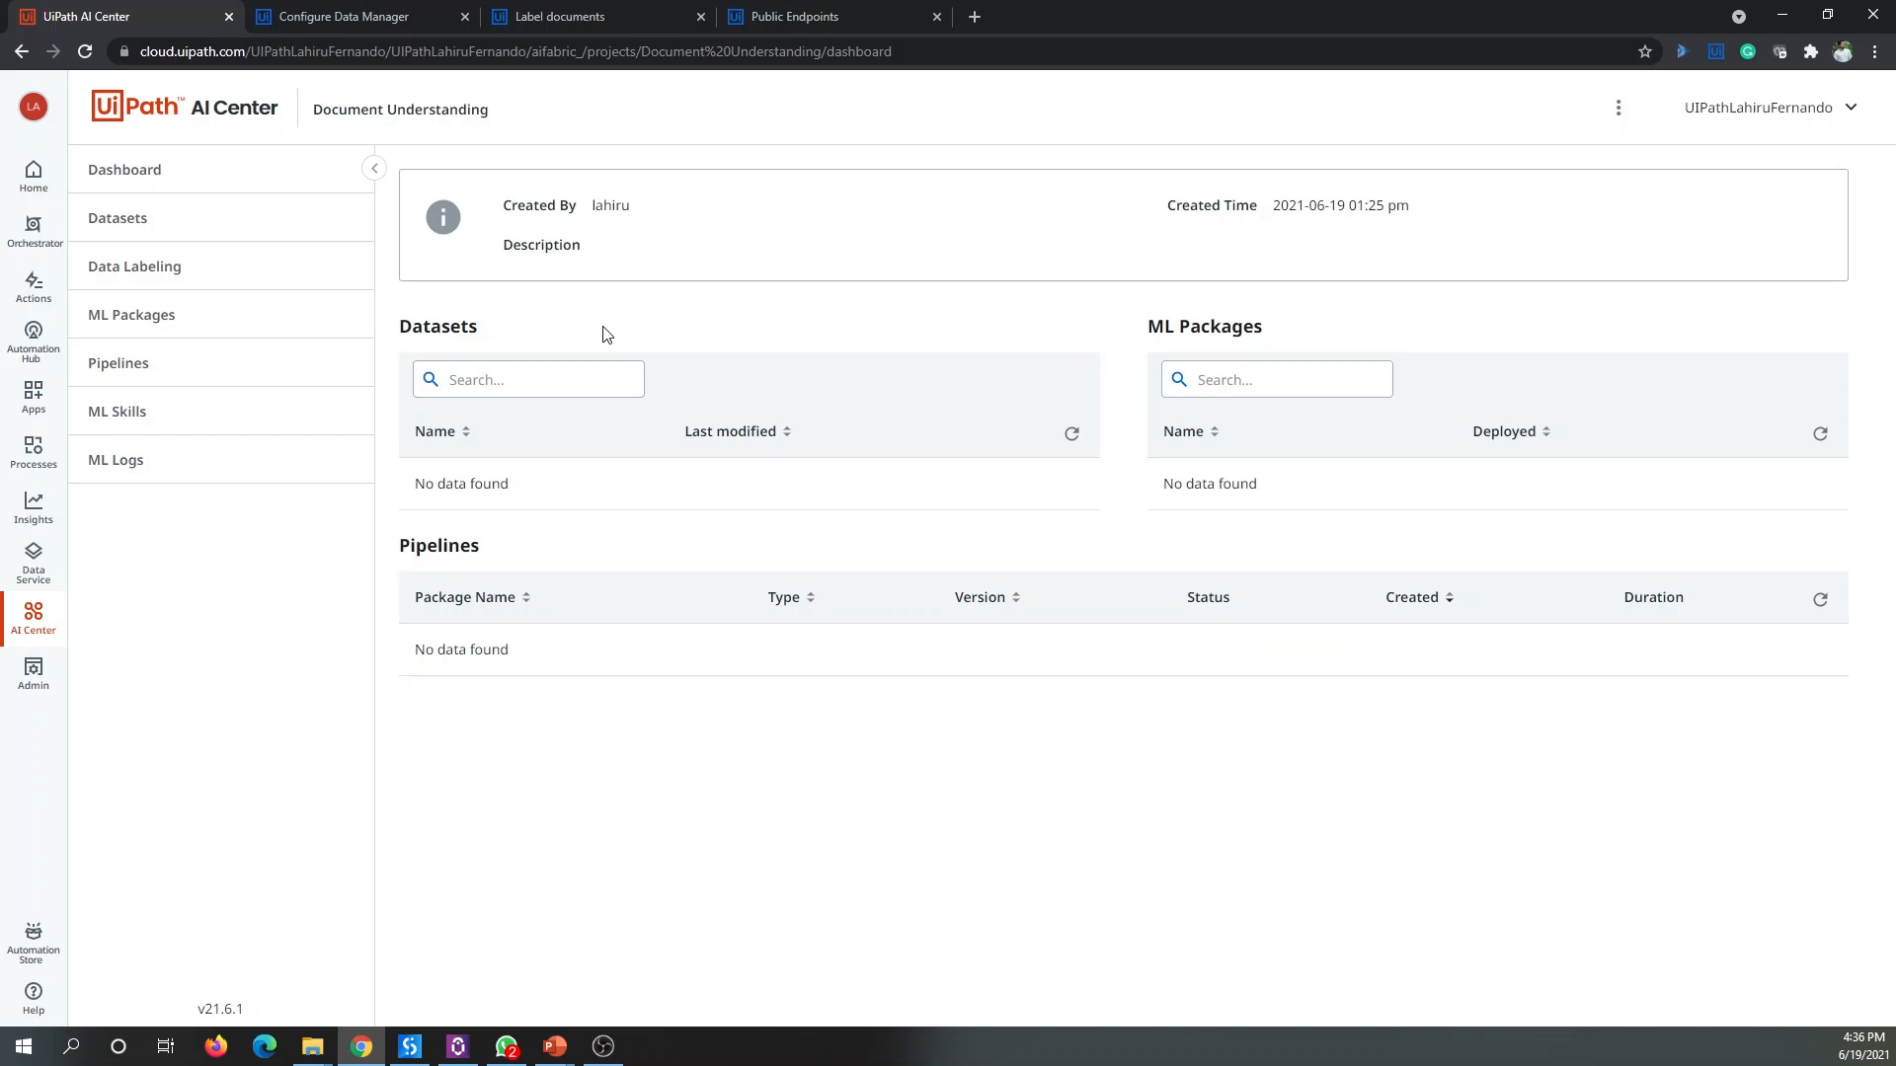
# Step: Open the out-of-the-box UiPath Document Understanding package list from the project's ML packages
pyautogui.click(170, 315)
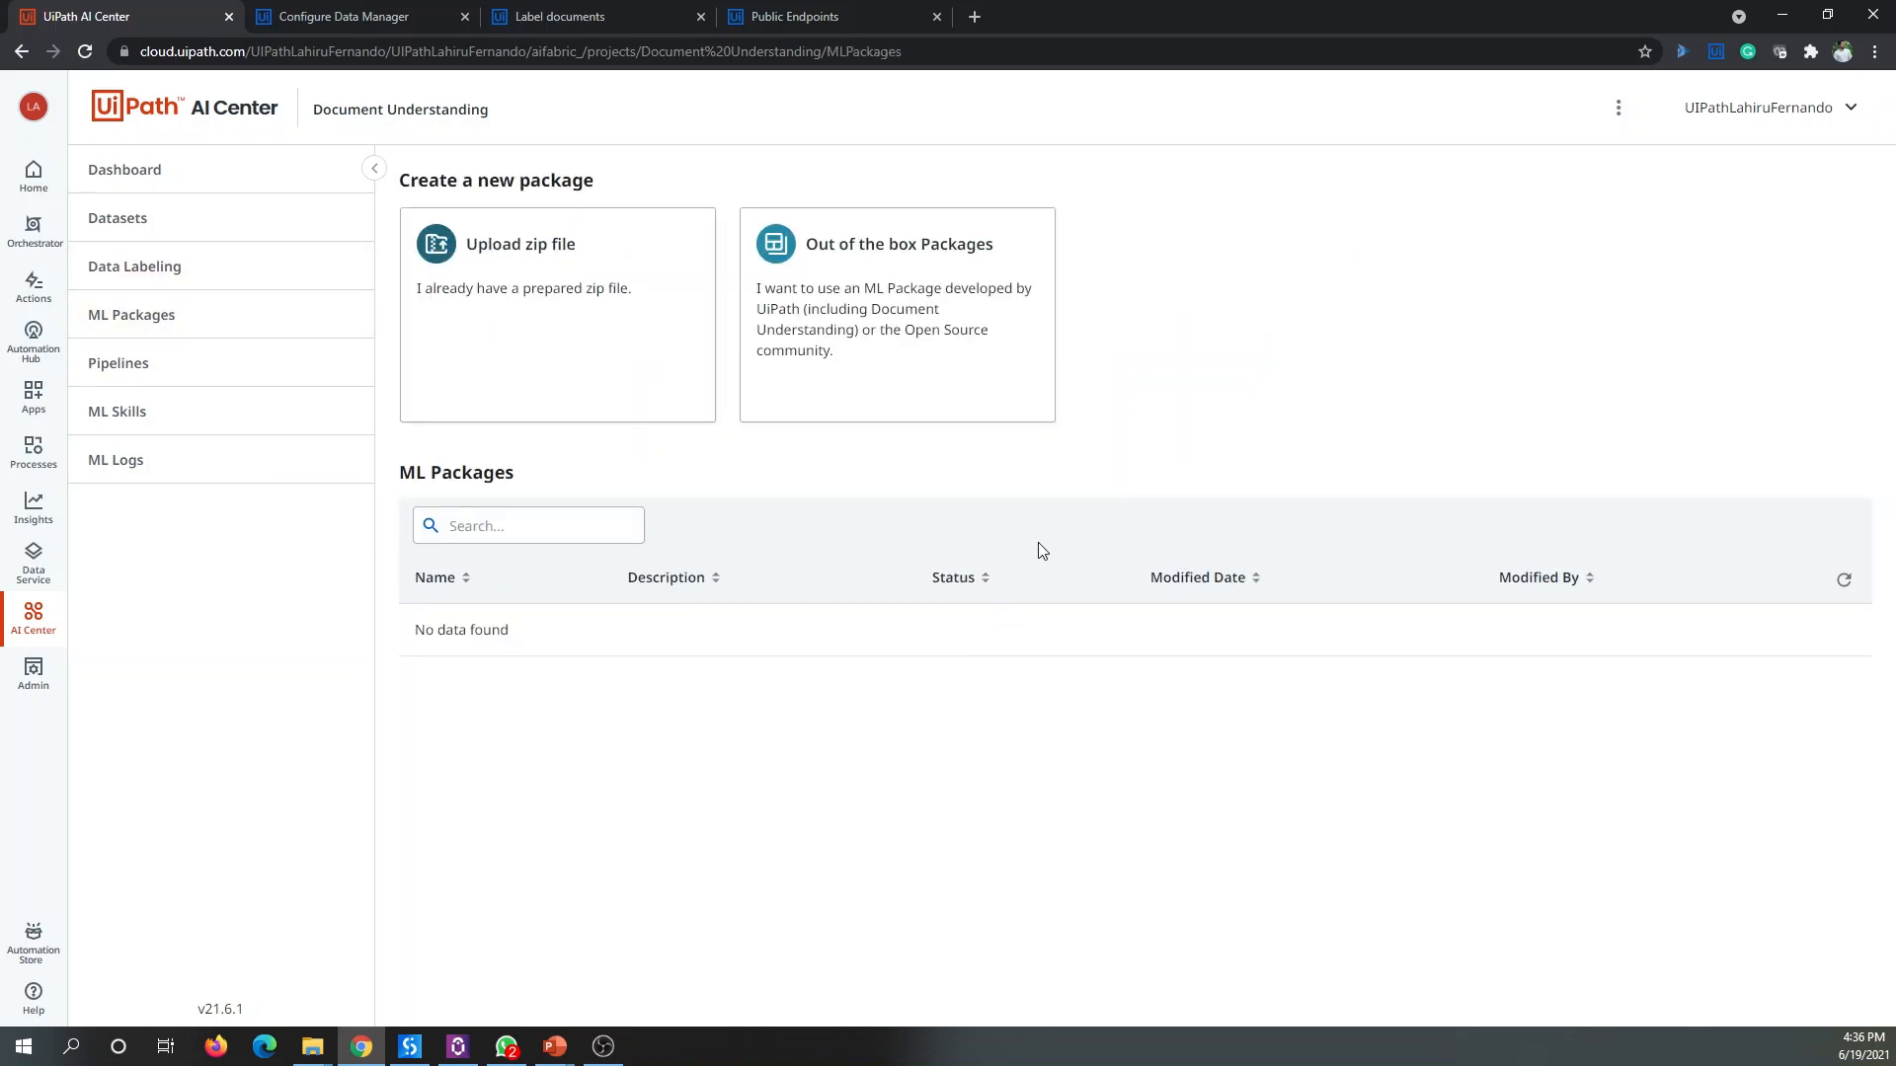
pyautogui.click(930, 348)
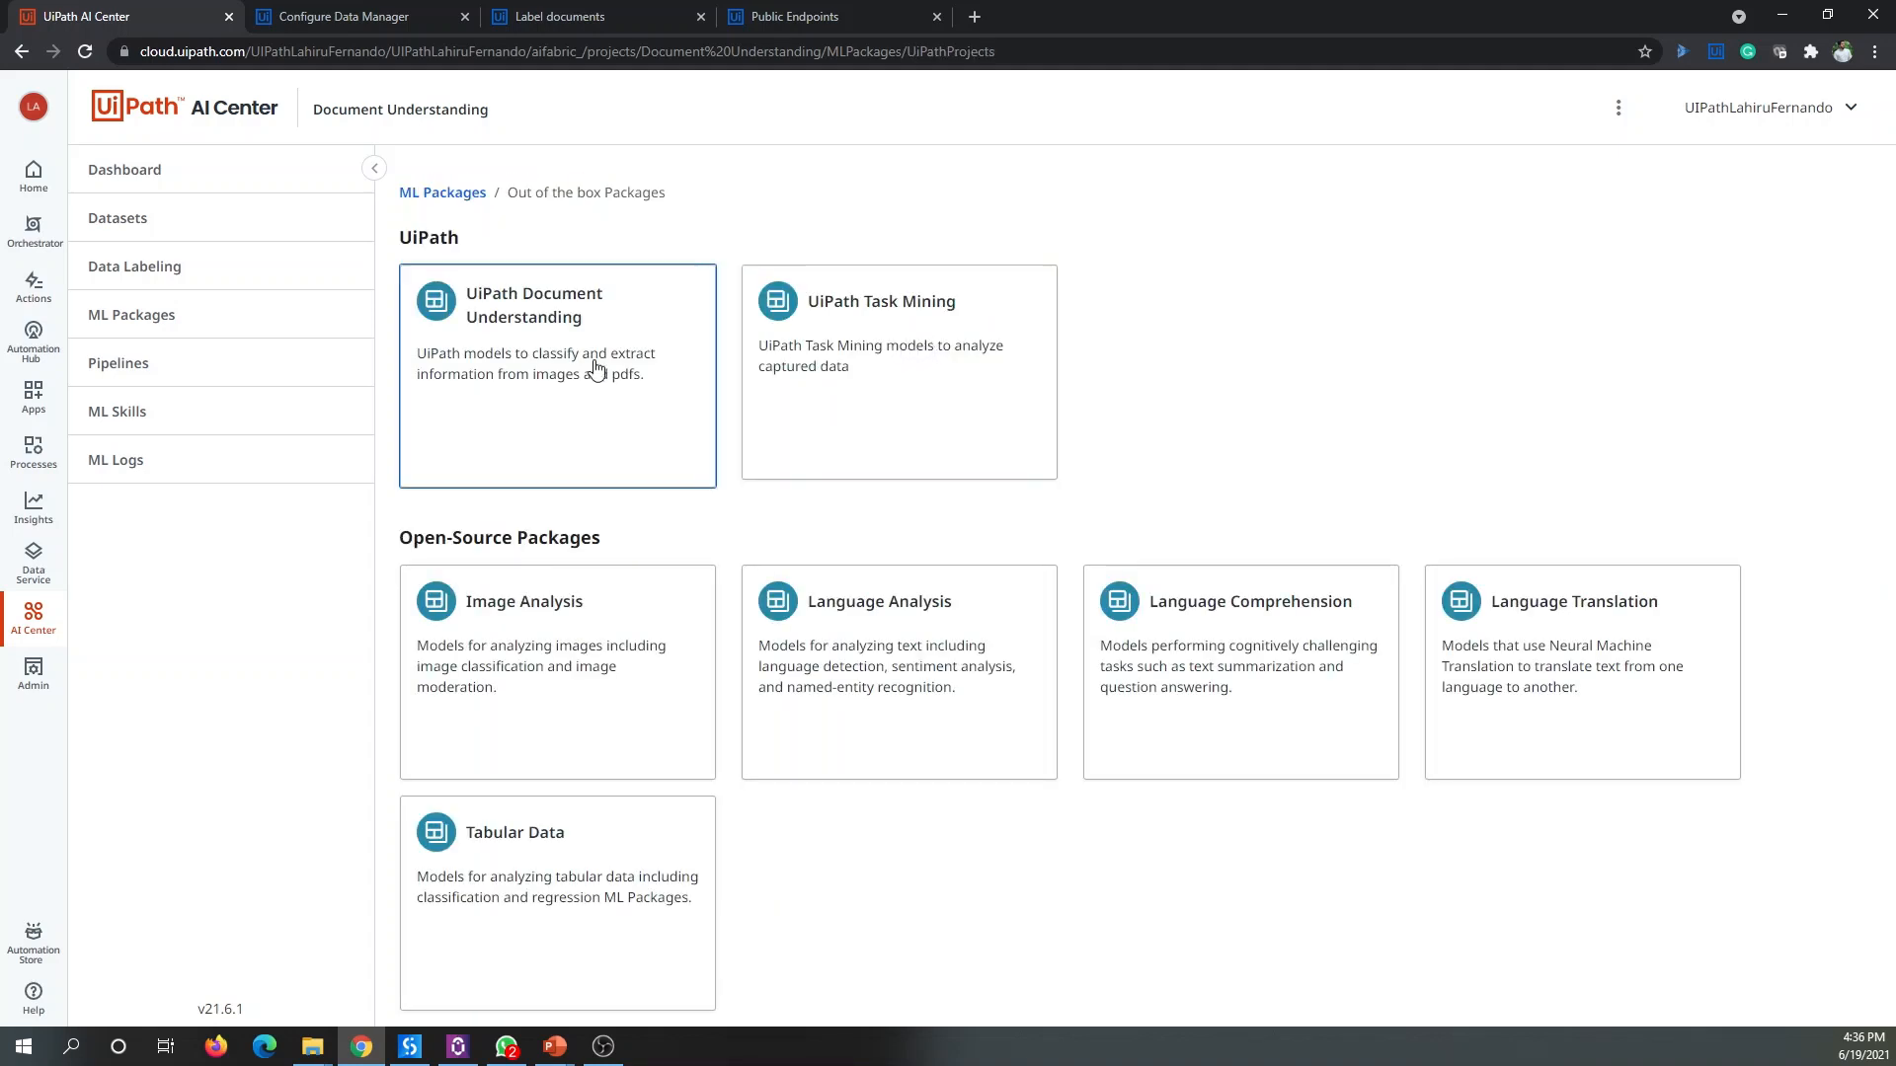
pyautogui.click(567, 400)
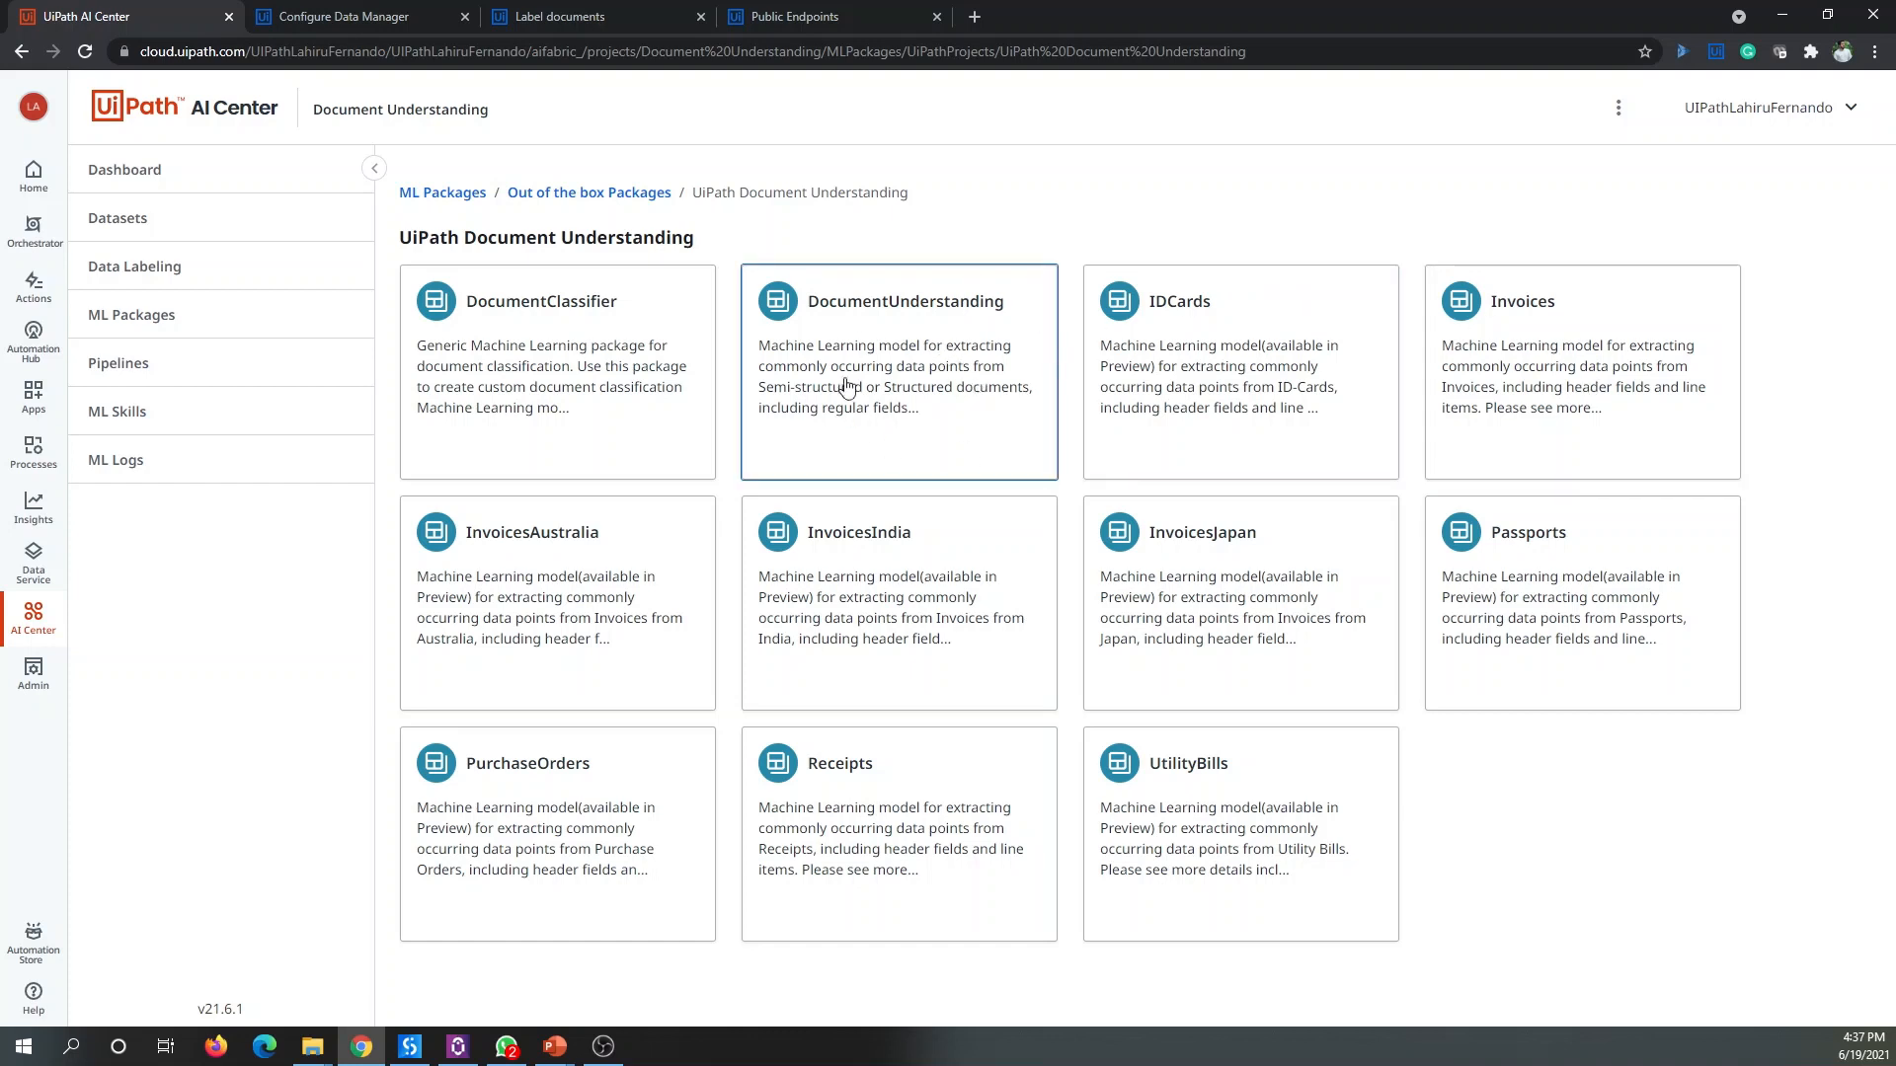
# Step: Review the DocumentUnderstanding package's details and return to the UiPath Document Understanding package list
pyautogui.click(918, 368)
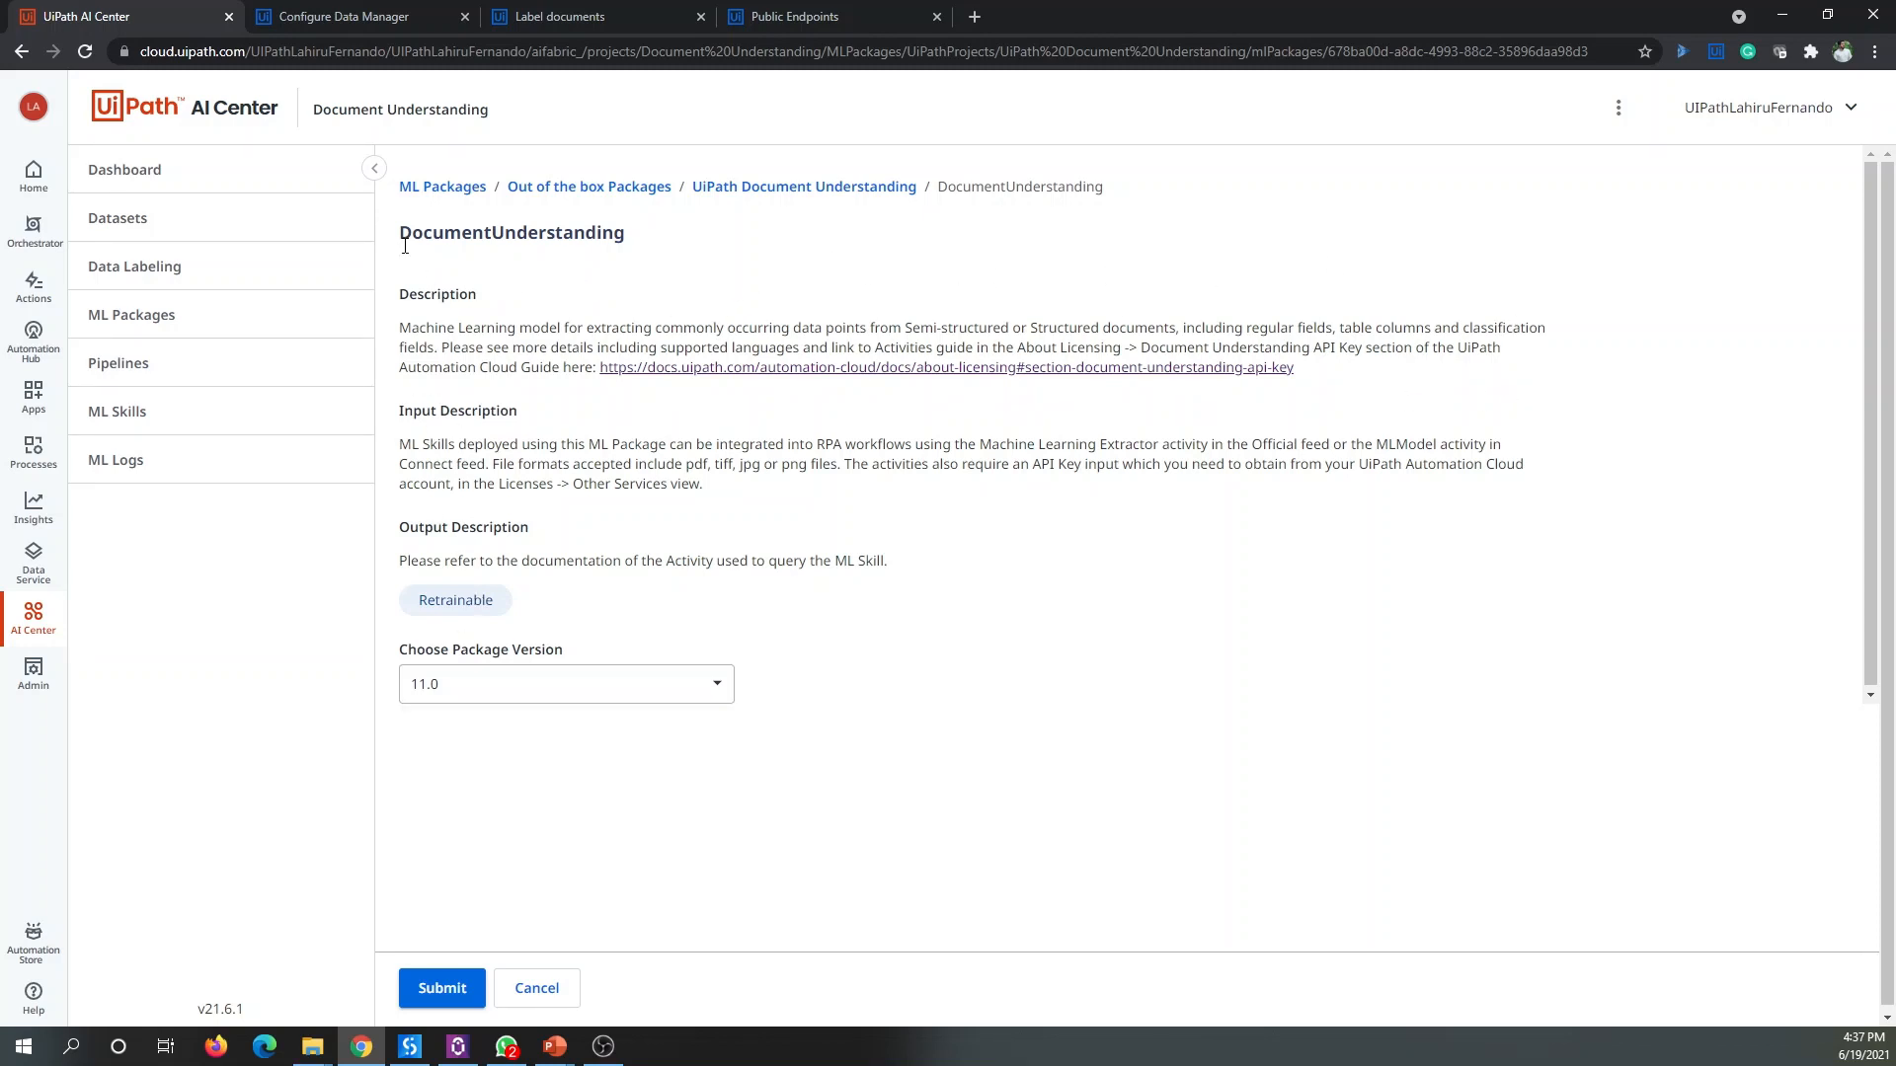
pyautogui.moveTo(636, 243); pyautogui.dragTo(404, 256)
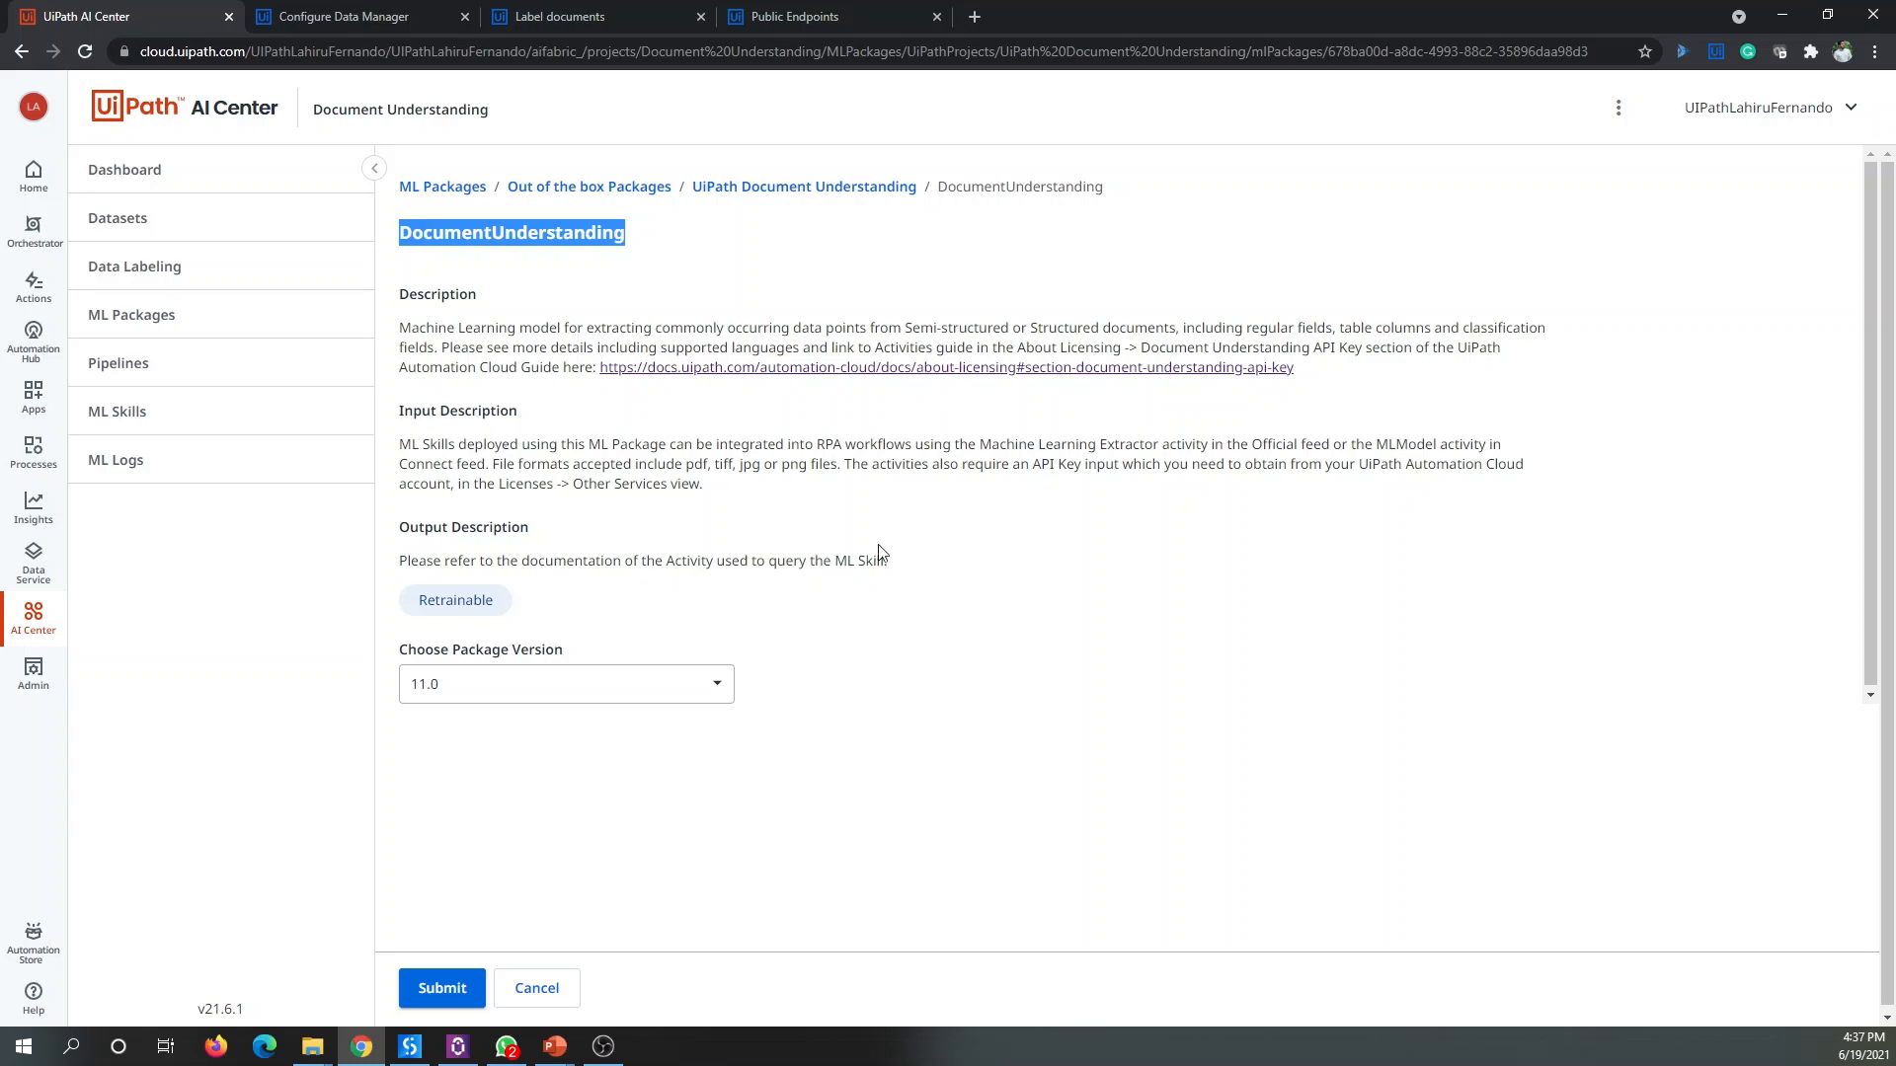
pyautogui.click(885, 194)
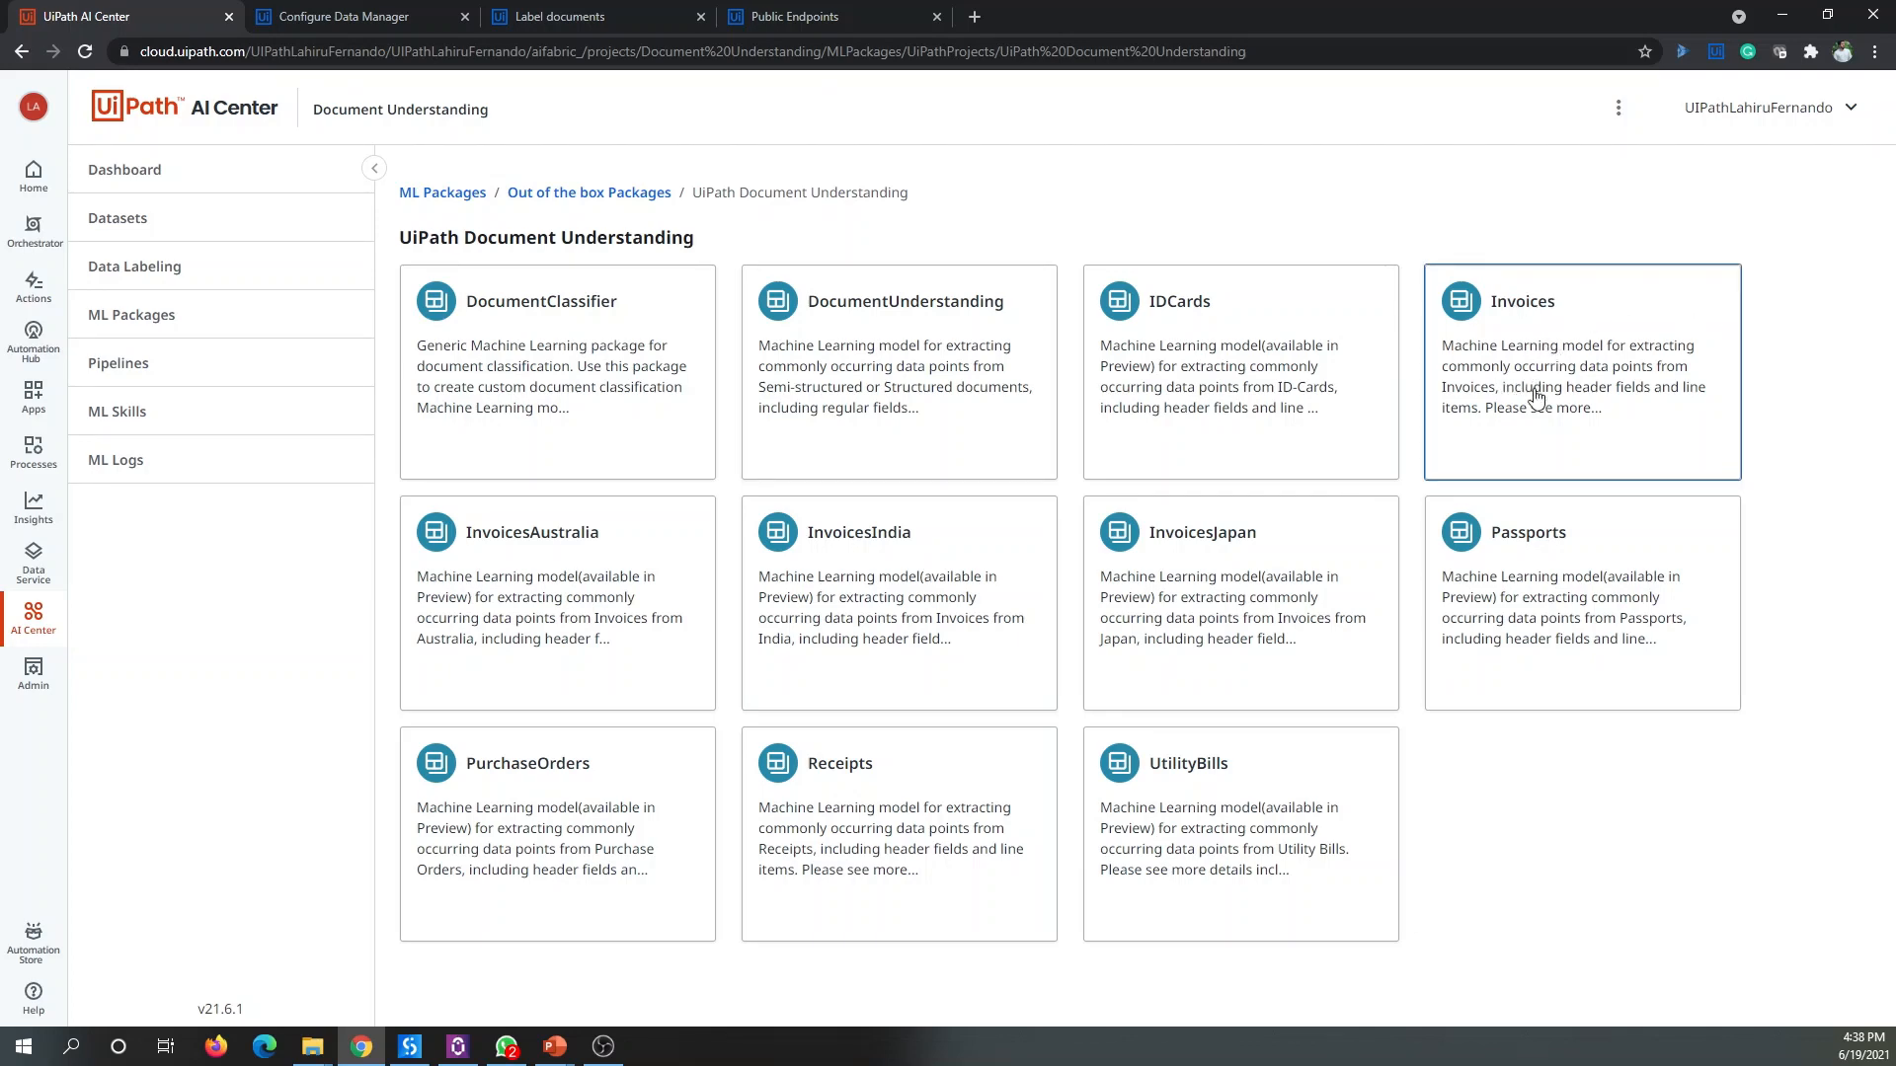
# Step: Create an ML package named Pkg_Invoices from the out-of-the-box Invoices package, version 11.0, leaving the OCR settings at their defaults
pyautogui.click(1577, 384)
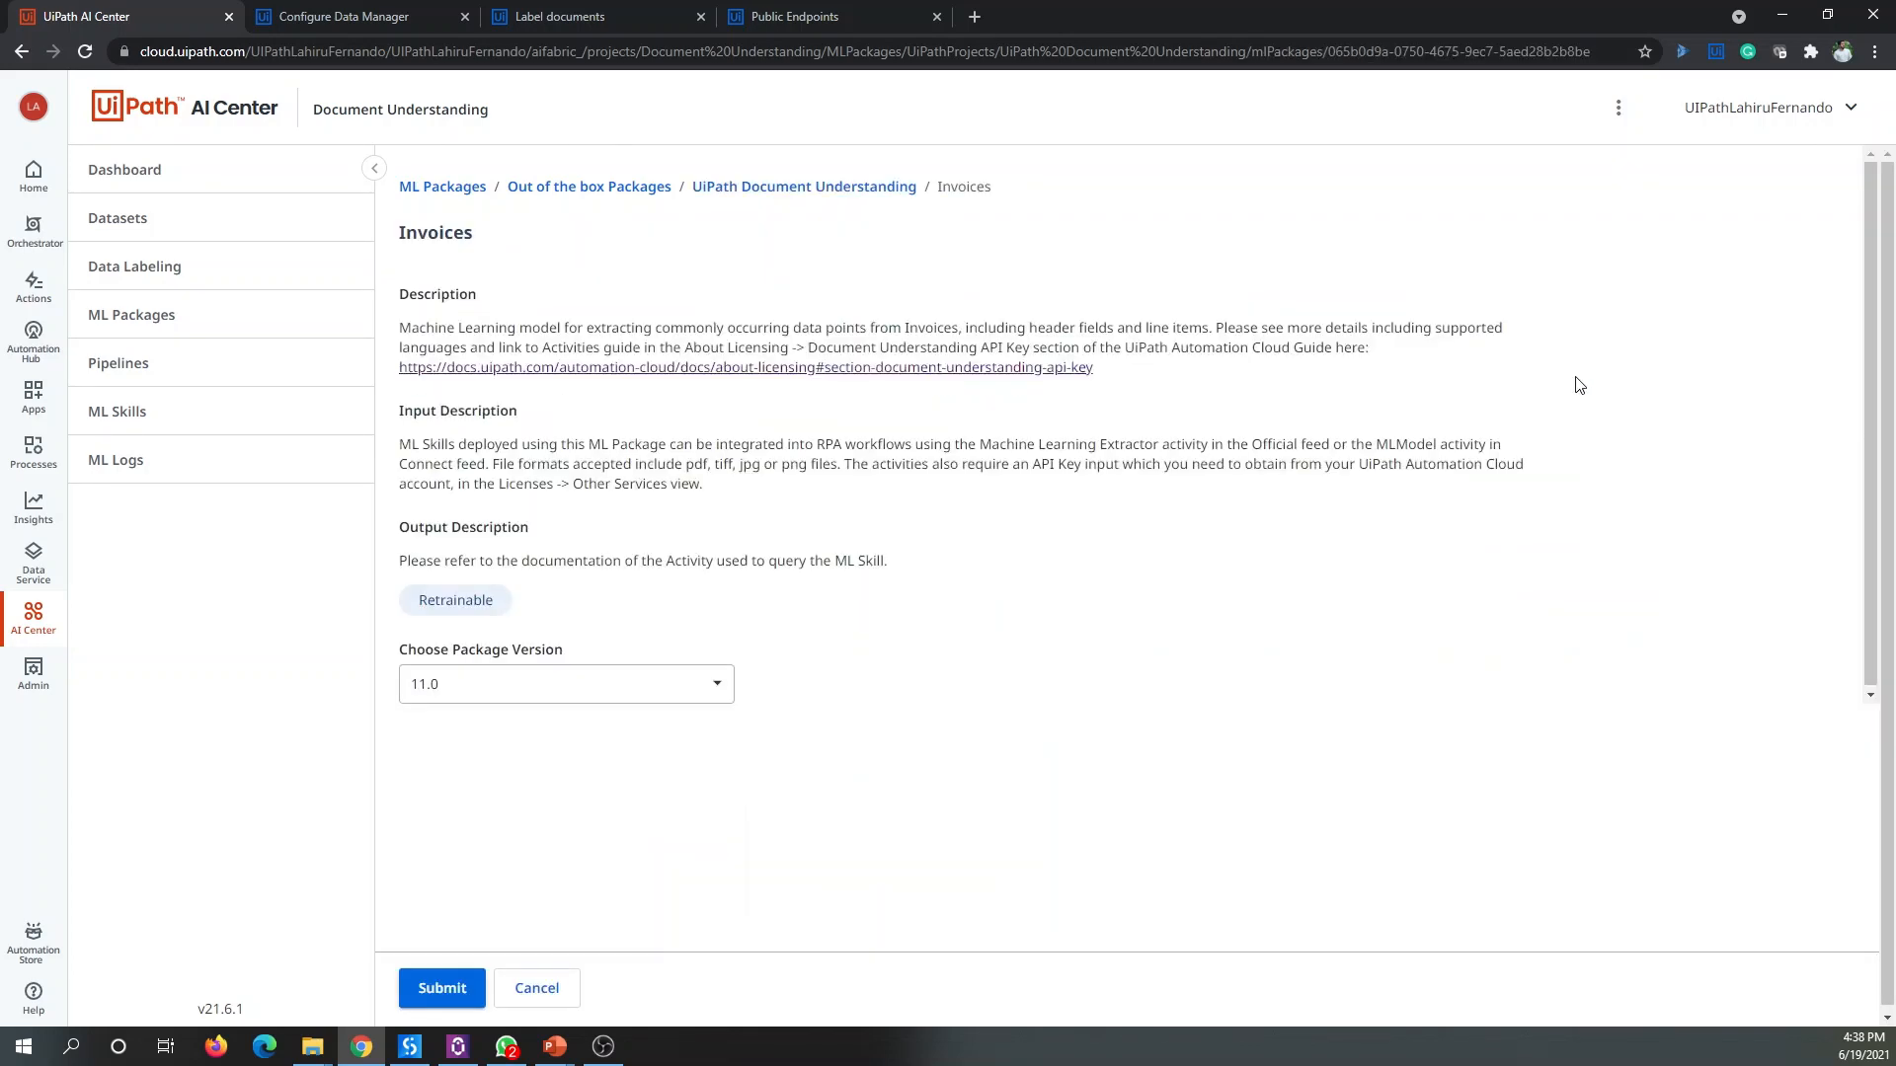
pyautogui.click(703, 685)
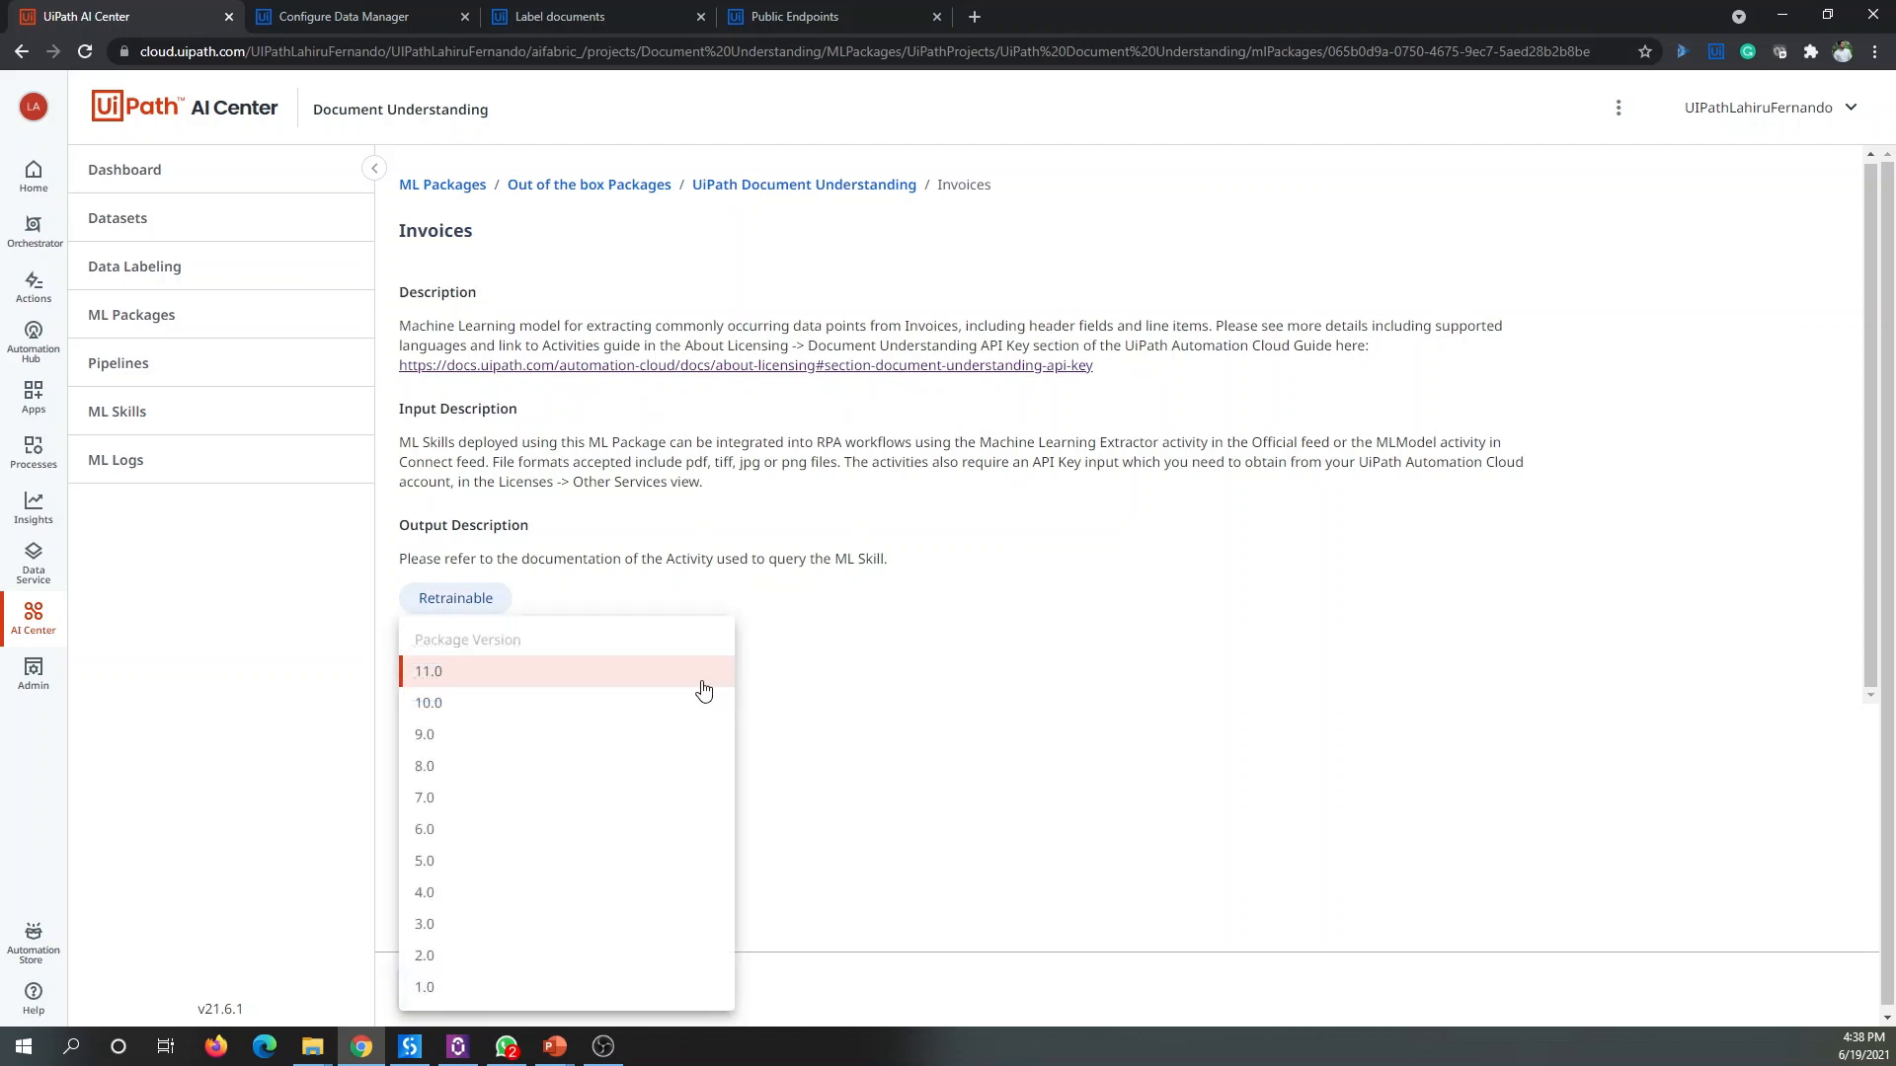
pyautogui.click(438, 674)
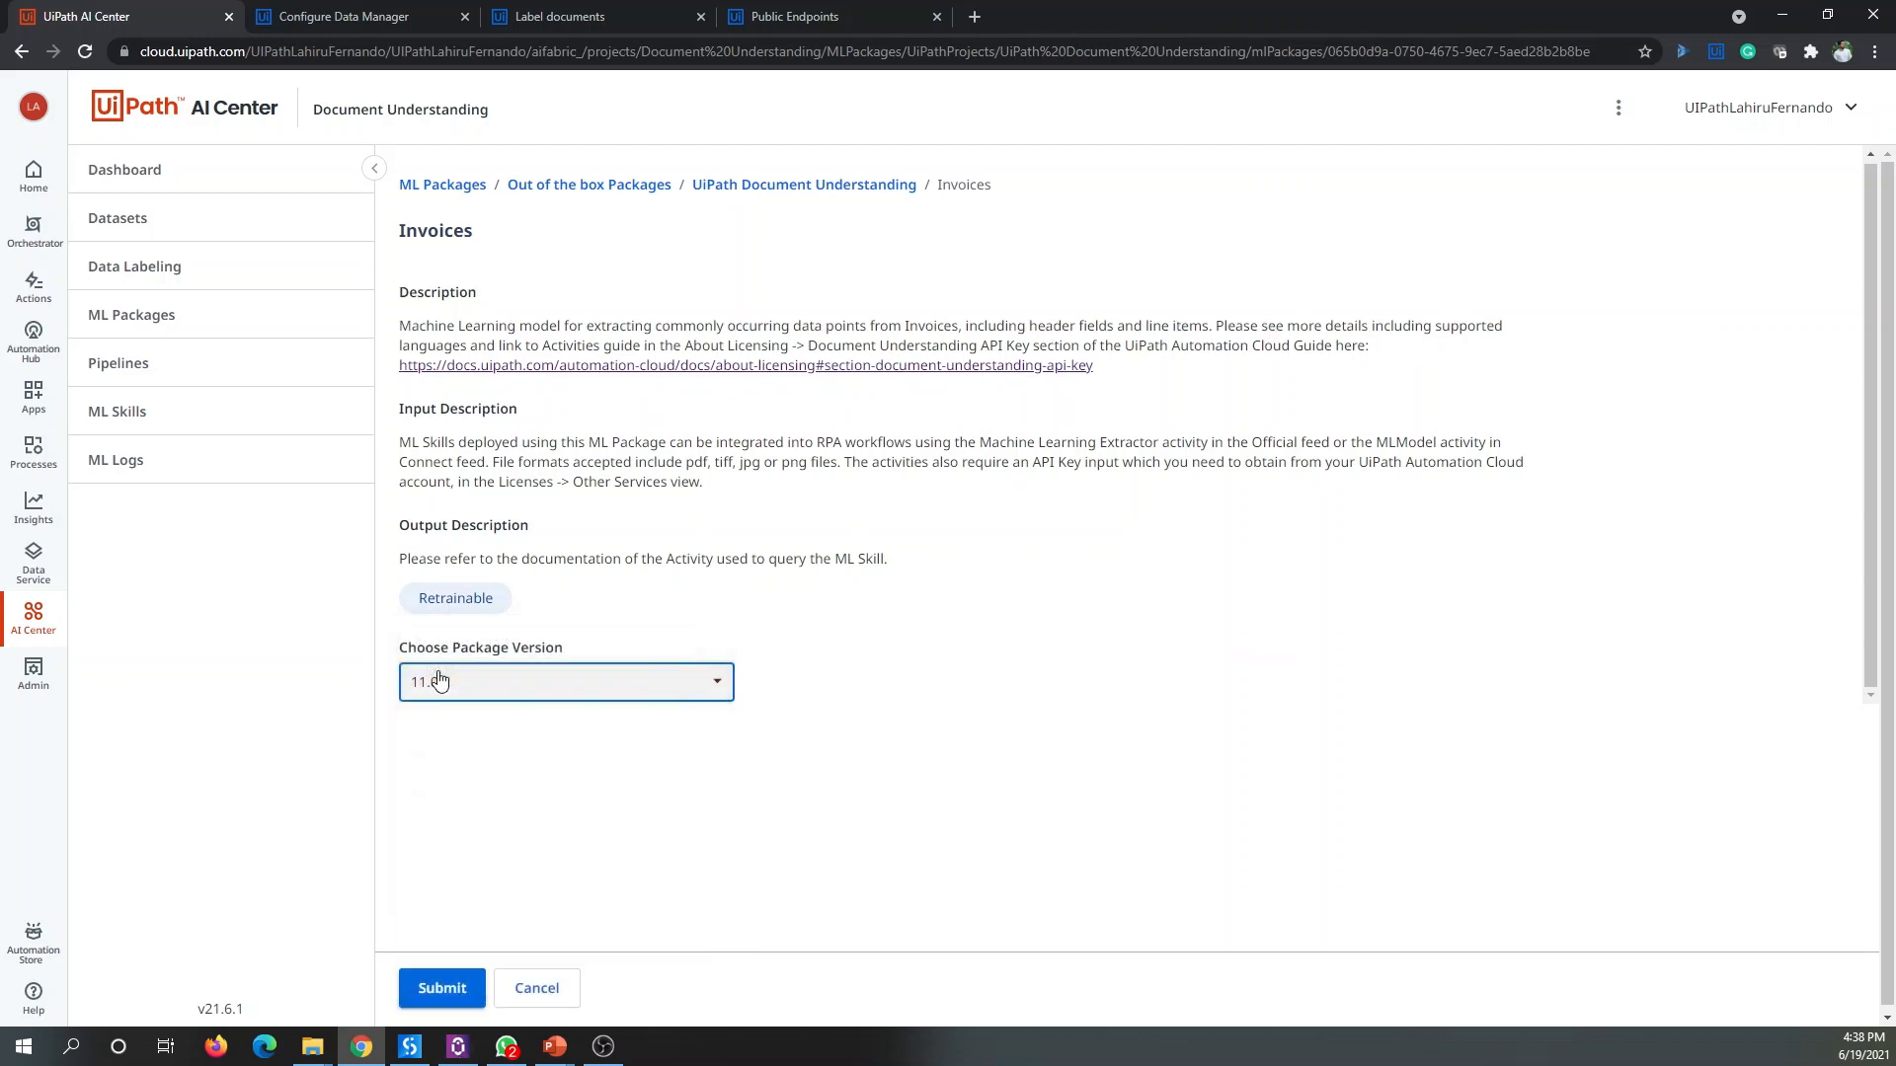
pyautogui.click(444, 991)
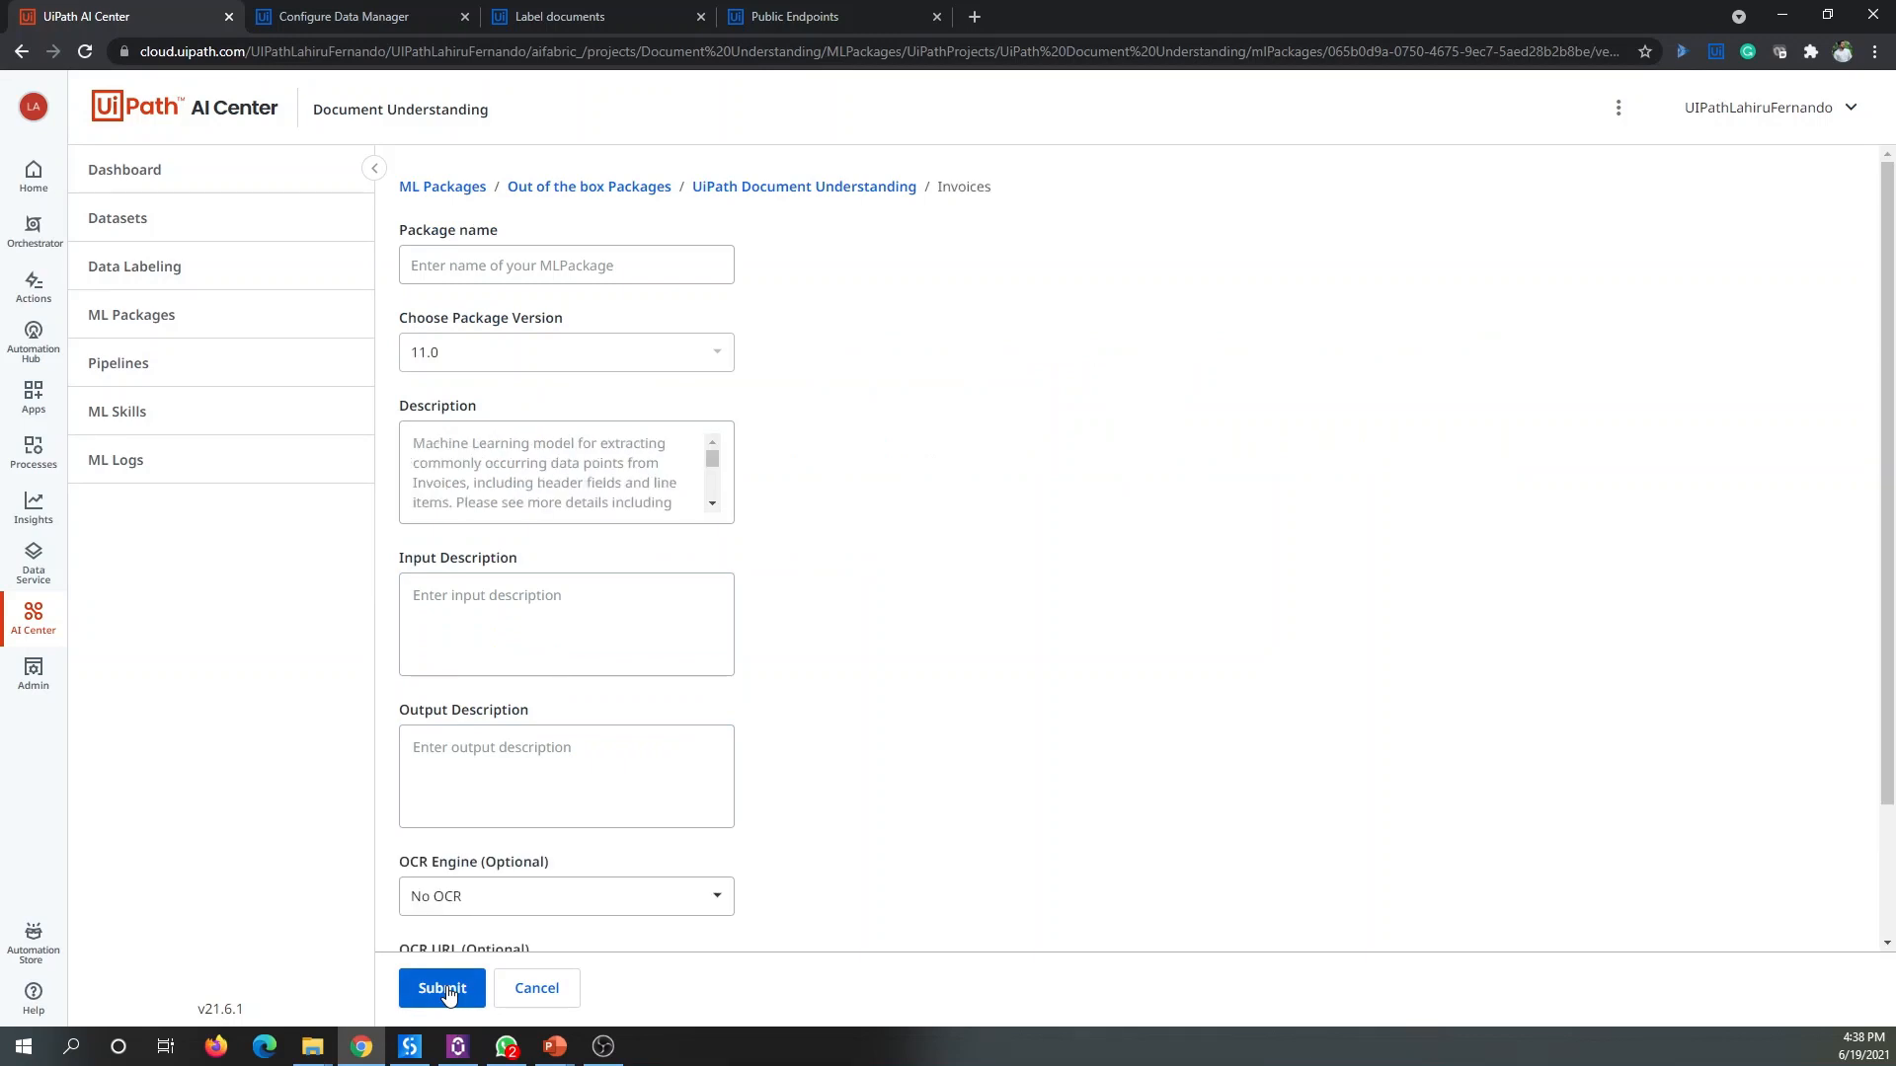
pyautogui.click(583, 275)
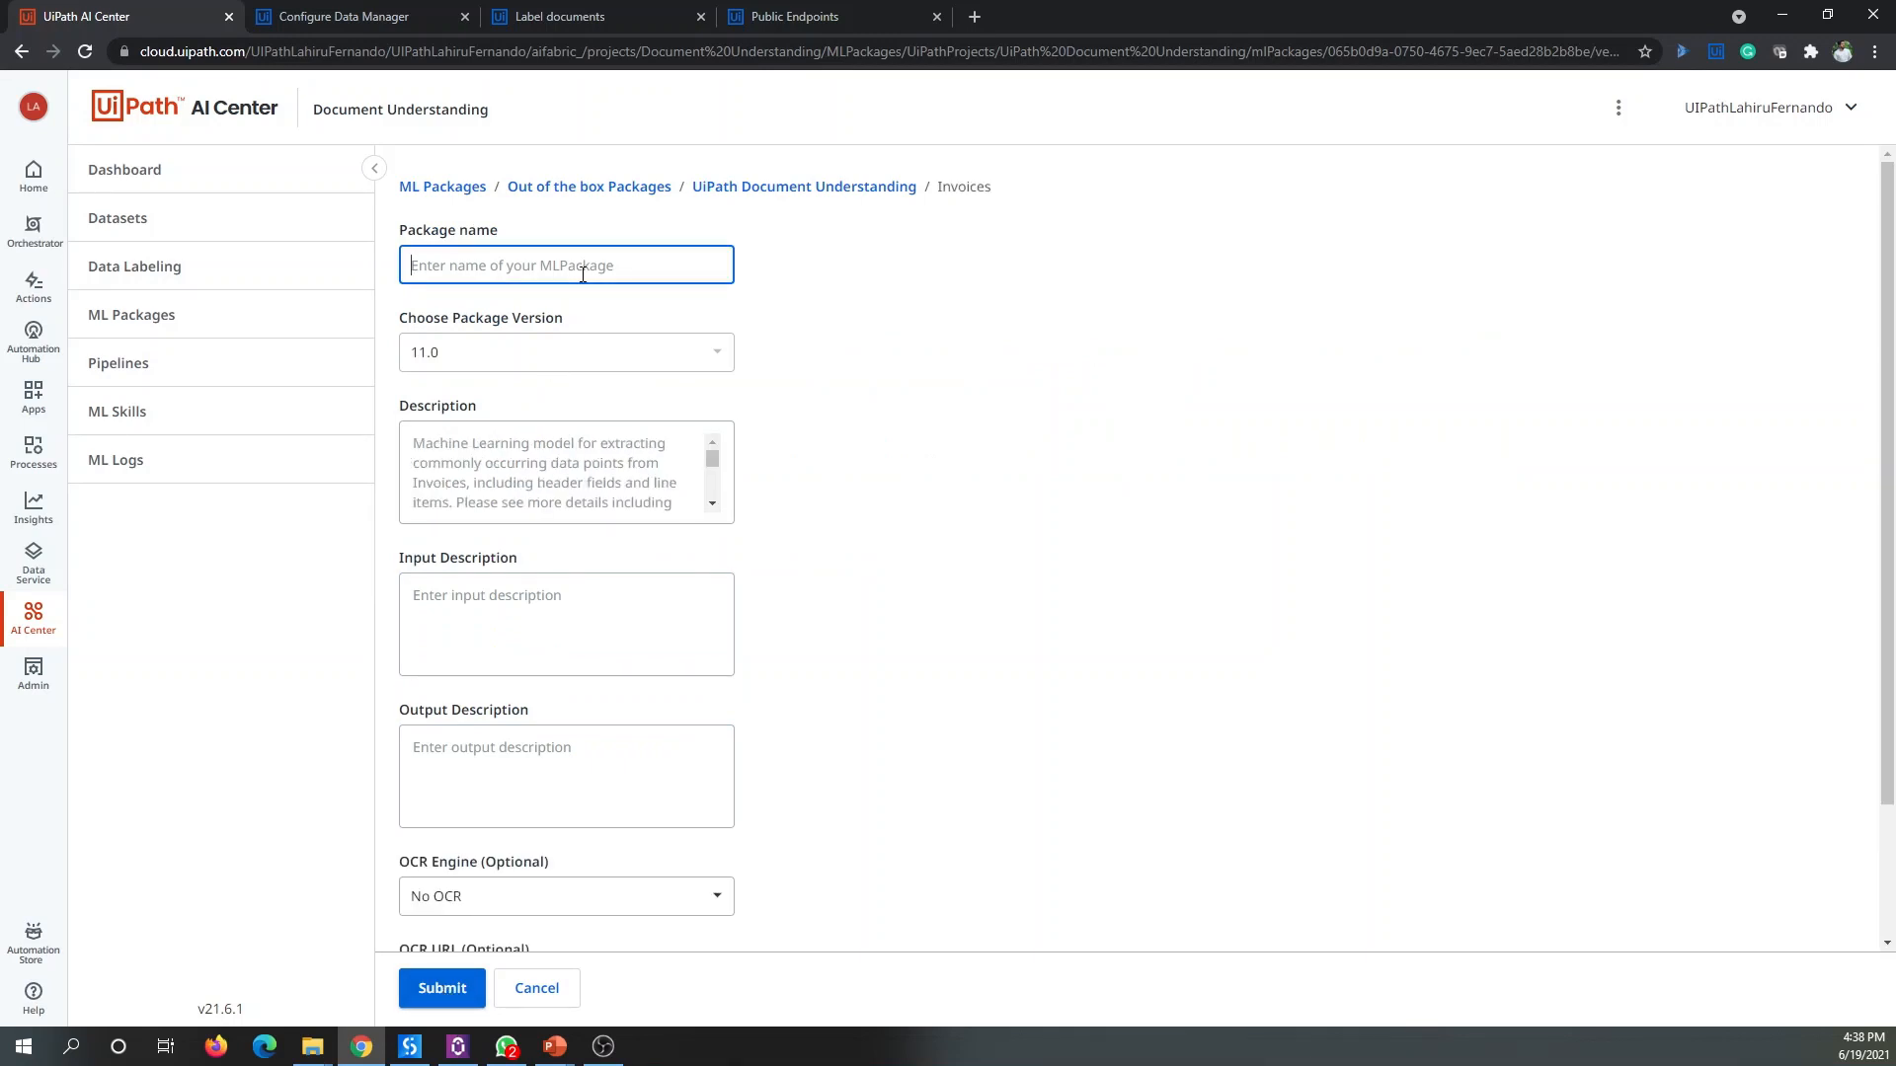
pyautogui.write('Pkg_Invoices')
pyautogui.scroll(-2, 885, 464)
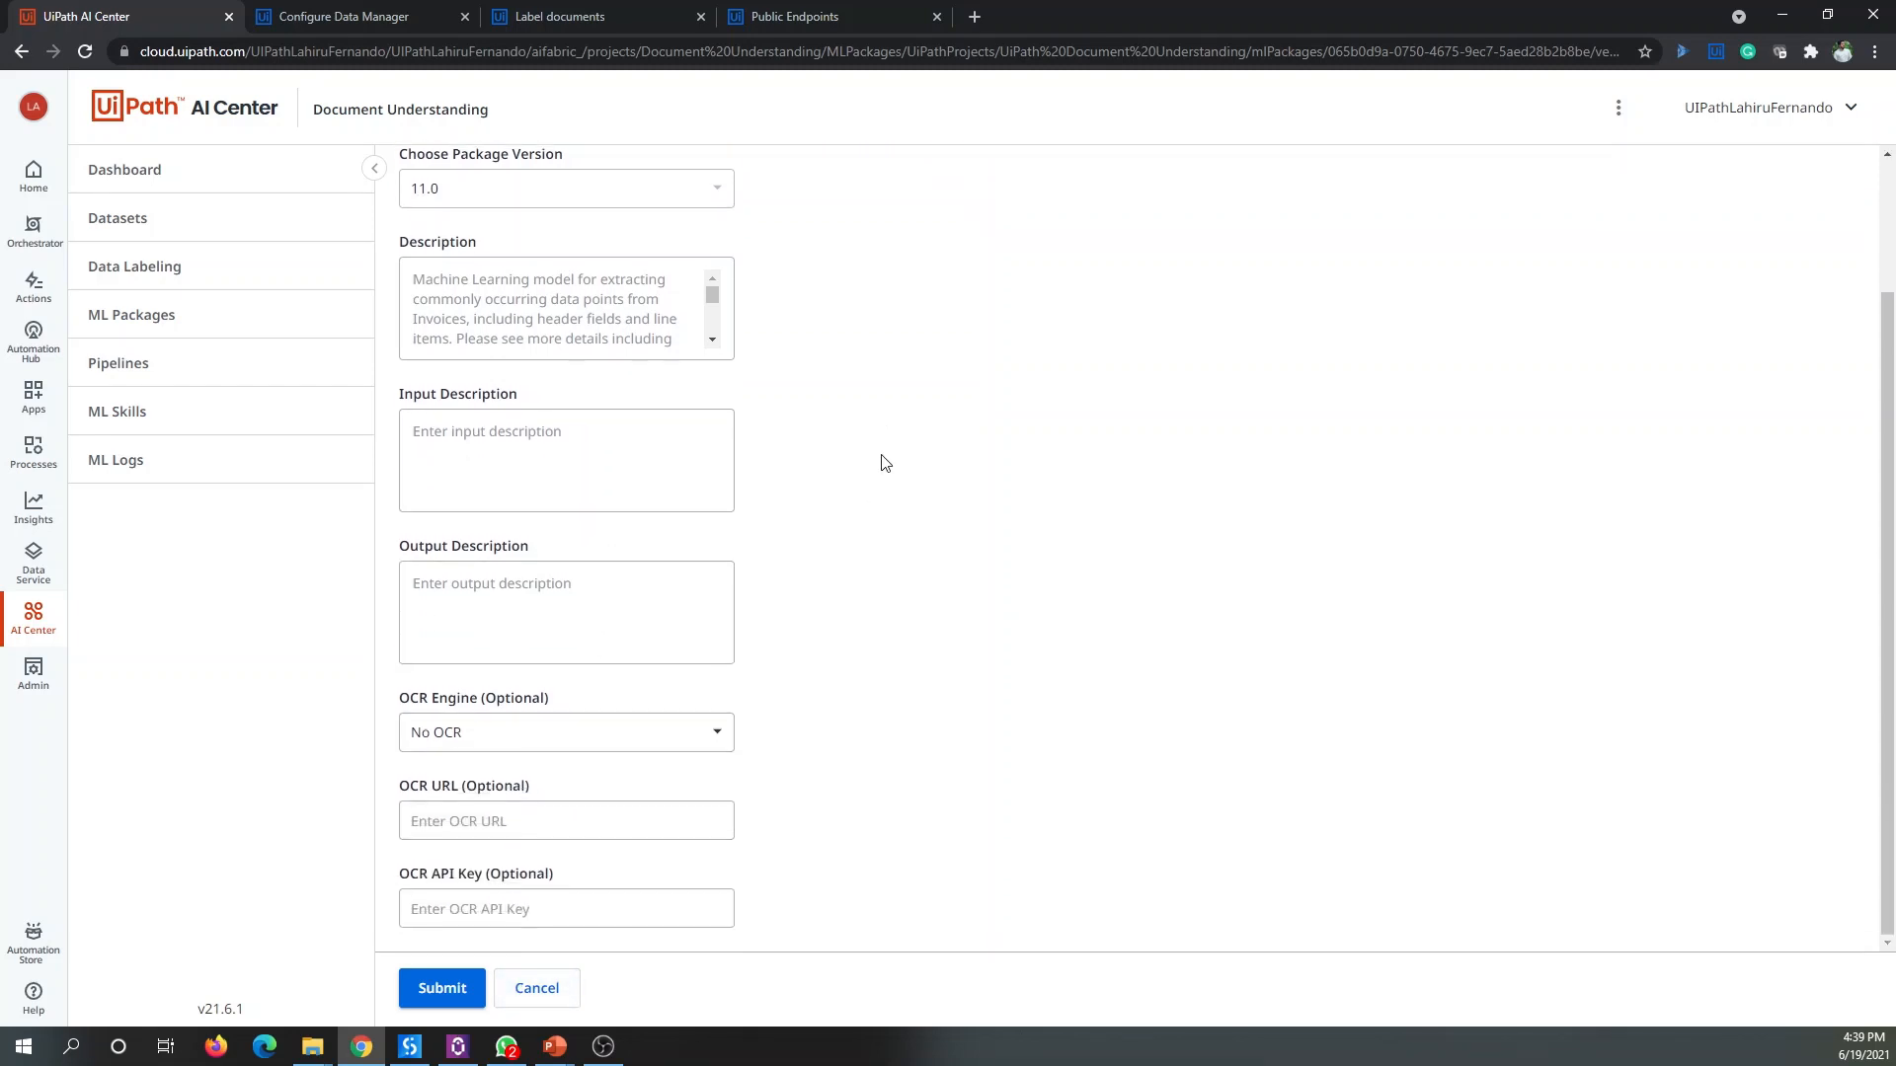
pyautogui.click(441, 991)
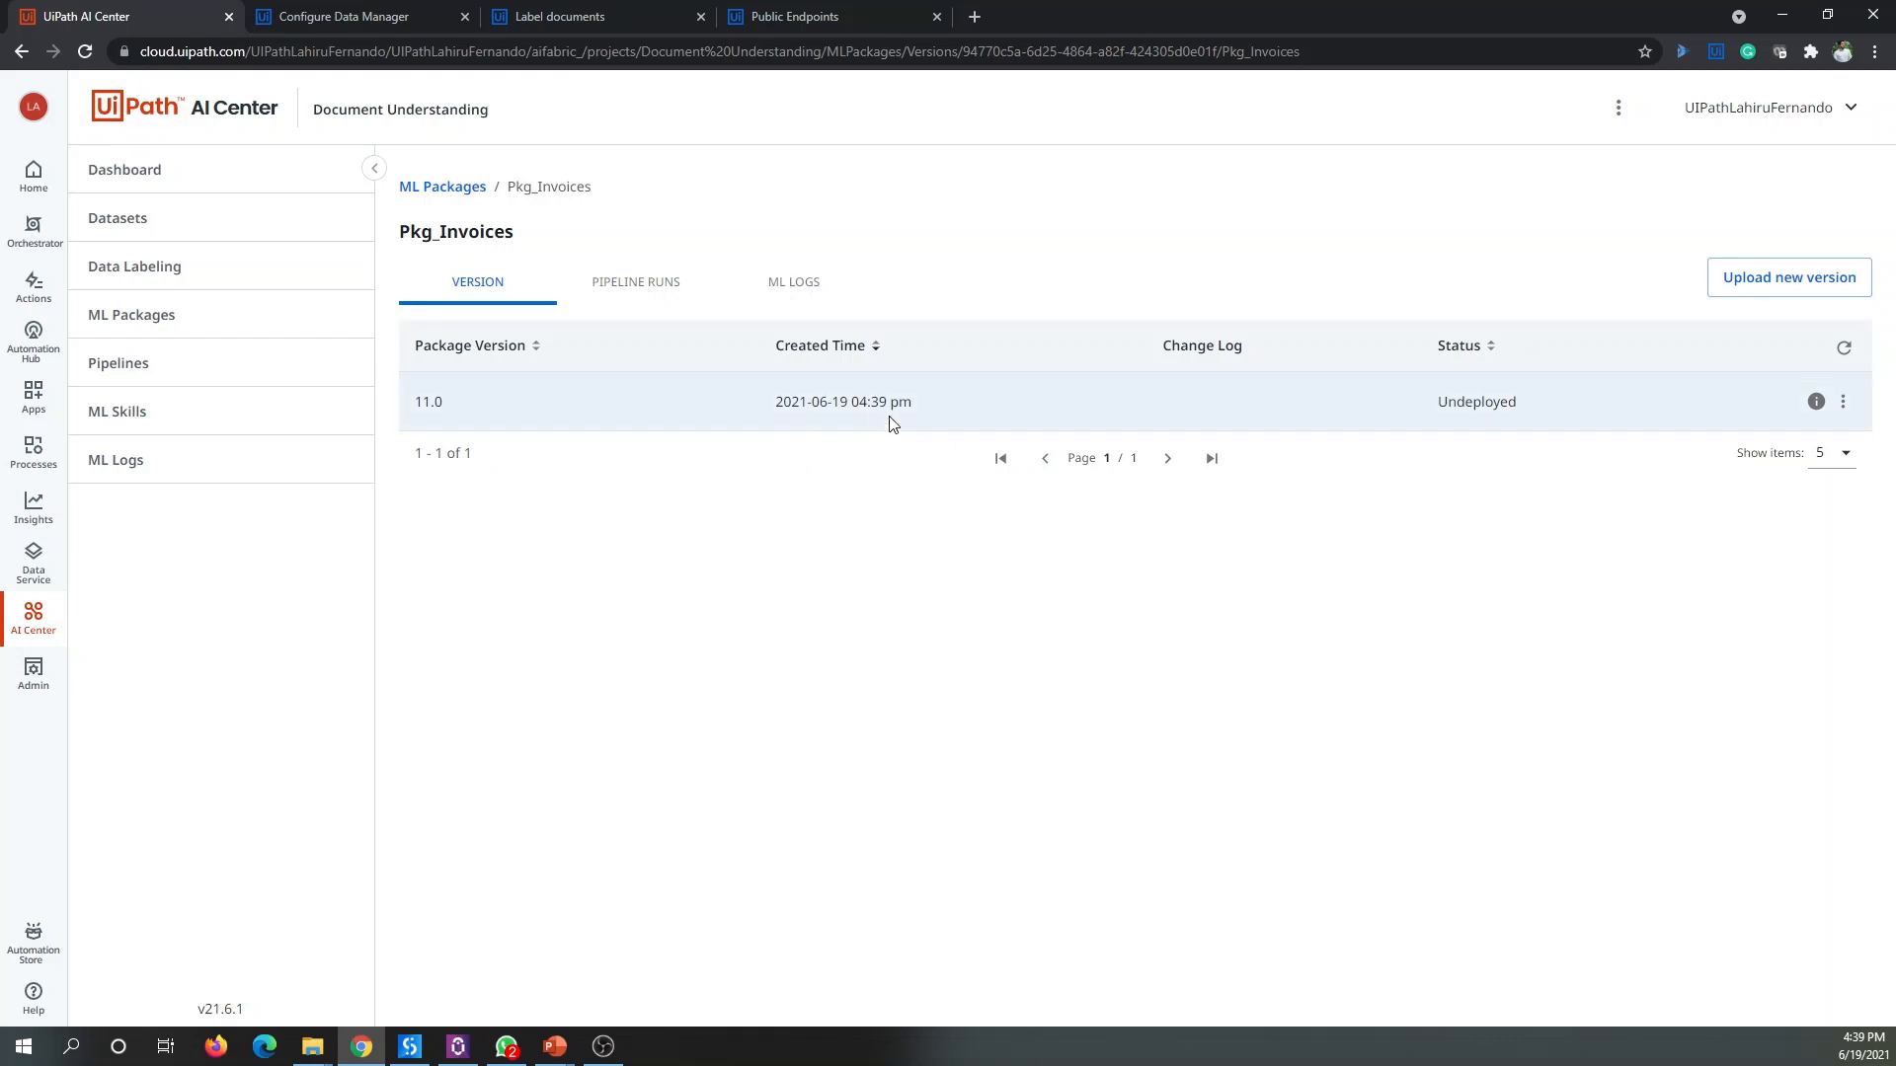
# Step: Find the predefined schema download links for the pretrained models in the Configure Data Manager documentation, focusing on Invoices
pyautogui.click(336, 10)
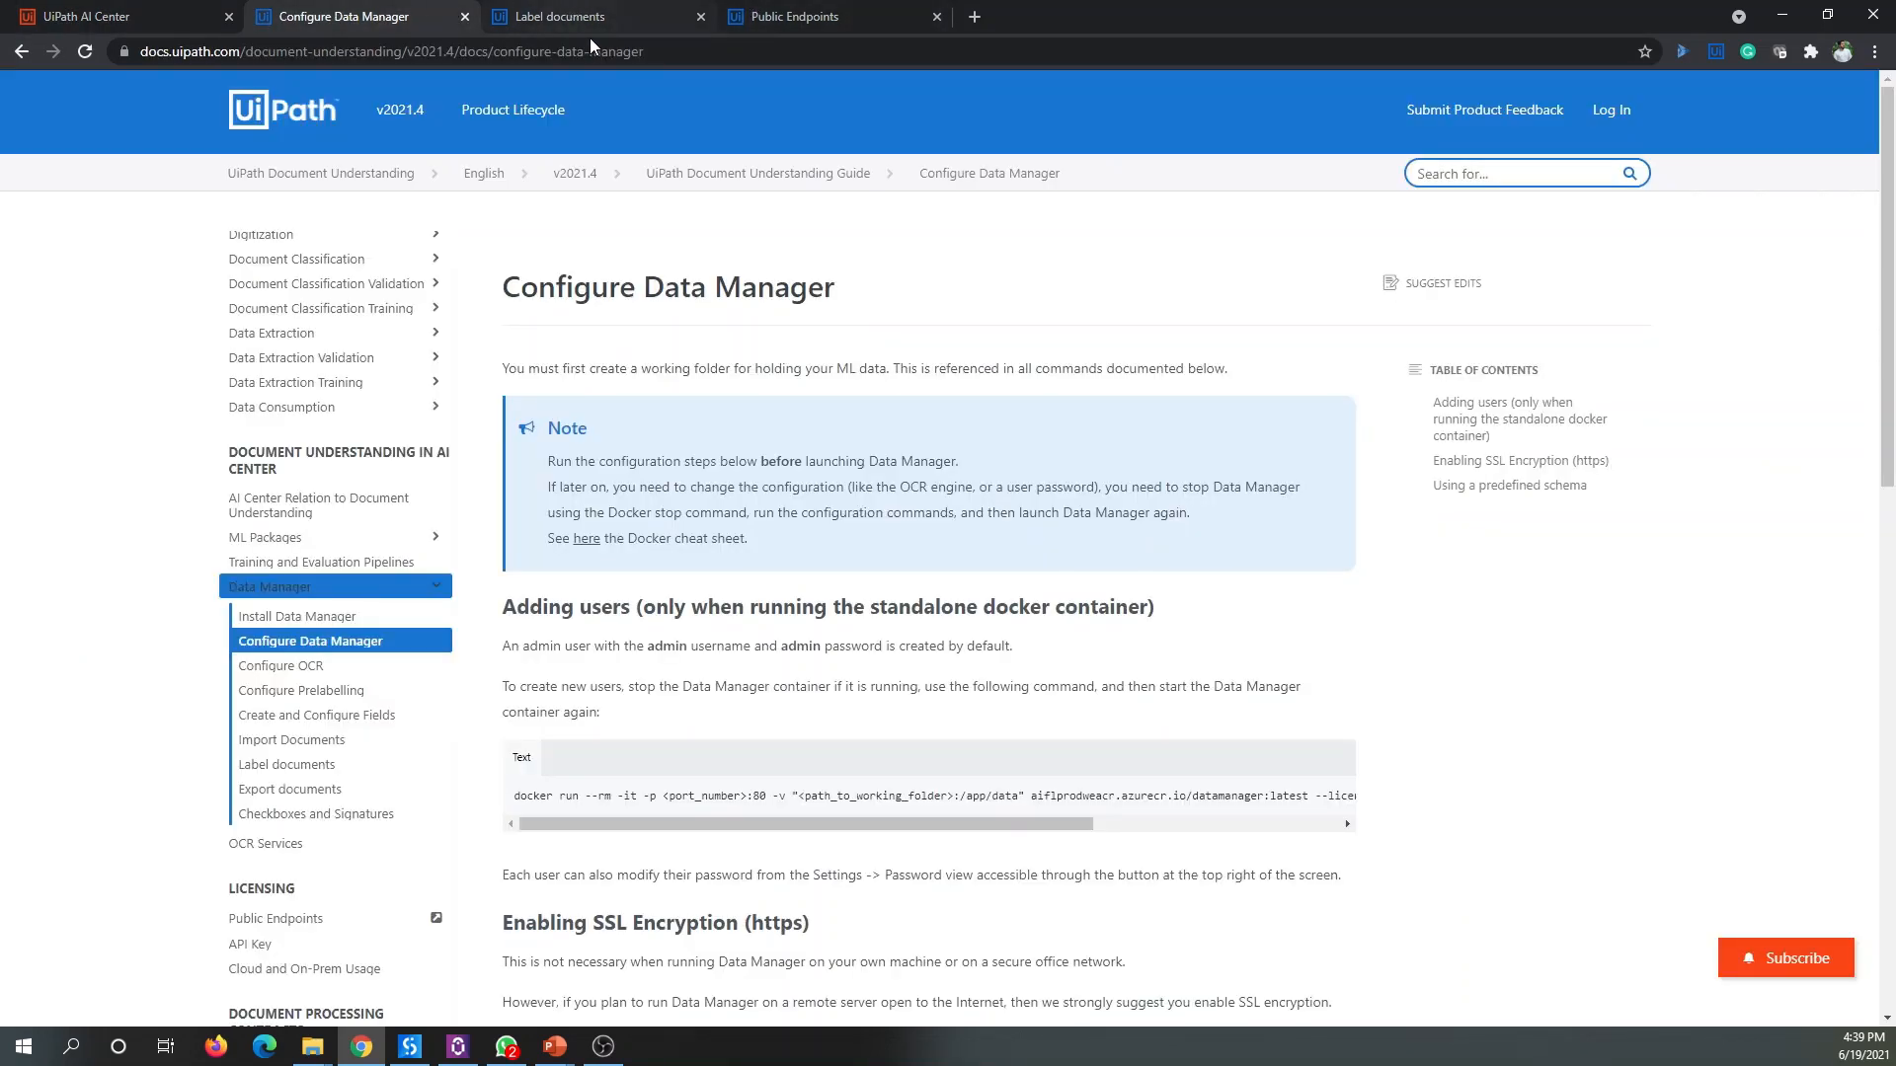
pyautogui.scroll(-1, 972, 592)
pyautogui.scroll(1, 972, 570)
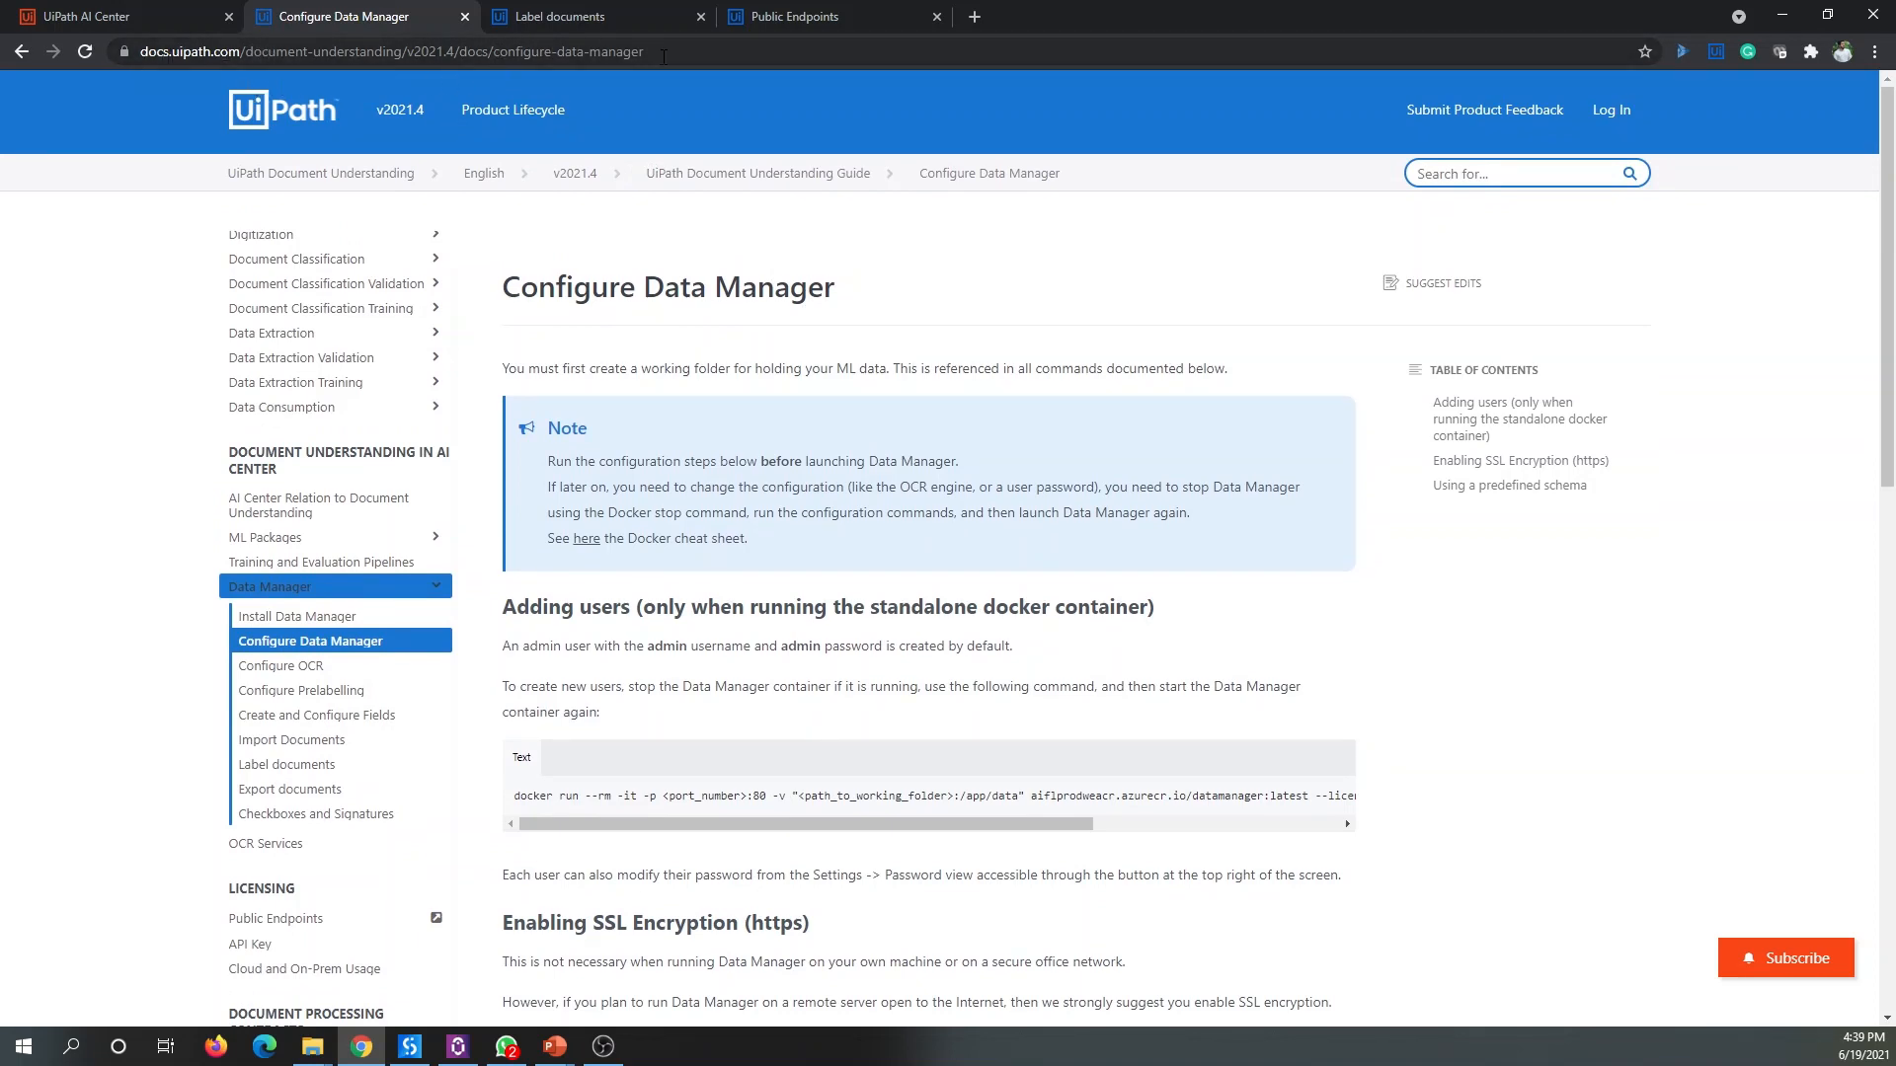
pyautogui.scroll(-15, 1066, 415)
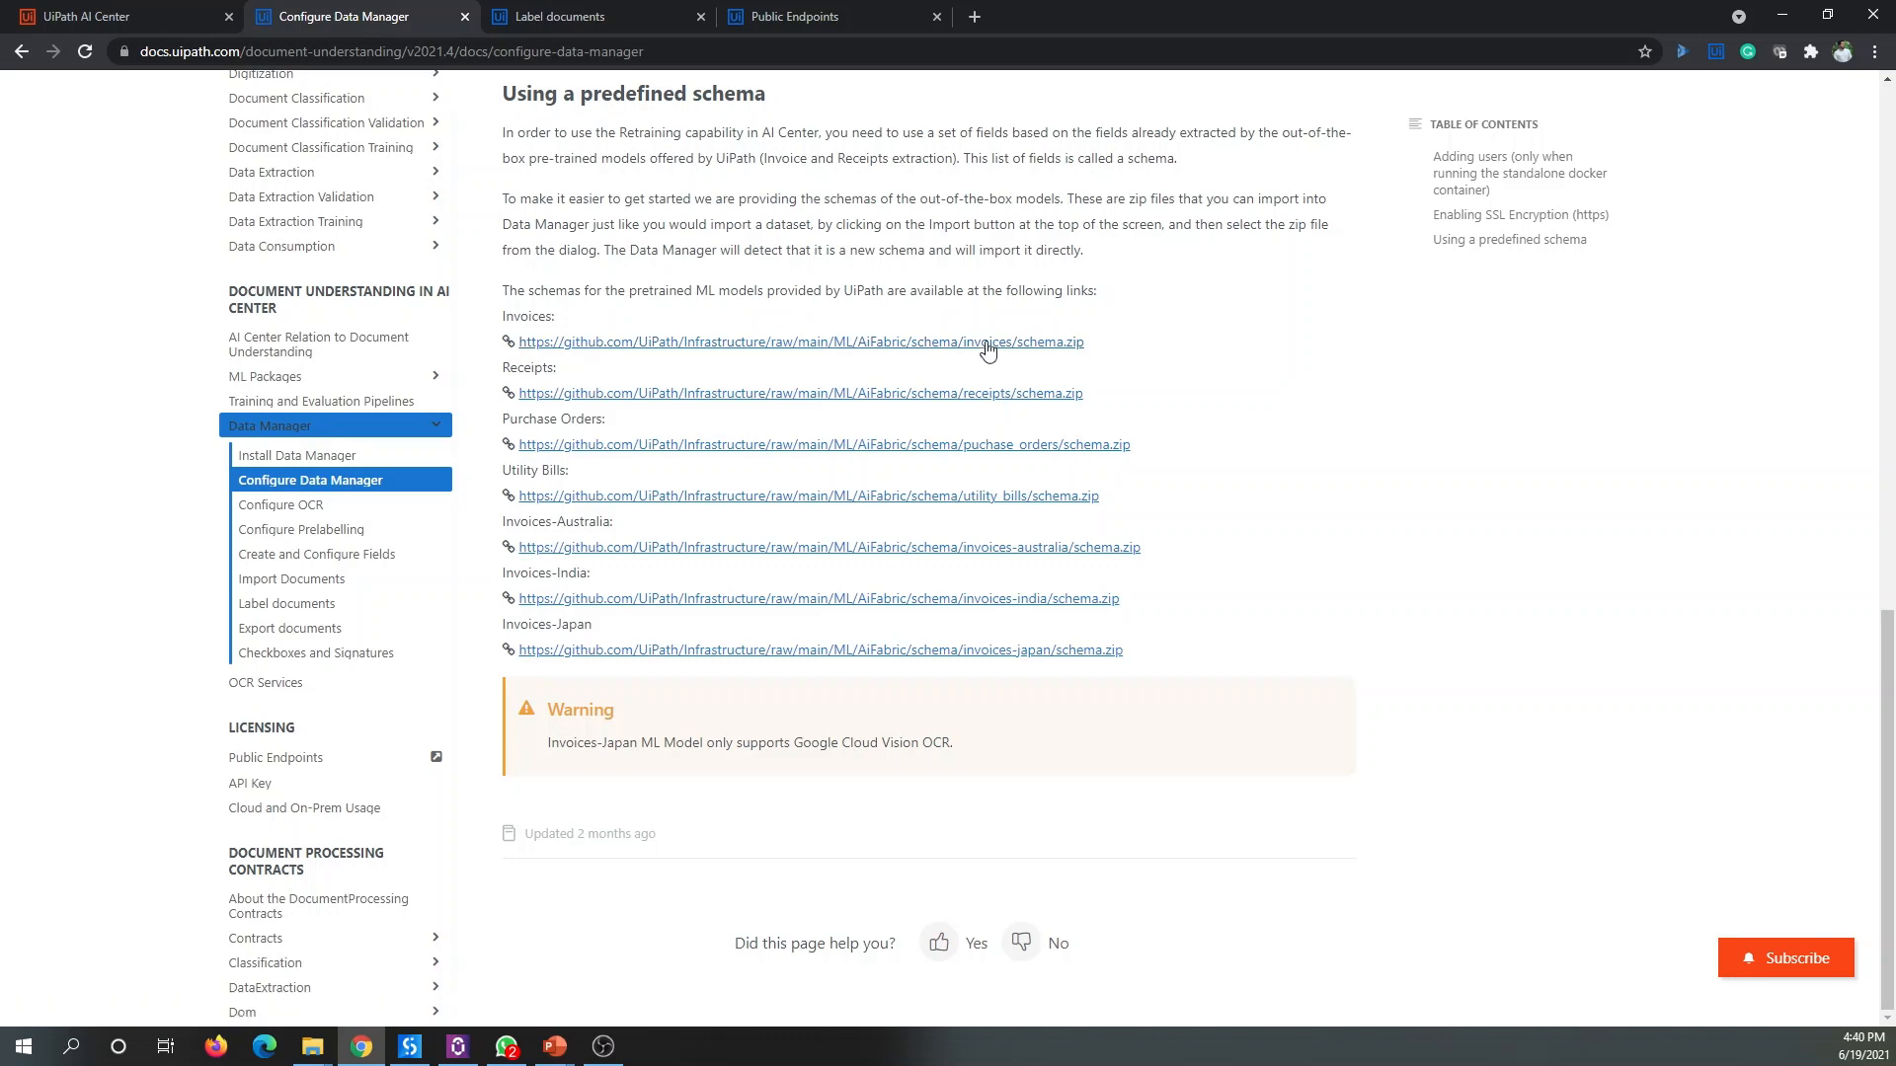
pyautogui.doubleClick(515, 319)
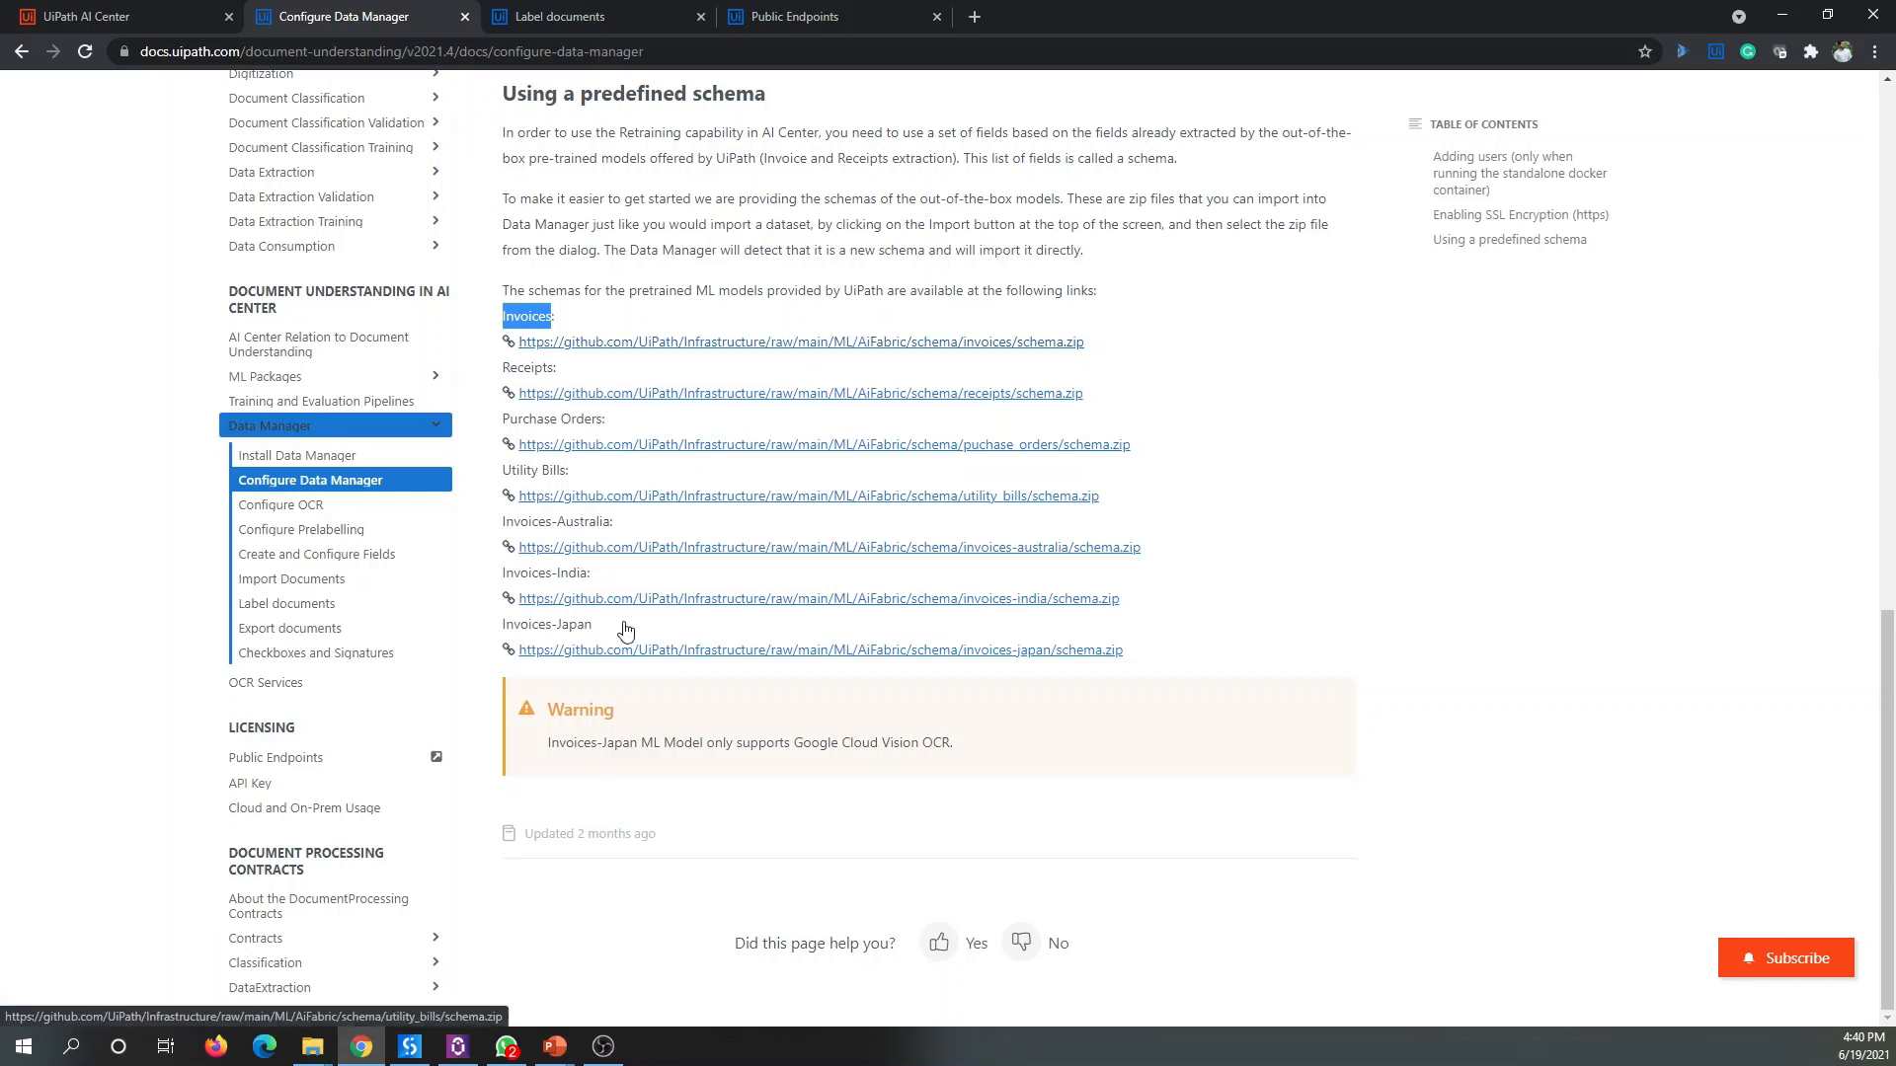
pyautogui.click(311, 1046)
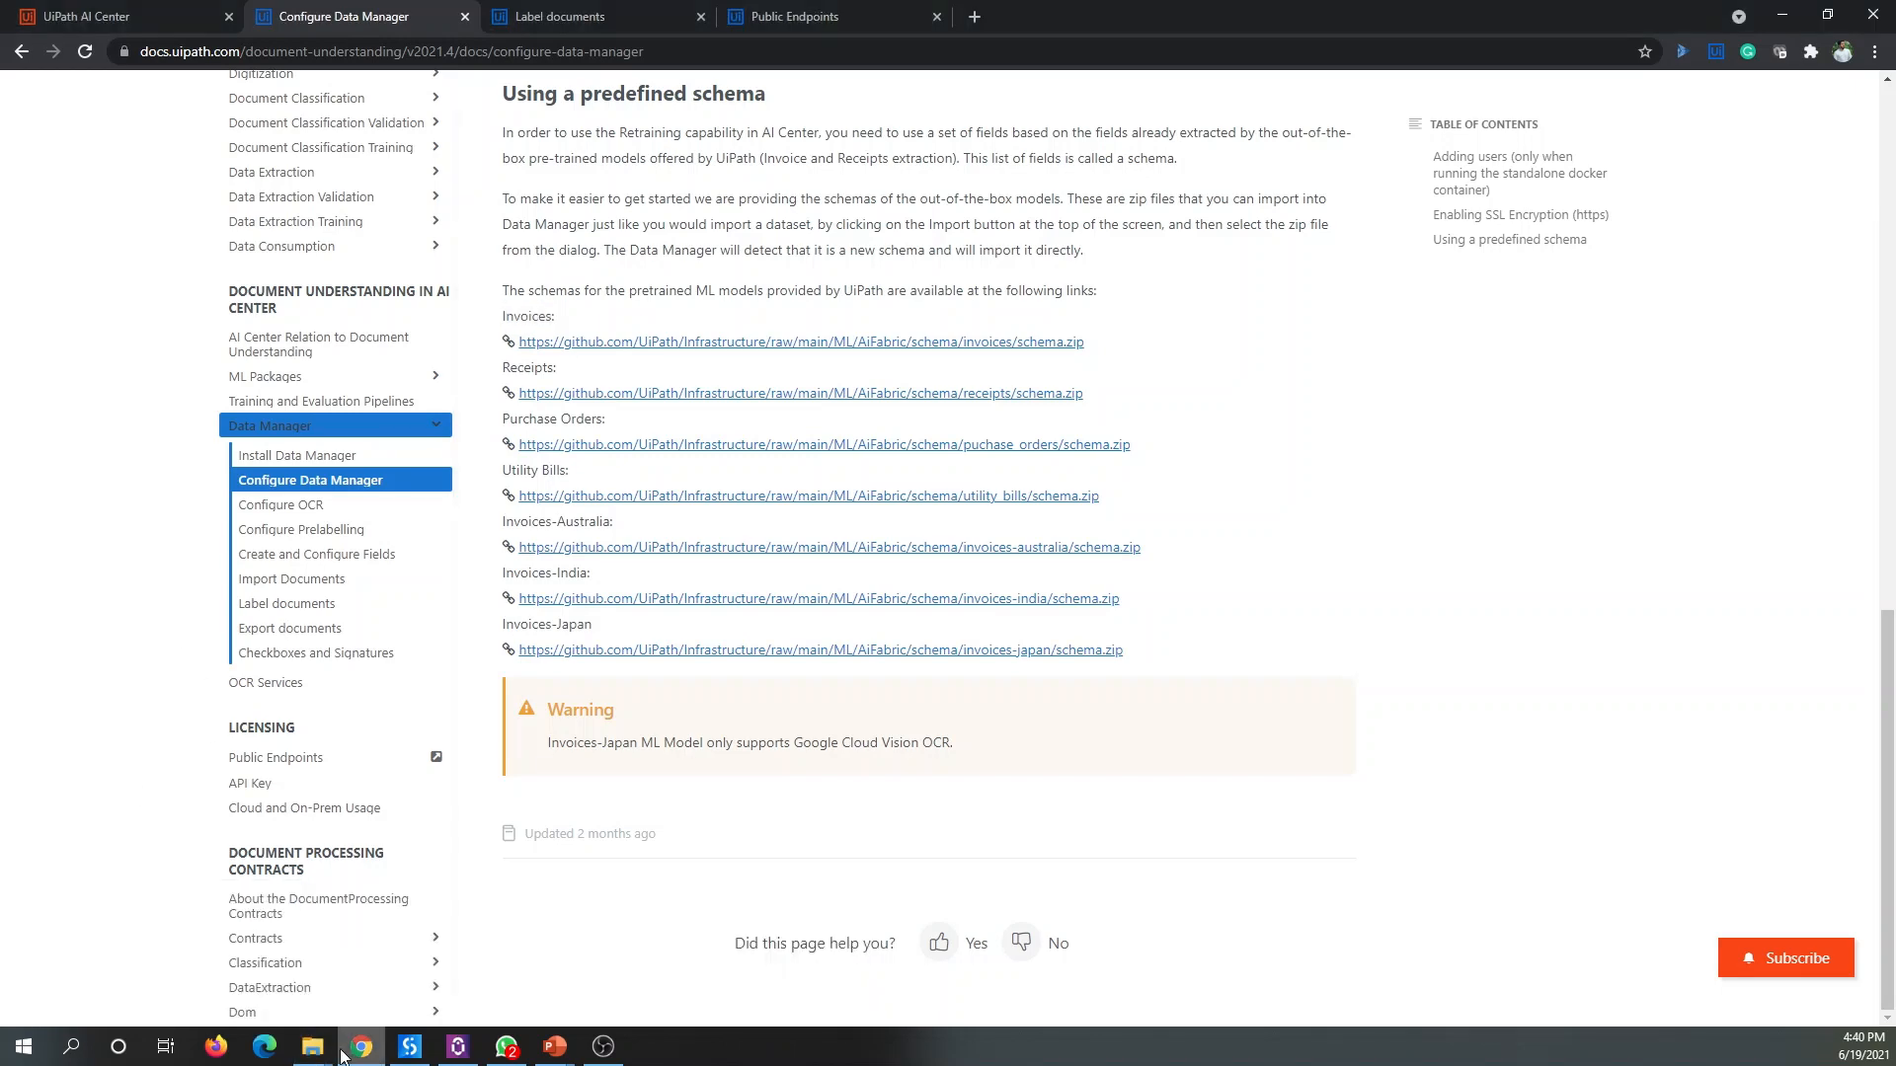
pyautogui.moveTo(312, 1047)
pyautogui.click(148, 963)
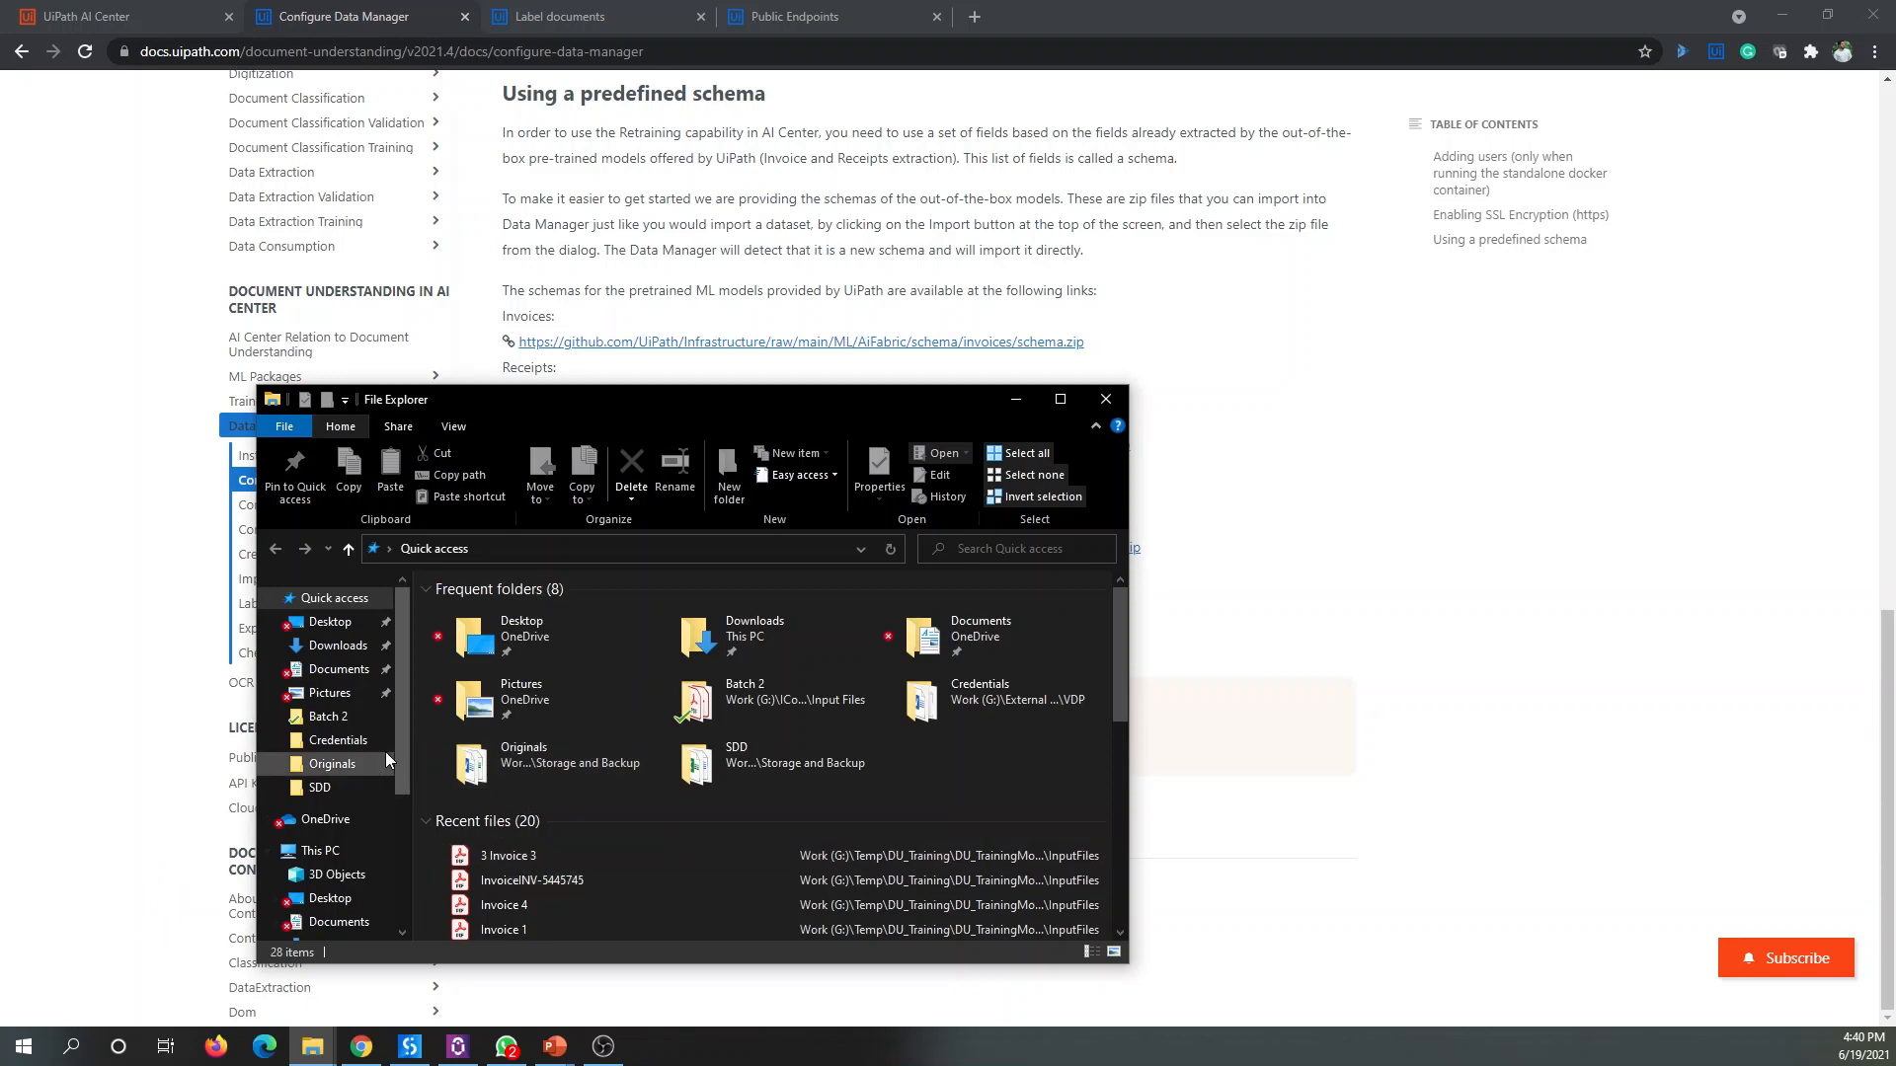
pyautogui.click(352, 644)
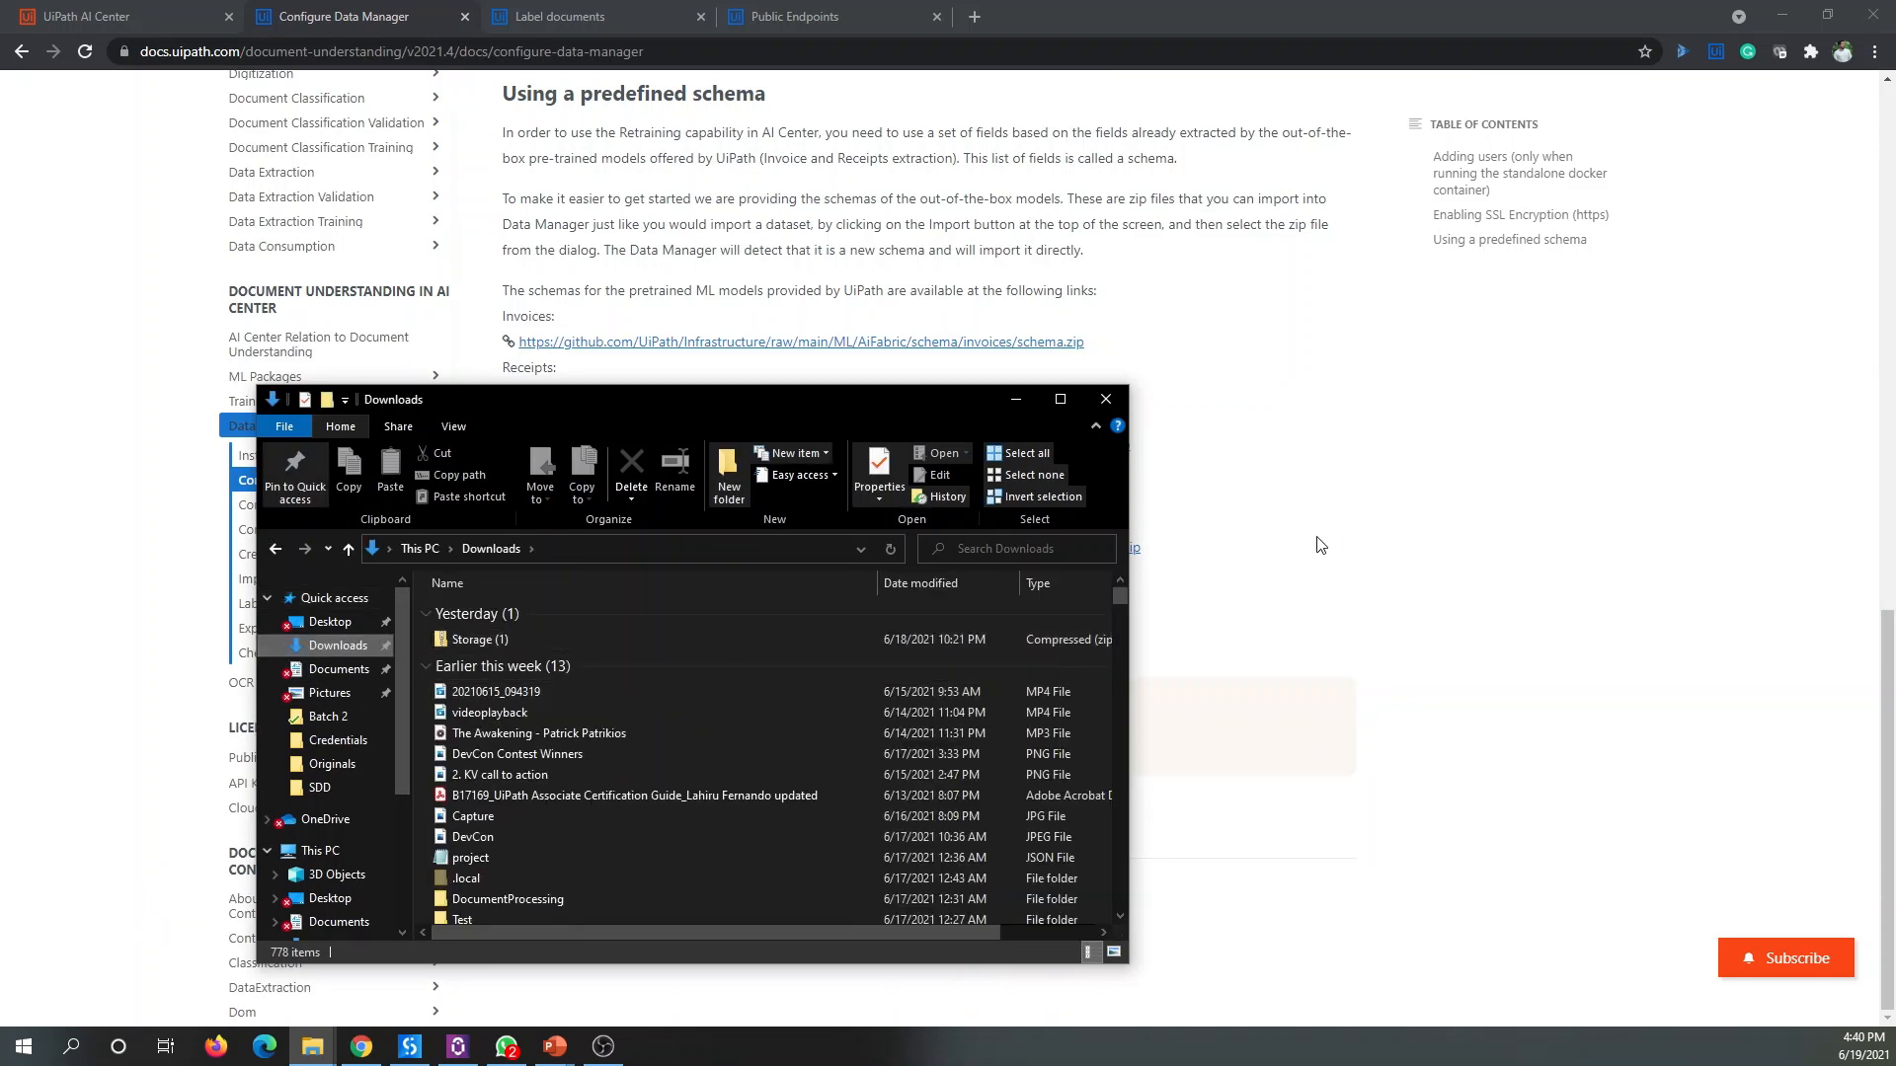
pyautogui.click(1357, 542)
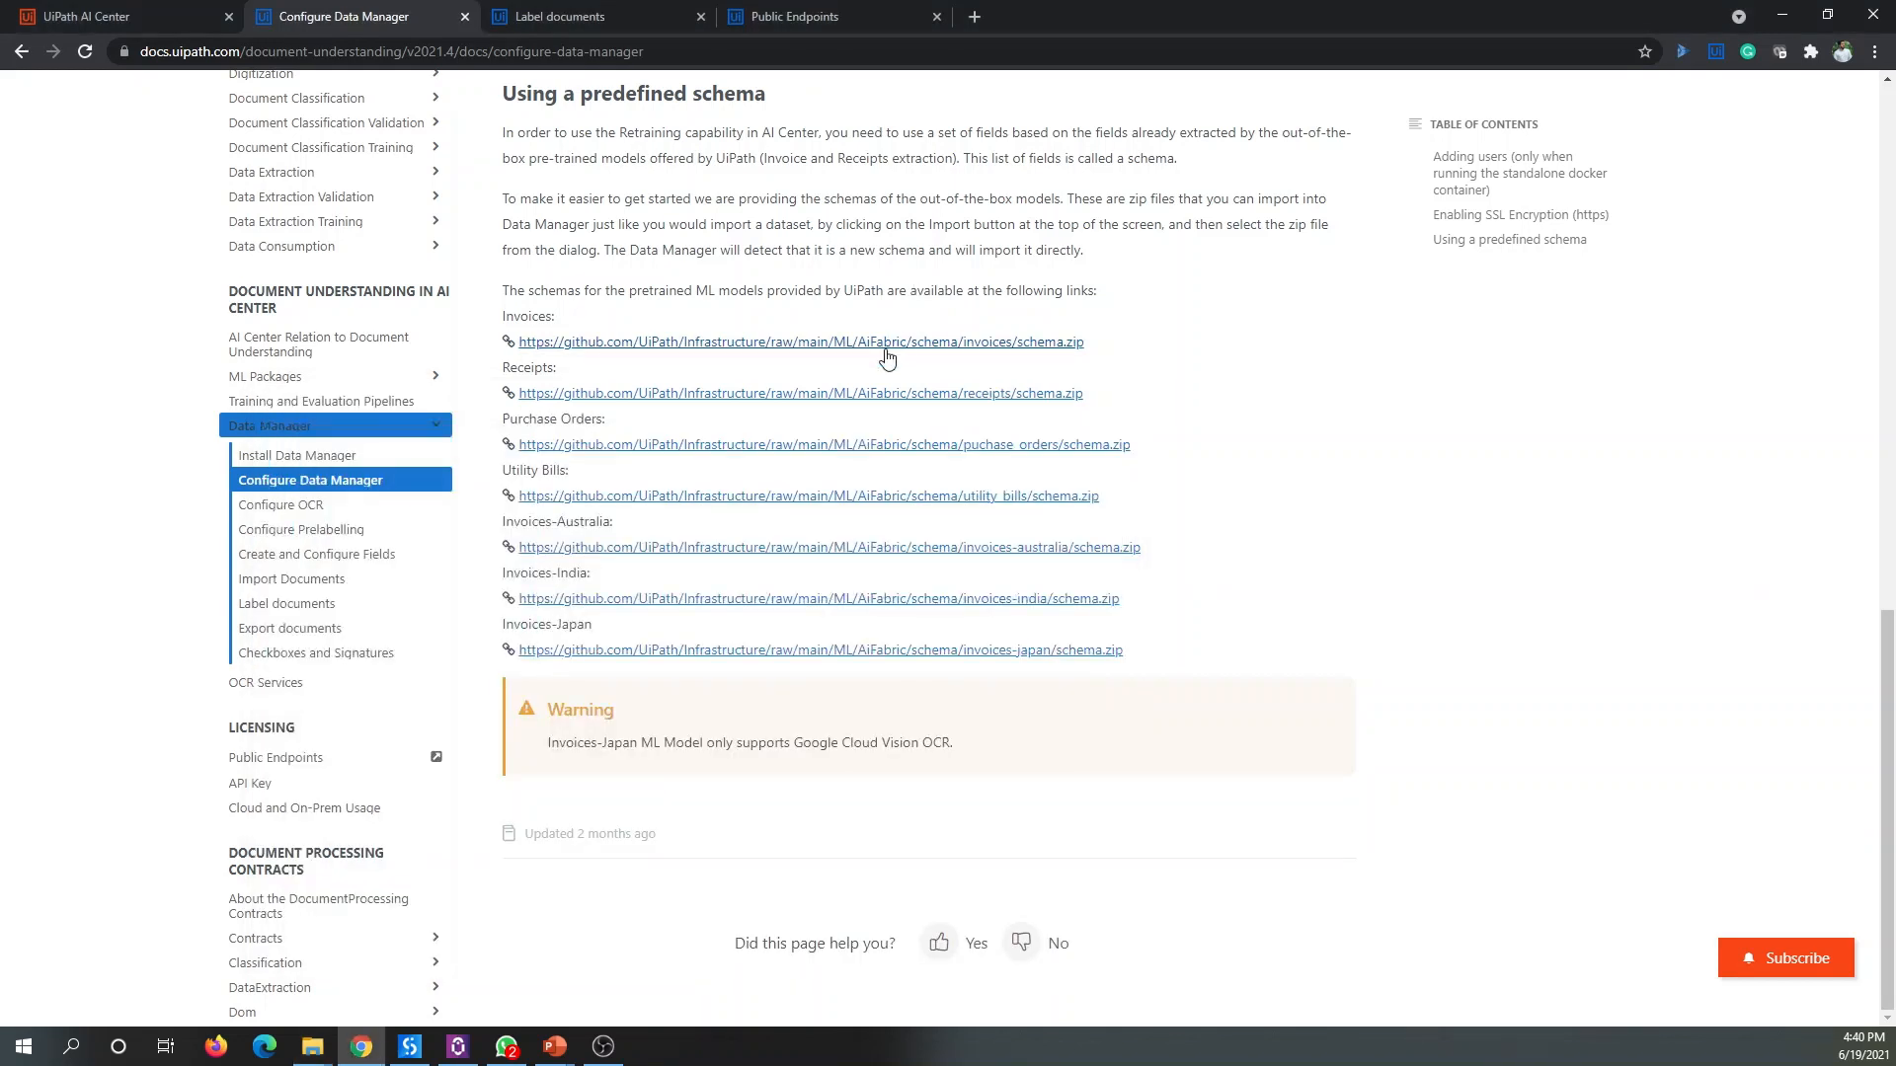
# Step: Download the predefined Invoices schema archive and extract it in the Downloads folder
pyautogui.click(879, 345)
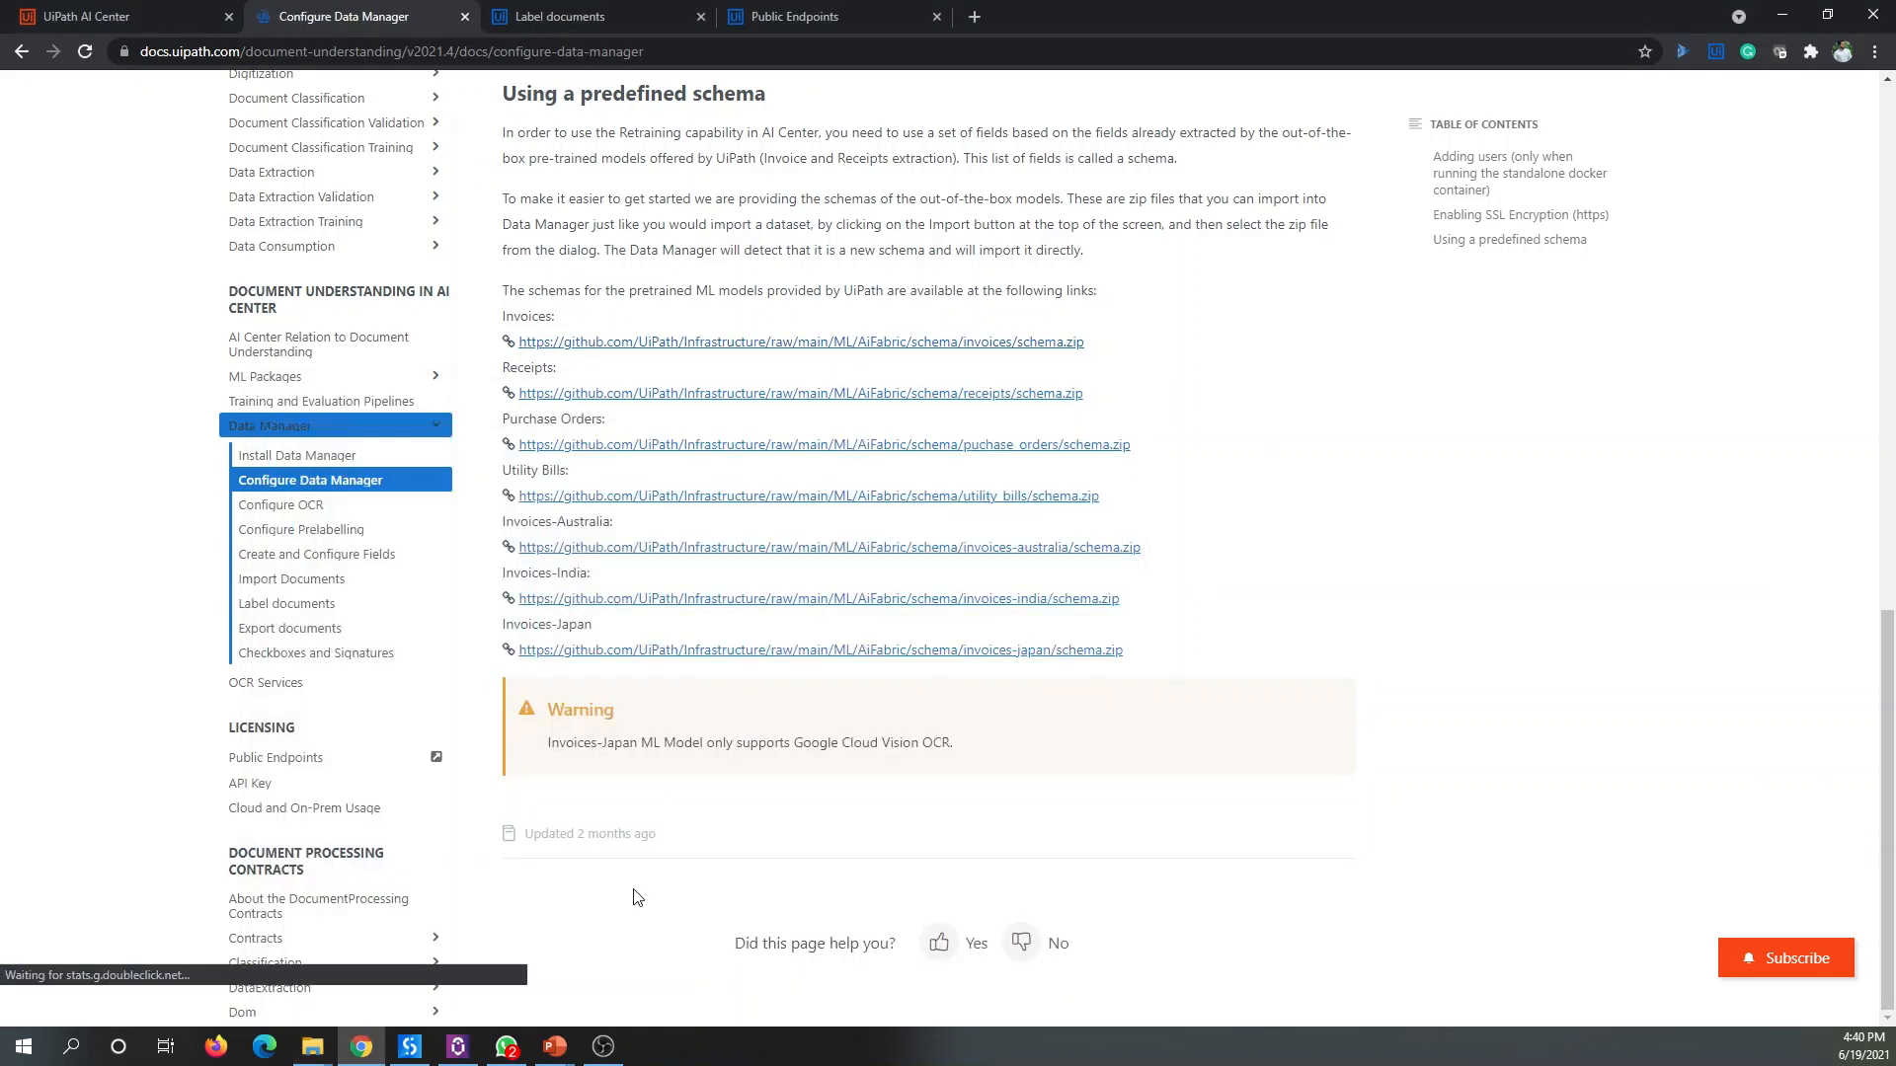
pyautogui.click(210, 999)
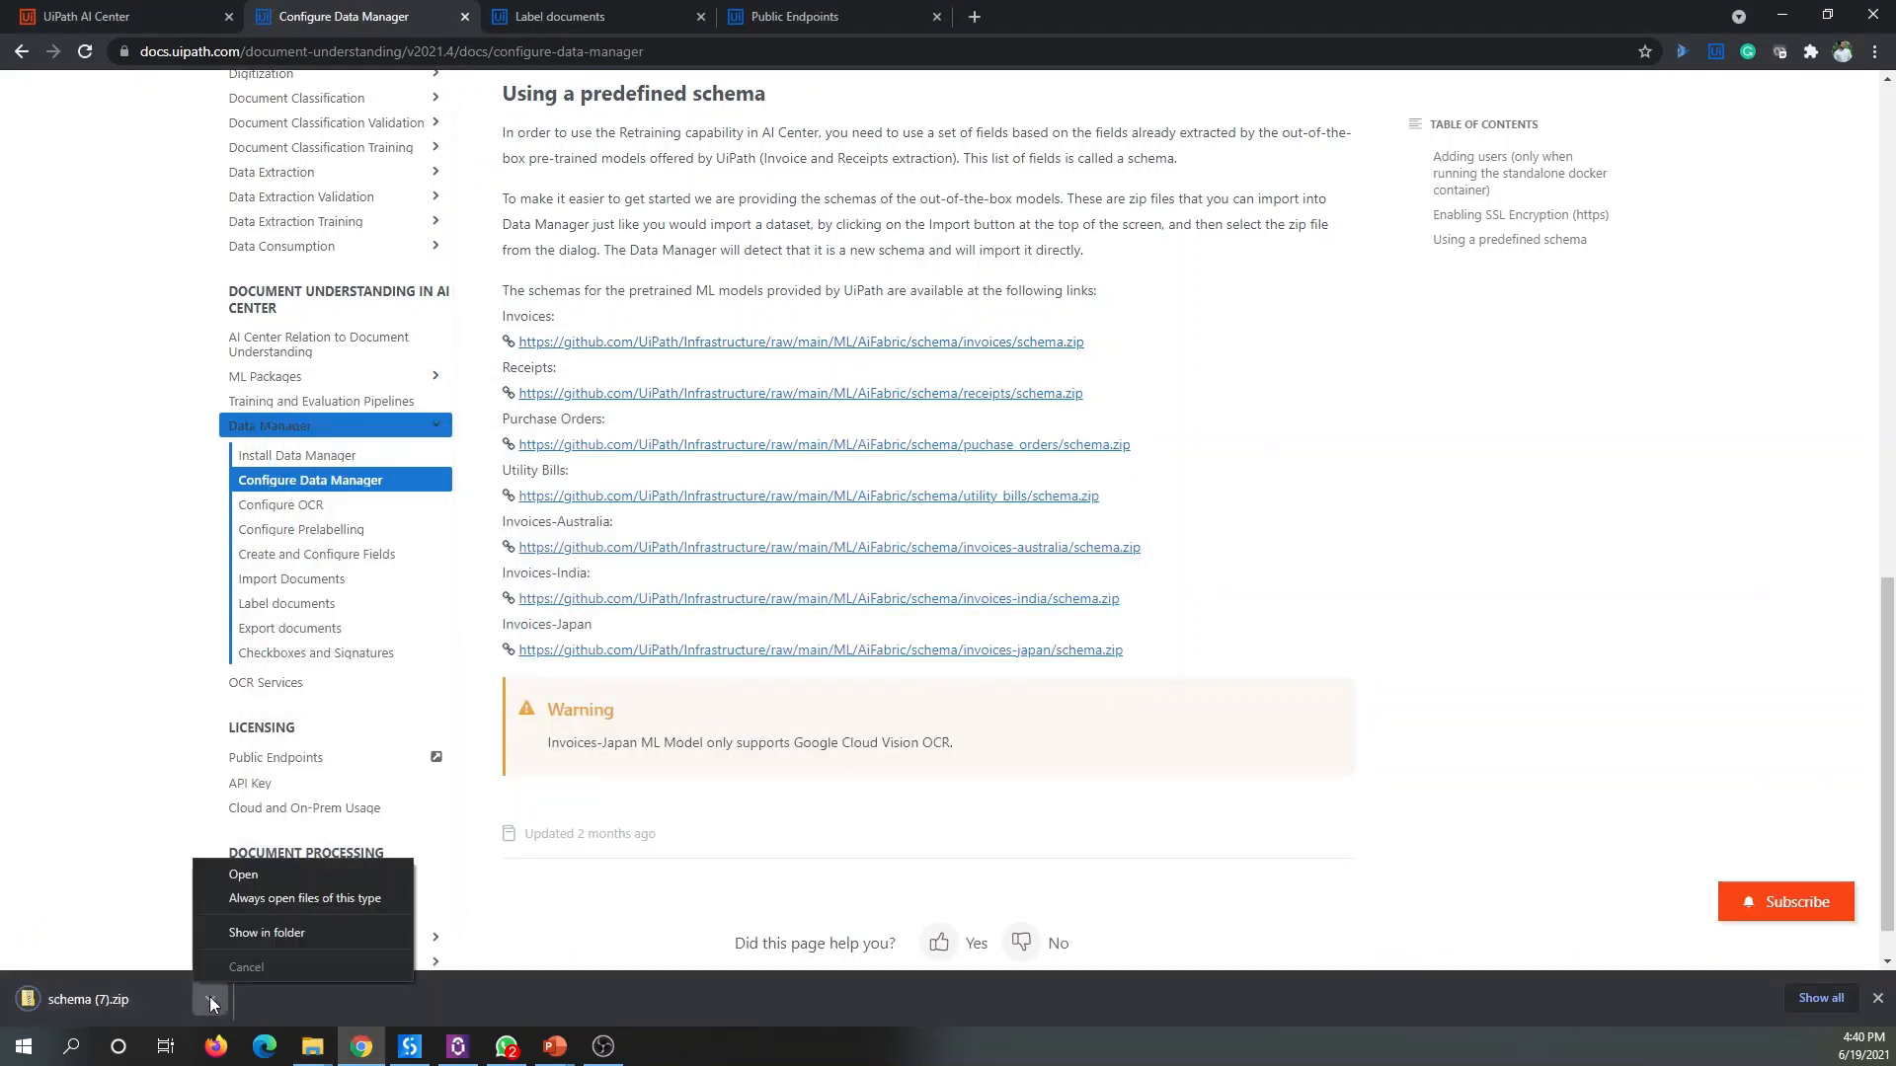
pyautogui.click(267, 932)
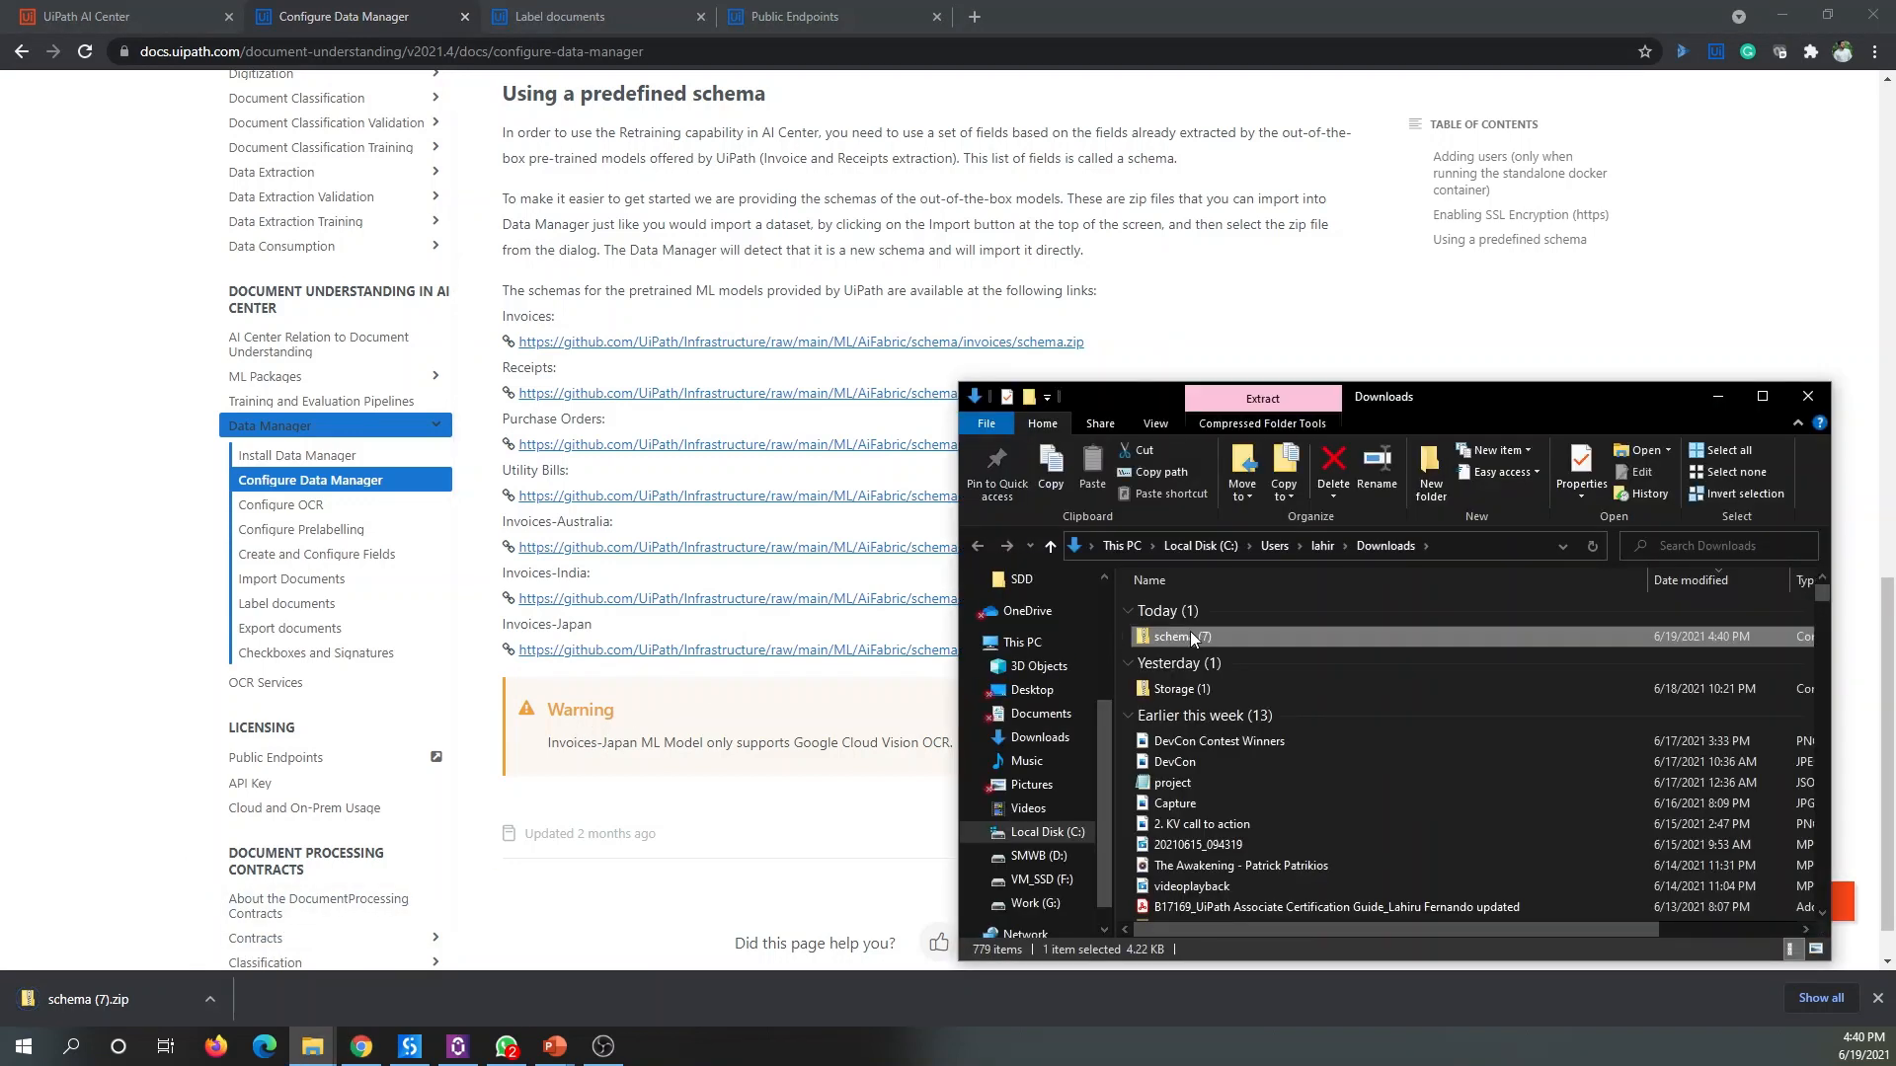
pyautogui.rightClick(1190, 633)
pyautogui.click(1296, 277)
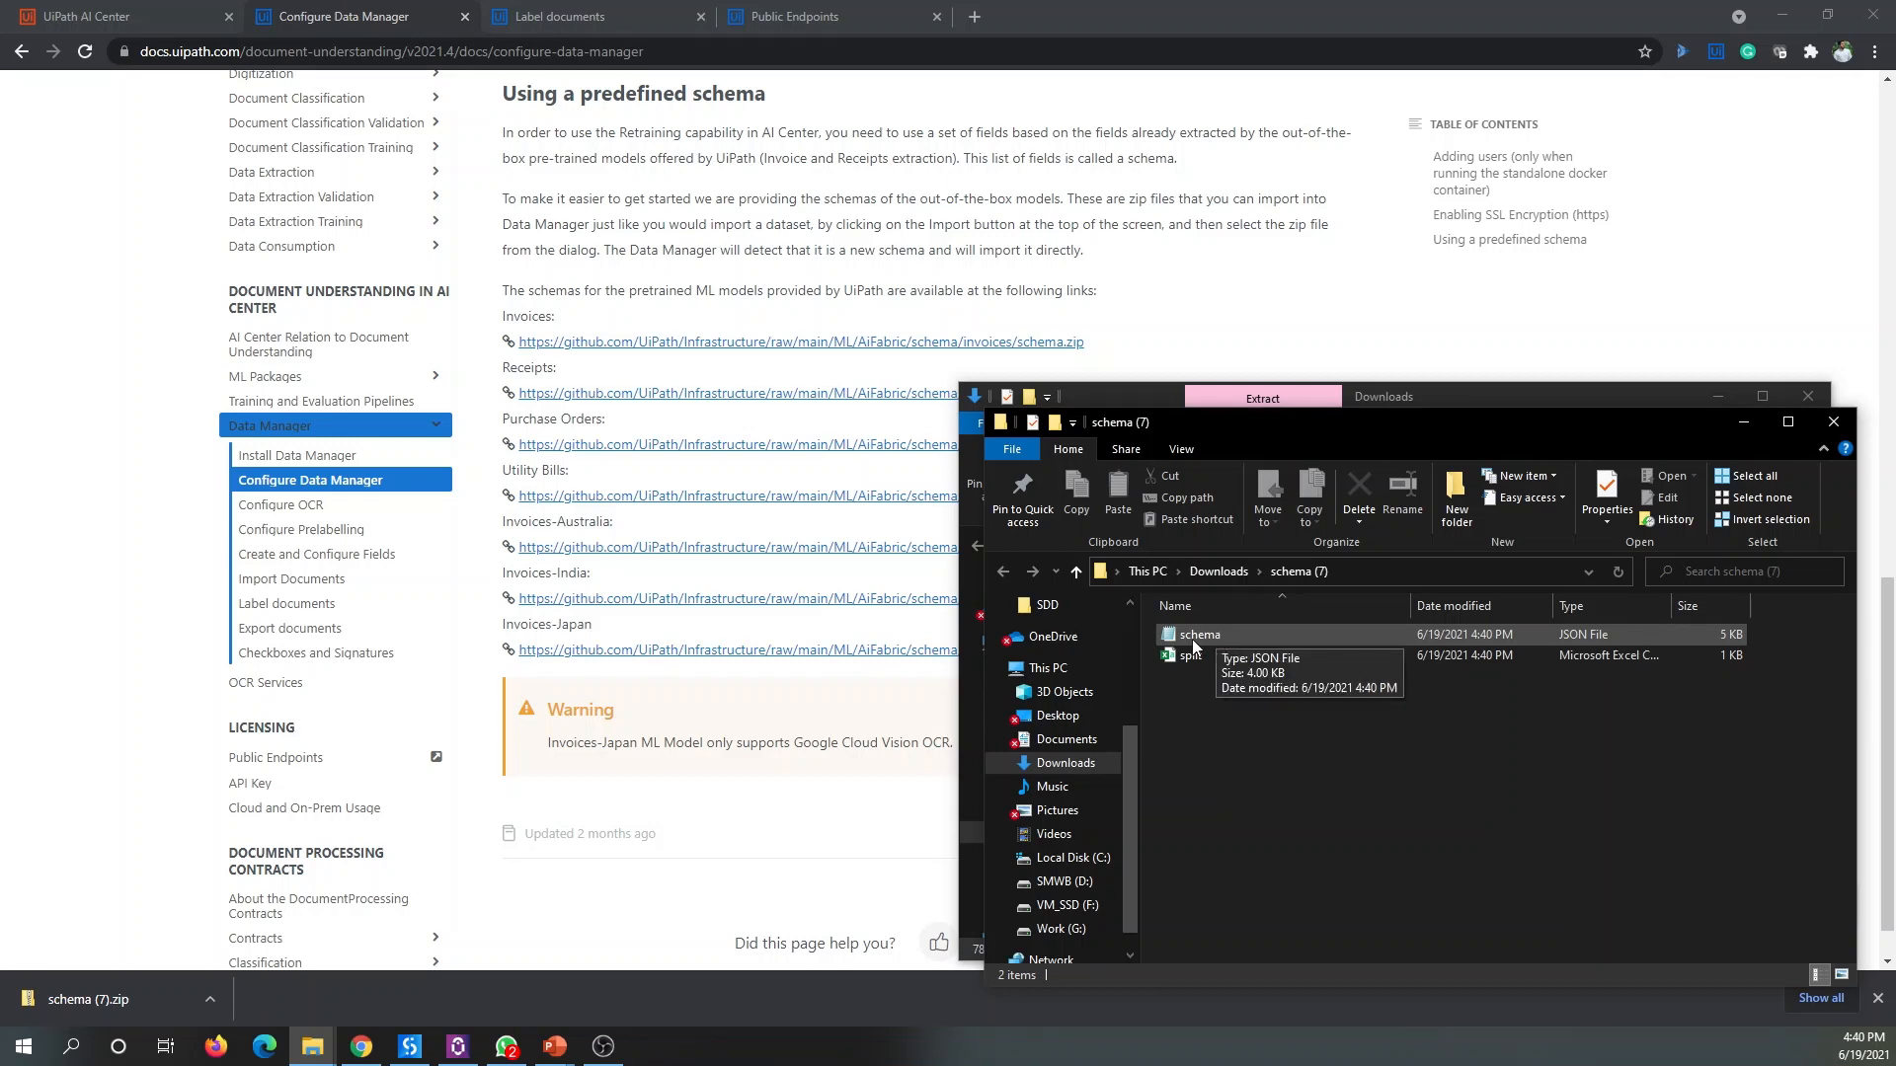
# Step: Open the extracted schema JSON file in Notepad++ and examine its extraction field names and types
pyautogui.rightClick(1186, 637)
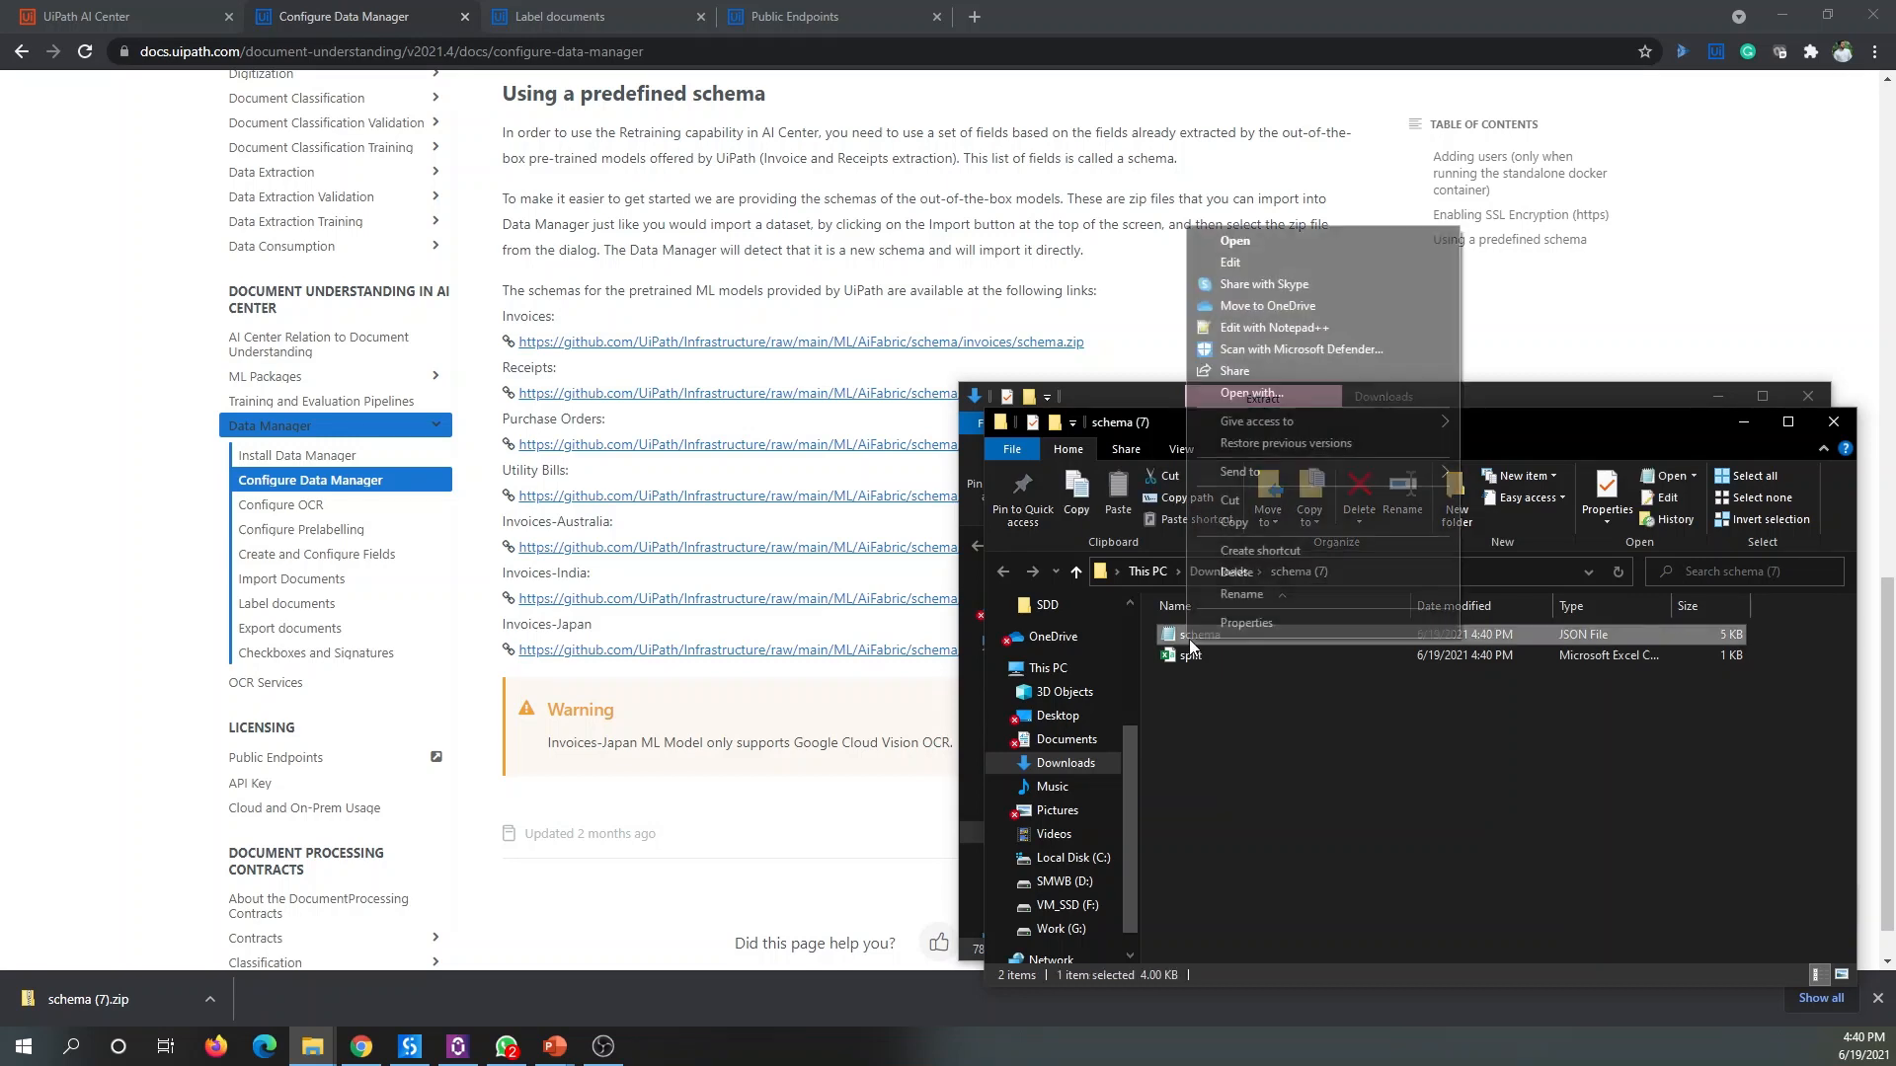
pyautogui.click(1299, 335)
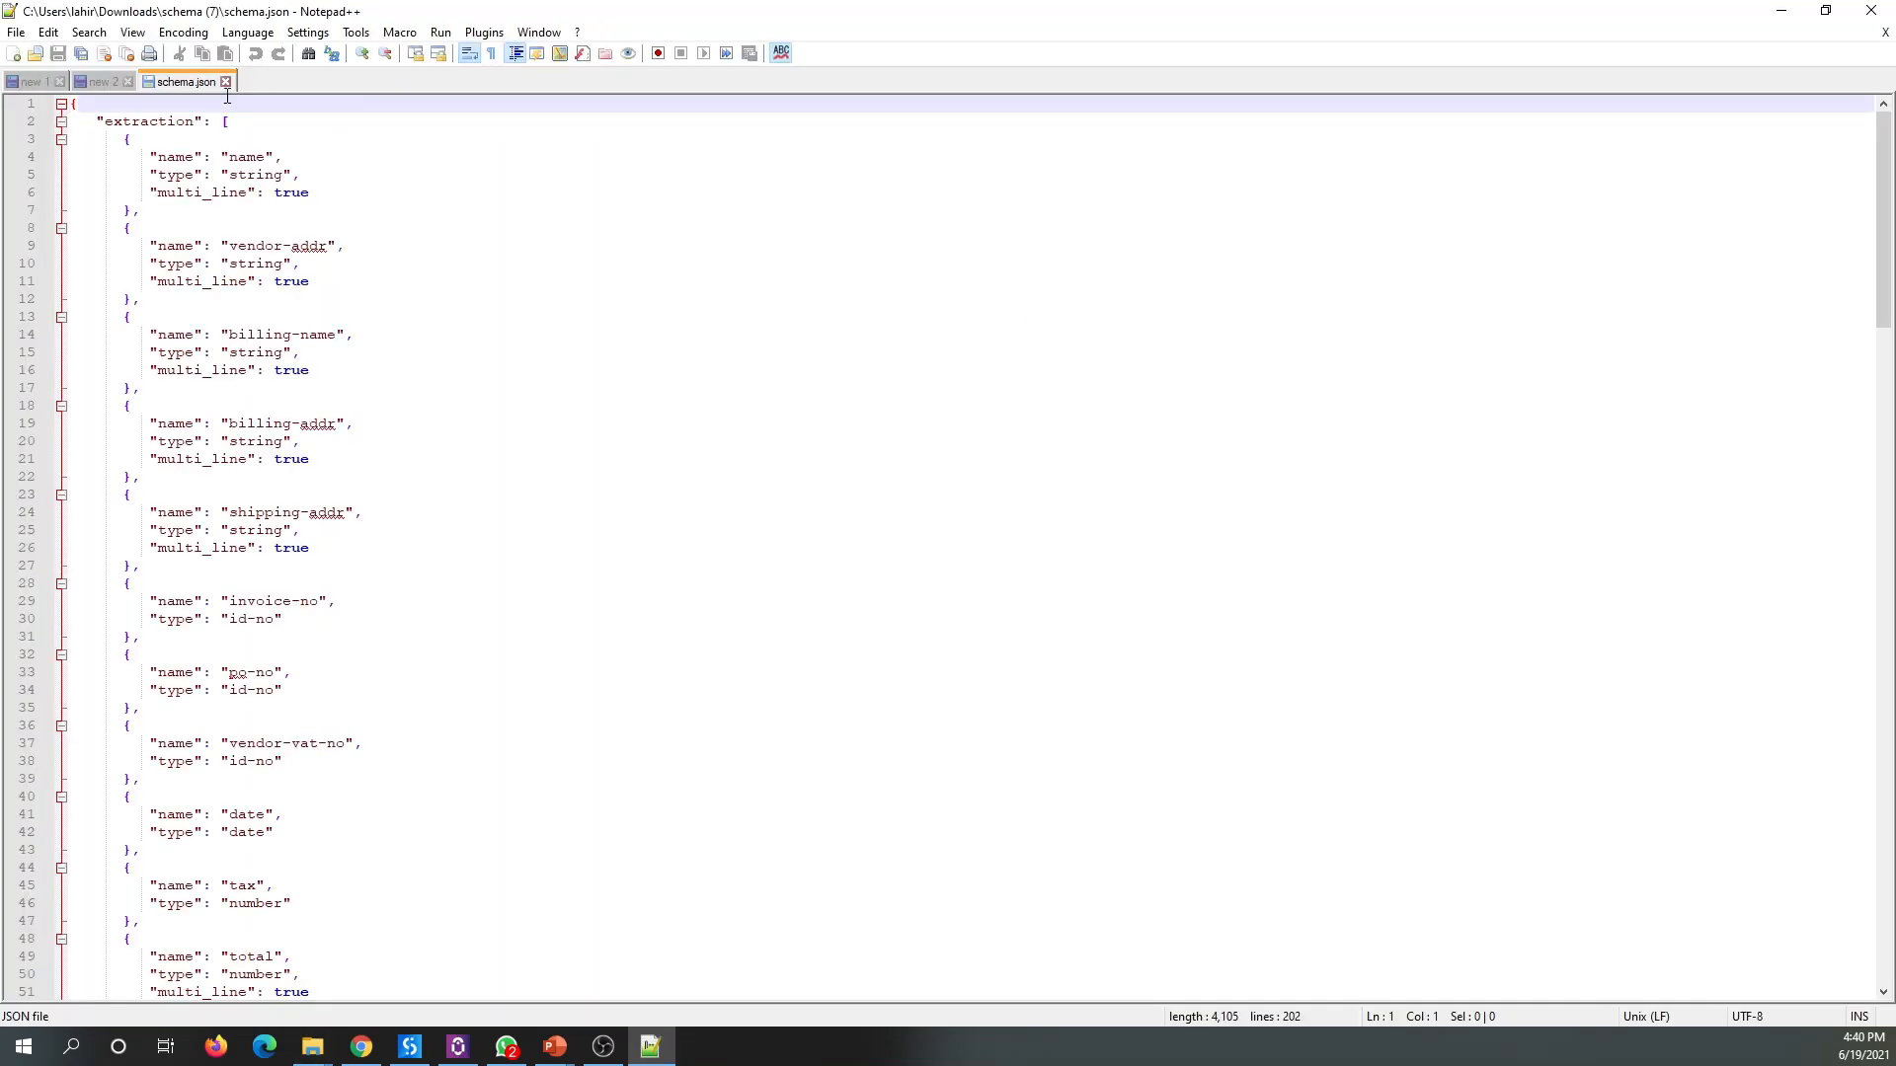
pyautogui.doubleClick(254, 174)
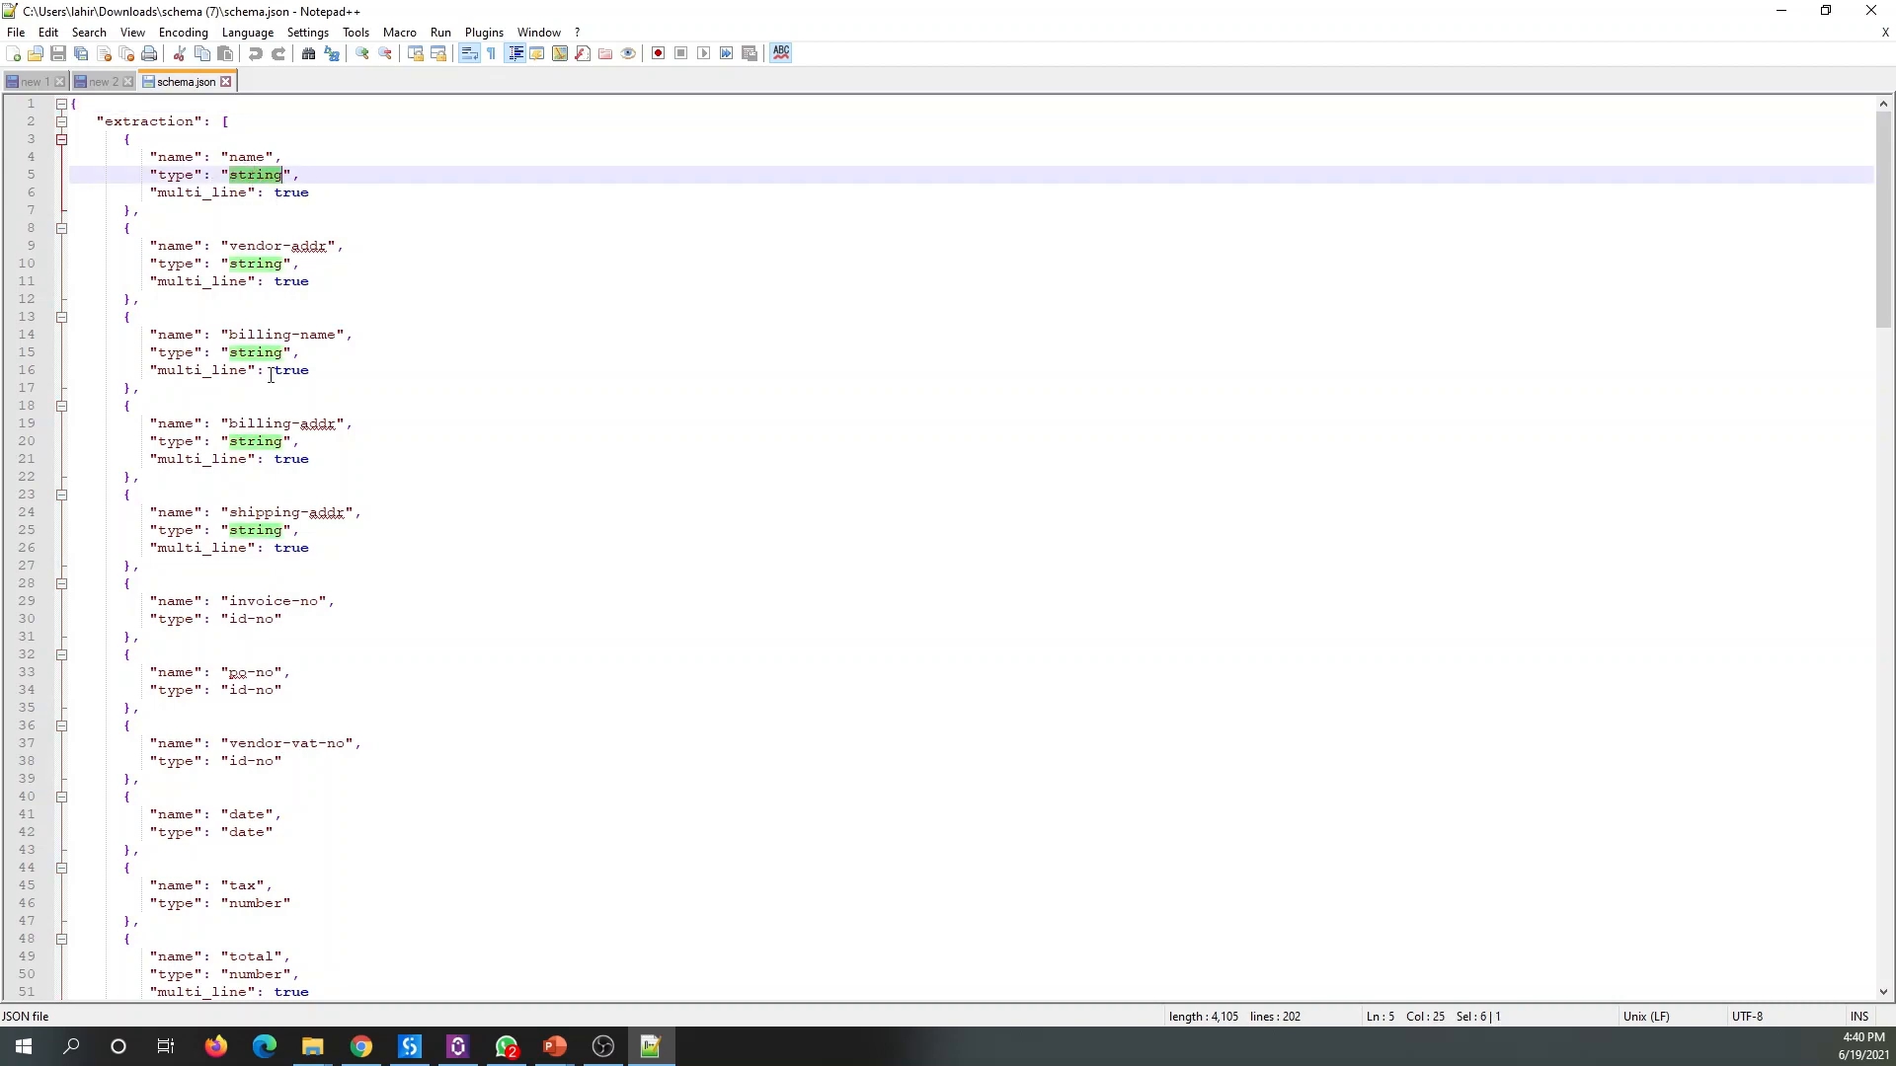
pyautogui.scroll(-2, 280, 221)
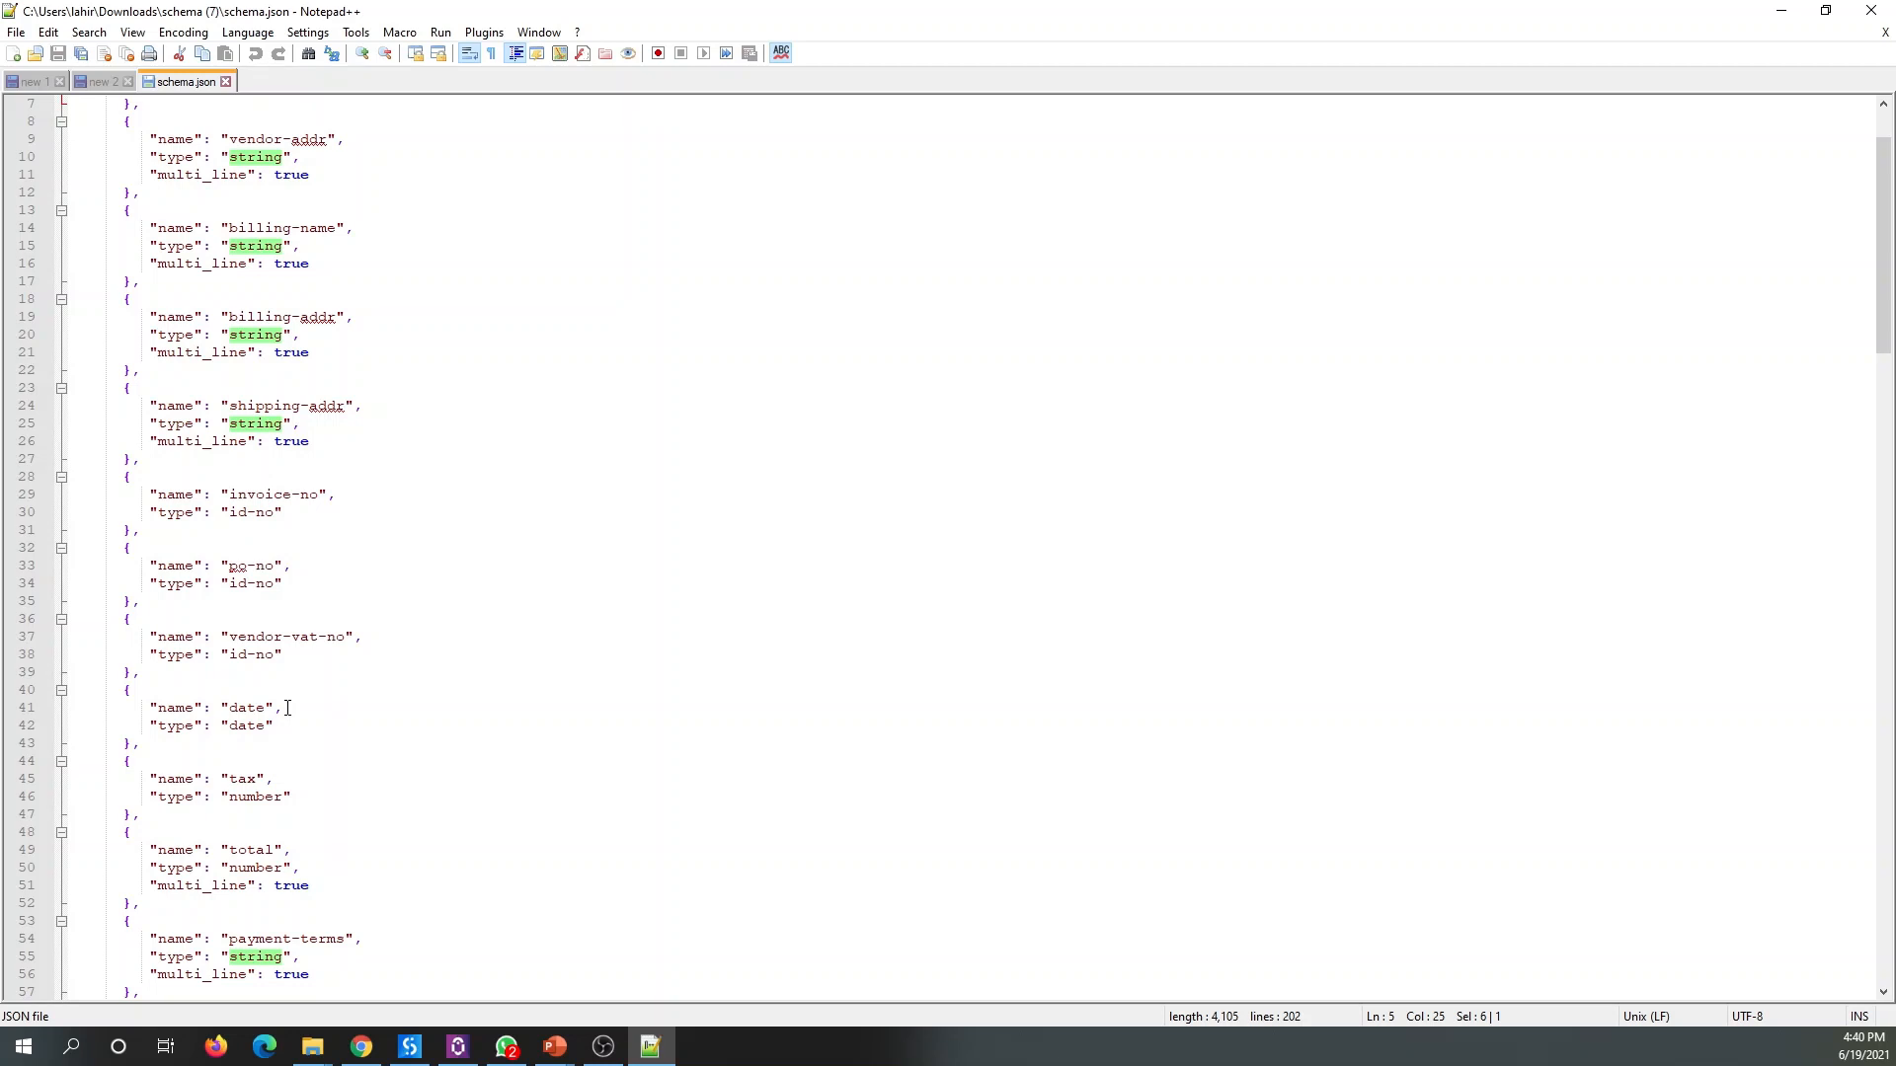
pyautogui.scroll(2, 296, 707)
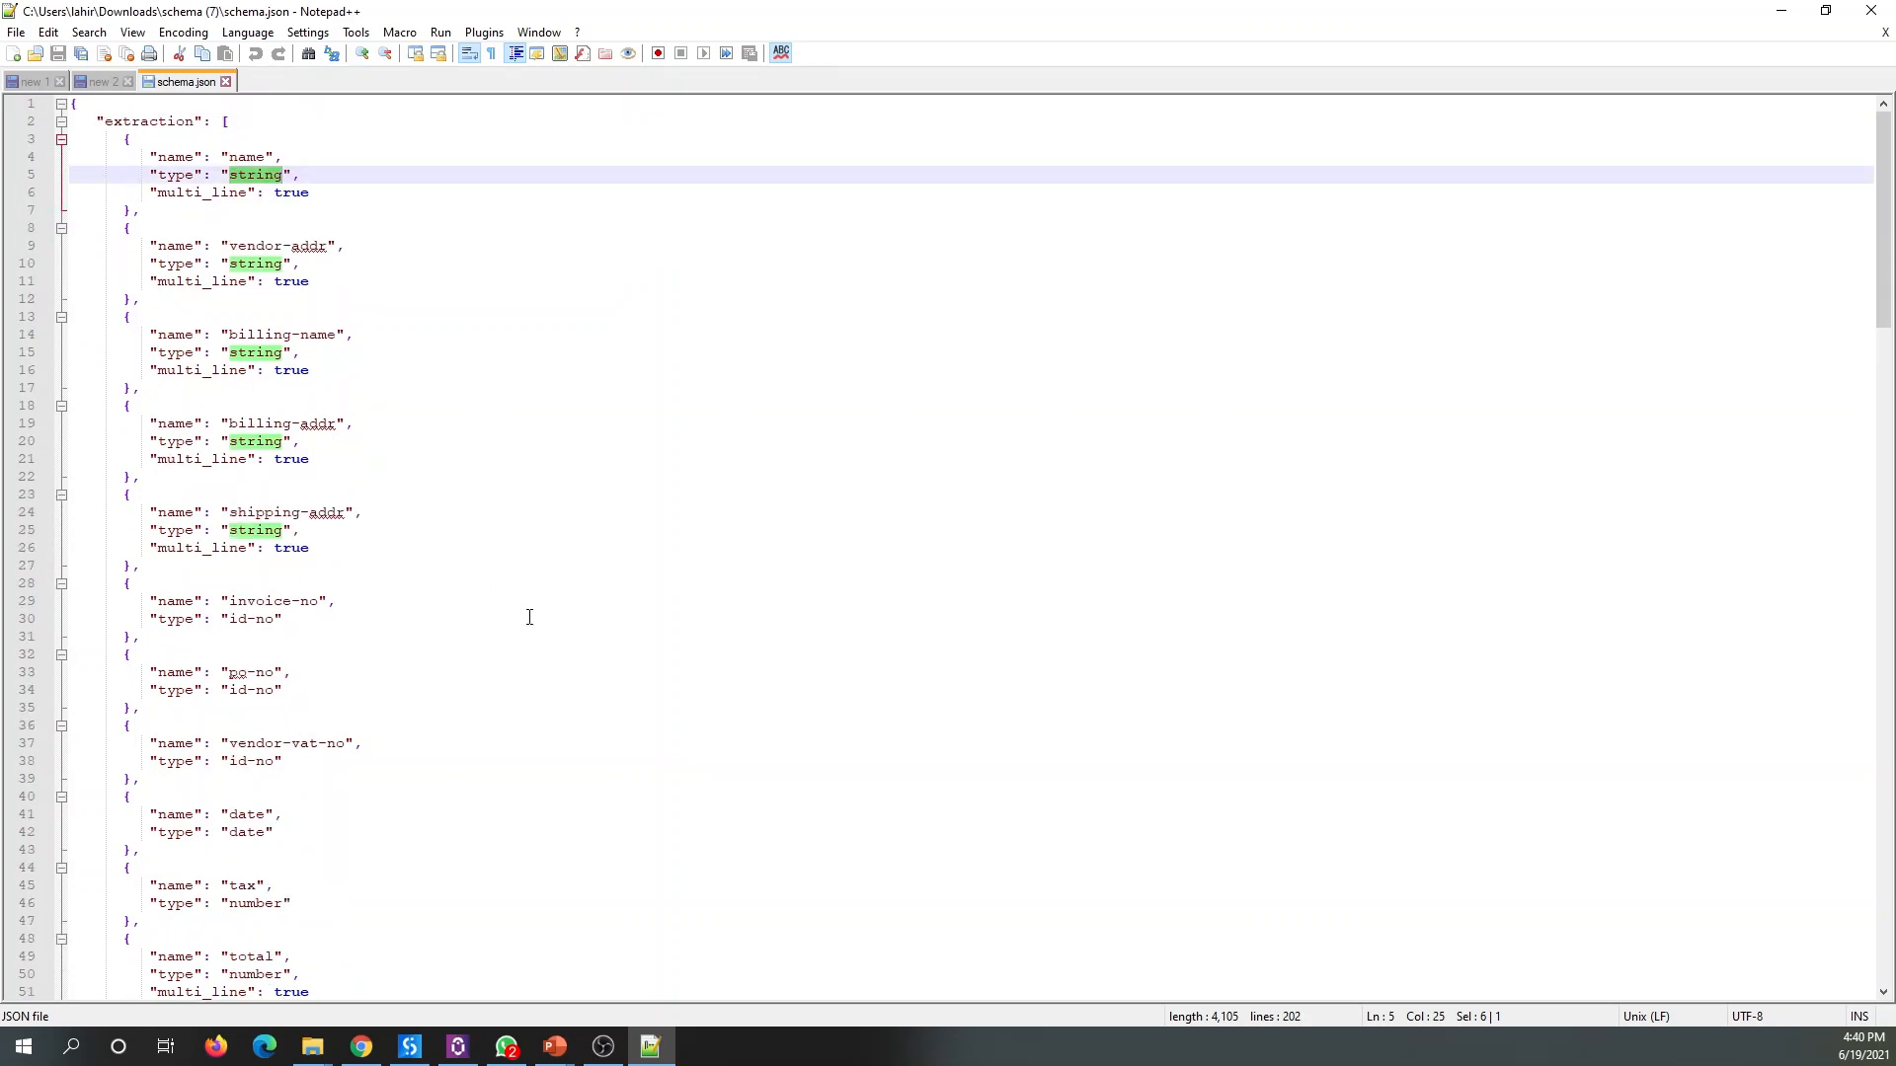
# Step: Return to UiPath AI Center in the browser and start a new ML skill named Skill_Invoice
pyautogui.click(361, 1047)
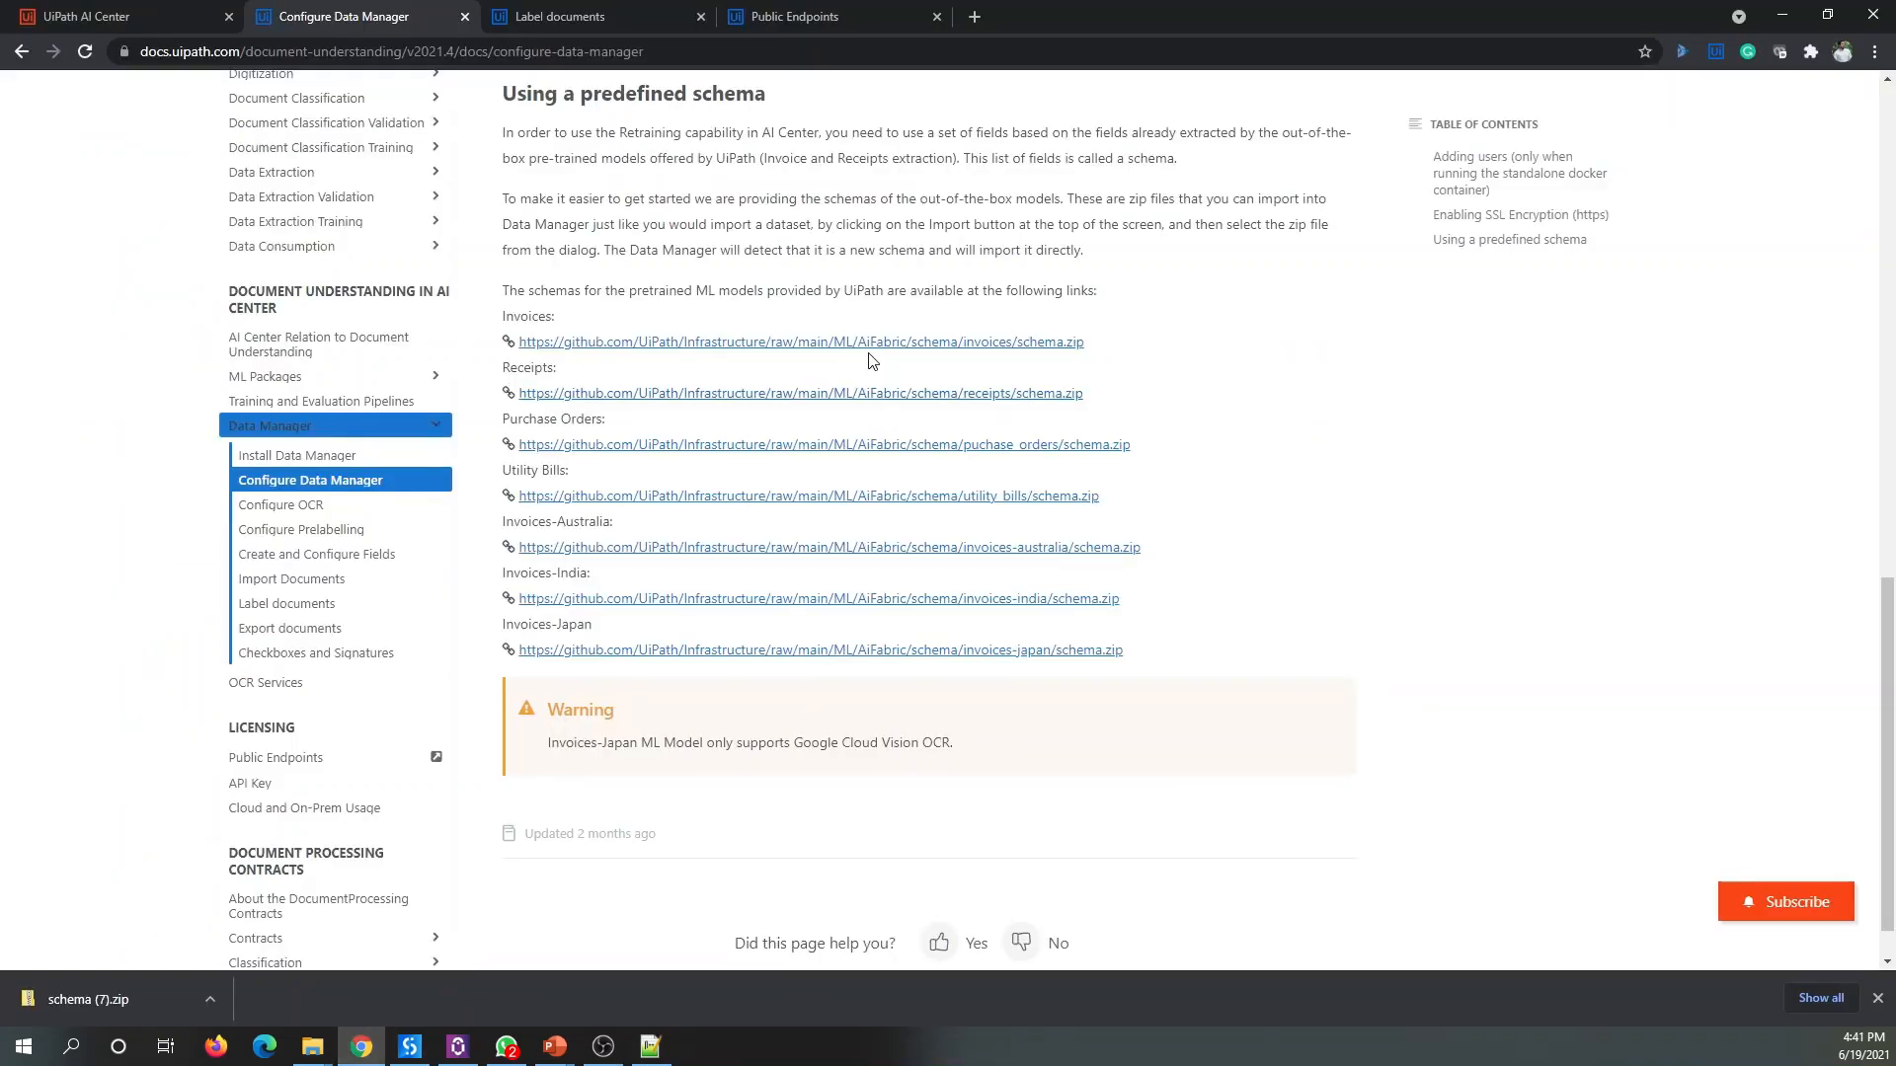
pyautogui.click(89, 16)
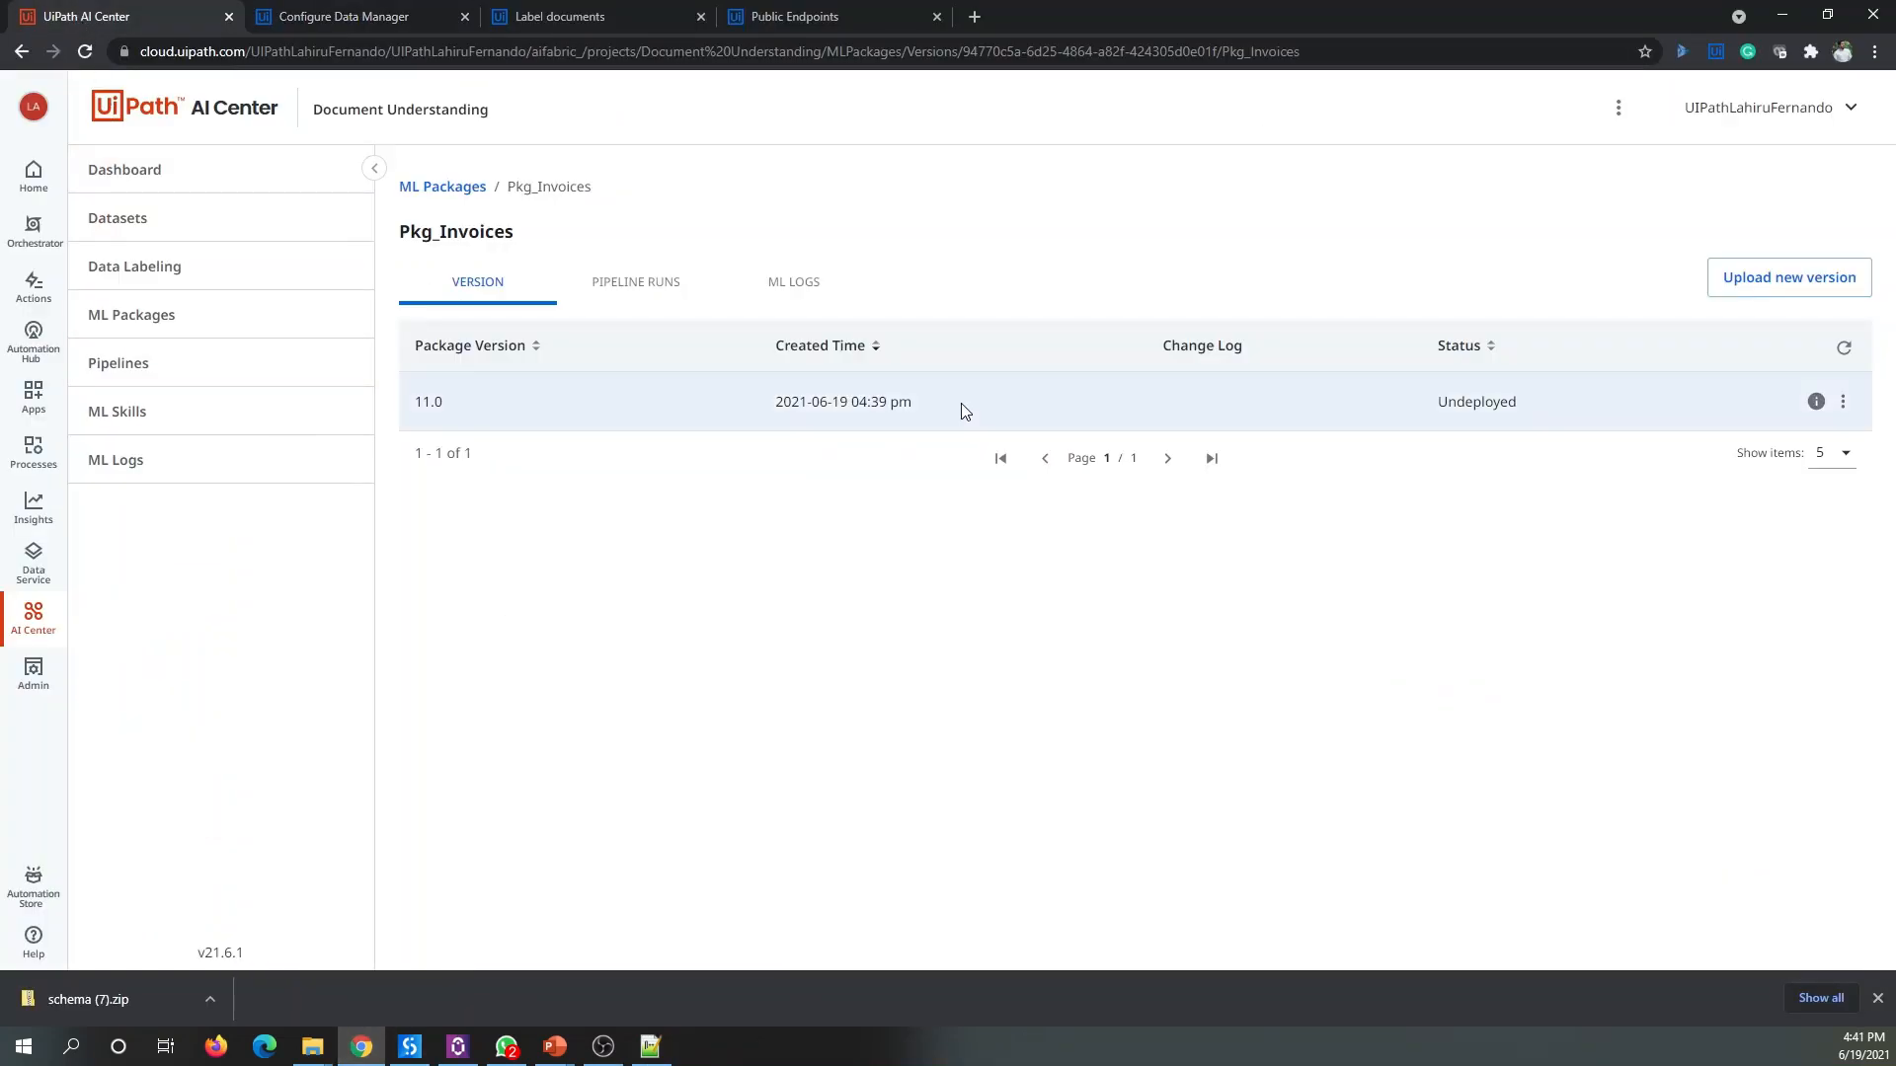
pyautogui.click(184, 419)
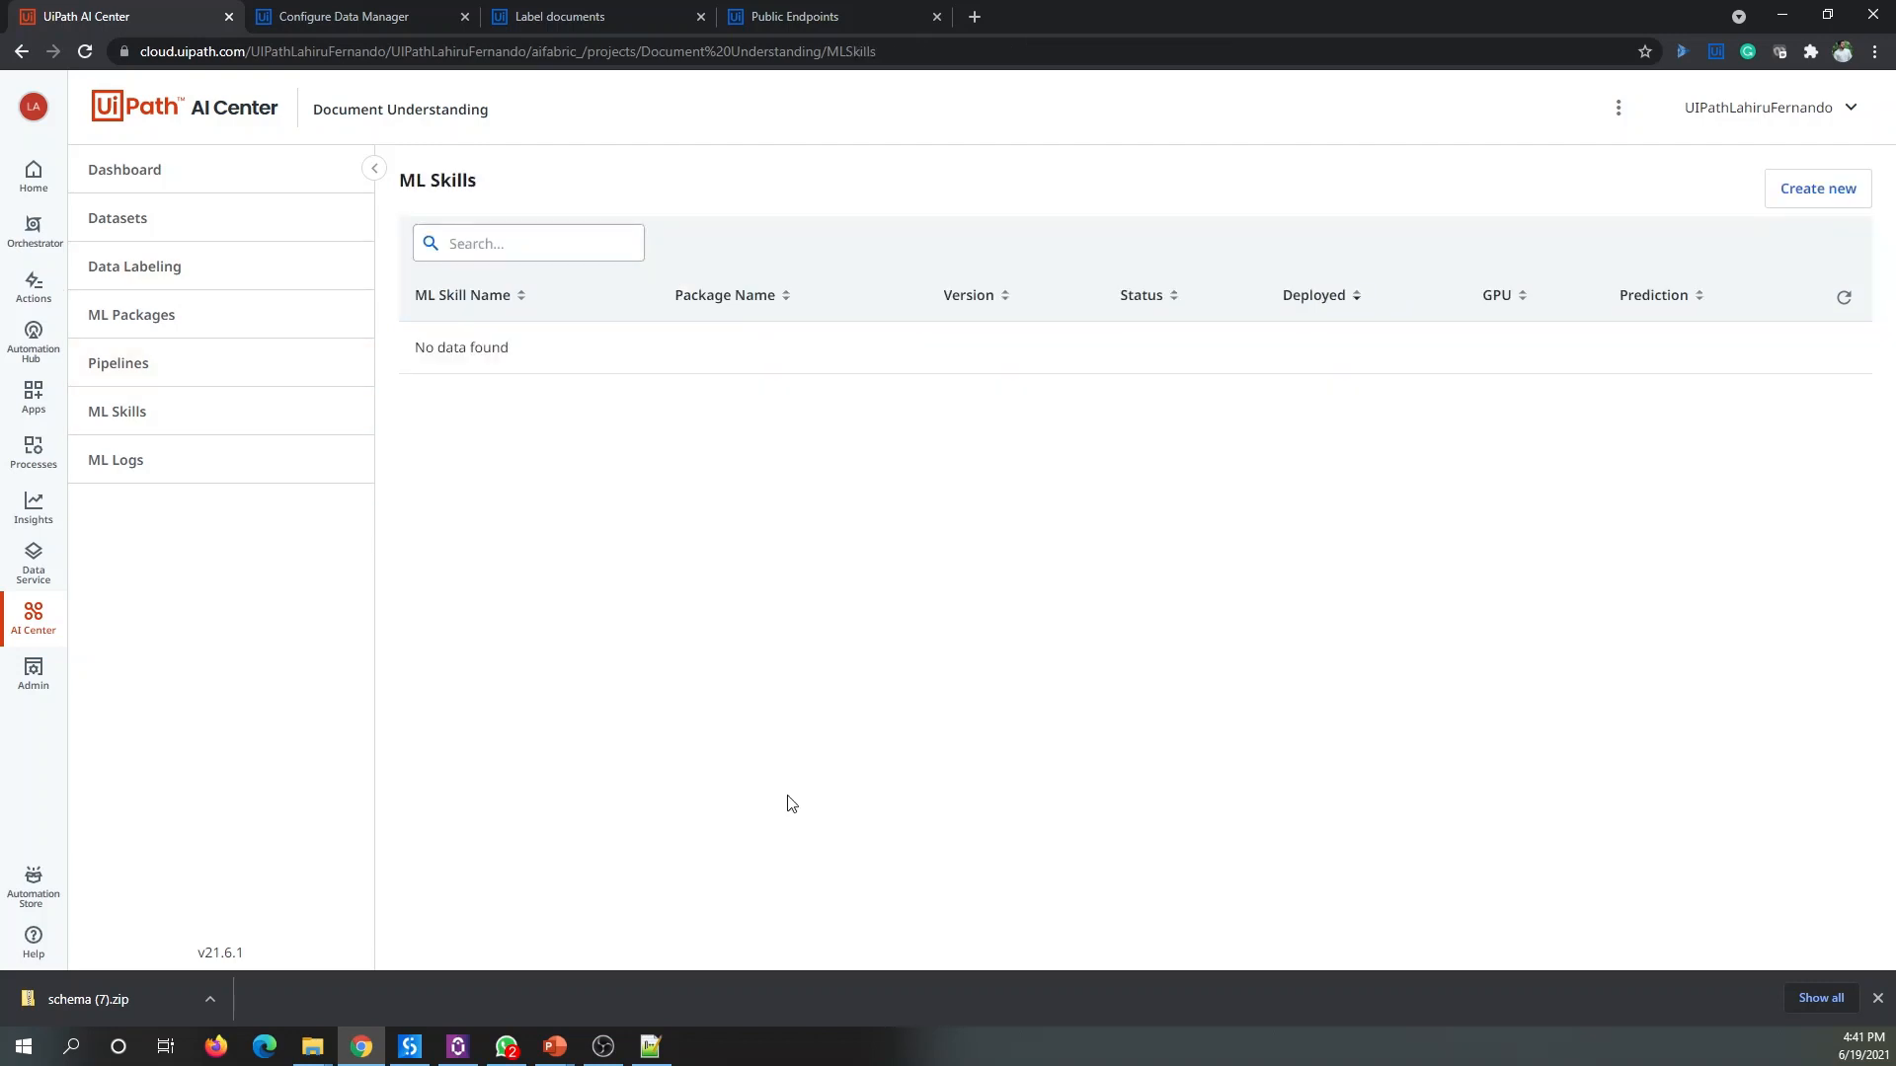
pyautogui.click(1818, 190)
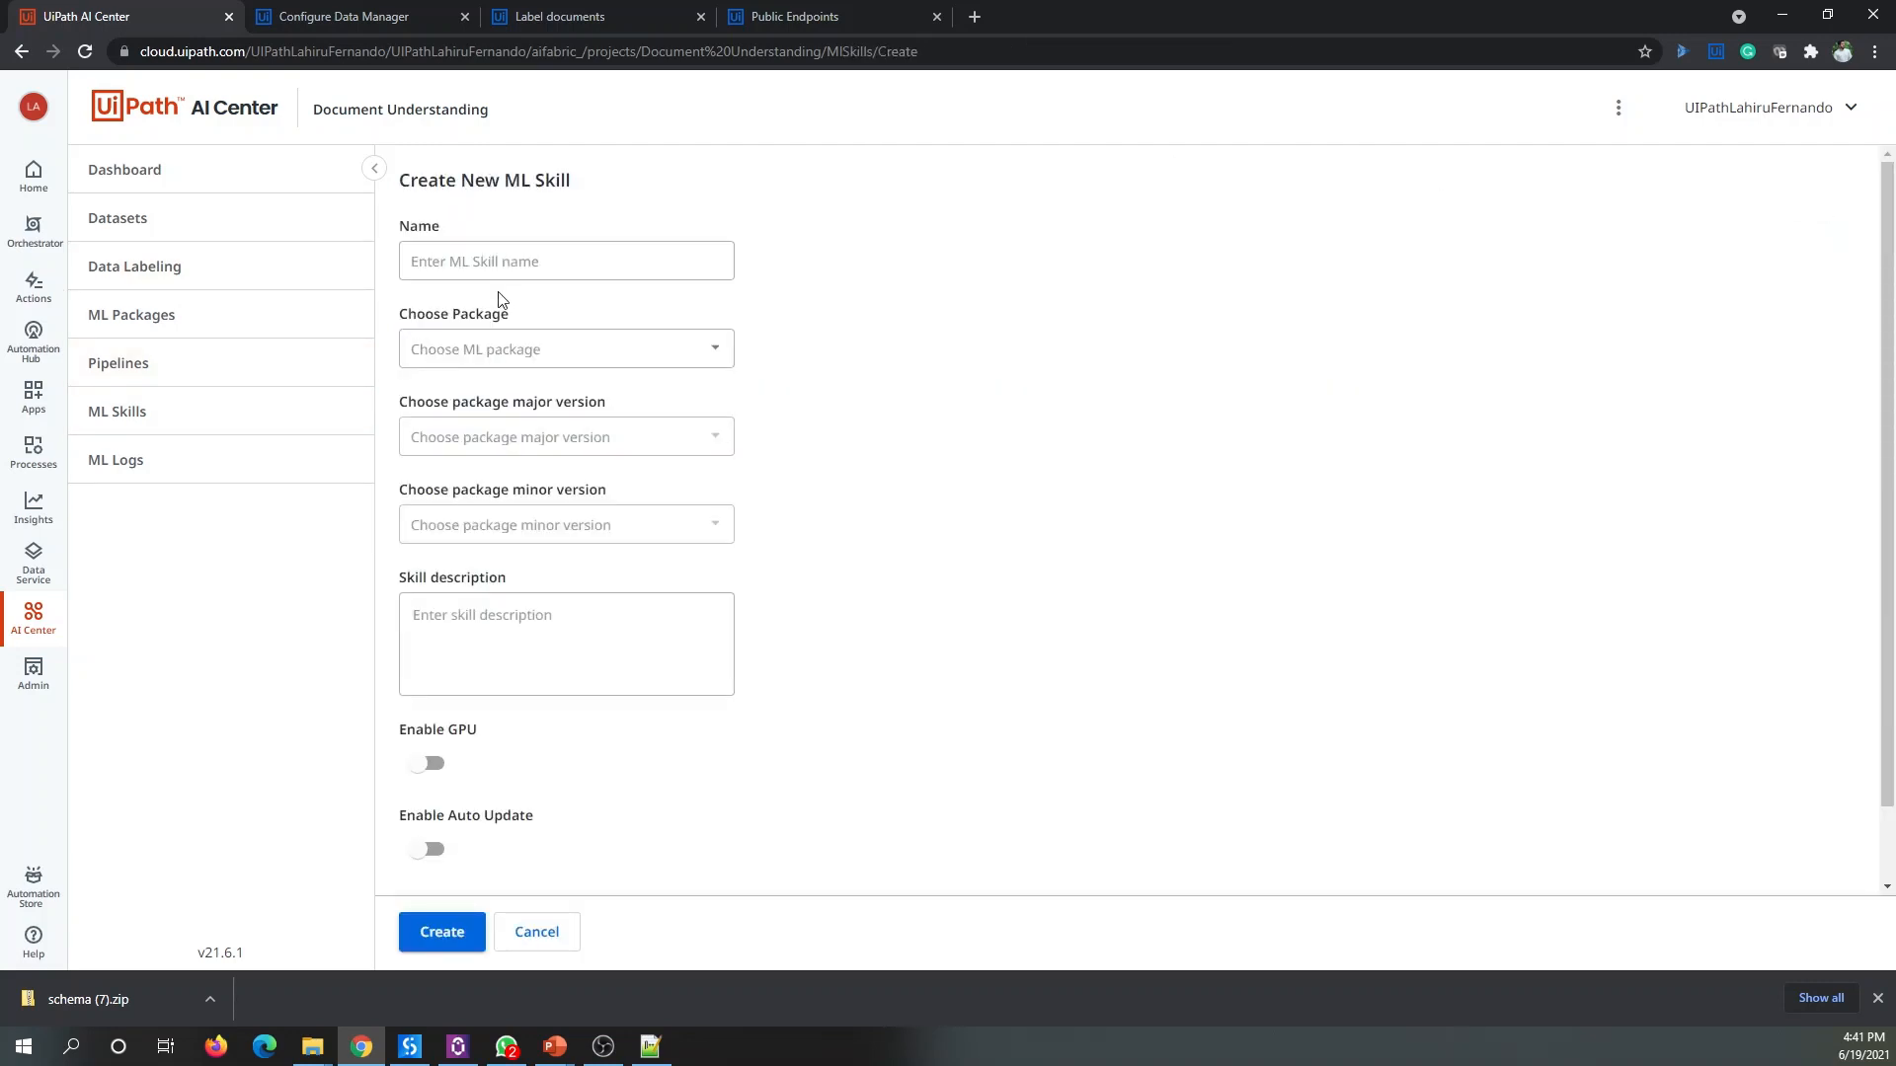
pyautogui.click(503, 269)
pyautogui.write('Skill_Invoice')
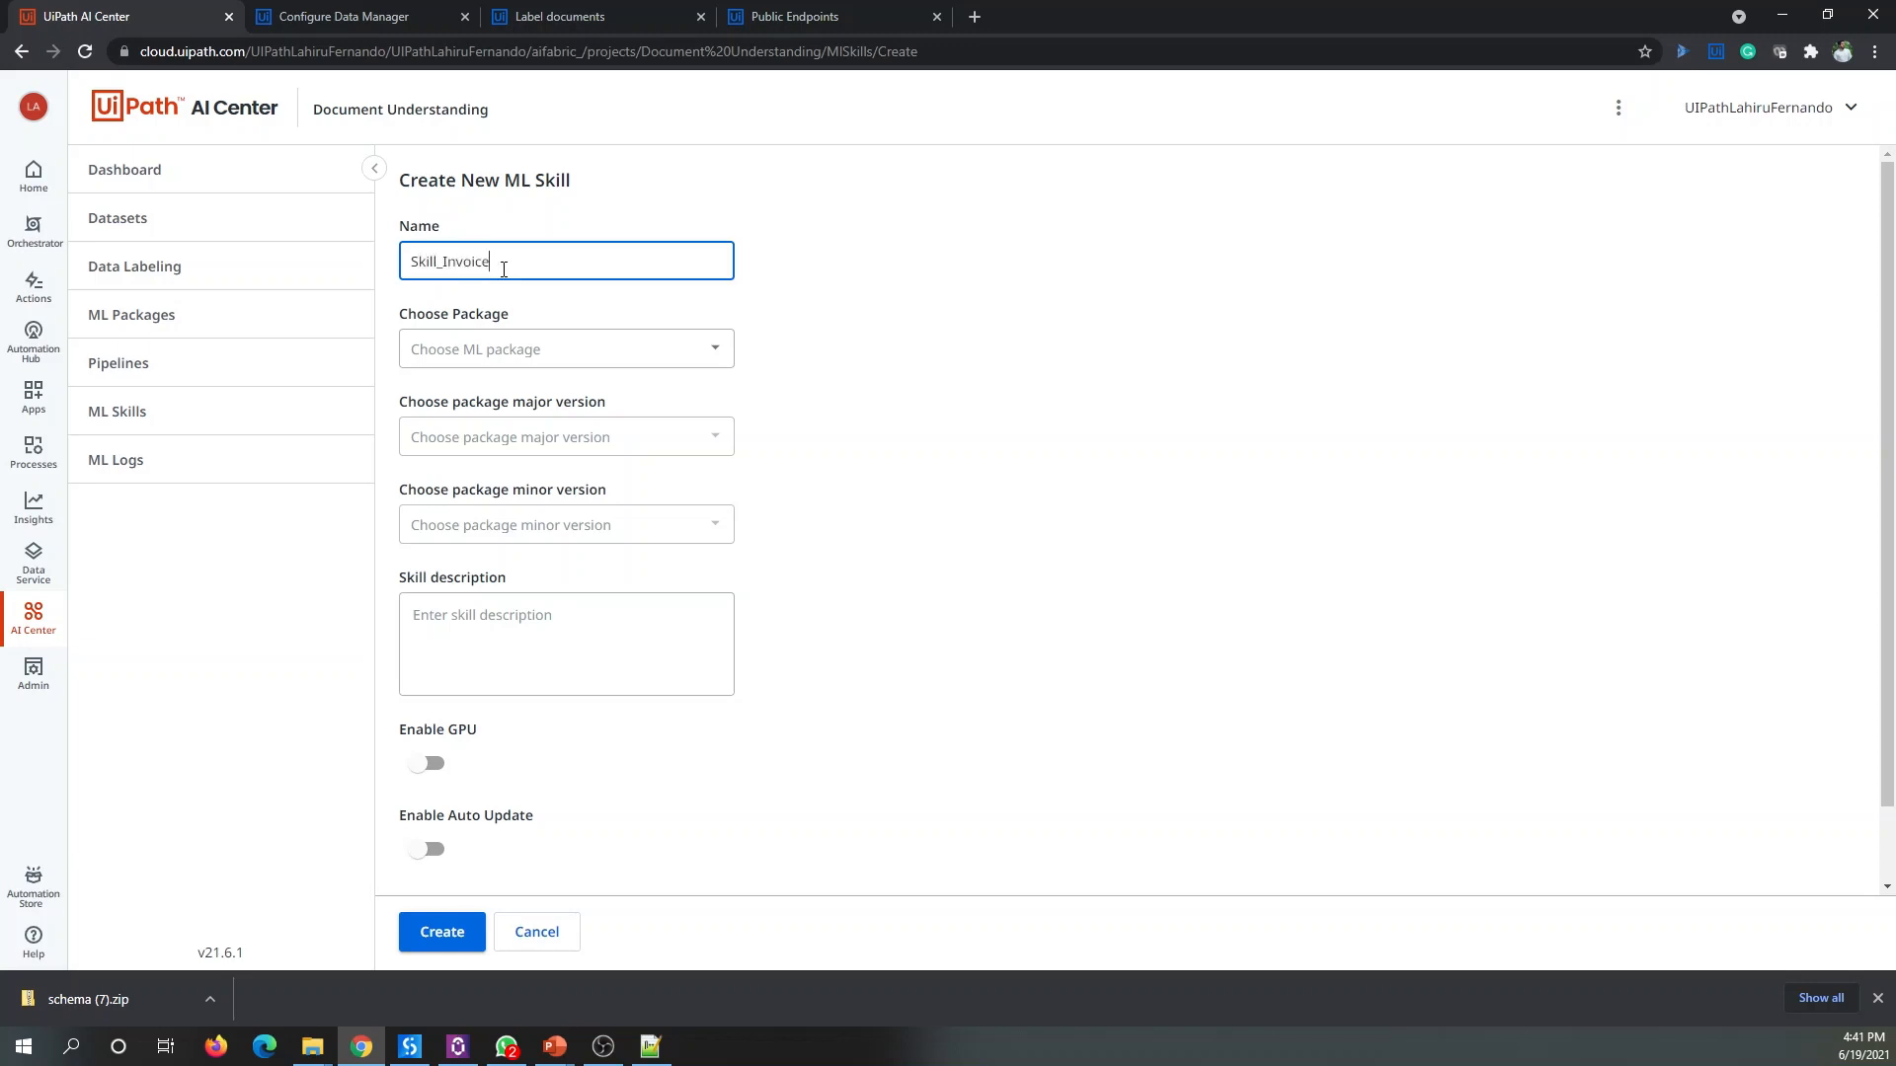
# Step: Base the new skill on the Pkg_Invoices package with major version 11 and minor version 0
pyautogui.click(511, 349)
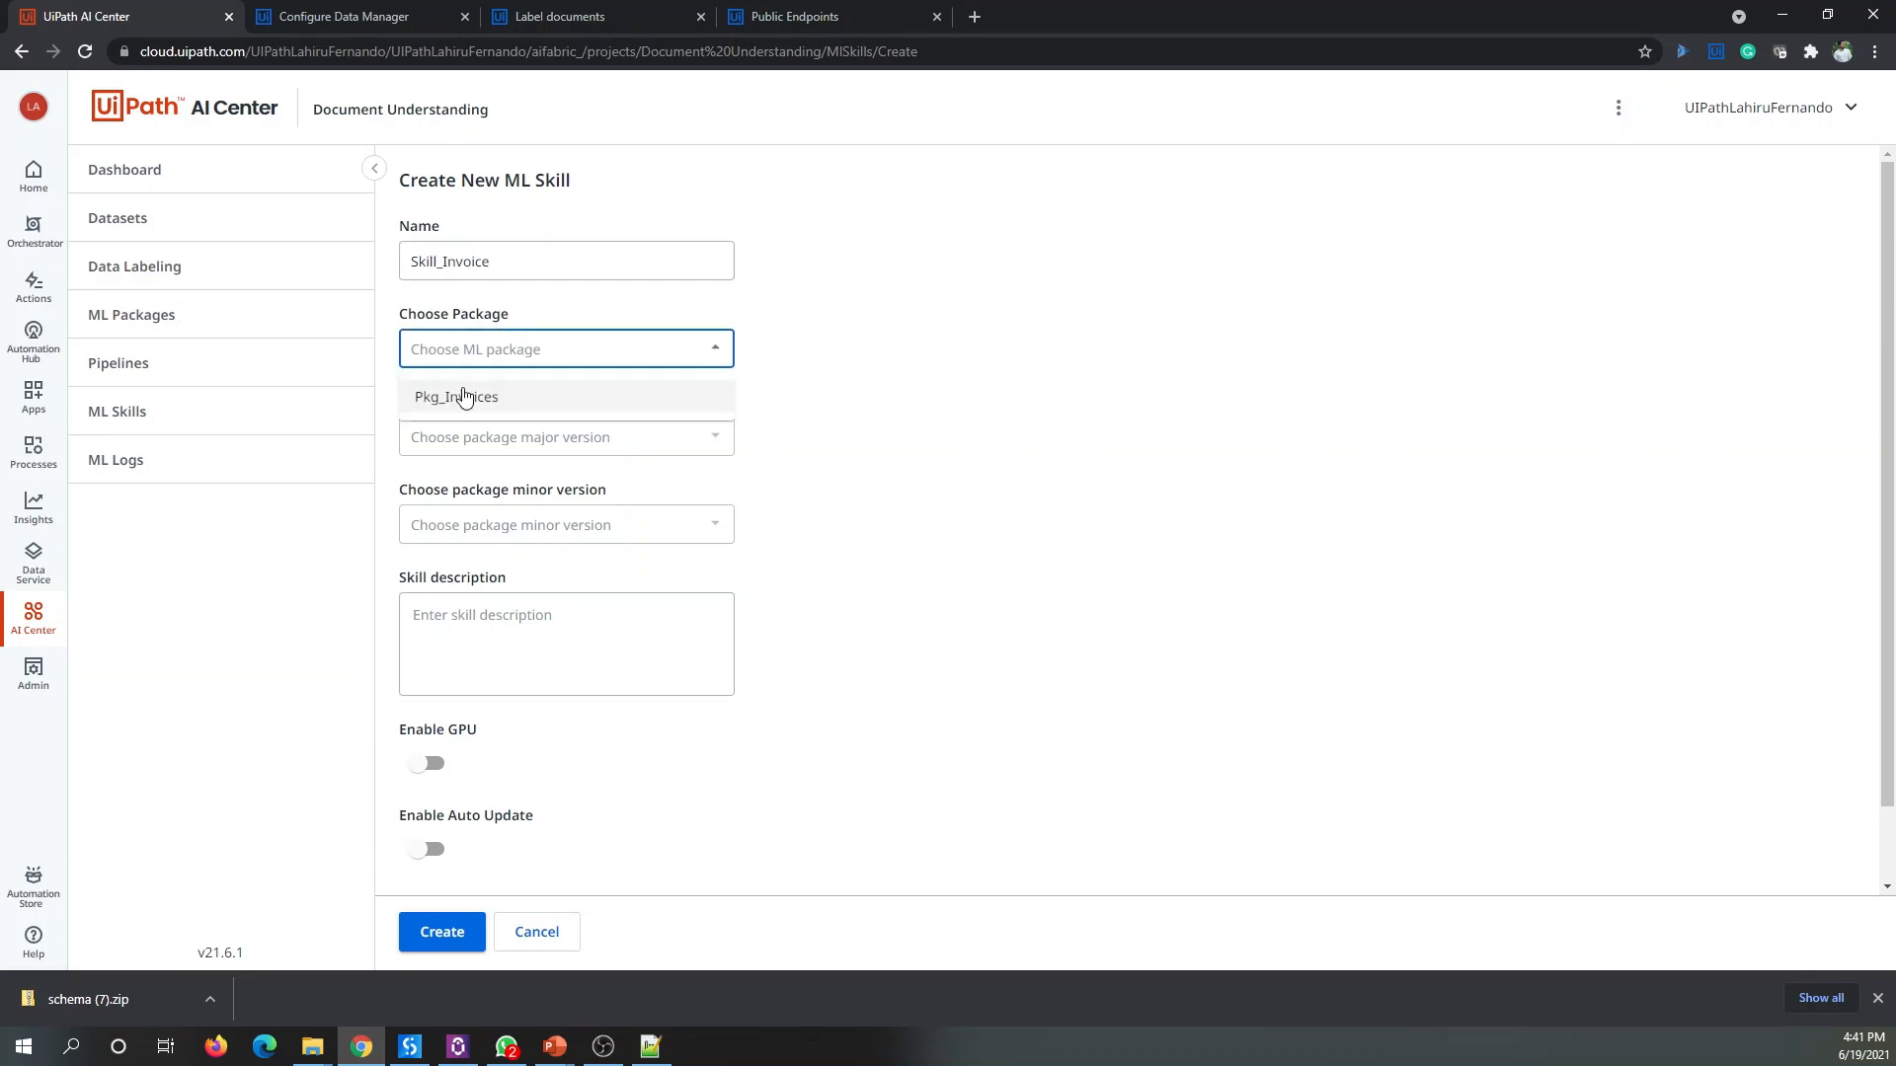
pyautogui.click(468, 391)
pyautogui.click(485, 434)
pyautogui.click(452, 489)
pyautogui.click(441, 525)
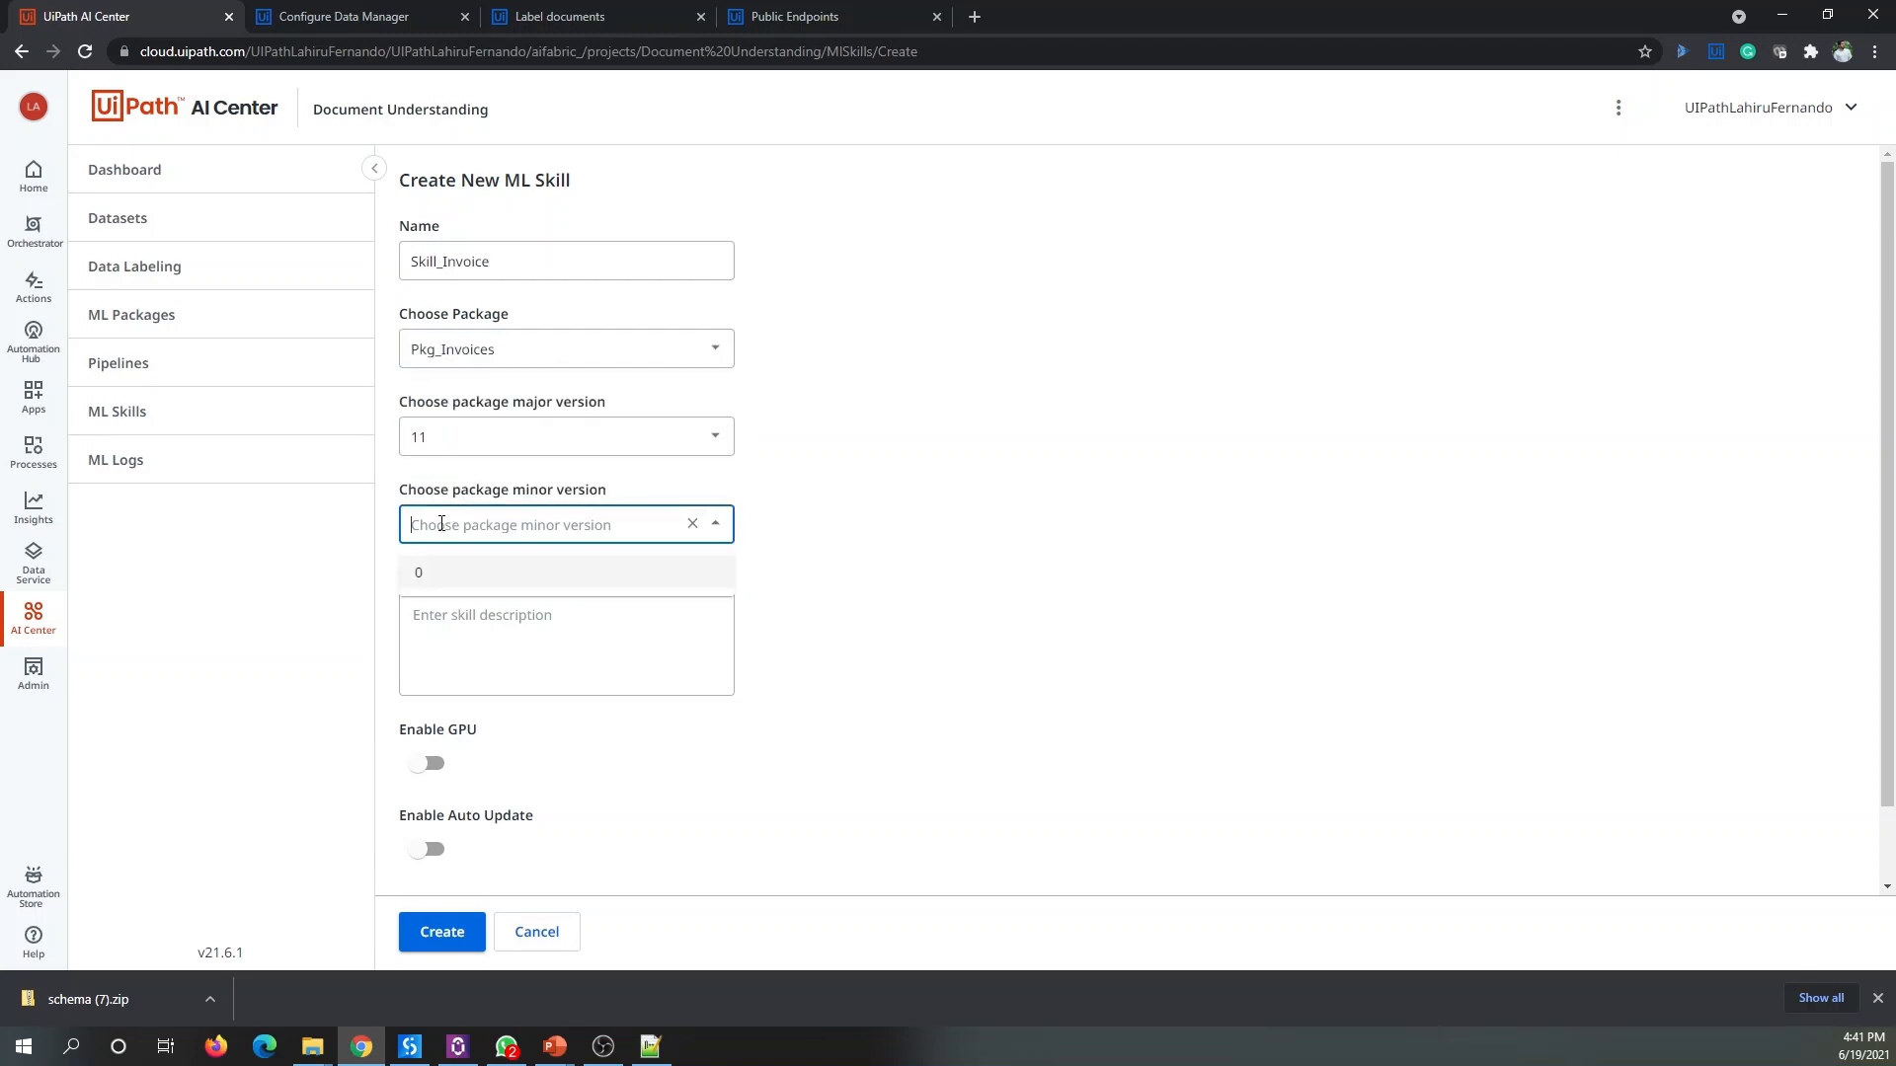
pyautogui.click(422, 571)
pyautogui.scroll(-1, 1013, 679)
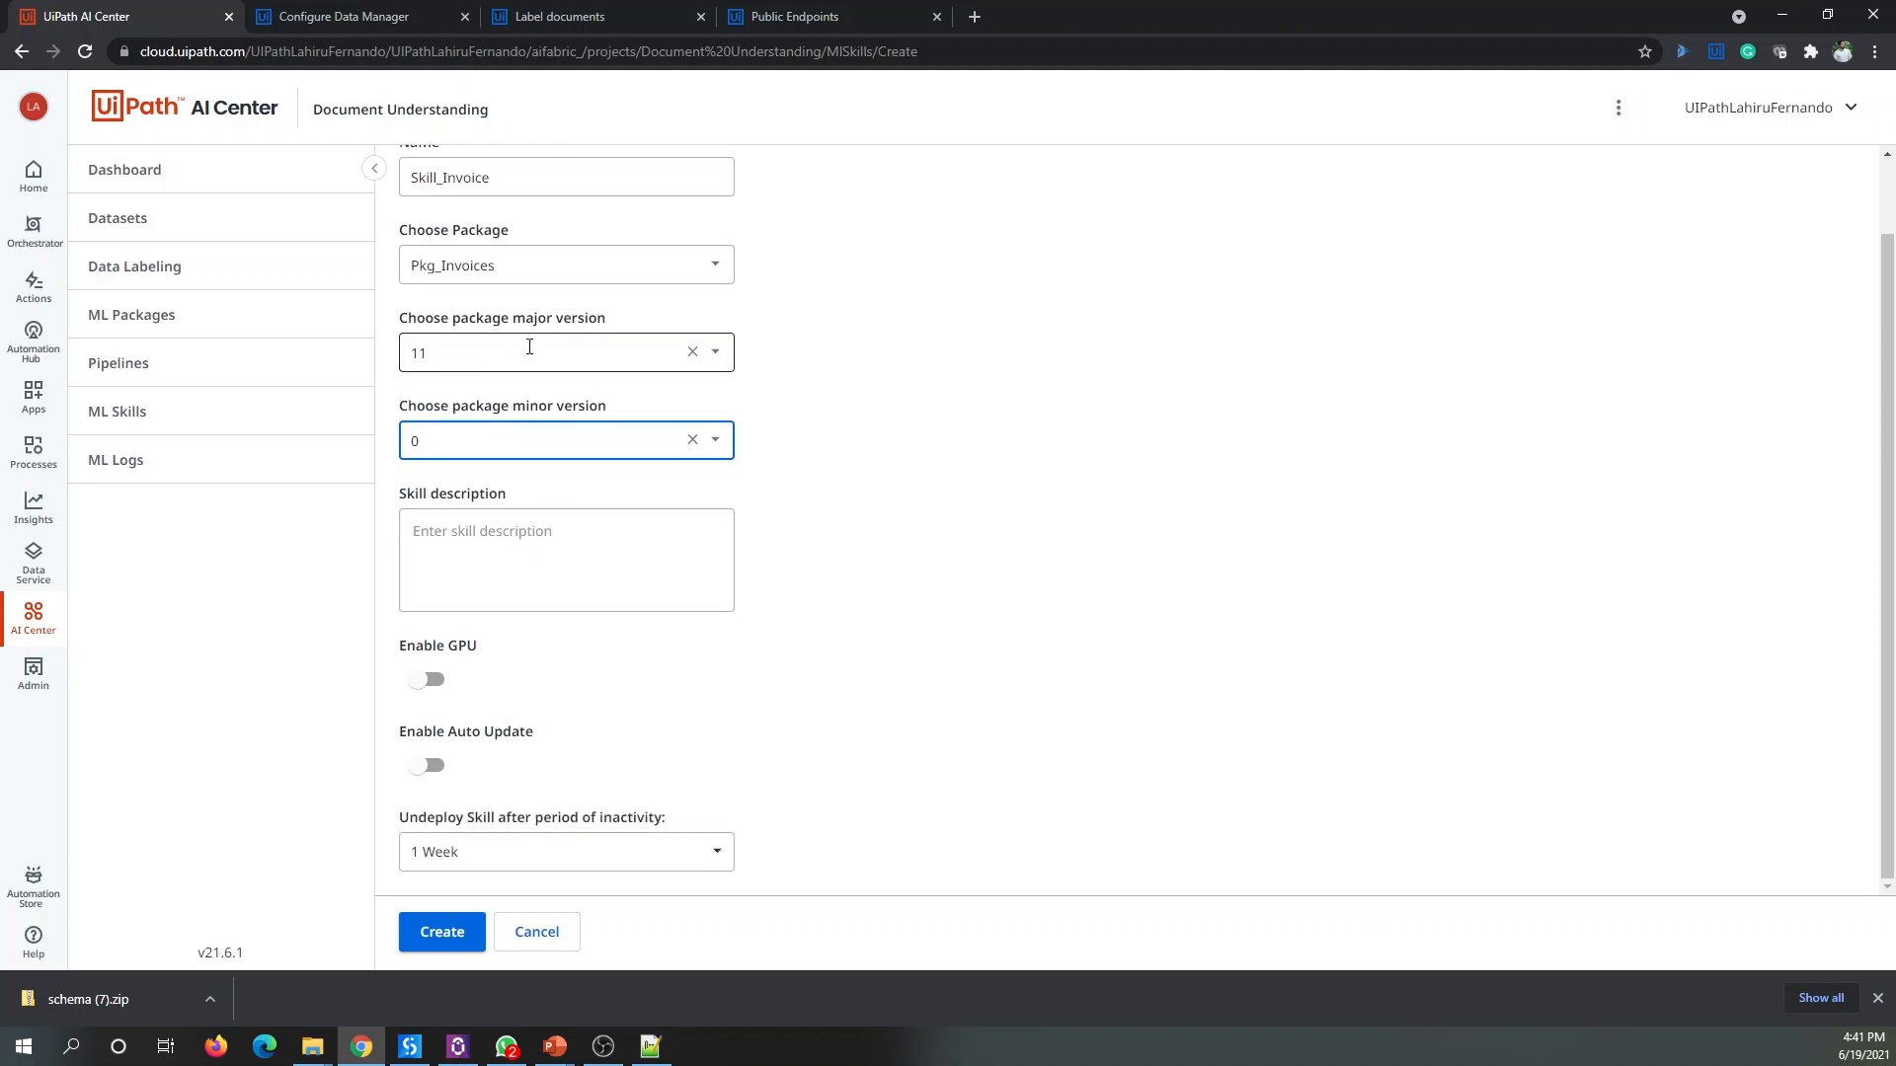
pyautogui.click(583, 352)
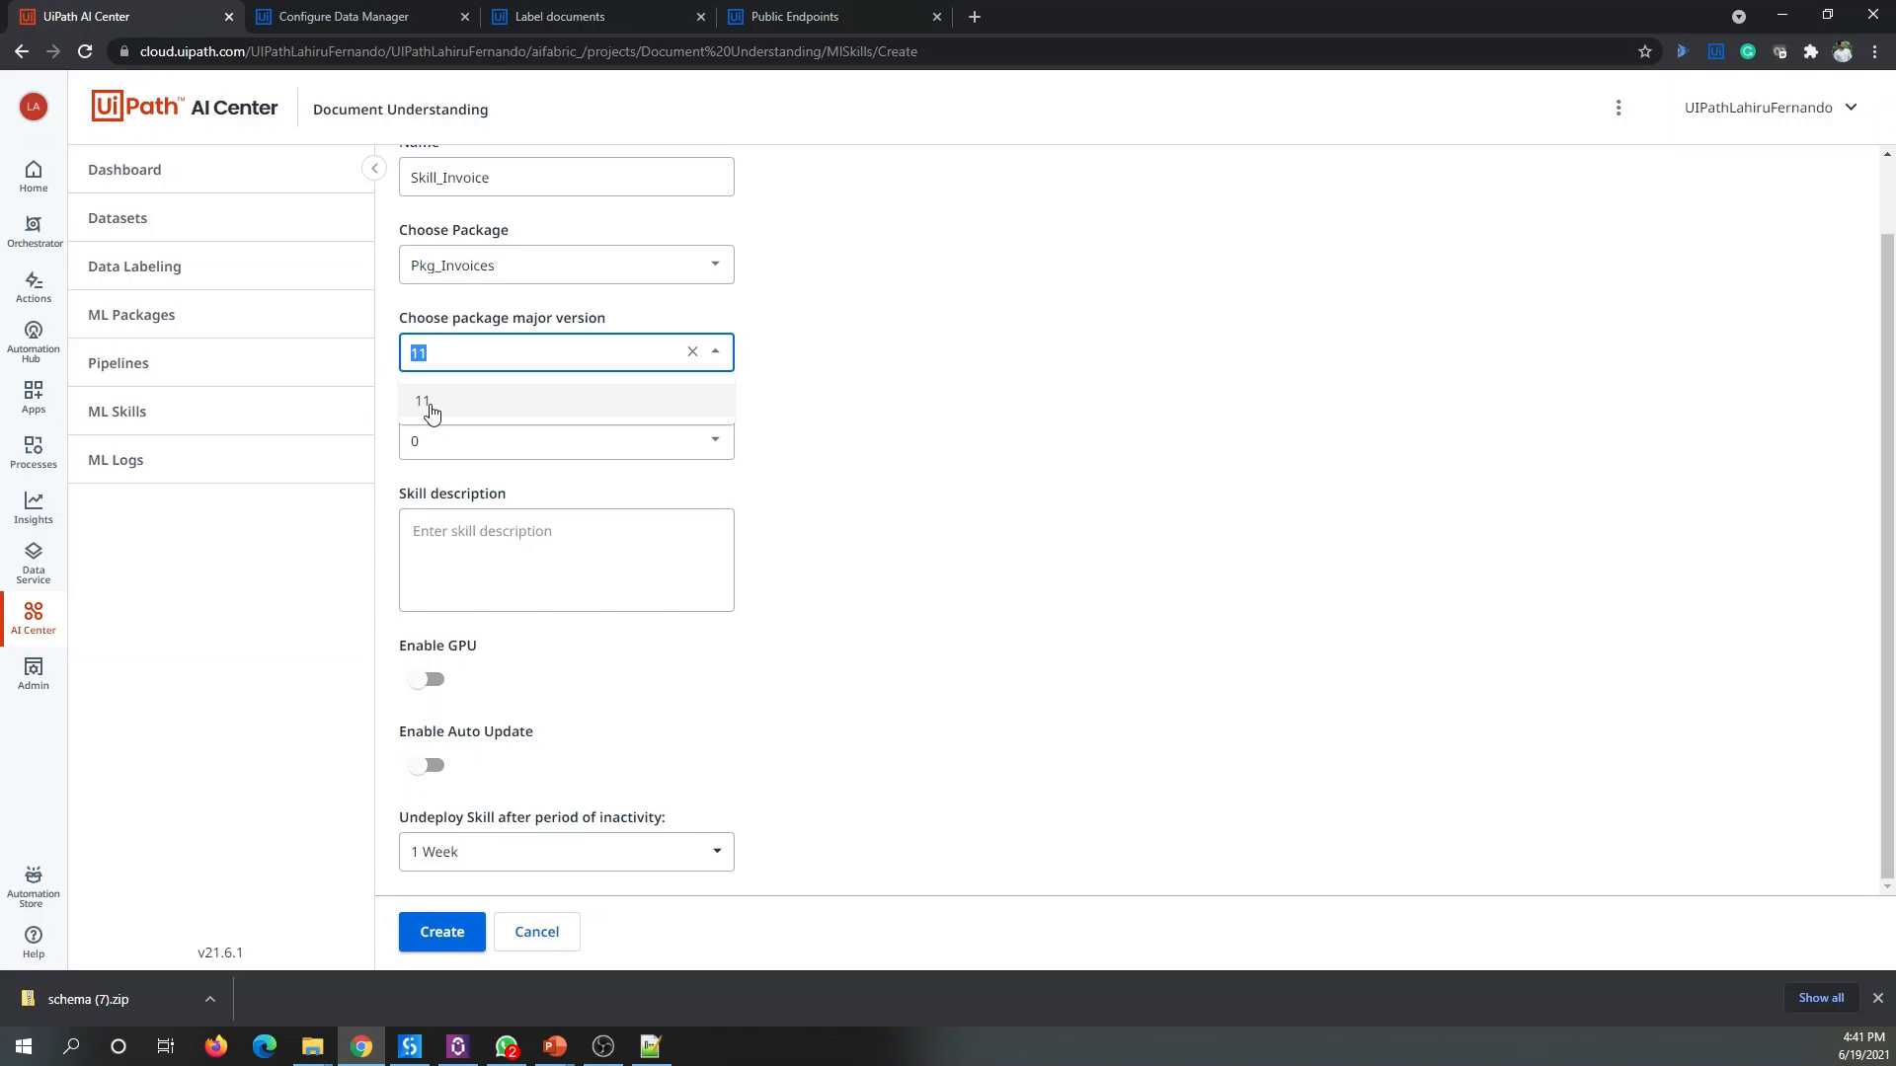
pyautogui.click(430, 401)
pyautogui.click(449, 444)
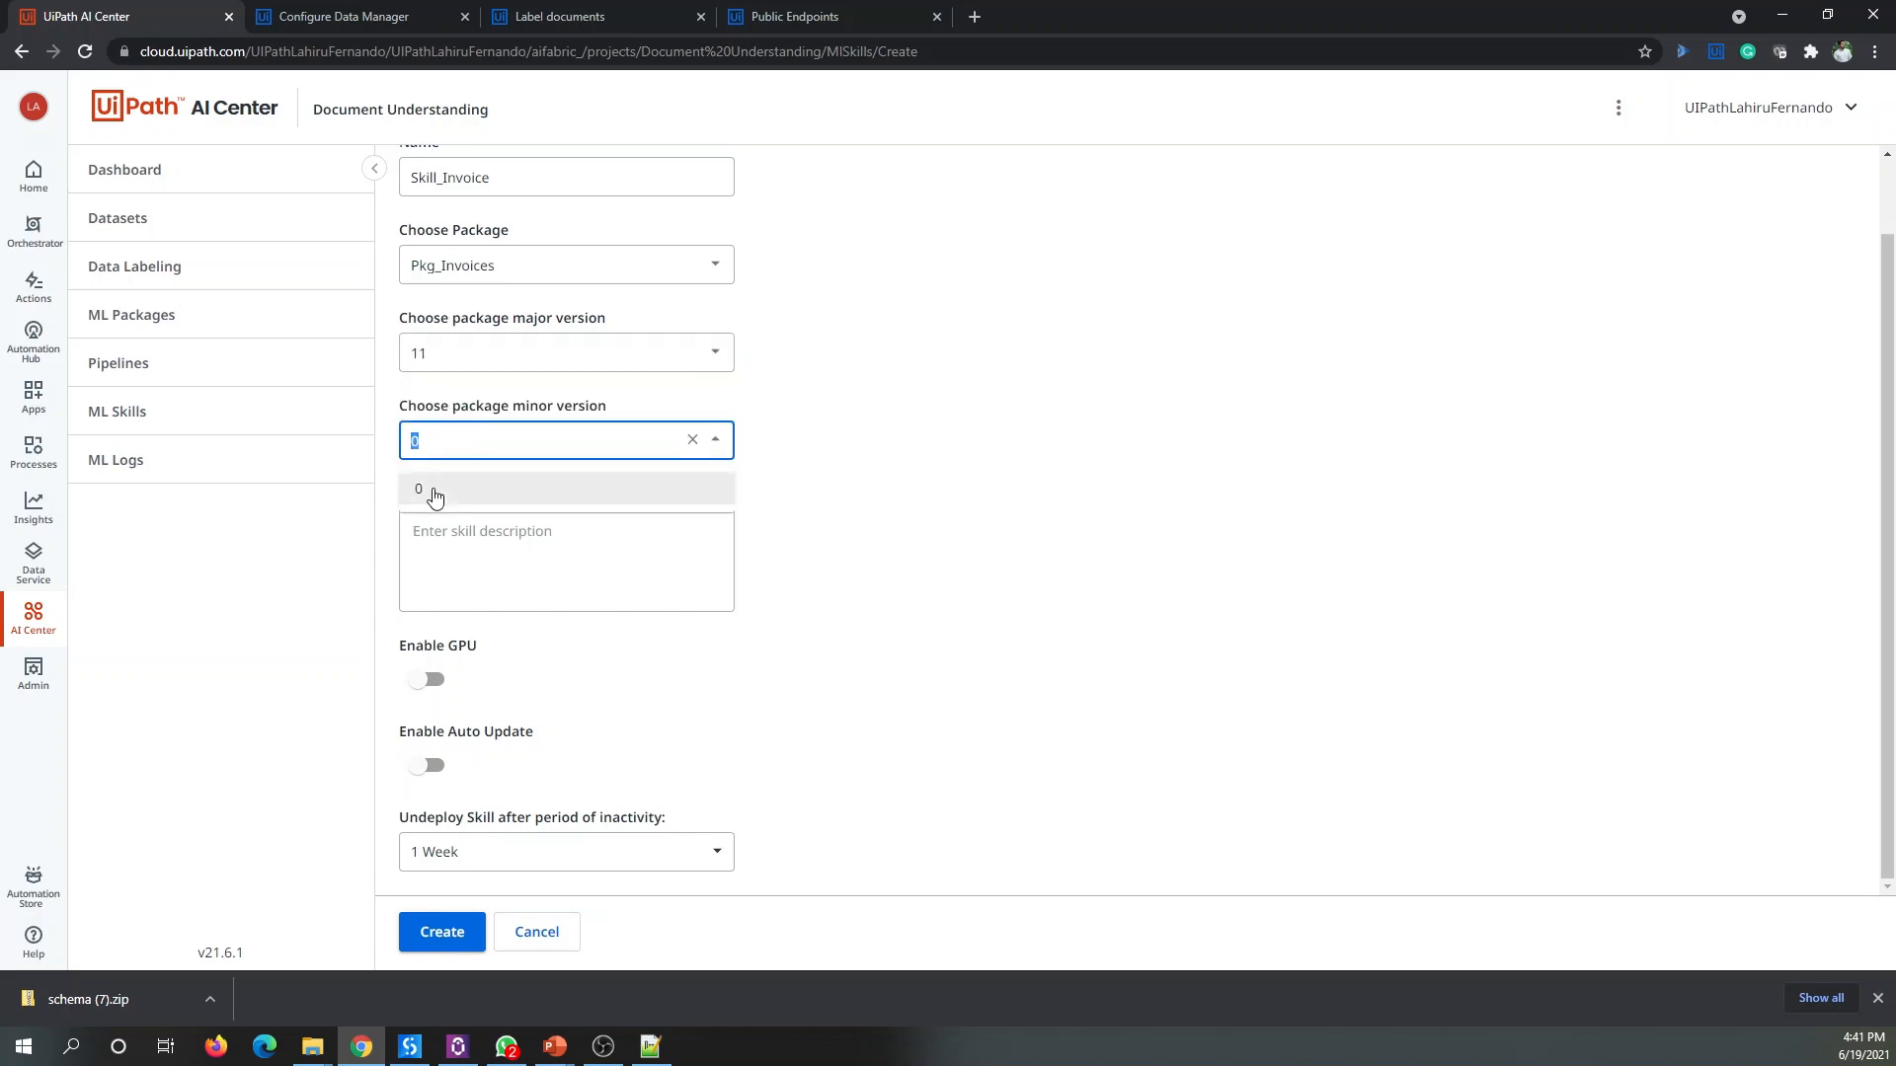
pyautogui.click(431, 492)
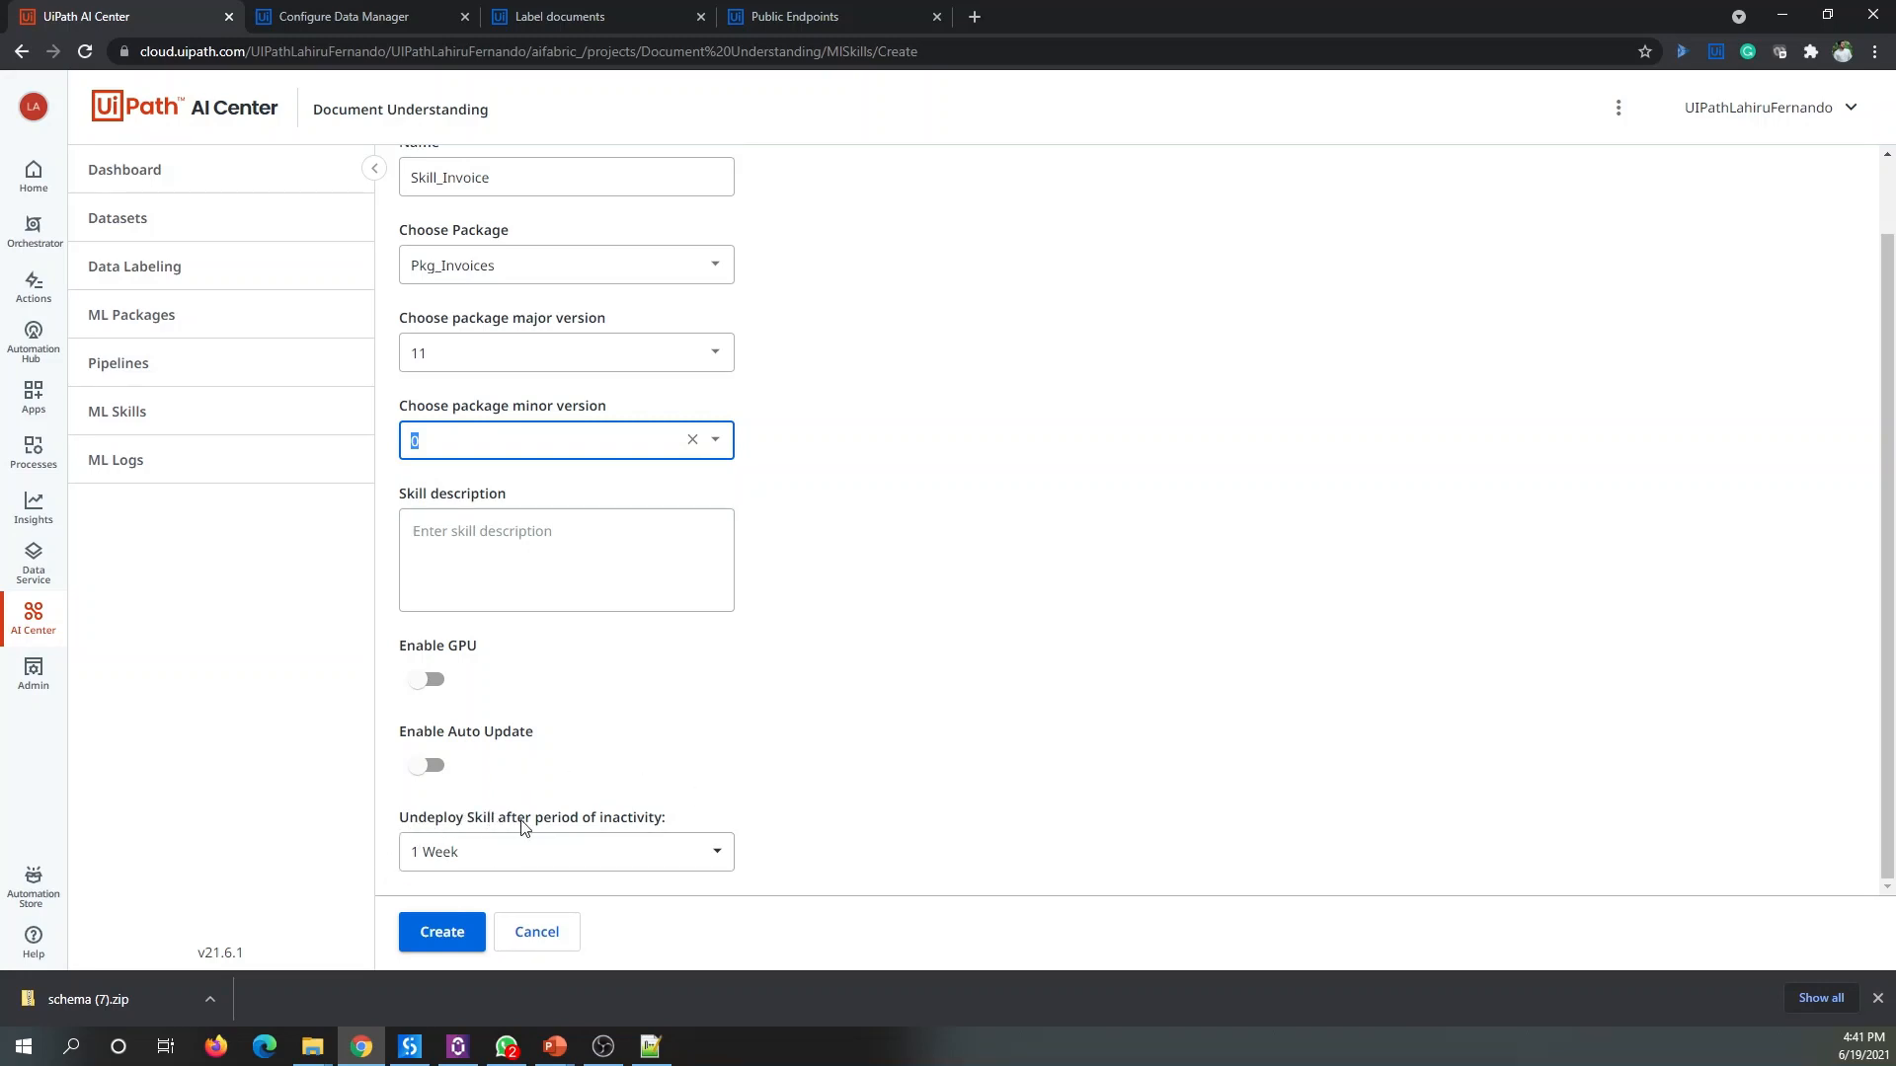
# Step: Keep the inactivity period before undeployment at 1 Week, create the skill, and refresh its deployment status
pyautogui.click(640, 855)
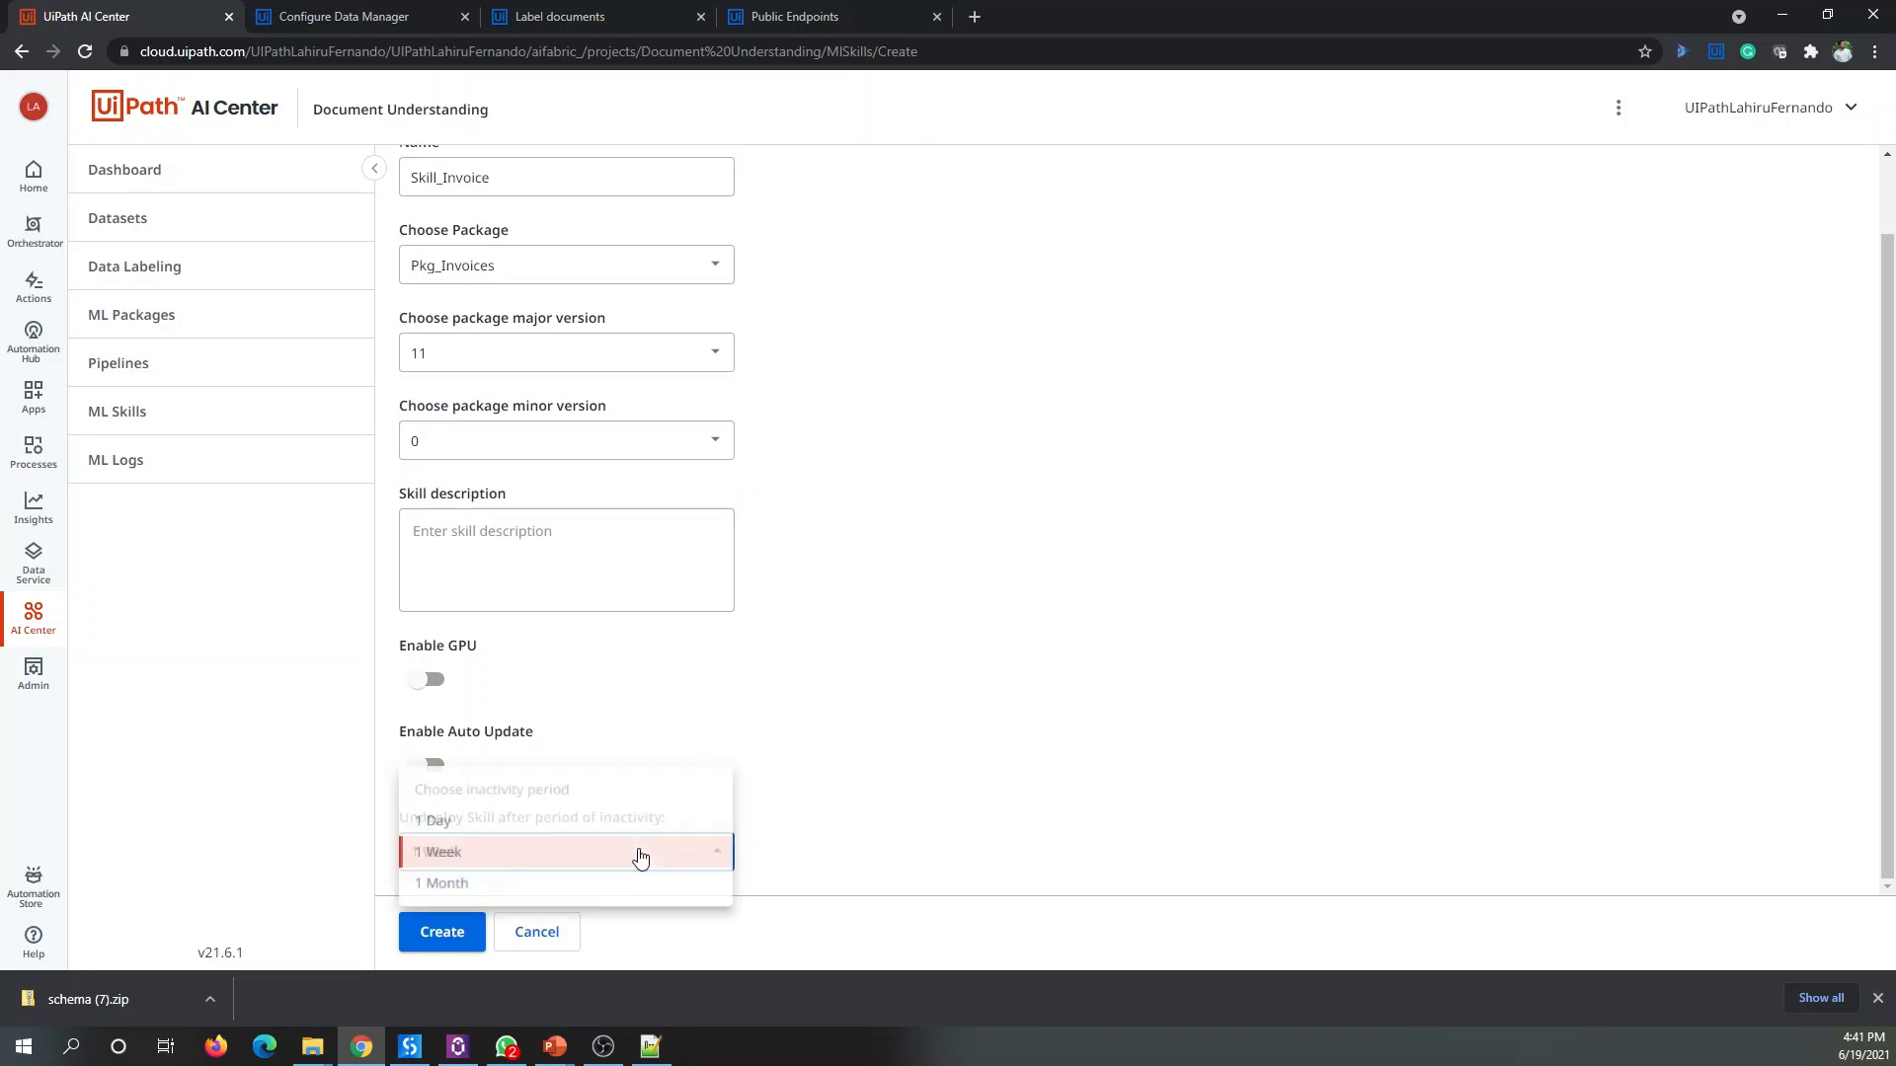
pyautogui.click(483, 855)
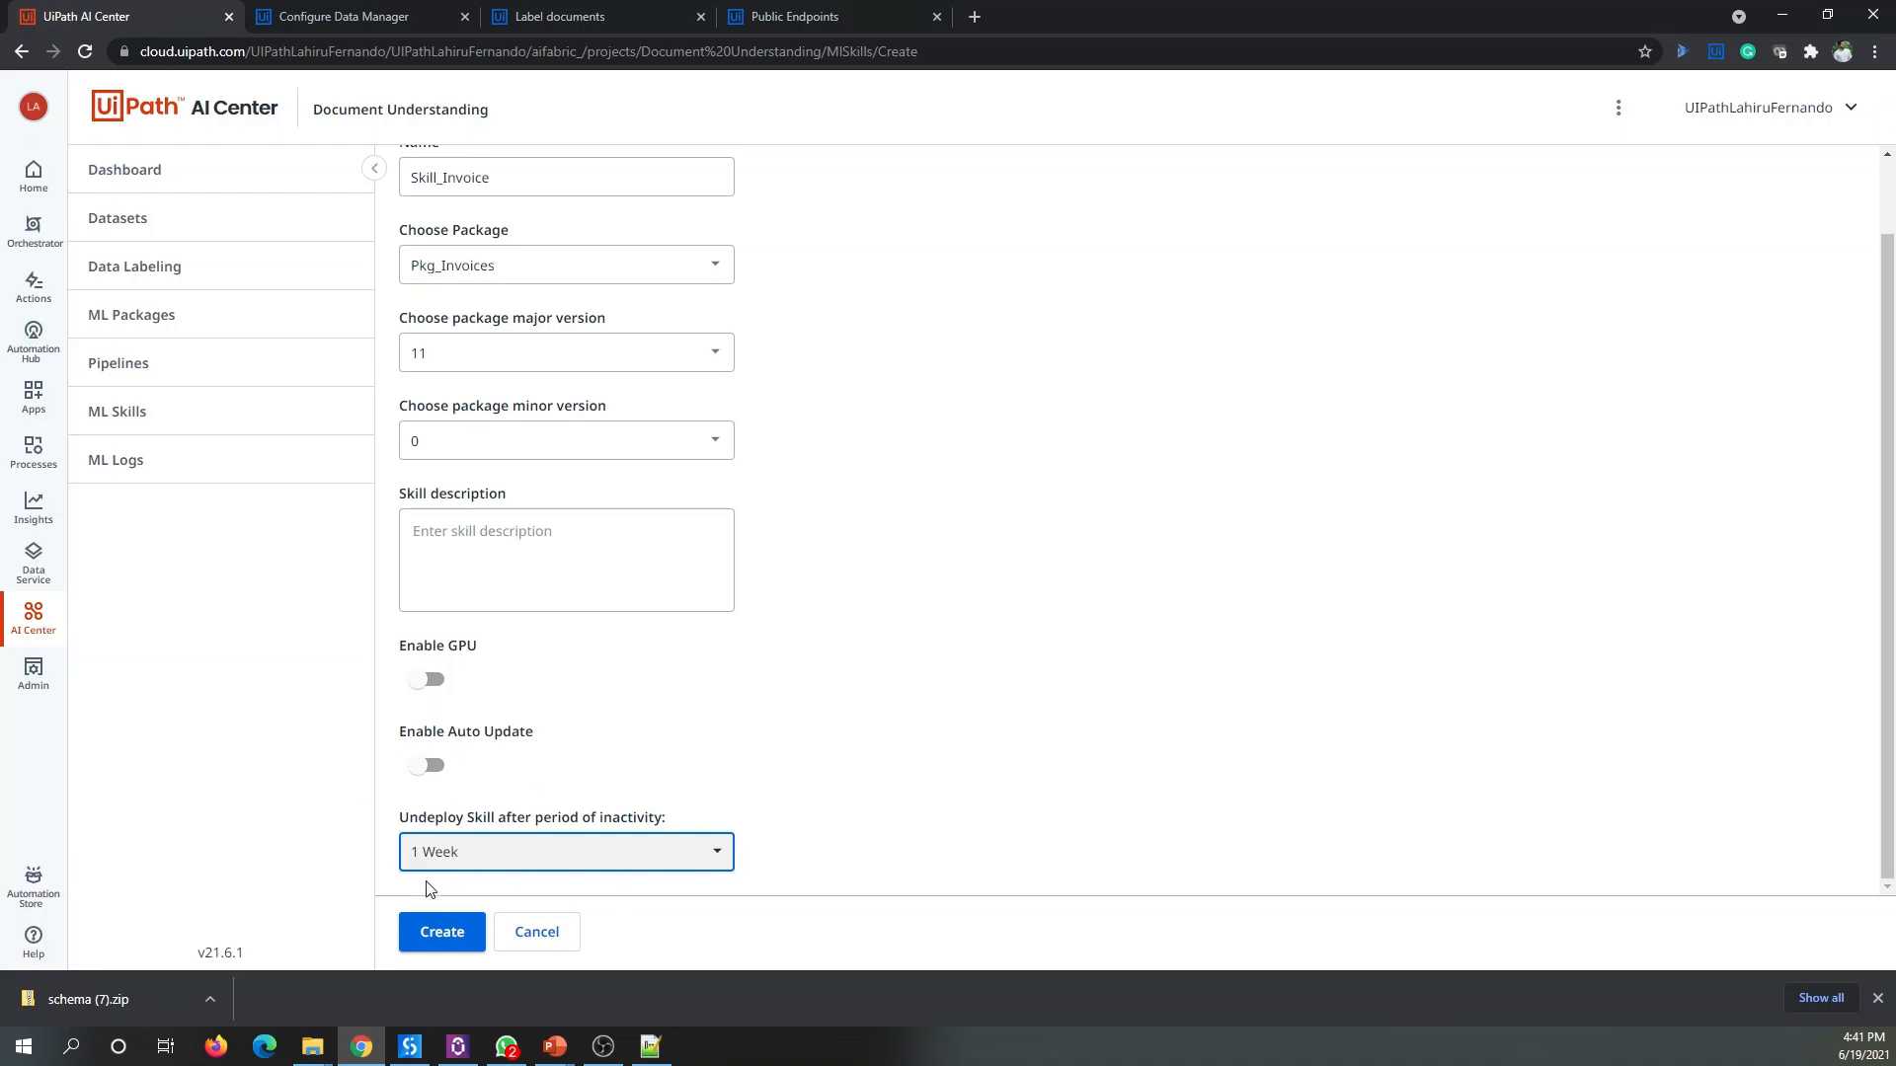
pyautogui.click(435, 934)
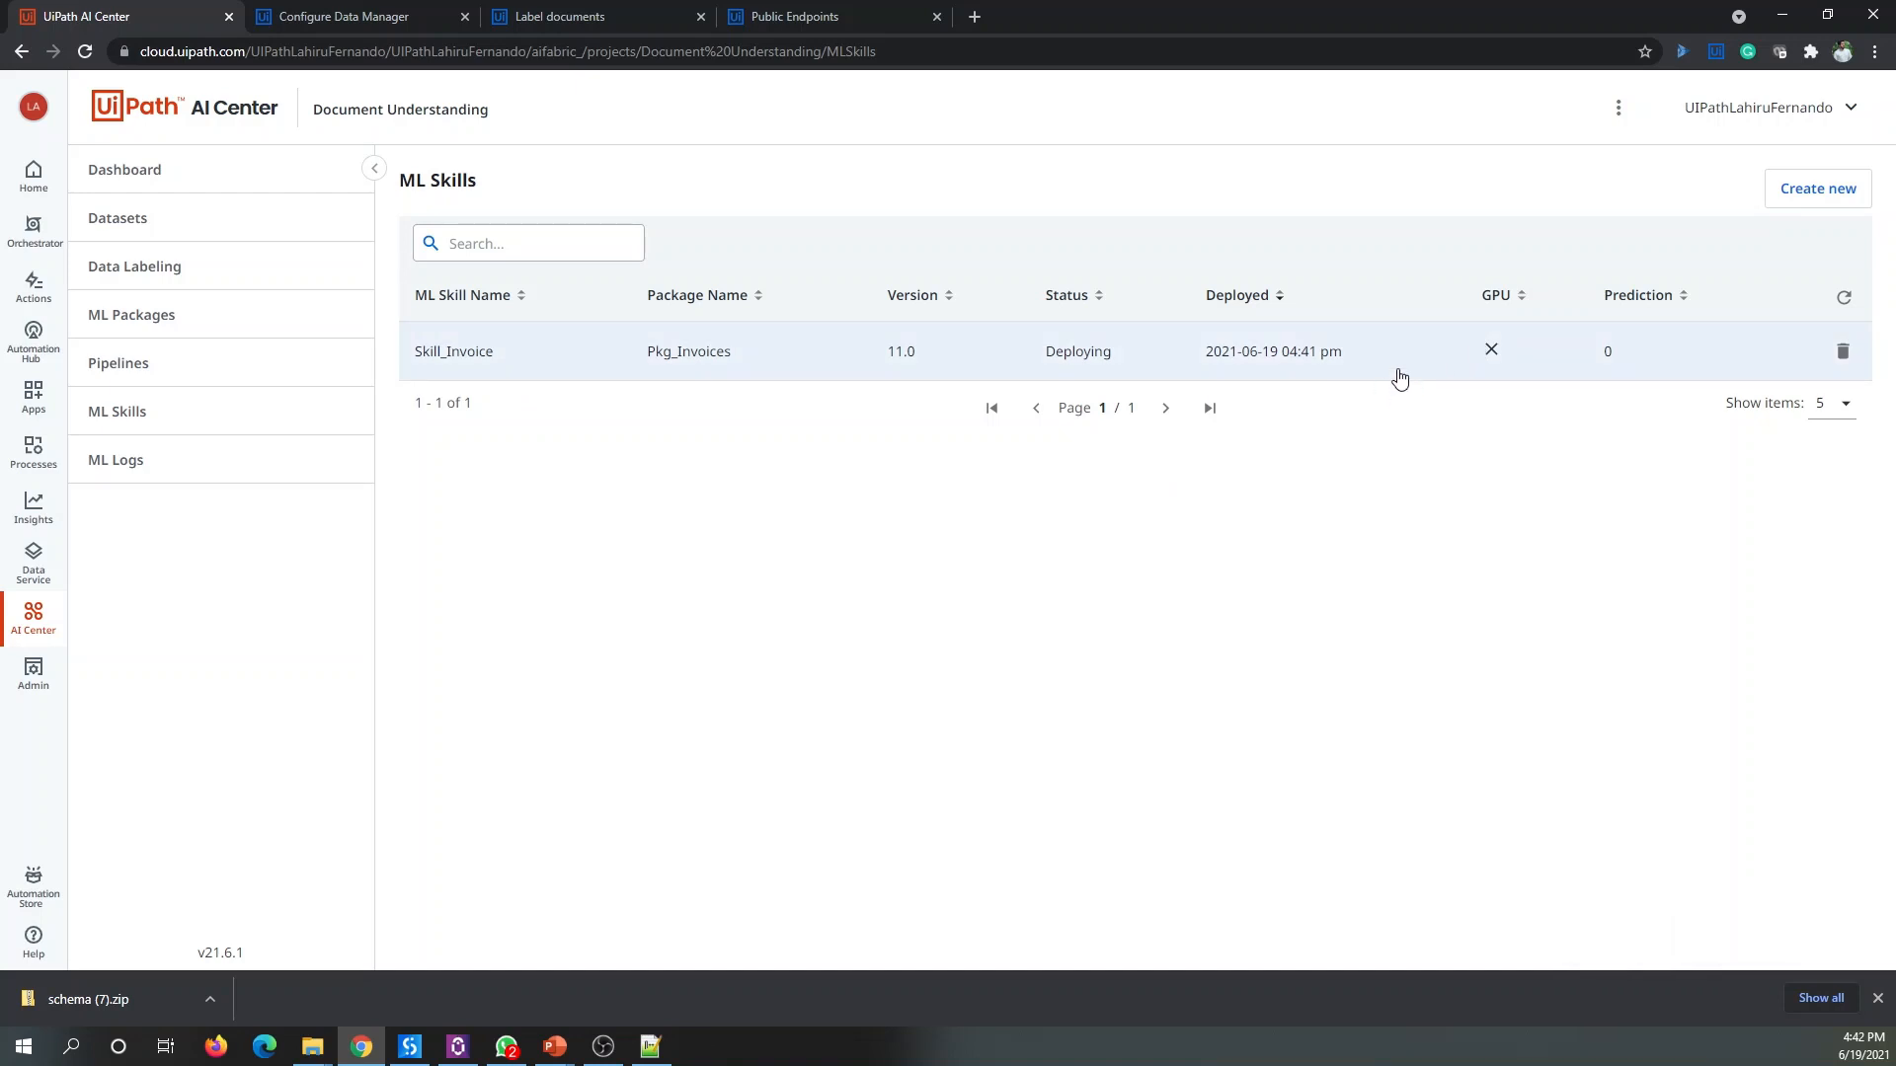
pyautogui.click(1843, 297)
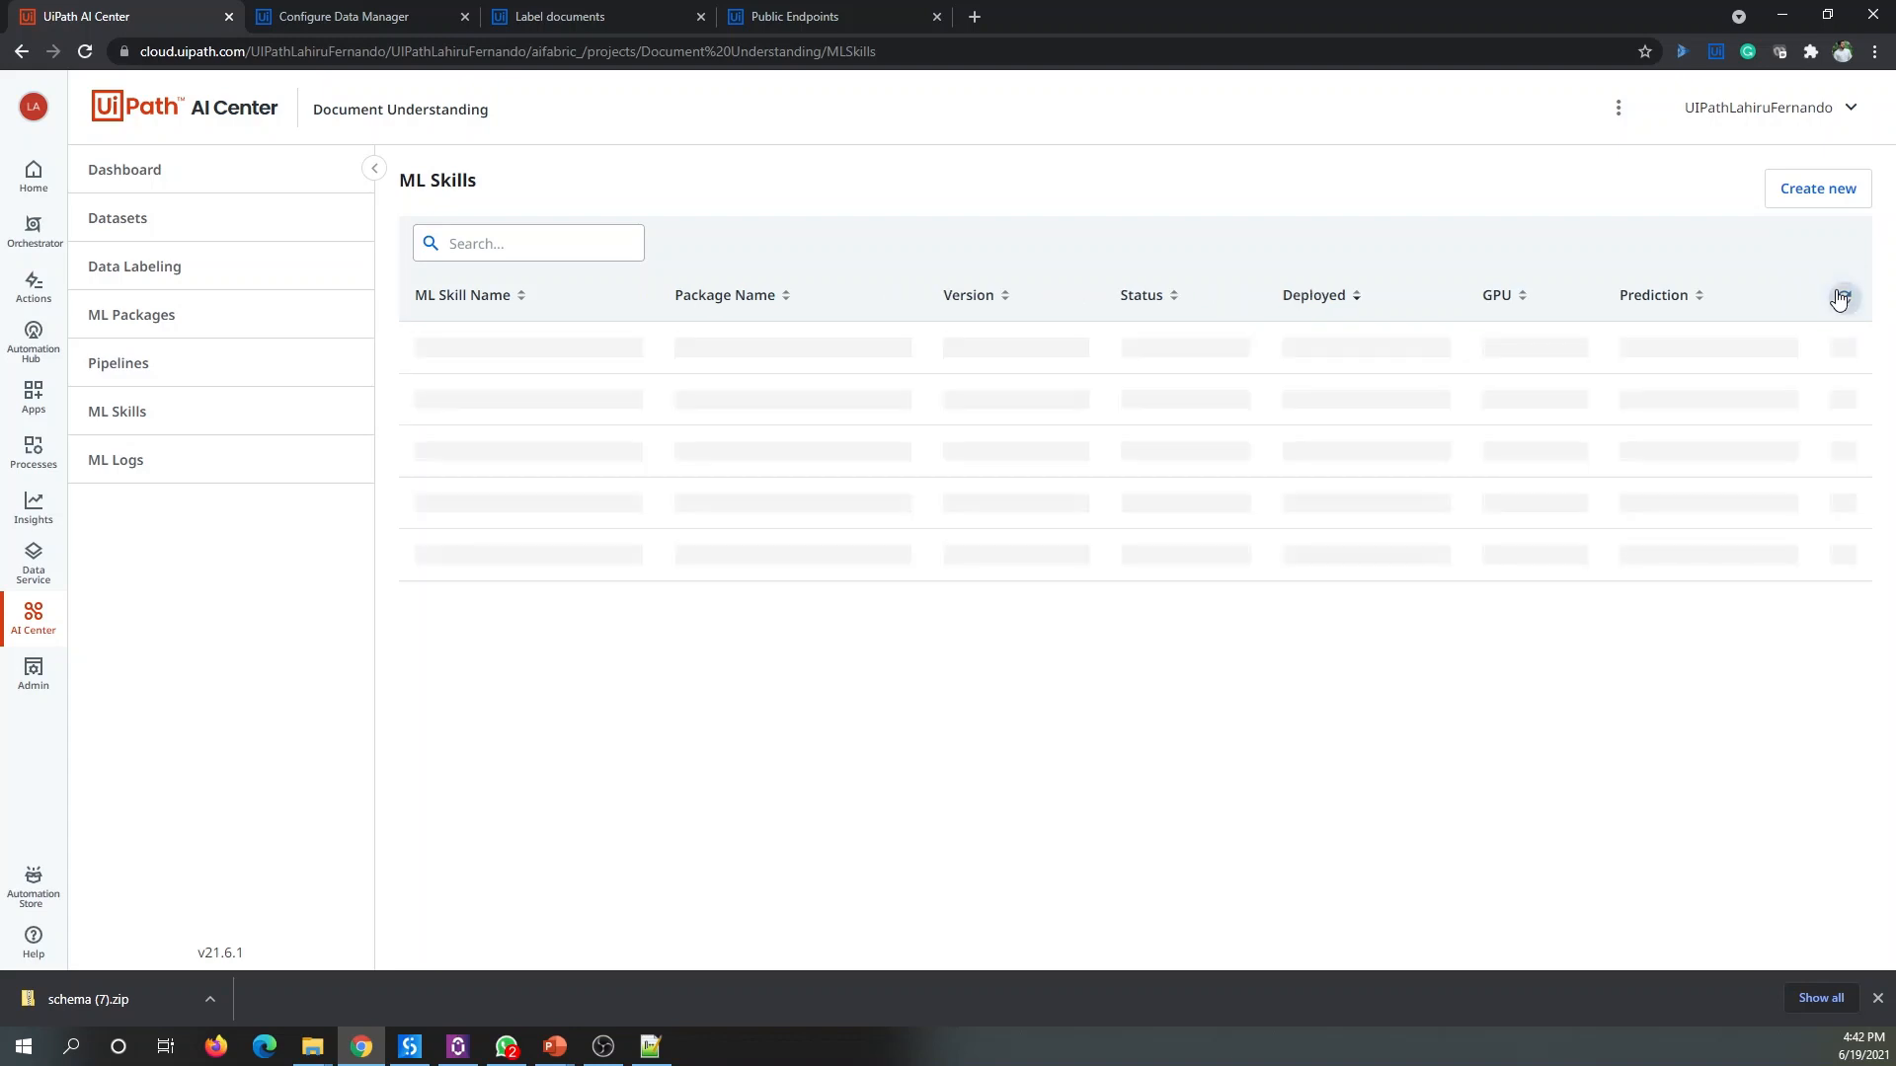
pyautogui.click(1842, 297)
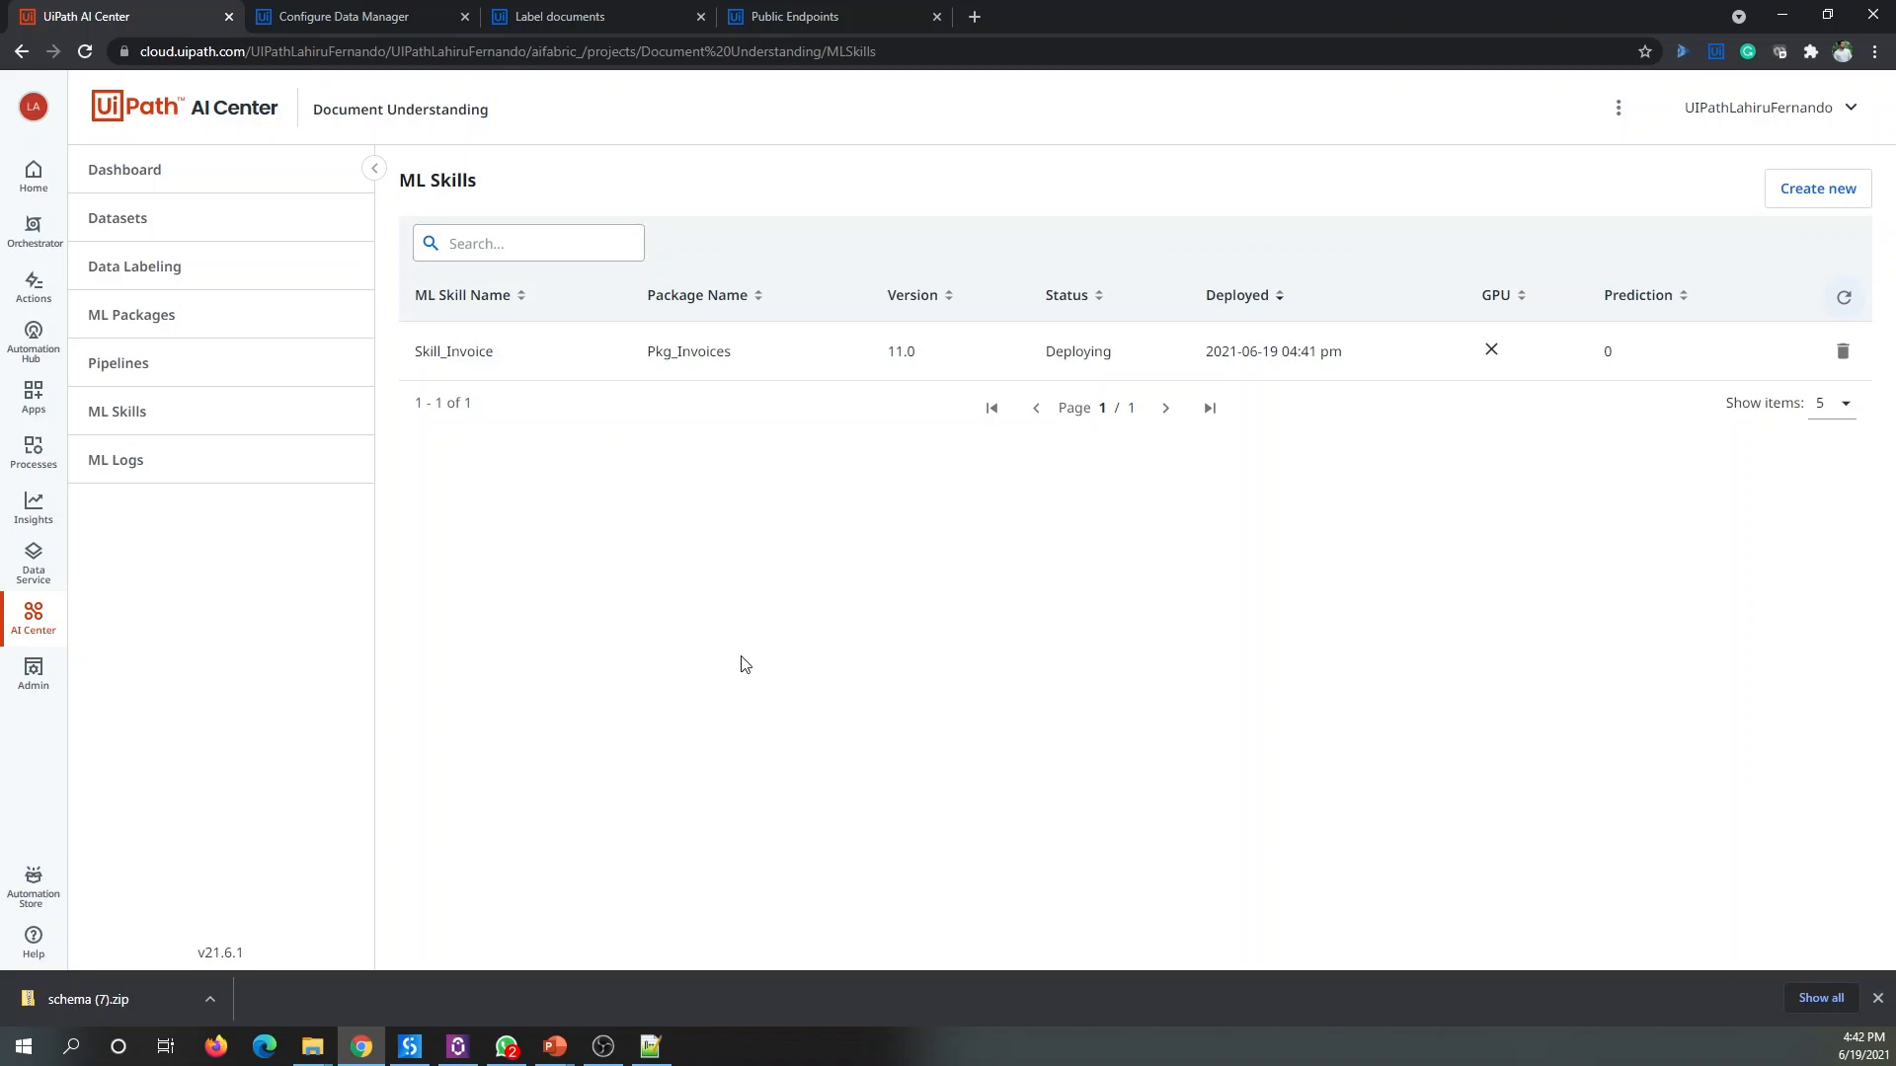
# Step: Create a new dataset named Invoice_Training, leaving its description empty and public access off
pyautogui.click(170, 269)
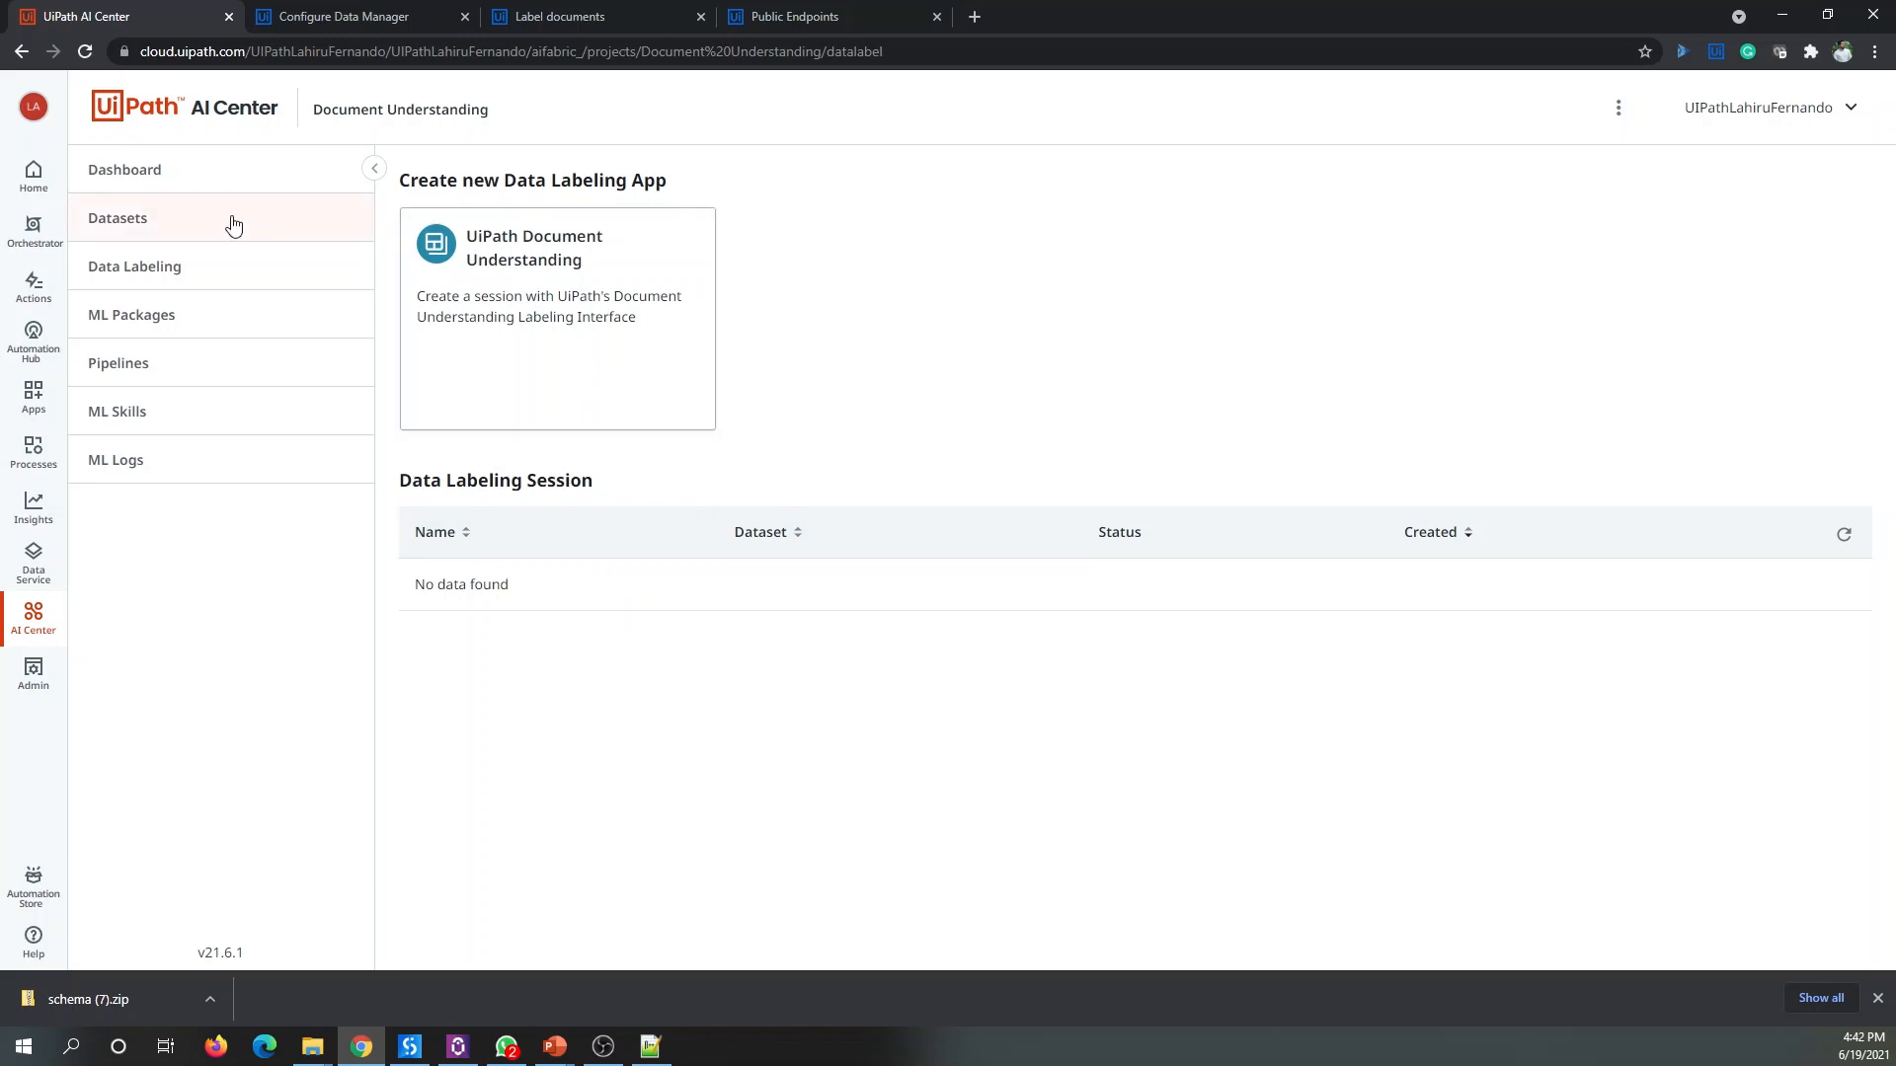
pyautogui.click(154, 228)
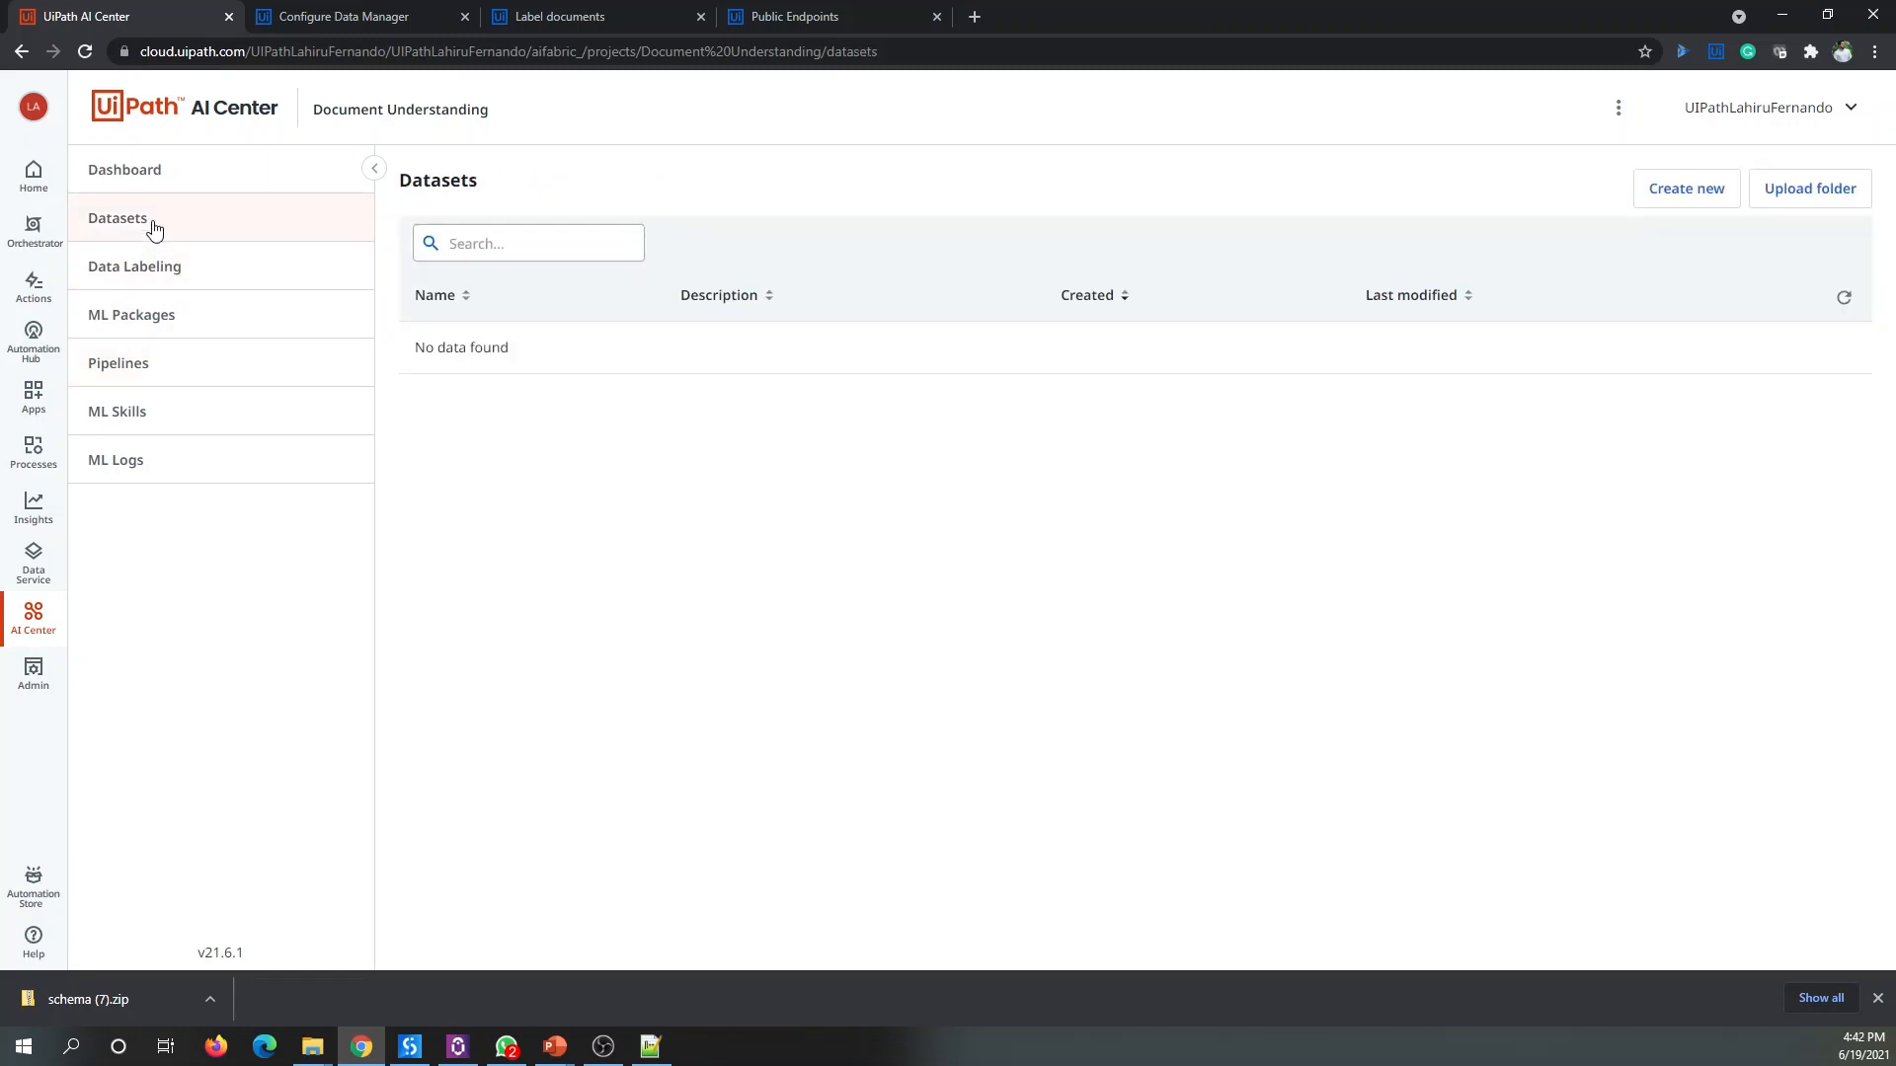
pyautogui.click(1681, 200)
pyautogui.click(671, 297)
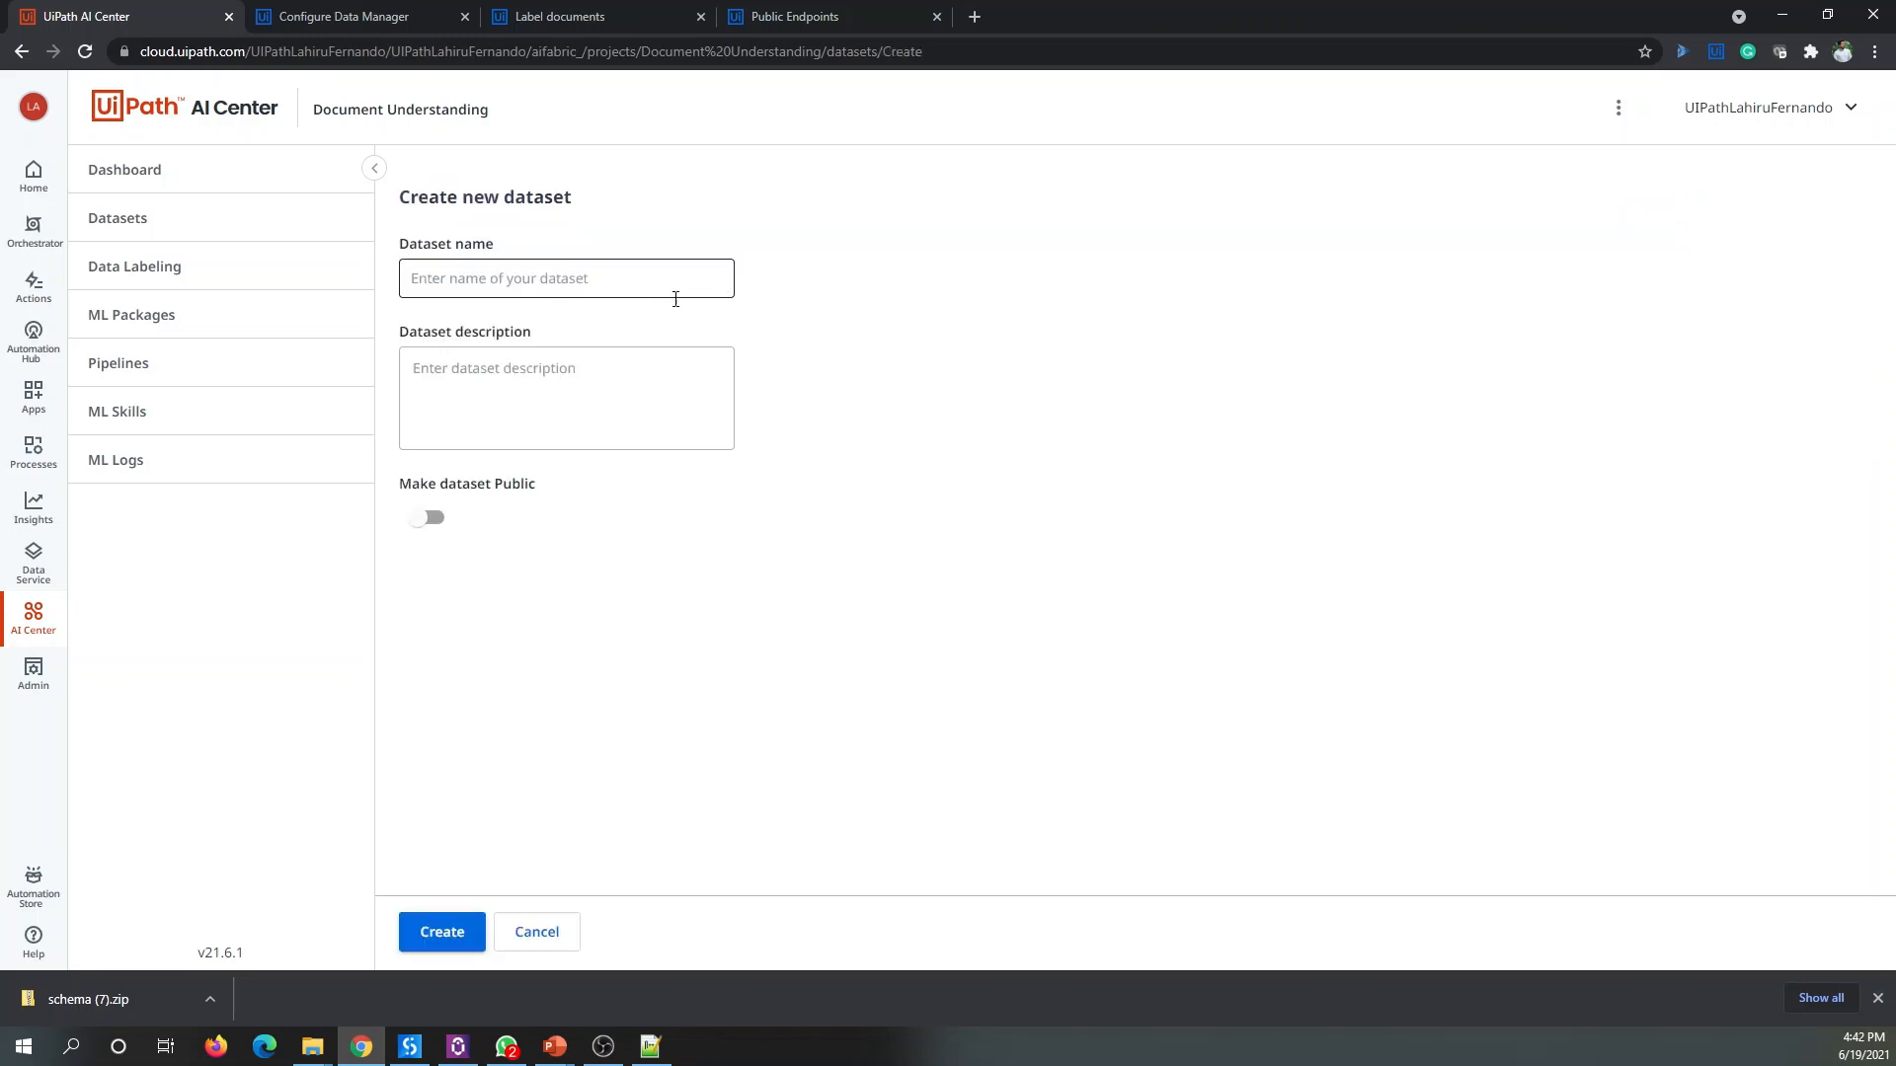
pyautogui.write('Invoice_Training')
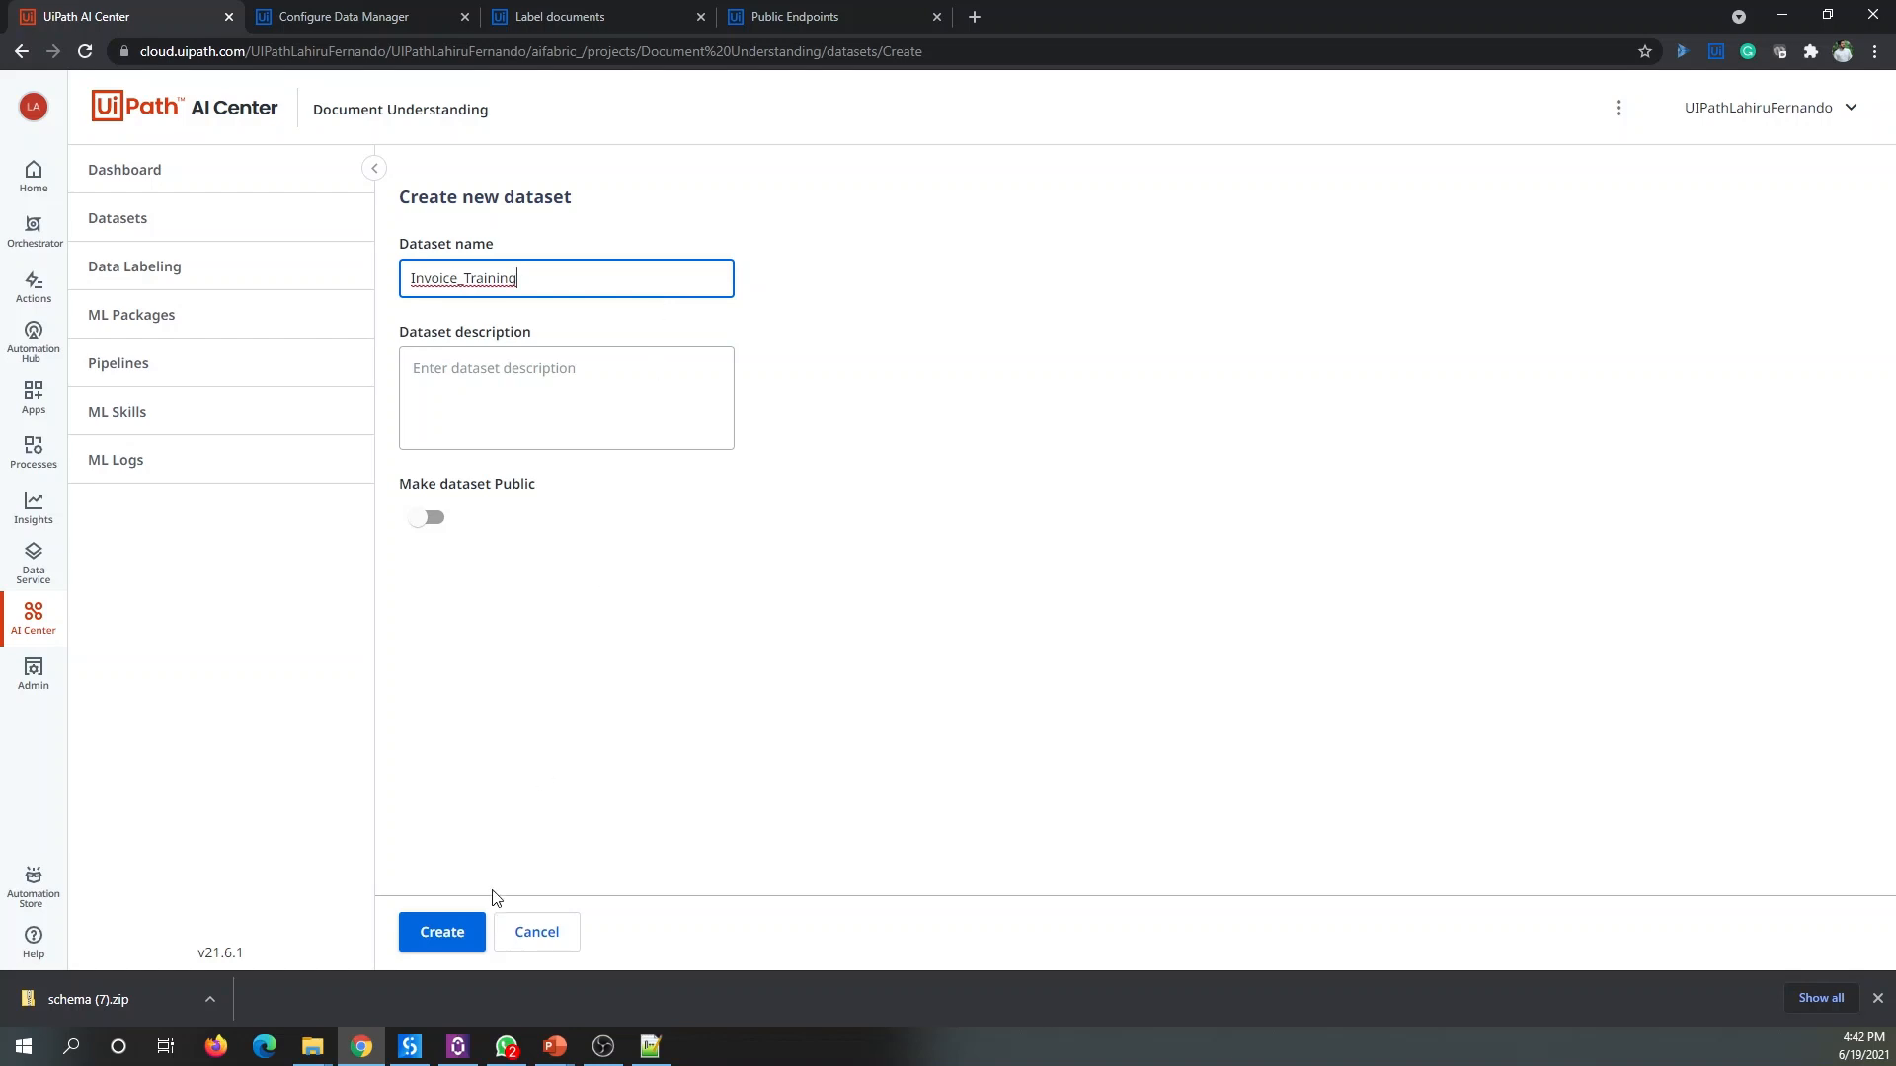
pyautogui.click(442, 934)
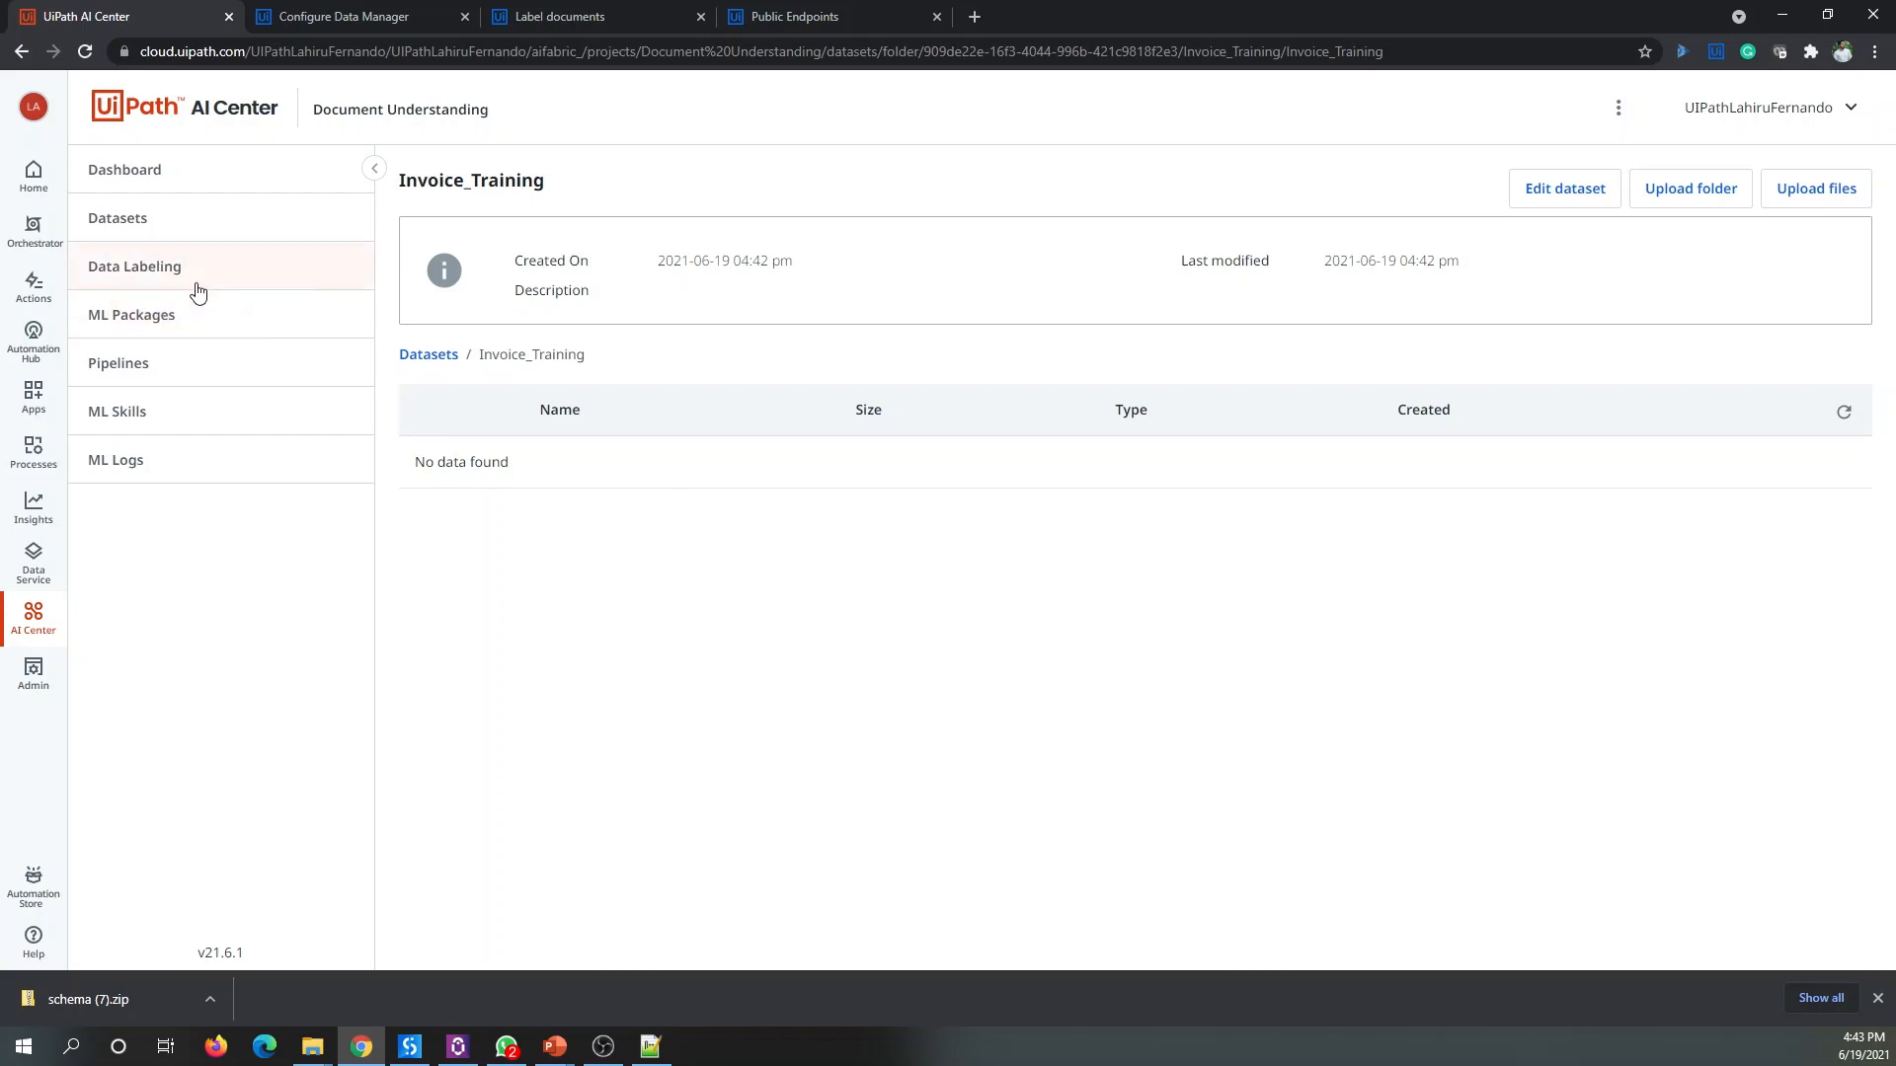
# Step: Create a Document Understanding data labeling session named Invoice_Labeling on the Invoice_Training dataset and refresh its status
pyautogui.click(256, 285)
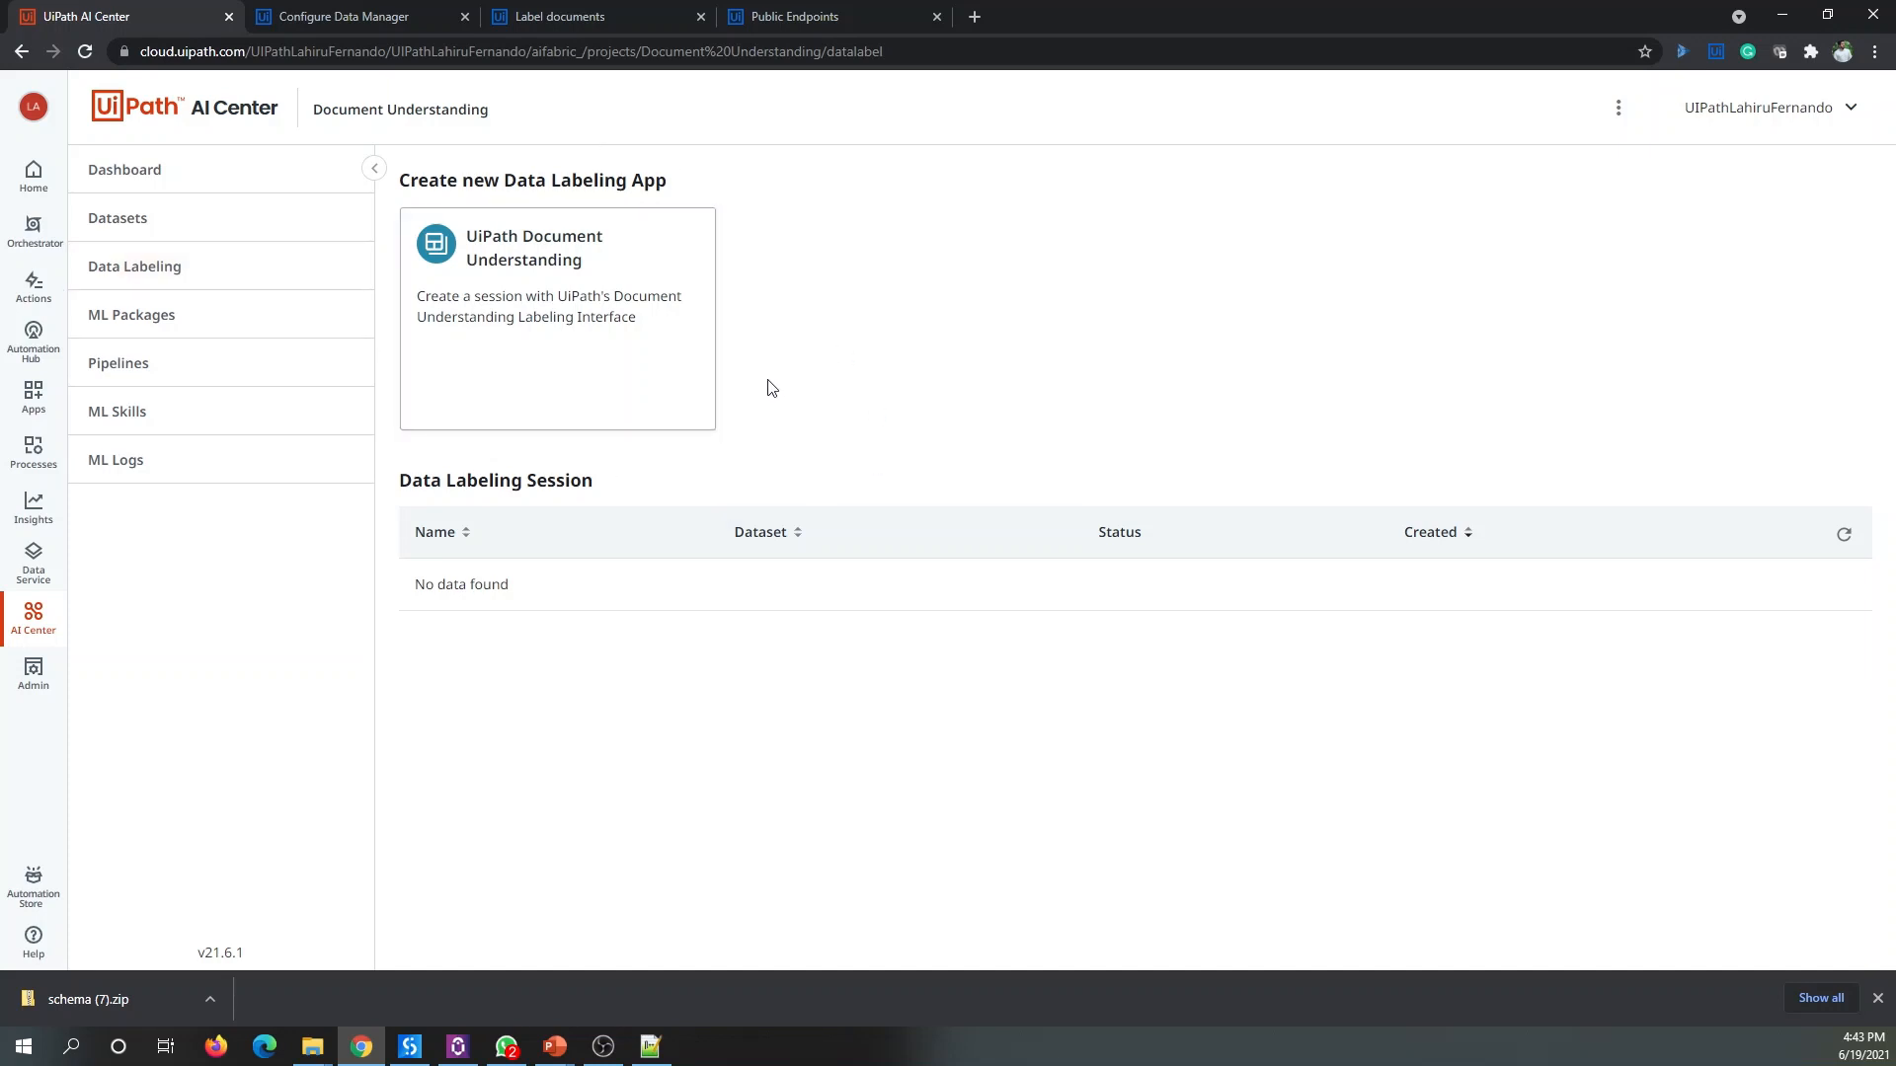
pyautogui.click(524, 312)
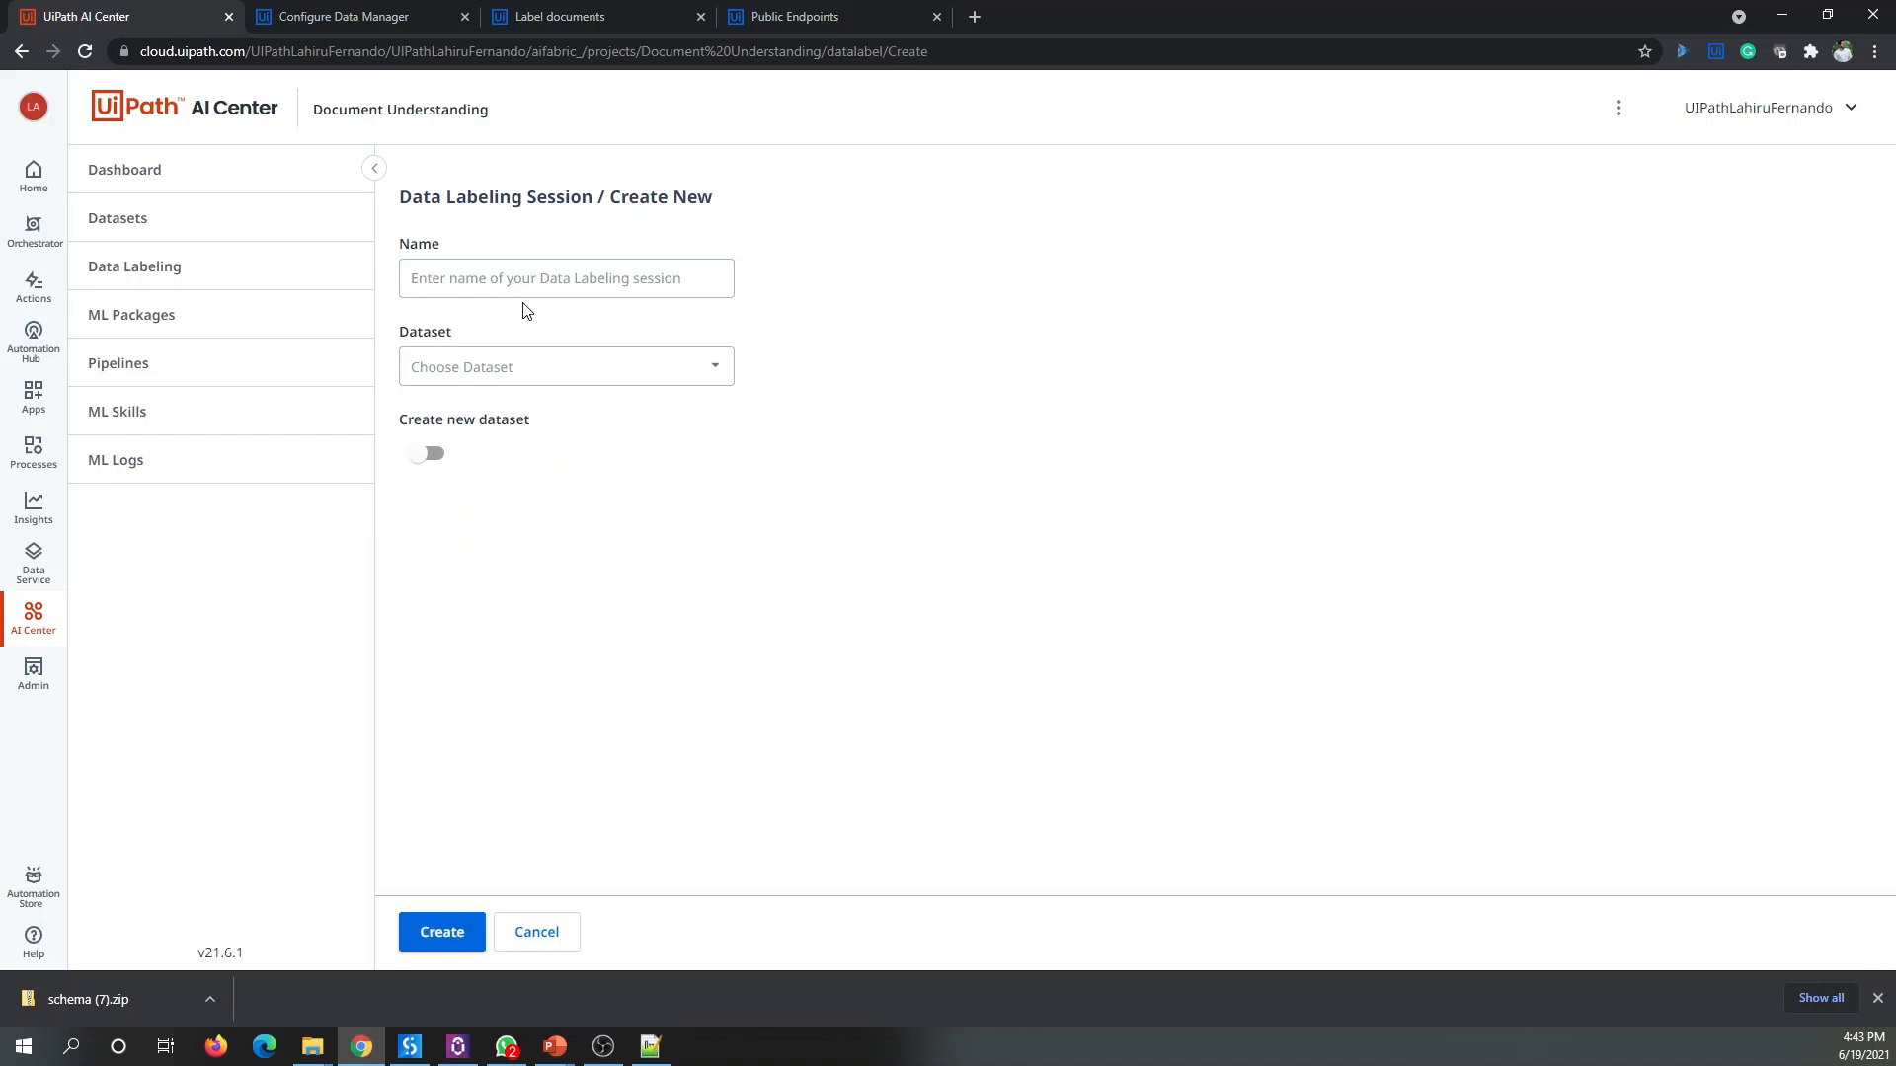
pyautogui.click(629, 276)
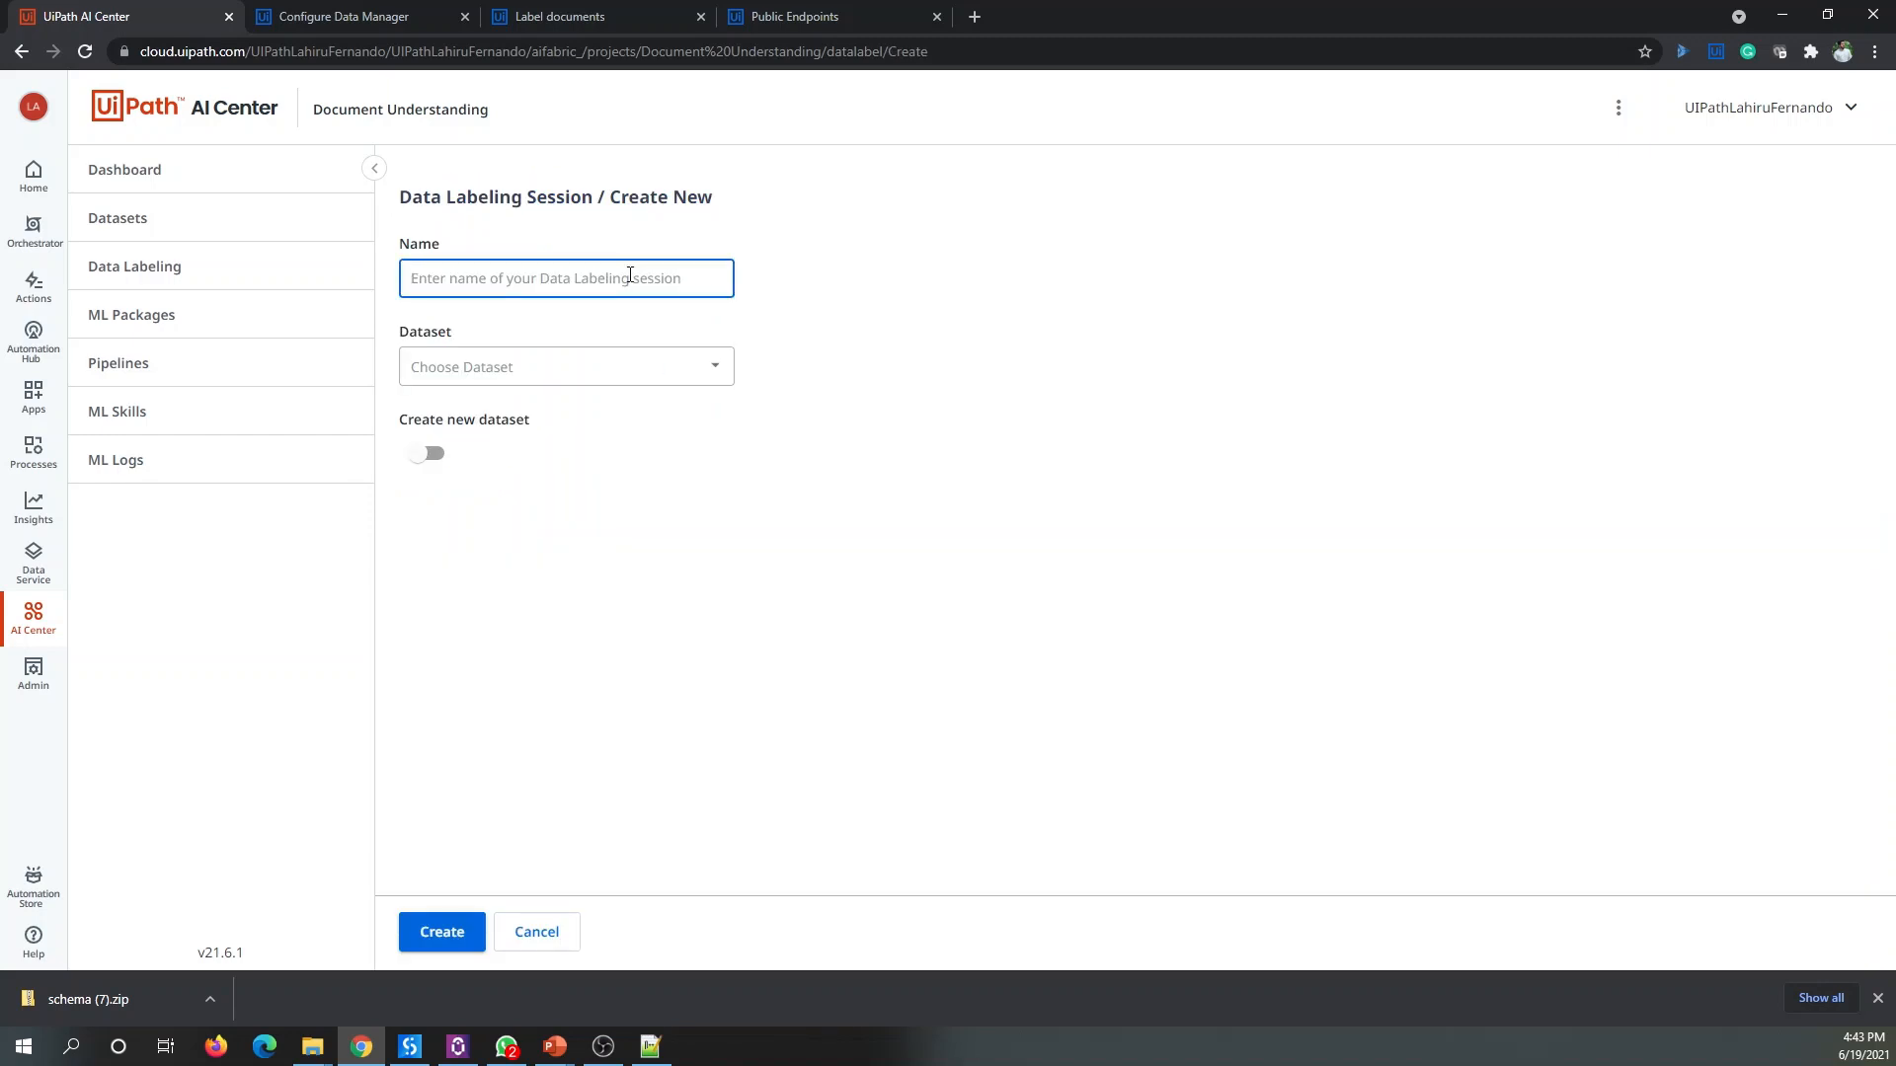
pyautogui.write('I')
pyautogui.press('BackSpace')
pyautogui.write('Invoice_Labeling')
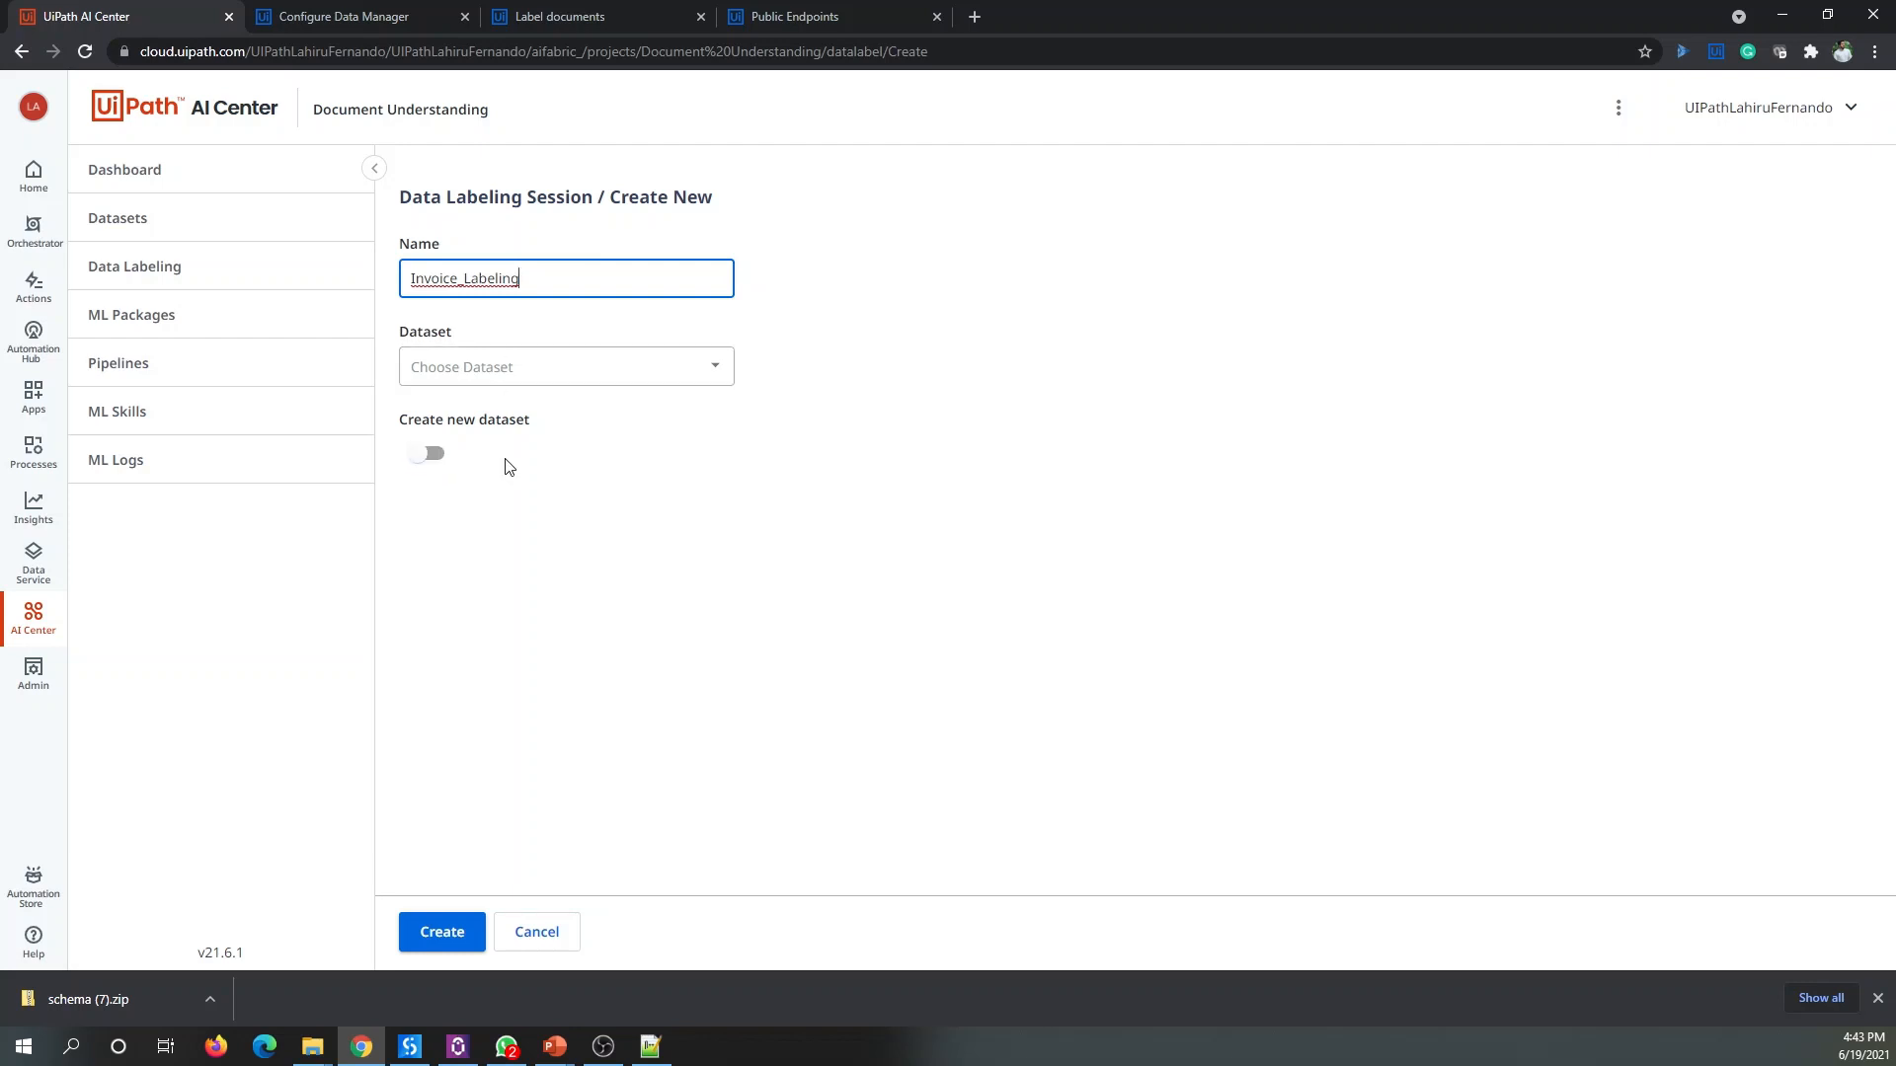
pyautogui.click(688, 363)
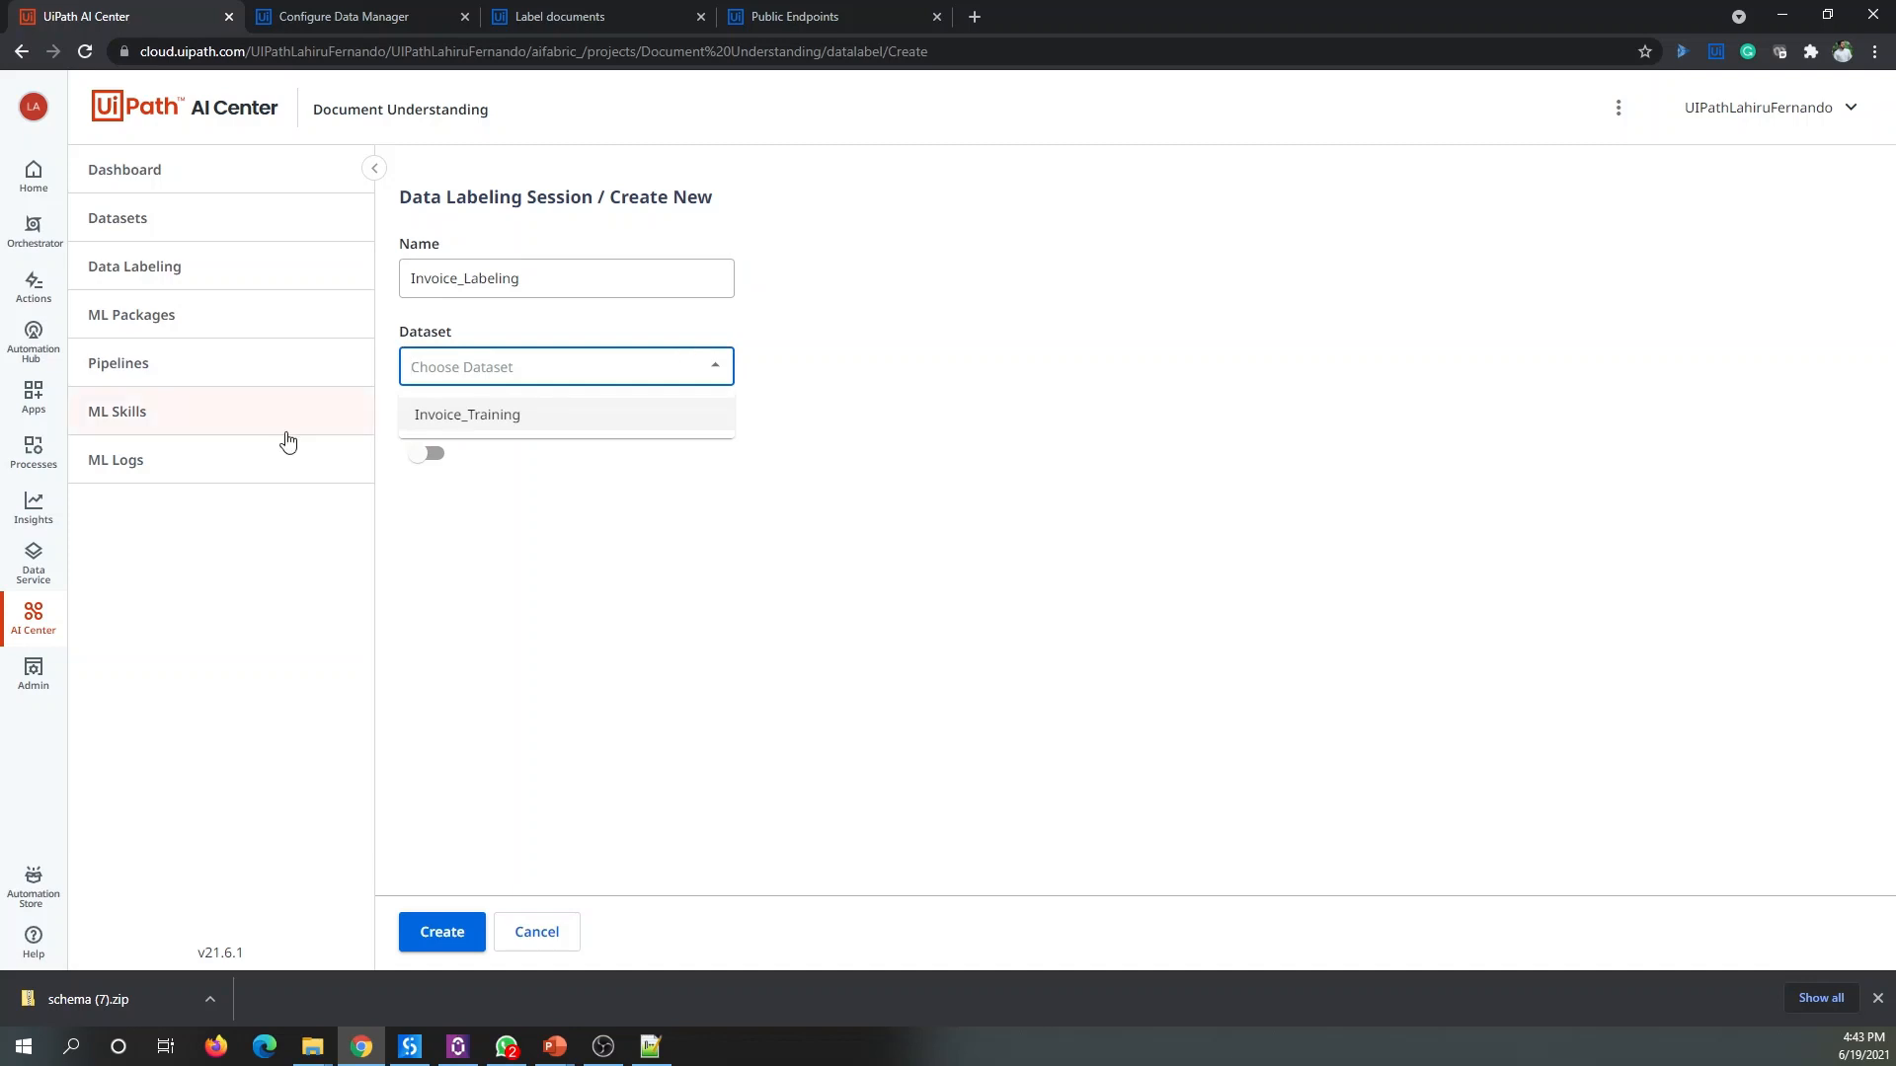
pyautogui.click(484, 422)
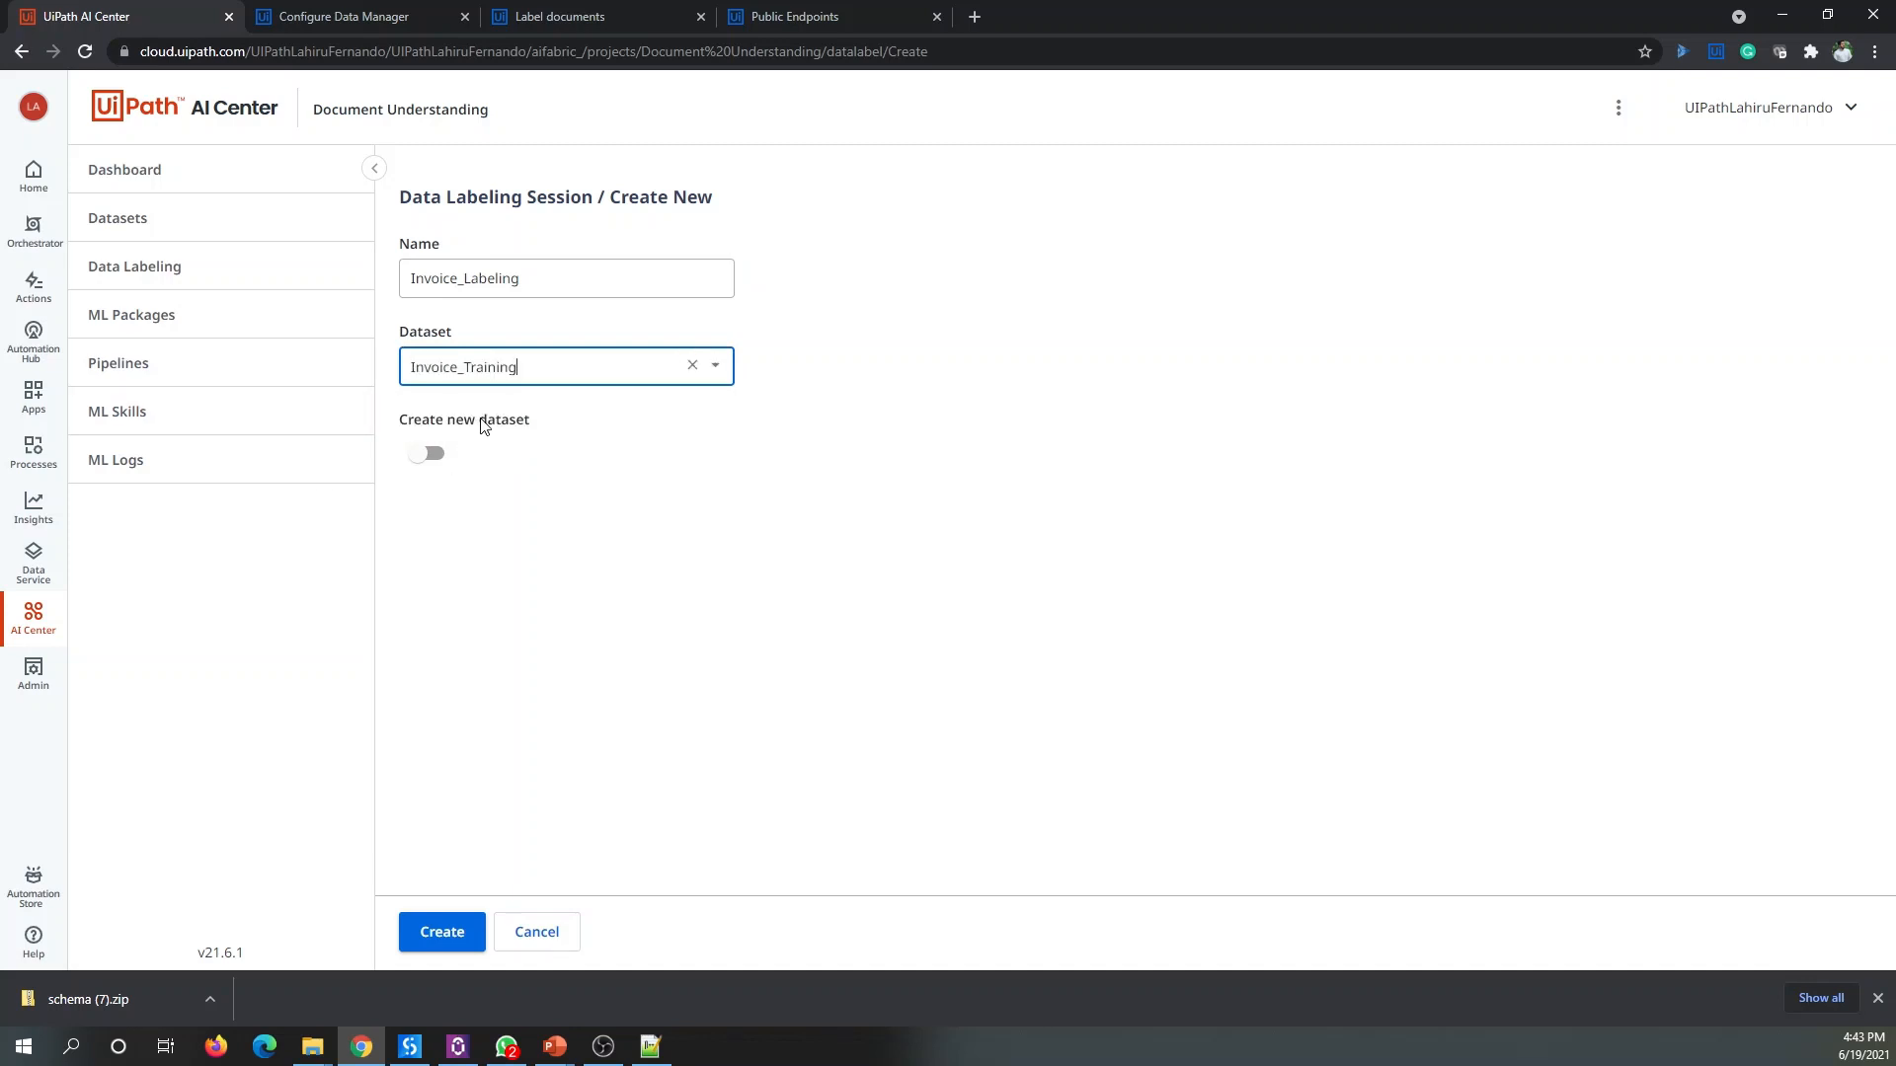
pyautogui.click(434, 951)
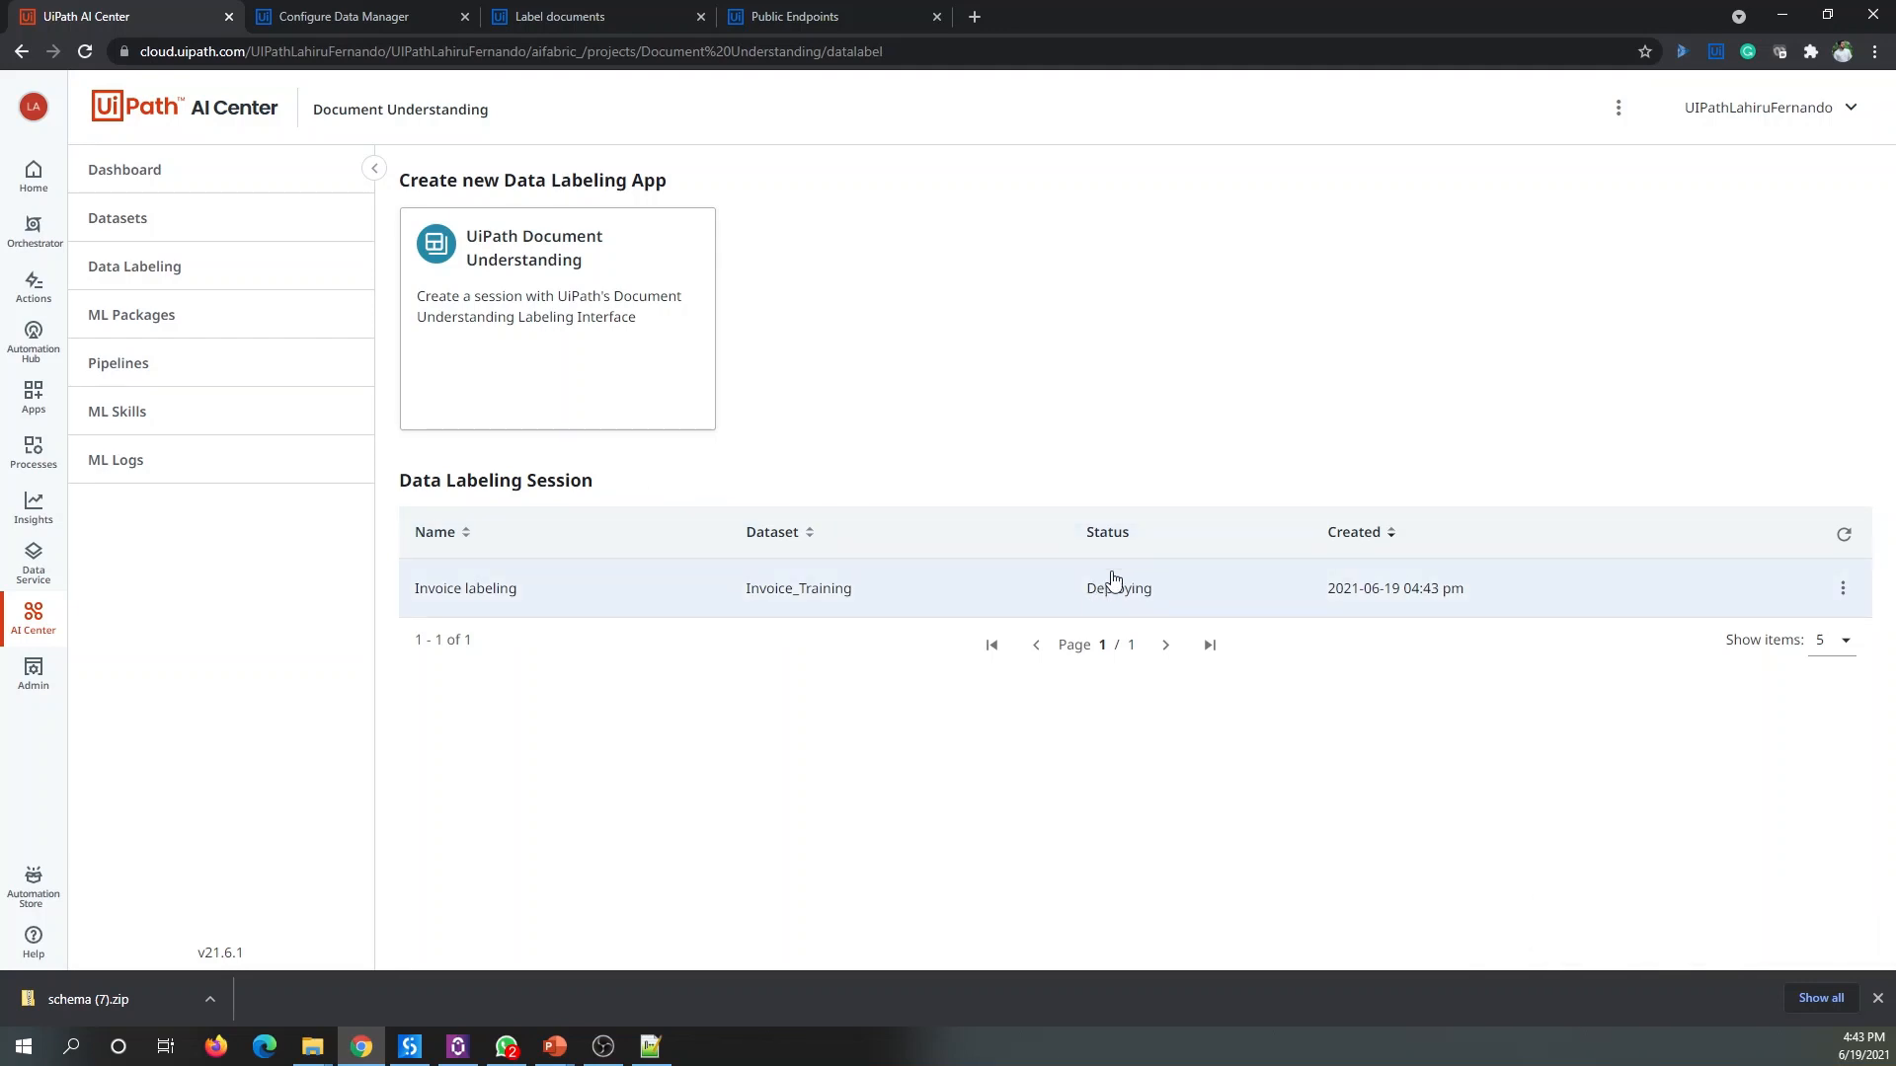
pyautogui.click(1845, 536)
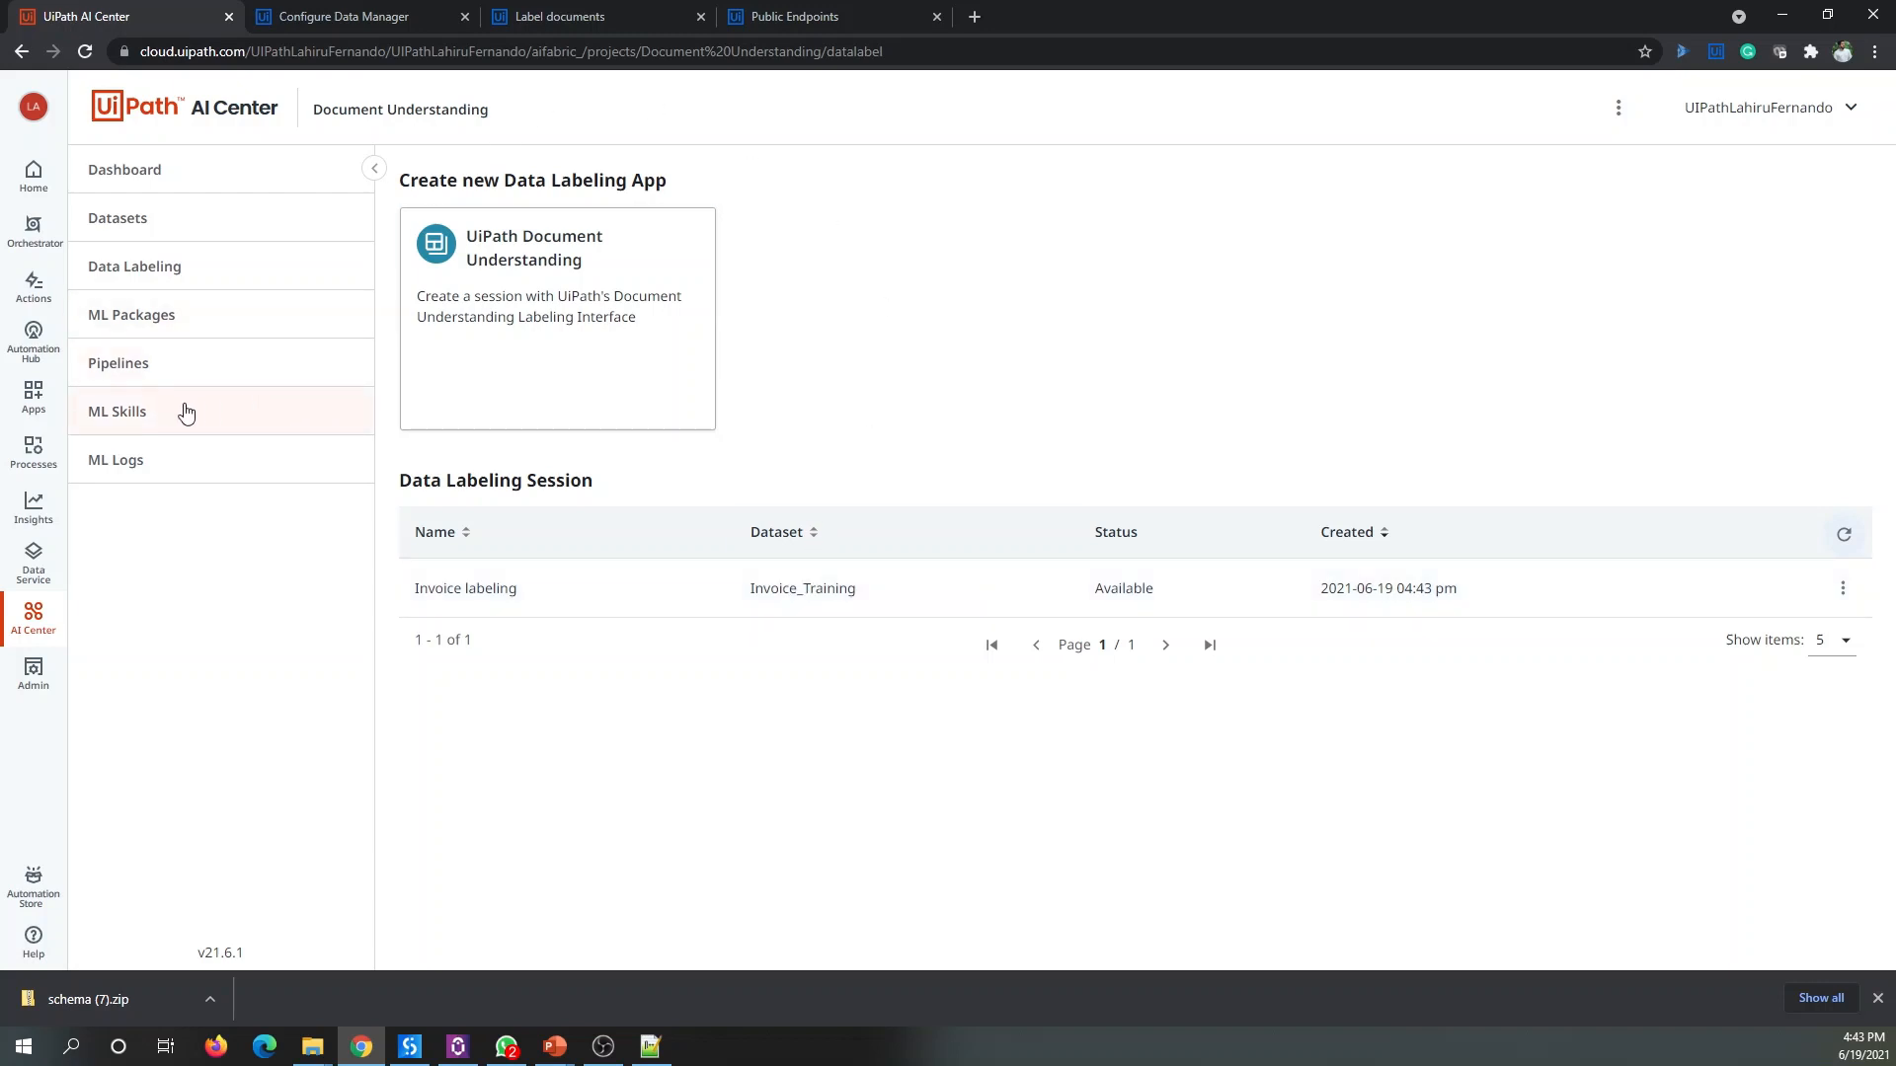
# Step: Check the deployment status of Skill_Invoice in the ML skills list, refreshing the list until it updates
pyautogui.click(137, 414)
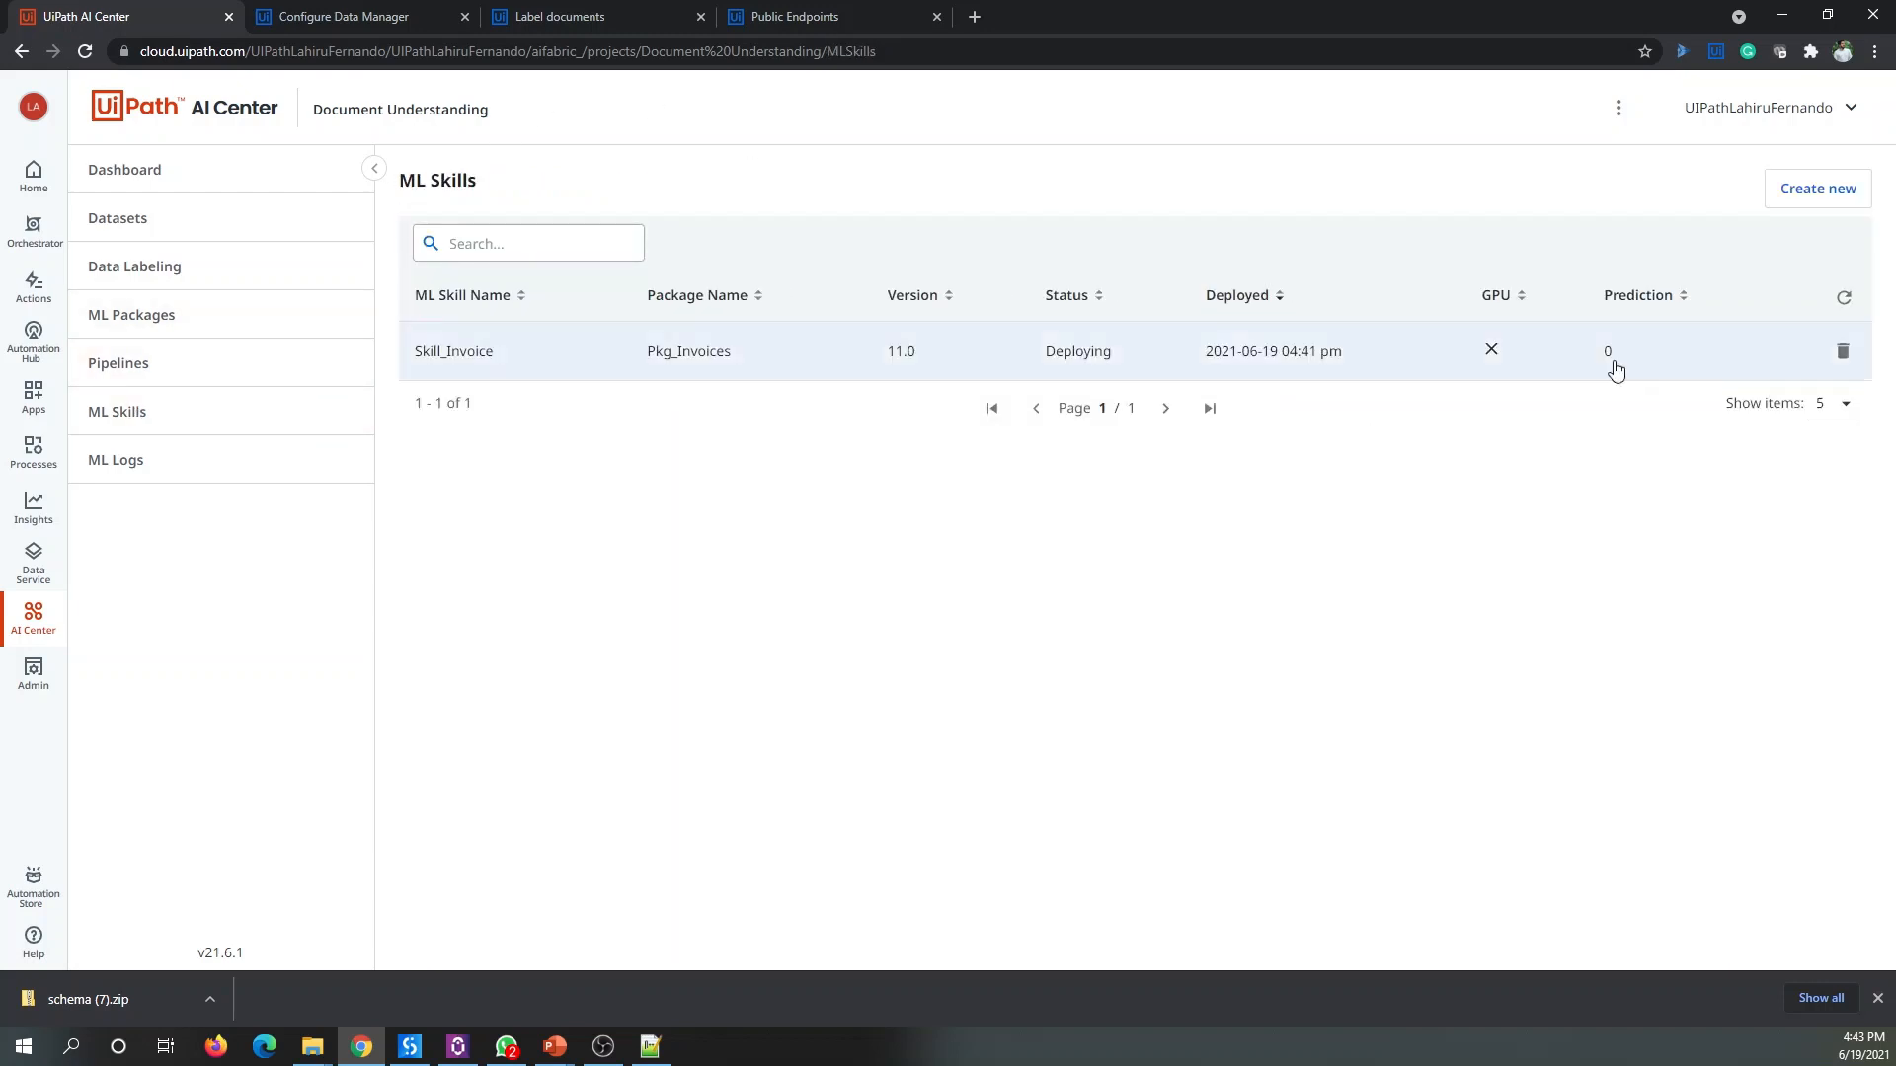
pyautogui.click(1843, 298)
pyautogui.click(1850, 305)
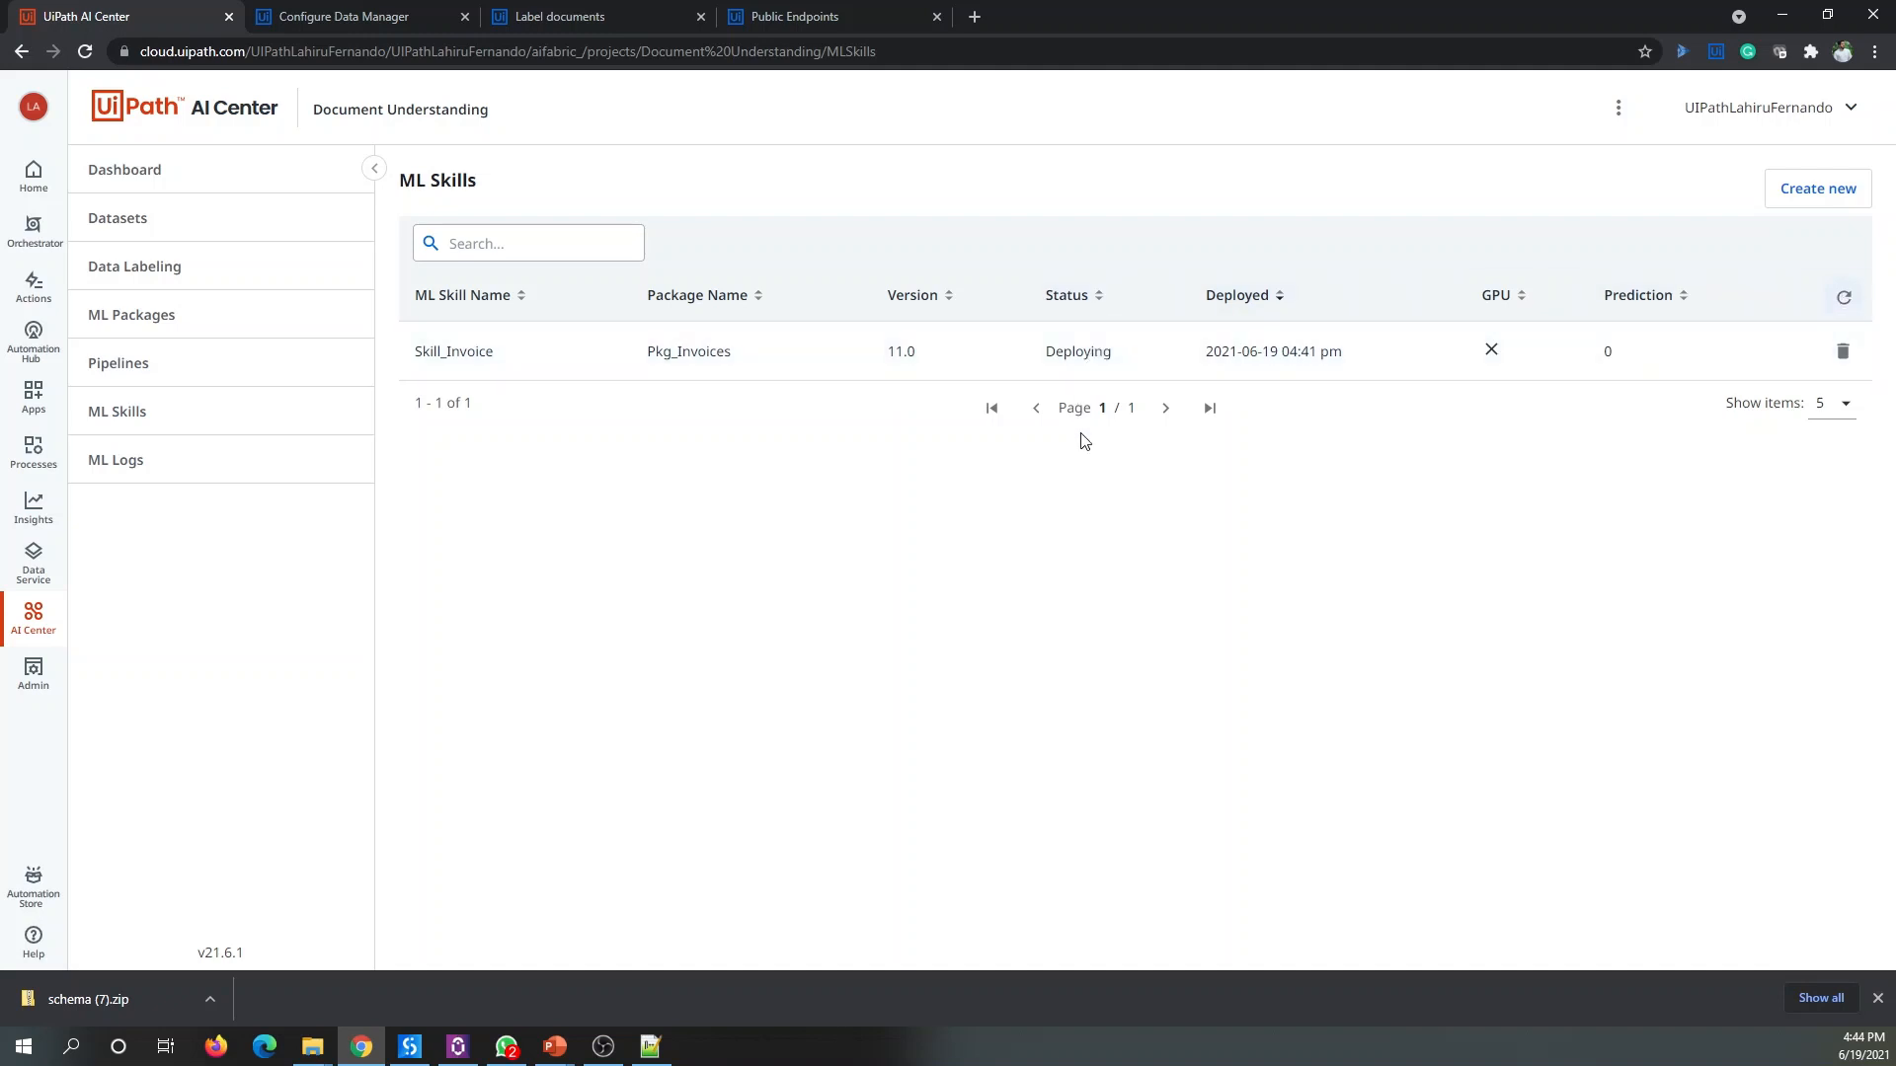
pyautogui.click(1843, 297)
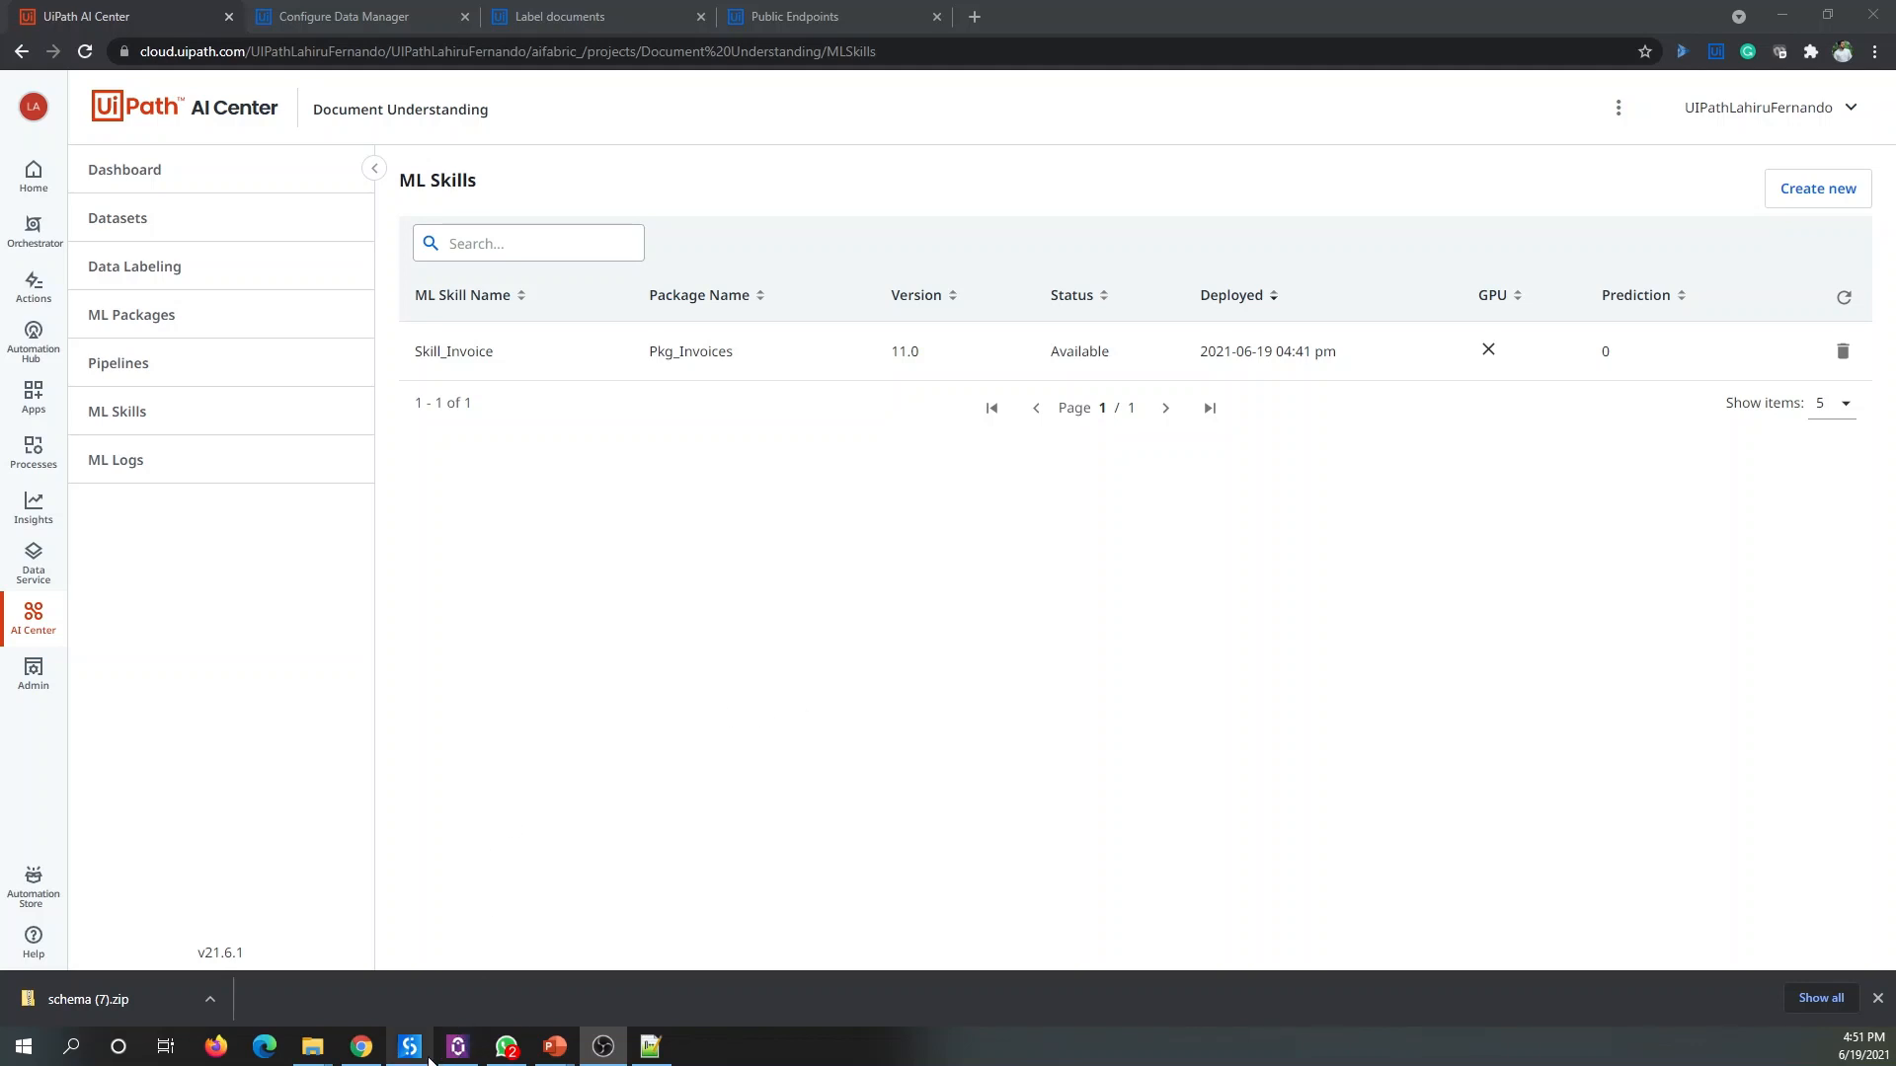
# Step: Switch to UiPath Studio and review the InputFiles folder, the FileList assignment and the Load Taxonomy activity in the Main workflow
pyautogui.click(430, 1060)
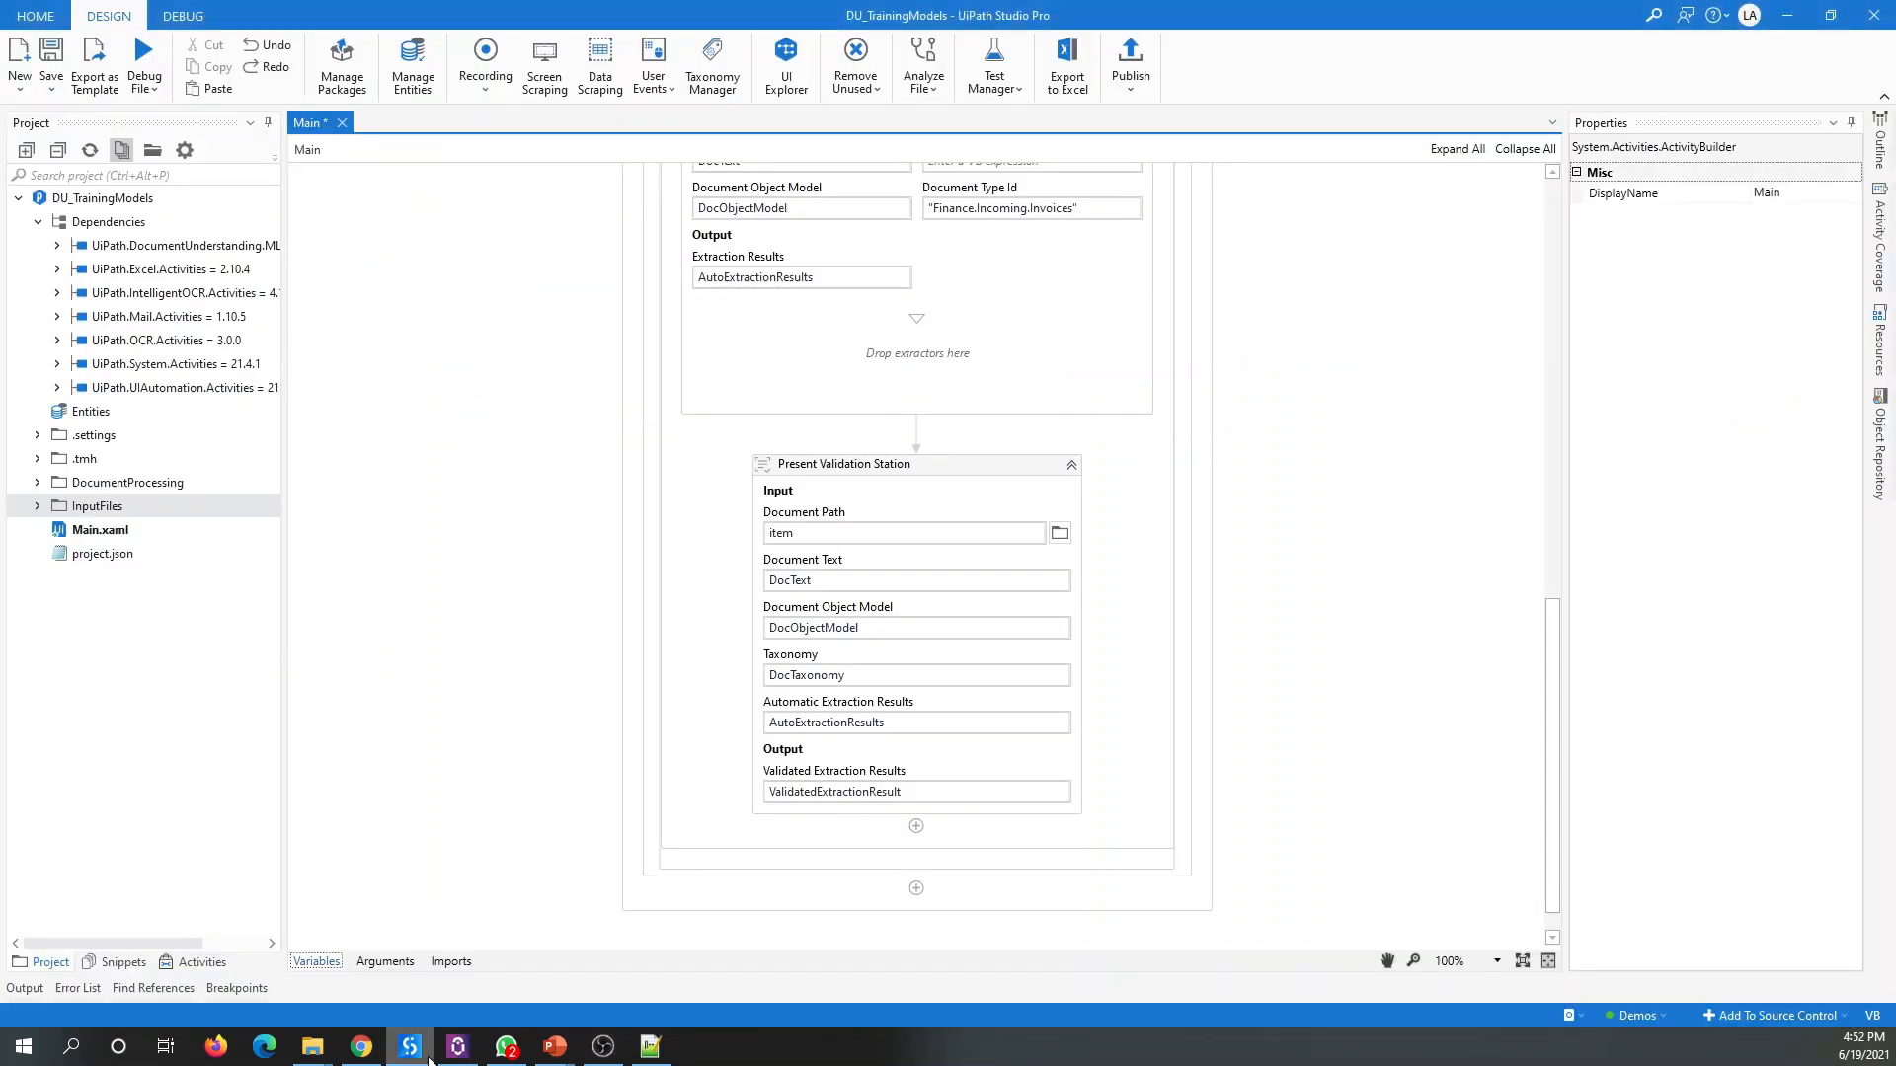
pyautogui.moveTo(1550, 736); pyautogui.dragTo(1543, 270)
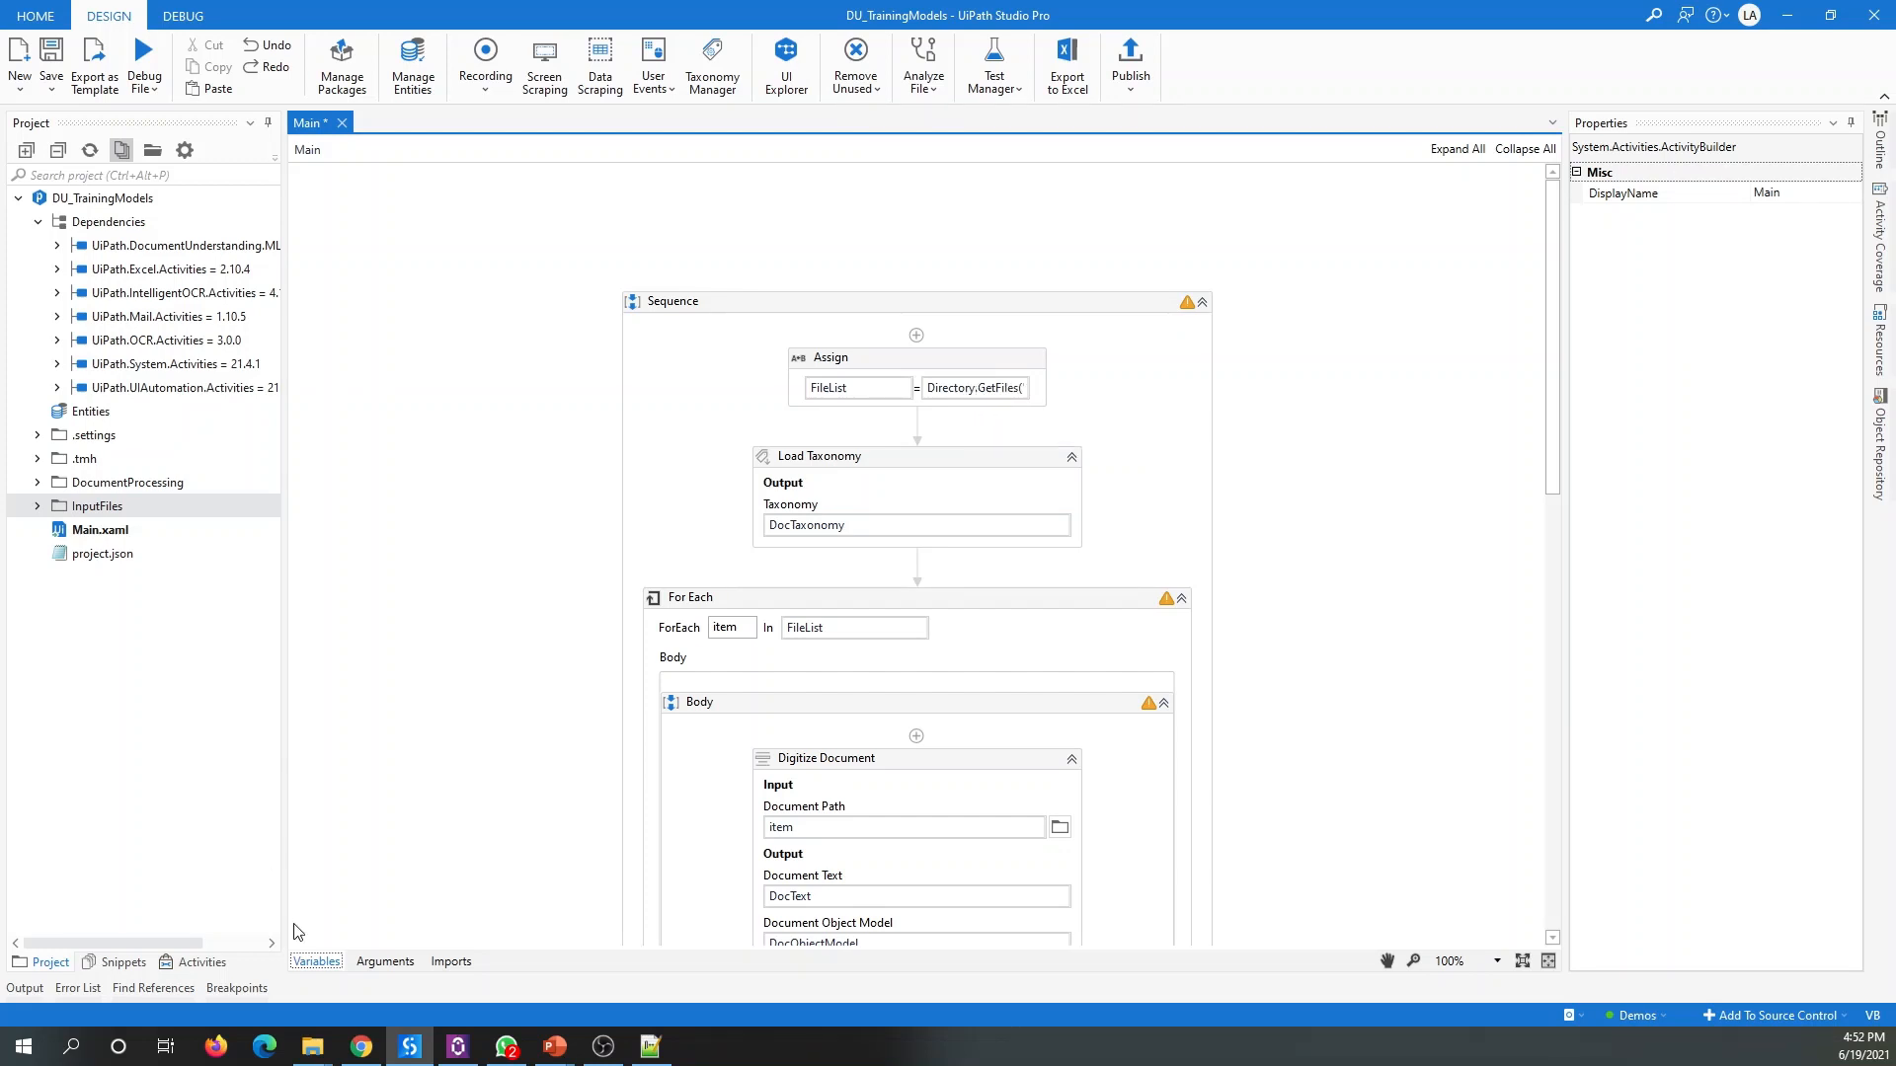
pyautogui.moveTo(317, 1059)
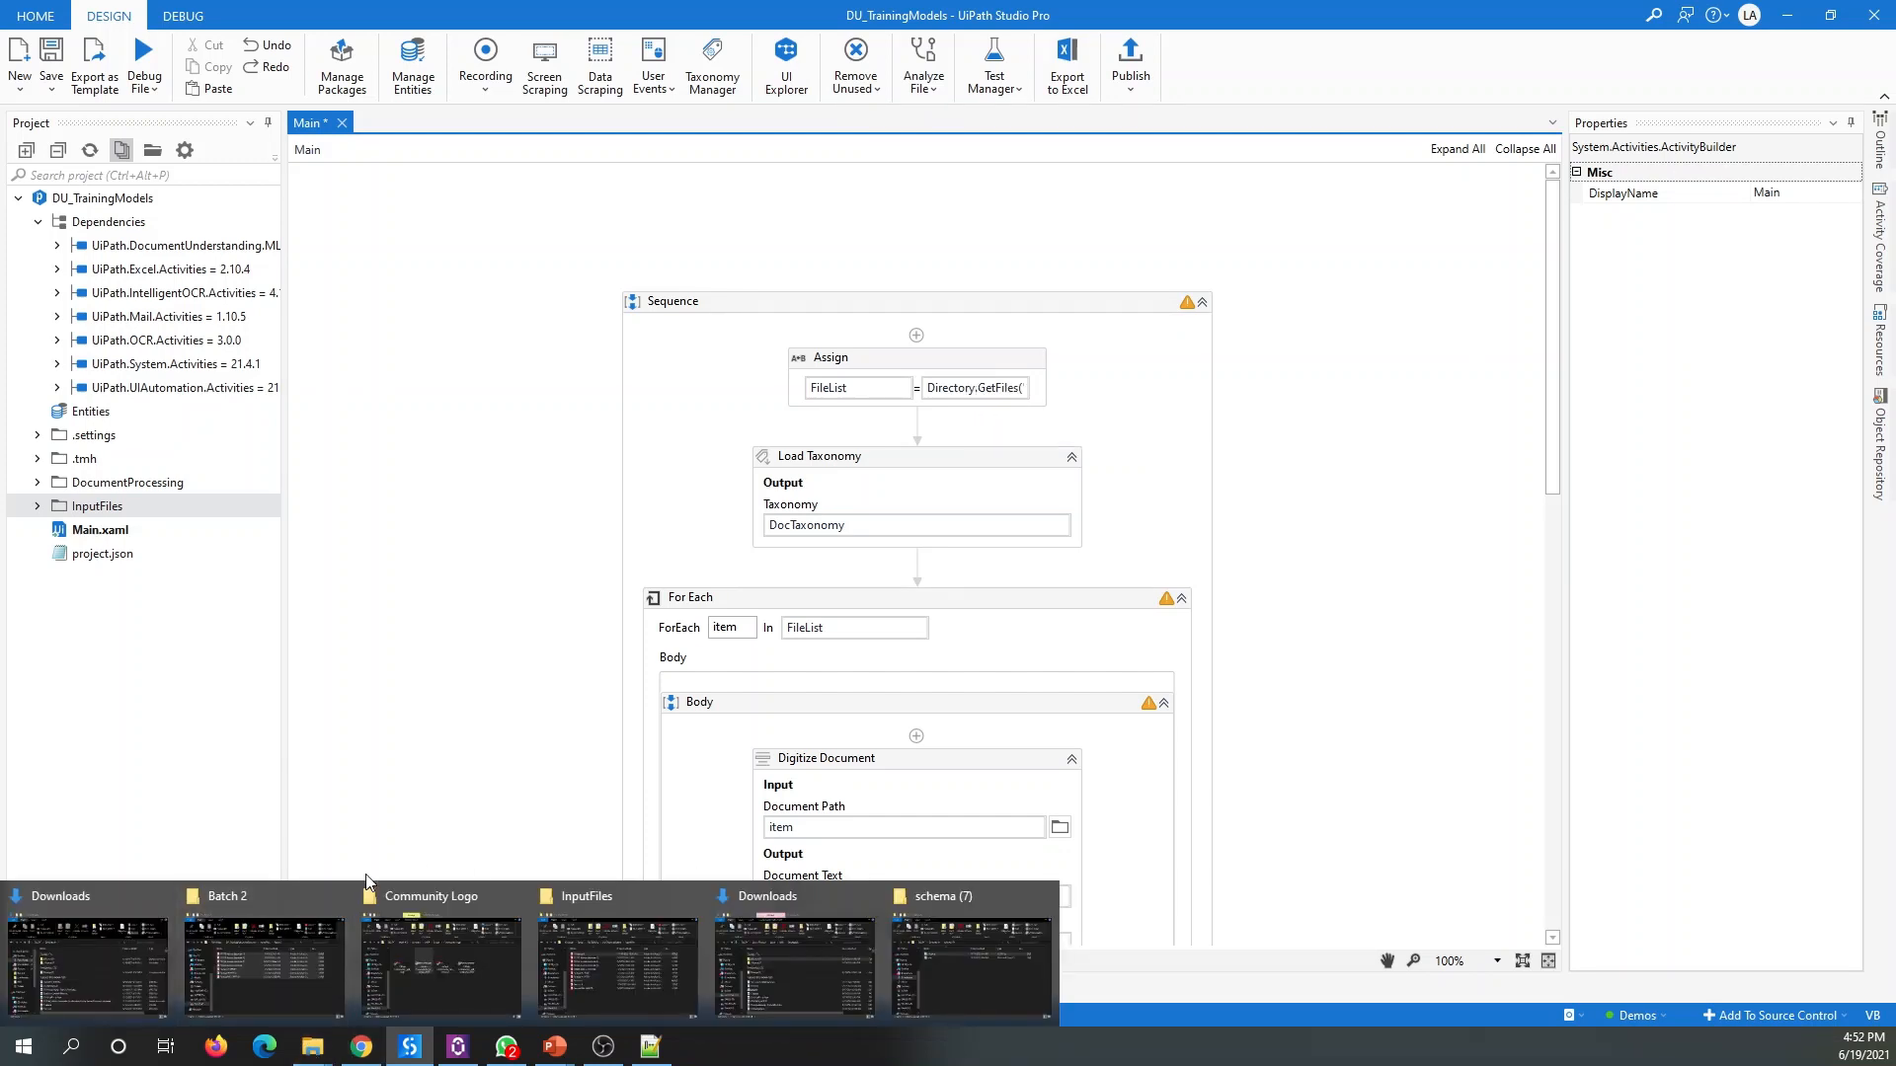
pyautogui.click(617, 963)
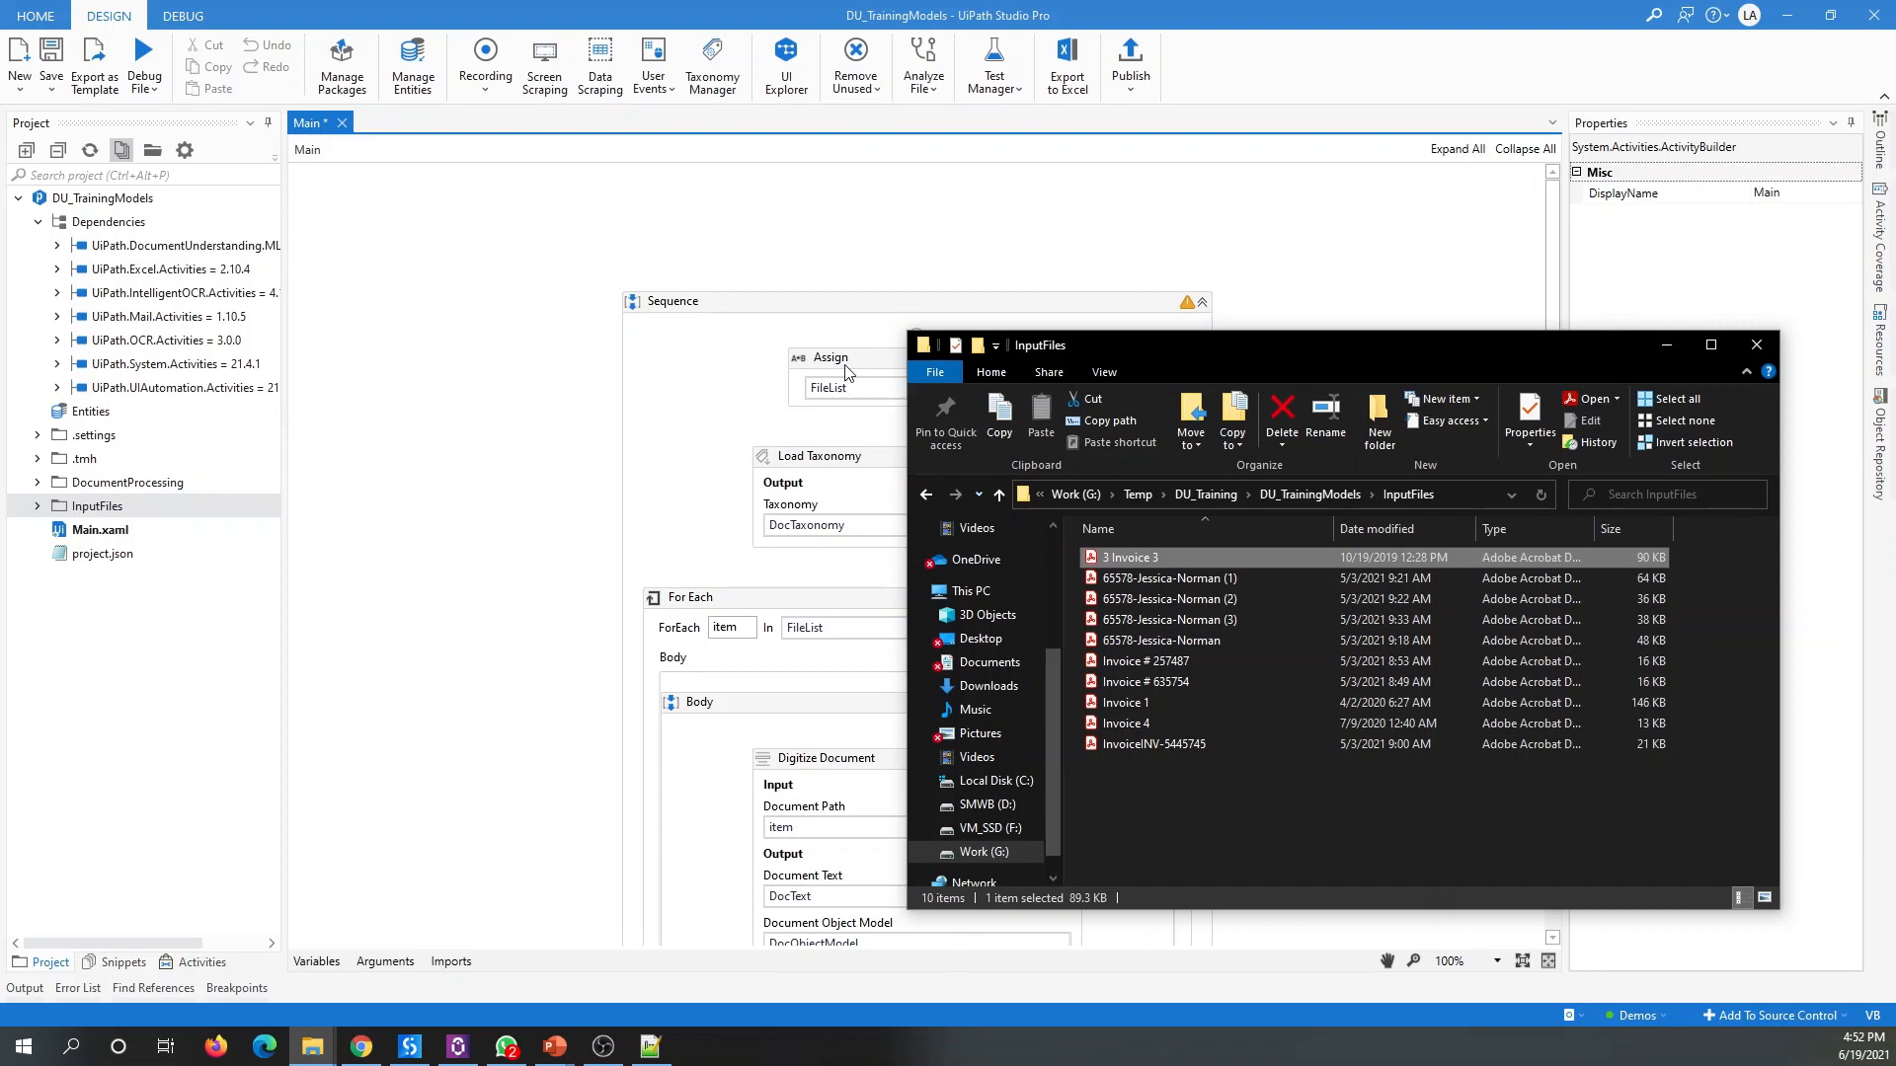
pyautogui.click(893, 387)
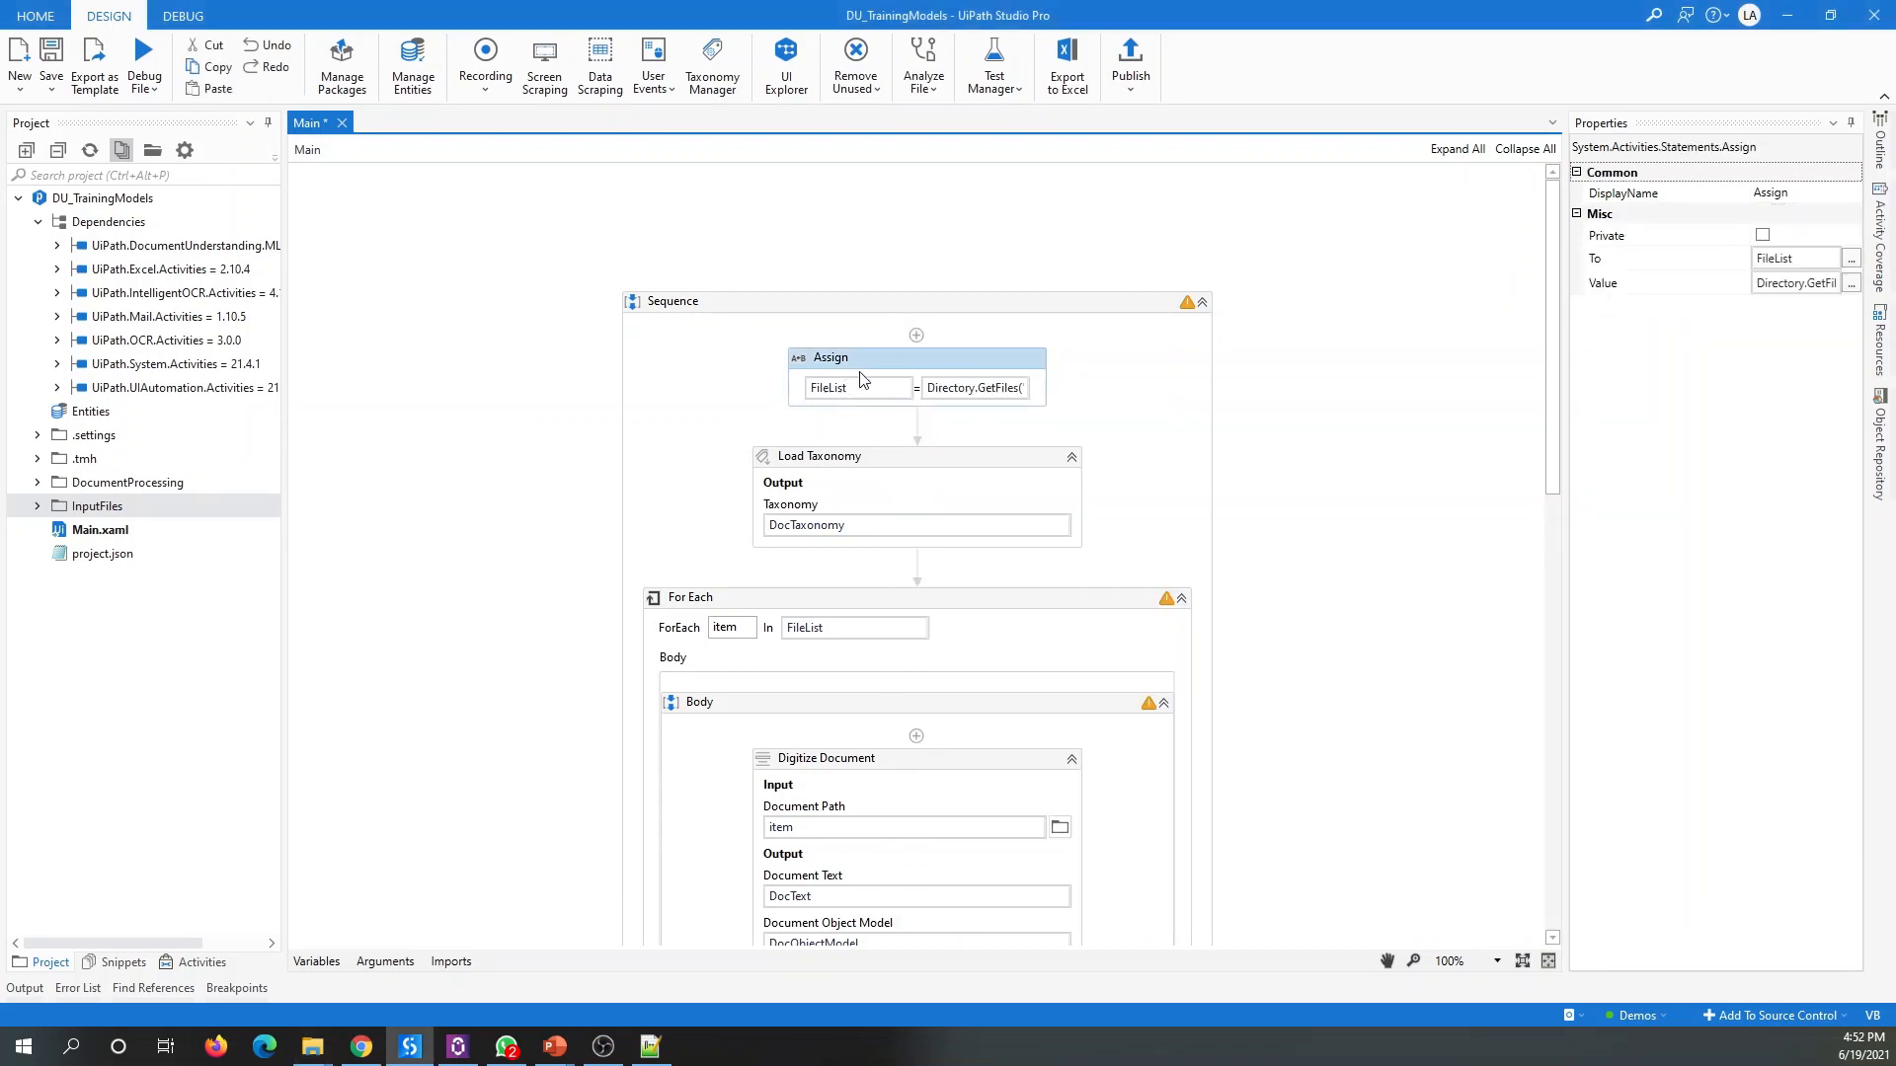
pyautogui.click(851, 473)
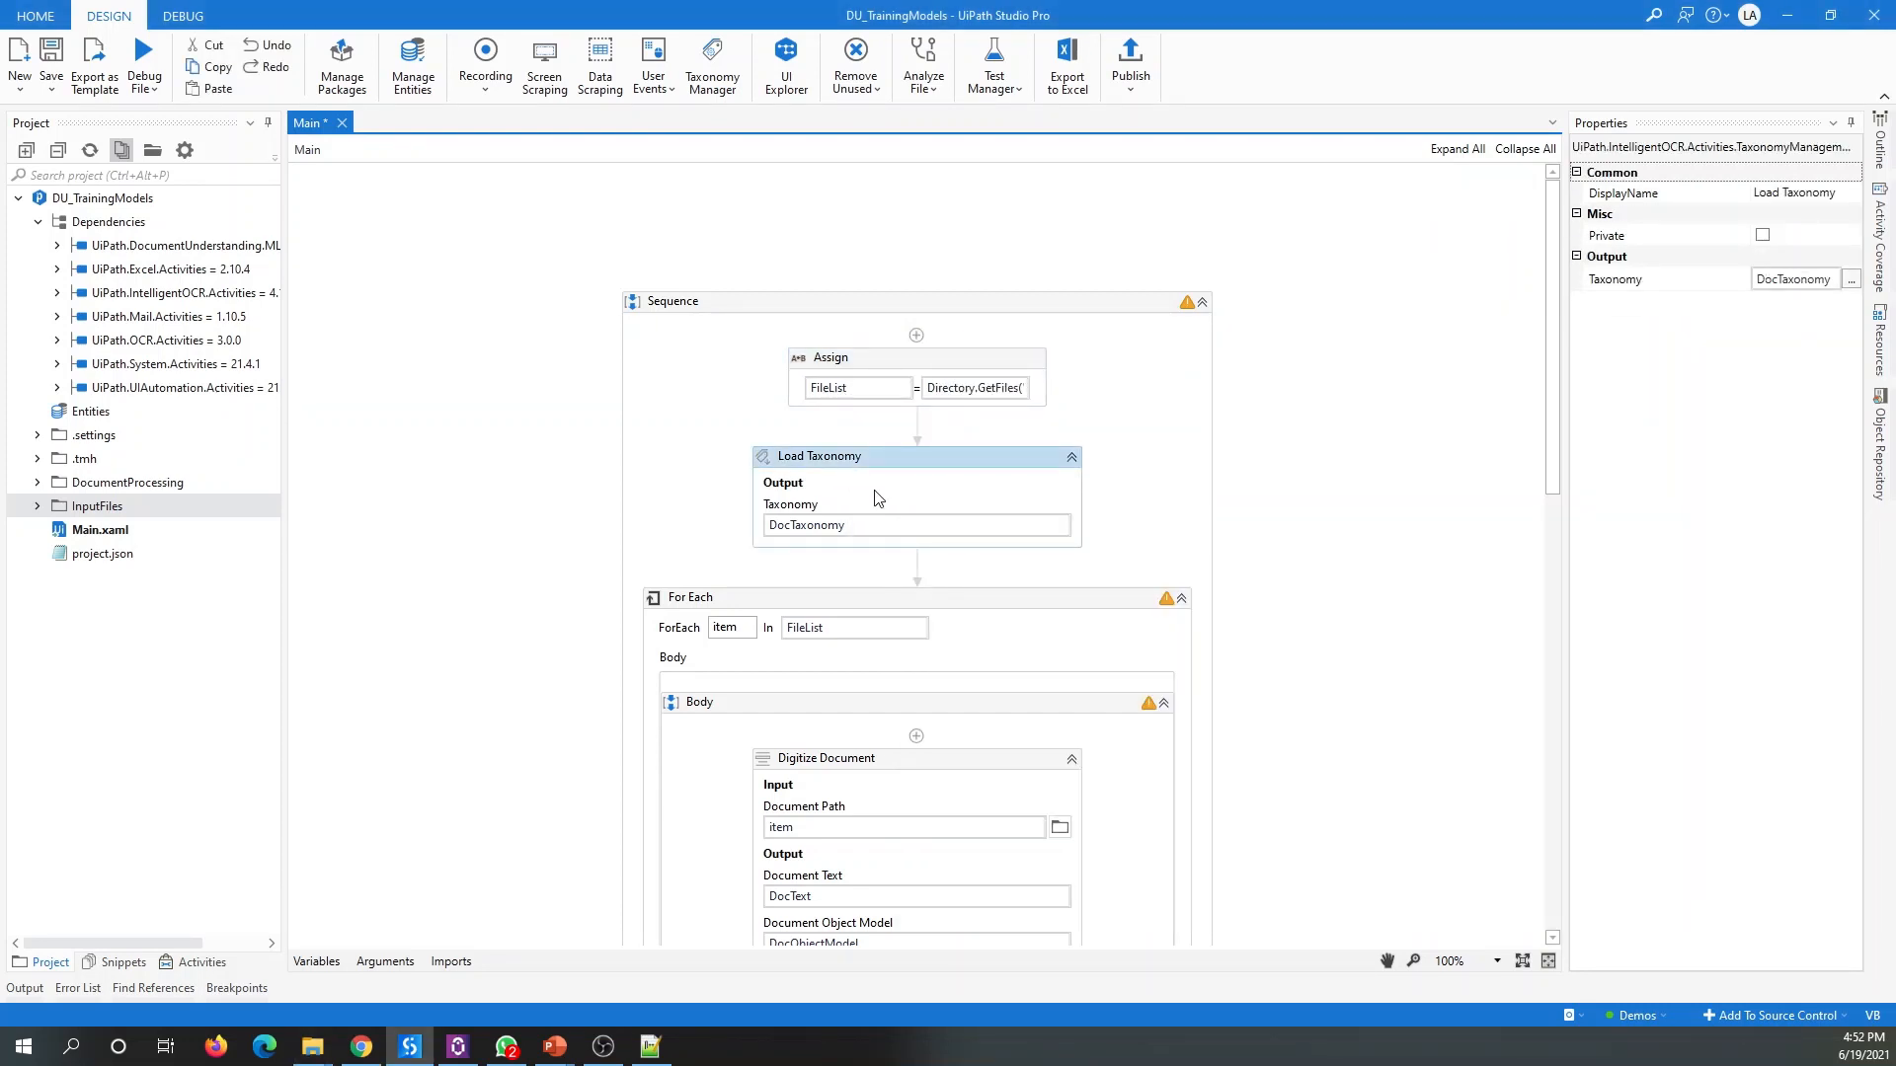
# Step: Review the Invoices document type in the Taxonomy Manager, including its Invoice Date and Line Items fields, and close the manager
pyautogui.click(731, 82)
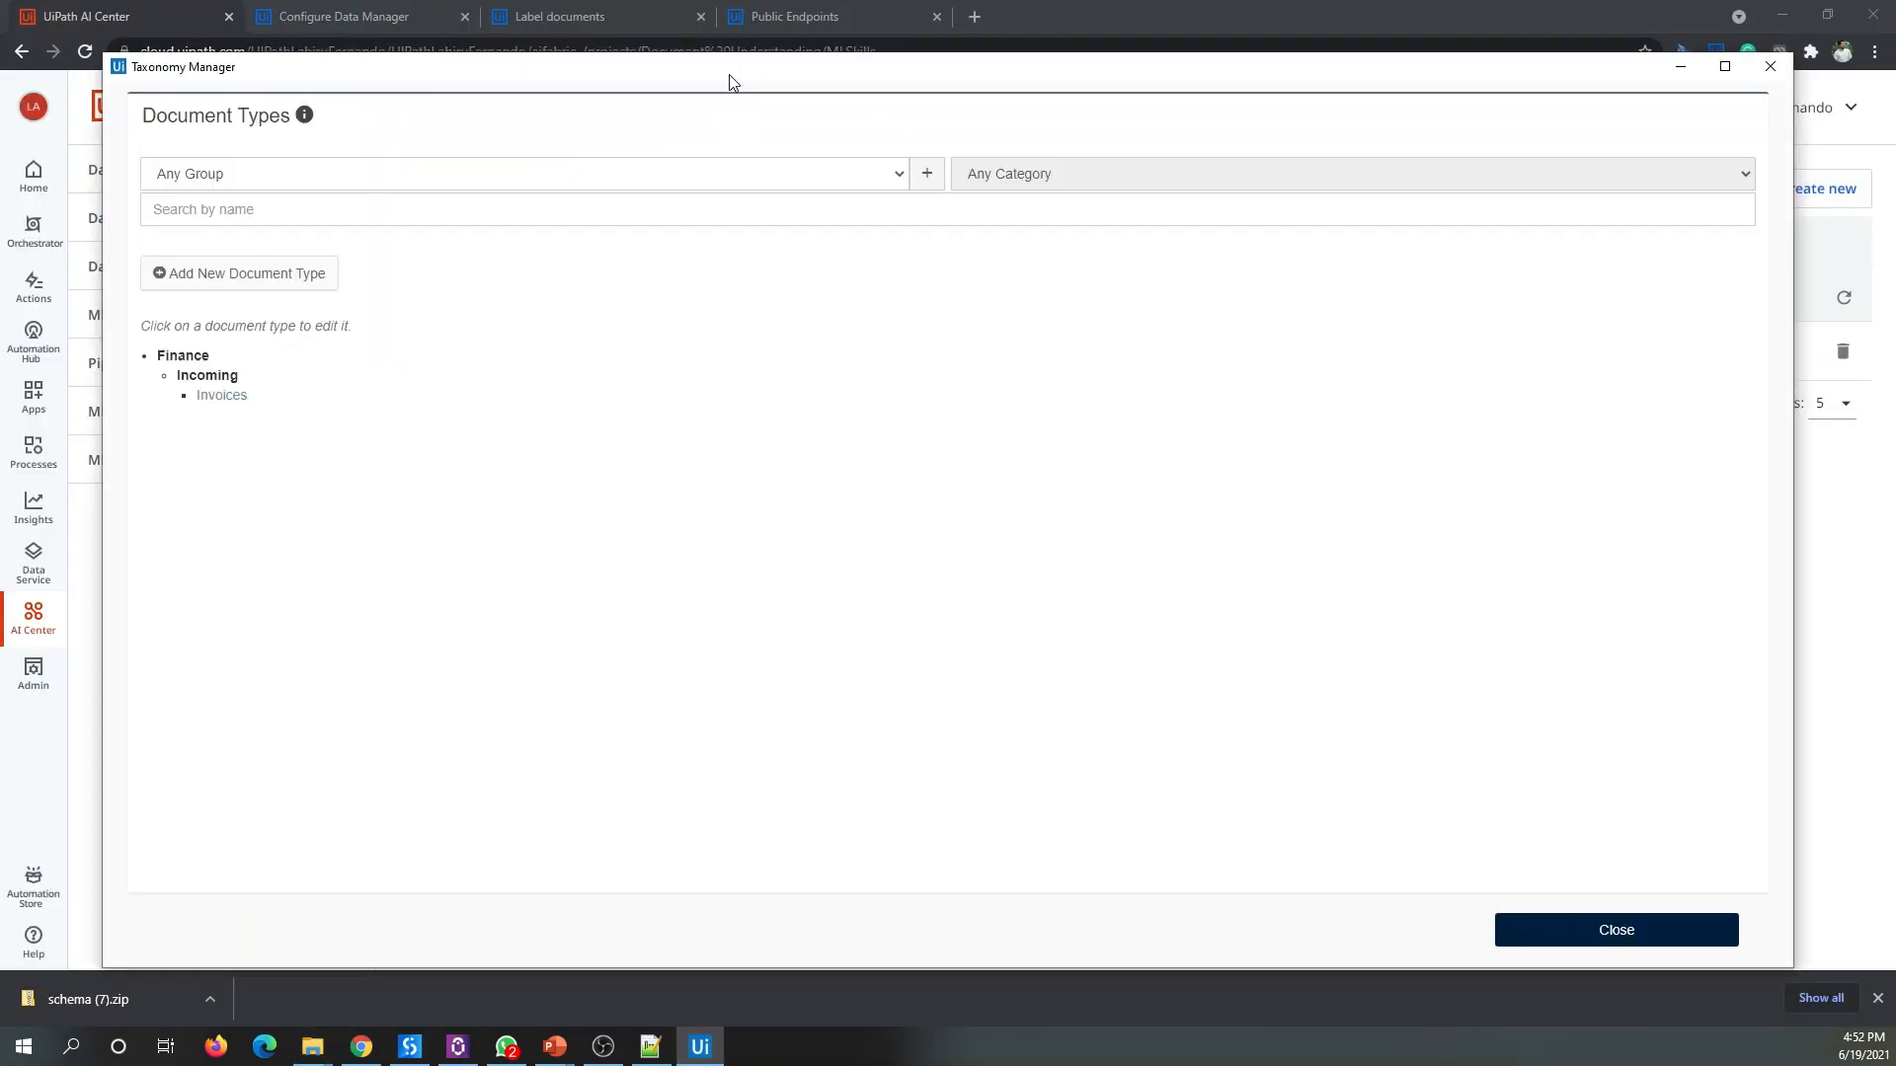
pyautogui.click(215, 400)
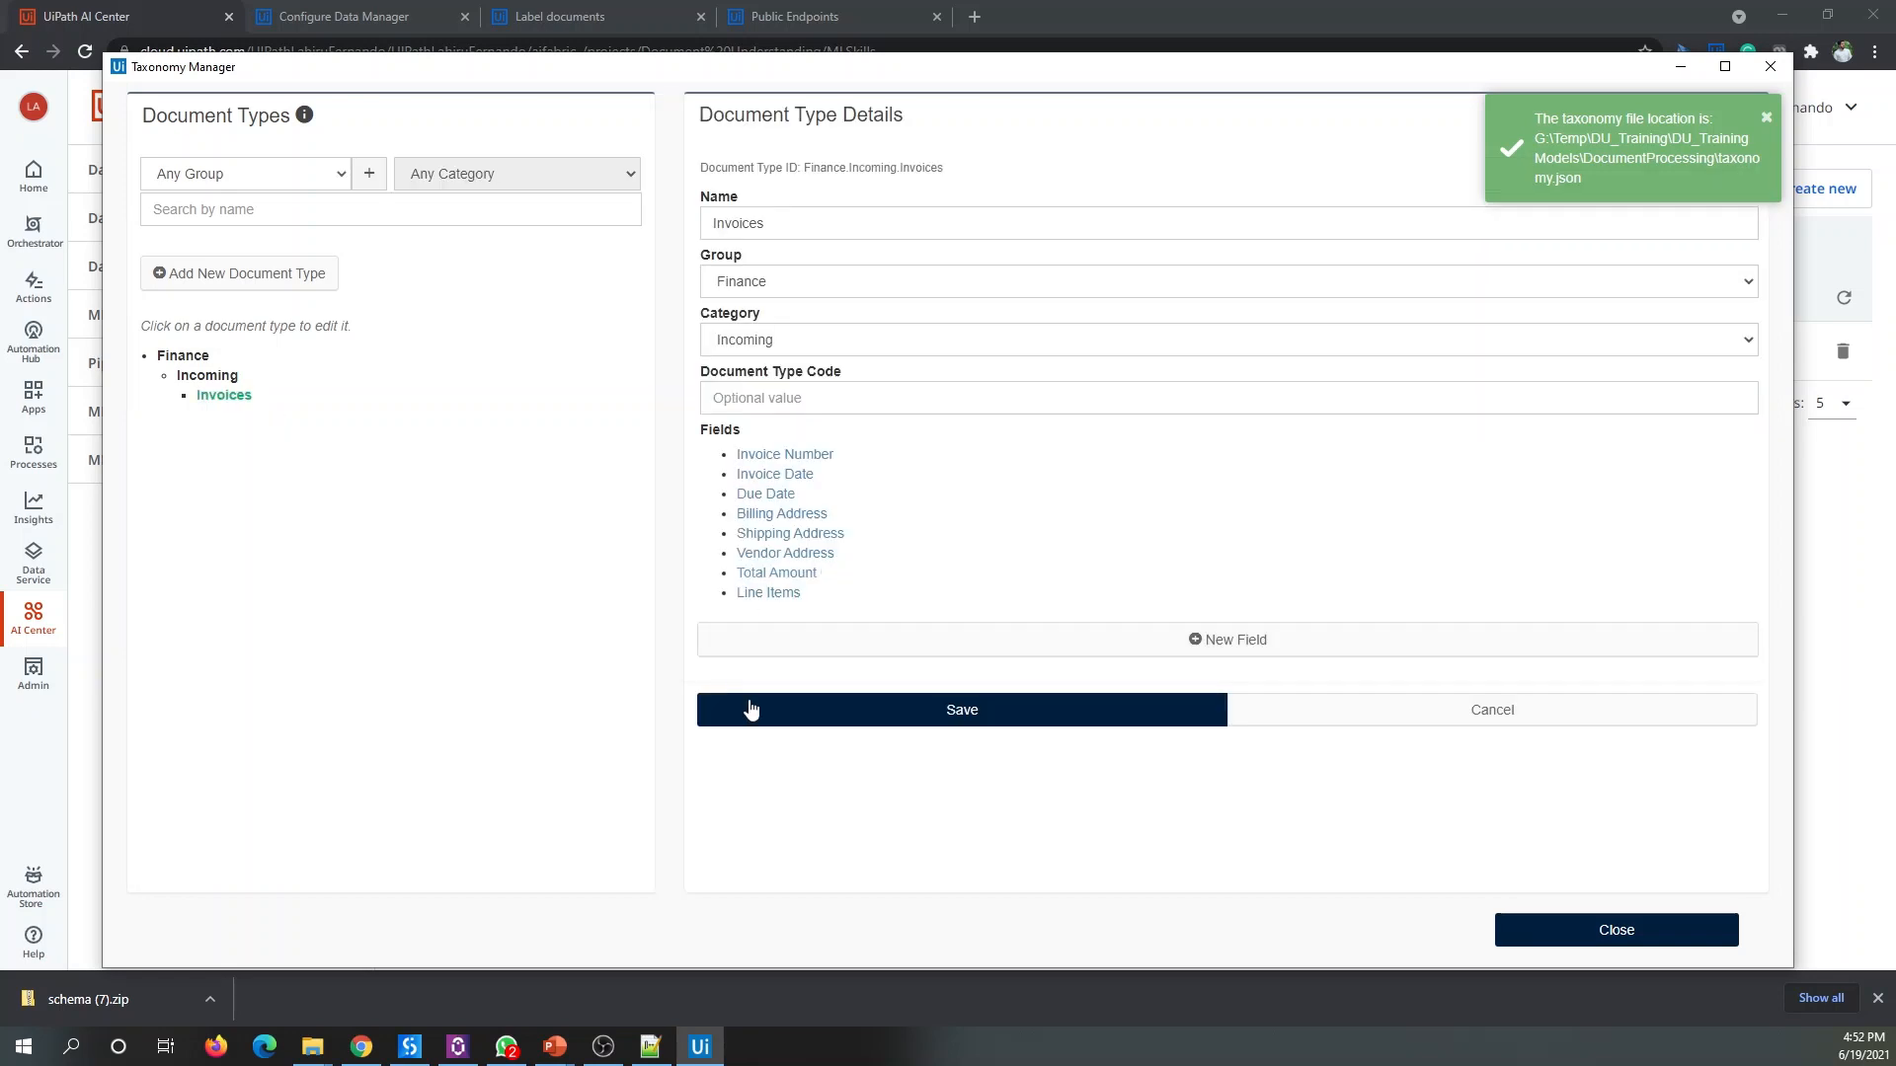
pyautogui.moveTo(780, 598)
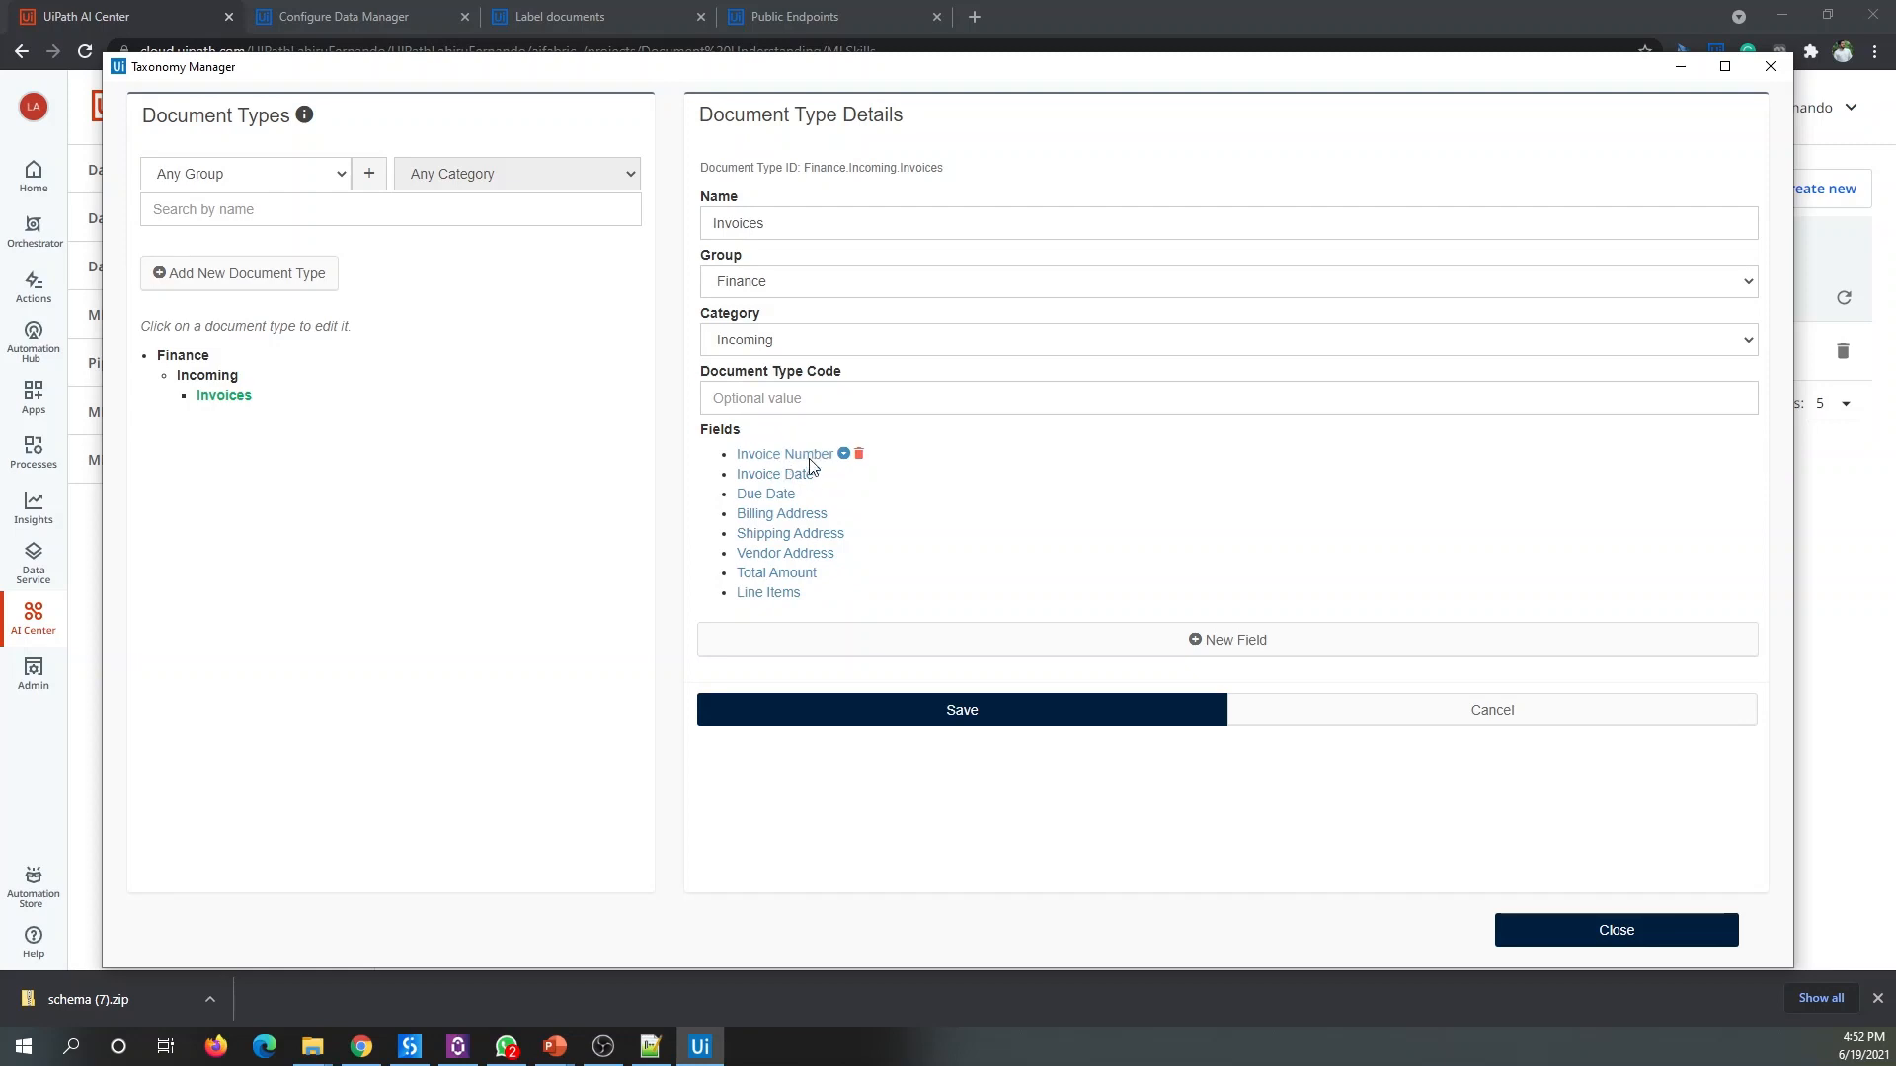
pyautogui.click(770, 478)
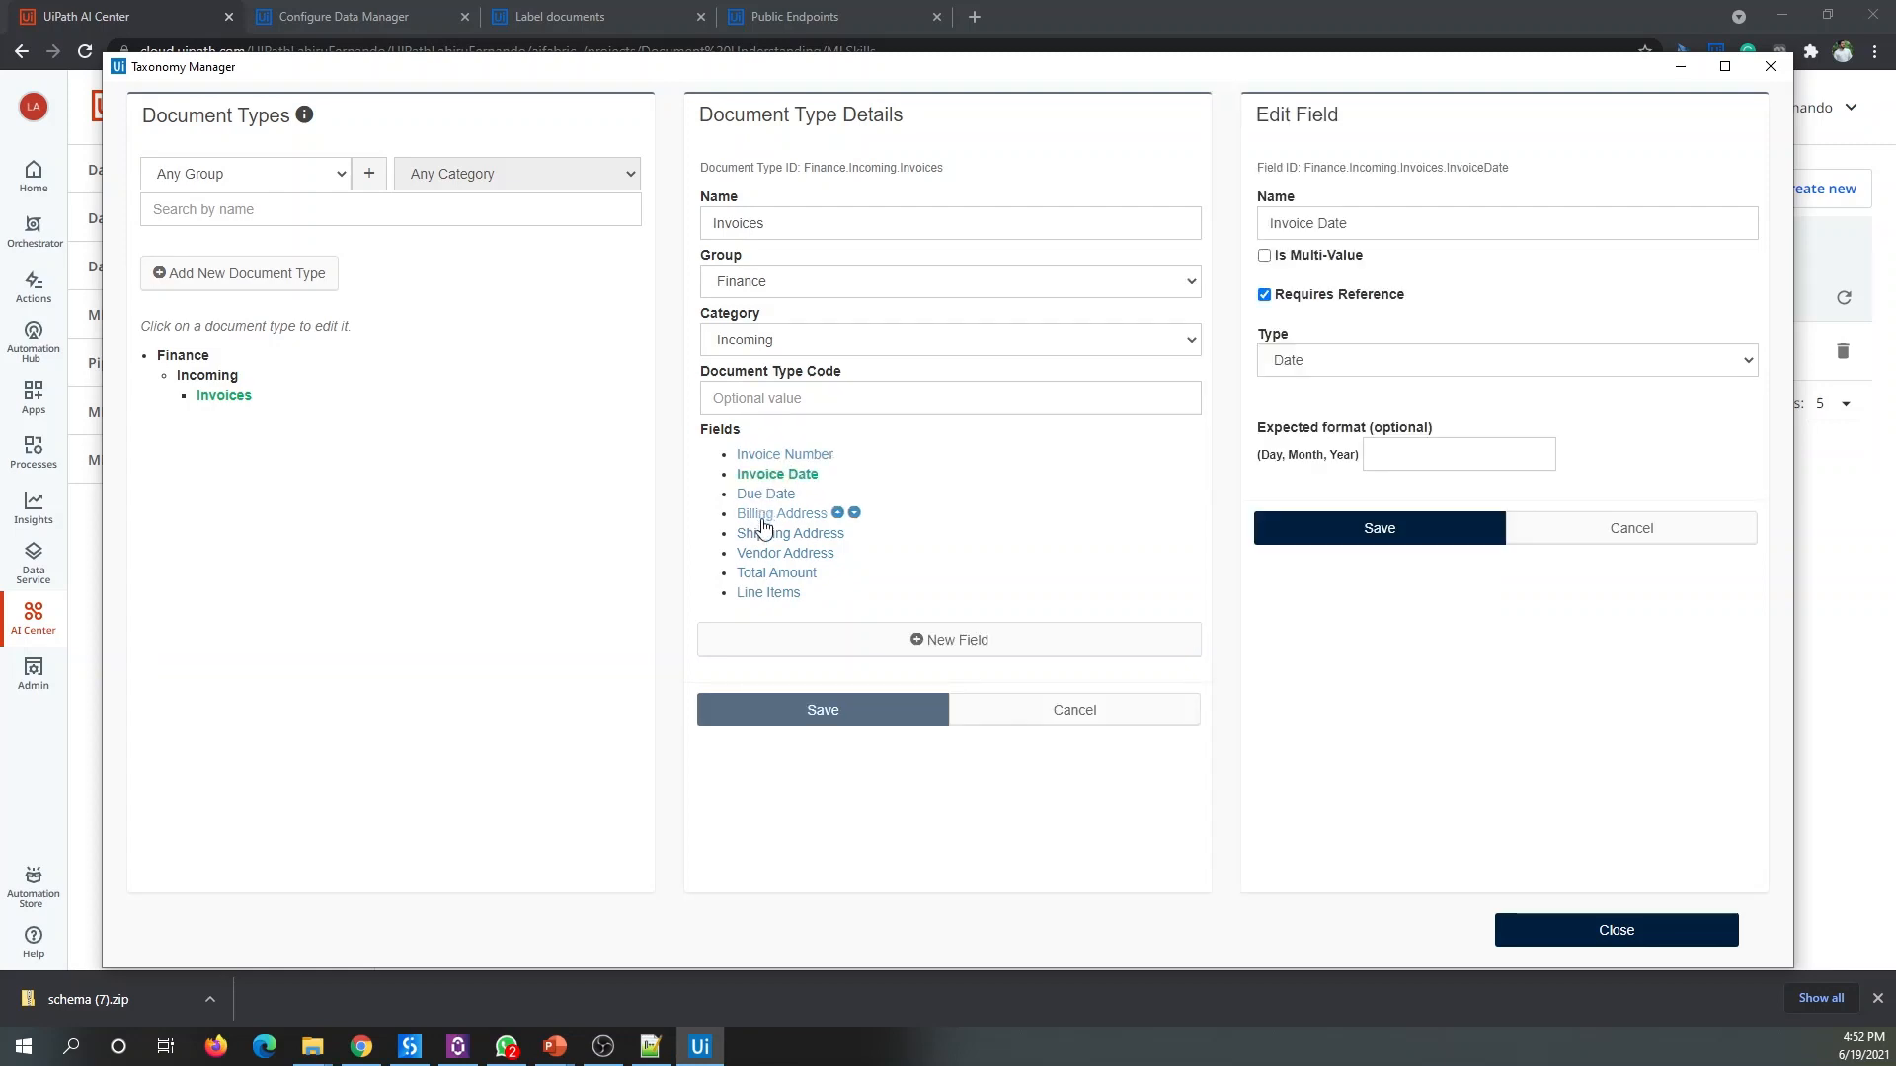
pyautogui.click(768, 595)
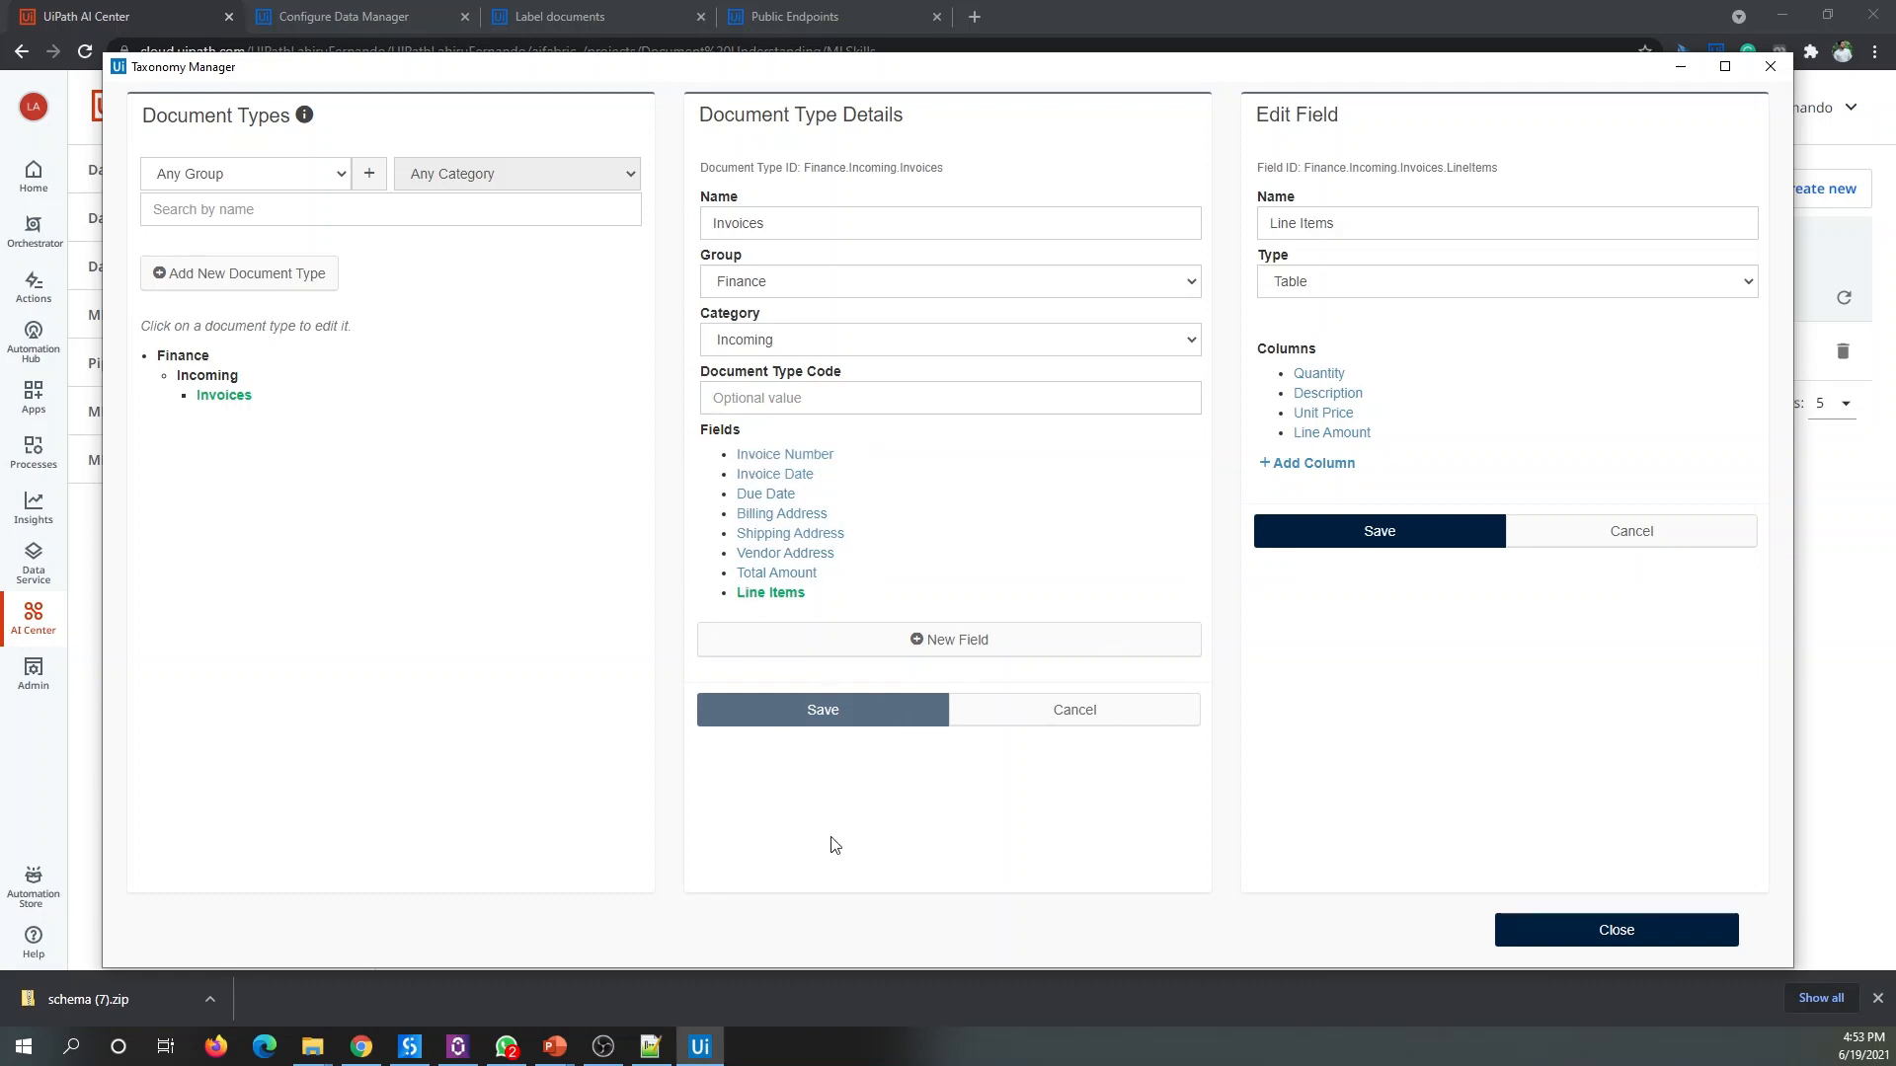
pyautogui.click(1663, 942)
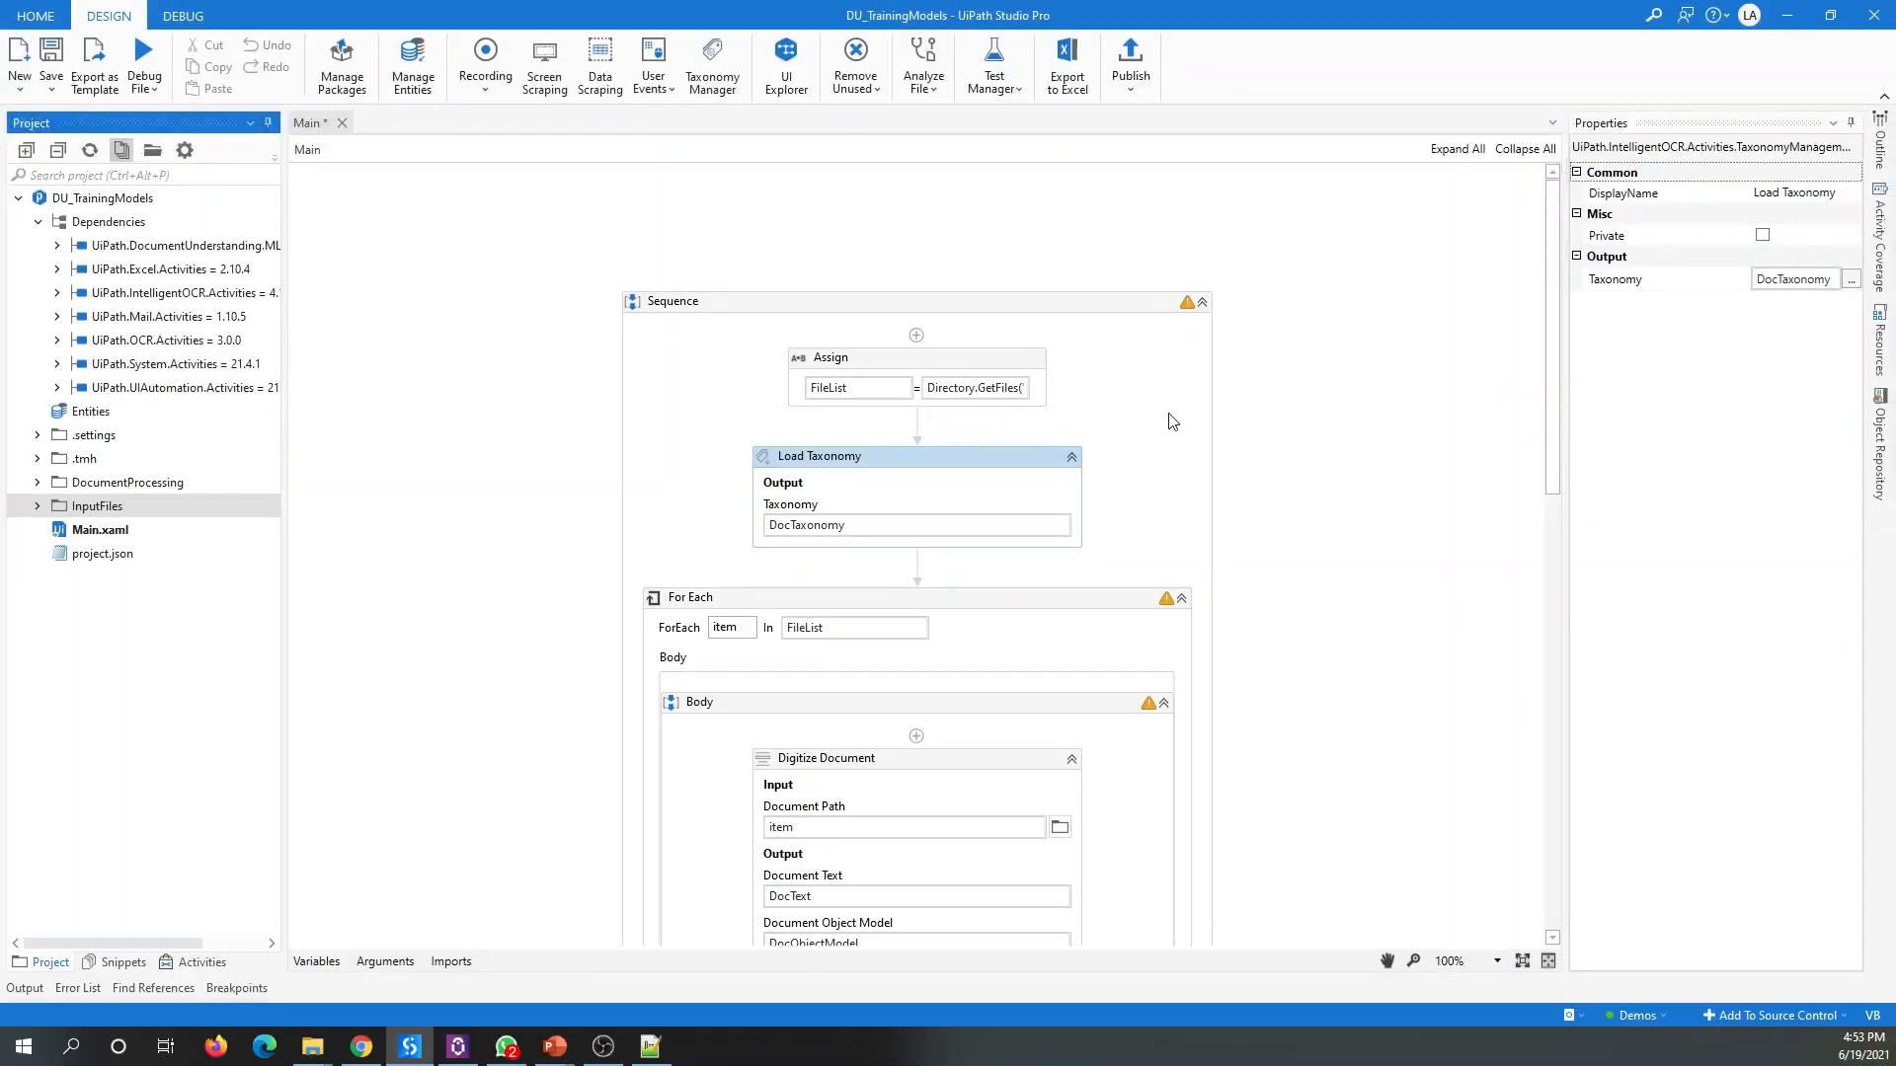
# Step: Examine the Digitize Document activity with its OCR engine and the Data Extraction Scope inputs inside the For Each body
pyautogui.scroll(-6, 1172, 422)
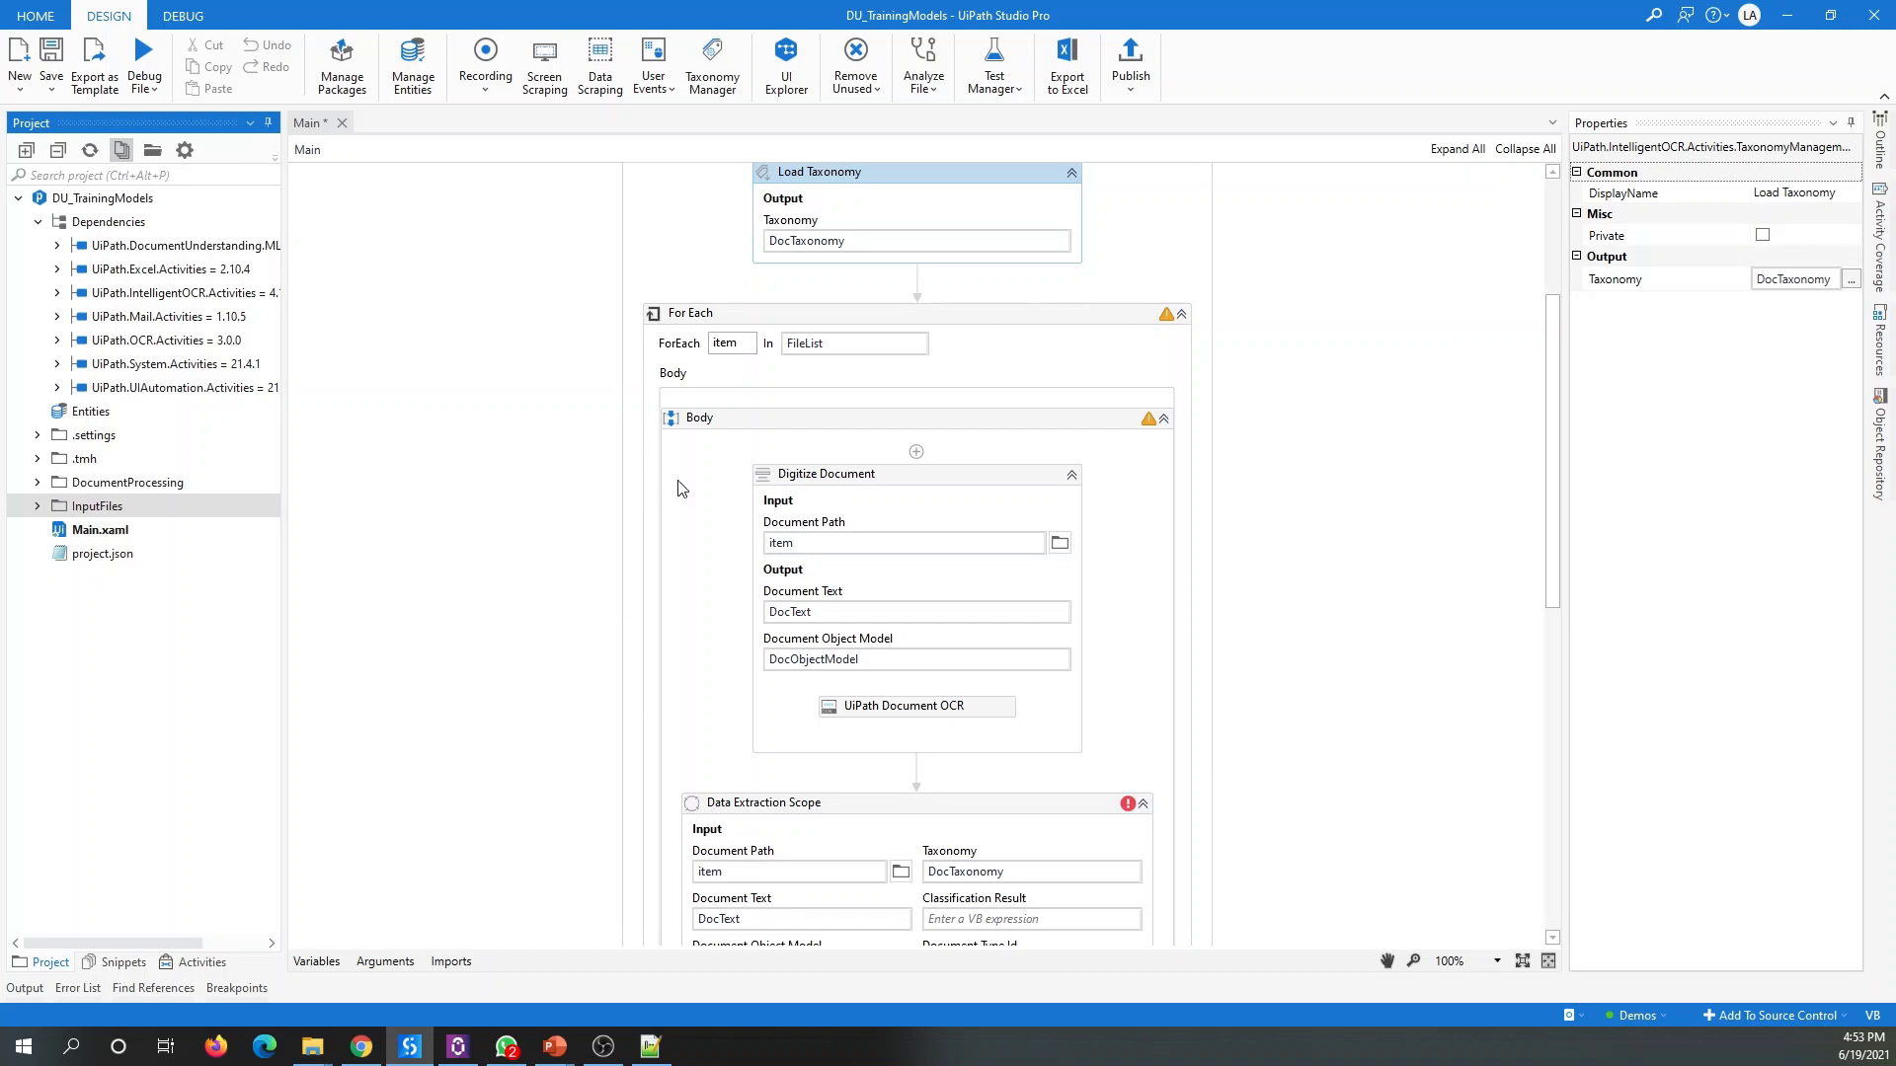
pyautogui.scroll(-2, 1052, 357)
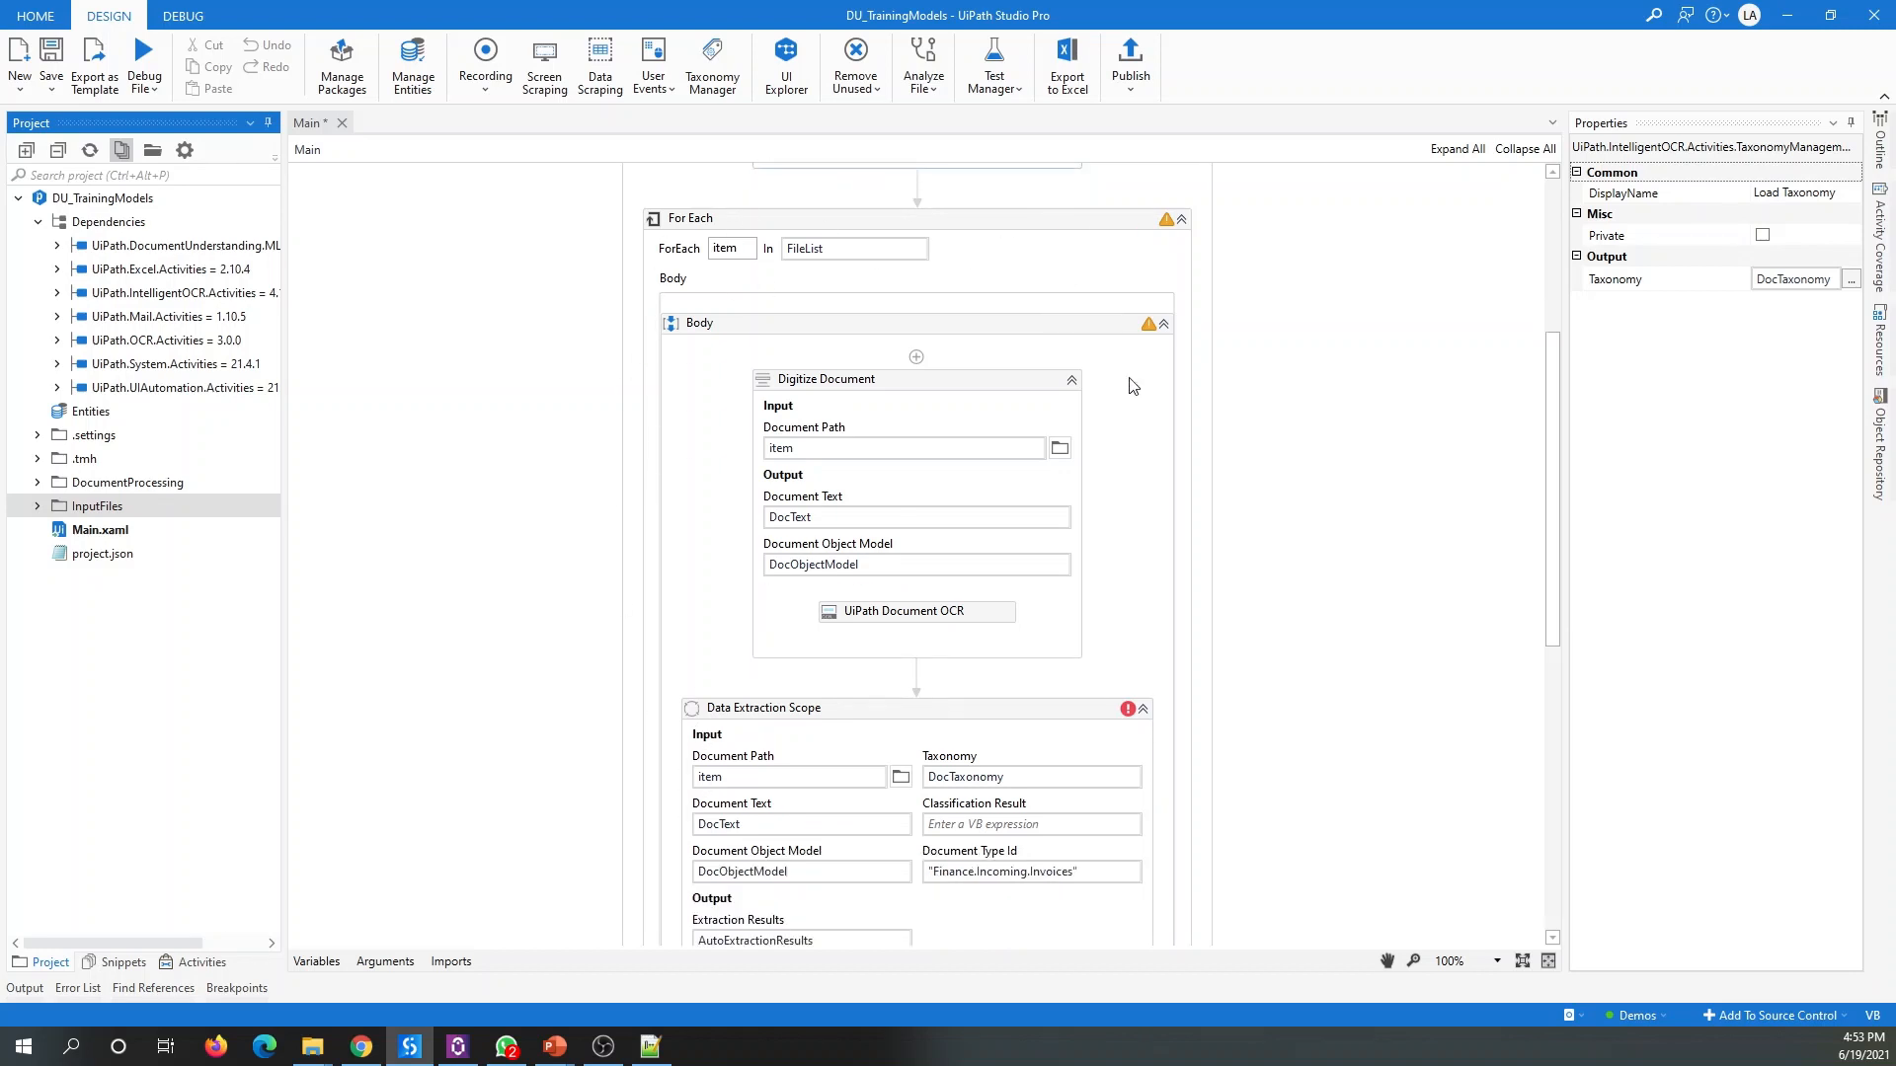
pyautogui.click(943, 414)
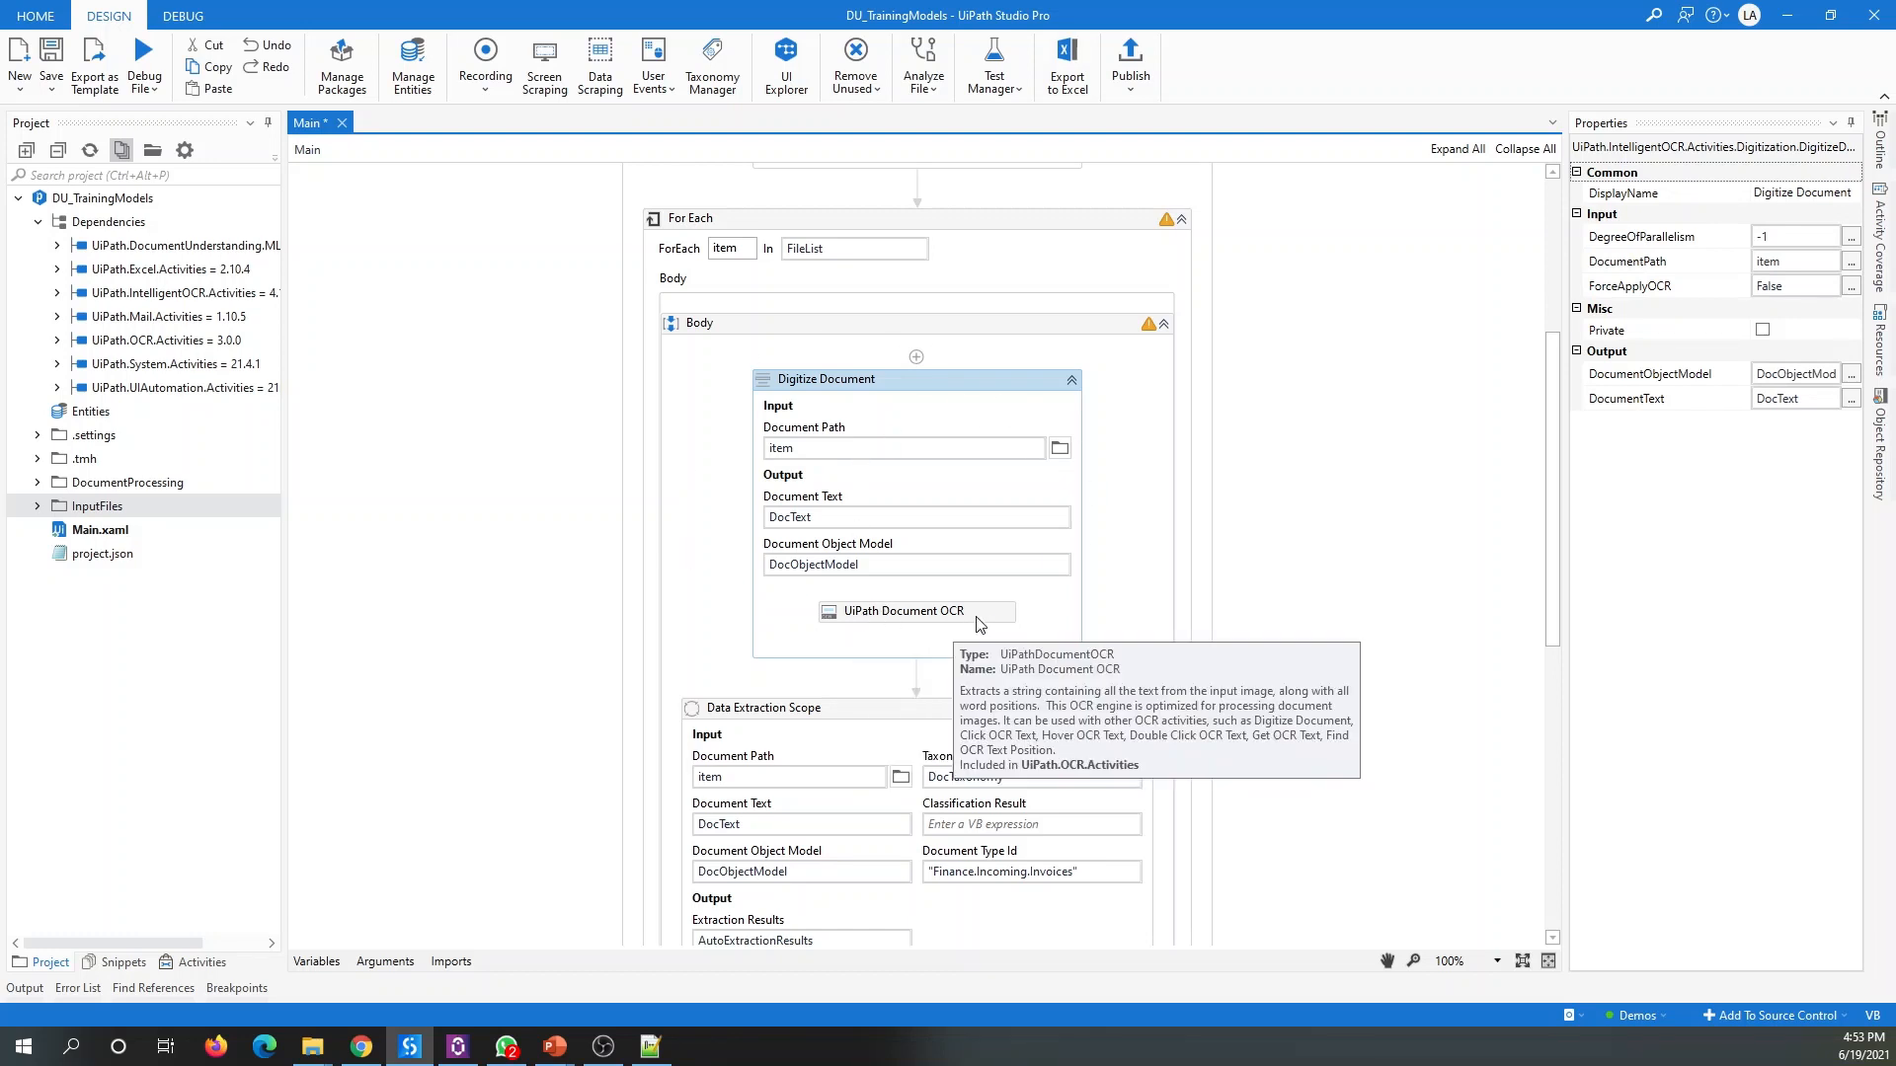
pyautogui.scroll(-6, 980, 624)
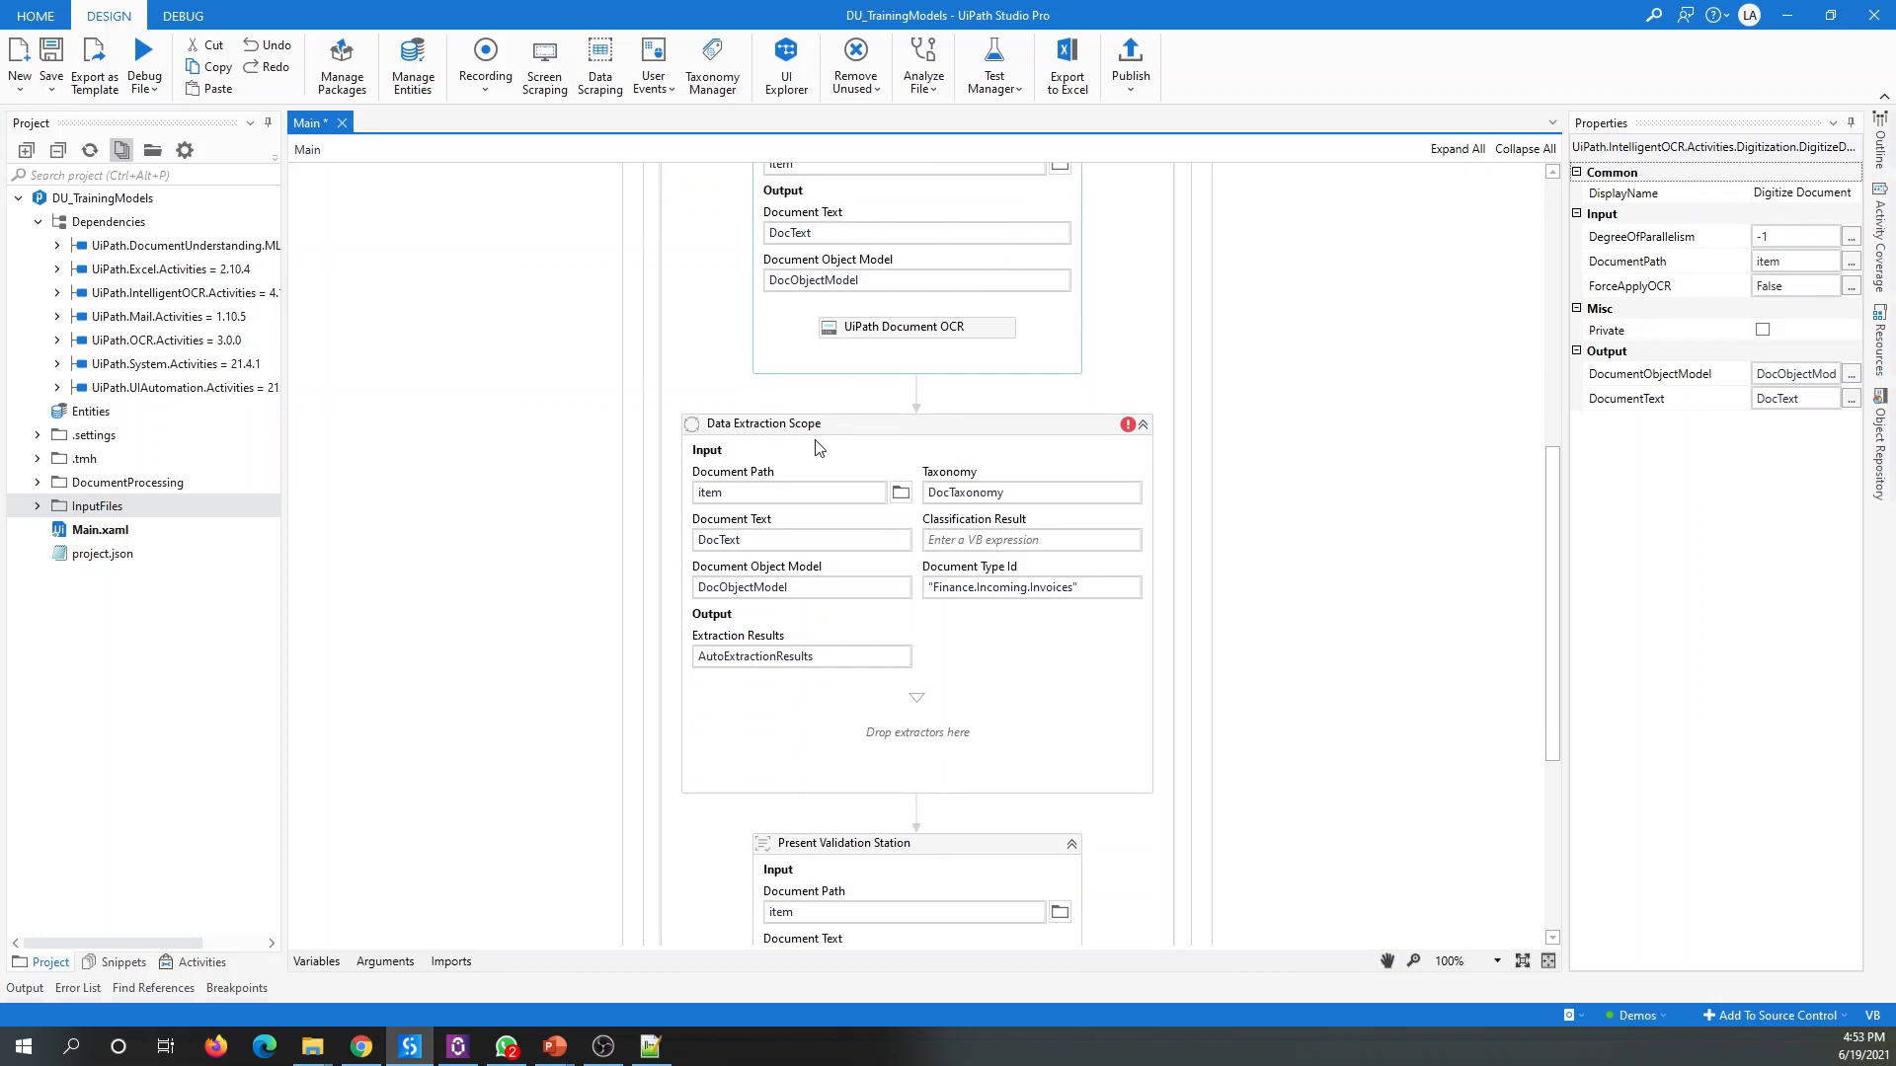
pyautogui.click(868, 474)
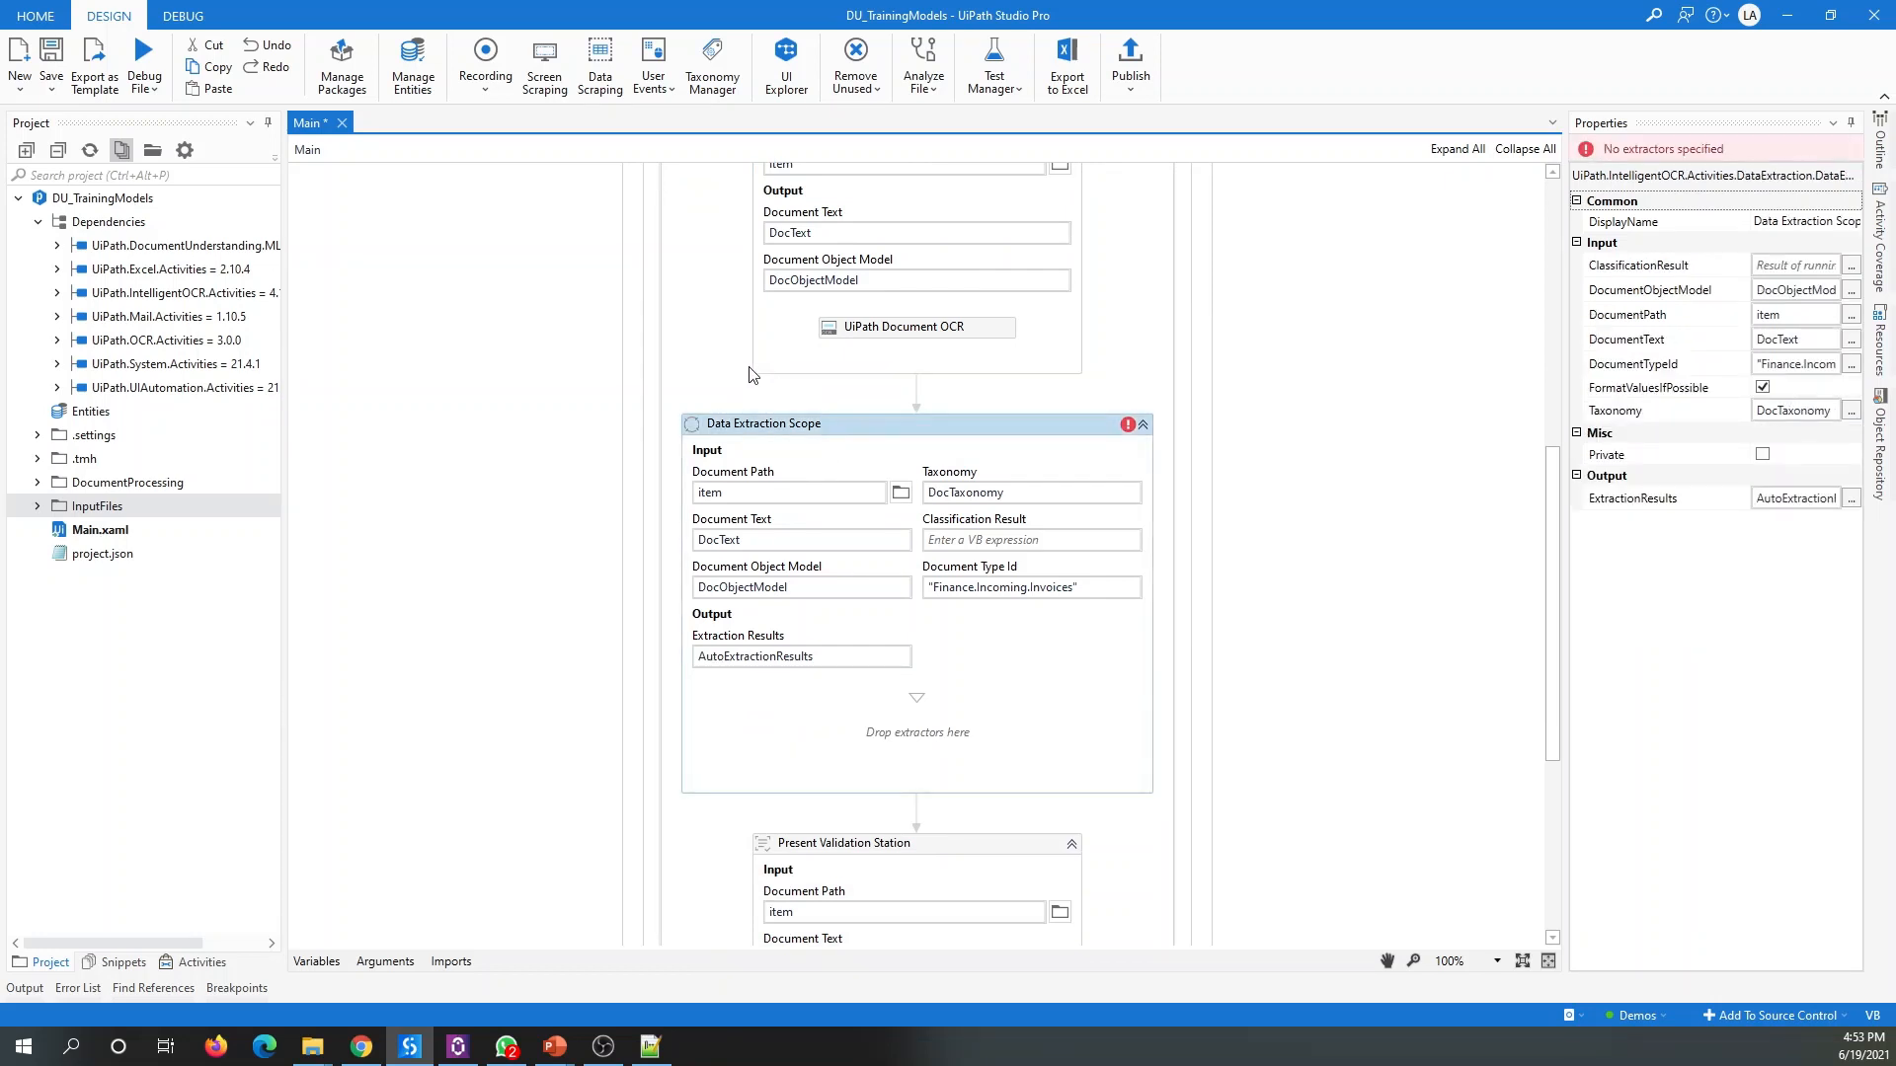
pyautogui.moveTo(1128, 428)
pyautogui.scroll(3, 1016, 687)
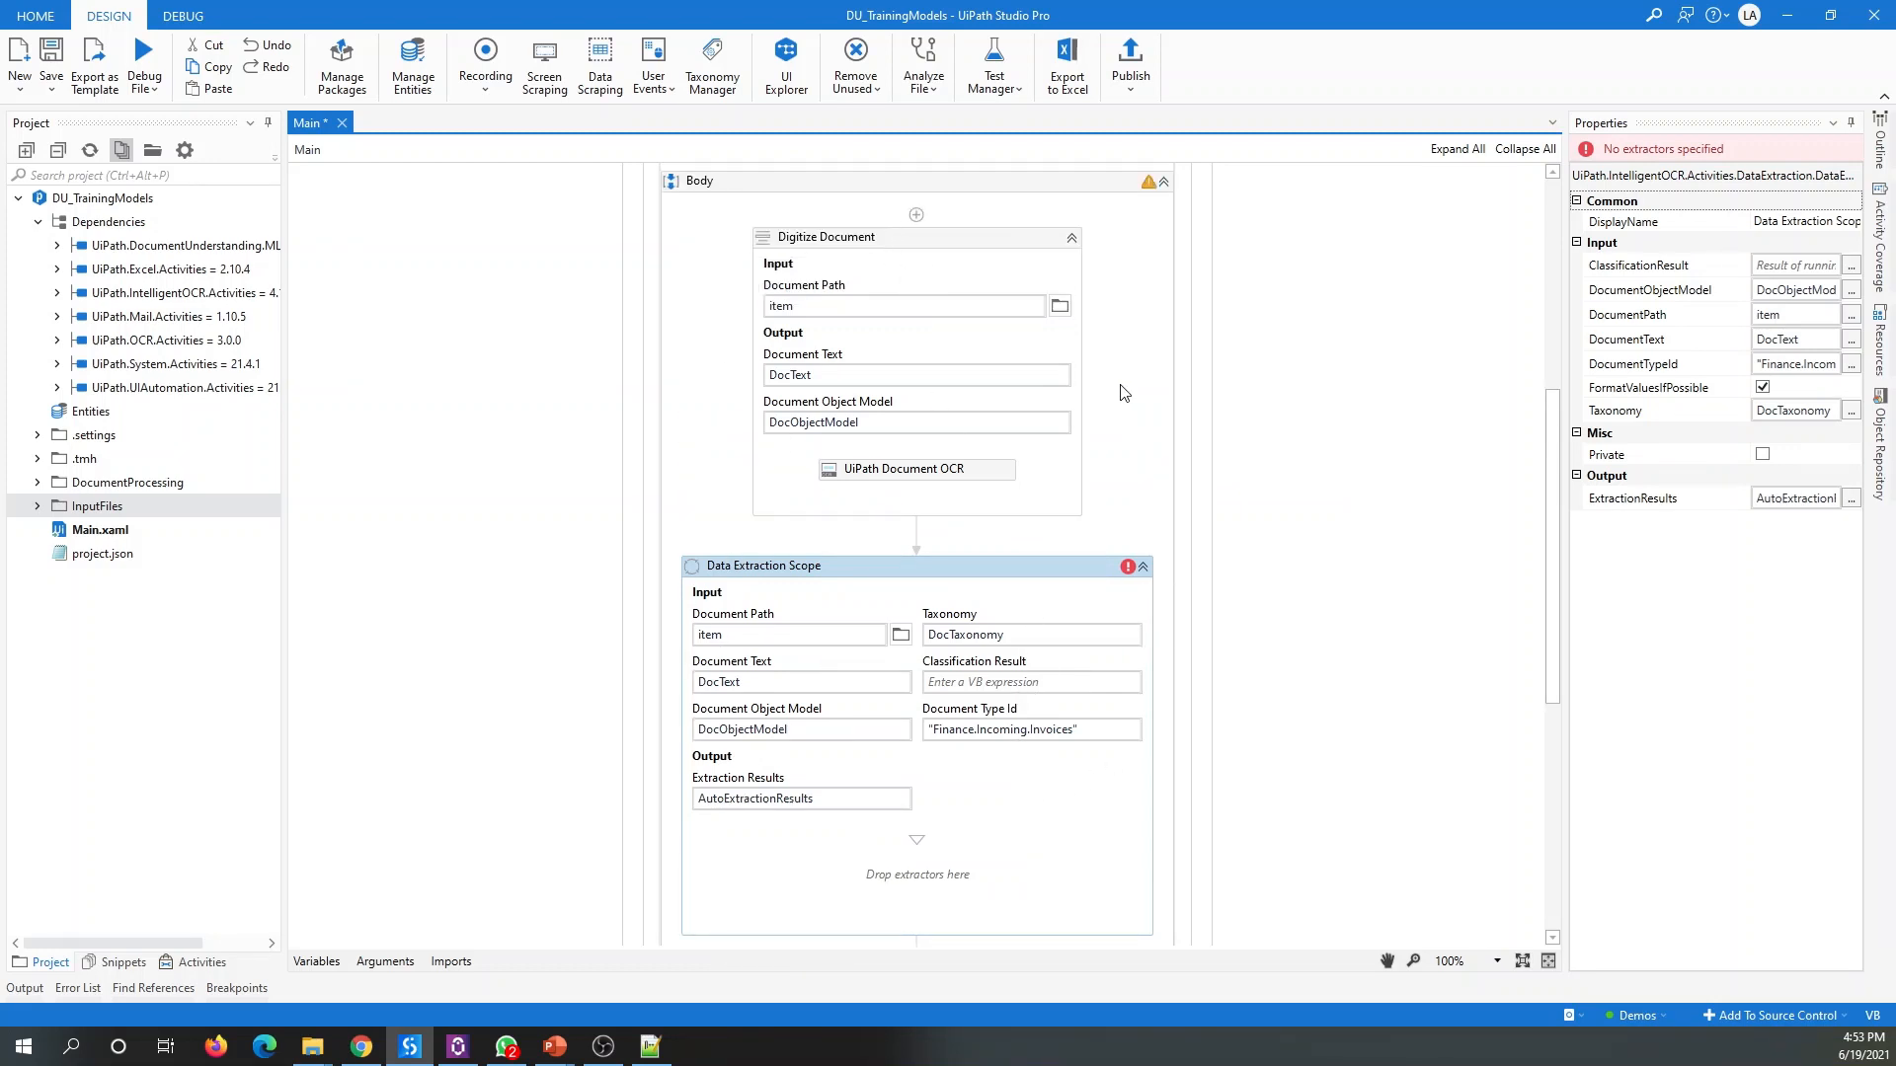
pyautogui.scroll(-2, 1121, 393)
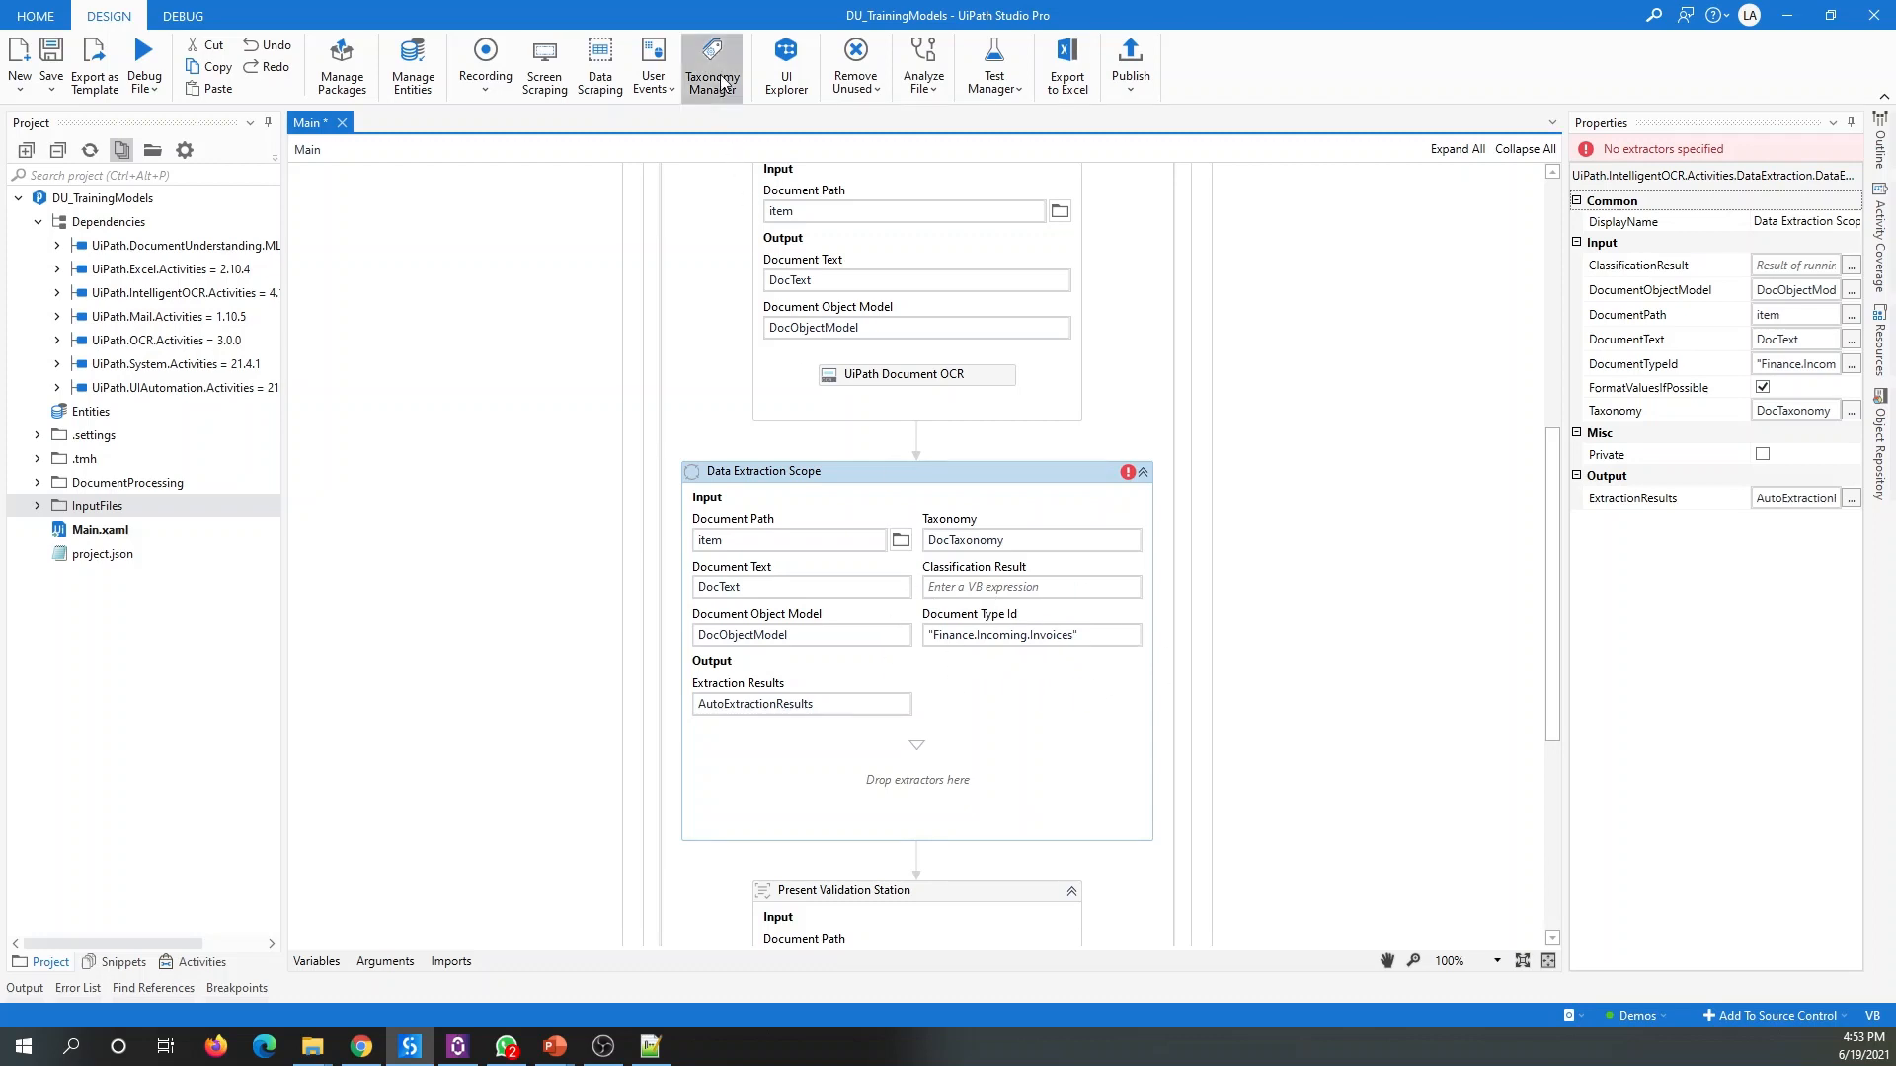
# Step: Look up the Invoices document type ID in the Taxonomy Manager and compare it with the Data Extraction Scope's inputs
pyautogui.hotkey('alt', 'Tab')
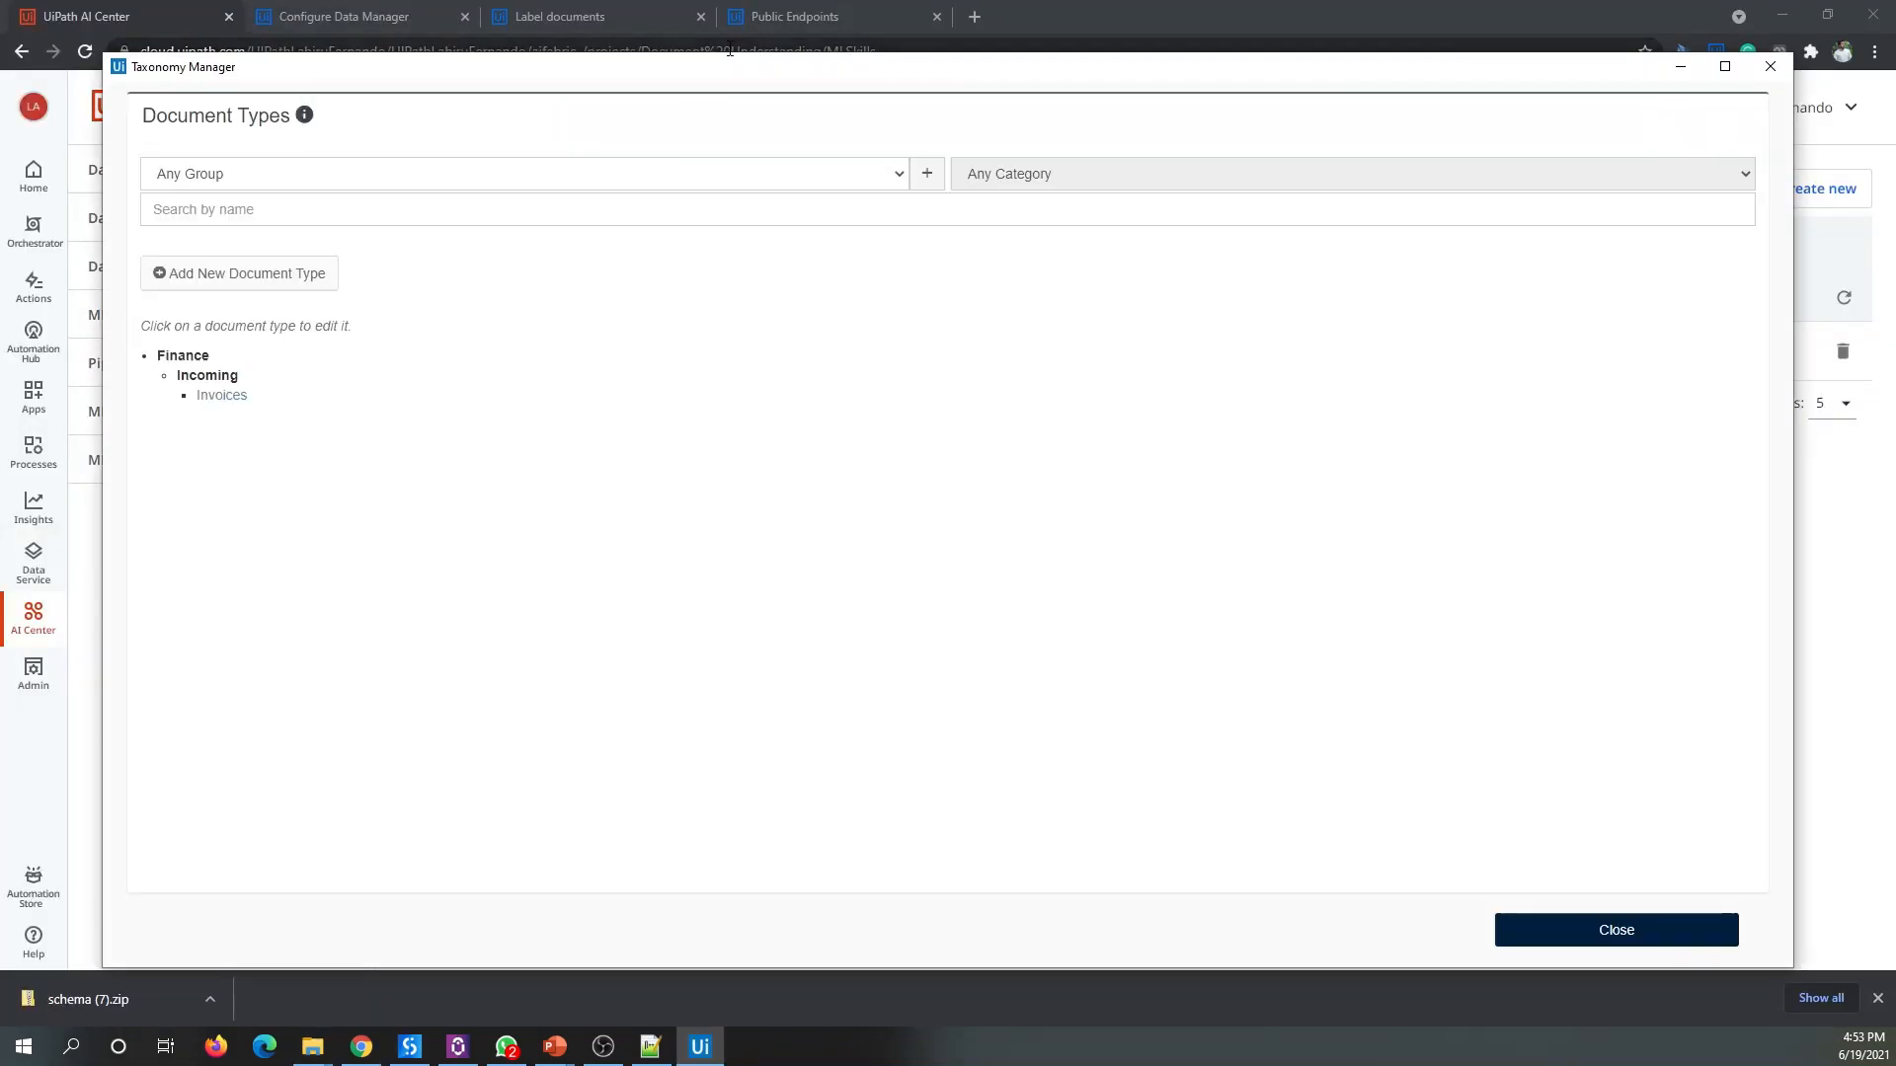
pyautogui.click(216, 397)
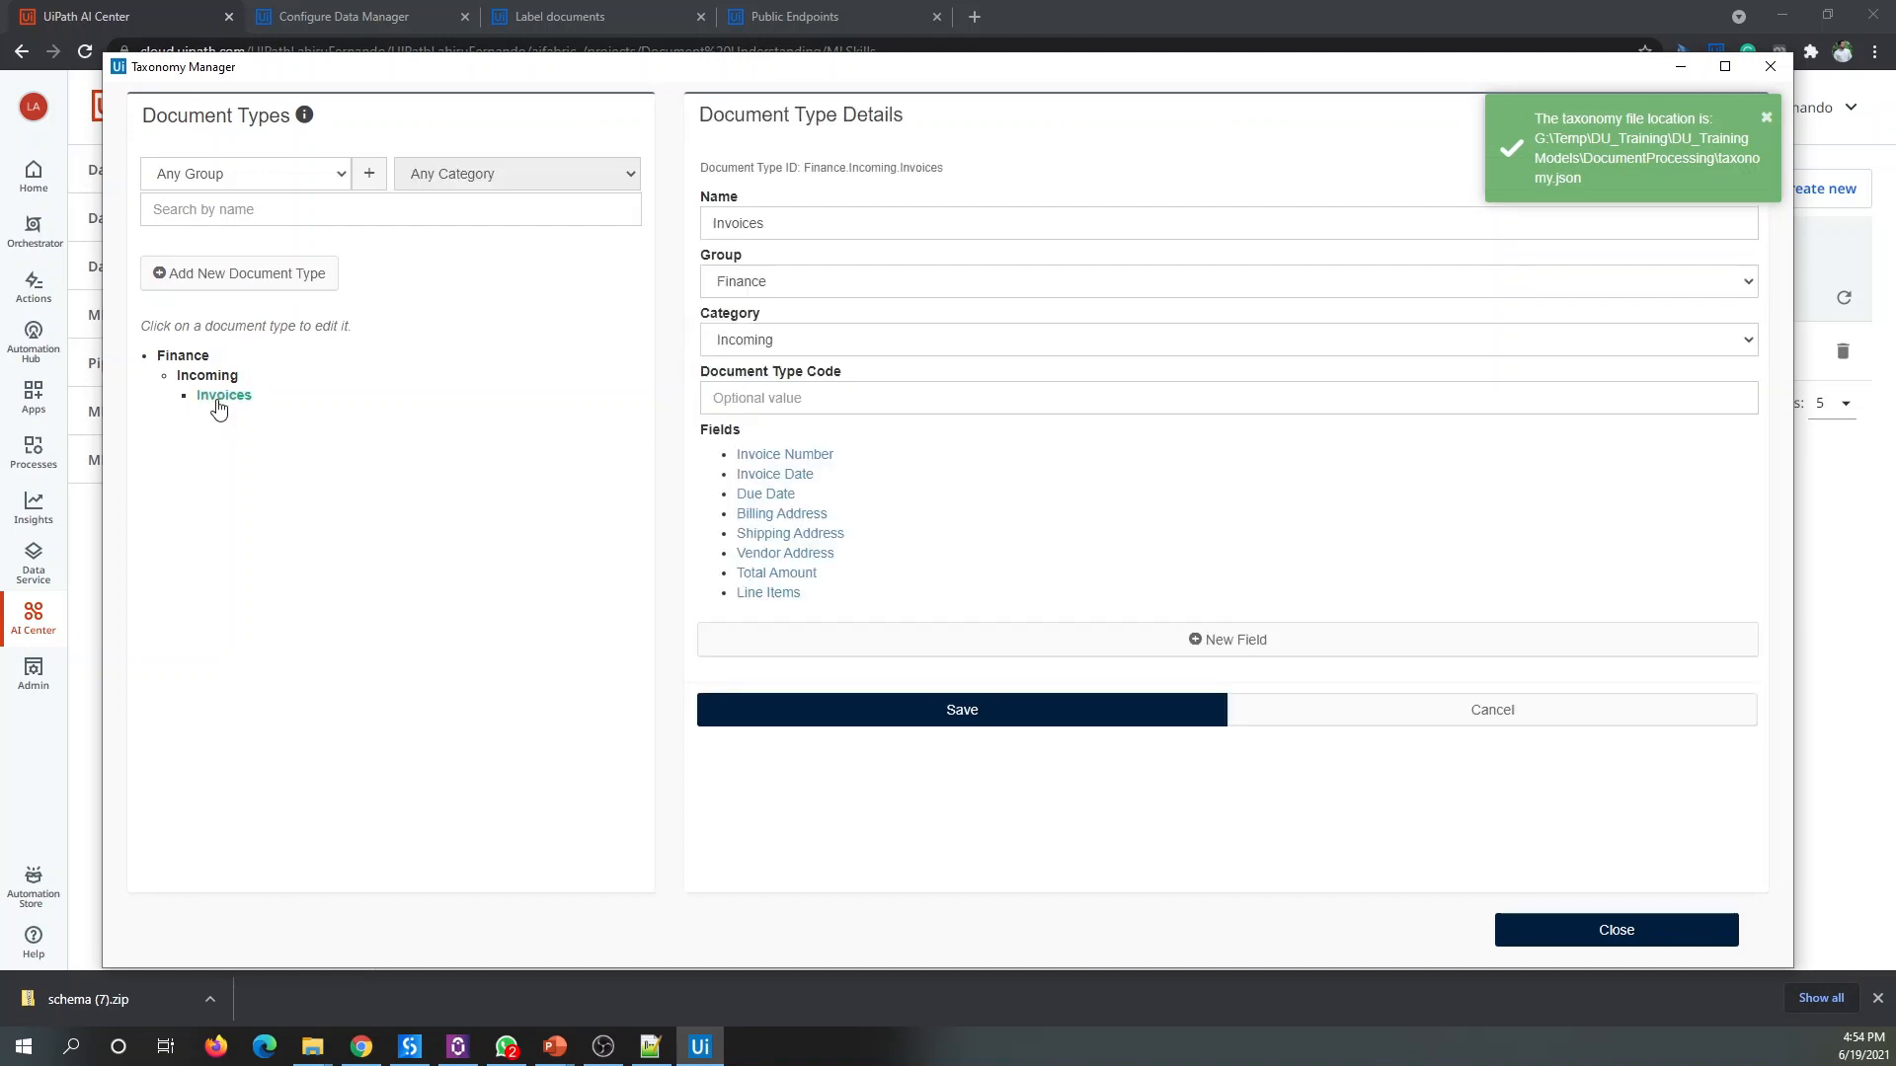
pyautogui.moveTo(808, 167); pyautogui.dragTo(956, 163)
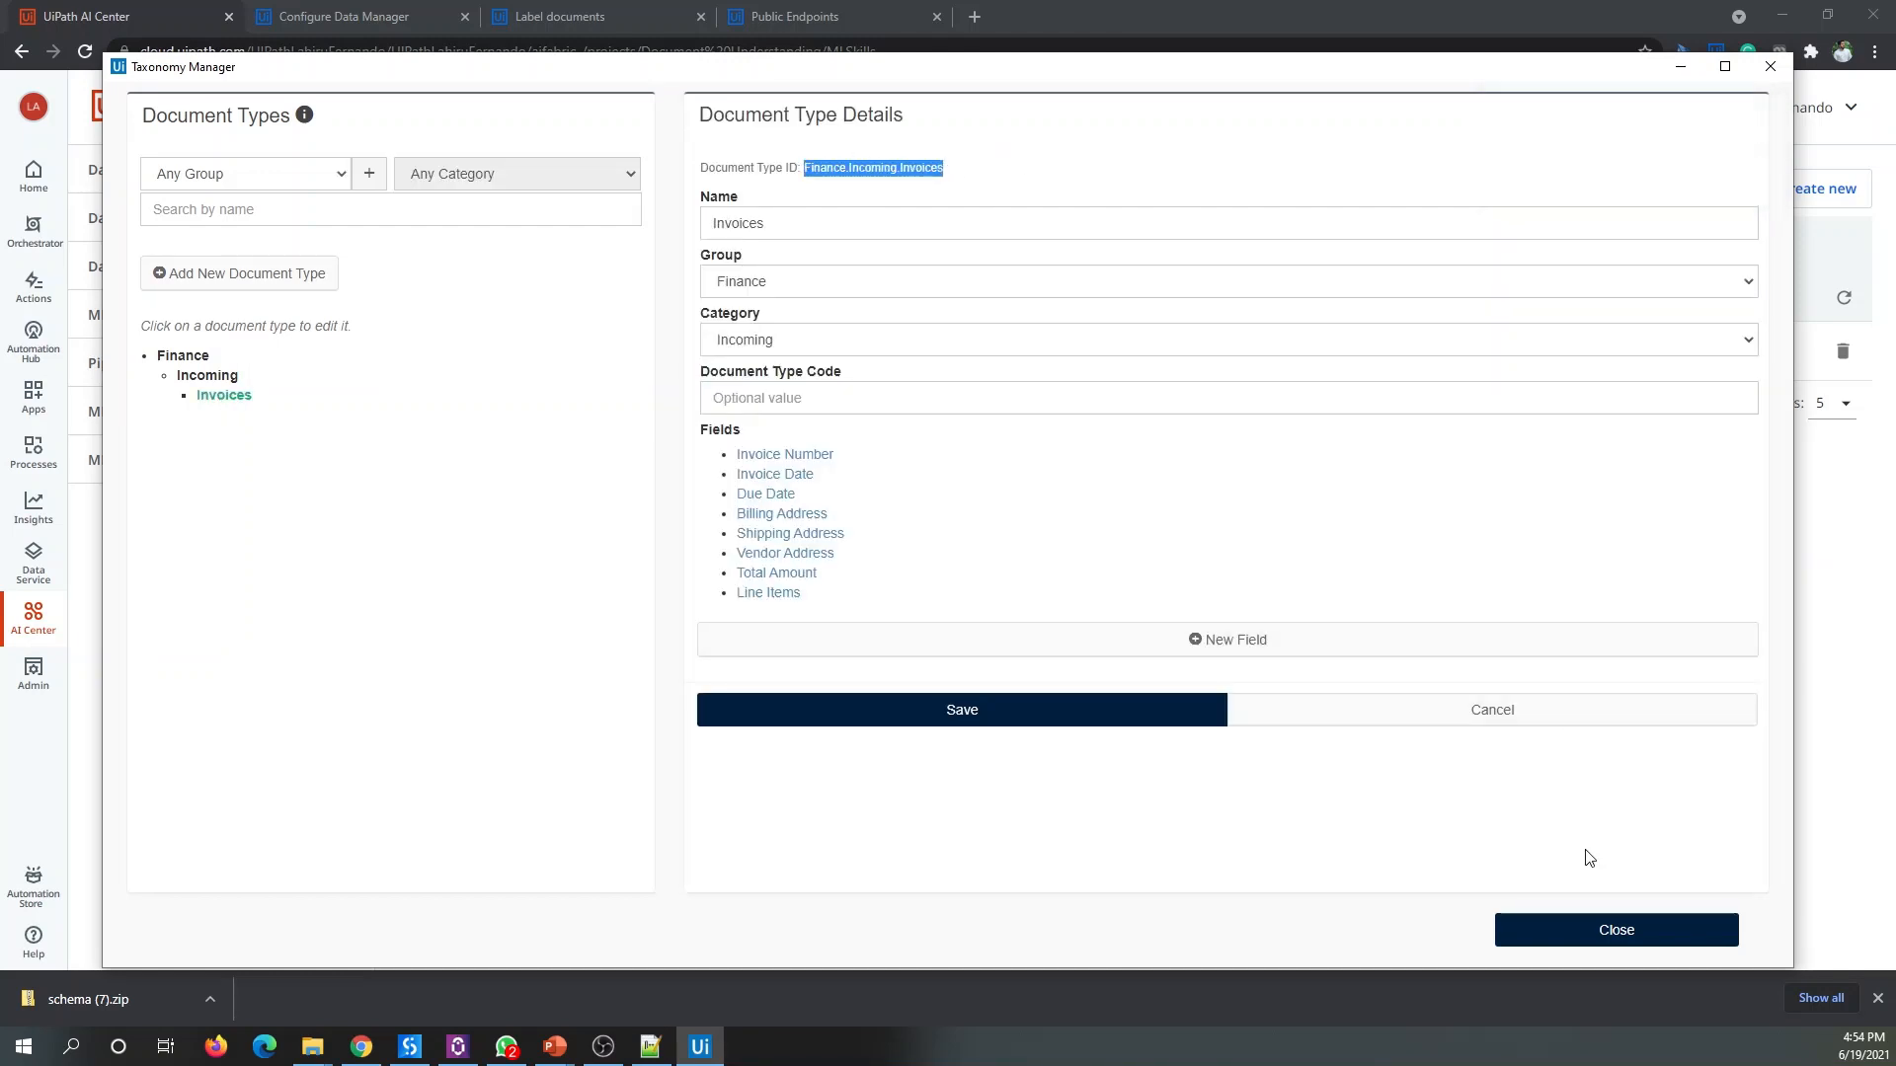
pyautogui.click(1606, 936)
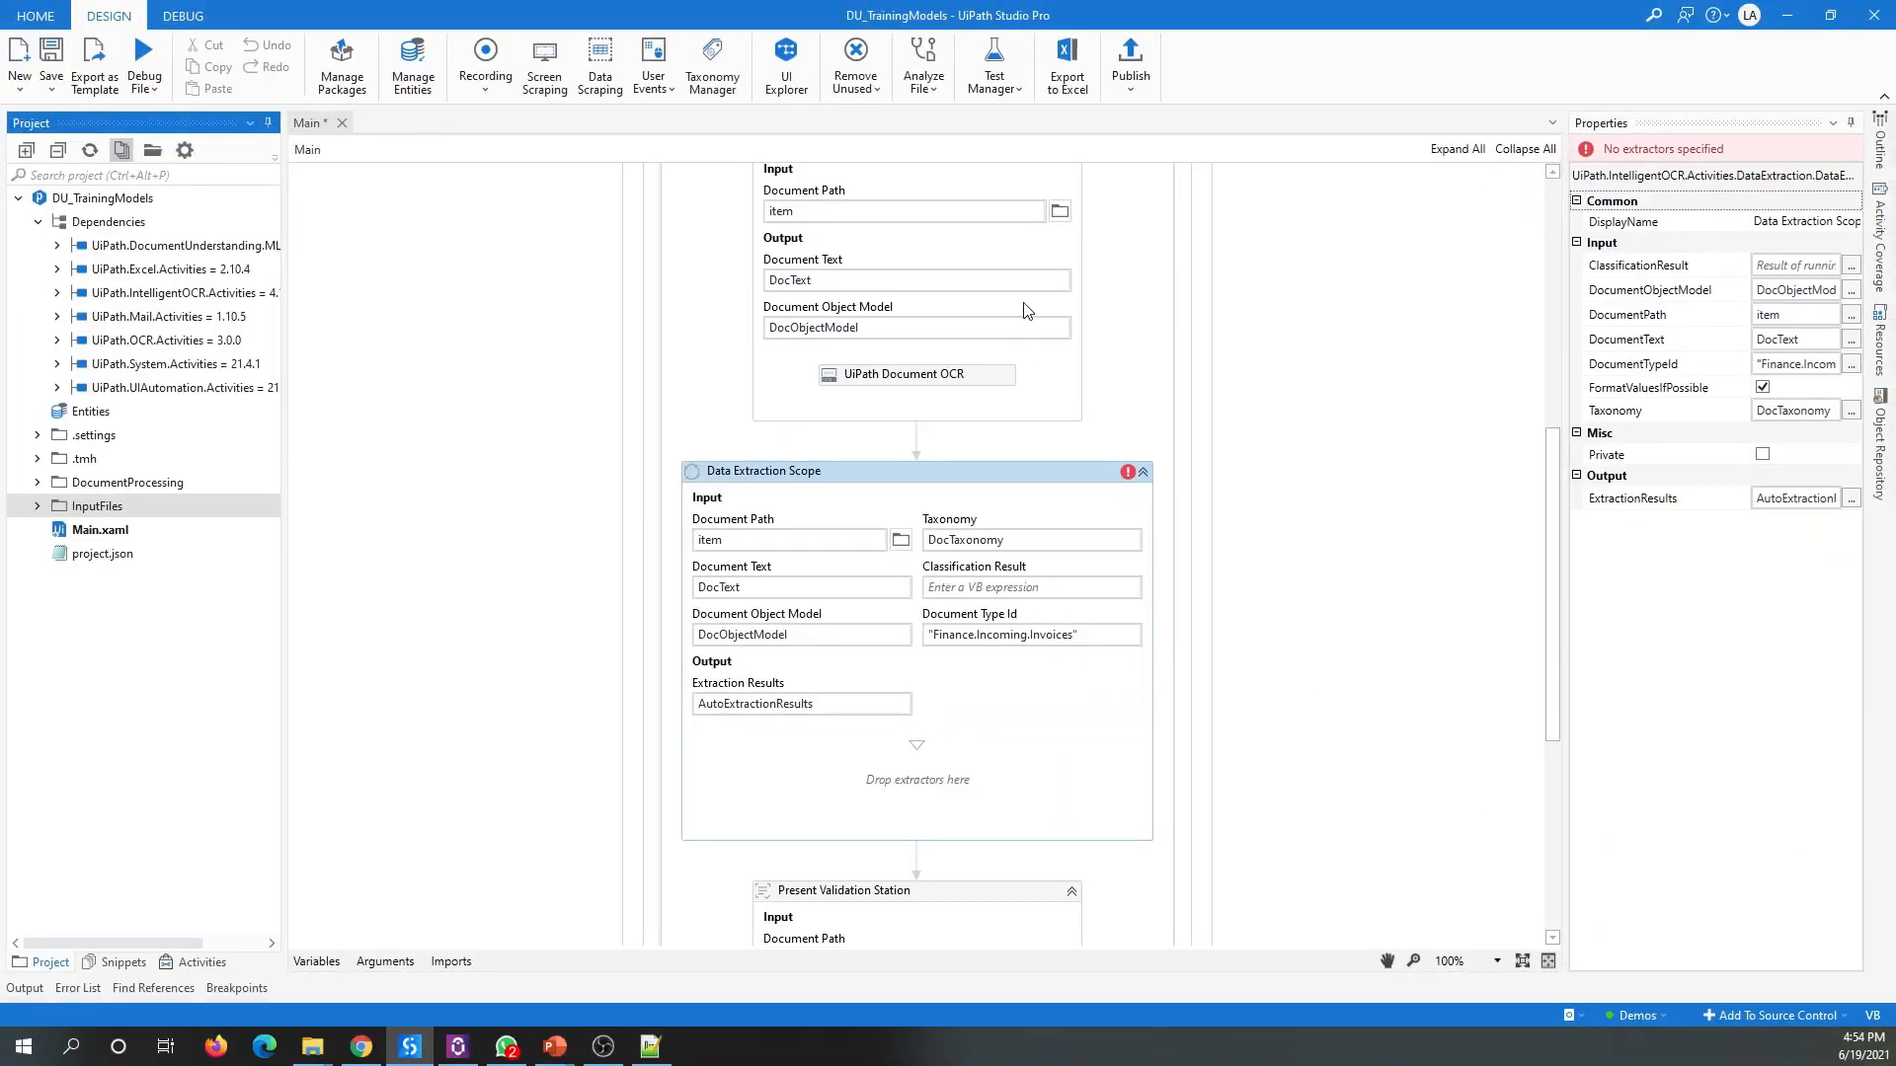
pyautogui.scroll(4, 1027, 311)
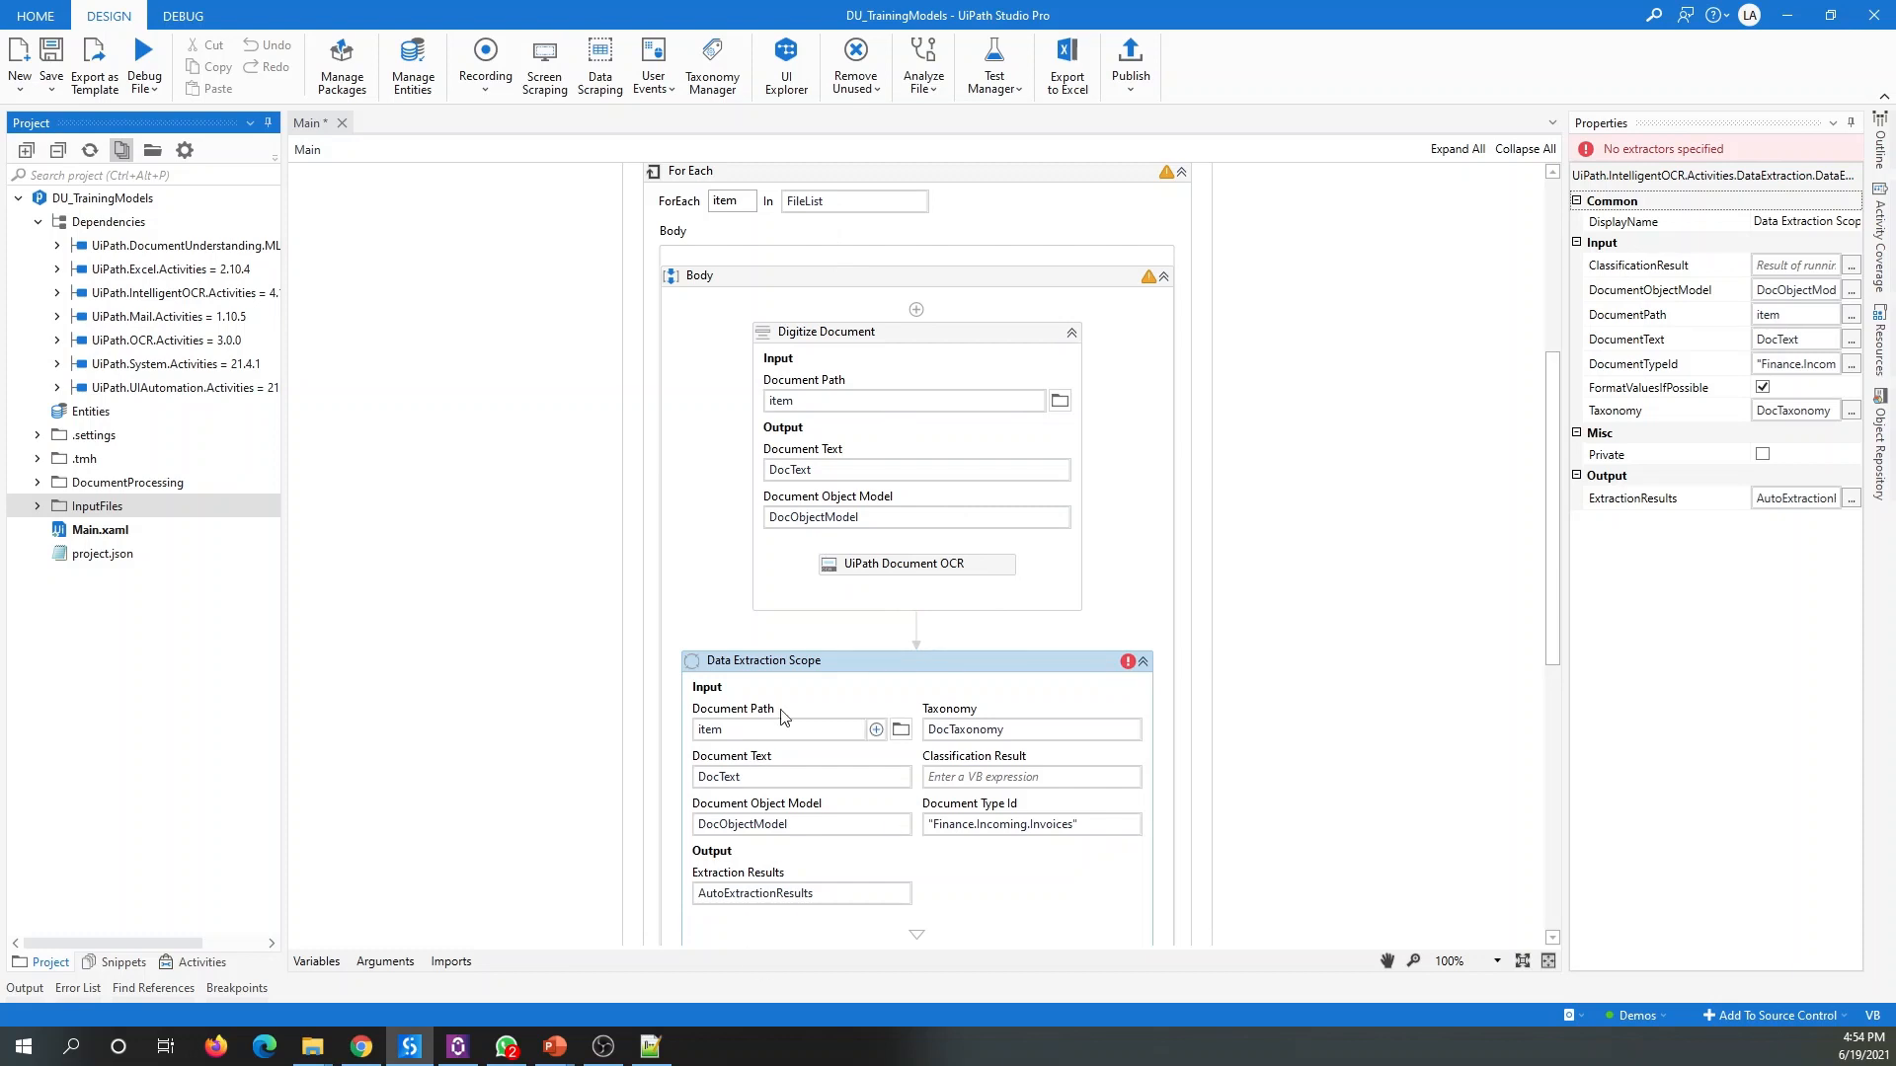
pyautogui.scroll(-3, 875, 731)
pyautogui.scroll(-2, 1136, 507)
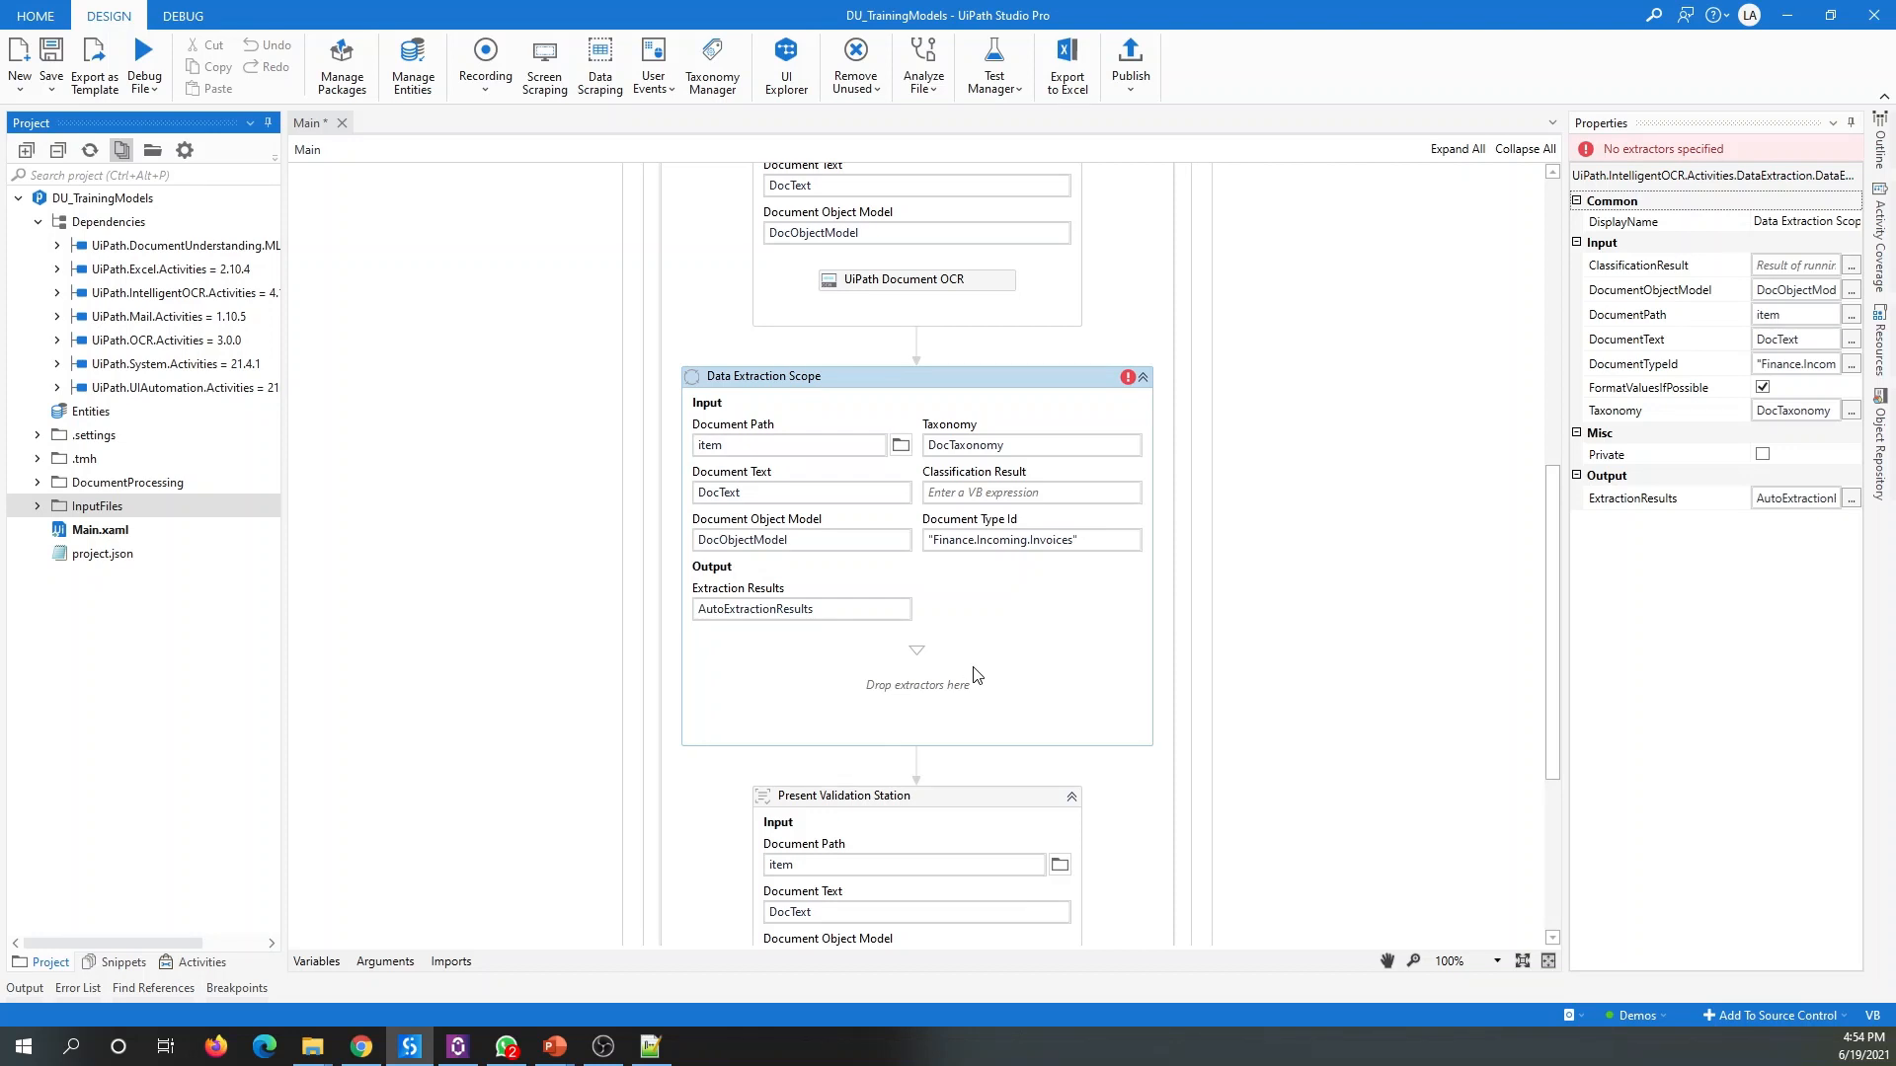
# Step: Search the activities for "extractor" and add a Machine Learning Extractor inside the Data Extraction Scope
pyautogui.click(211, 962)
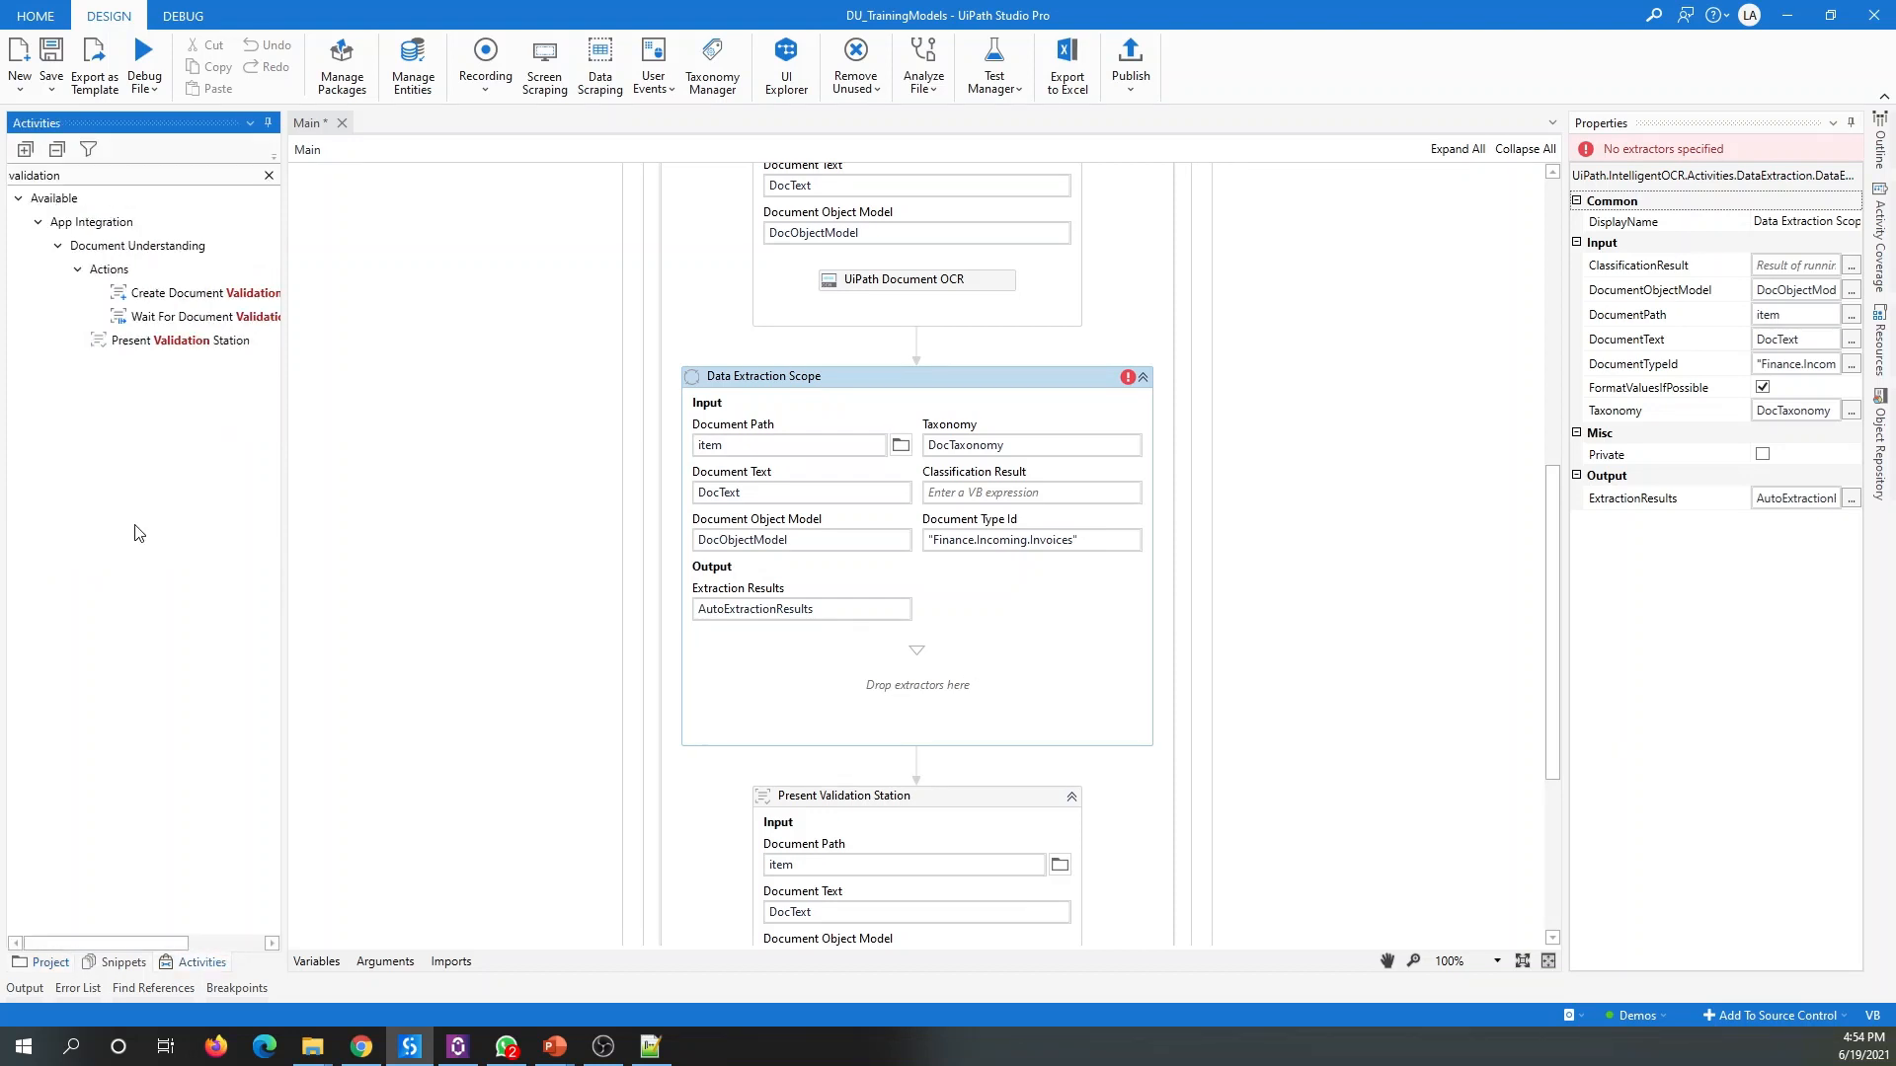
pyautogui.click(147, 176)
pyautogui.write('extractor')
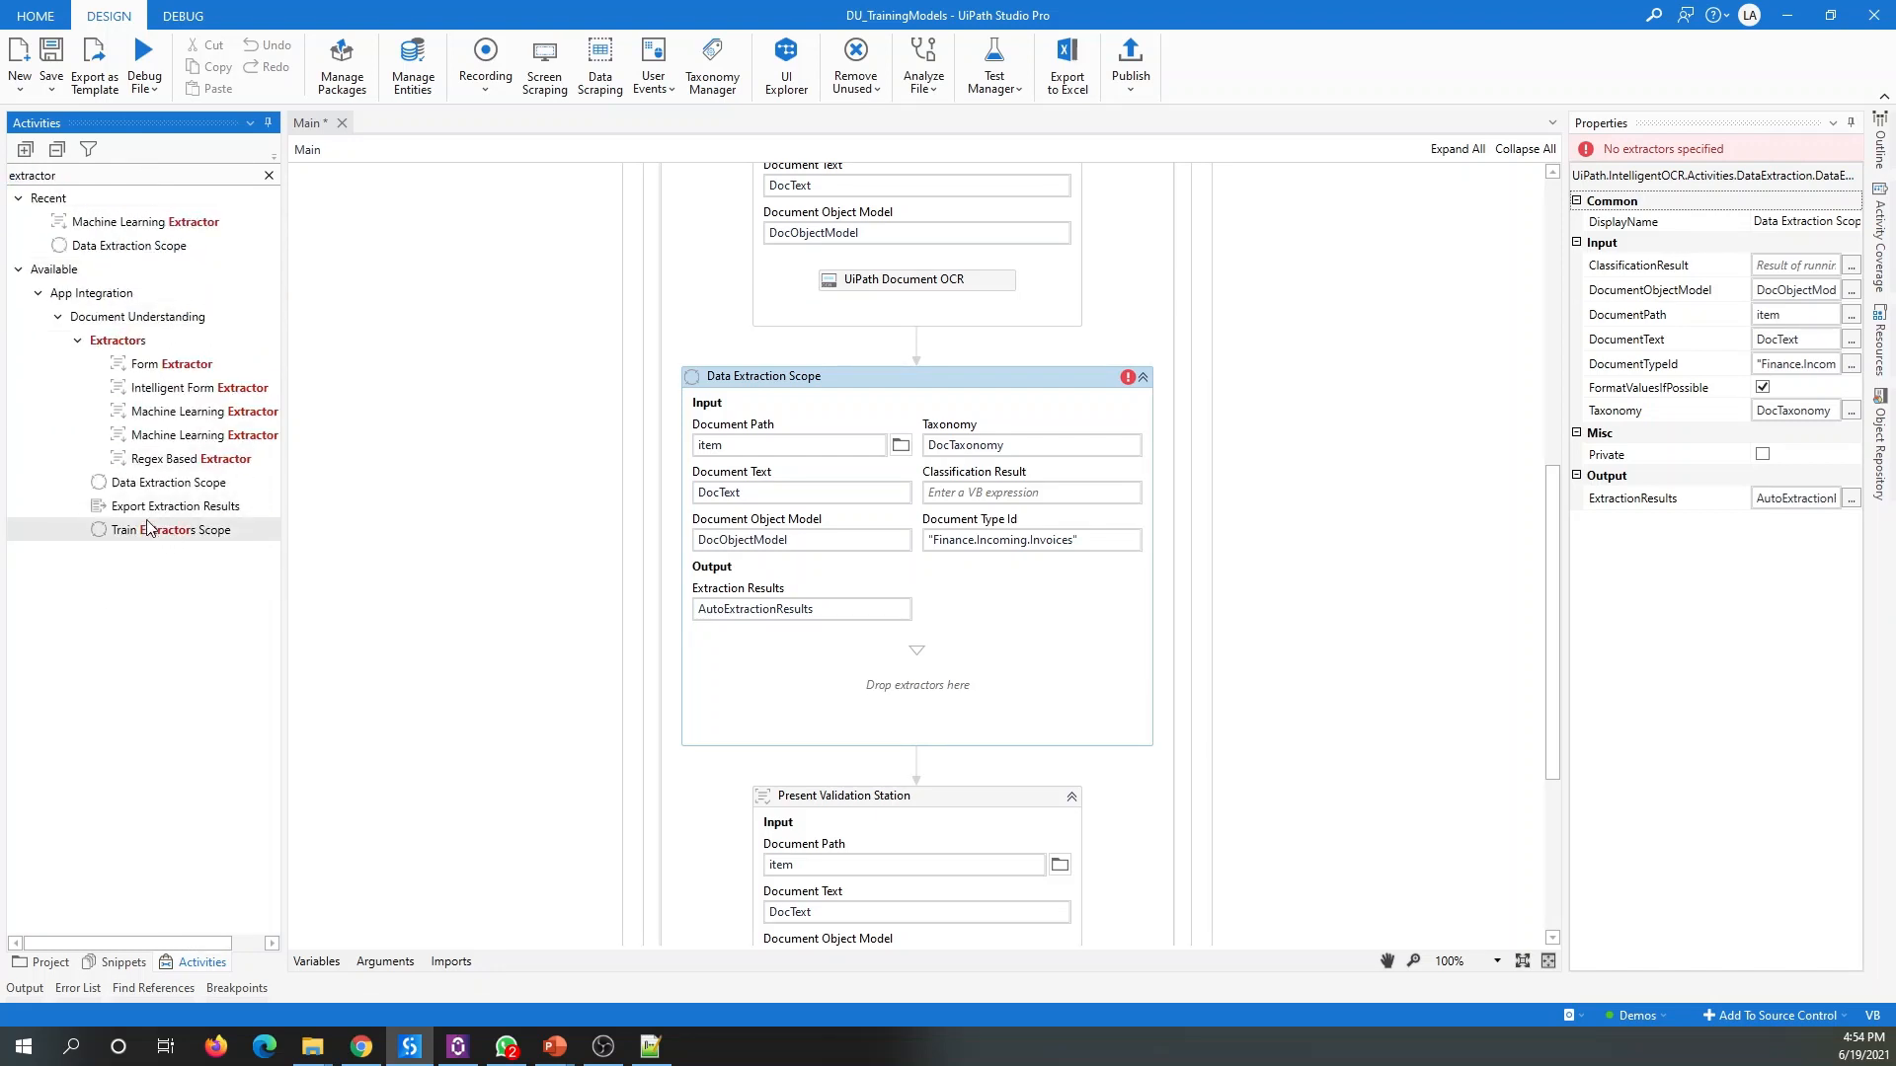
pyautogui.click(182, 413)
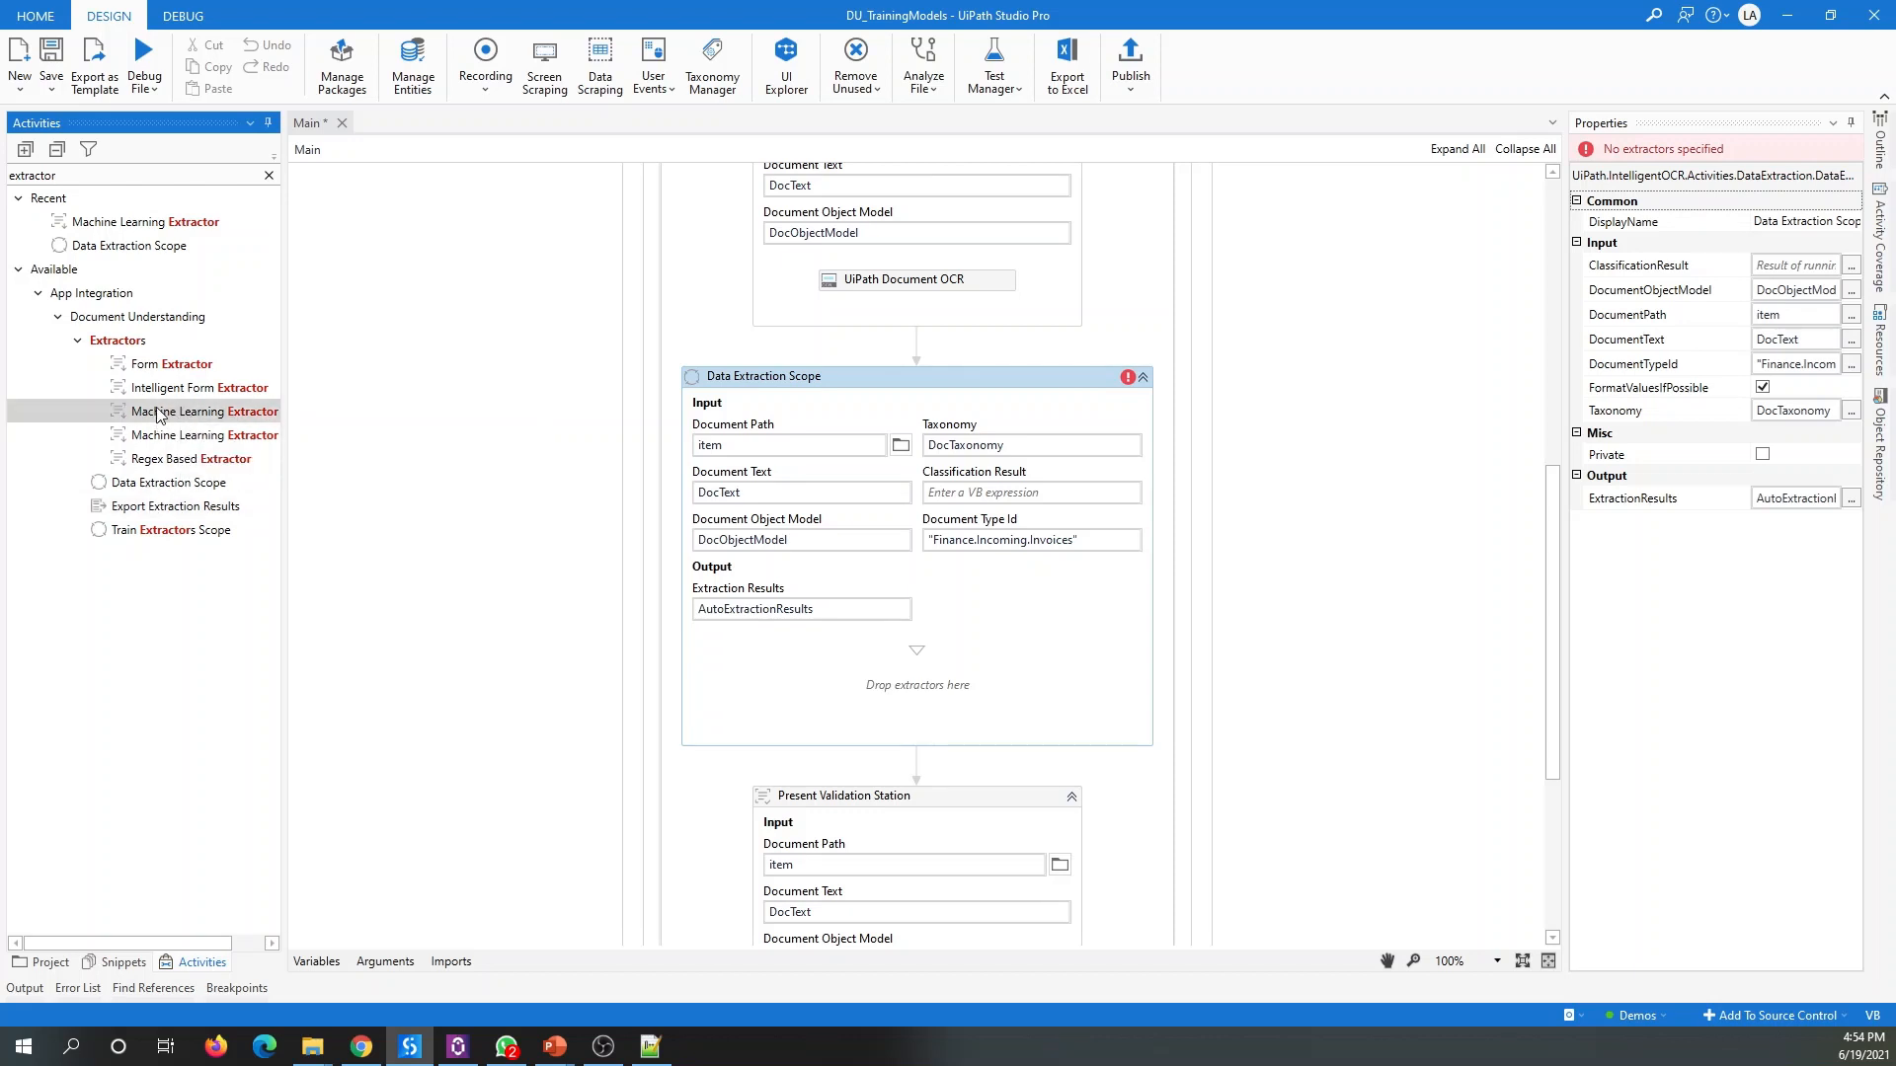
pyautogui.moveTo(158, 413)
pyautogui.mouseDown()
pyautogui.moveTo(673, 535)
pyautogui.moveTo(920, 648)
pyautogui.mouseUp()
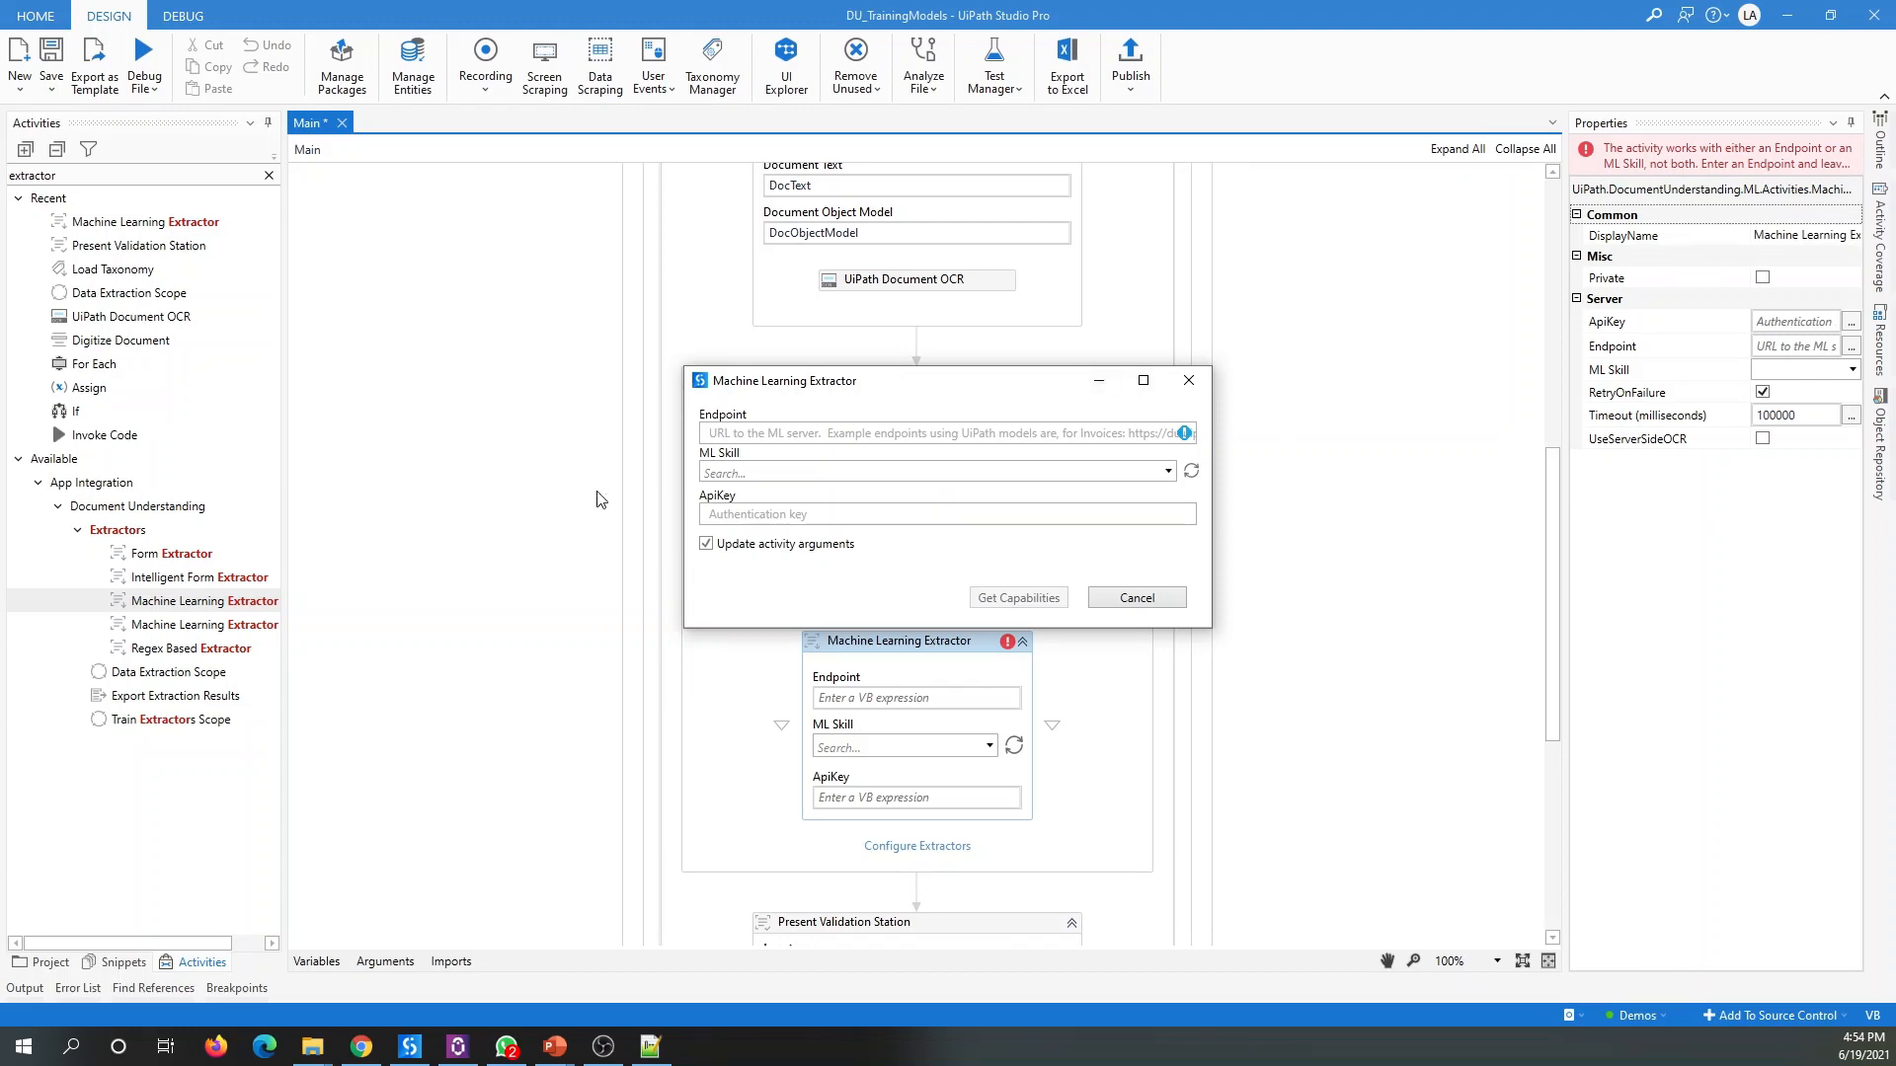
# Step: Refresh the extractor's ML skills, choose Skill_Invoice, paste the API key and get the skill's capabilities
pyautogui.click(1192, 474)
pyautogui.click(1169, 470)
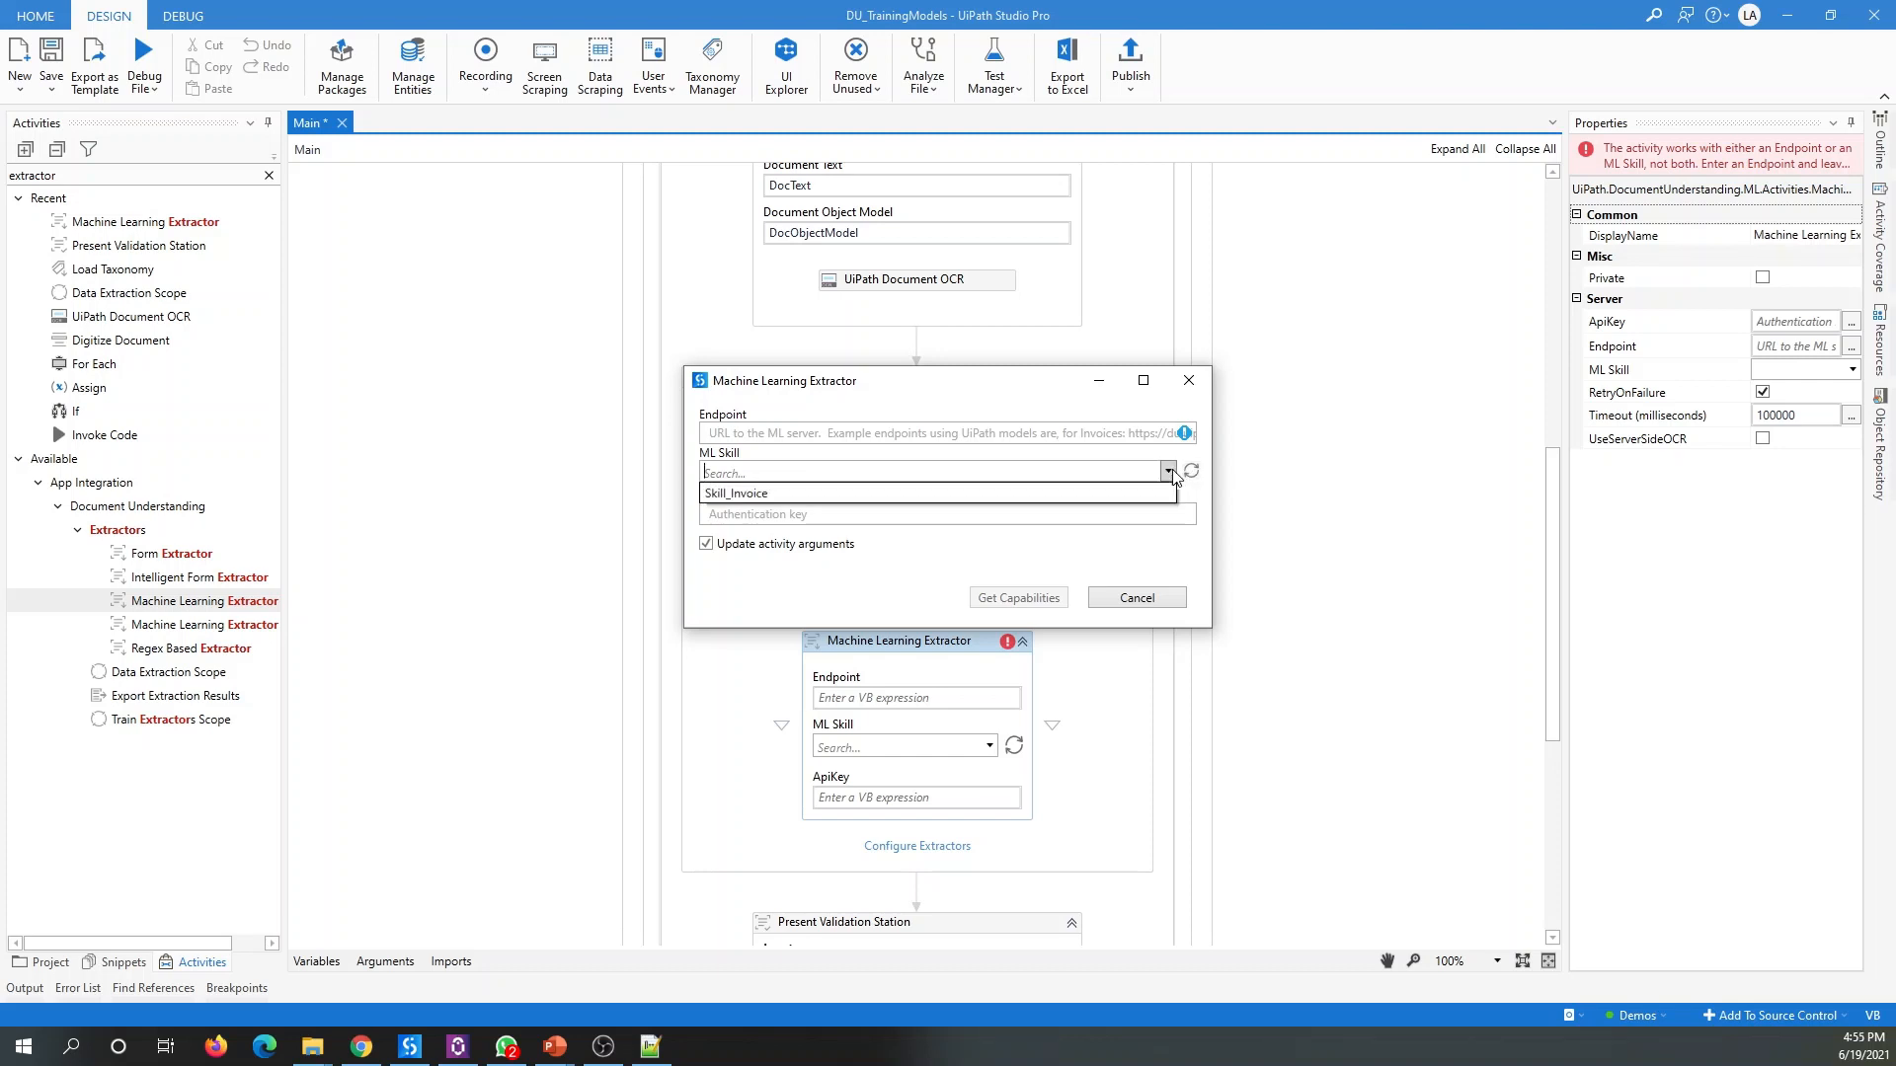
pyautogui.click(725, 499)
pyautogui.click(742, 513)
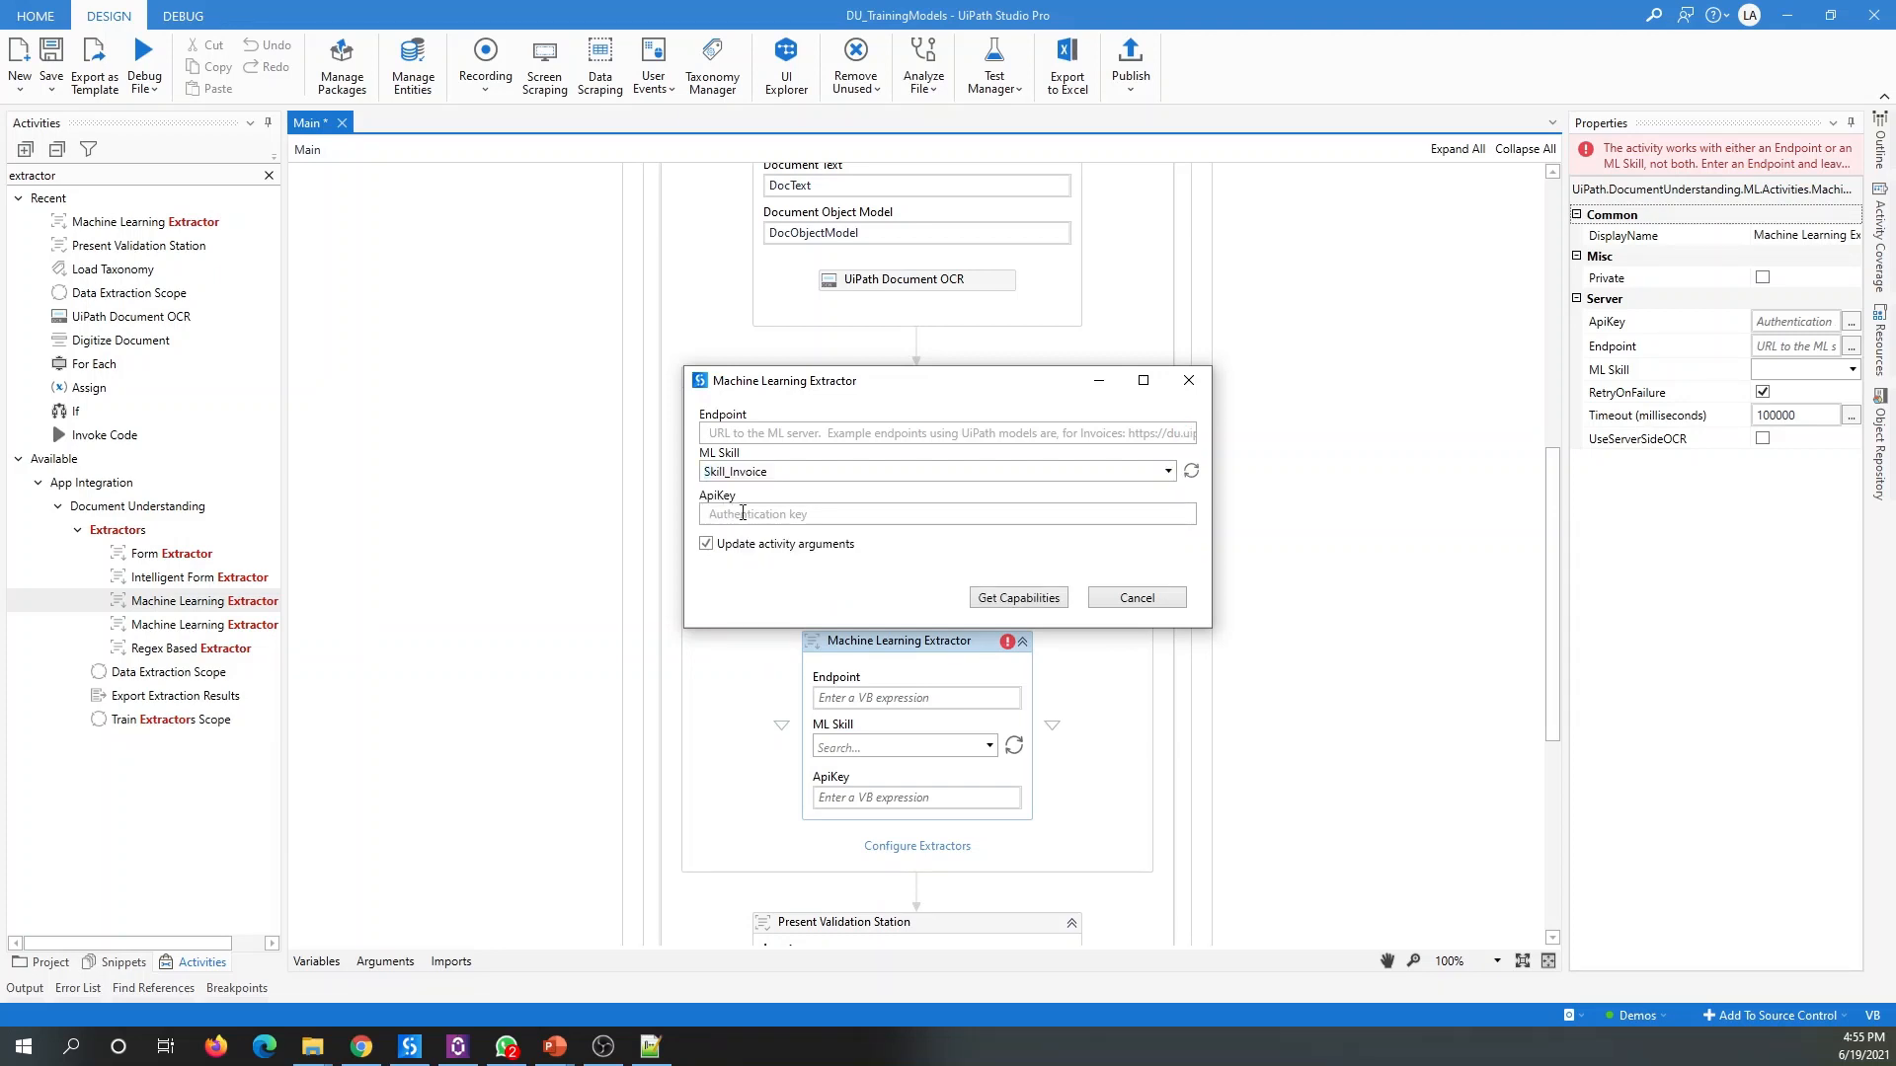
pyautogui.hotkey('ctrl', 'v')
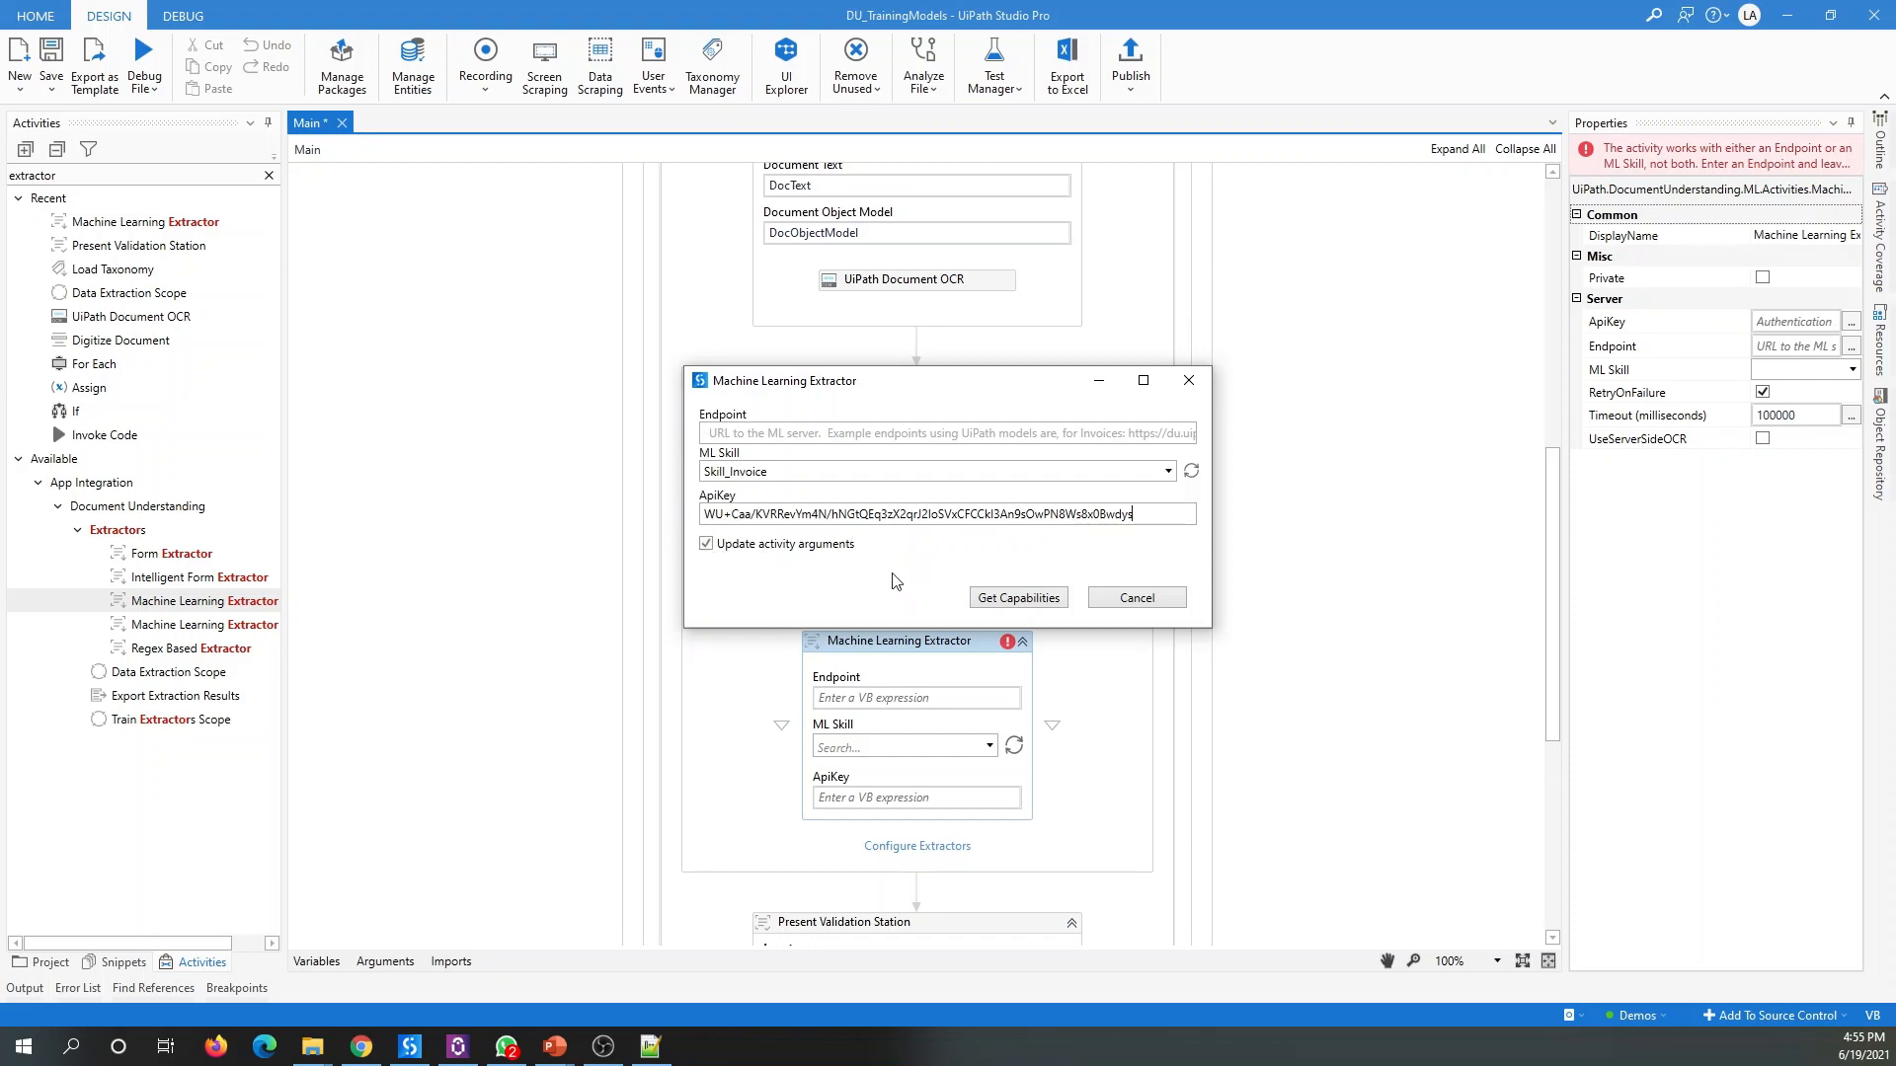
pyautogui.click(1017, 600)
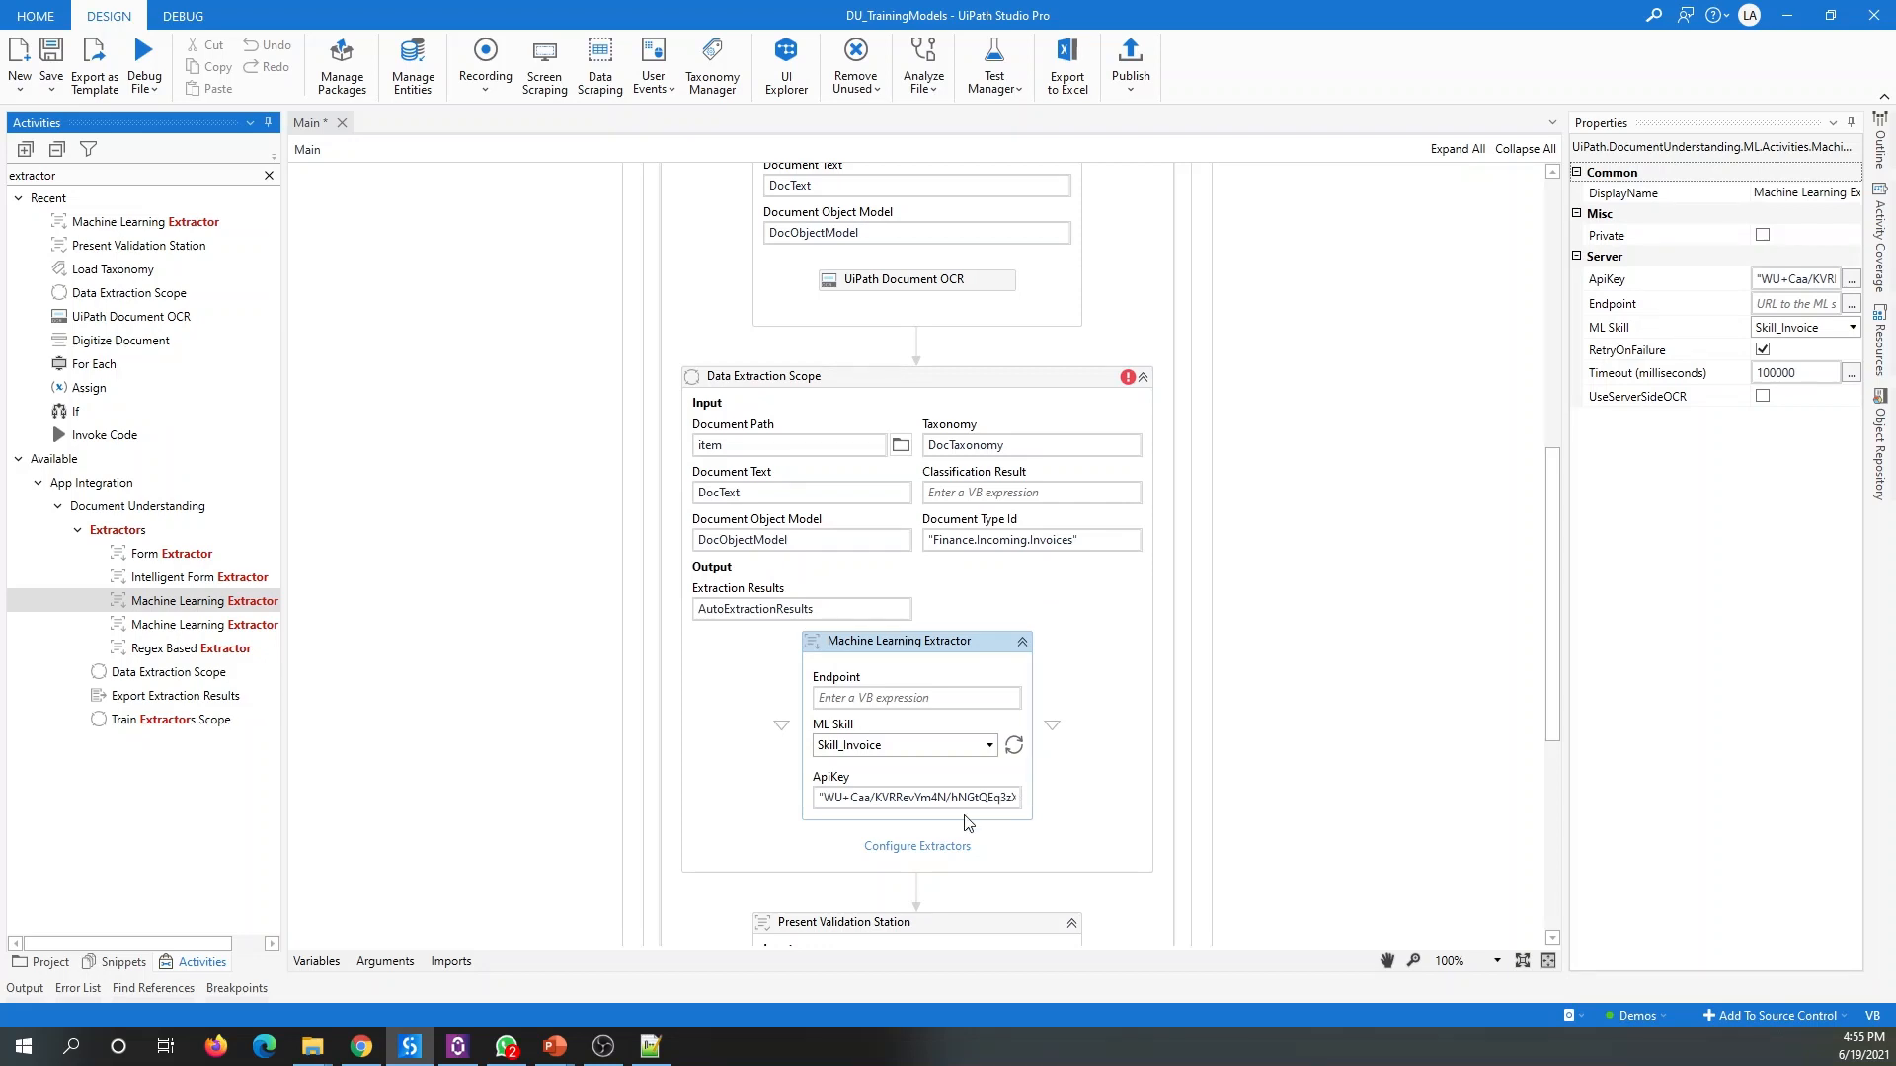
# Step: Open the extractor configuration of the Data Extraction Scope, enlarge the dialog and expand the Invoices document type
pyautogui.scroll(-2, 1047, 726)
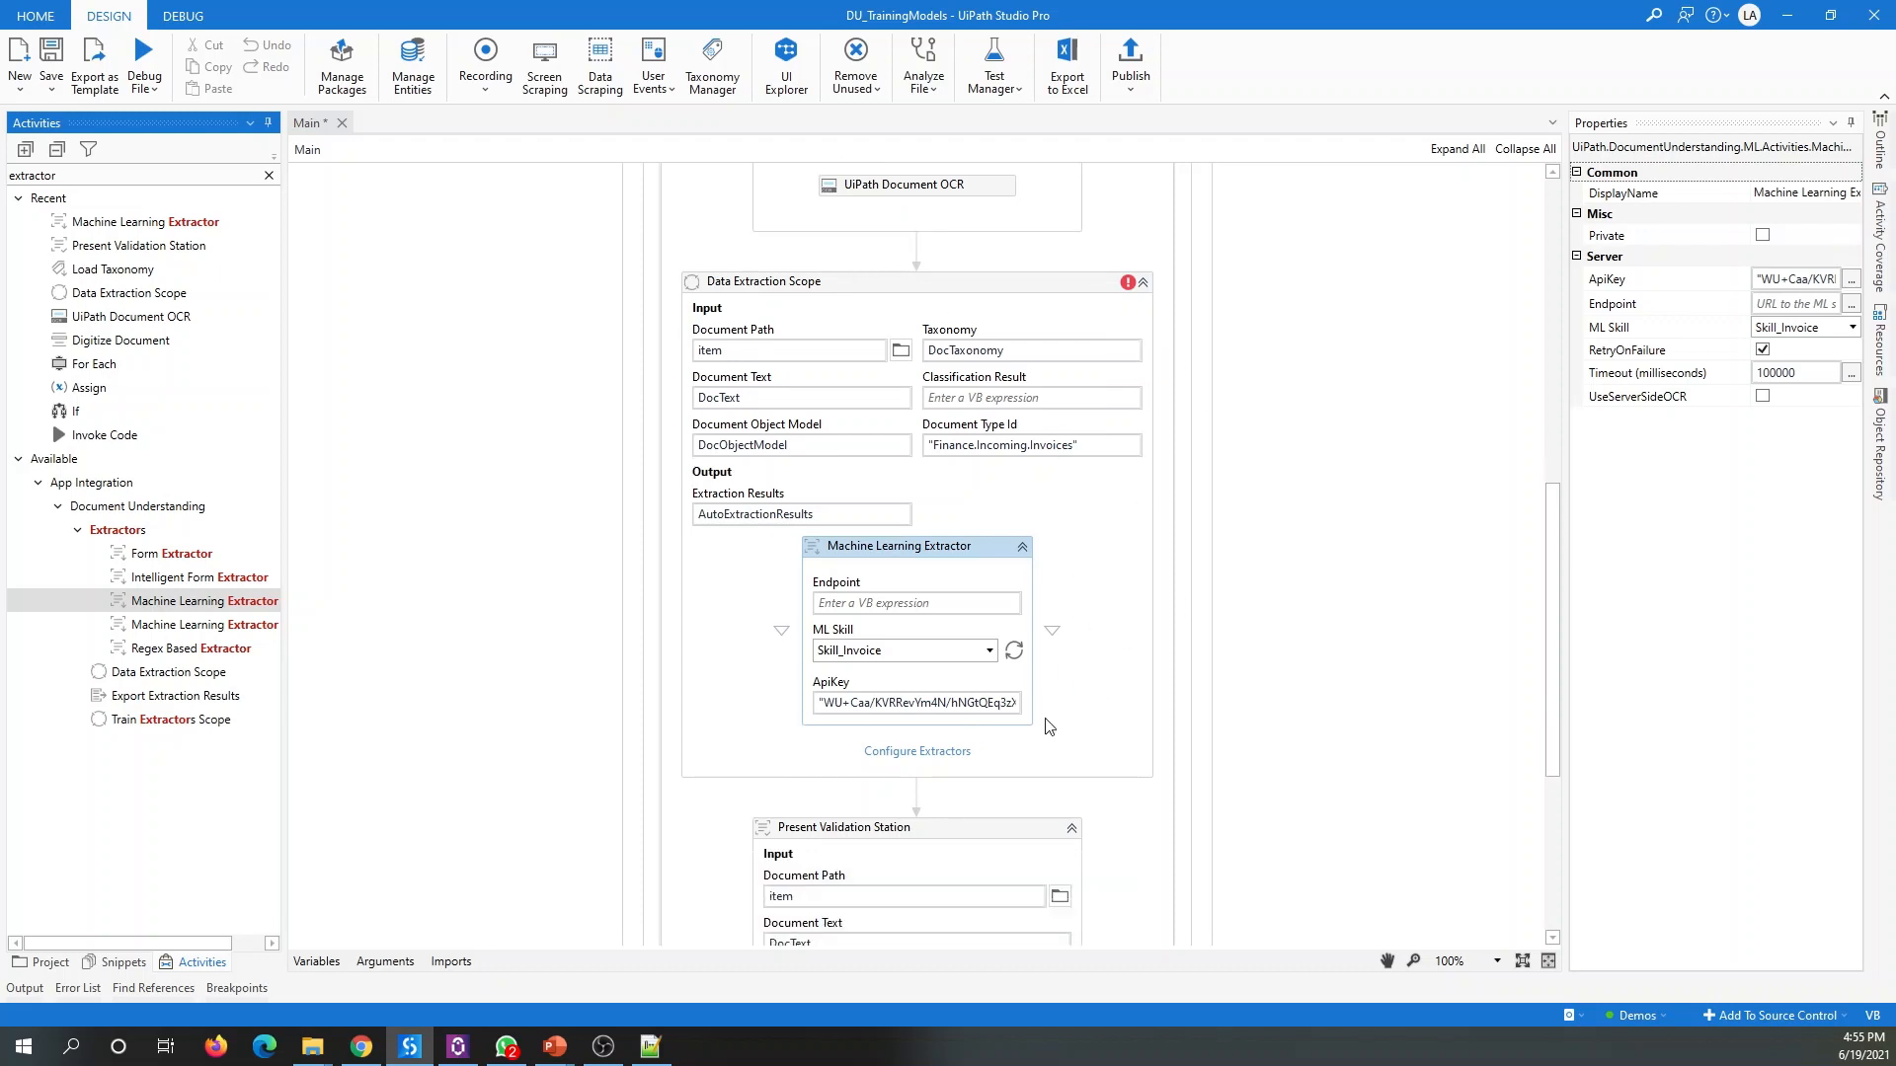
pyautogui.click(936, 754)
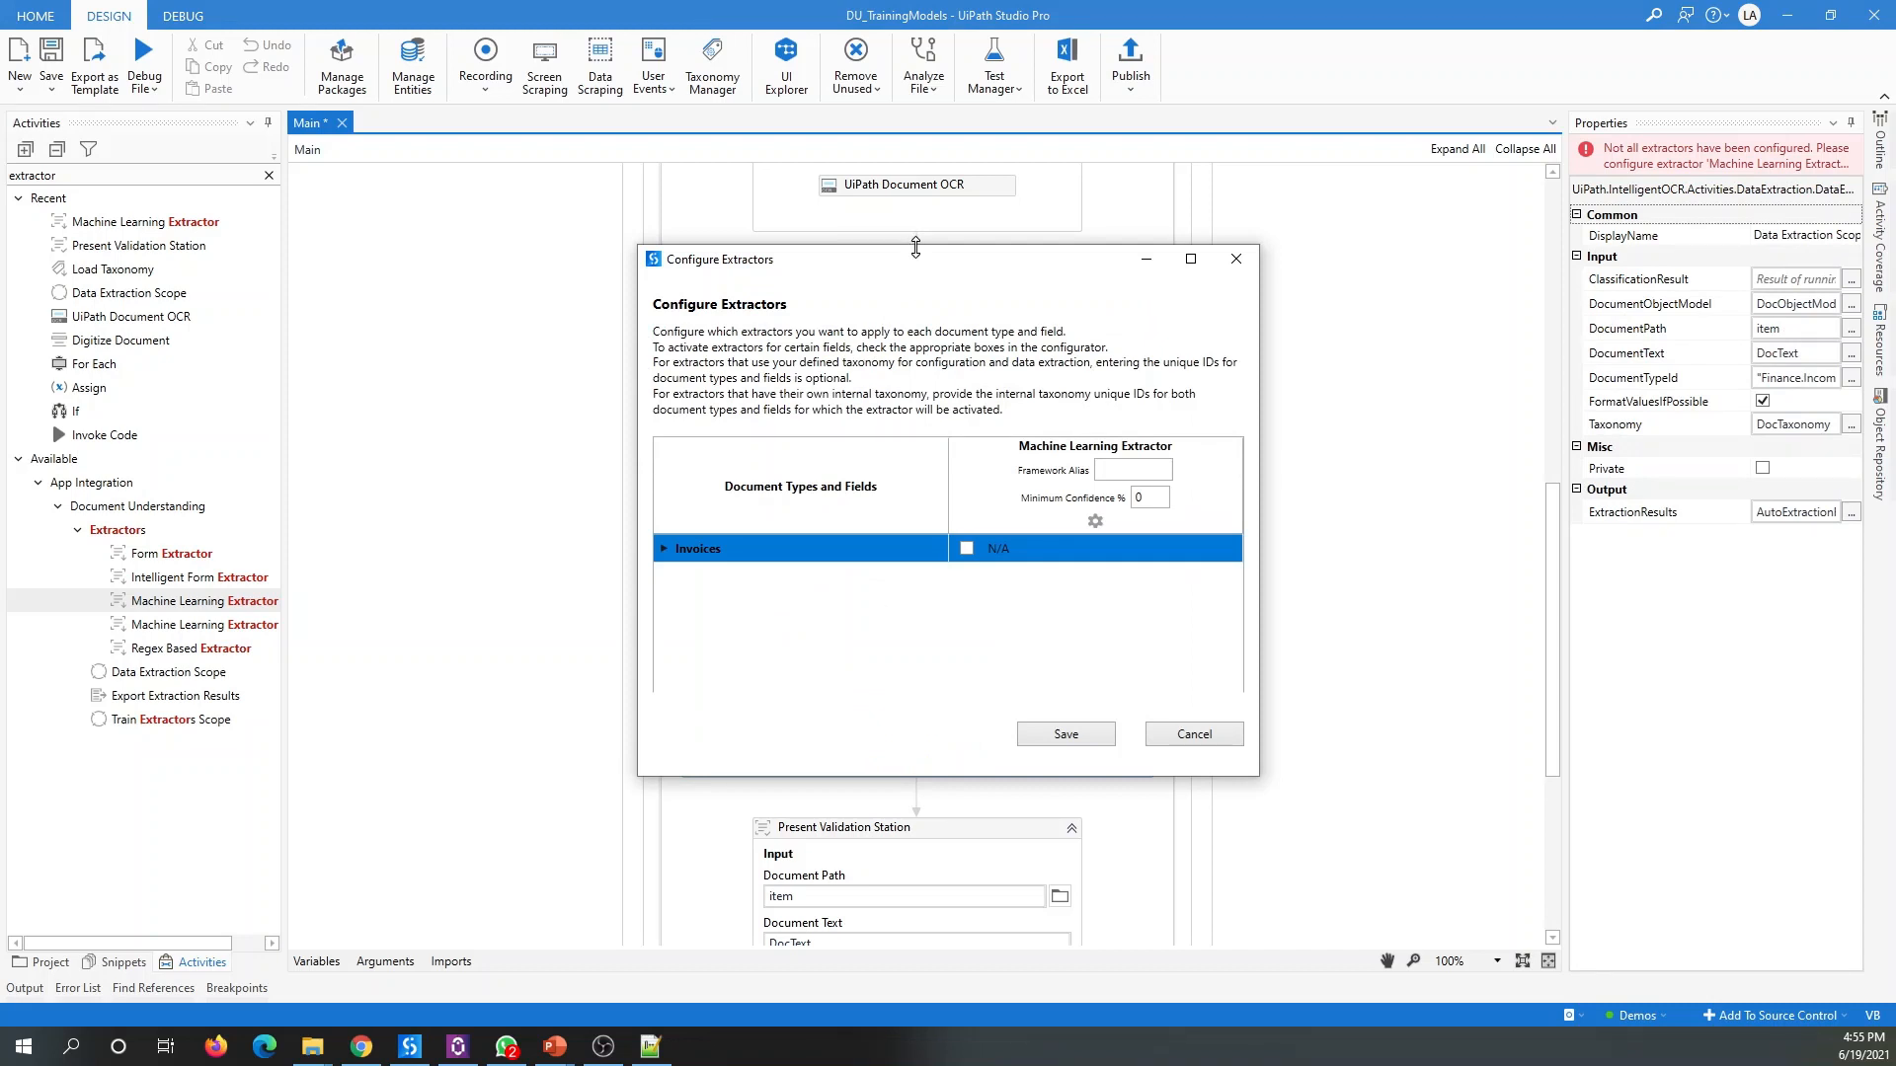
pyautogui.moveTo(915, 247); pyautogui.dragTo(904, 95)
pyautogui.moveTo(889, 776); pyautogui.dragTo(896, 923)
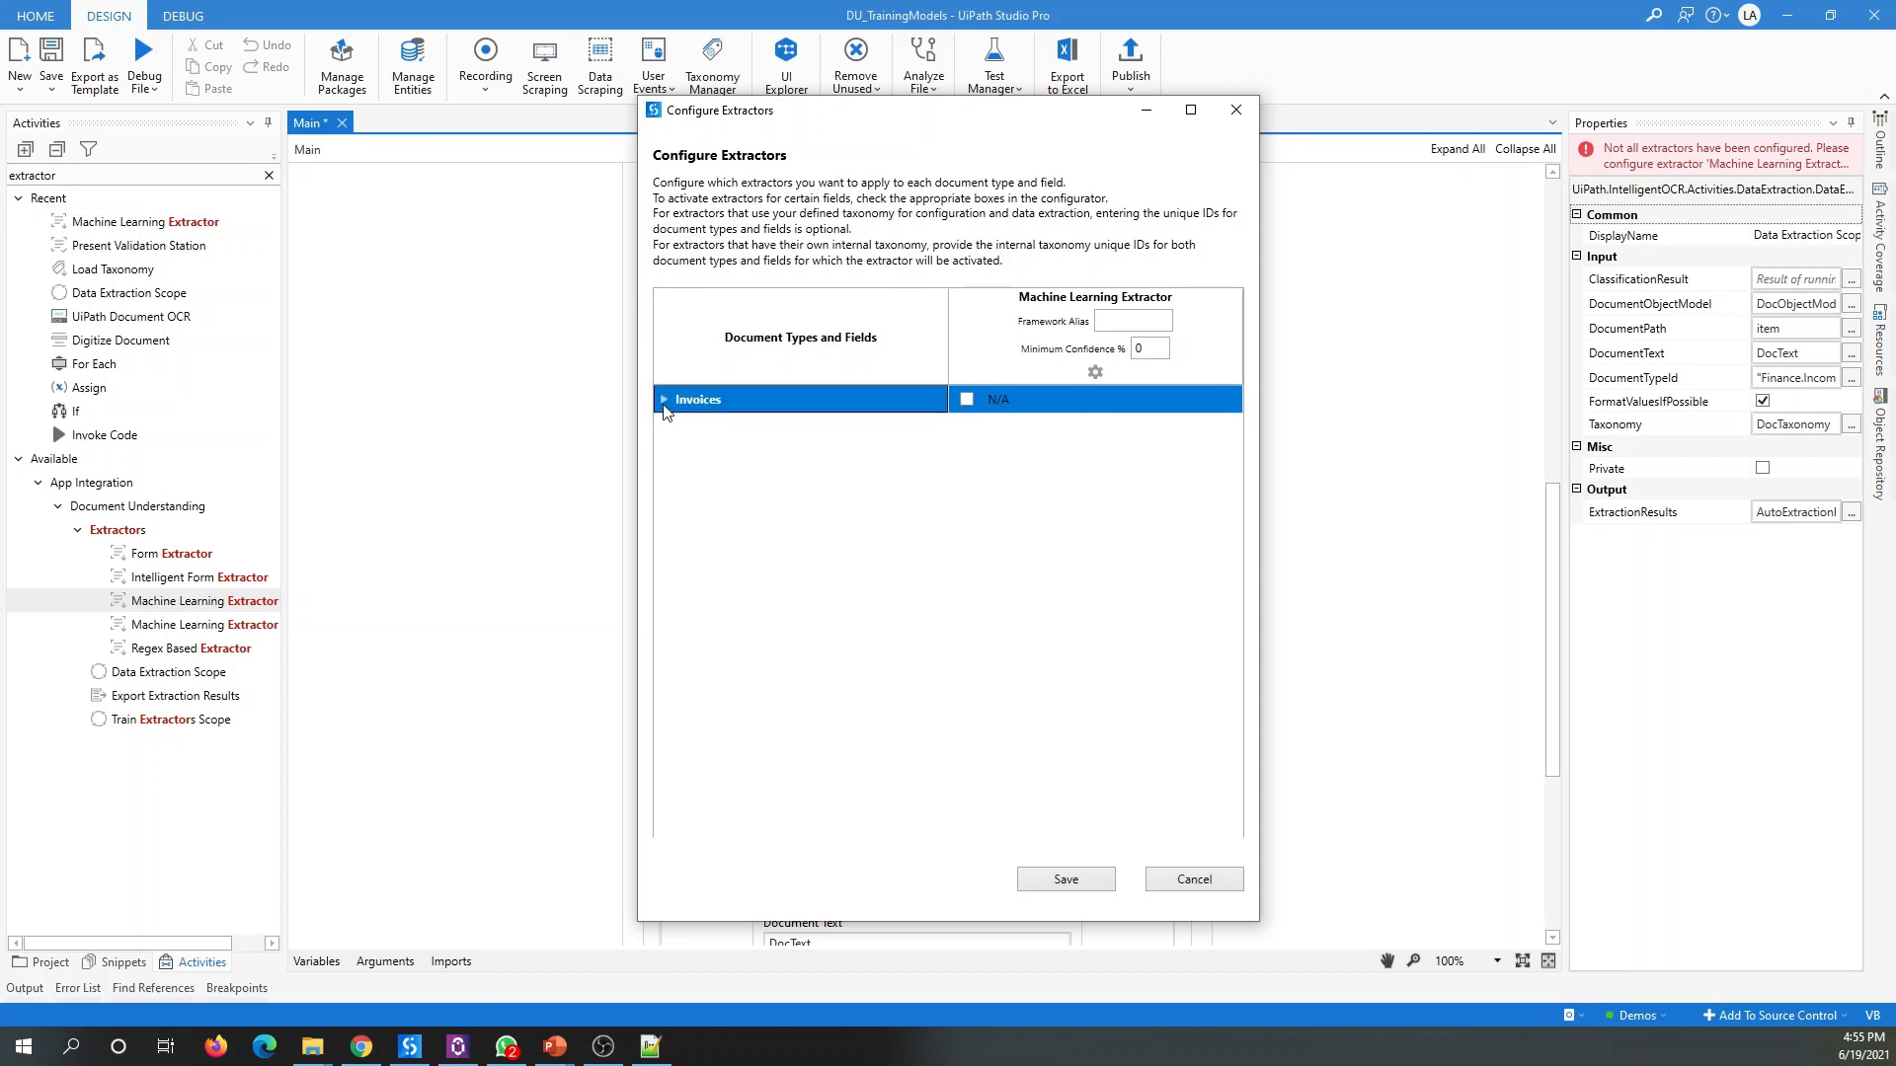
pyautogui.click(662, 399)
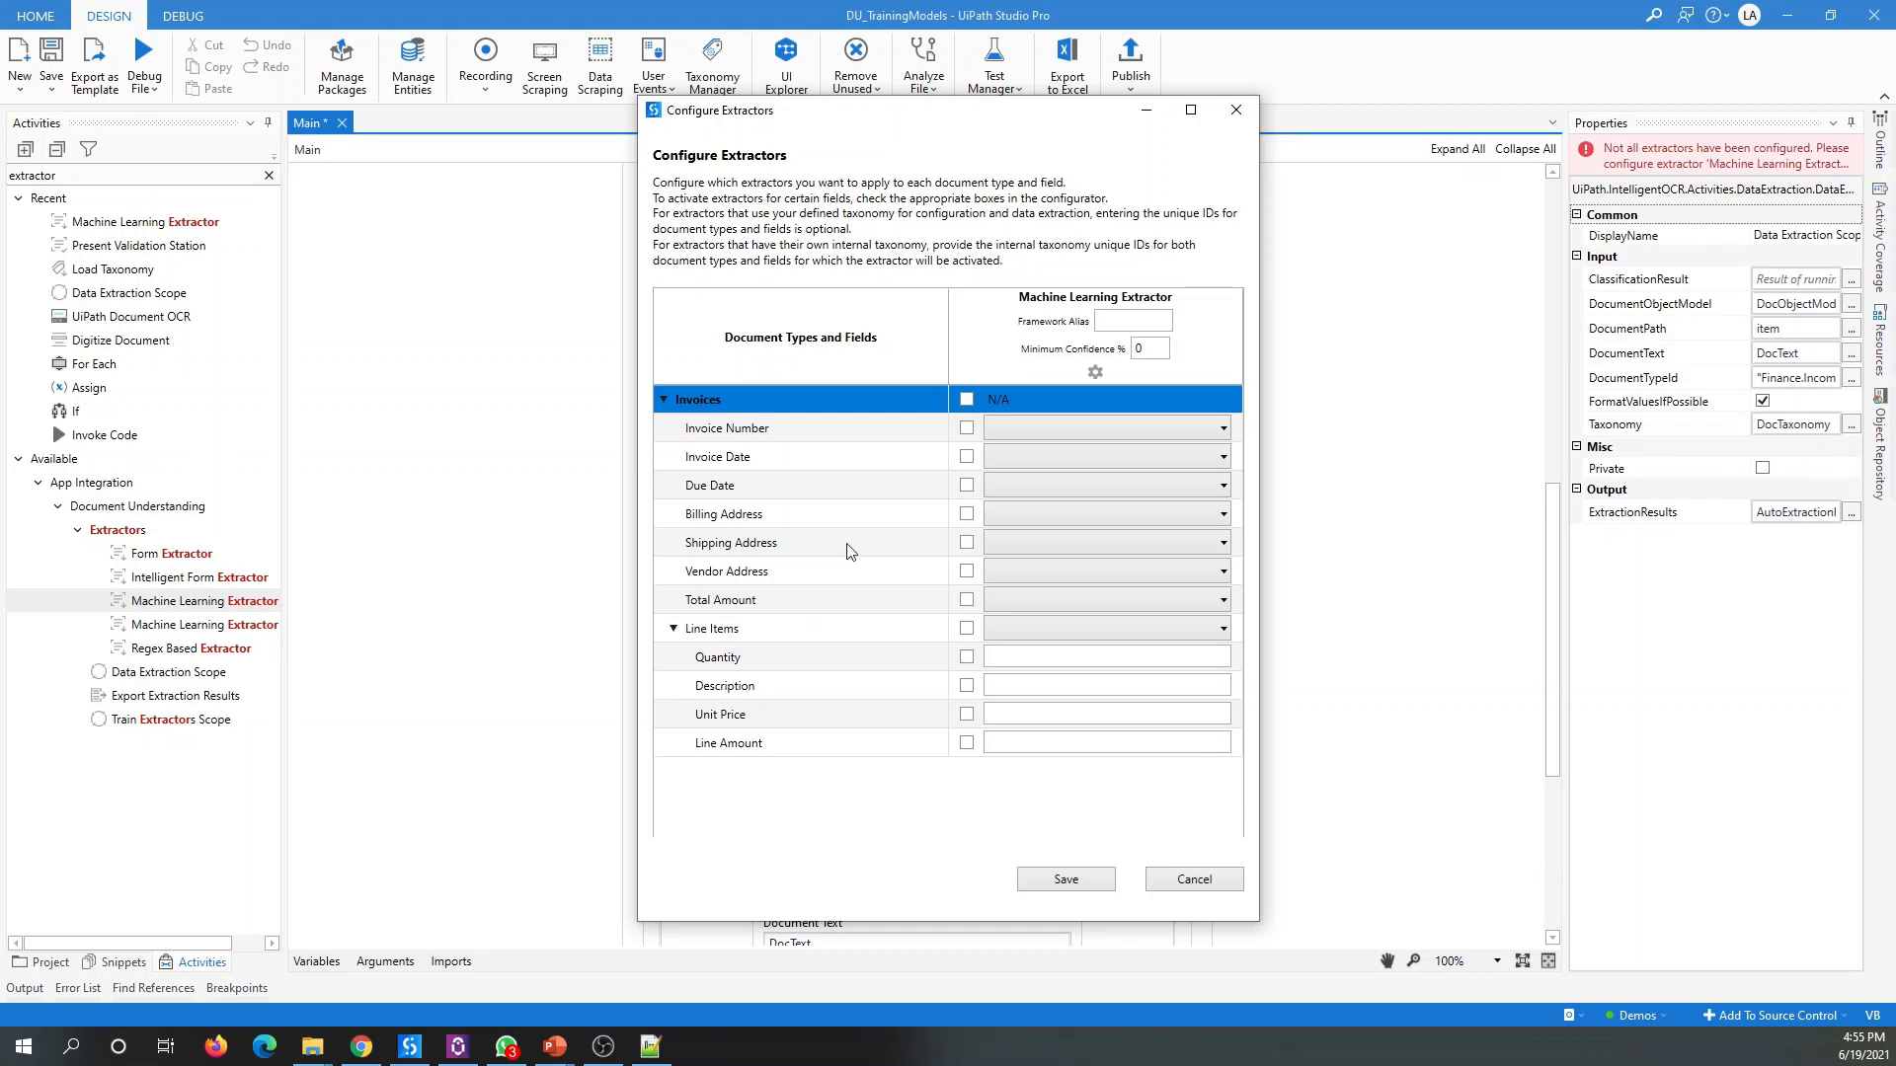
# Step: Map the Invoice Number field to invoice-no, Invoice Date to date and Due Date to due-date for the Machine Learning Extractor
pyautogui.click(1223, 430)
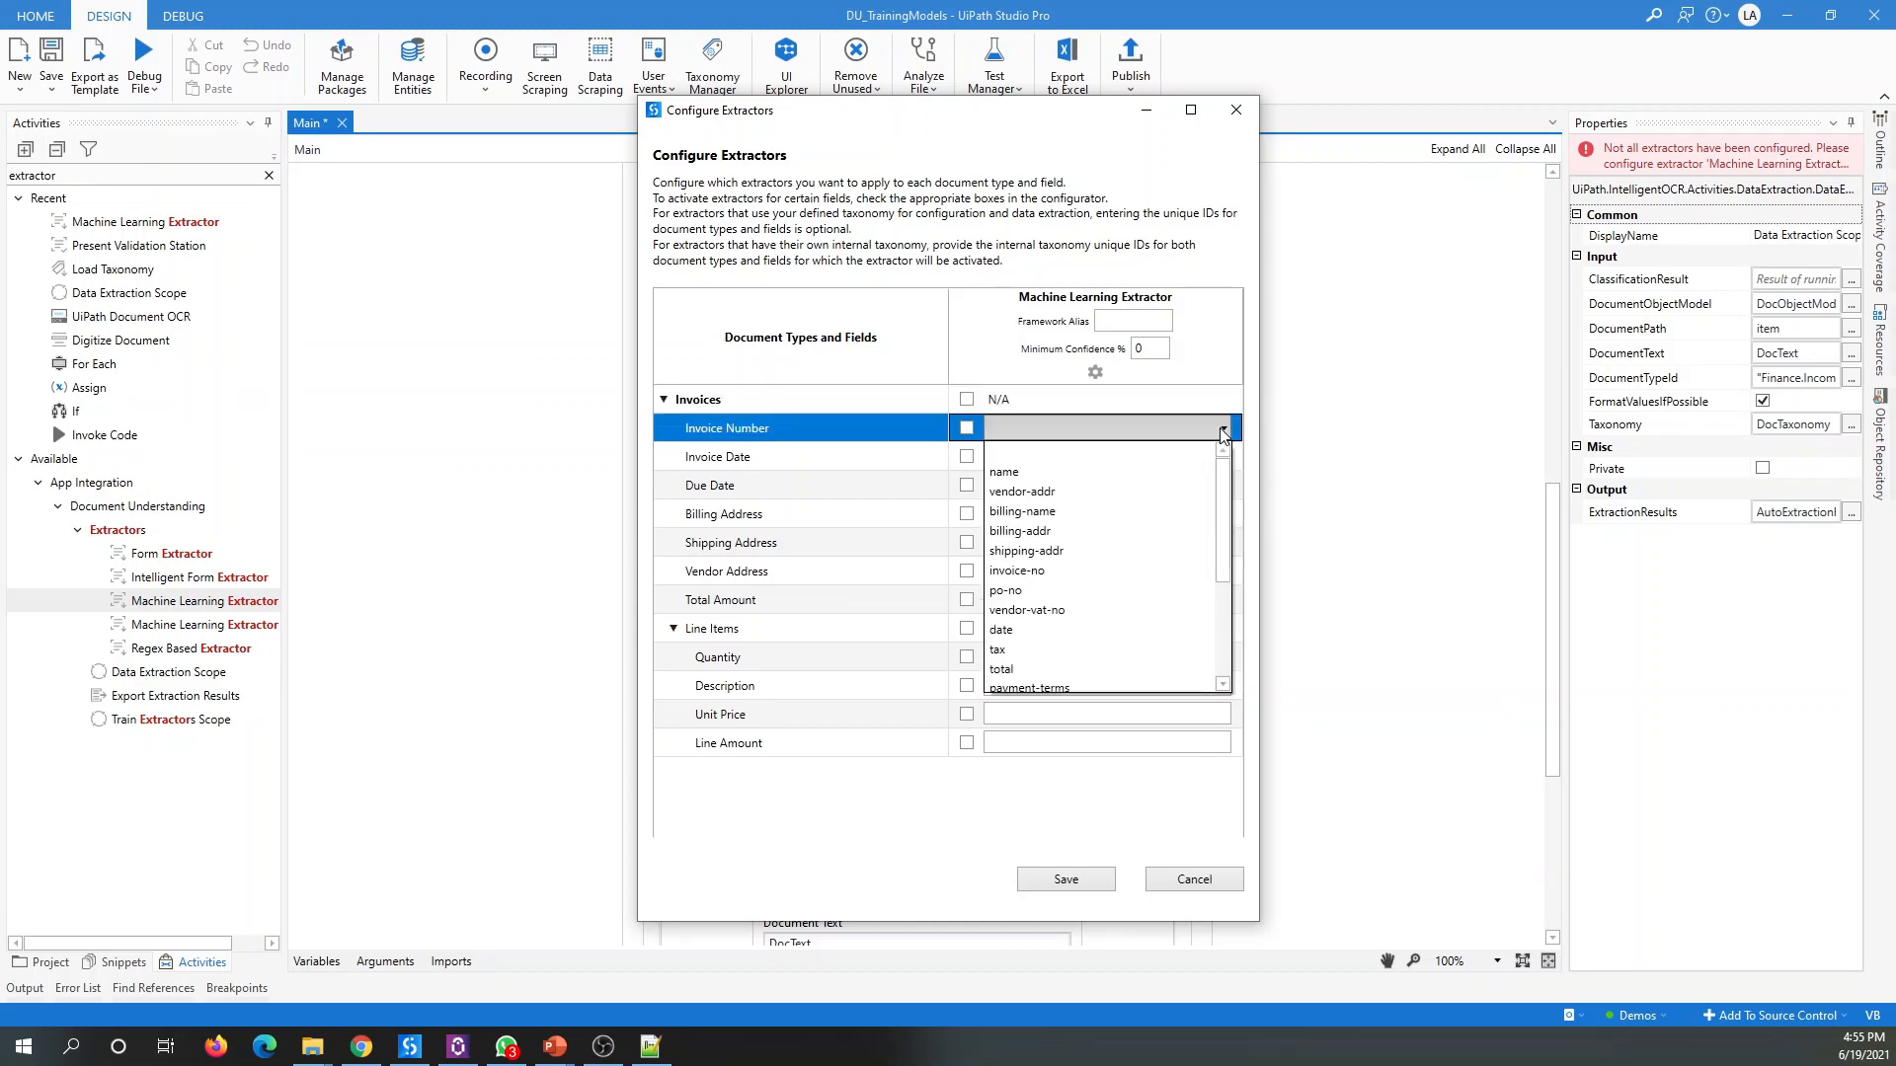
pyautogui.scroll(-2, 1088, 542)
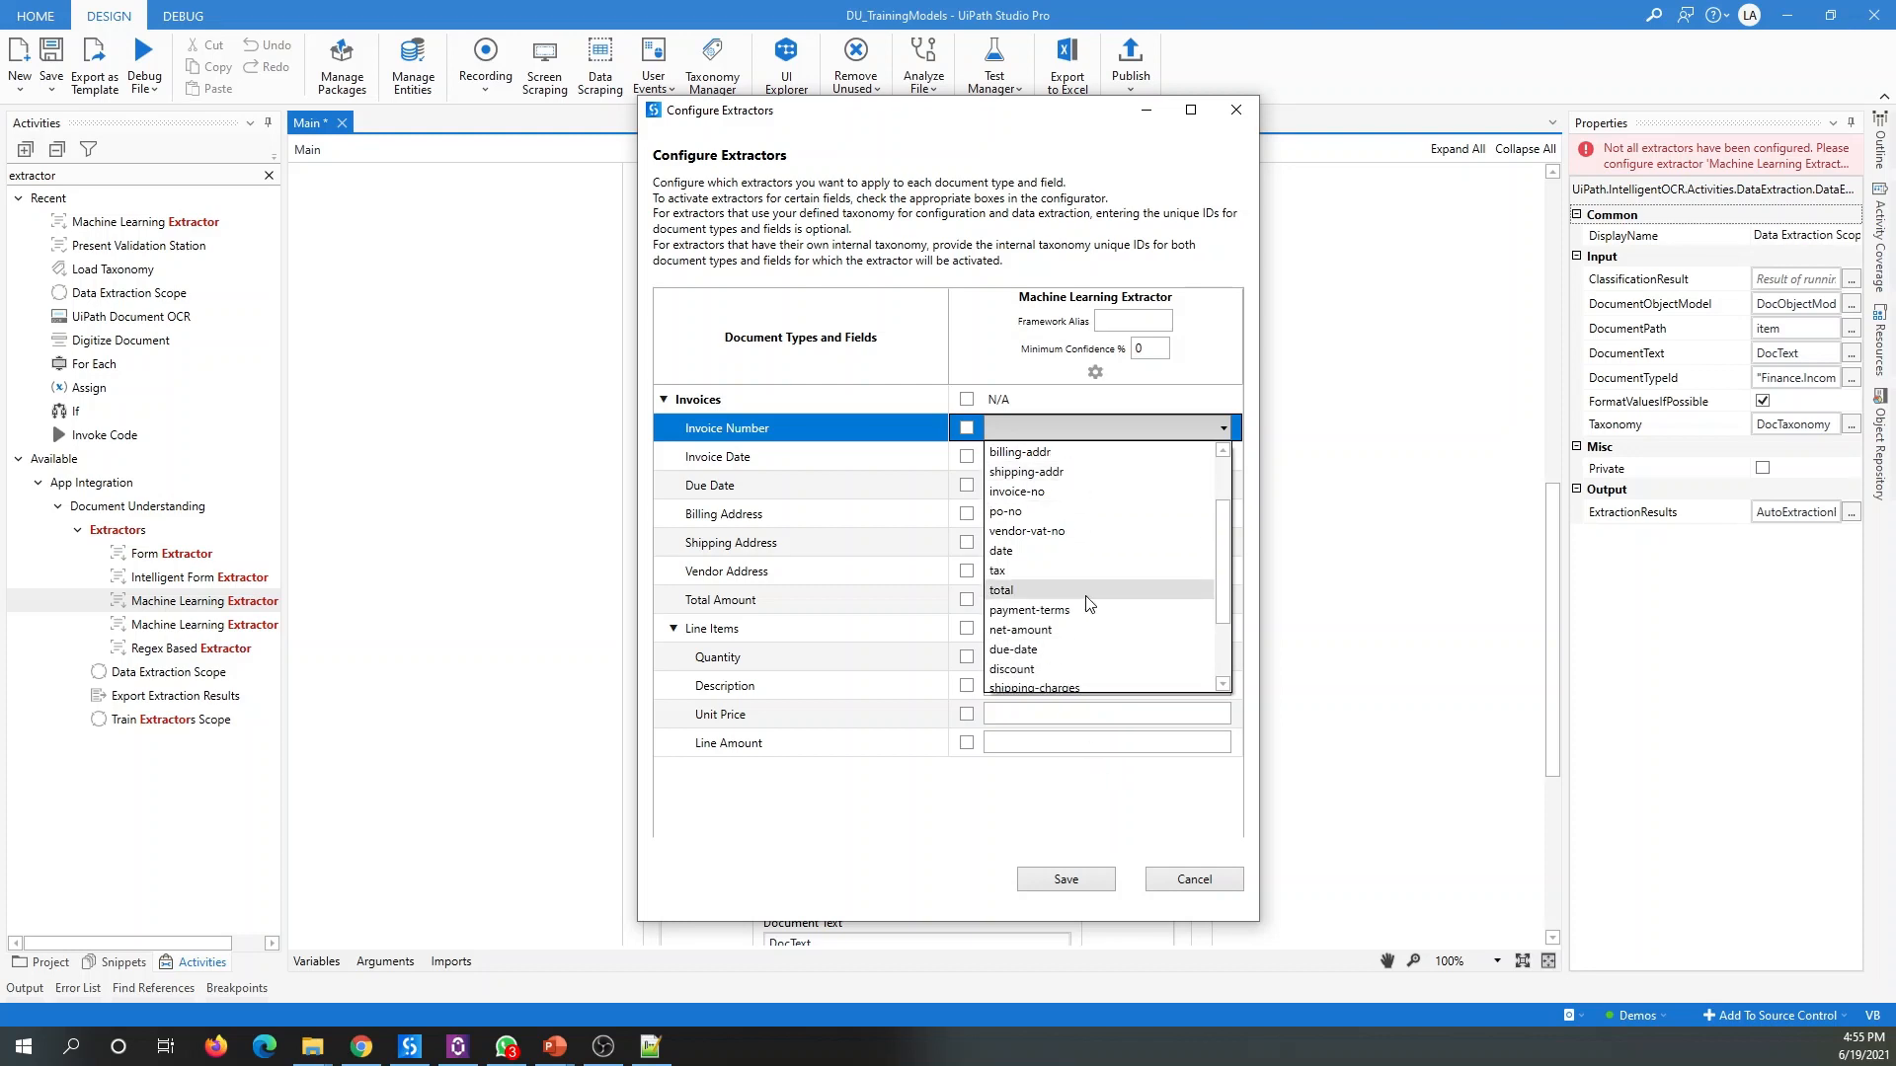
pyautogui.scroll(2, 1089, 604)
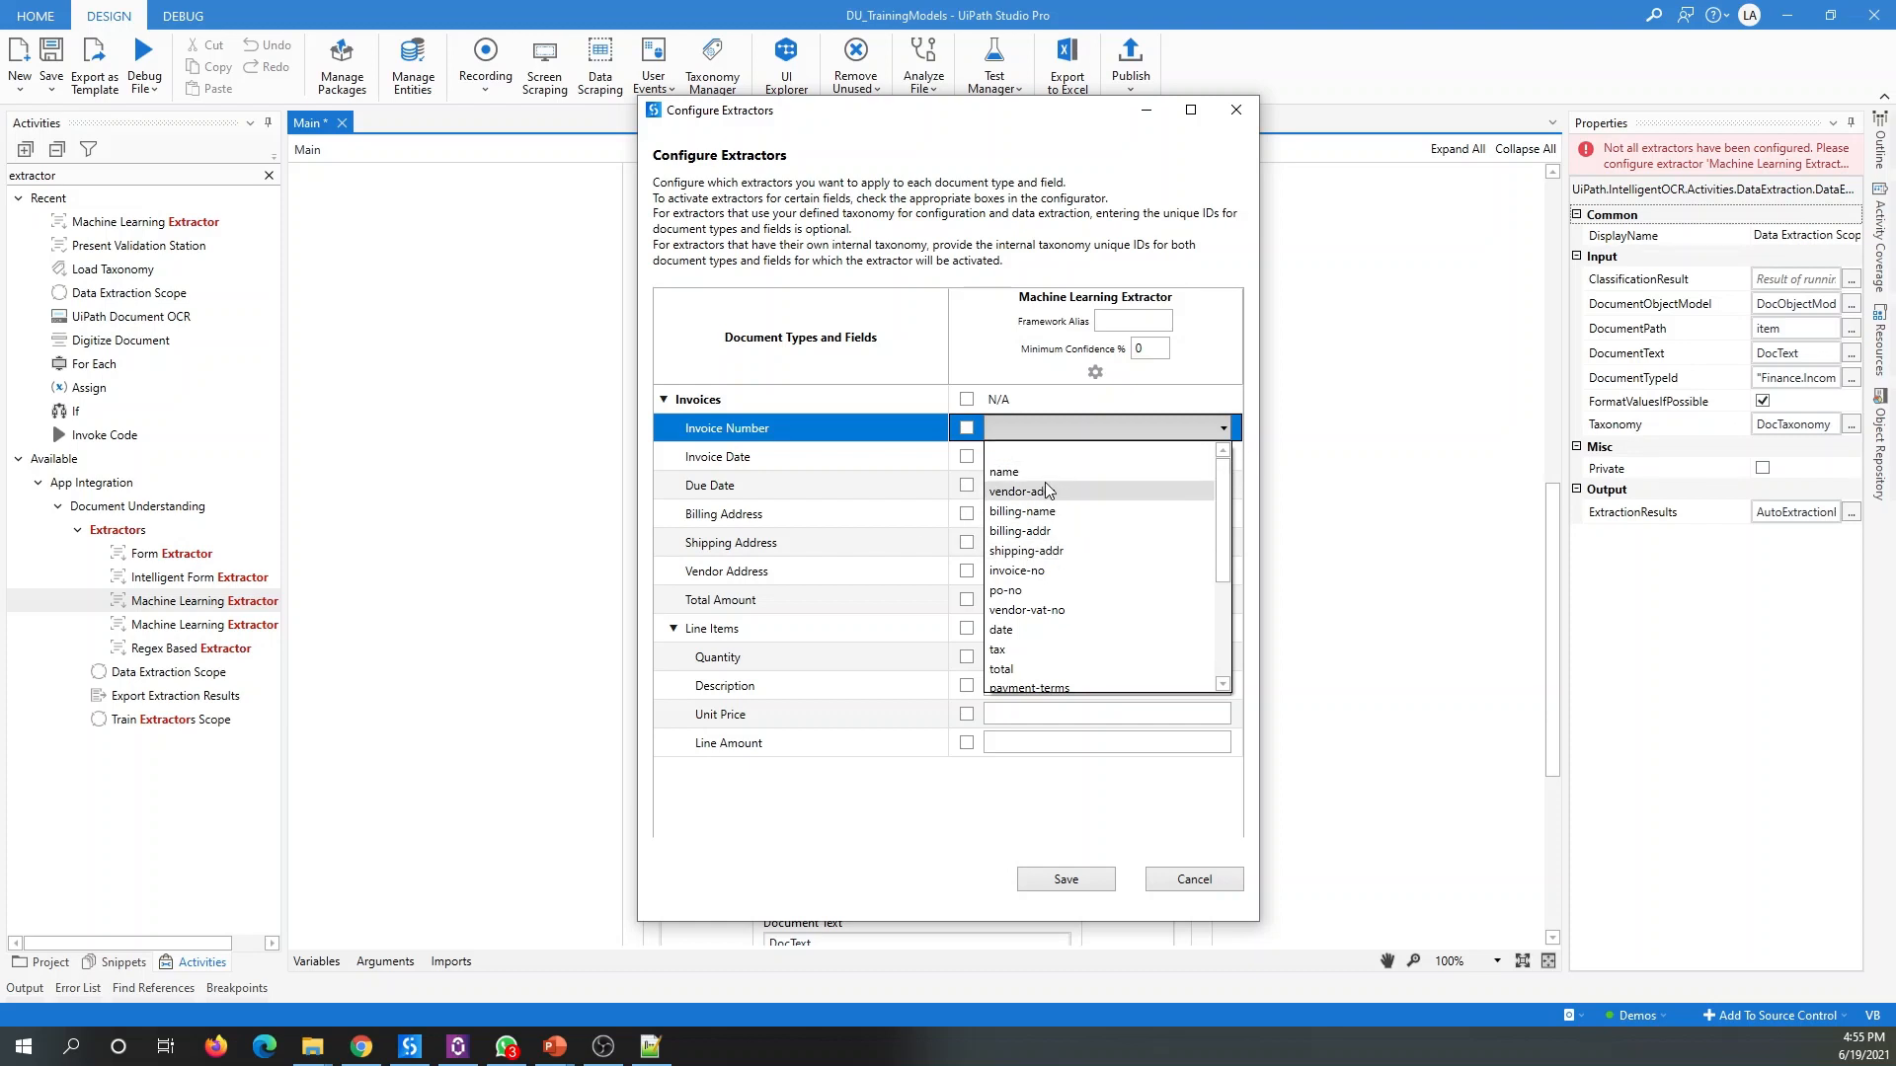
pyautogui.scroll(-3, 1066, 499)
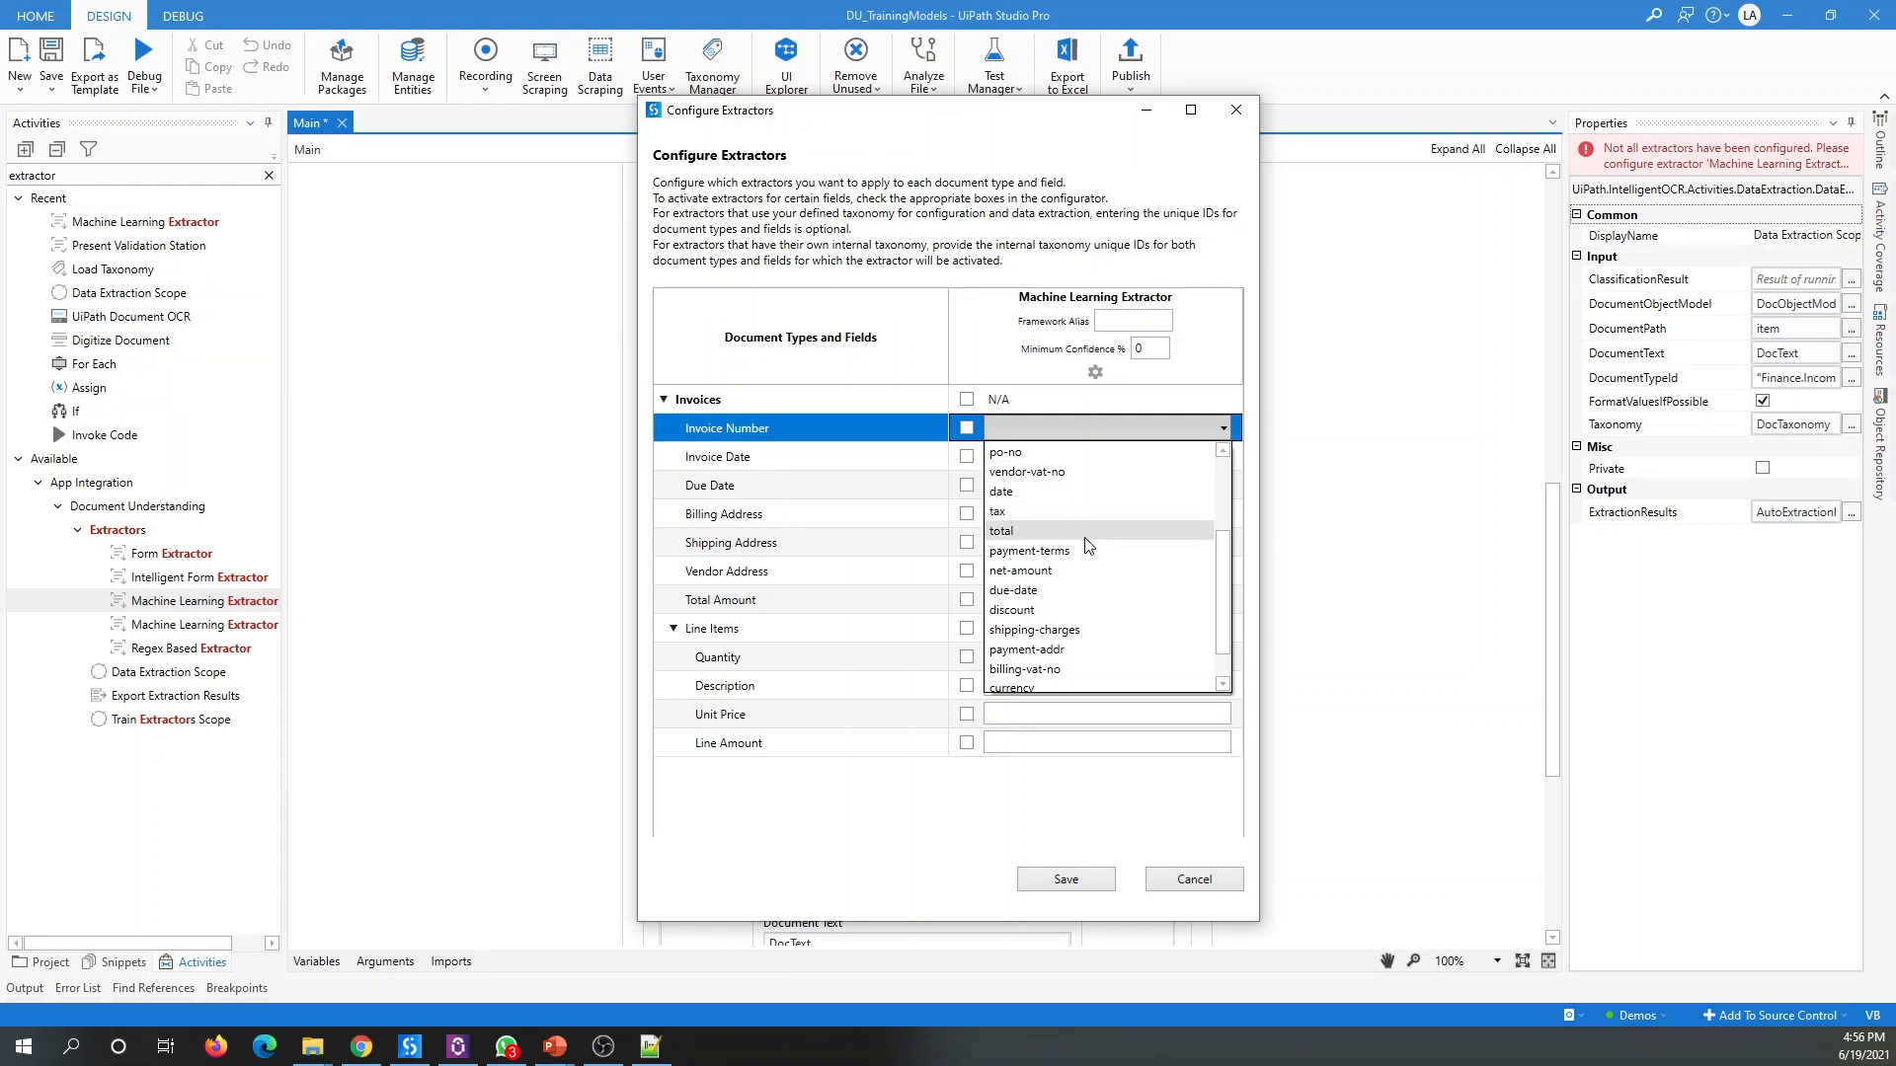
pyautogui.scroll(3, 1087, 546)
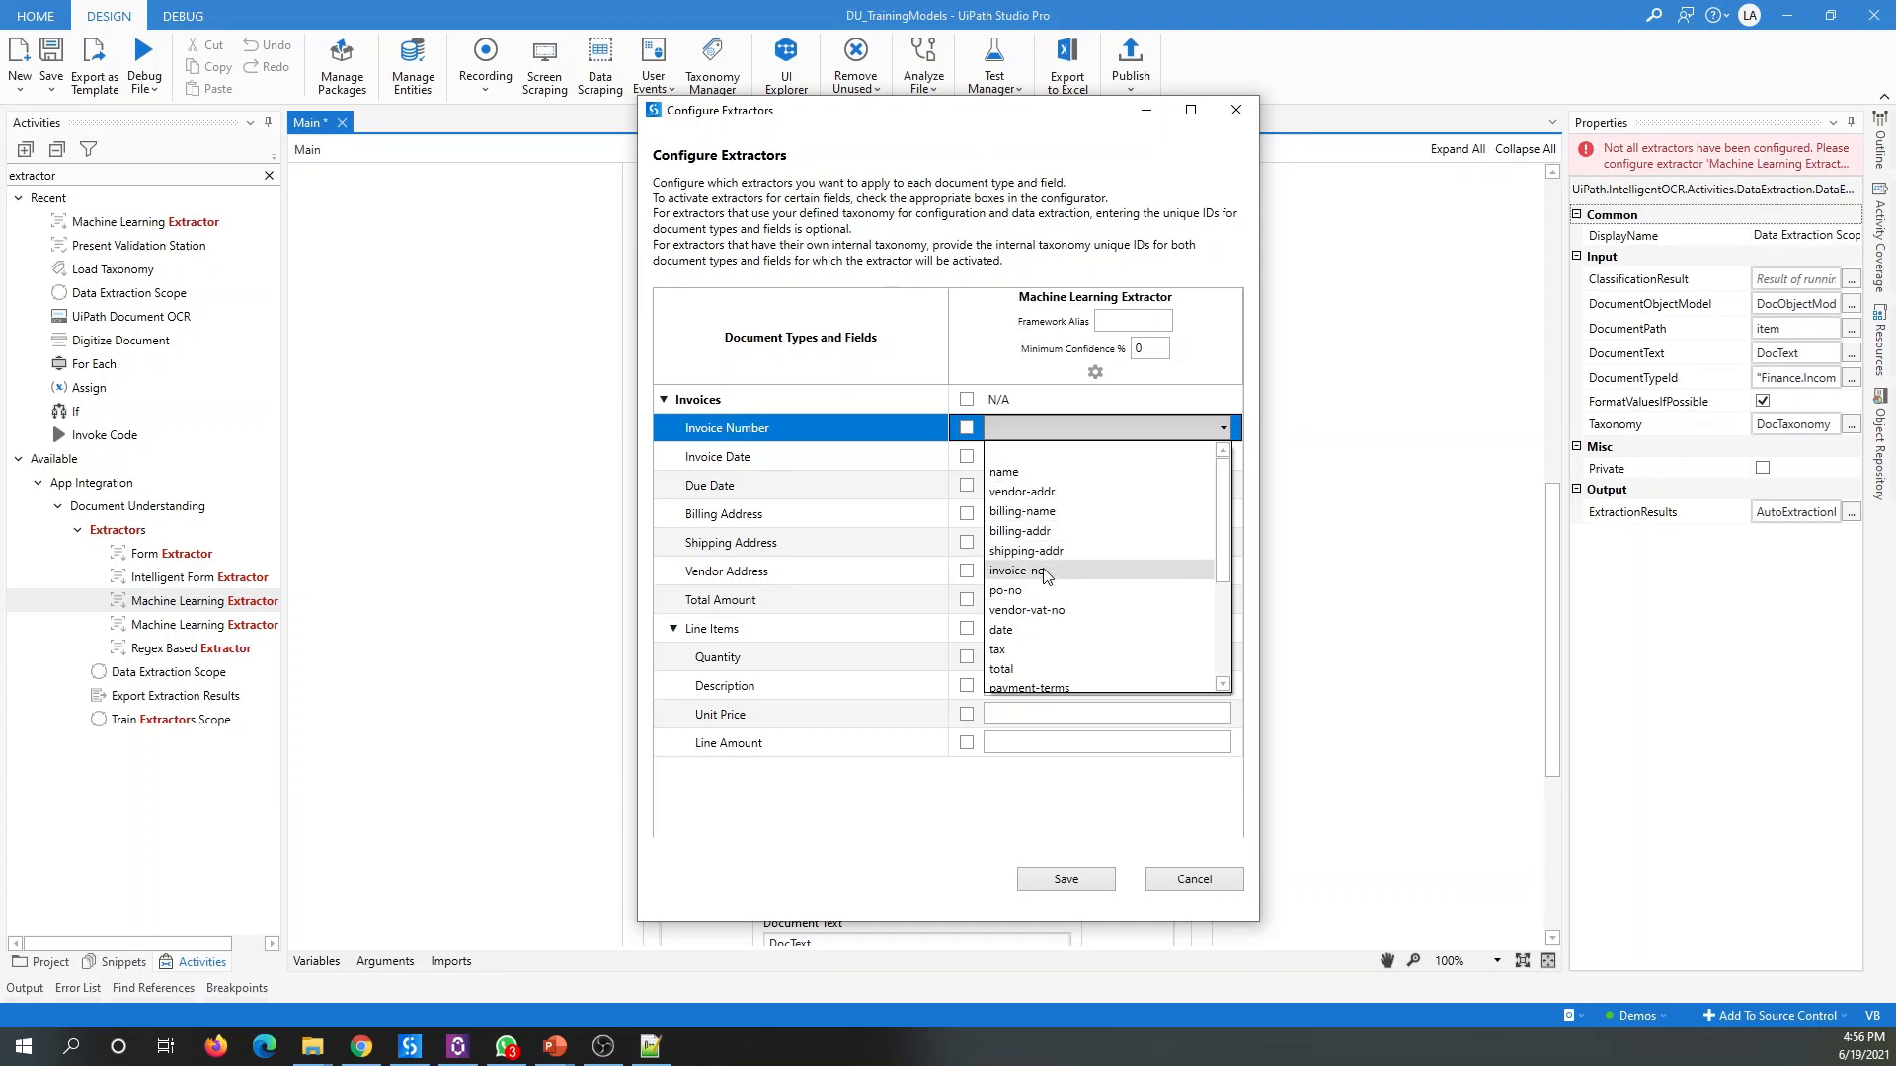
pyautogui.click(1031, 573)
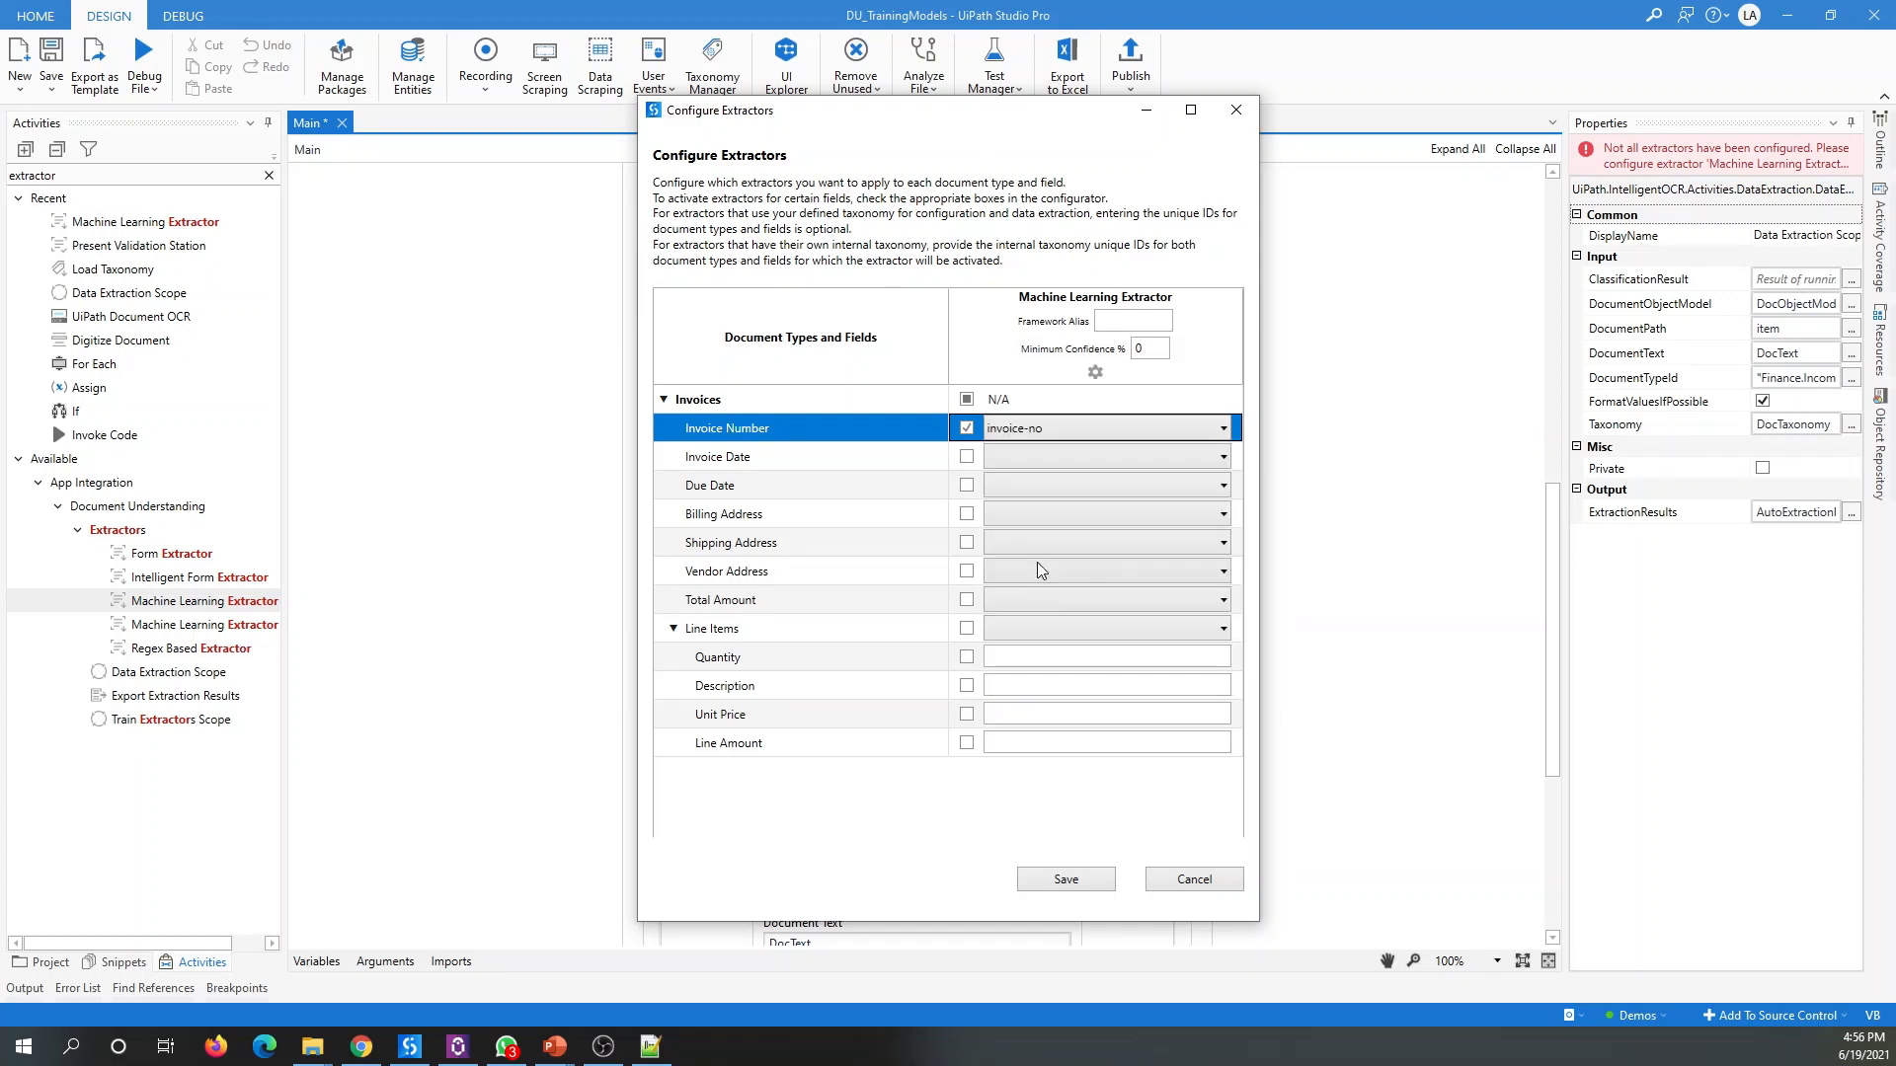
pyautogui.click(1052, 454)
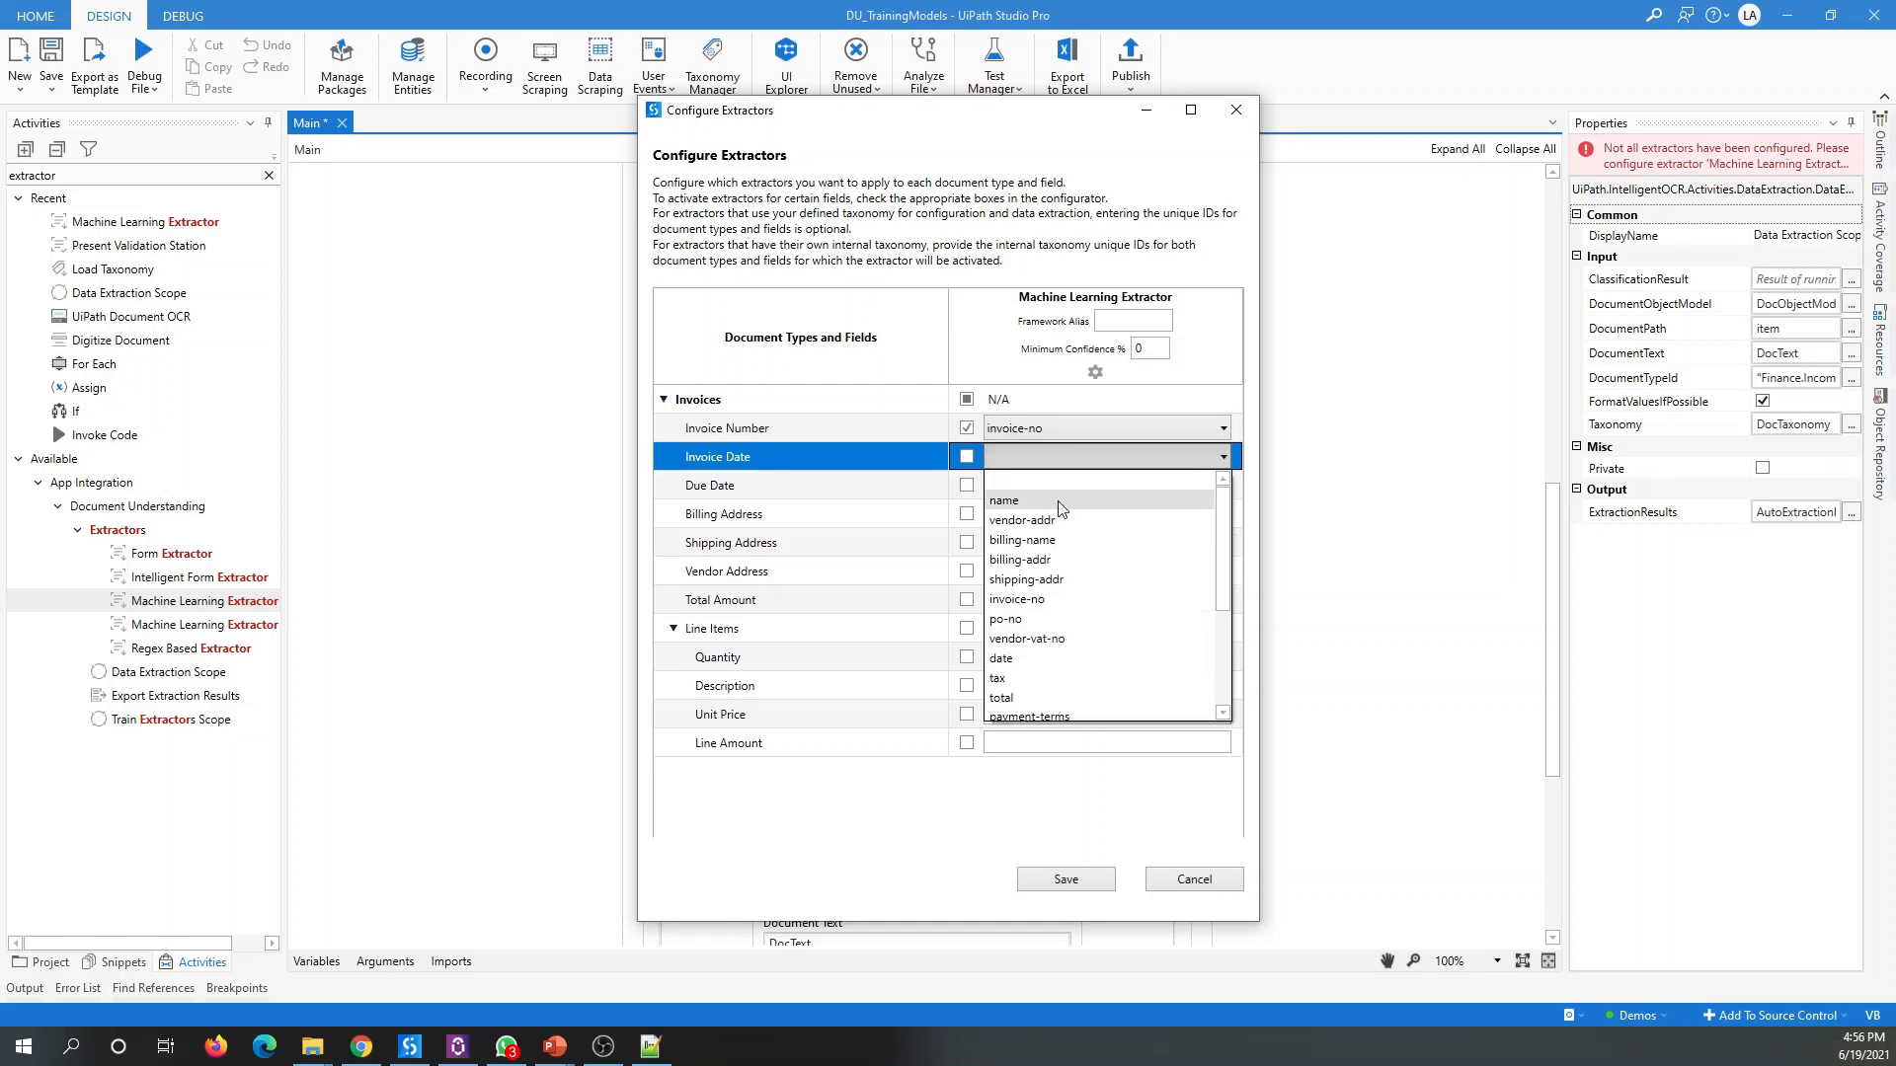
pyautogui.click(1020, 659)
pyautogui.click(1003, 485)
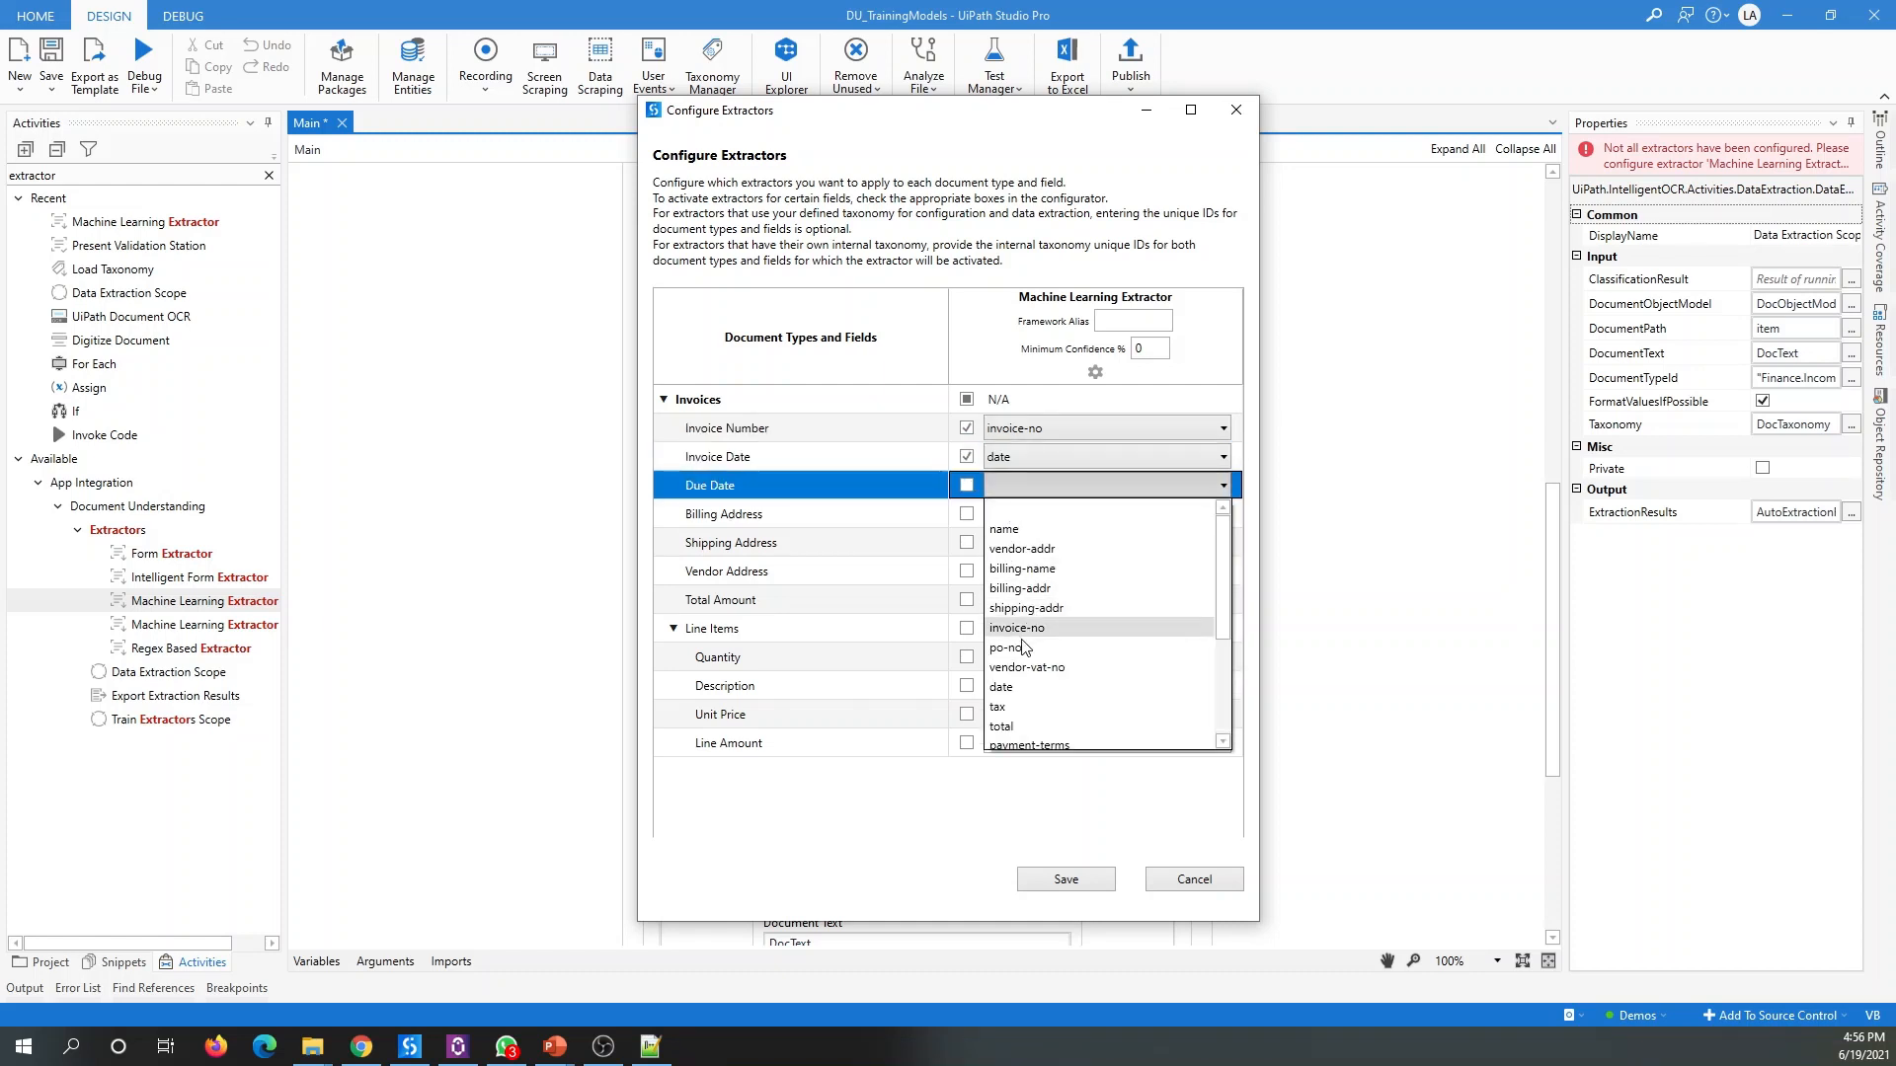
pyautogui.scroll(-1, 1012, 724)
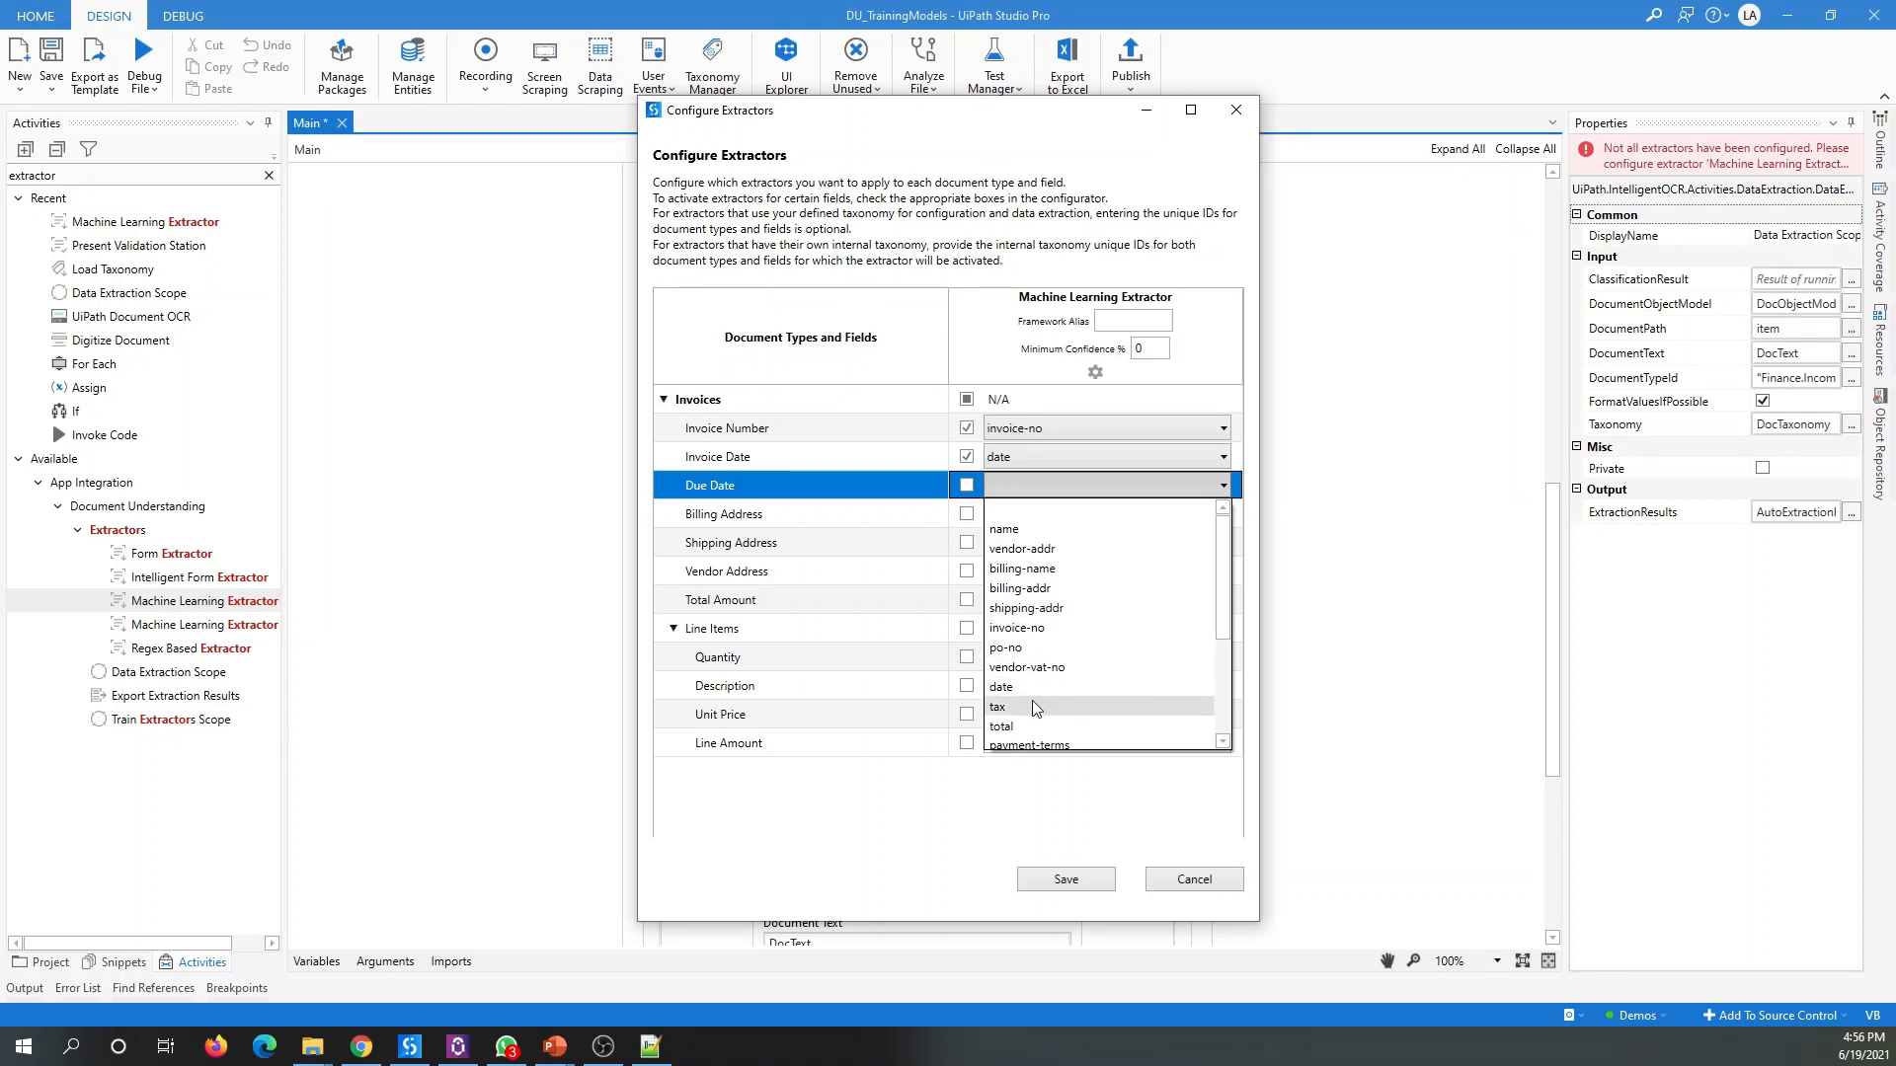
pyautogui.click(1017, 727)
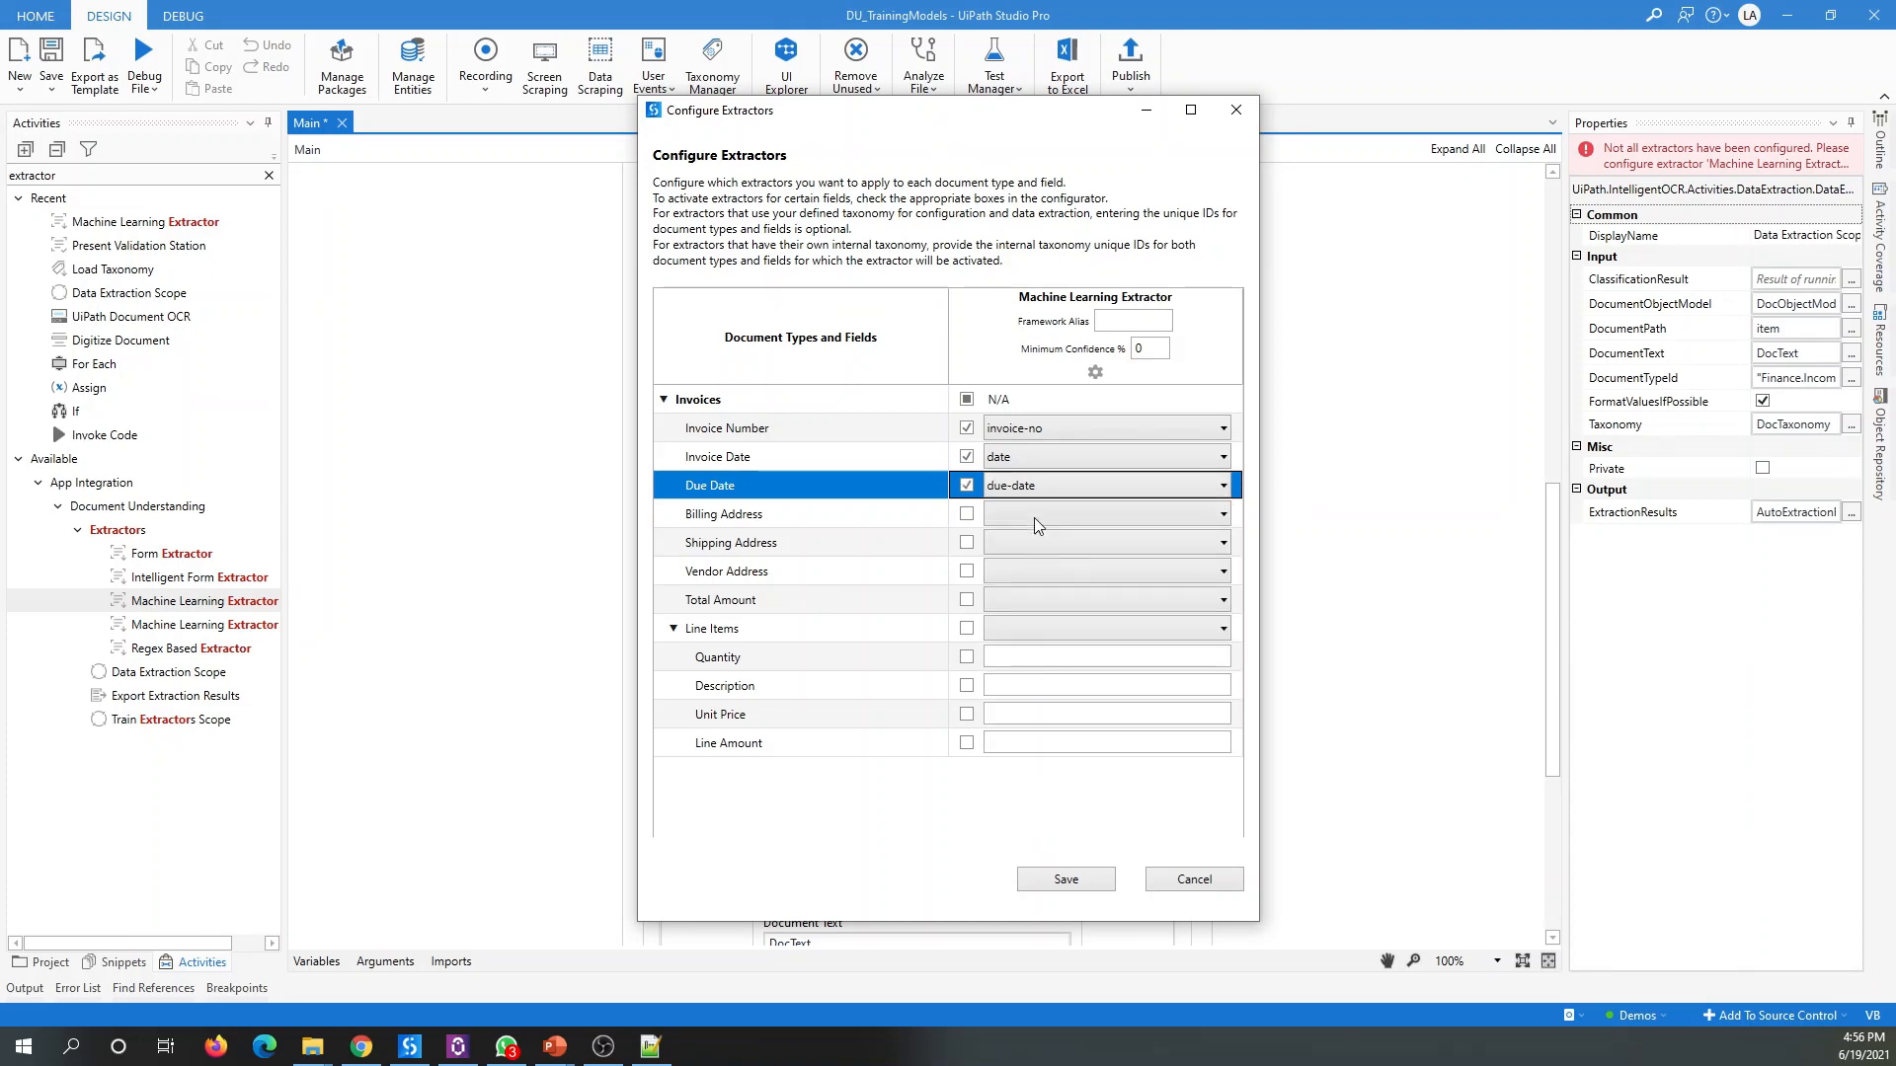
# Step: Map the Billing Address field to billing-addr, Shipping Address to shipping-addr and Vendor Address to vendor-addr
pyautogui.click(1033, 514)
pyautogui.click(1021, 602)
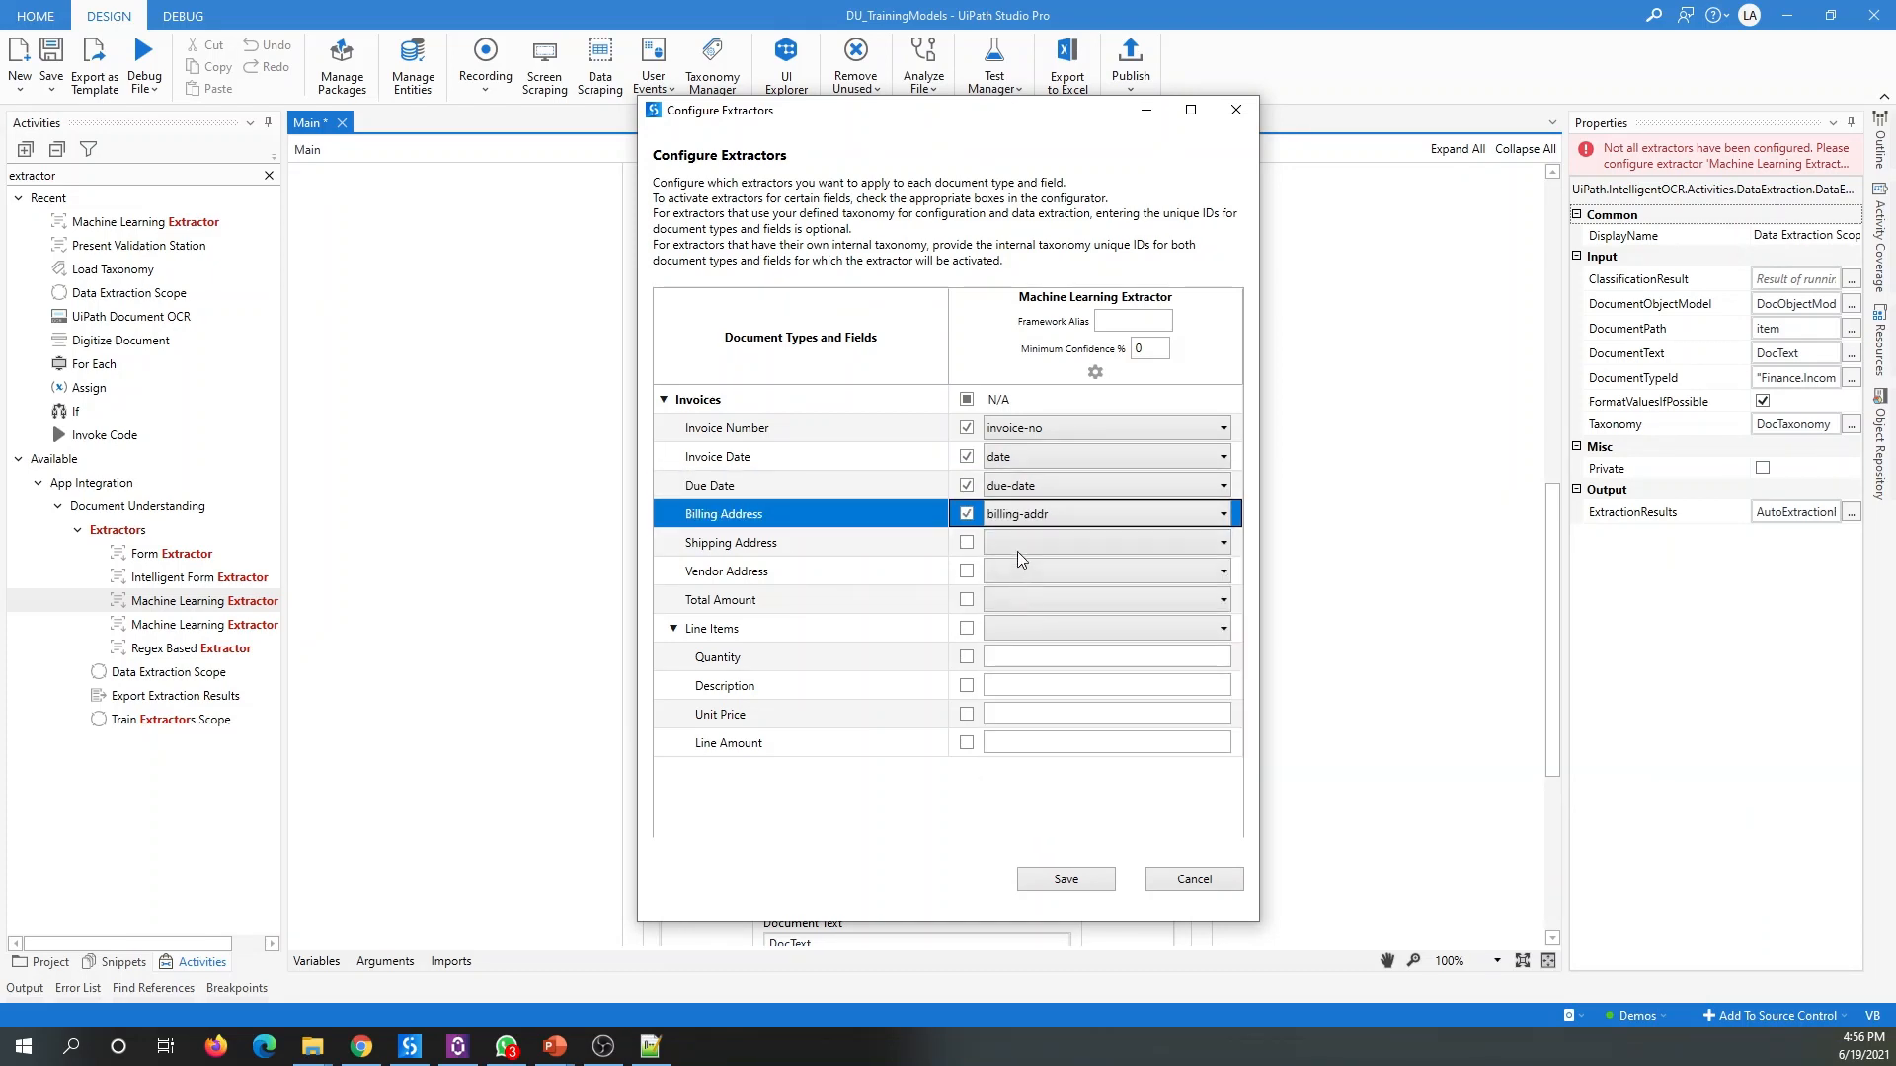
pyautogui.click(1019, 541)
pyautogui.click(1025, 648)
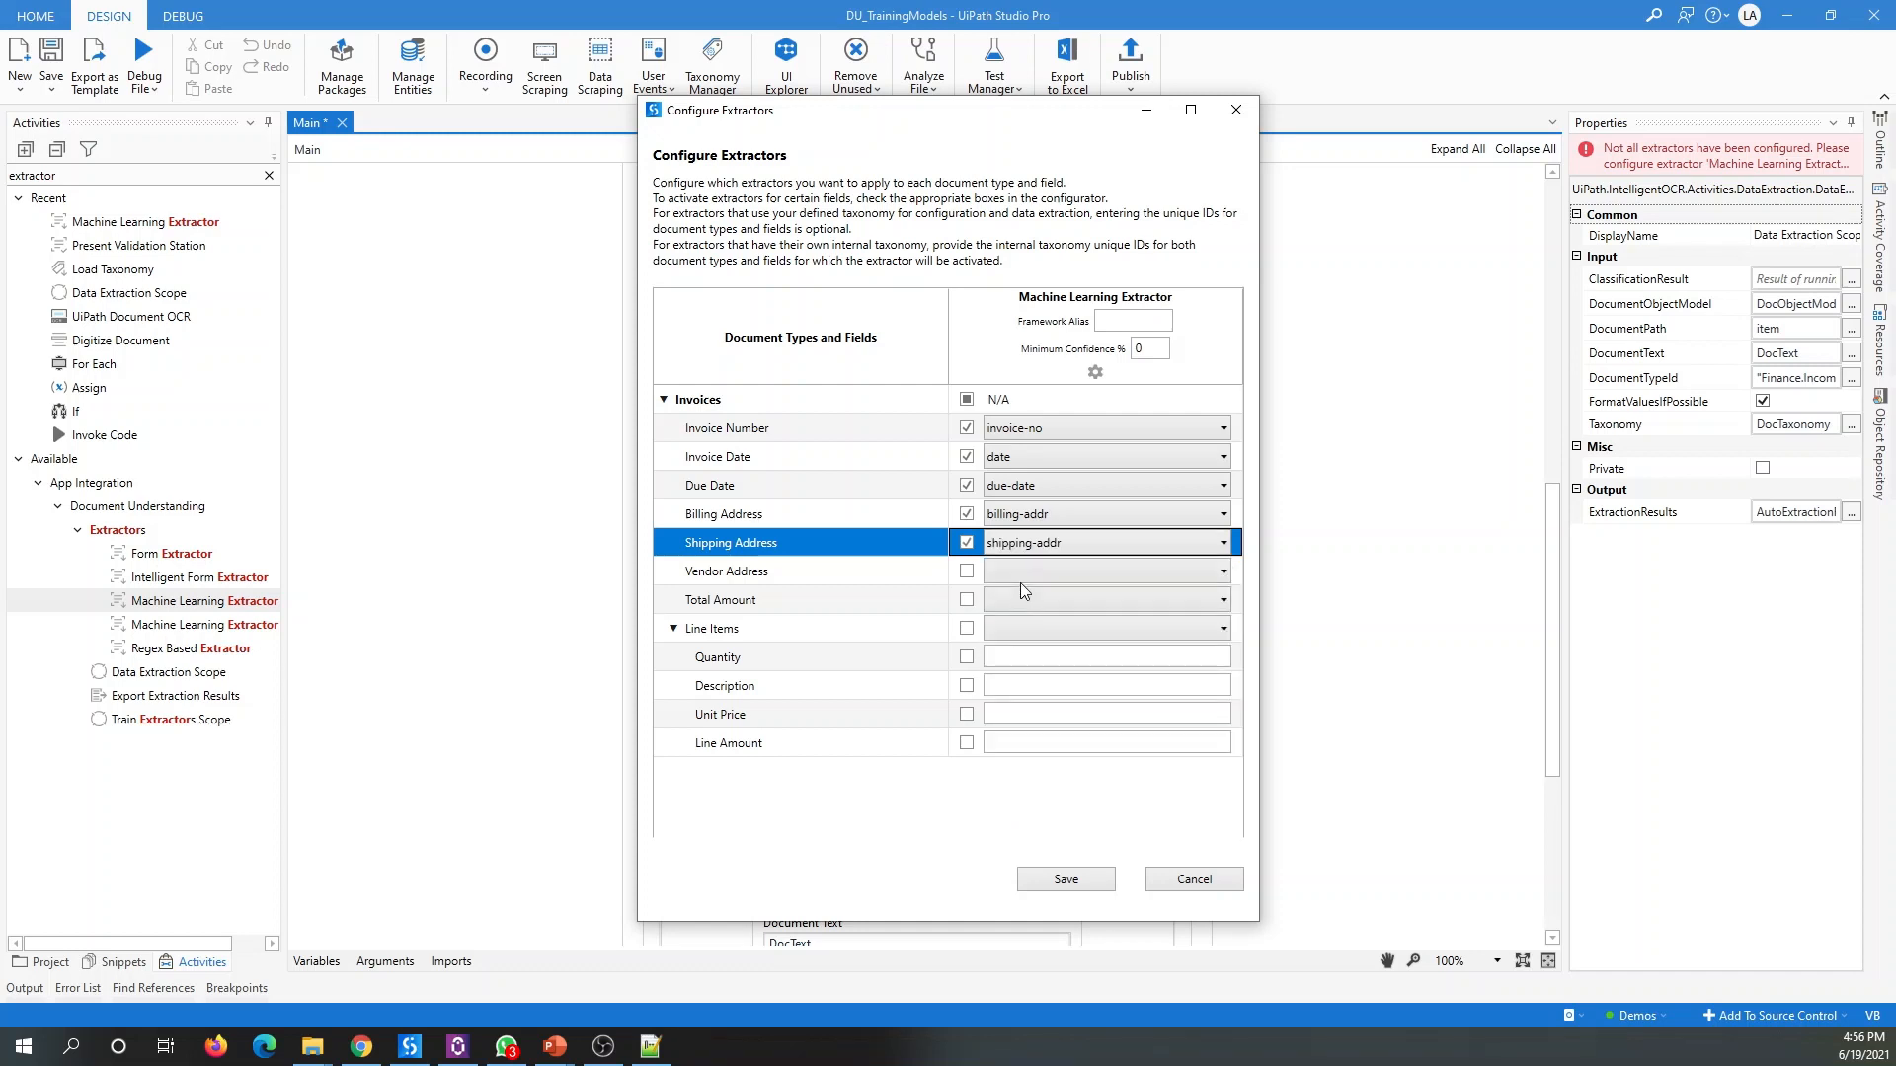
pyautogui.click(1017, 577)
pyautogui.click(1032, 647)
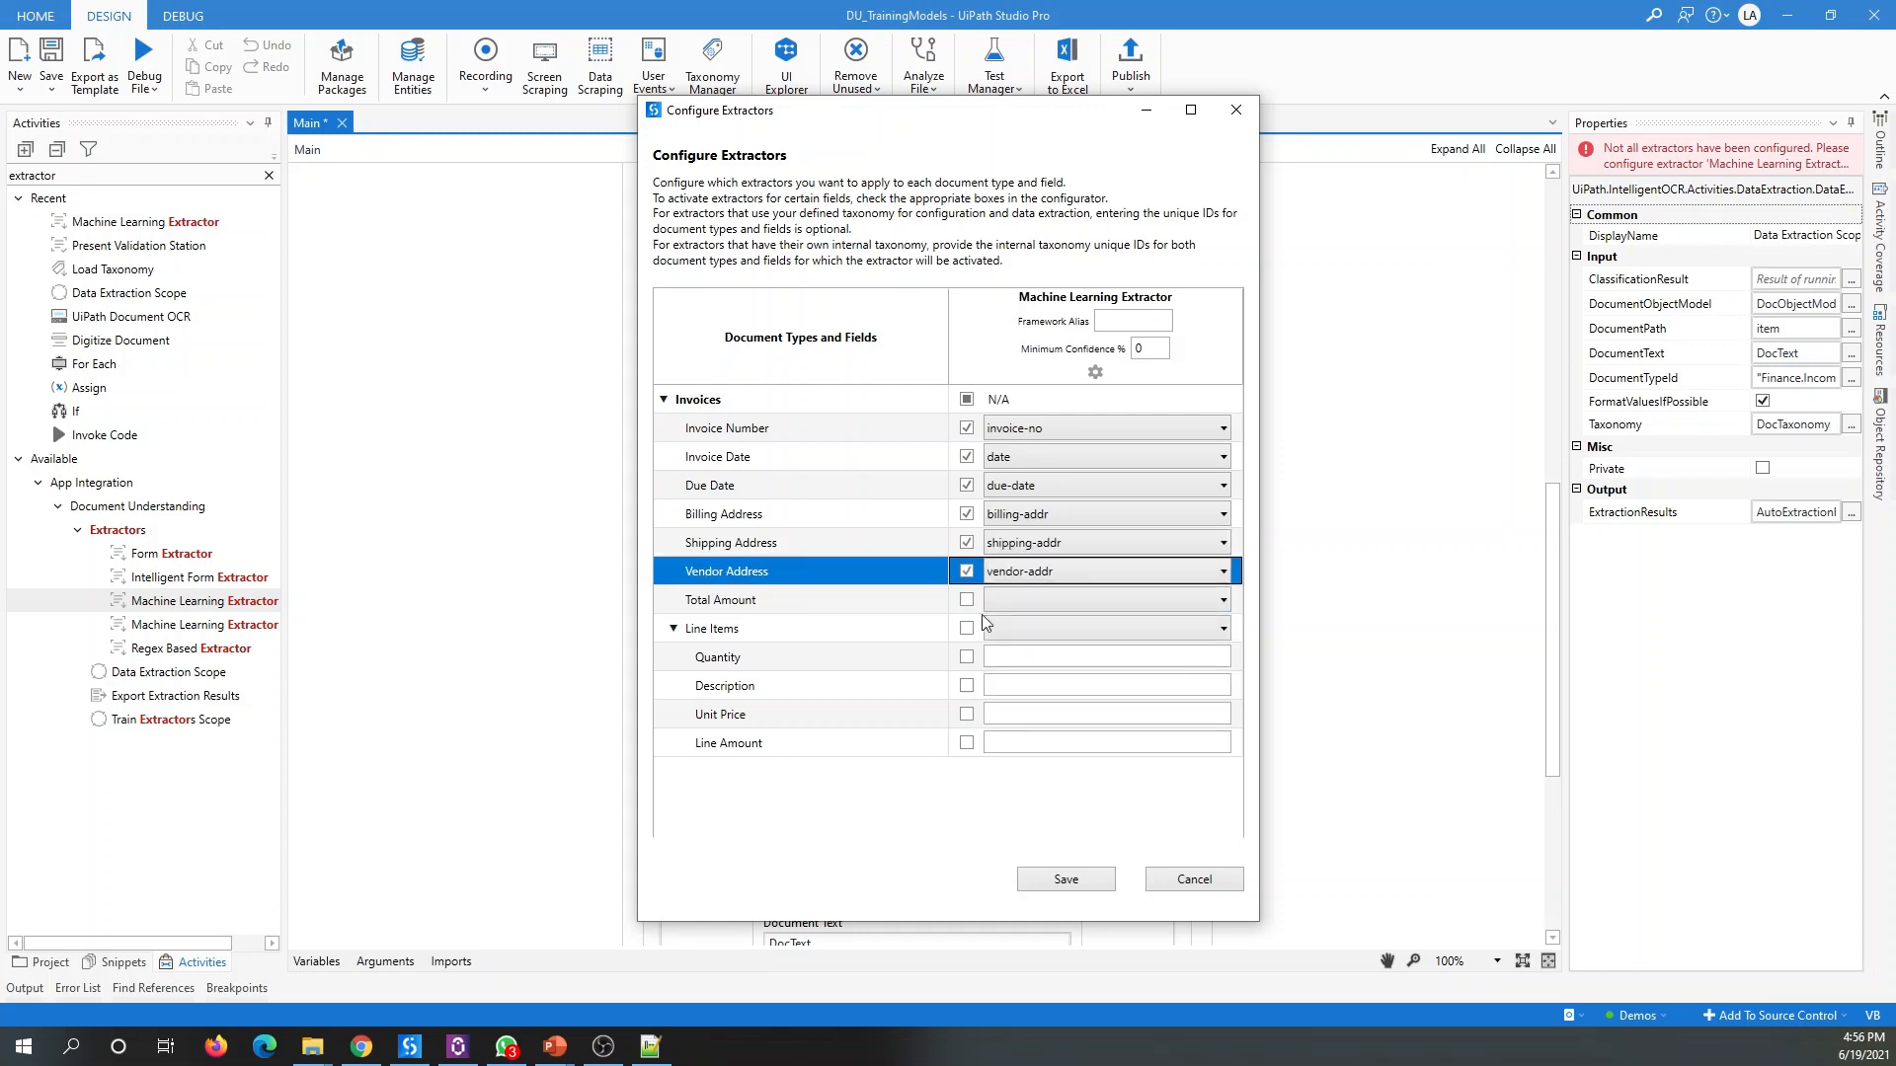
# Step: Map the Total Amount field to total and the Line Items table to items
pyautogui.click(1043, 596)
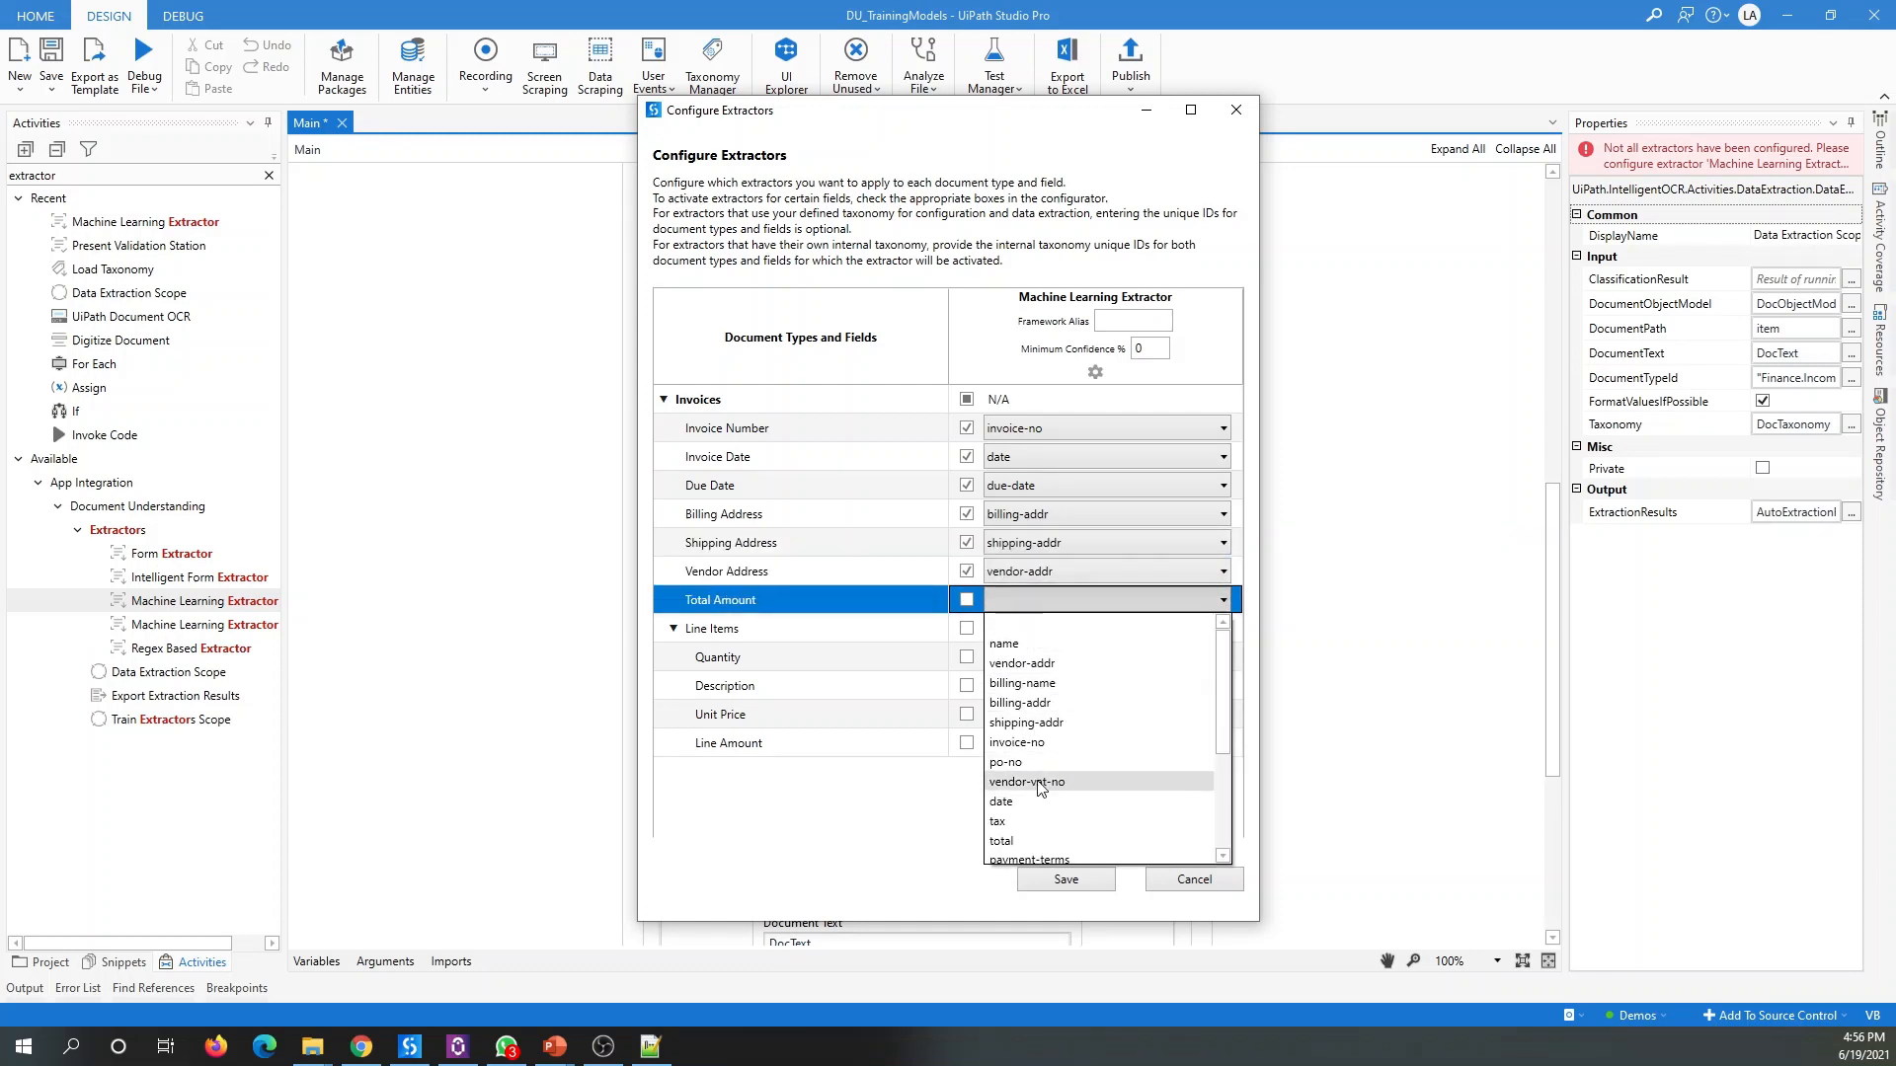
pyautogui.click(1023, 830)
pyautogui.click(1032, 632)
pyautogui.scroll(-3, 1086, 770)
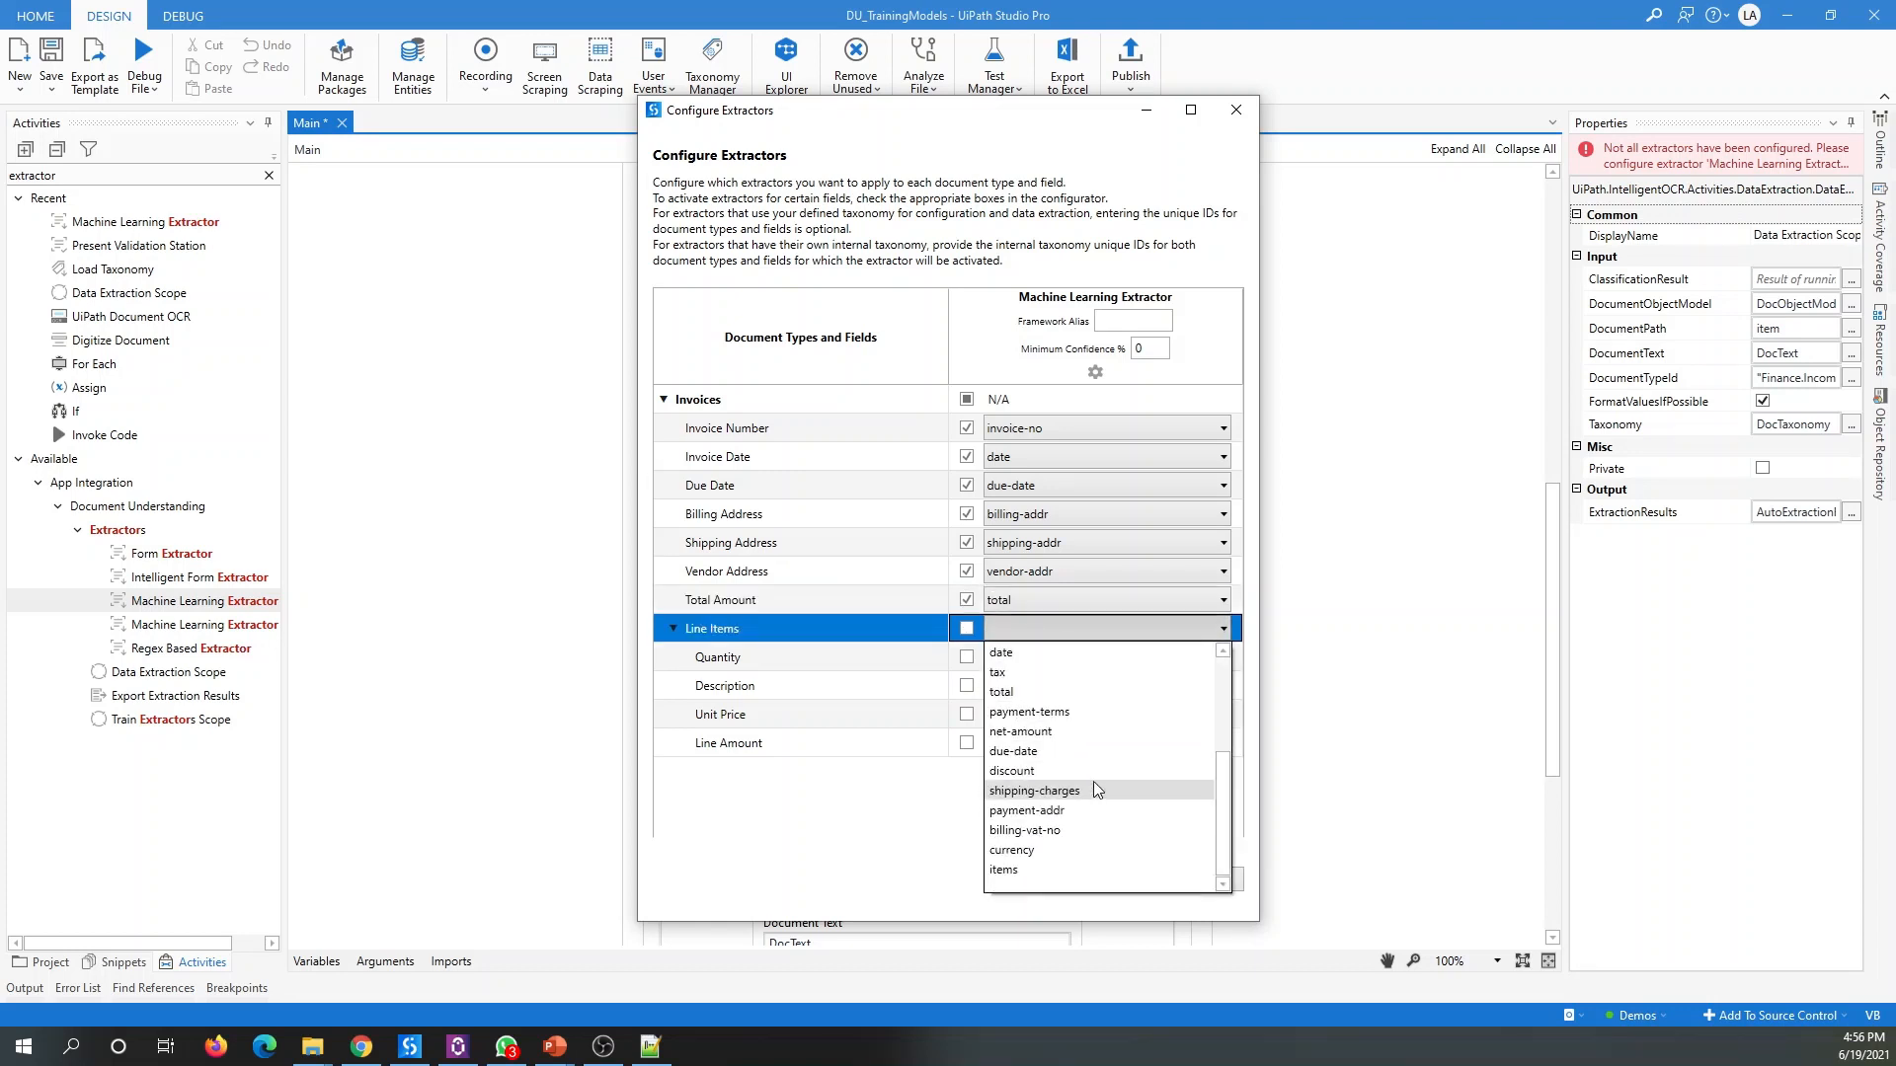
pyautogui.click(1017, 871)
# Step: Map the Line Items columns to quantity, description, unit-price and line-amount, and save the extractor configuration
pyautogui.click(1040, 655)
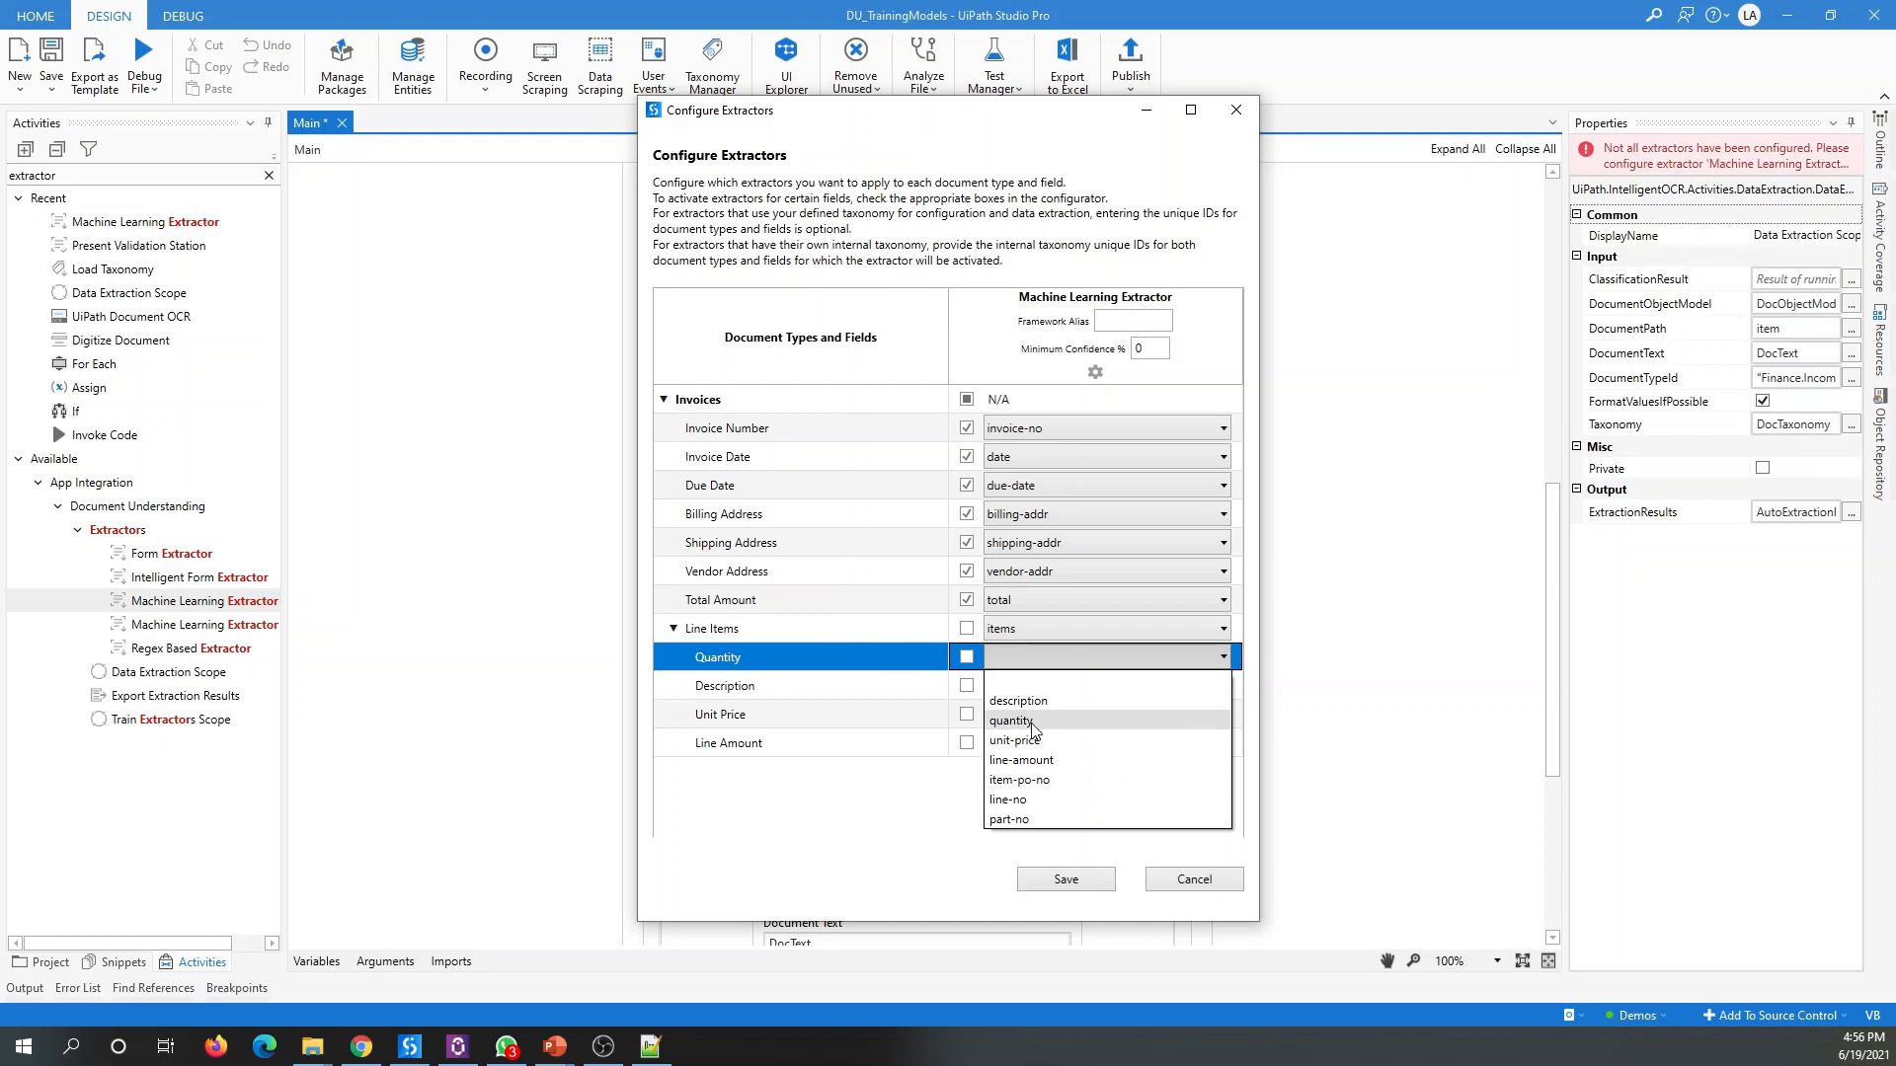
pyautogui.click(1011, 720)
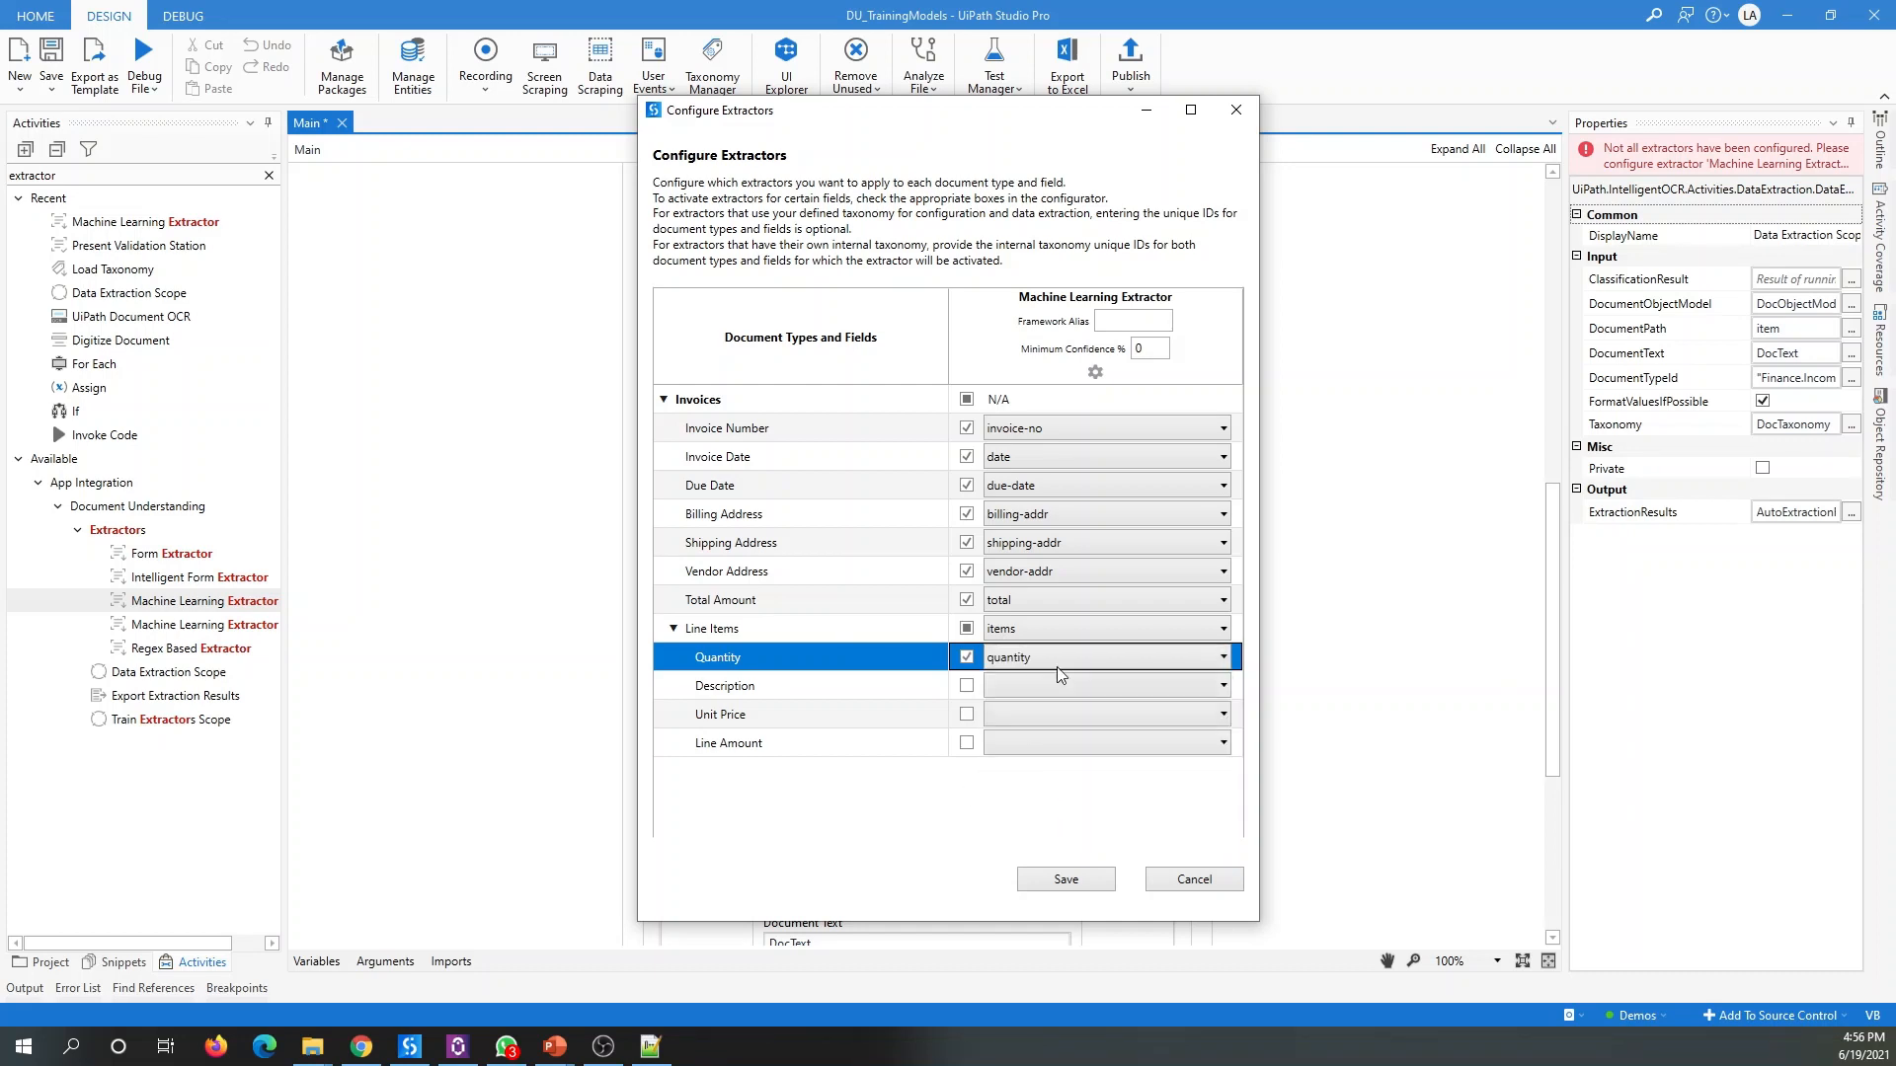
pyautogui.click(1069, 695)
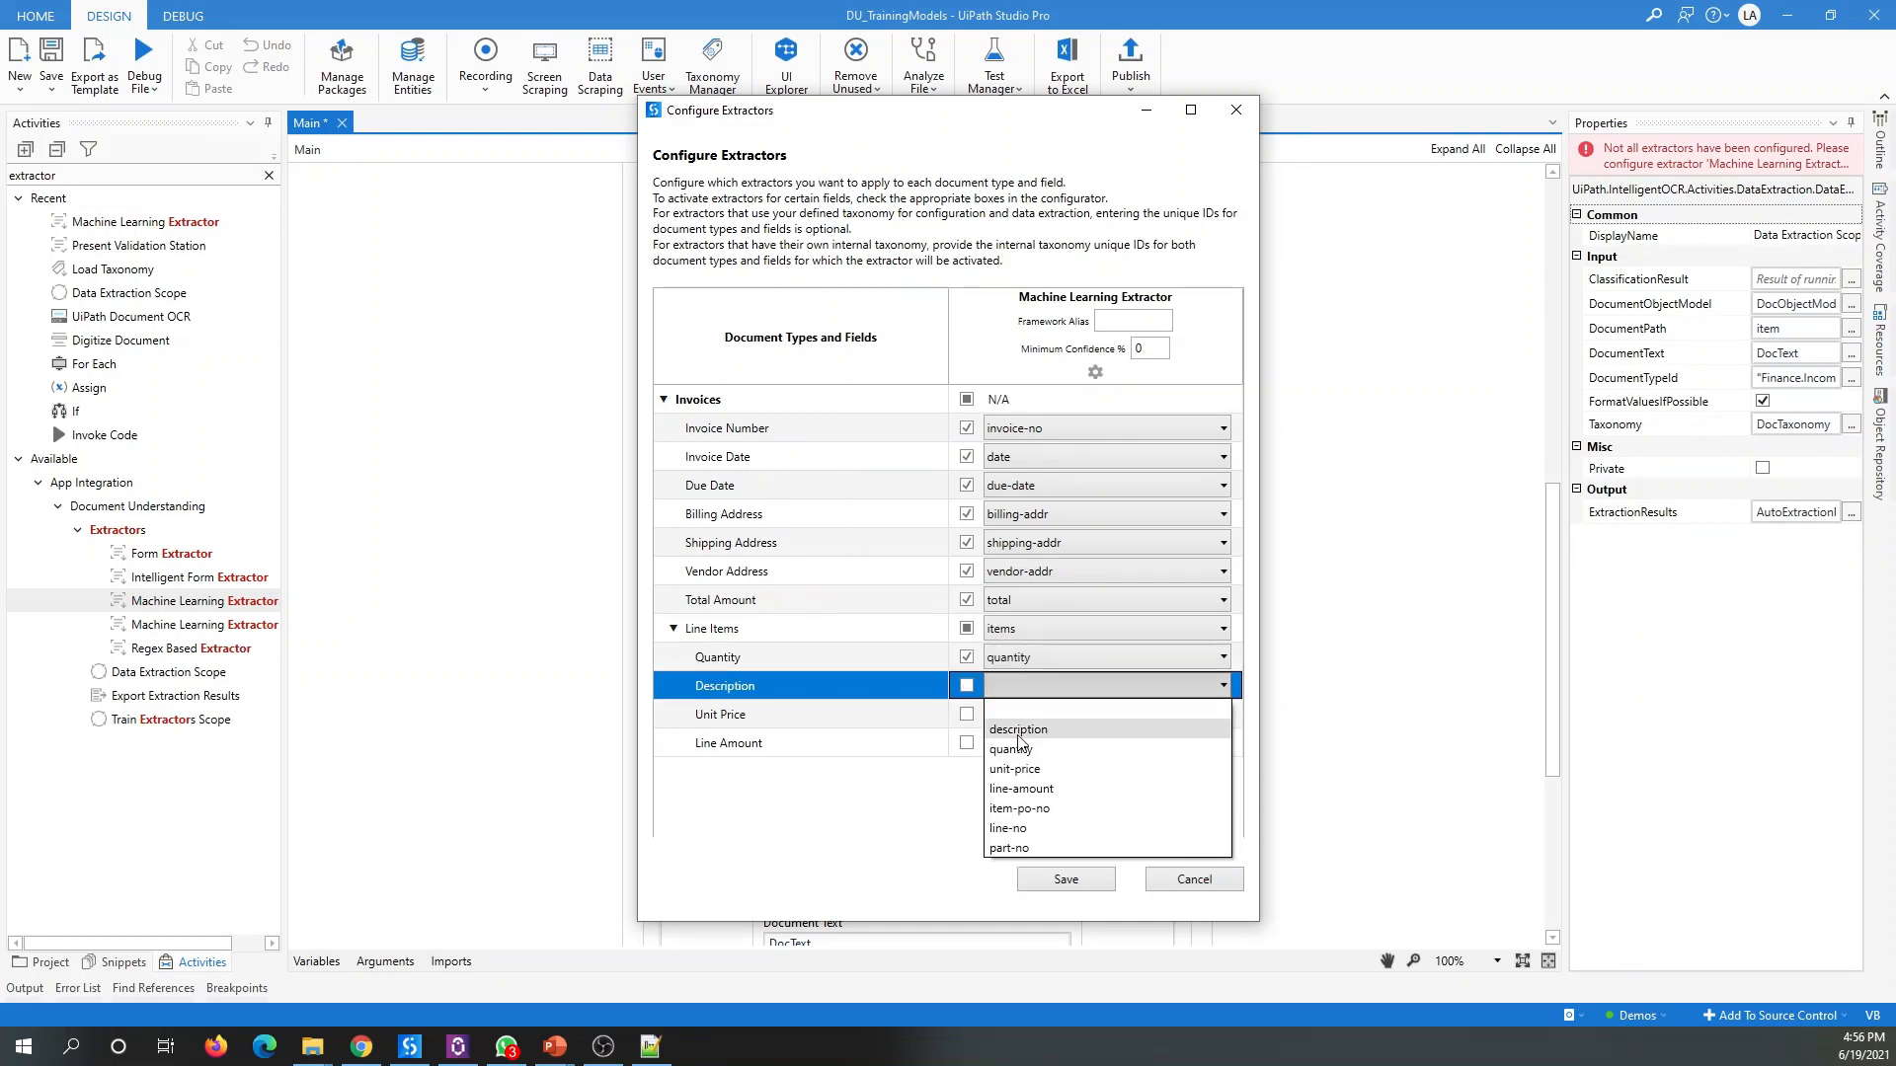
pyautogui.click(1053, 714)
pyautogui.click(1052, 714)
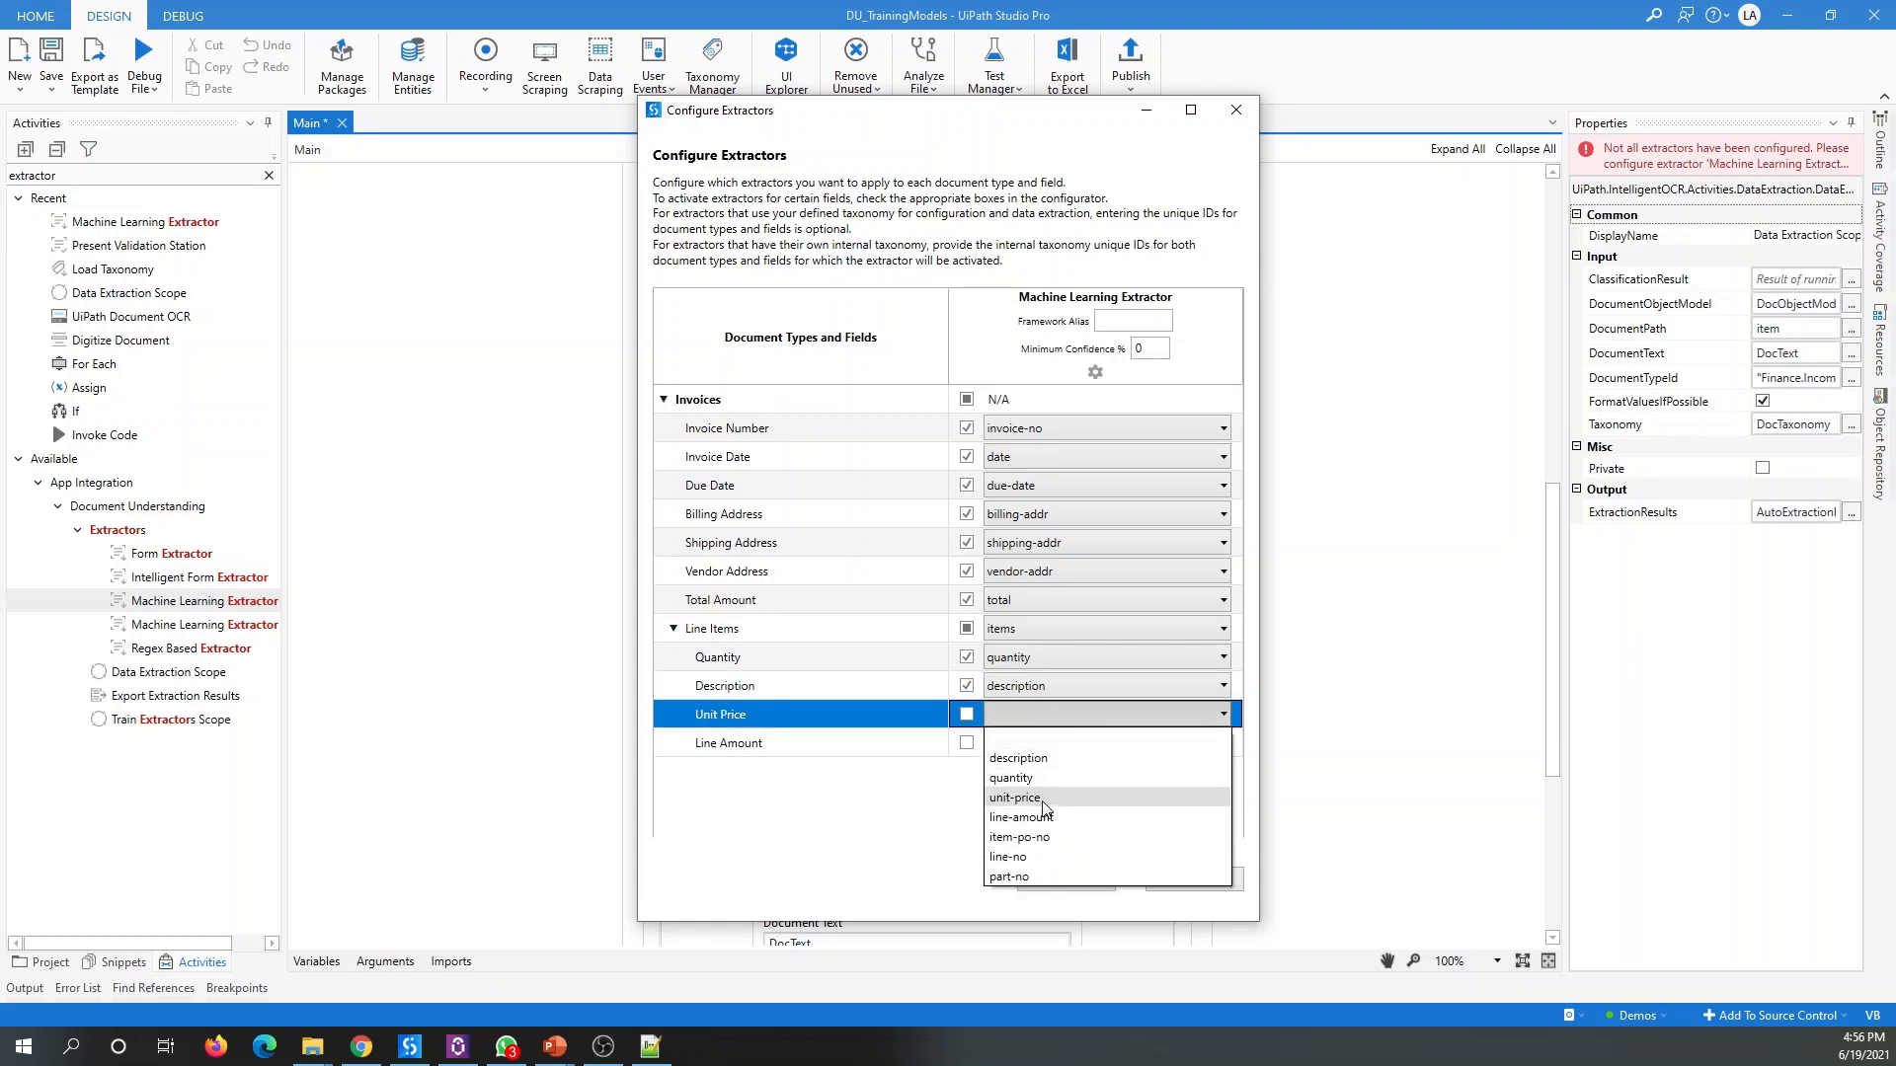
pyautogui.click(1042, 798)
pyautogui.click(1037, 744)
pyautogui.click(1039, 847)
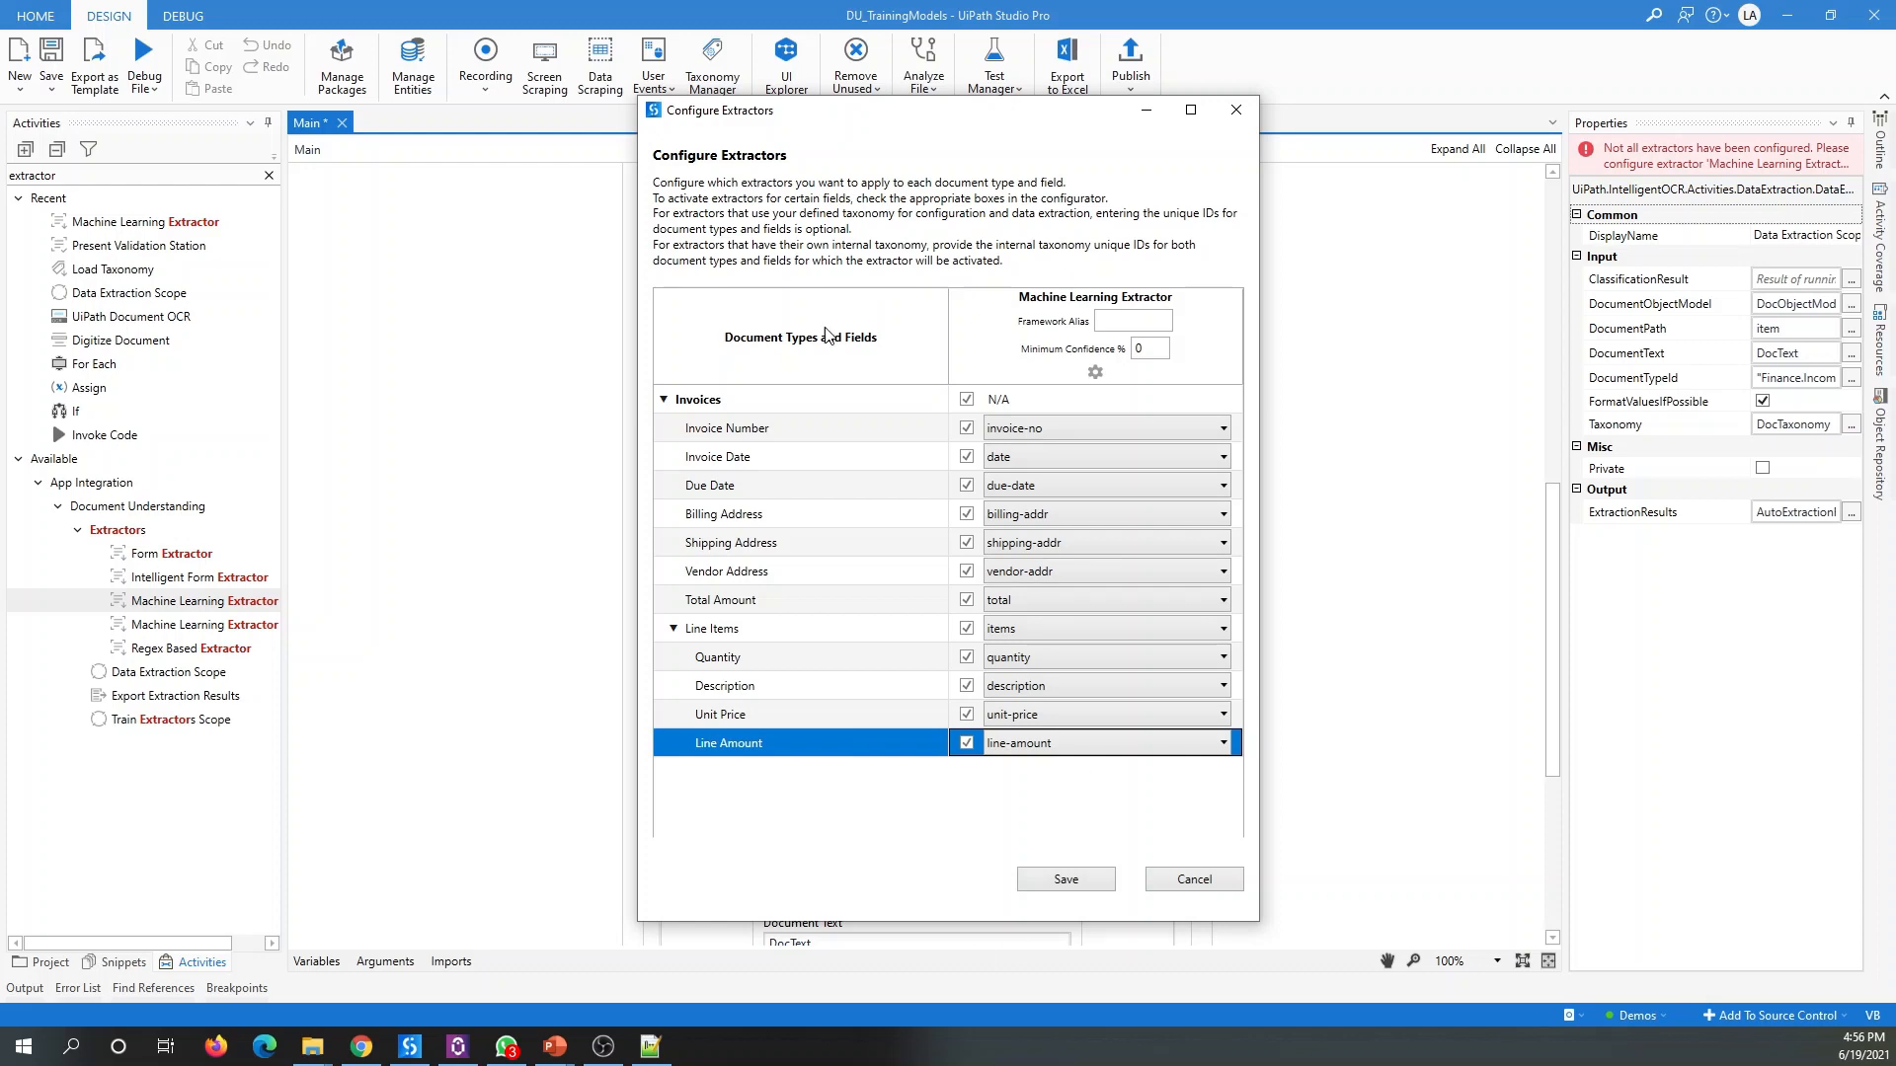
pyautogui.click(1061, 881)
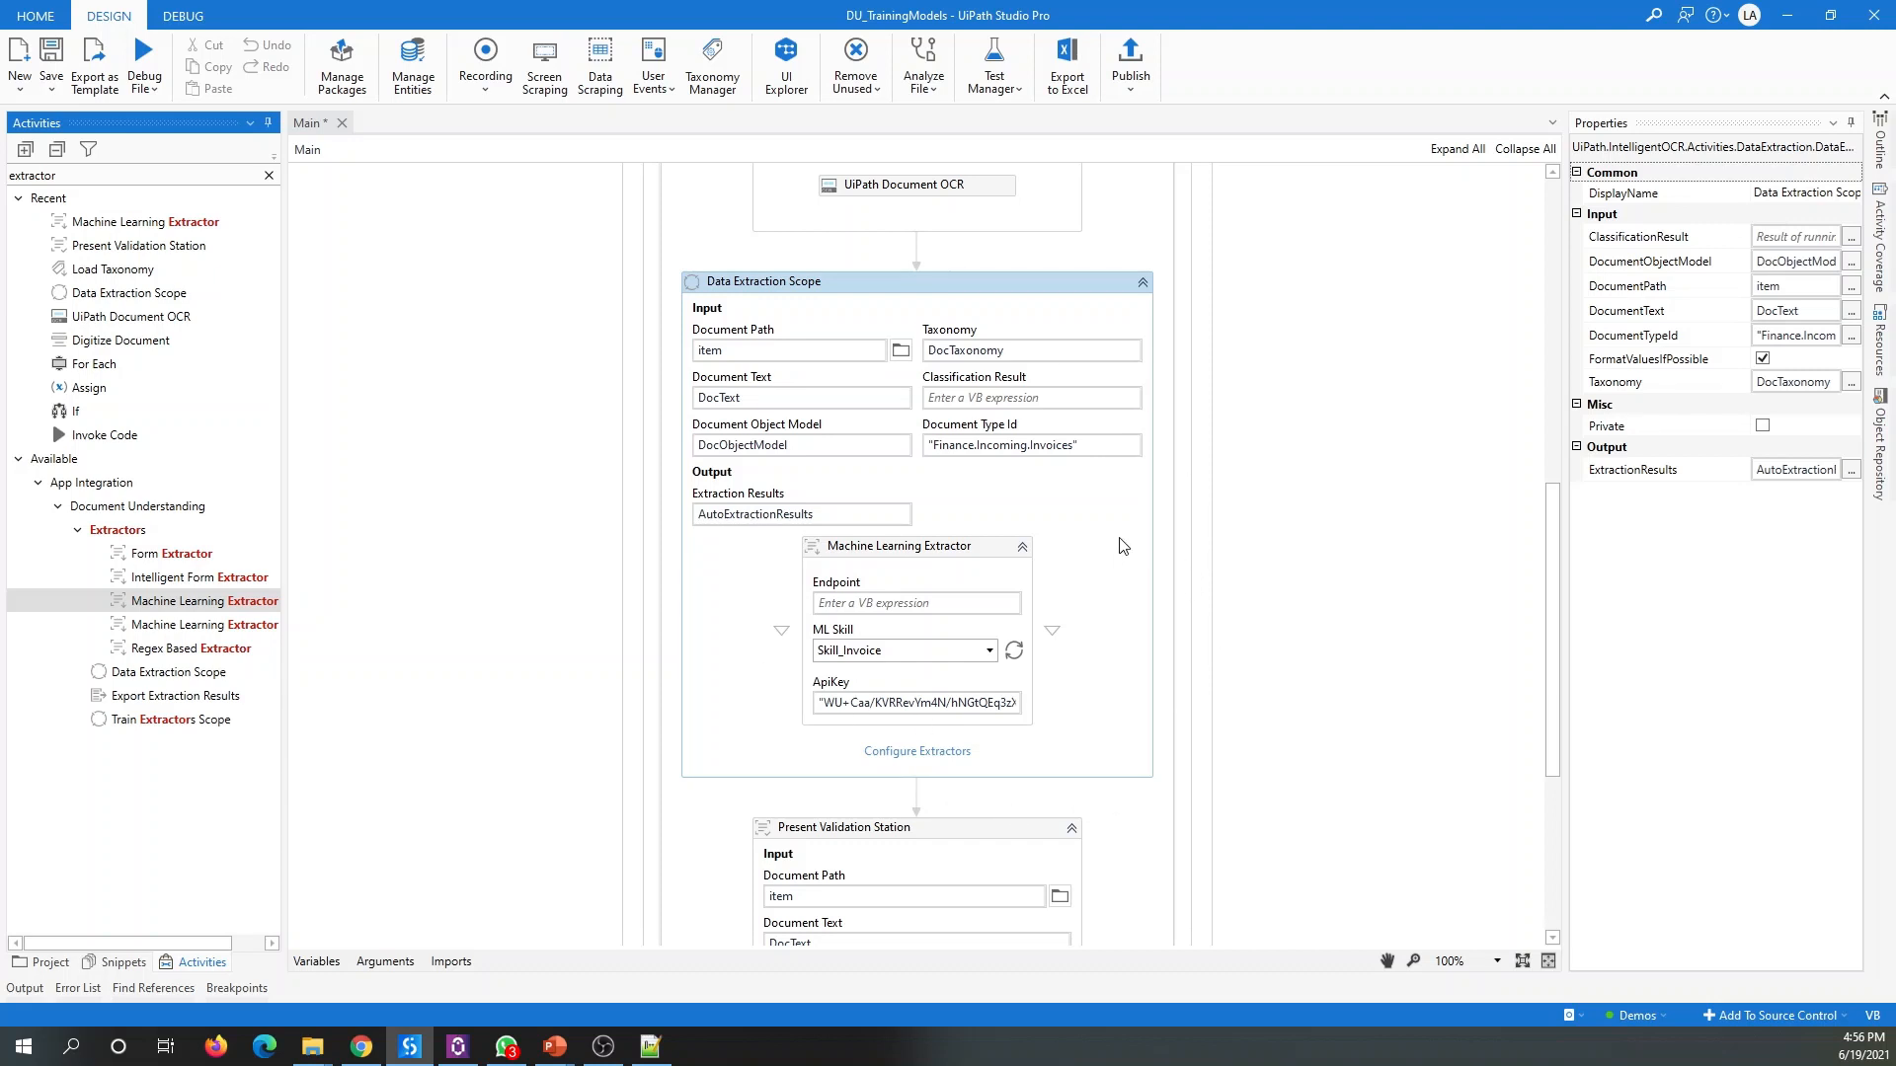
# Step: Reopen the extractor configuration and review the field mappings and the skill fields available for Invoice Date, then save it
pyautogui.scroll(-2, 1099, 618)
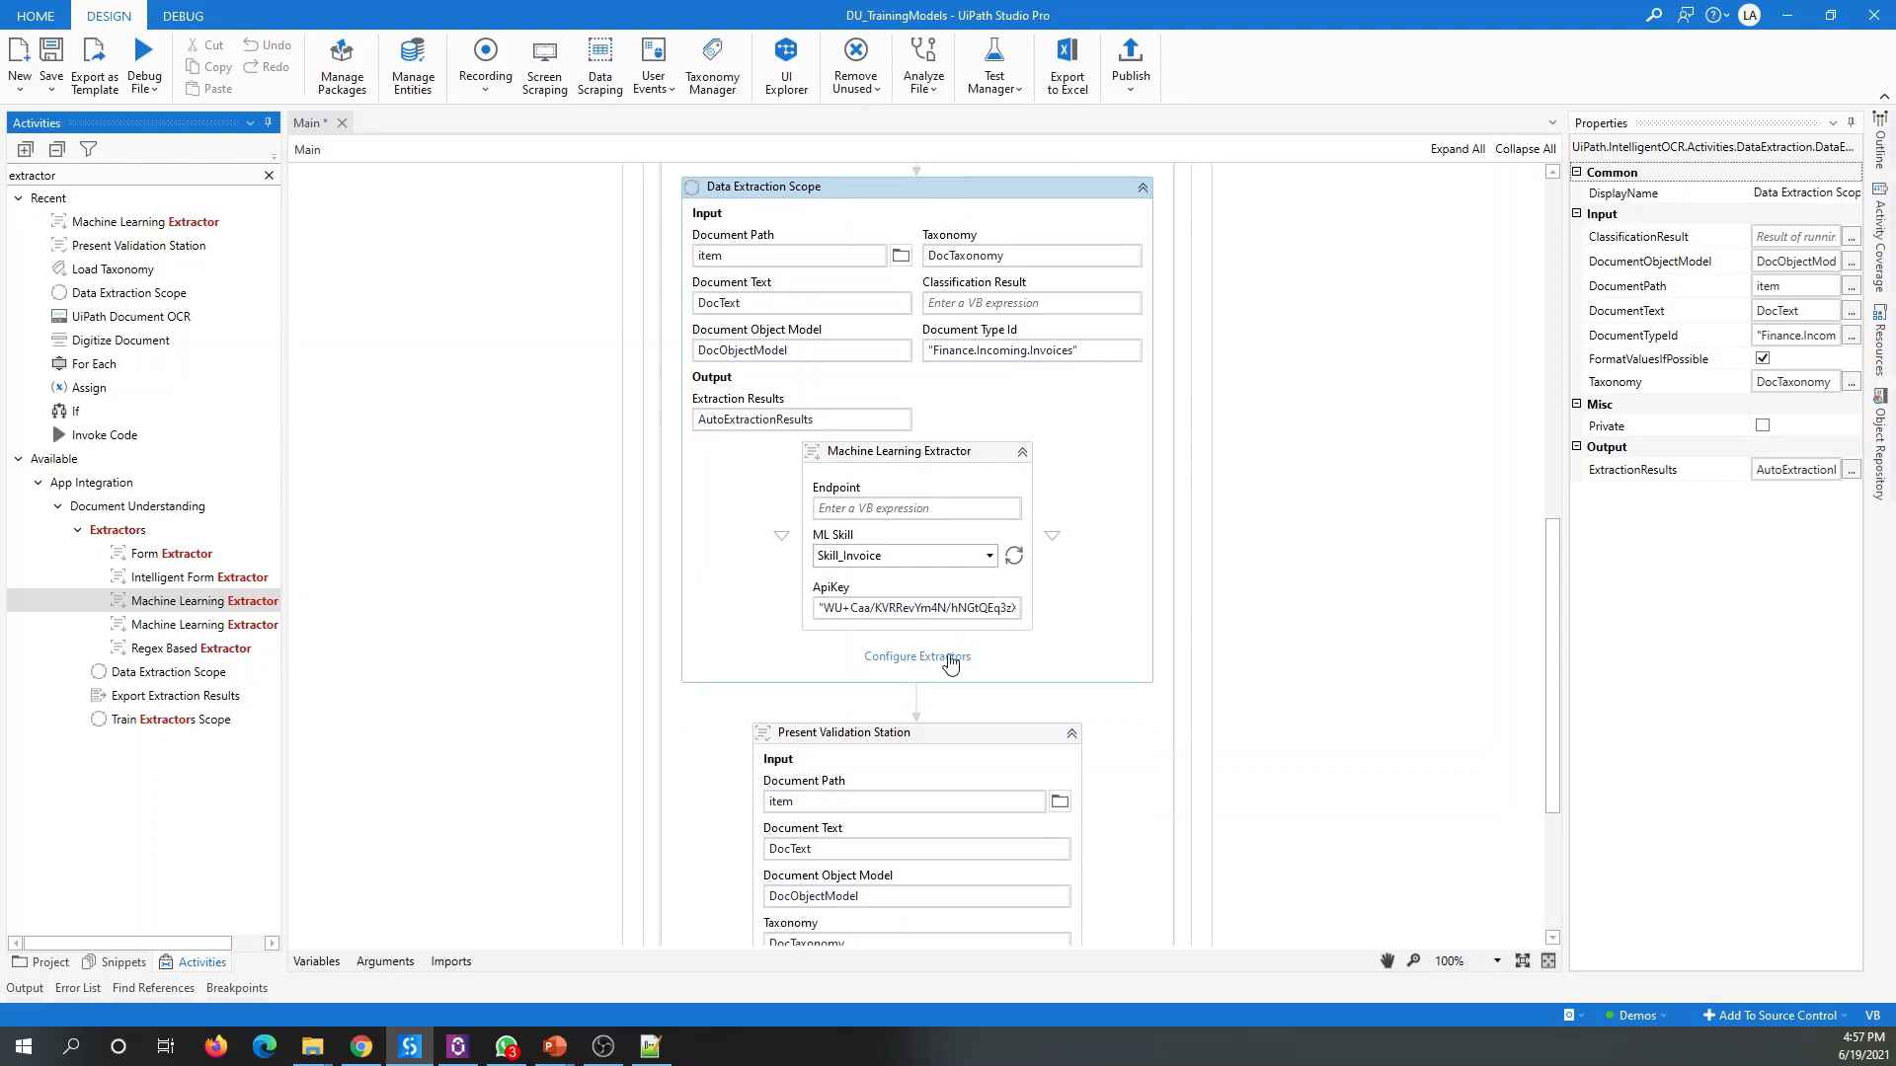
pyautogui.click(953, 665)
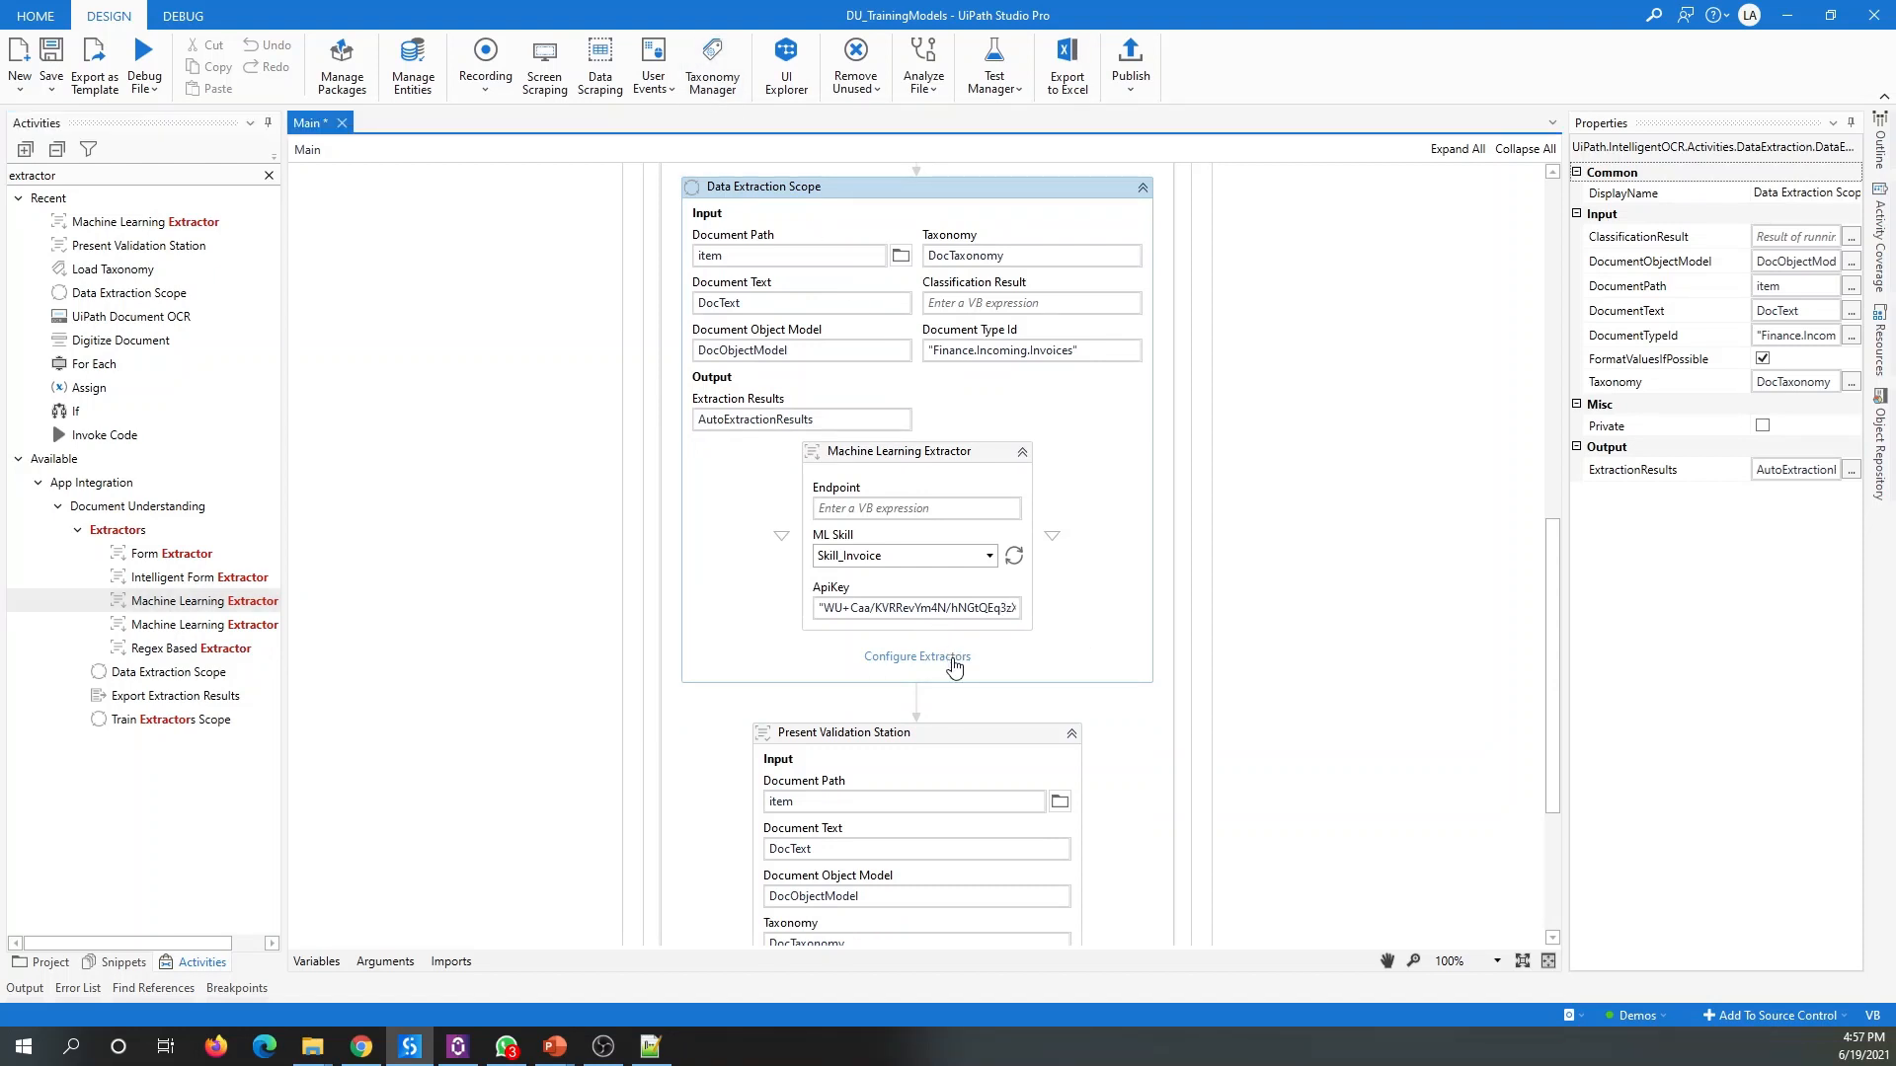
pyautogui.scroll(-5, 765, 664)
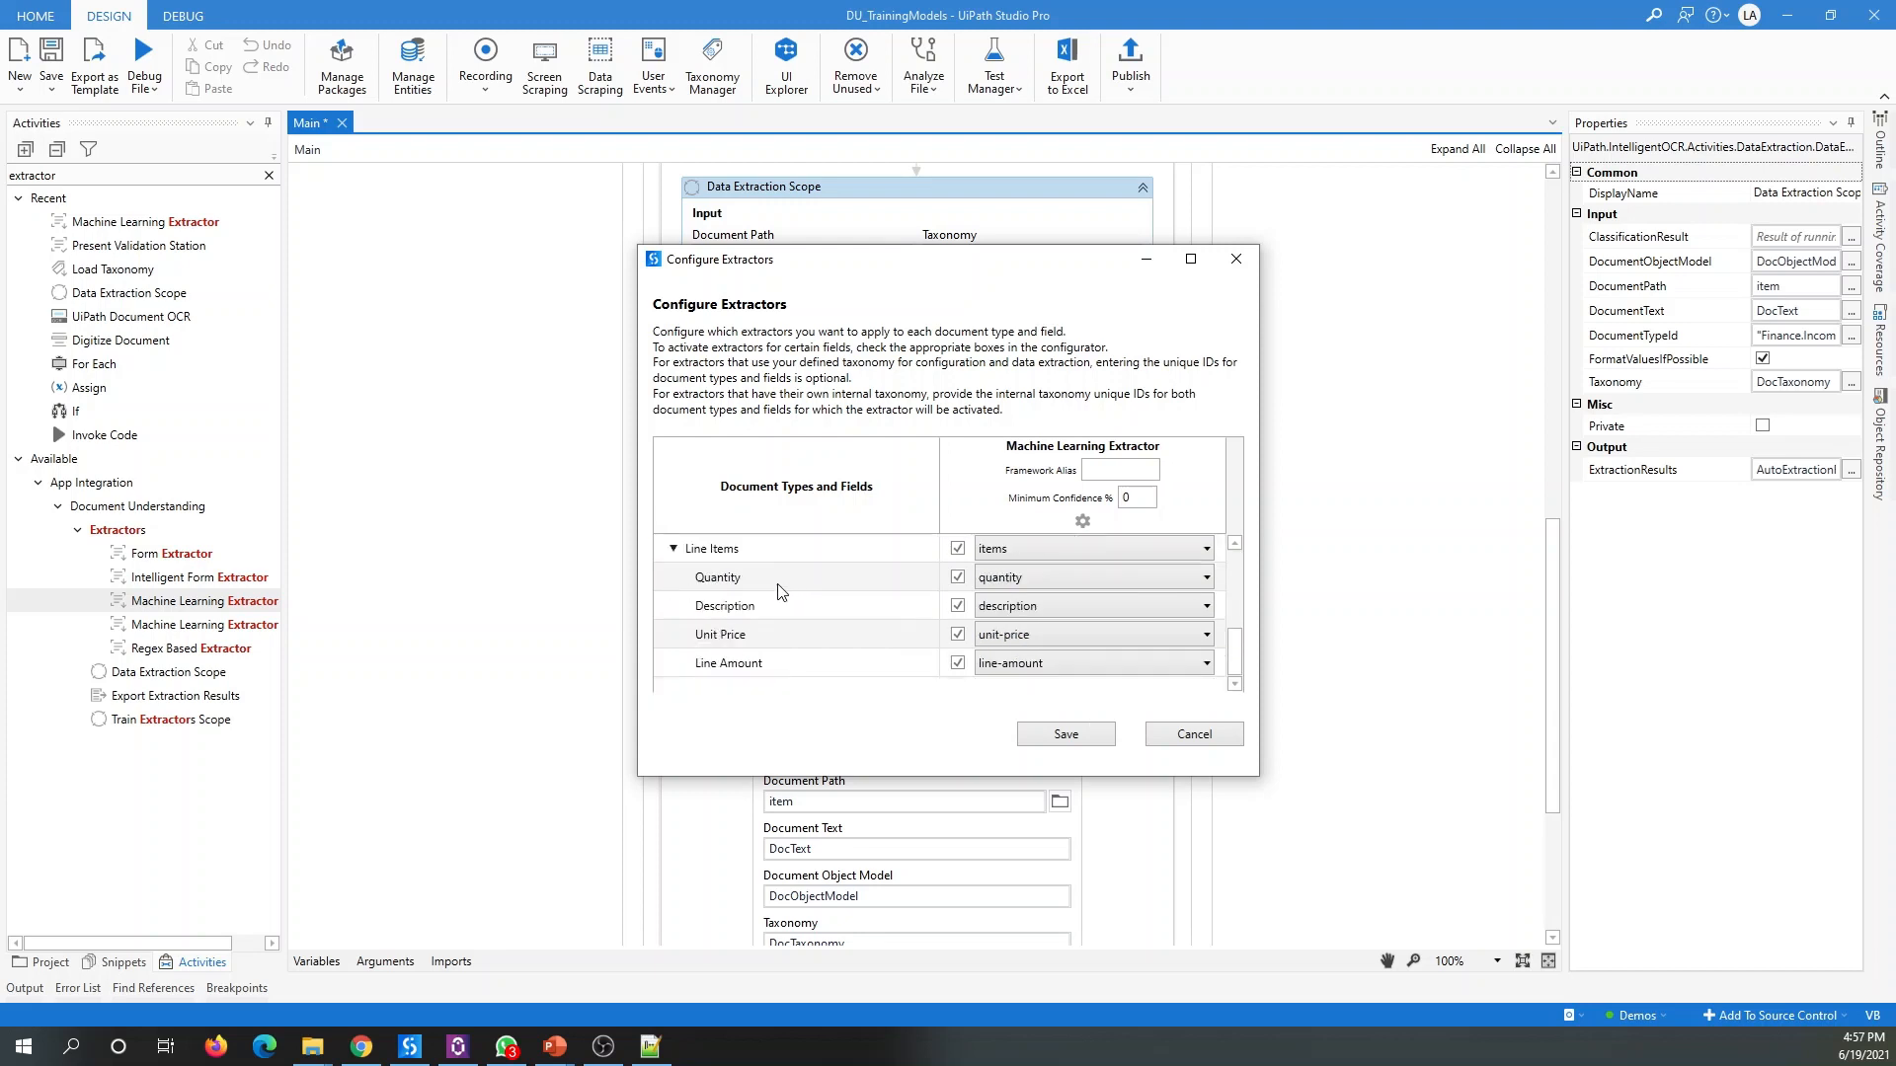
pyautogui.scroll(4, 775, 654)
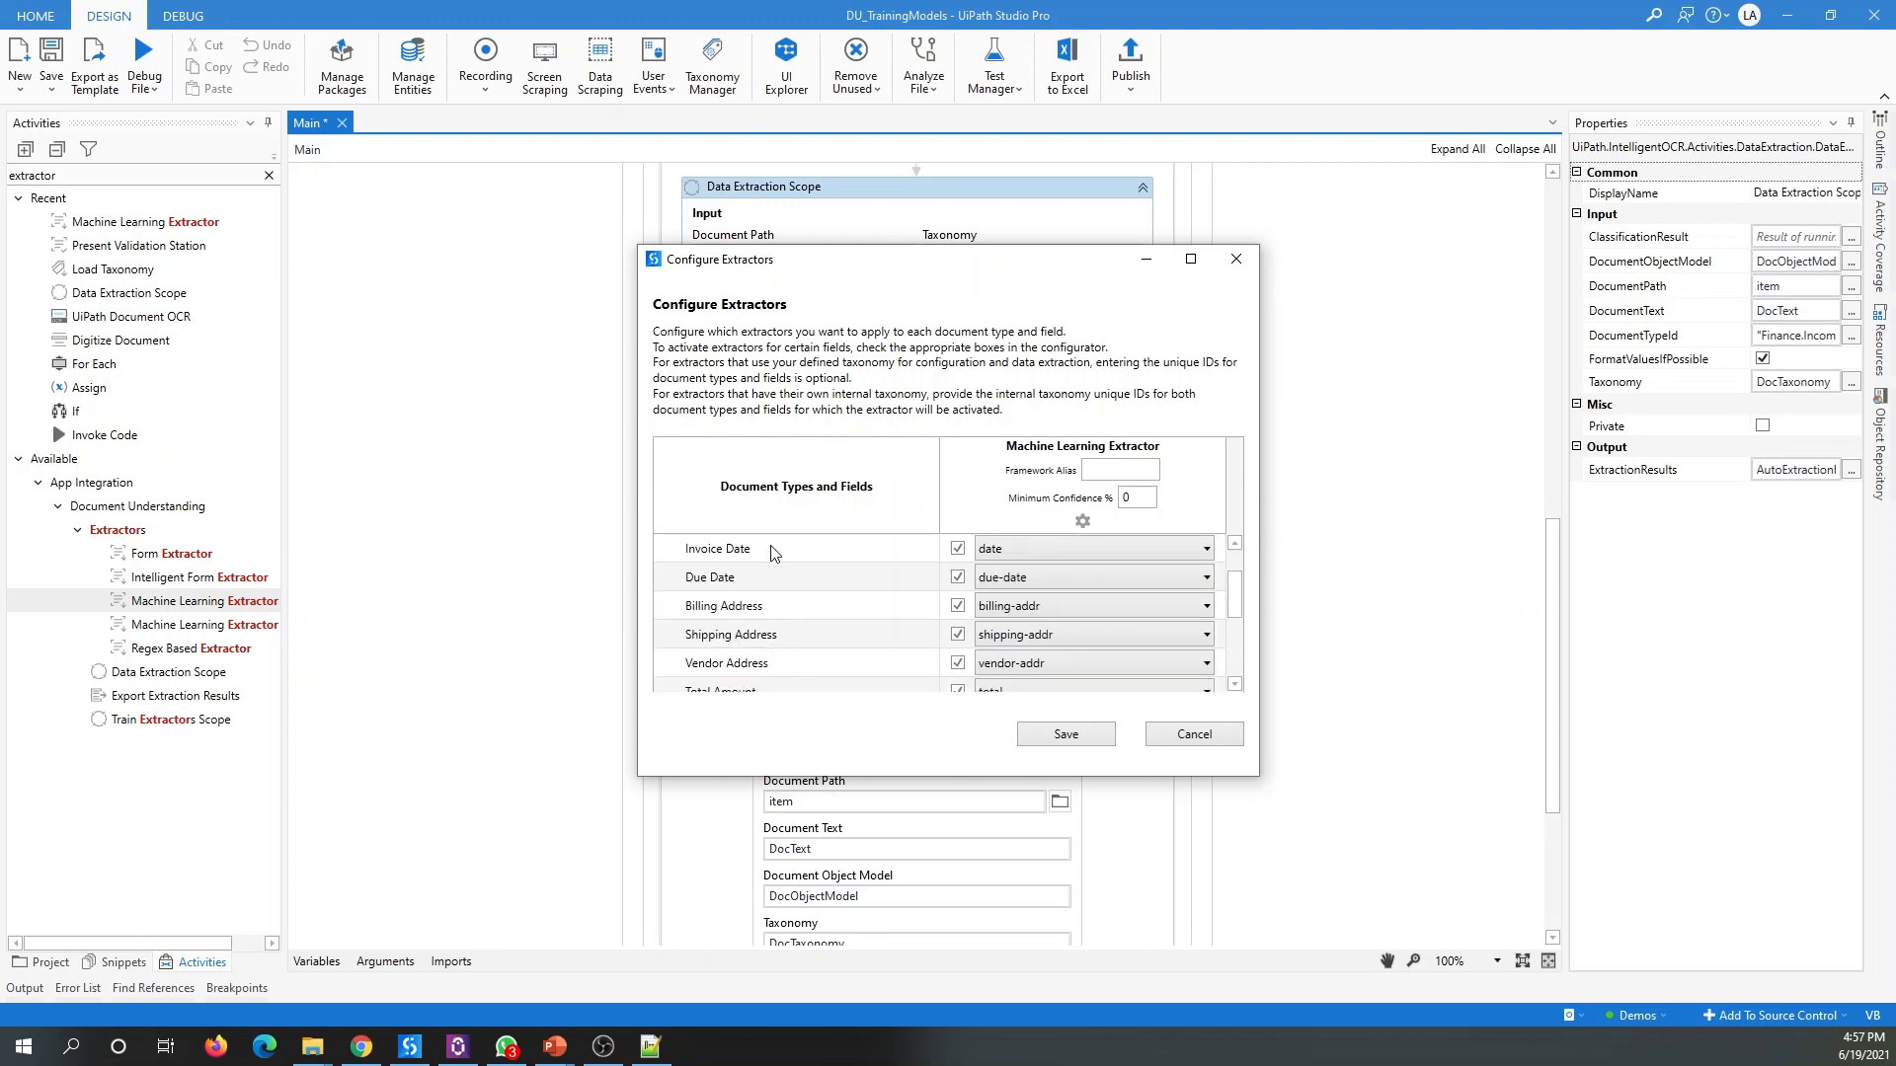
pyautogui.click(1207, 549)
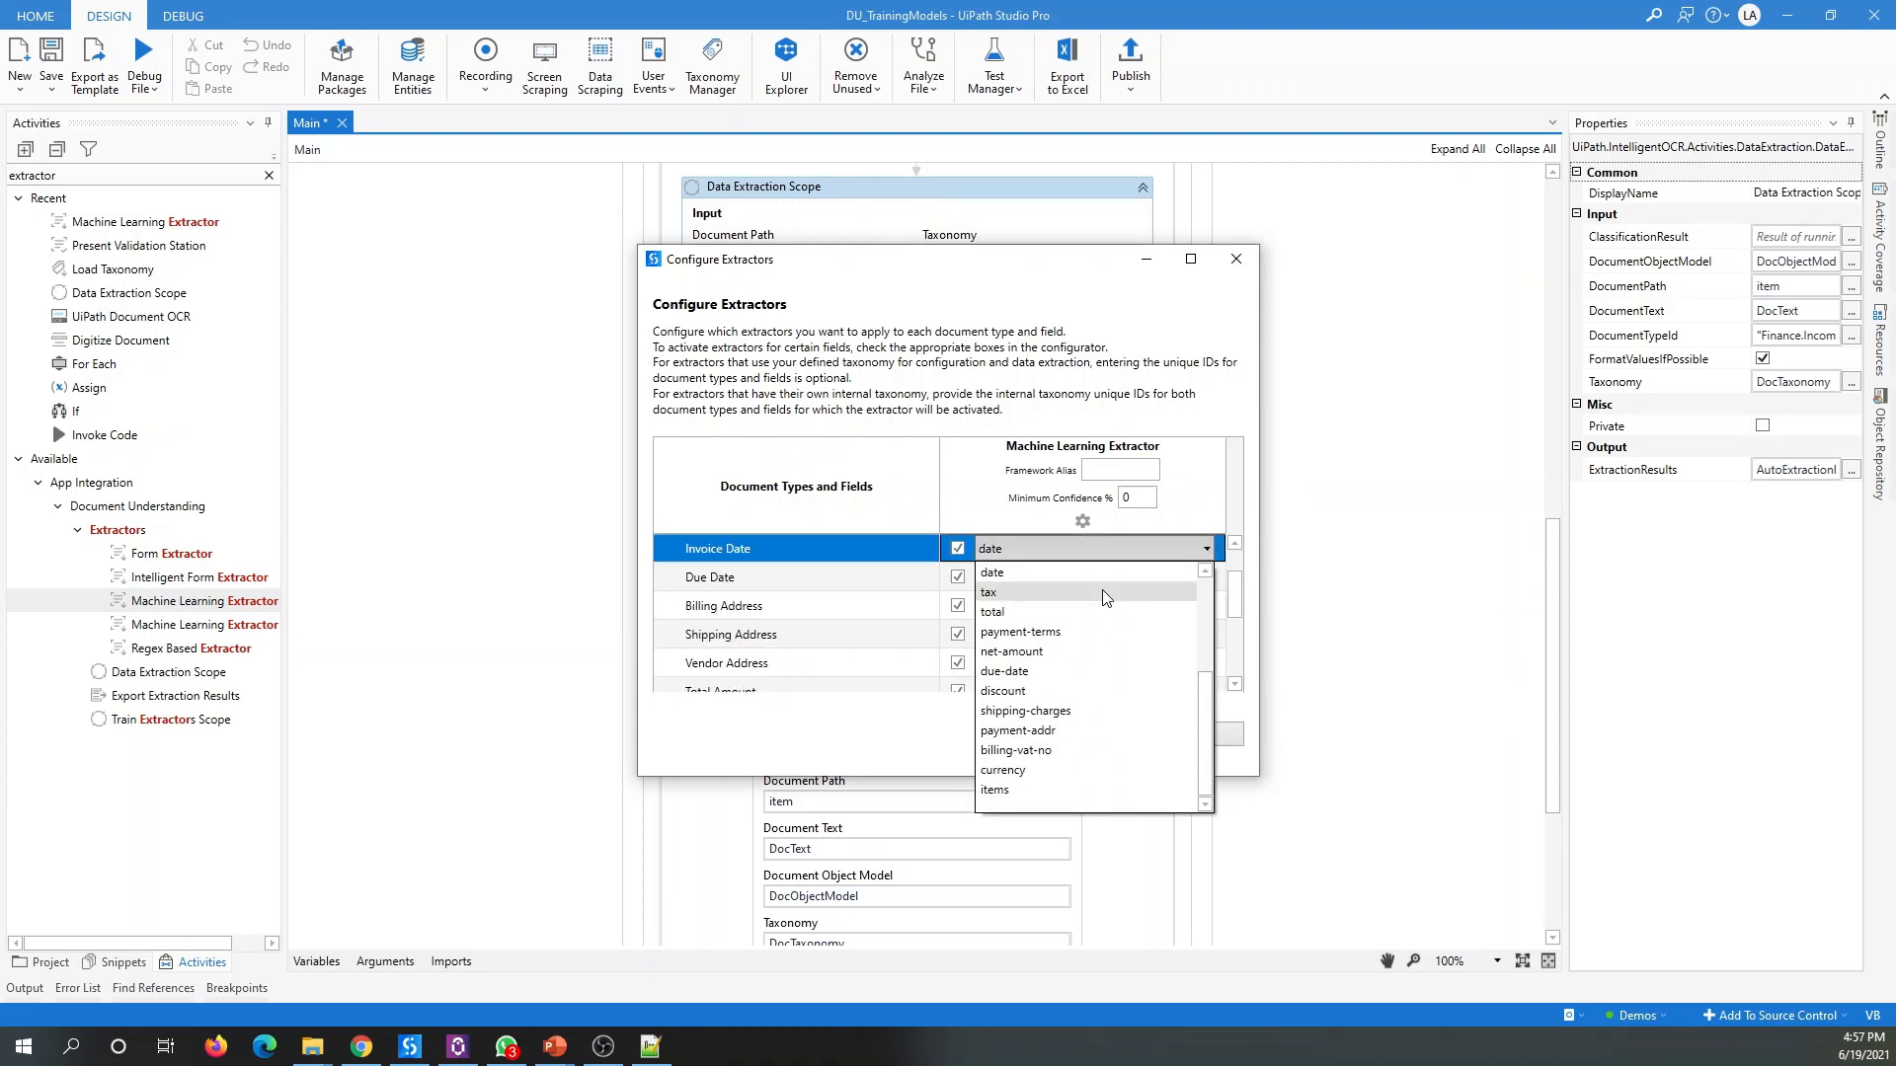
pyautogui.scroll(4, 1111, 691)
pyautogui.scroll(-4, 1088, 708)
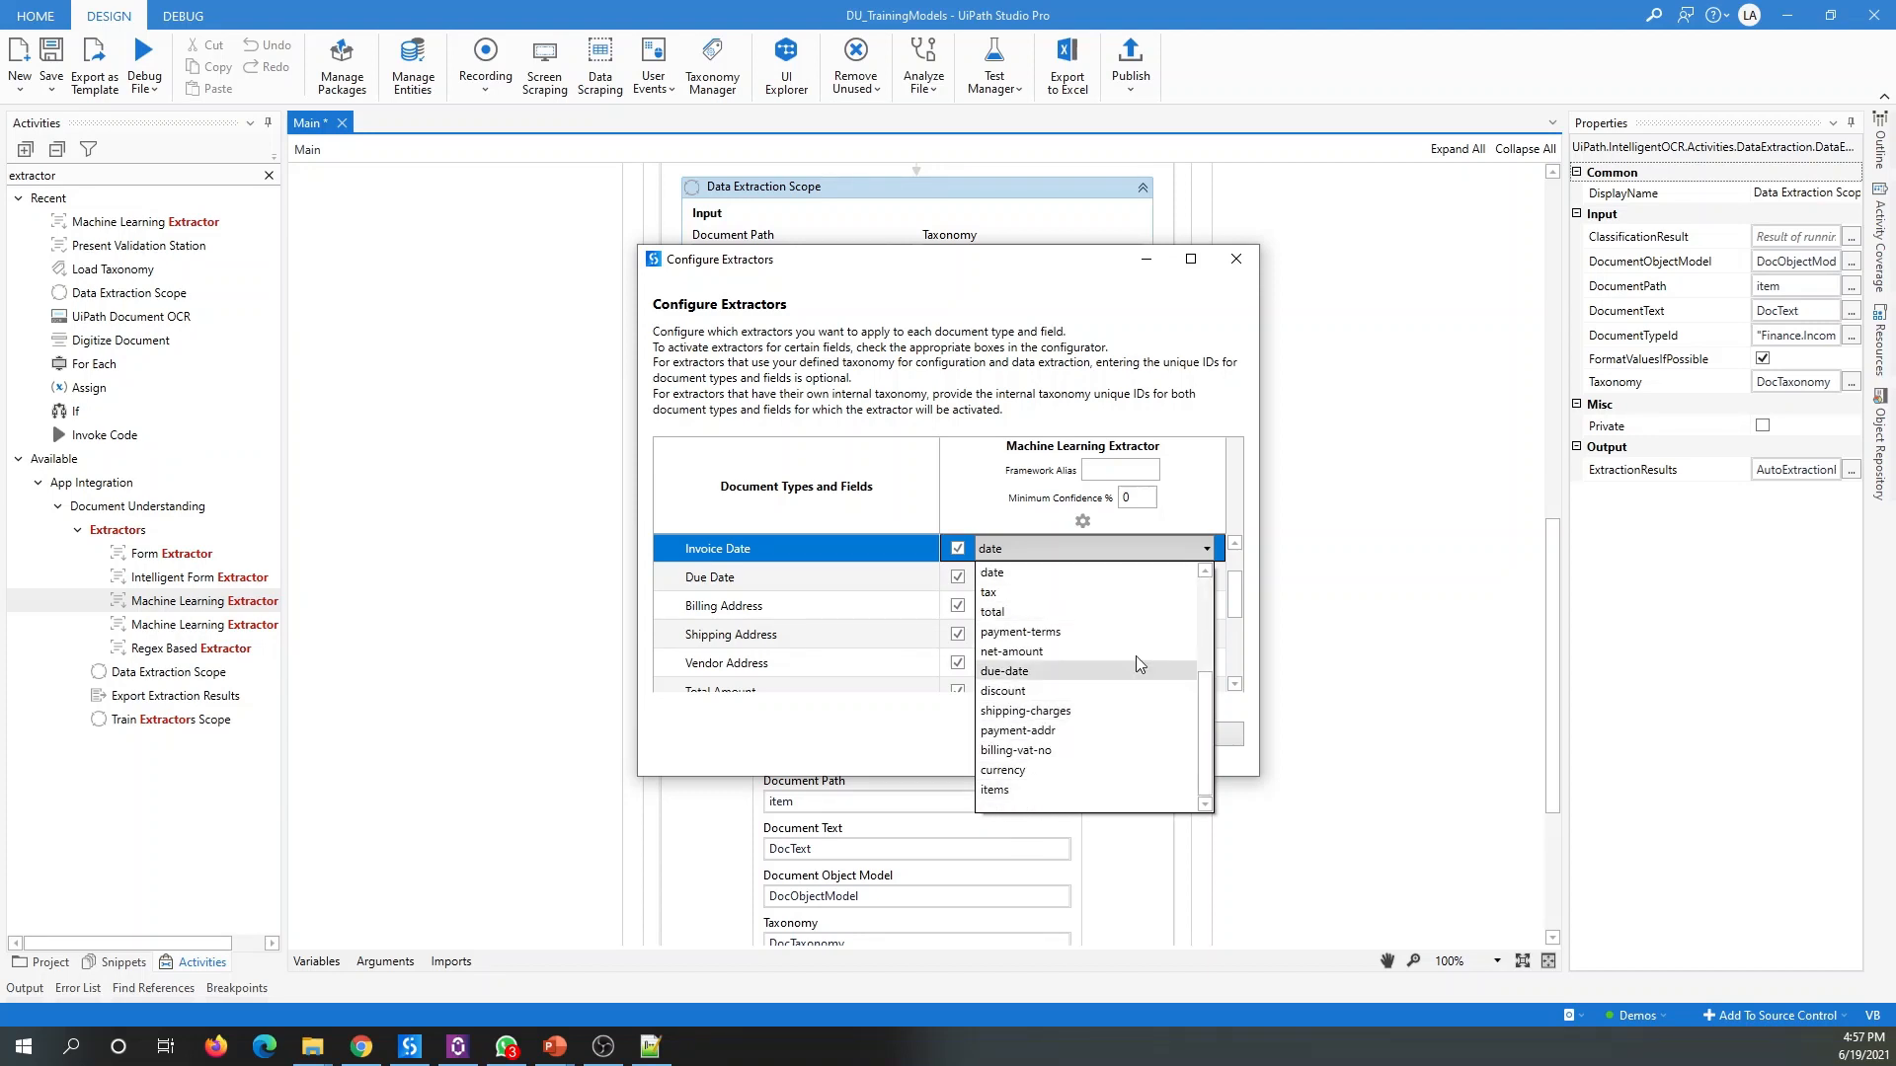
pyautogui.click(1207, 555)
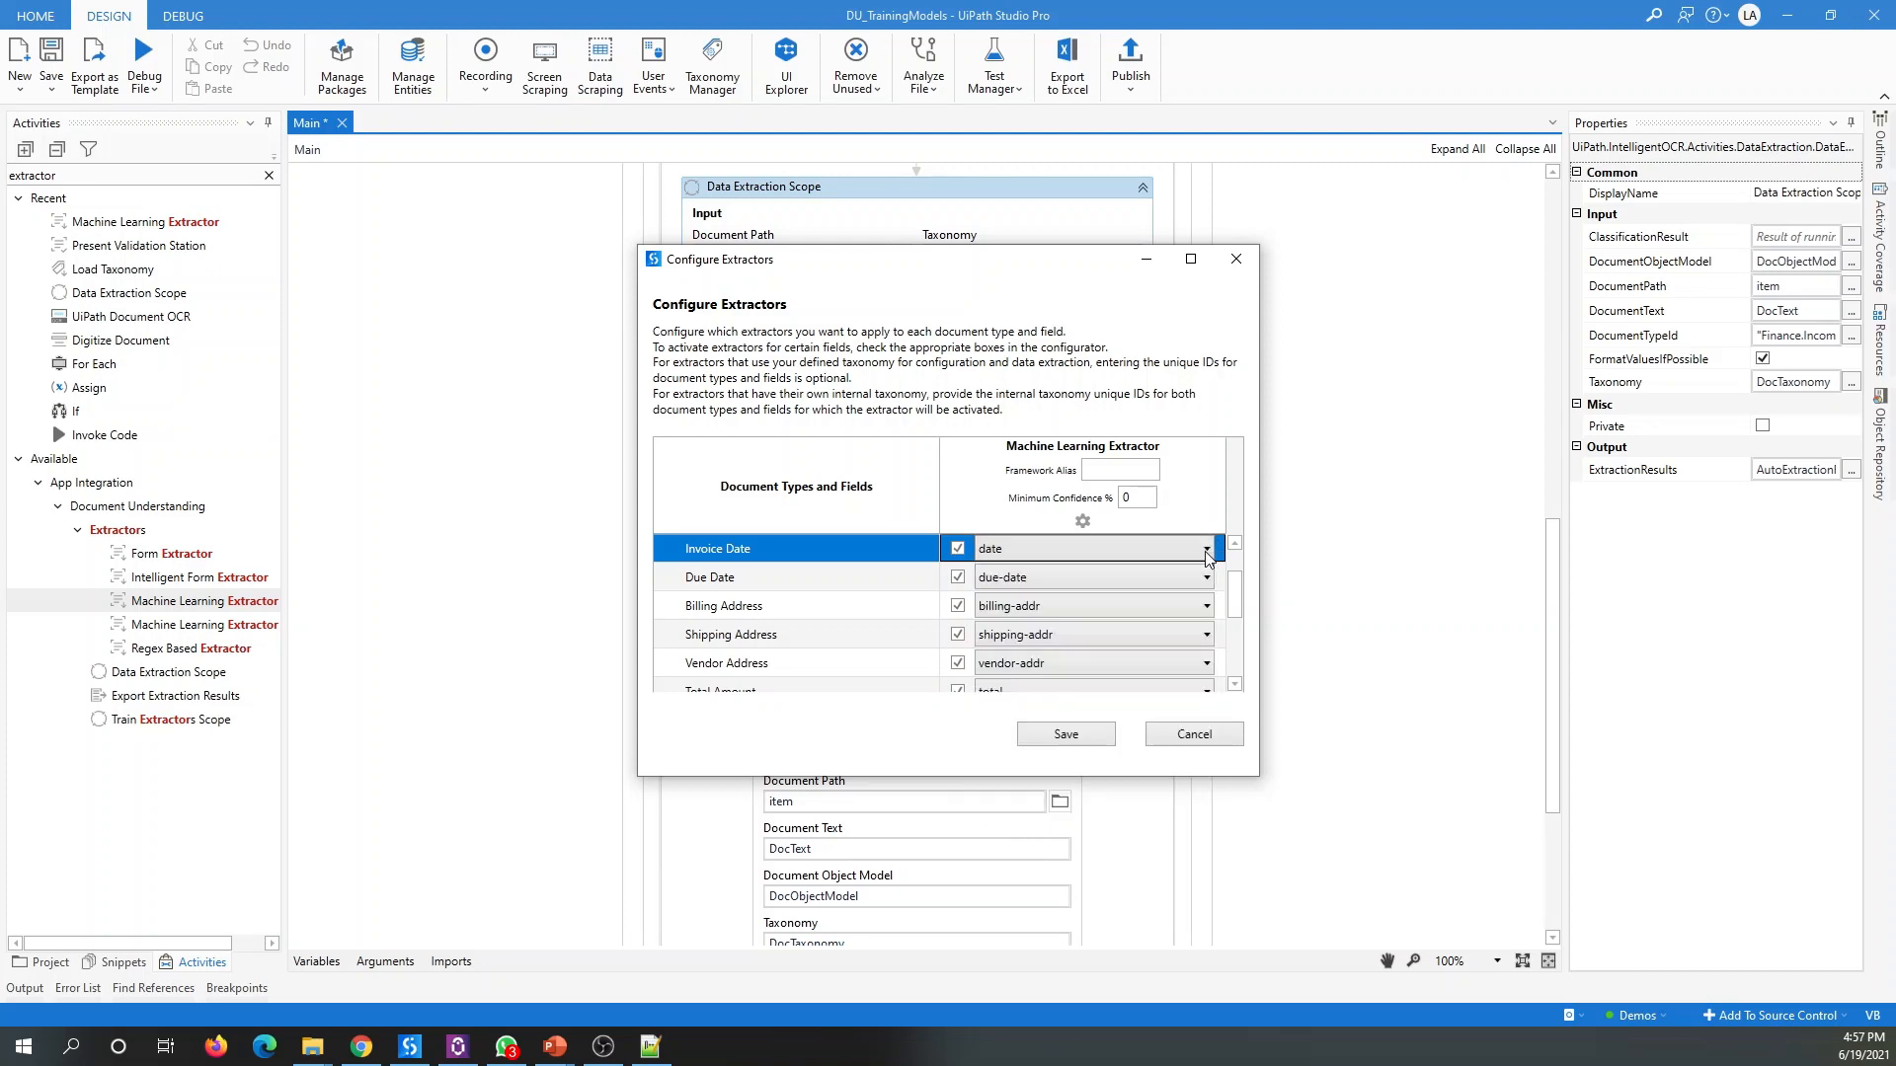
pyautogui.click(1066, 734)
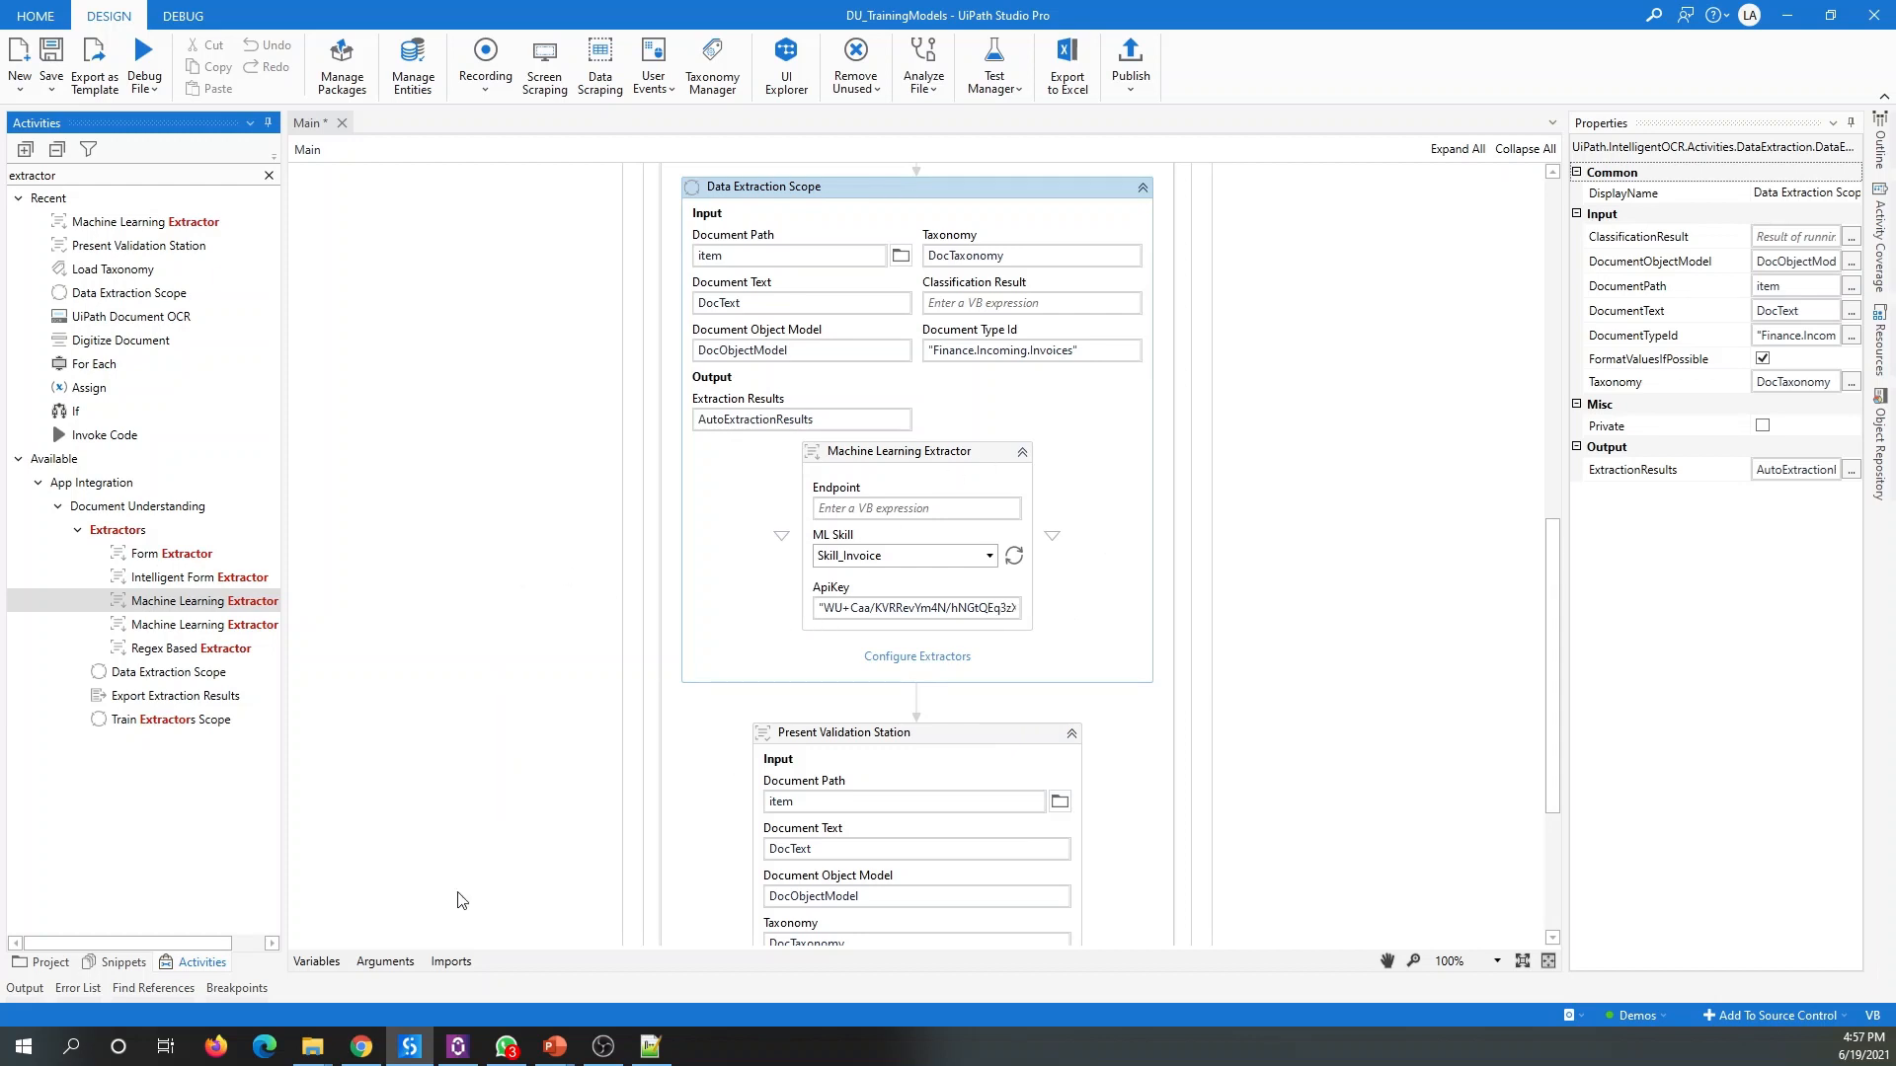
# Step: Switch to AI Center in the browser and open the Invoice labeling session in Data Manager
pyautogui.click(367, 1048)
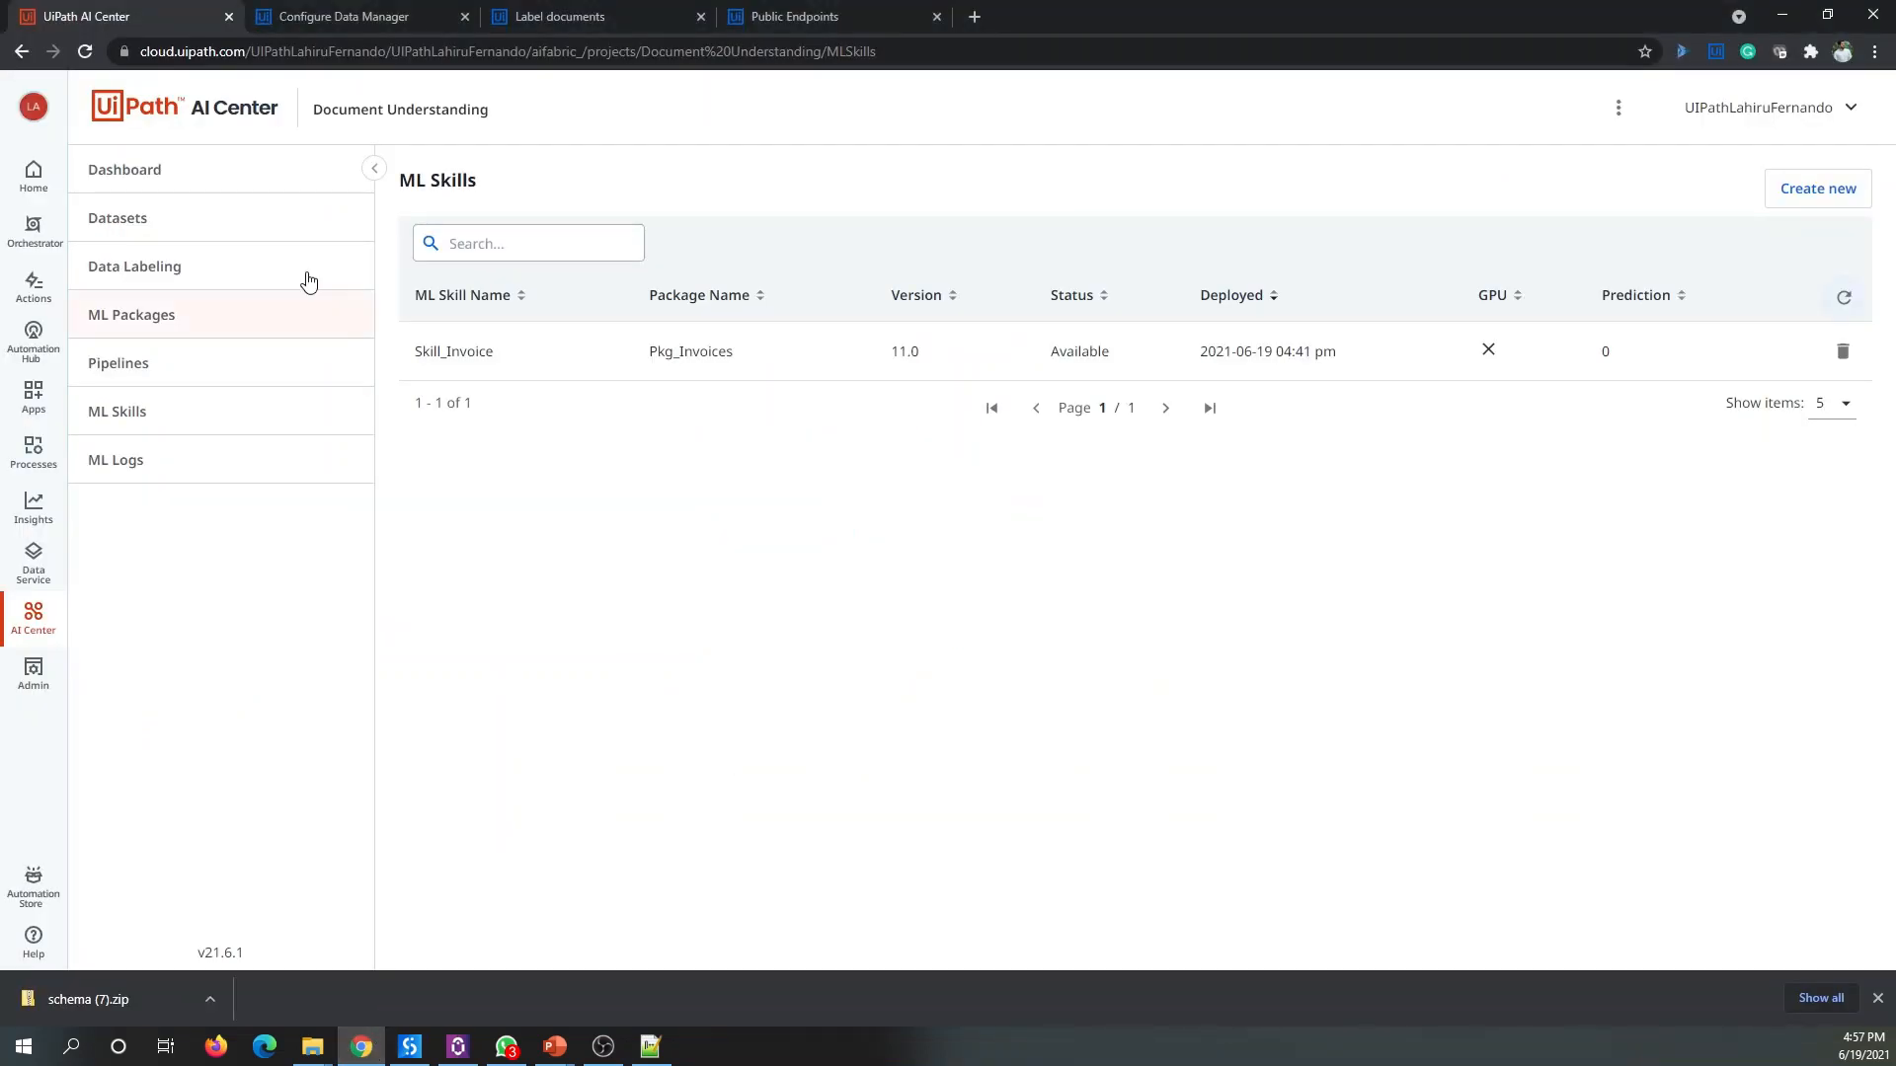
pyautogui.click(160, 285)
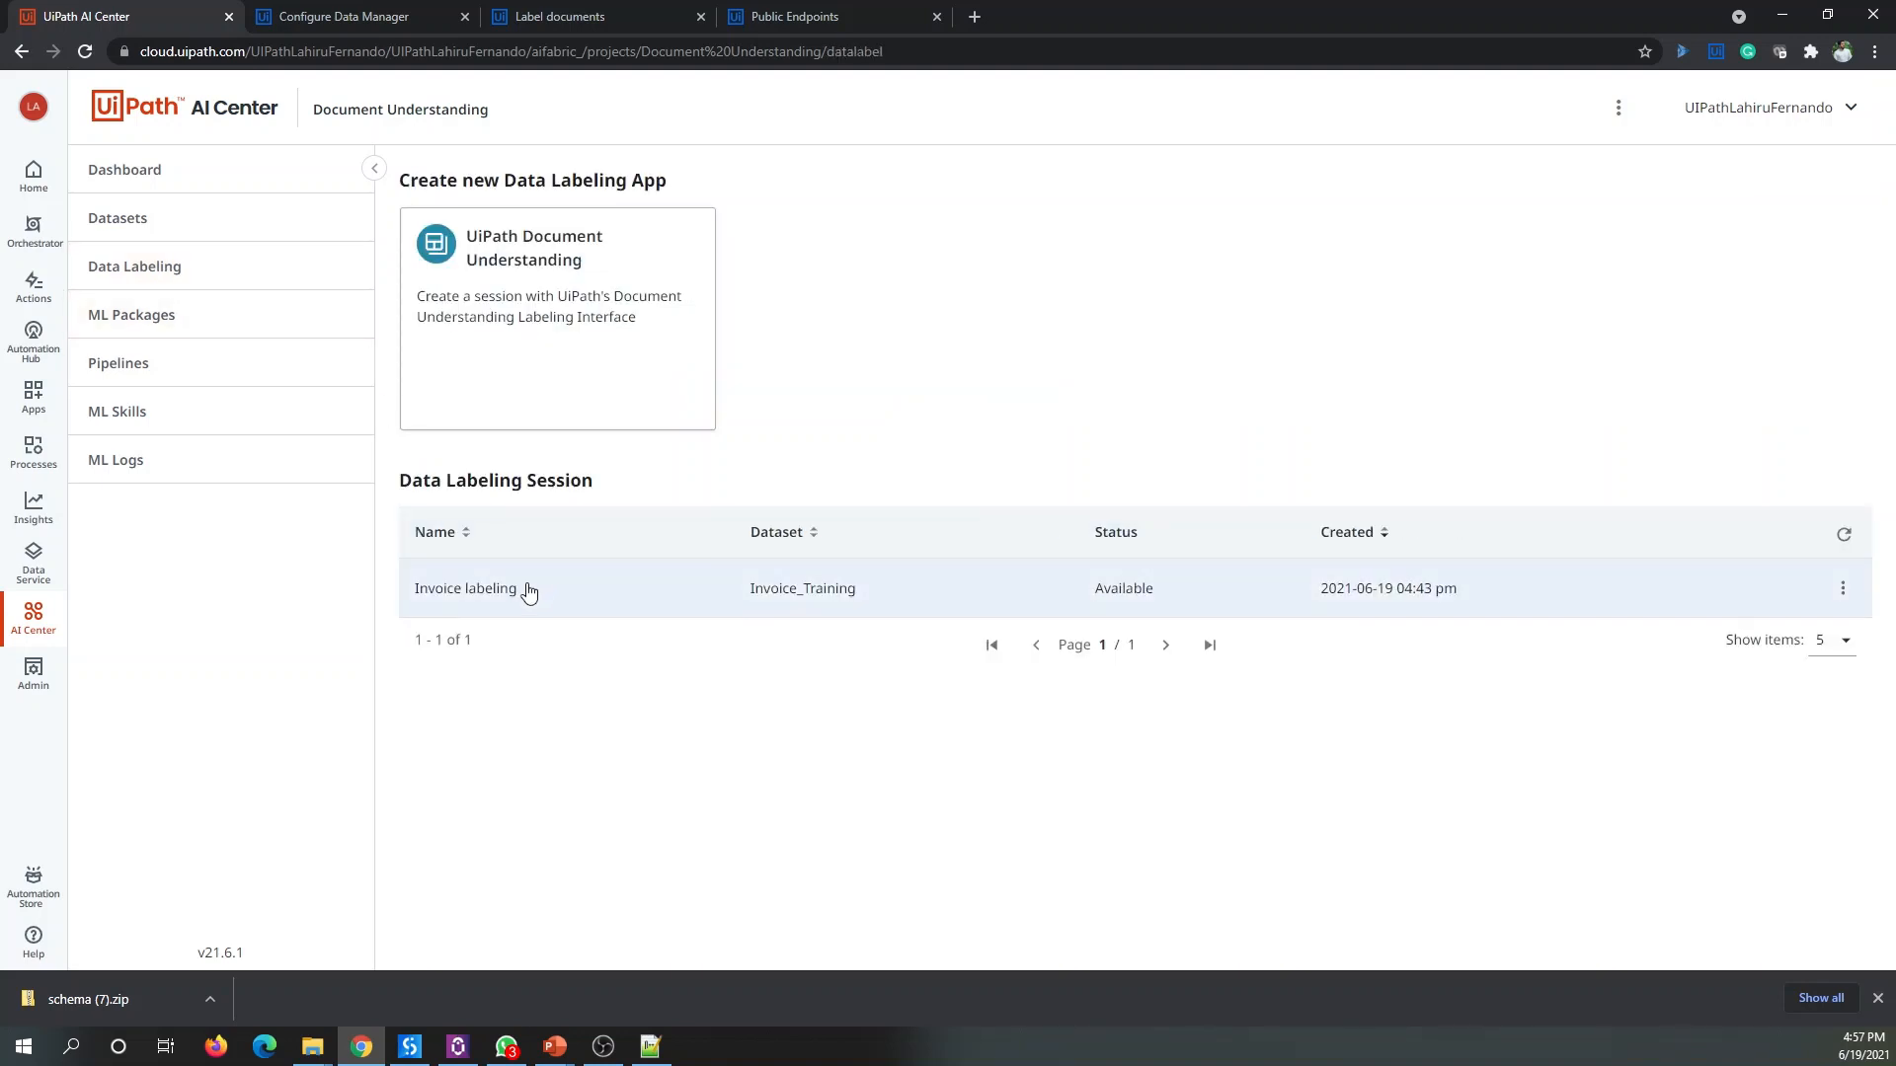
pyautogui.click(779, 599)
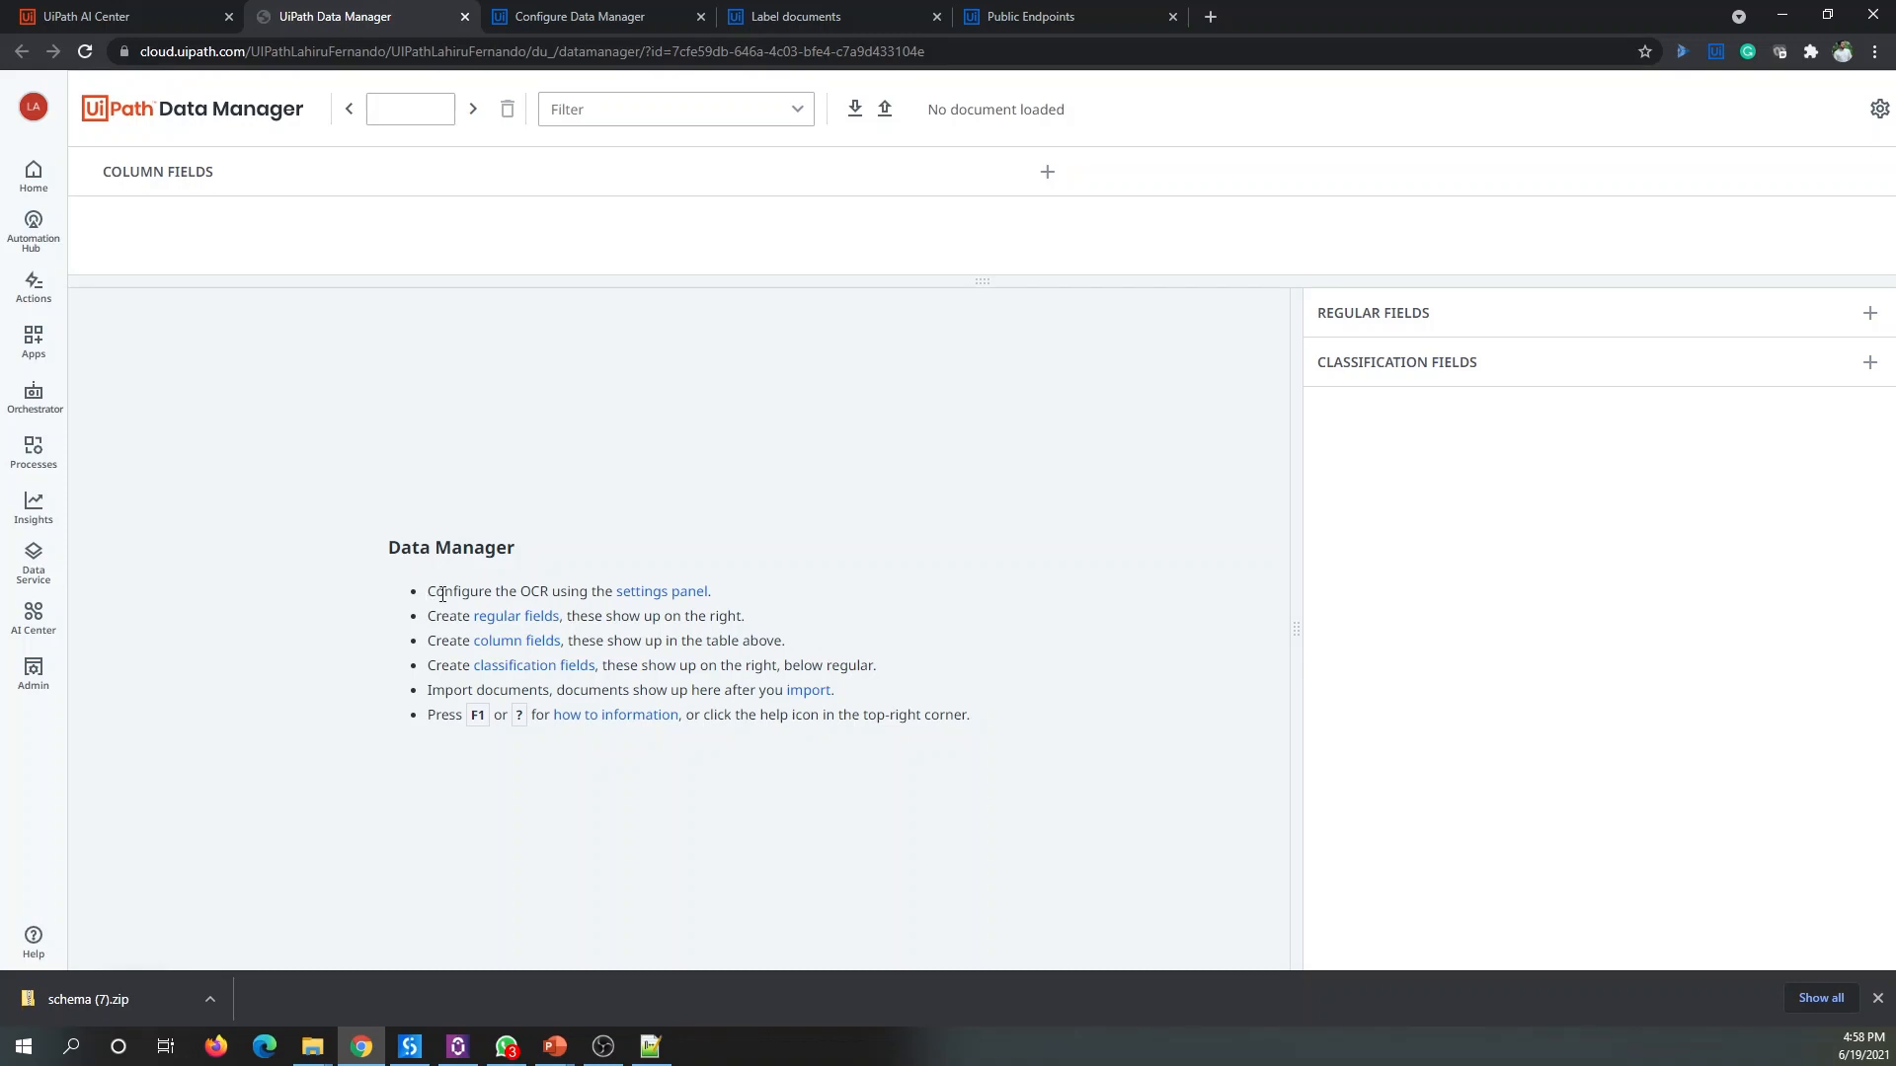
pyautogui.moveTo(428, 593); pyautogui.dragTo(598, 590)
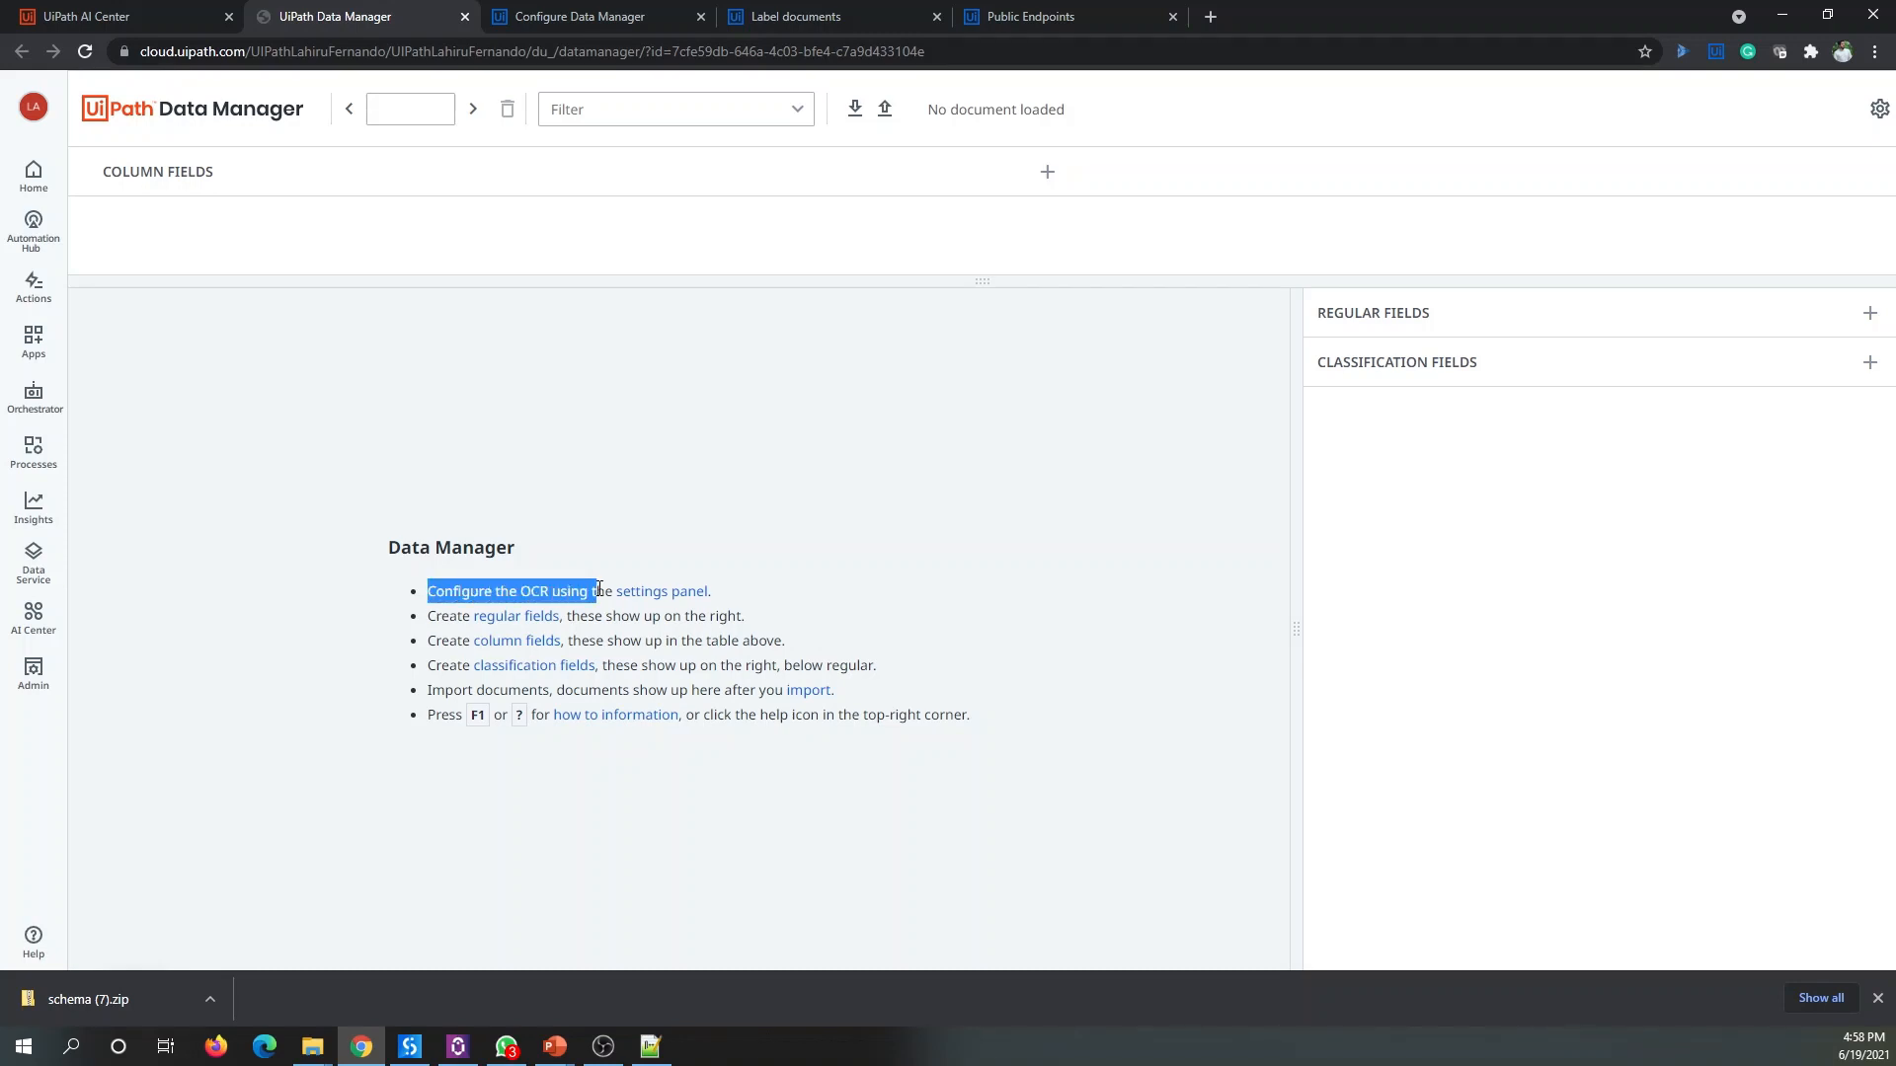
pyautogui.click(818, 503)
pyautogui.click(663, 593)
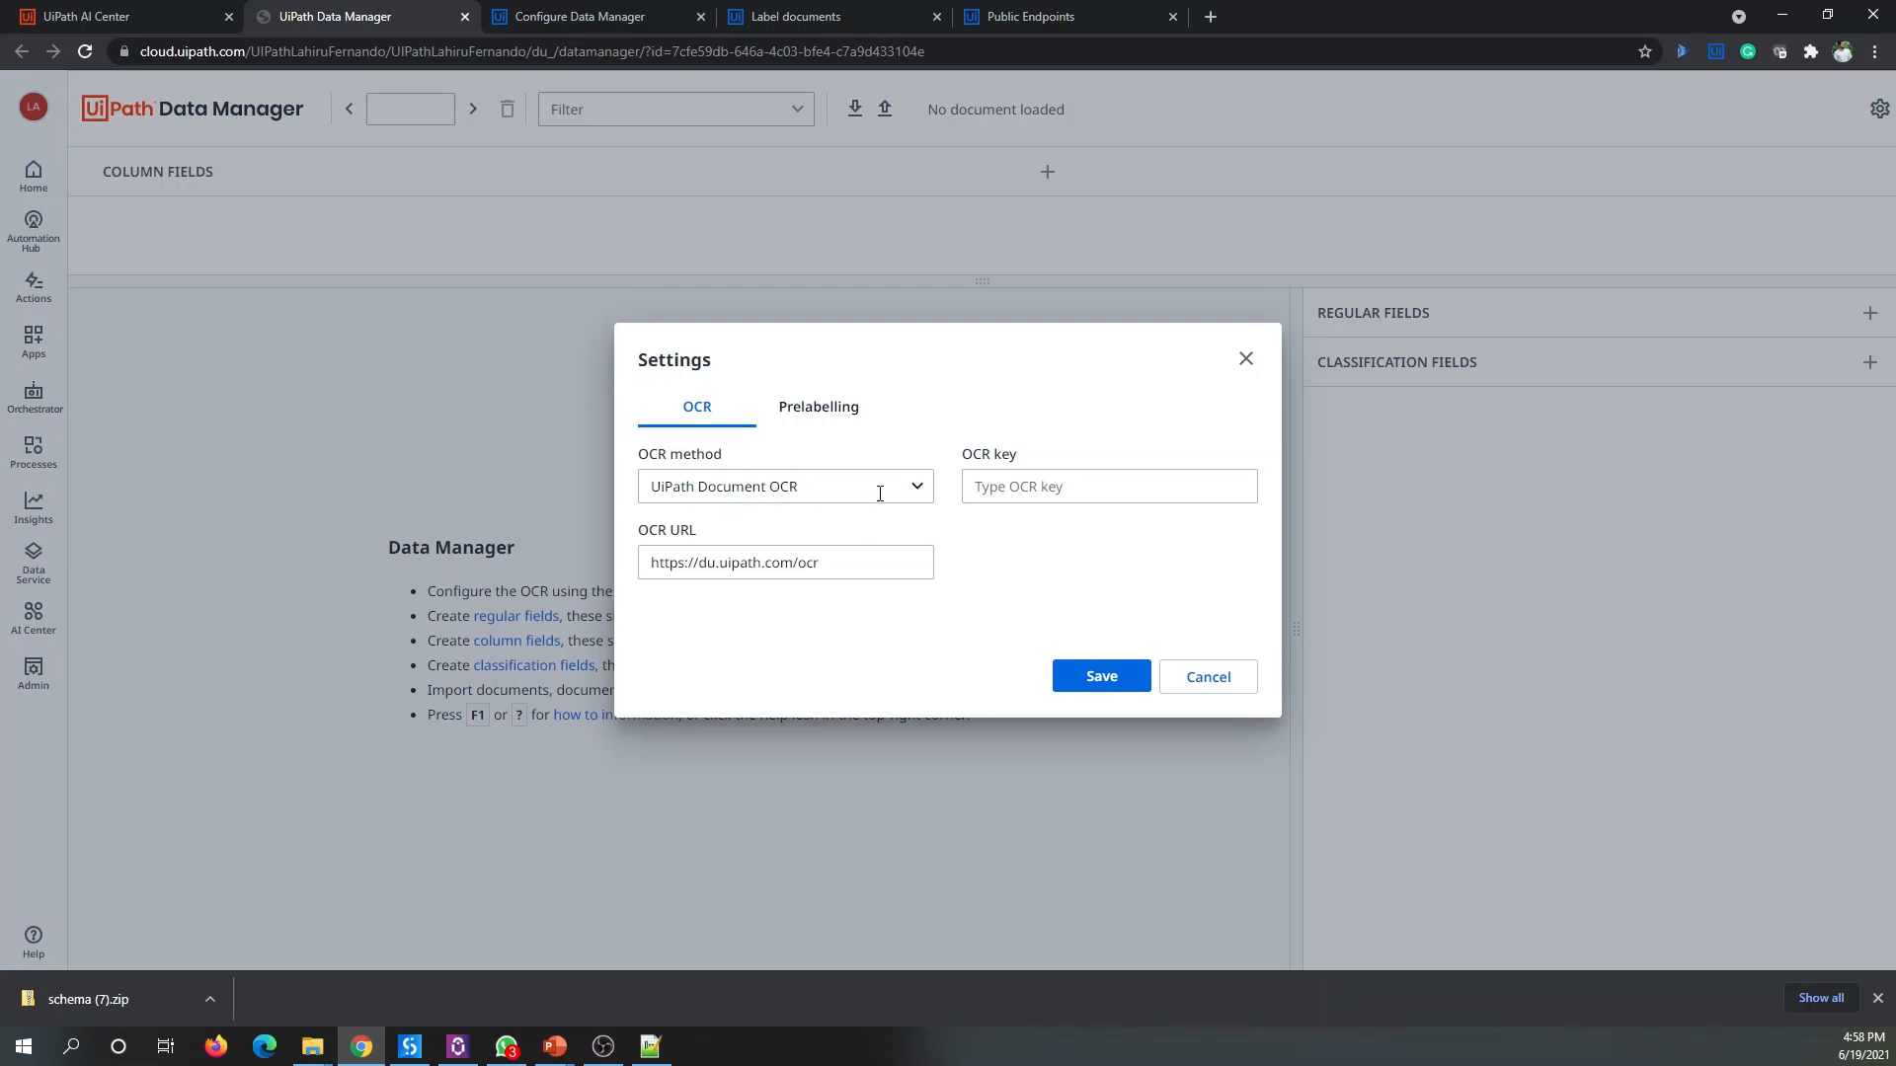
pyautogui.click(910, 493)
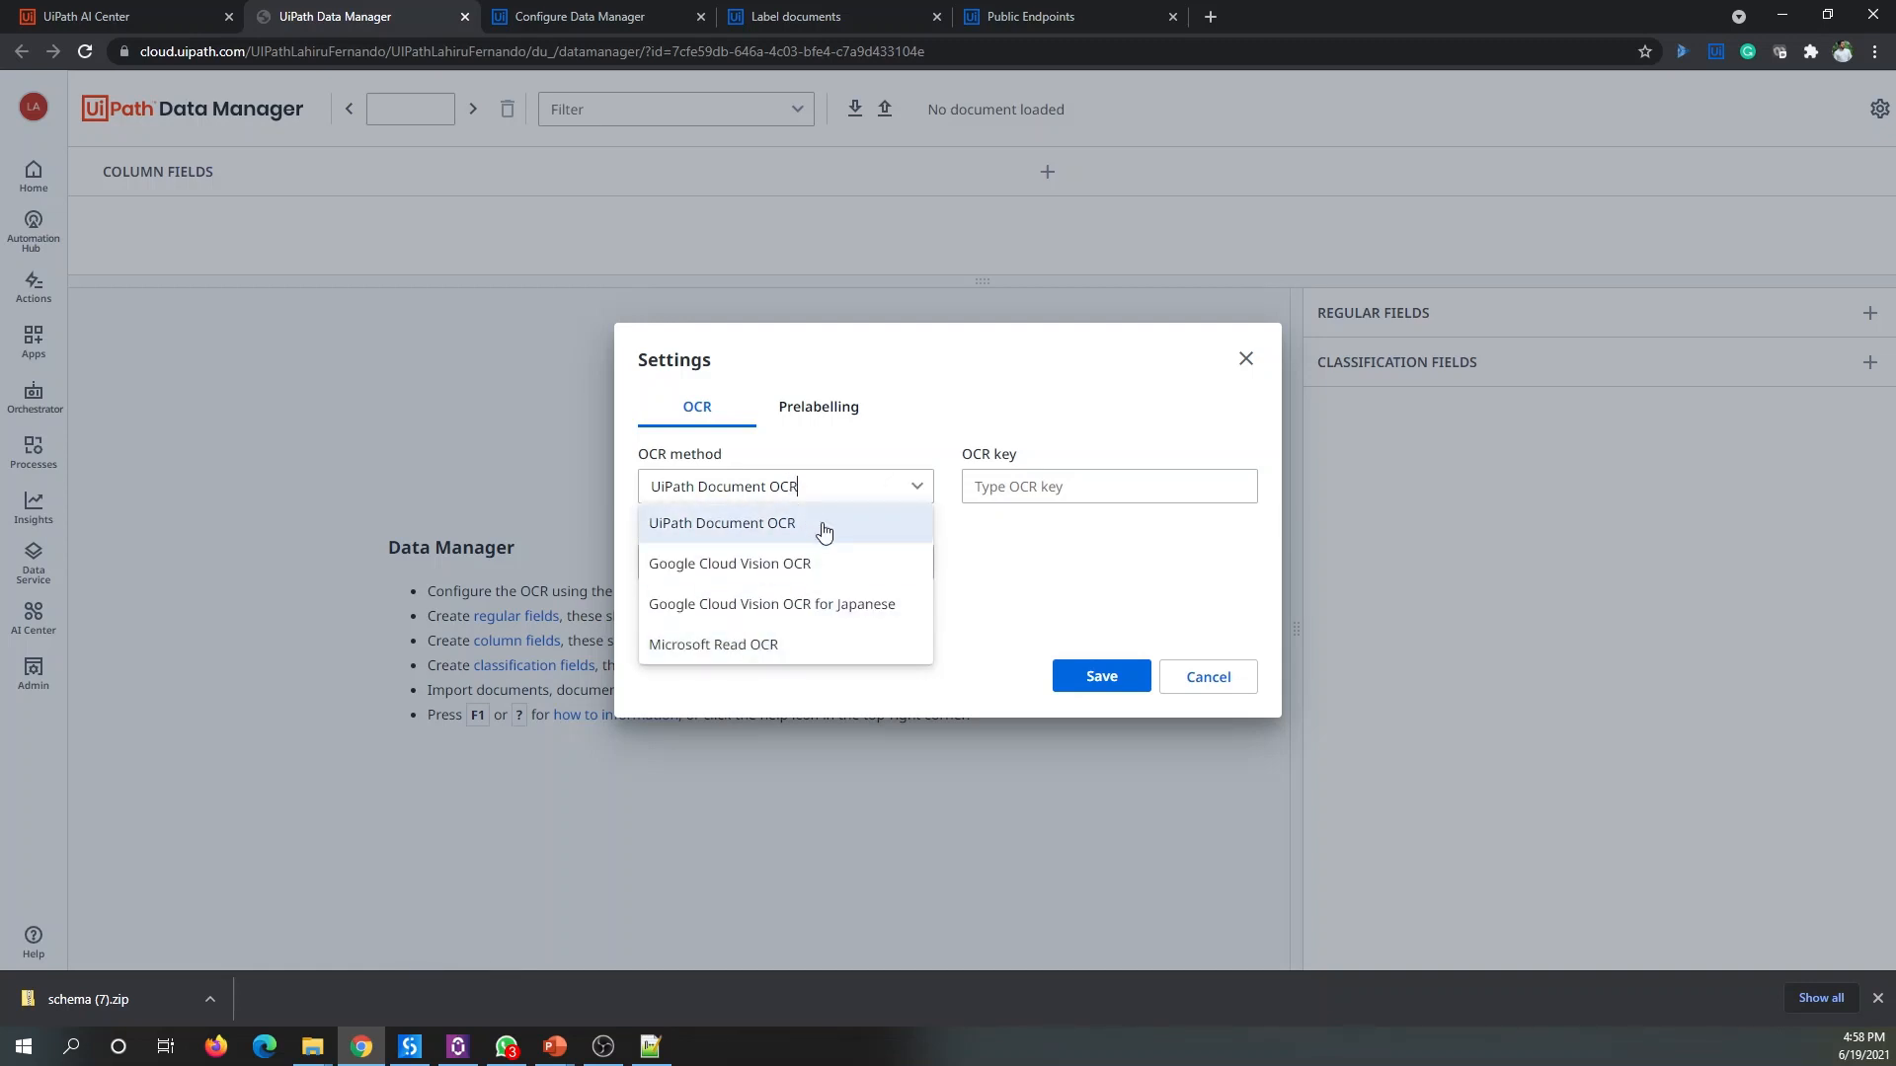
pyautogui.click(740, 537)
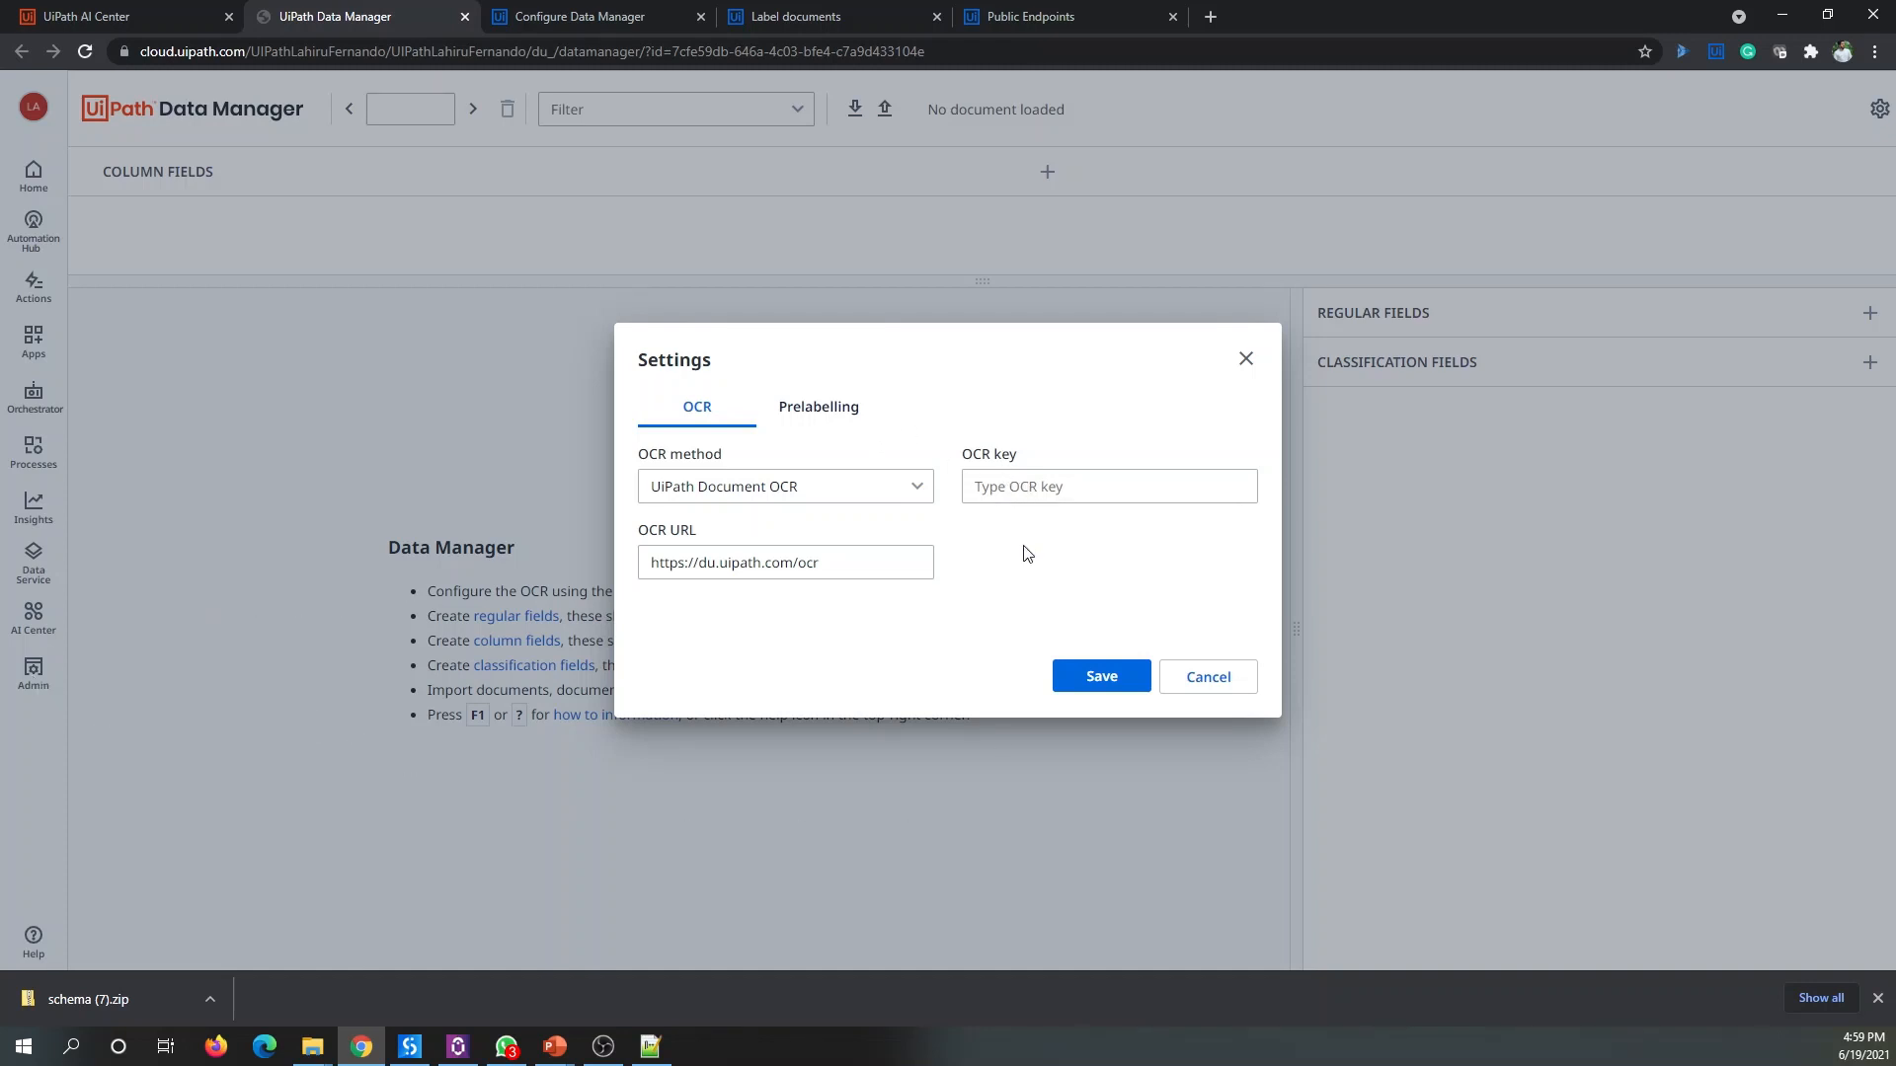
pyautogui.click(994, 490)
pyautogui.hotkey('ctrl', 'v')
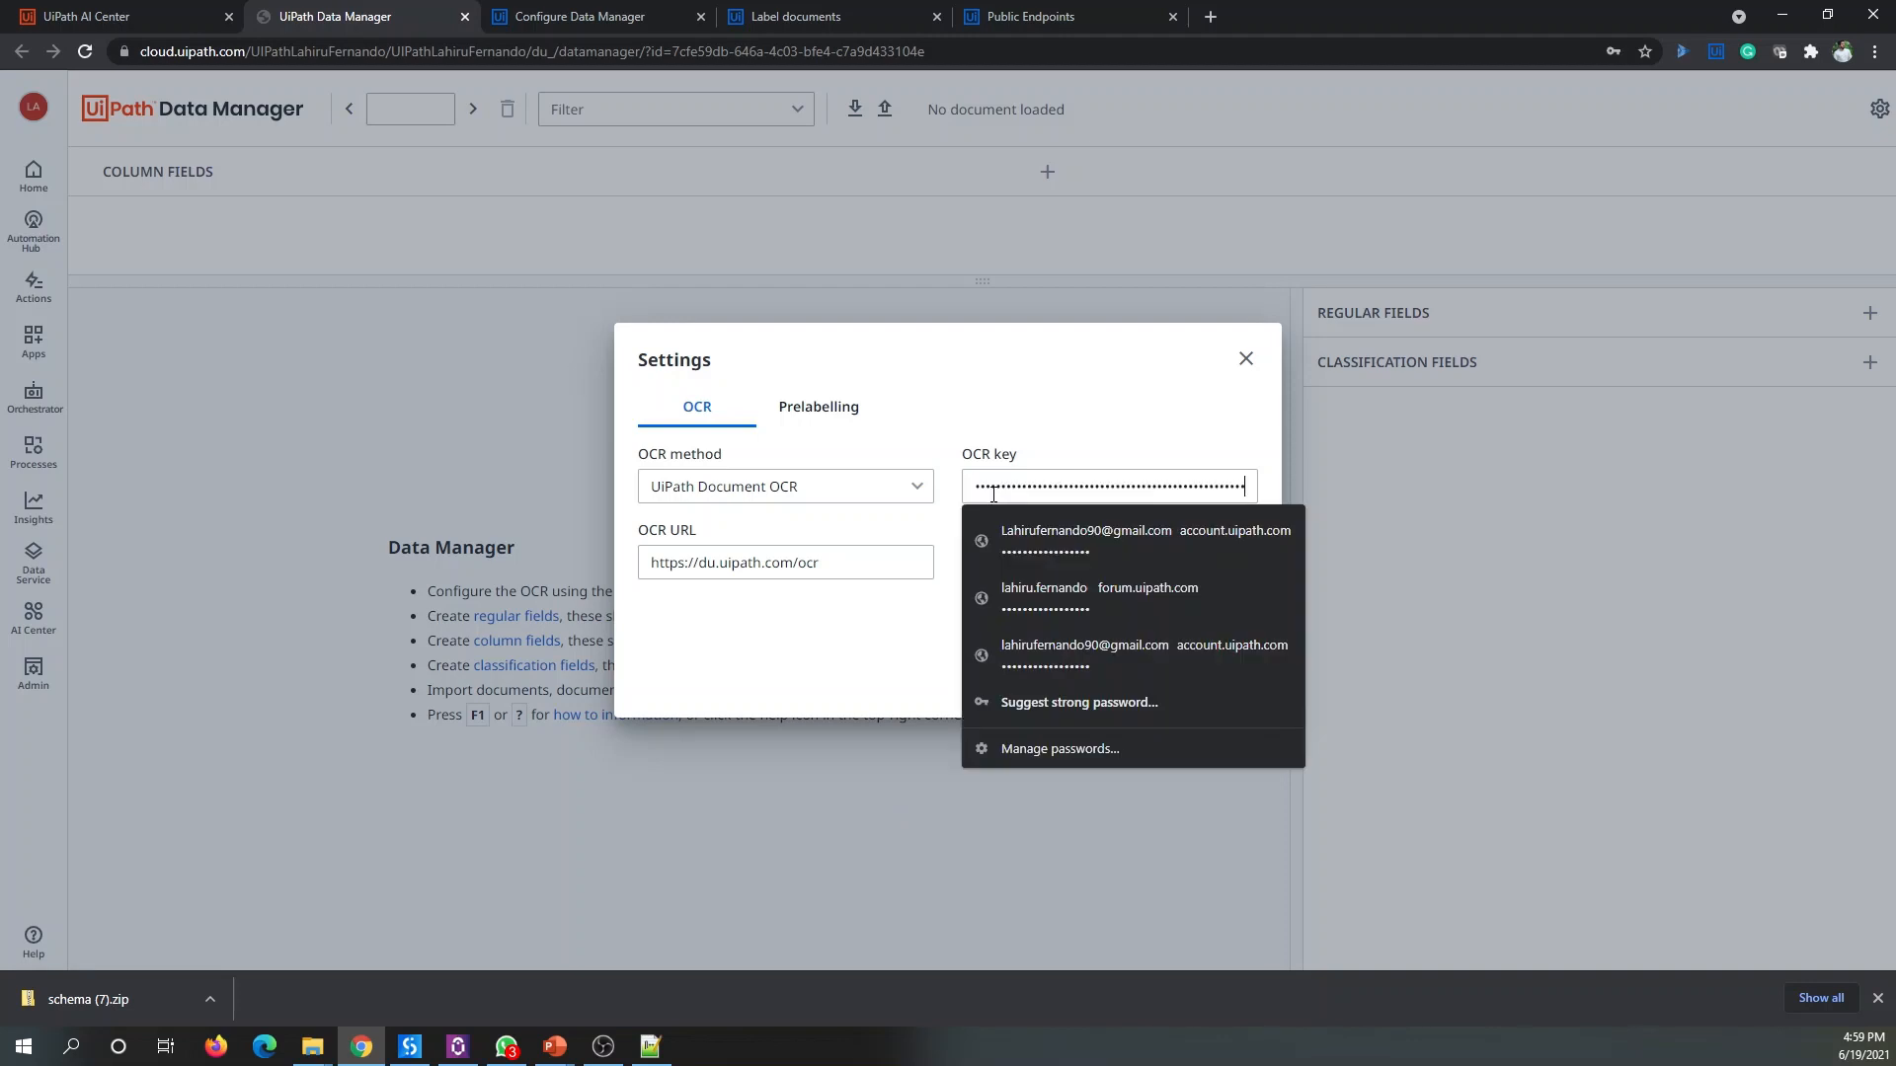
pyautogui.click(819, 664)
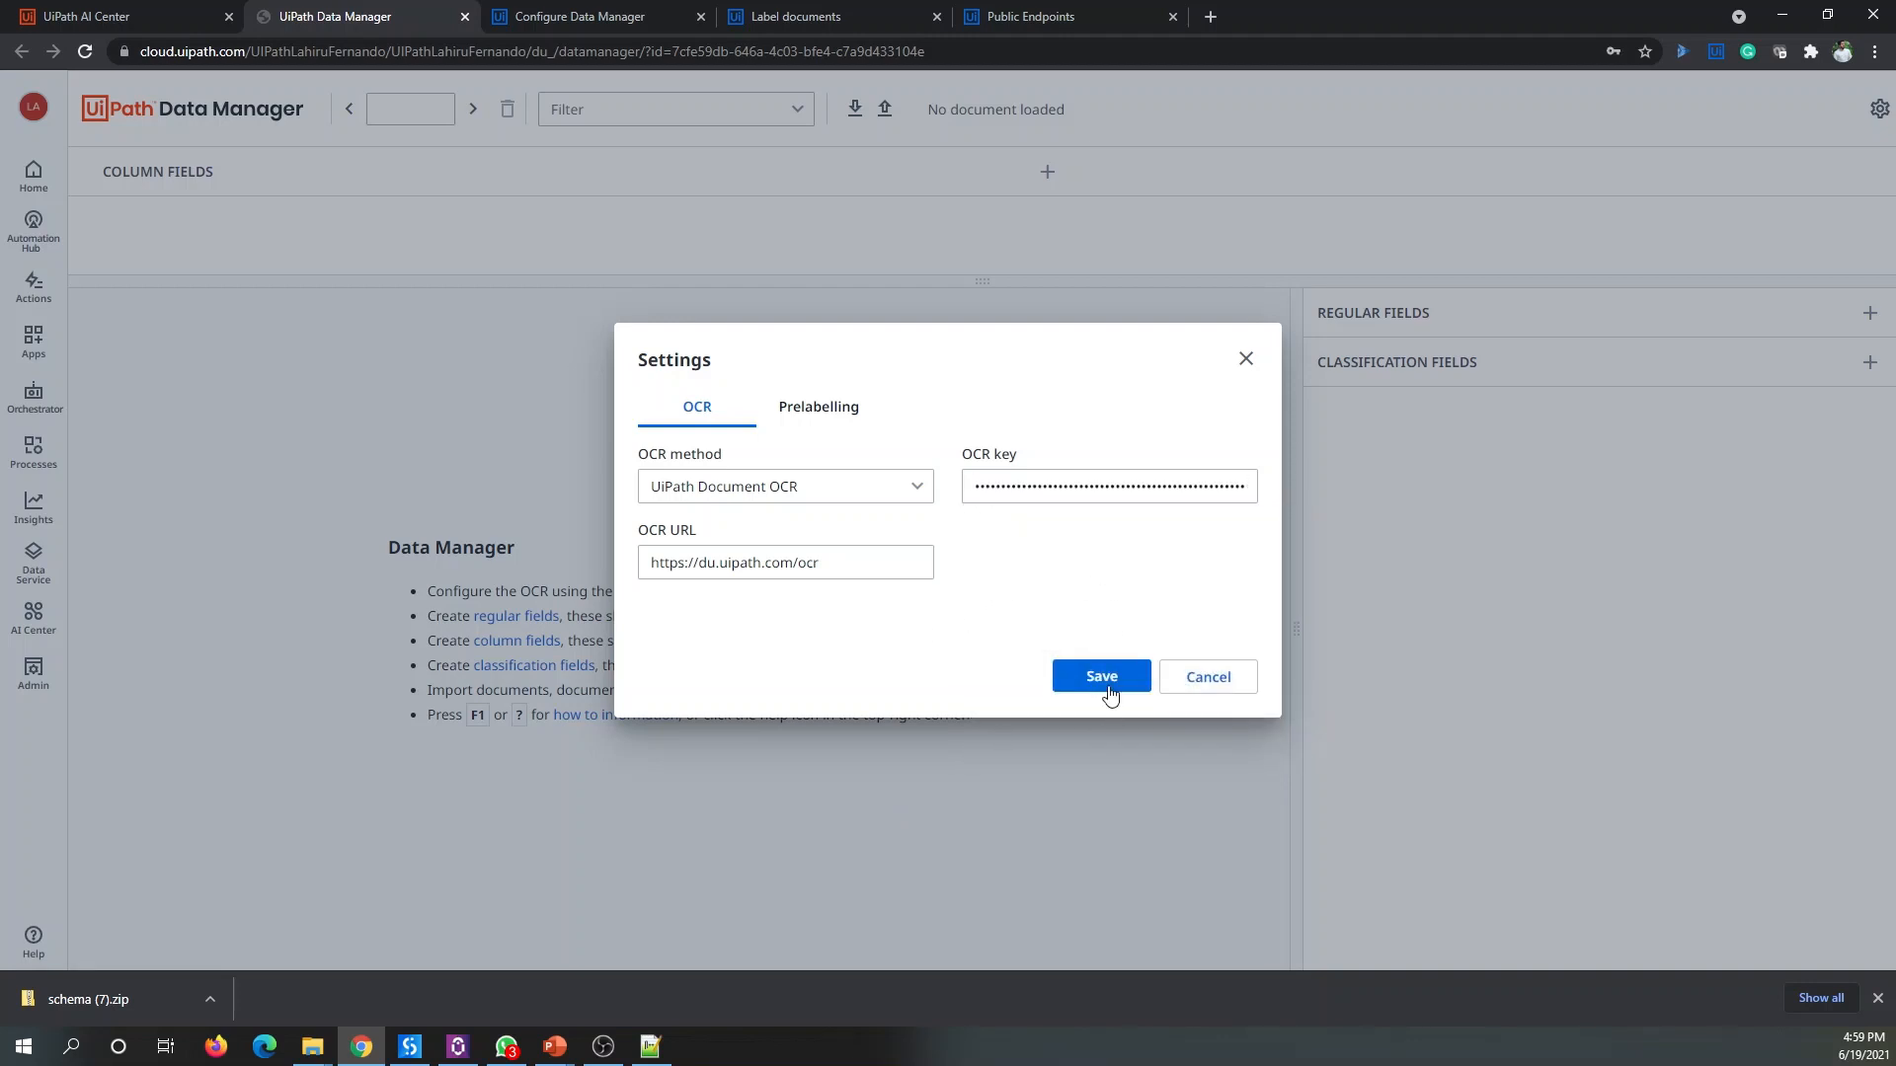
pyautogui.click(1145, 489)
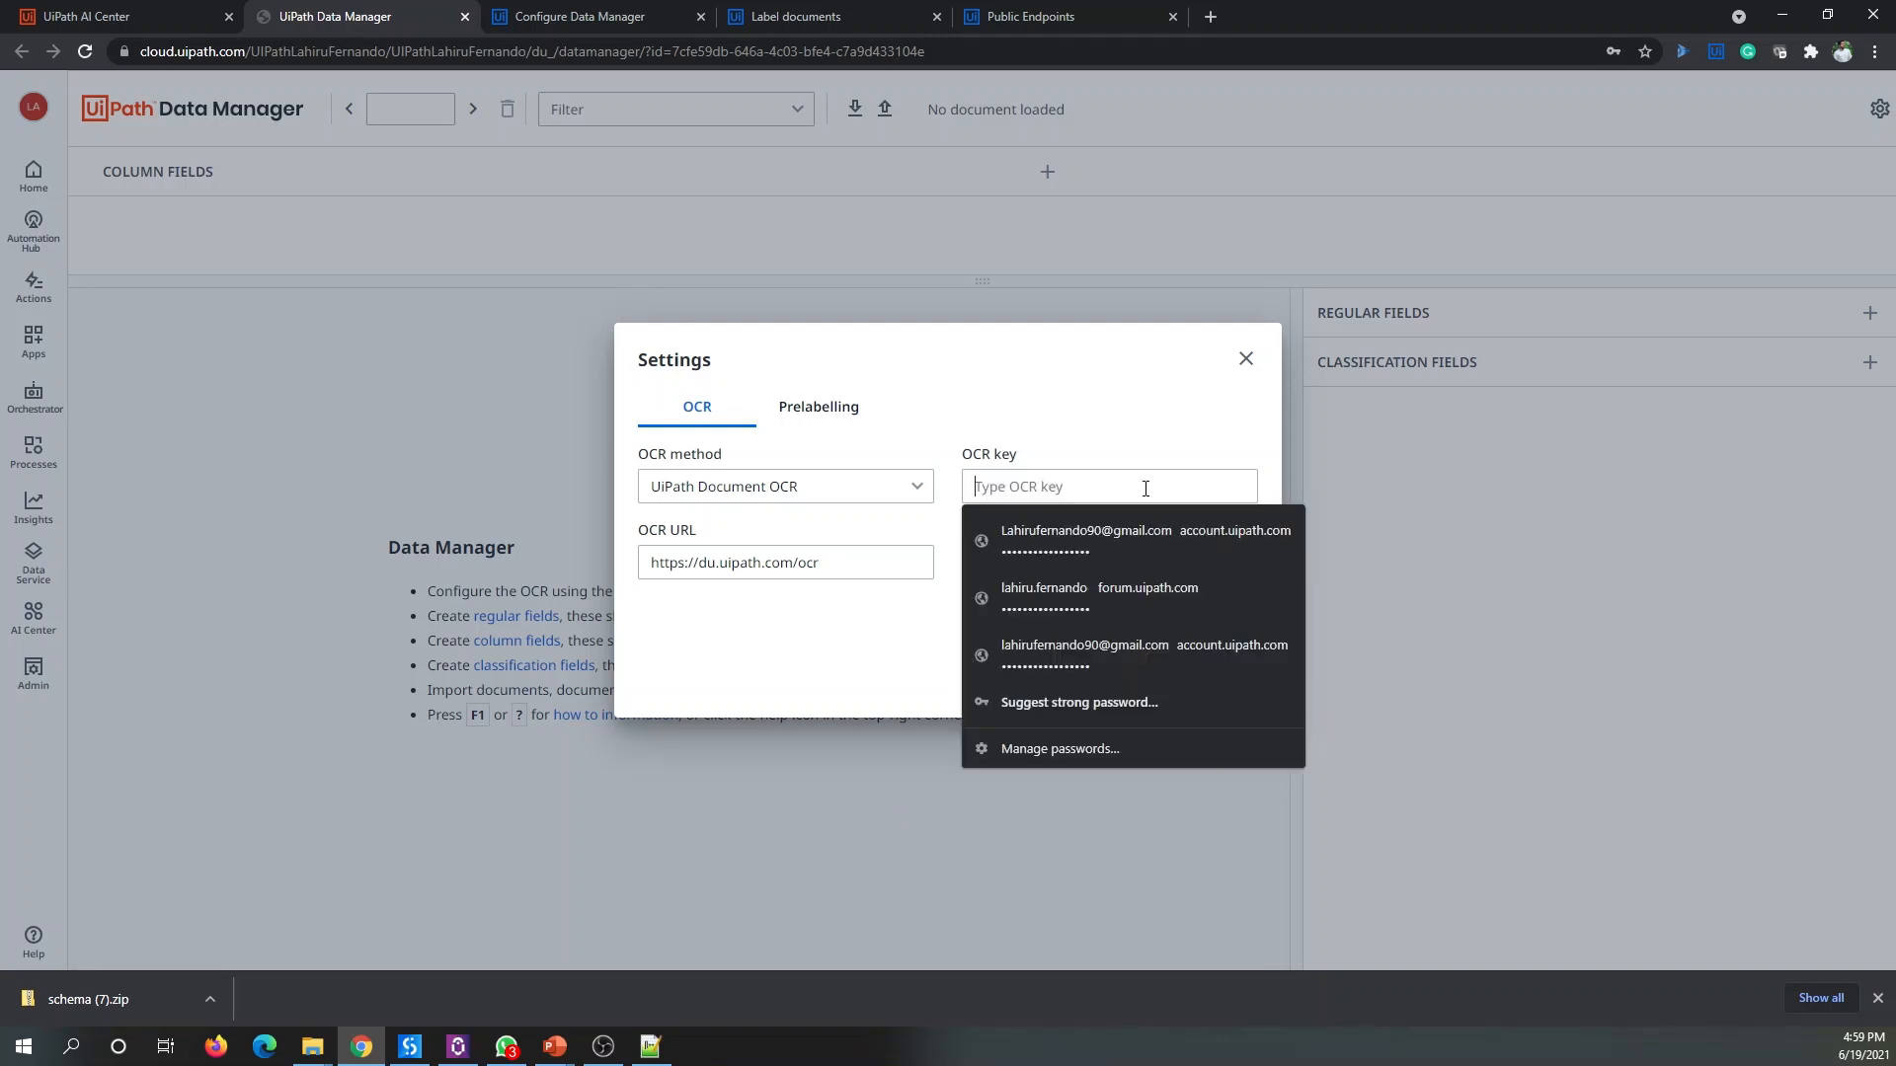
pyautogui.click(889, 657)
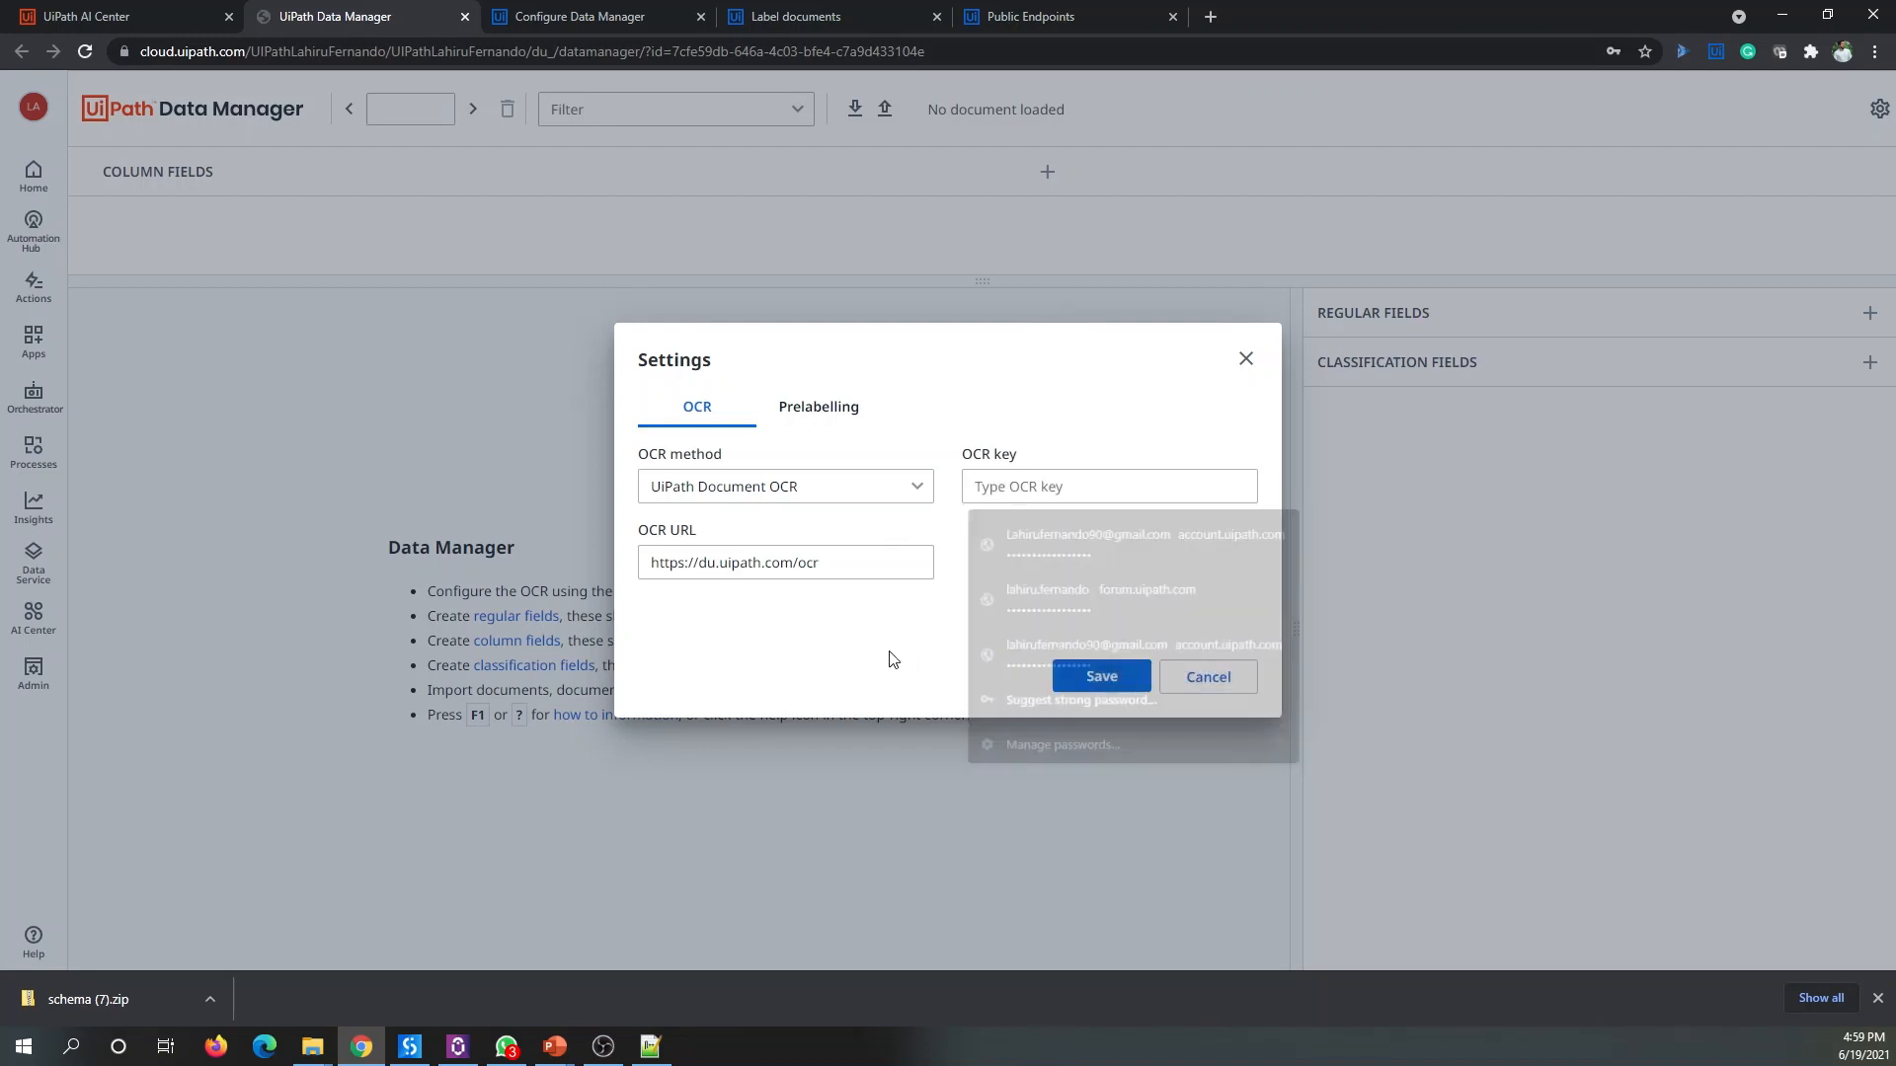
pyautogui.click(1207, 677)
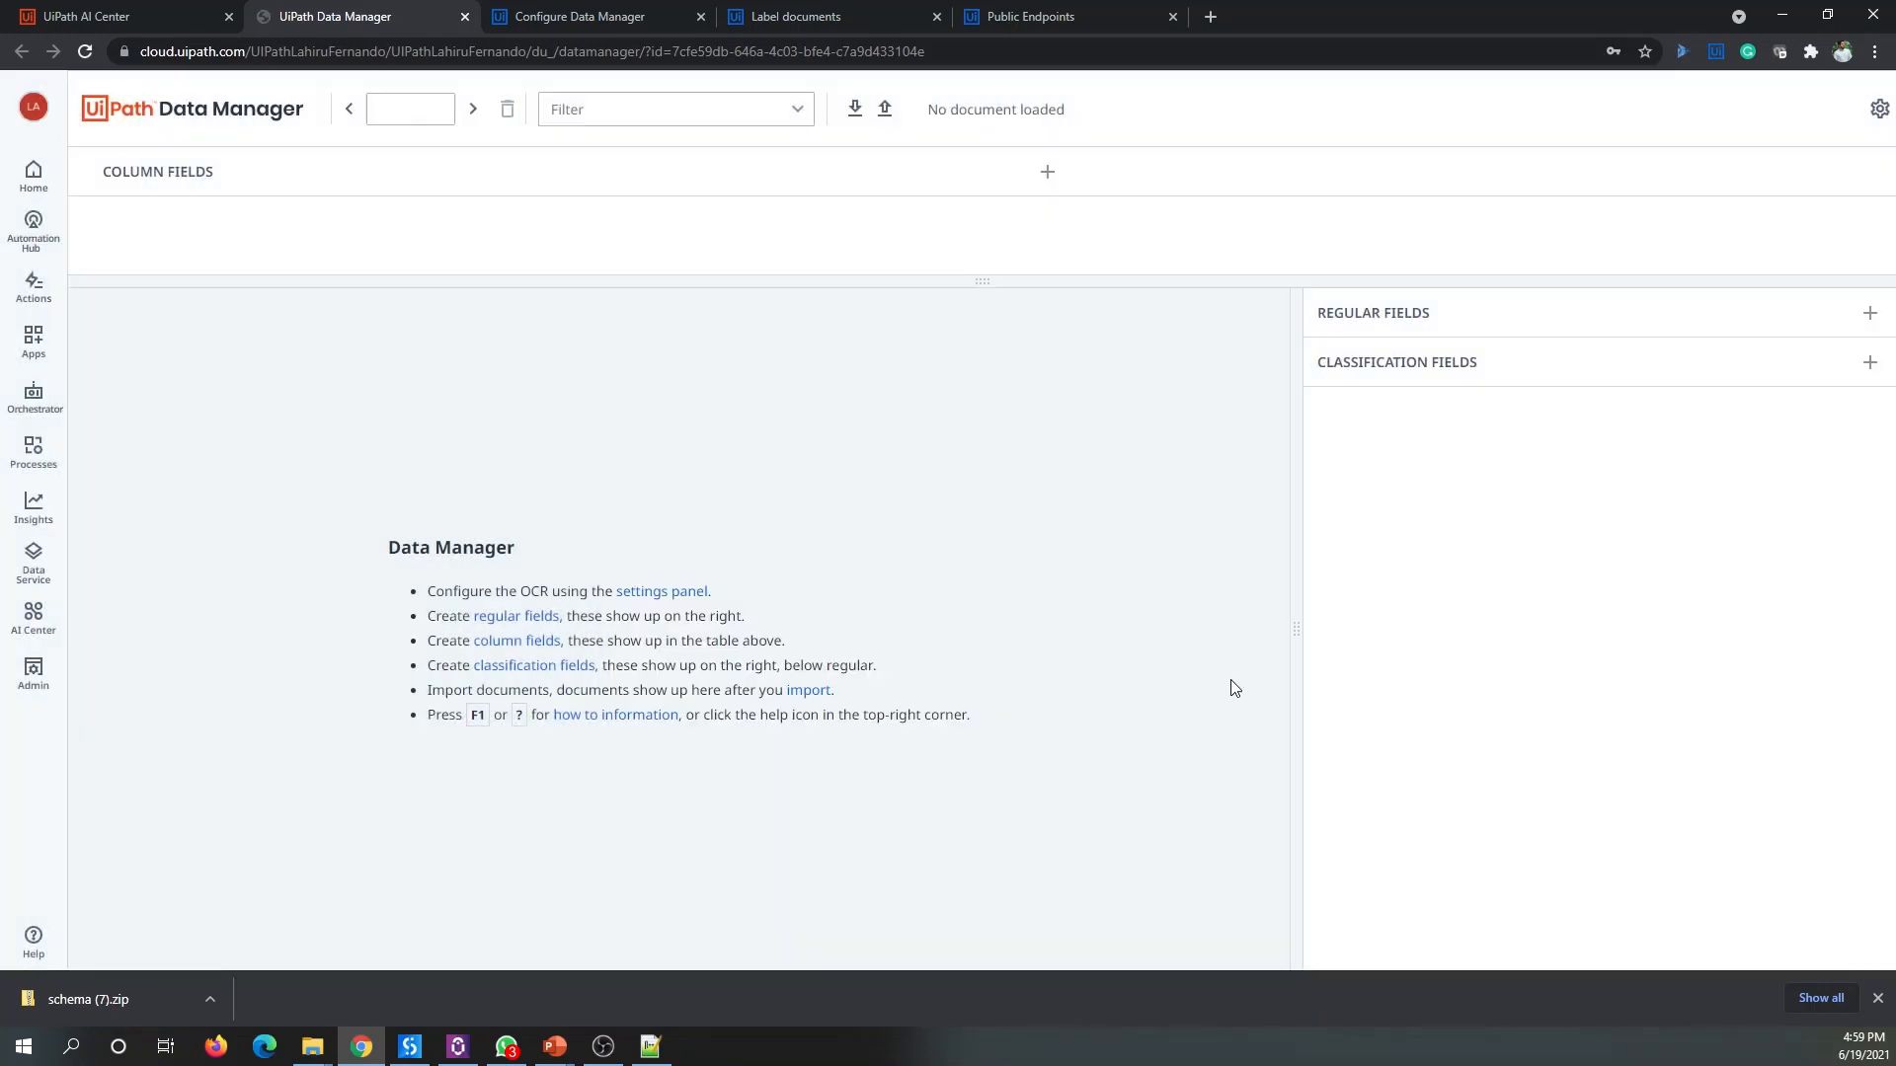
# Step: Open the Robots & Services licenses in the organization's administration and copy the Document Understanding API key
pyautogui.click(52, 670)
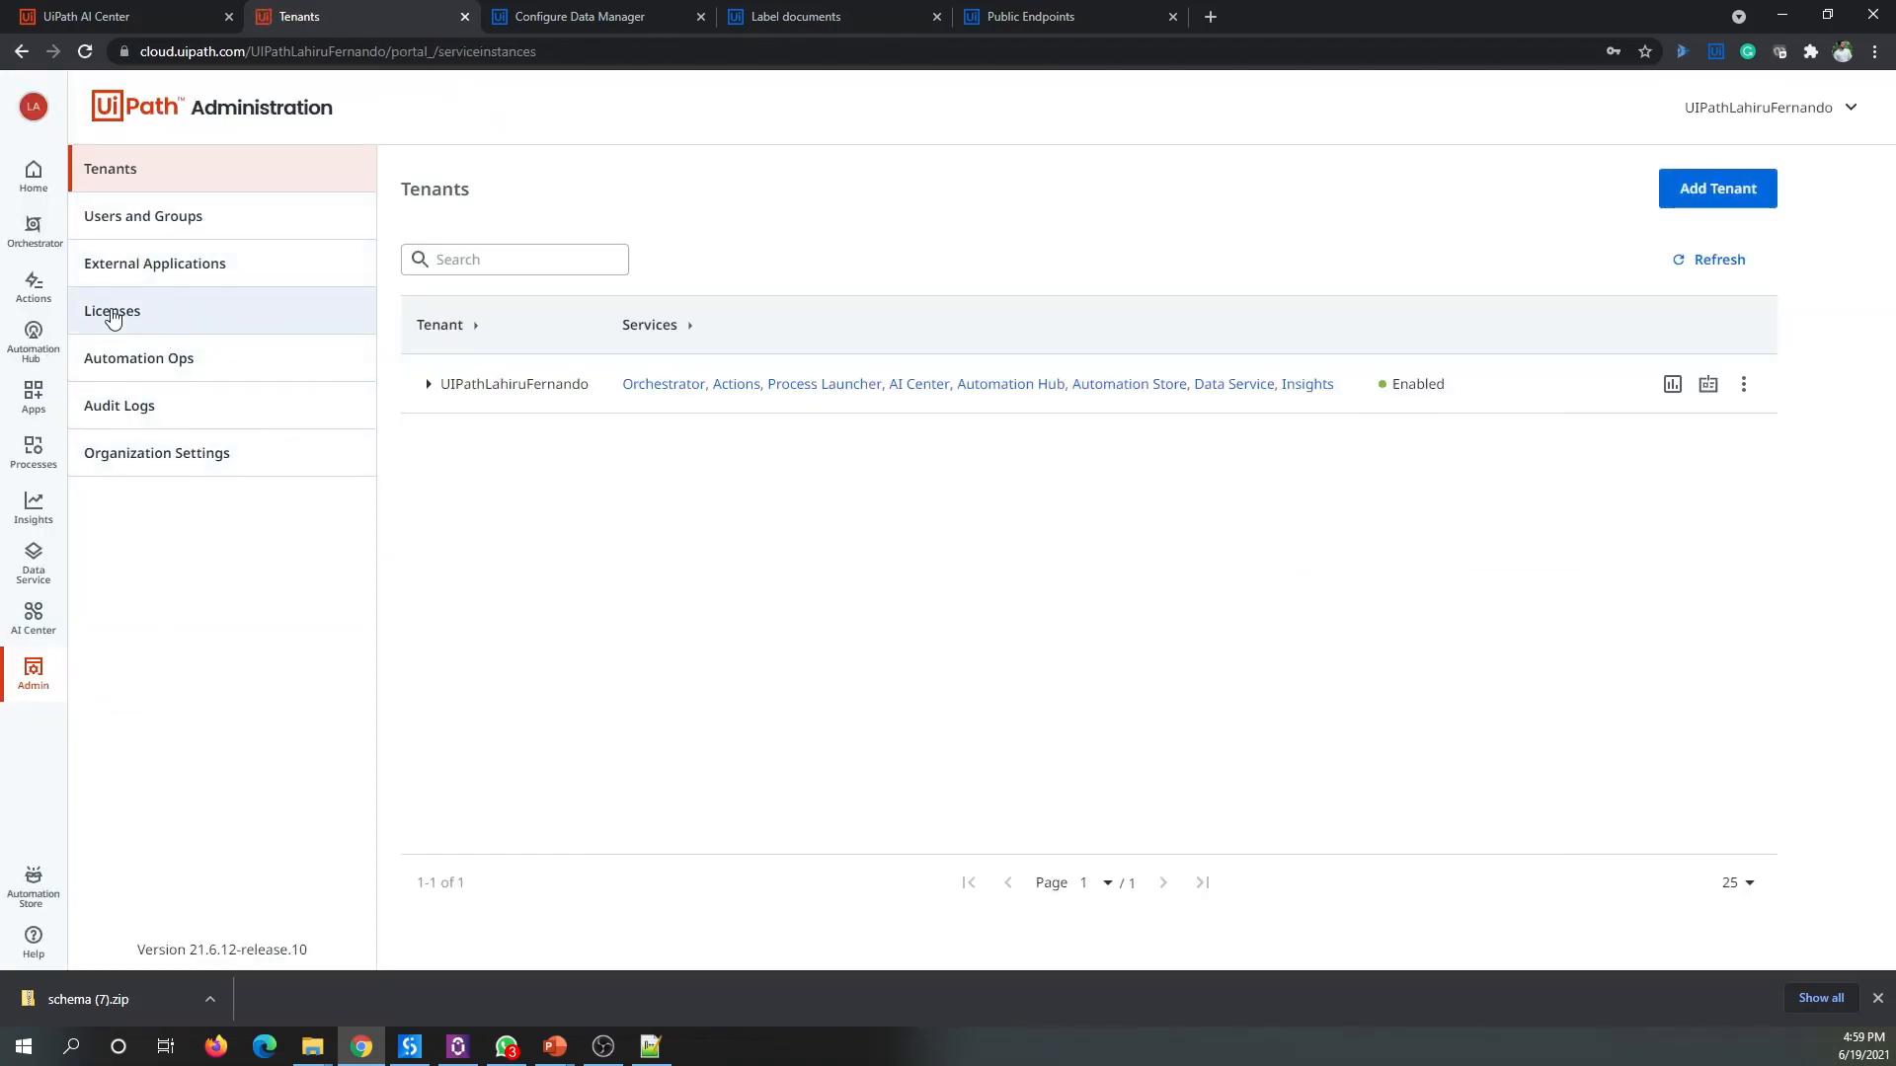
pyautogui.click(159, 314)
pyautogui.click(642, 263)
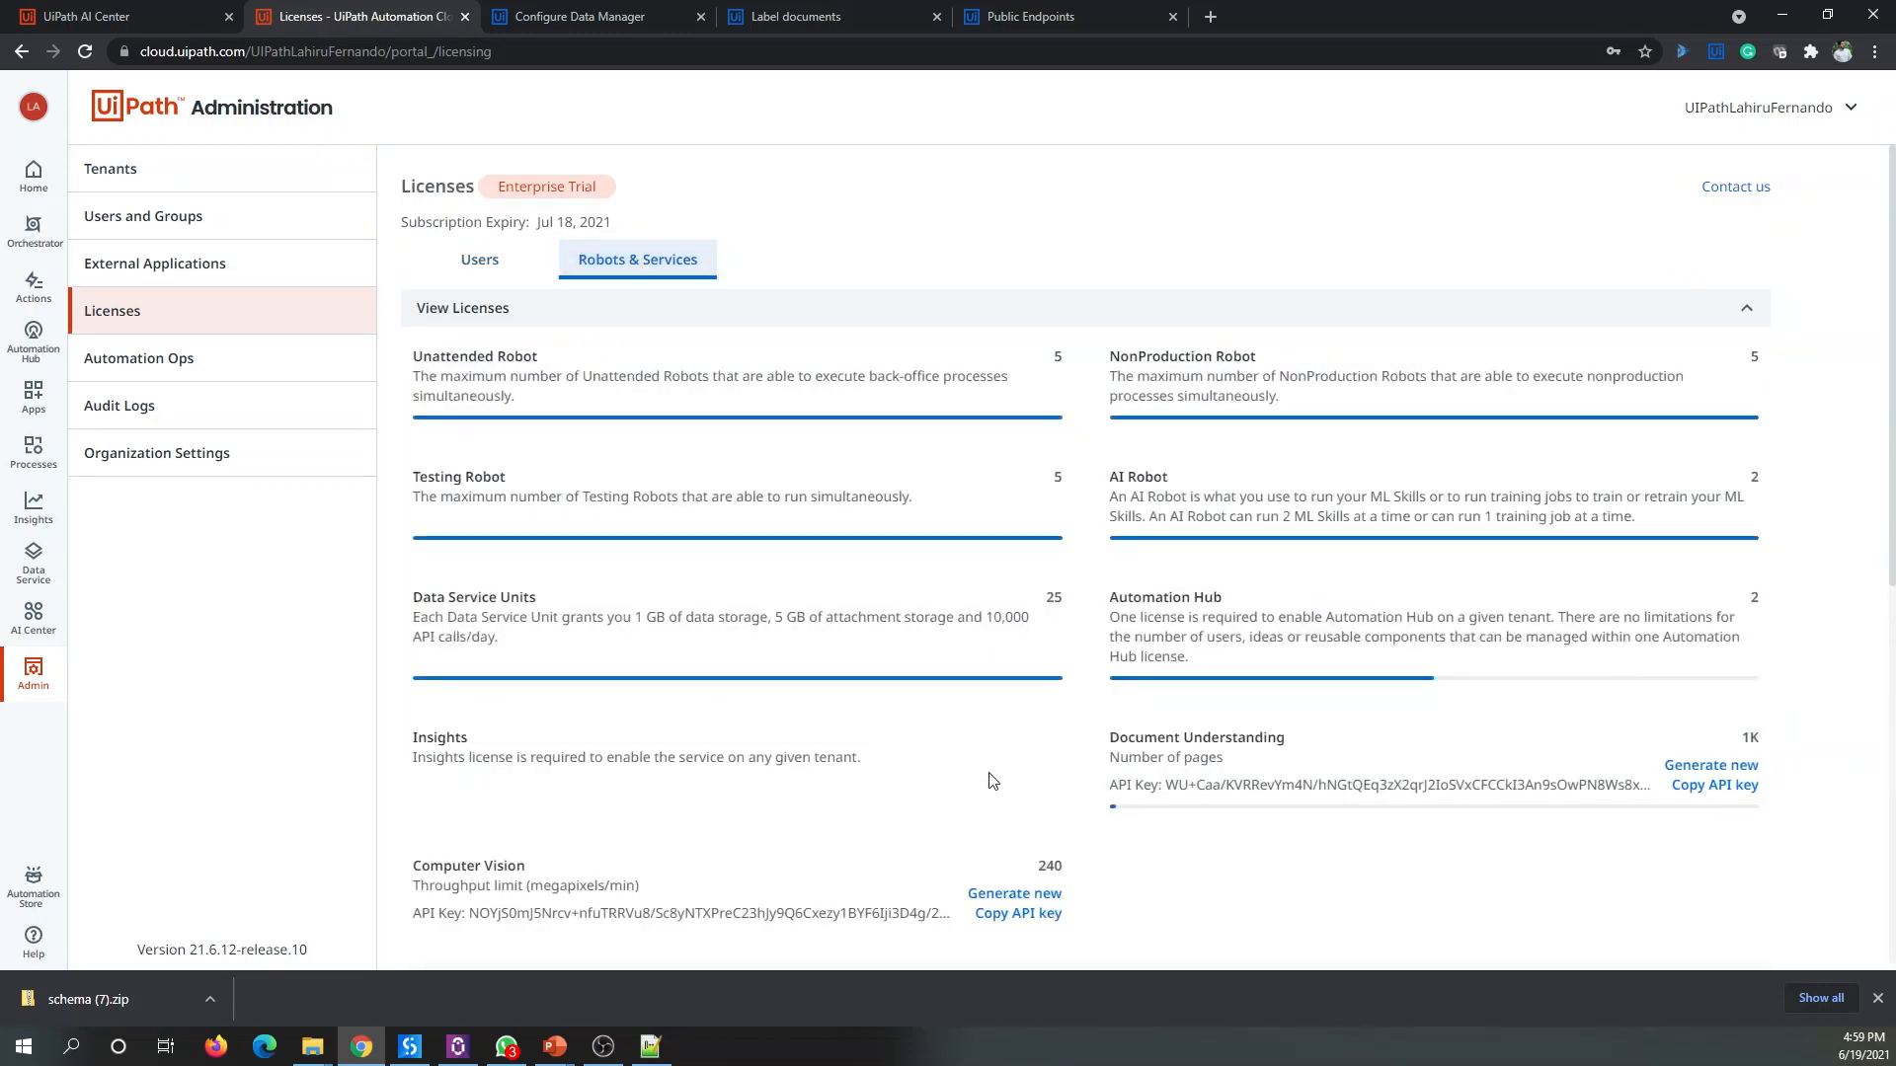
pyautogui.click(1715, 787)
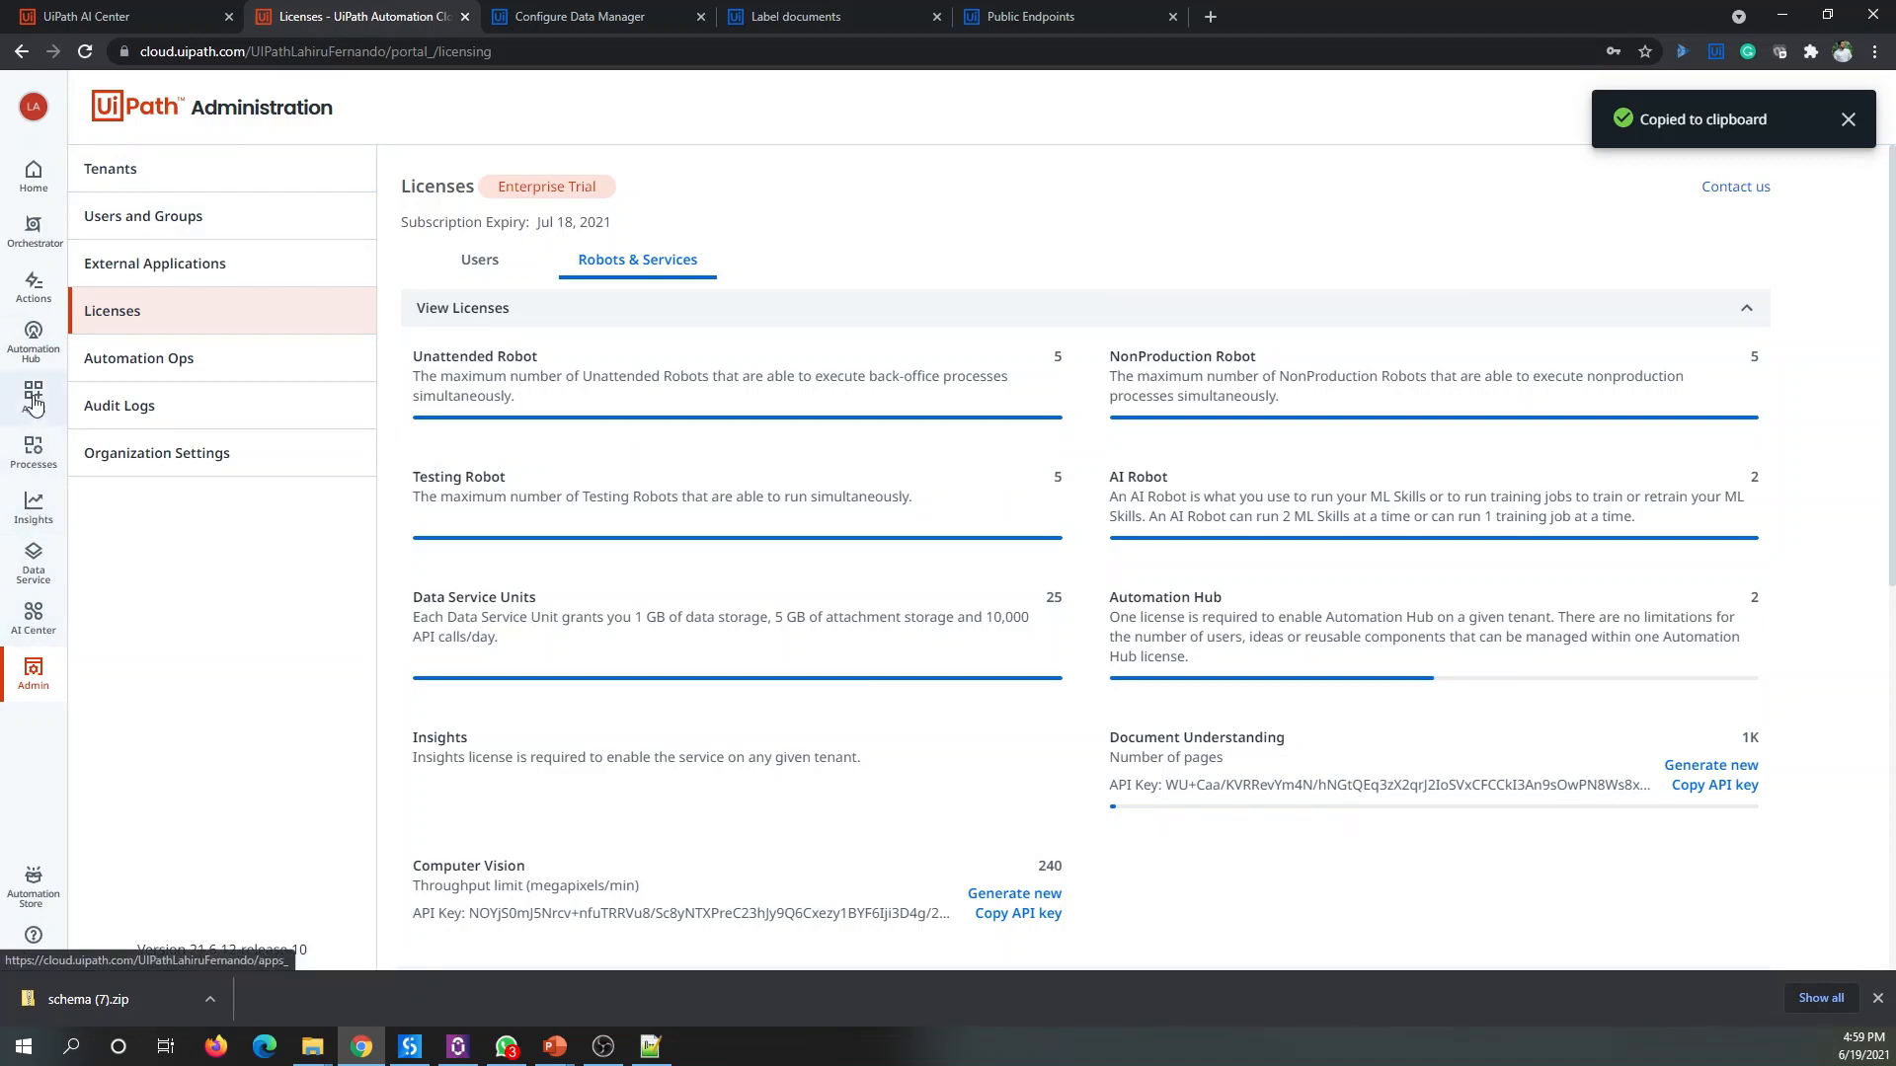
# Step: Return to AI Center, reopen the Invoice labeling session and close the leftover AI Center browser tab
pyautogui.click(36, 632)
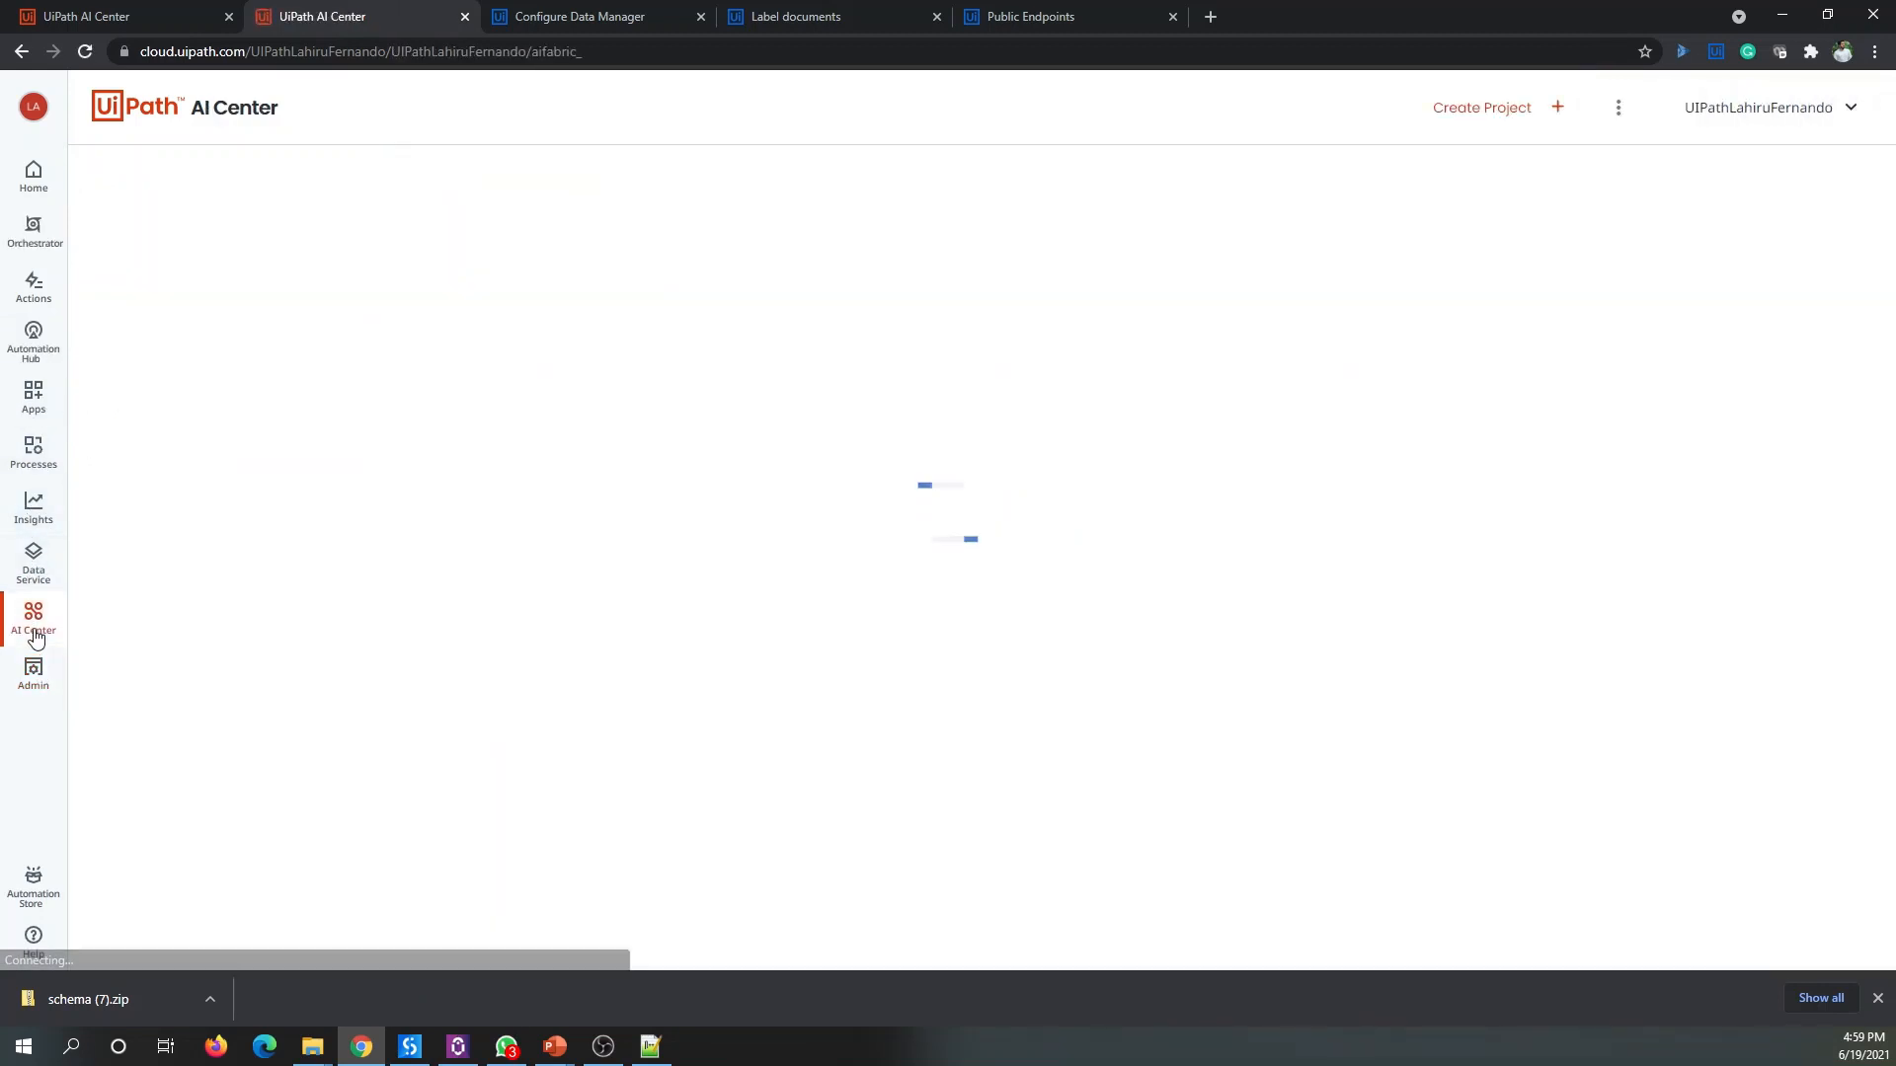
pyautogui.click(203, 287)
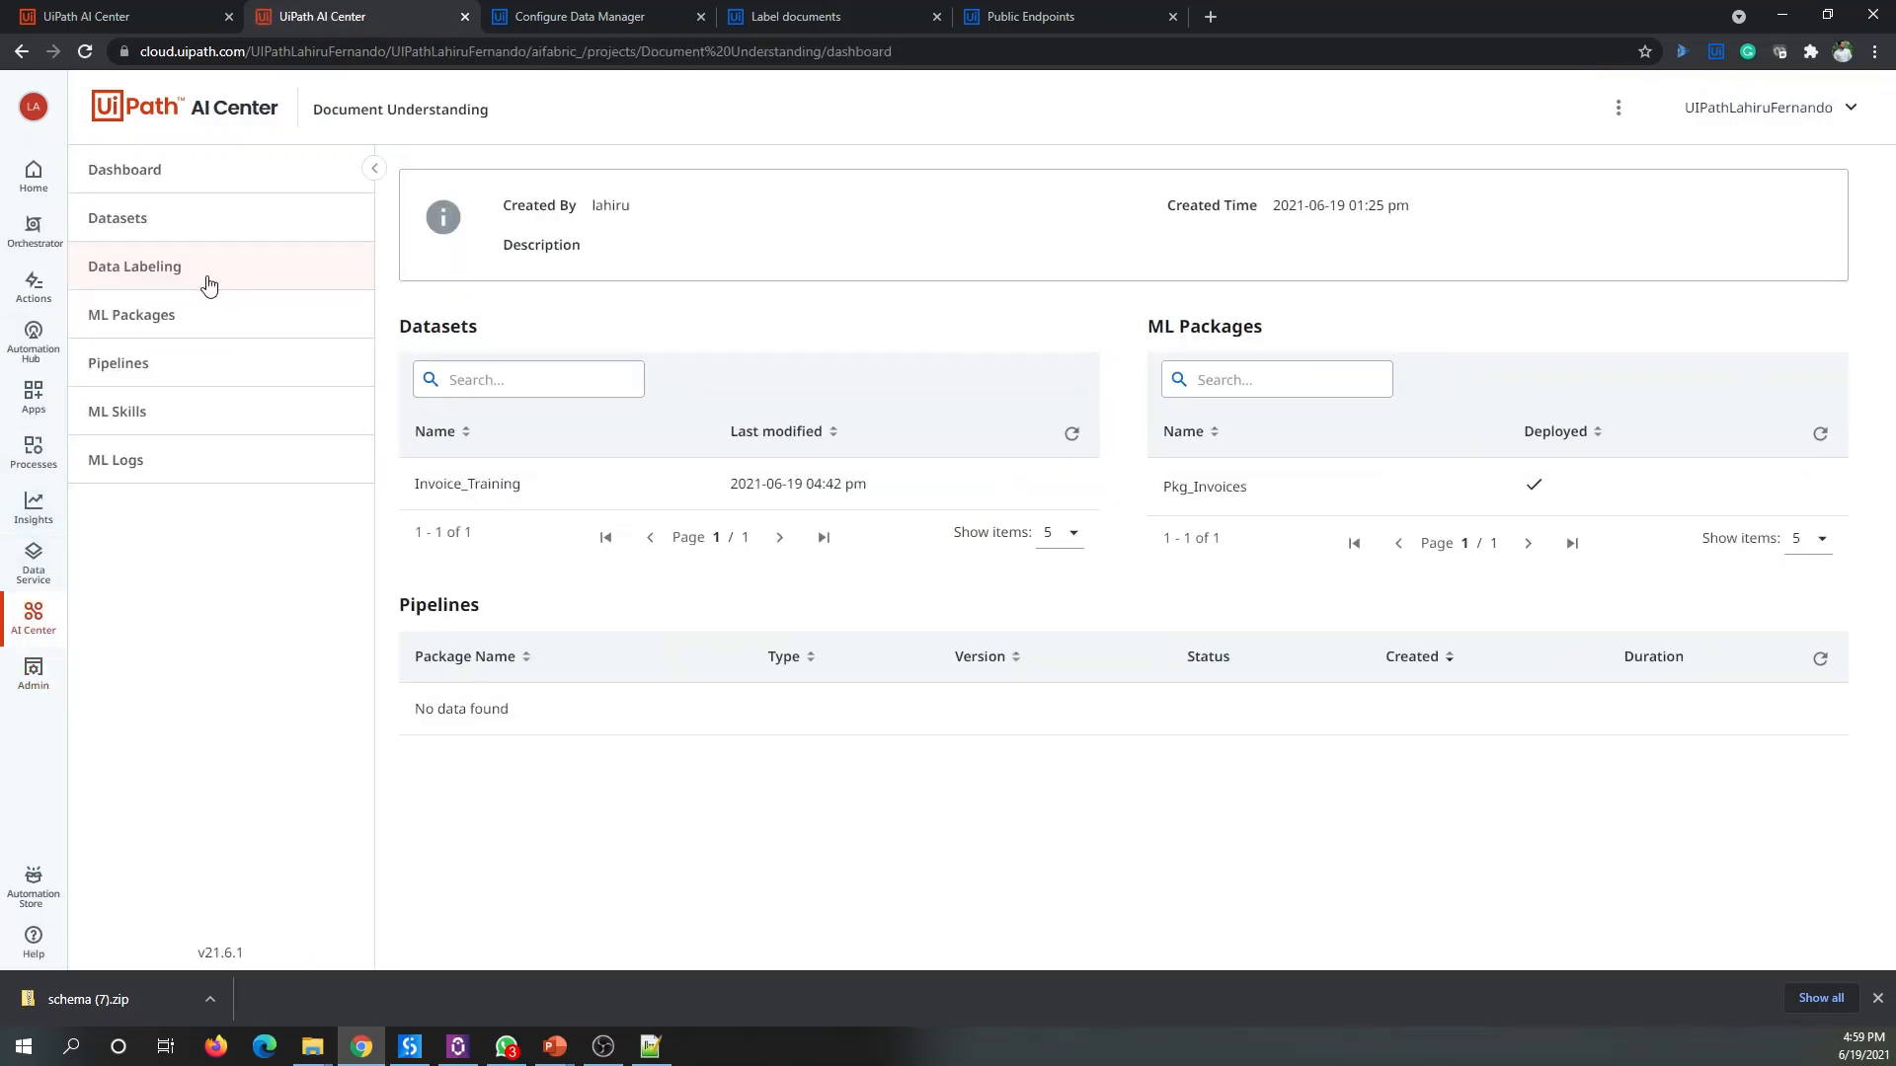
pyautogui.click(207, 284)
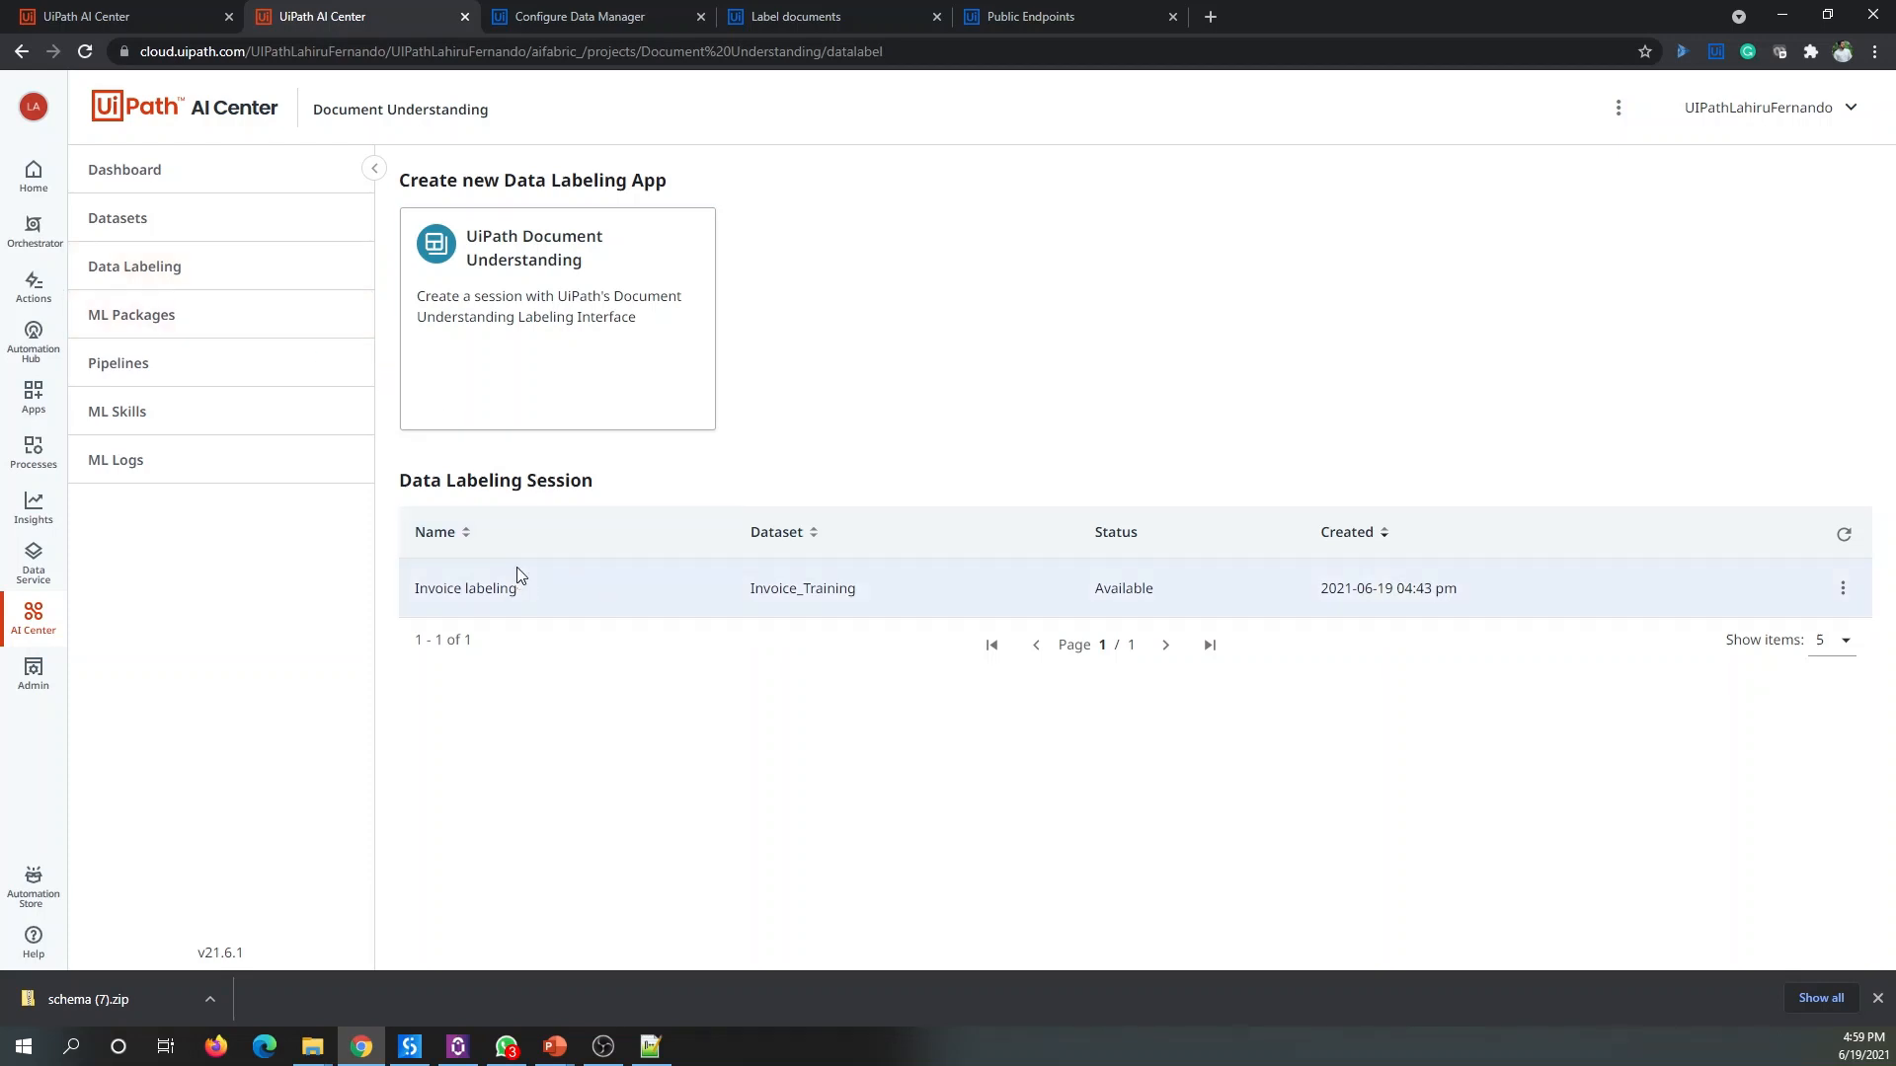
pyautogui.click(516, 577)
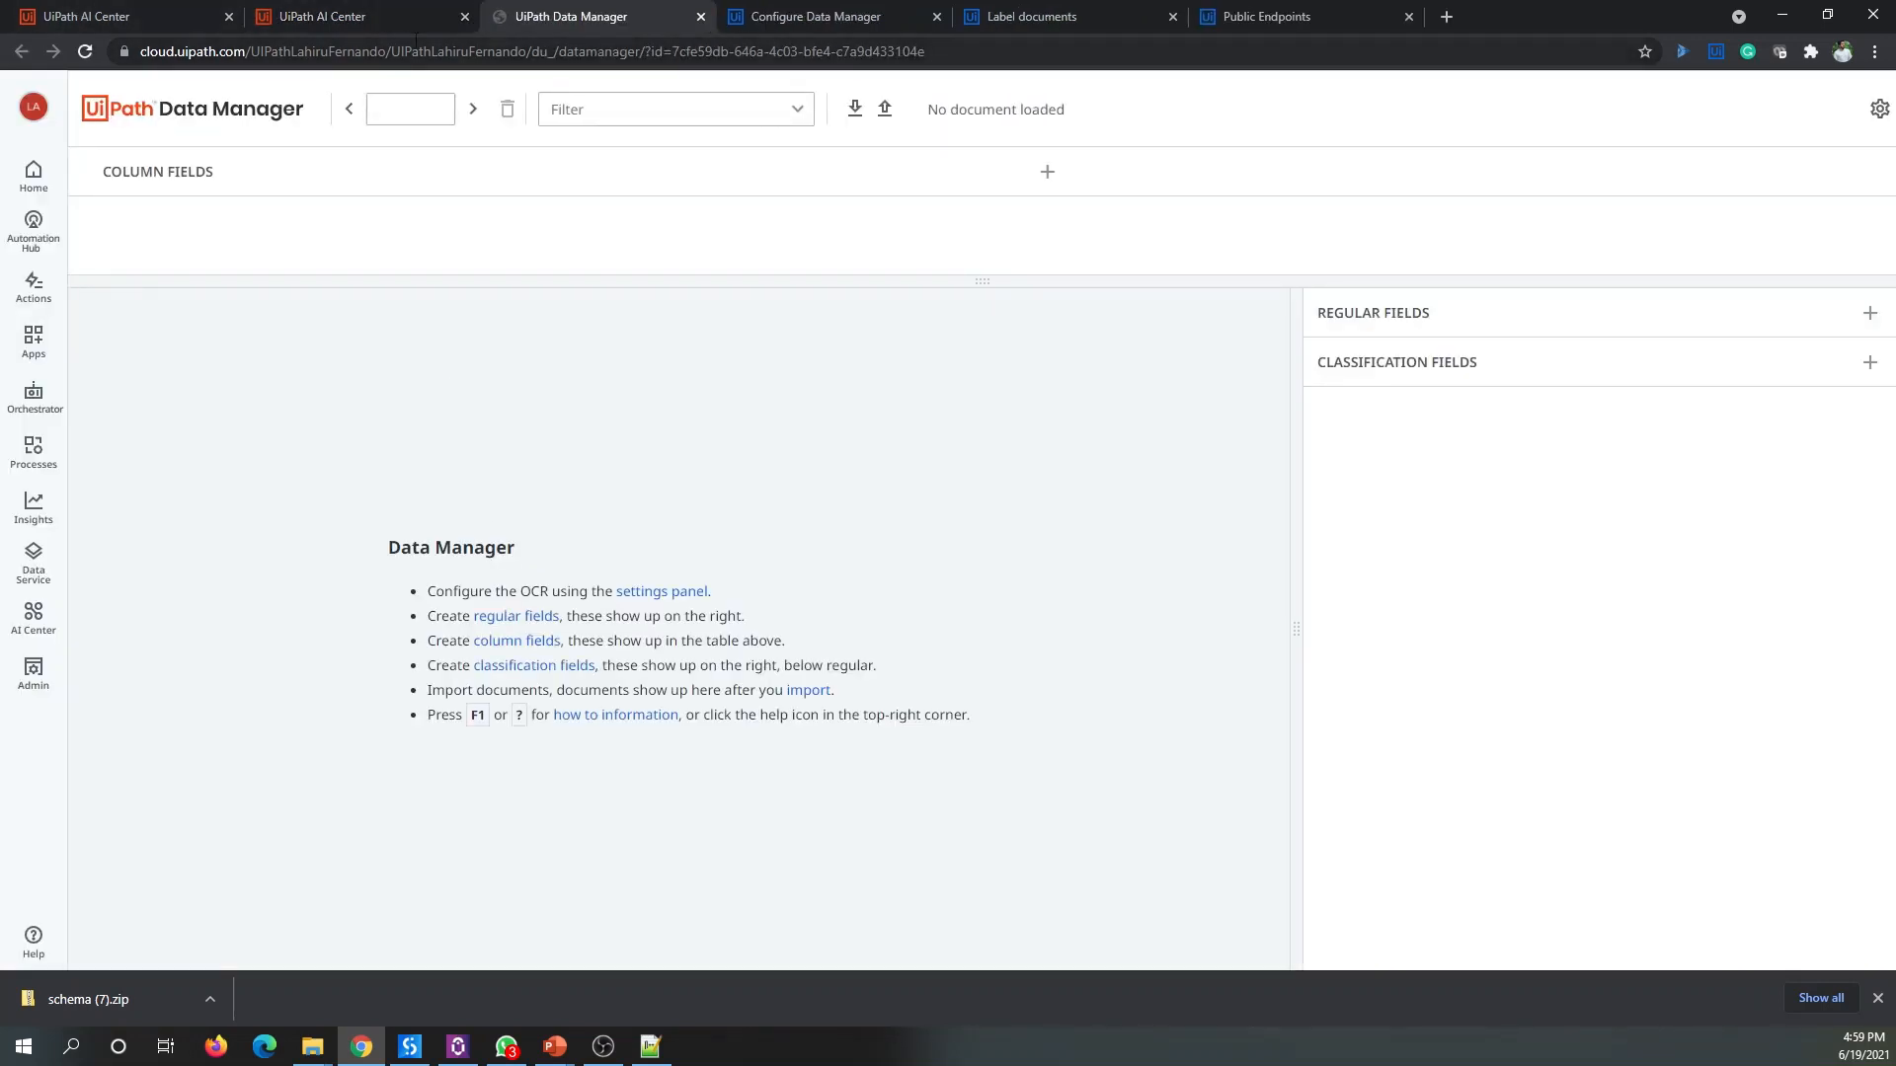
pyautogui.click(464, 16)
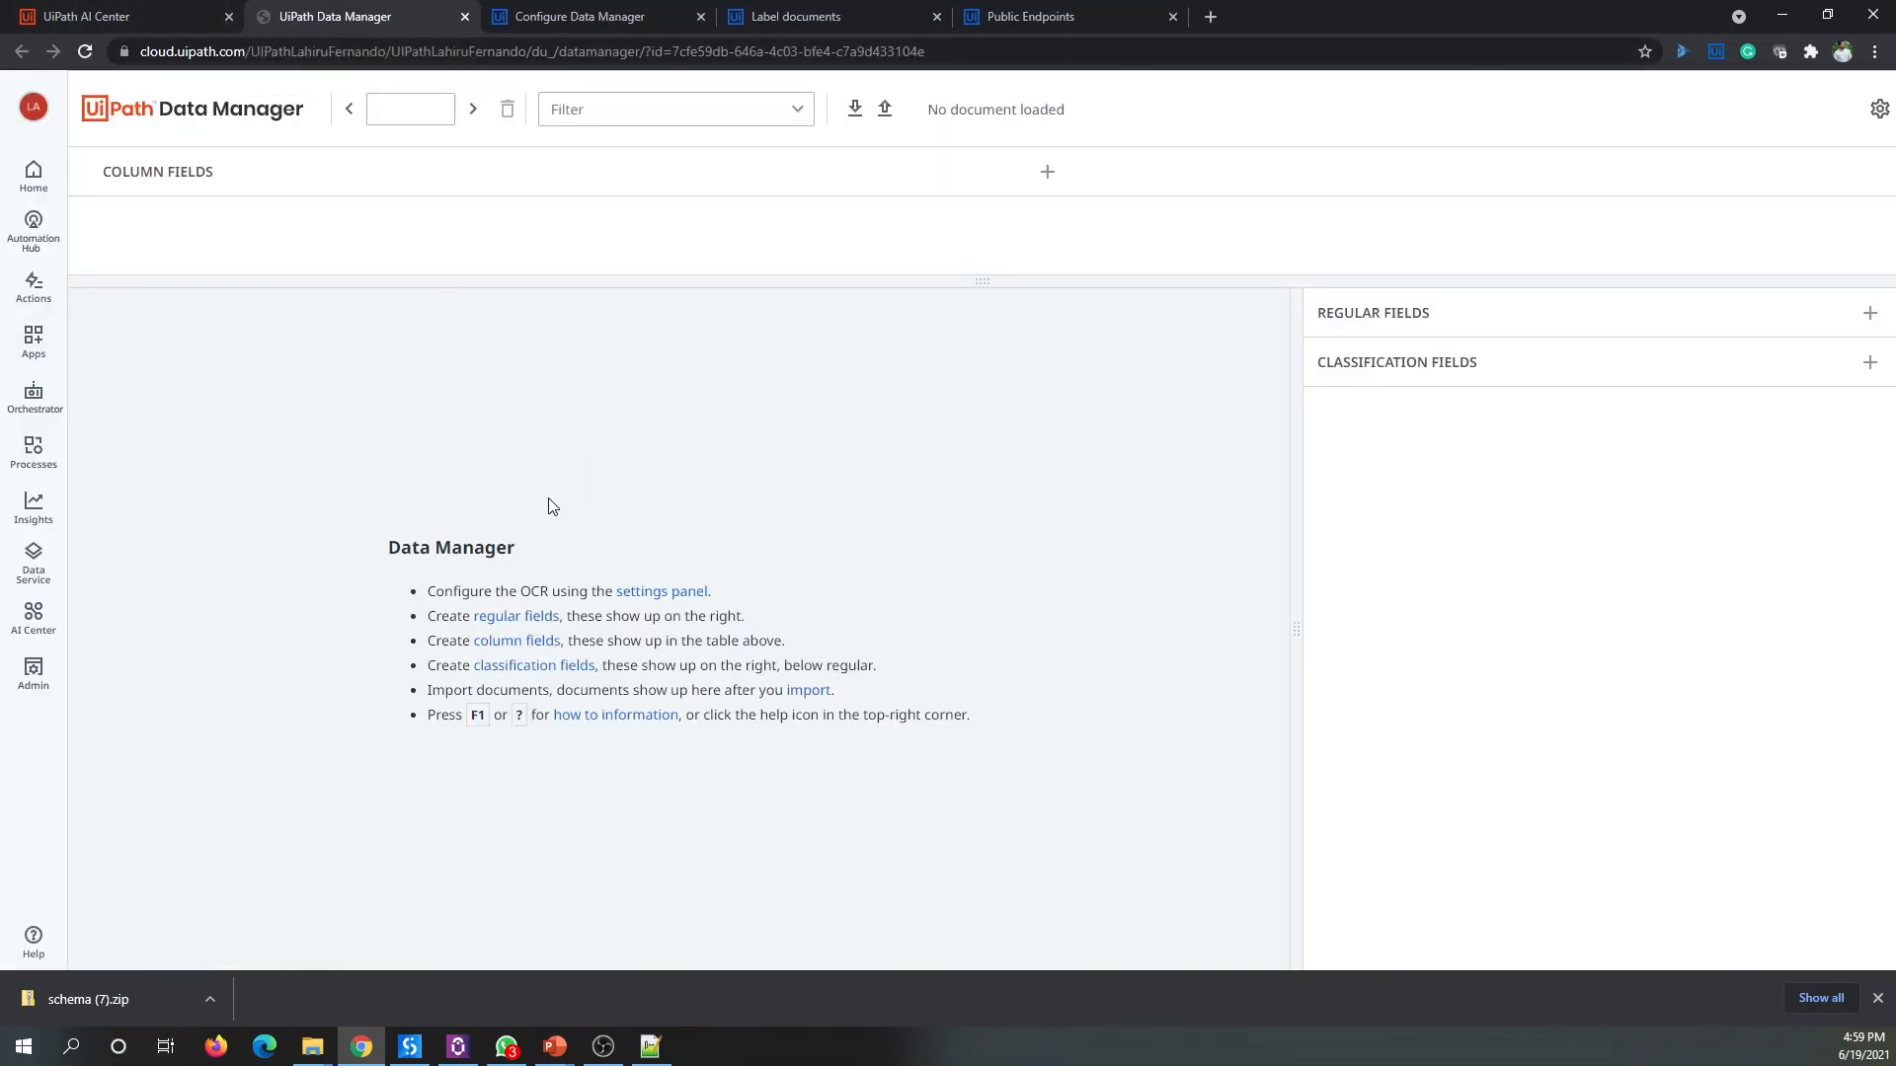
# Step: Paste the Document Understanding API key as the OCR key, check the prelabelling settings and save the Data Manager settings
pyautogui.click(675, 595)
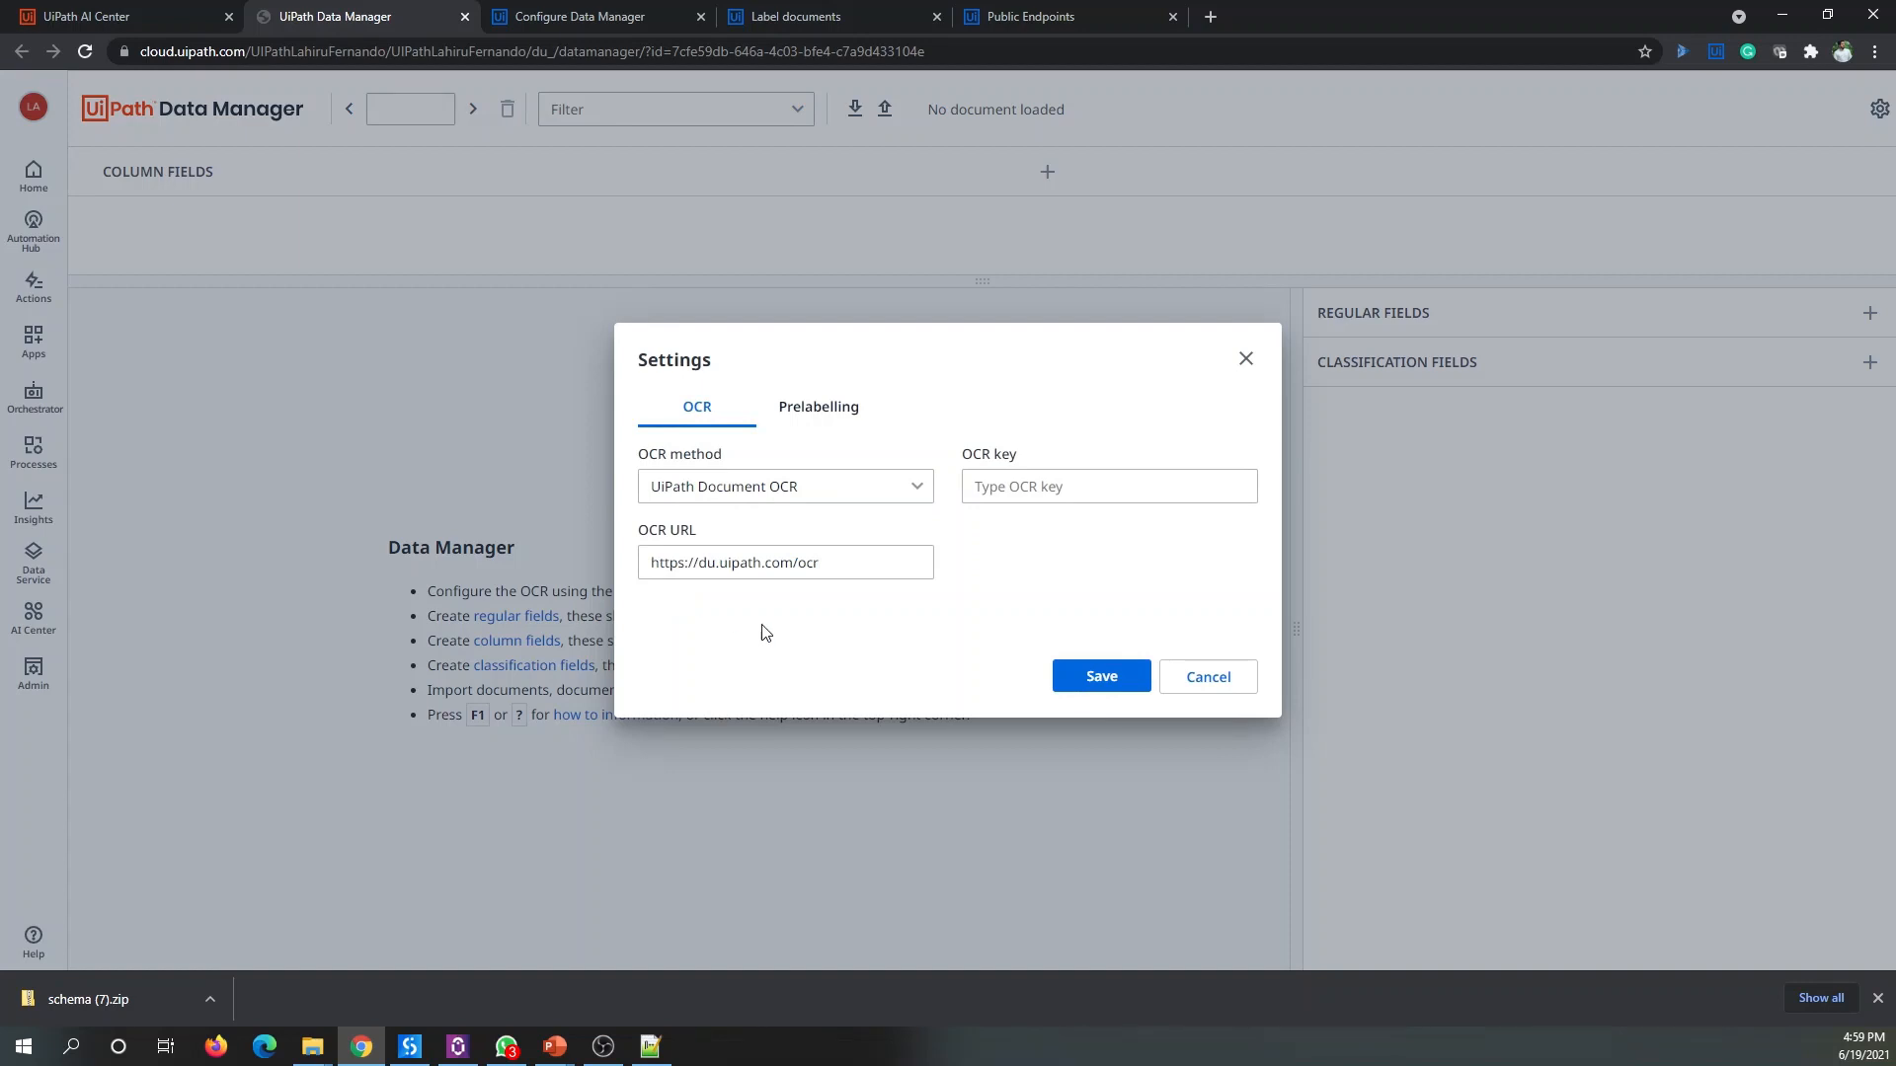
pyautogui.click(1026, 493)
pyautogui.hotkey('ctrl', 'v')
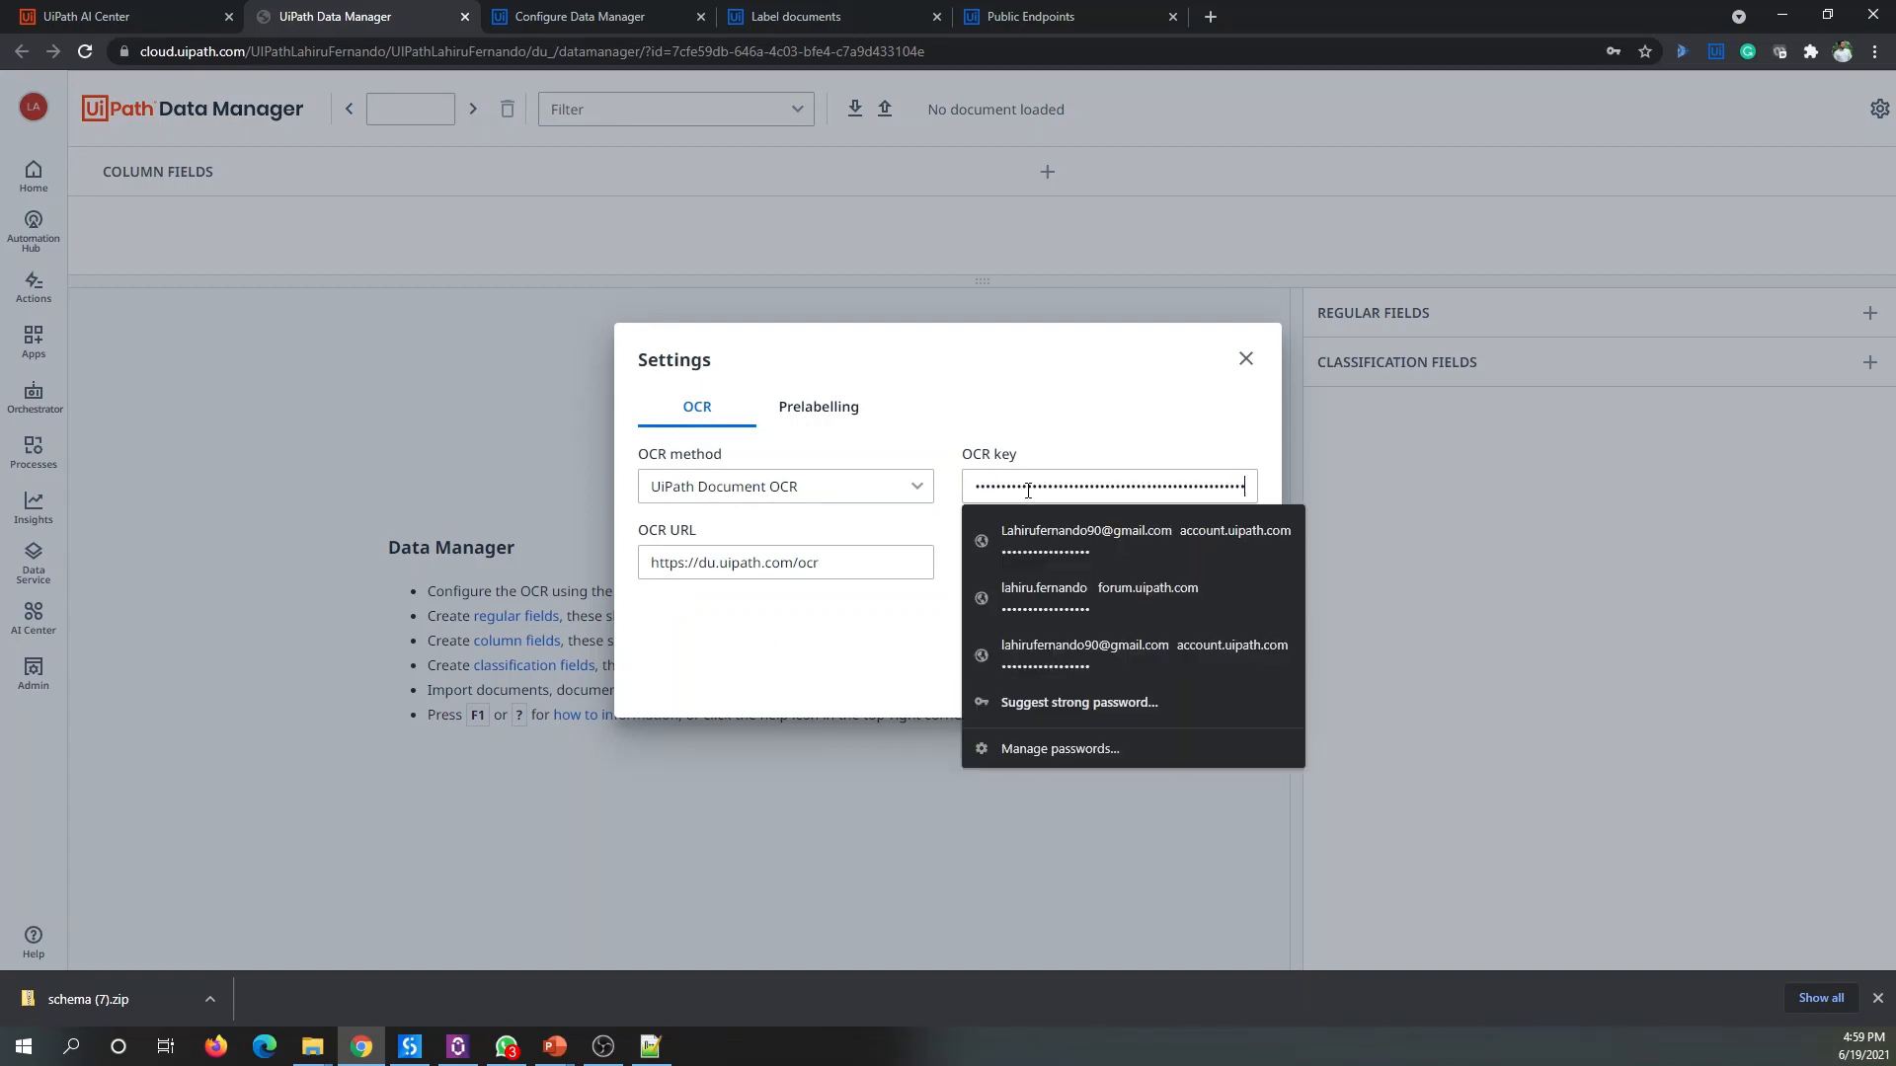
pyautogui.click(886, 637)
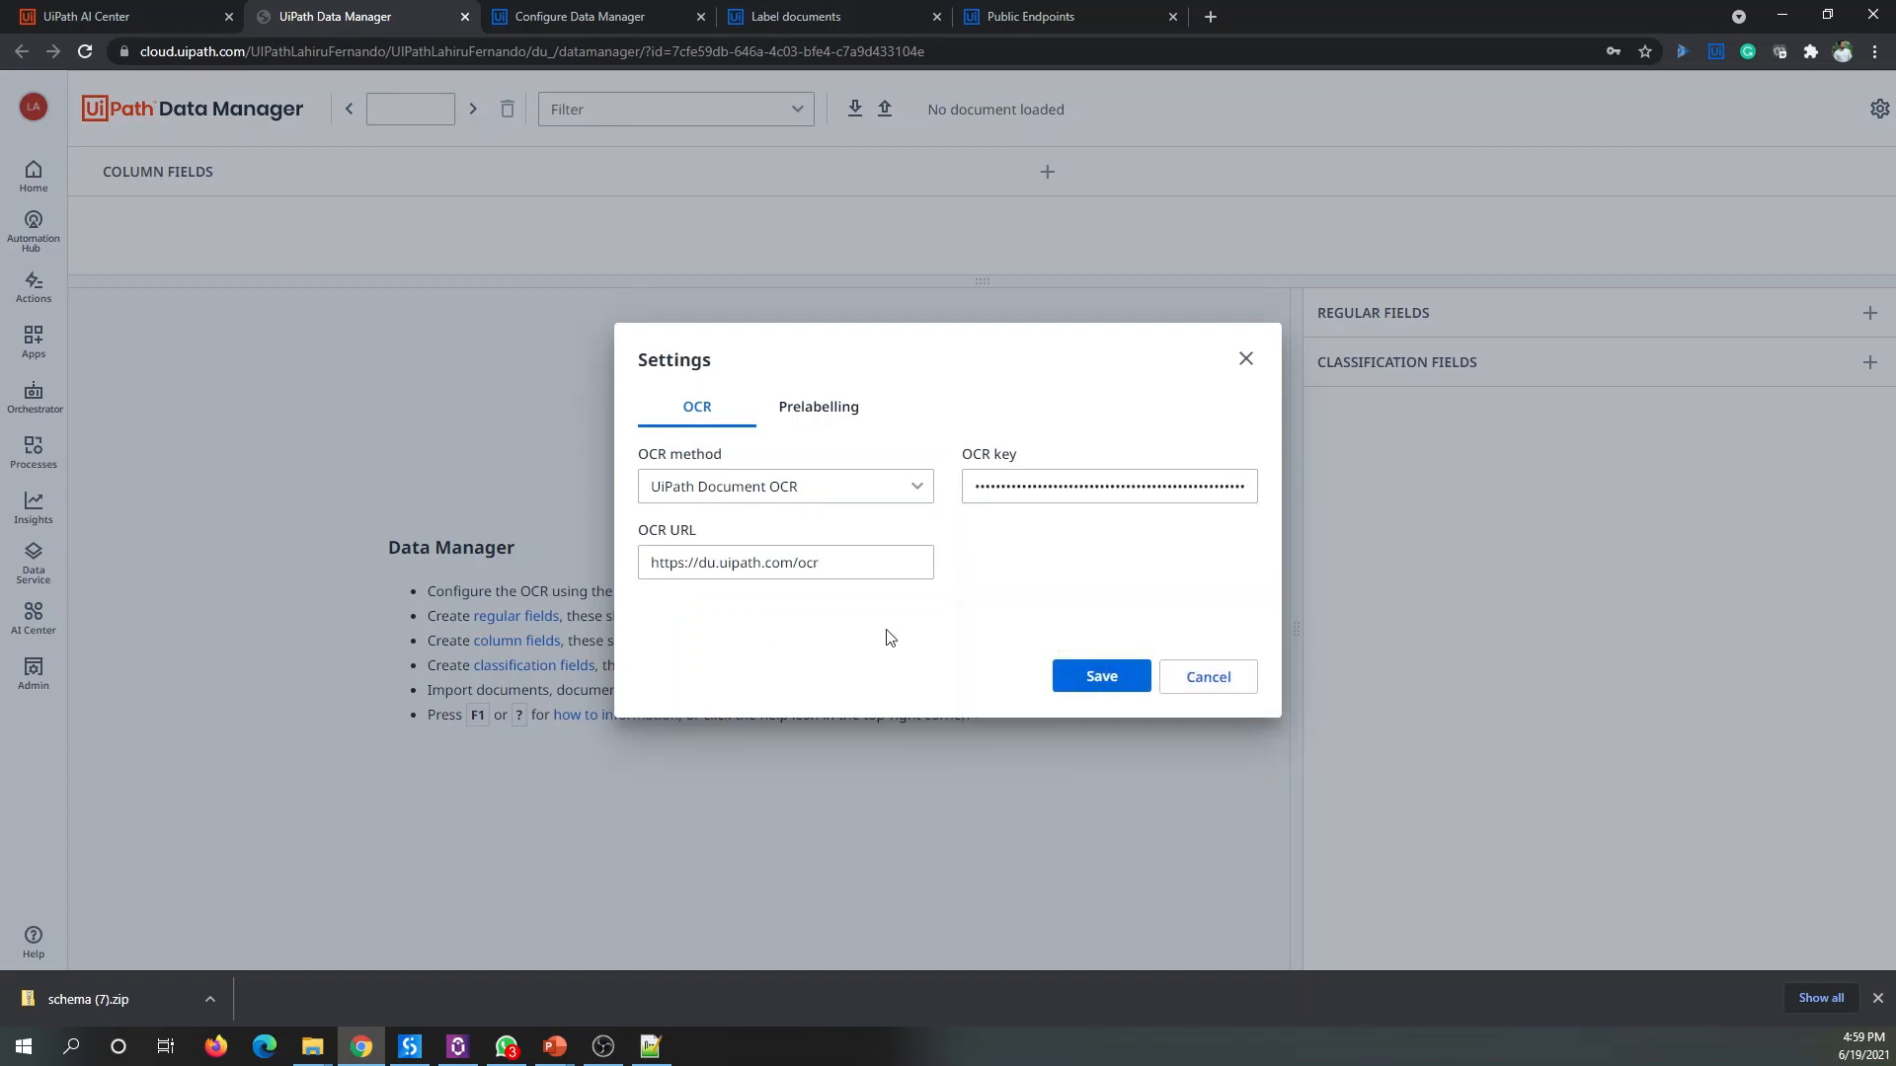
pyautogui.click(822, 408)
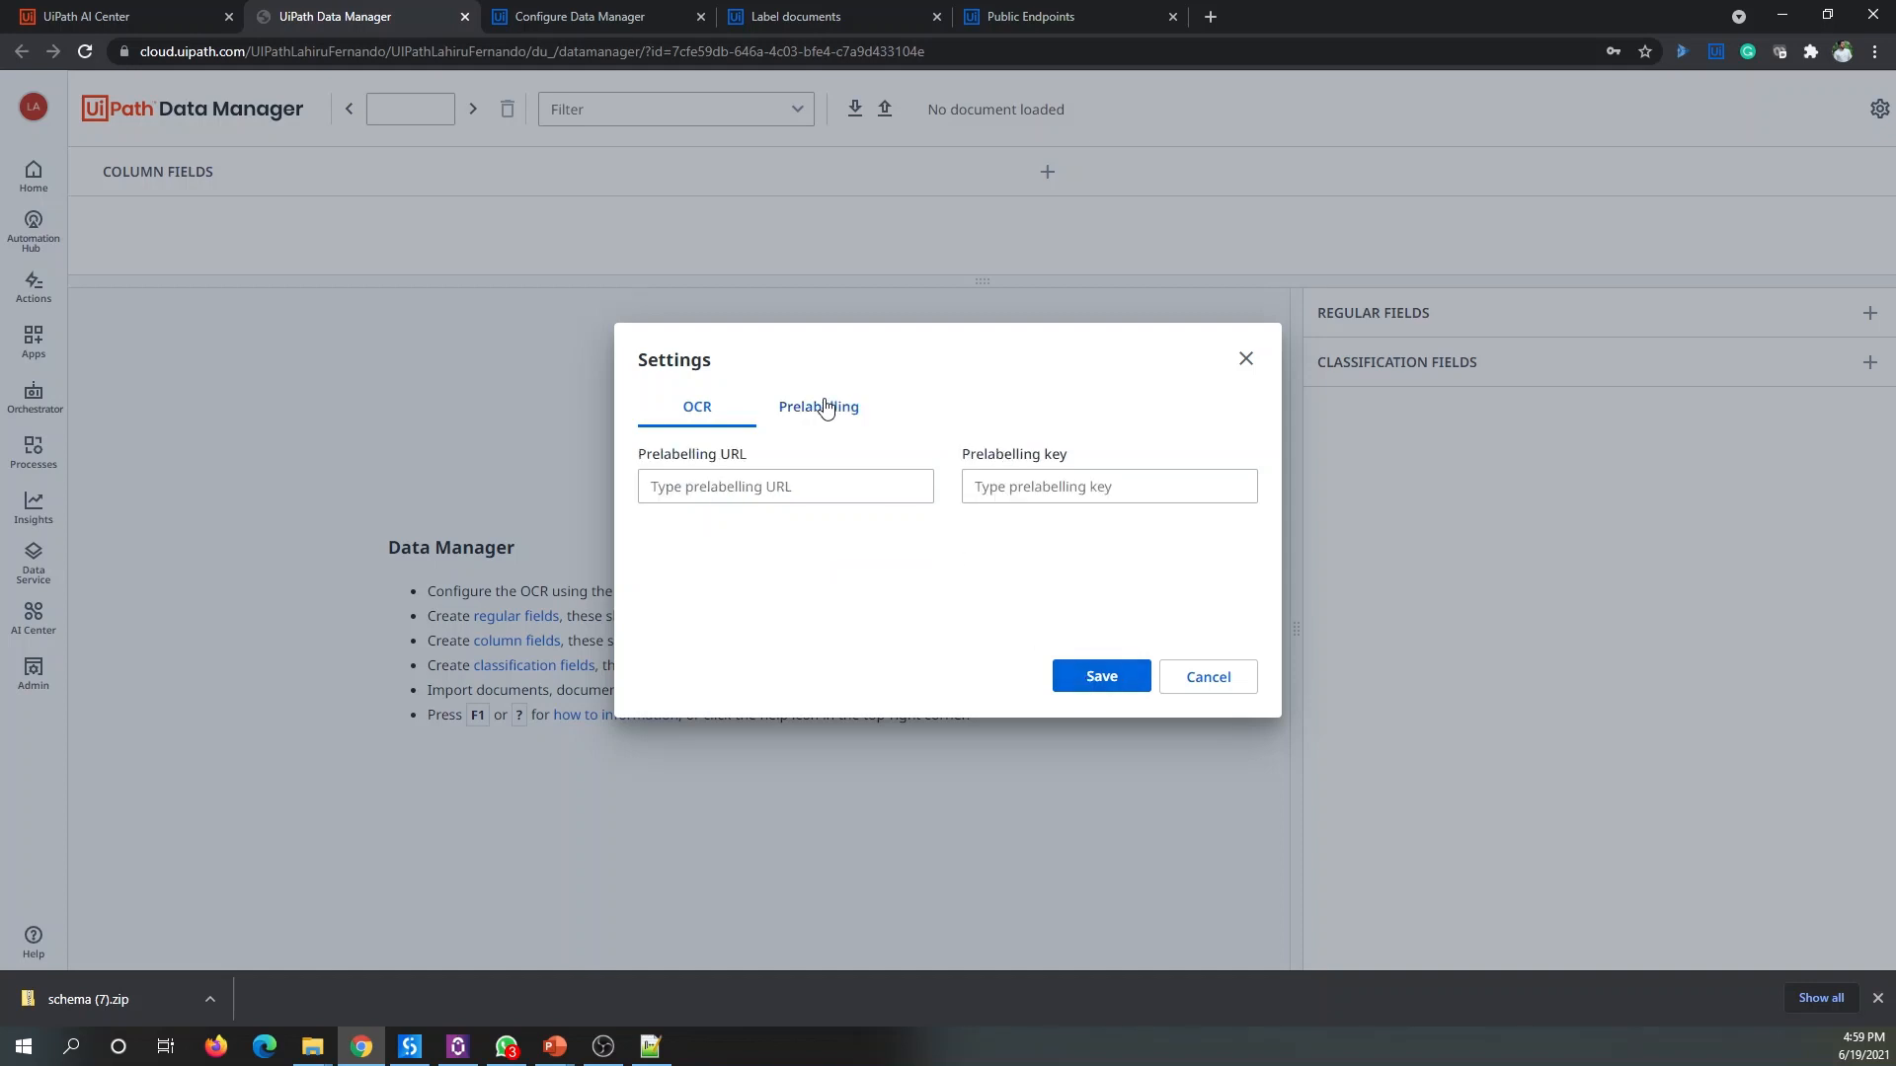
pyautogui.click(1103, 679)
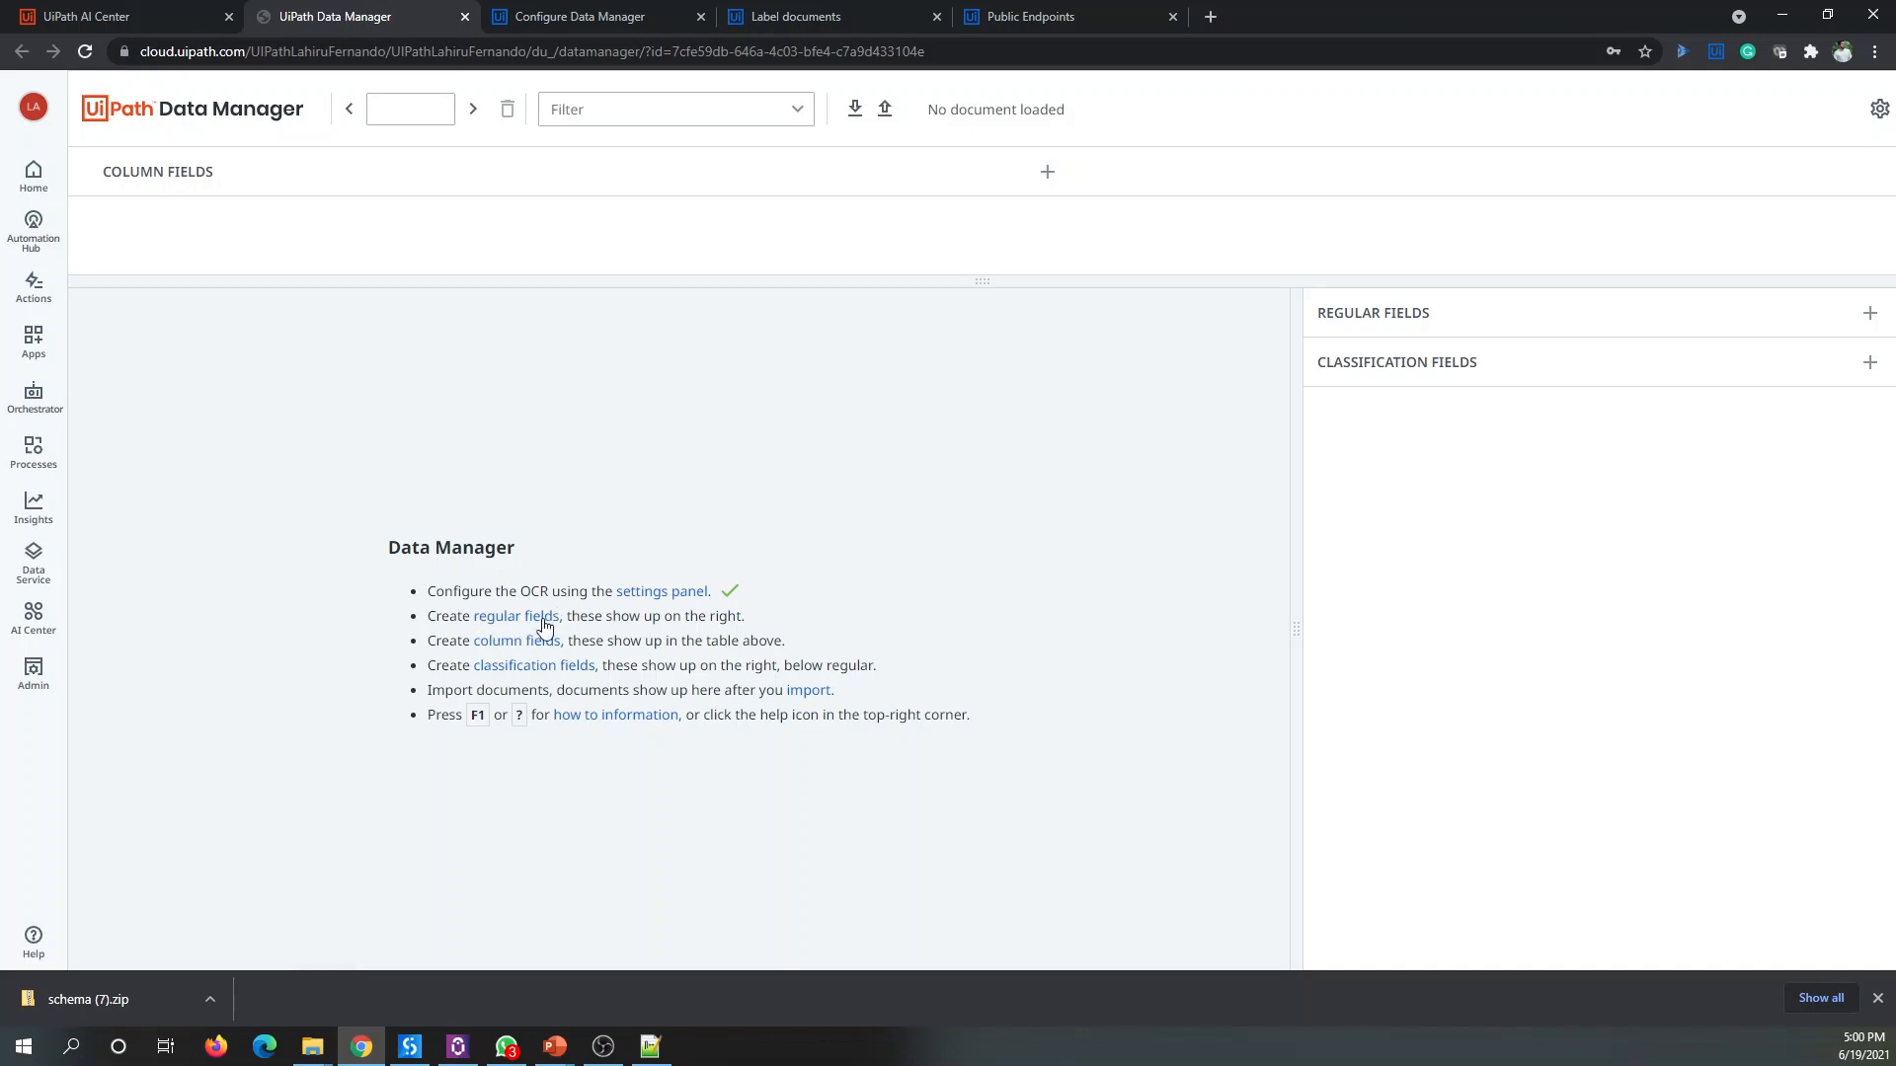
# Step: Switch to Studio and review the Invoices fields and Line Items columns in the Taxonomy Manager, then close it
pyautogui.click(425, 1046)
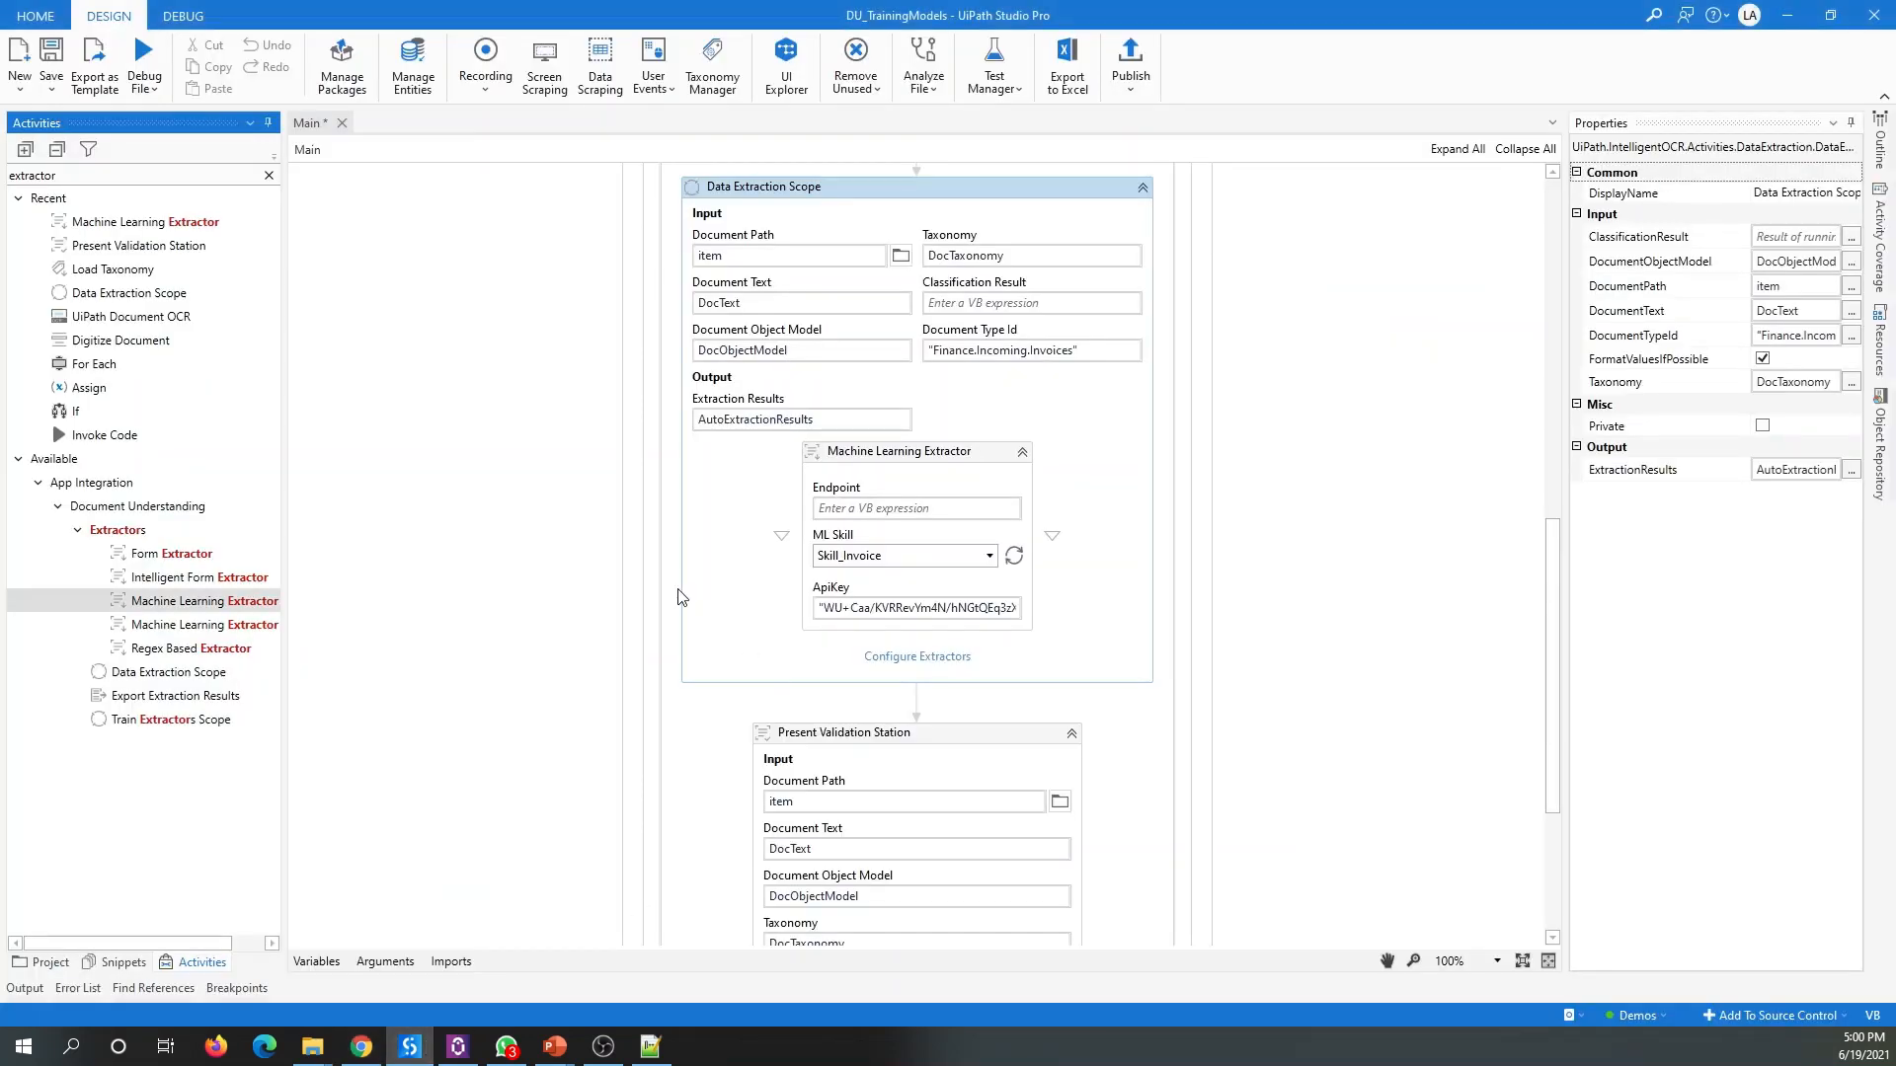
pyautogui.hotkey('alt', 'Tab')
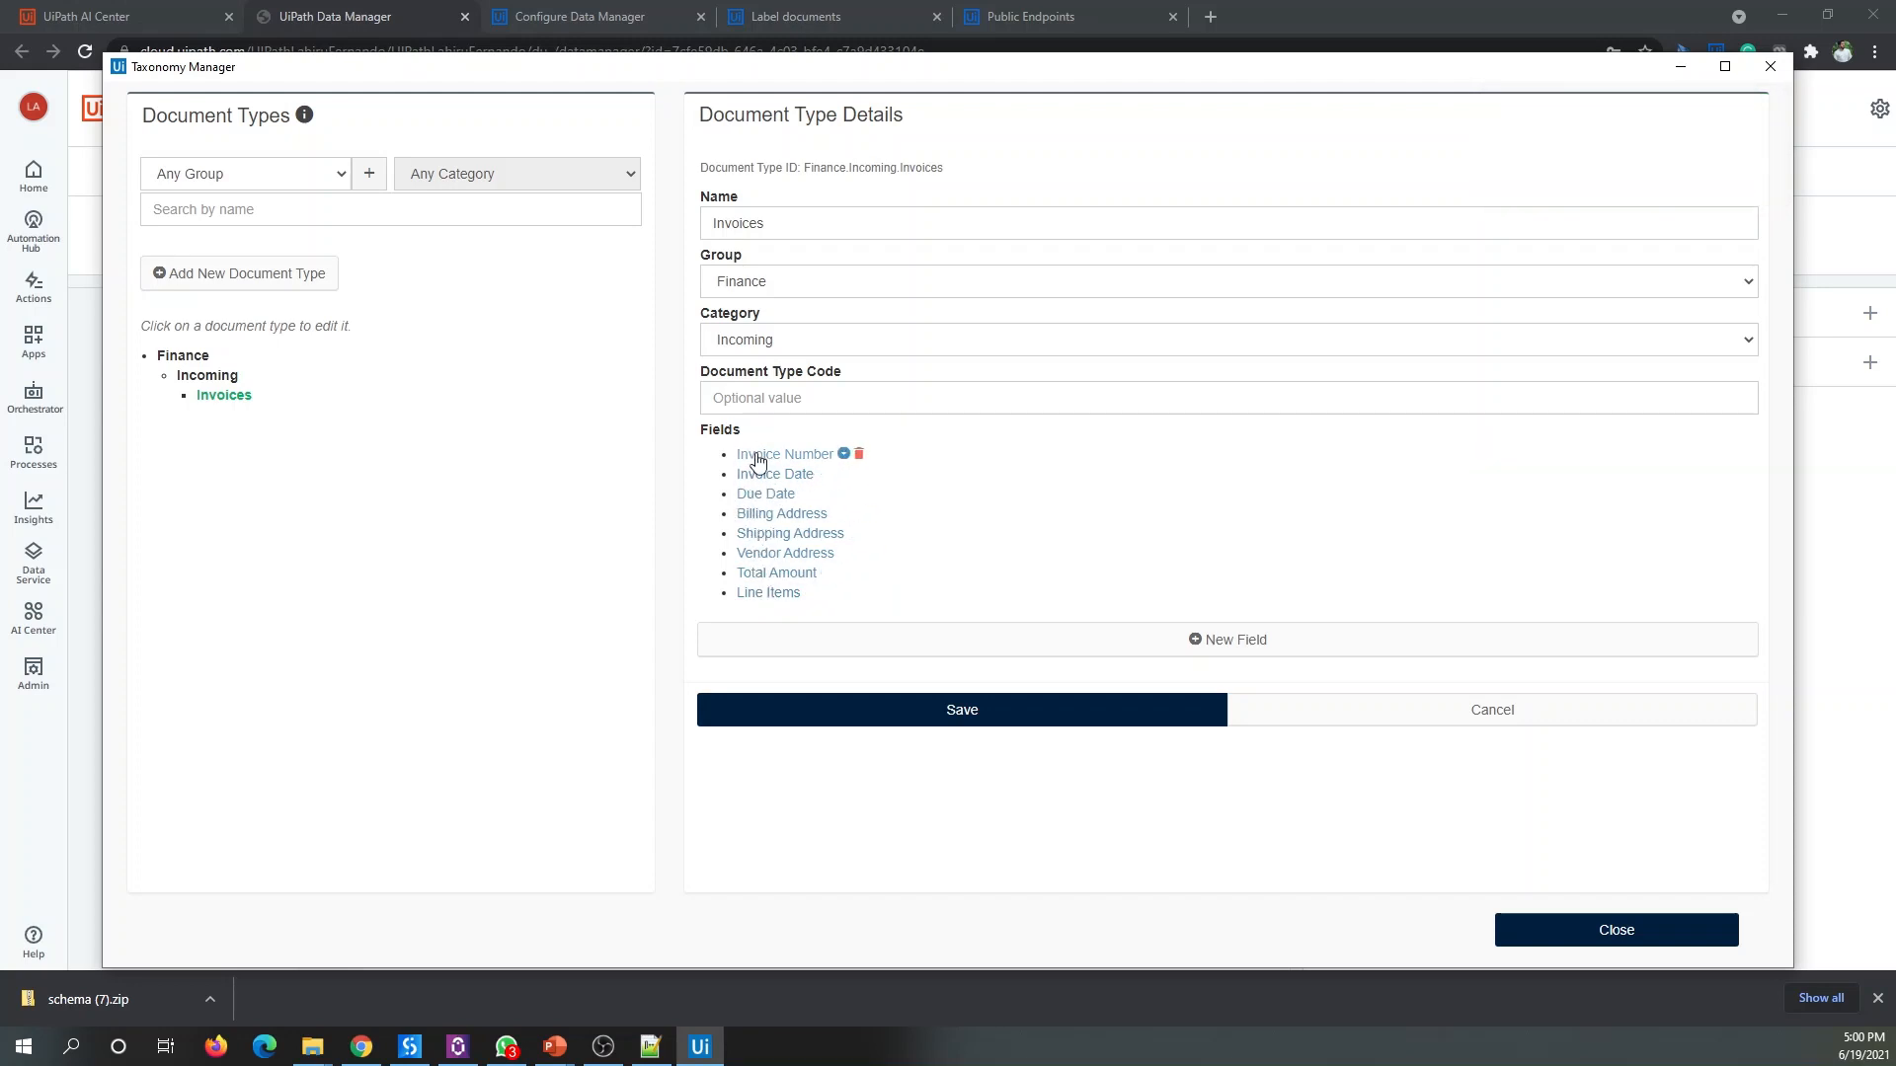
pyautogui.click(772, 597)
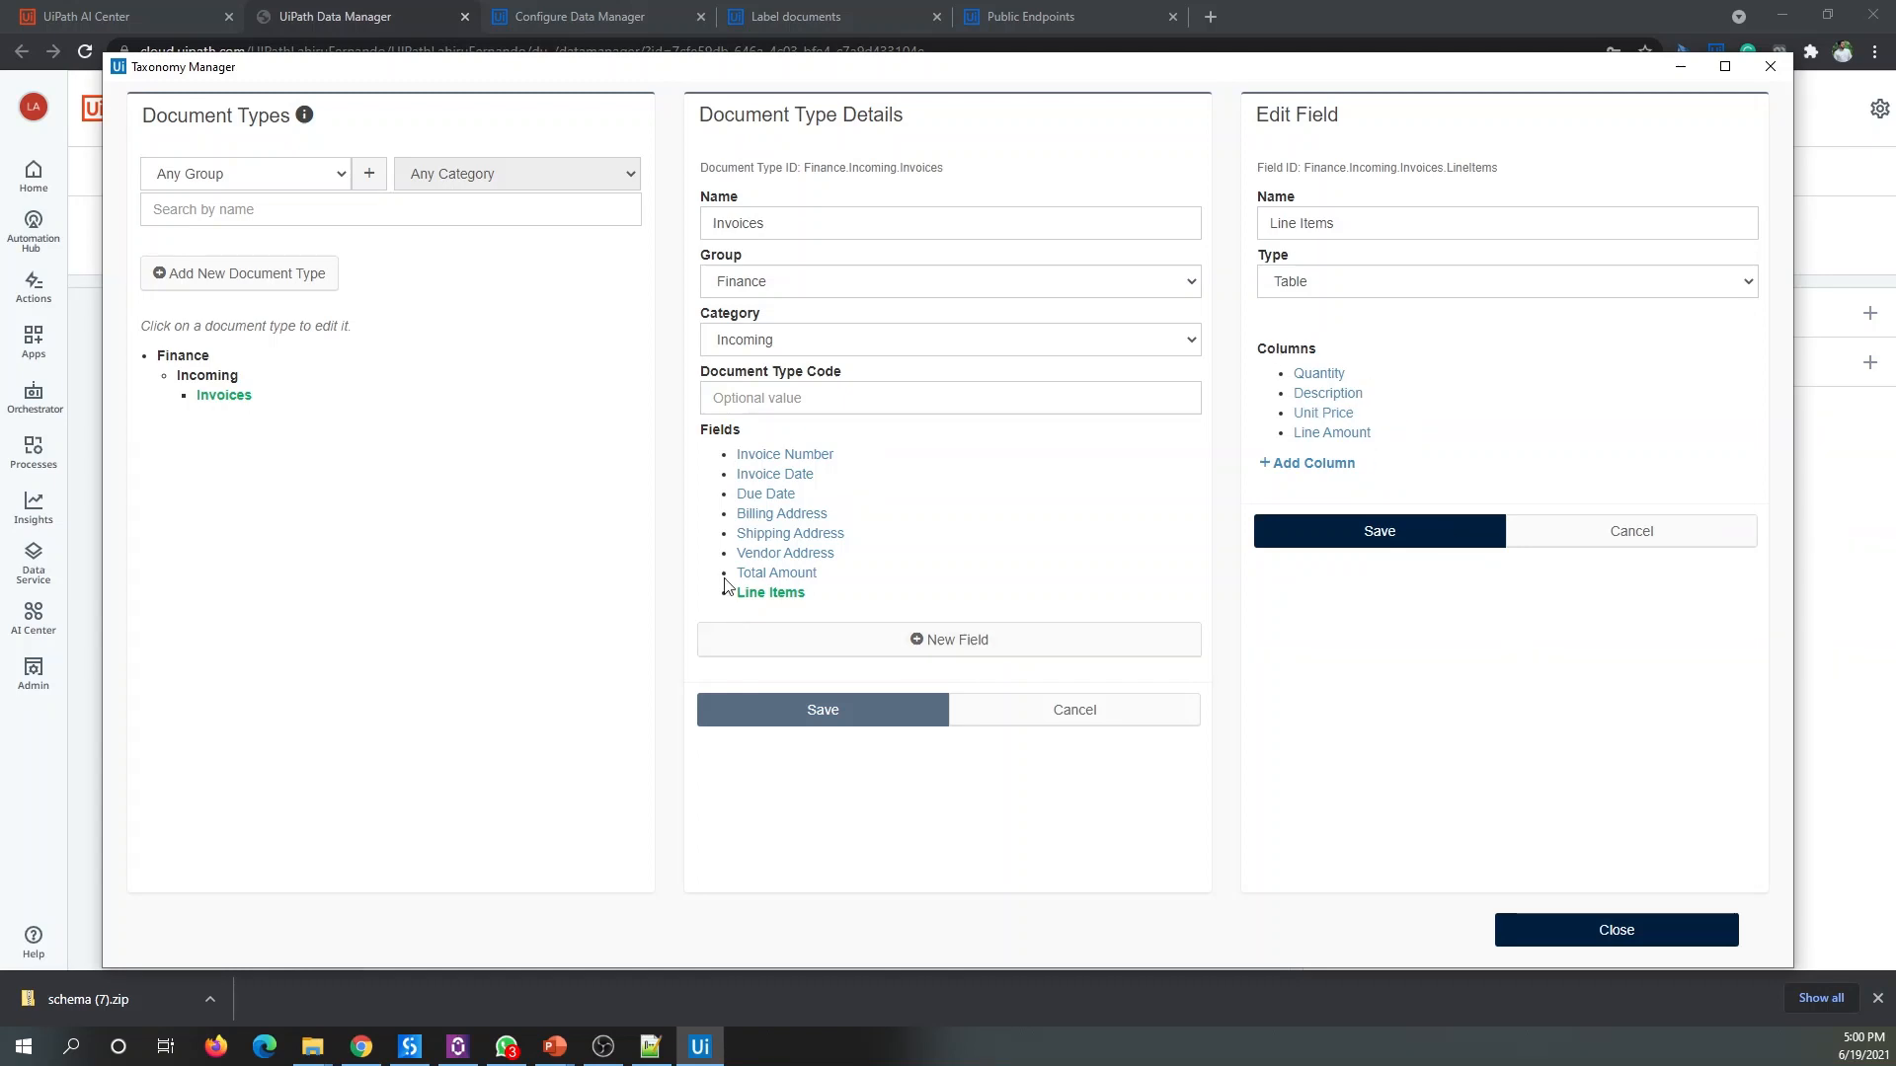
pyautogui.click(1689, 947)
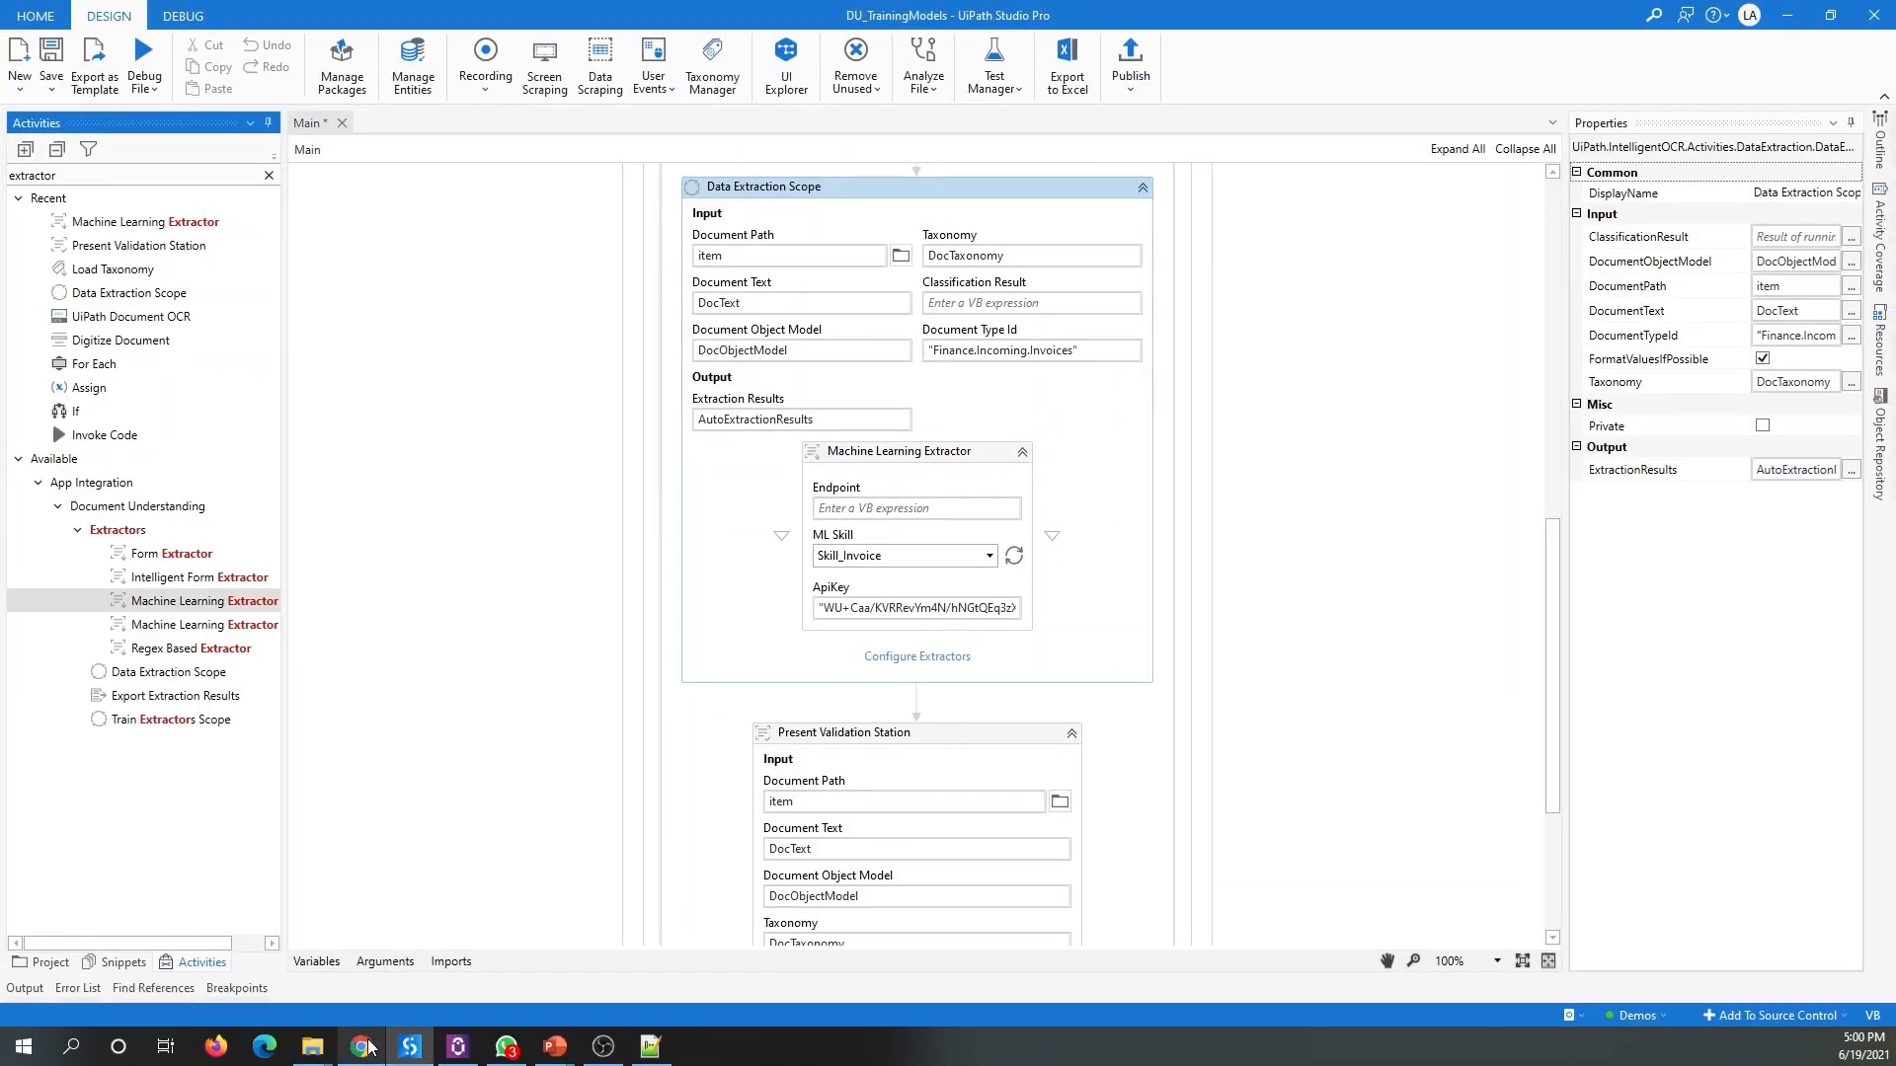
# Step: Review the Machine Learning Extractor field mappings for the Invoices document type and close the configuration without saving
pyautogui.moveTo(369, 1049)
pyautogui.click(917, 656)
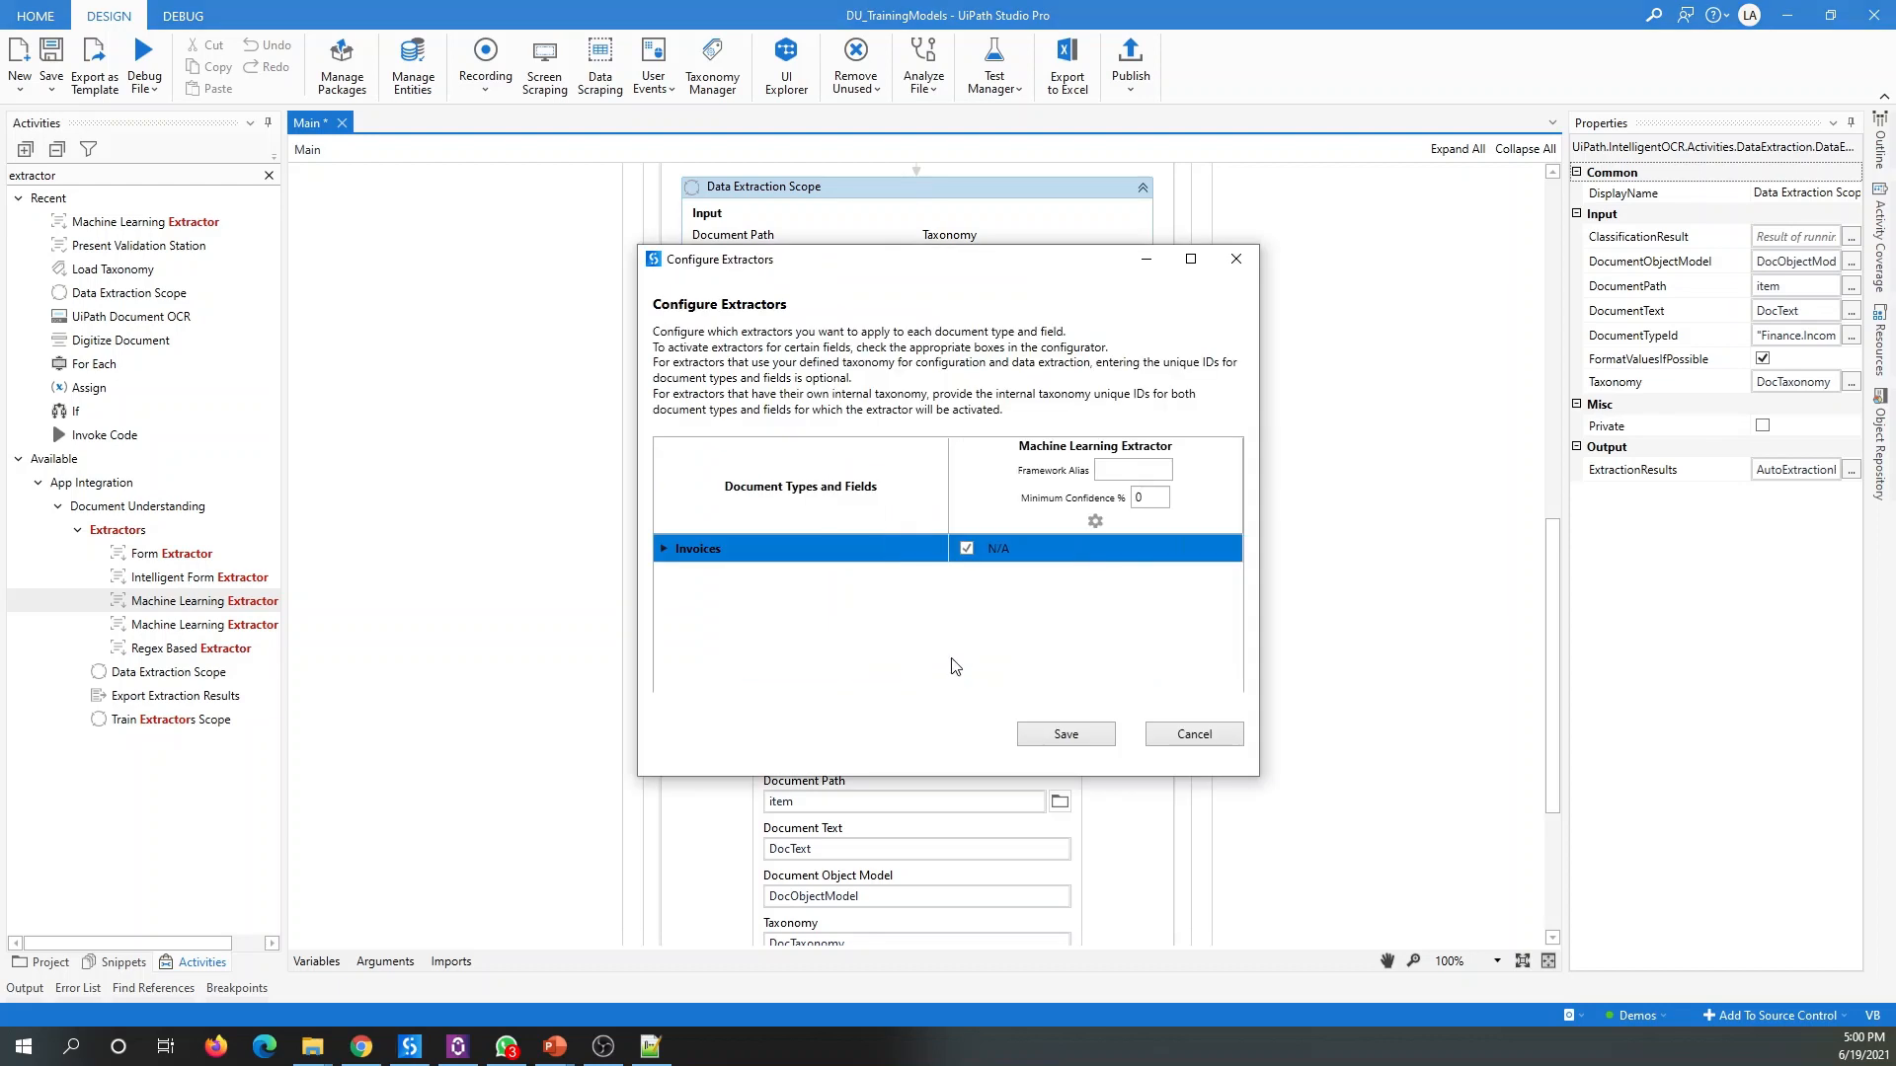
pyautogui.click(664, 549)
pyautogui.moveTo(972, 244); pyautogui.dragTo(983, 21)
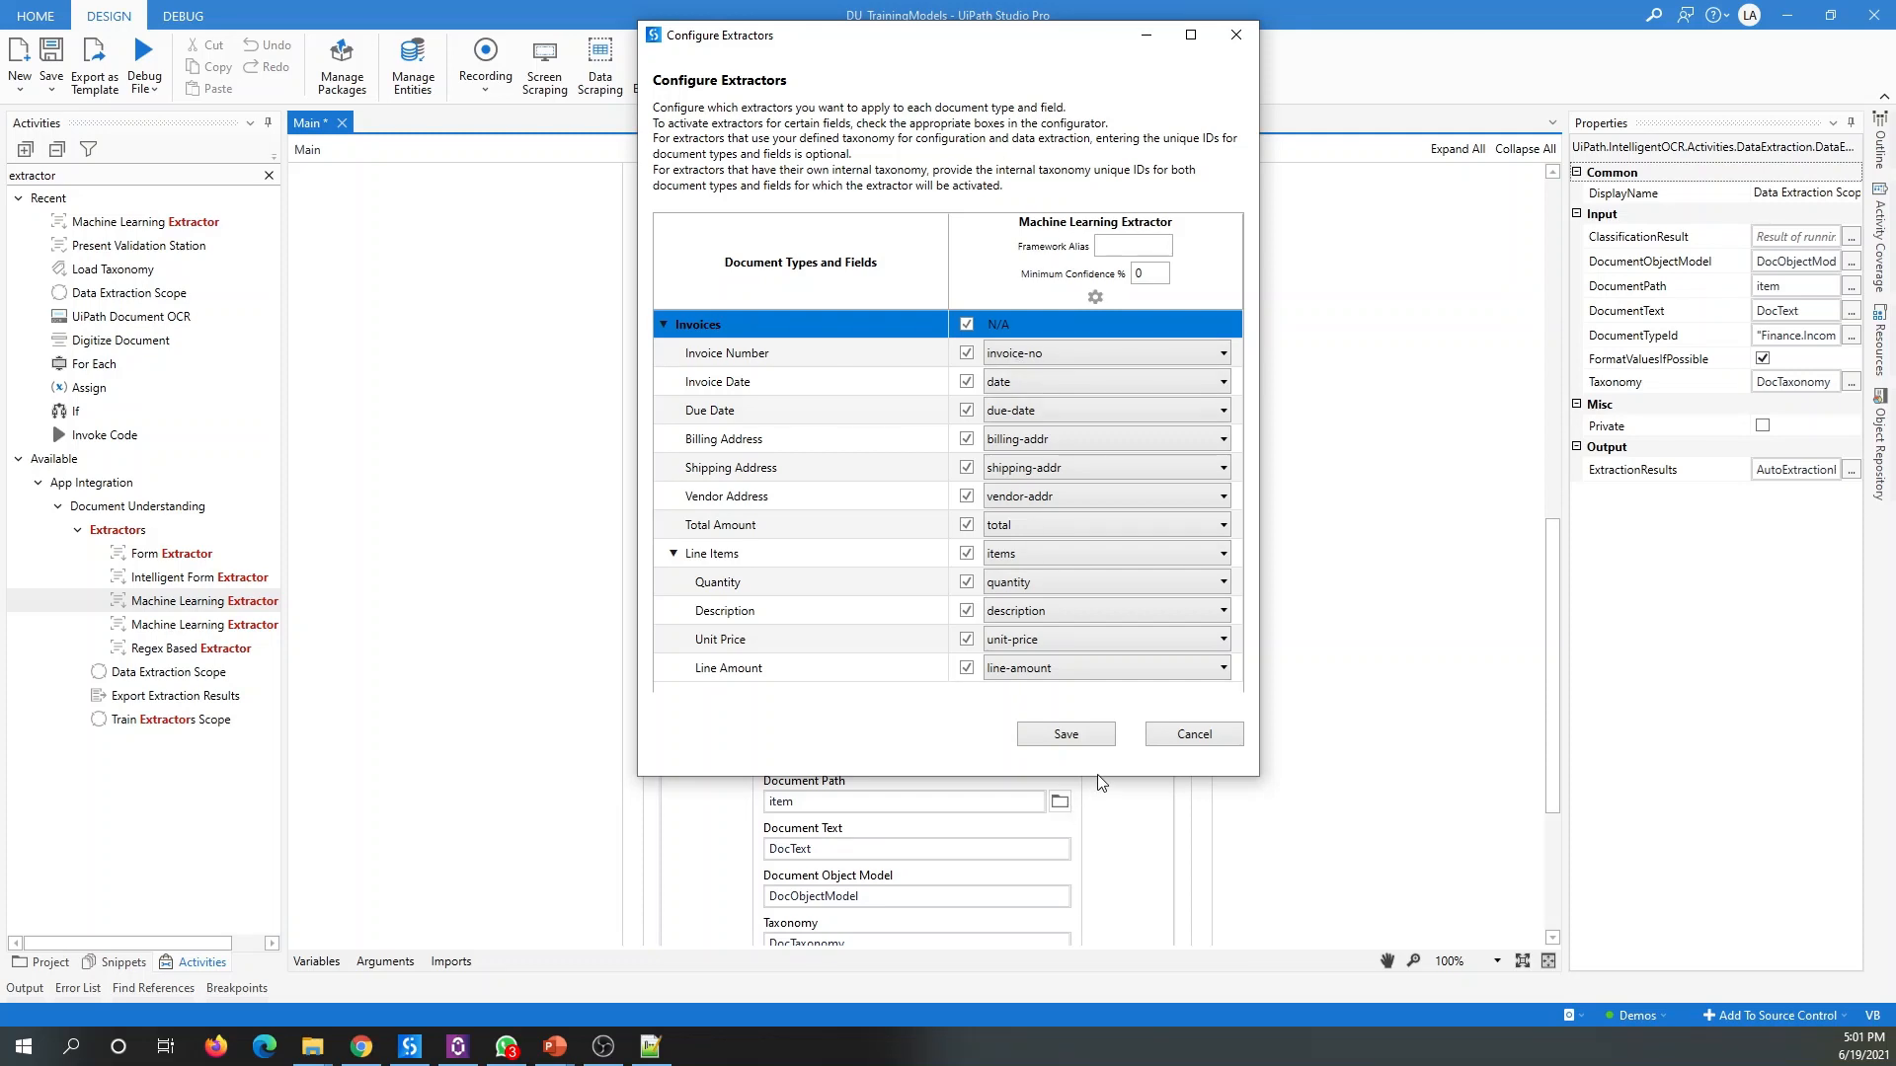
pyautogui.click(1195, 741)
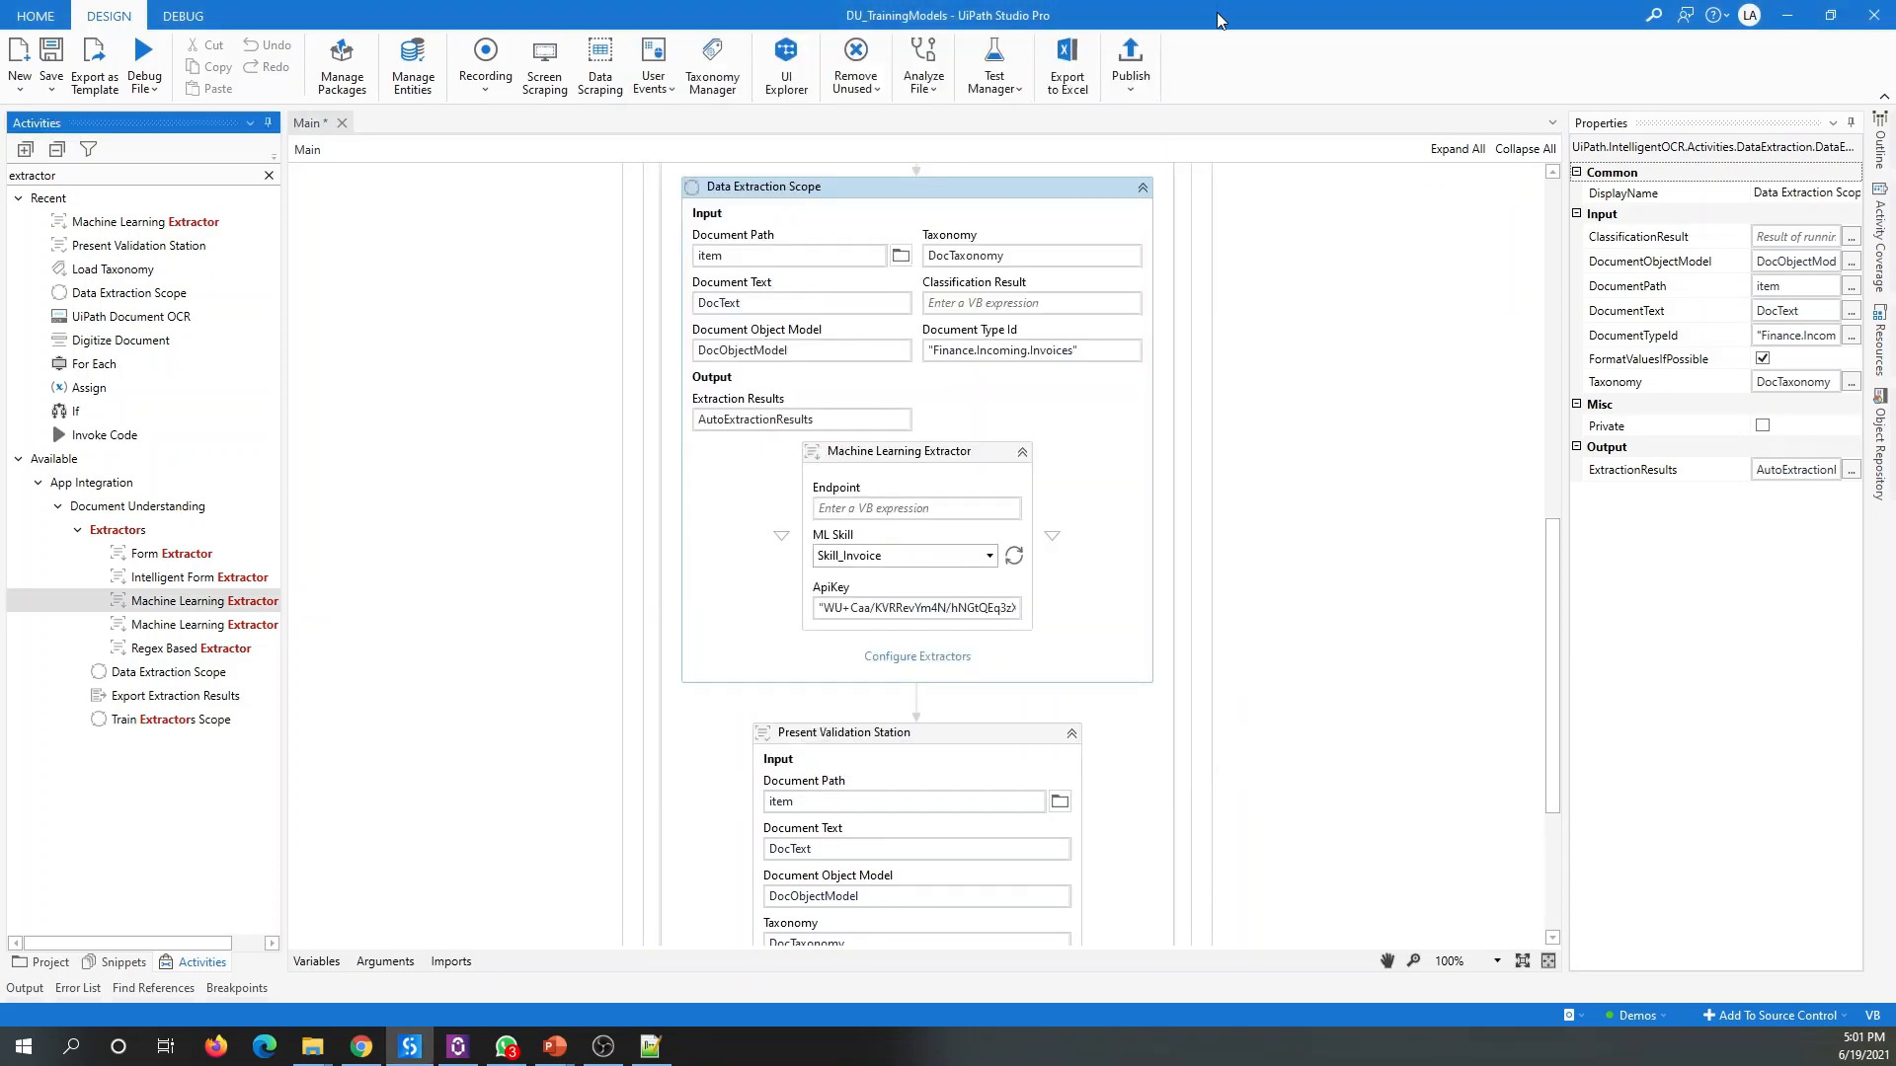
# Step: Open the schema JSON file from the schema (7) download folder in Notepad++
pyautogui.moveTo(1220, 21); pyautogui.dragTo(0, 474)
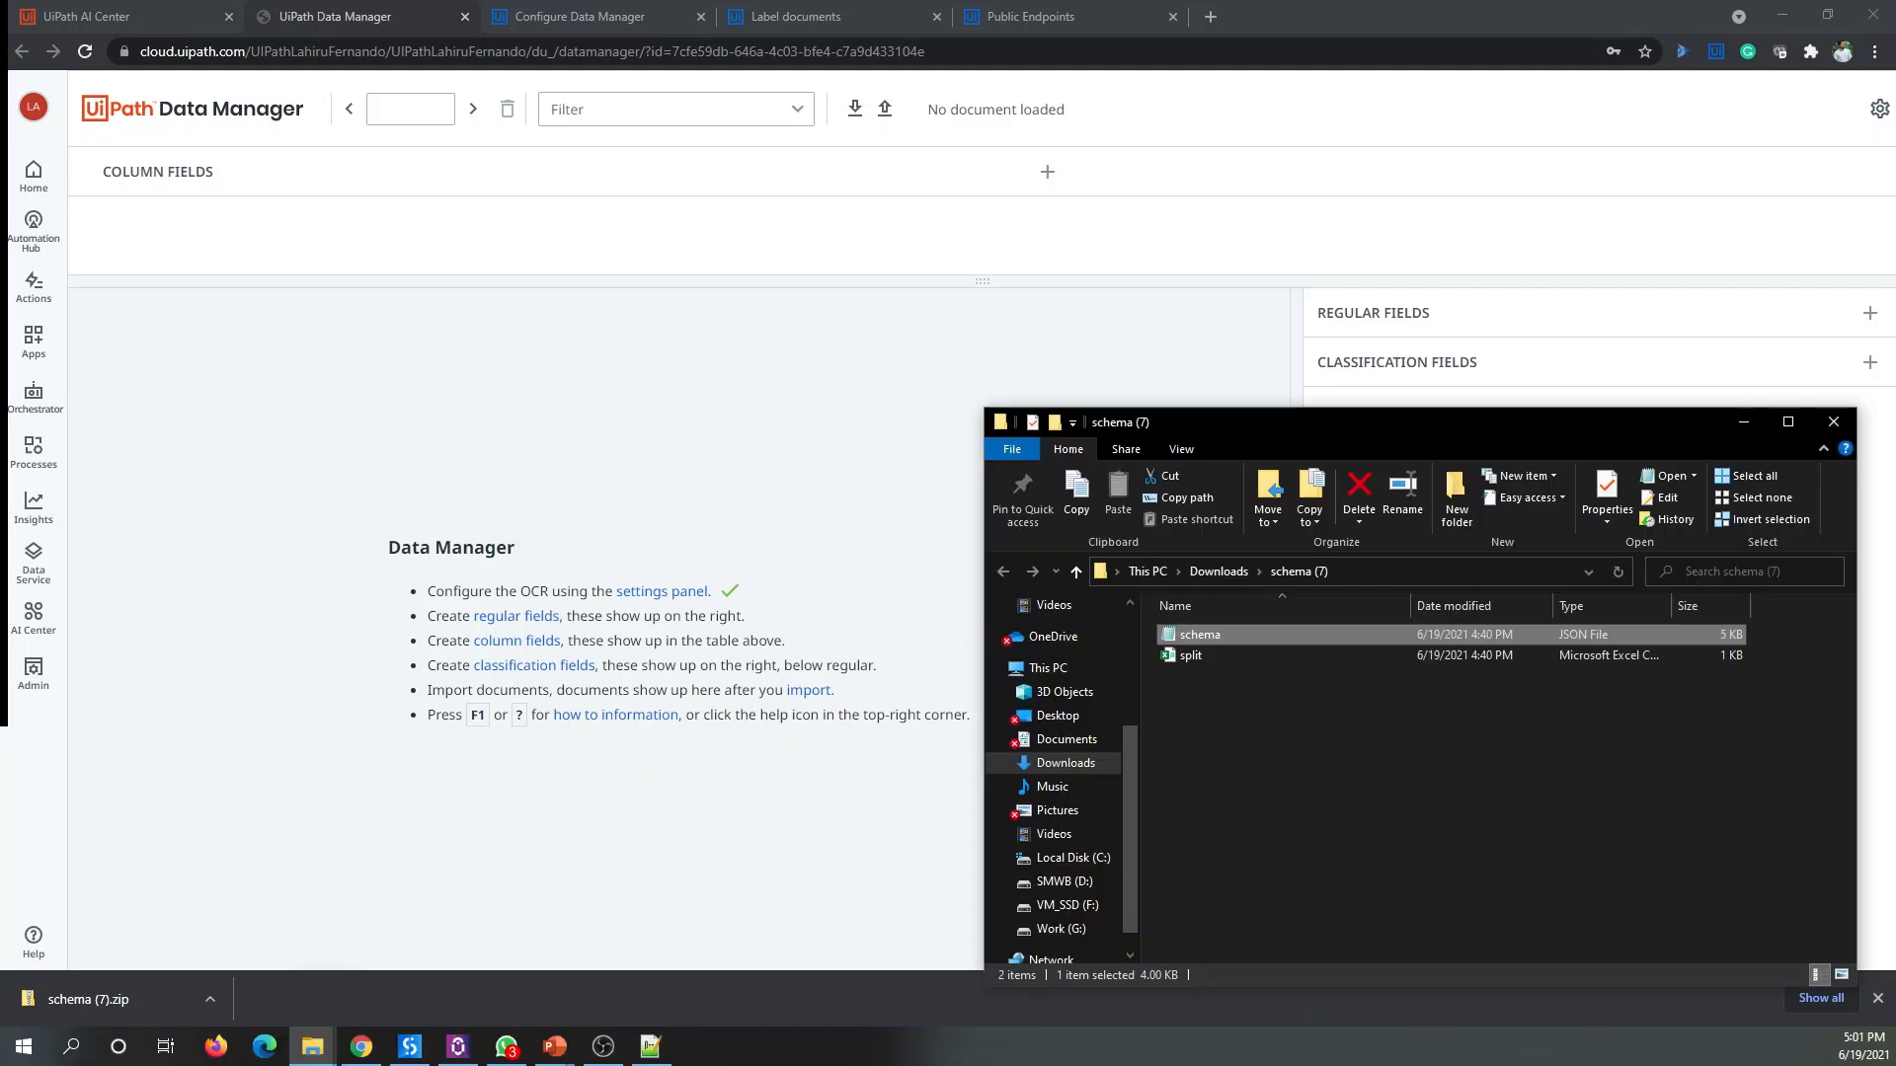
pyautogui.rightClick(1204, 640)
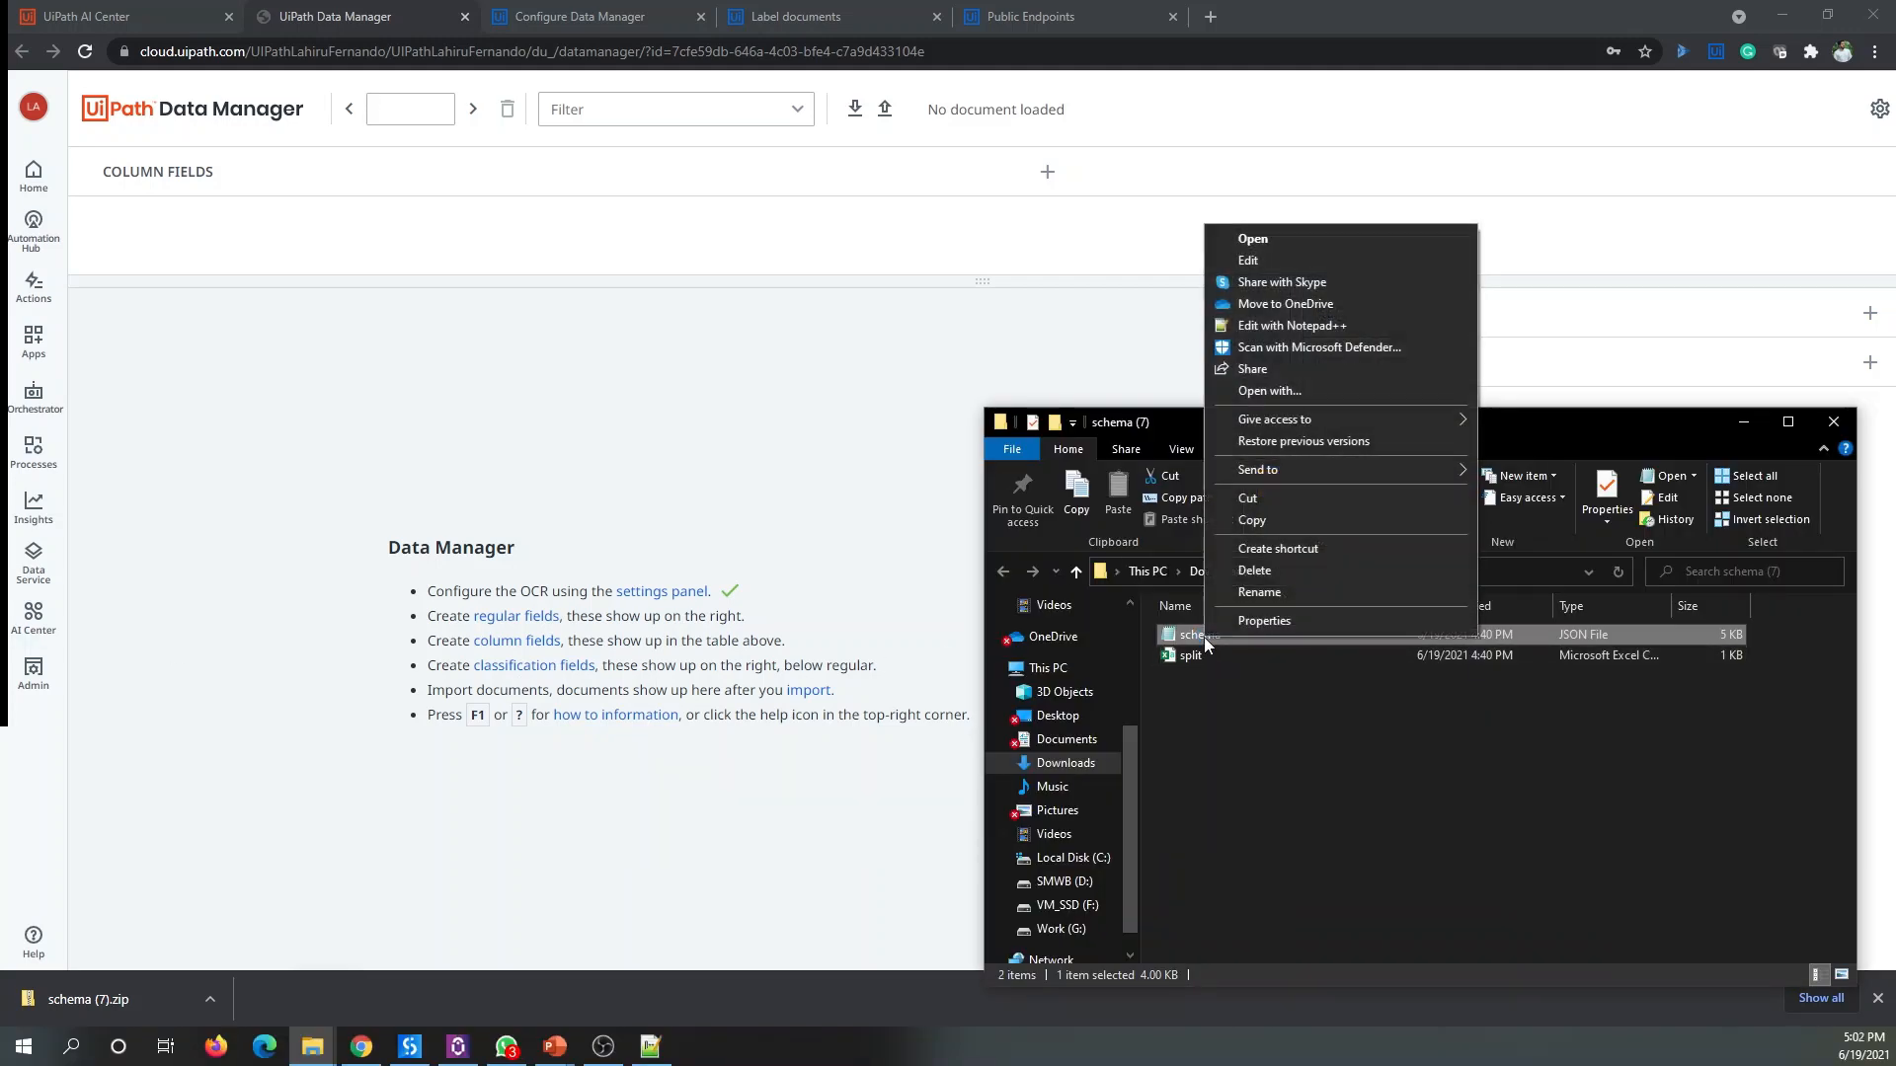
pyautogui.click(1326, 329)
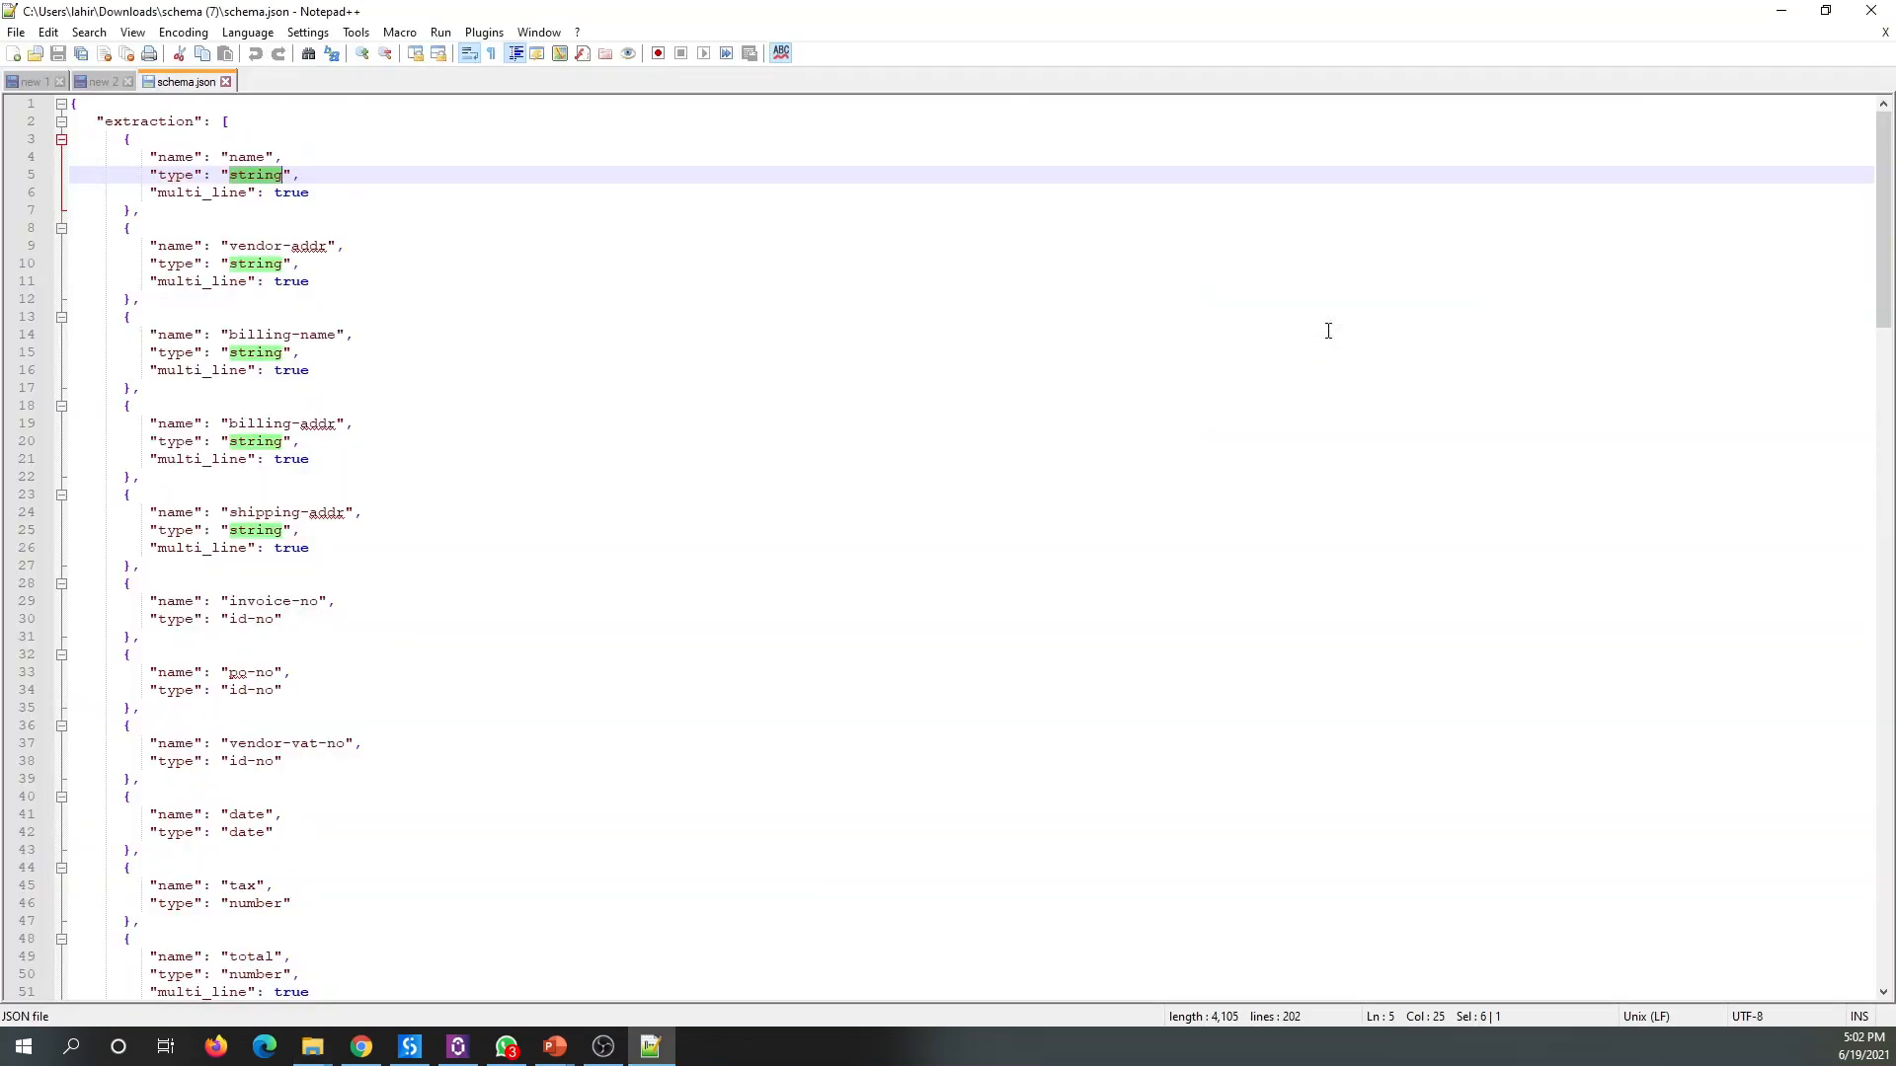
# Step: Examine the name, type and multi_line properties of the first schema fields and move the Configure Extractors window out of the way
pyautogui.doubleClick(247, 157)
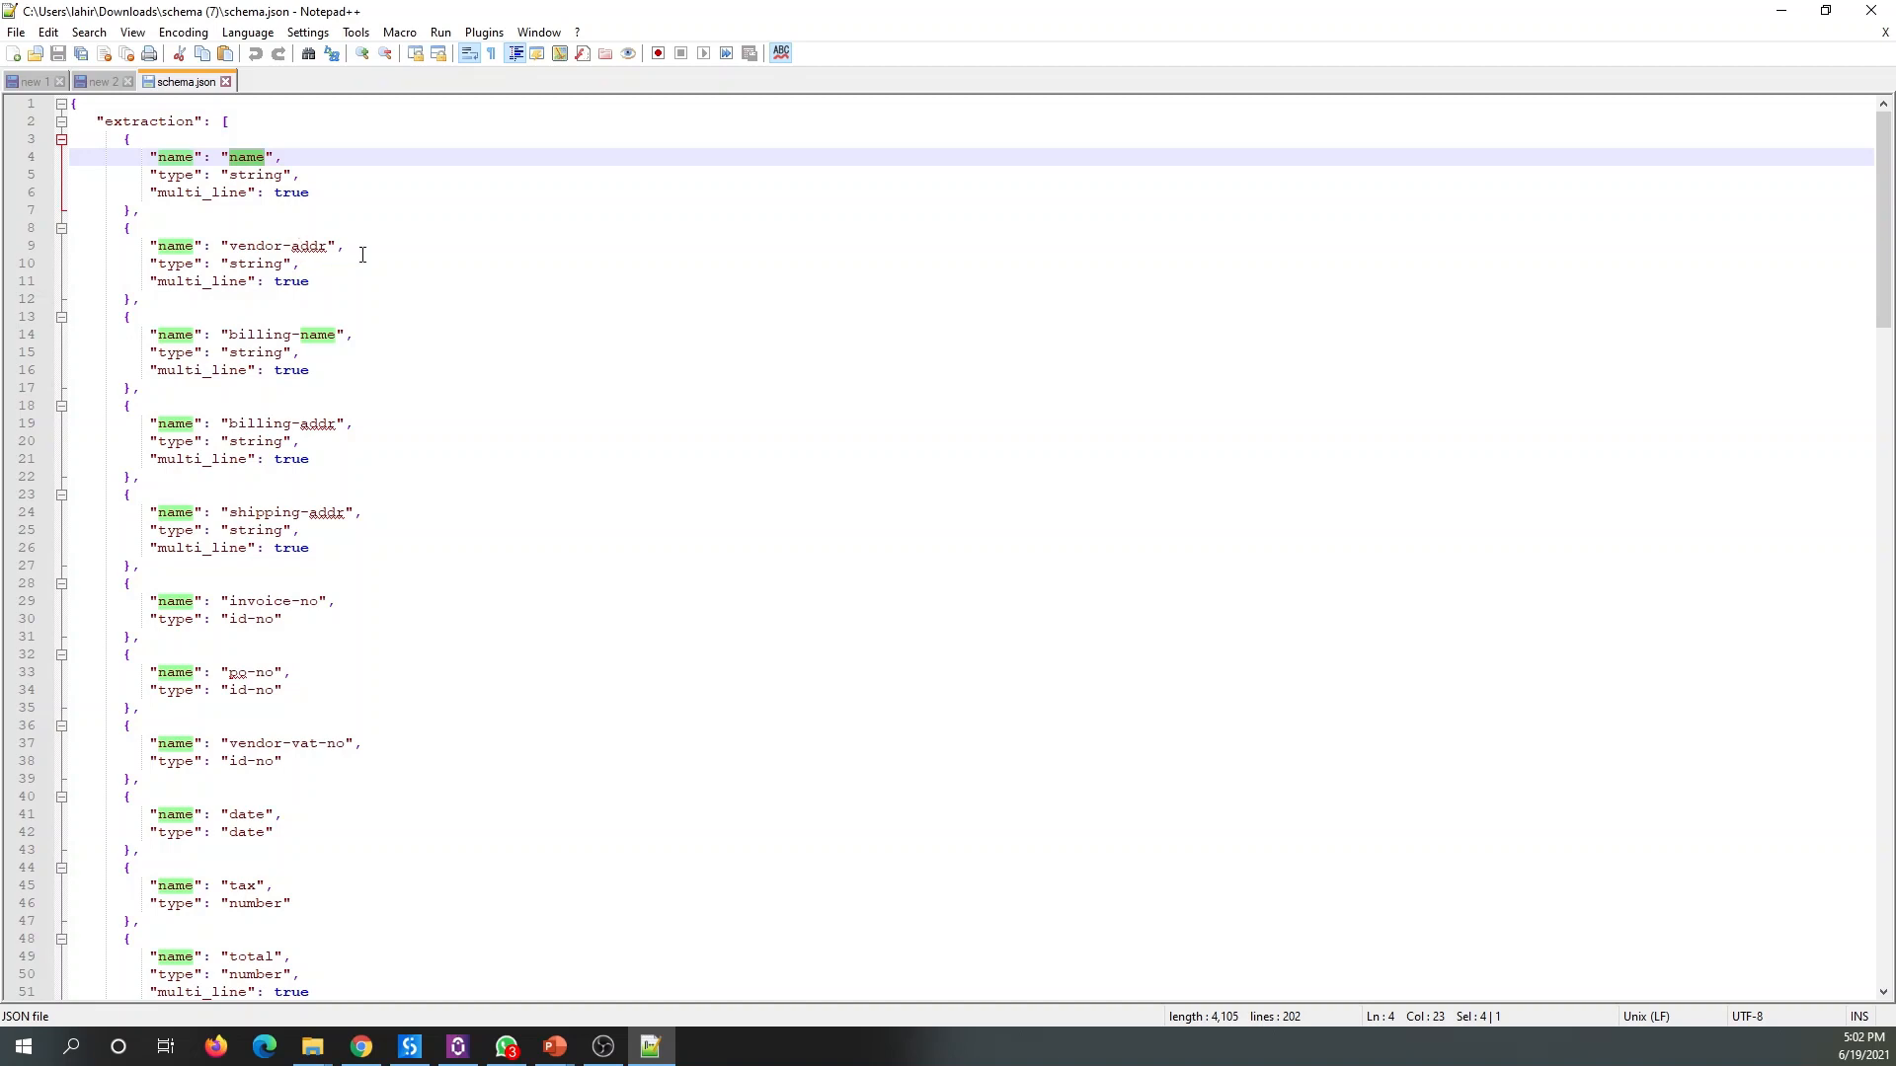
pyautogui.doubleClick(261, 264)
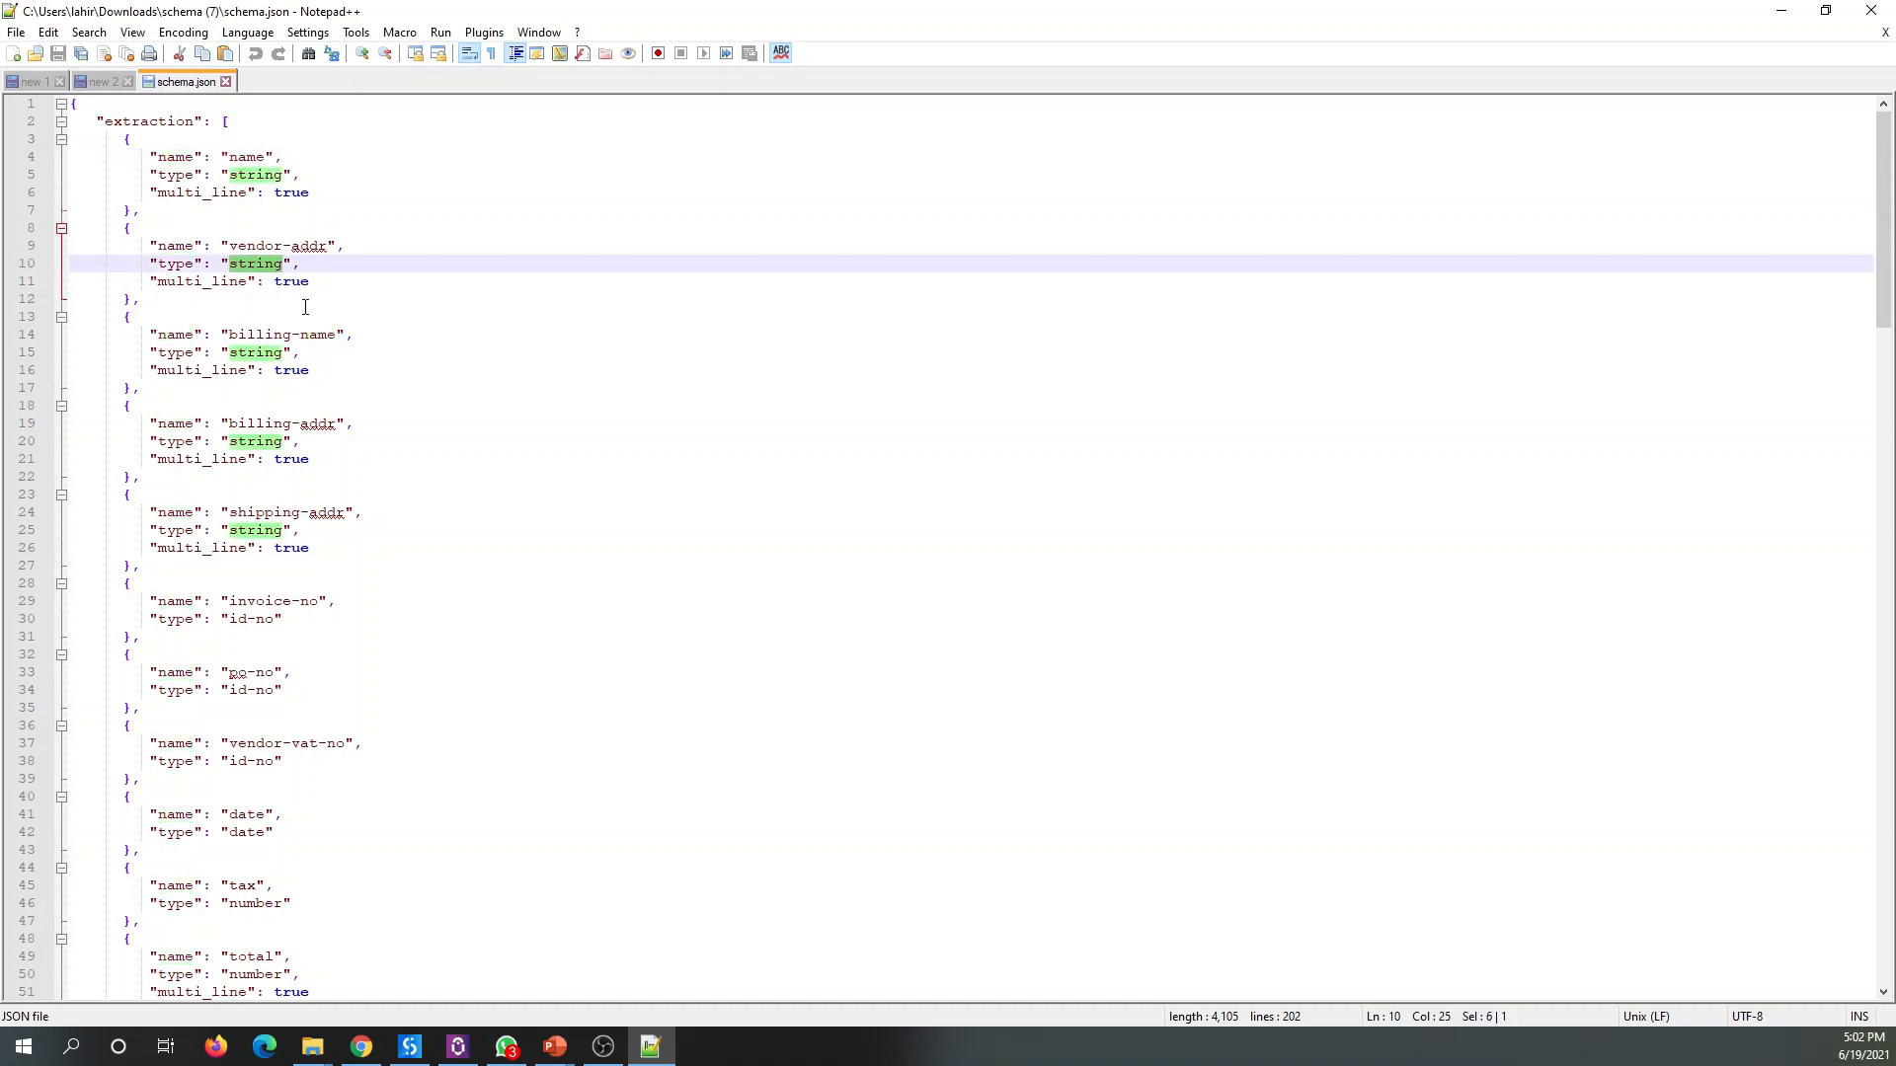
pyautogui.doubleClick(298, 284)
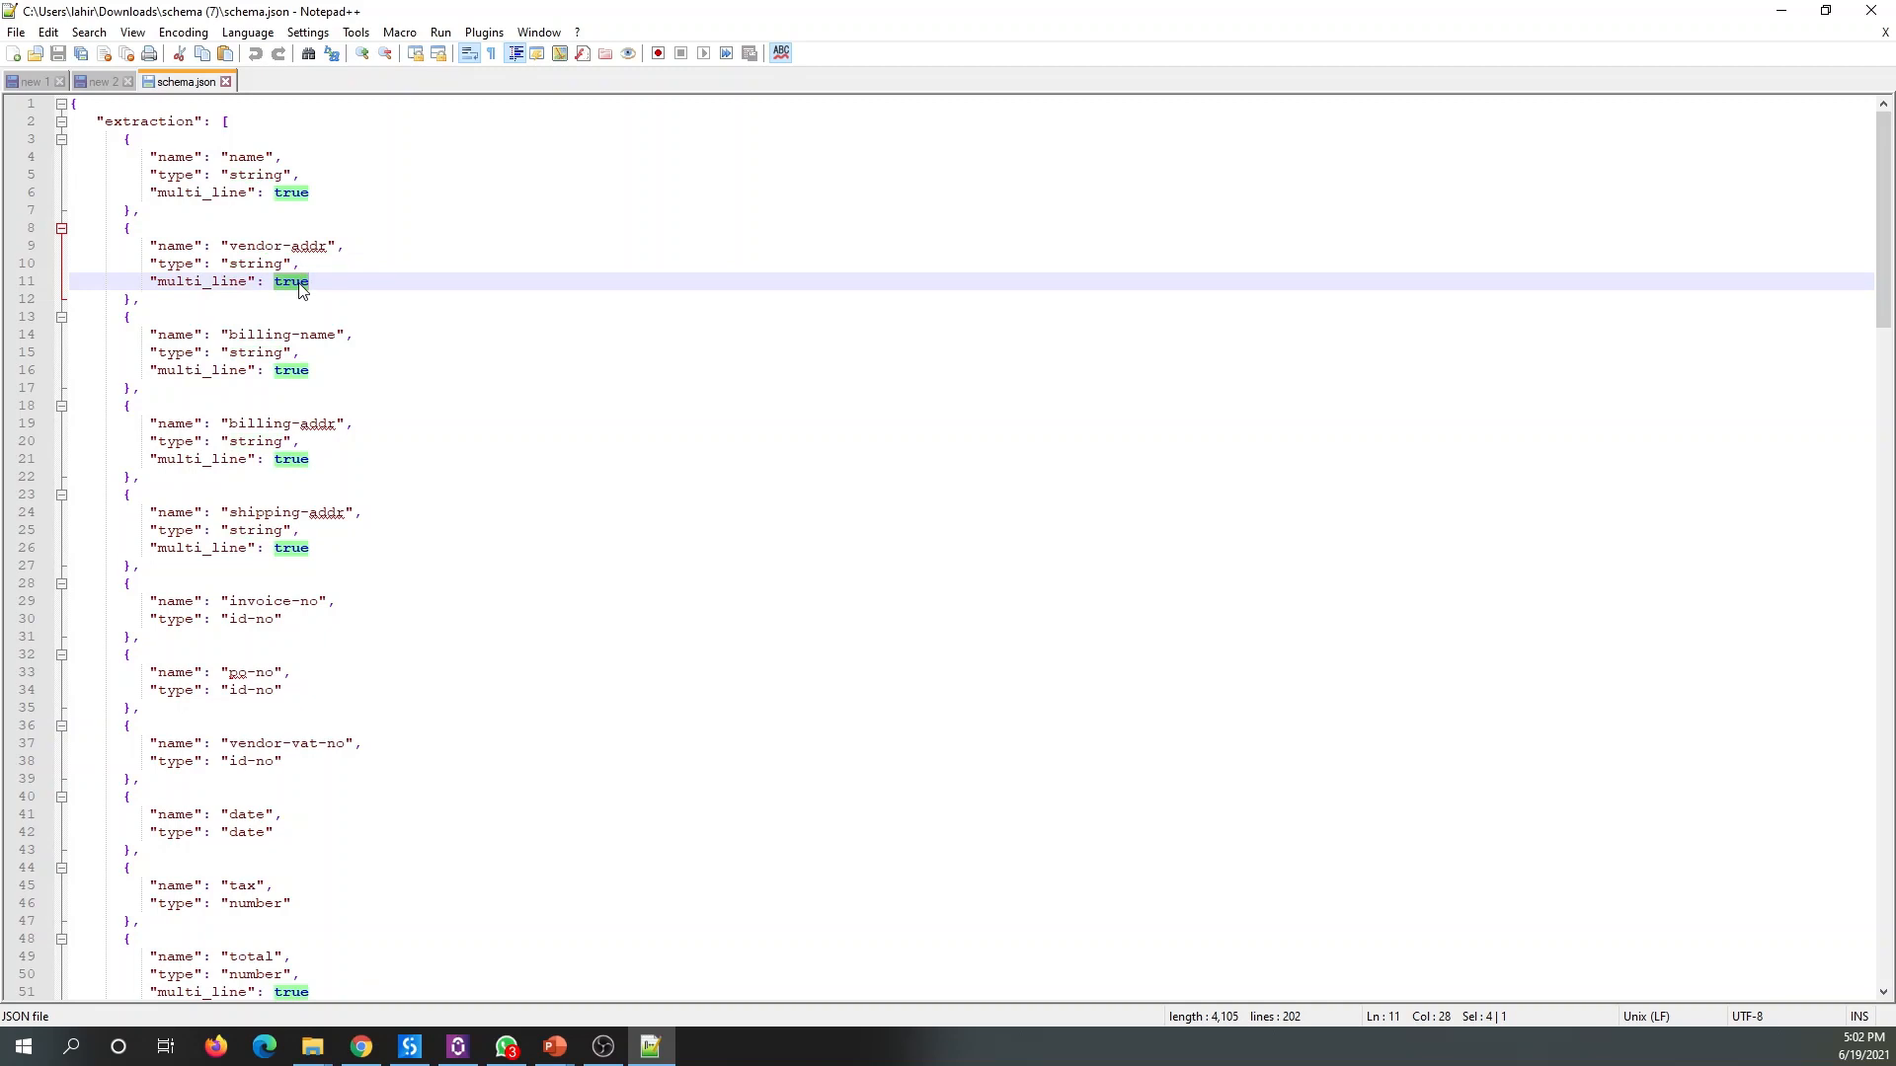
pyautogui.click(245, 158)
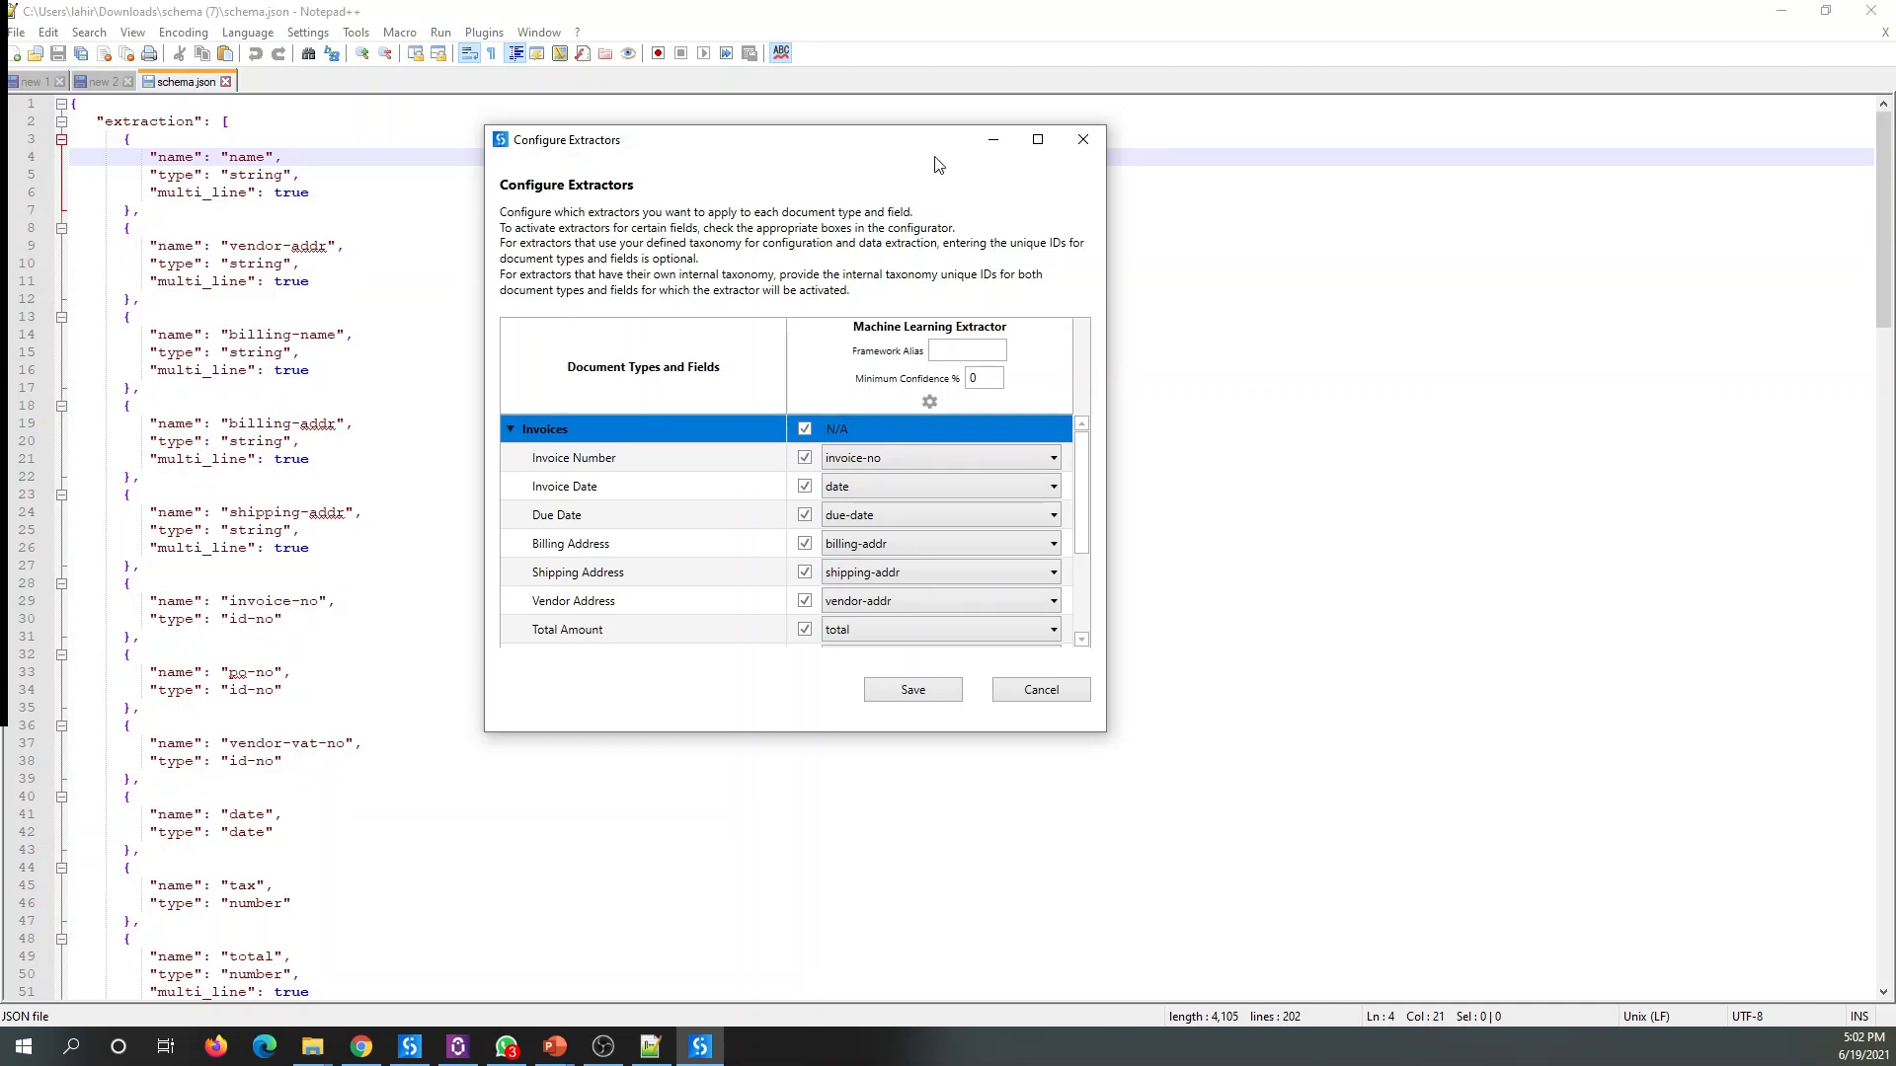
pyautogui.moveTo(935, 143); pyautogui.dragTo(0, 144)
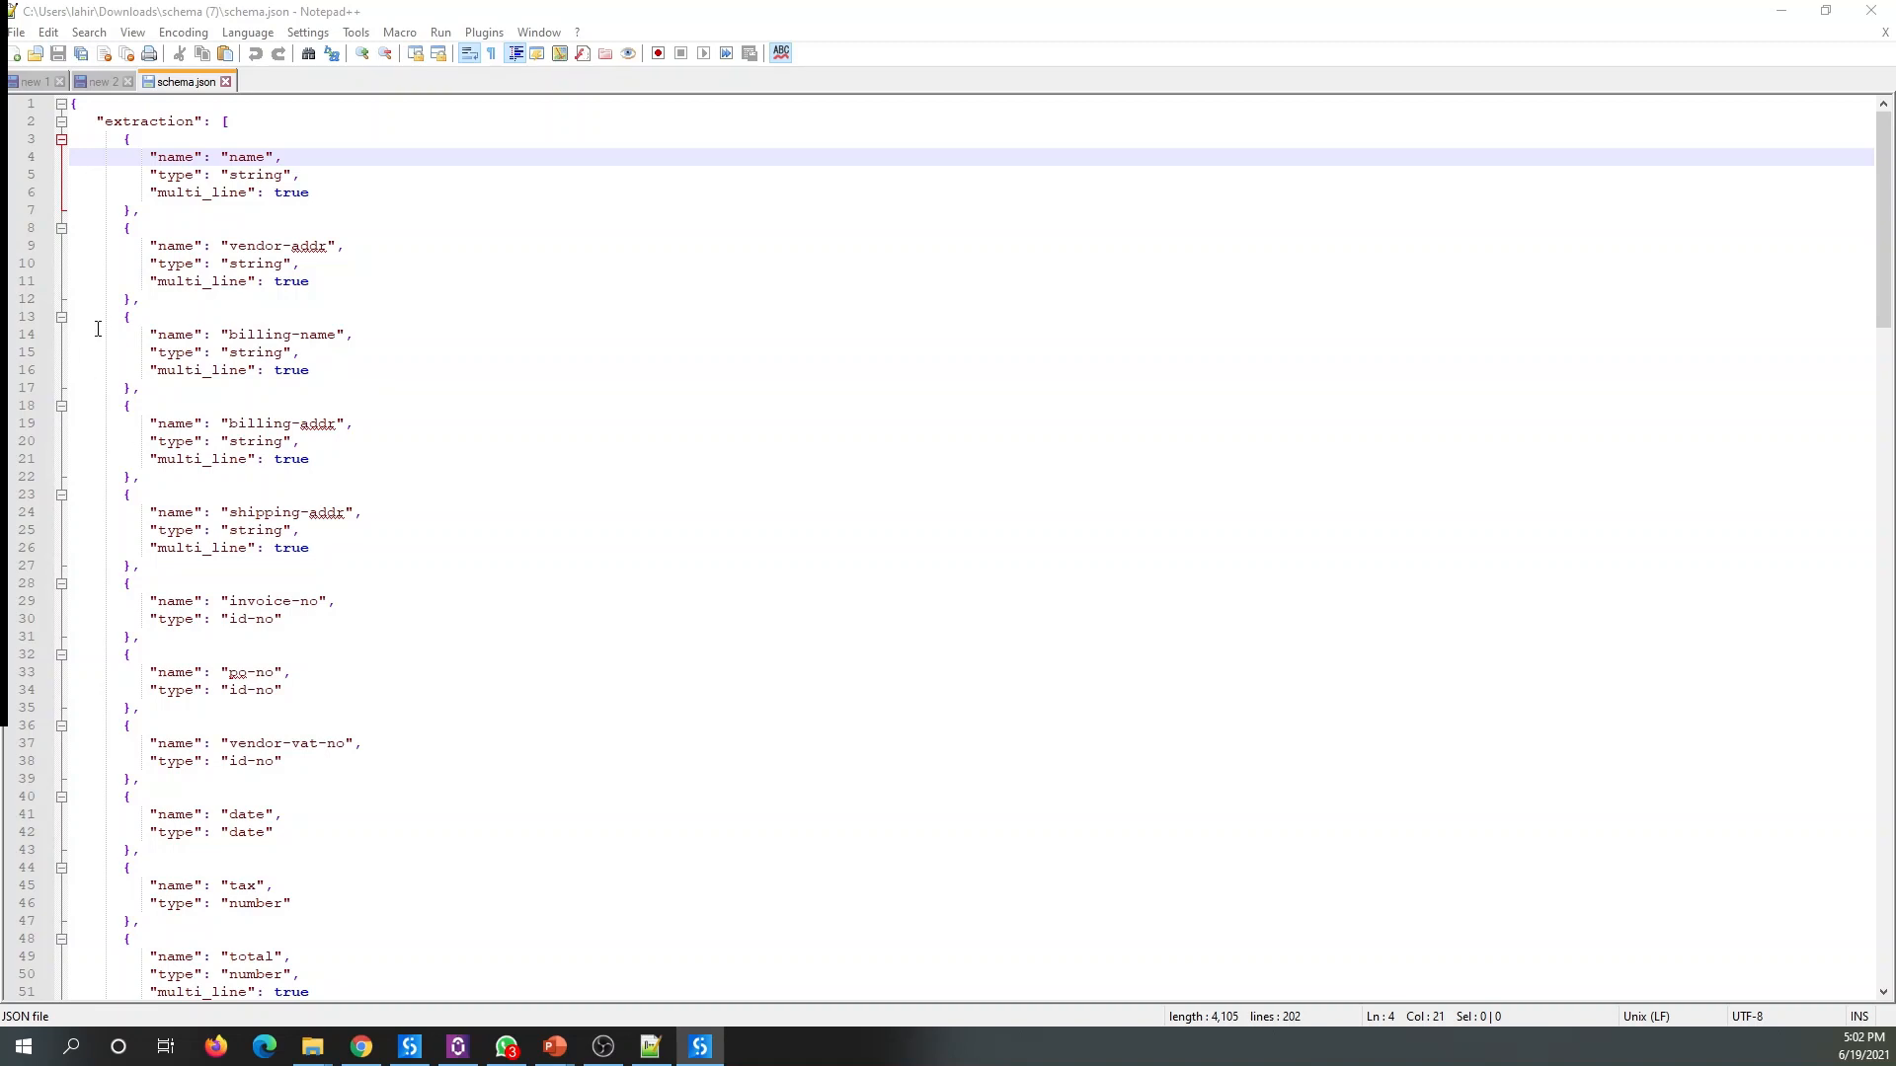
# Step: Find the invoice-no entry in the schema file, switch to Data Manager and create a regular field named invoice-no
pyautogui.moveTo(230, 601); pyautogui.dragTo(320, 600)
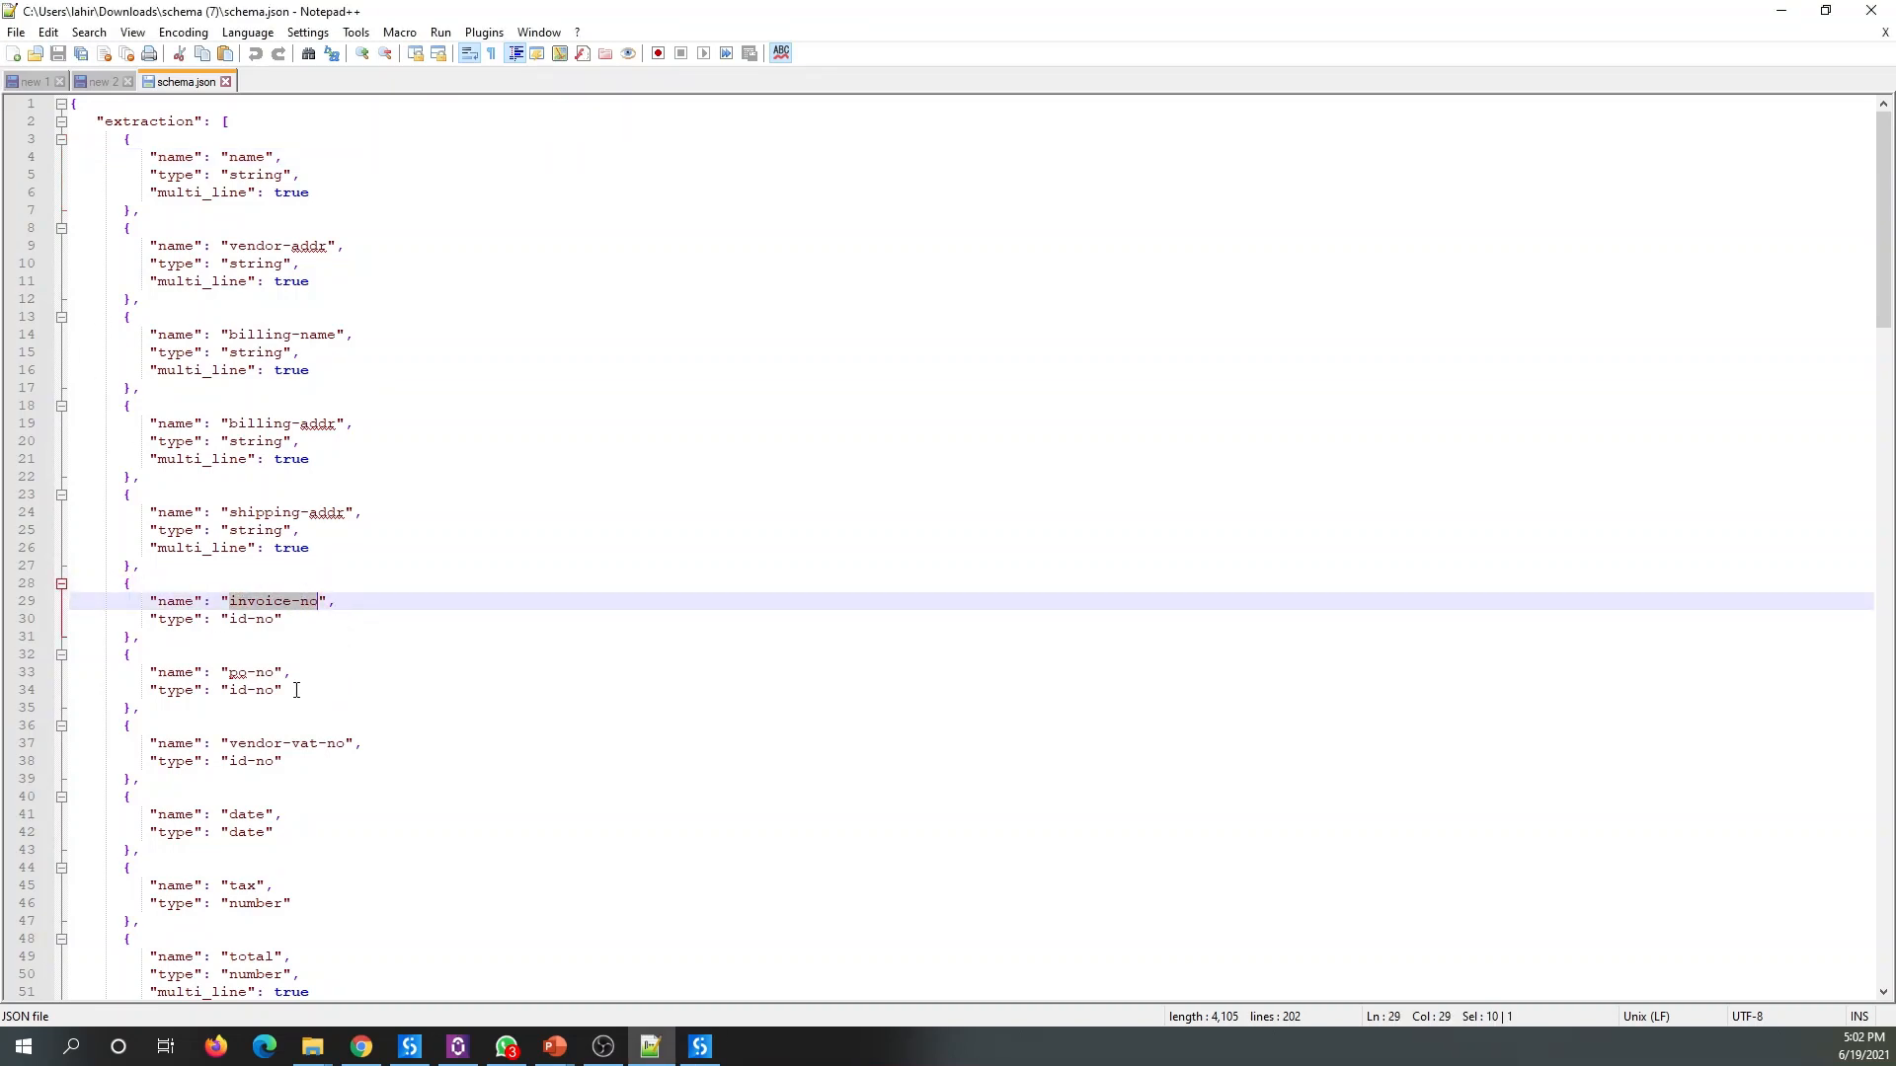
pyautogui.hotkey('alt', 'Tab')
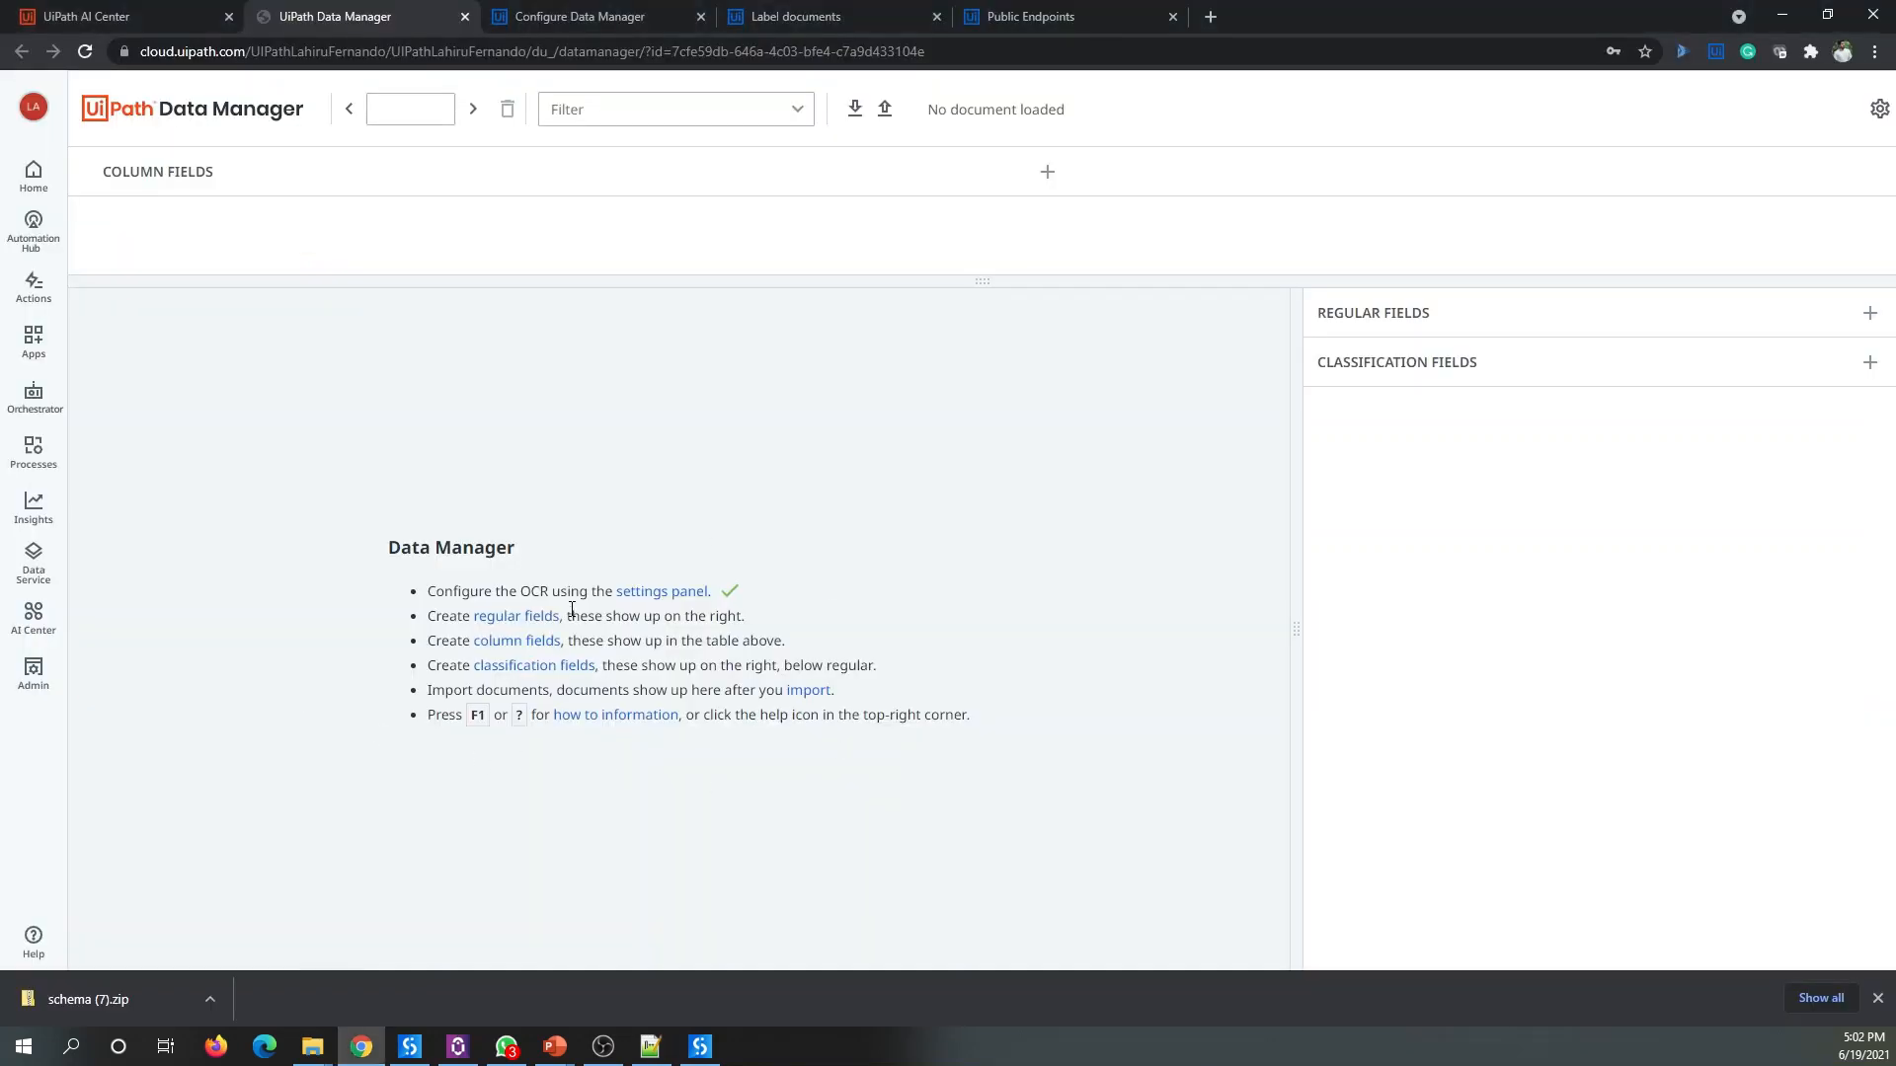
pyautogui.click(517, 622)
pyautogui.click(871, 529)
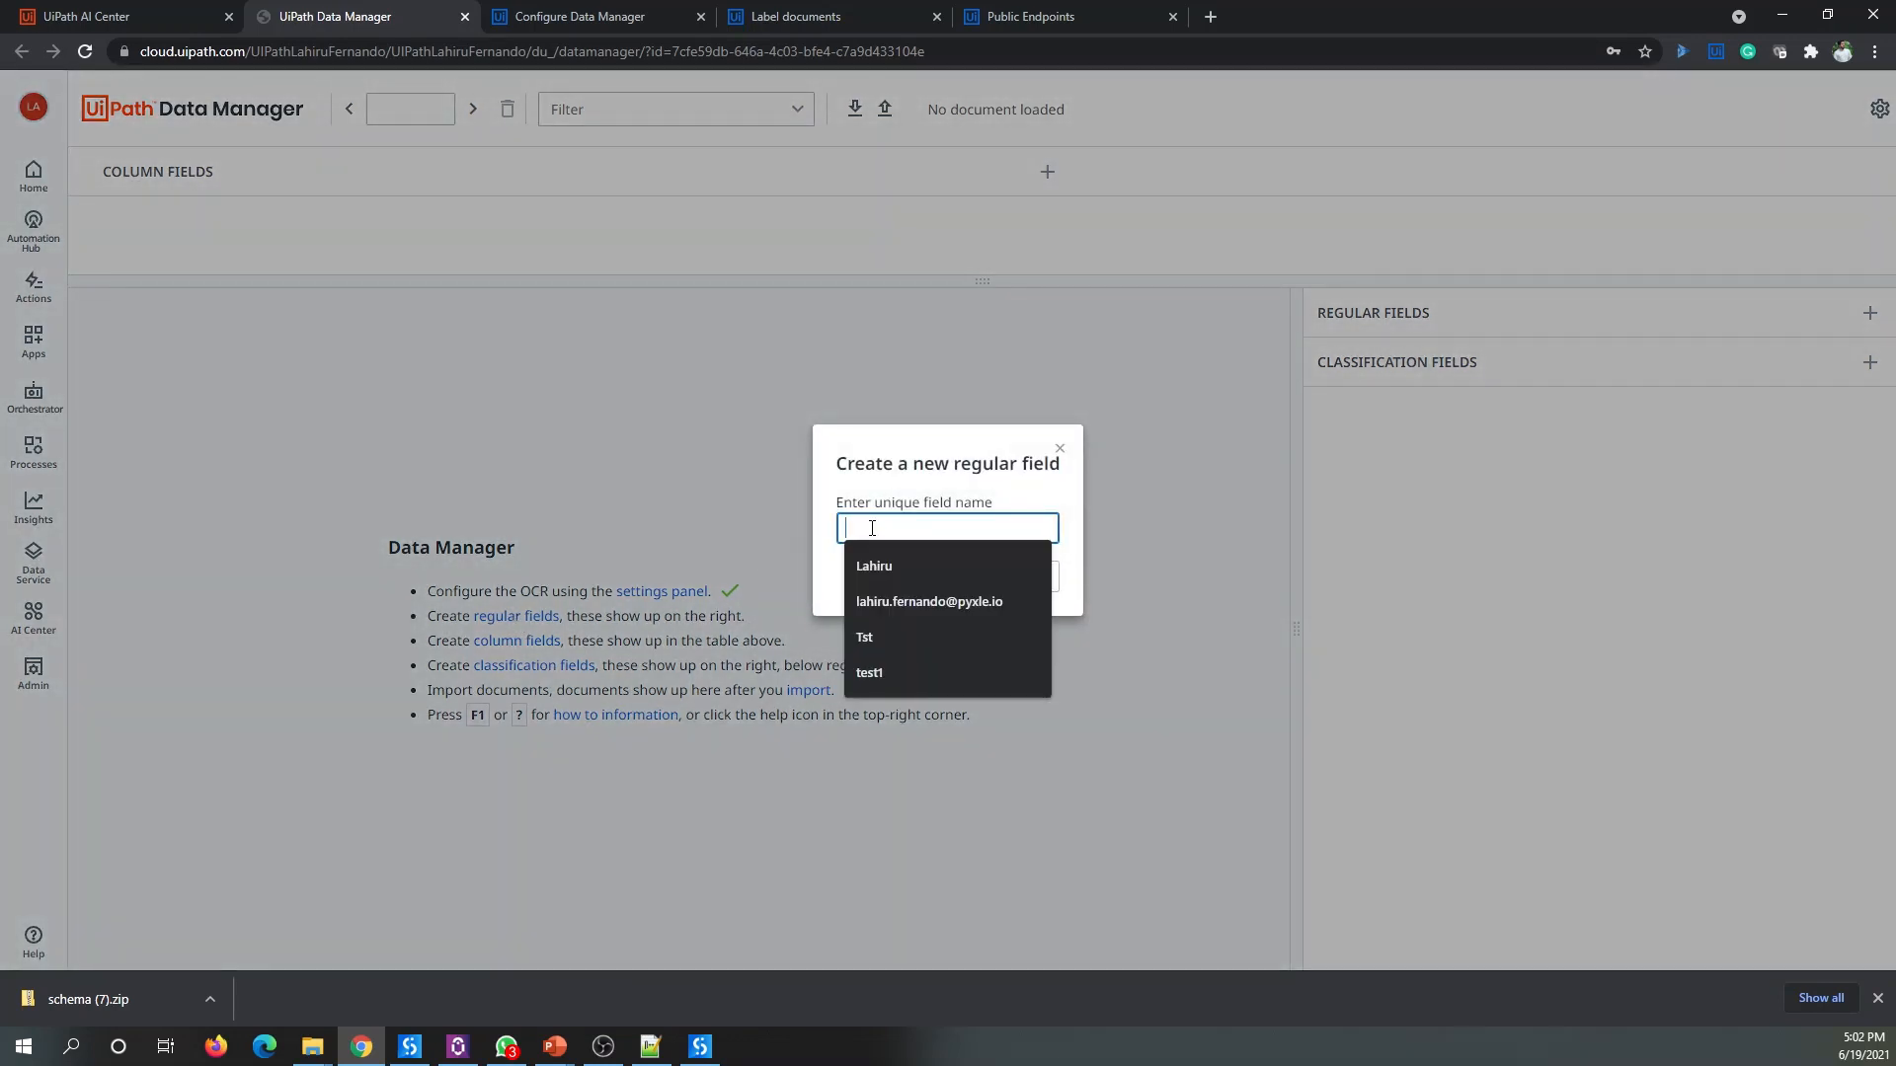
pyautogui.write('invoice-no')
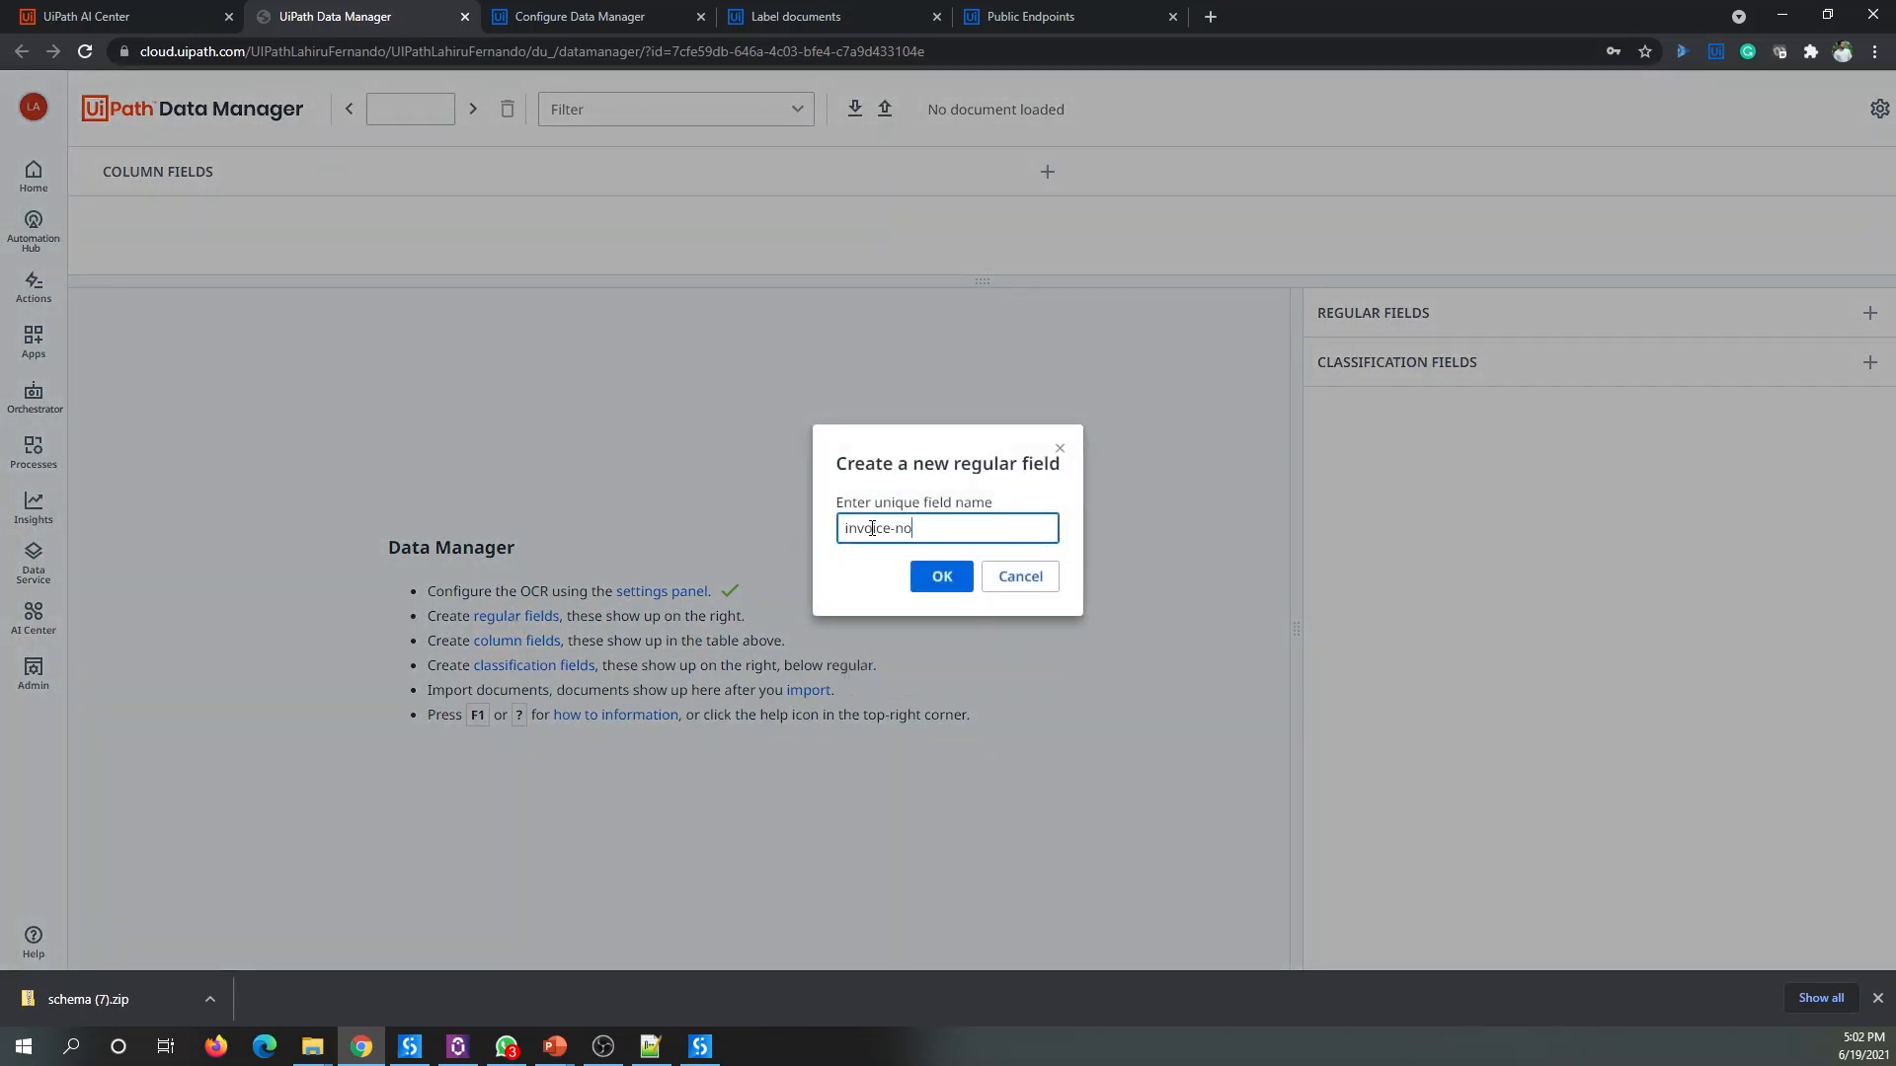
pyautogui.click(940, 576)
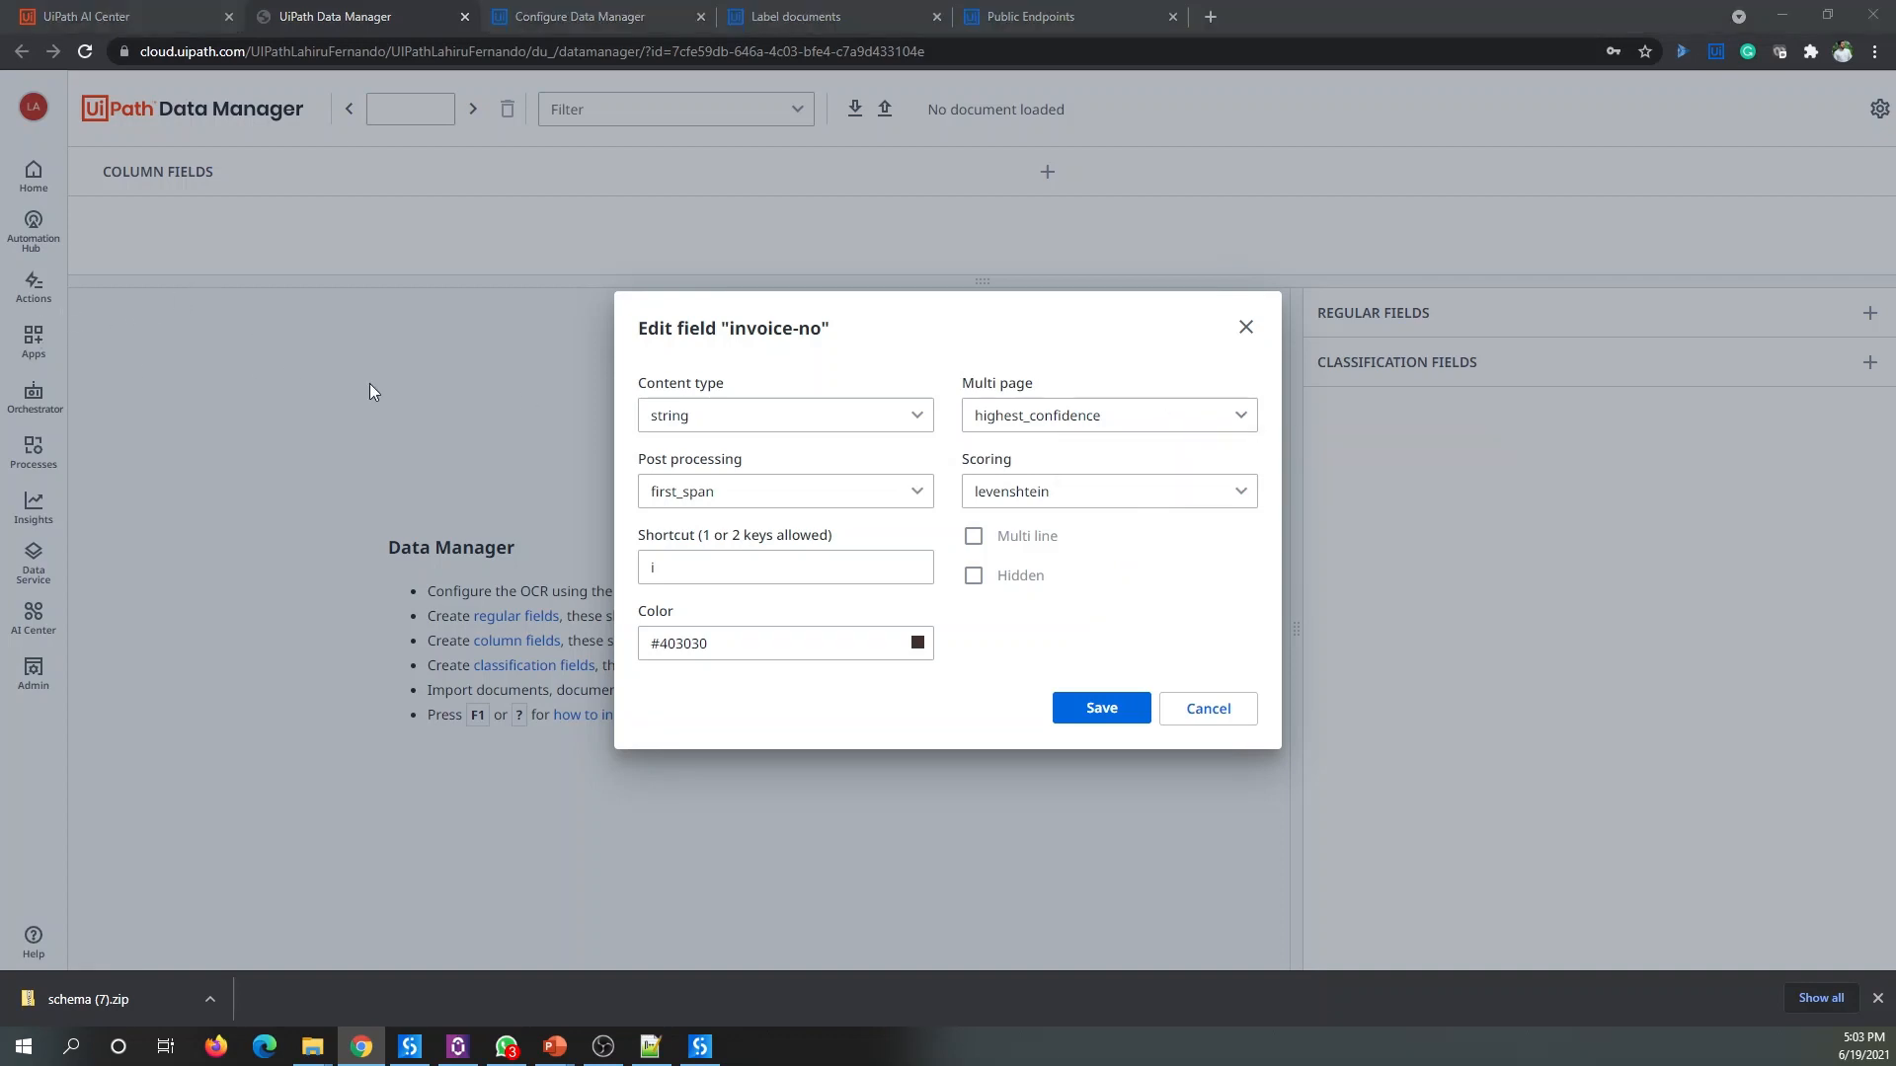
# Step: Check the invoice-no type in the schema file, set the field's content type to id-no in Data Manager and save it
pyautogui.hotkey('alt', 'Tab')
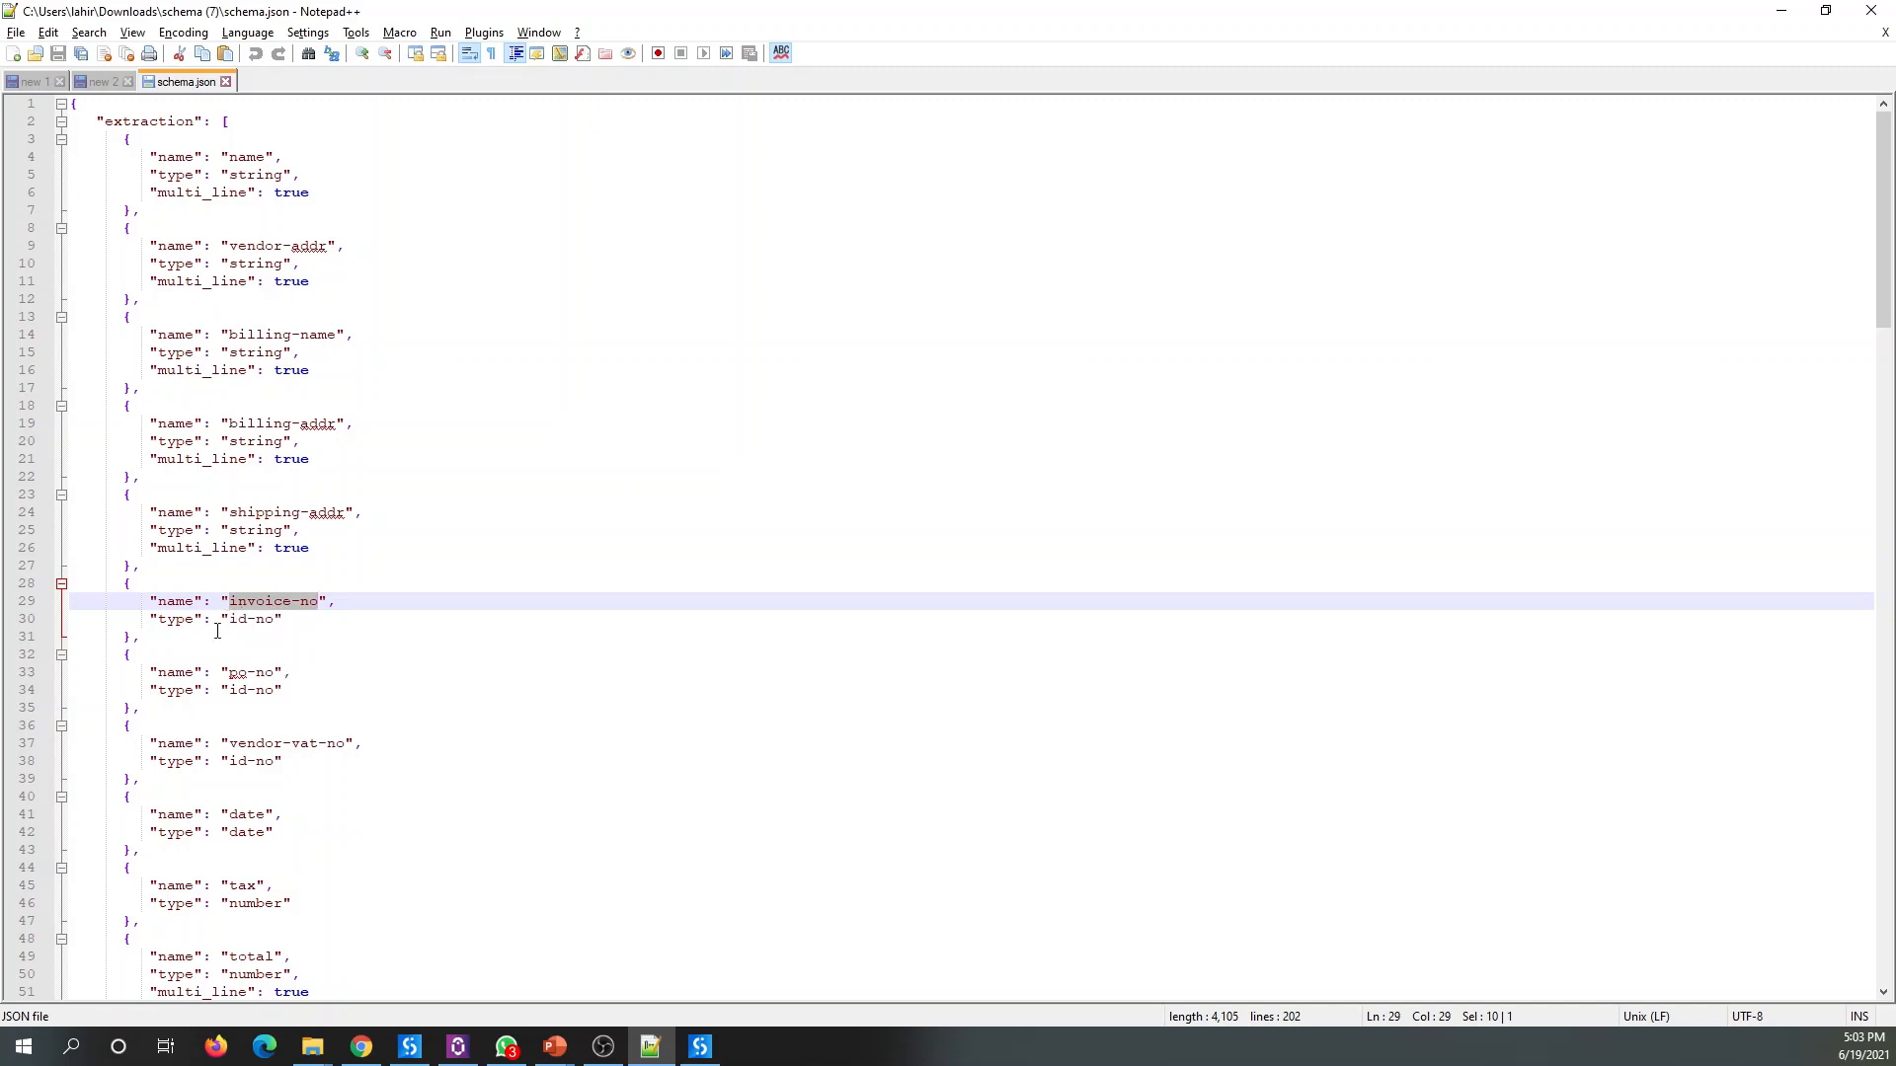
pyautogui.hotkey('alt', 'Tab')
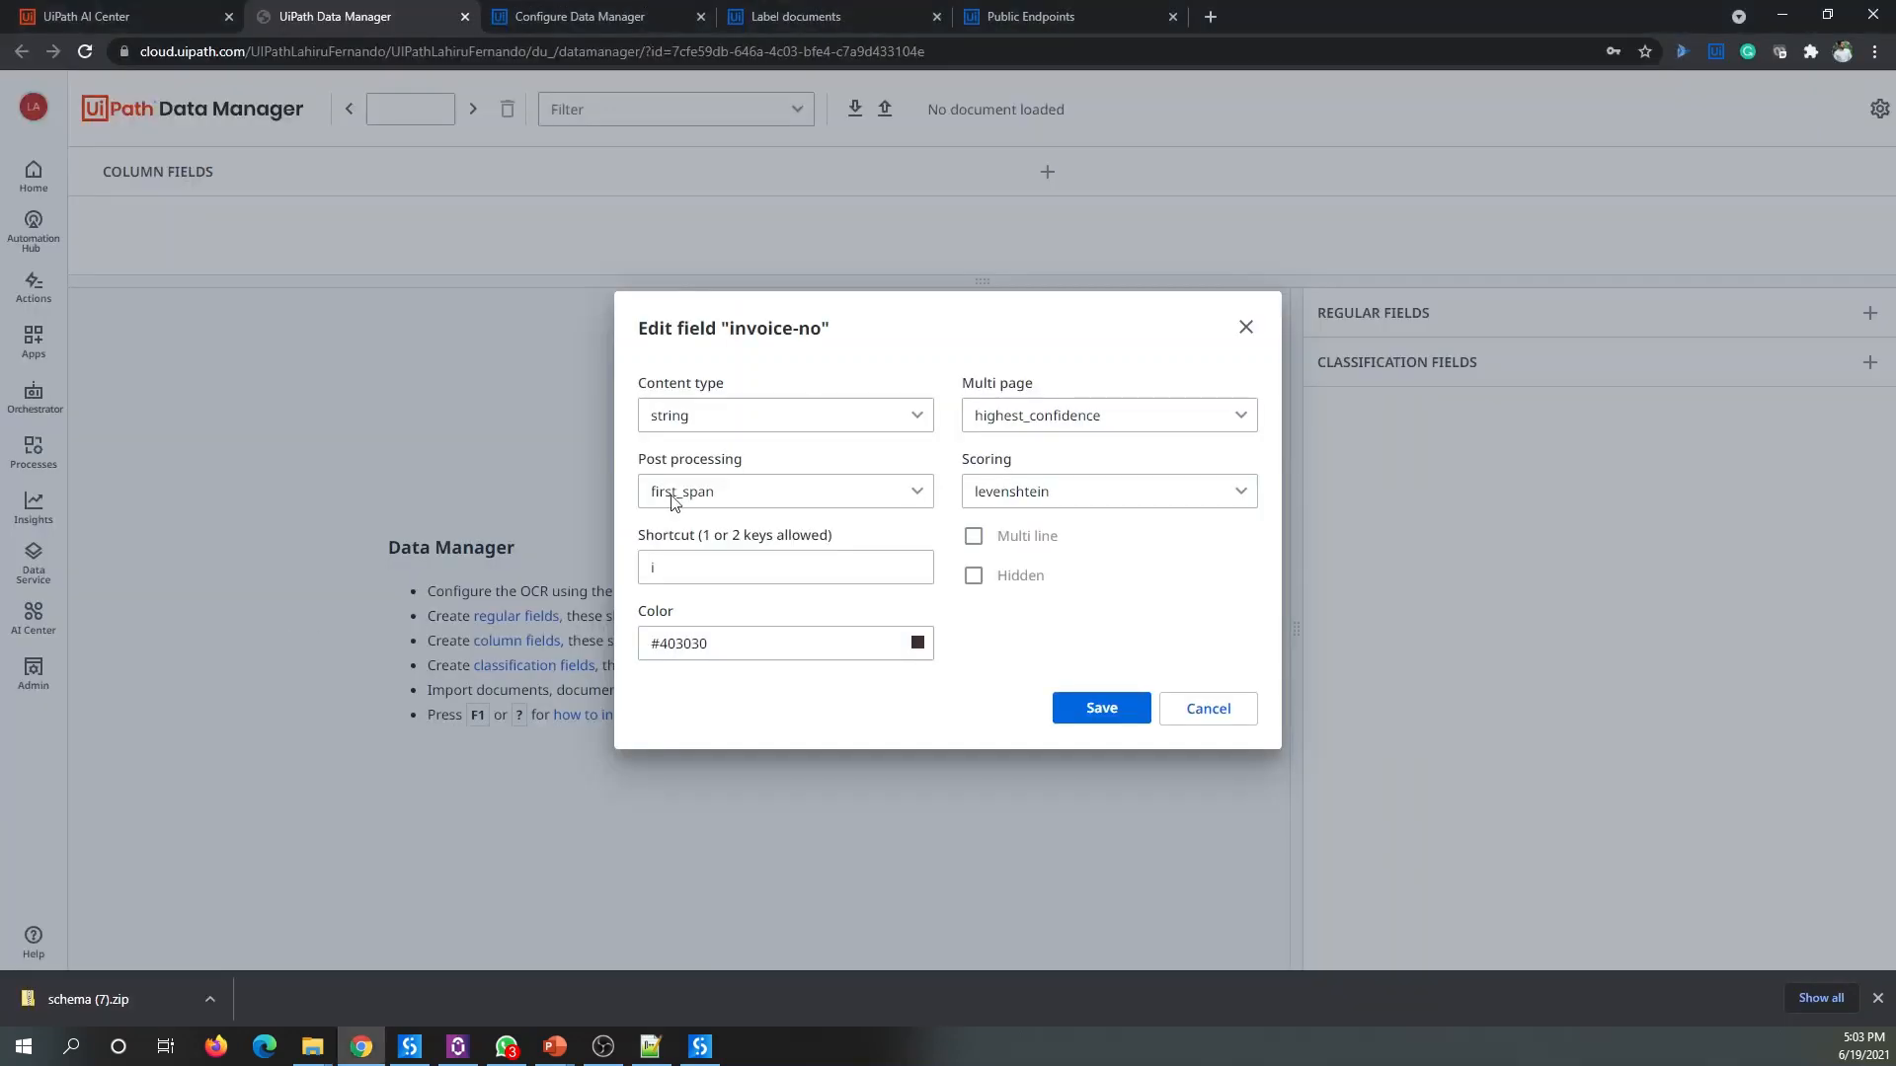
pyautogui.click(746, 405)
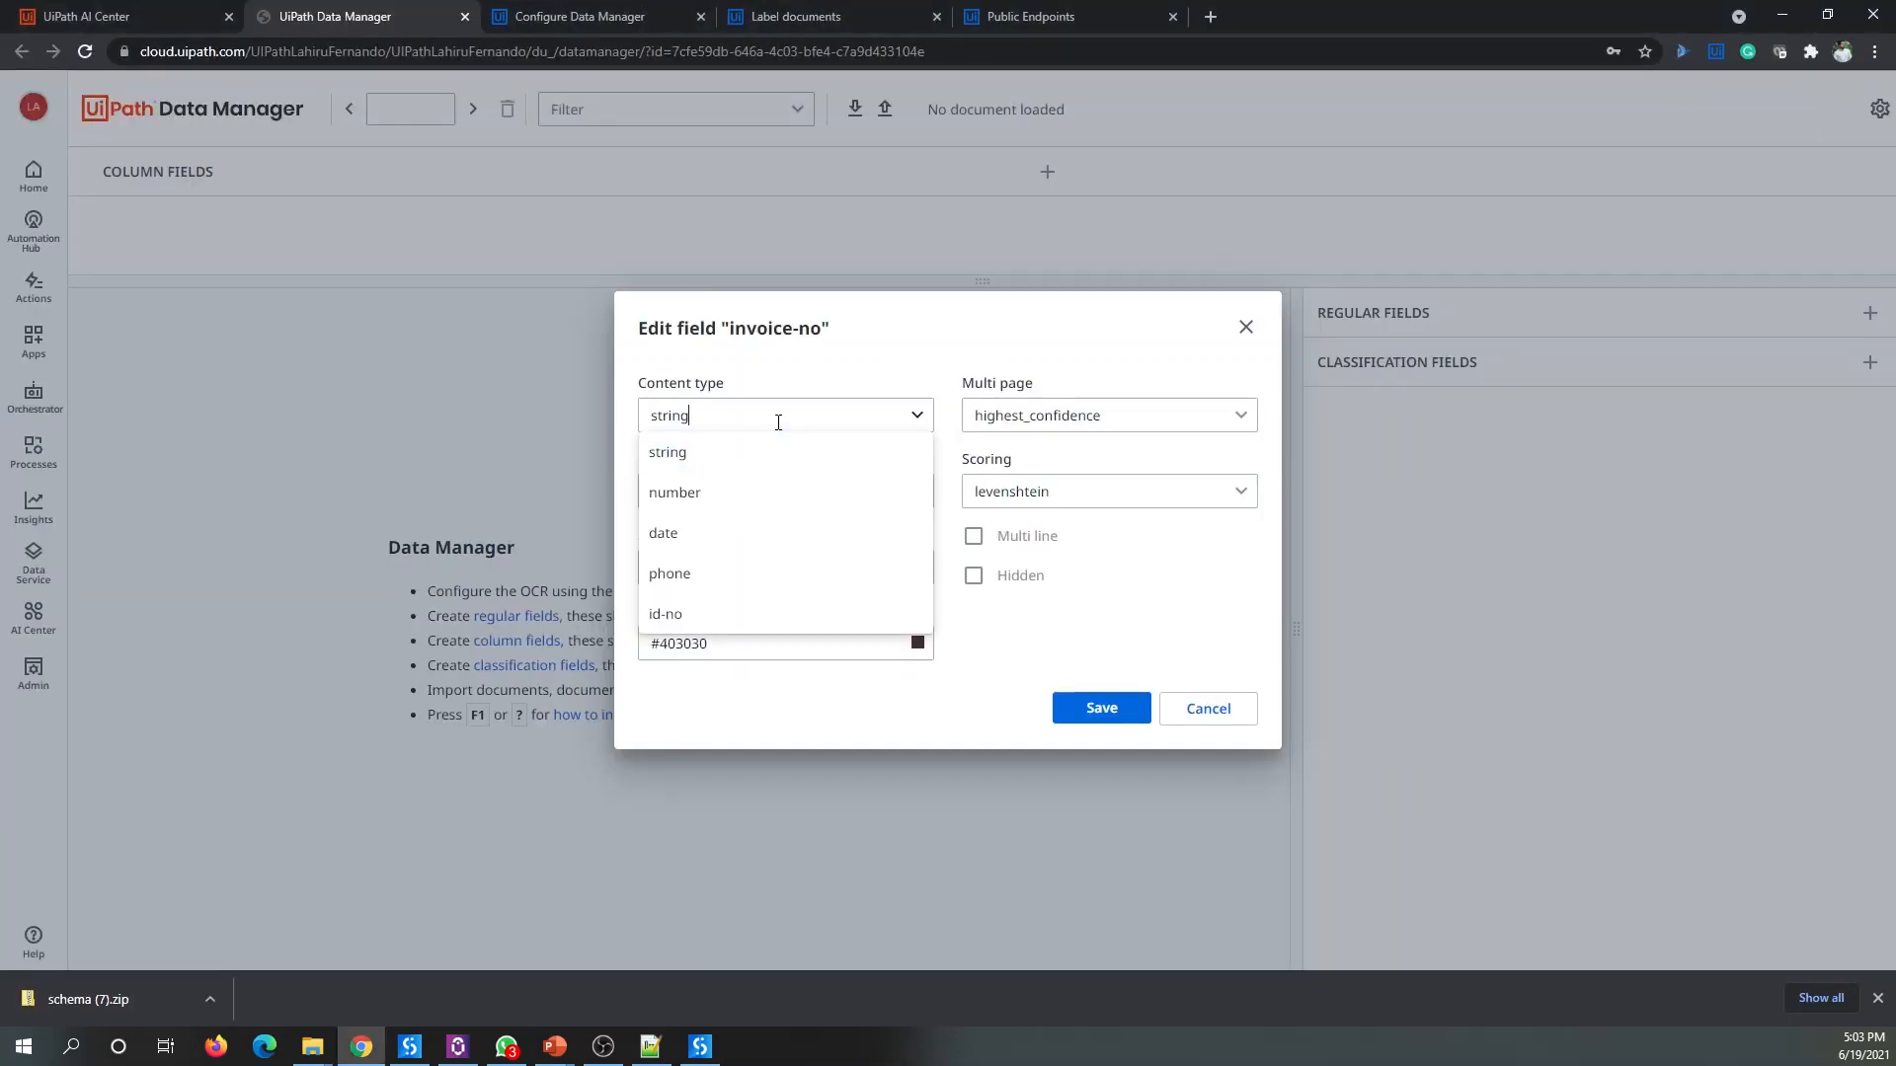
pyautogui.click(698, 626)
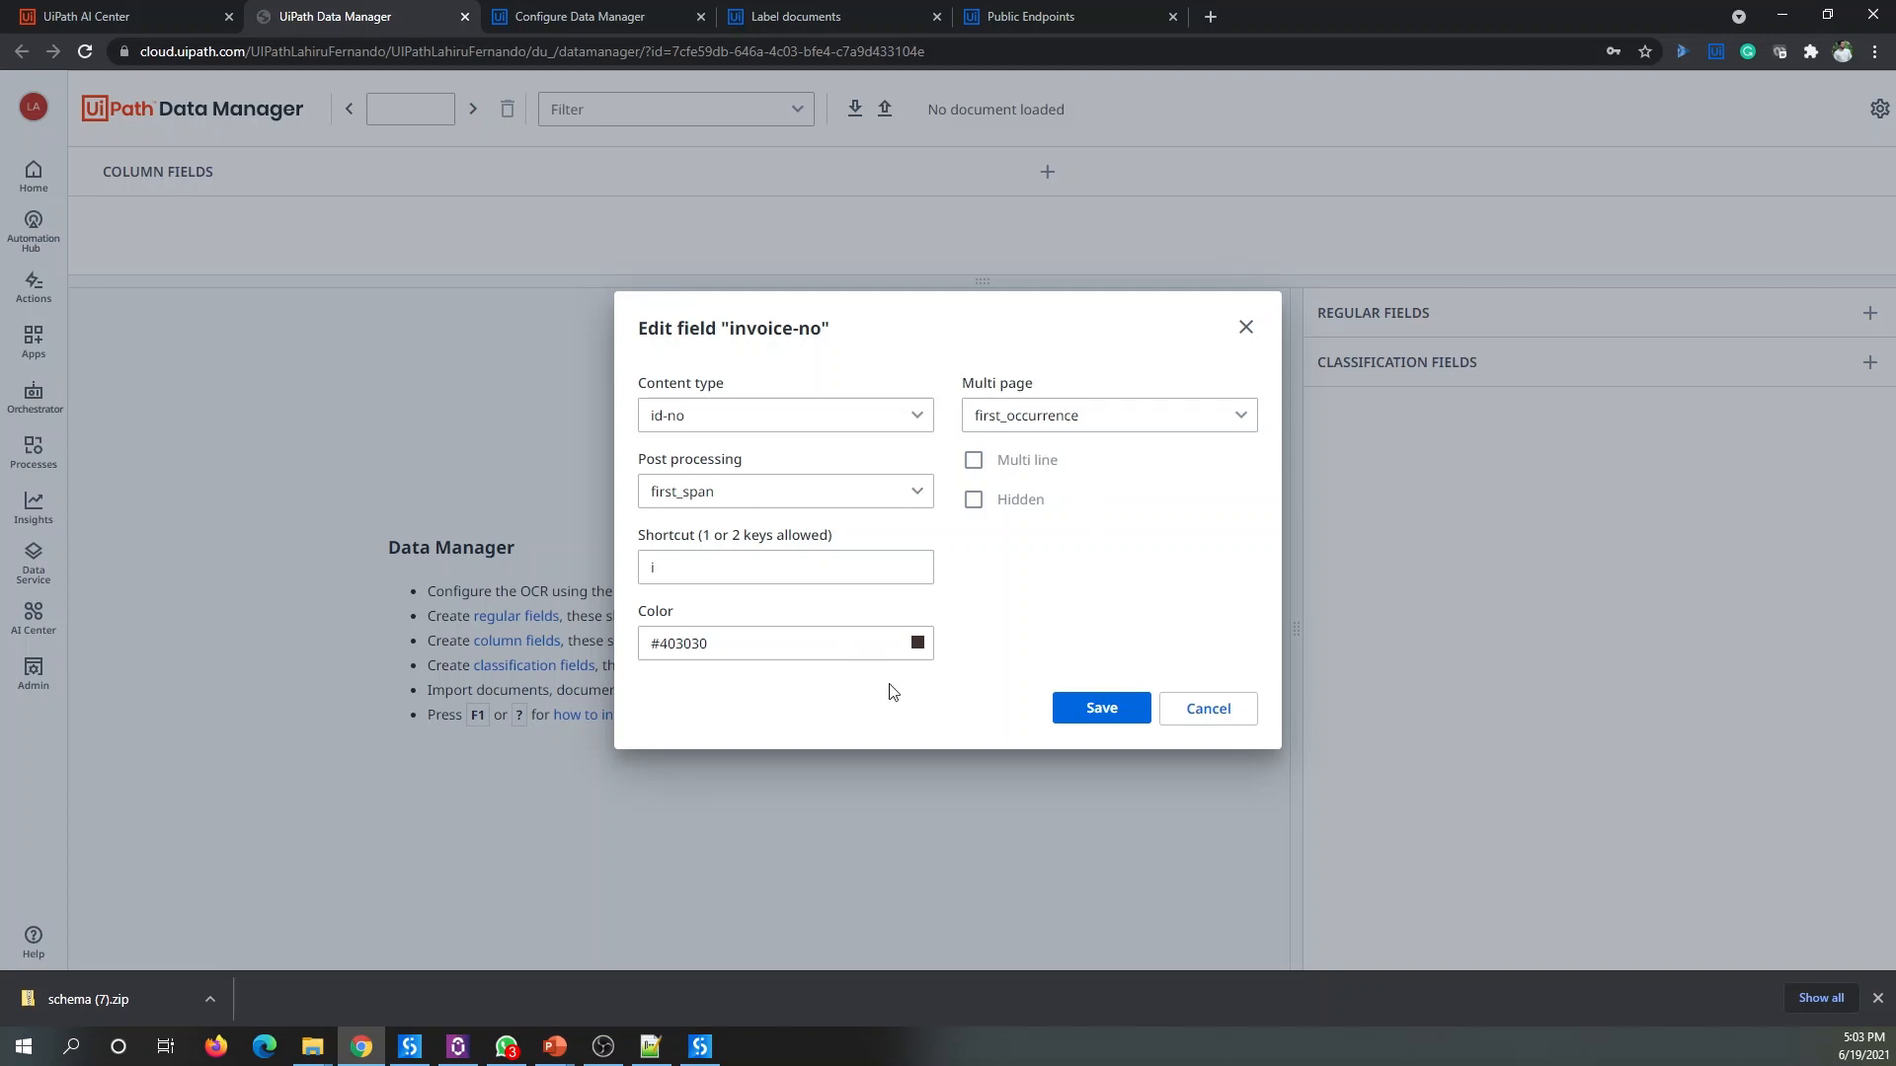
pyautogui.click(1087, 709)
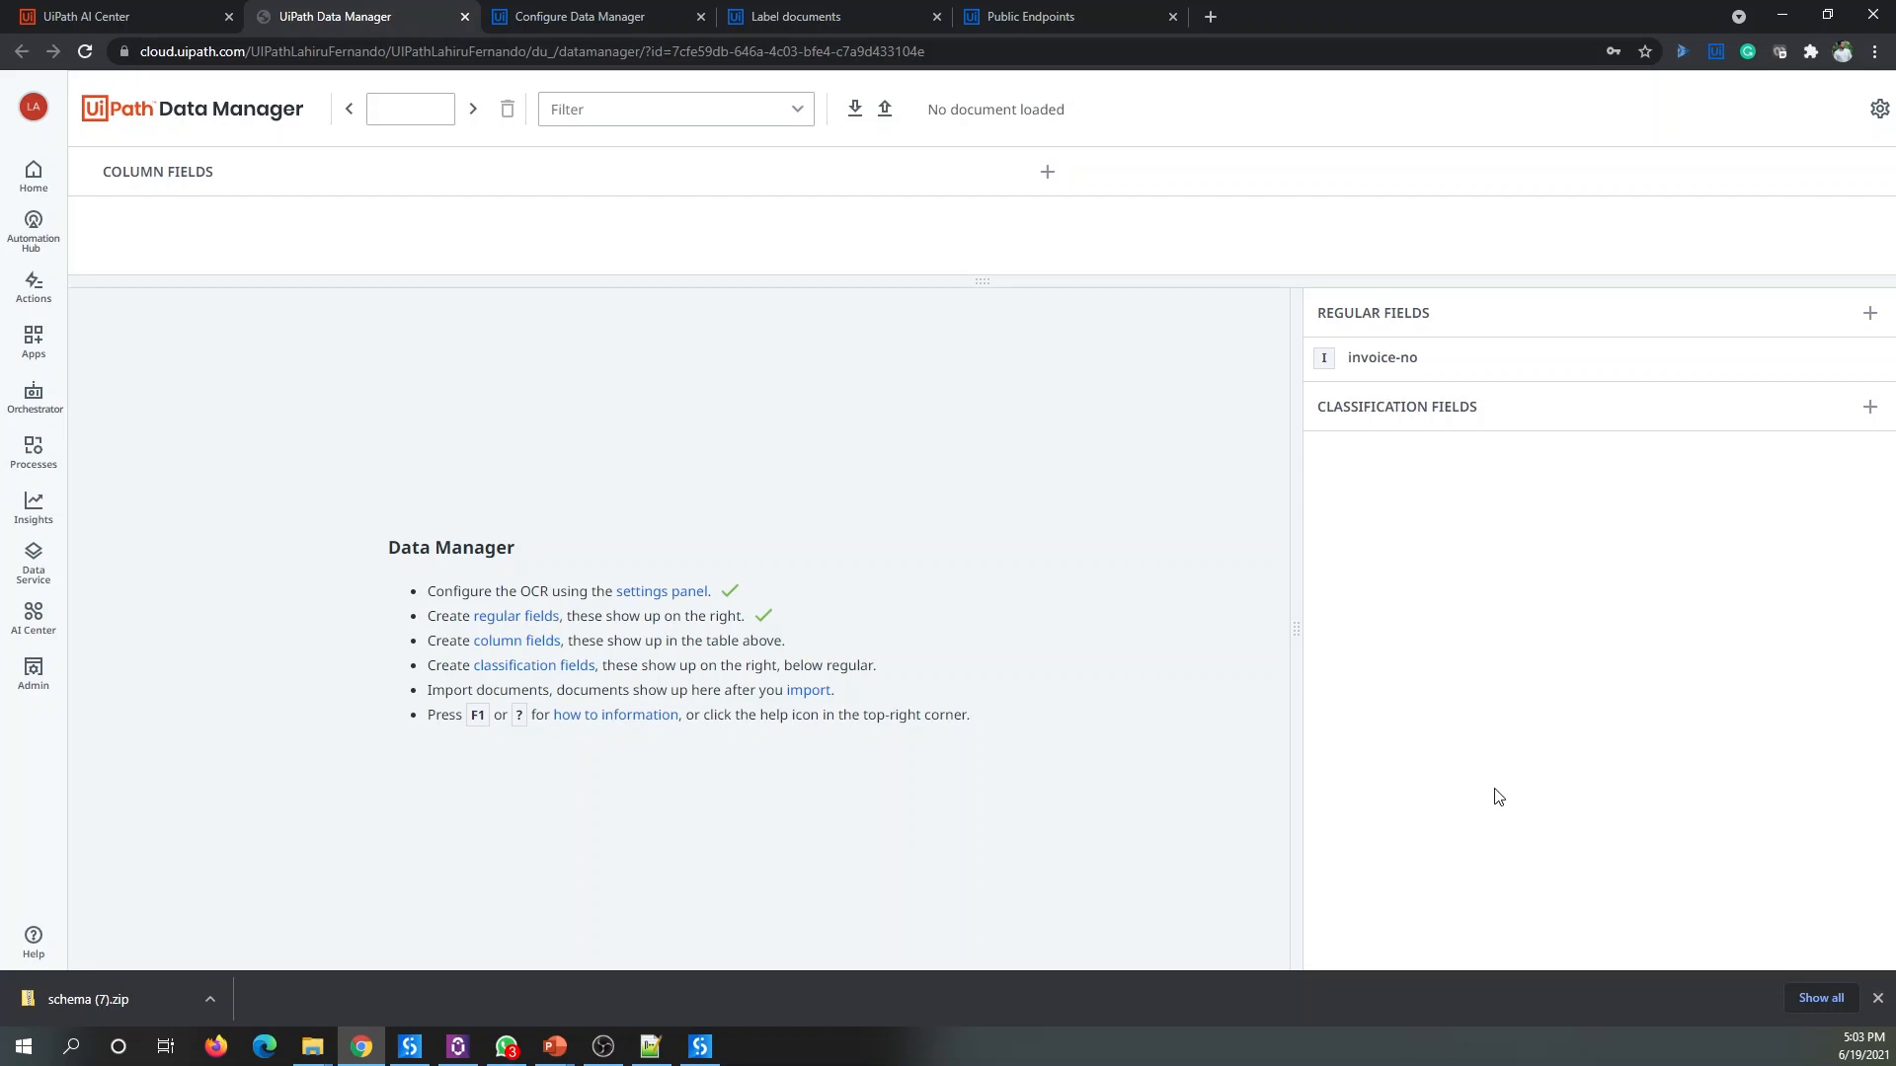
# Step: Look up the date entry in the schema file and create a regular field named date with content type date in Data Manager
pyautogui.click(534, 616)
pyautogui.hotkey('alt', 'Tab')
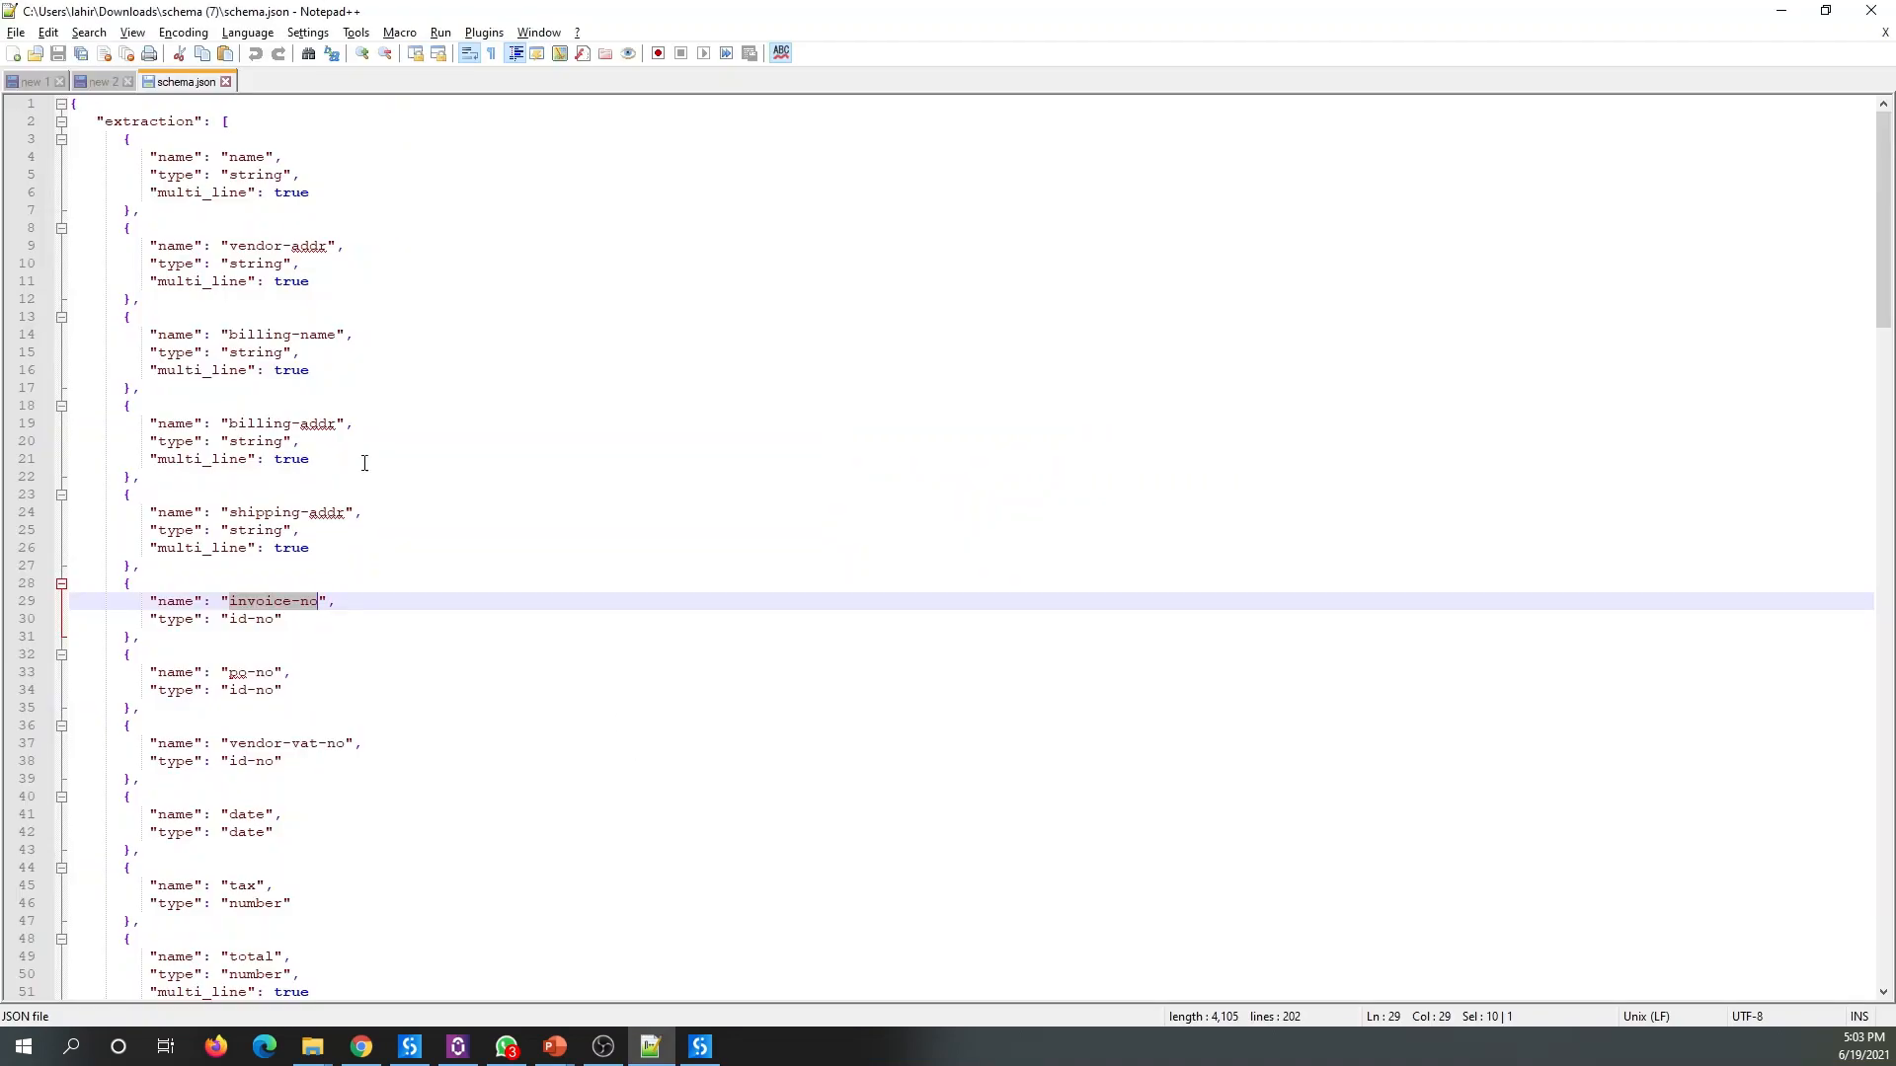
pyautogui.scroll(-1, 402, 485)
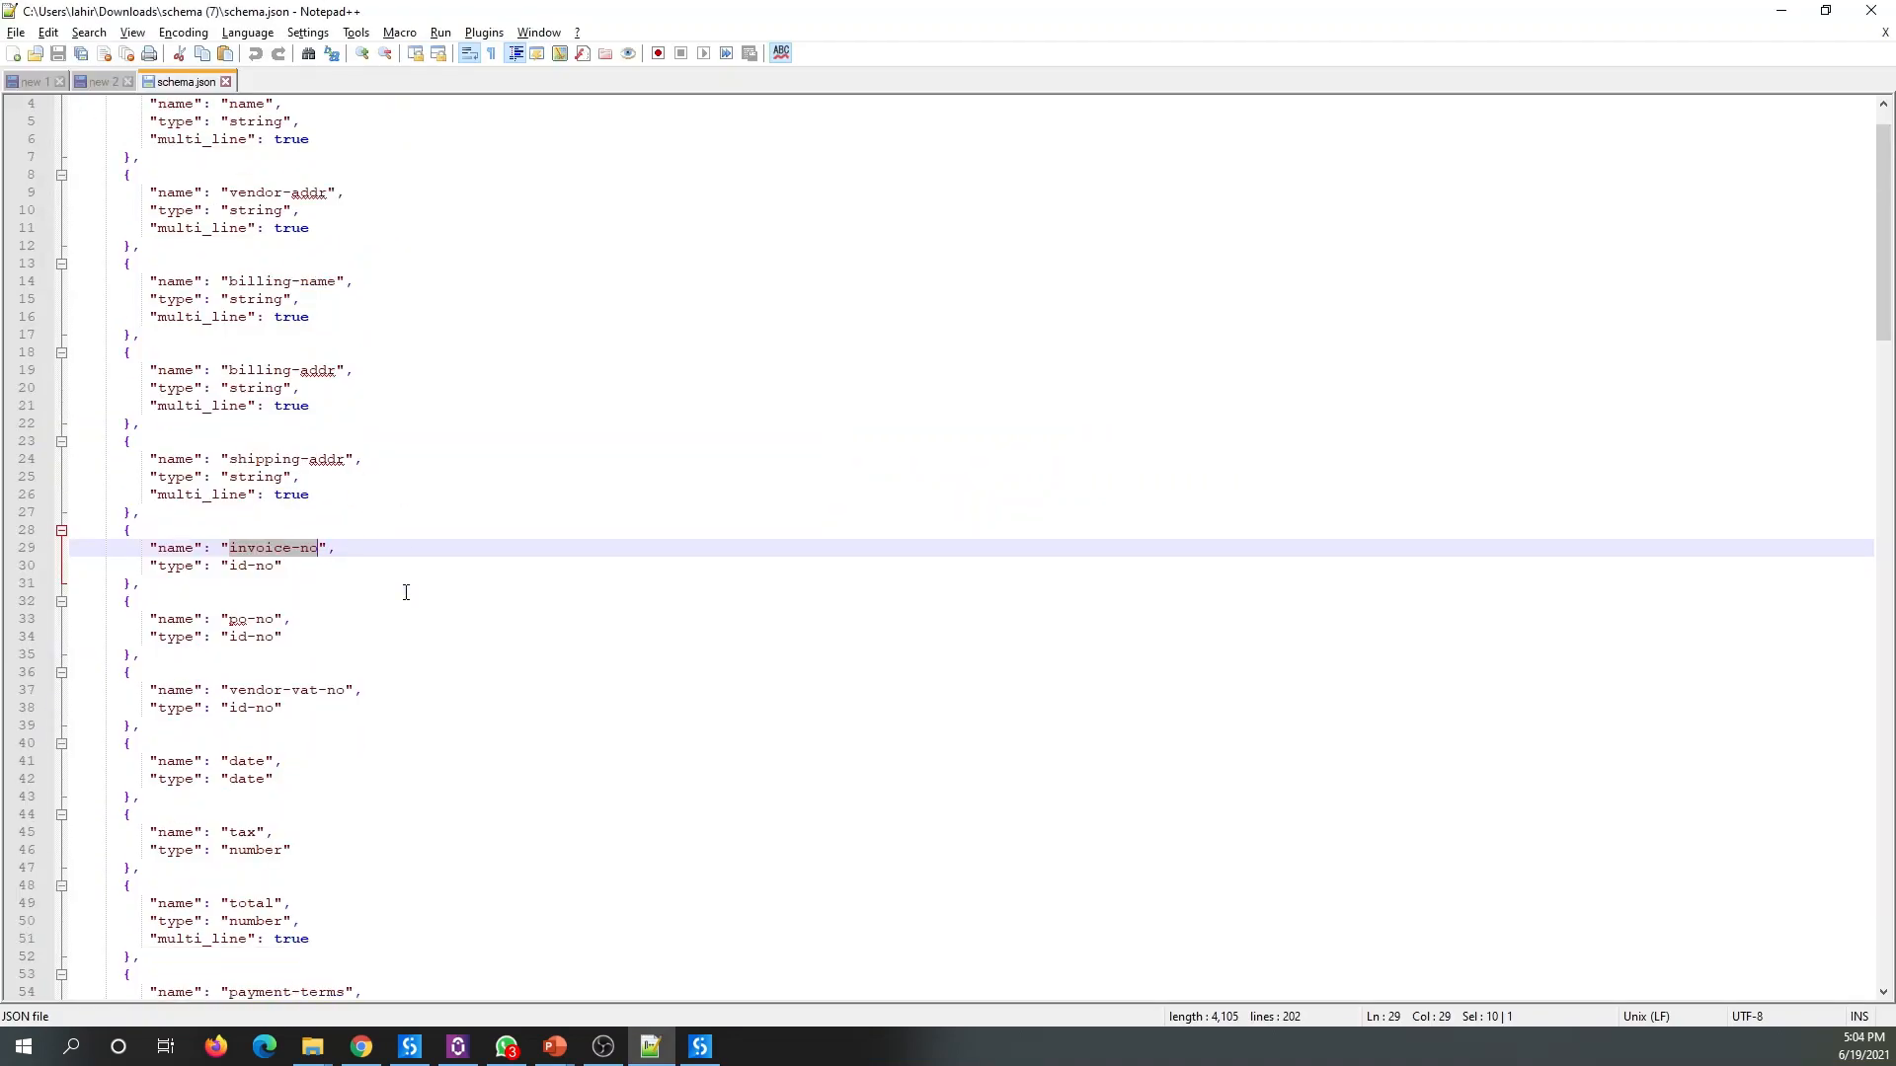
pyautogui.doubleClick(248, 763)
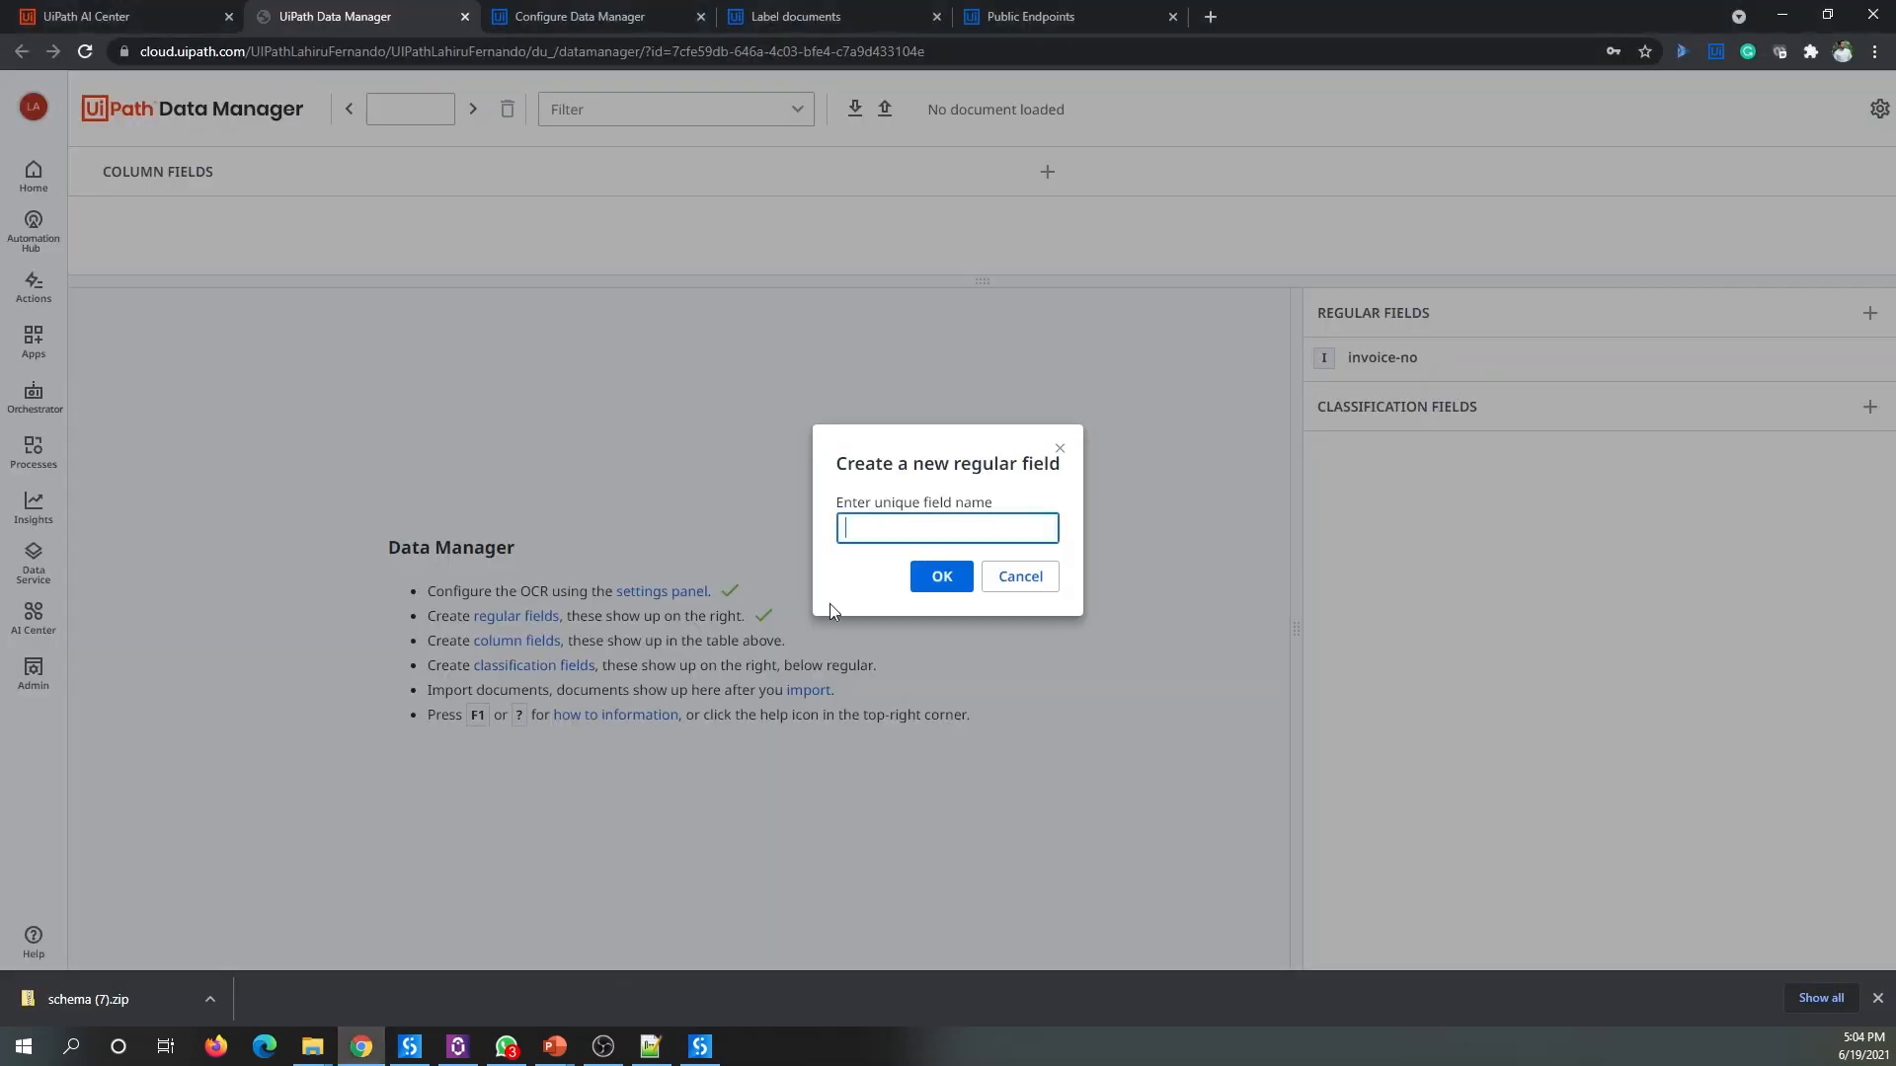
pyautogui.write('date')
pyautogui.click(945, 578)
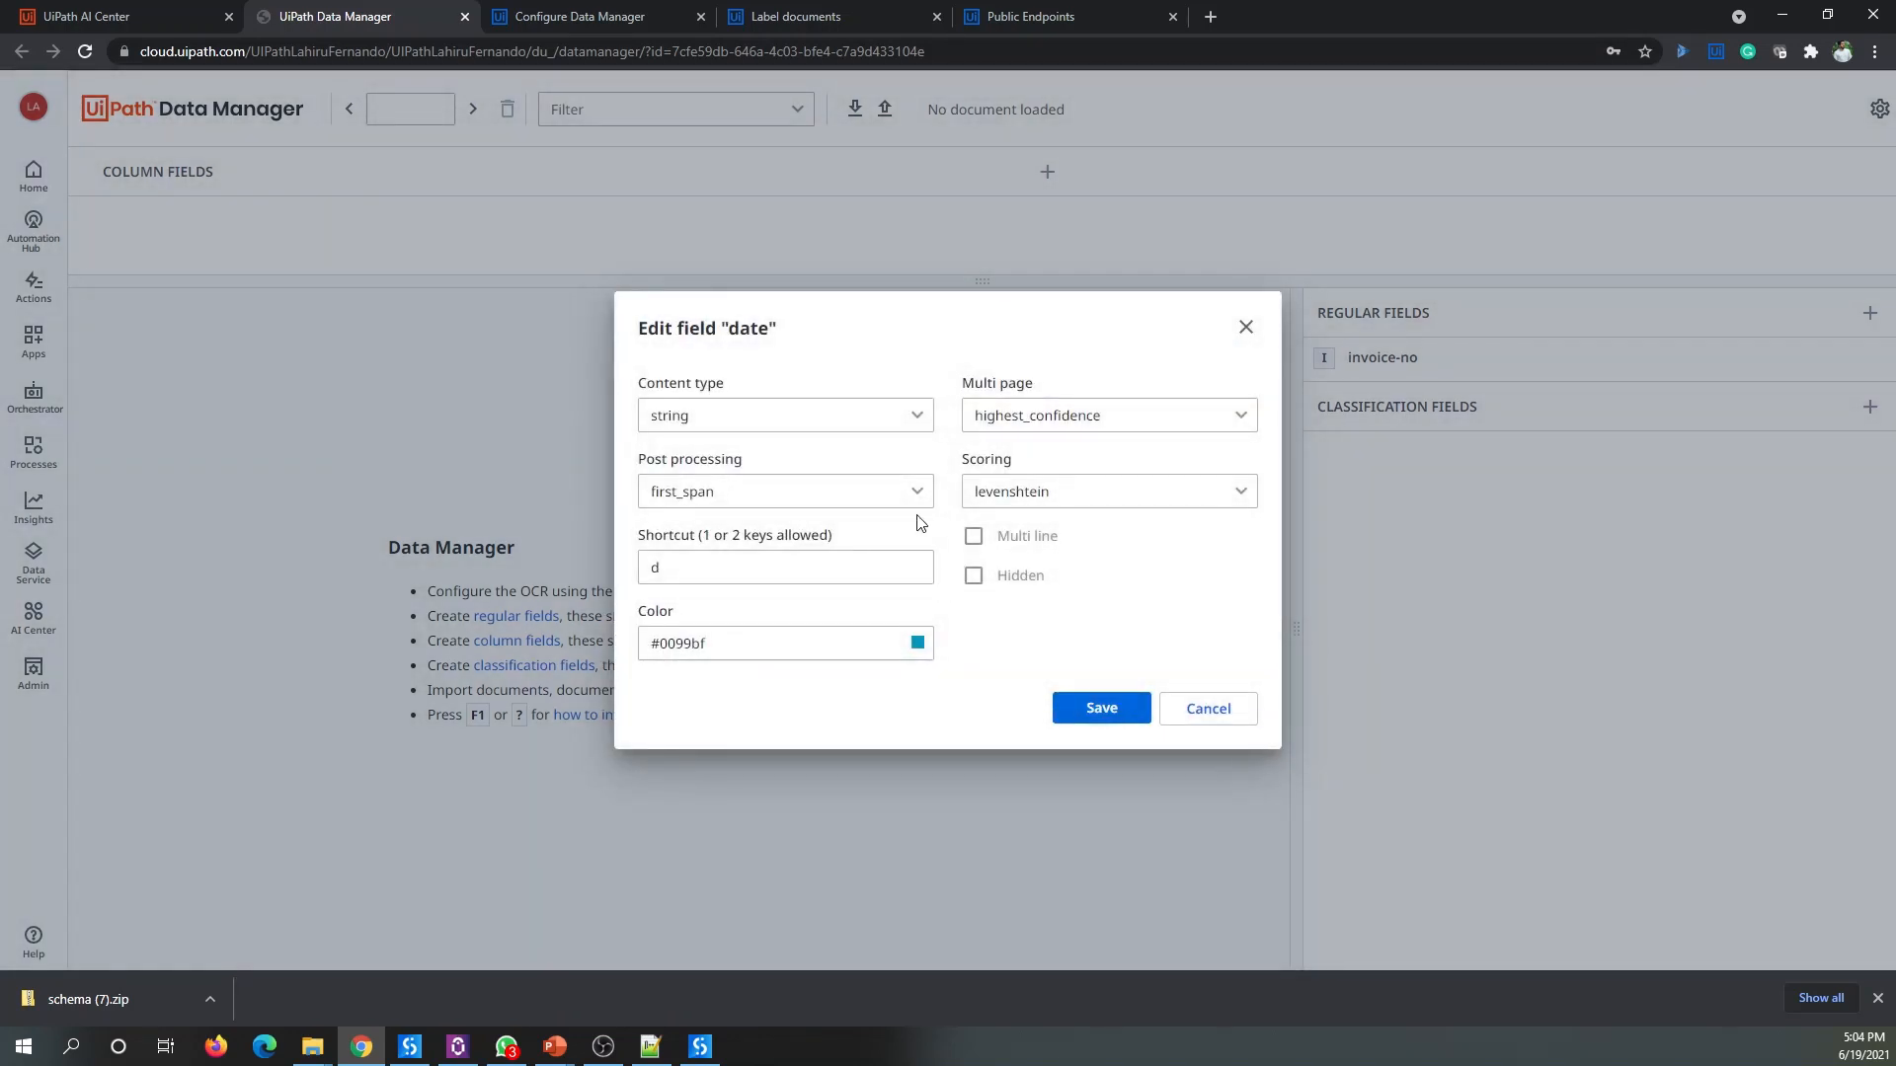
pyautogui.click(914, 417)
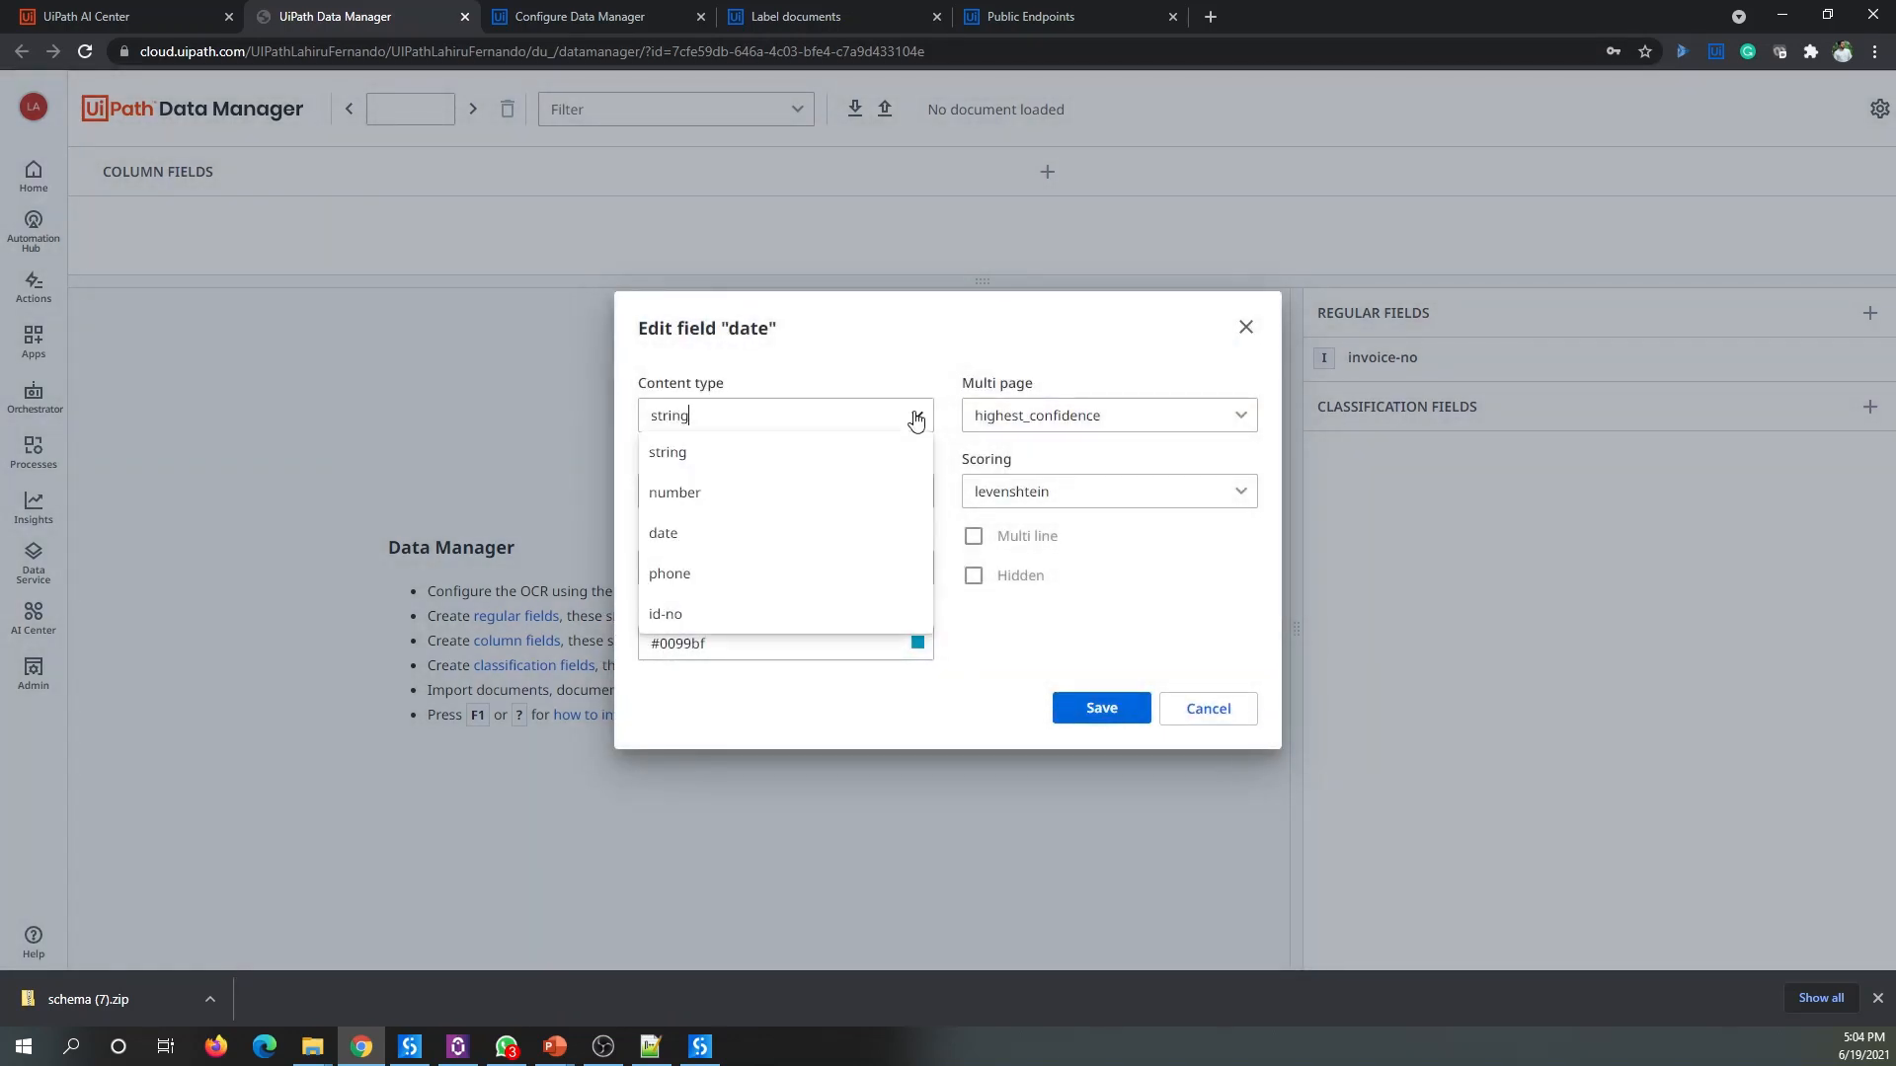
pyautogui.click(702, 545)
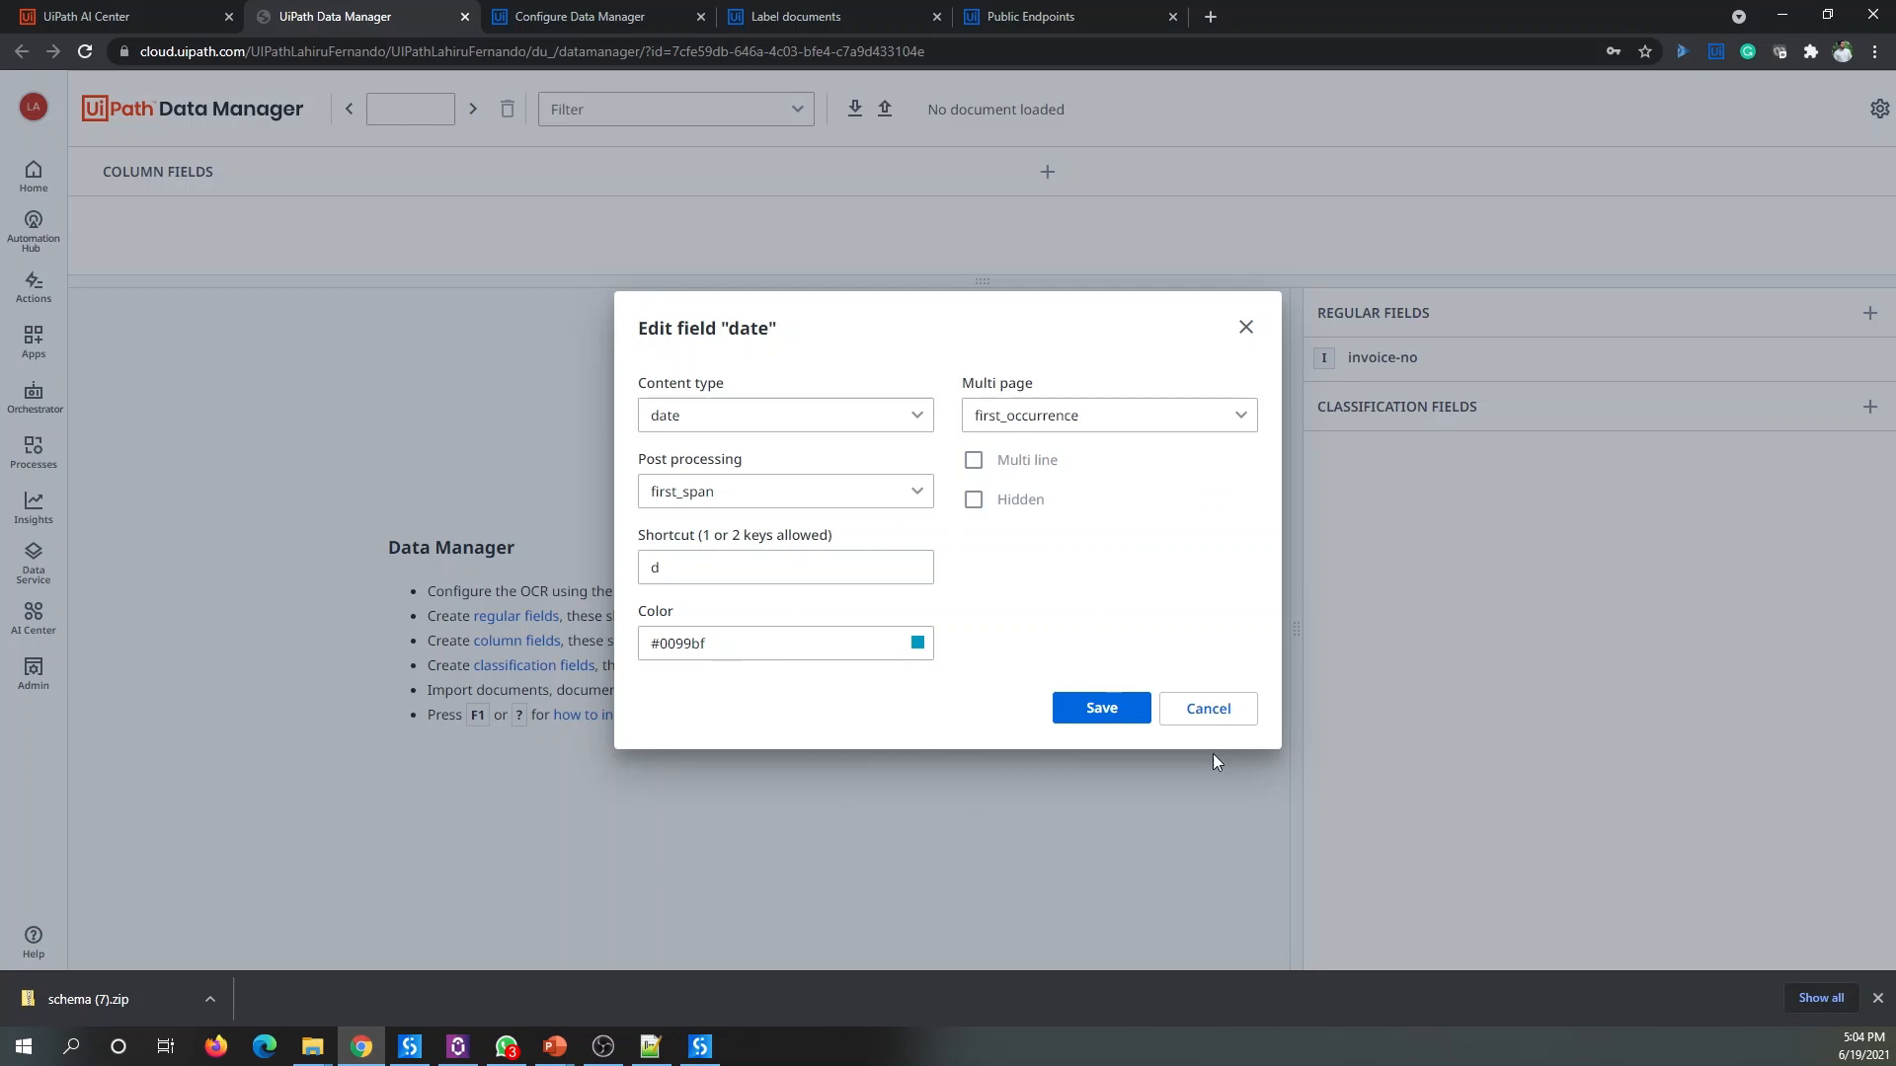
pyautogui.click(1101, 711)
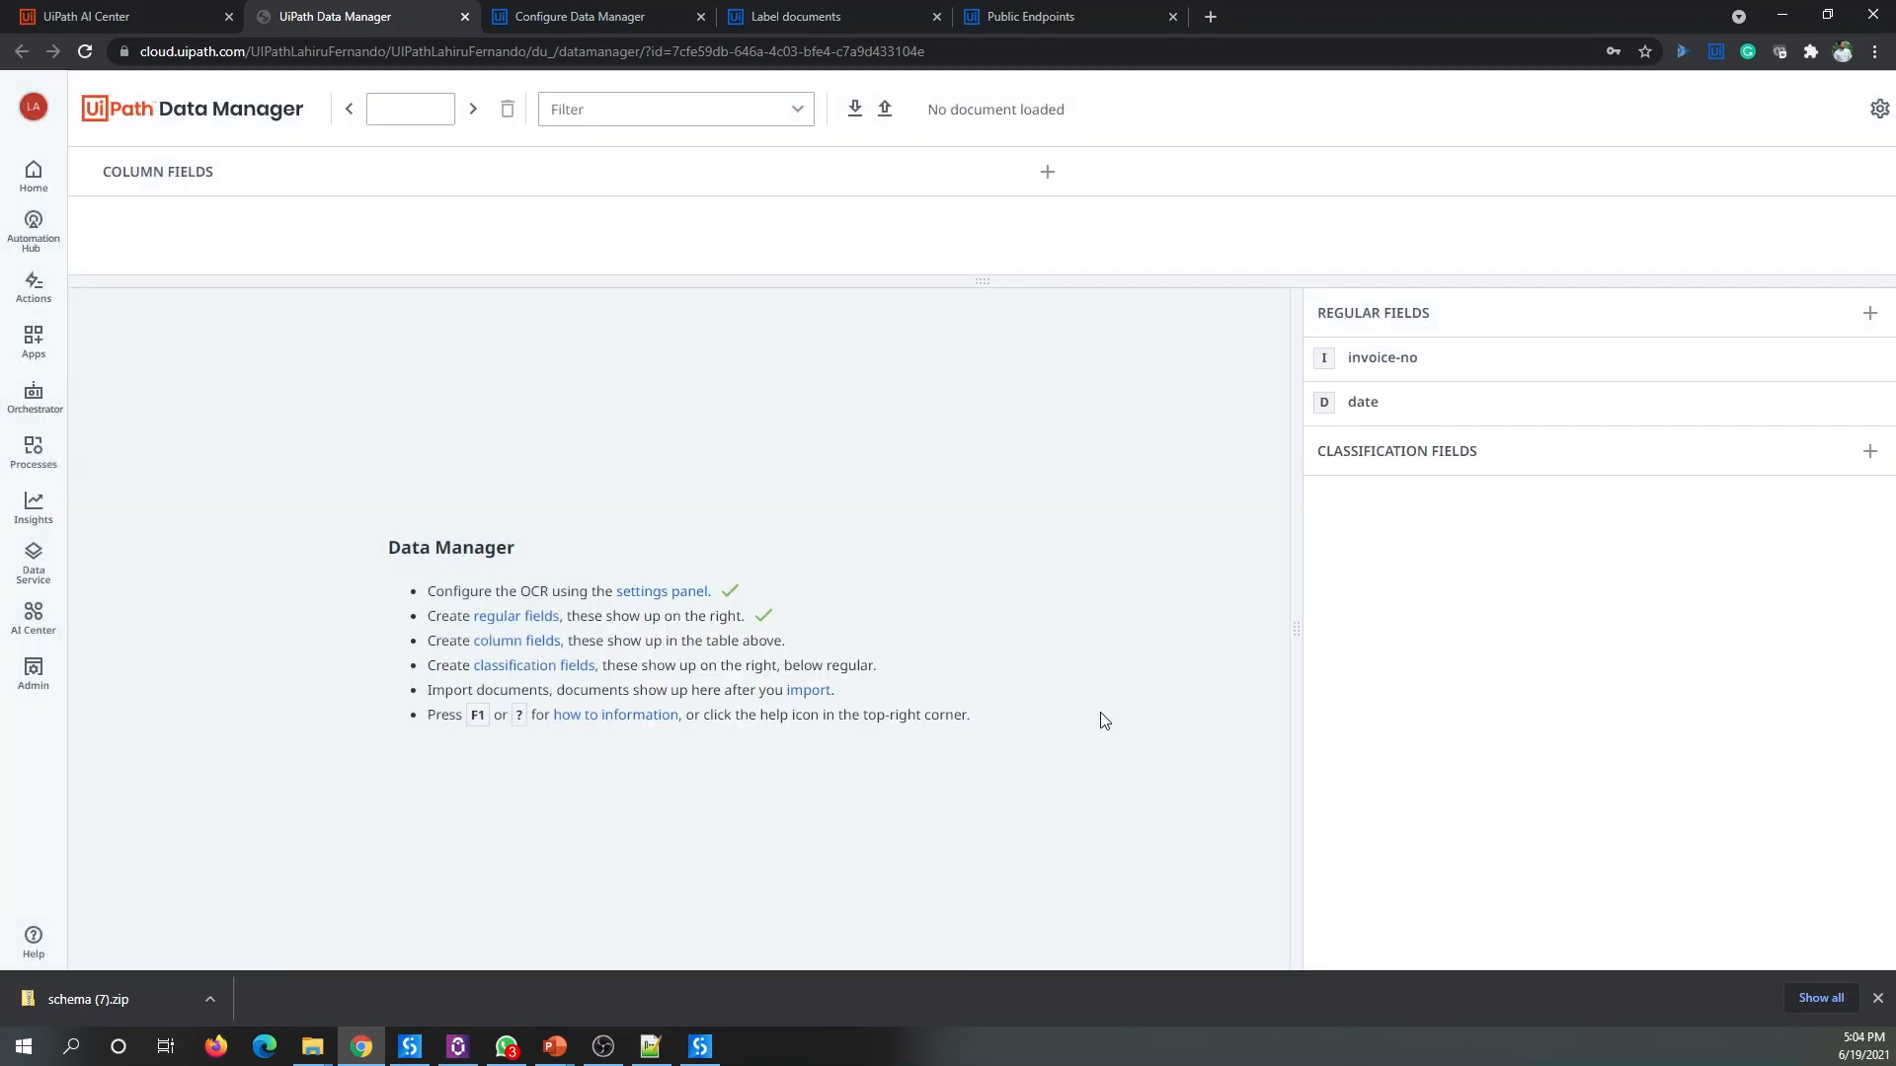
# Step: Switch back to the schema file in Notepad++ and copy the due-date field name
pyautogui.hotkey('alt', 'Tab')
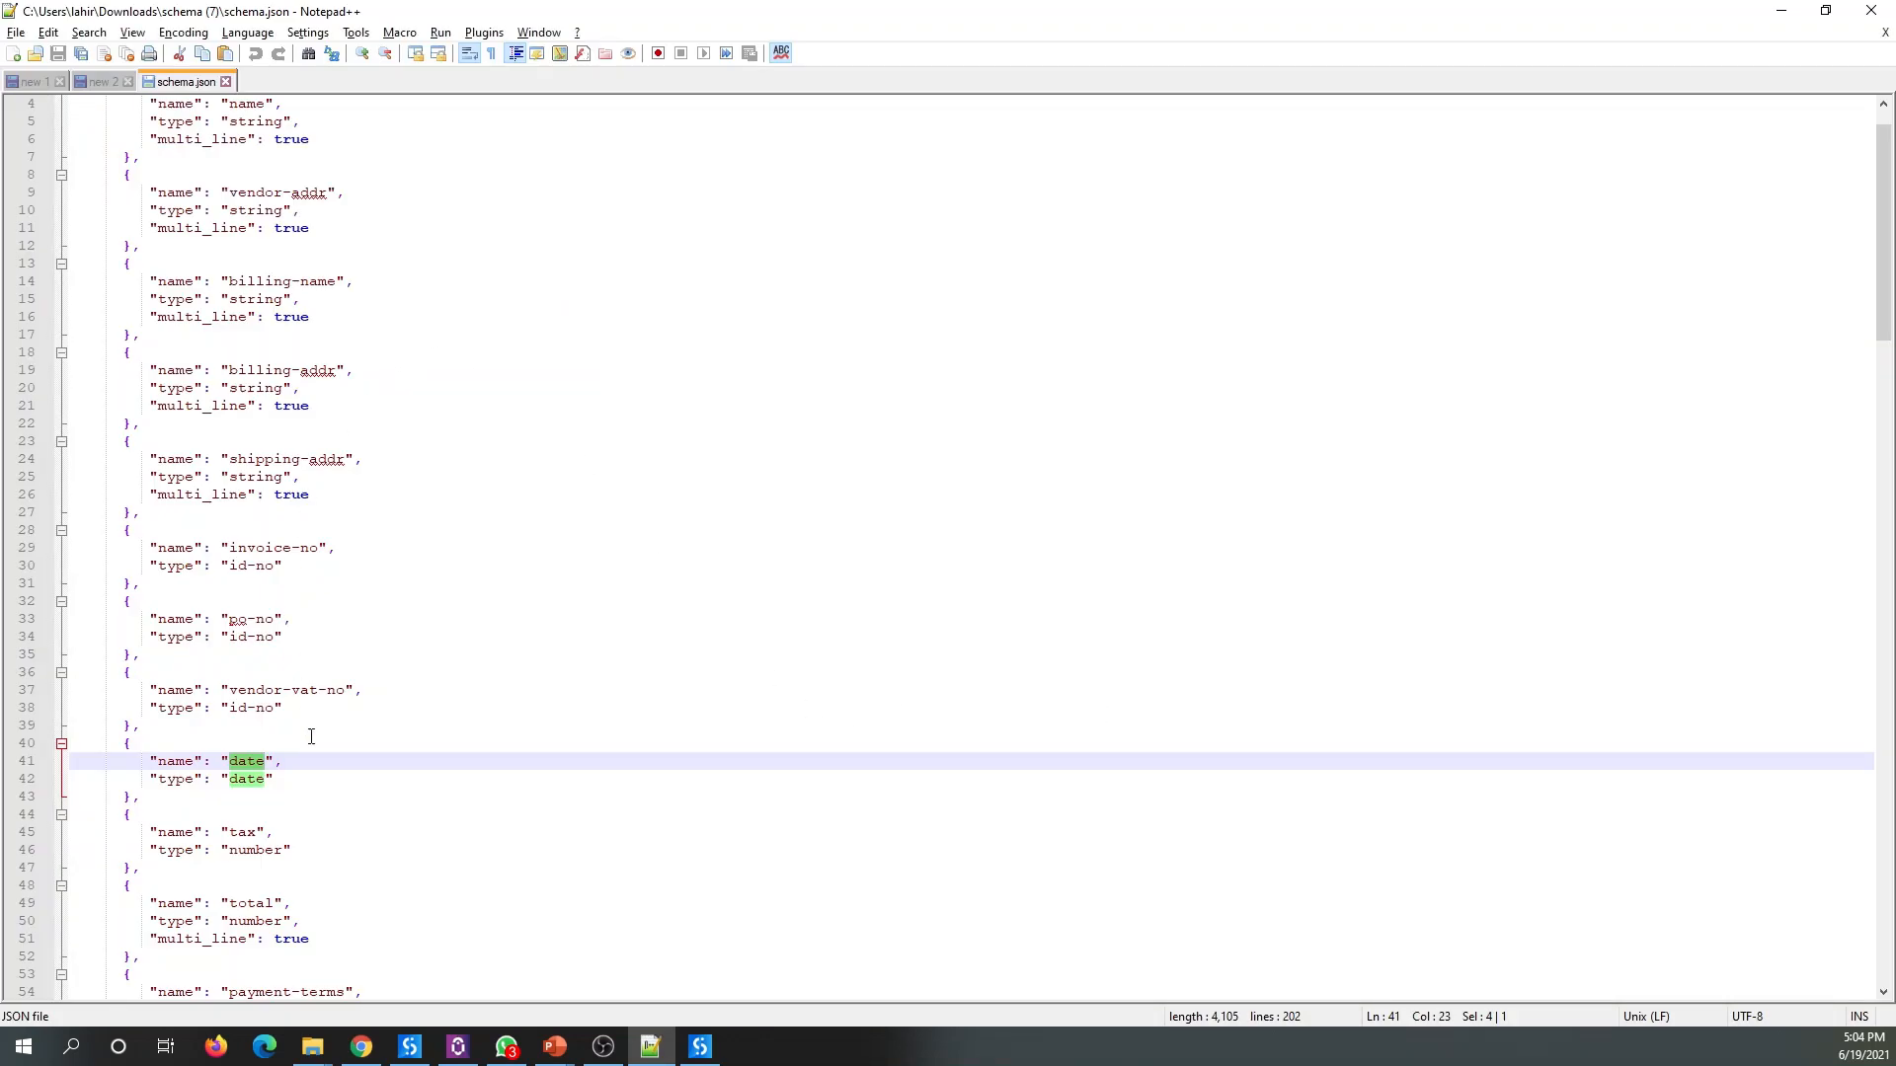
pyautogui.scroll(1, 335, 713)
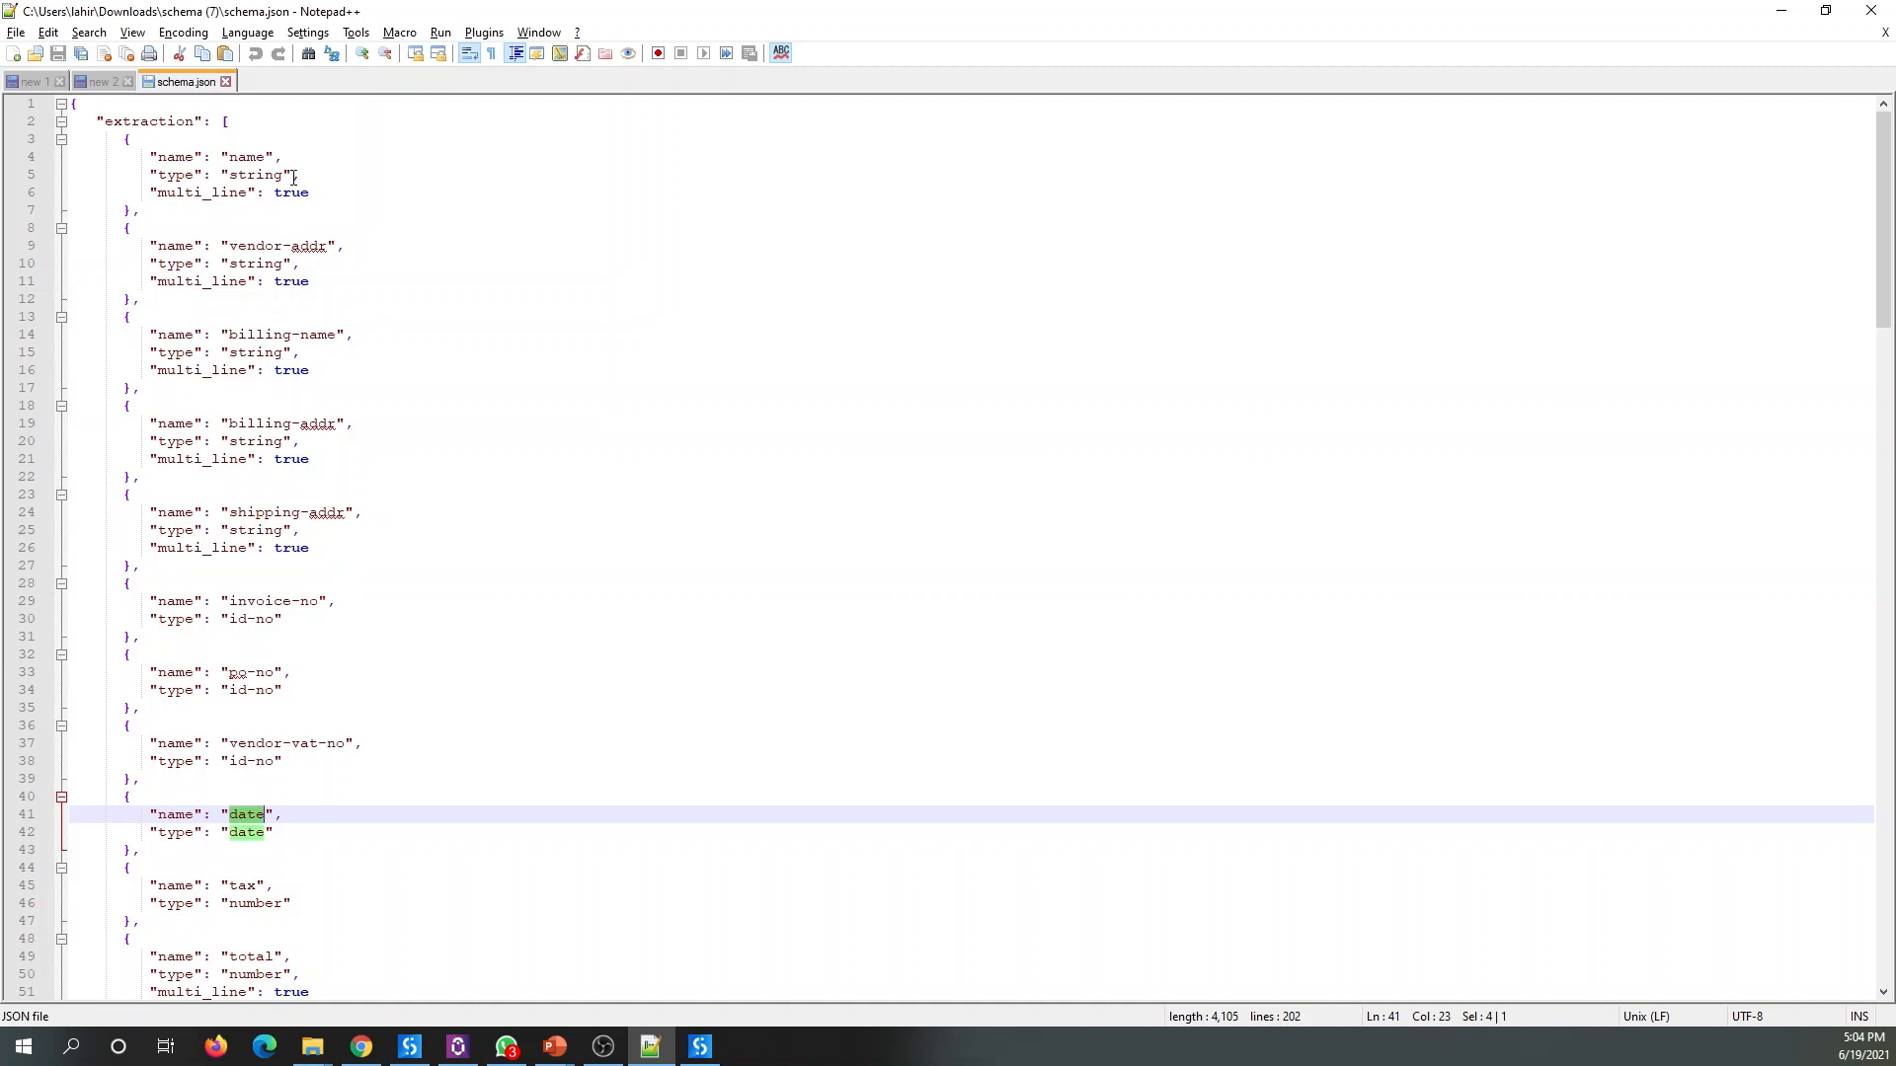
pyautogui.scroll(-7, 293, 177)
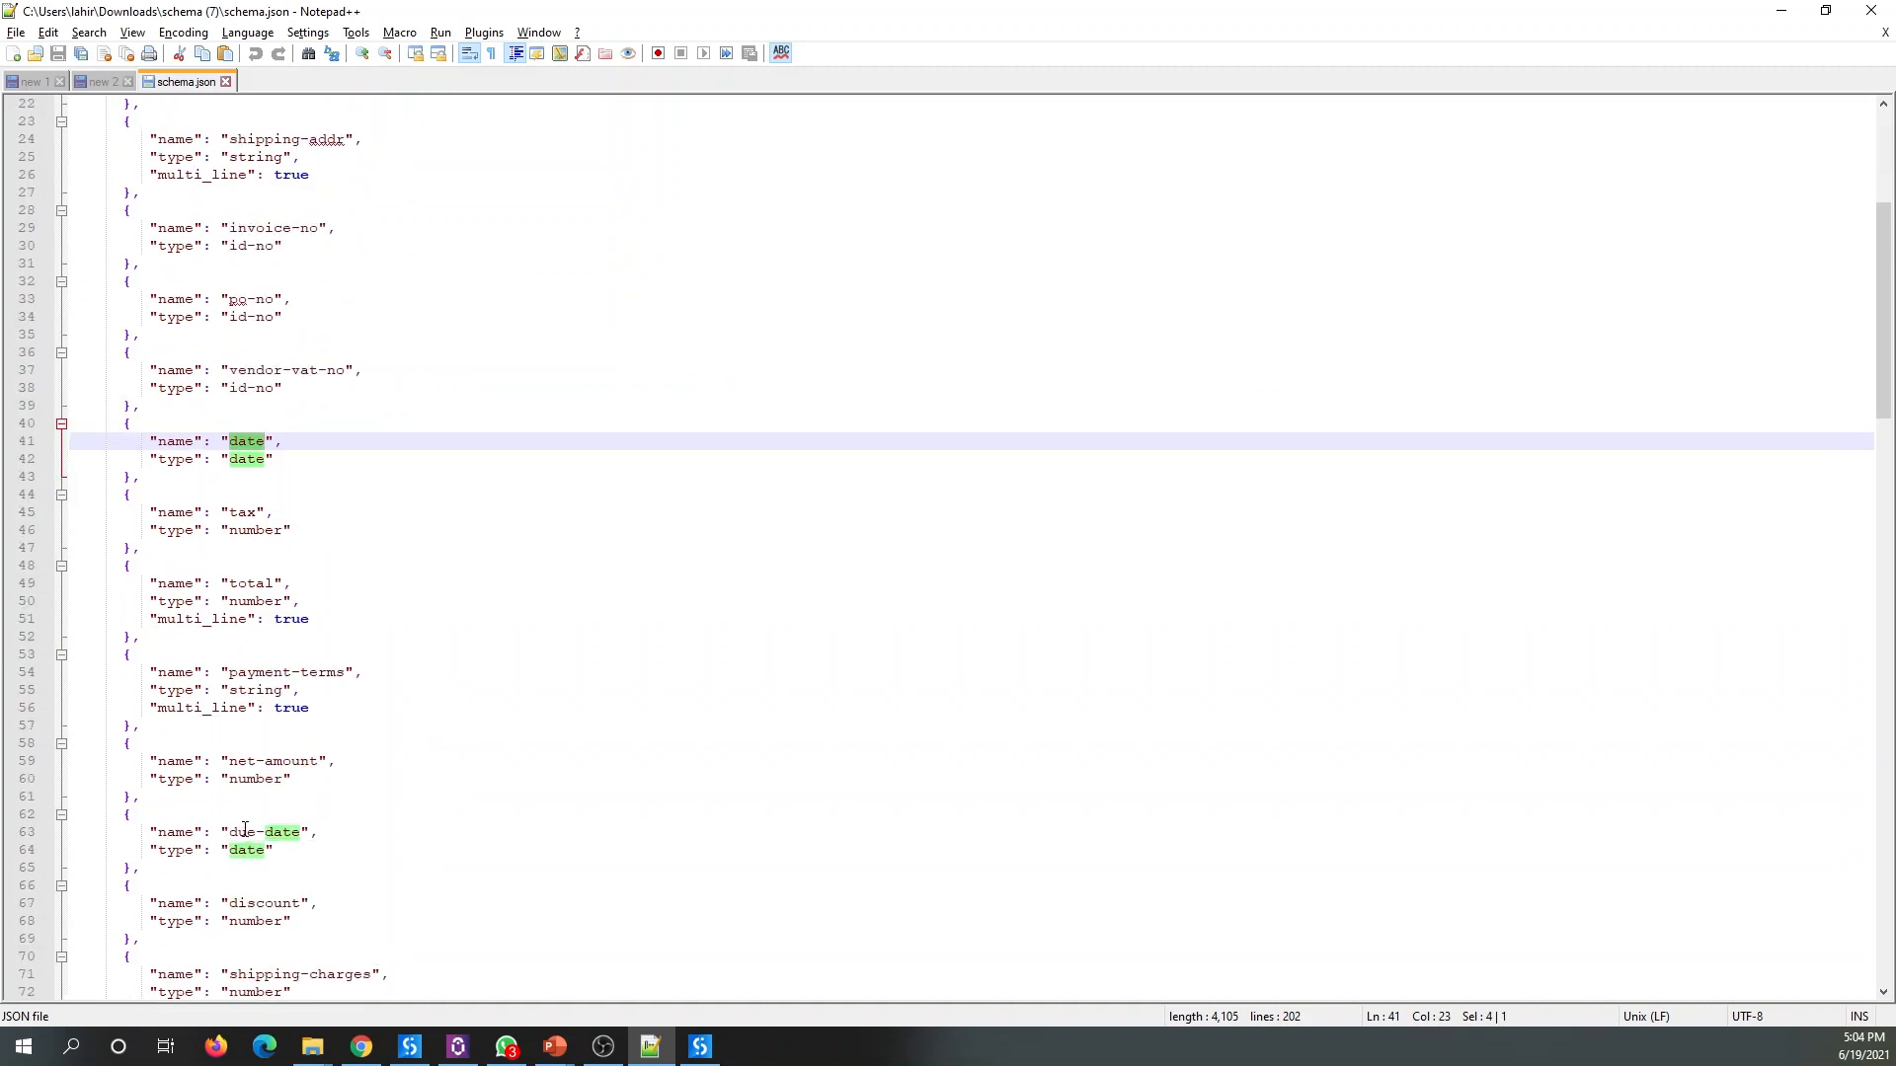
pyautogui.moveTo(229, 832); pyautogui.dragTo(300, 832)
pyautogui.hotkey('ctrl', 'c')
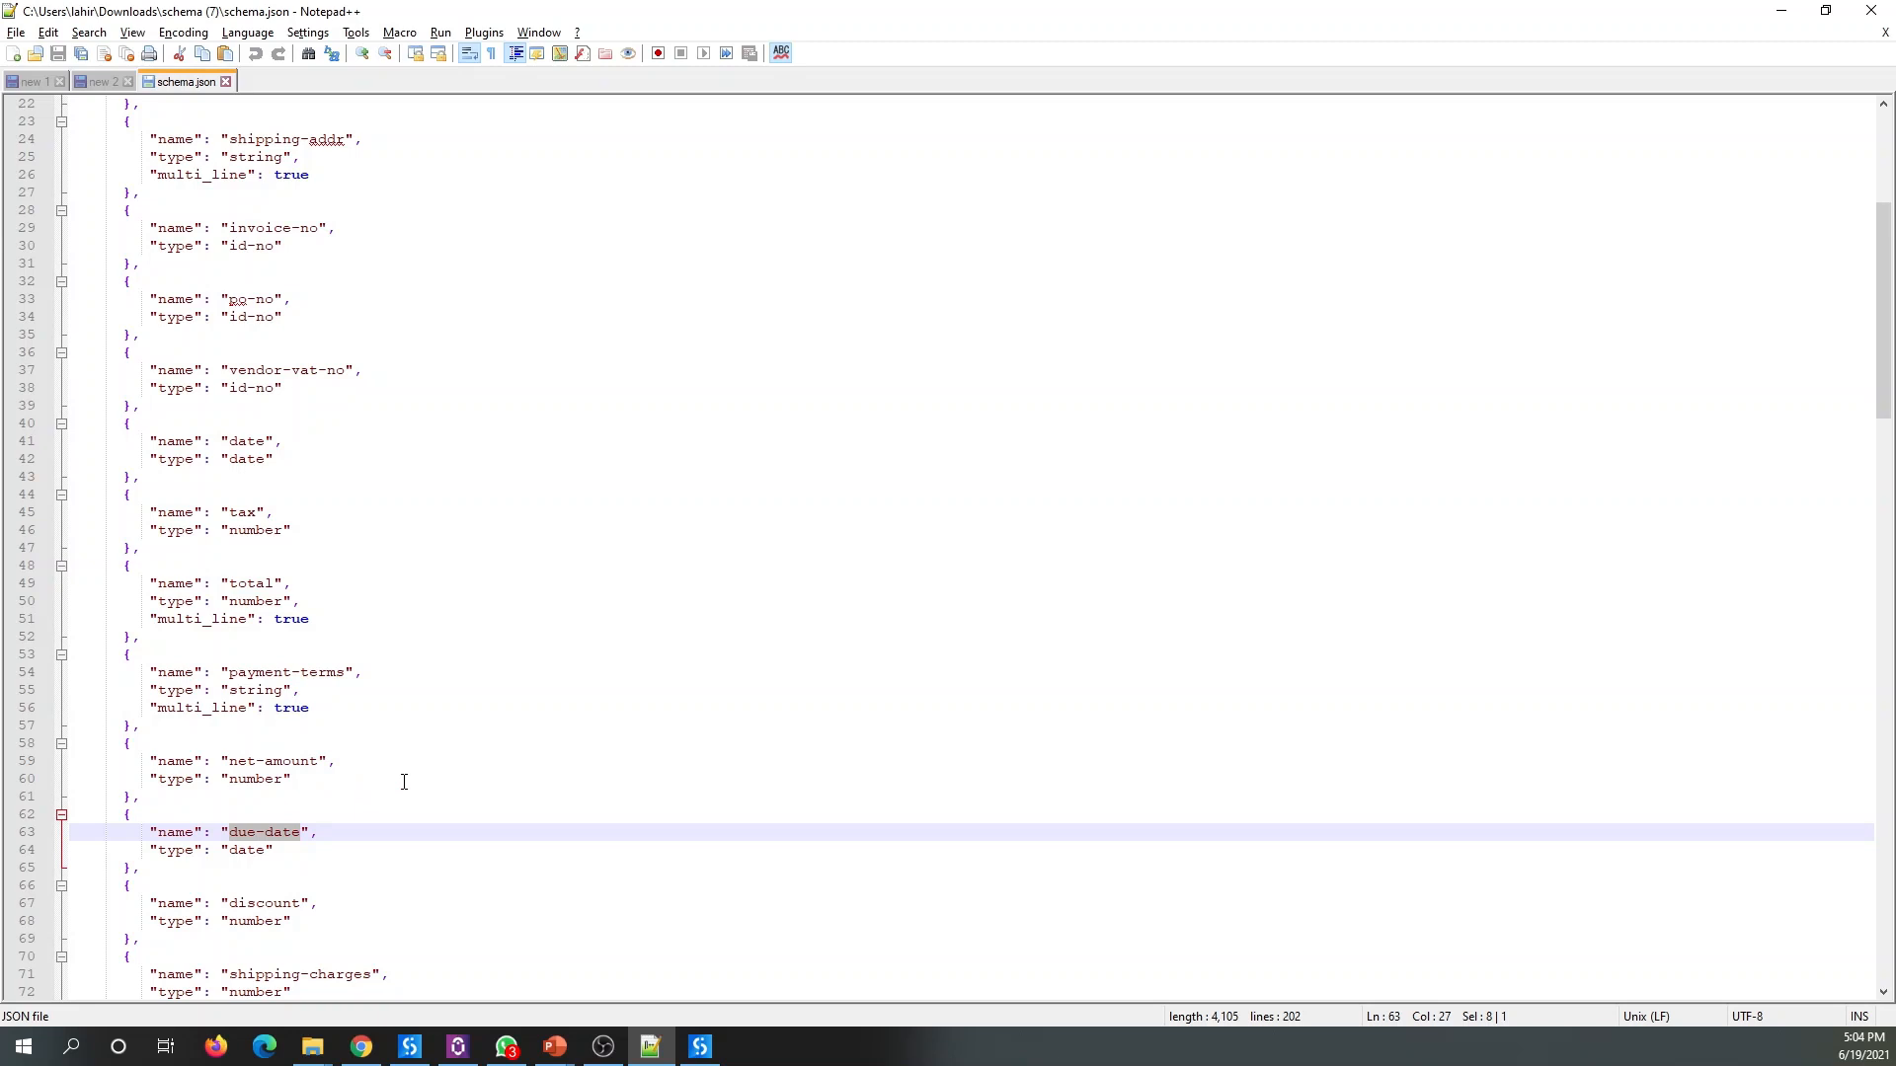
# Step: Create a regular field named due-date in Data Manager with content type date and save it
pyautogui.hotkey('alt', 'Tab')
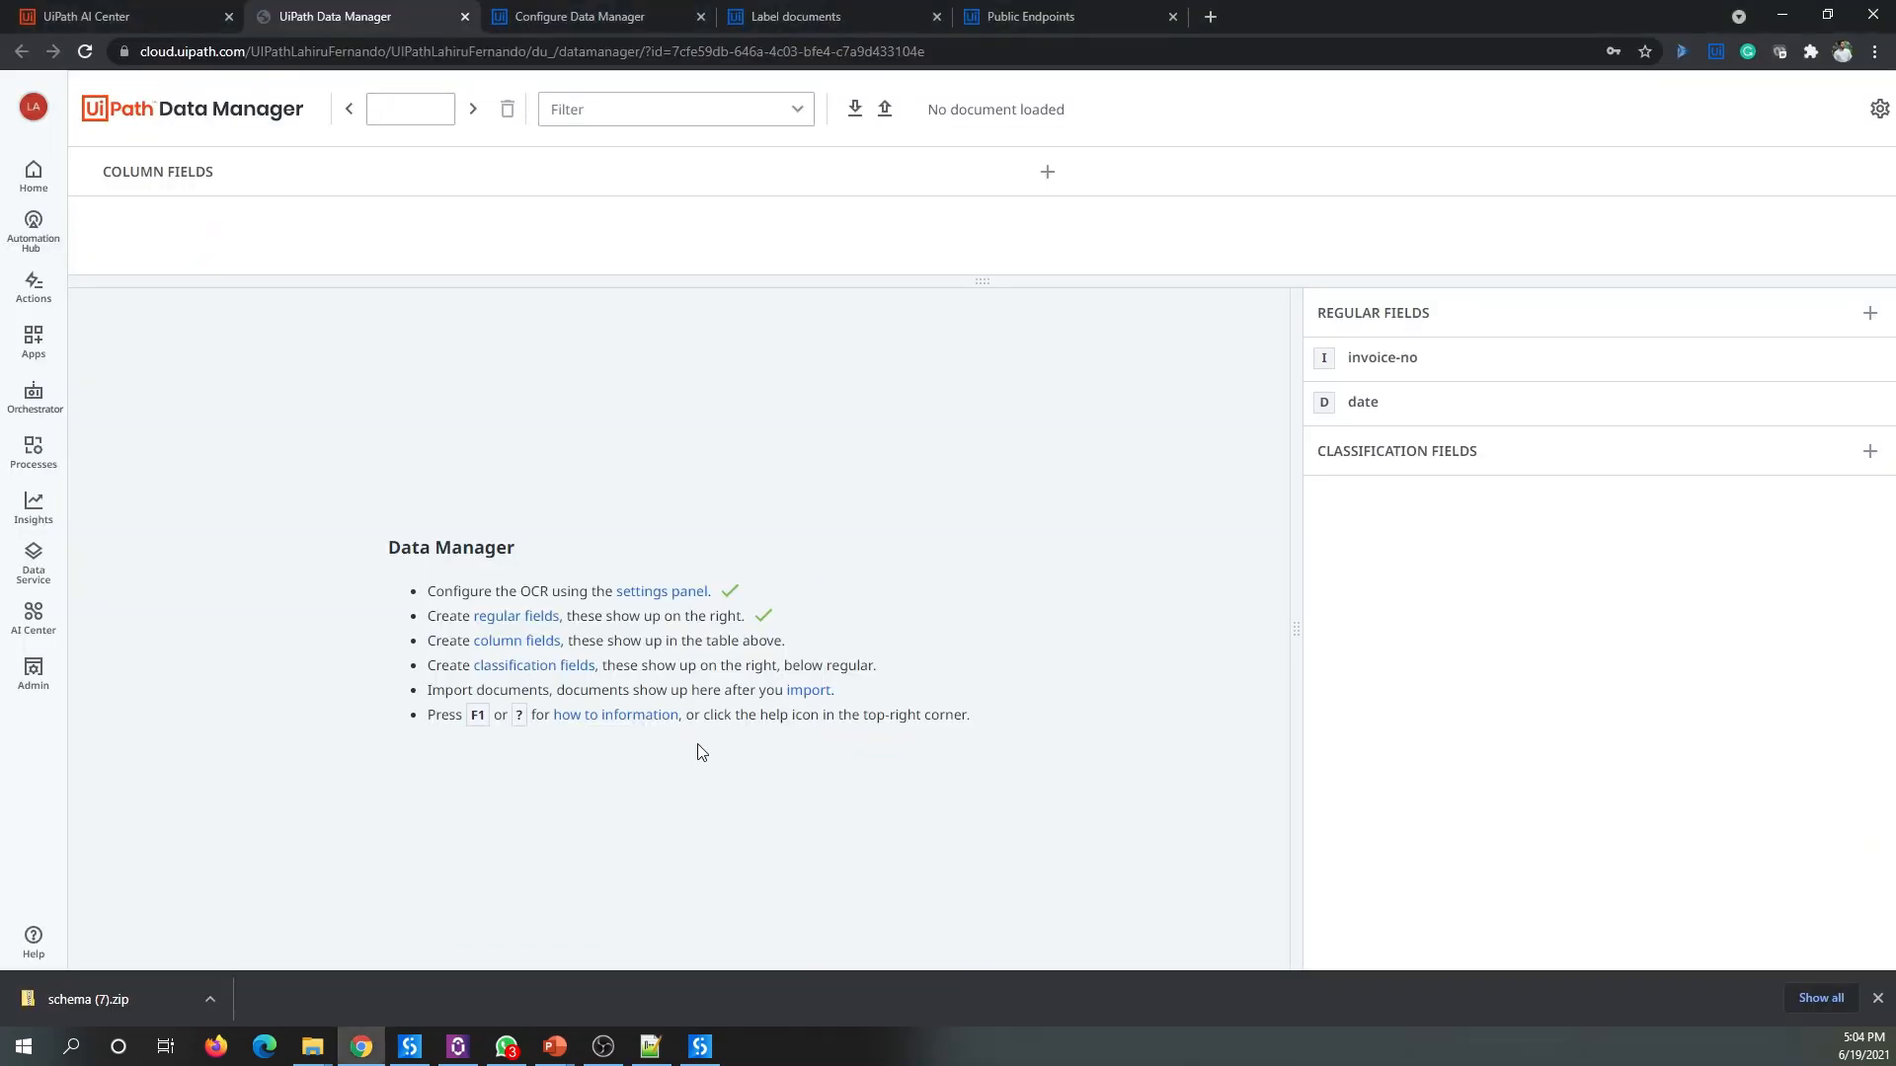
pyautogui.click(508, 616)
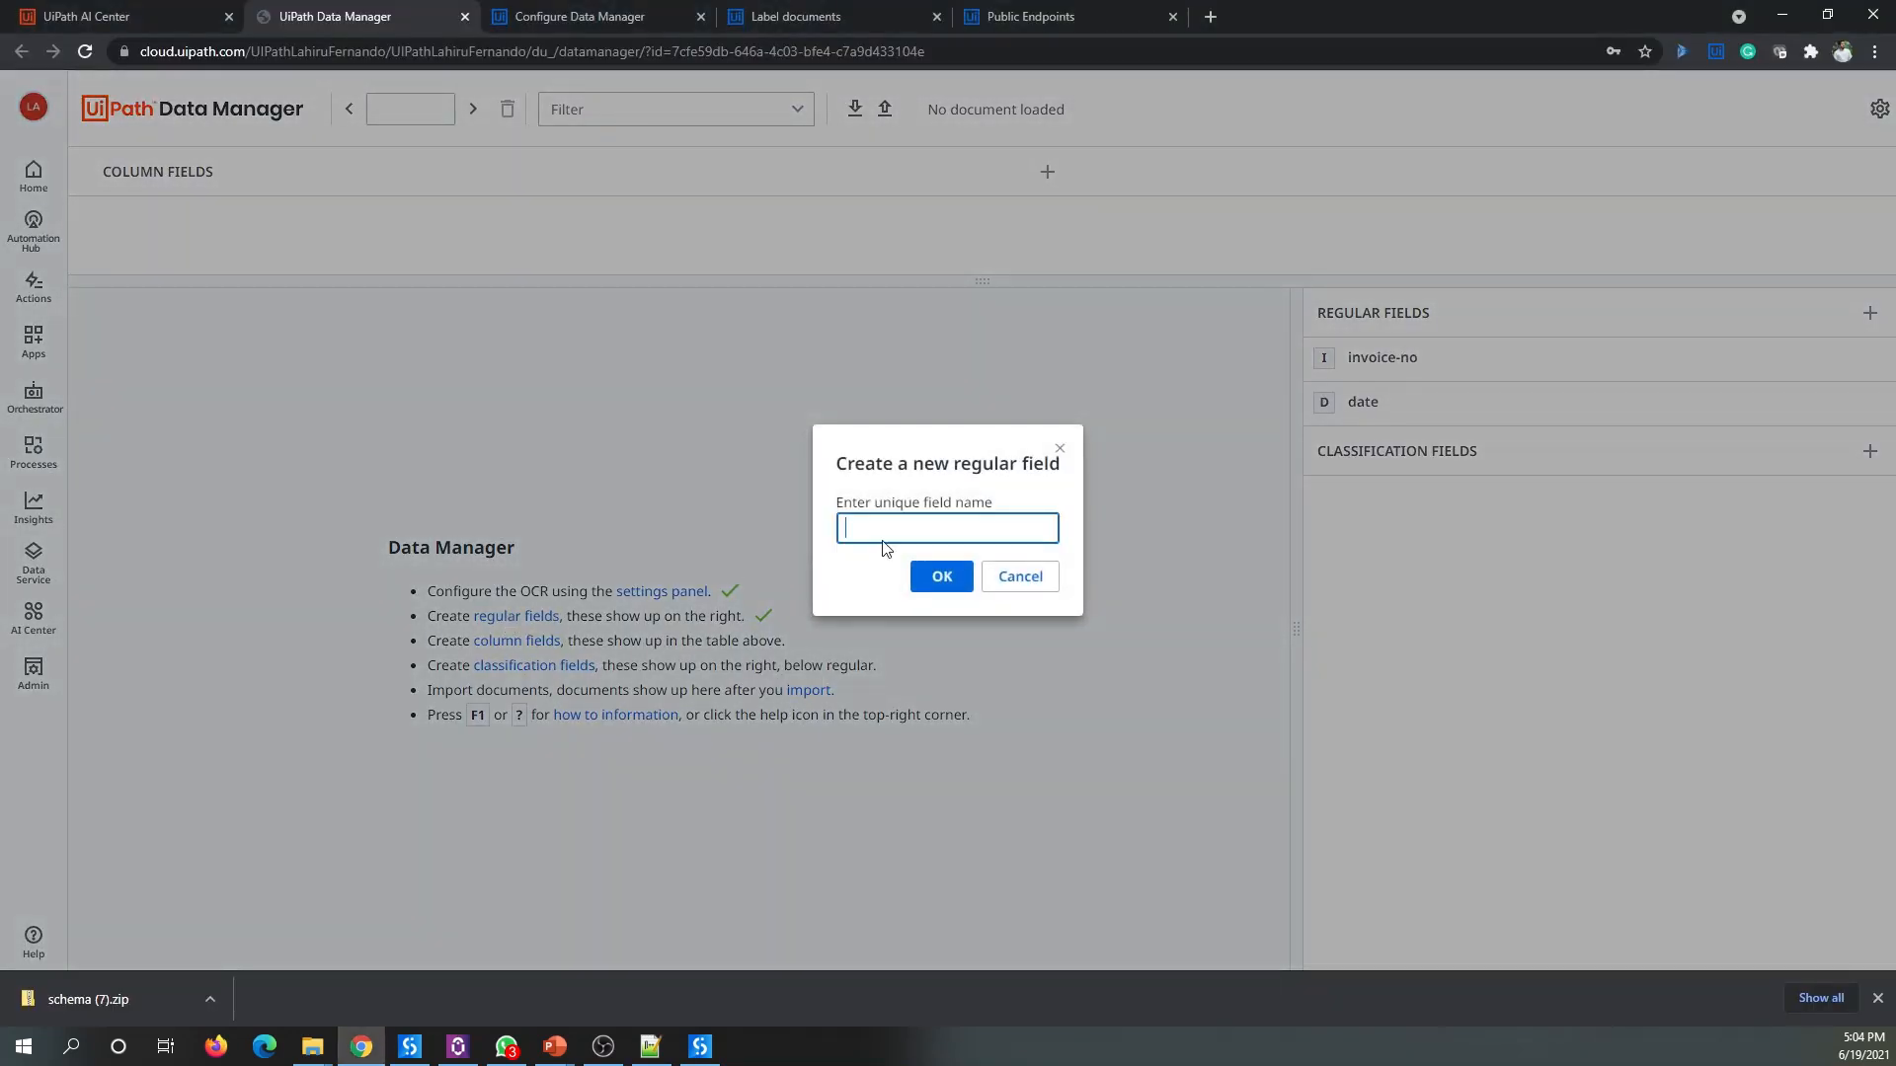
pyautogui.hotkey('ctrl', 'v')
pyautogui.click(940, 579)
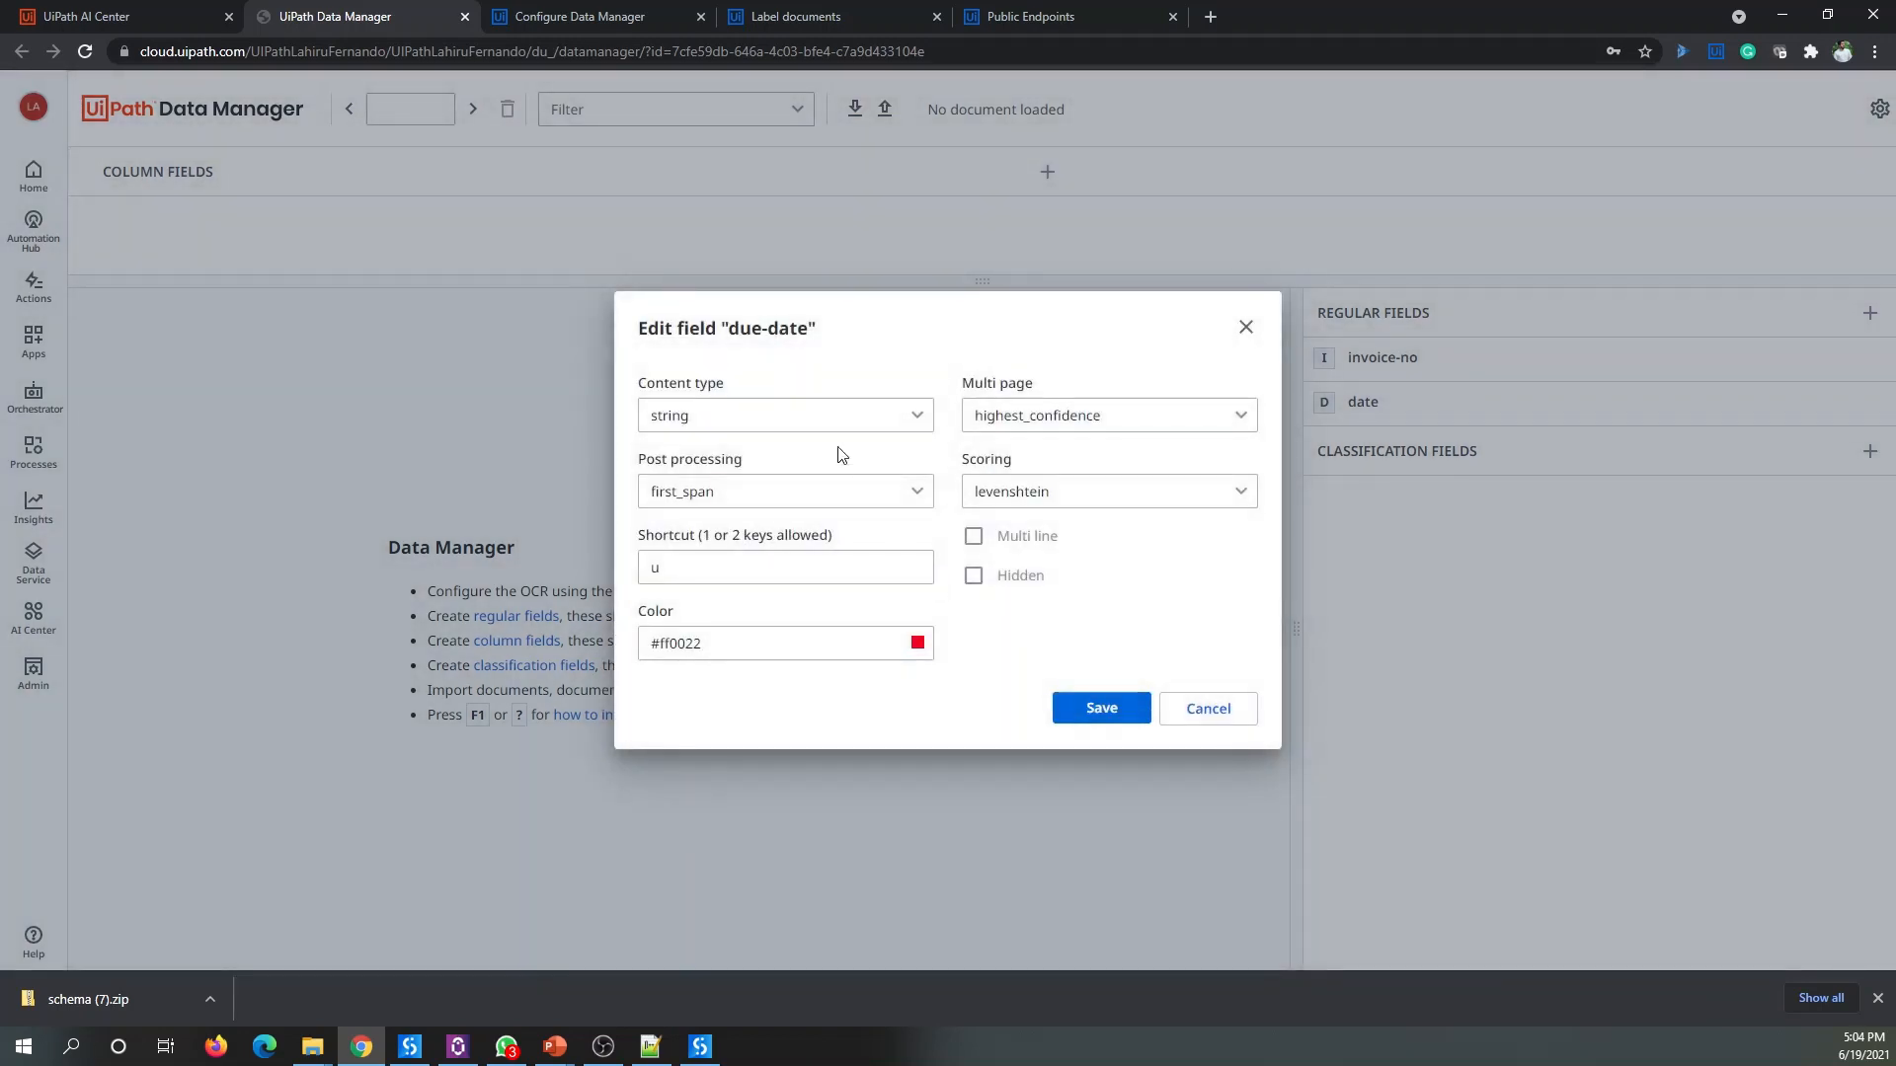
pyautogui.click(820, 412)
pyautogui.click(697, 547)
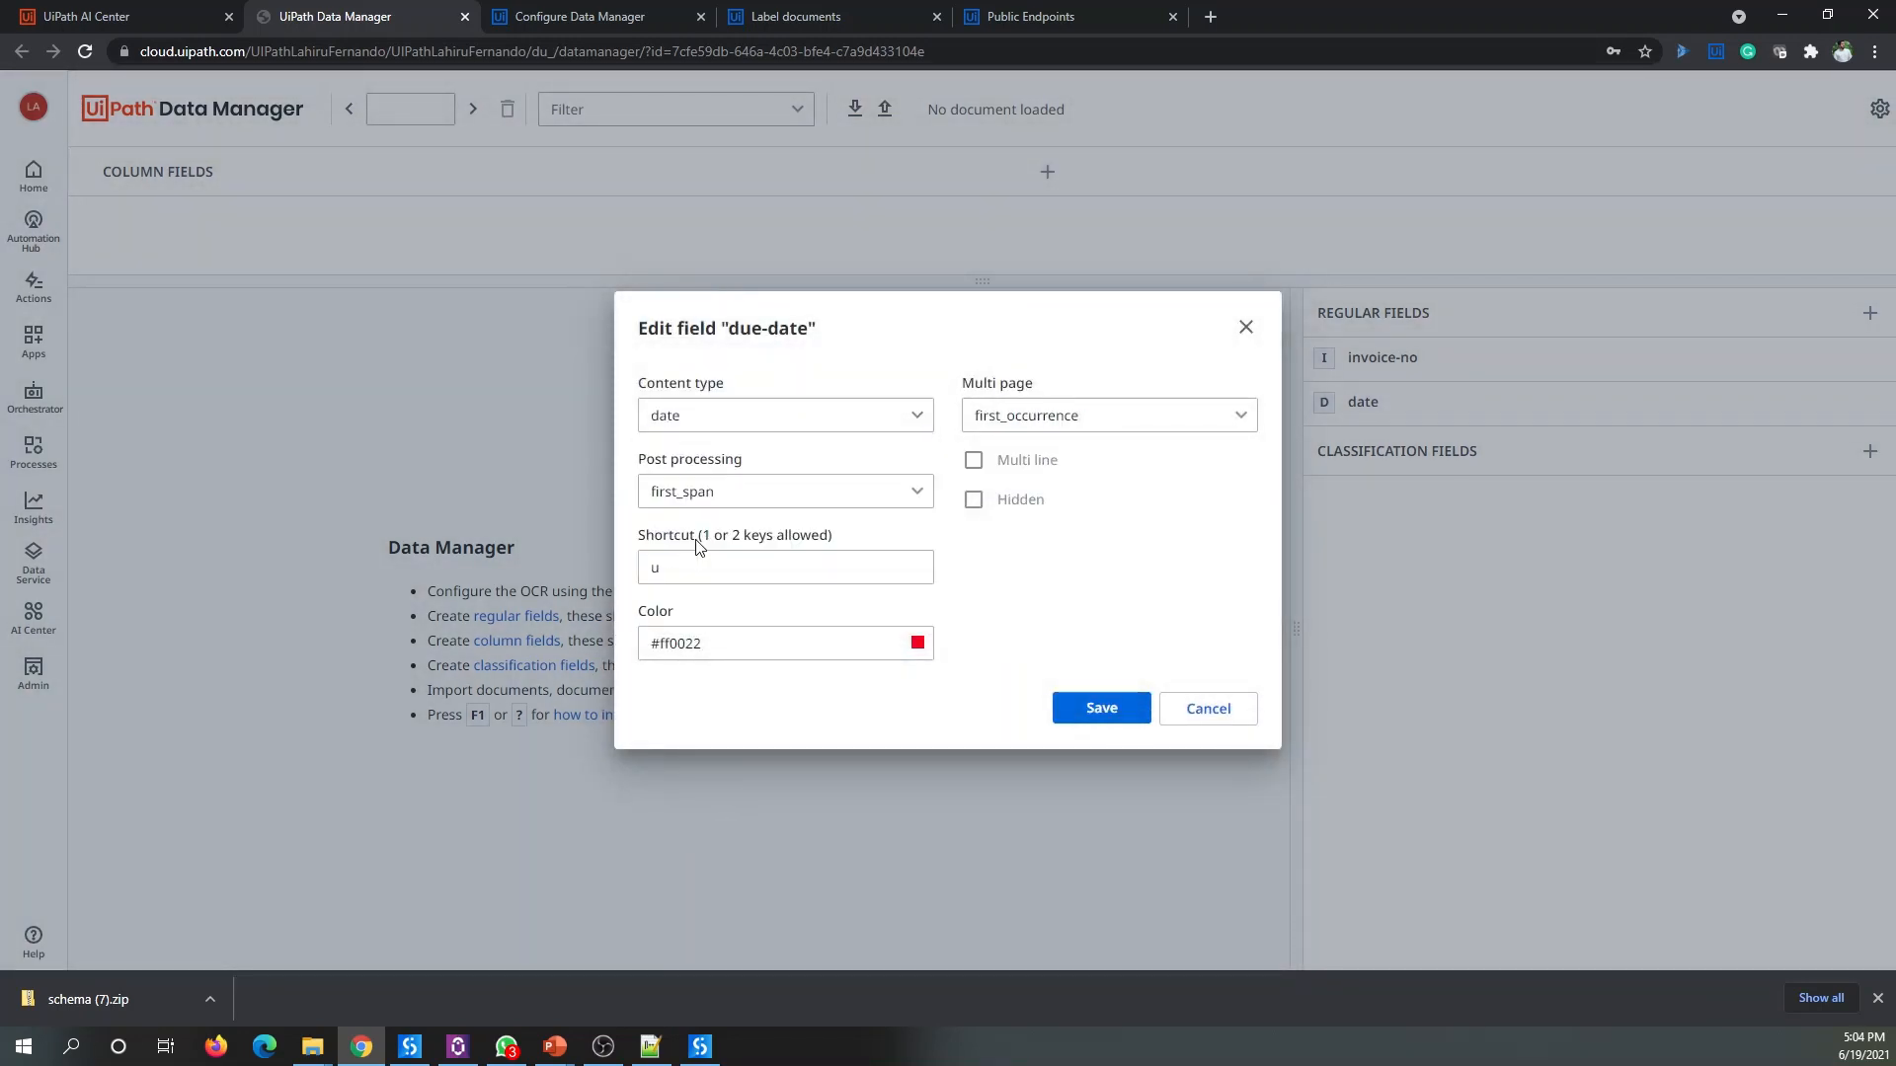
pyautogui.click(1099, 718)
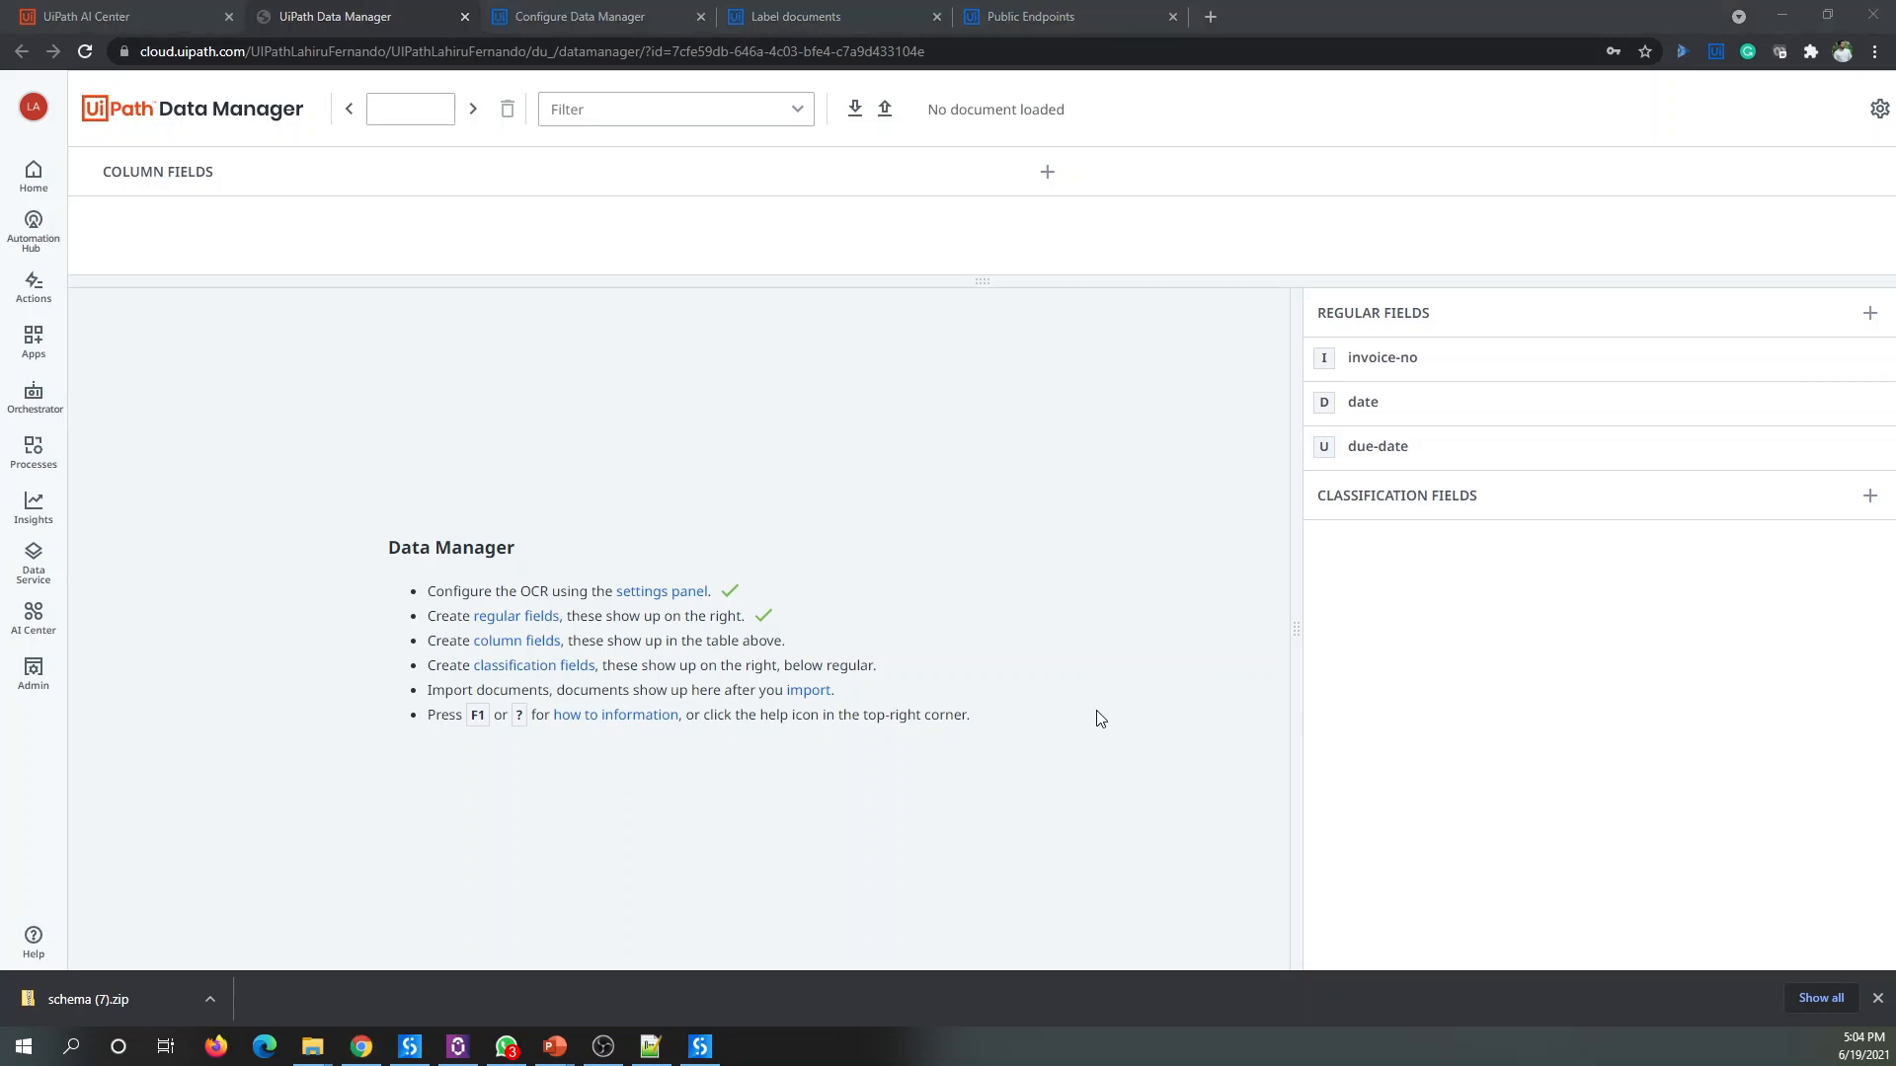
# Step: Switch to the schema file in Notepad++, copy the billing-addr field name and return to Data Manager
pyautogui.hotkey('alt', 'Tab')
pyautogui.scroll(7, 733, 686)
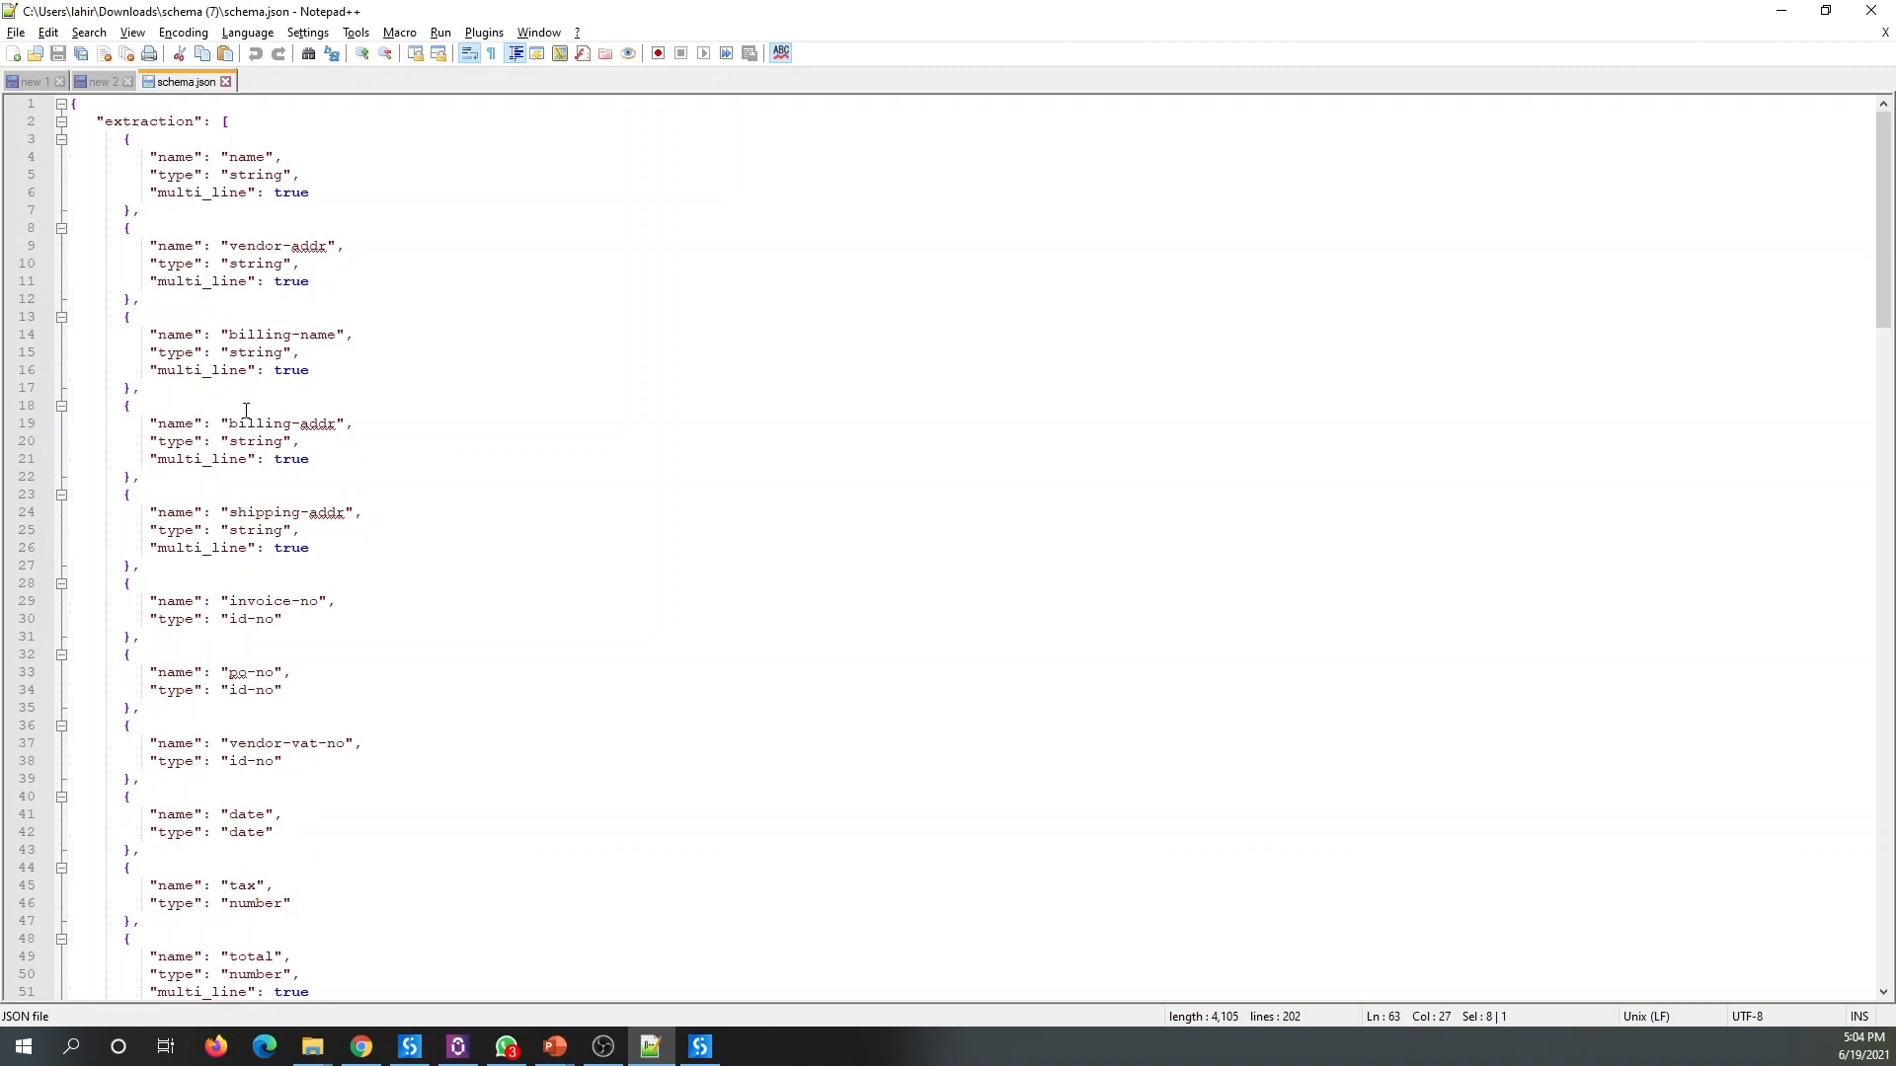
pyautogui.moveTo(229, 423); pyautogui.dragTo(336, 422)
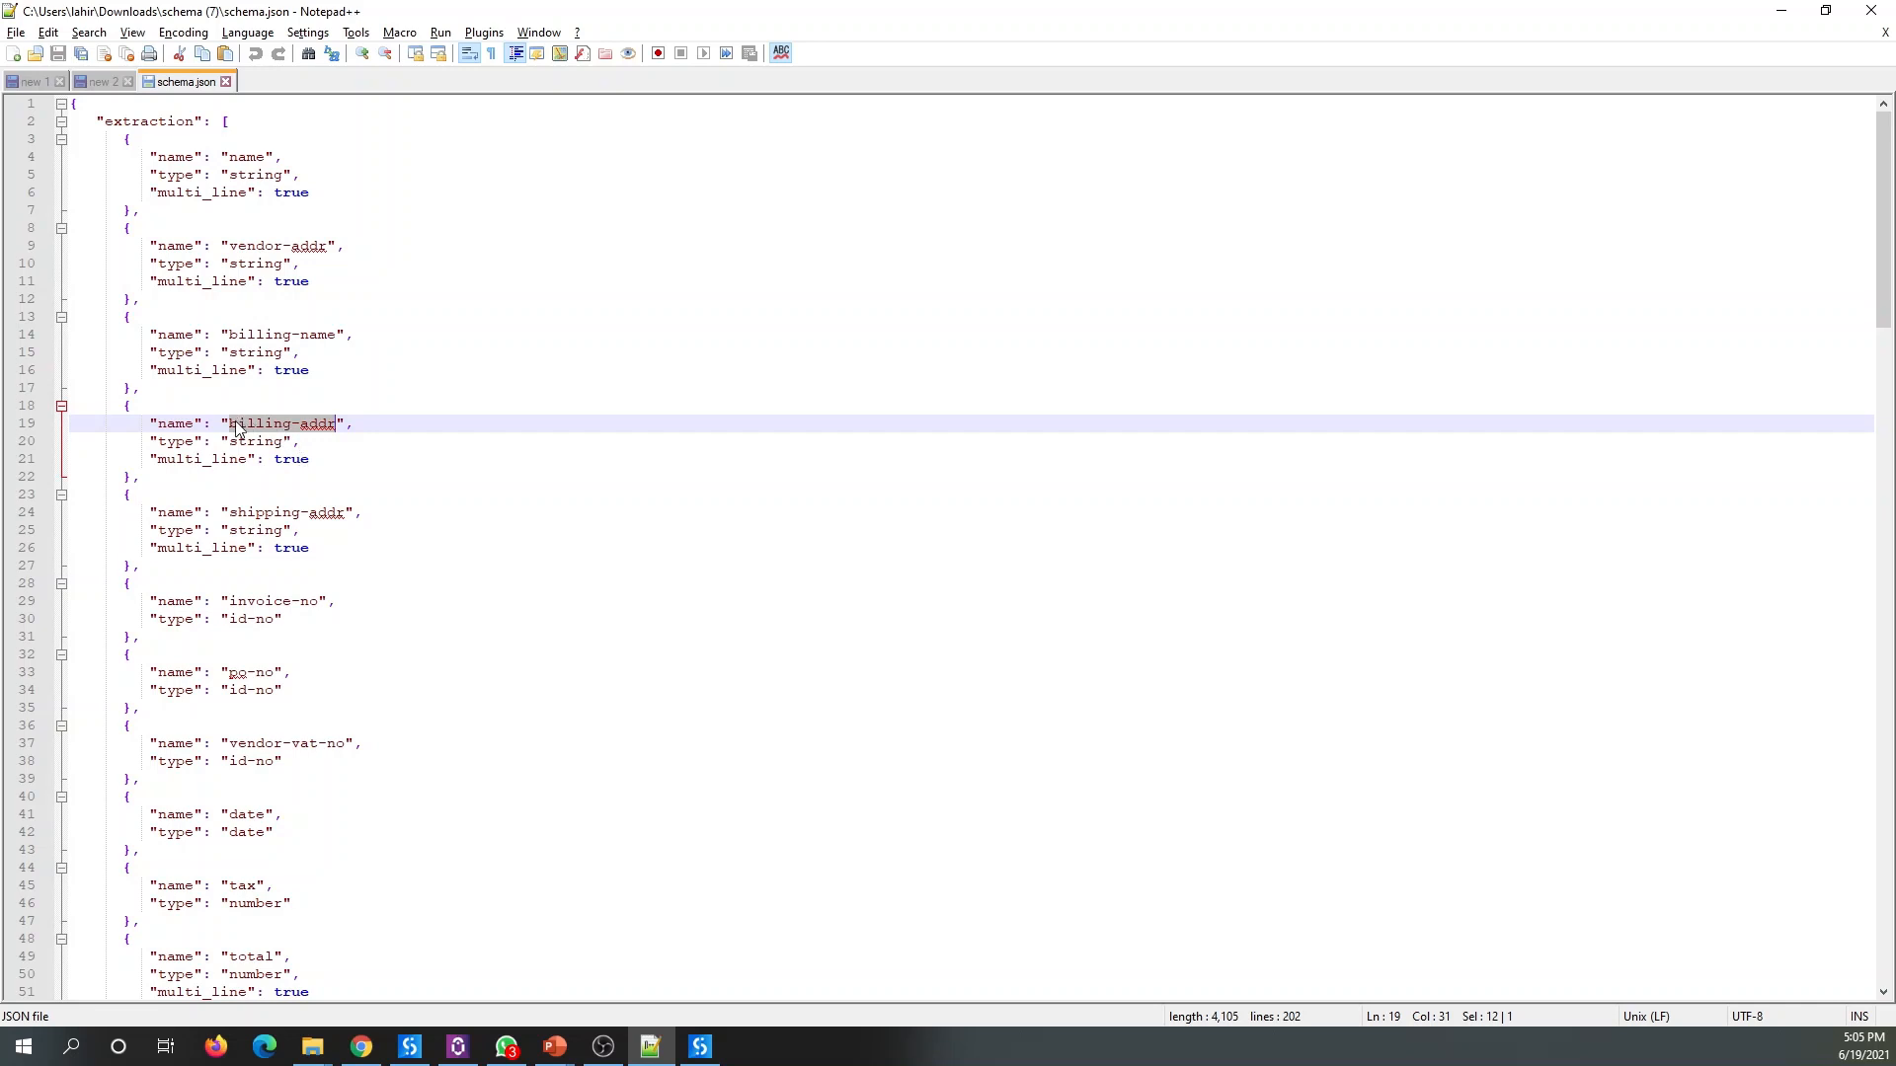
pyautogui.moveTo(230, 423); pyautogui.dragTo(336, 425)
pyautogui.hotkey('ctrl', 'c')
pyautogui.hotkey('alt', 'Tab')
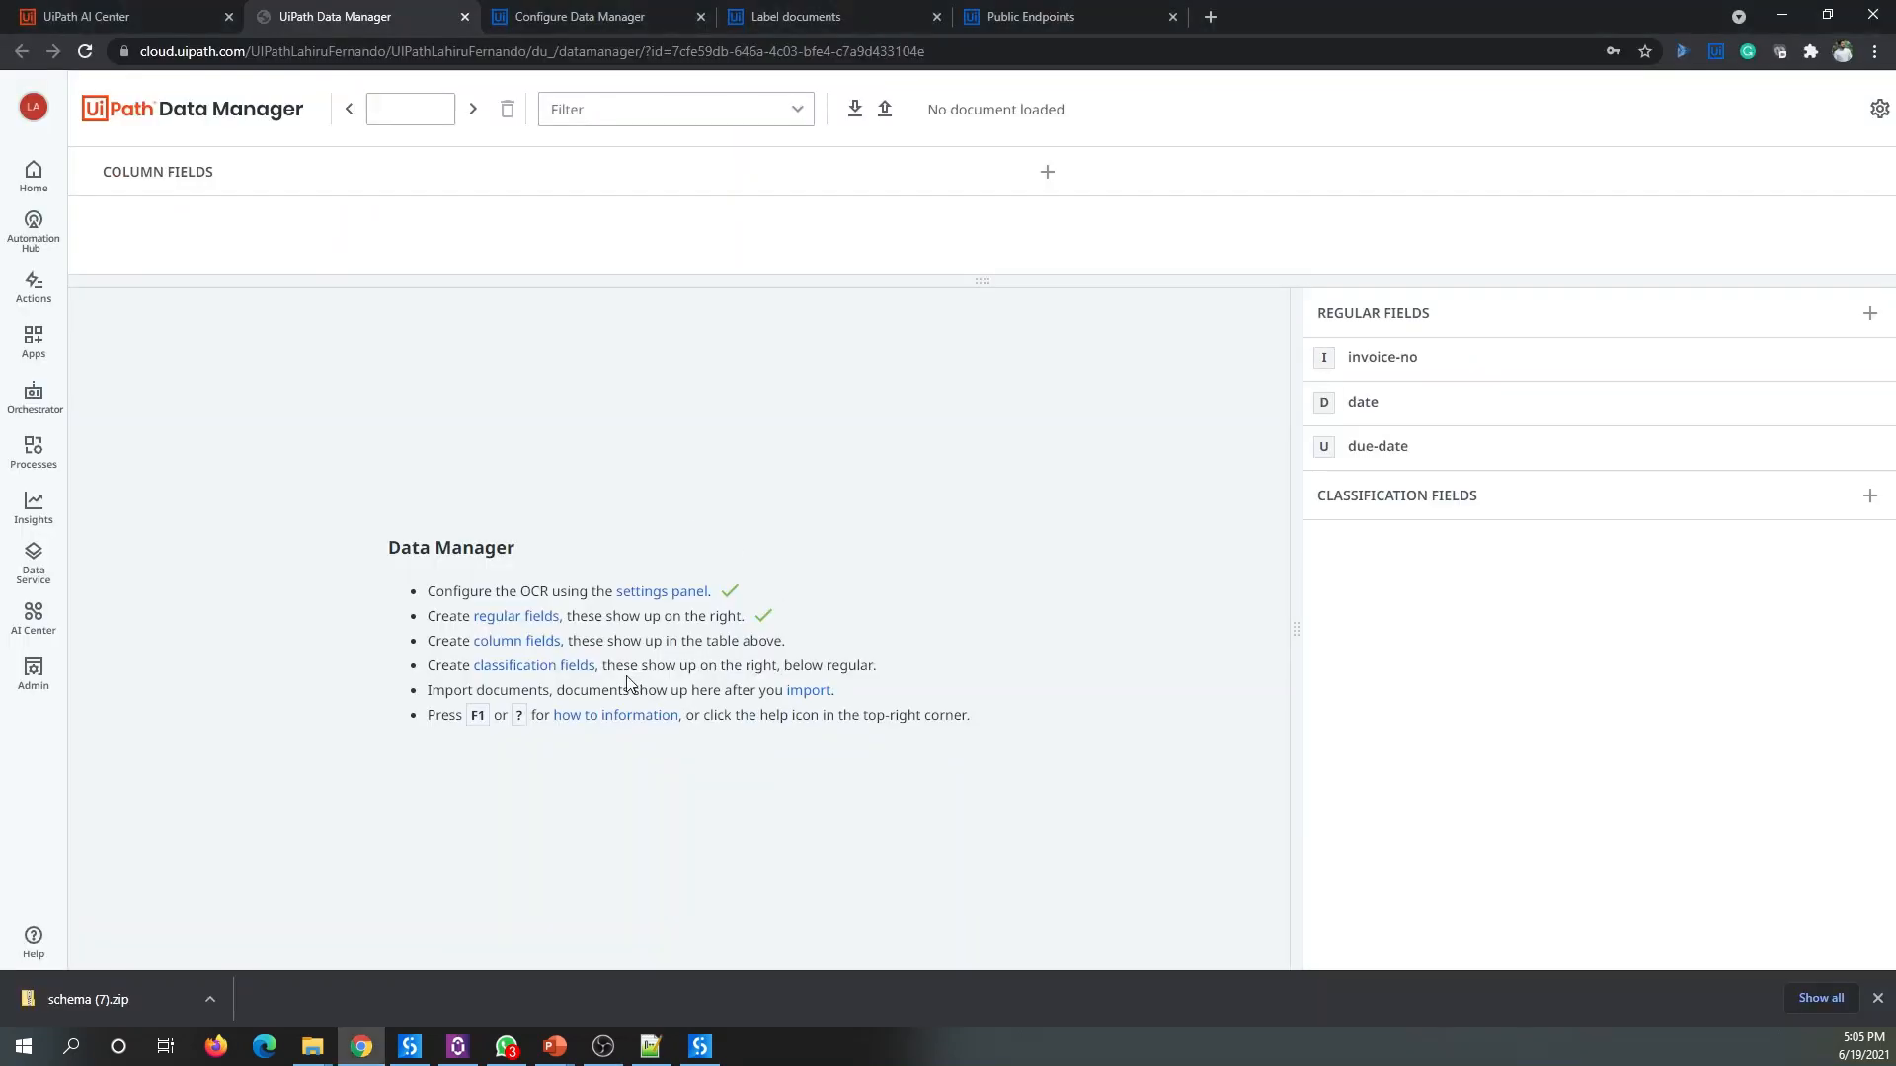
# Step: Create a regular field named billing-addr with Multi line enabled and save it
pyautogui.click(523, 622)
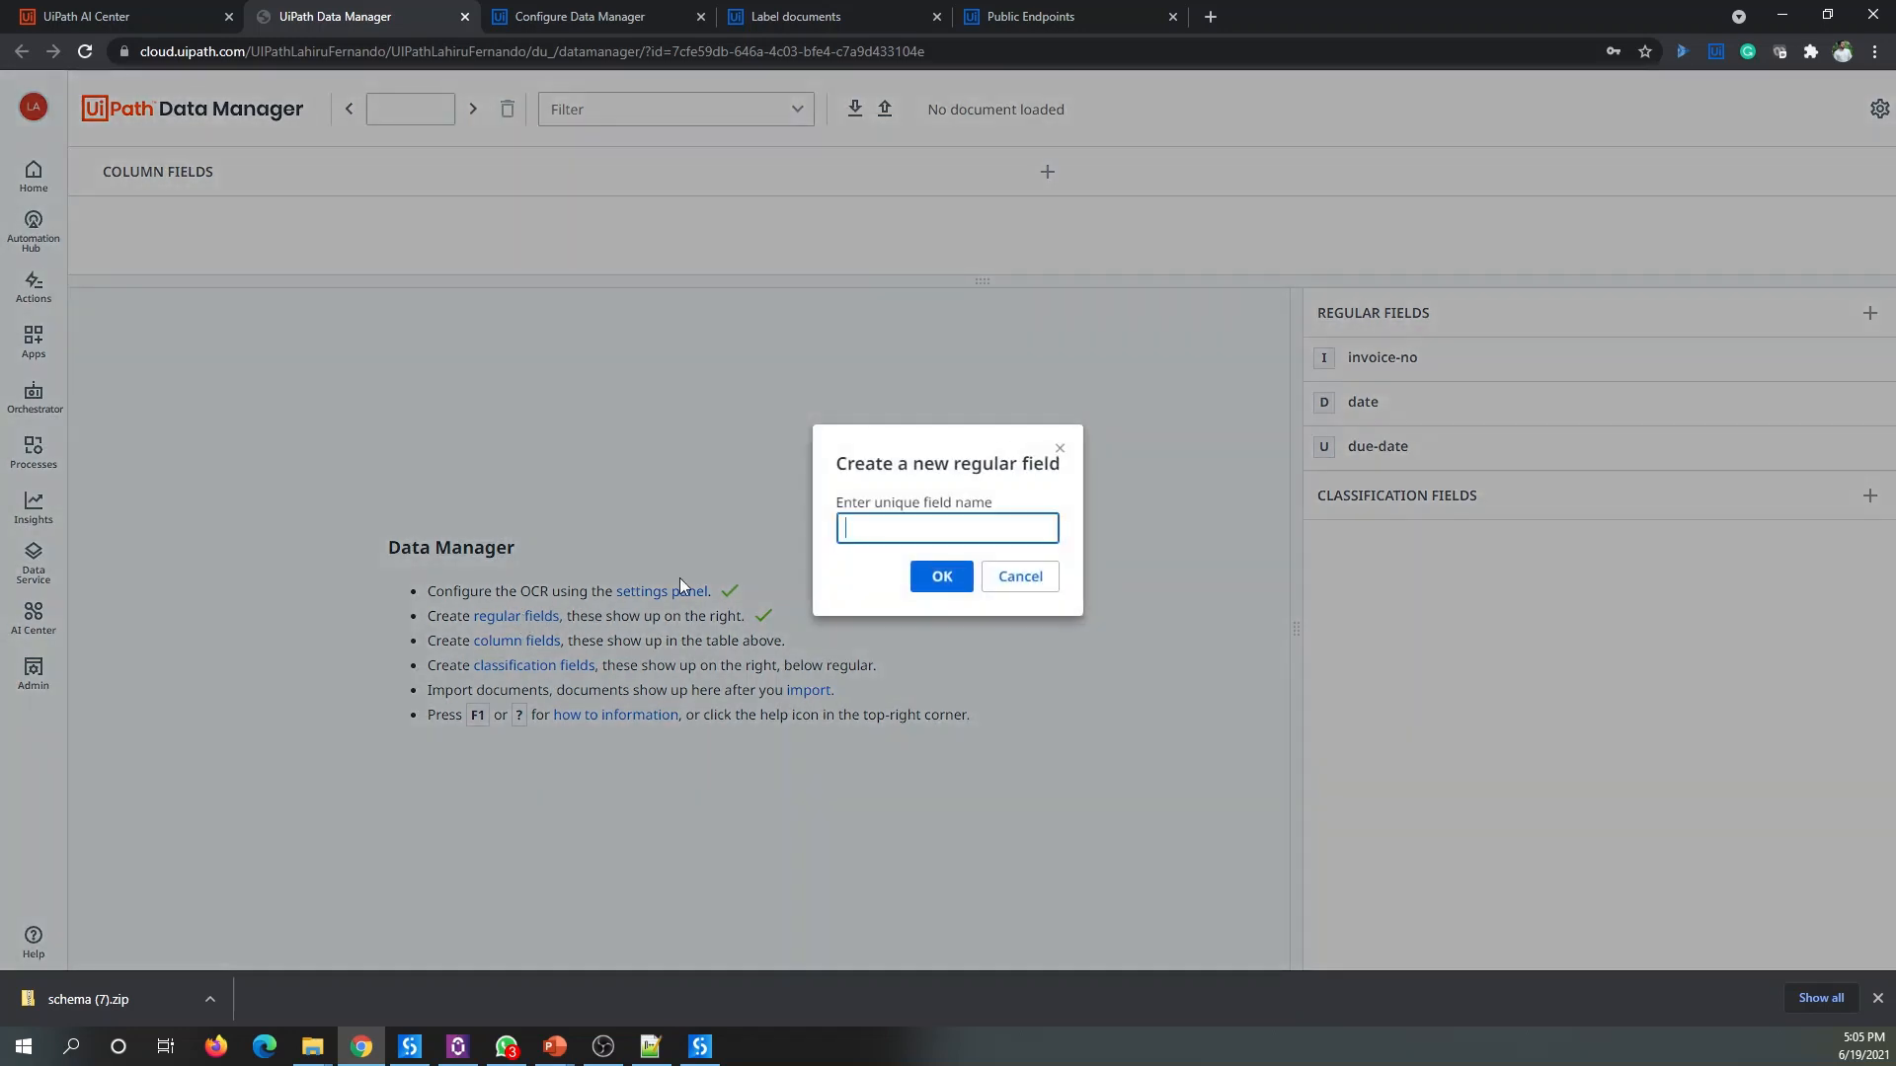
pyautogui.hotkey('ctrl', 'v')
pyautogui.click(938, 578)
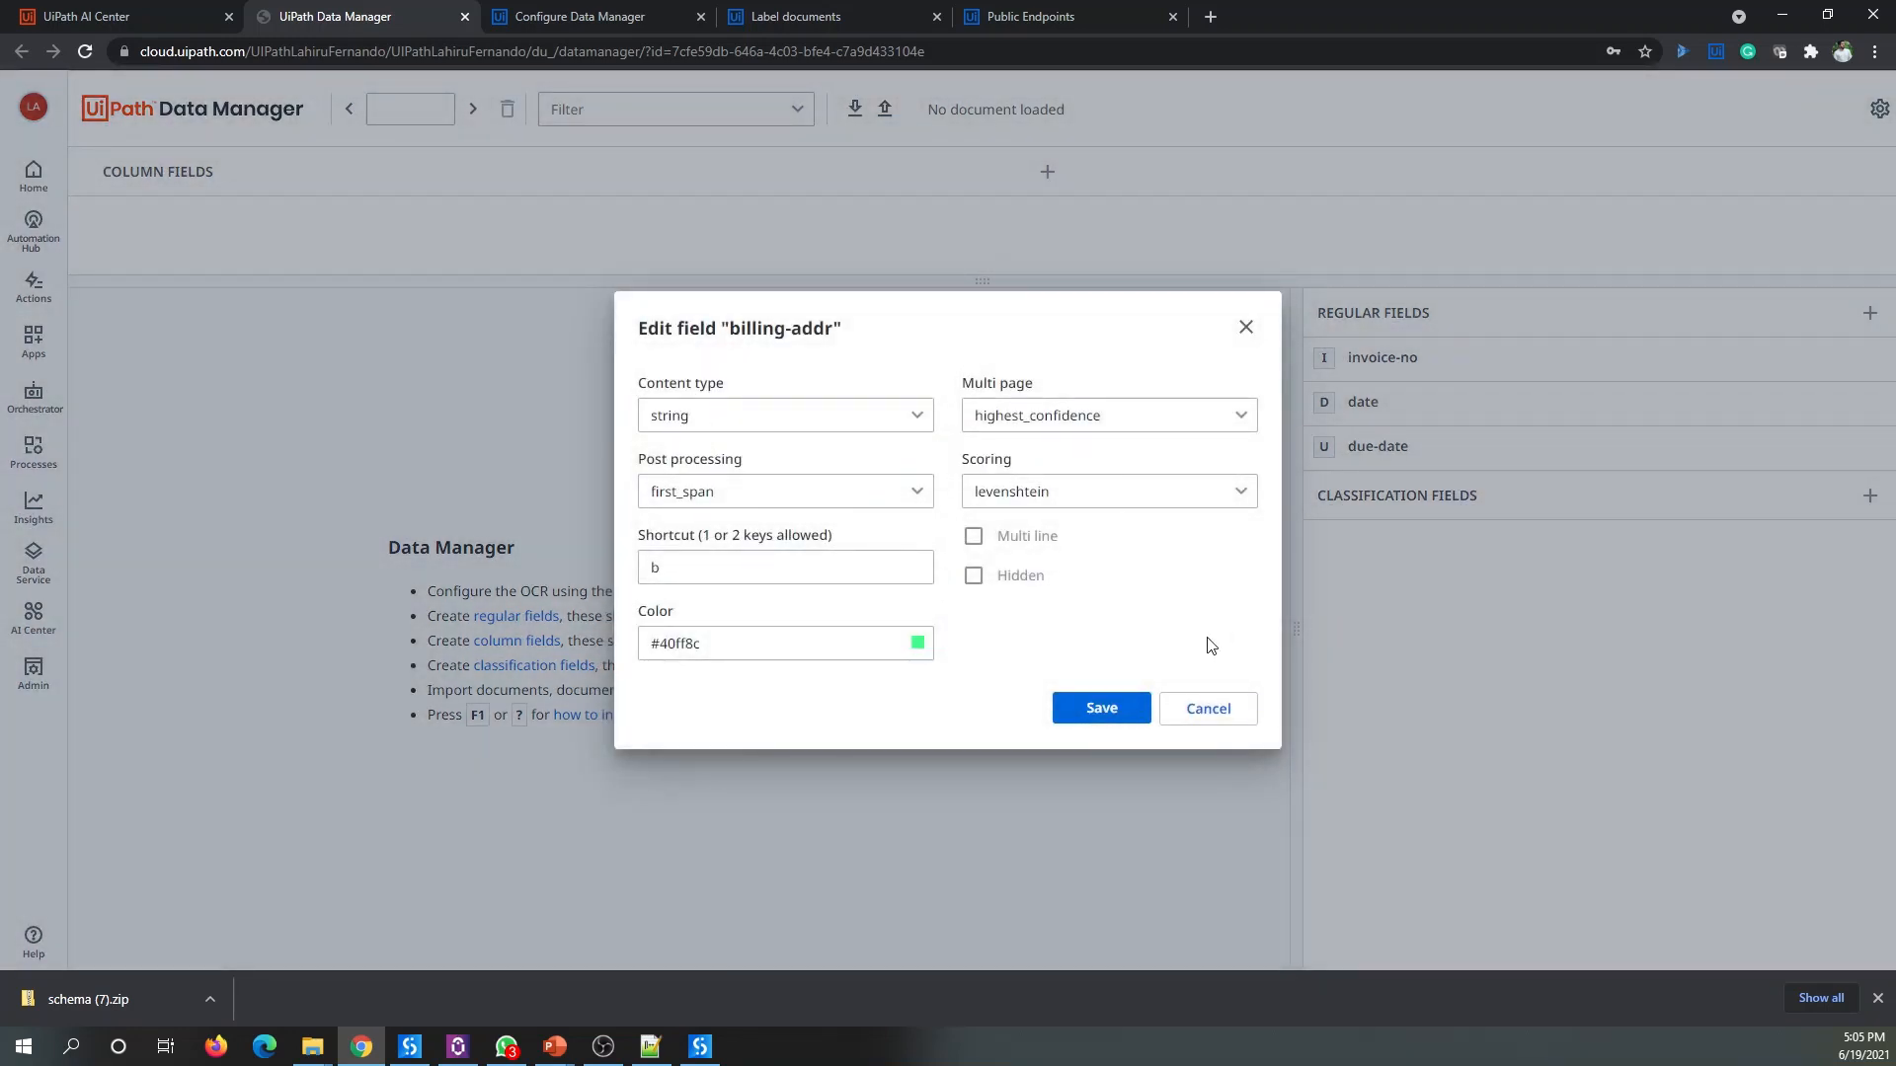
pyautogui.click(1022, 542)
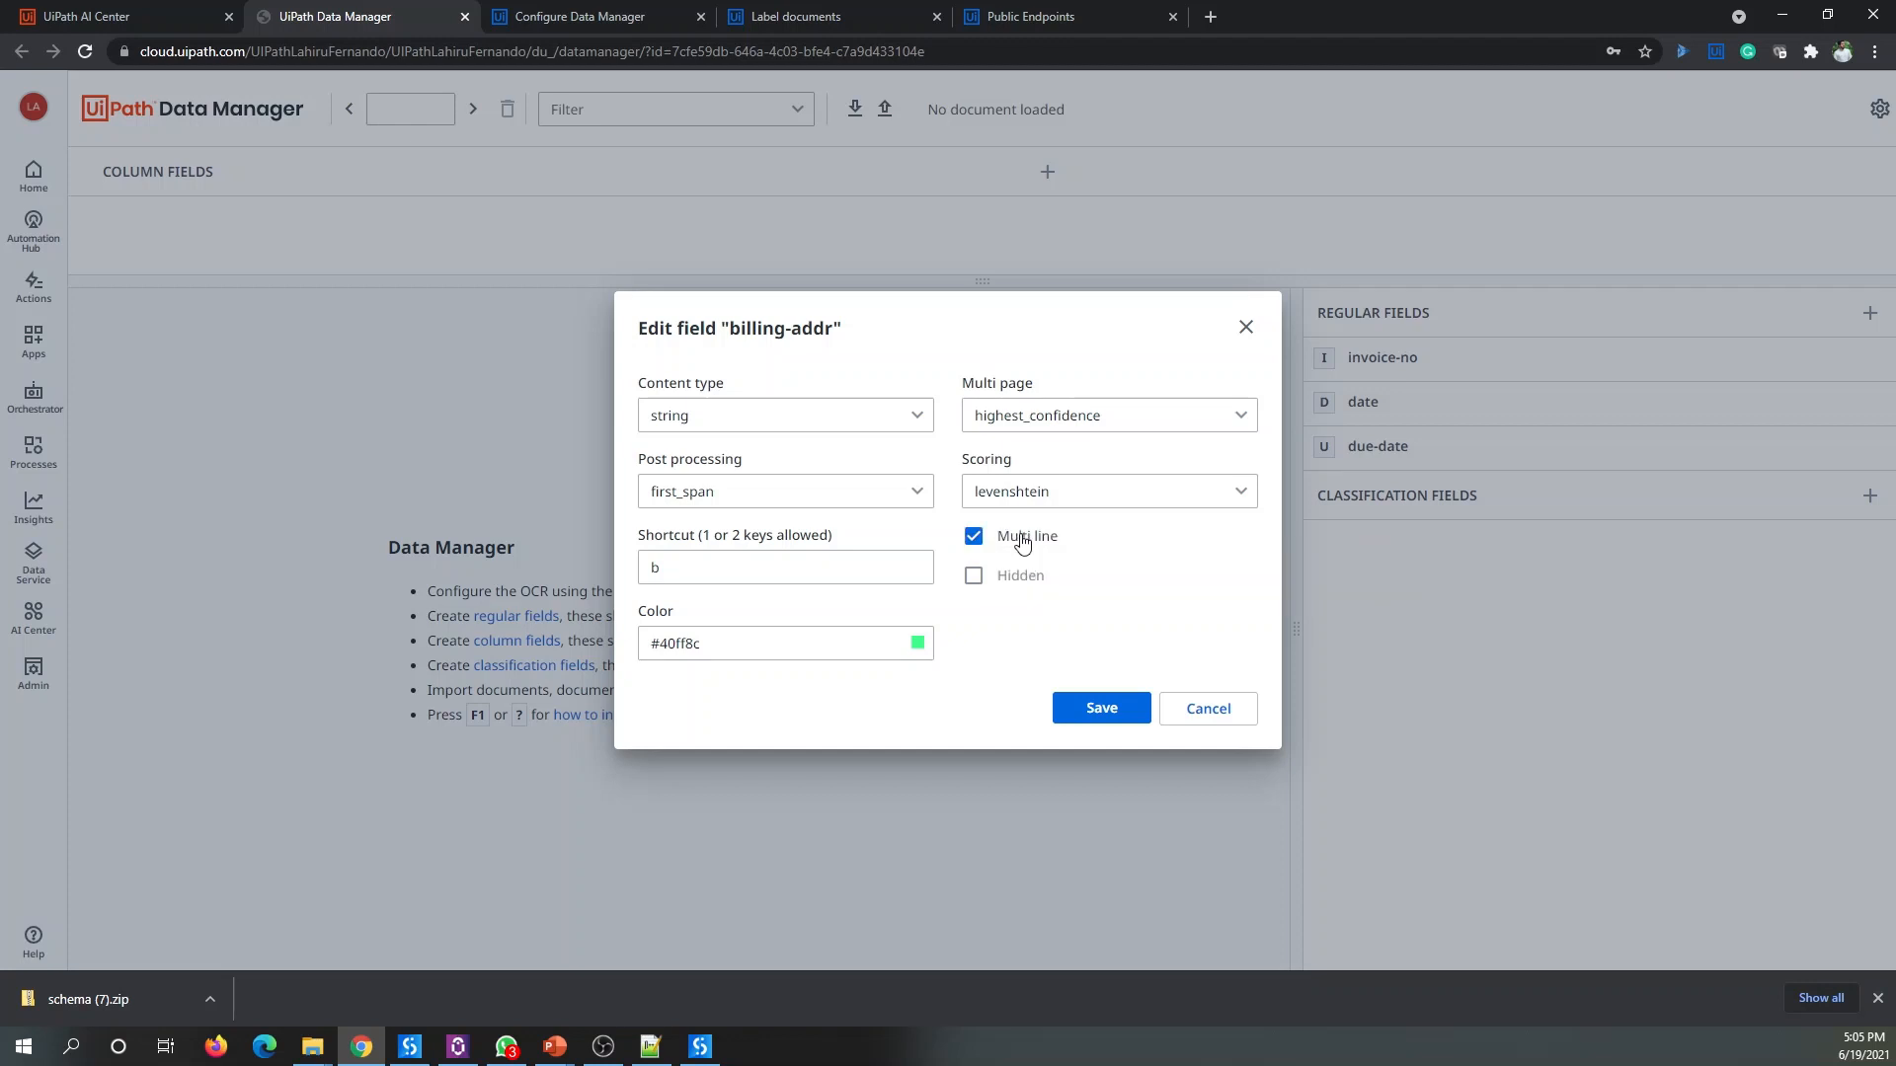
pyautogui.click(1097, 709)
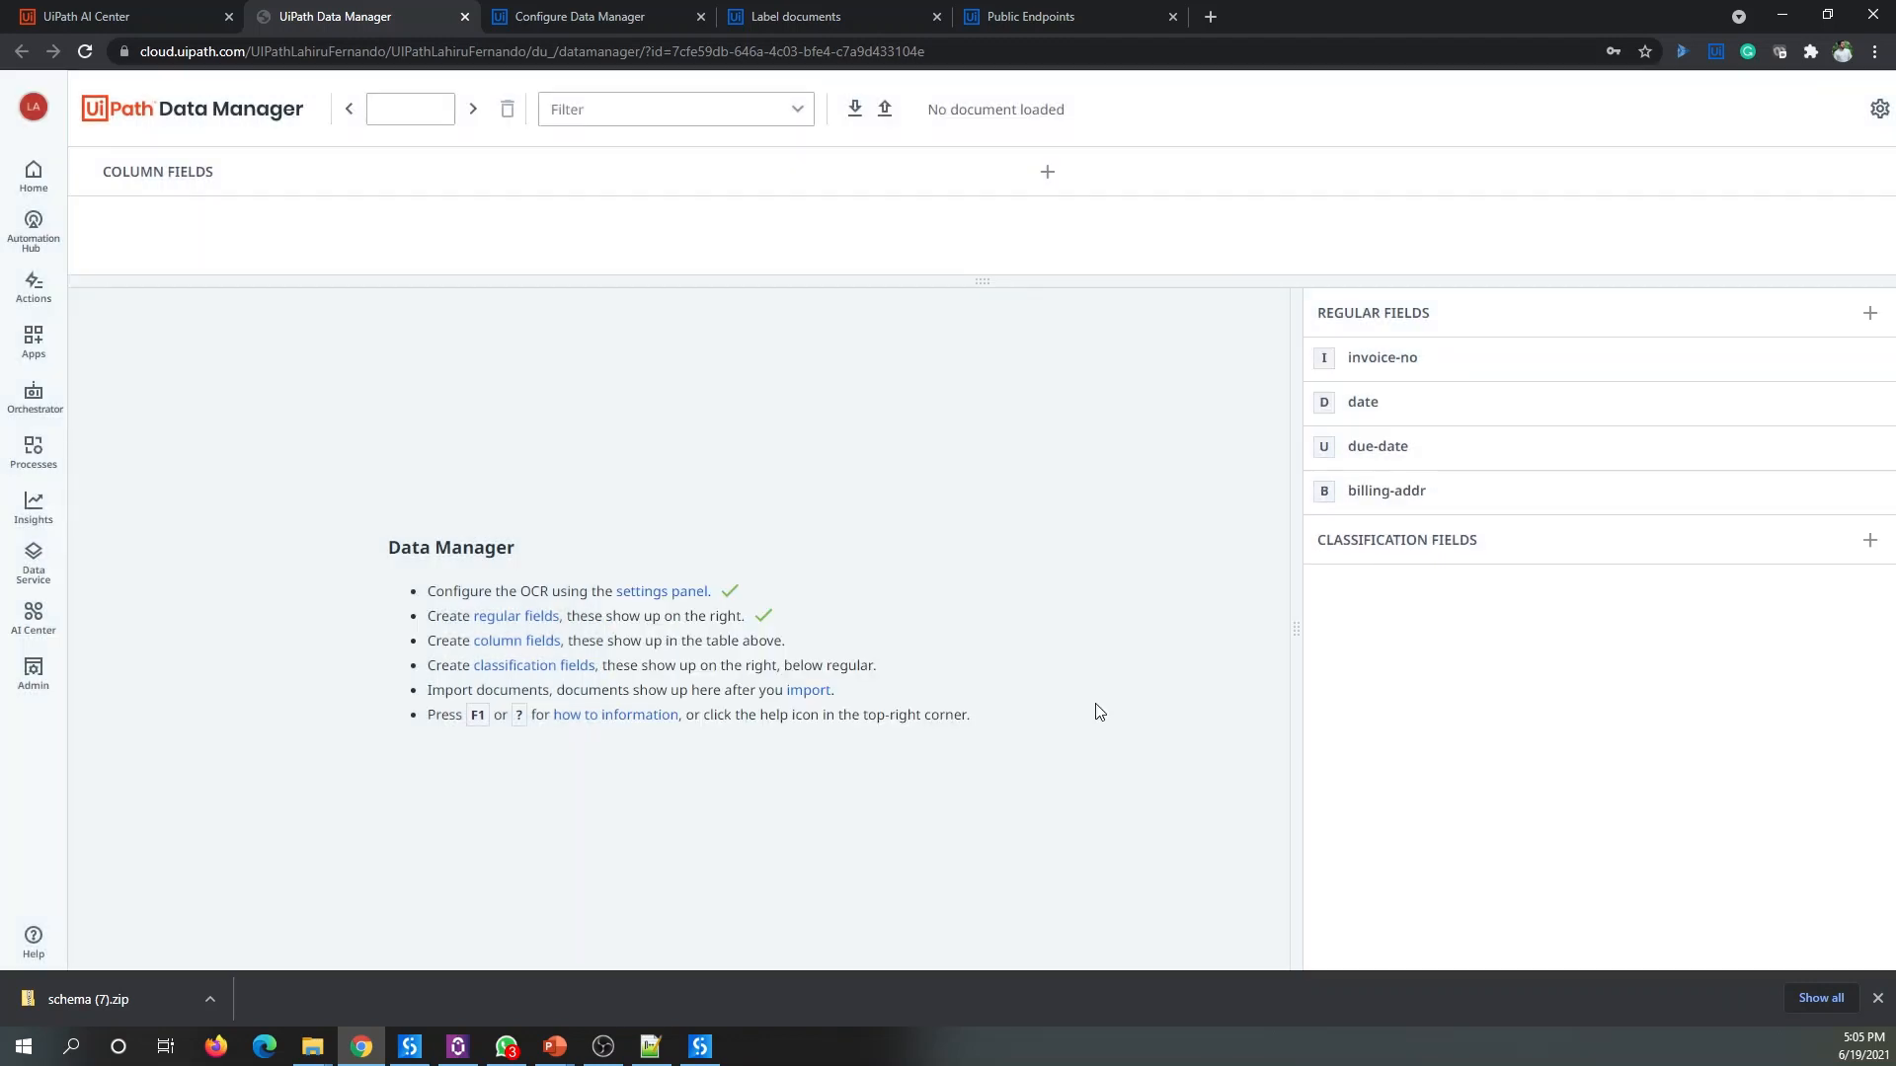
# Step: Copy the shipping-addr field name from the schema file in Notepad++ and return to Data Manager
pyautogui.hotkey('alt', 'Tab')
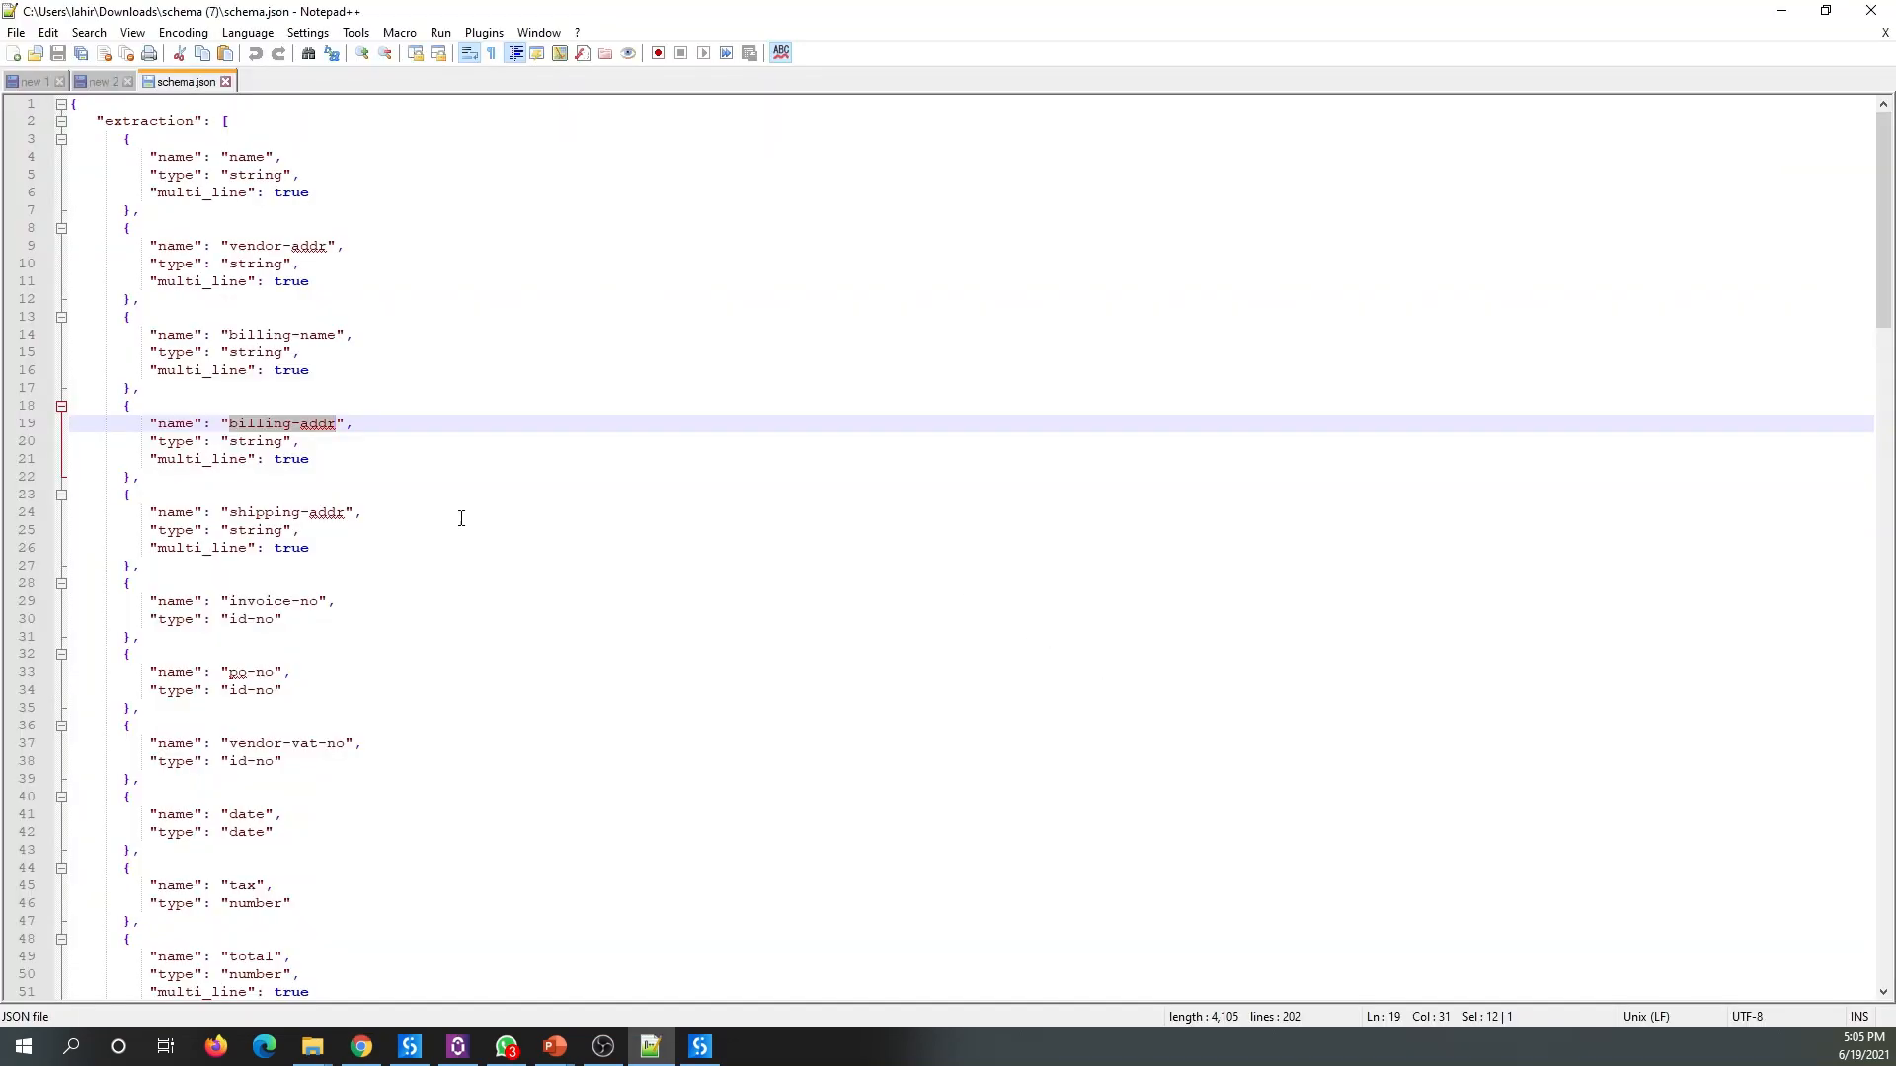
pyautogui.moveTo(229, 512); pyautogui.dragTo(344, 510)
pyautogui.hotkey('ctrl', 'c')
pyautogui.hotkey('alt', 'Tab')
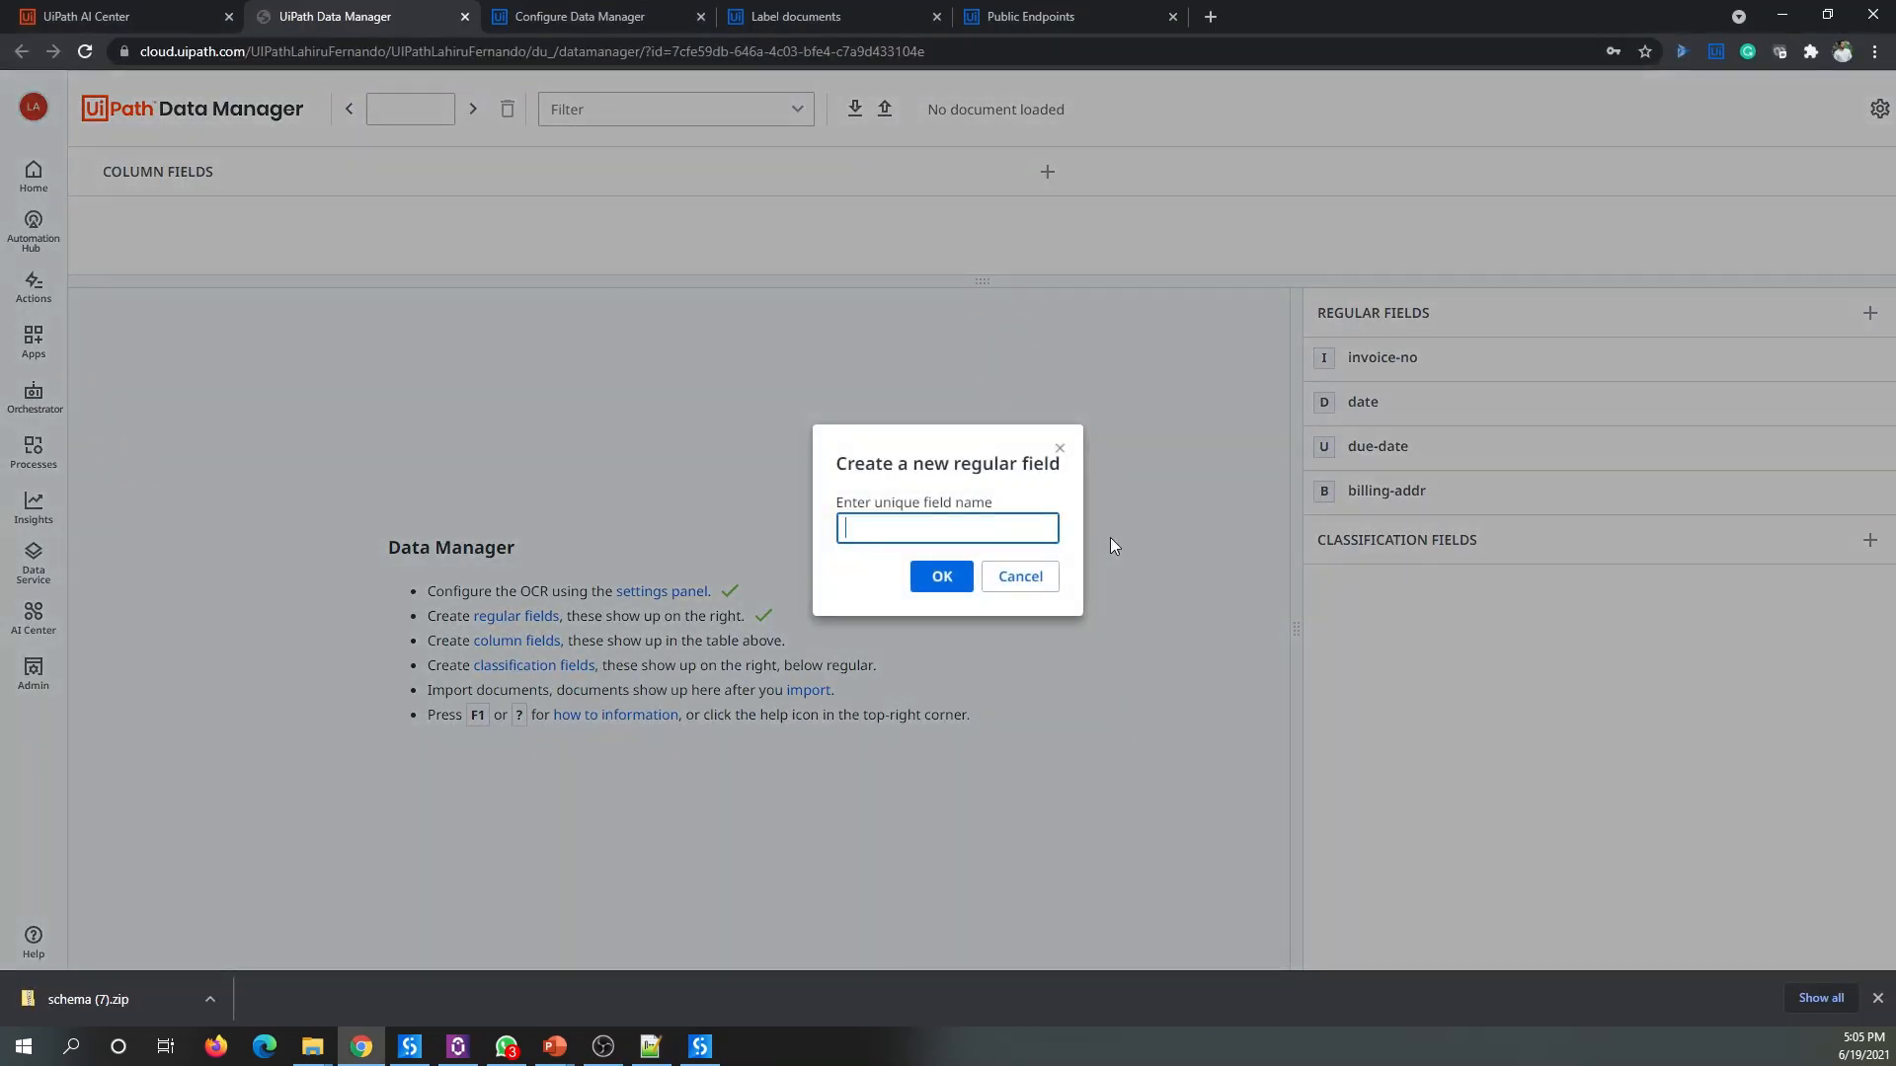
# Step: Name the new regular field shipping-addr, enable Multi line with content type string, and save it
pyautogui.hotkey('ctrl', 'v')
pyautogui.click(935, 576)
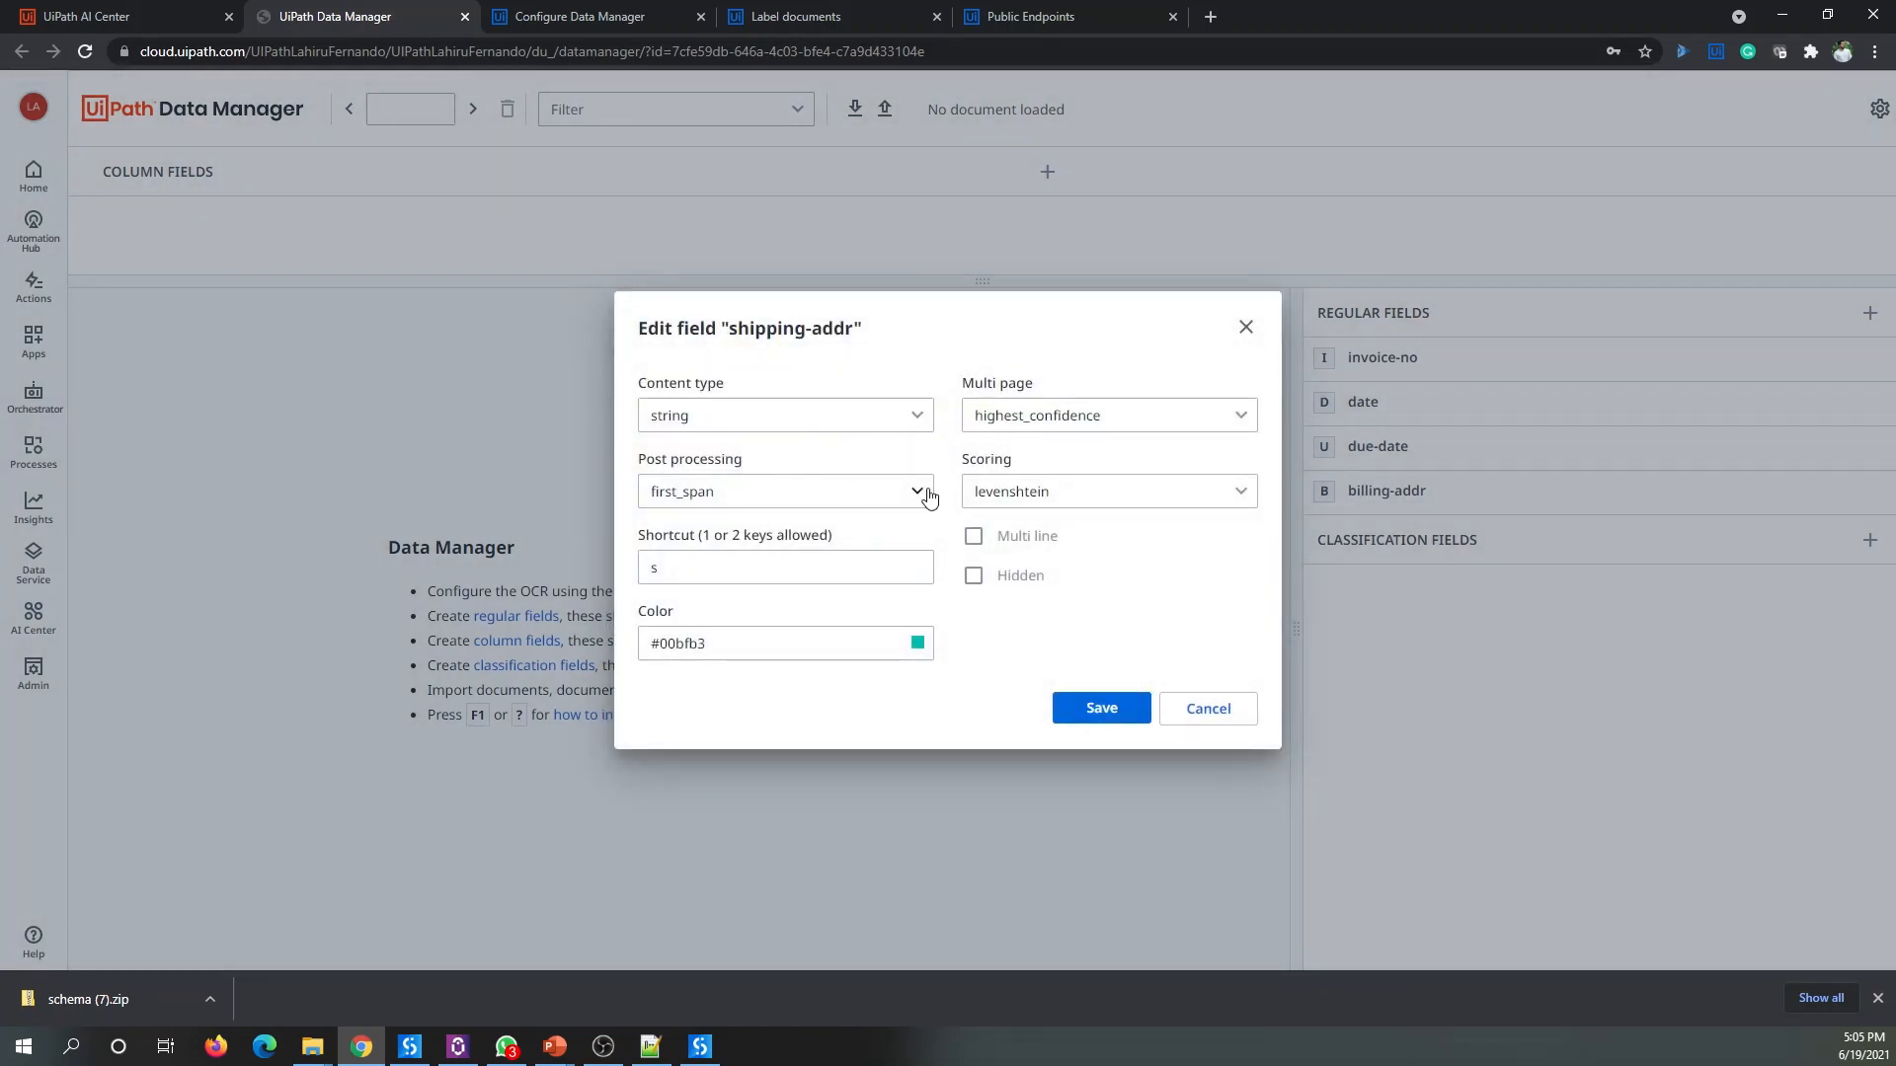
pyautogui.click(918, 418)
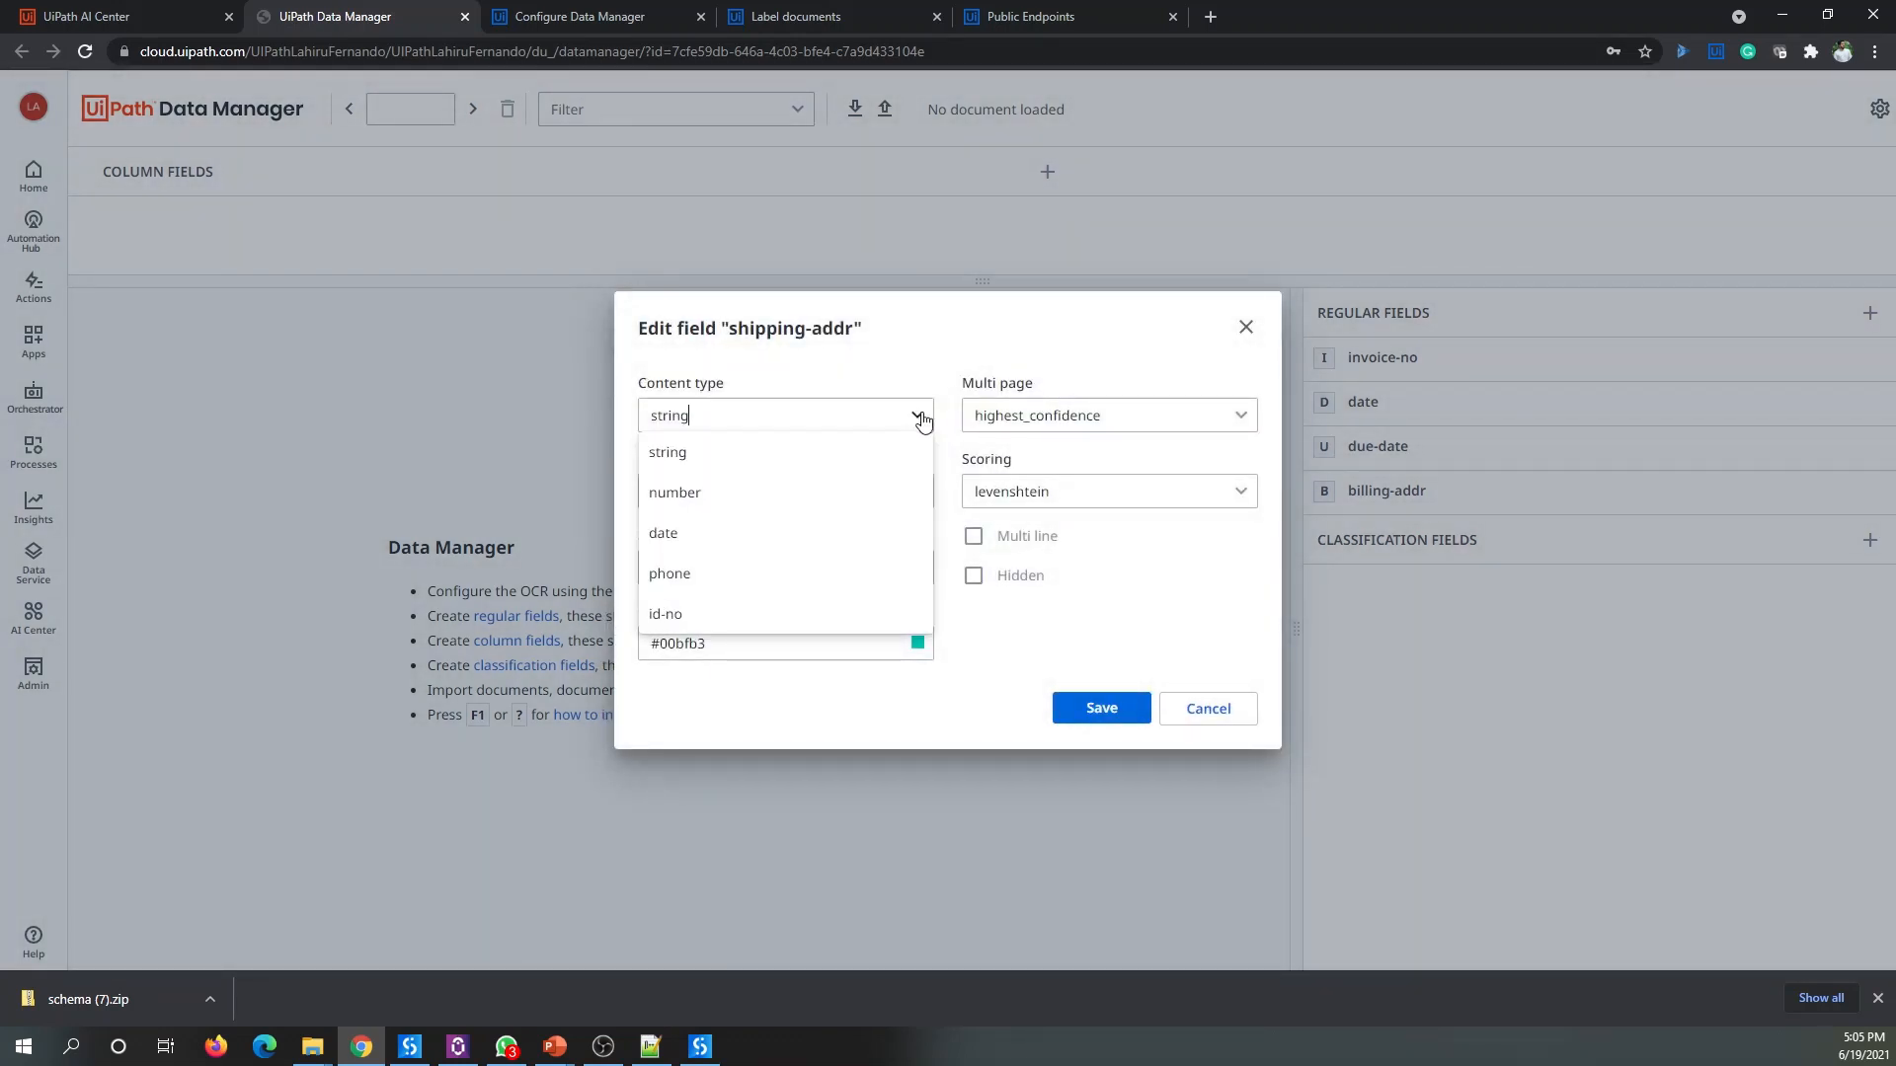
pyautogui.click(947, 371)
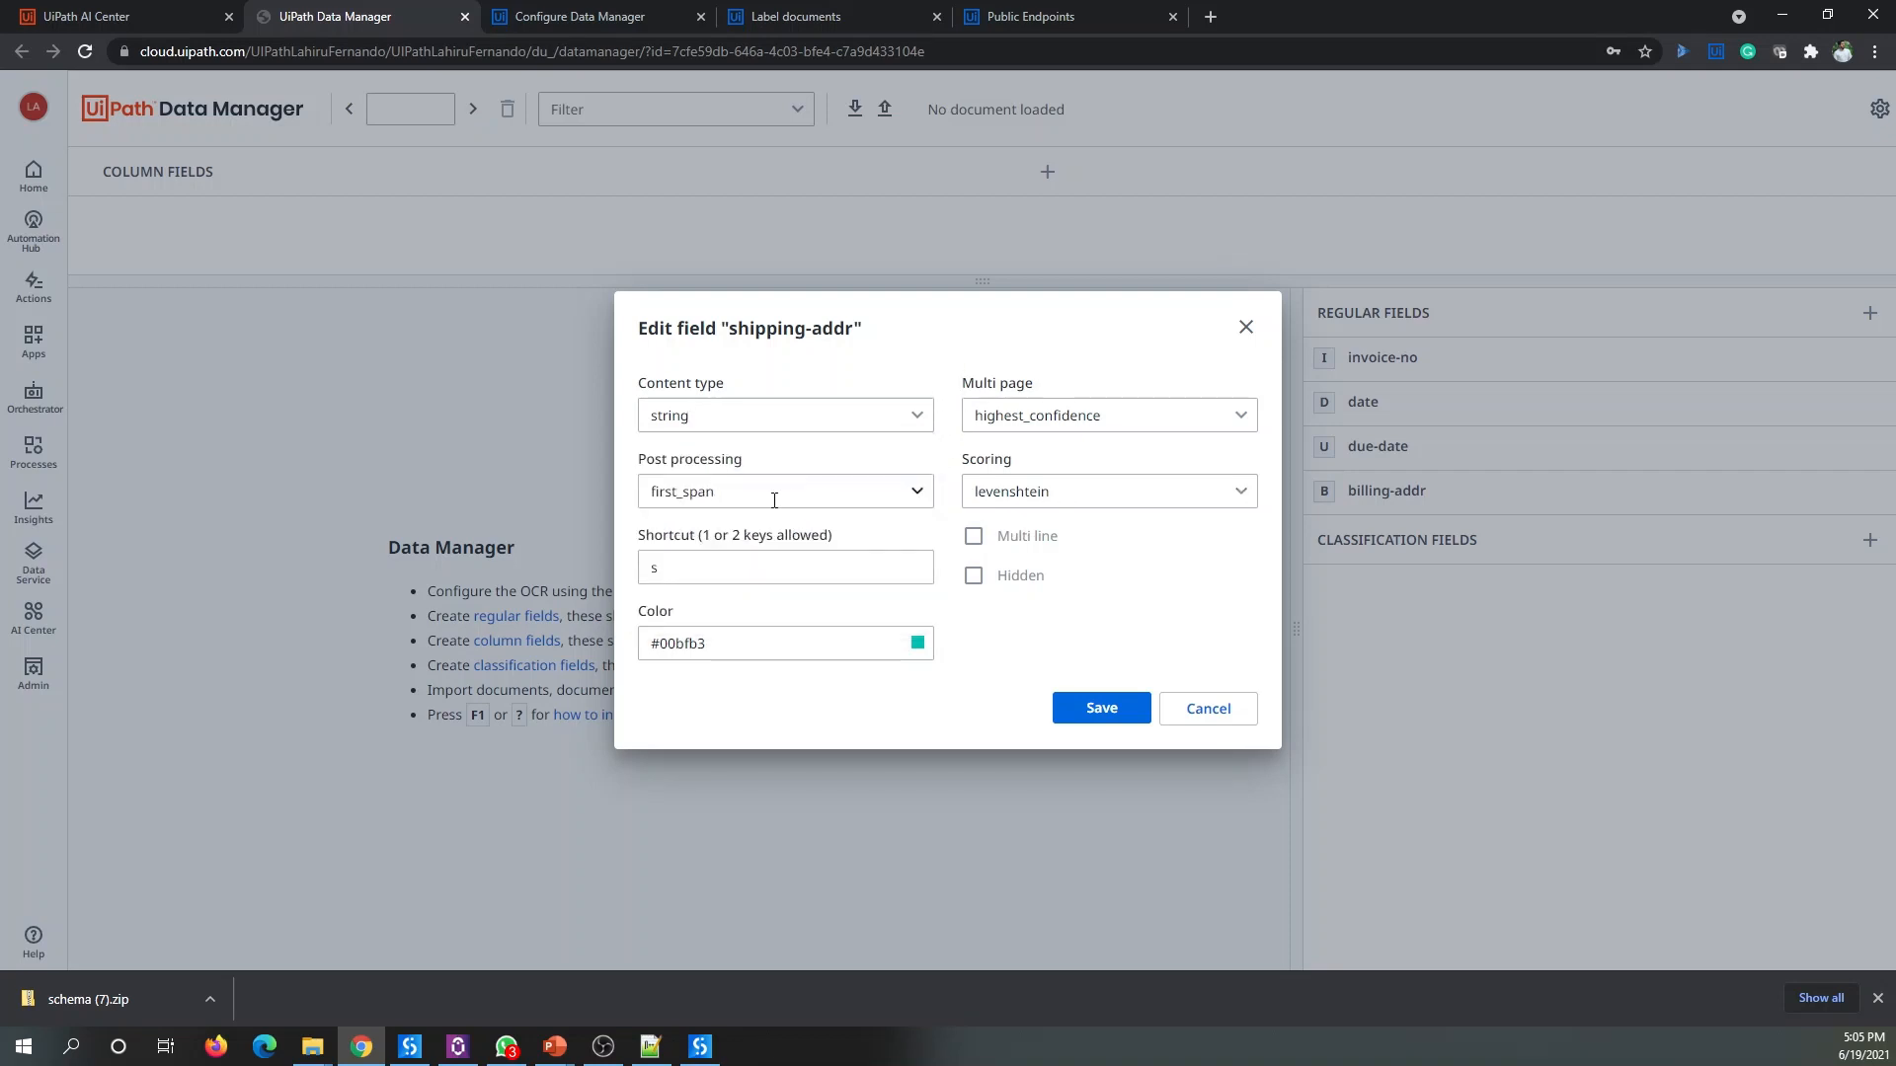
pyautogui.click(973, 537)
pyautogui.click(1123, 707)
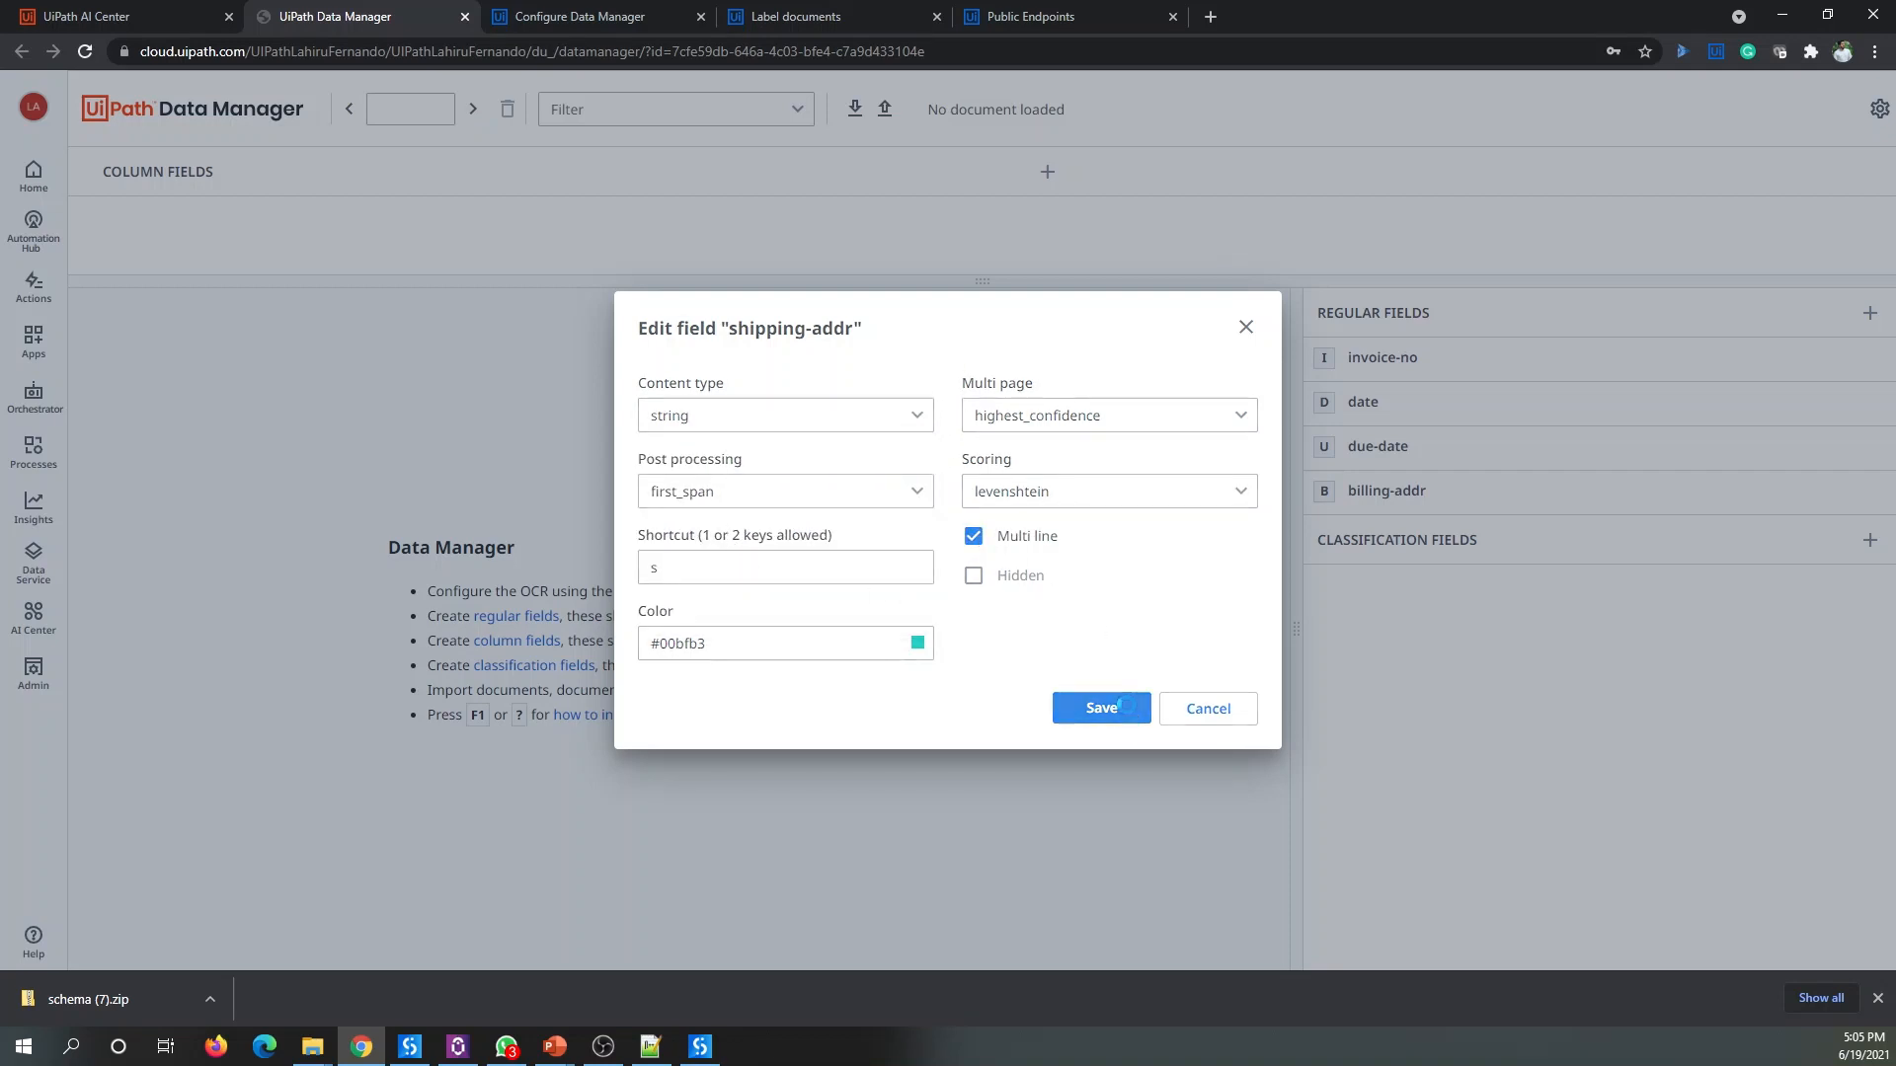
# Step: Start another regular field in Data Manager and name it vendor-addr, copying the name from the schema file in Notepad++
pyautogui.click(523, 622)
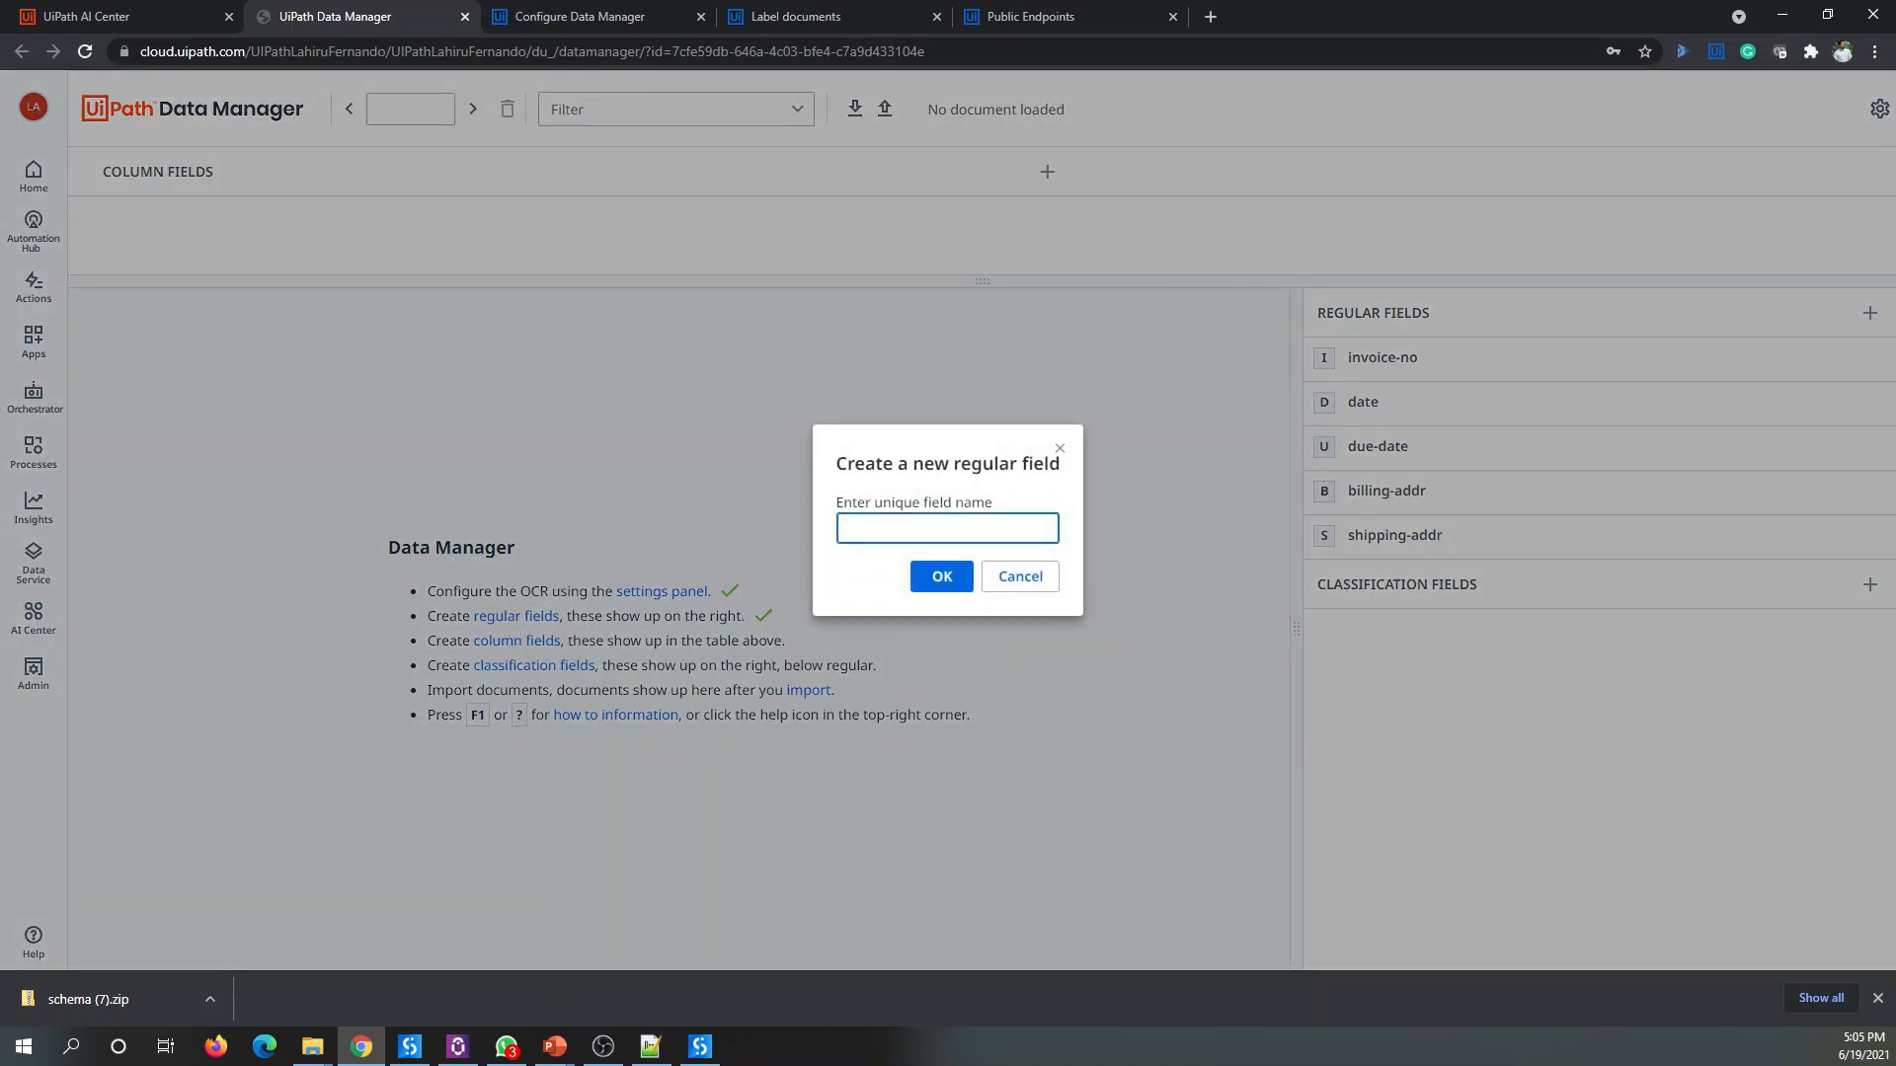
pyautogui.hotkey('alt', 'Tab')
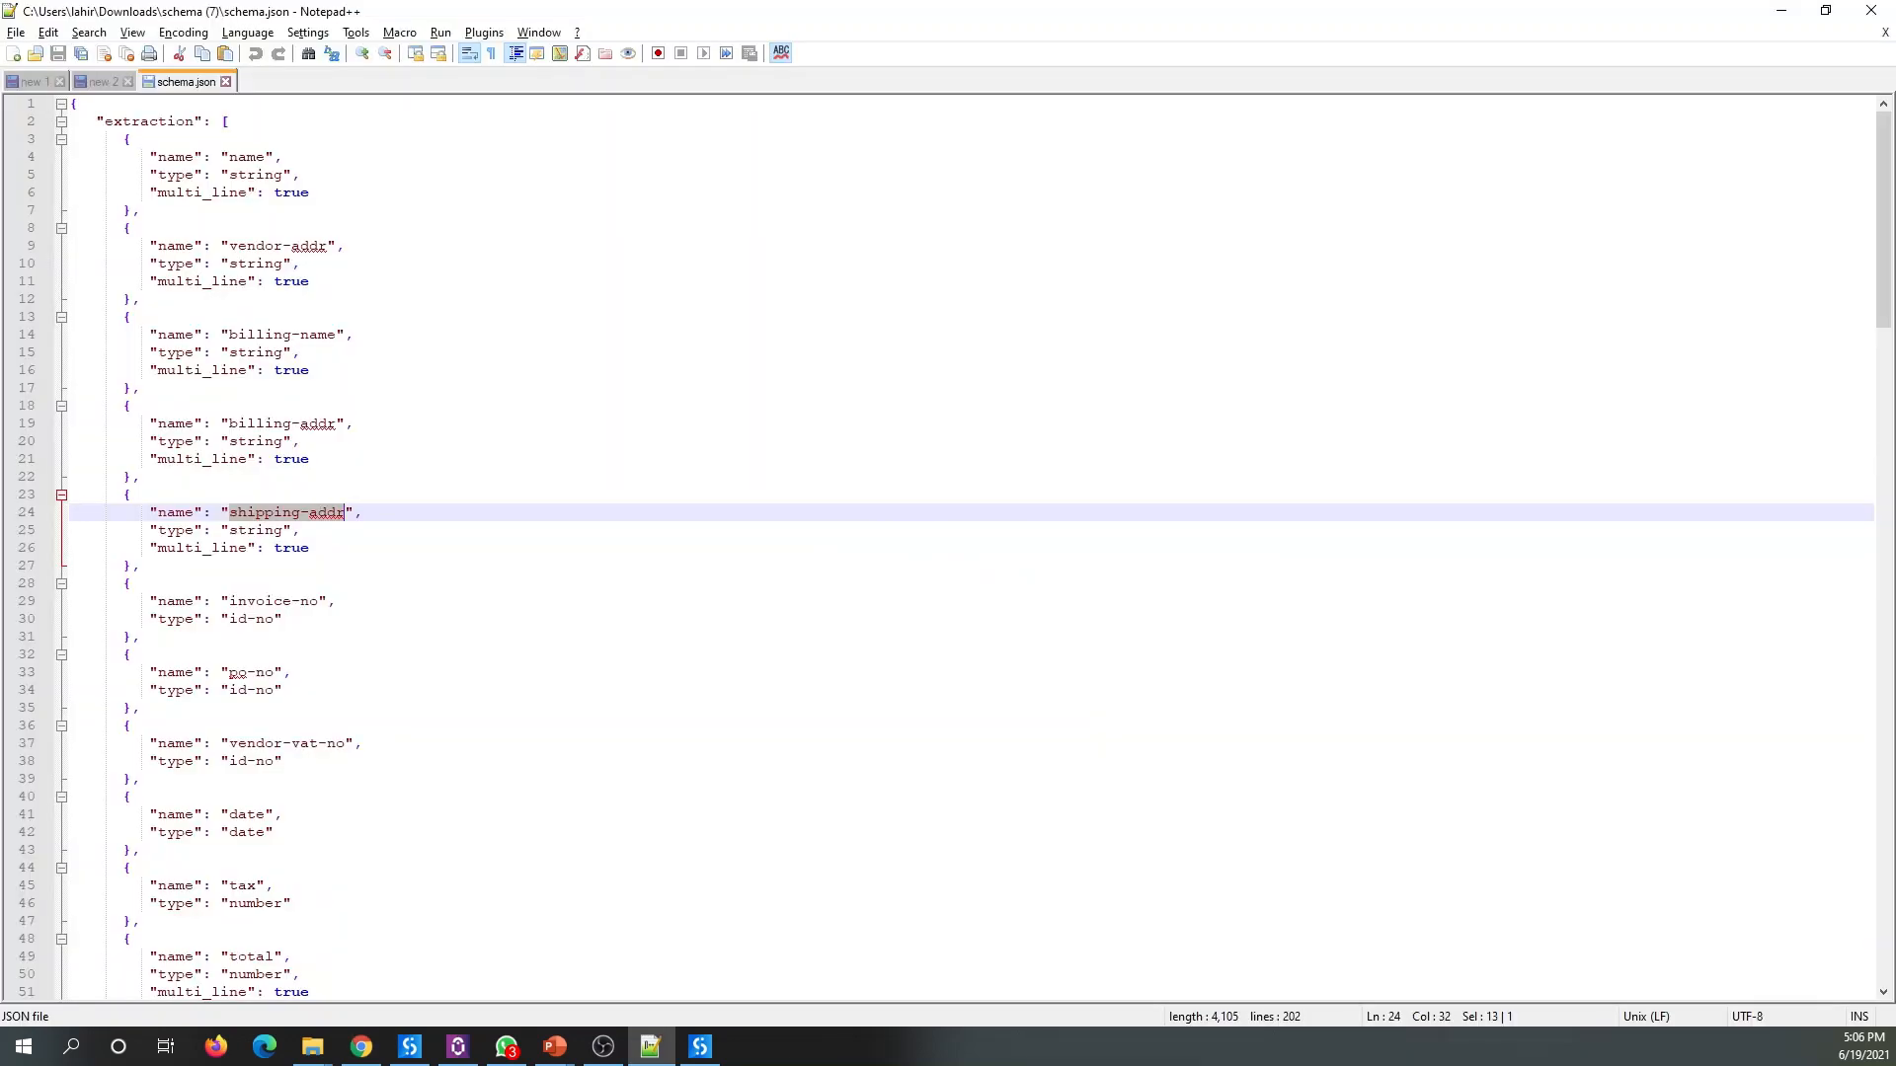
pyautogui.moveTo(229, 423); pyautogui.dragTo(336, 428)
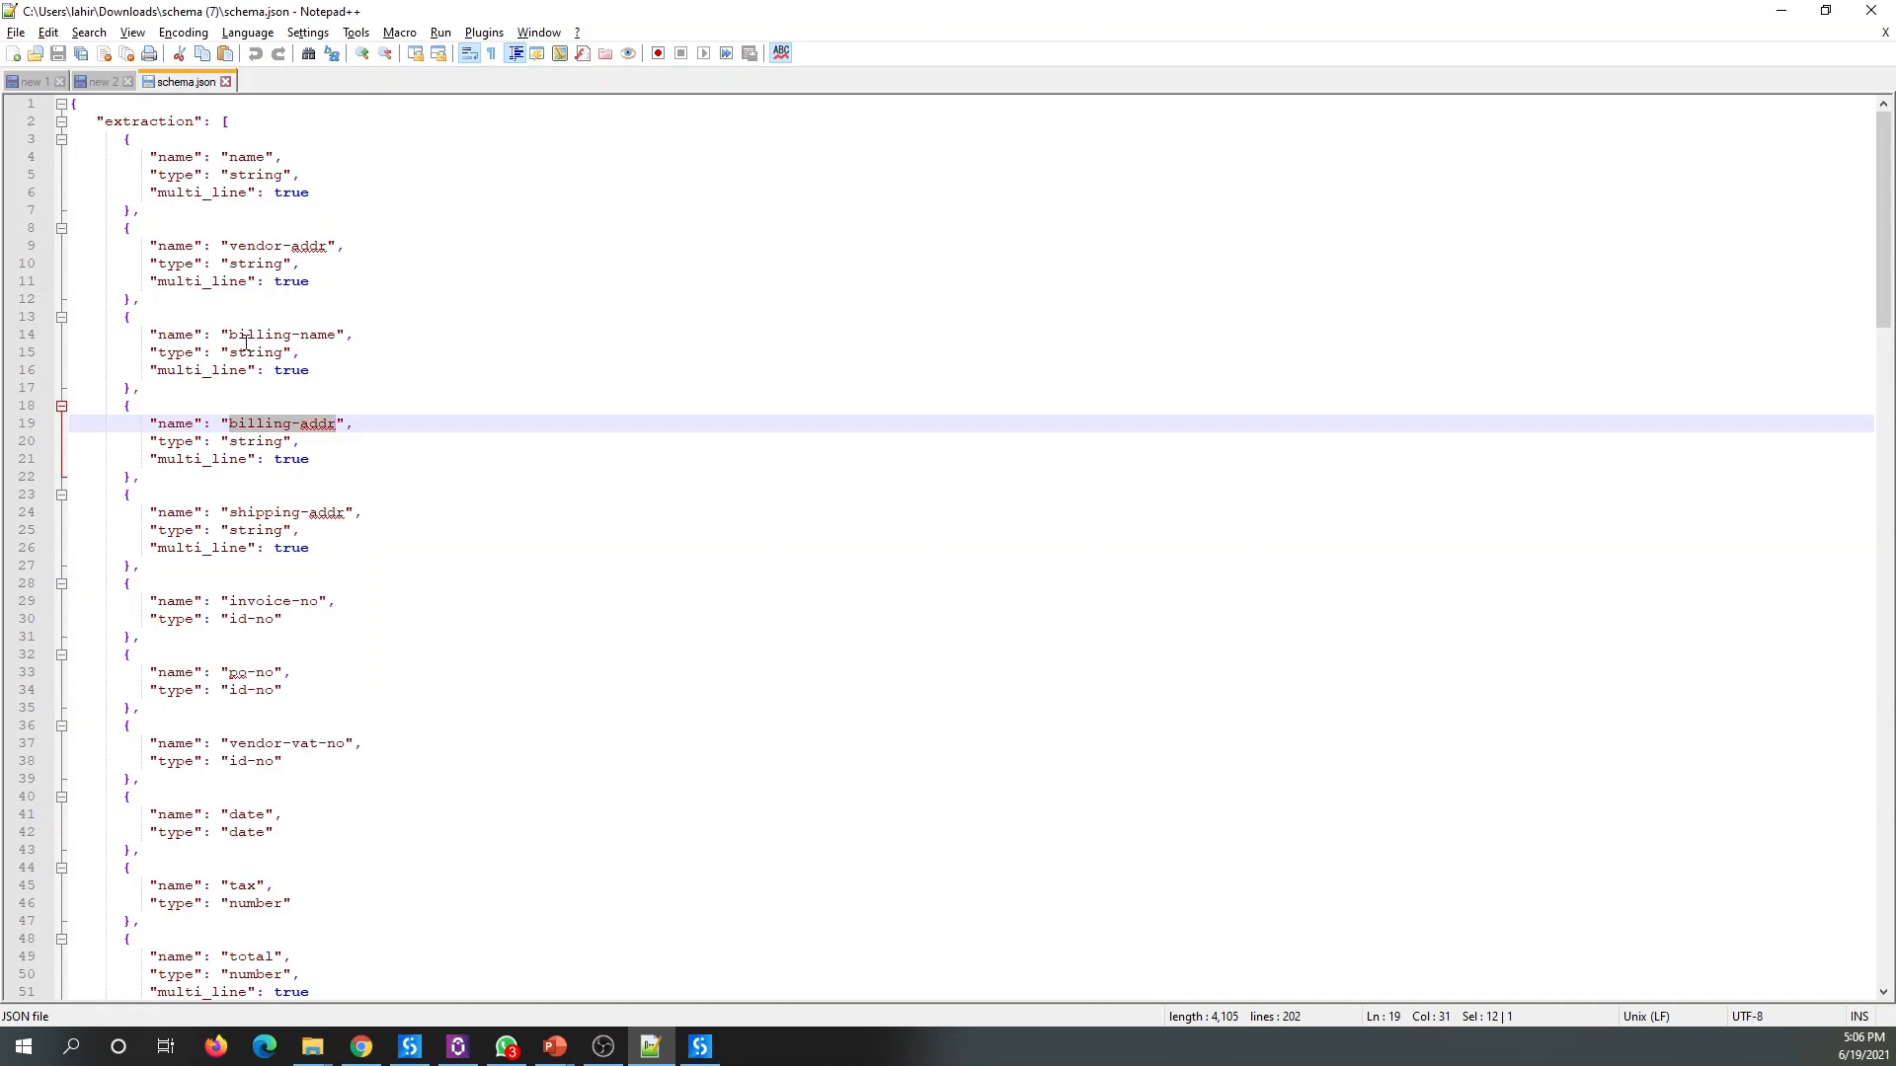
pyautogui.moveTo(229, 246); pyautogui.dragTo(326, 247)
pyautogui.hotkey('ctrl', 'c')
pyautogui.hotkey('alt', 'Tab')
pyautogui.hotkey('ctrl', 'v')
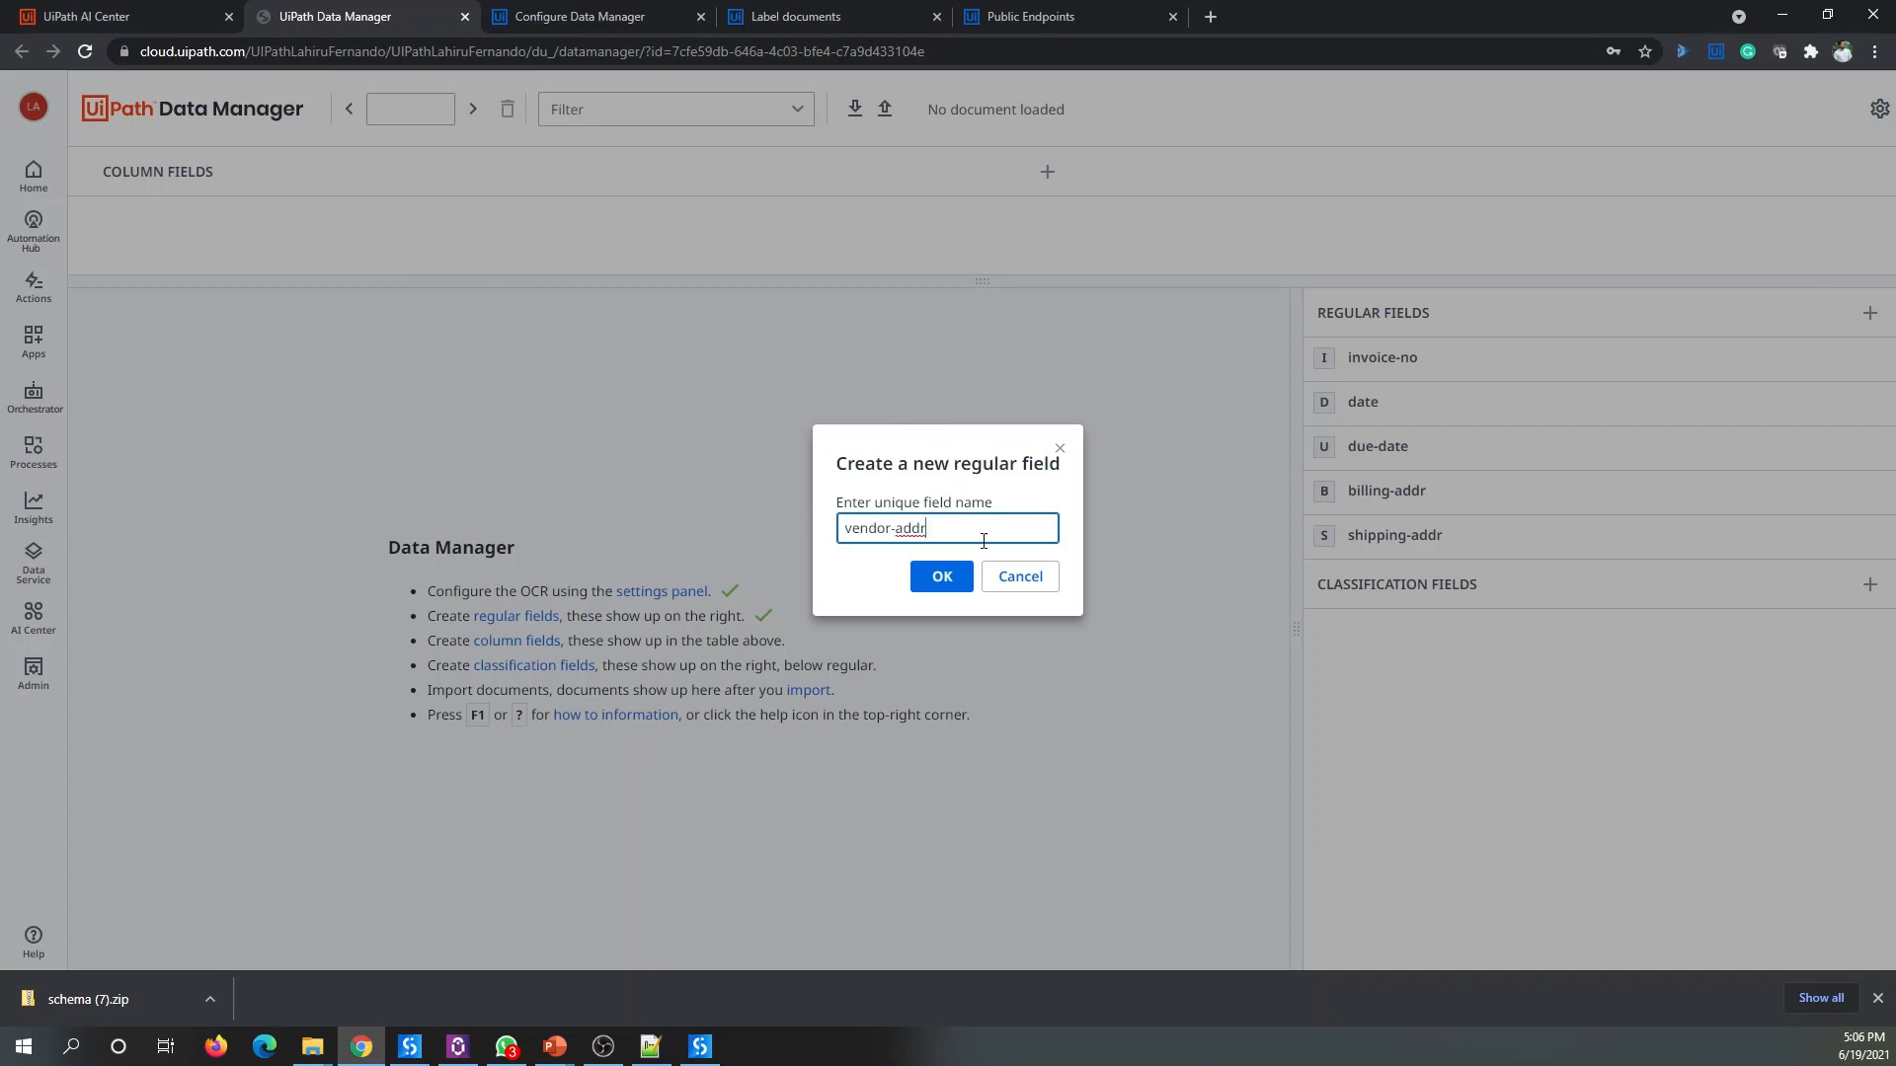
# Step: Check the vendor-addr entry in the schema file, enable Multi line for the field in Data Manager and save it
pyautogui.click(938, 579)
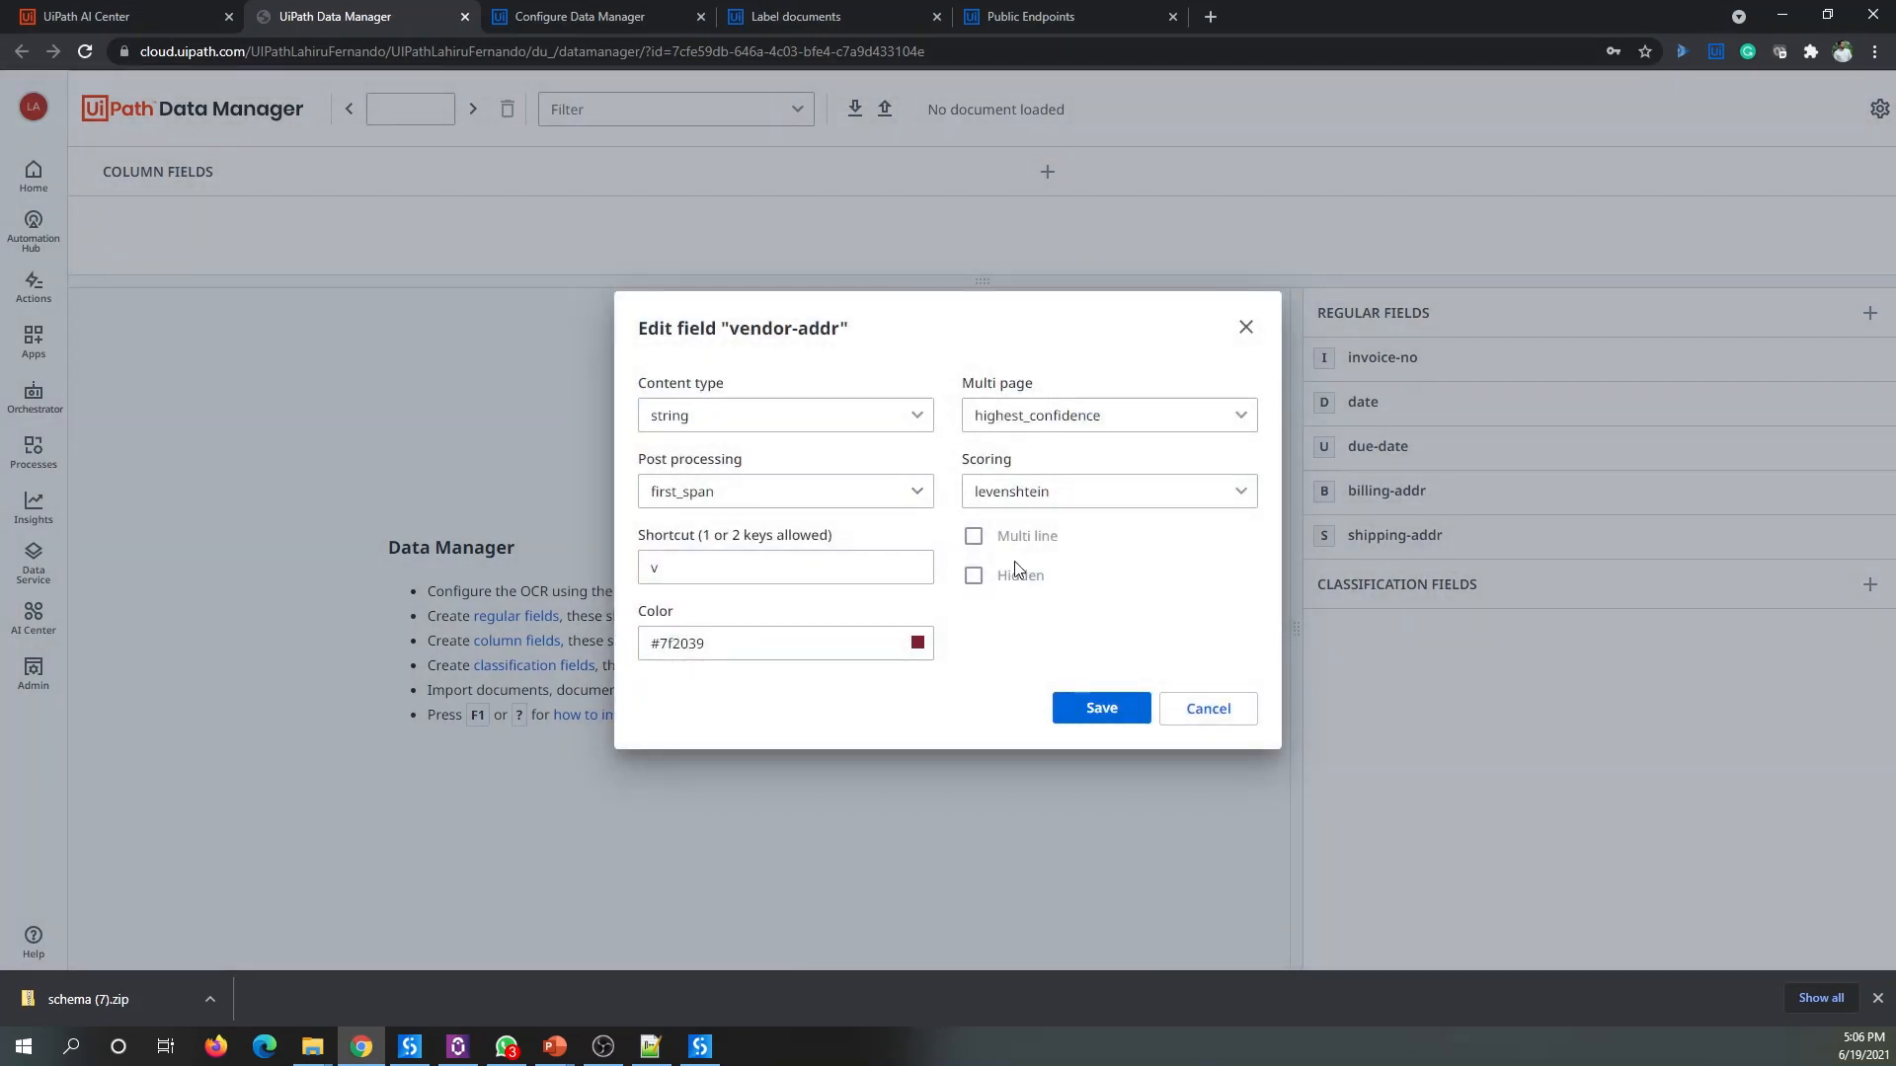
pyautogui.hotkey('alt', 'Tab')
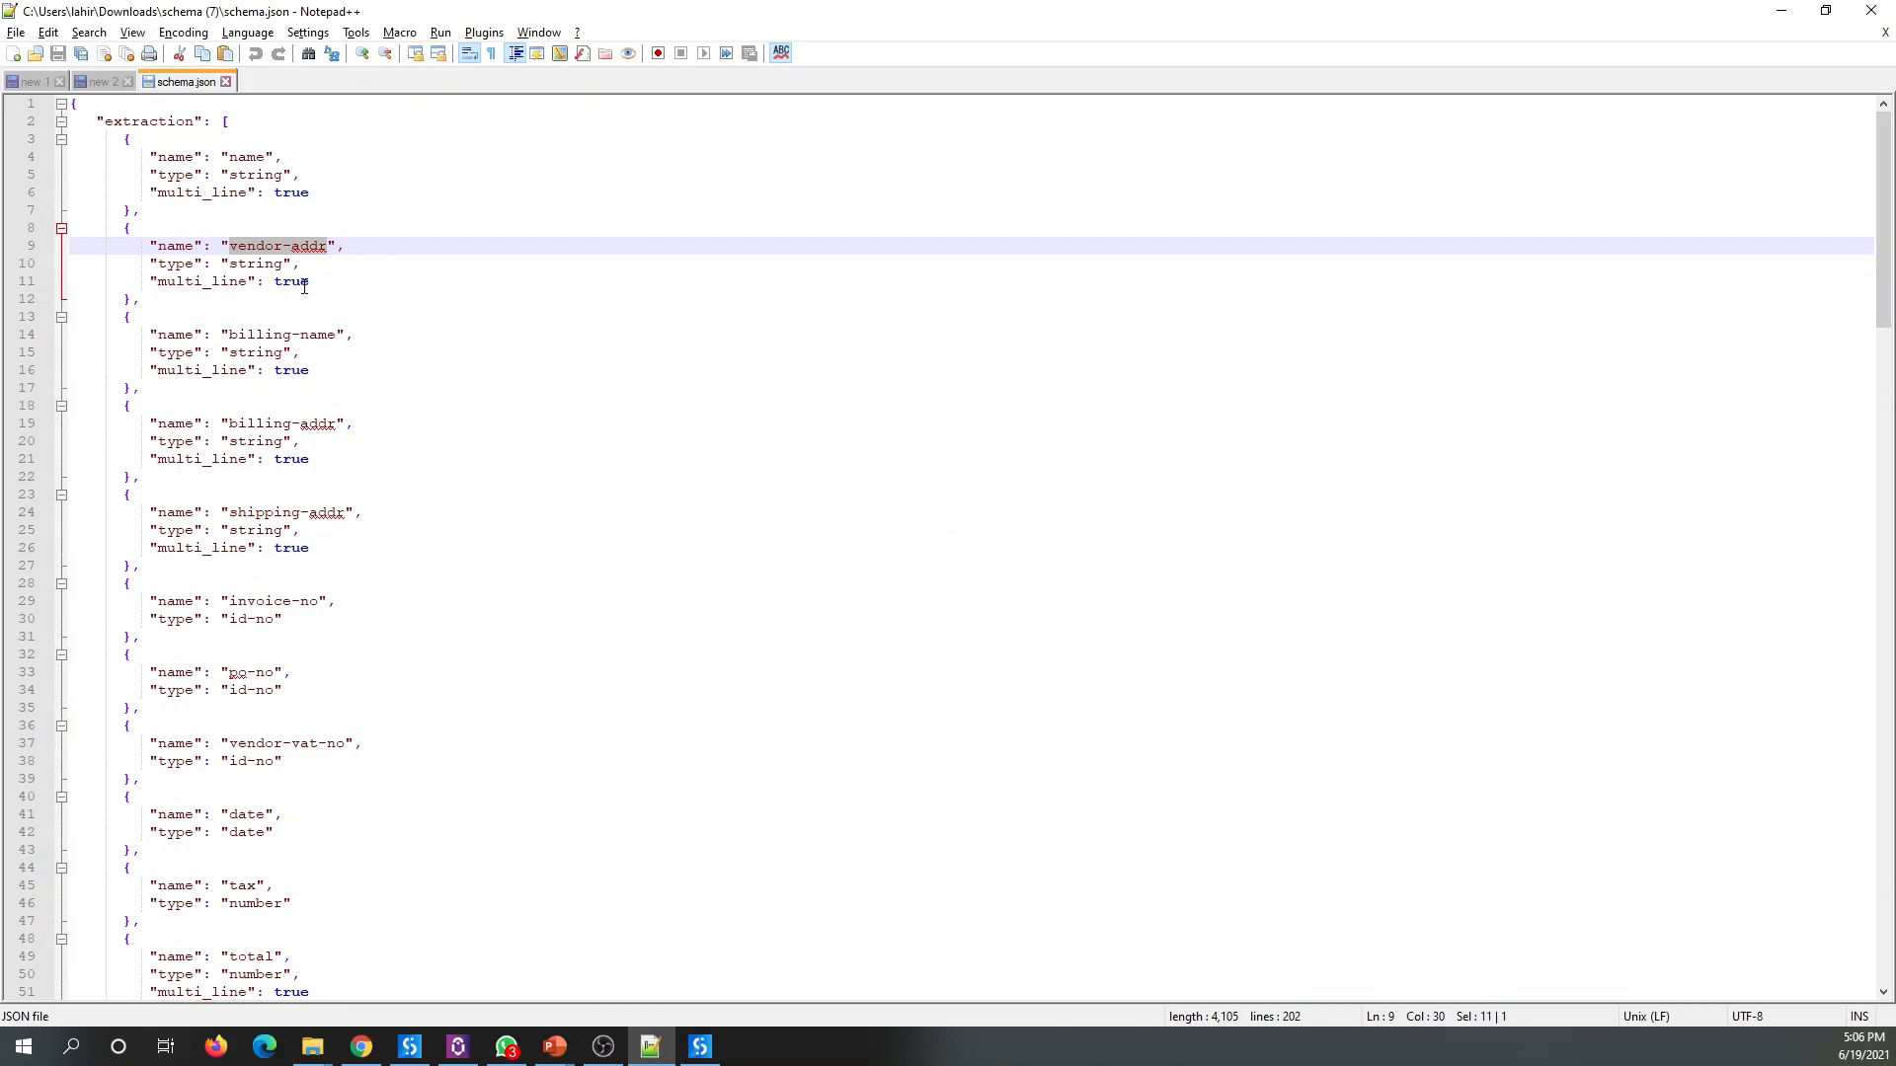
pyautogui.hotkey('alt', 'Tab')
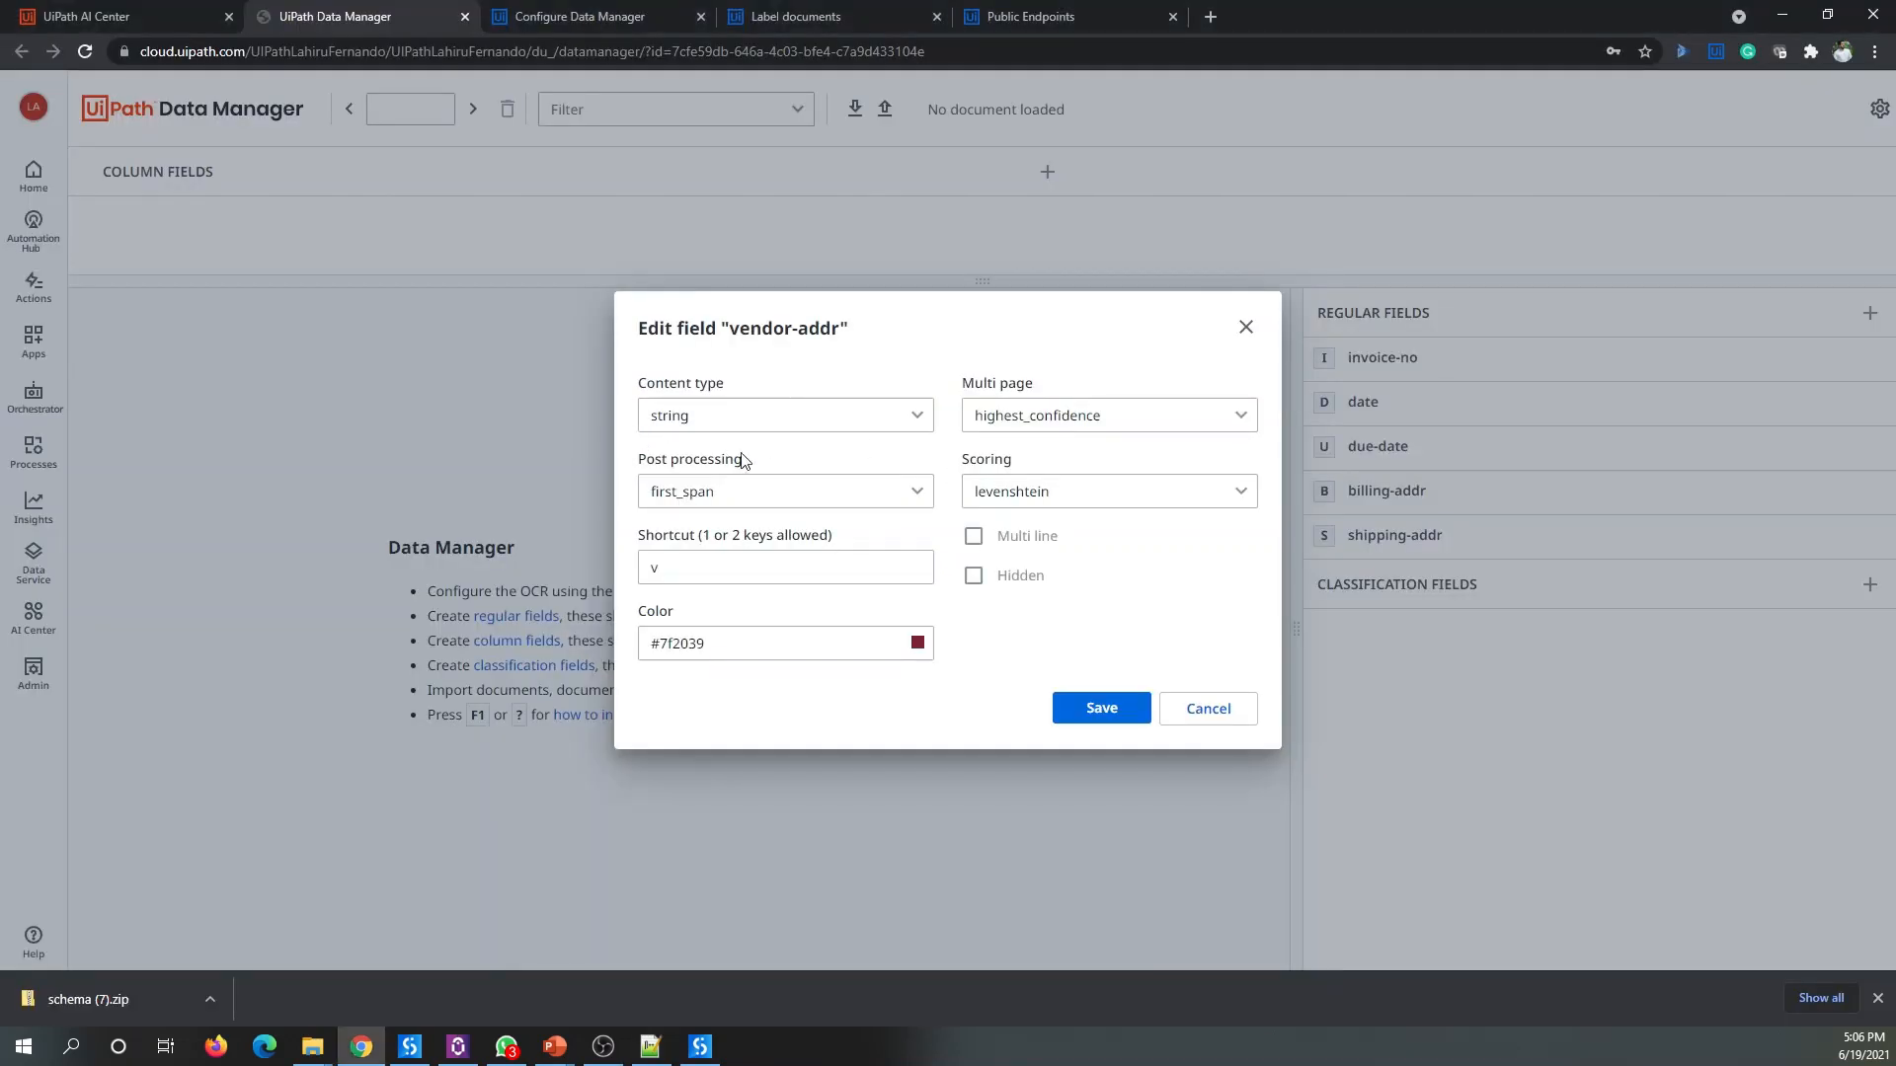
pyautogui.click(972, 536)
pyautogui.click(1083, 707)
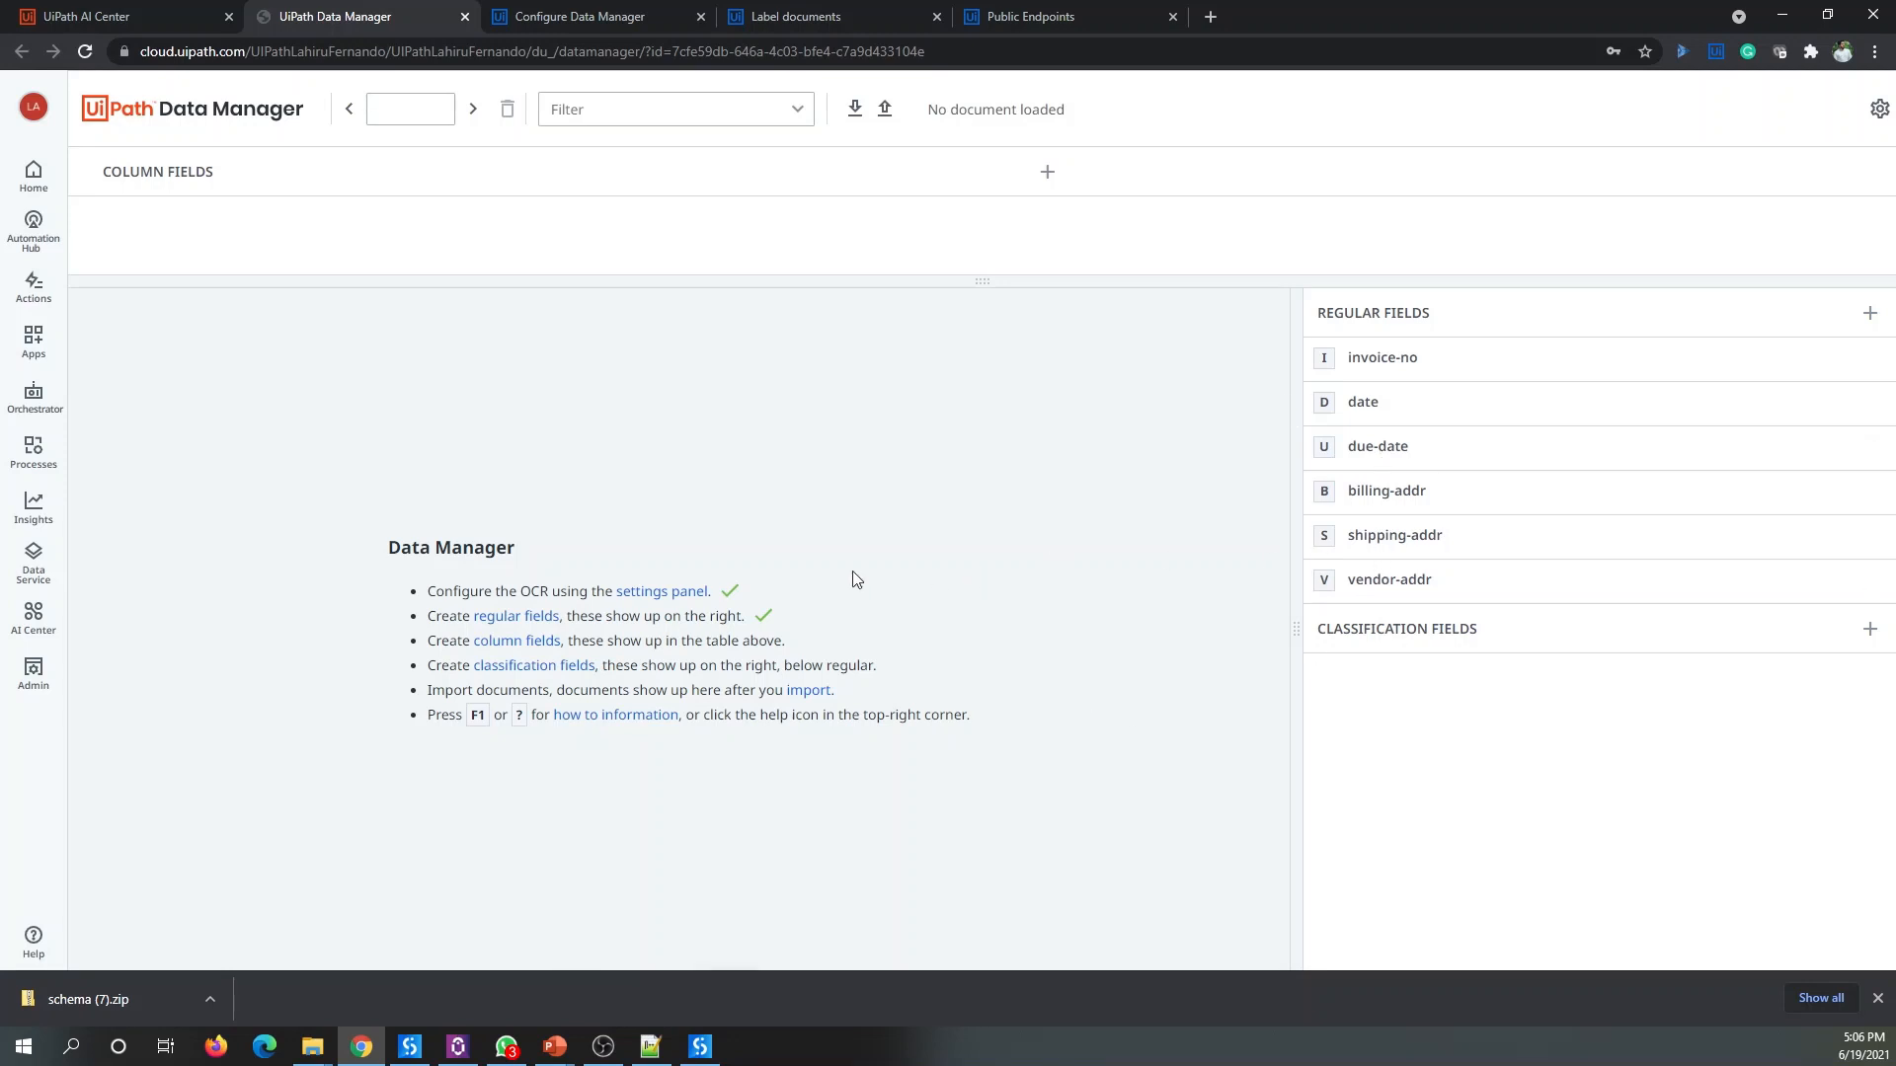
# Step: Start a regular field in Data Manager, check the total entry in the Notepad++ schema file and copy its name into the field
pyautogui.click(527, 618)
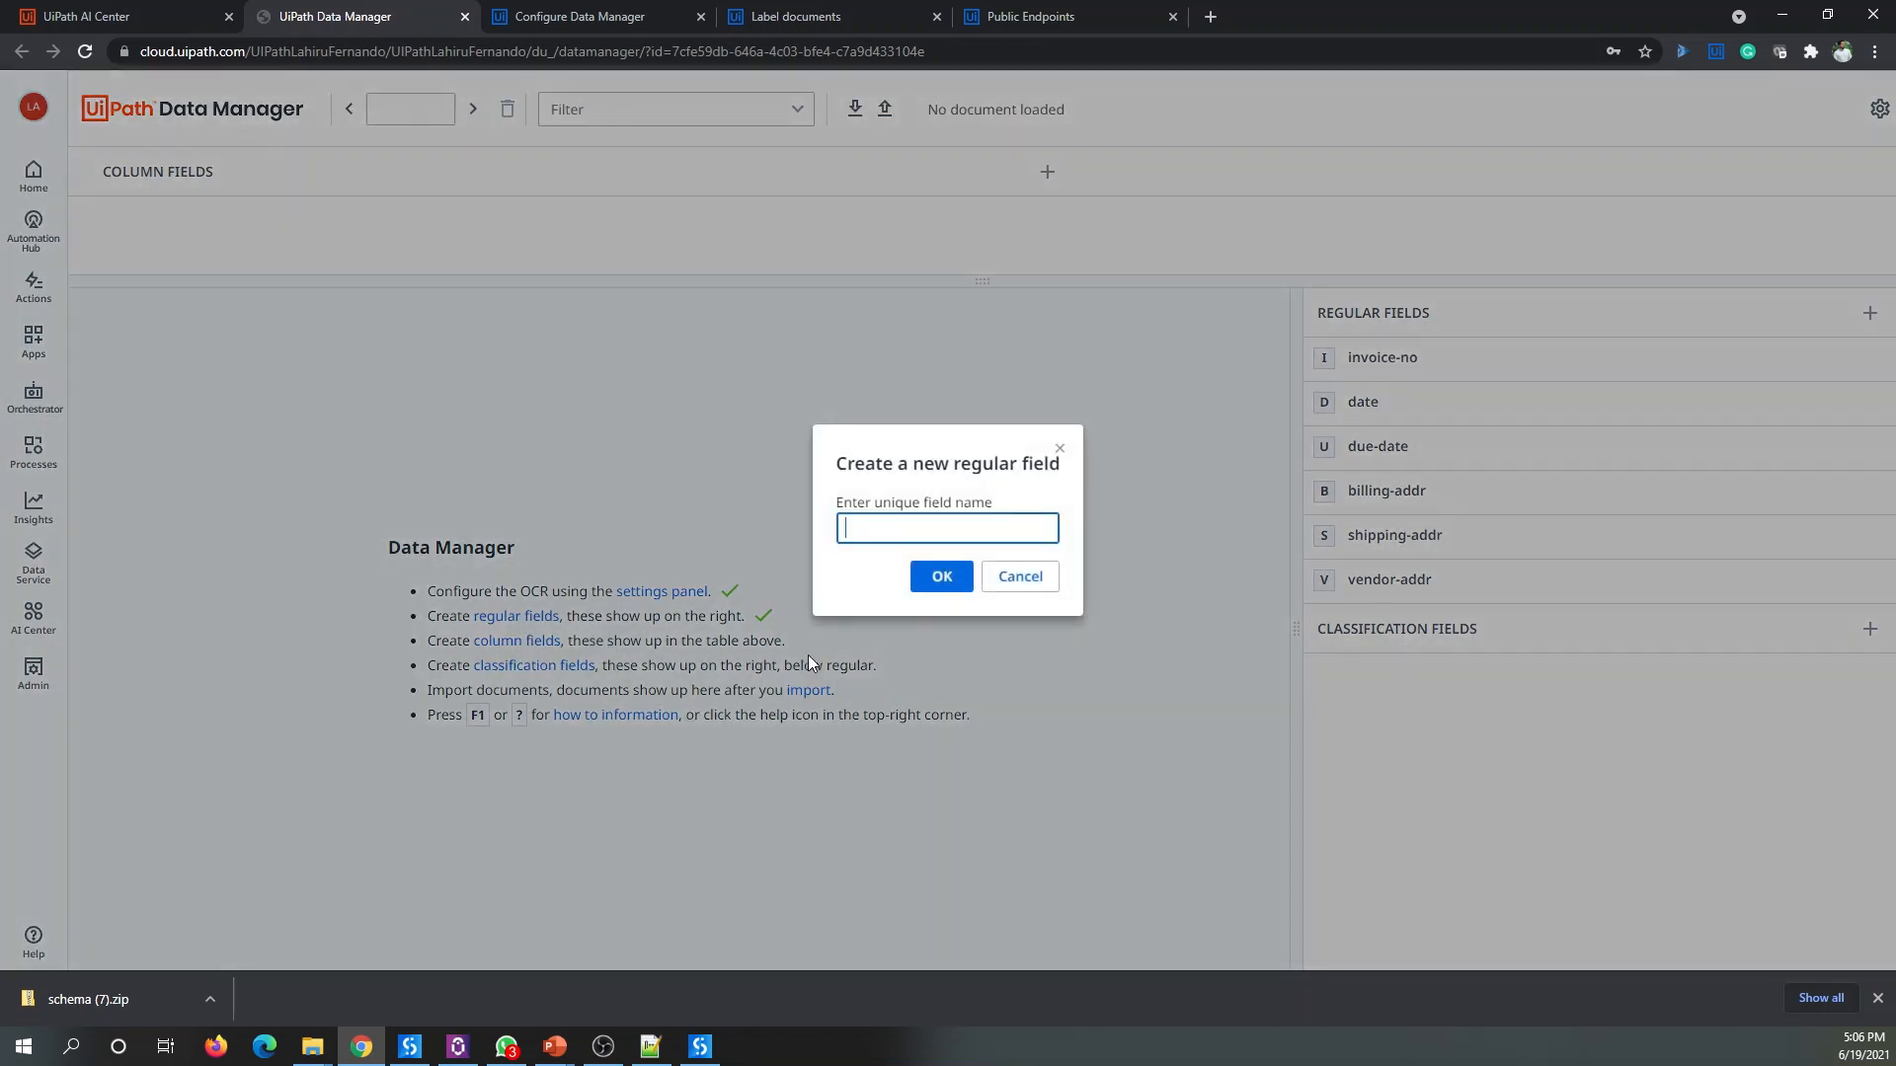
pyautogui.hotkey('alt', 'Tab')
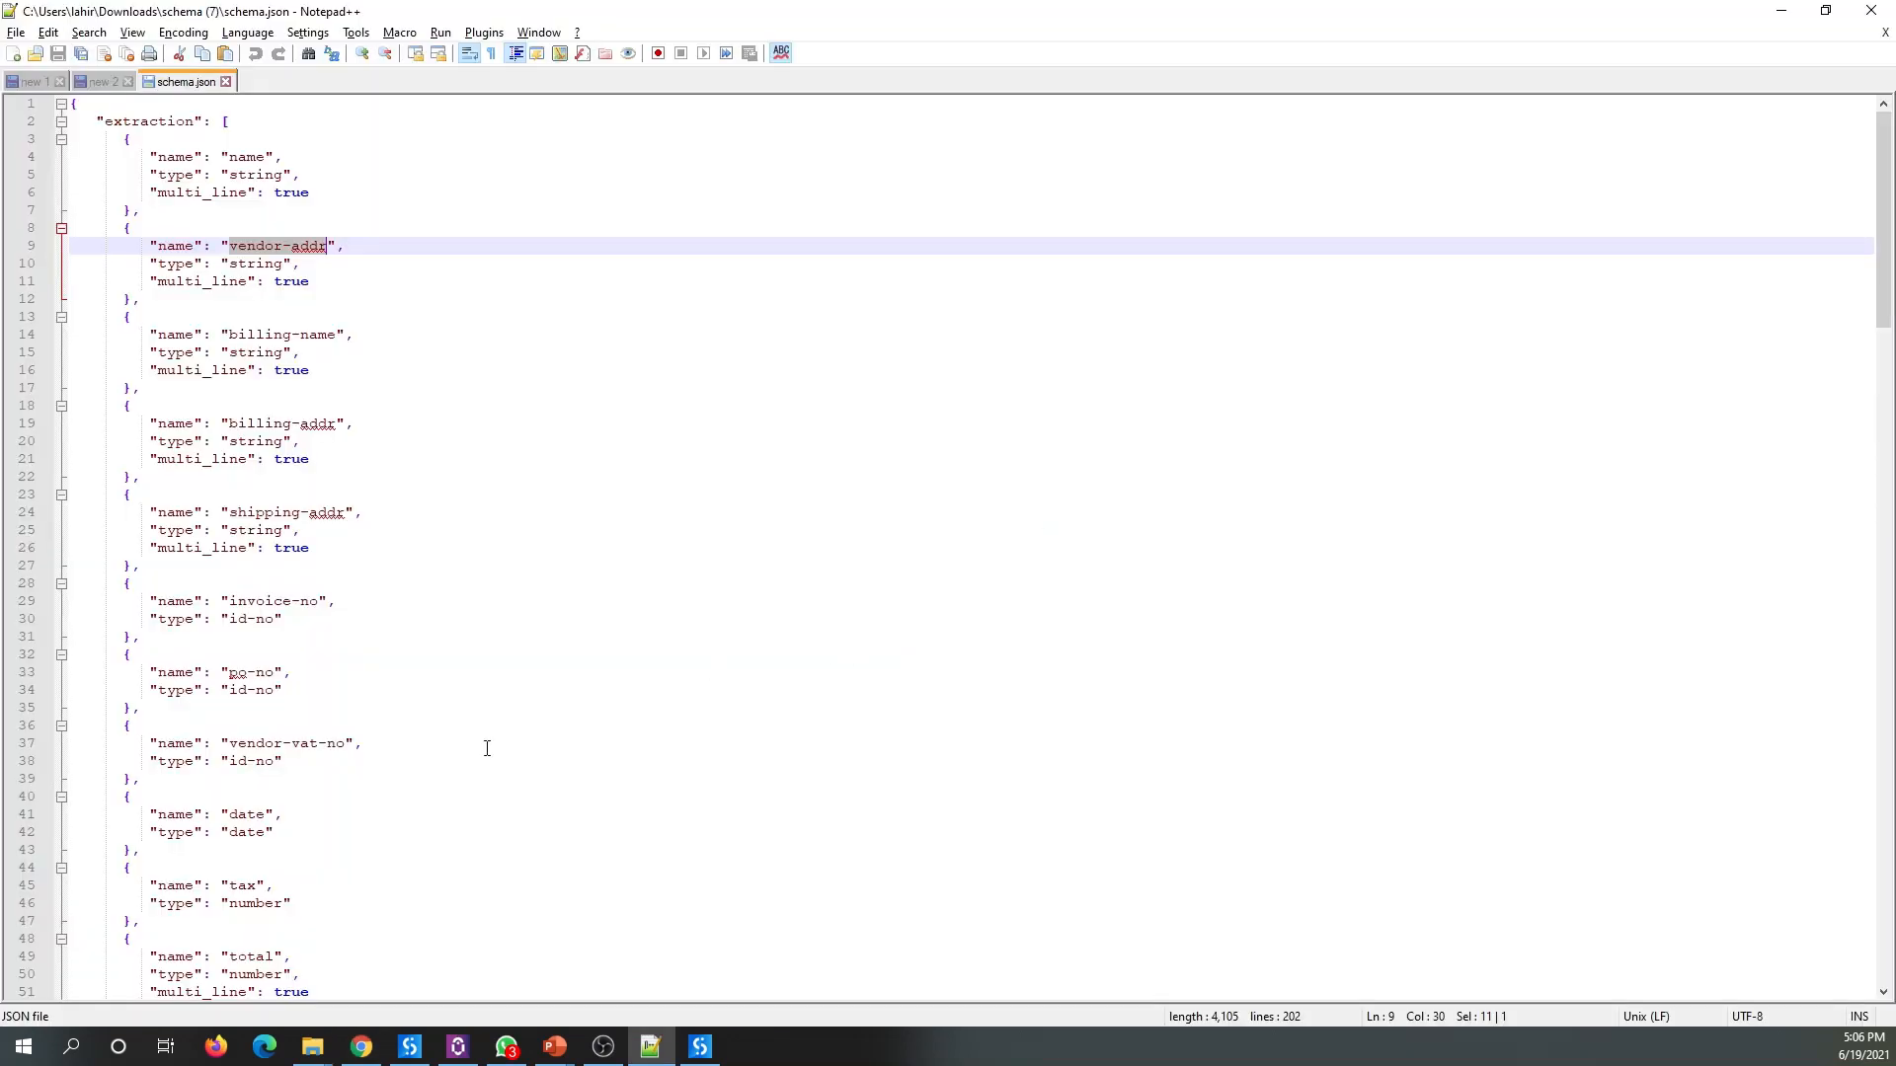
pyautogui.scroll(-2, 395, 694)
pyautogui.scroll(-3, 395, 694)
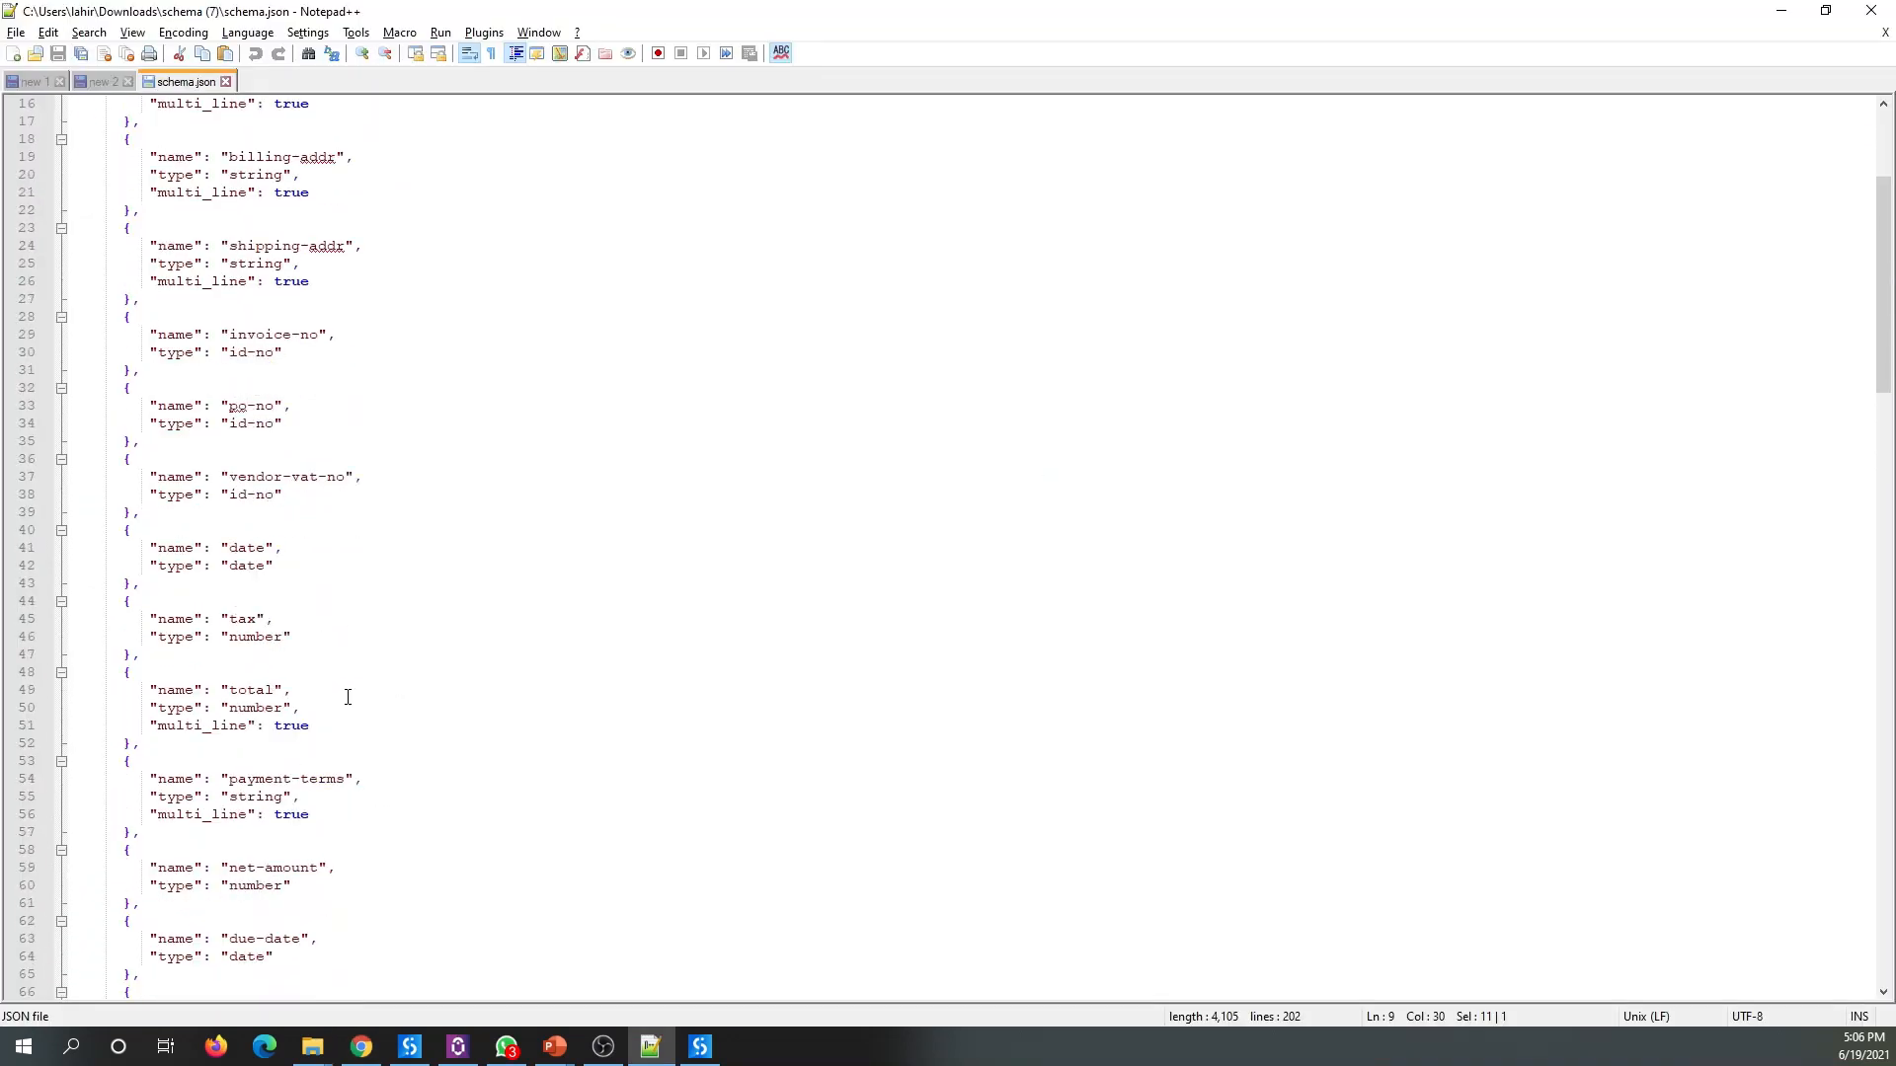
pyautogui.doubleClick(256, 707)
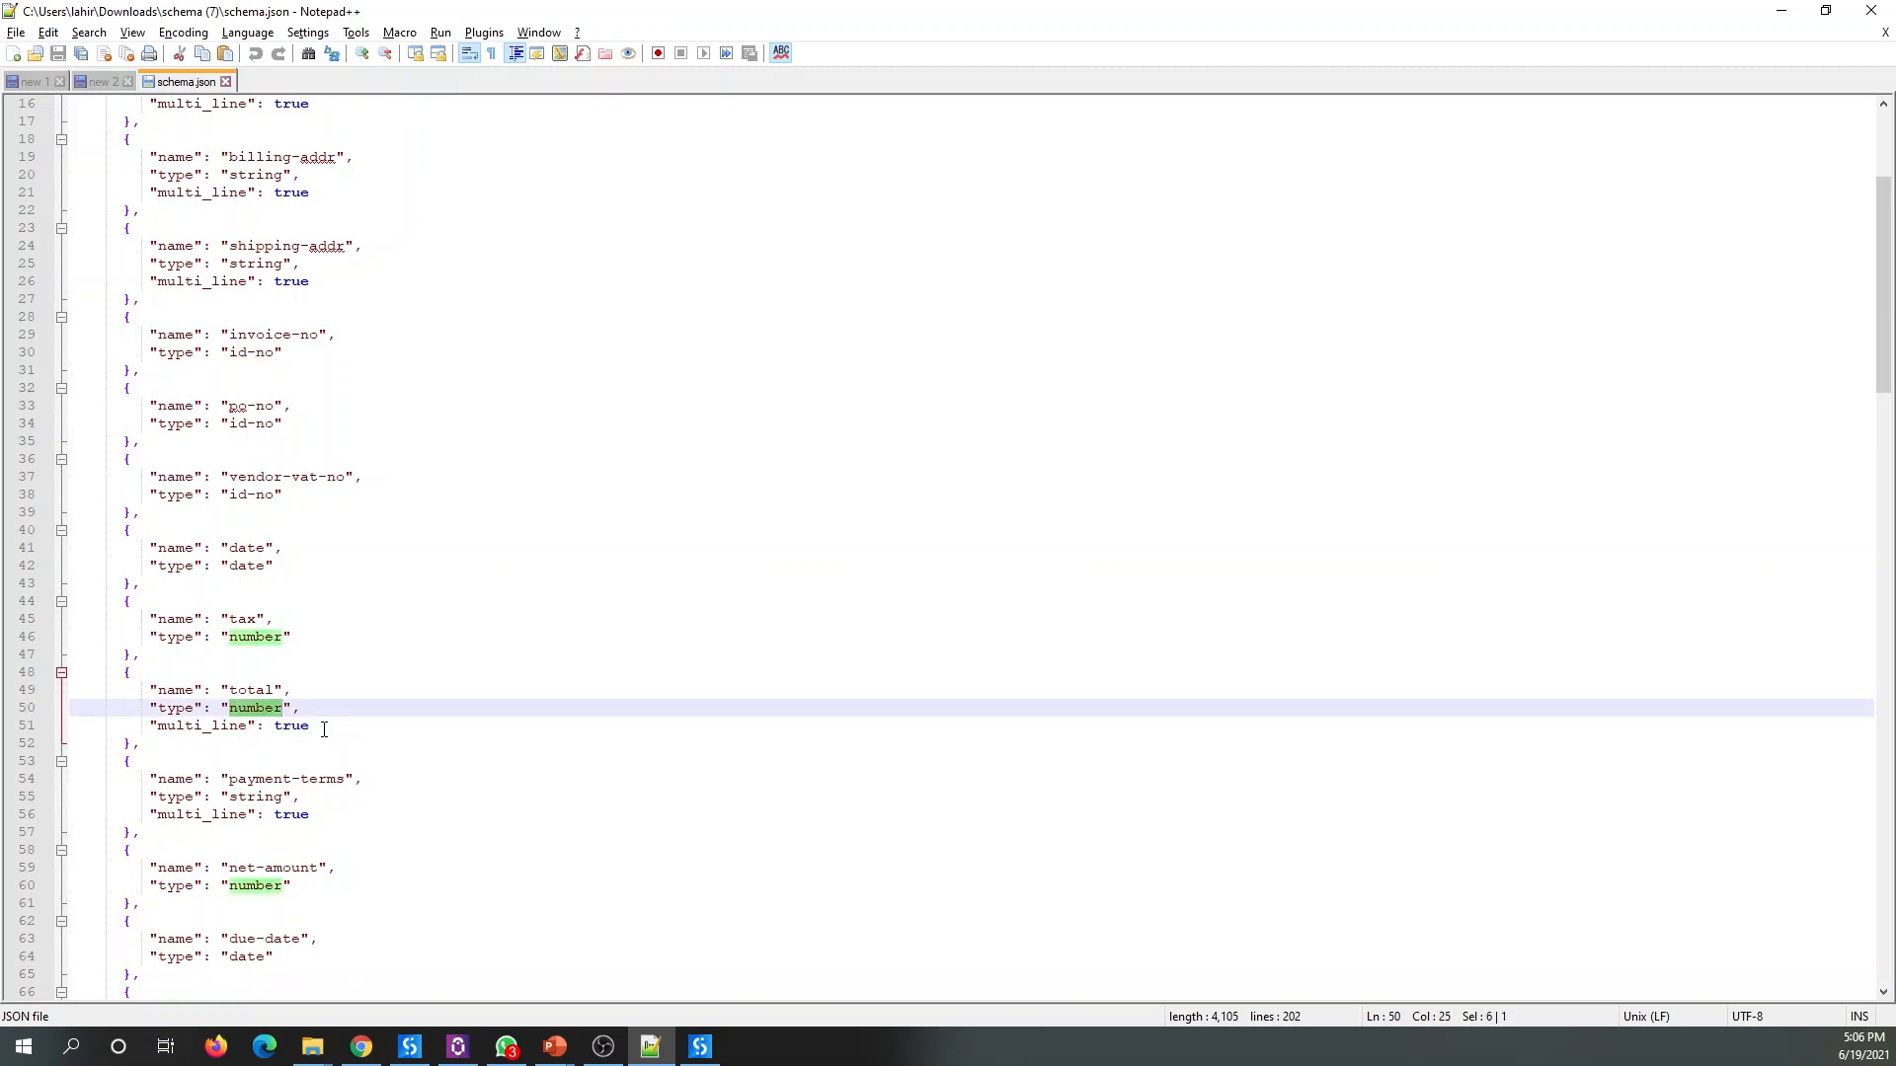
pyautogui.doubleClick(292, 725)
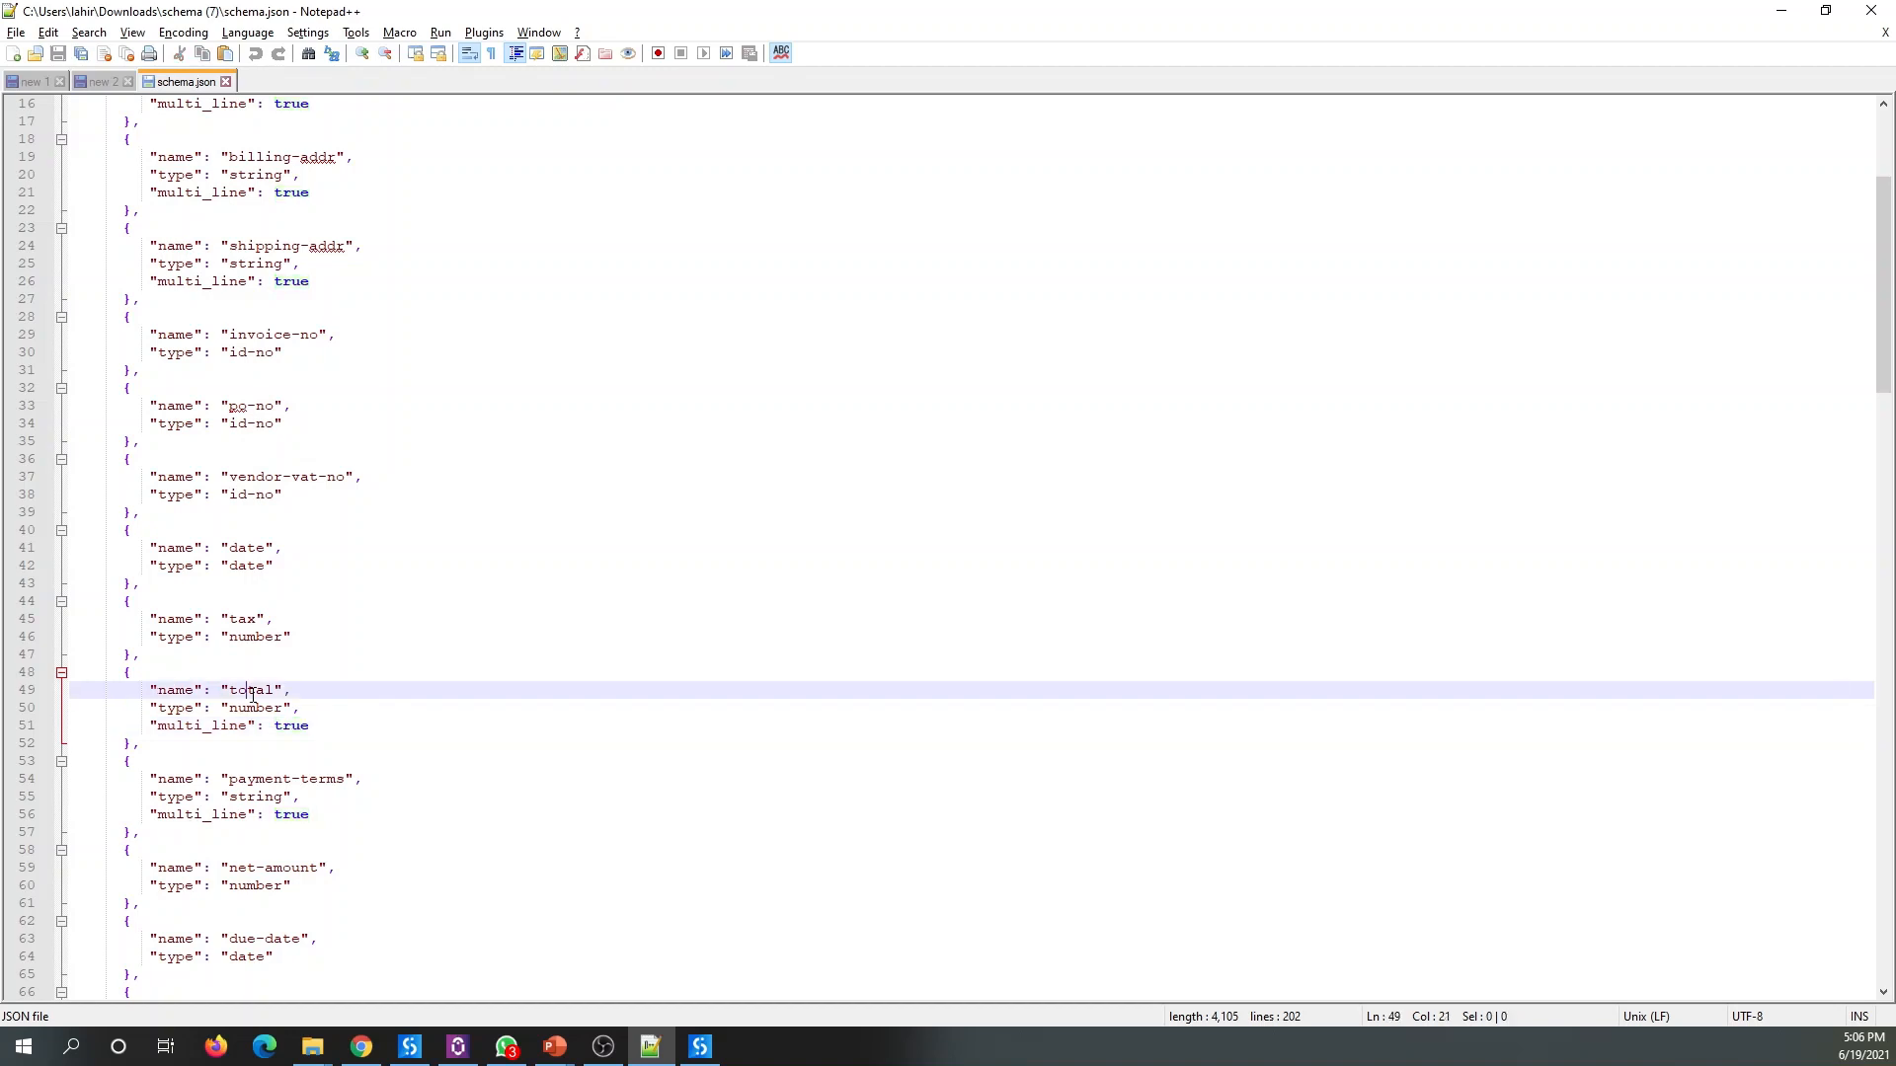
pyautogui.doubleClick(253, 688)
pyautogui.hotkey('ctrl', 'c')
pyautogui.hotkey('alt', 'Tab')
pyautogui.hotkey('ctrl', 'v')
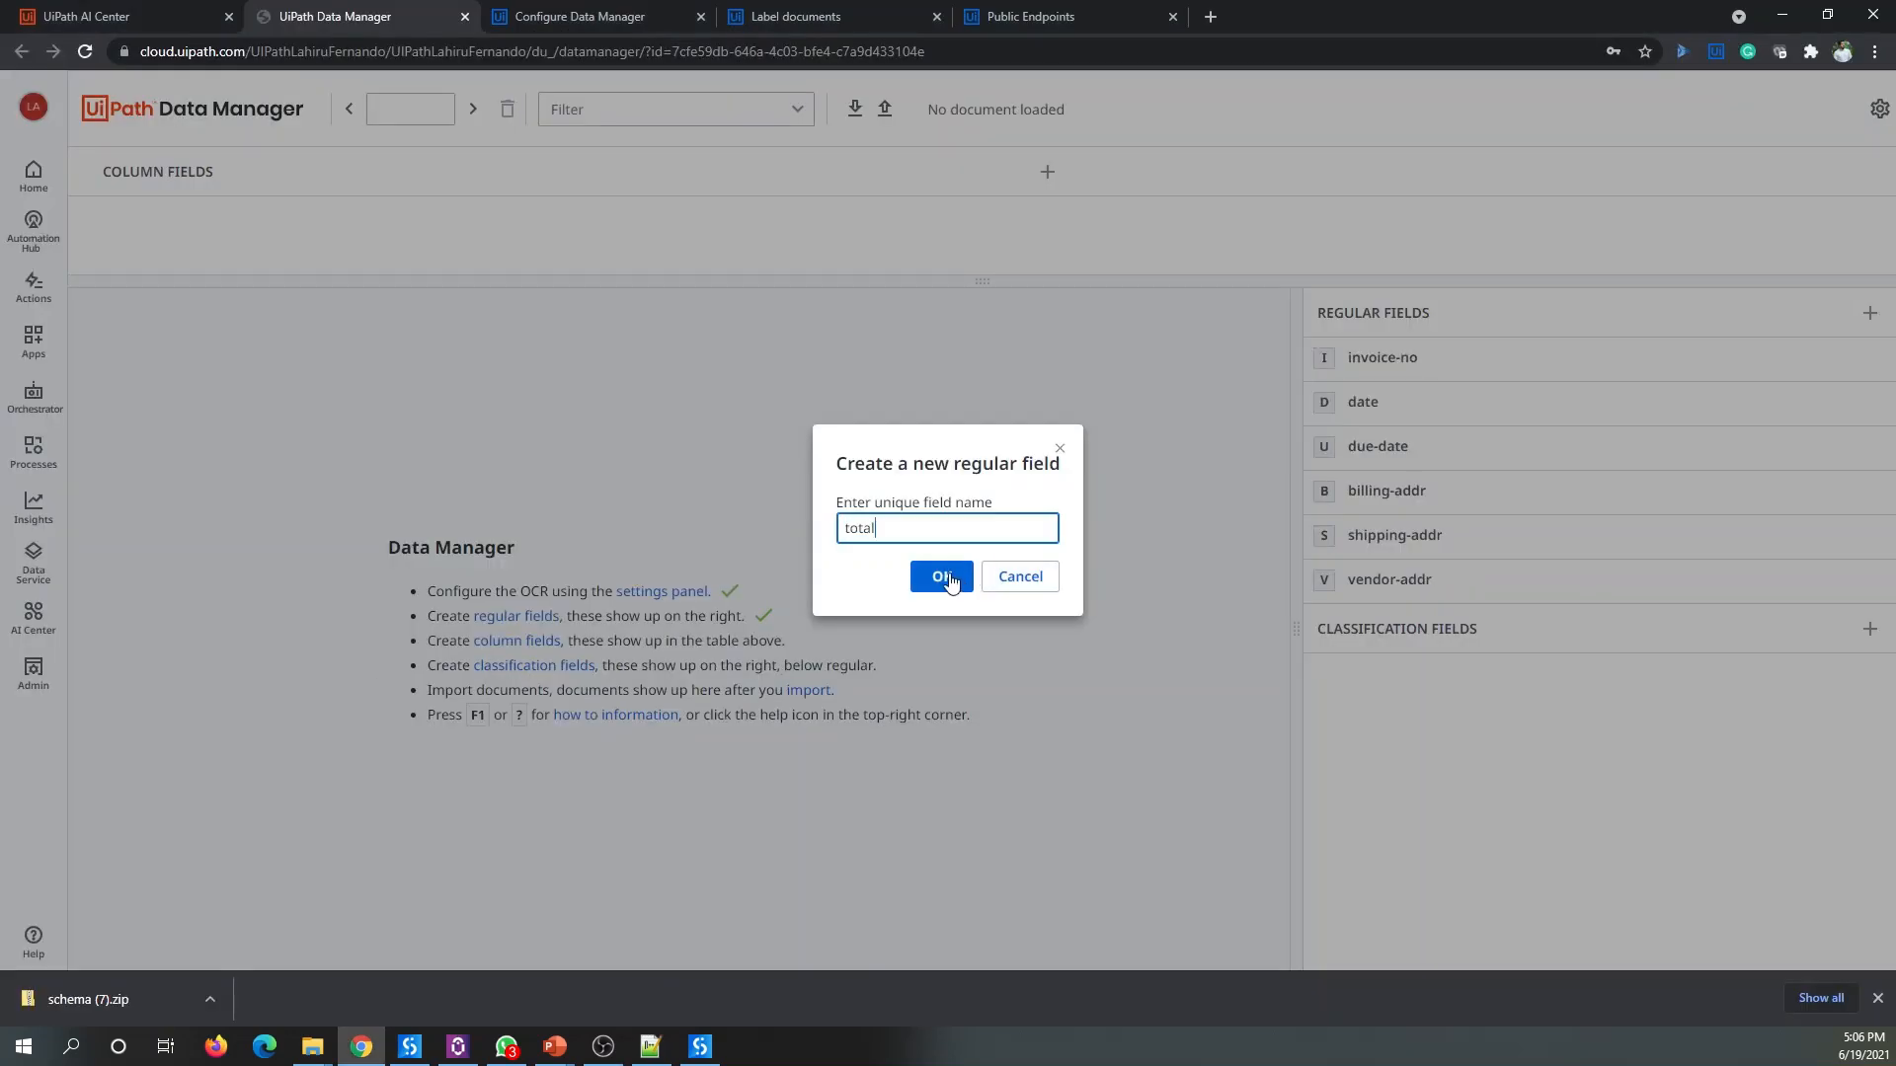
# Step: Set the total field's content type to number, enable Multi line and save it
pyautogui.click(948, 578)
pyautogui.click(757, 427)
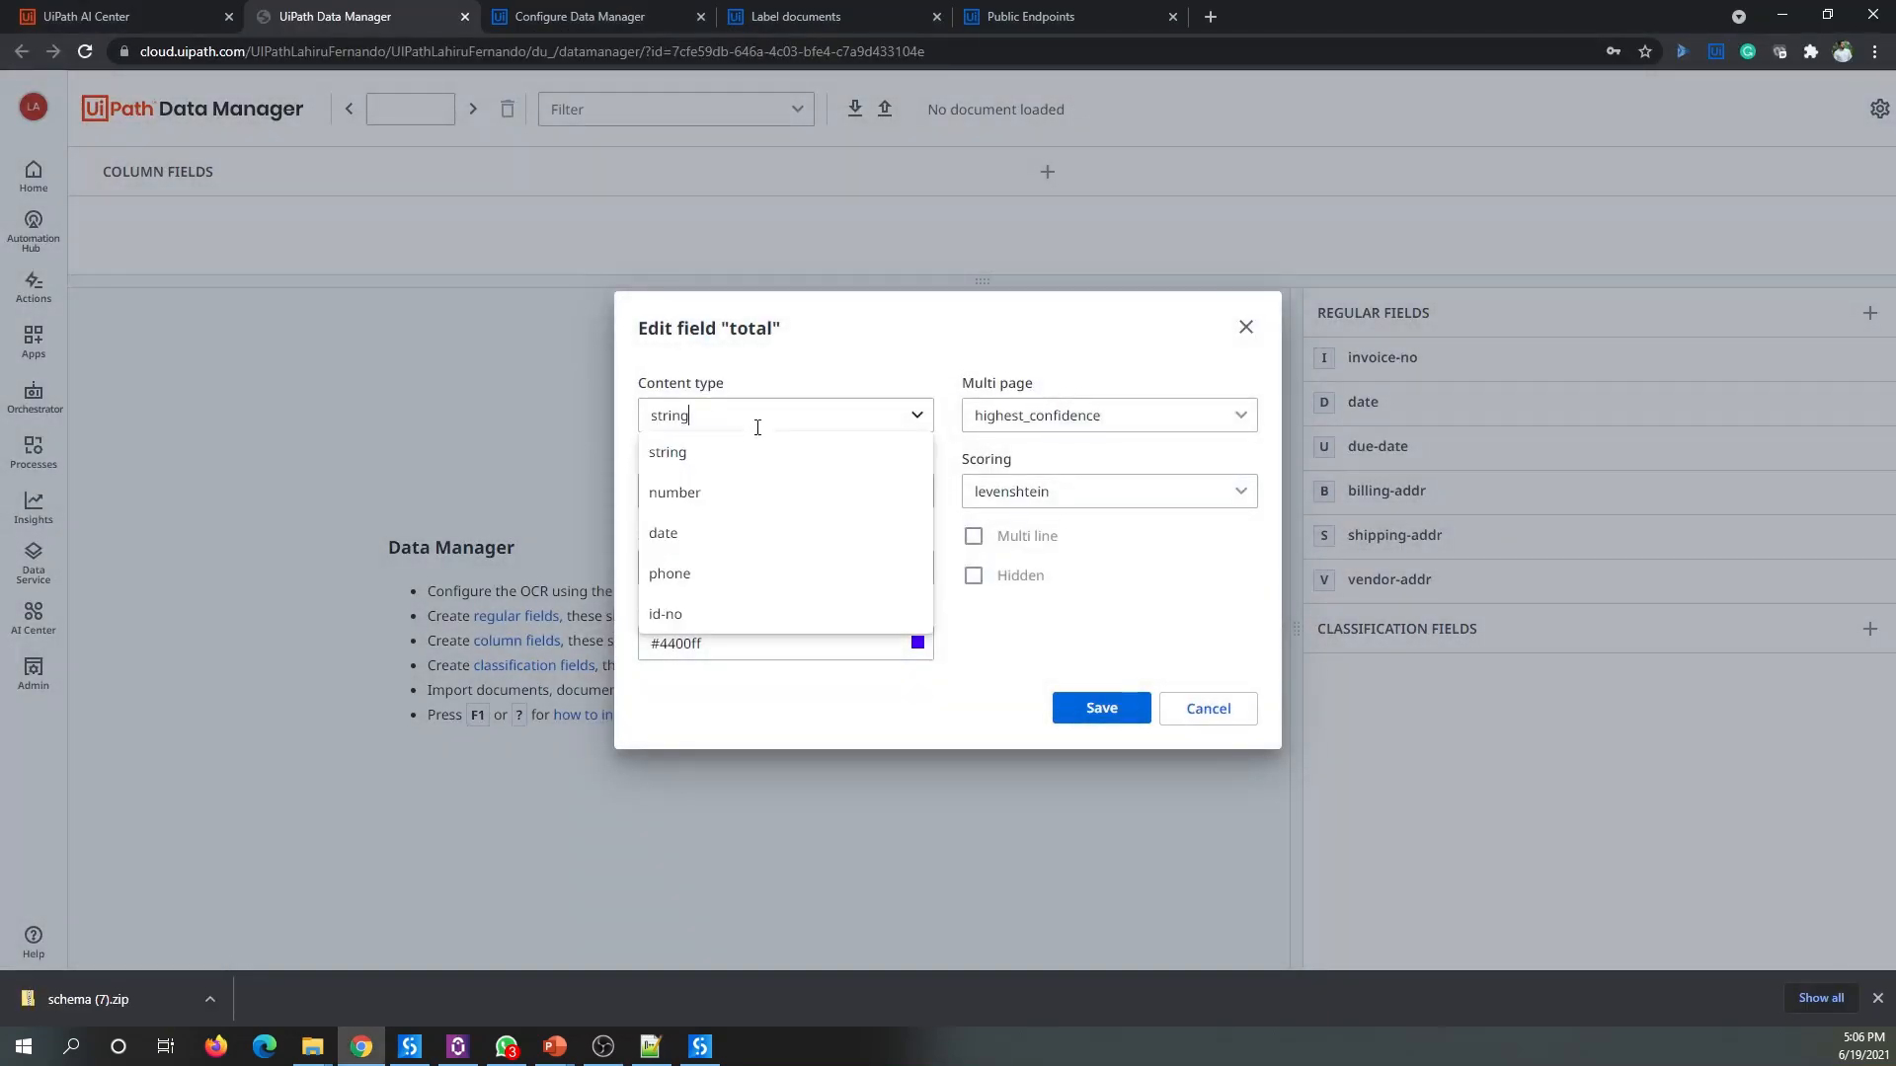
pyautogui.click(676, 493)
pyautogui.click(973, 462)
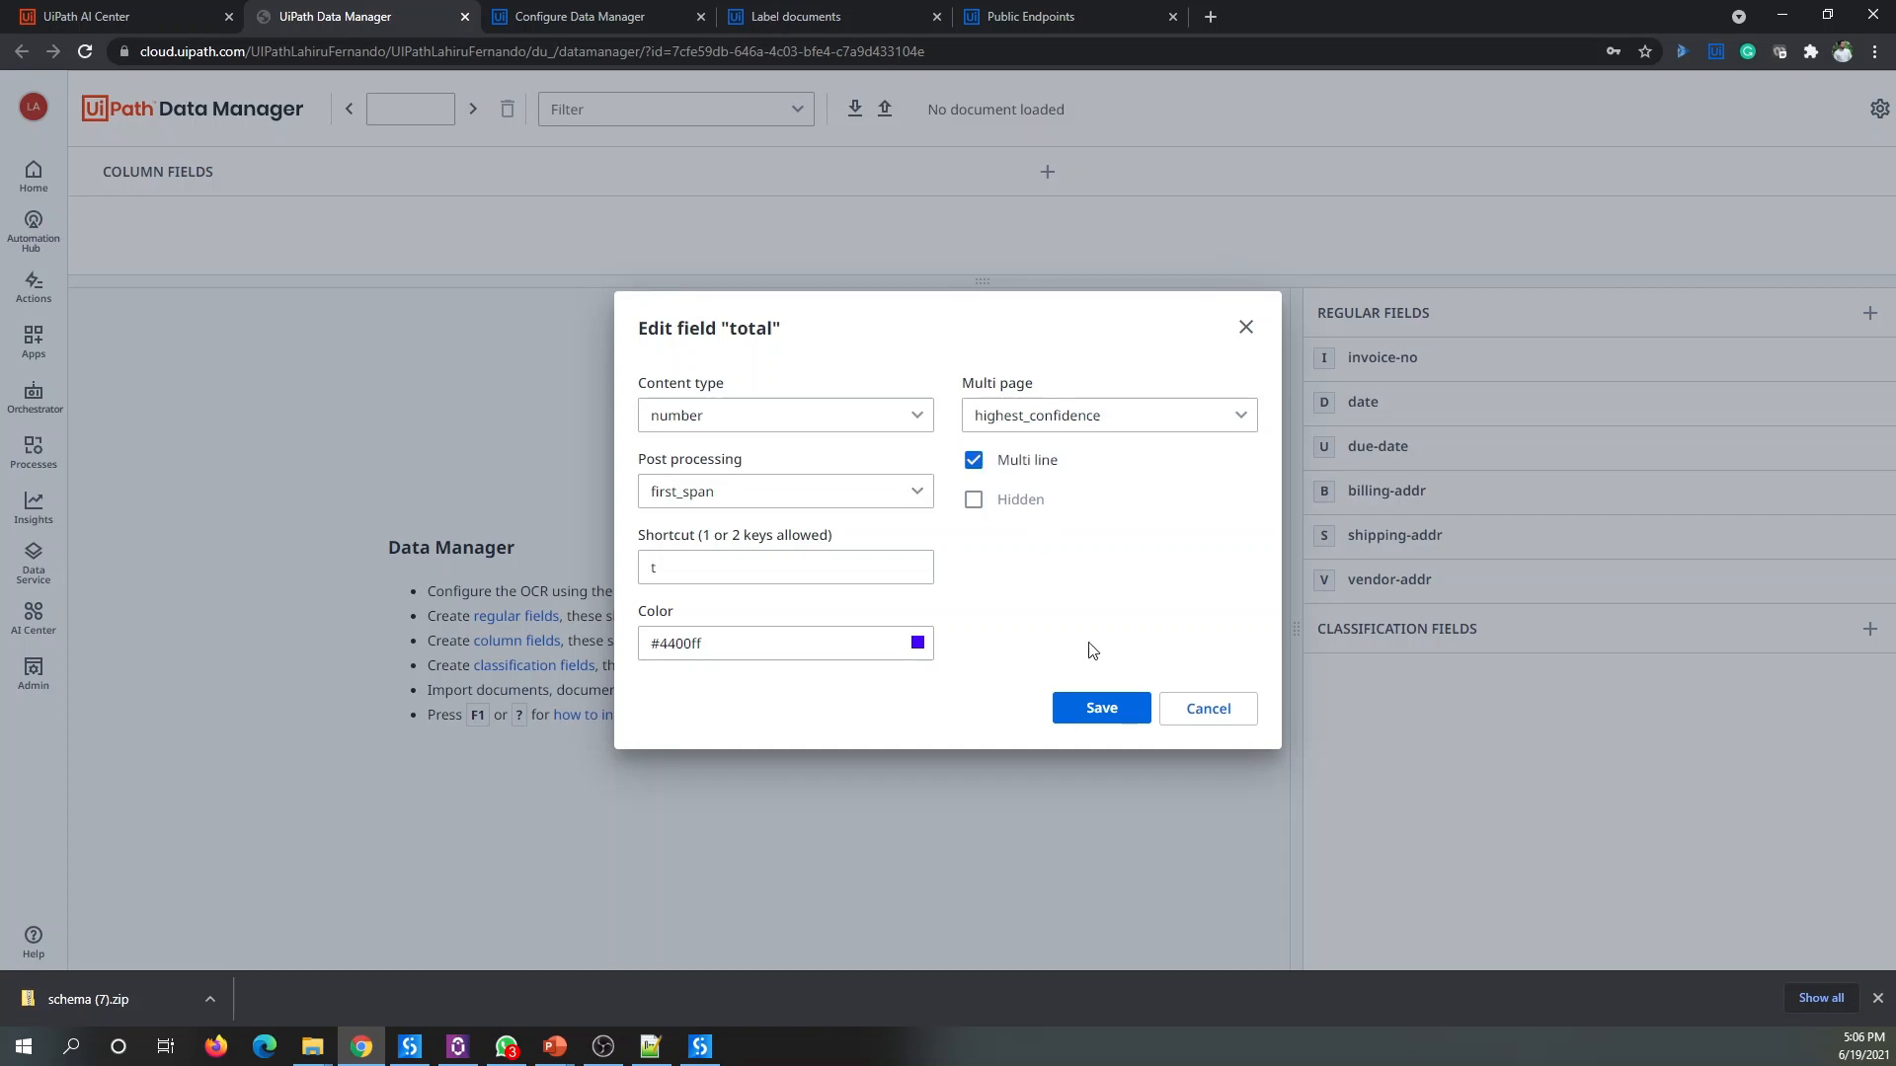
pyautogui.click(1099, 711)
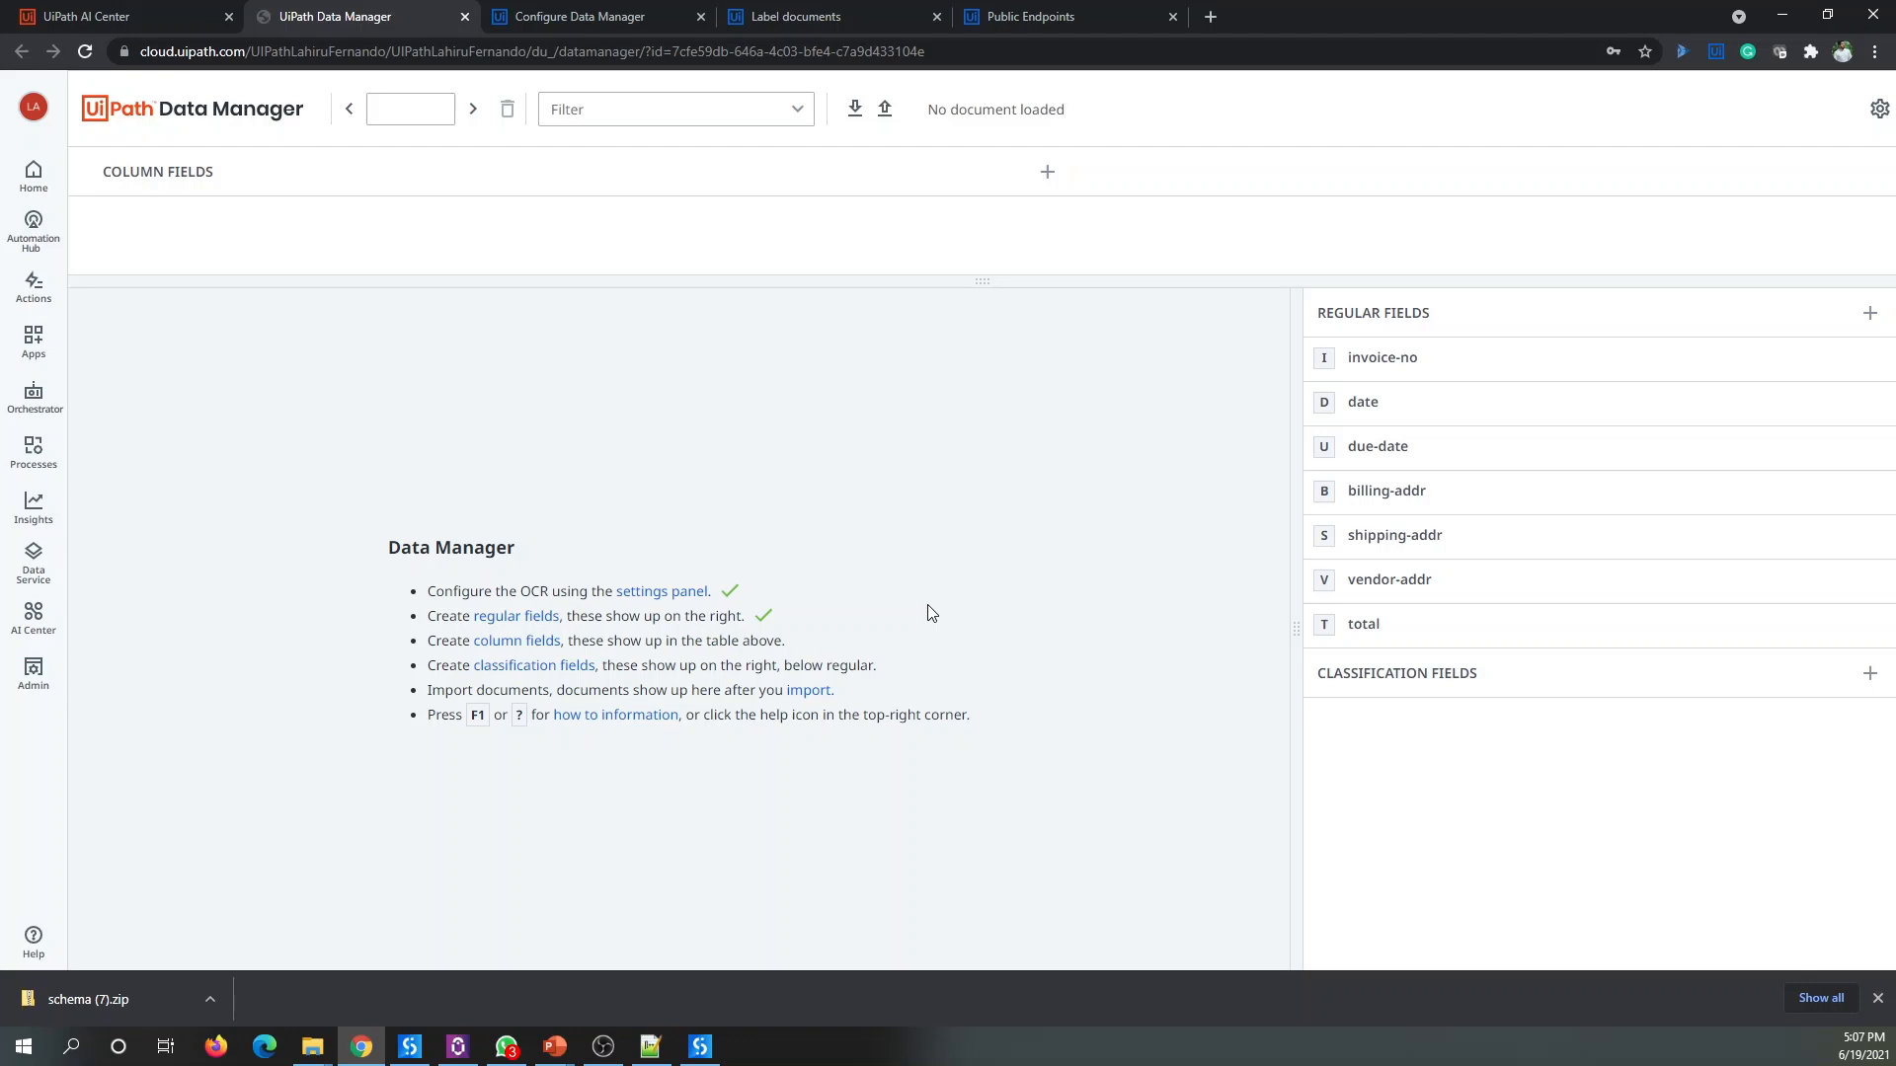
# Step: Start a new column field, copy the quantity field name from the schema file in Notepad++ and return to Data Manager
pyautogui.click(523, 643)
pyautogui.hotkey('alt', 'Tab')
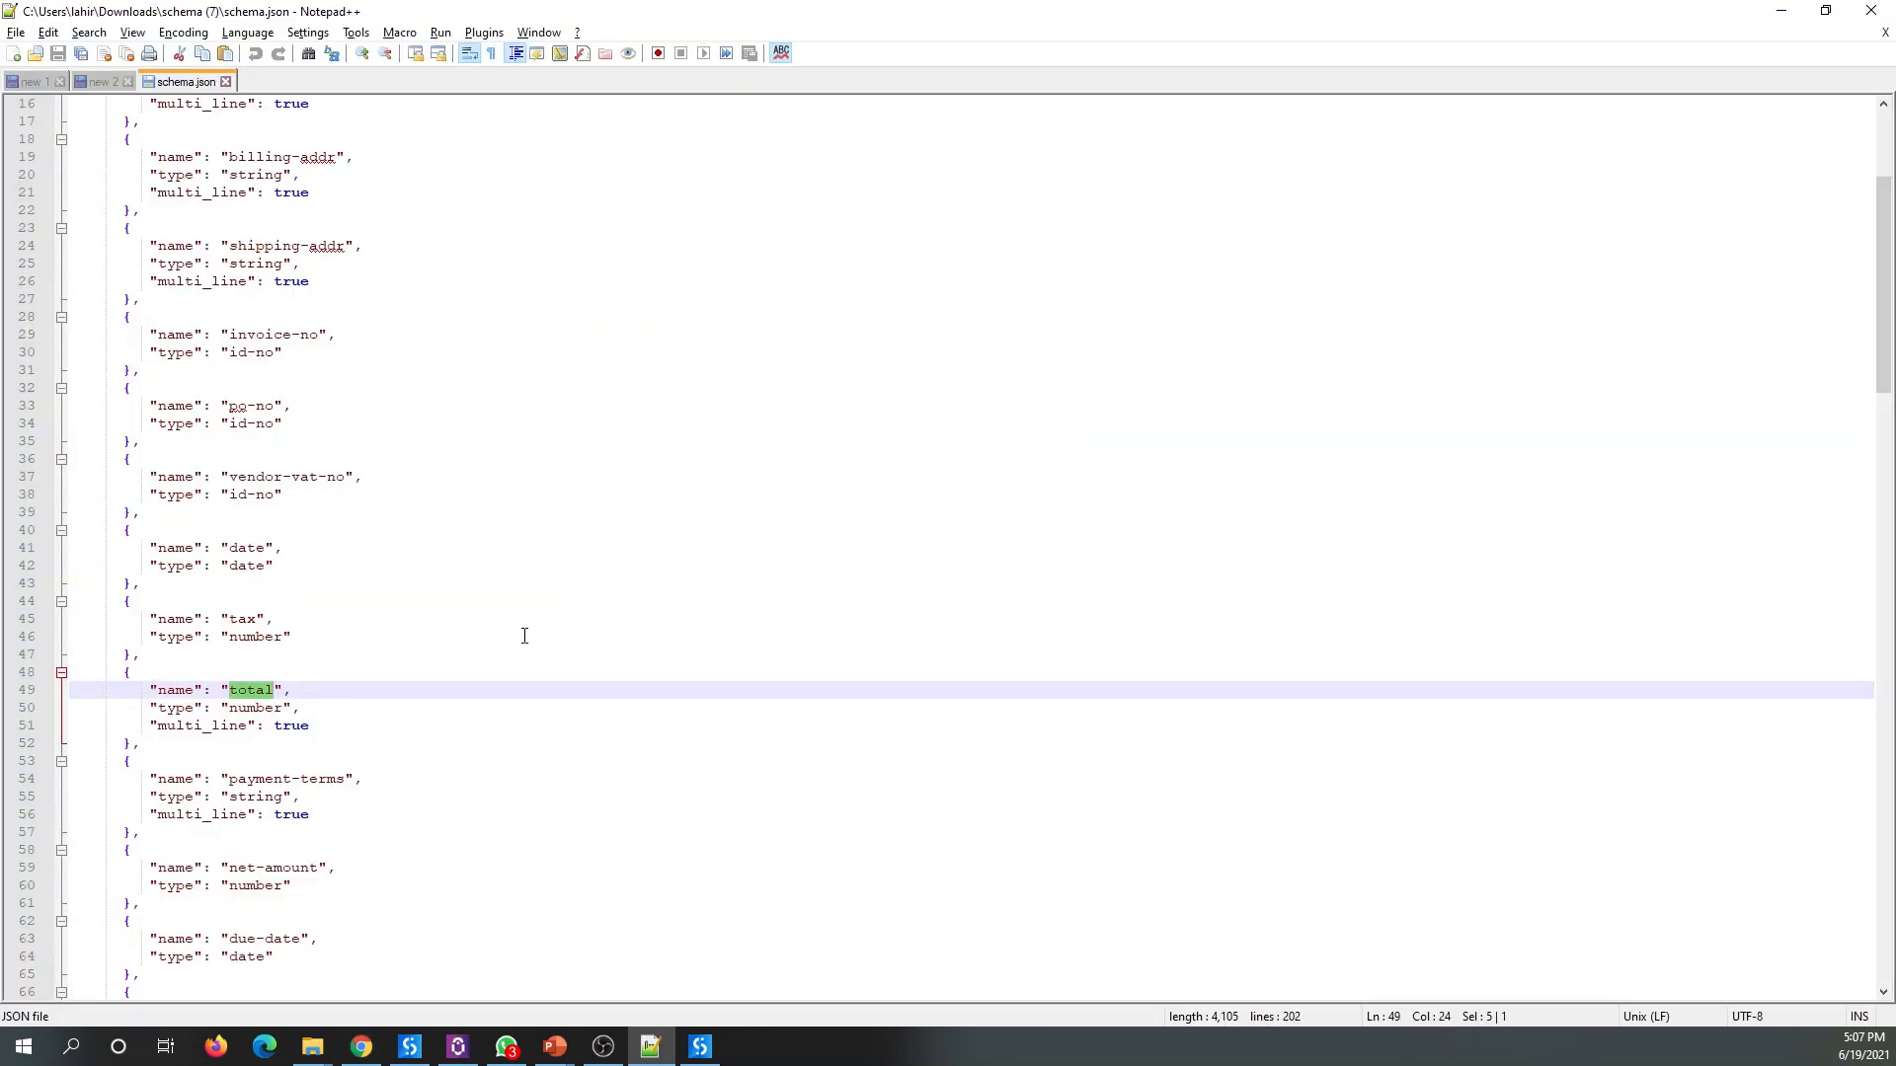
pyautogui.scroll(-11, 365, 573)
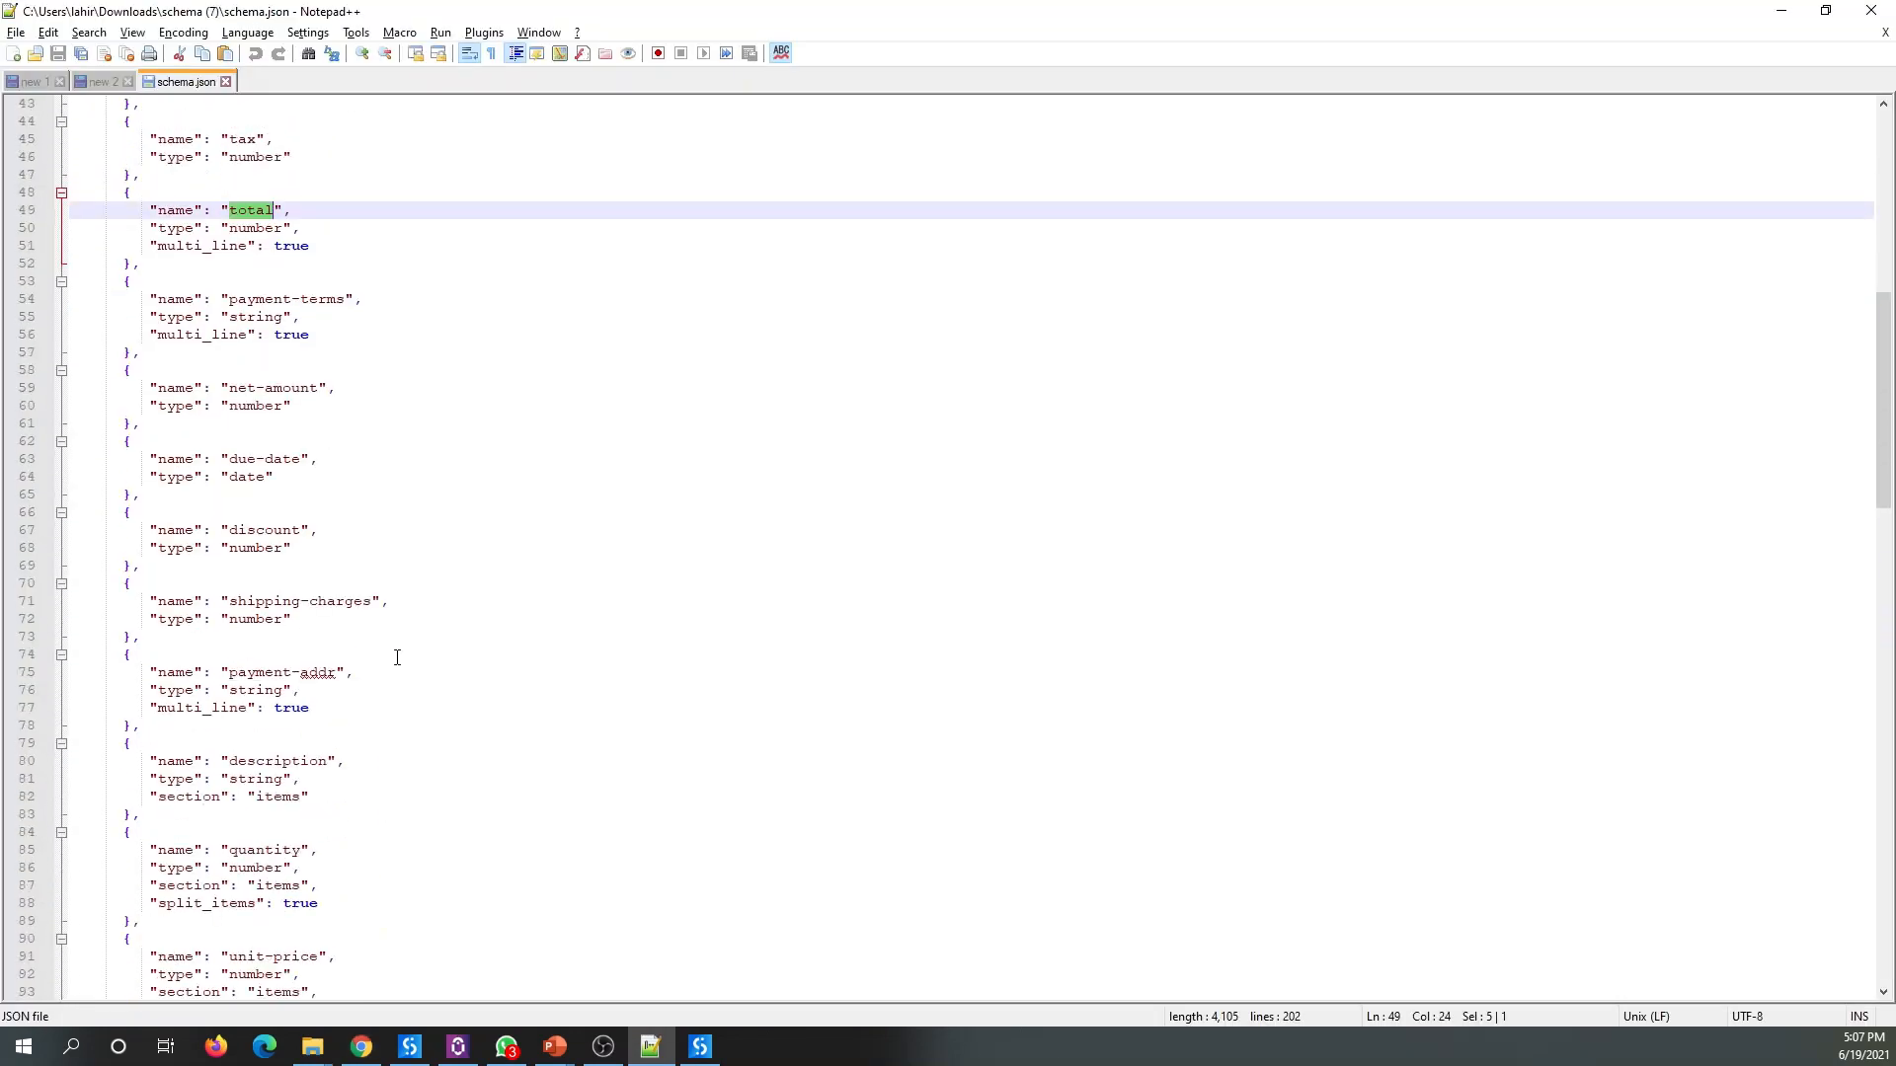
pyautogui.scroll(-2, 397, 664)
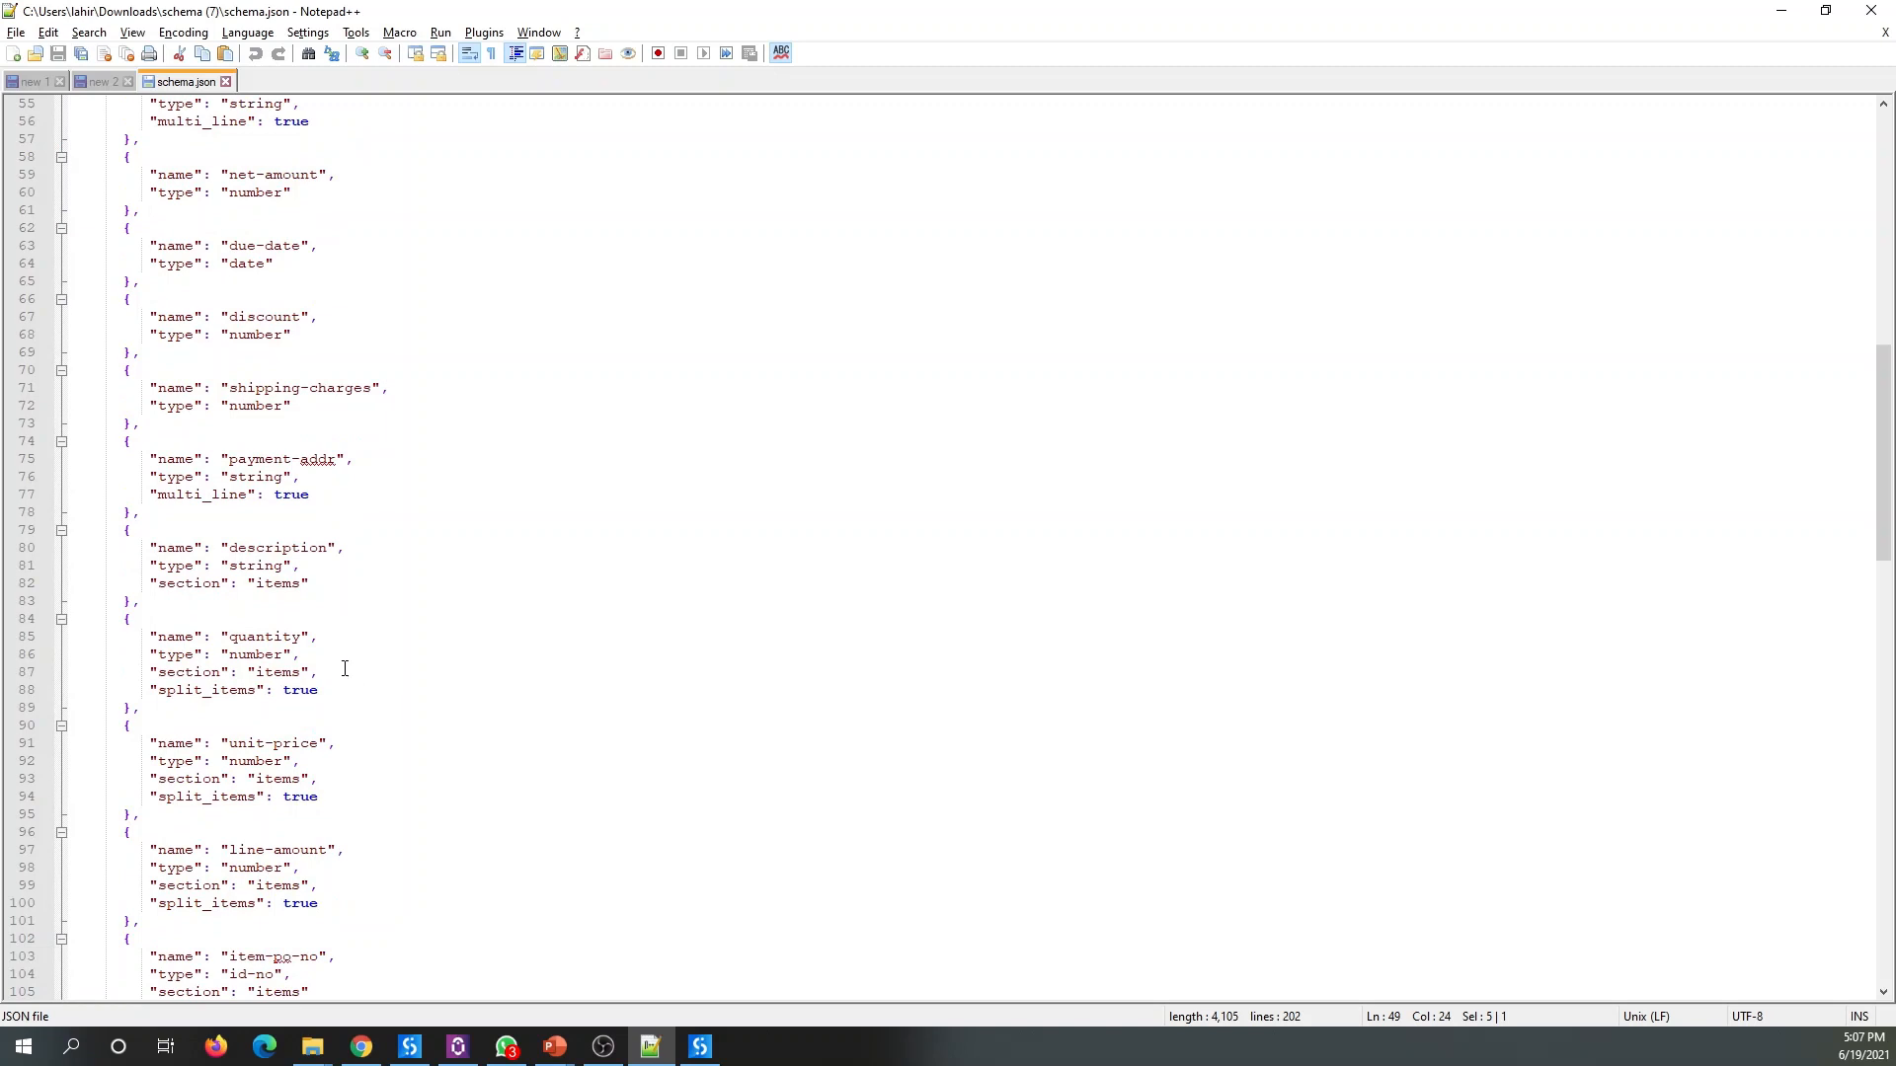
pyautogui.doubleClick(265, 637)
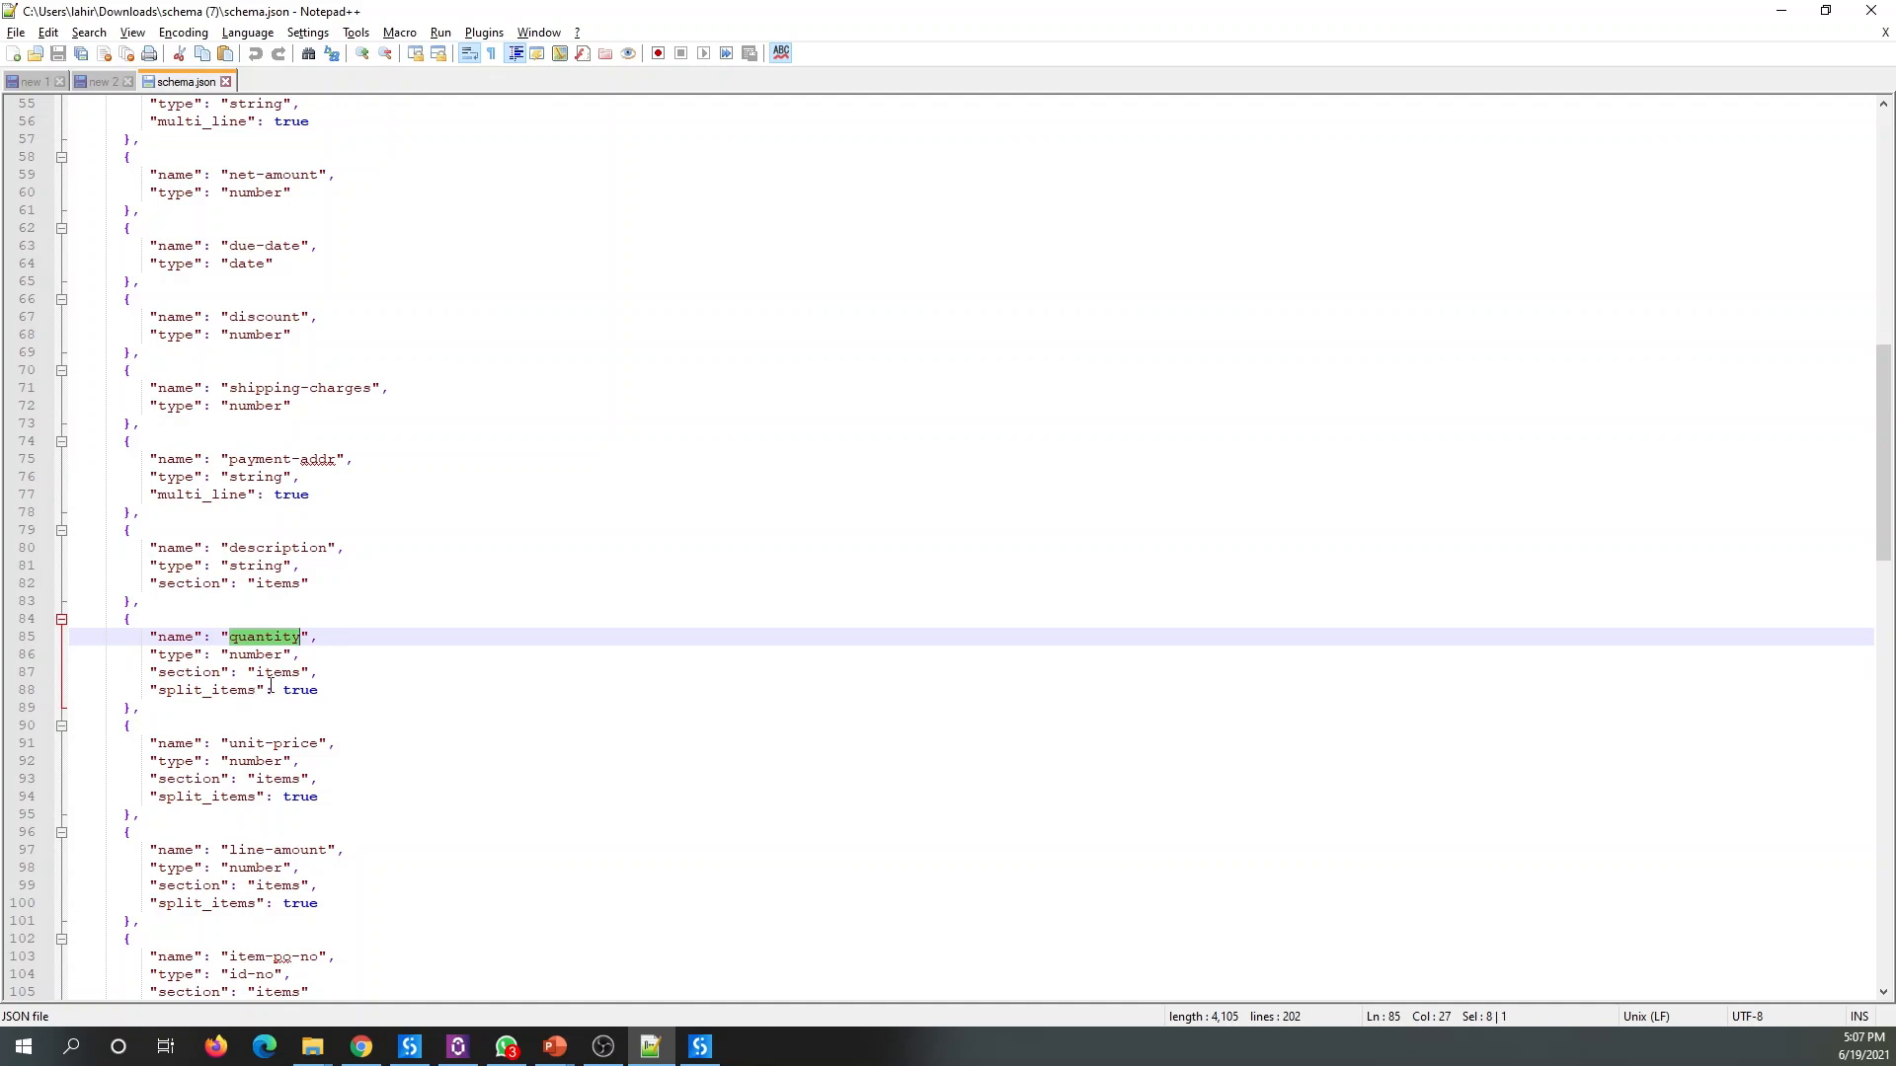
pyautogui.click(268, 638)
pyautogui.doubleClick(268, 637)
pyautogui.hotkey('ctrl', 'c')
pyautogui.hotkey('alt', 'Tab')
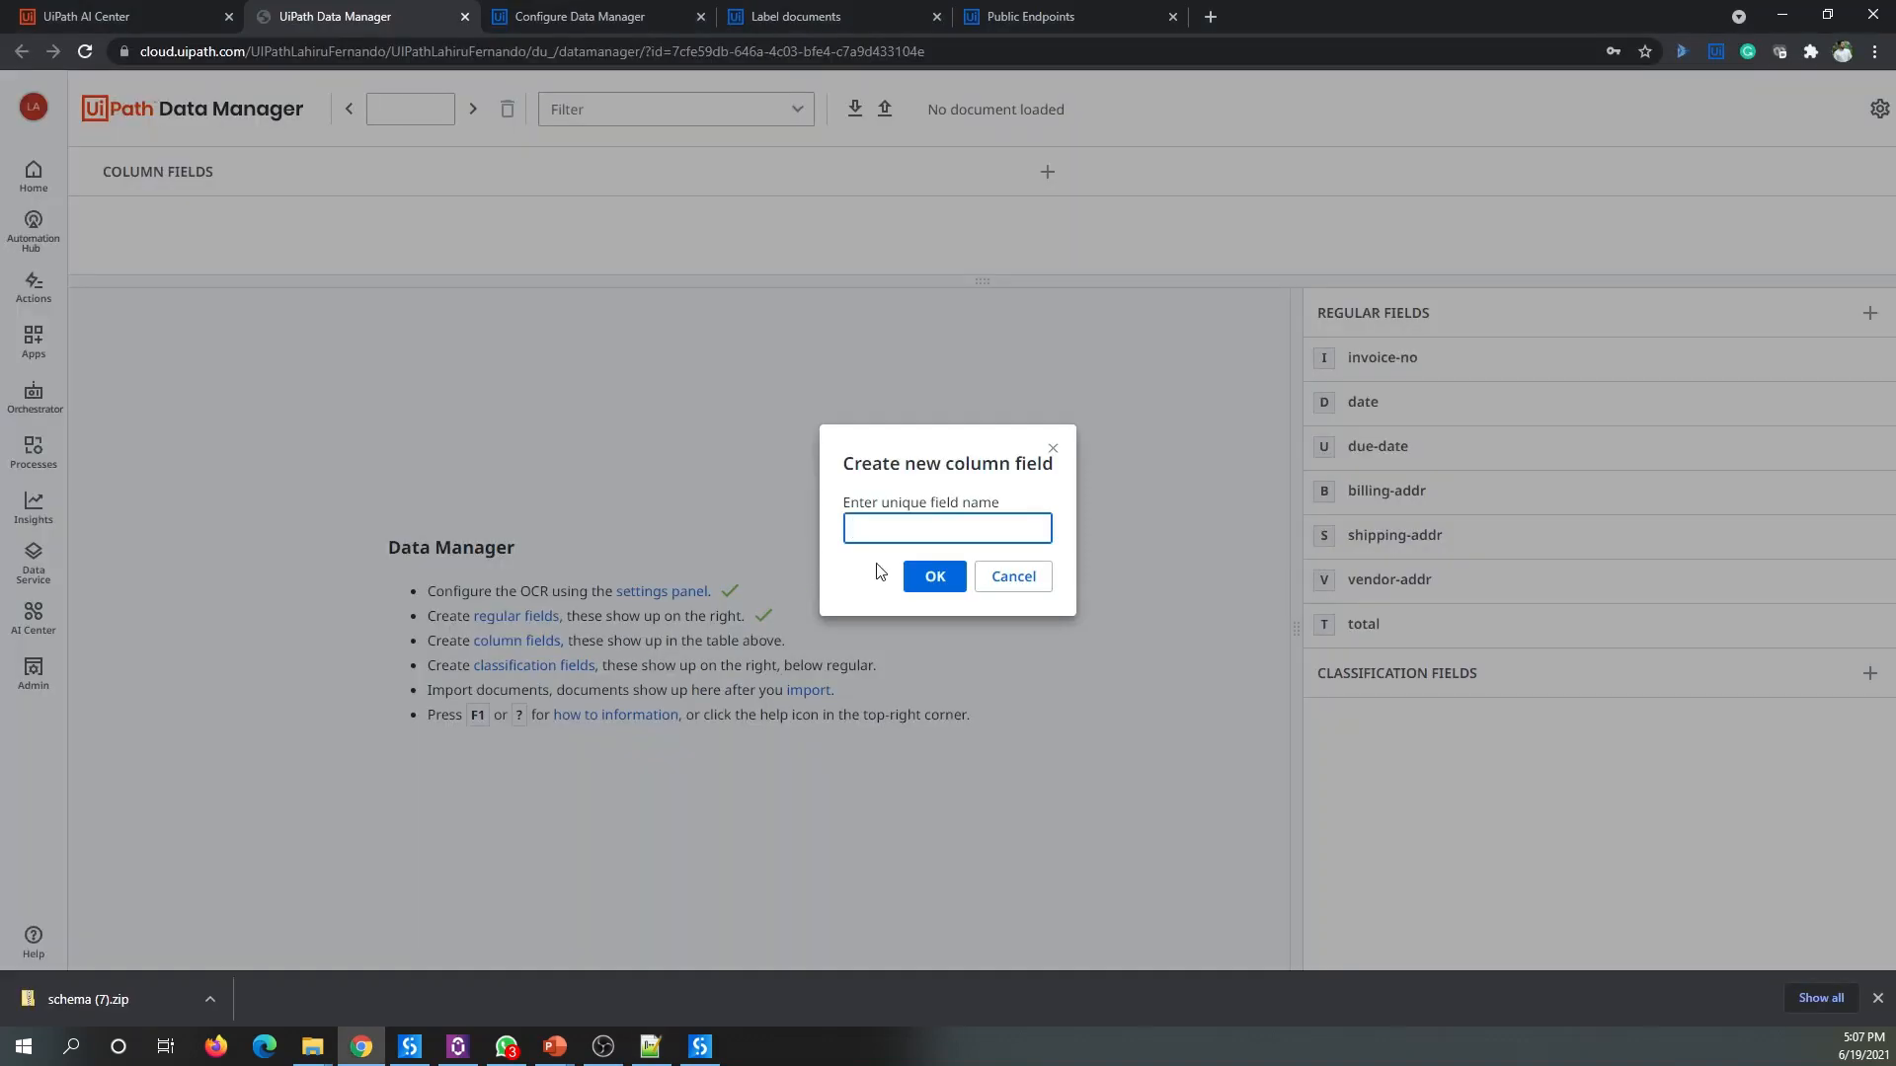
# Step: Create the quantity column field with content type number and Split items enabled, and save it
pyautogui.hotkey('ctrl', 'v')
pyautogui.click(940, 573)
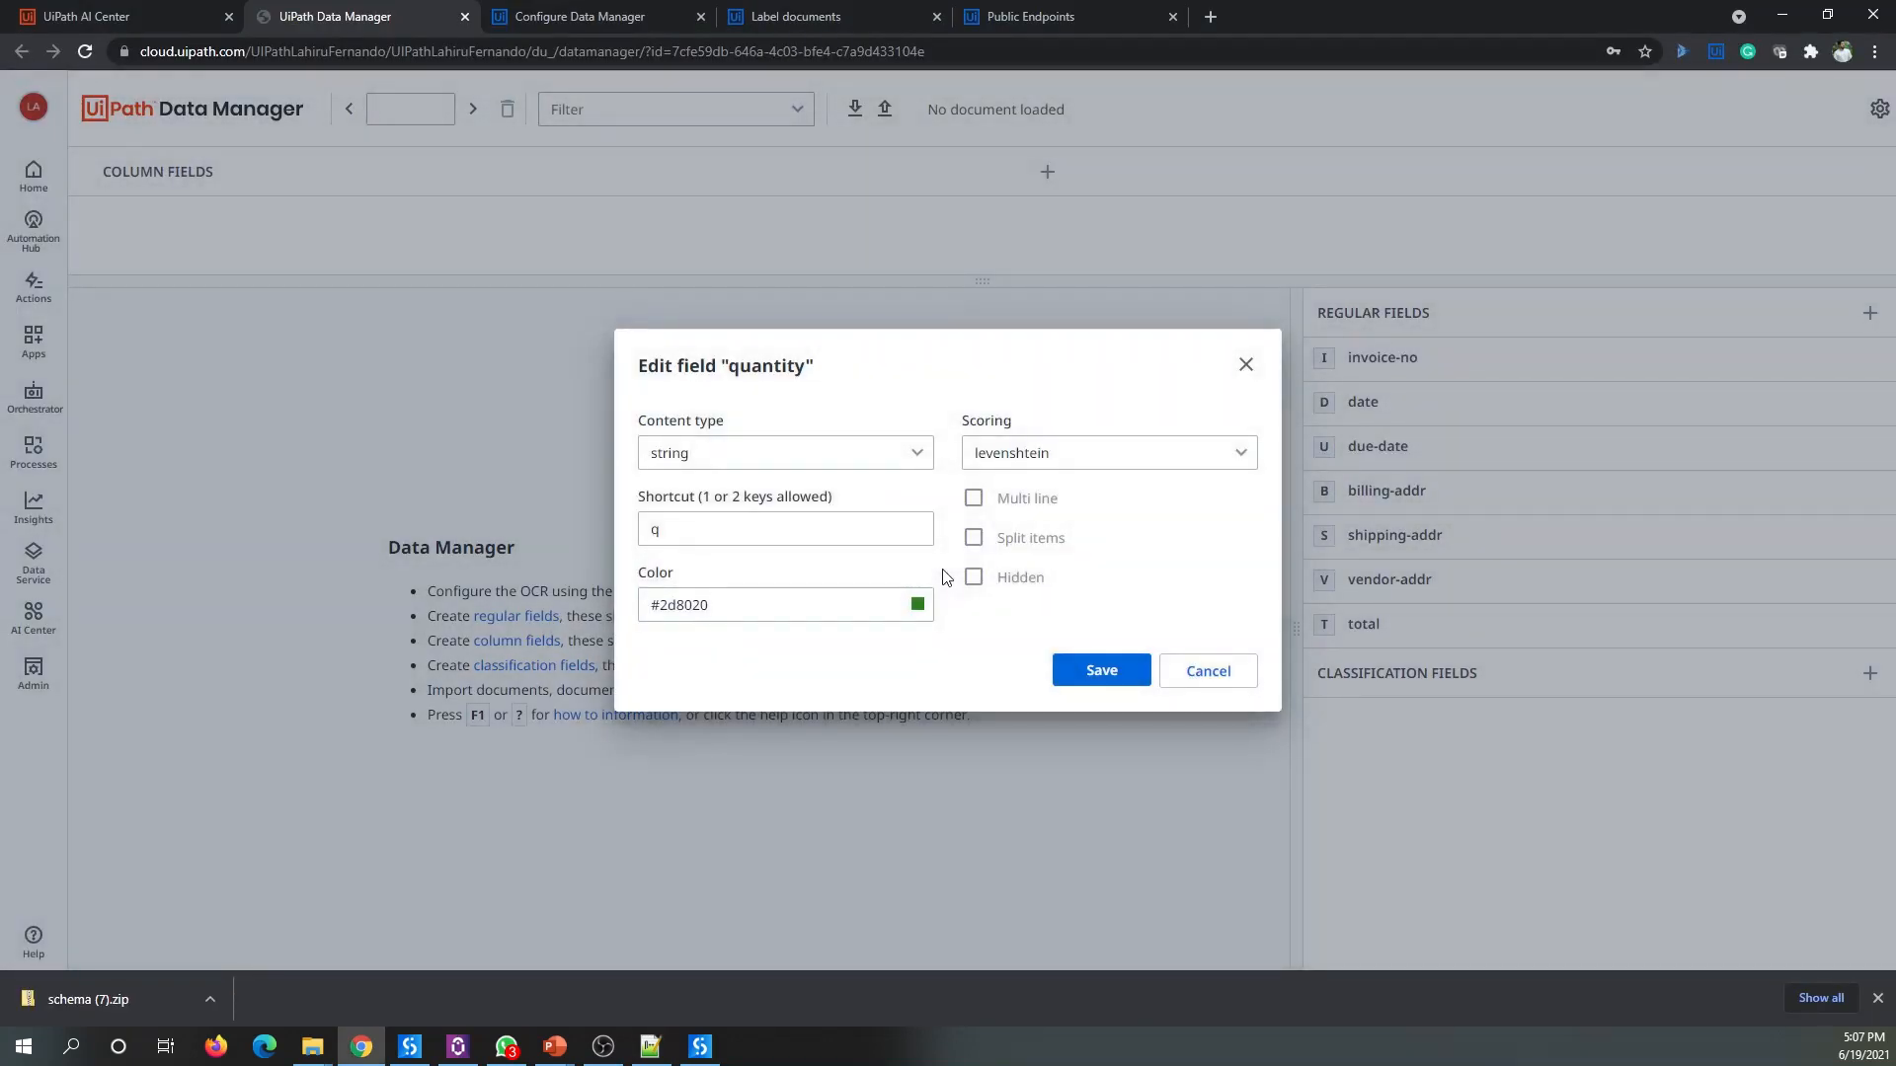
pyautogui.click(889, 446)
pyautogui.click(741, 528)
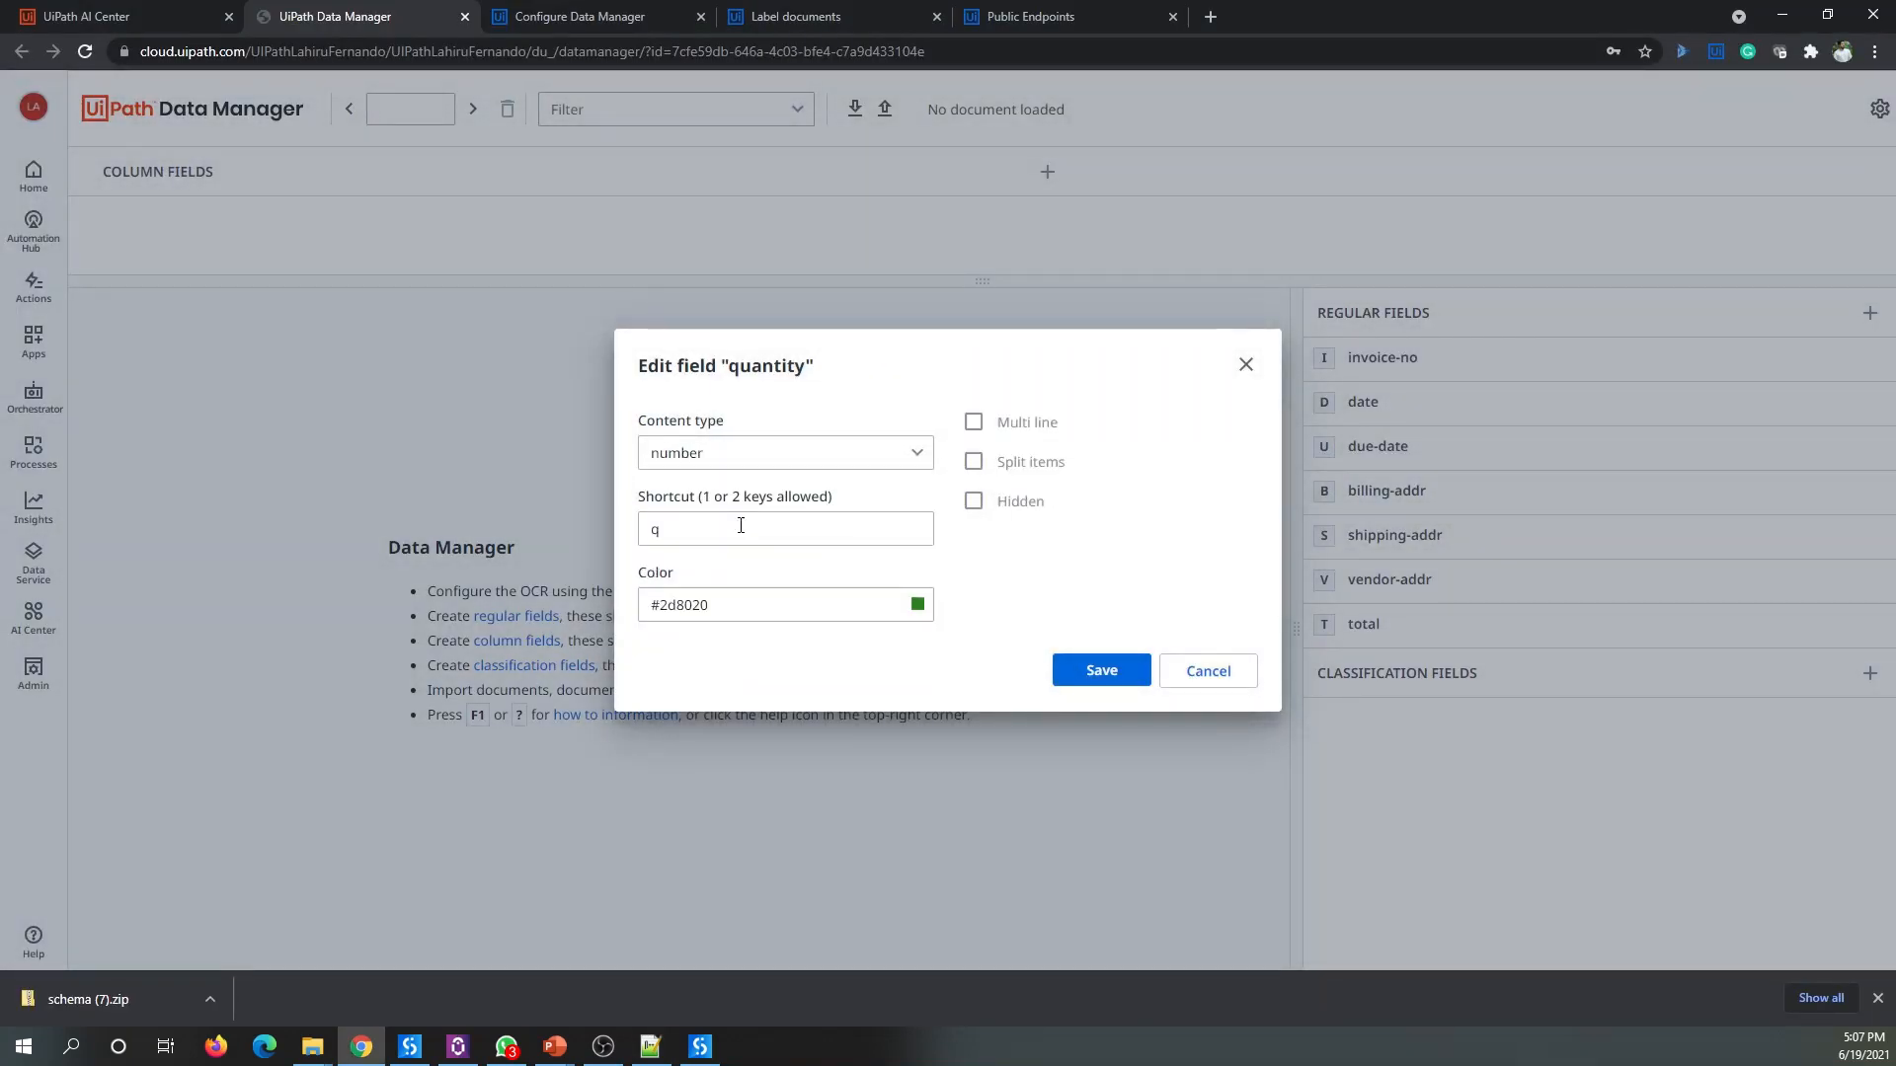
pyautogui.moveTo(1037, 461)
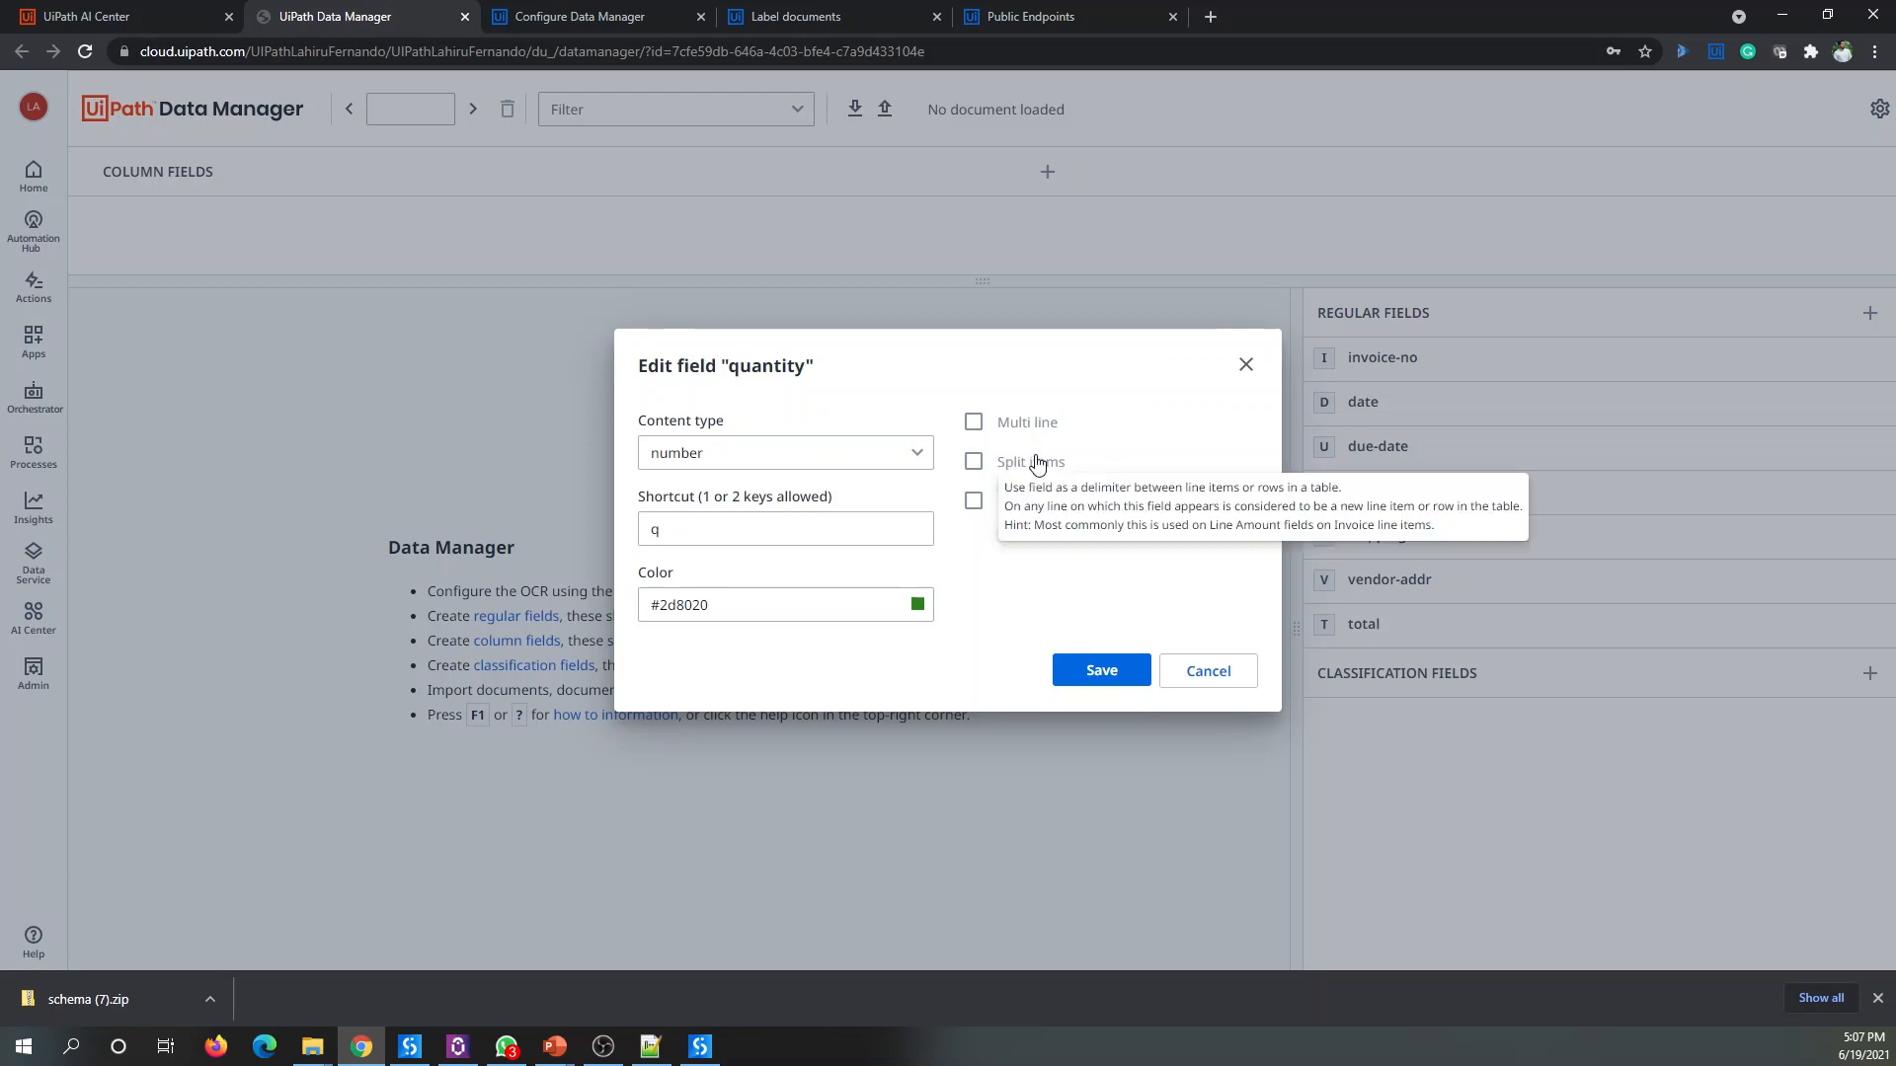
pyautogui.click(974, 466)
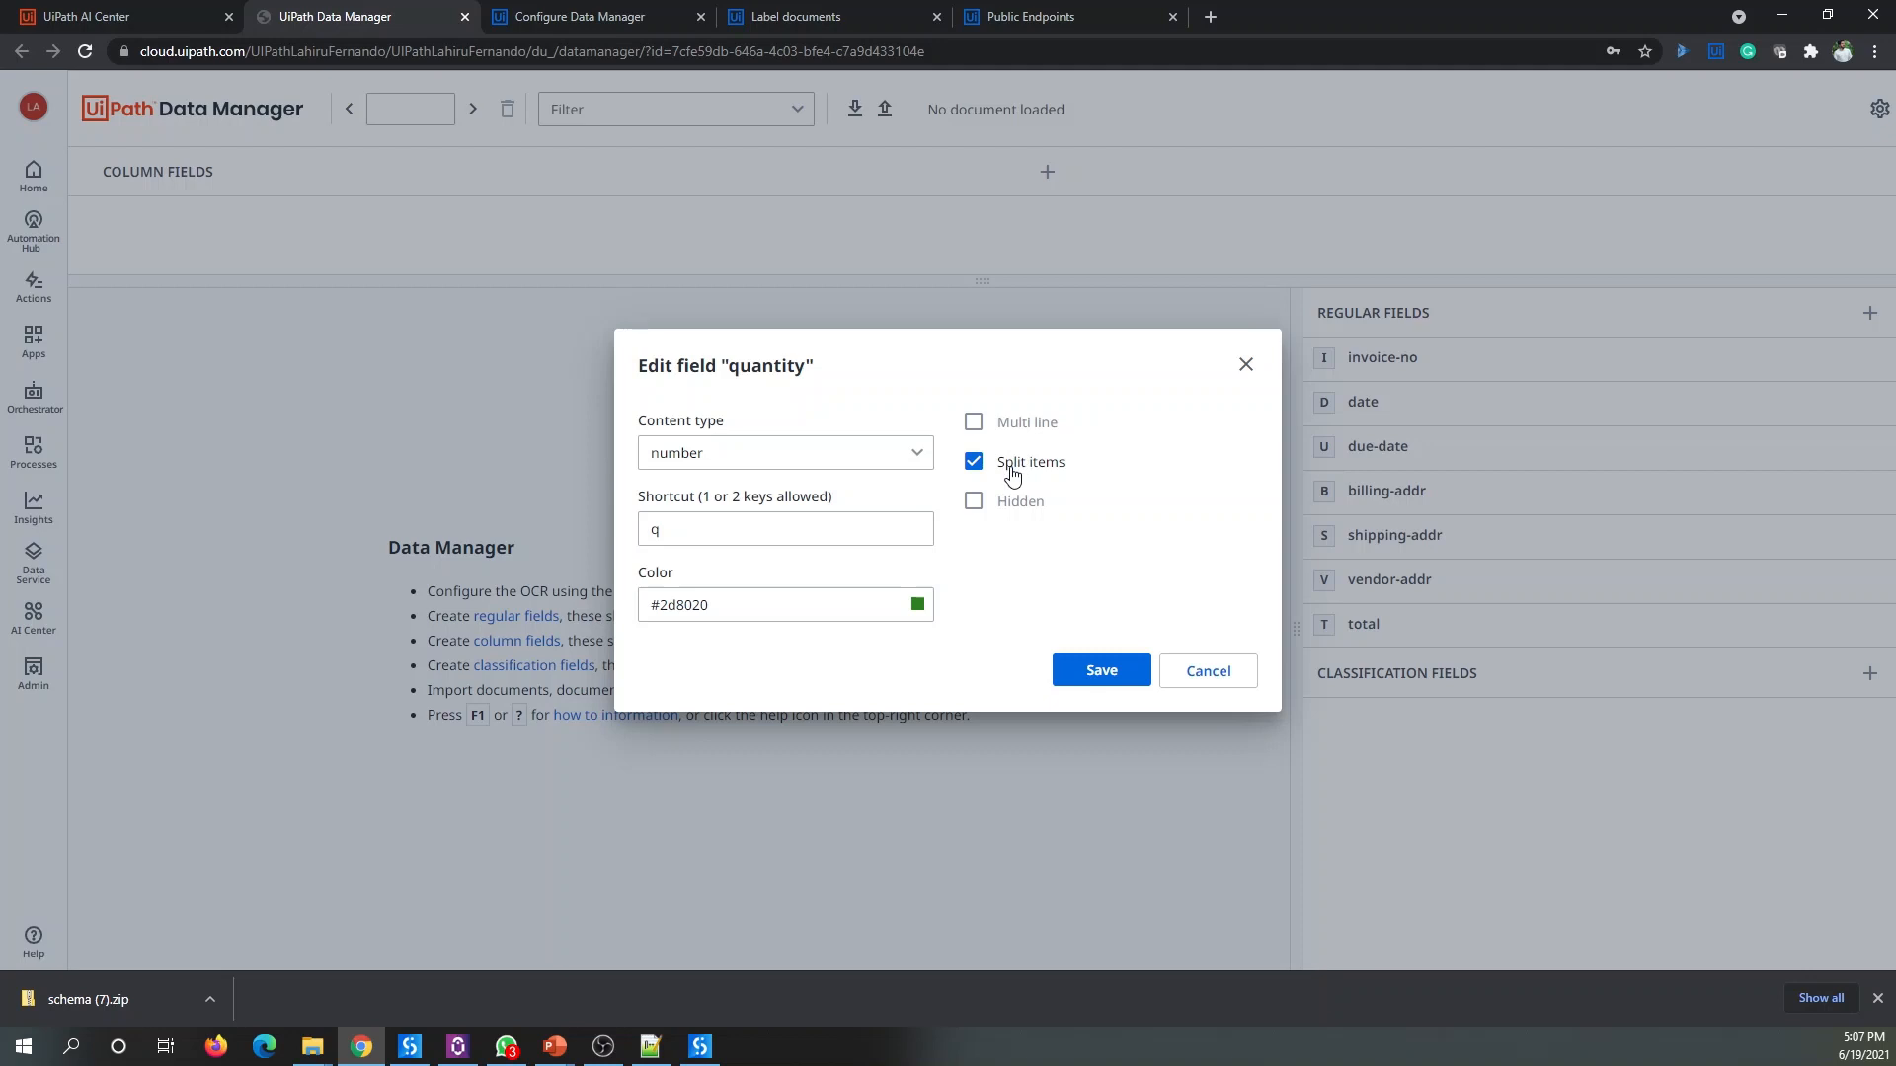
pyautogui.moveTo(1011, 474)
pyautogui.click(1103, 672)
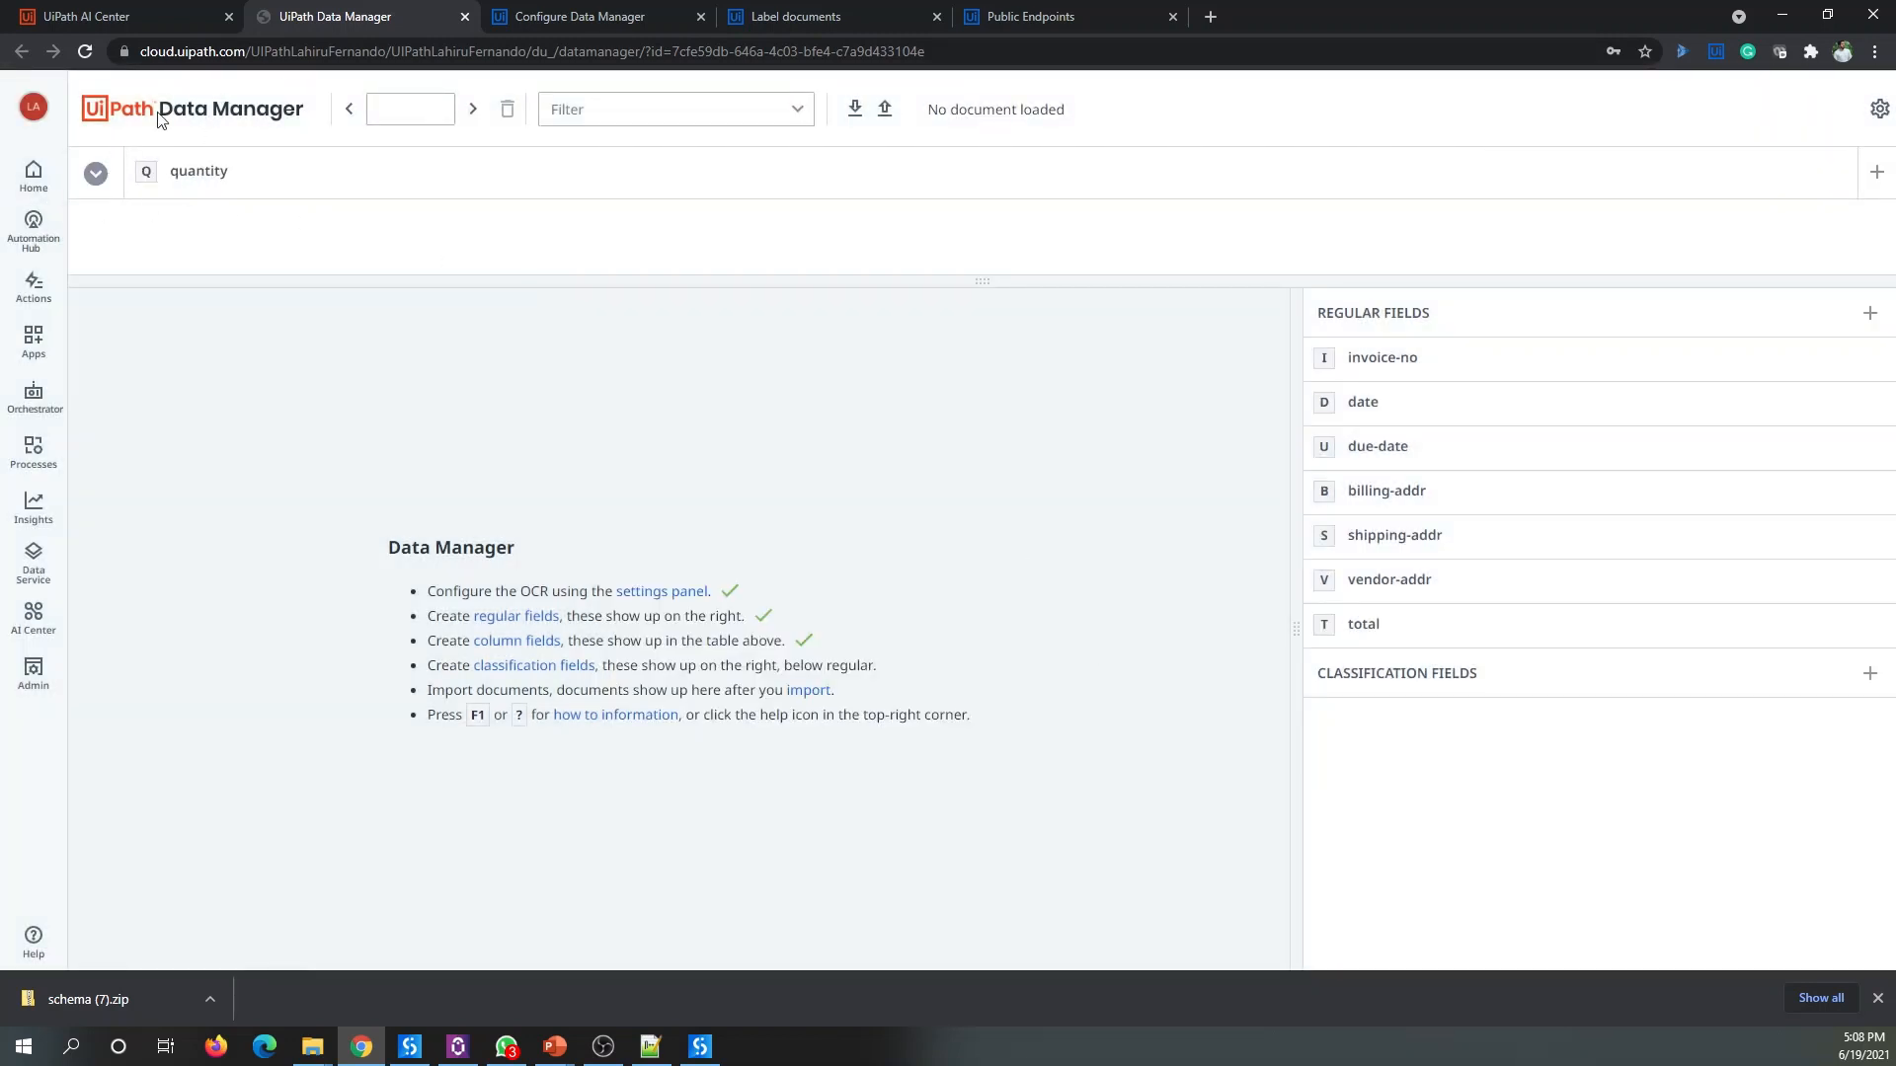
# Step: Add a column field named description, copying its name from the schema file in Notepad++, and save it with content type string
pyautogui.click(523, 642)
pyautogui.hotkey('alt', 'Tab')
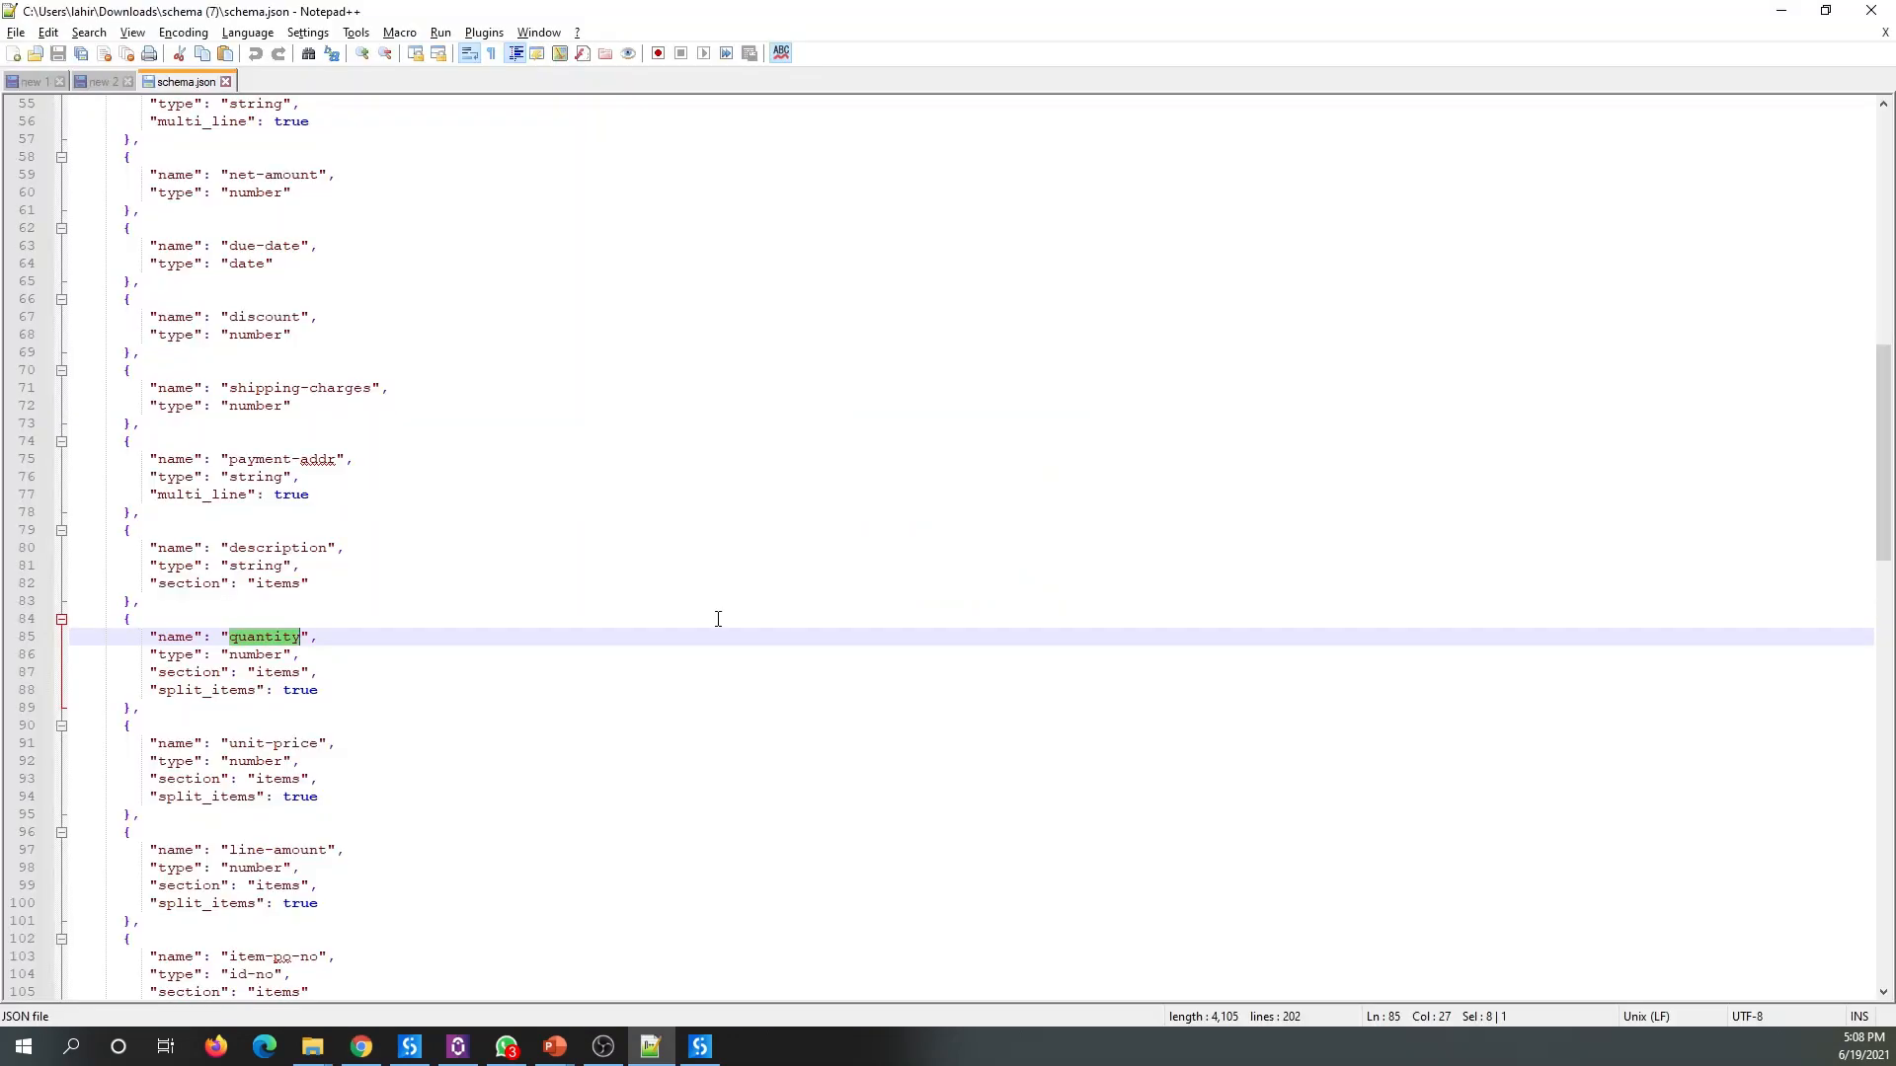
pyautogui.doubleClick(265, 549)
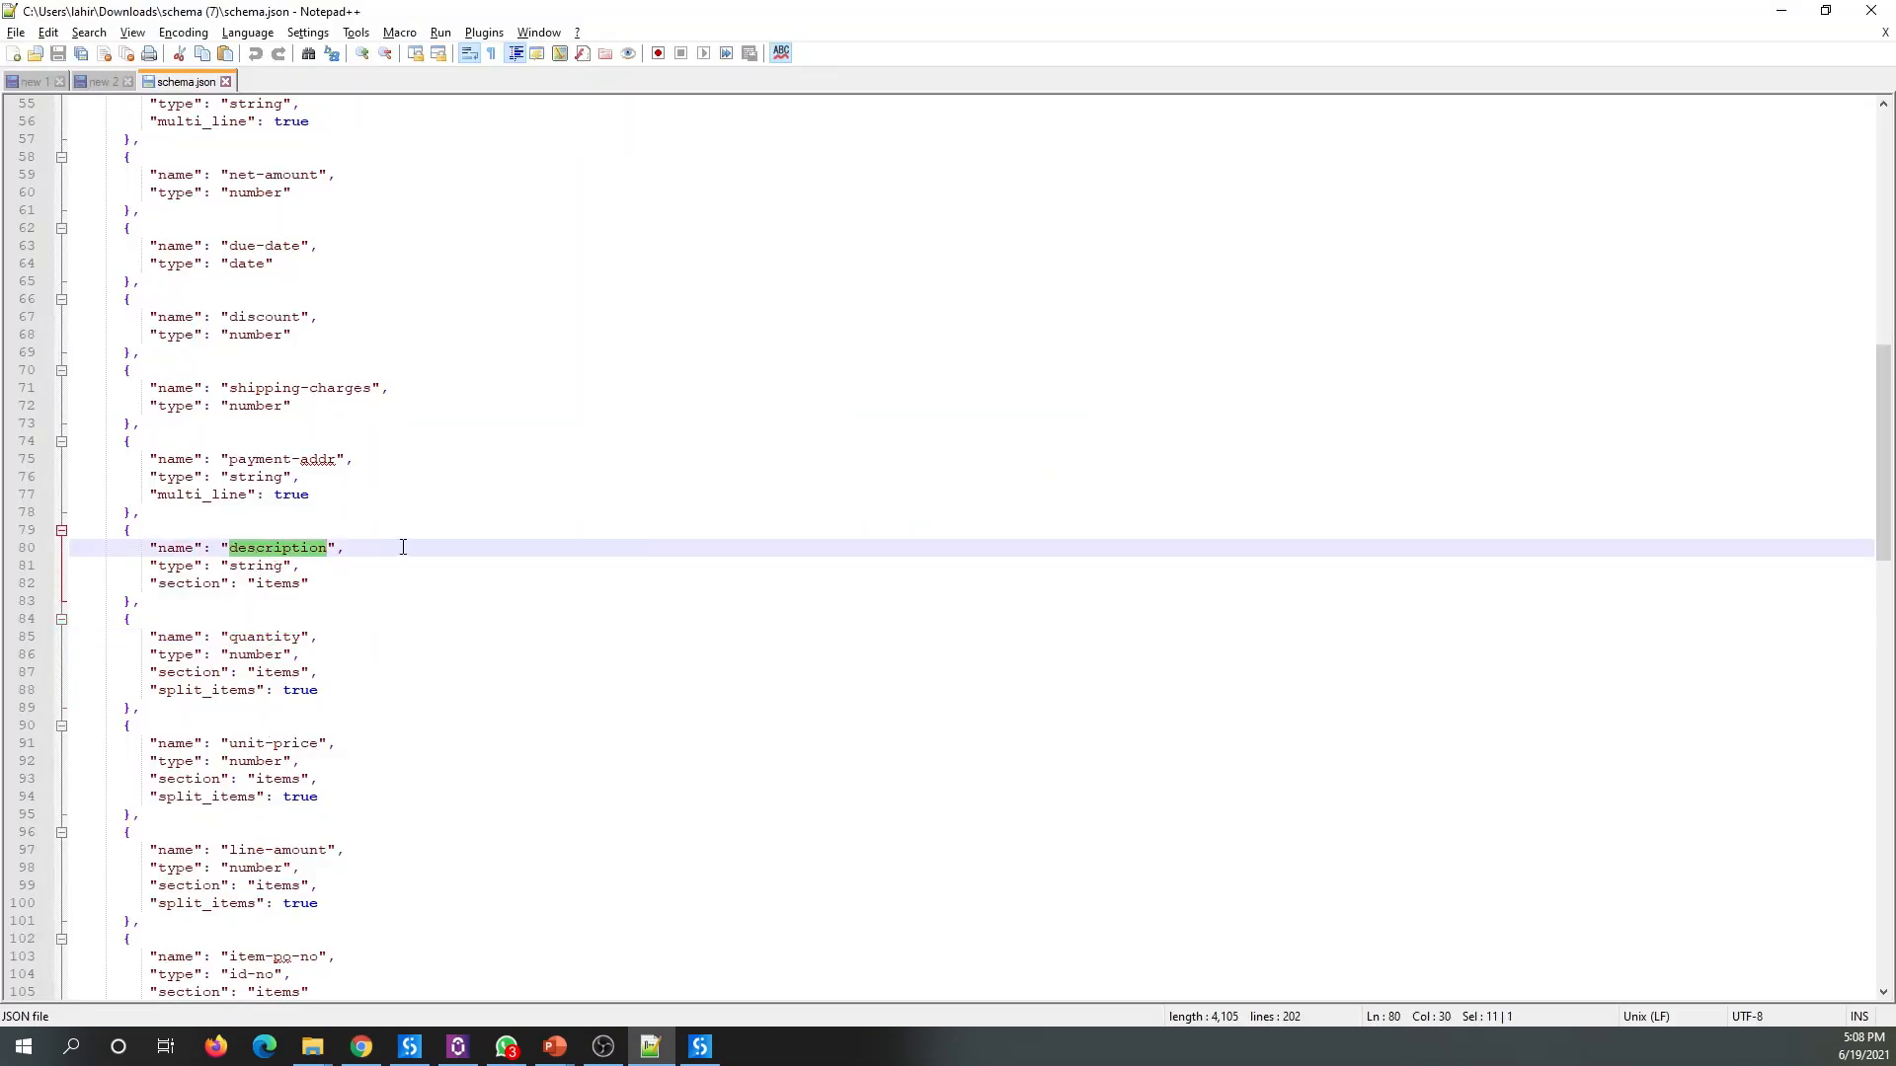
pyautogui.hotkey('alt', 'Tab')
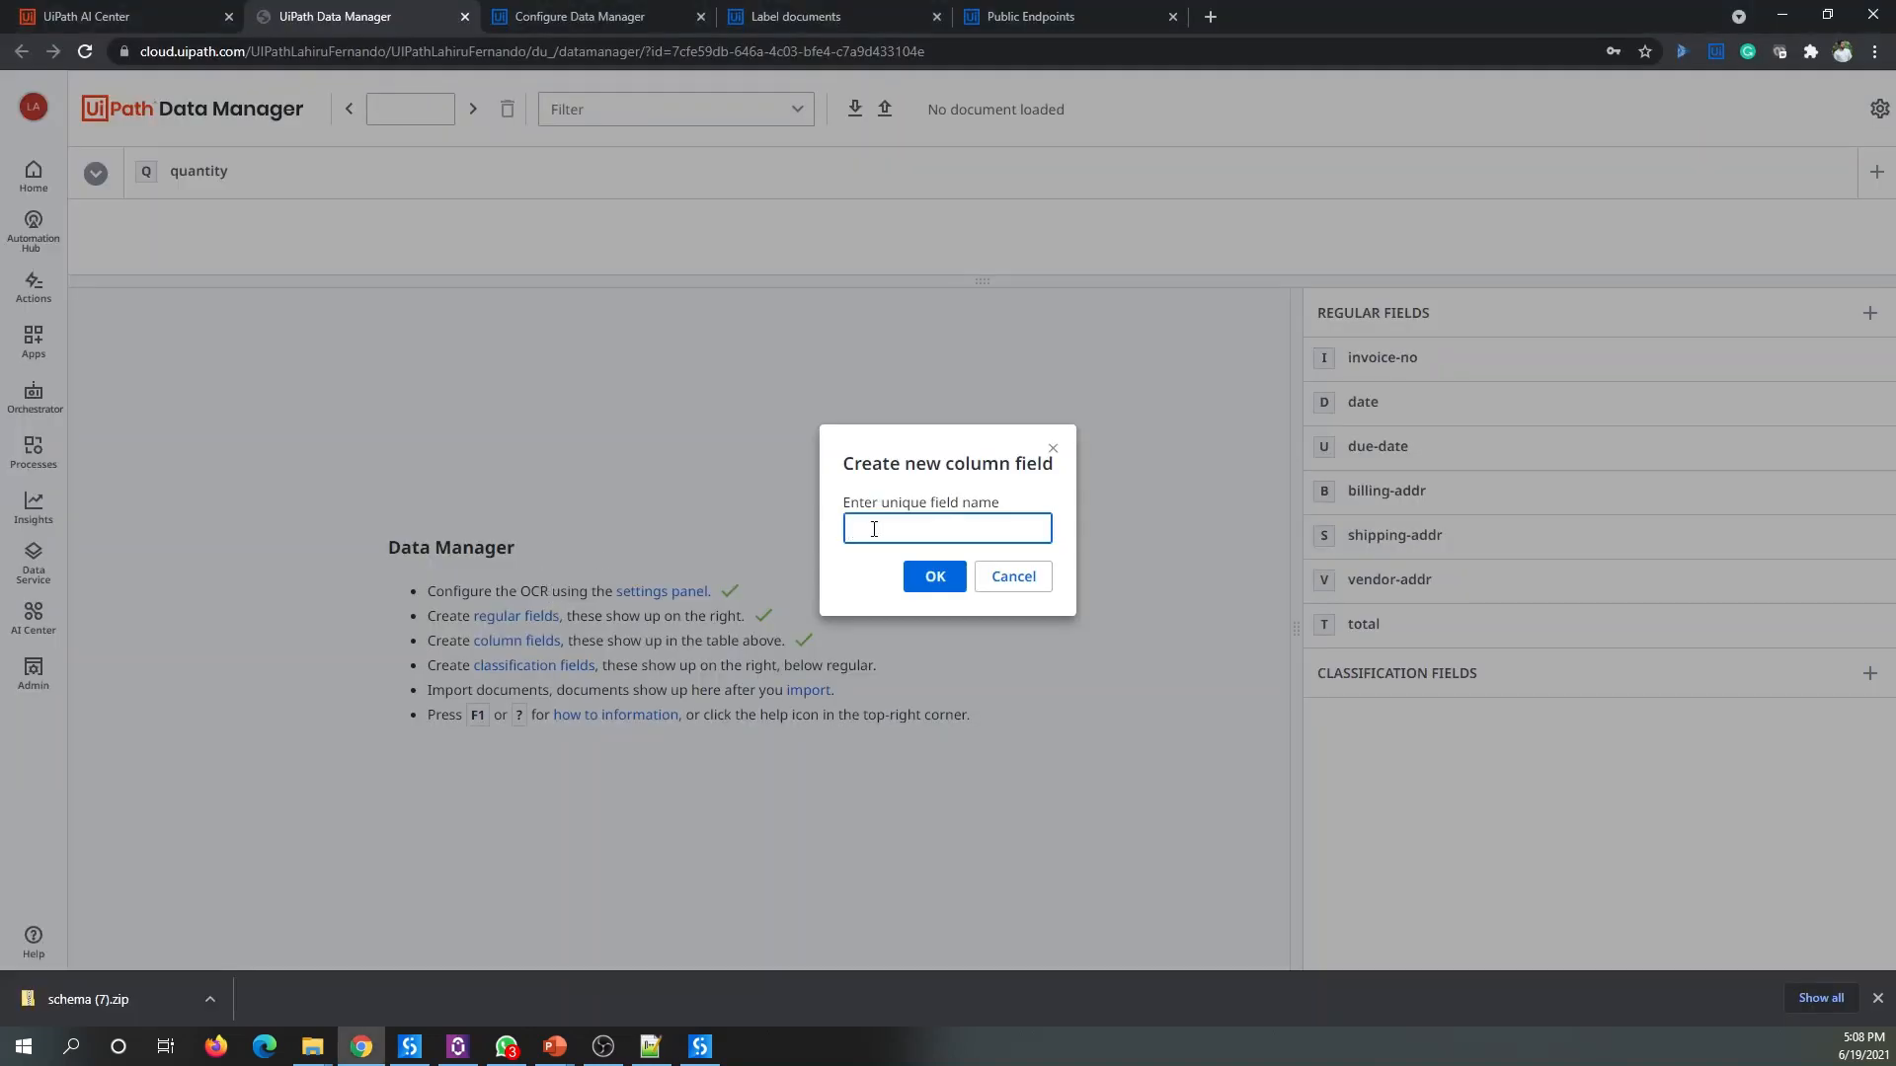
pyautogui.hotkey('ctrl', 'v')
pyautogui.click(935, 577)
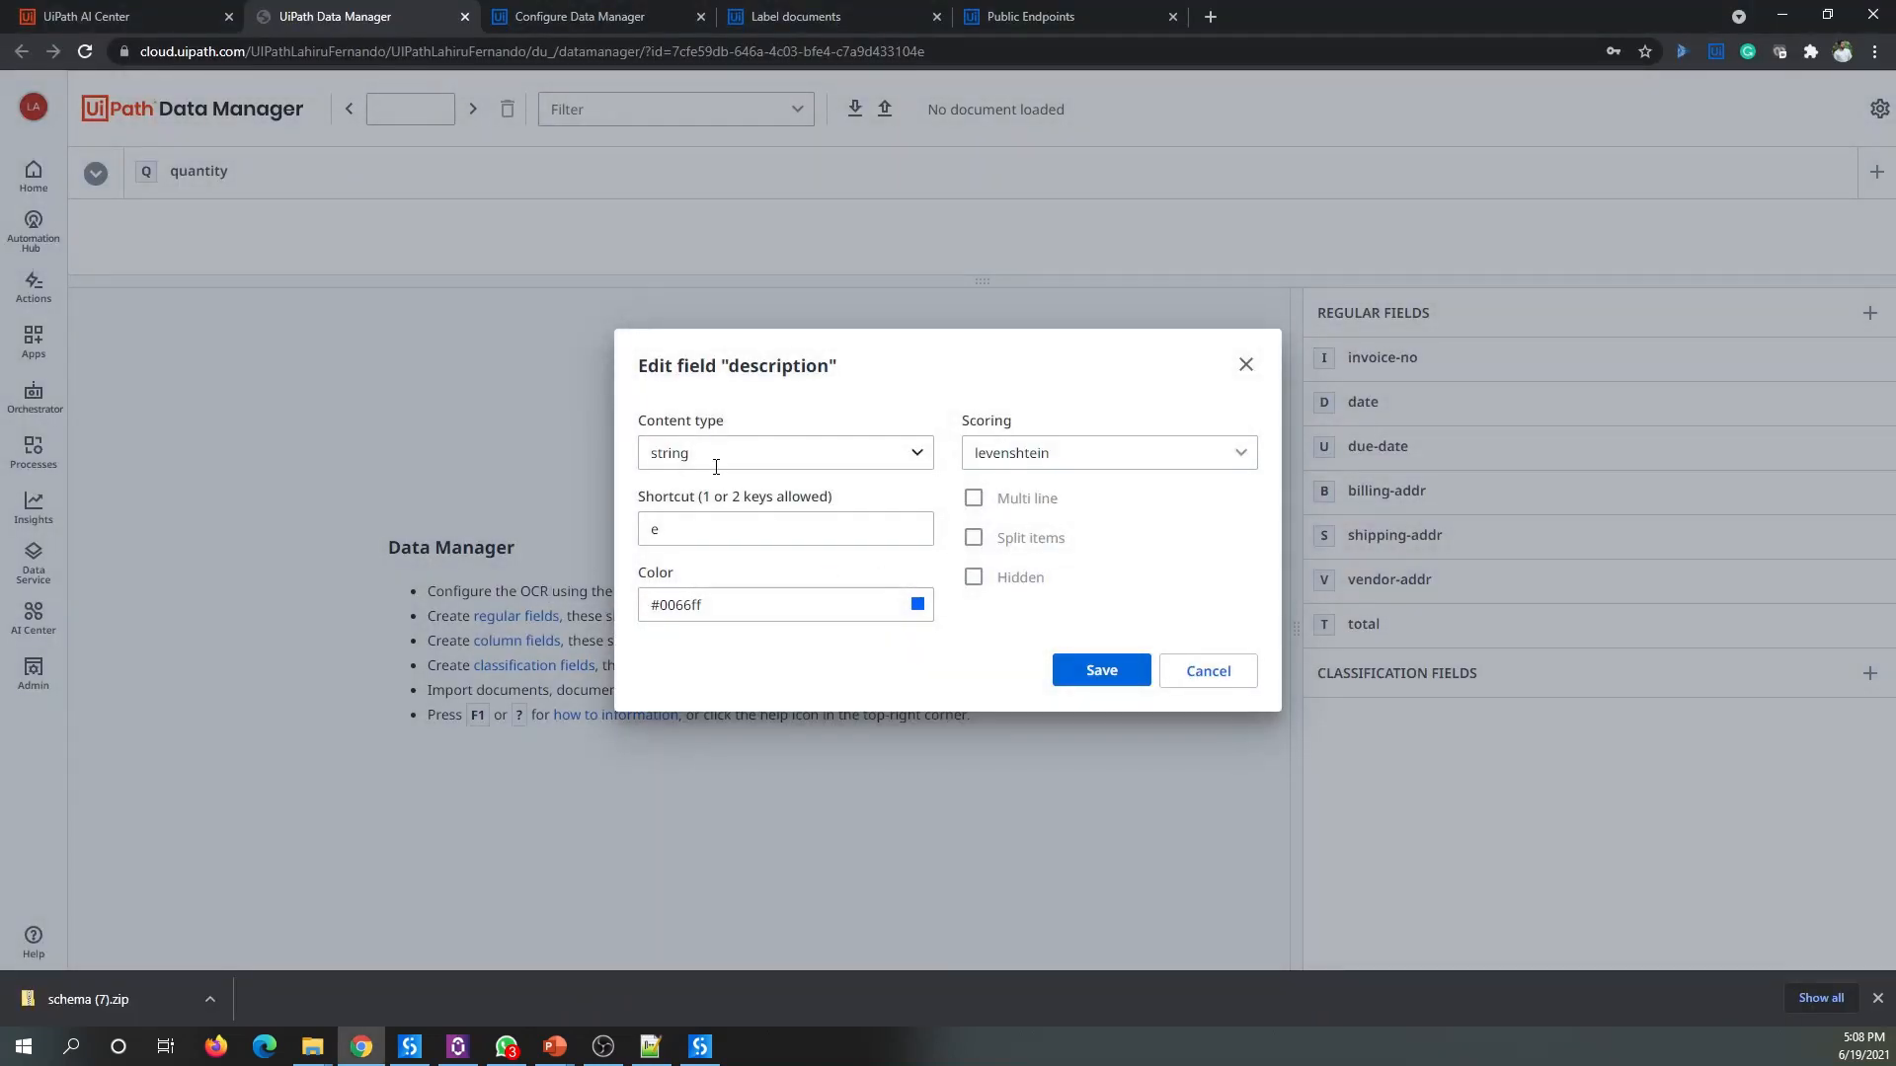
pyautogui.click(1096, 673)
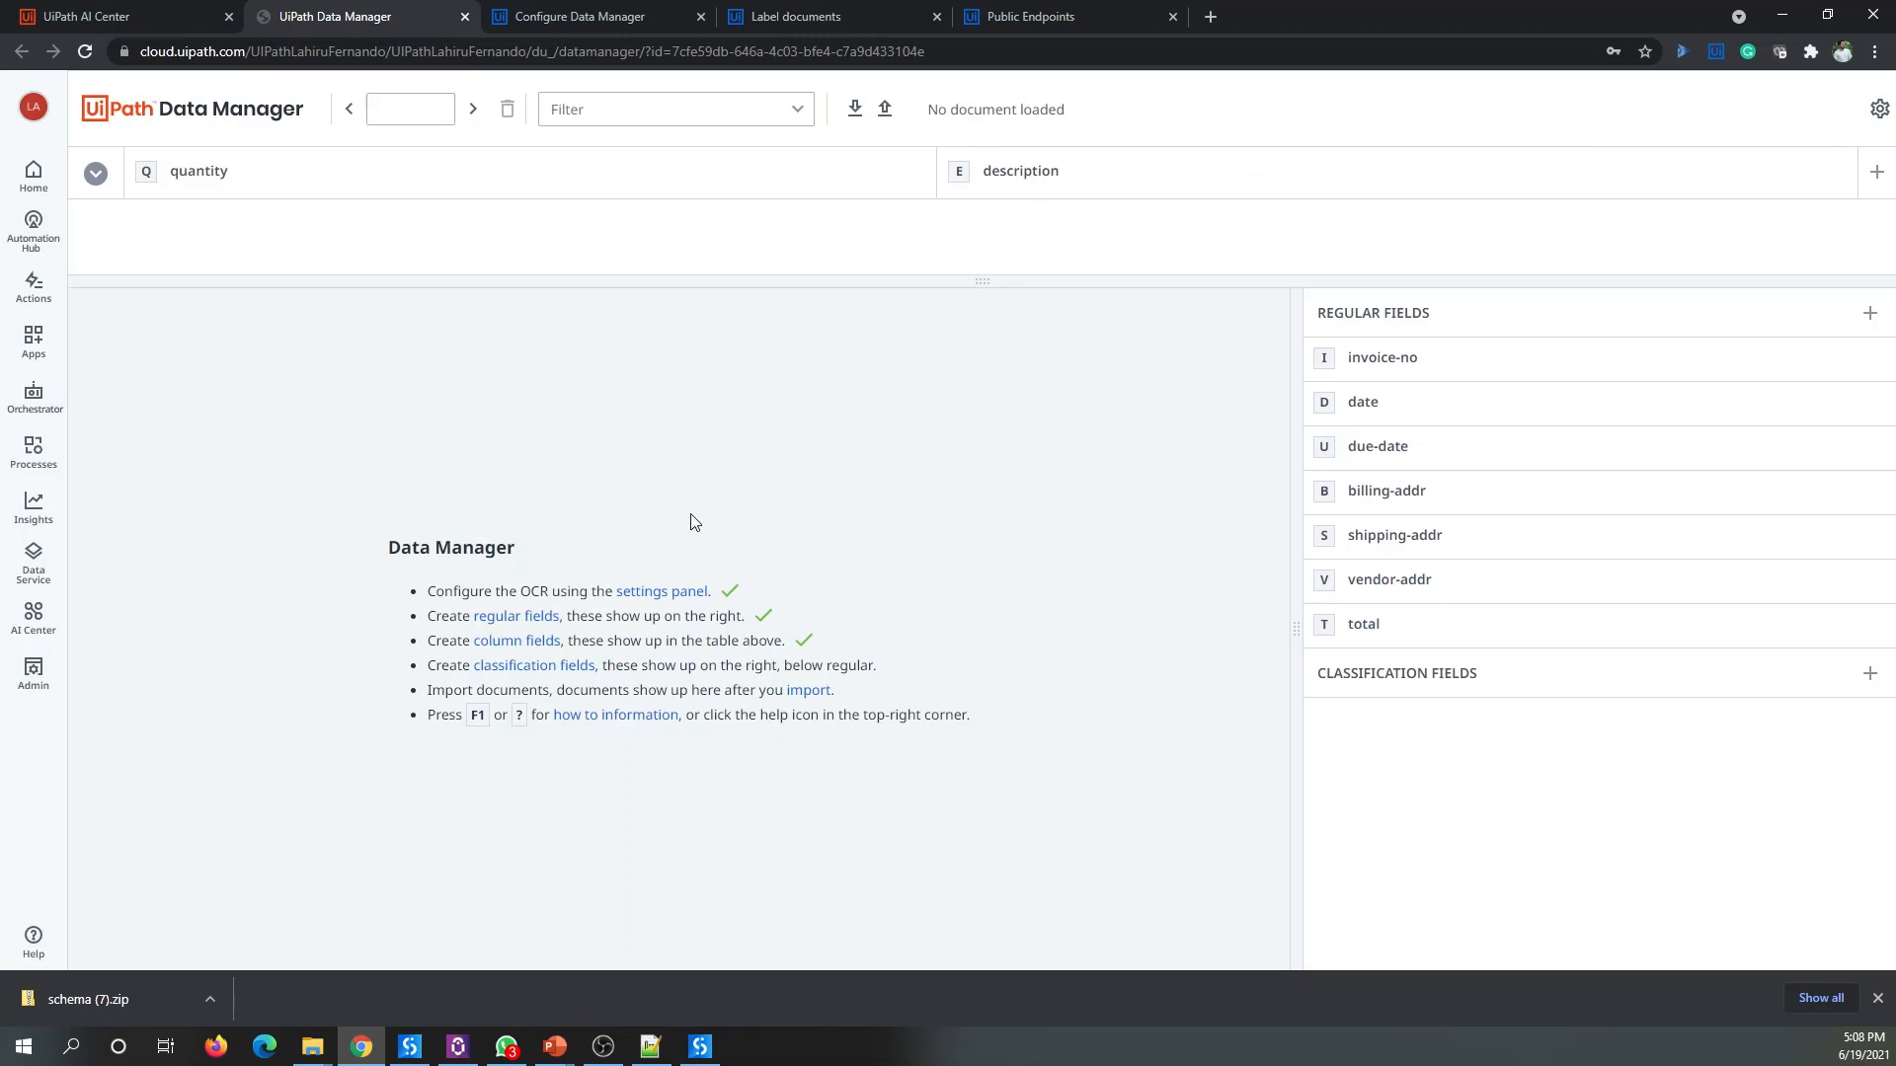
# Step: Copy the unit-price field name from the schema file in Notepad++ and return to Data Manager
pyautogui.hotkey('alt', 'Tab')
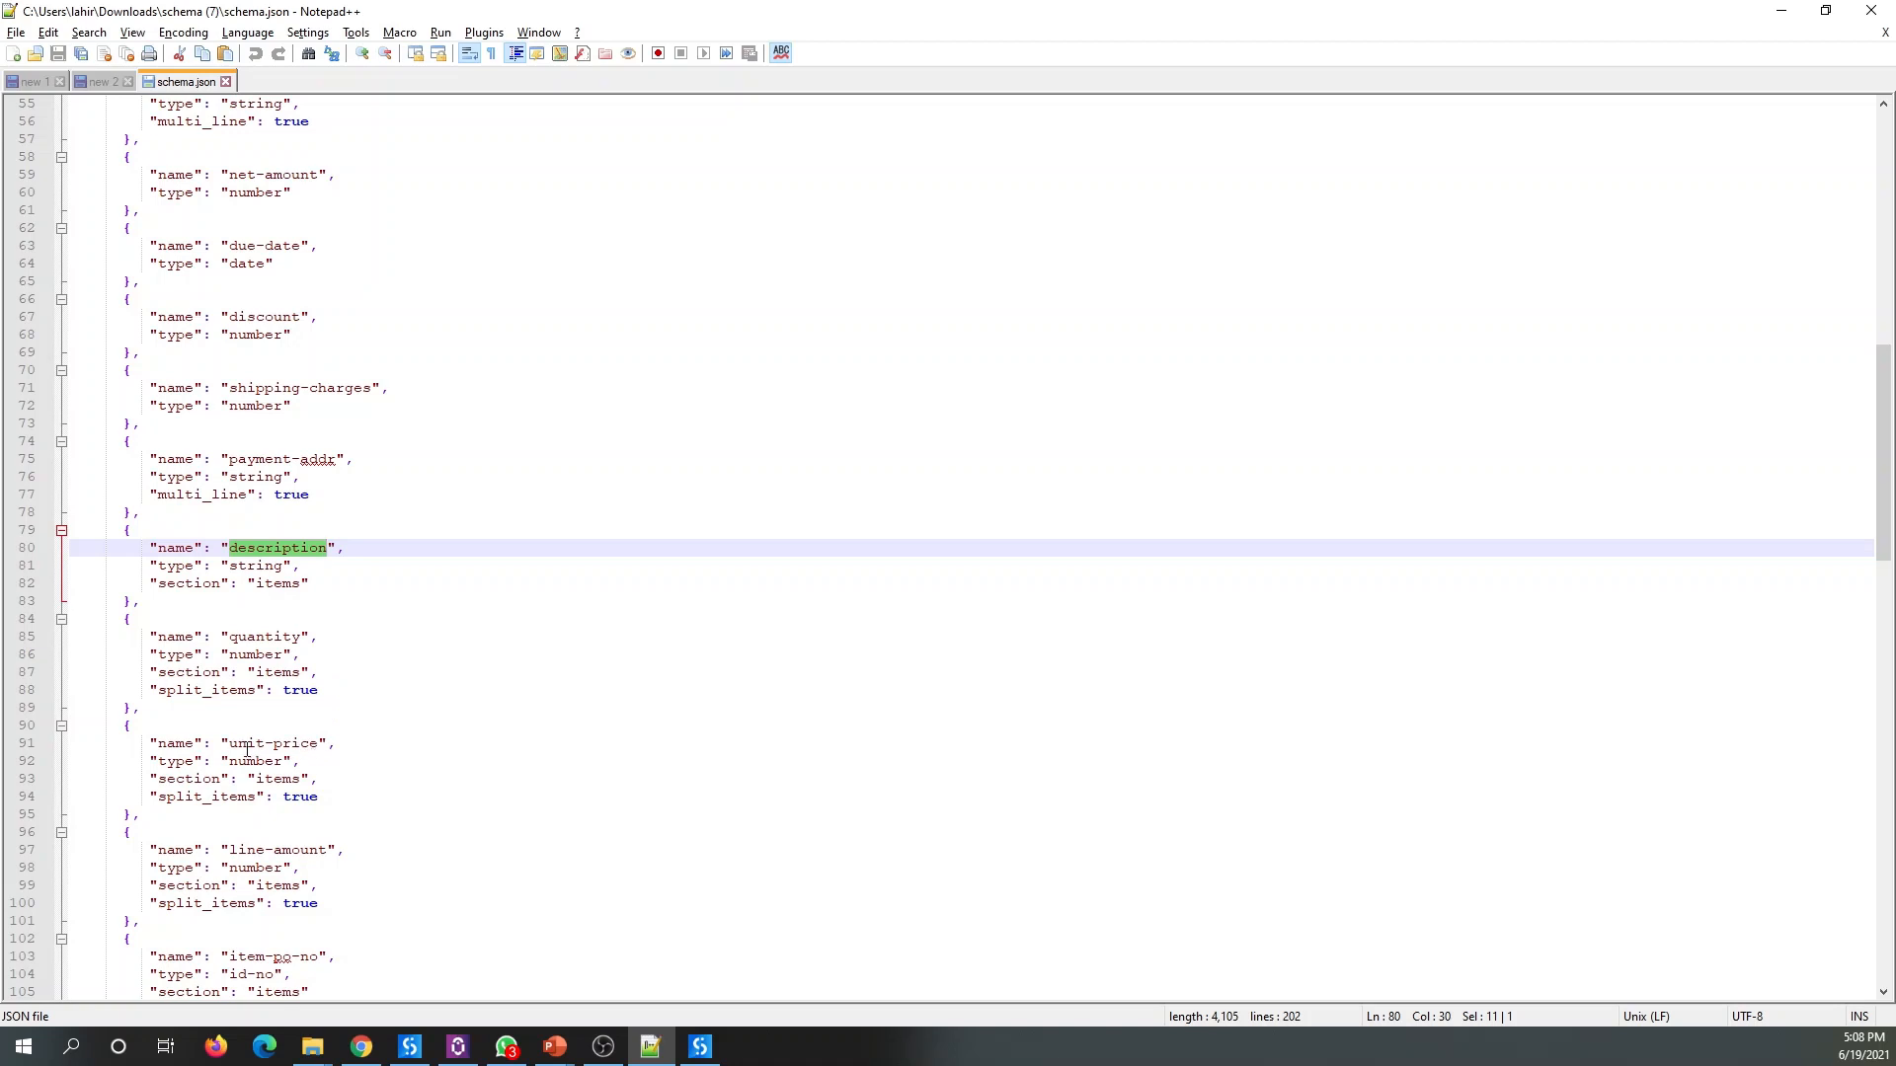
pyautogui.moveTo(229, 744); pyautogui.dragTo(322, 746)
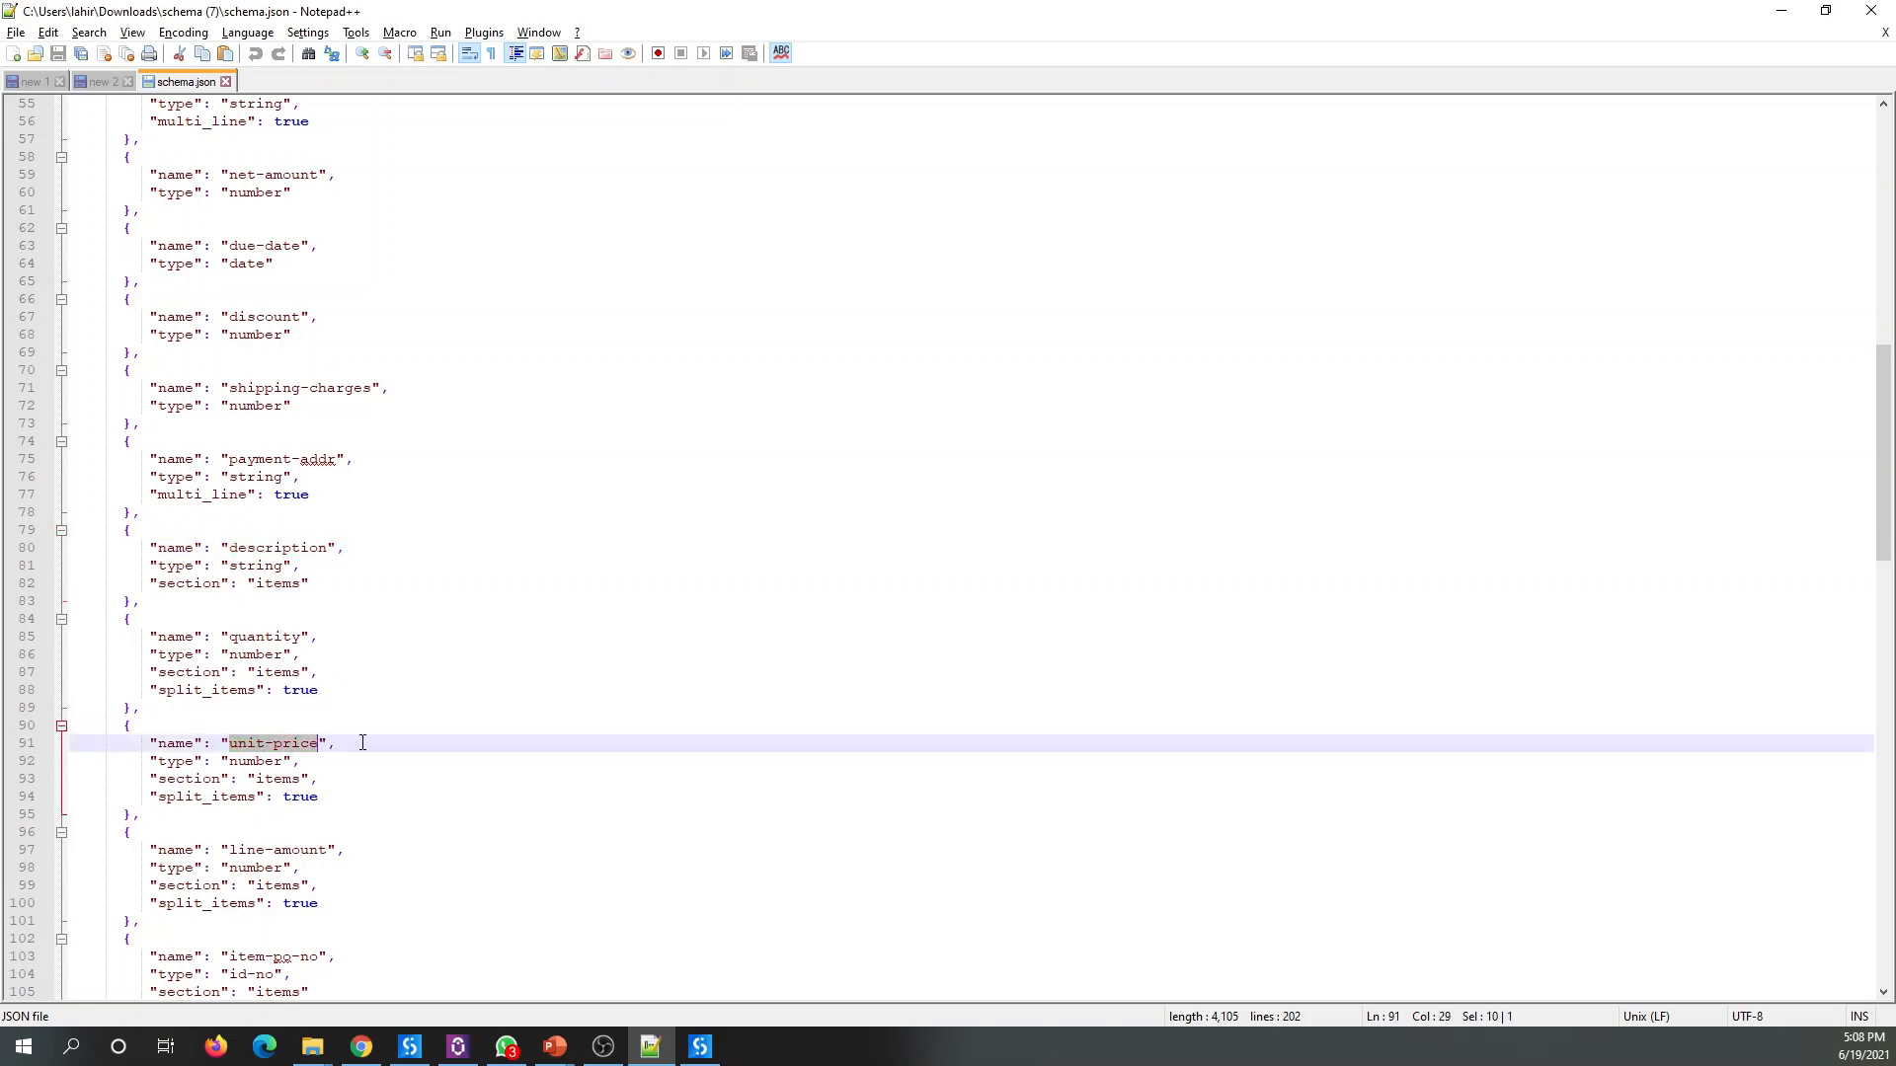
pyautogui.hotkey('alt', 'Tab')
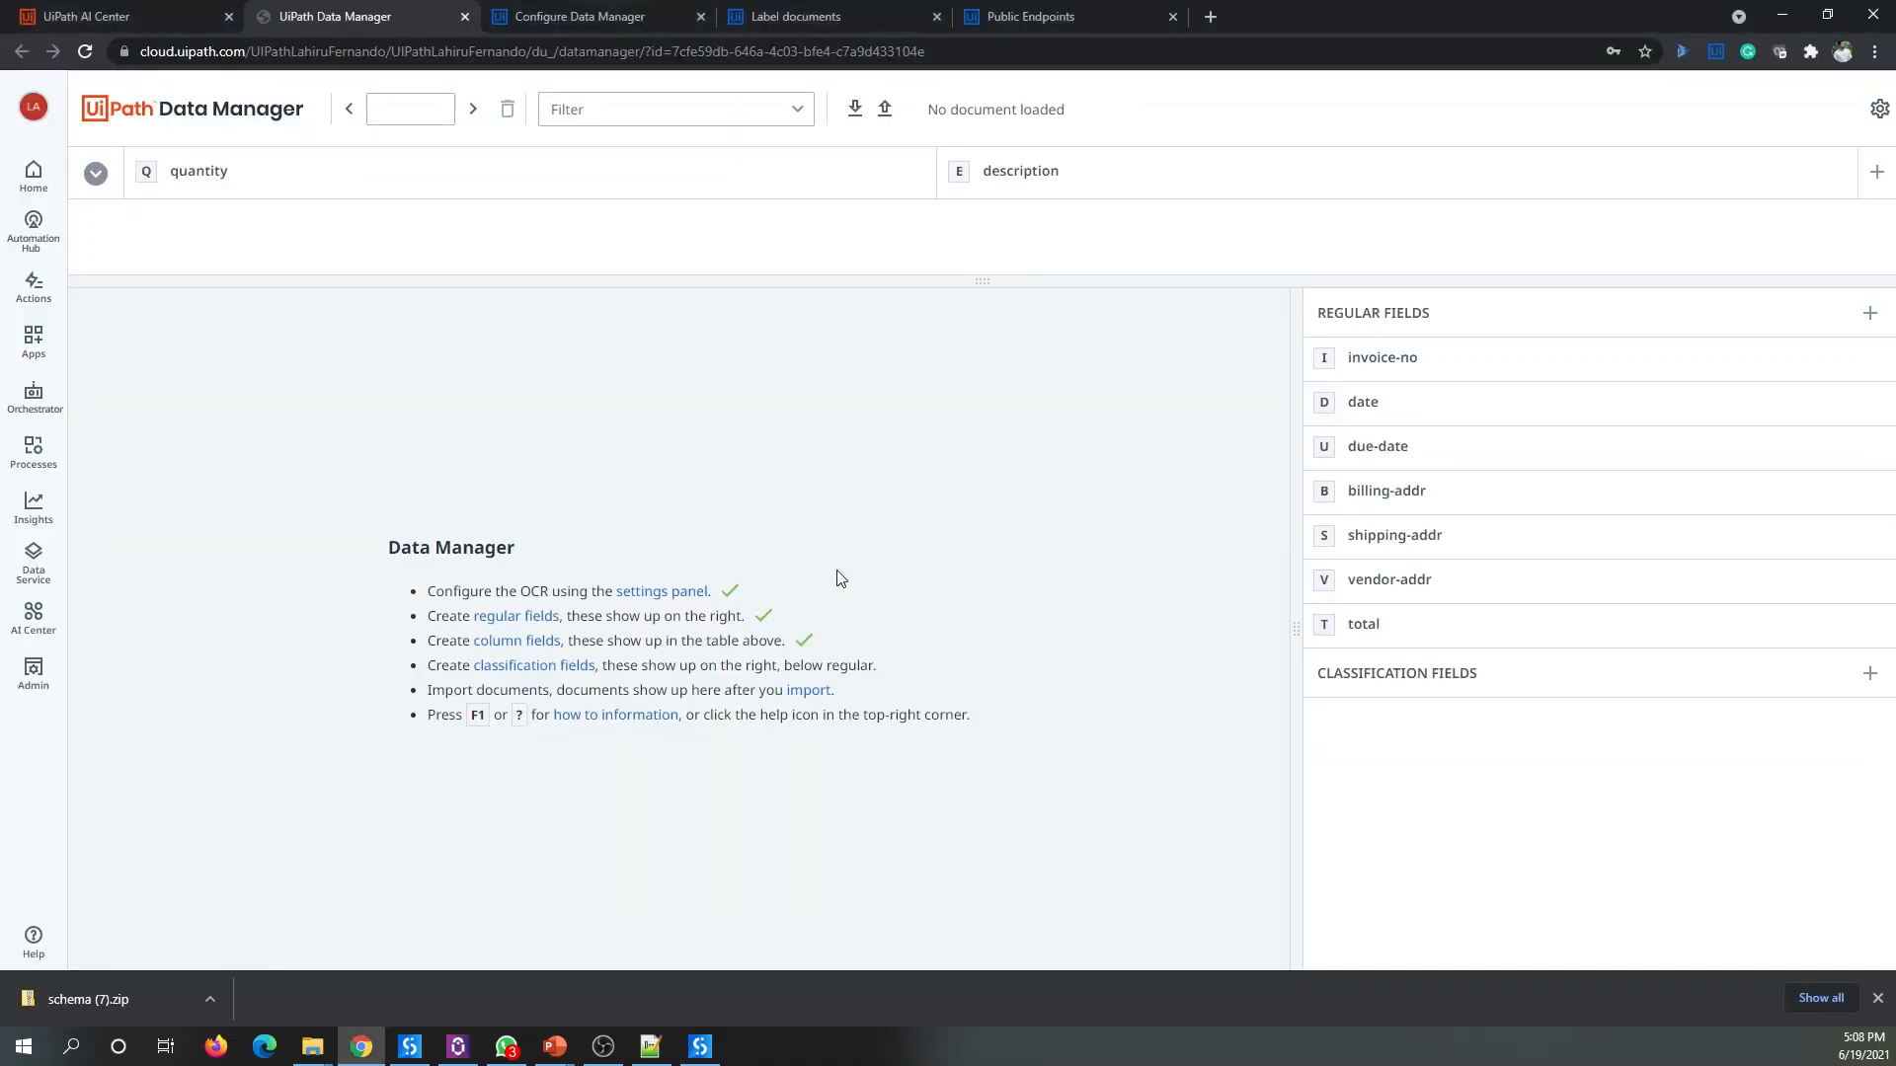
# Step: Create a column field named unit-price with content type number and split items enabled, checking its definition in schema.json
pyautogui.click(535, 642)
pyautogui.hotkey('ctrl', 'v')
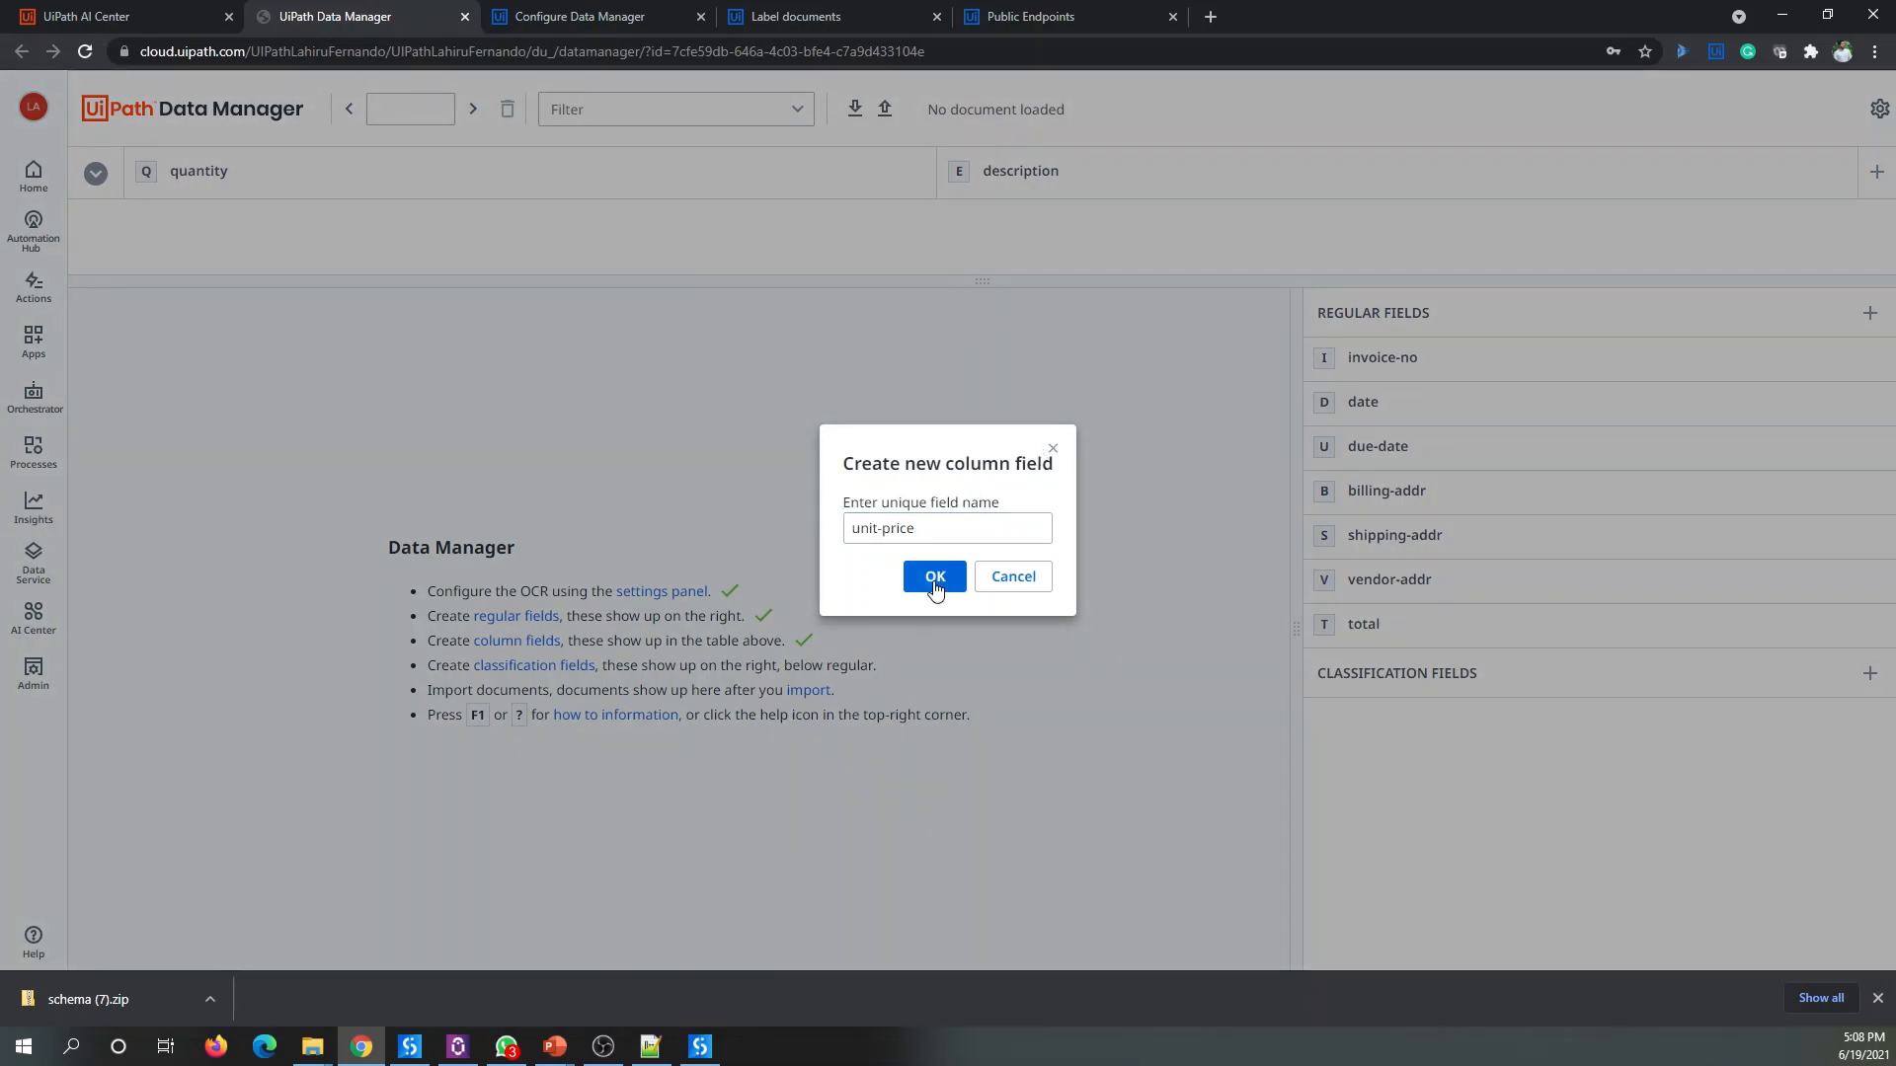
pyautogui.click(934, 578)
pyautogui.hotkey('alt', 'Tab')
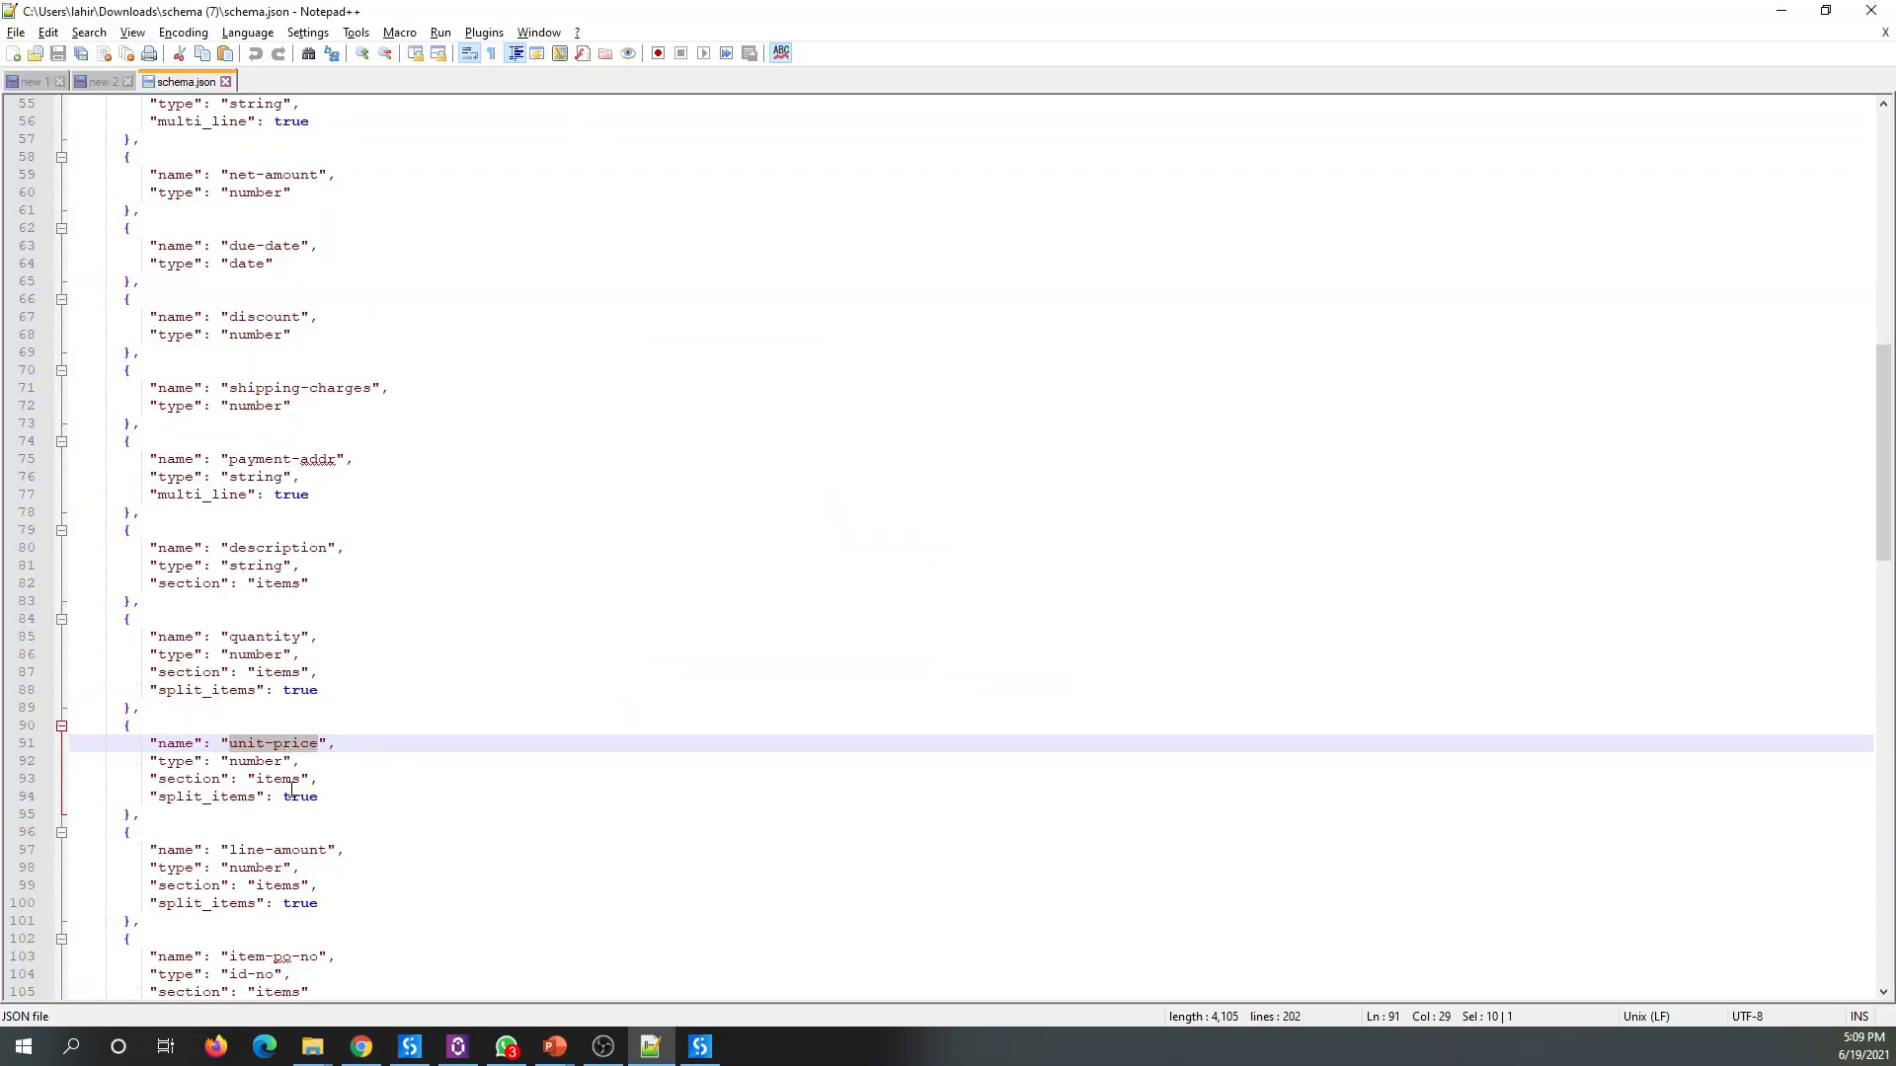
pyautogui.hotkey('alt', 'Tab')
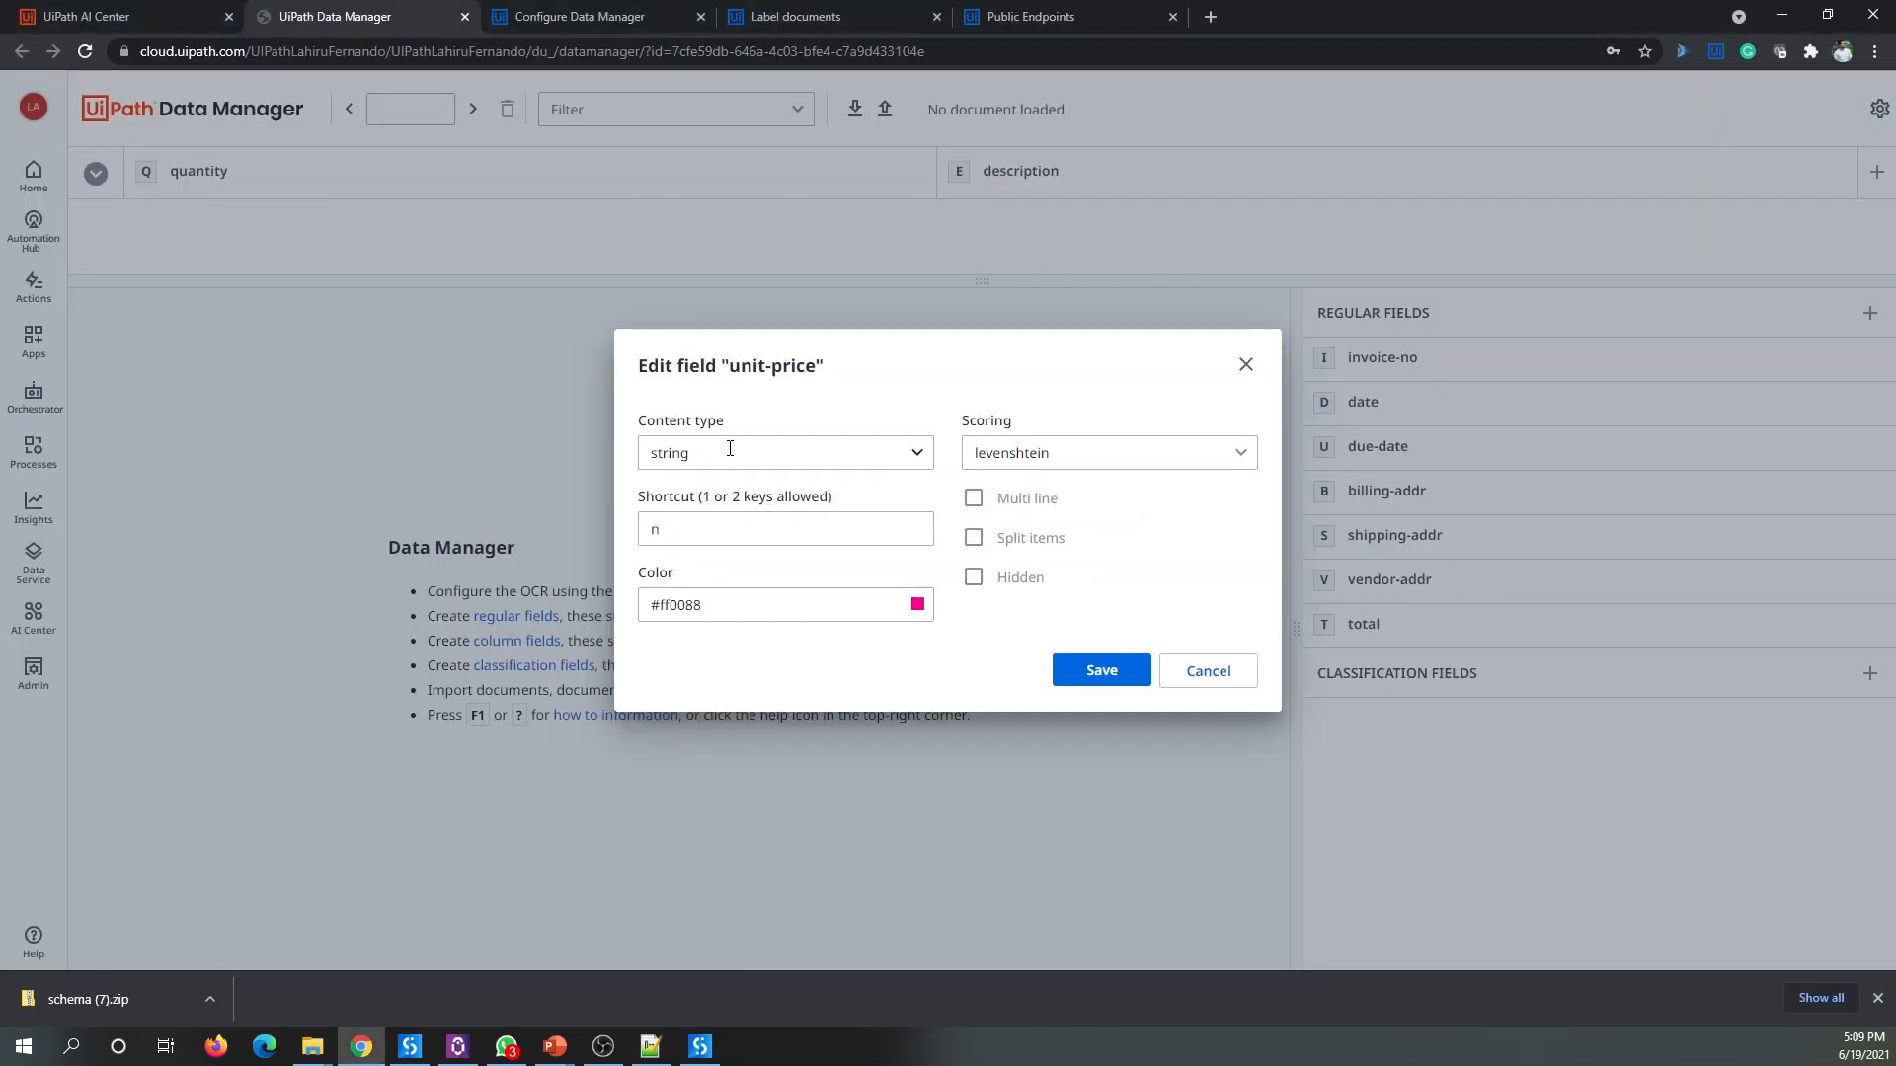
pyautogui.click(728, 449)
pyautogui.click(698, 529)
pyautogui.click(973, 461)
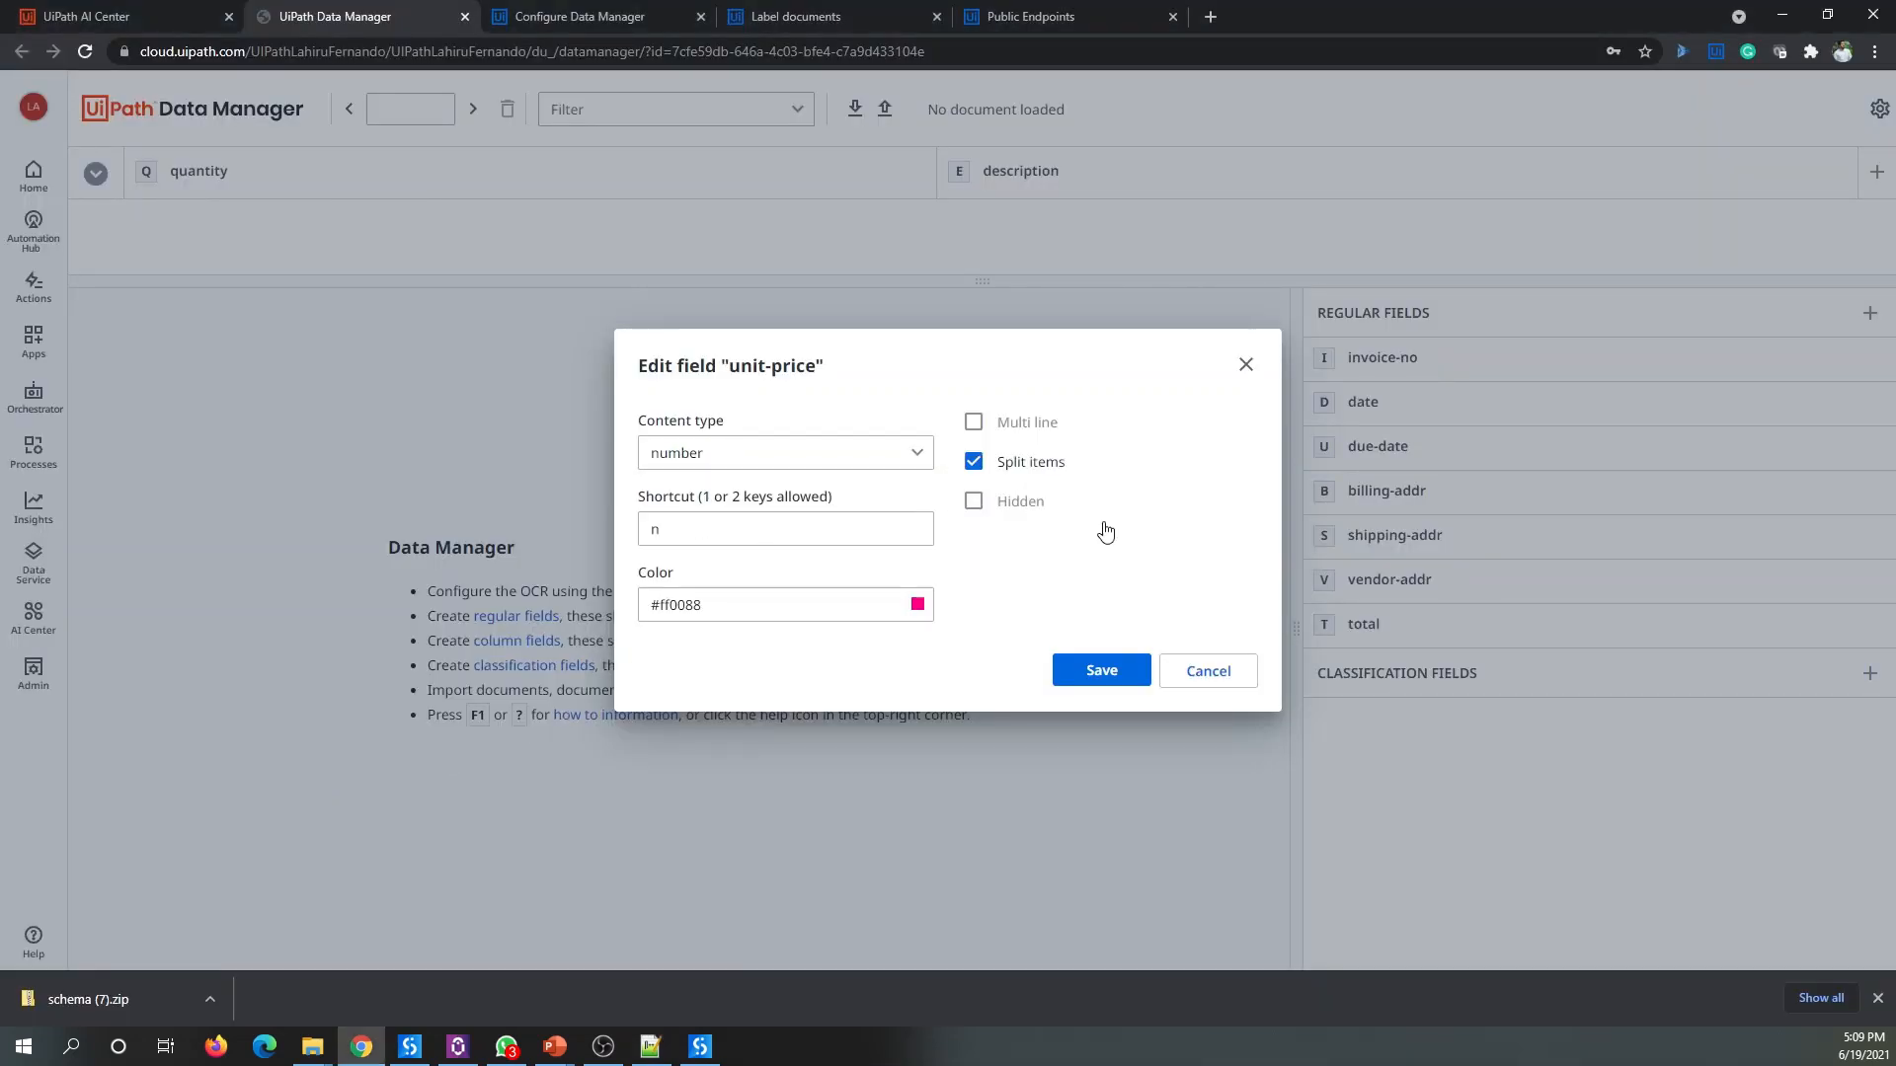
pyautogui.click(1101, 671)
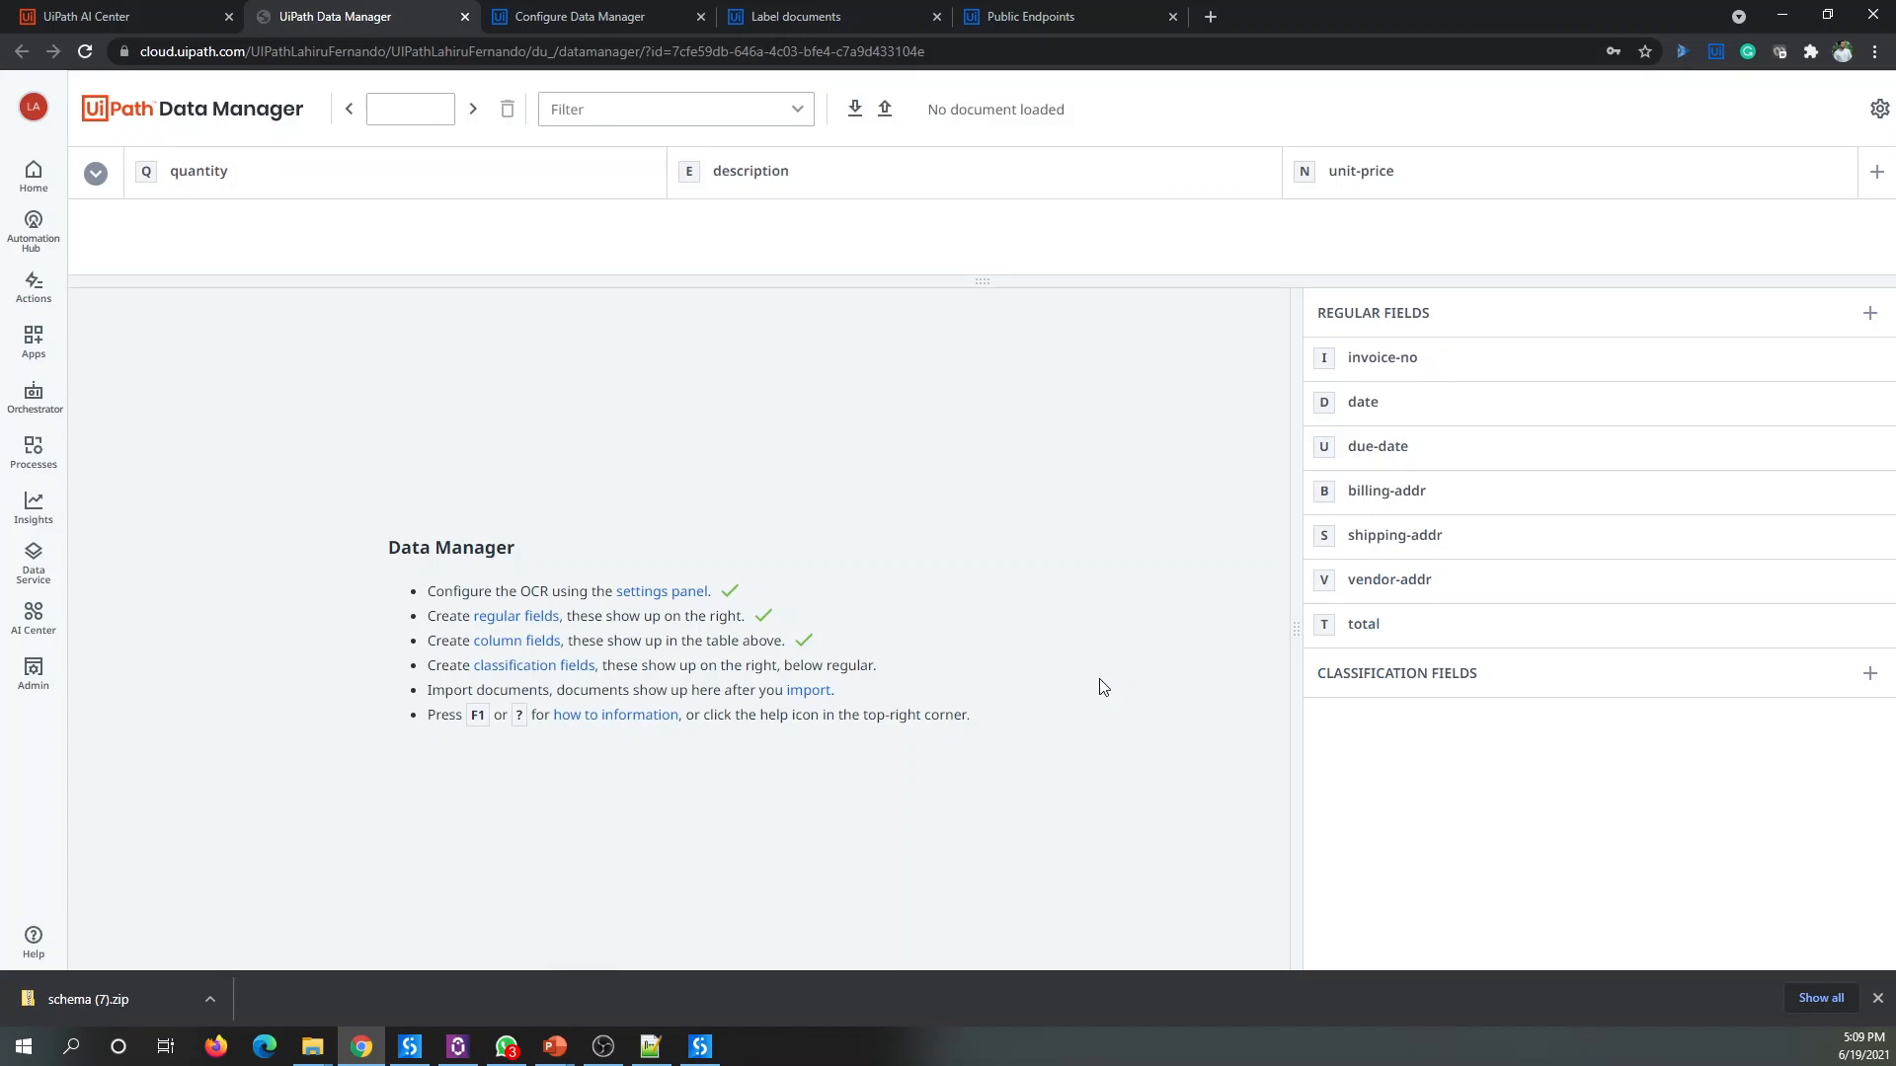
# Step: Switch to Notepad++ and copy the field name line-amount from schema.json
pyautogui.hotkey('alt', 'Tab')
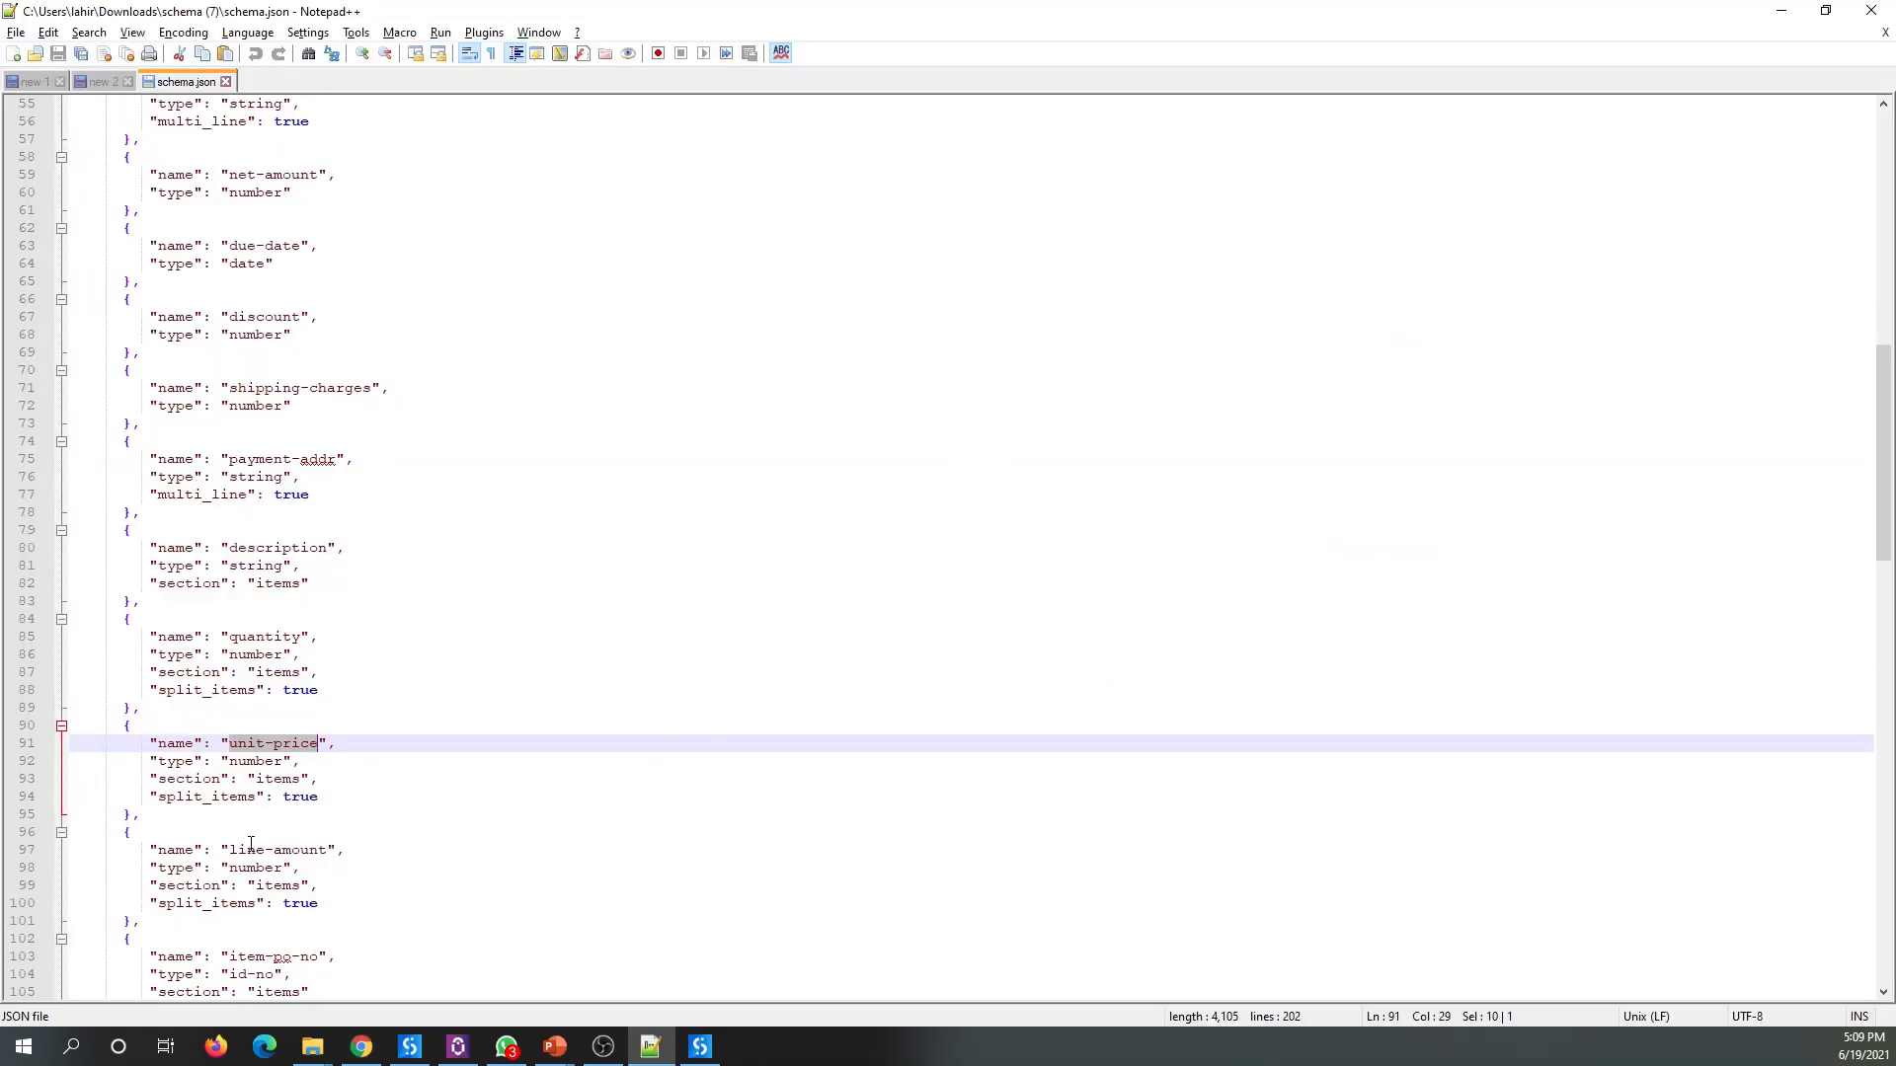
pyautogui.moveTo(229, 850); pyautogui.dragTo(330, 850)
pyautogui.hotkey('ctrl', 'c')
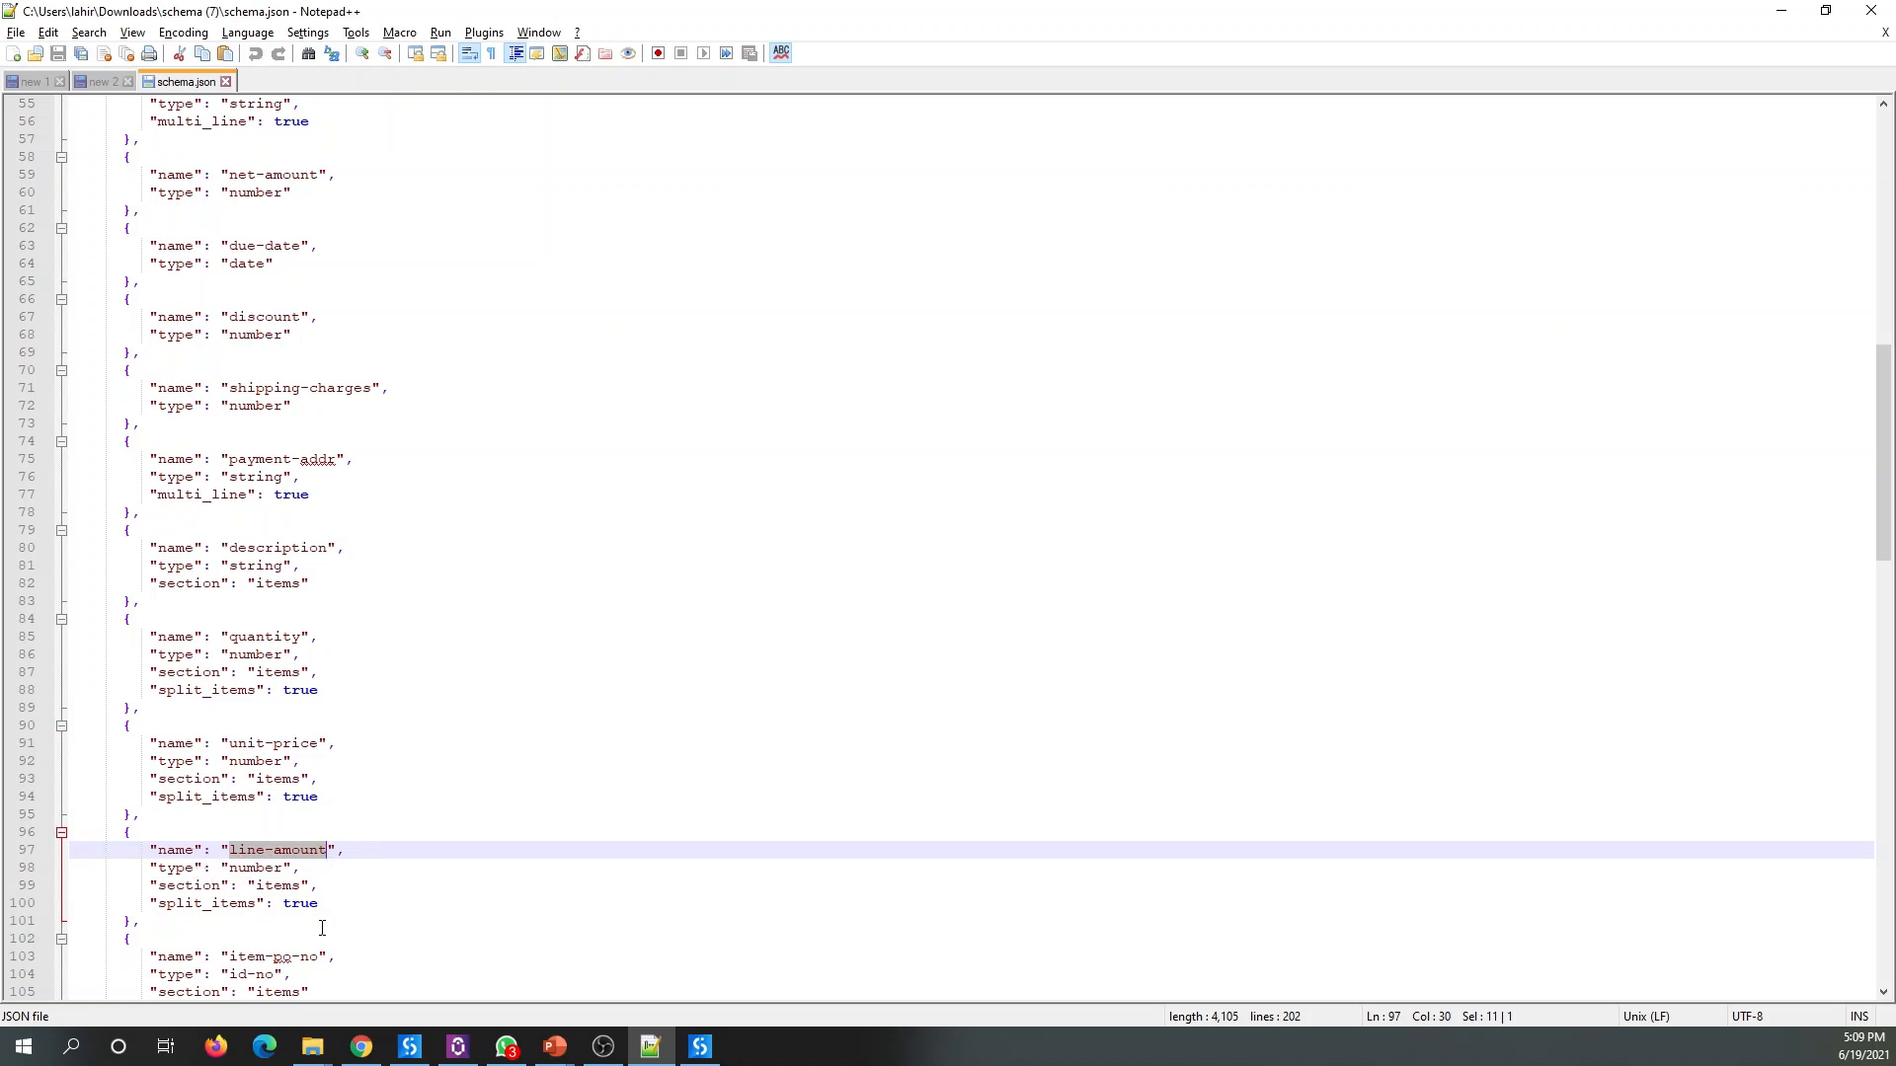
# Step: Back in UiPath Data Manager, create a column field named line-amount with content type number and split items enabled
pyautogui.hotkey('alt', 'Tab')
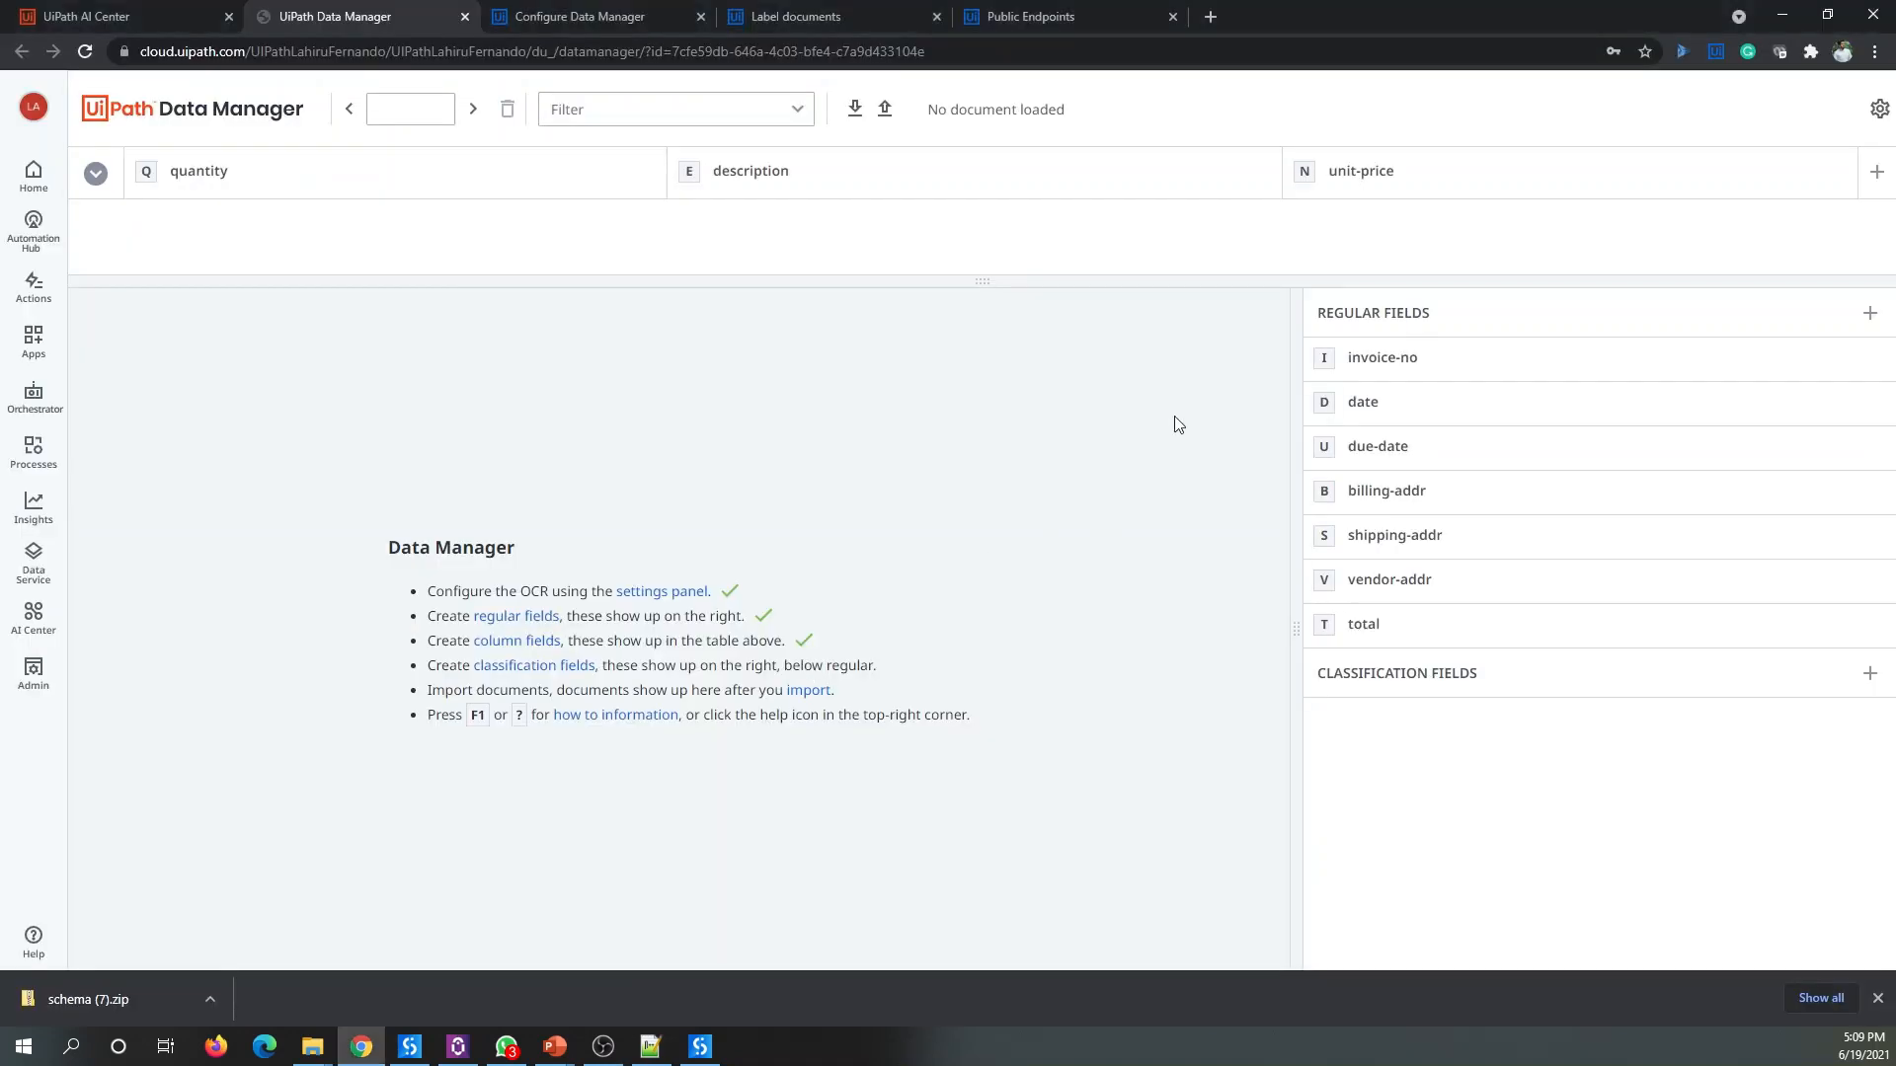
pyautogui.click(510, 647)
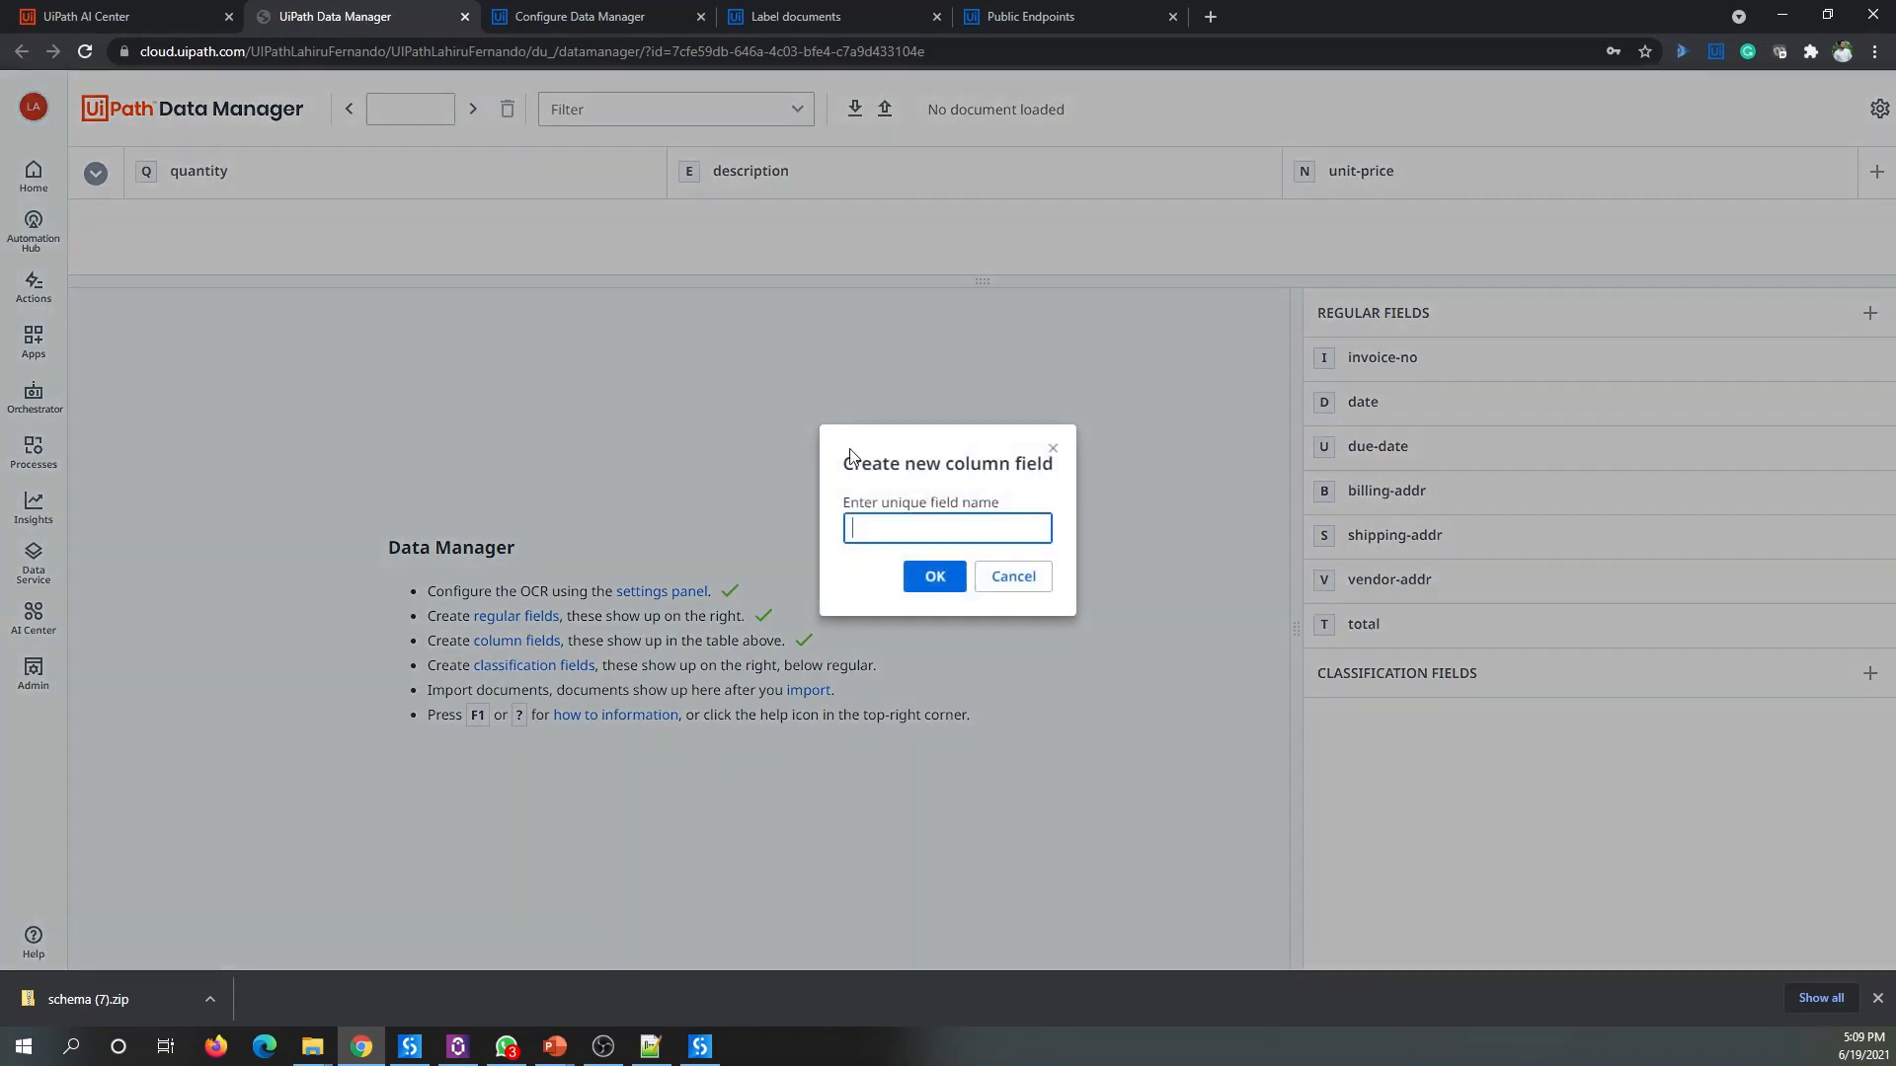
pyautogui.hotkey('ctrl', 'v')
pyautogui.press('Return')
pyautogui.click(762, 452)
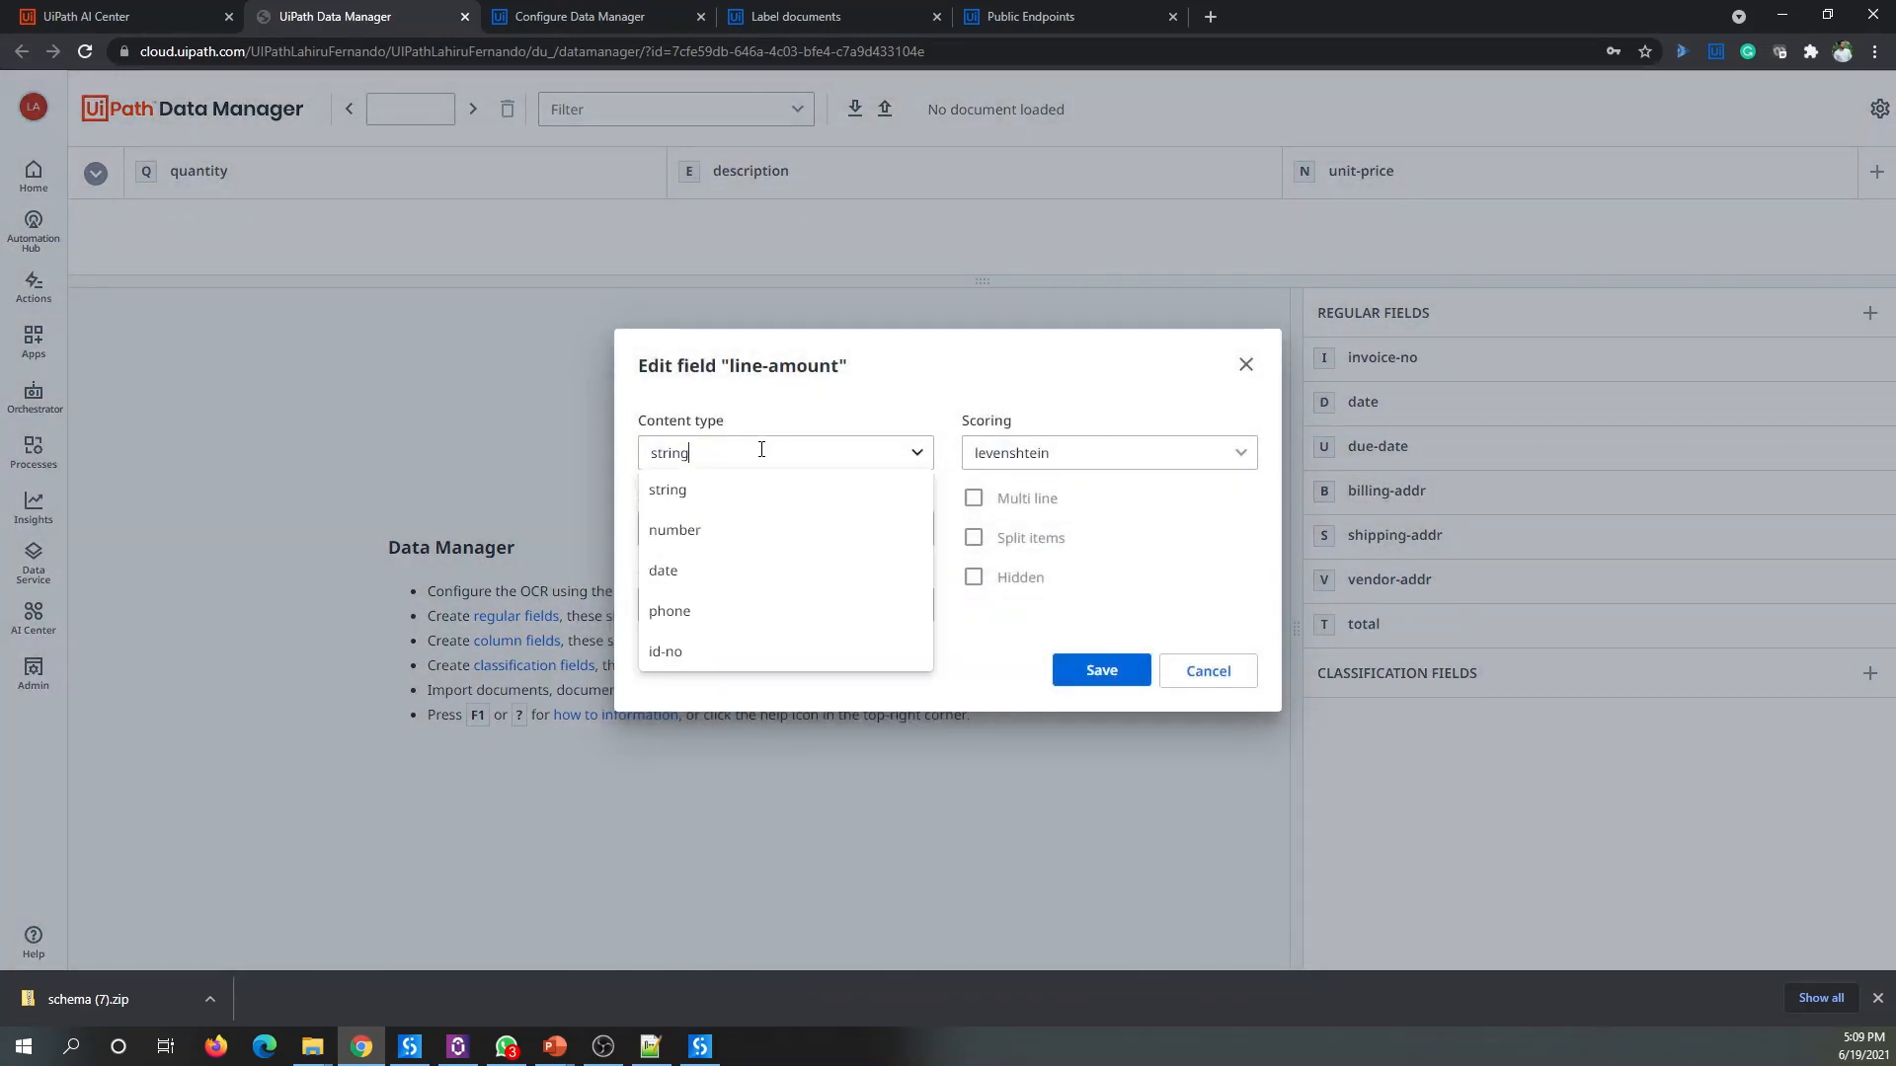
pyautogui.click(681, 528)
pyautogui.click(1022, 464)
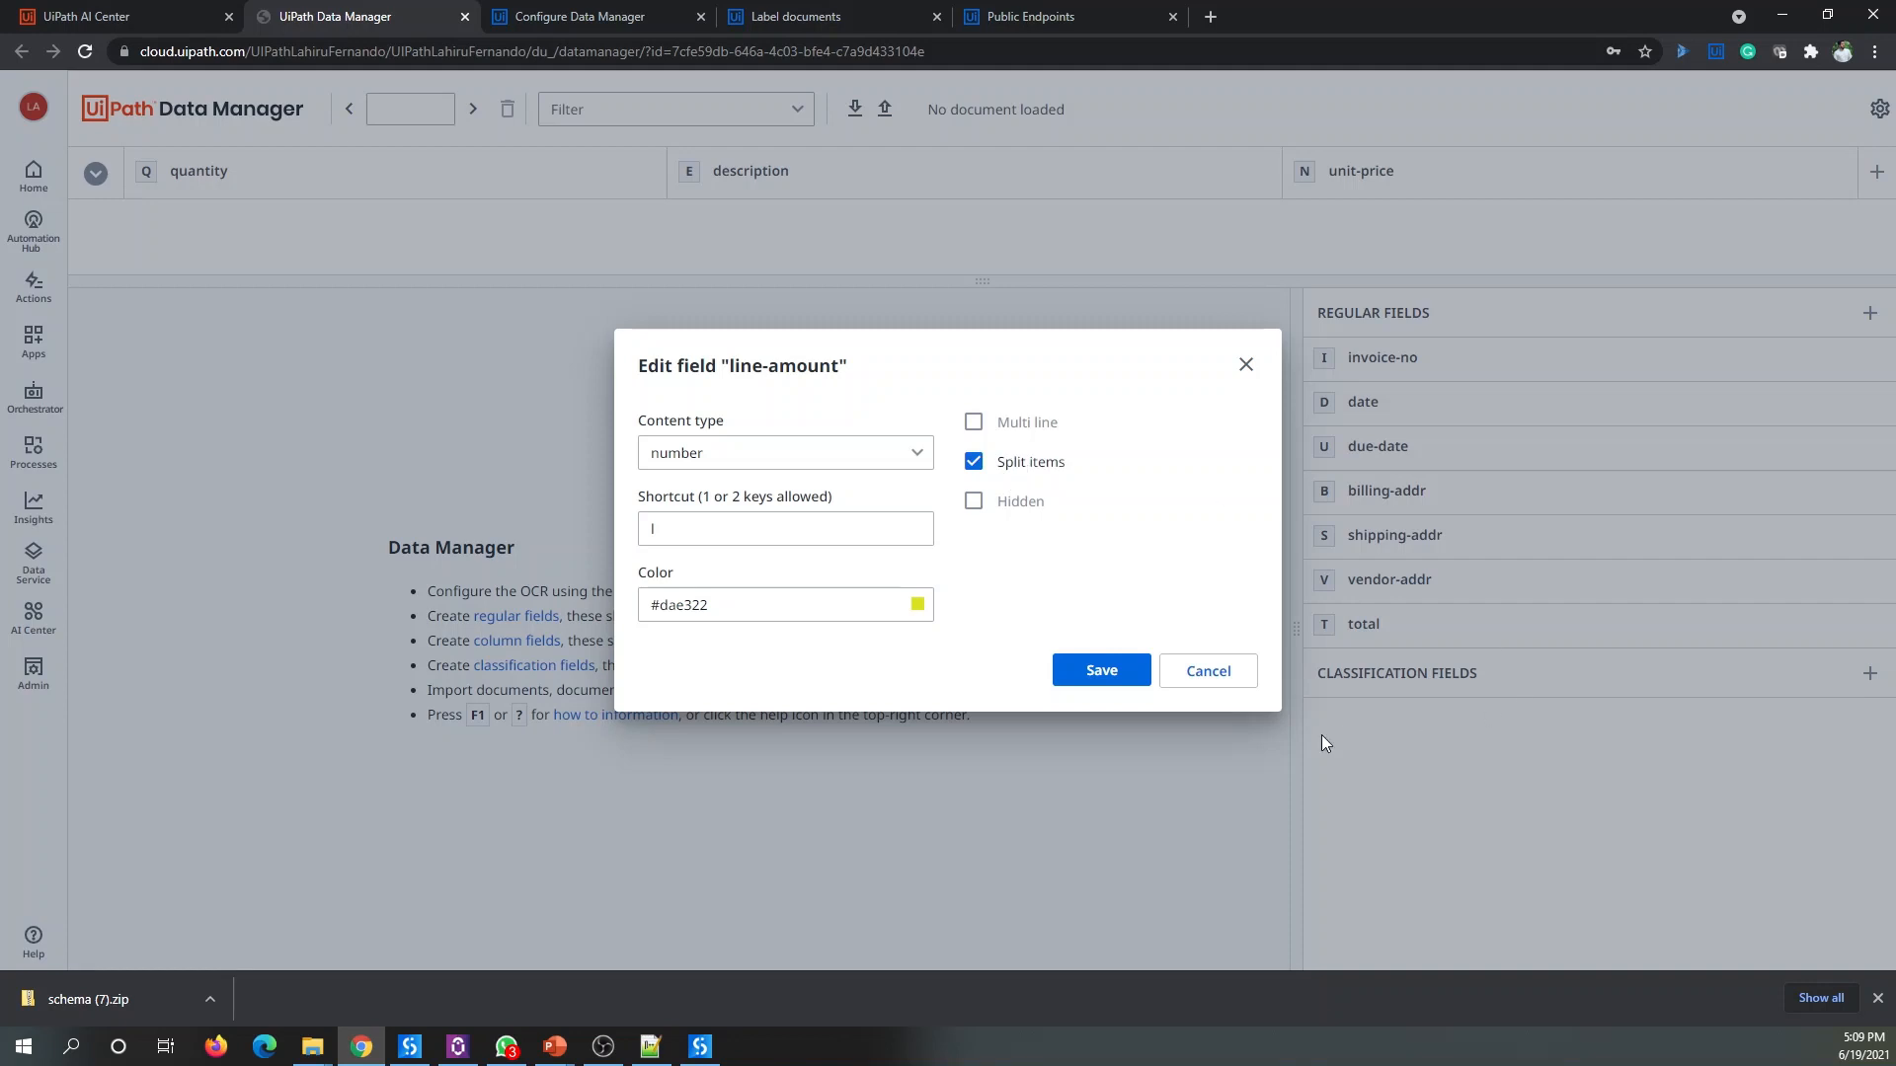
pyautogui.click(1120, 672)
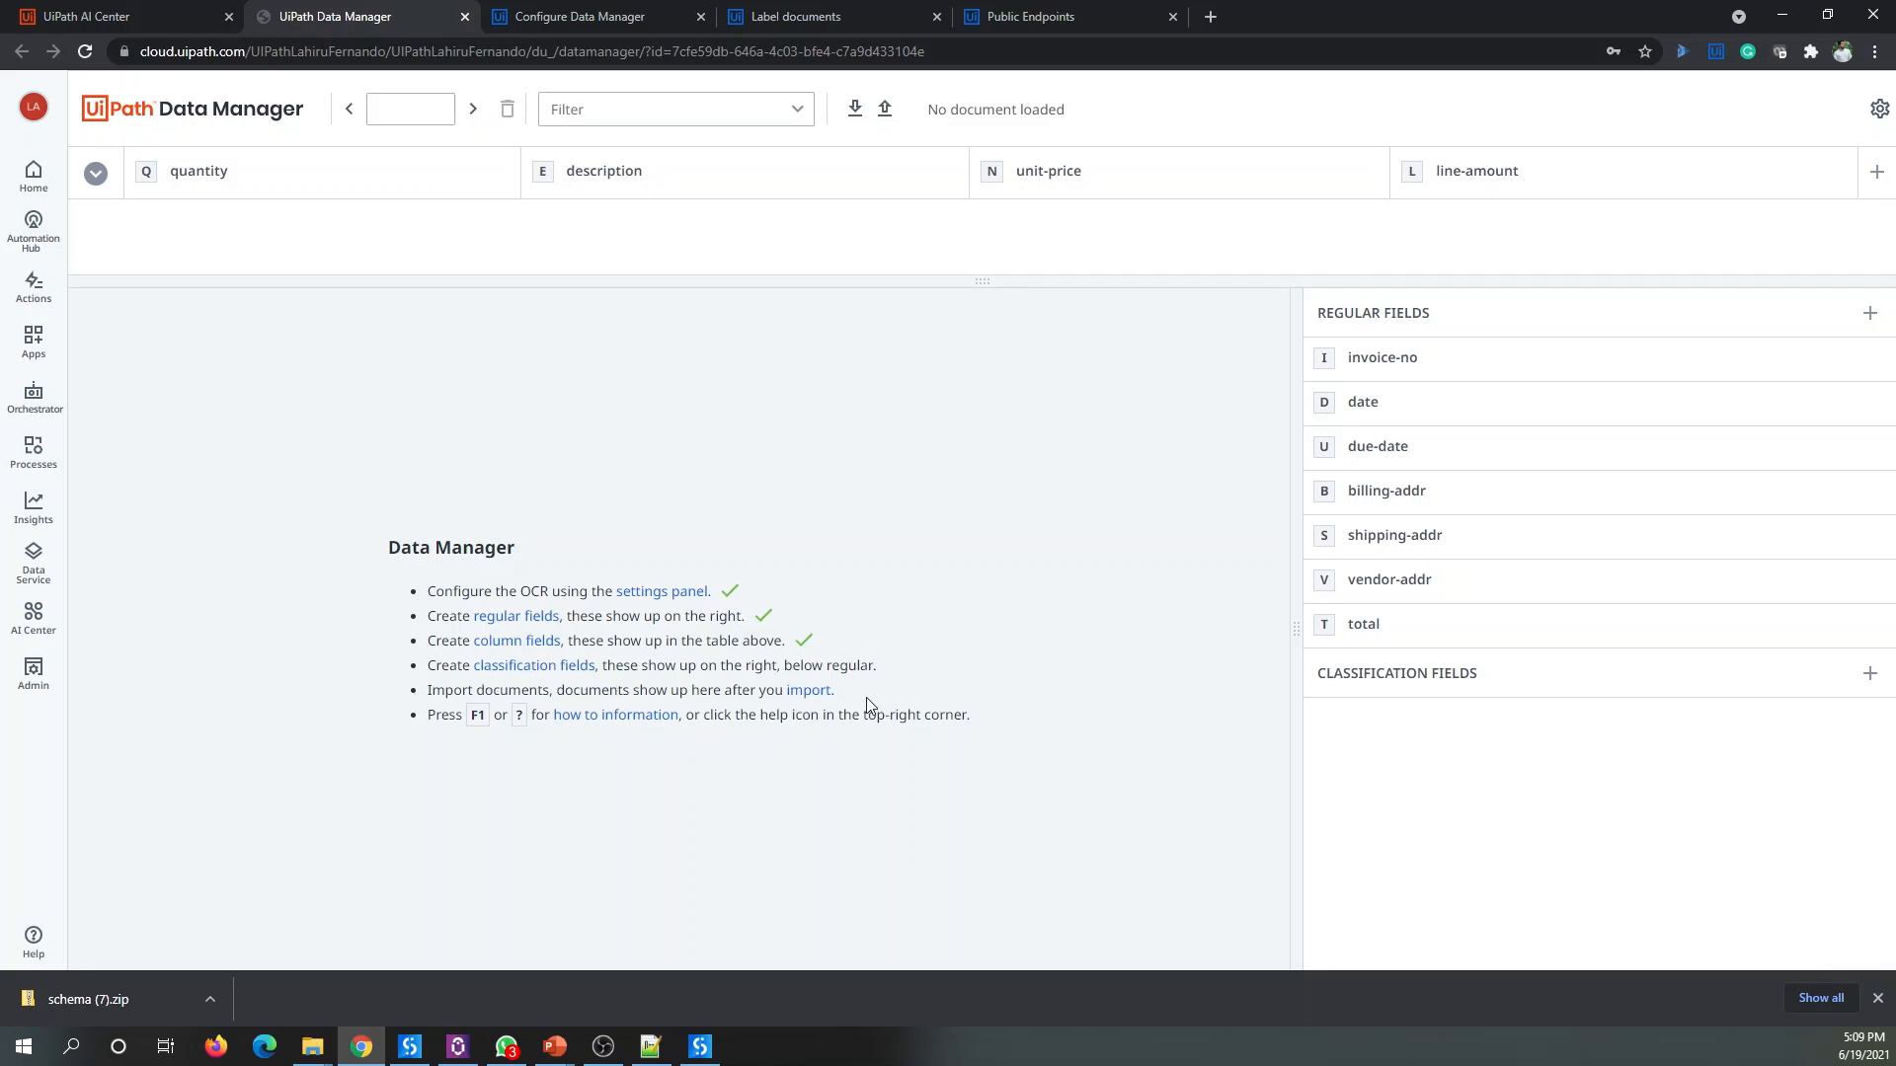
# Step: Switch to schema.json in Notepad++ and examine the currency entries in the classification section
pyautogui.click(658, 1047)
pyautogui.scroll(-10, 672, 707)
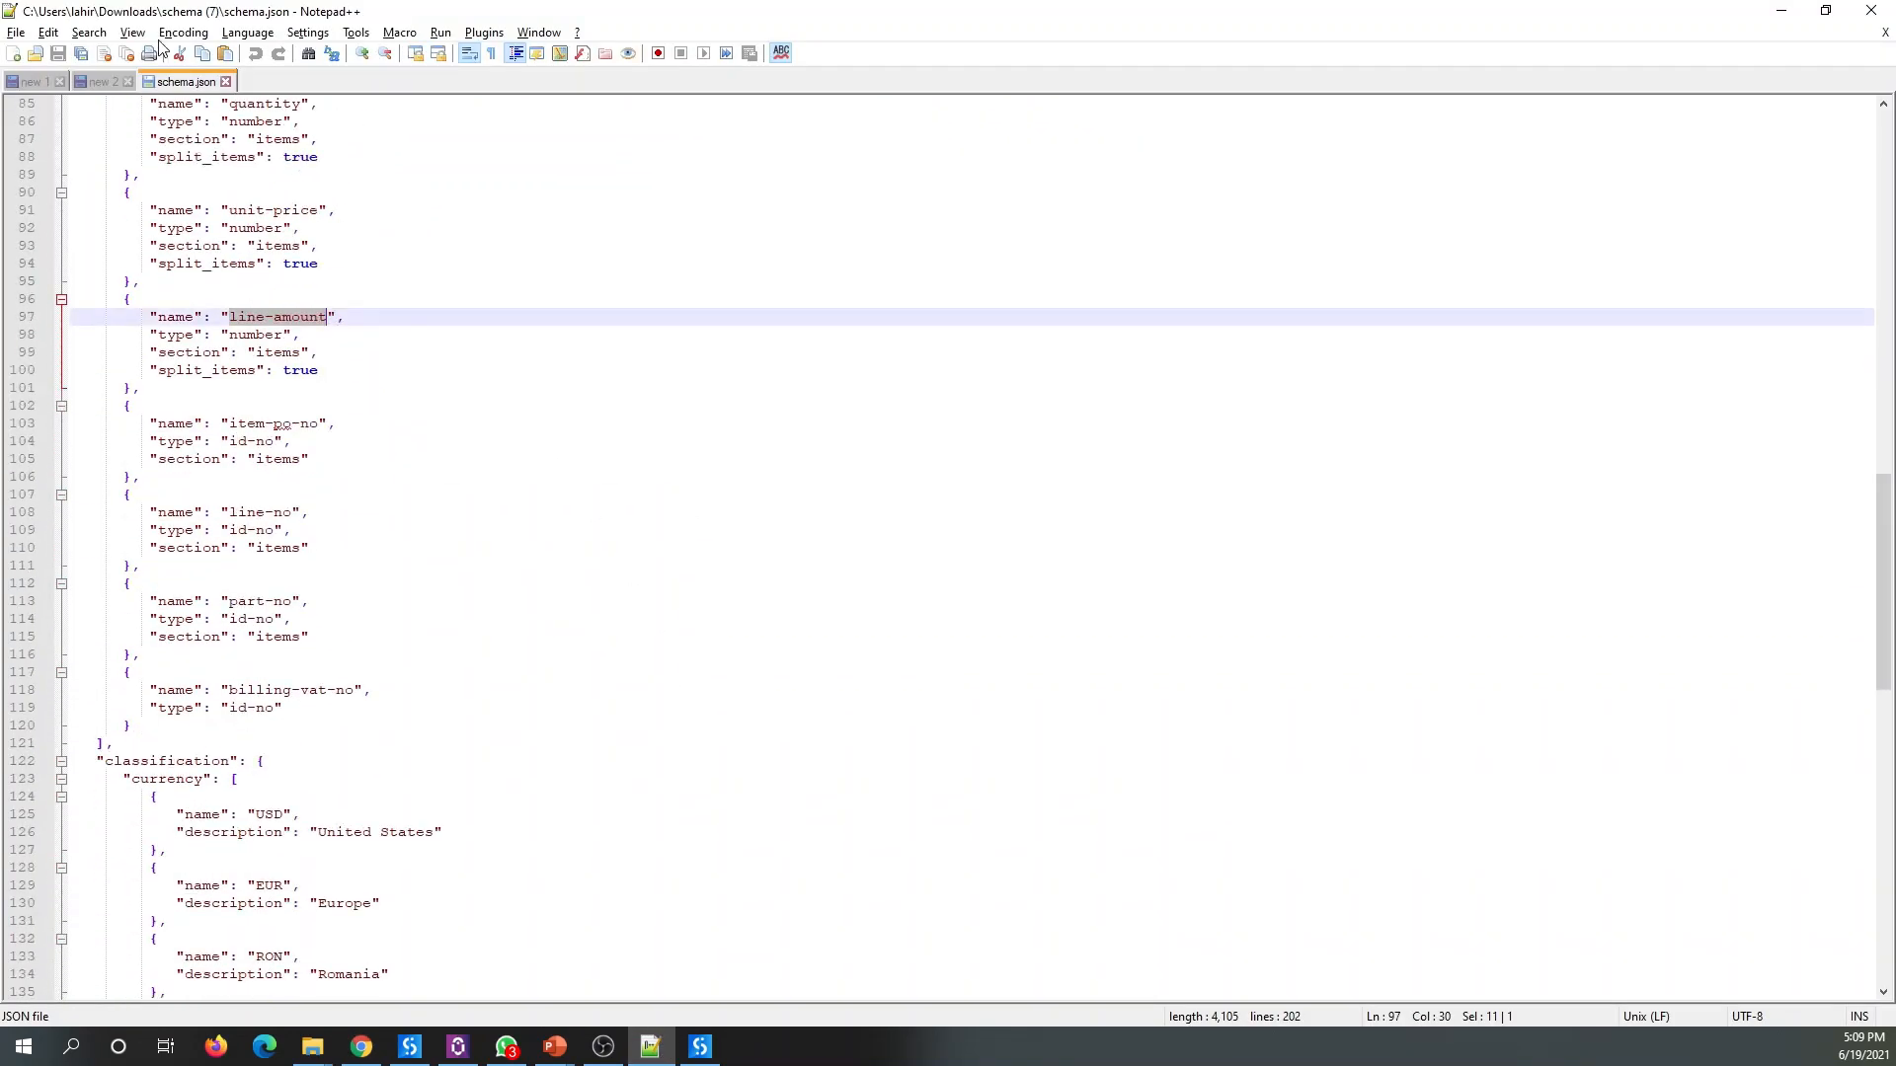
pyautogui.scroll(-4, 480, 381)
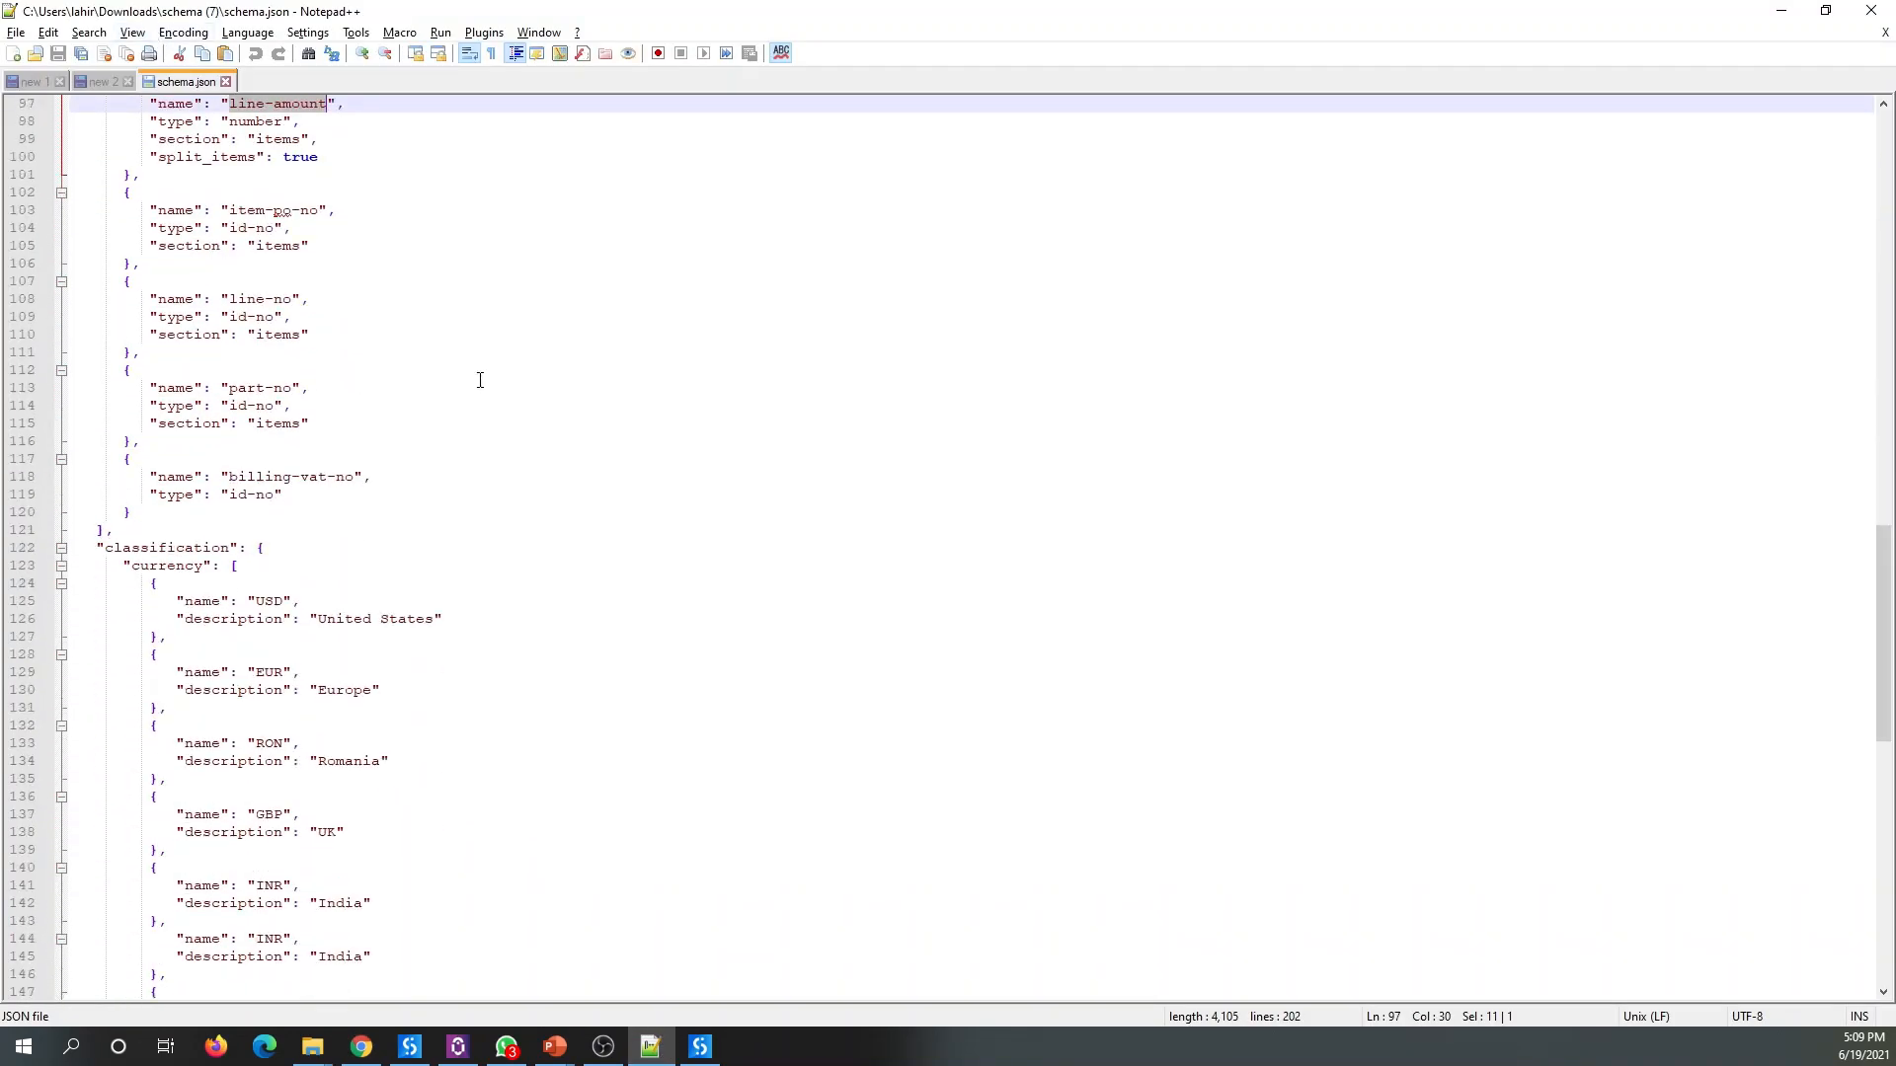
pyautogui.doubleClick(139, 549)
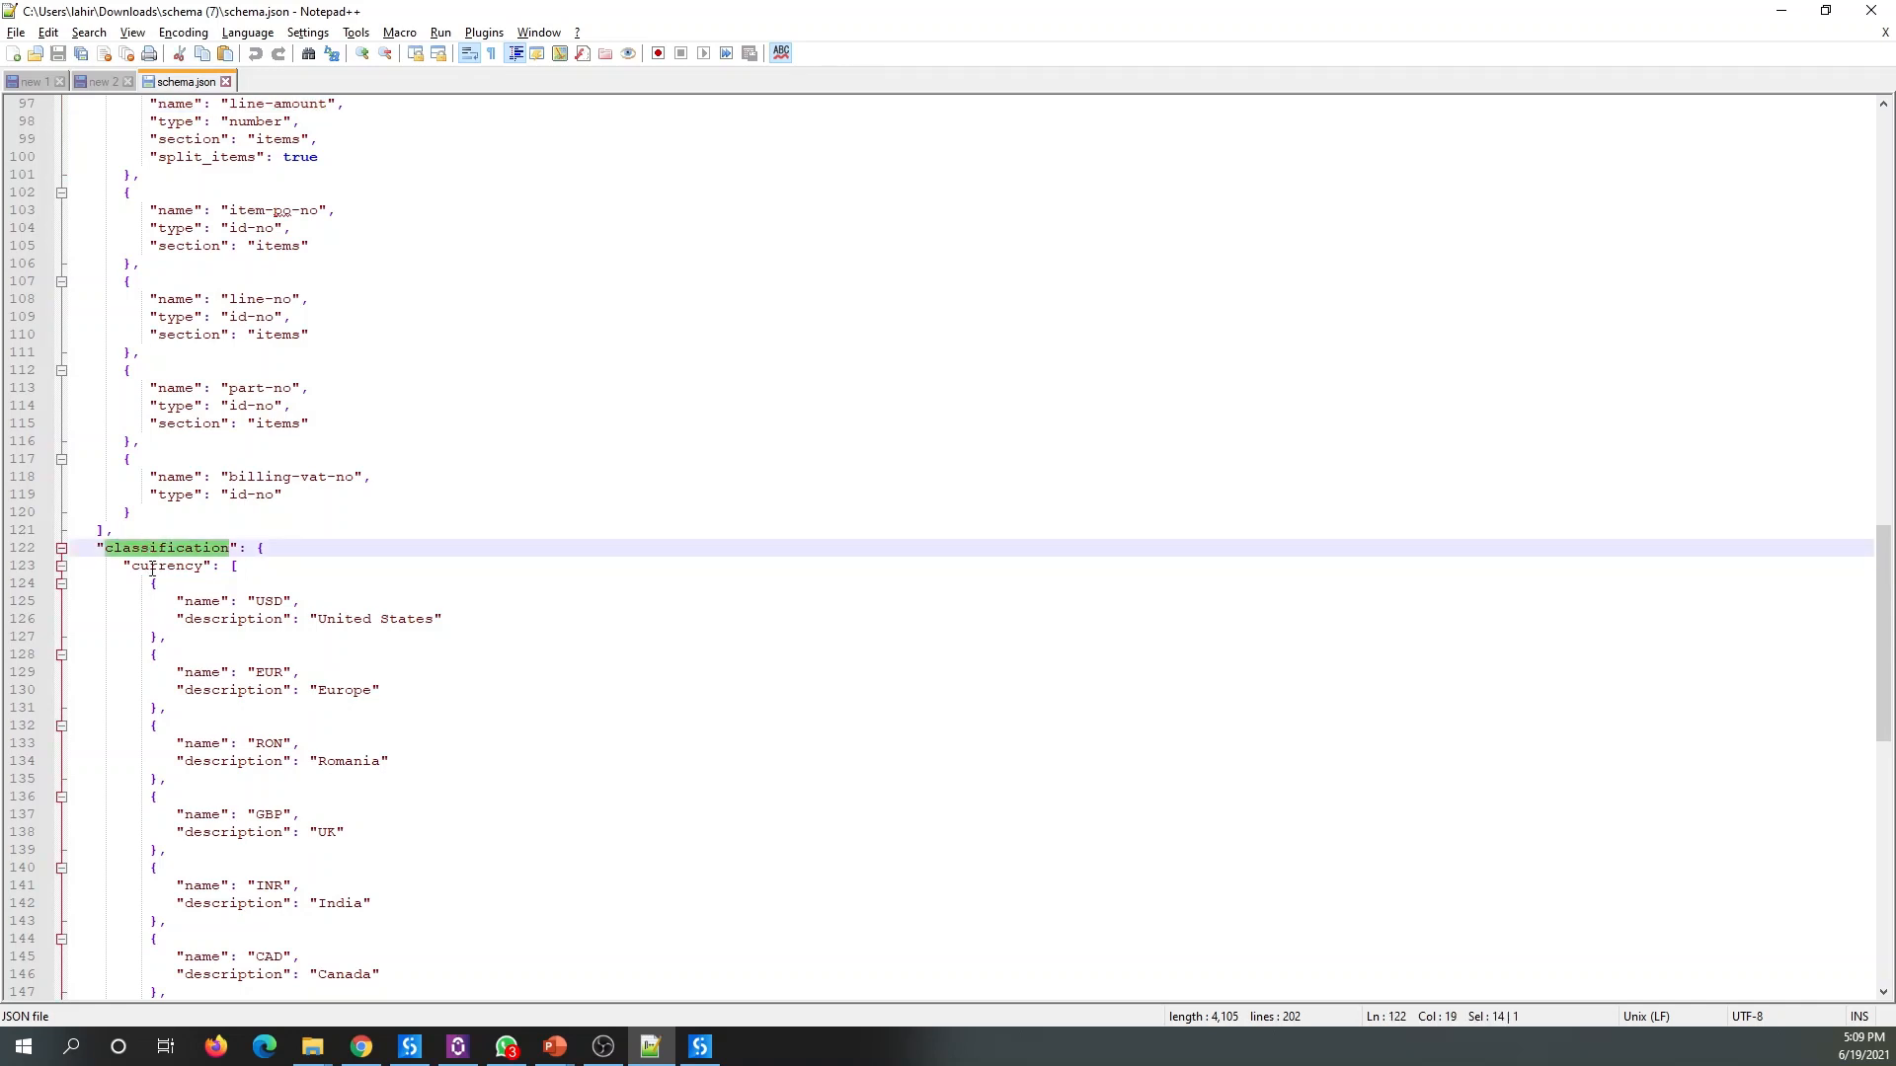
pyautogui.scroll(-1, 165, 637)
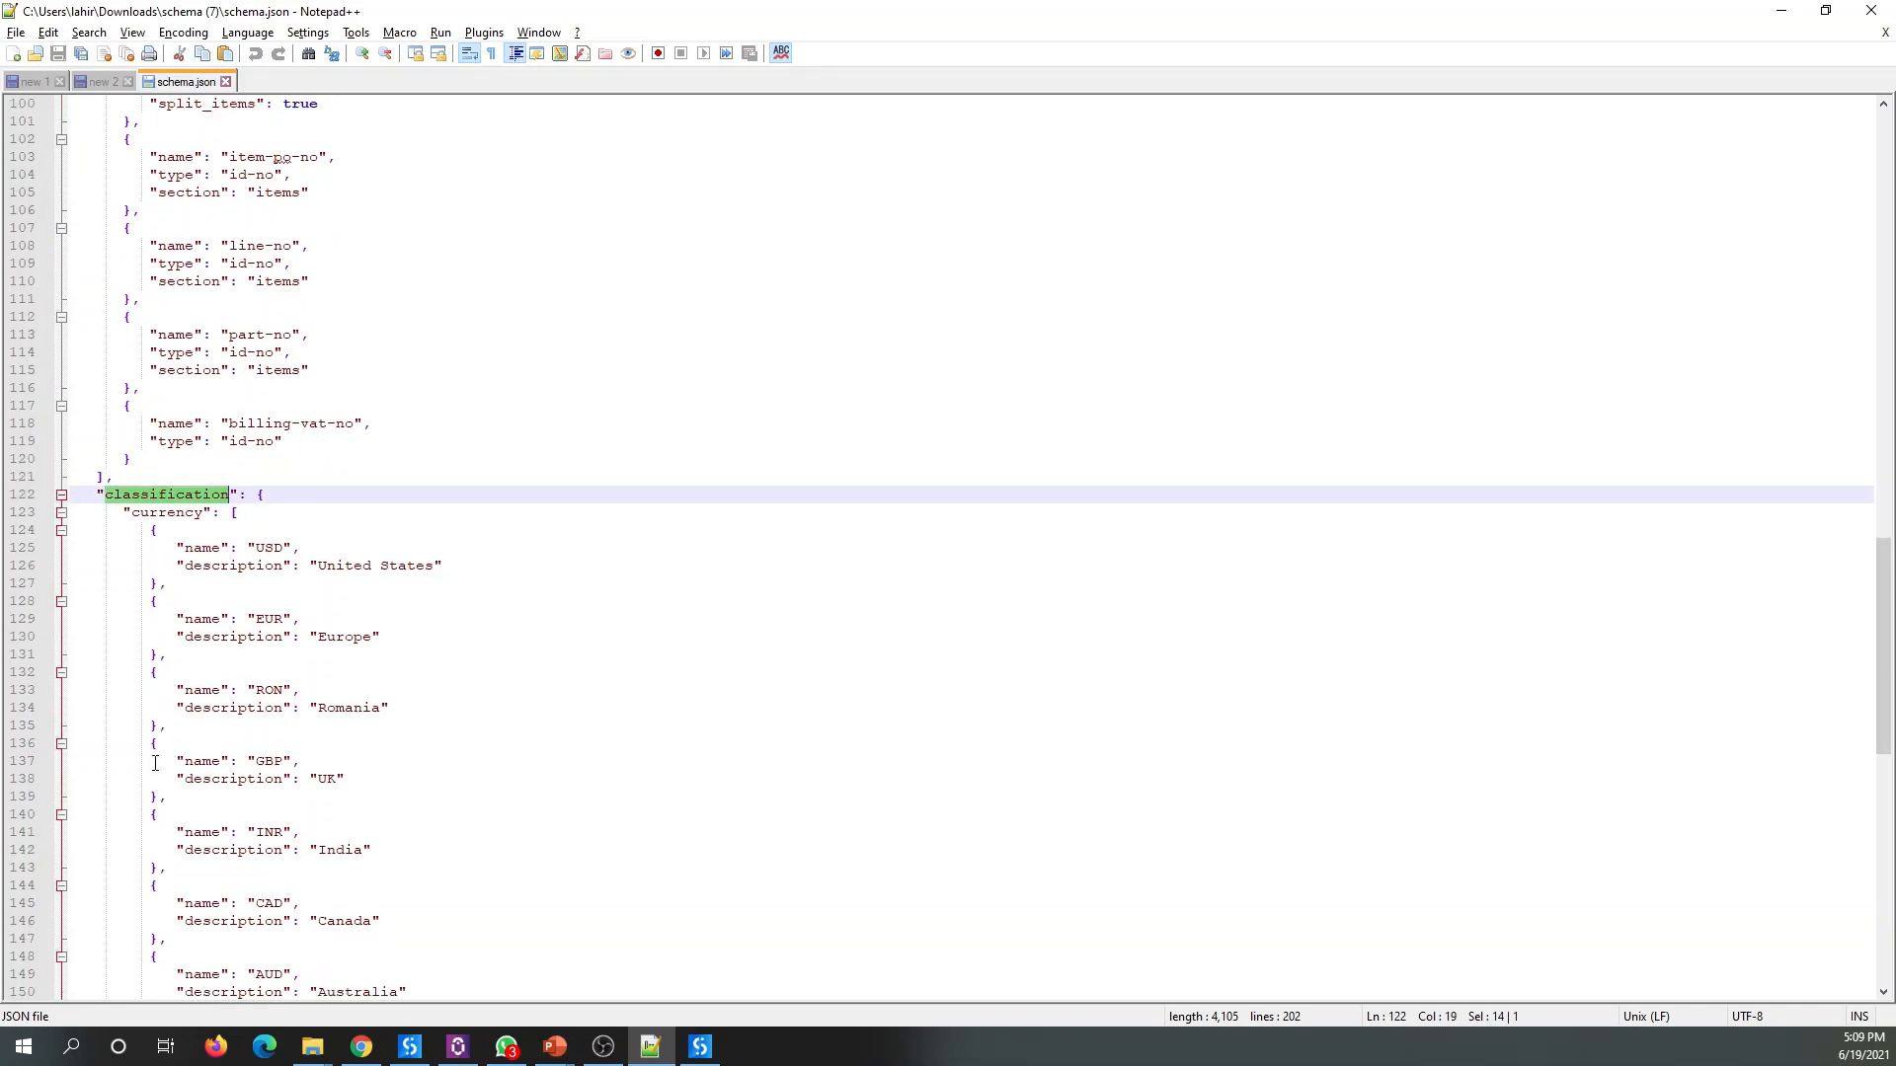
pyautogui.scroll(-1, 442, 544)
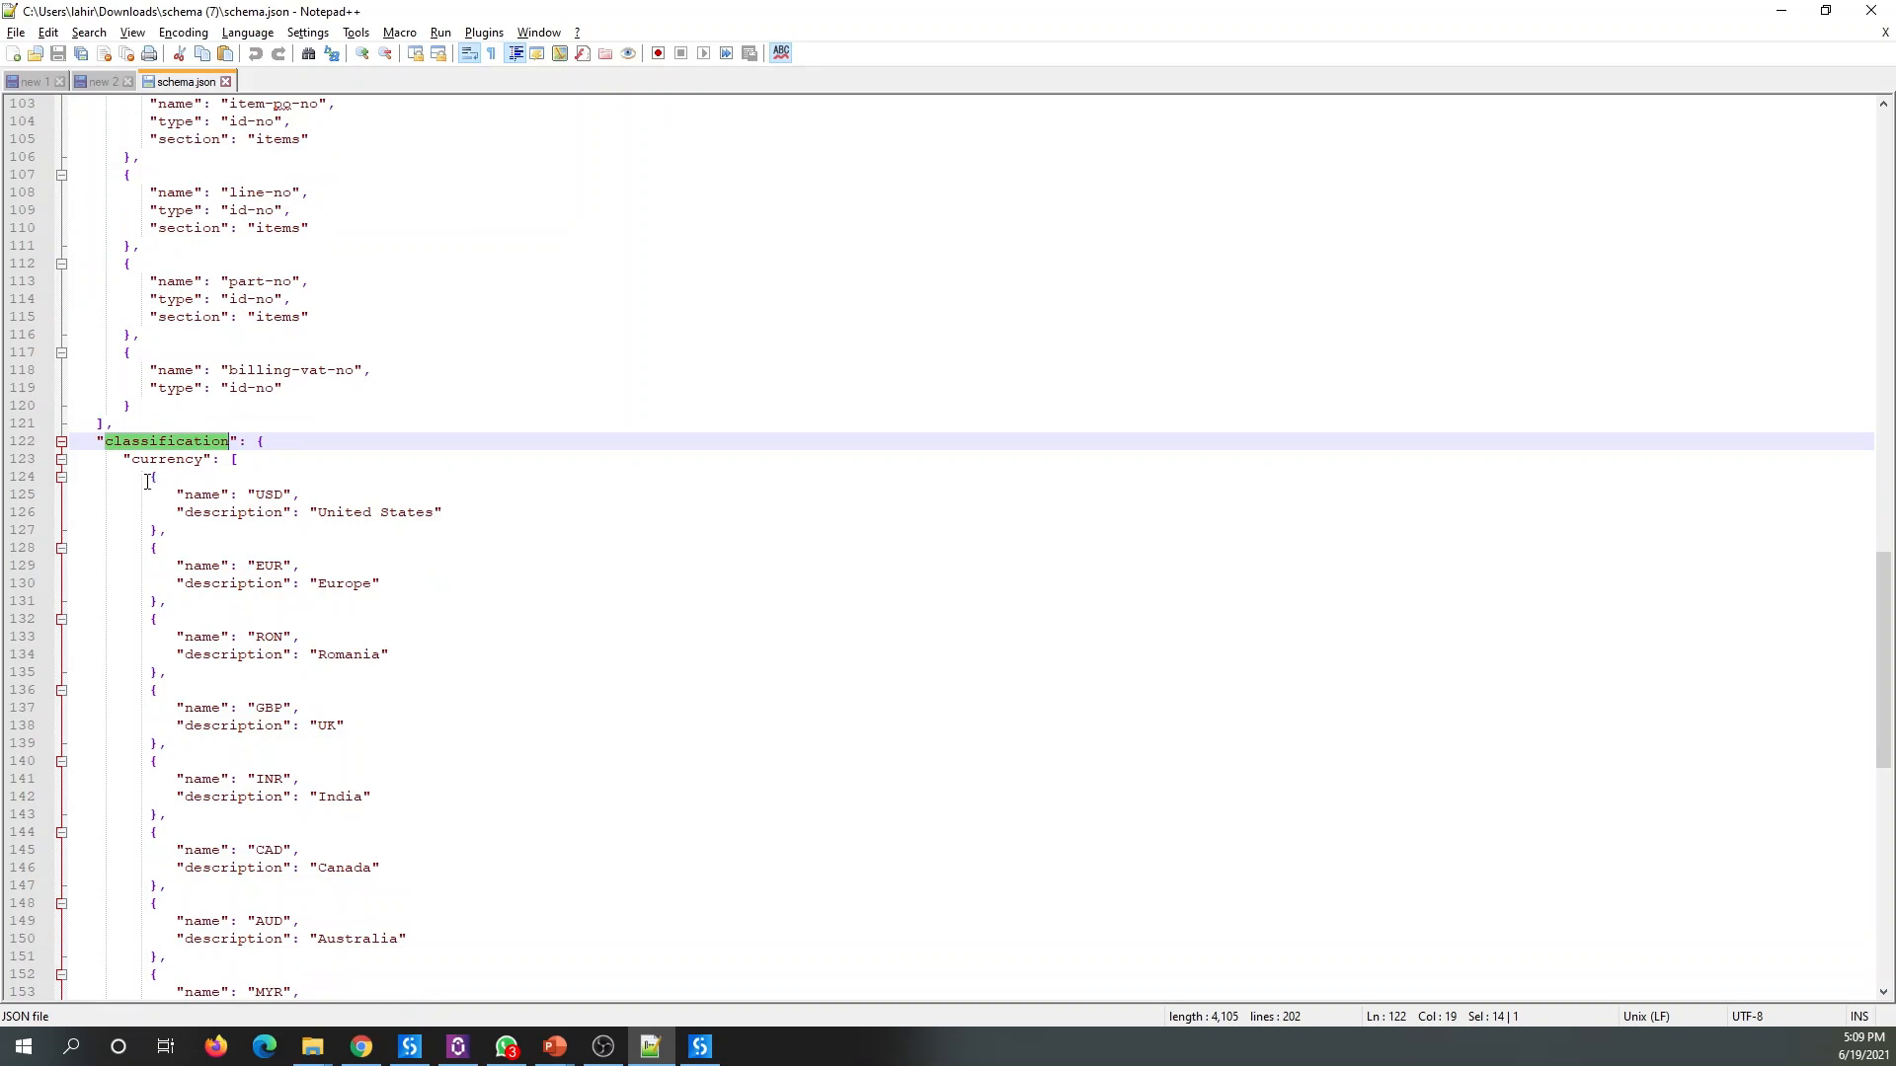
pyautogui.scroll(-1, 297, 509)
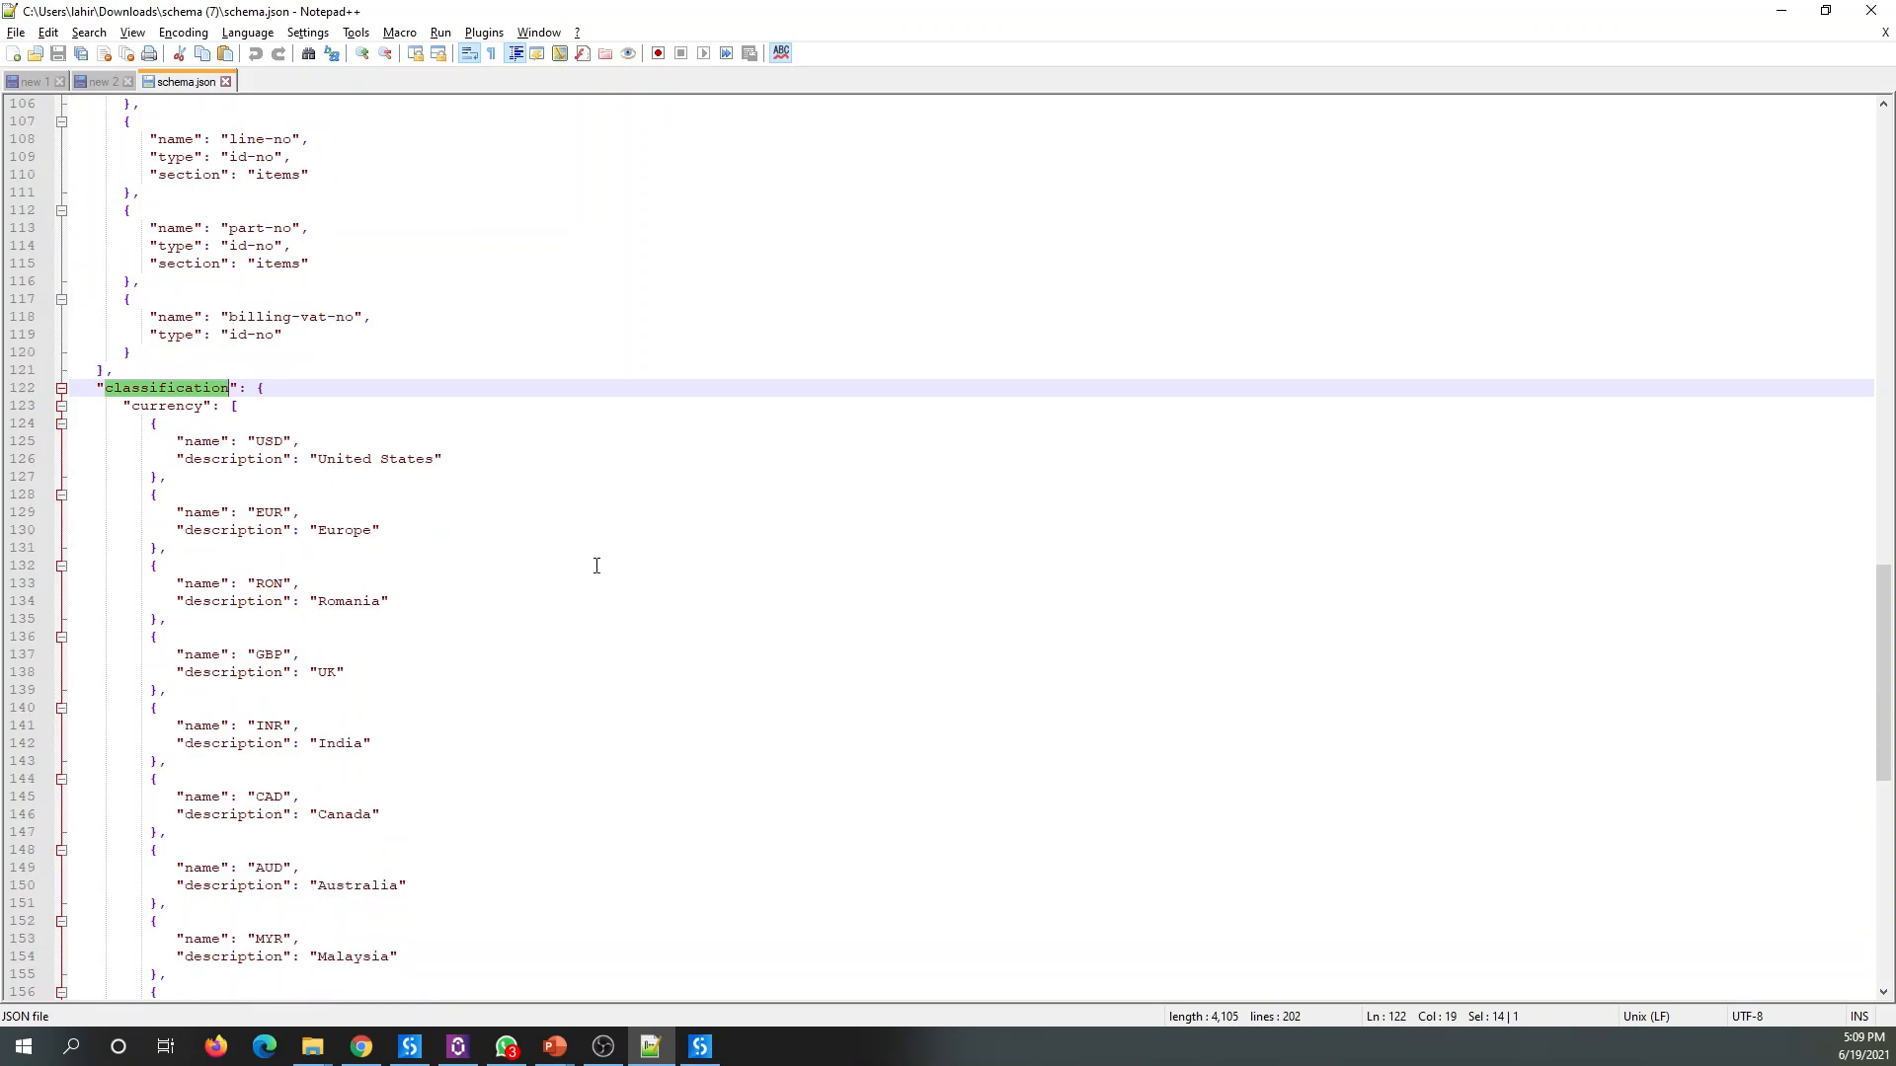
# Step: Return to UiPath Data Manager in the browser and read the instruction about importing documents
pyautogui.hotkey('alt', 'Tab')
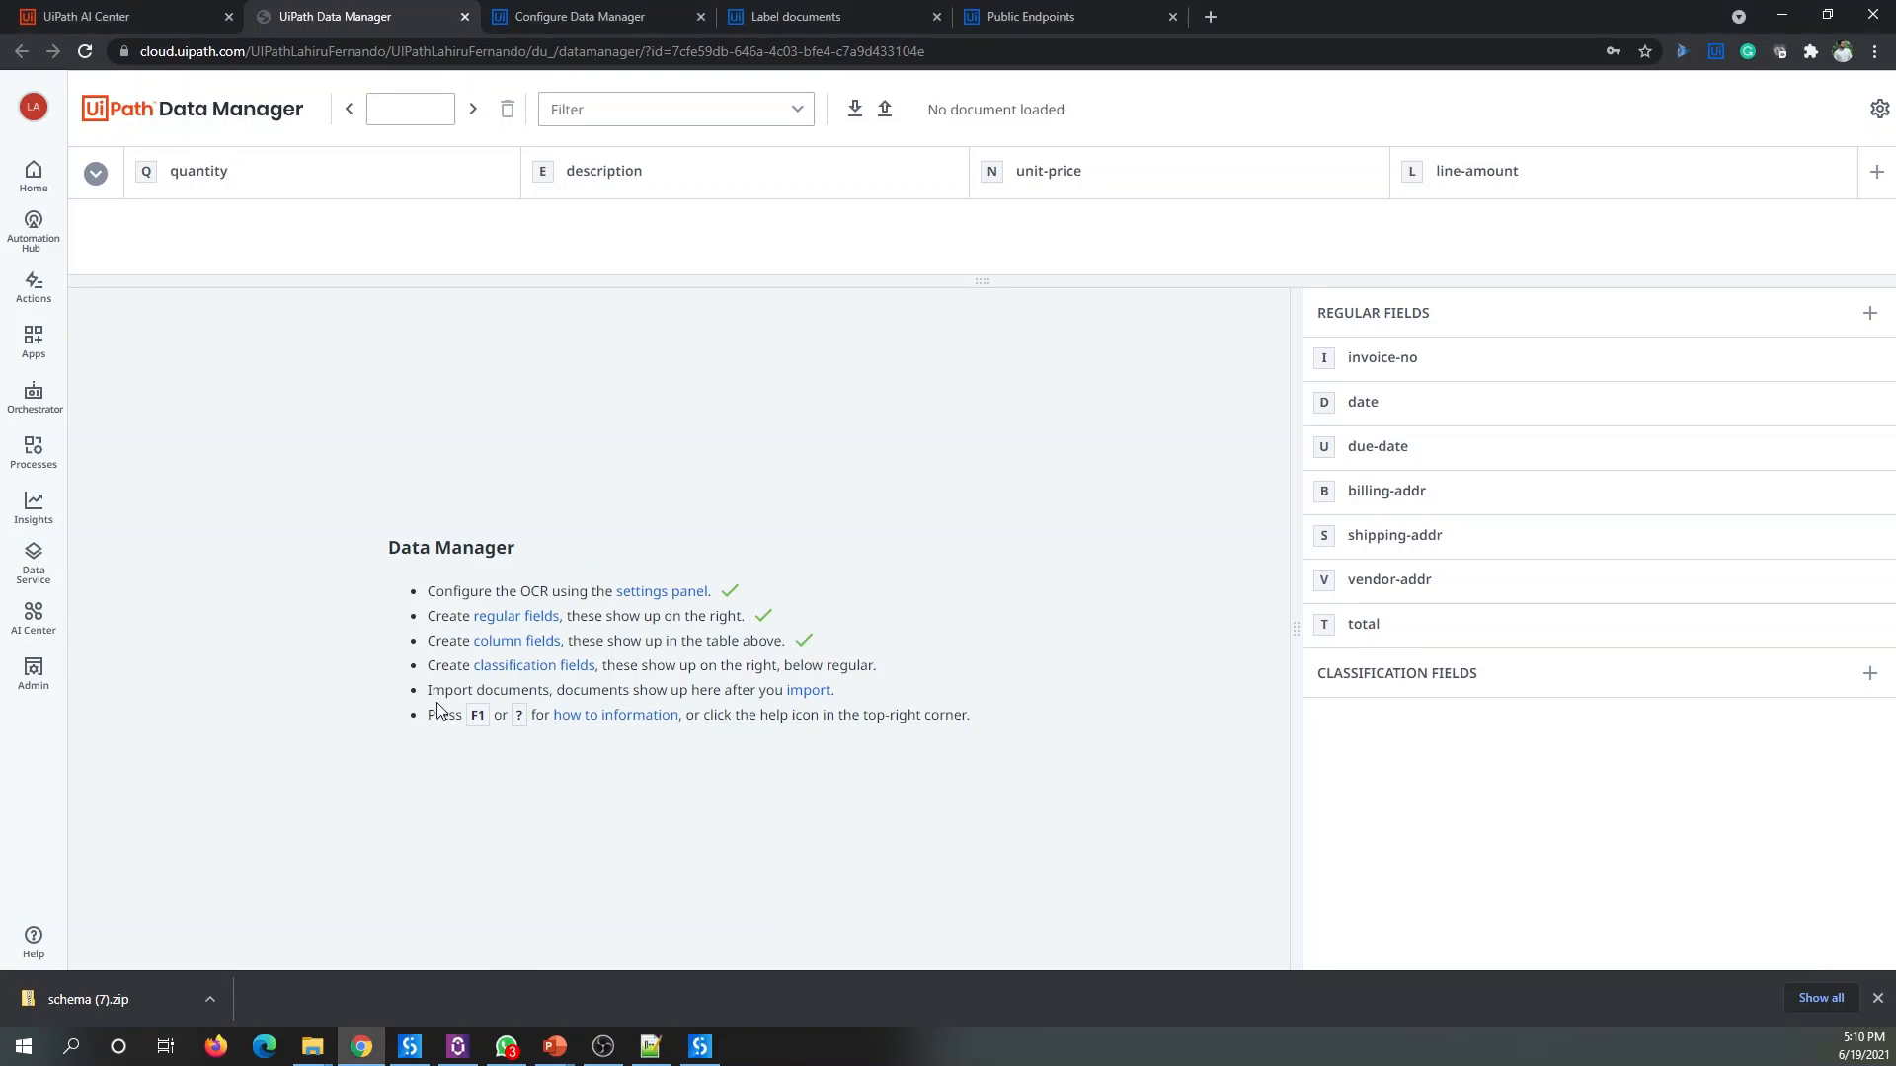
pyautogui.moveTo(427, 690); pyautogui.dragTo(761, 693)
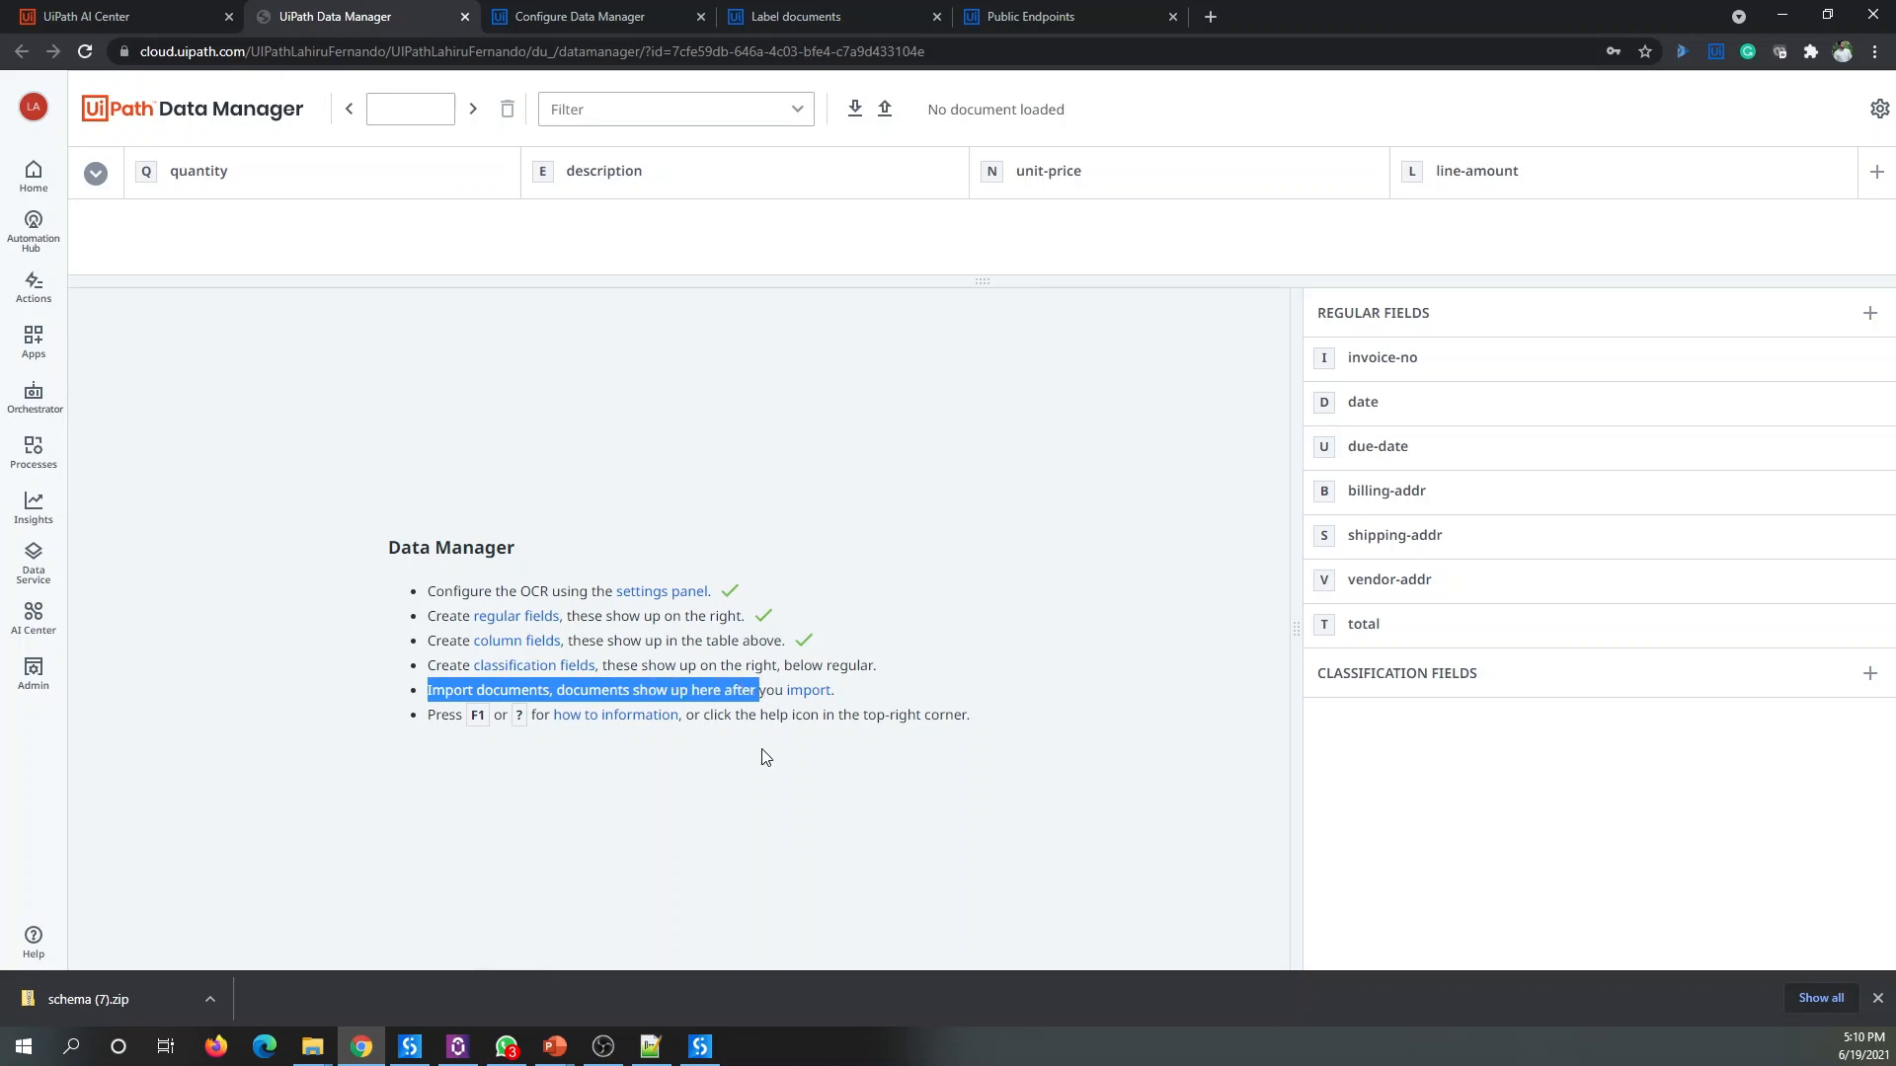
pyautogui.click(752, 691)
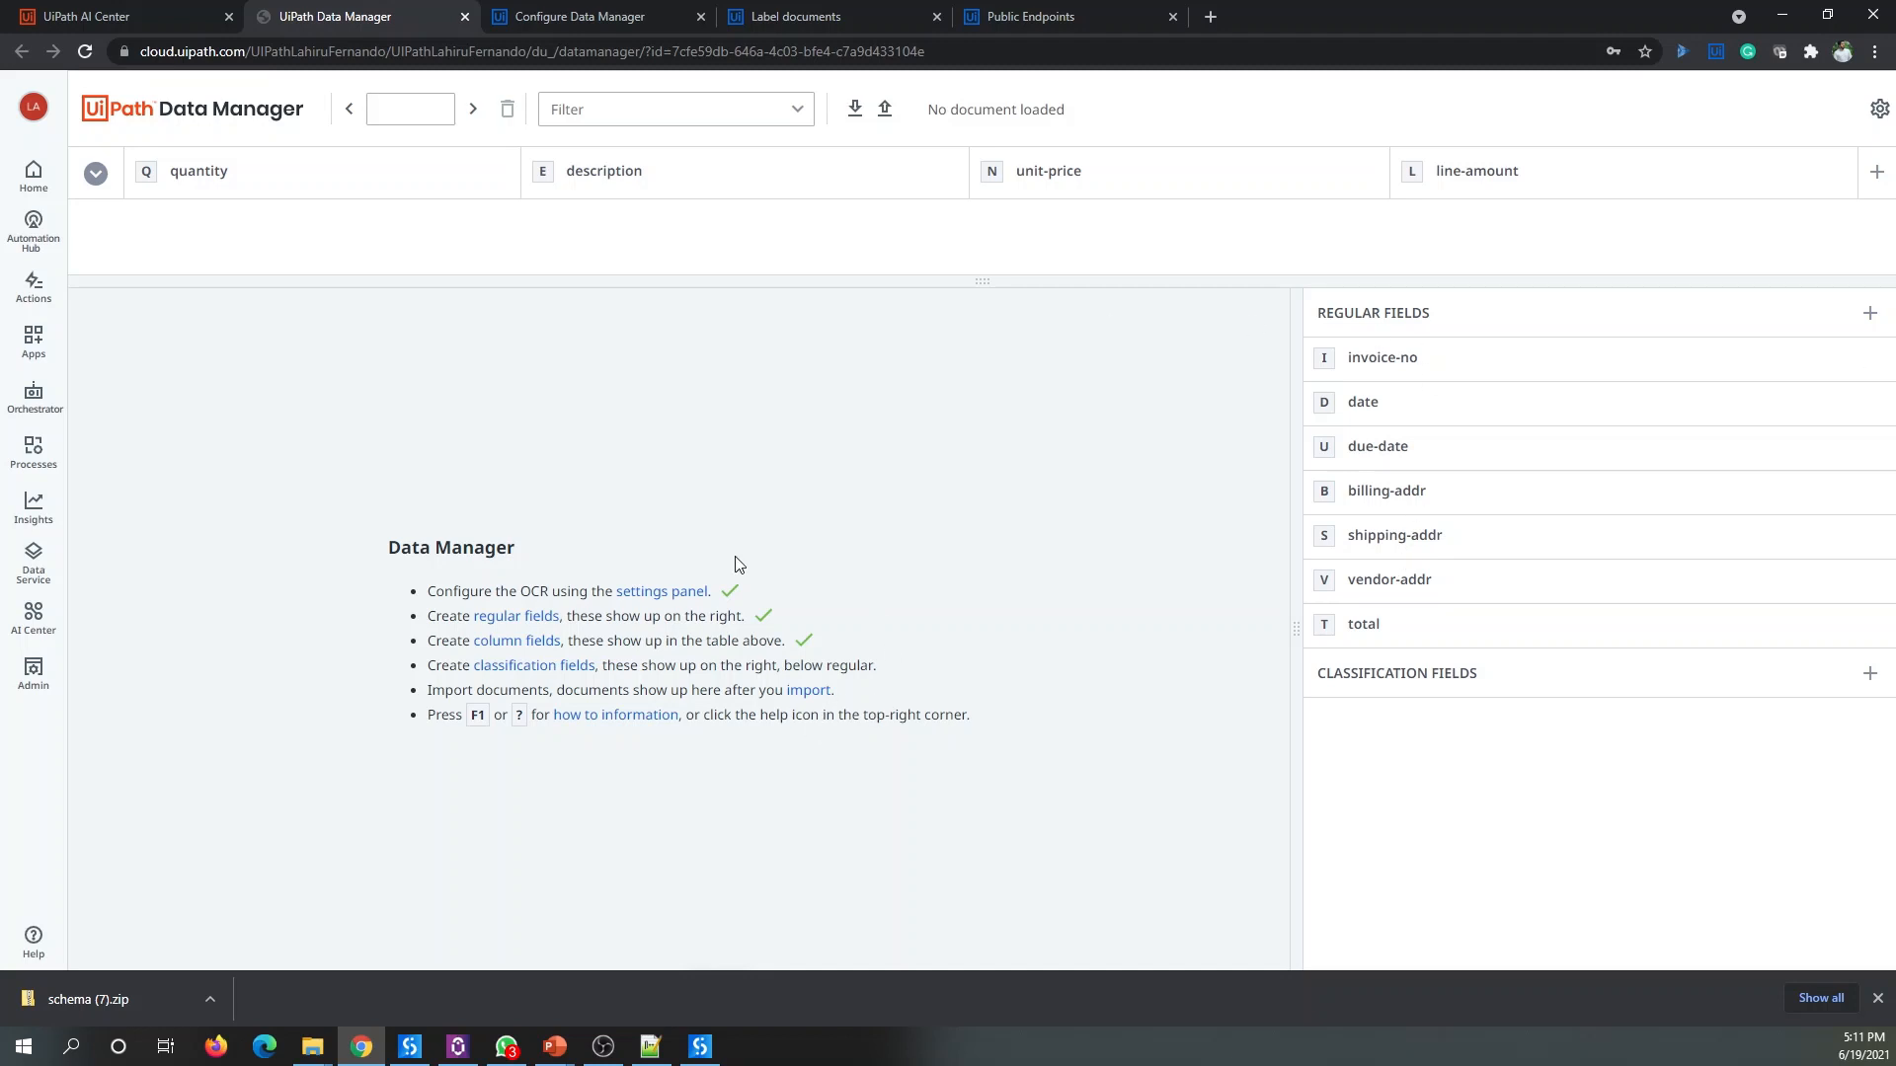
# Step: Start a data import and name the batch batch1, without making it a test set
pyautogui.click(856, 114)
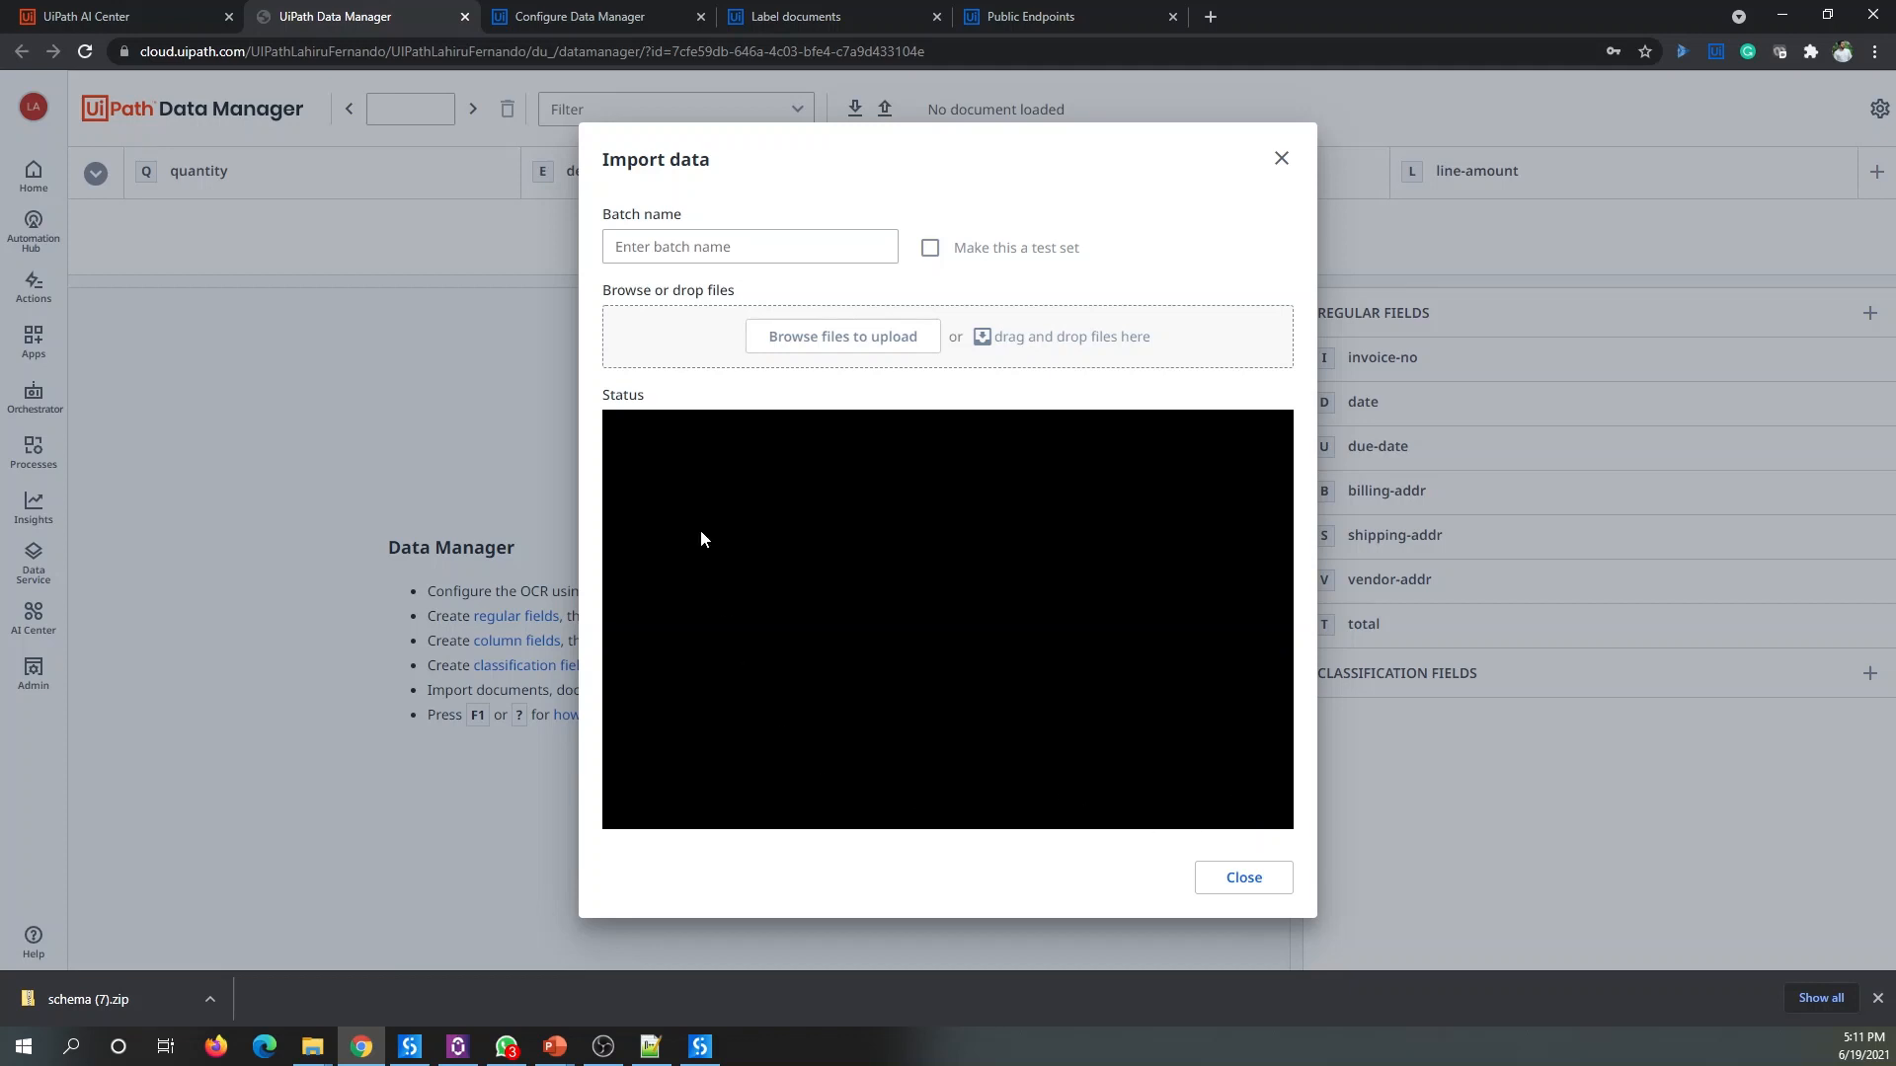
pyautogui.click(671, 247)
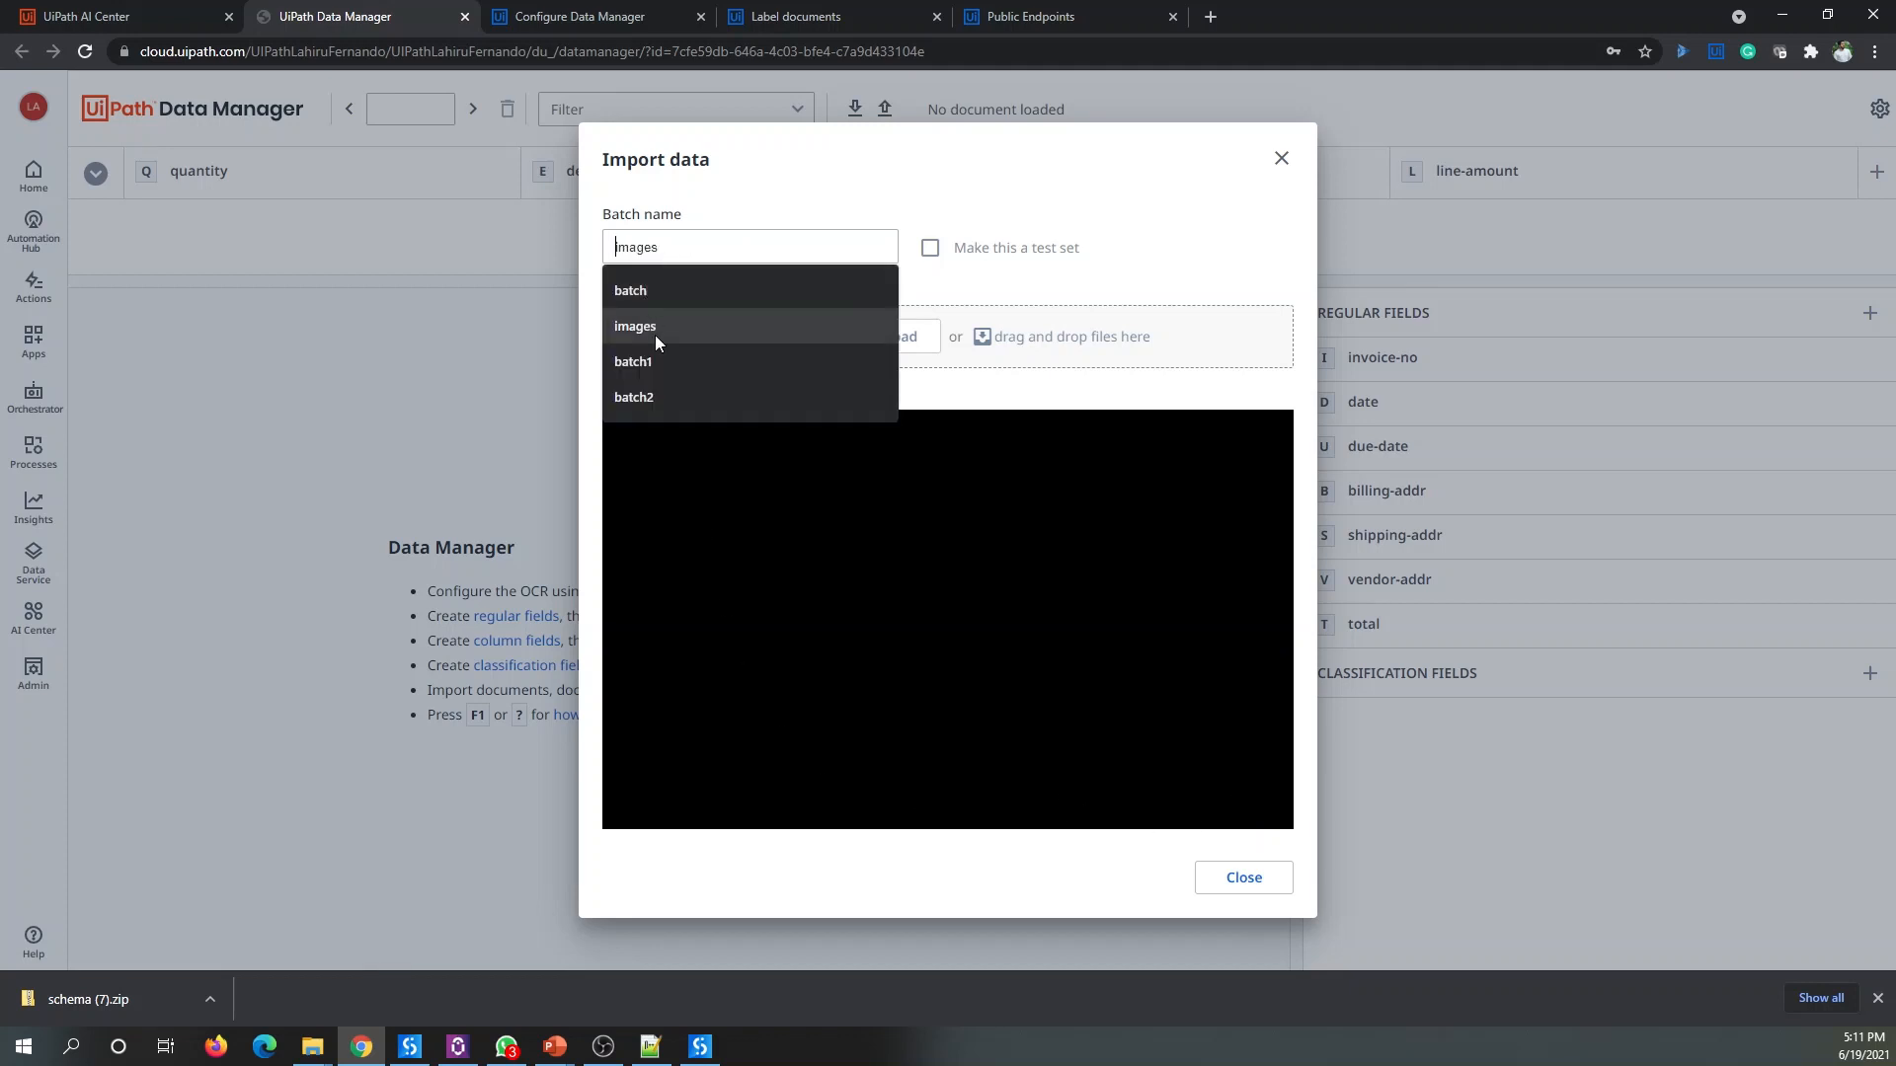
pyautogui.click(647, 359)
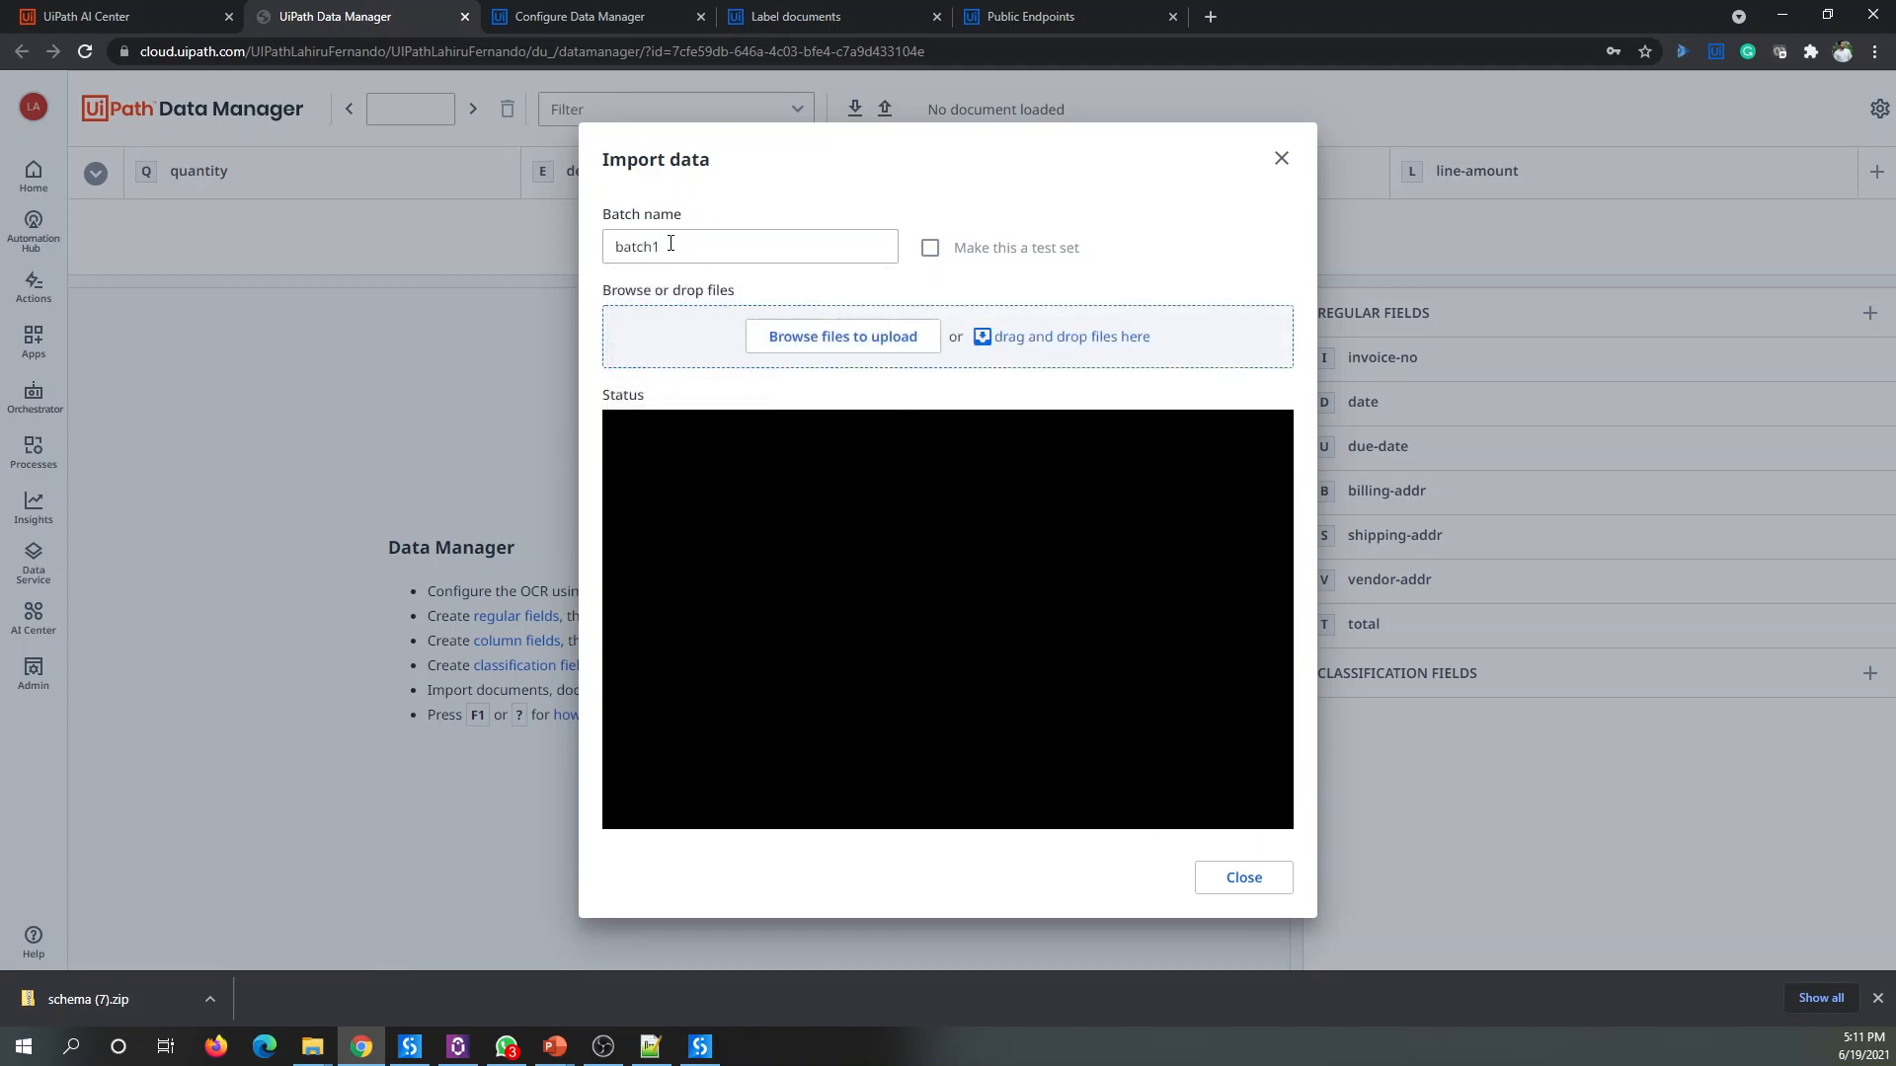
pyautogui.moveTo(691, 247); pyautogui.dragTo(533, 269)
pyautogui.write('batch1')
# Step: Upload all PDF invoices from the InputFiles folder into the batch, proceed with the import, and close the import dialog when done
pyautogui.moveTo(321, 1036)
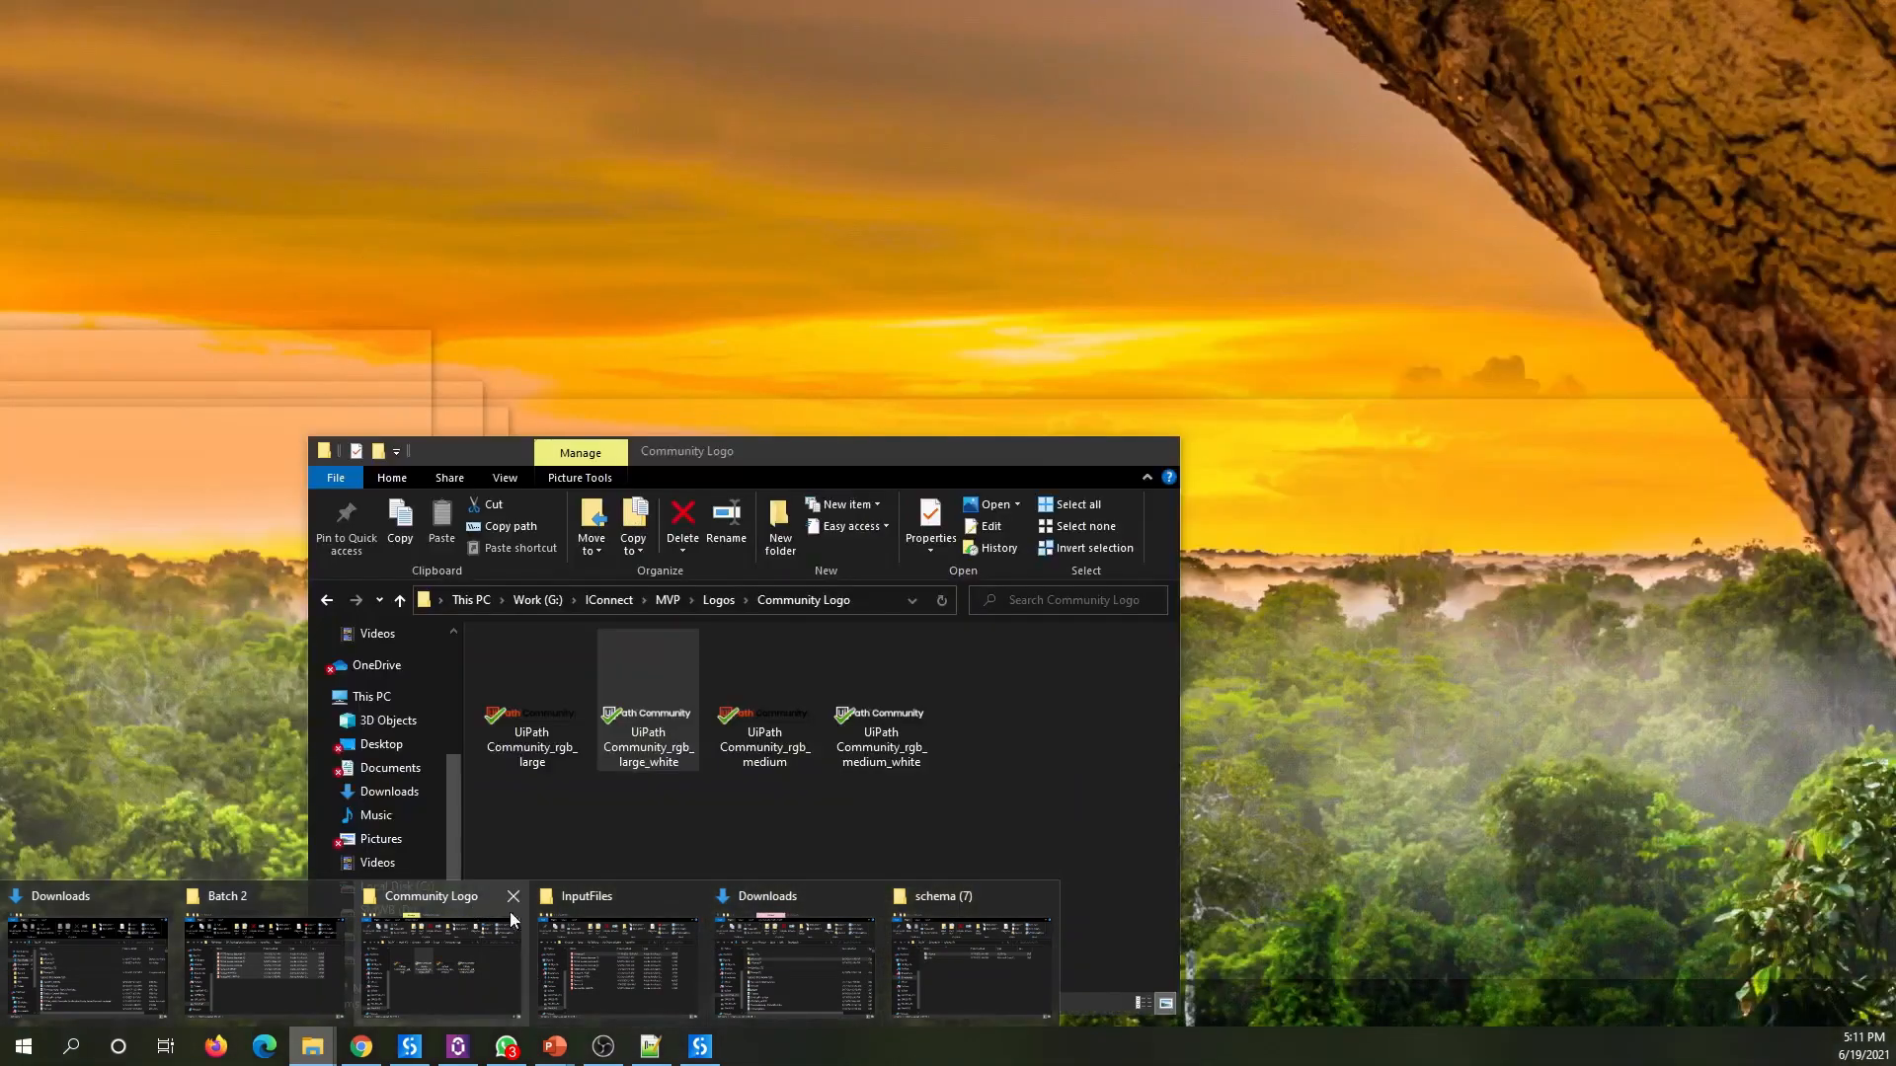
pyautogui.click(617, 962)
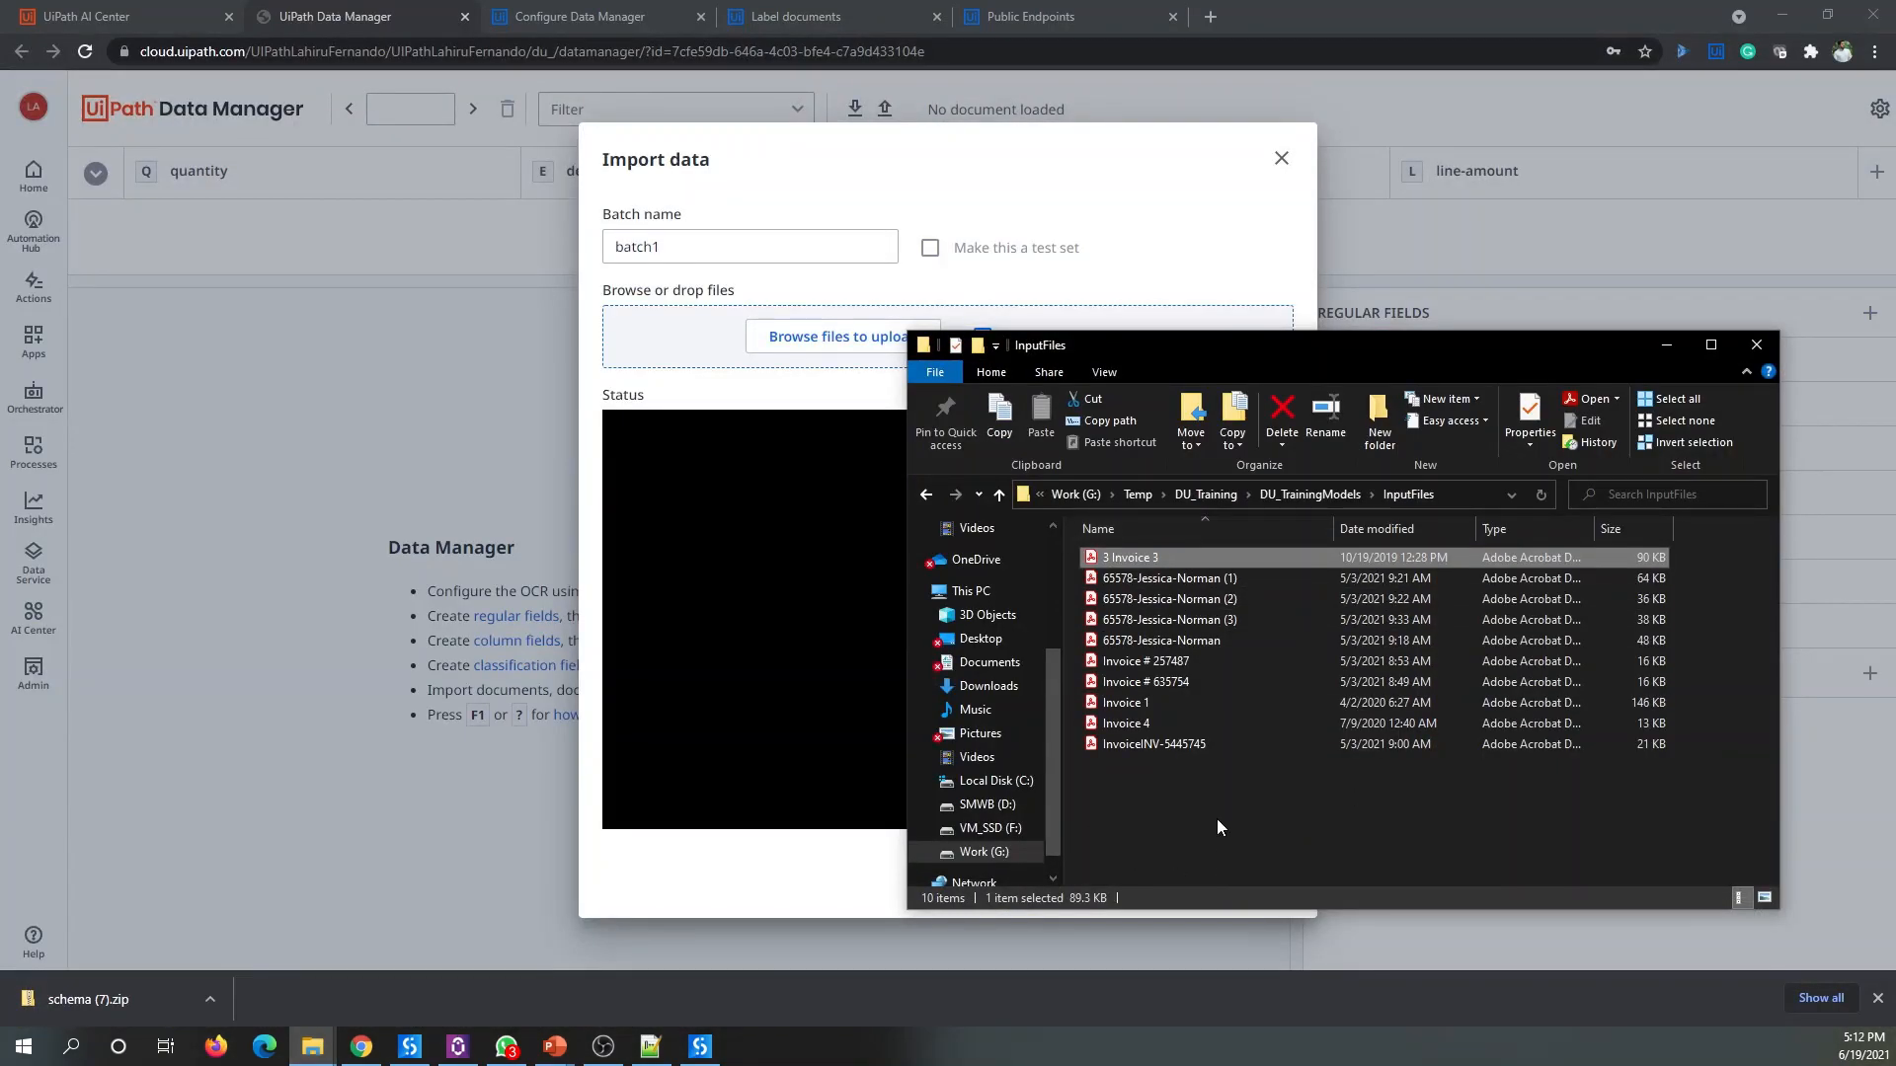
pyautogui.click(1188, 857)
pyautogui.moveTo(1171, 724); pyautogui.dragTo(676, 326)
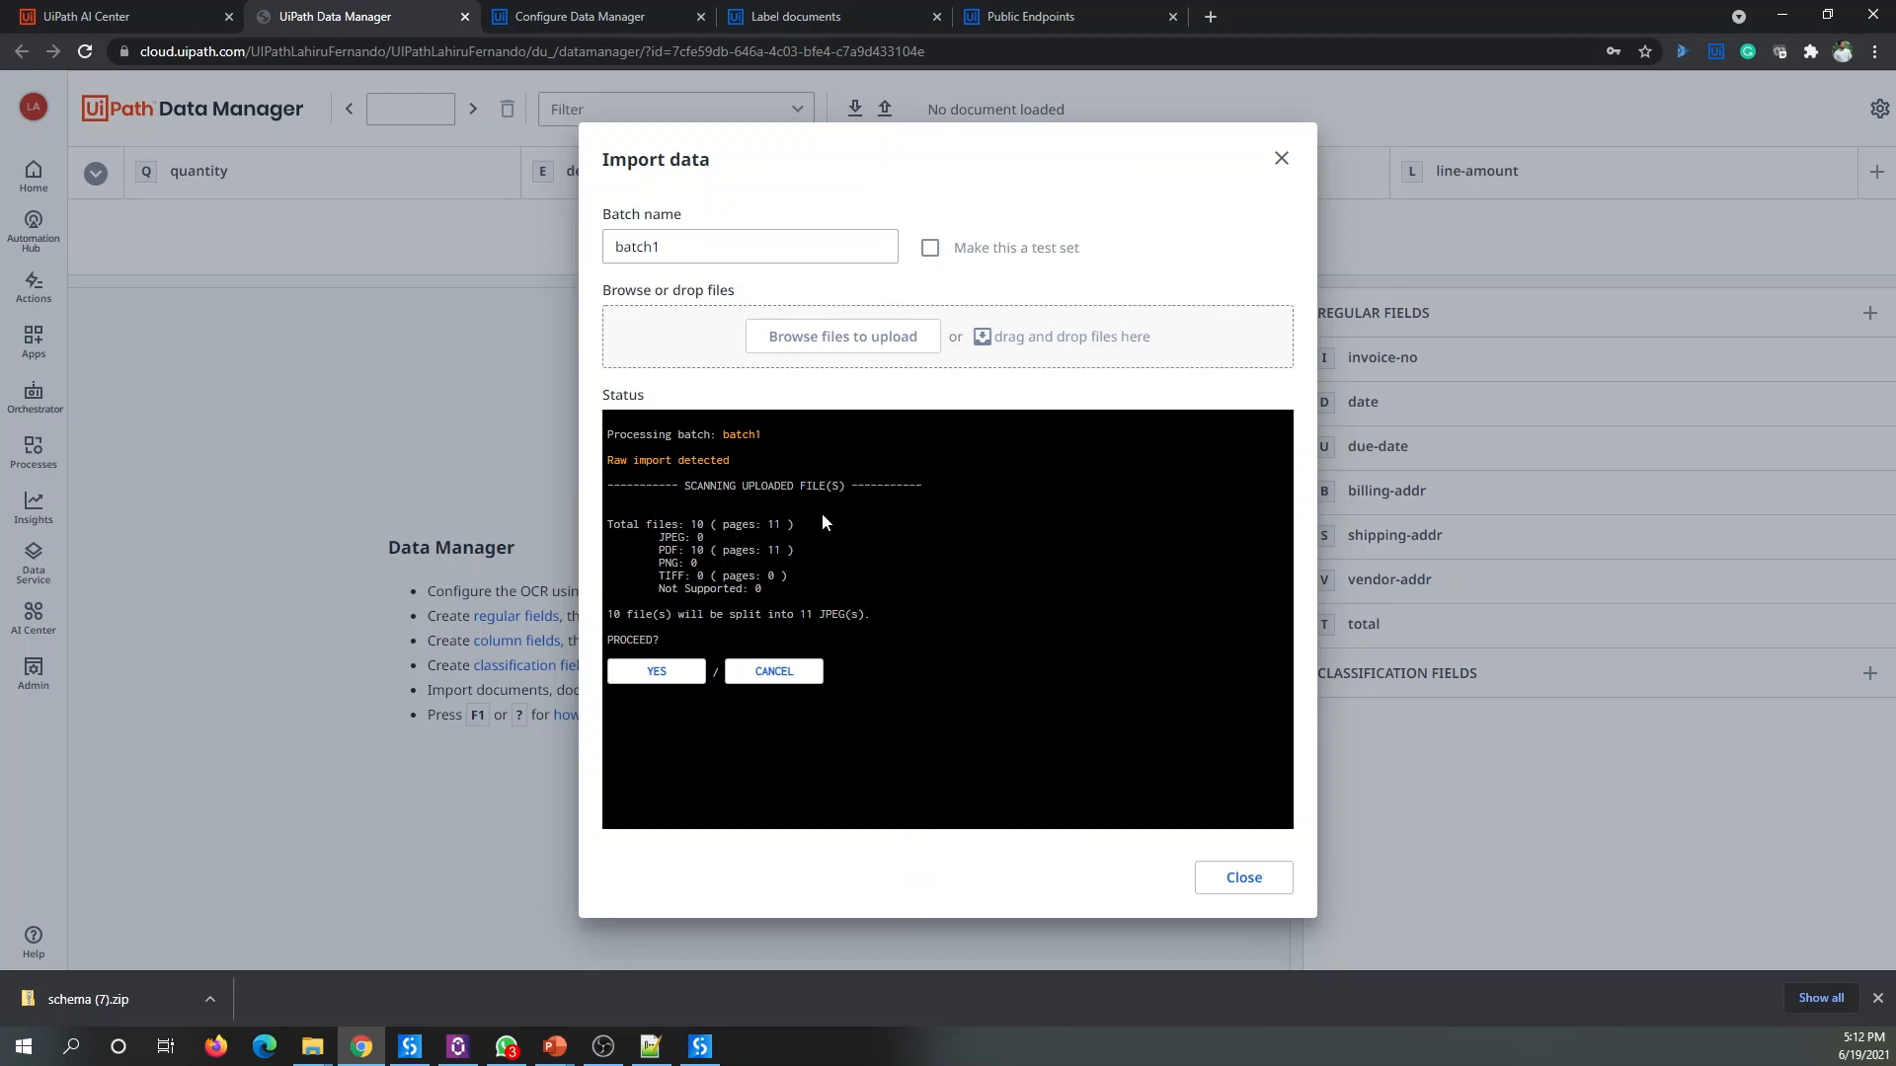
pyautogui.click(661, 679)
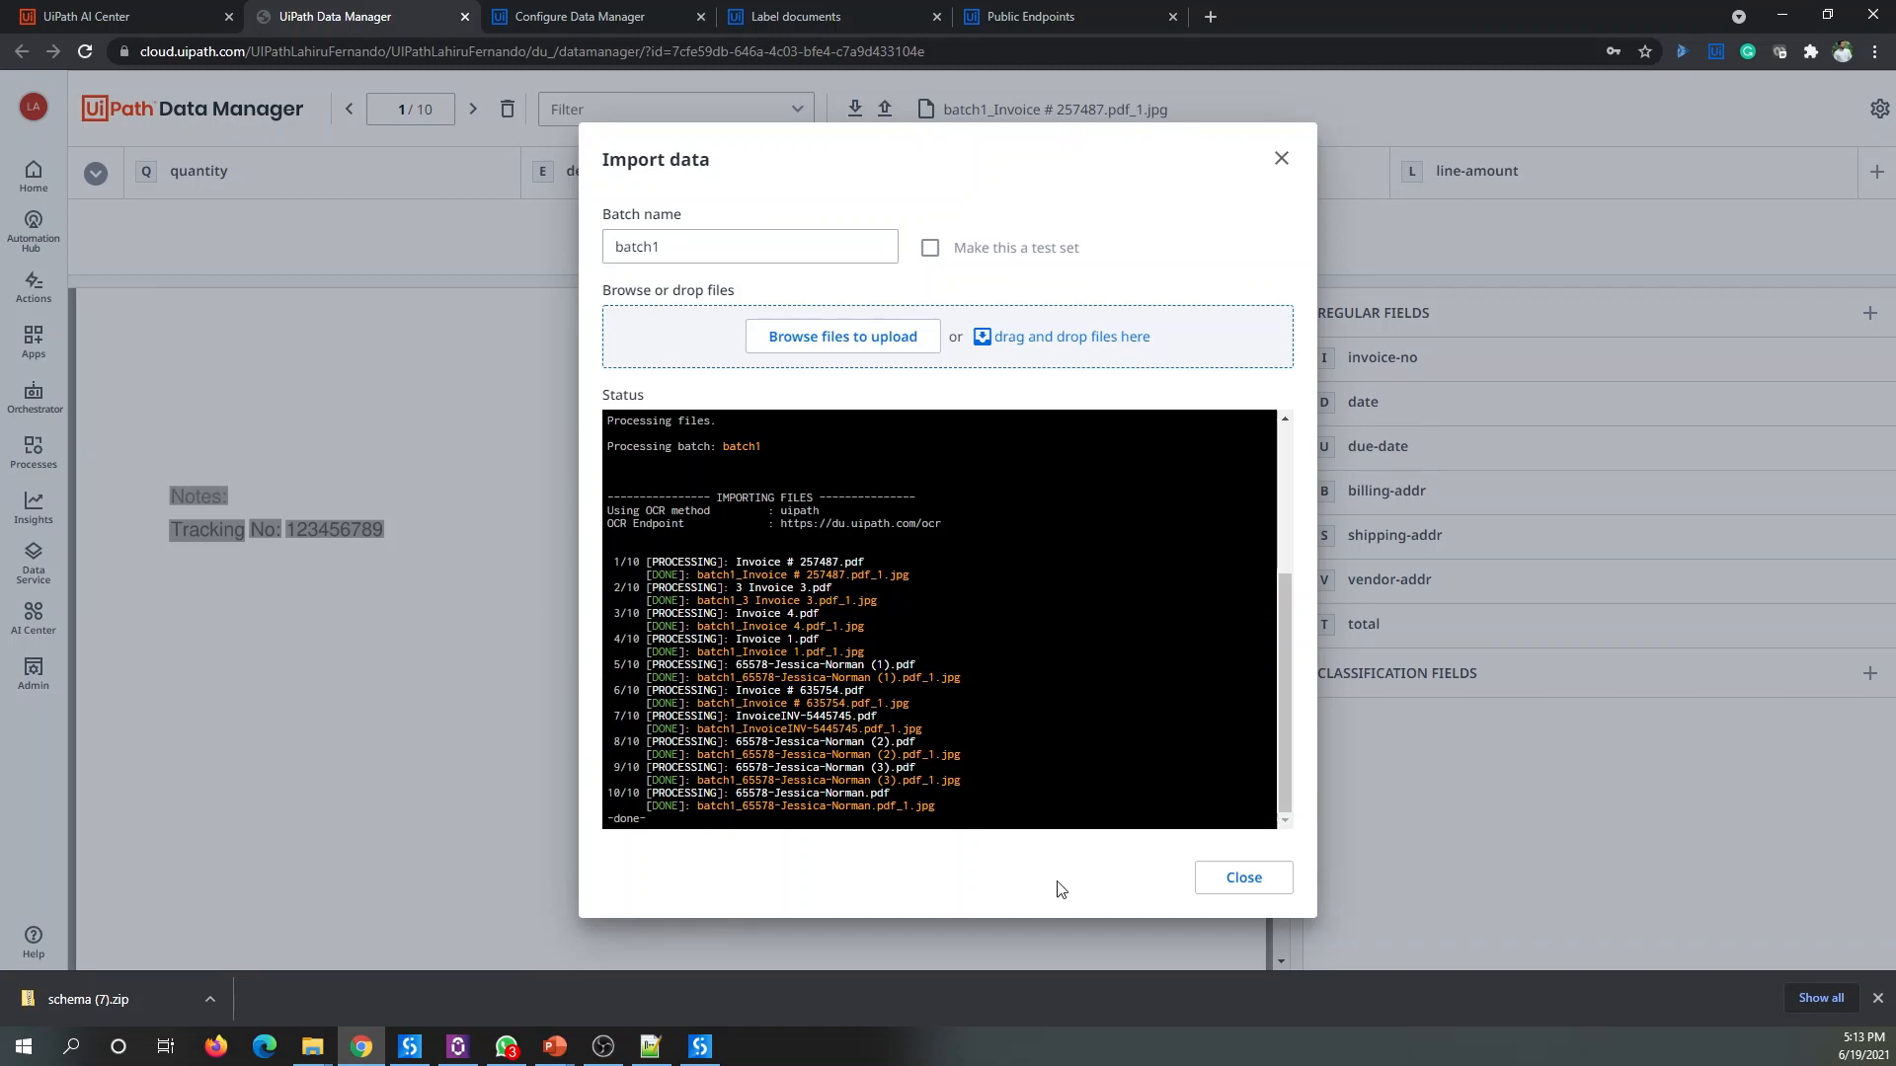
pyautogui.click(1244, 878)
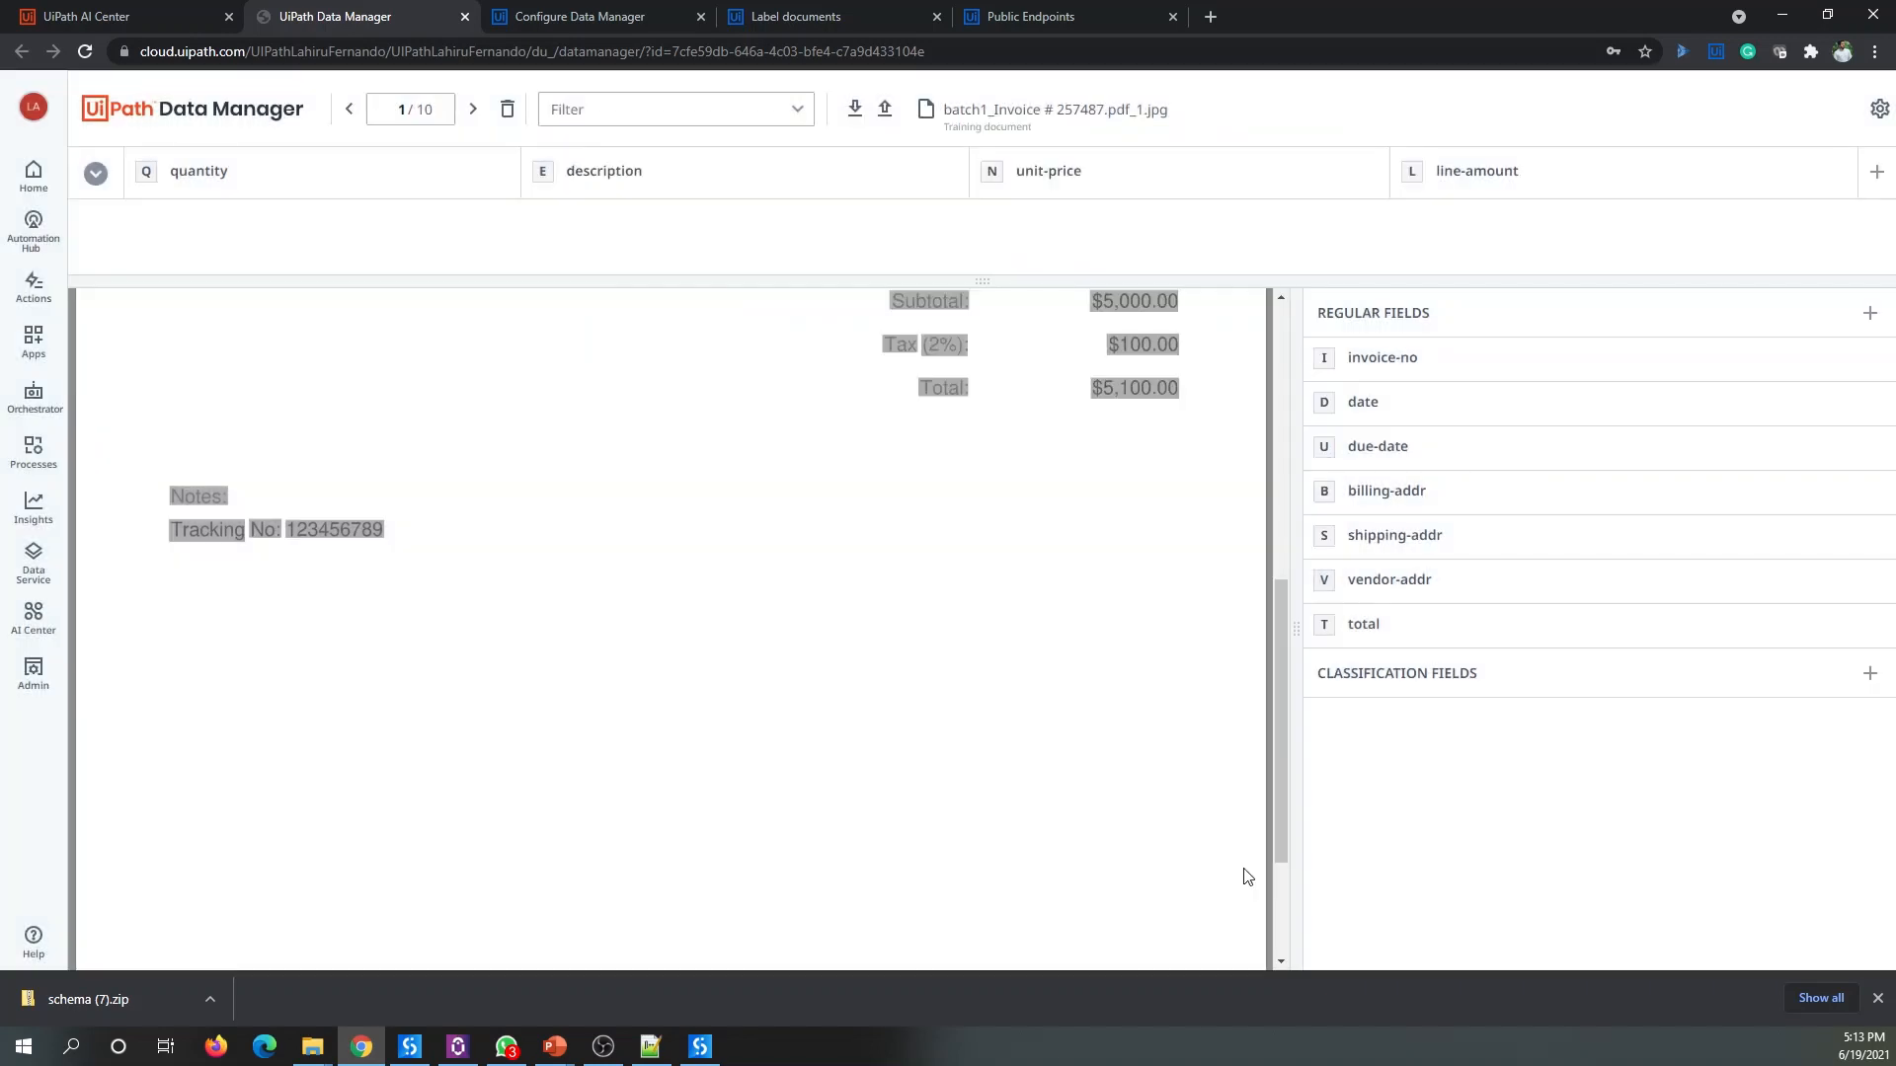
# Step: Examine the recognized text on the first imported invoice and move forward through the batch to the third document
pyautogui.scroll(5, 261, 568)
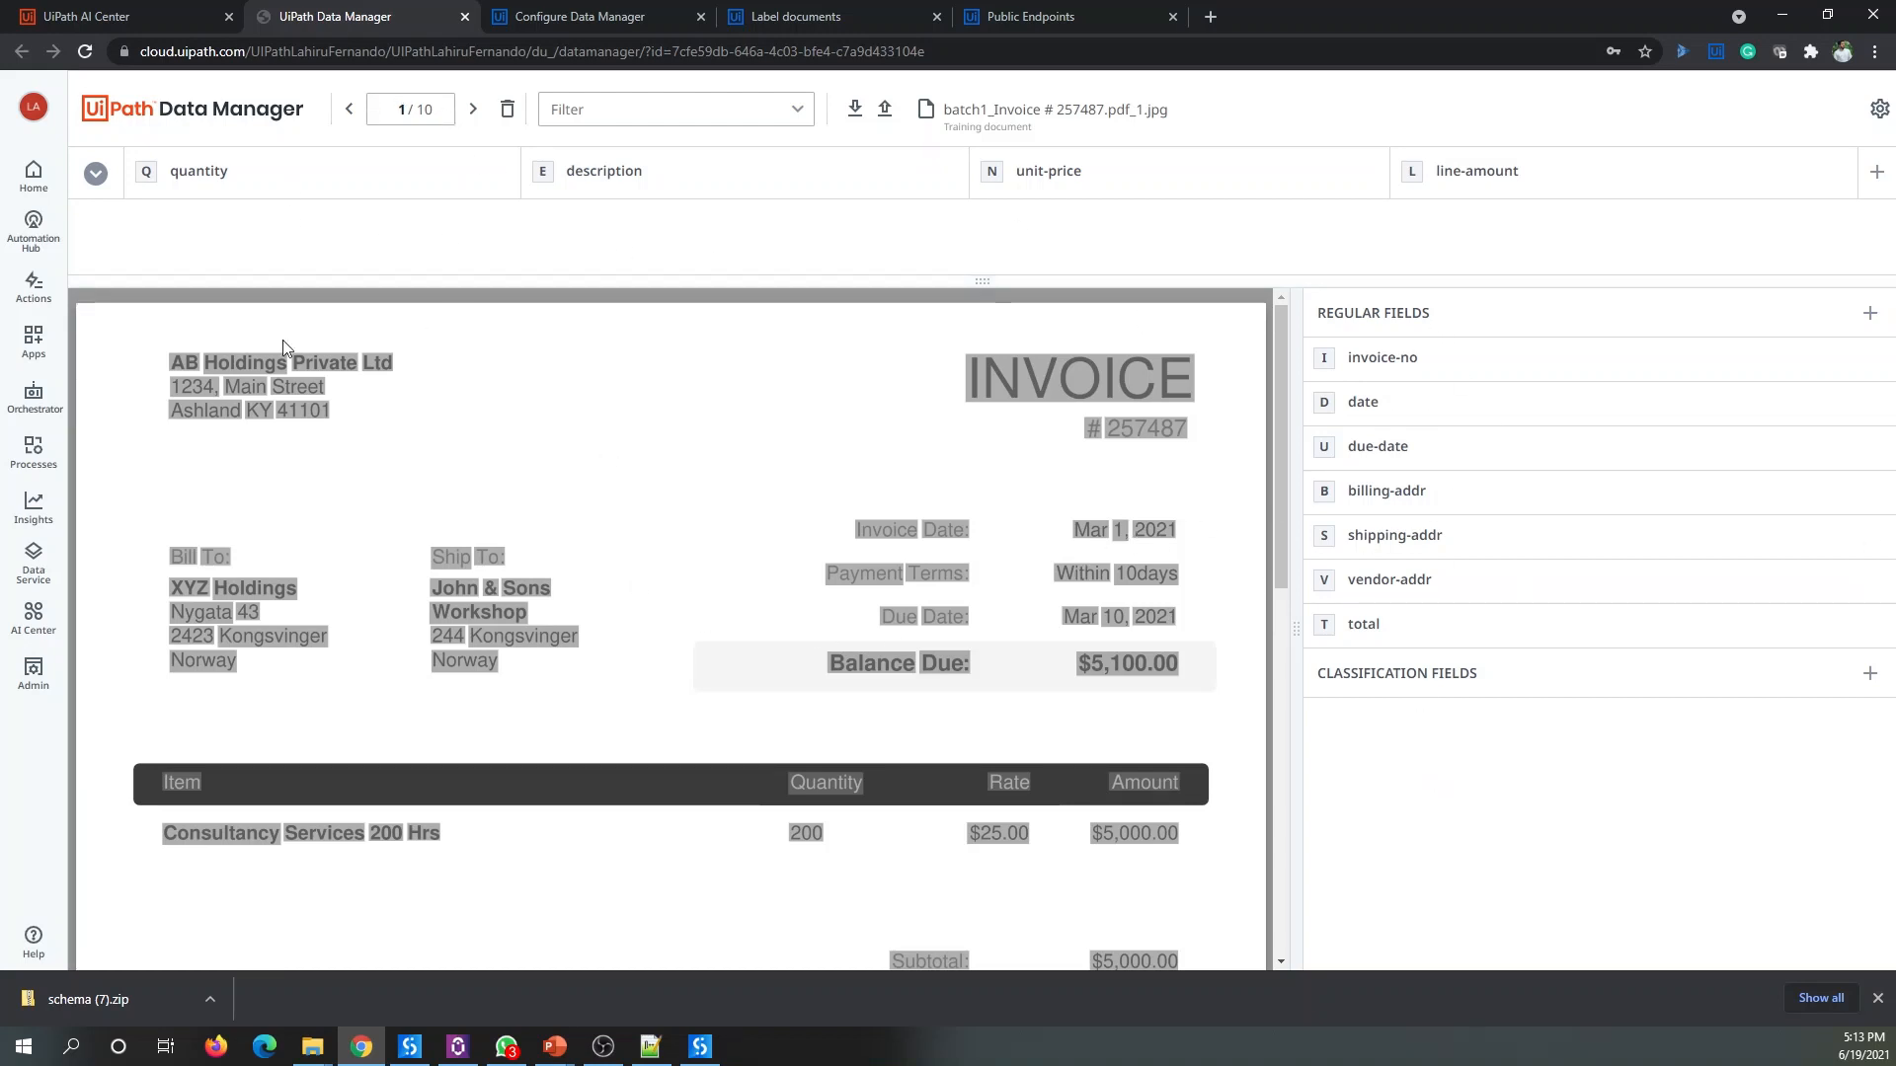
pyautogui.scroll(-2, 1076, 544)
pyautogui.scroll(-1, 1076, 544)
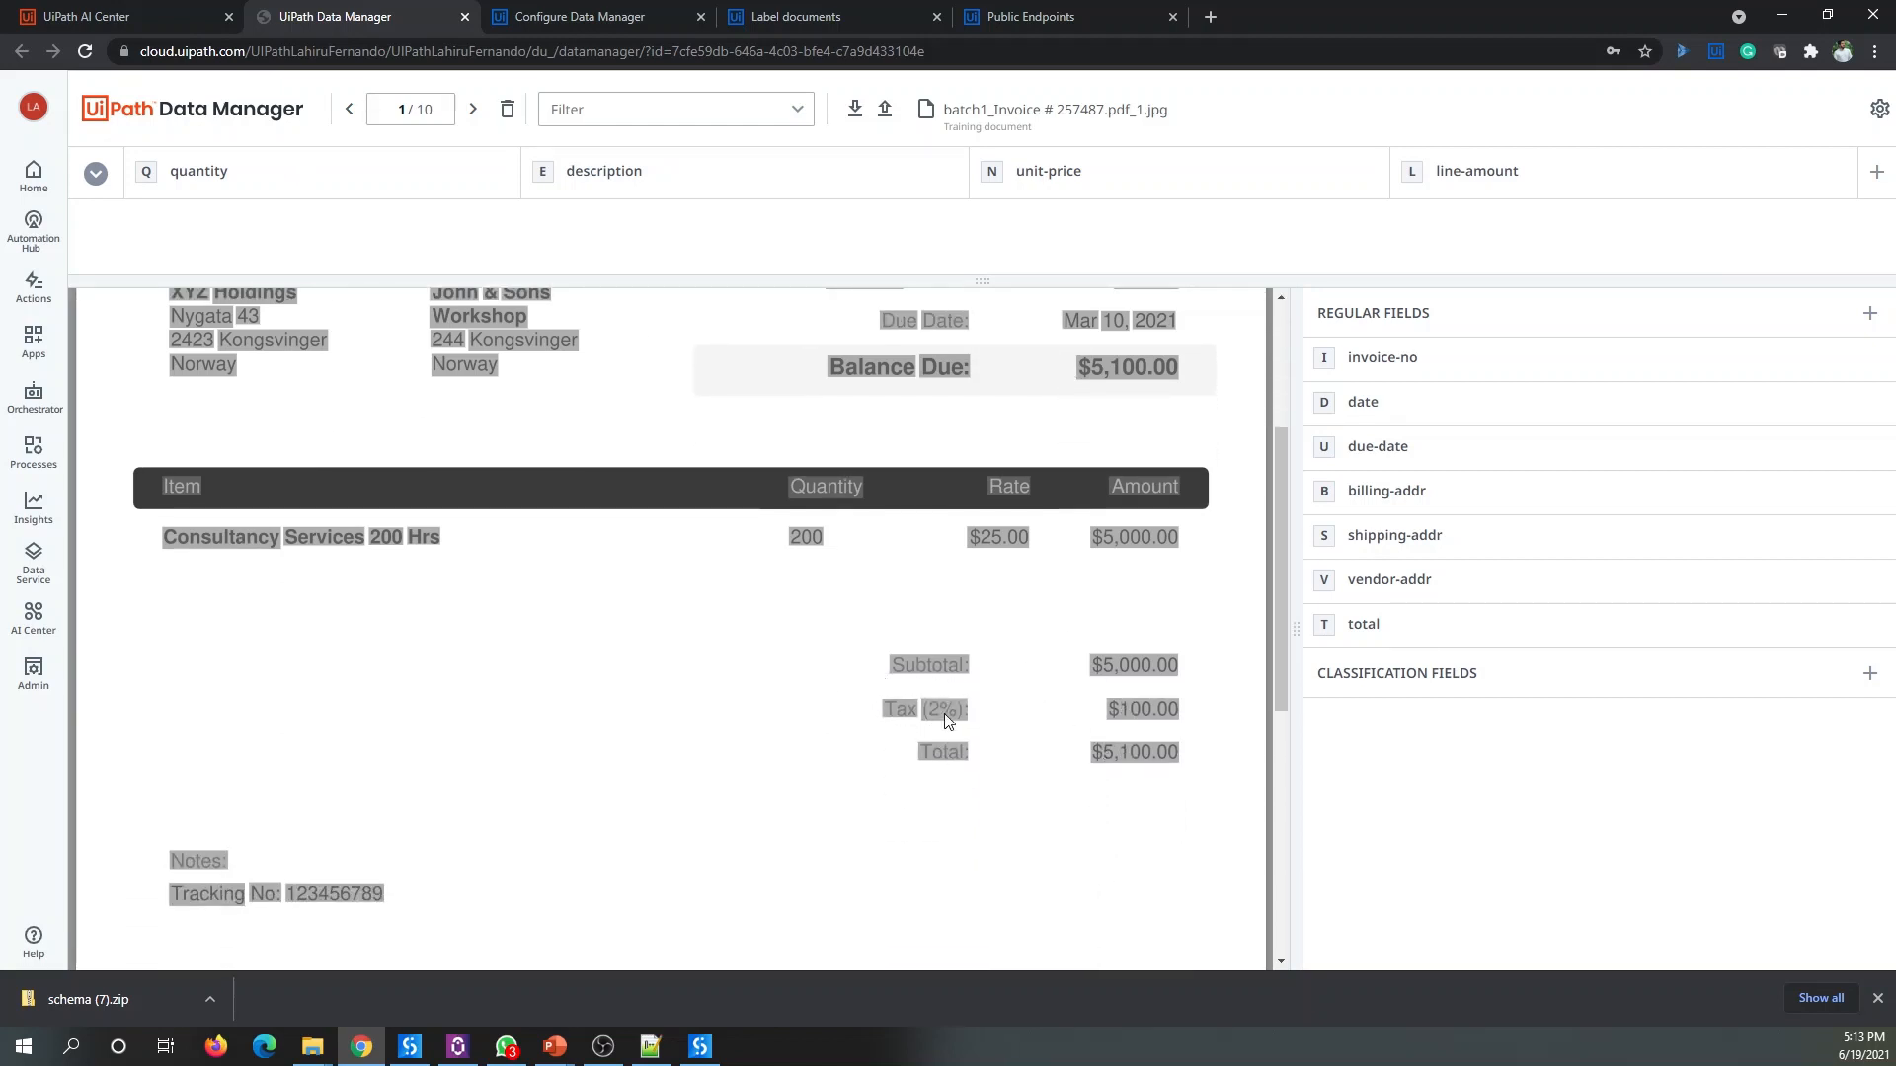
pyautogui.scroll(1, 1179, 672)
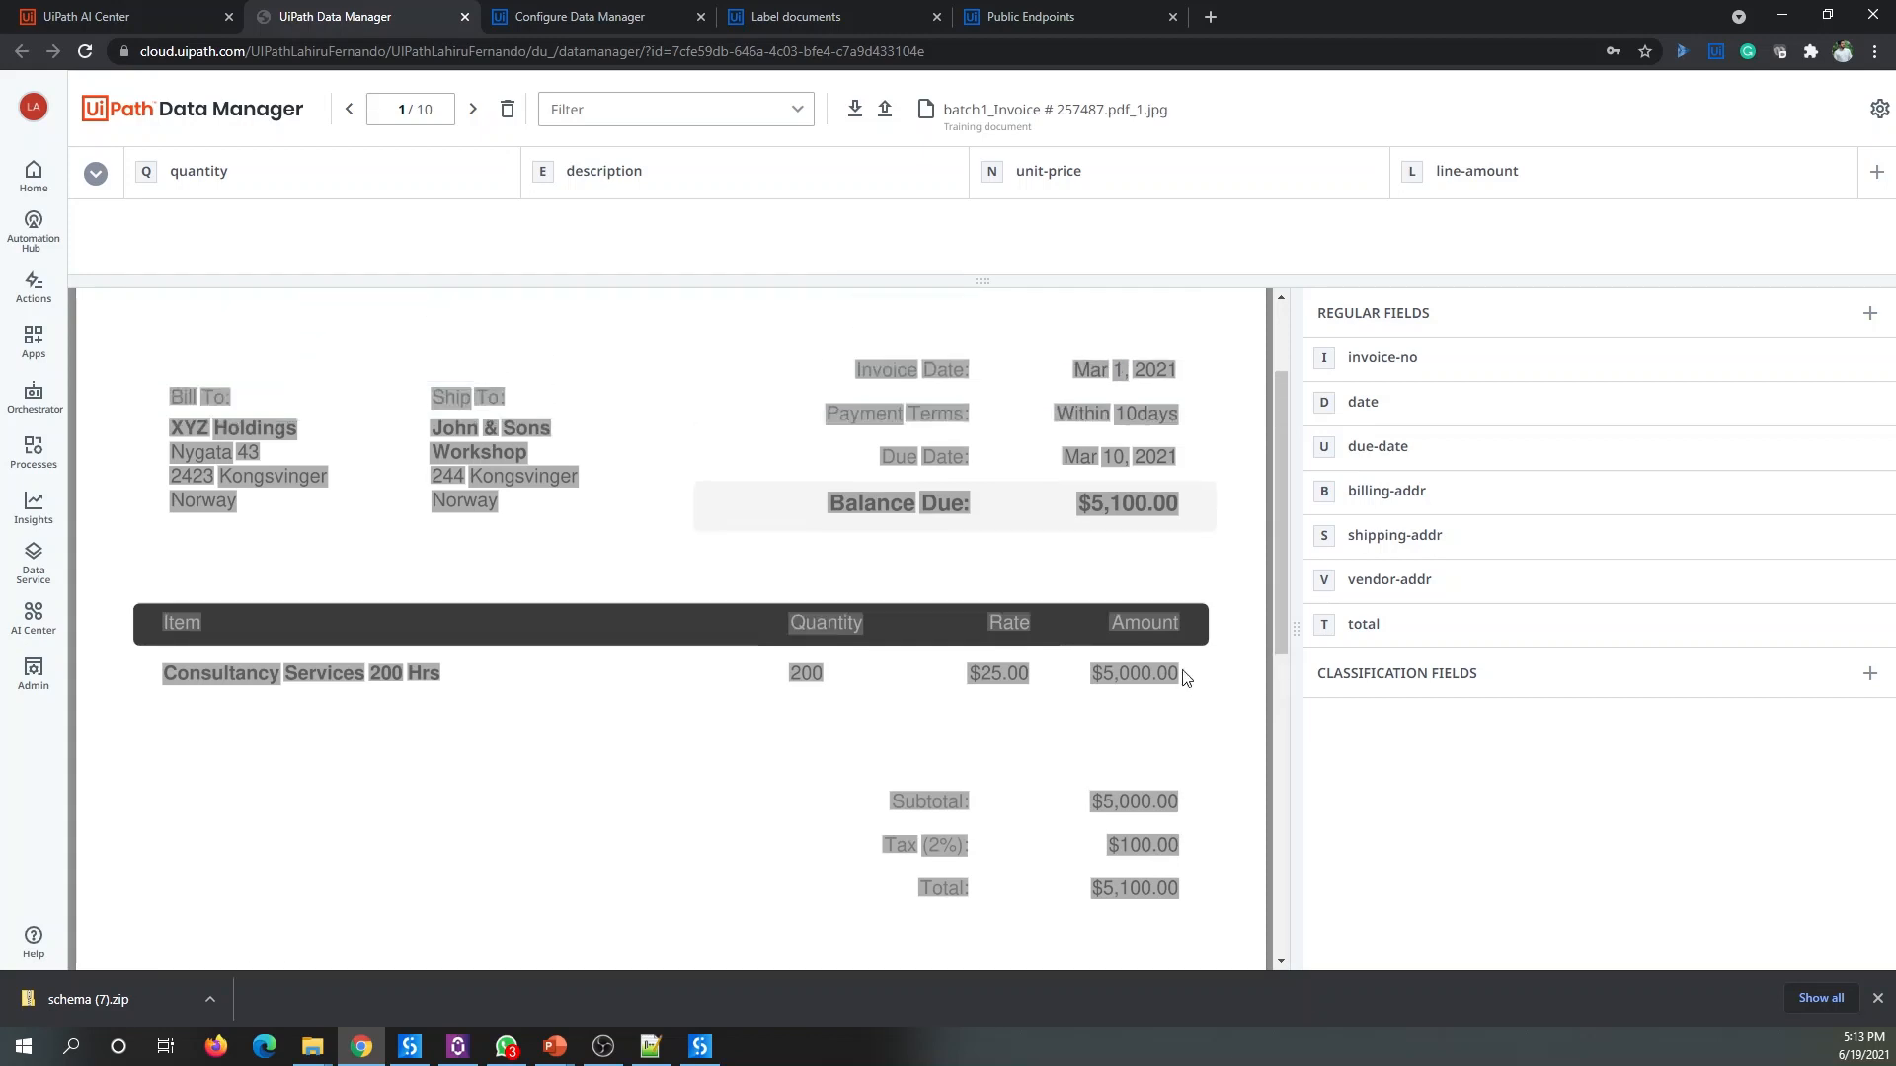
pyautogui.scroll(1, 1184, 677)
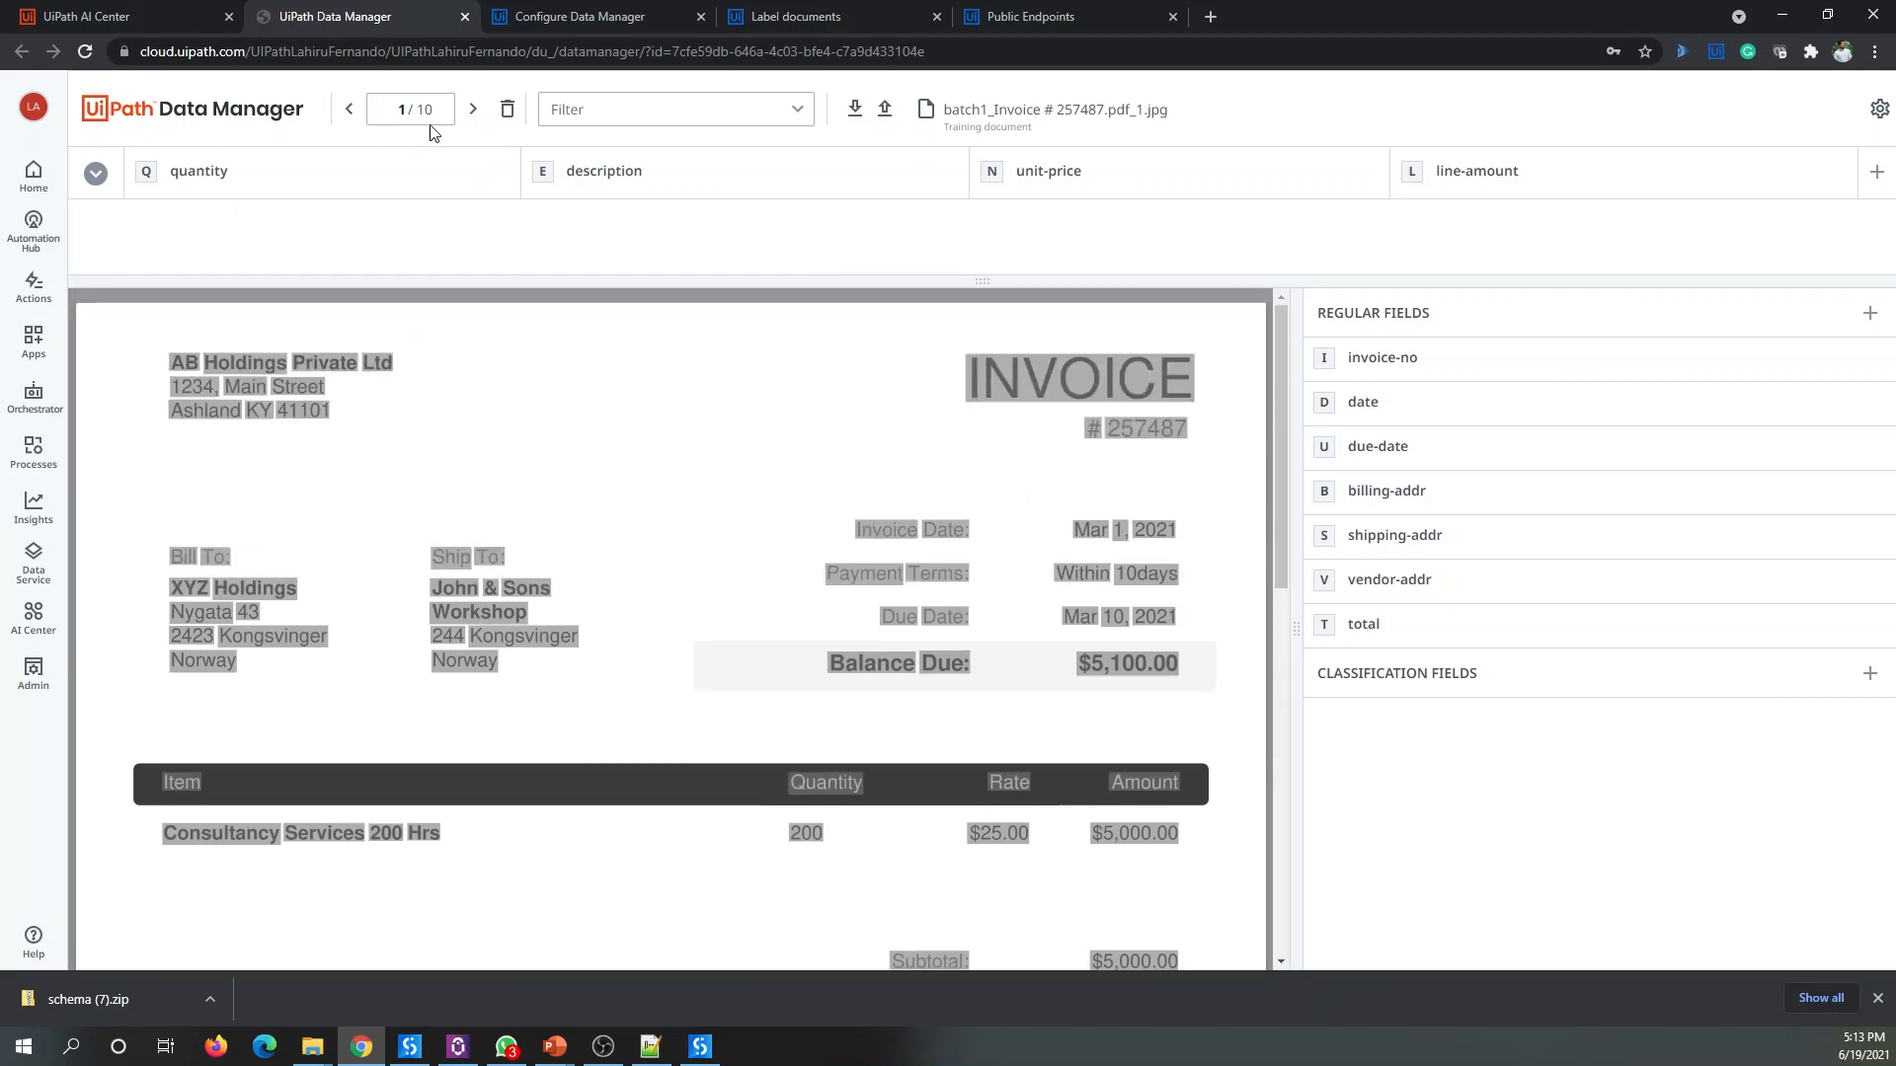
pyautogui.click(474, 115)
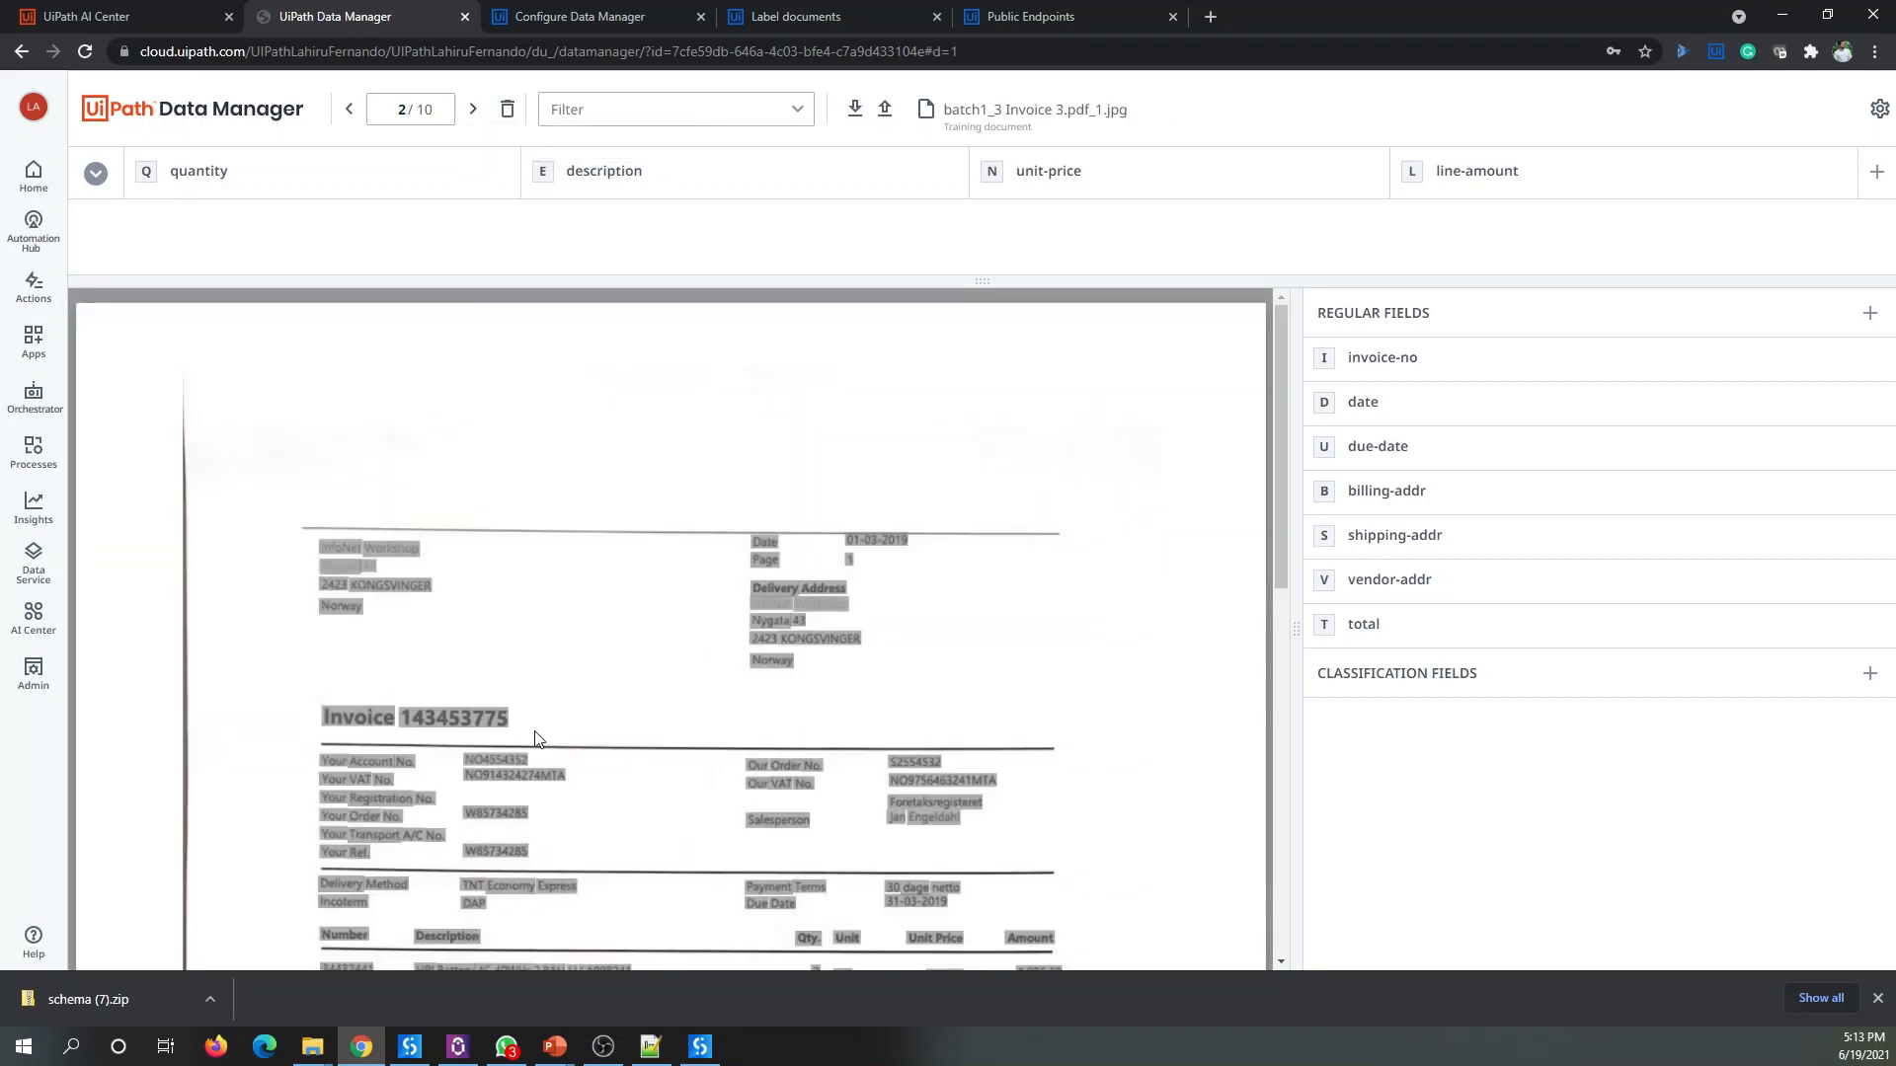
pyautogui.click(472, 117)
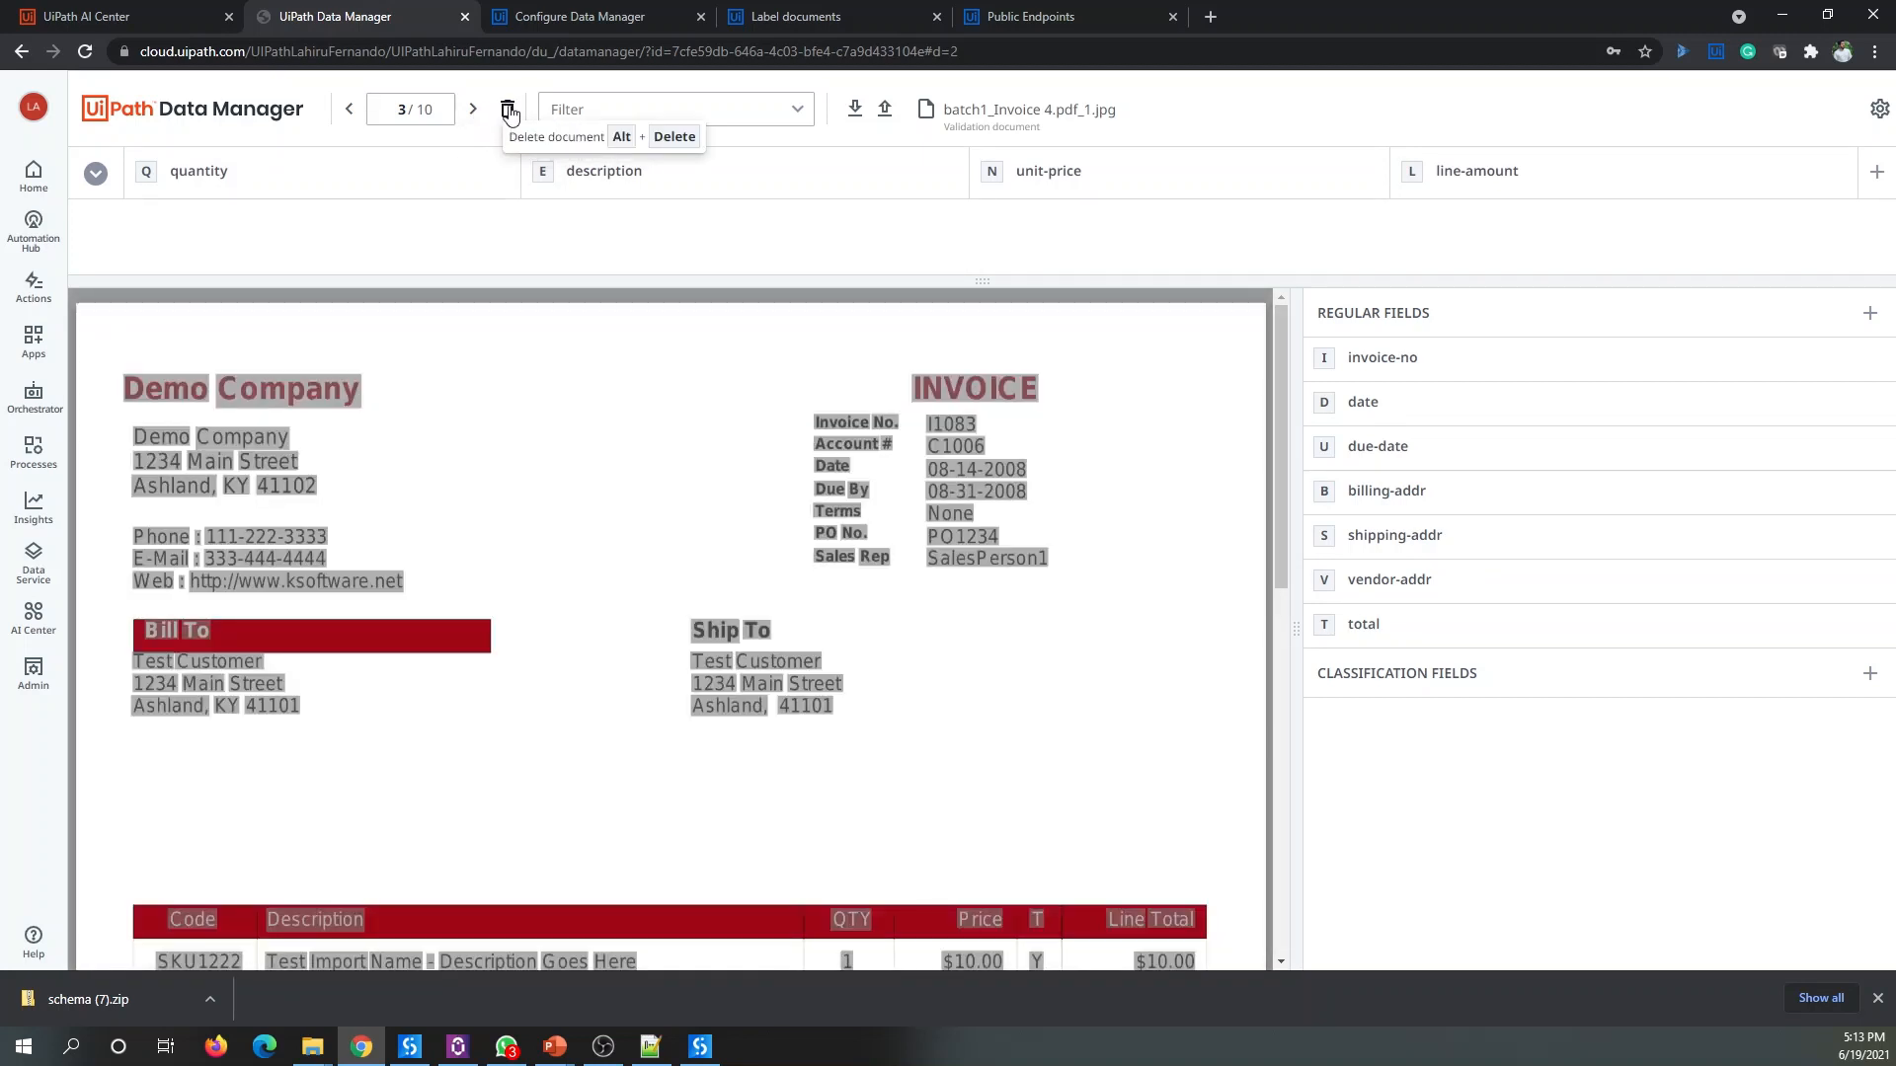
# Step: Return to the first invoice in the batch and label the number under the INVOICE heading as invoice-no
pyautogui.click(351, 111)
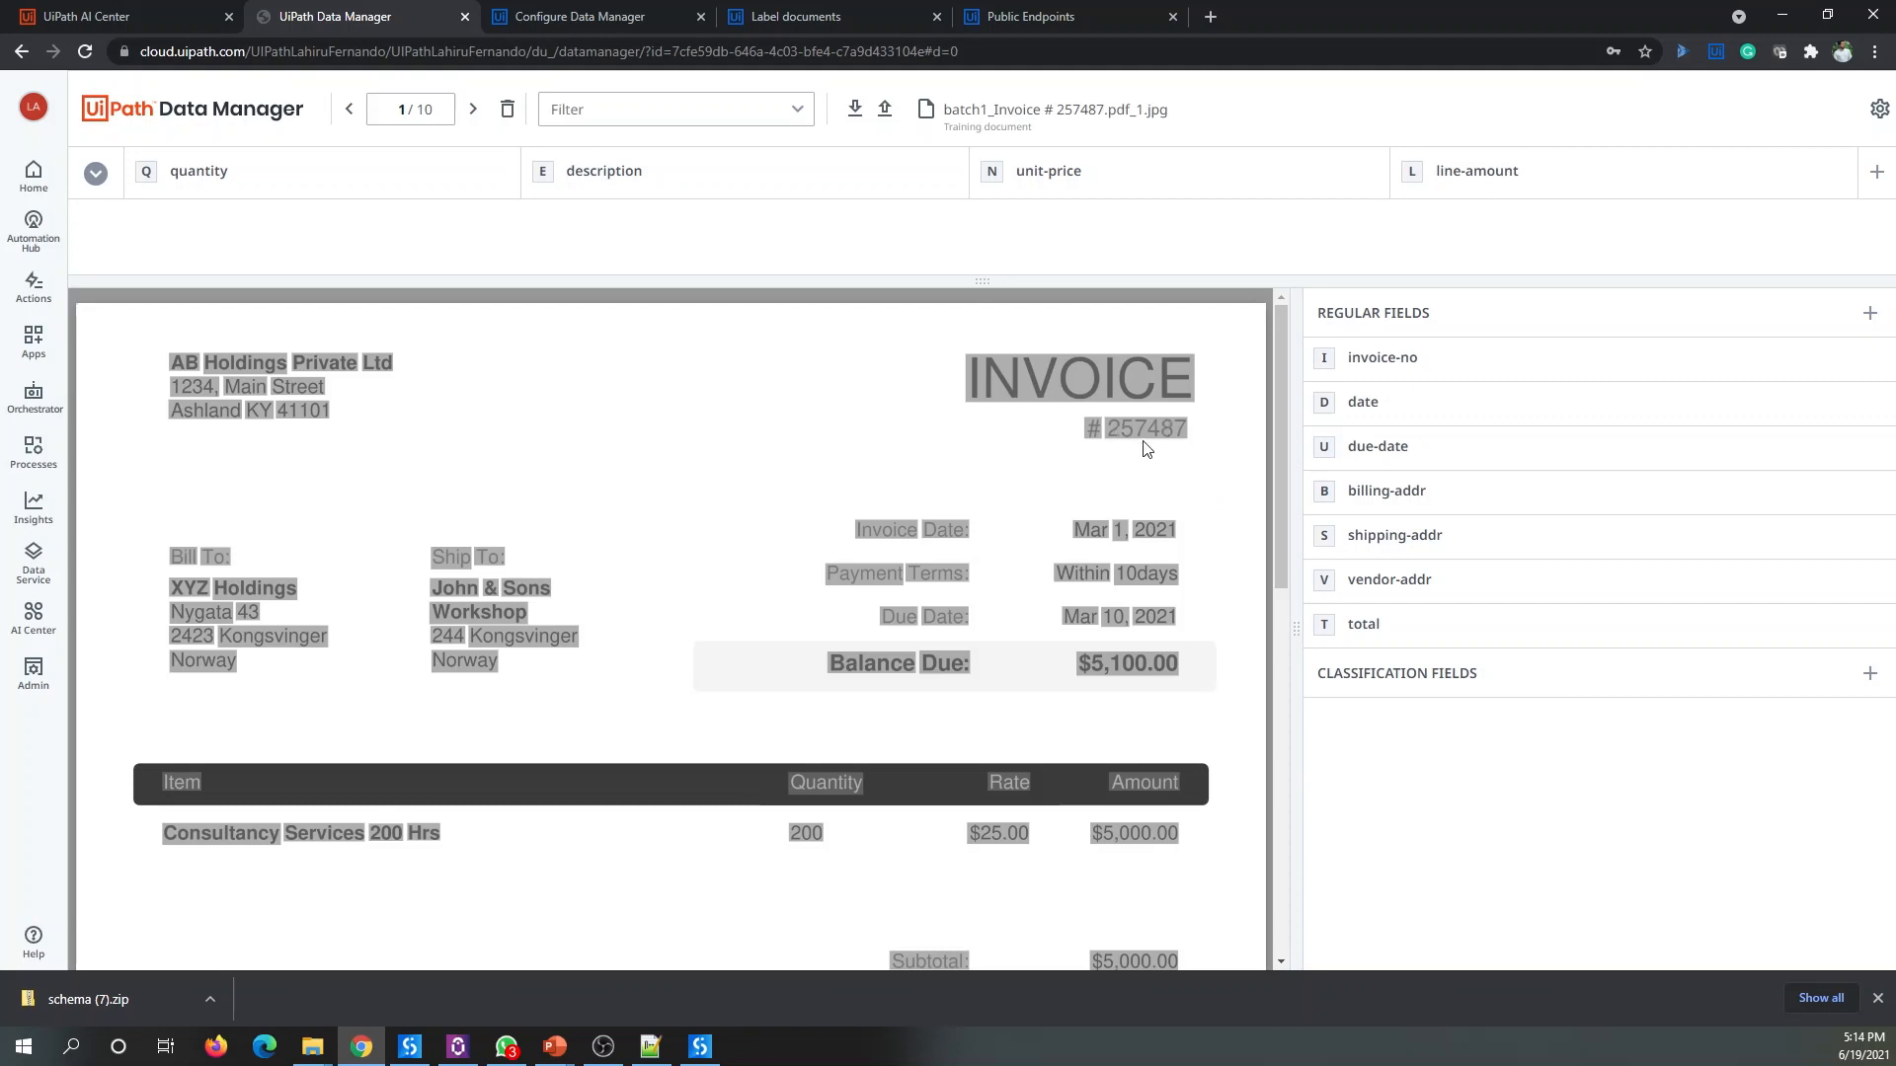
pyautogui.moveTo(1222, 413); pyautogui.dragTo(1107, 451)
pyautogui.press('i')
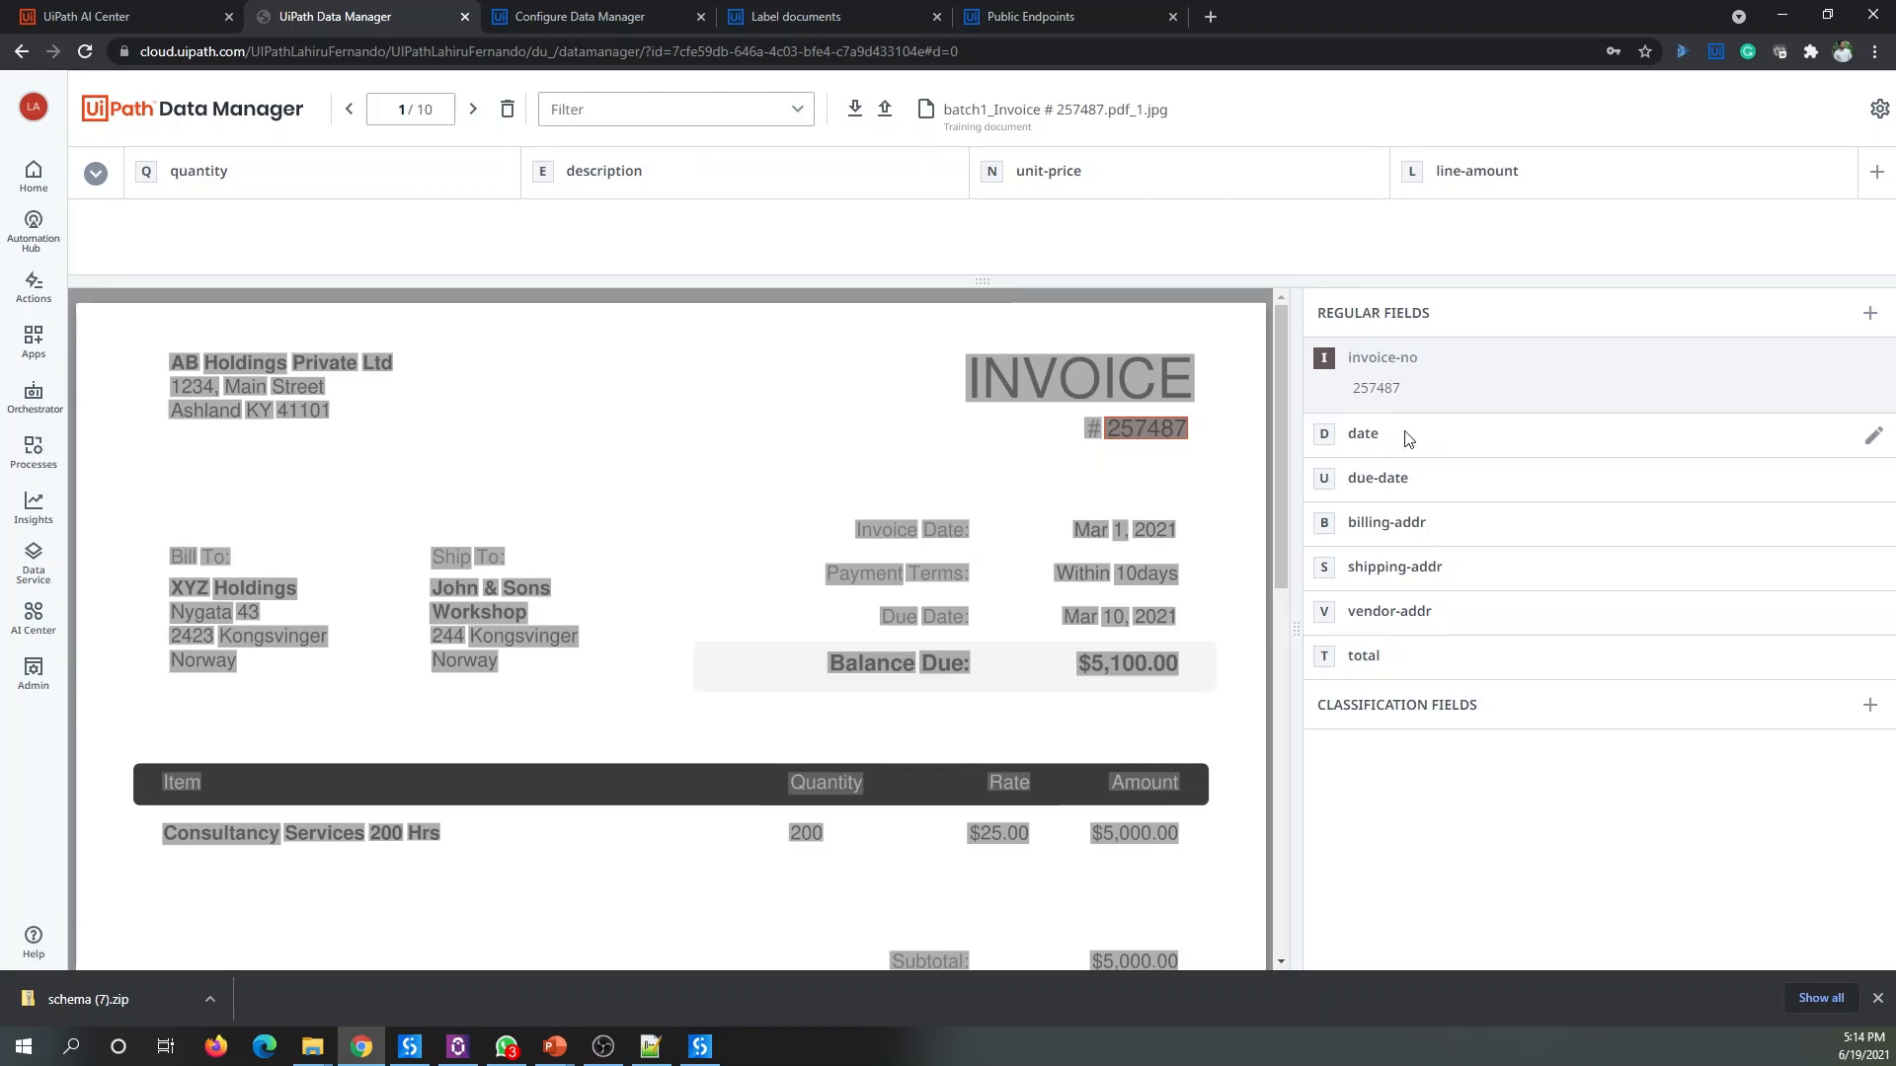
# Step: Label the invoice date Mar 1, 2021 as date and the due date Mar 10, 2021 as due-date
pyautogui.moveTo(1053, 501); pyautogui.dragTo(1192, 553)
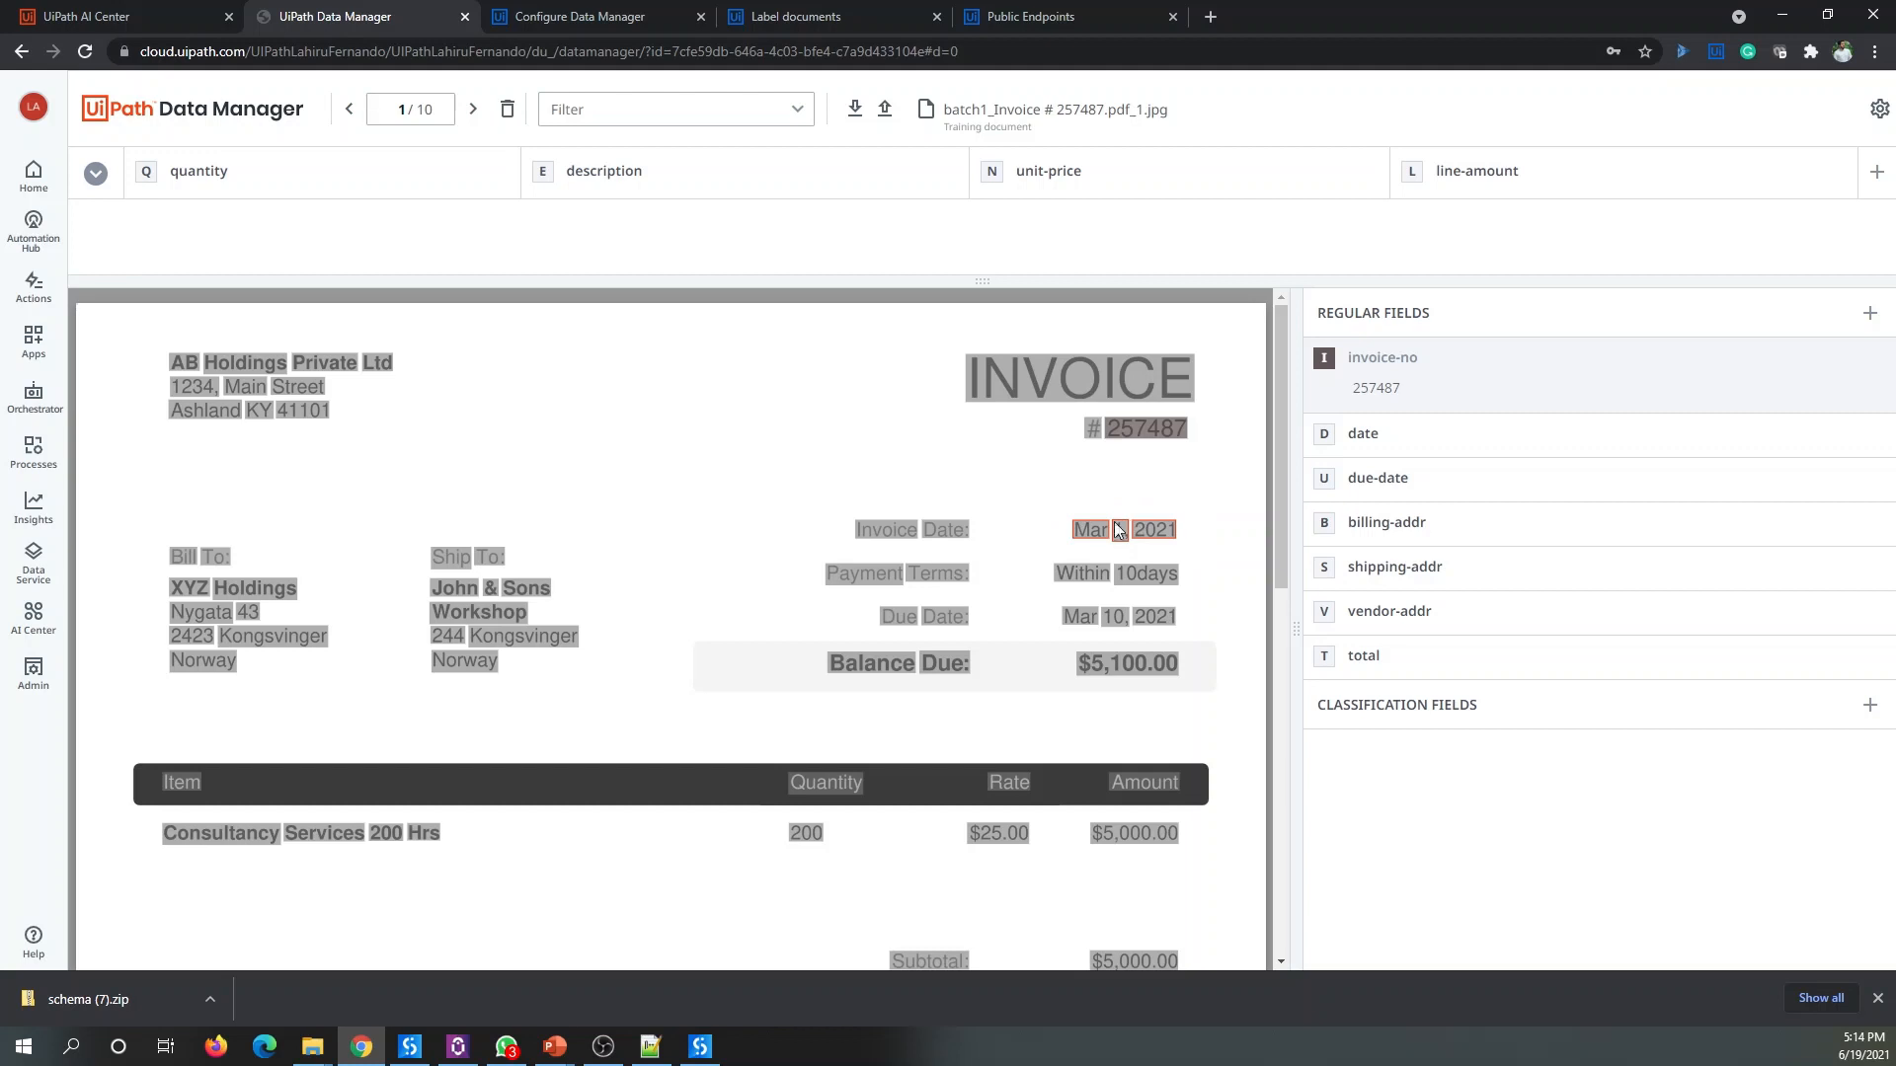
pyautogui.moveTo(1046, 509); pyautogui.dragTo(1193, 556)
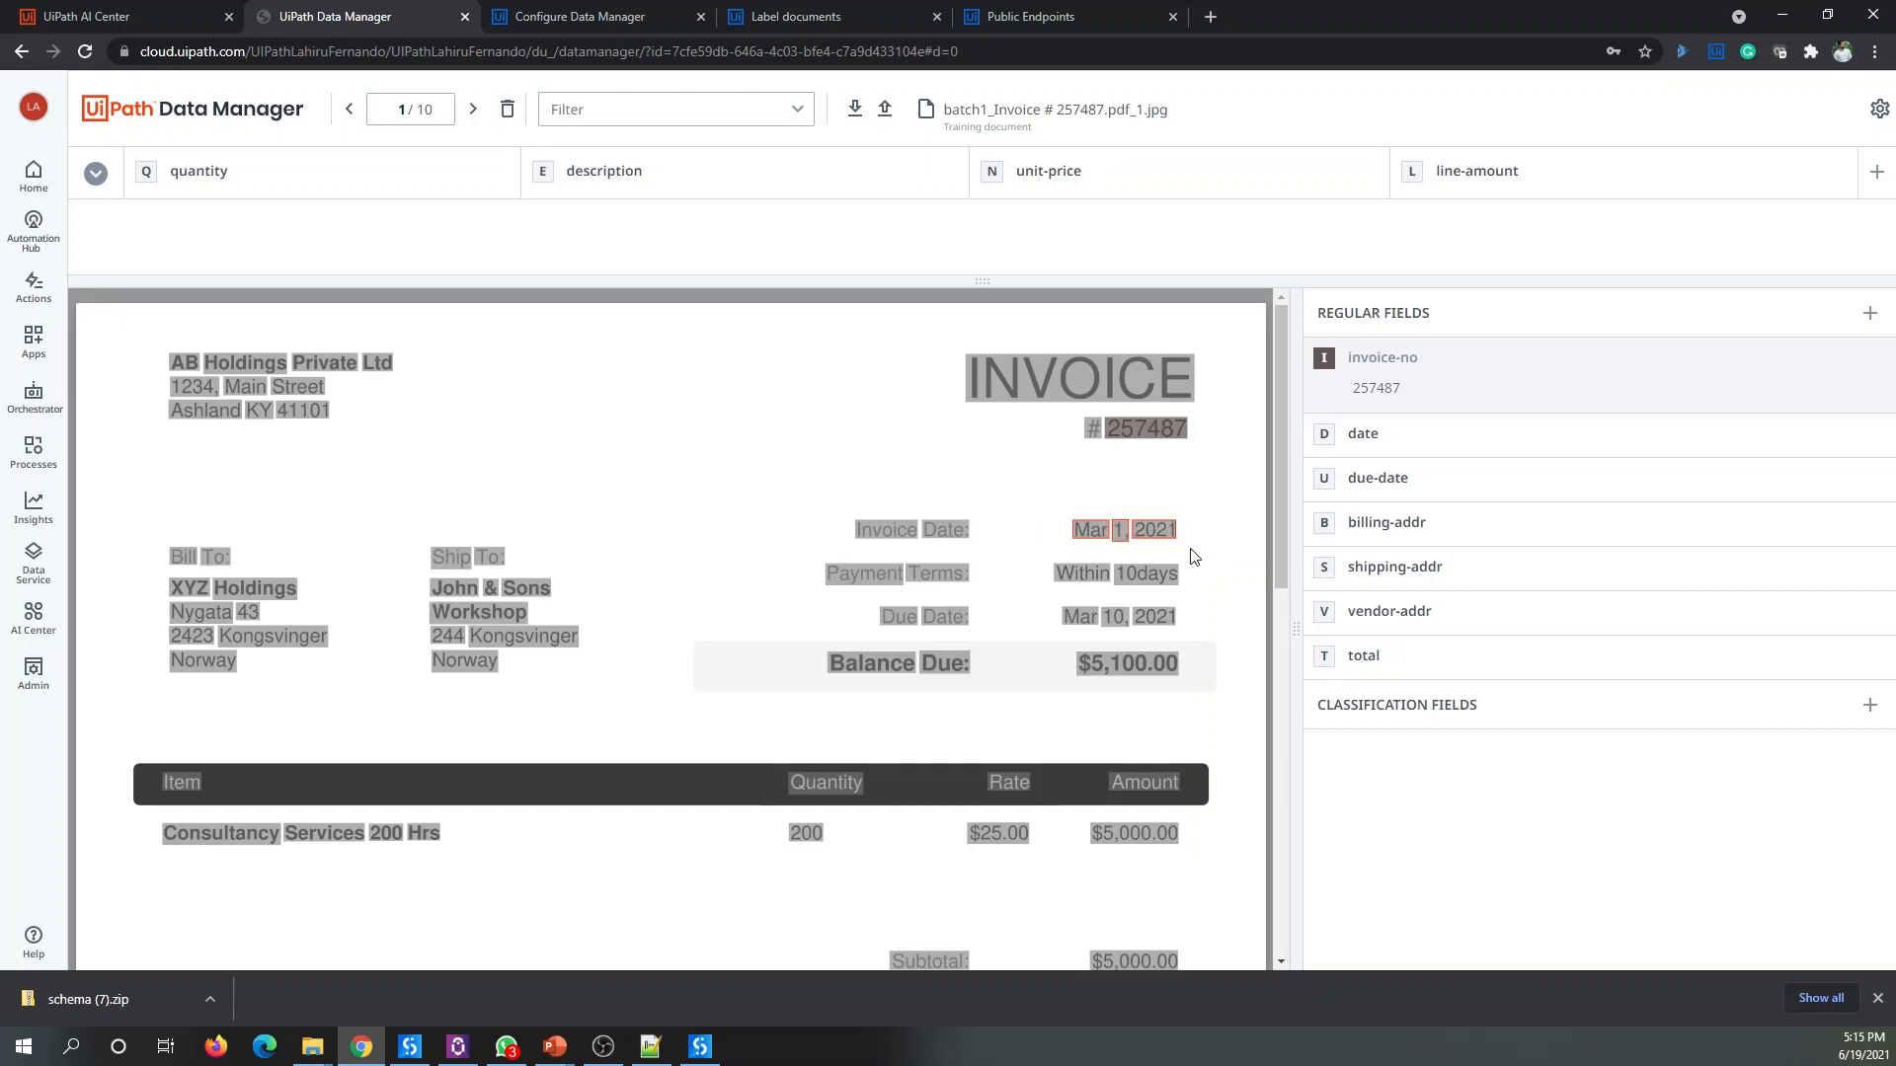
pyautogui.click(1333, 444)
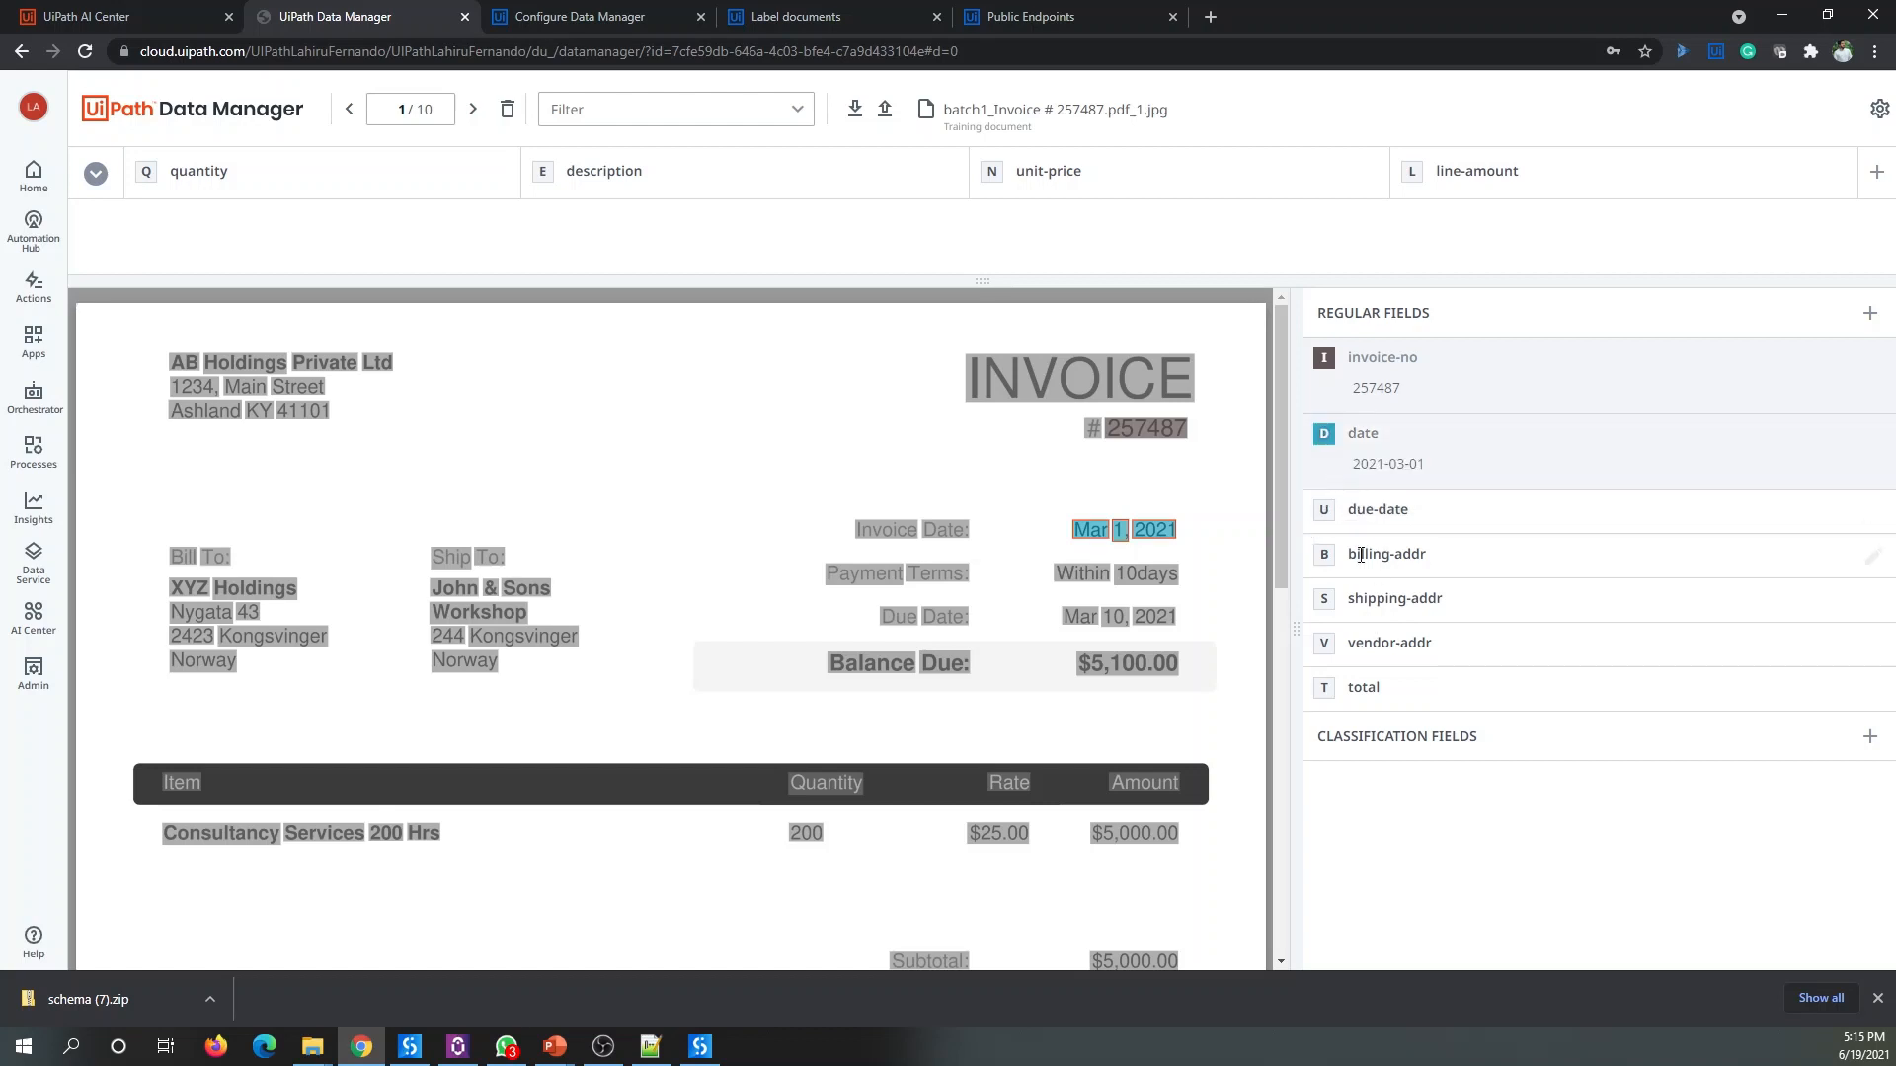
pyautogui.moveTo(1041, 604); pyautogui.dragTo(1189, 635)
pyautogui.press('u')
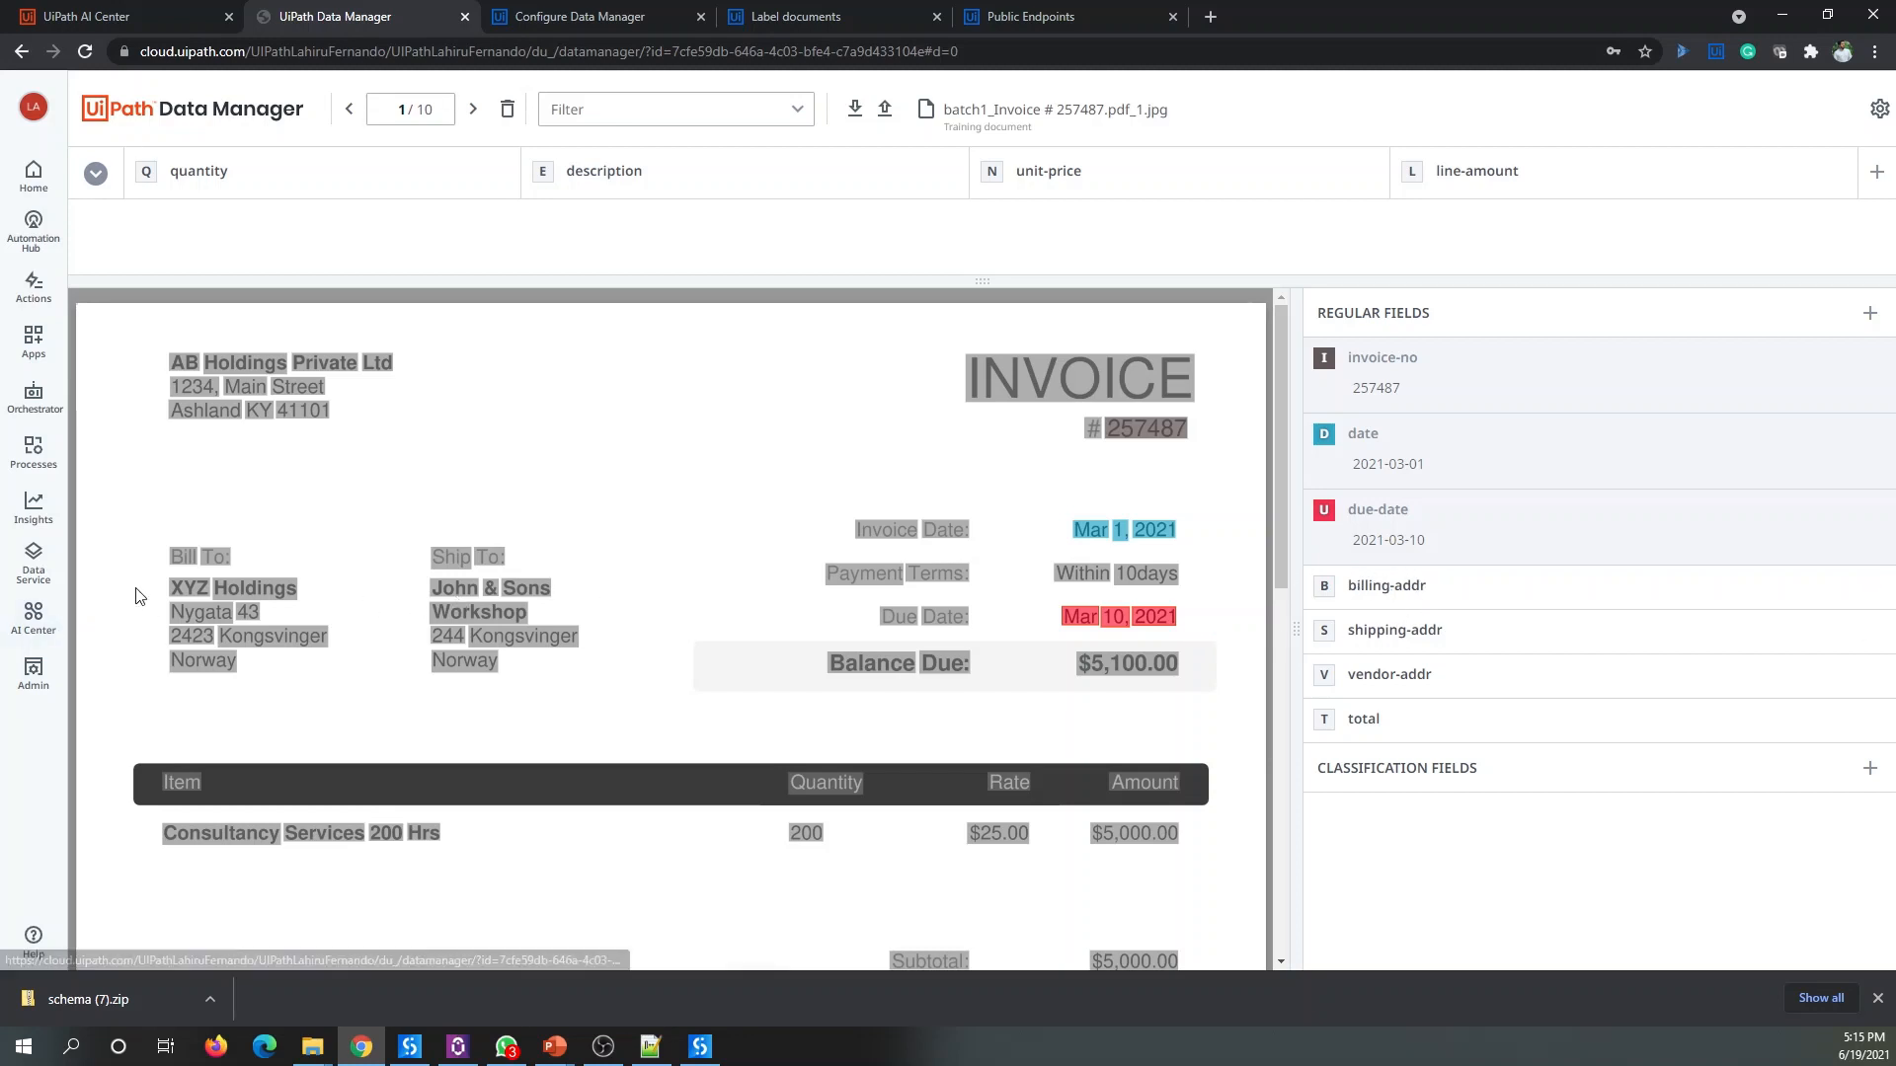
# Step: Label the address lines under Bill To as billing-addr and those under Ship To as shipping-addr, leaving out the recipient names
pyautogui.moveTo(158, 603); pyautogui.dragTo(357, 685)
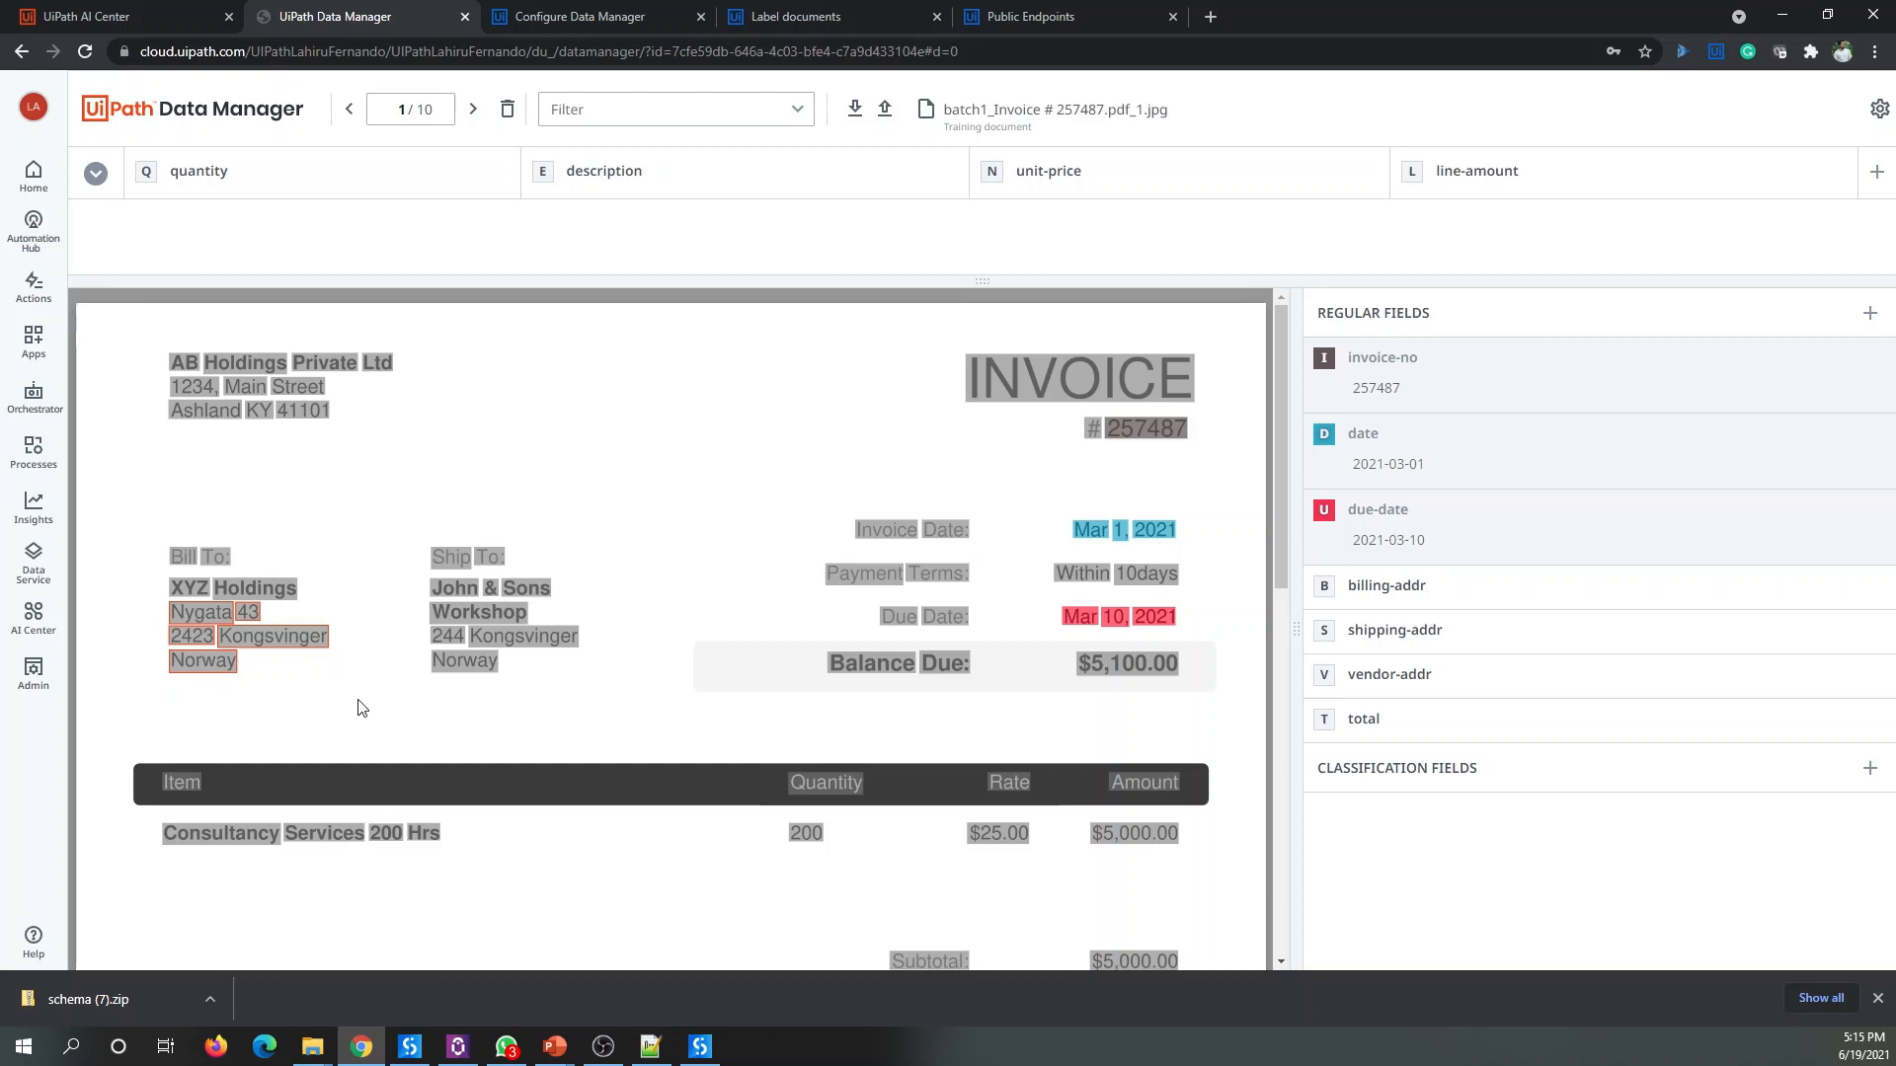
pyautogui.press('b')
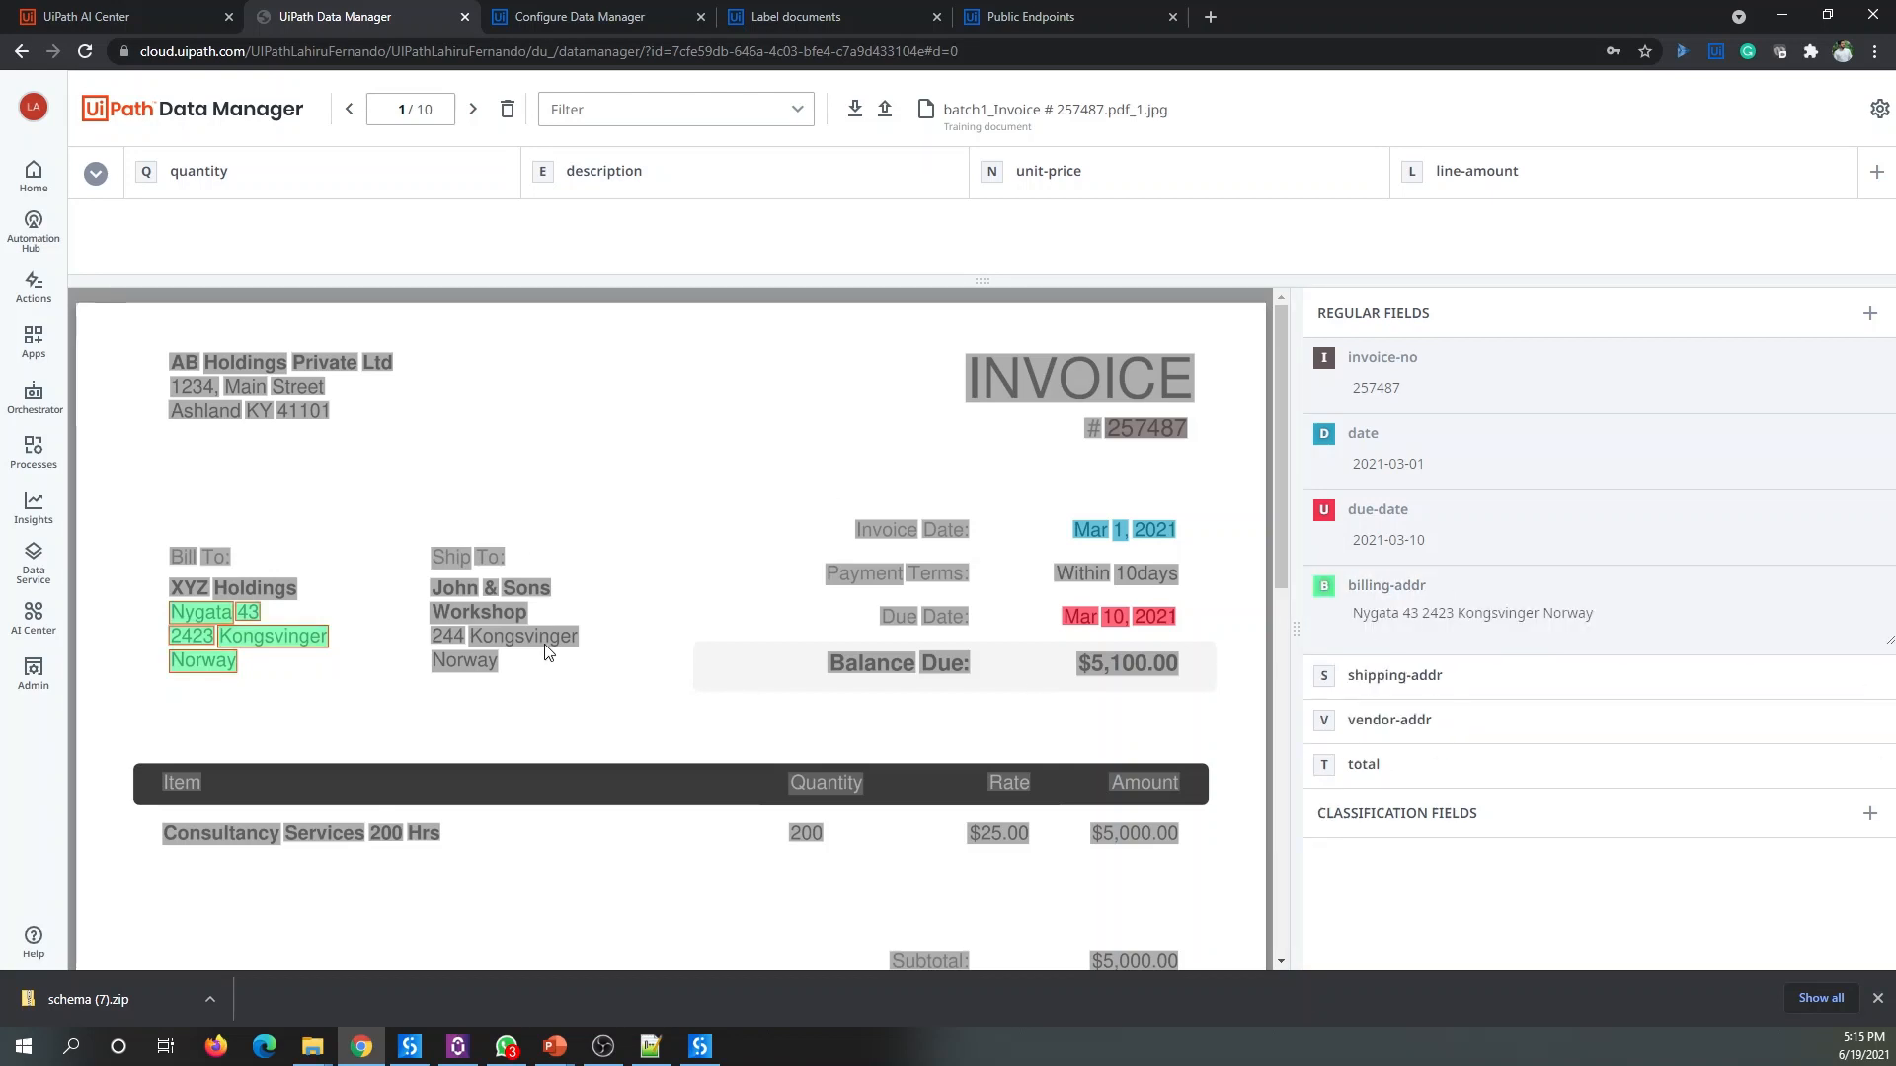
pyautogui.moveTo(415, 634); pyautogui.dragTo(642, 707)
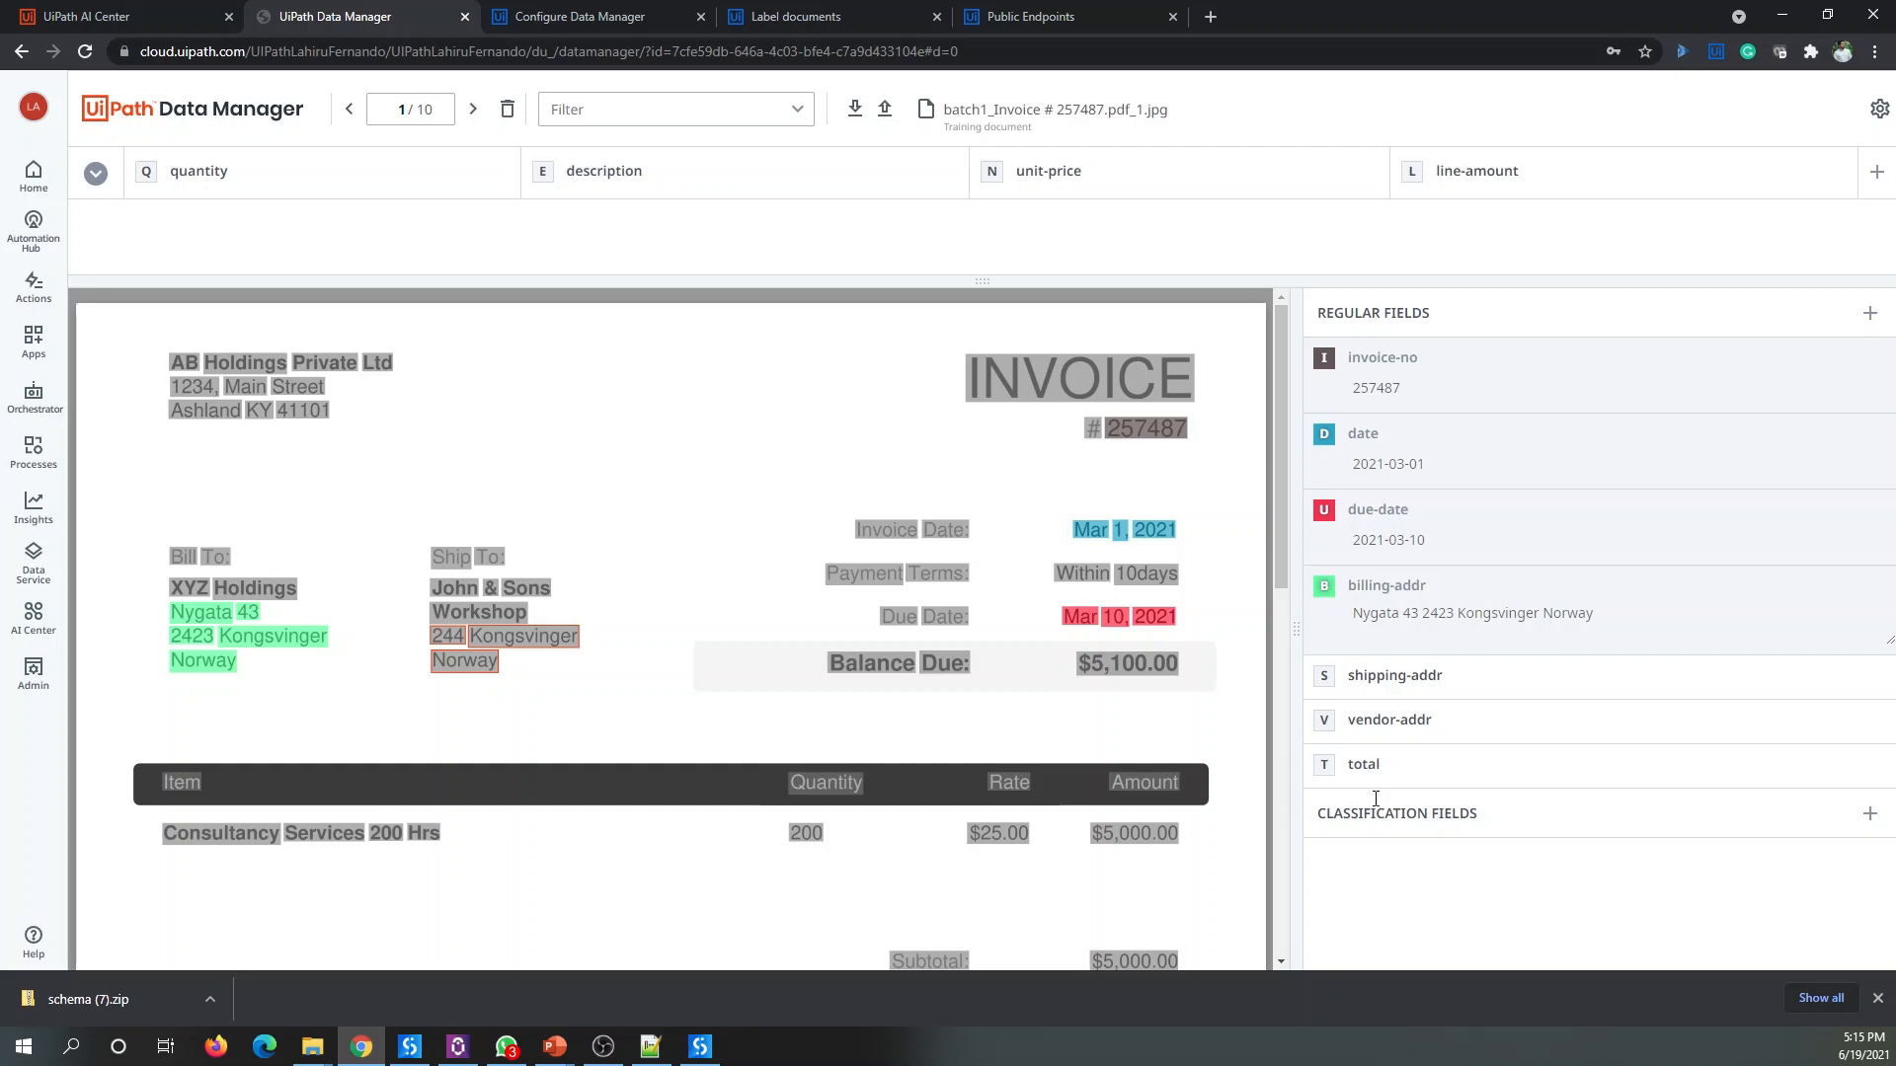
pyautogui.click(1436, 683)
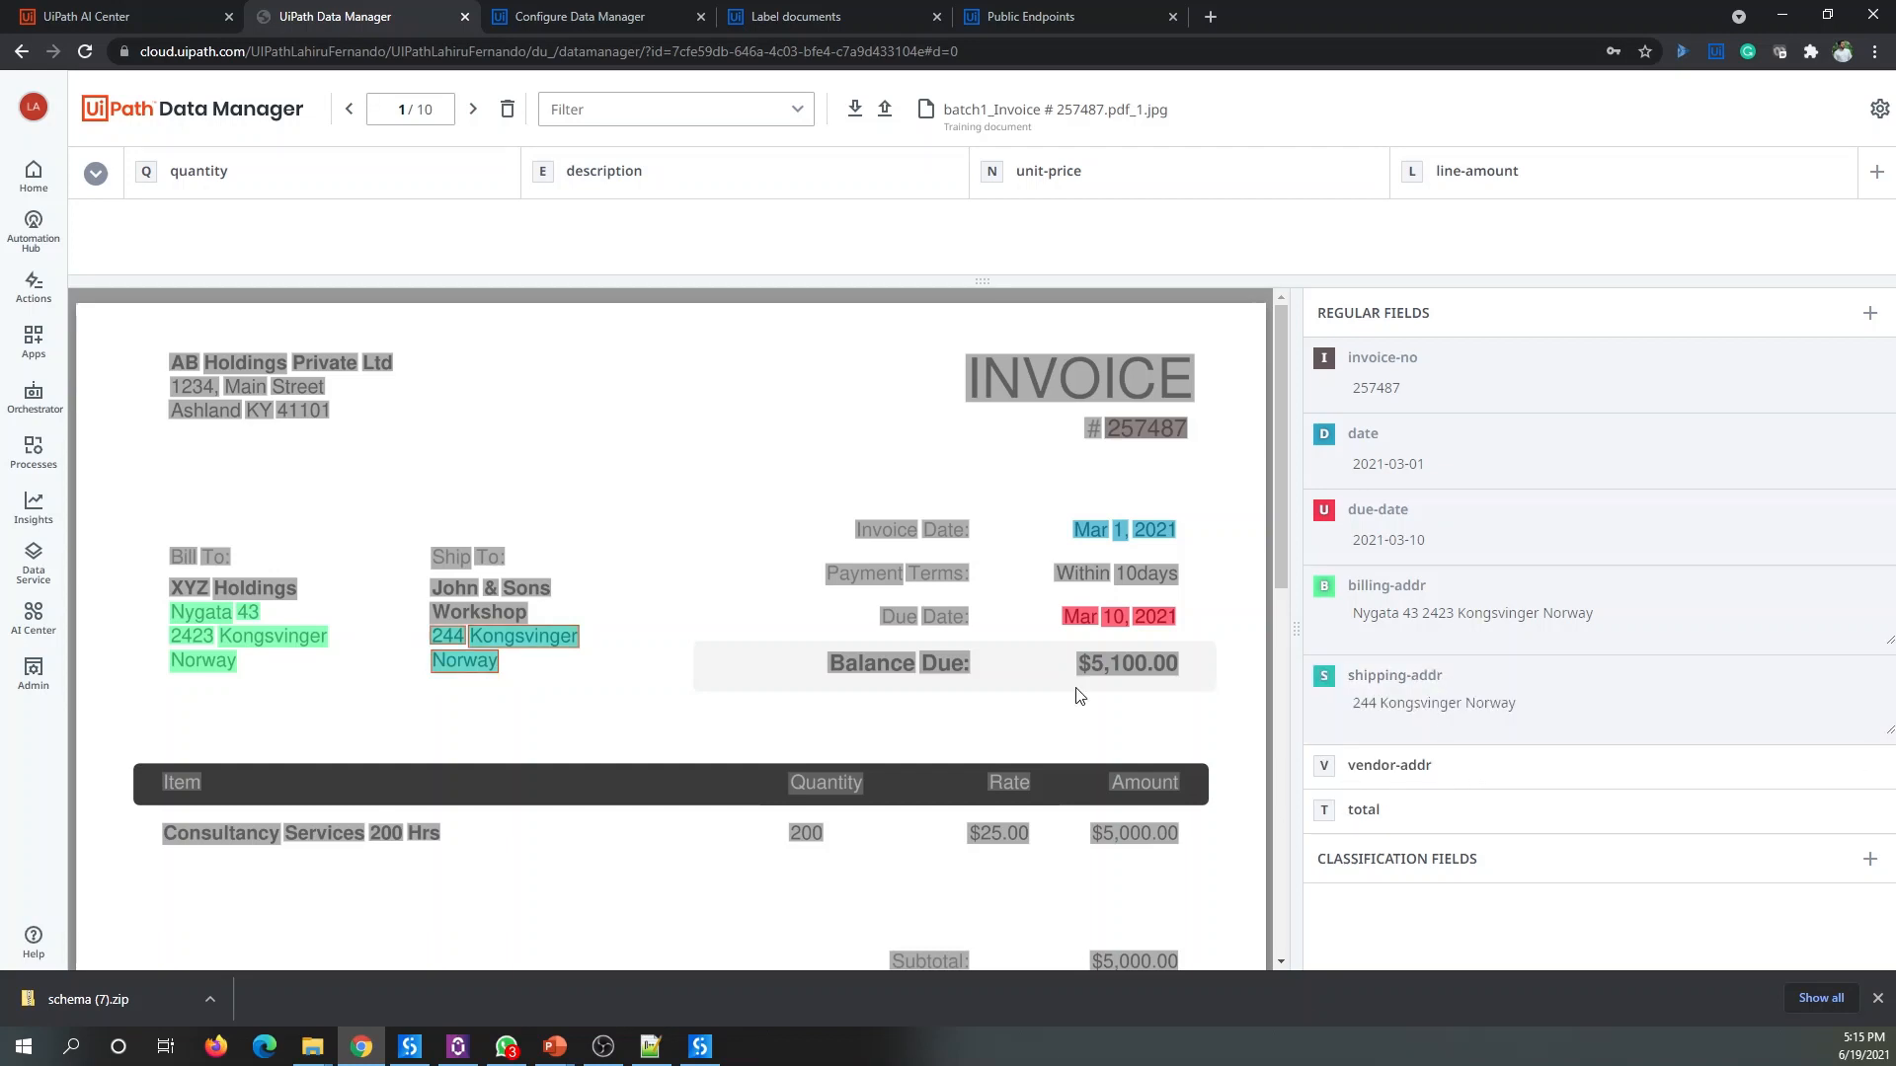
# Step: Label the address below AB Holdings Private Ltd as vendor-addr and the Balance Due amount $5,100.00 as total
pyautogui.moveTo(167, 380); pyautogui.dragTo(388, 449)
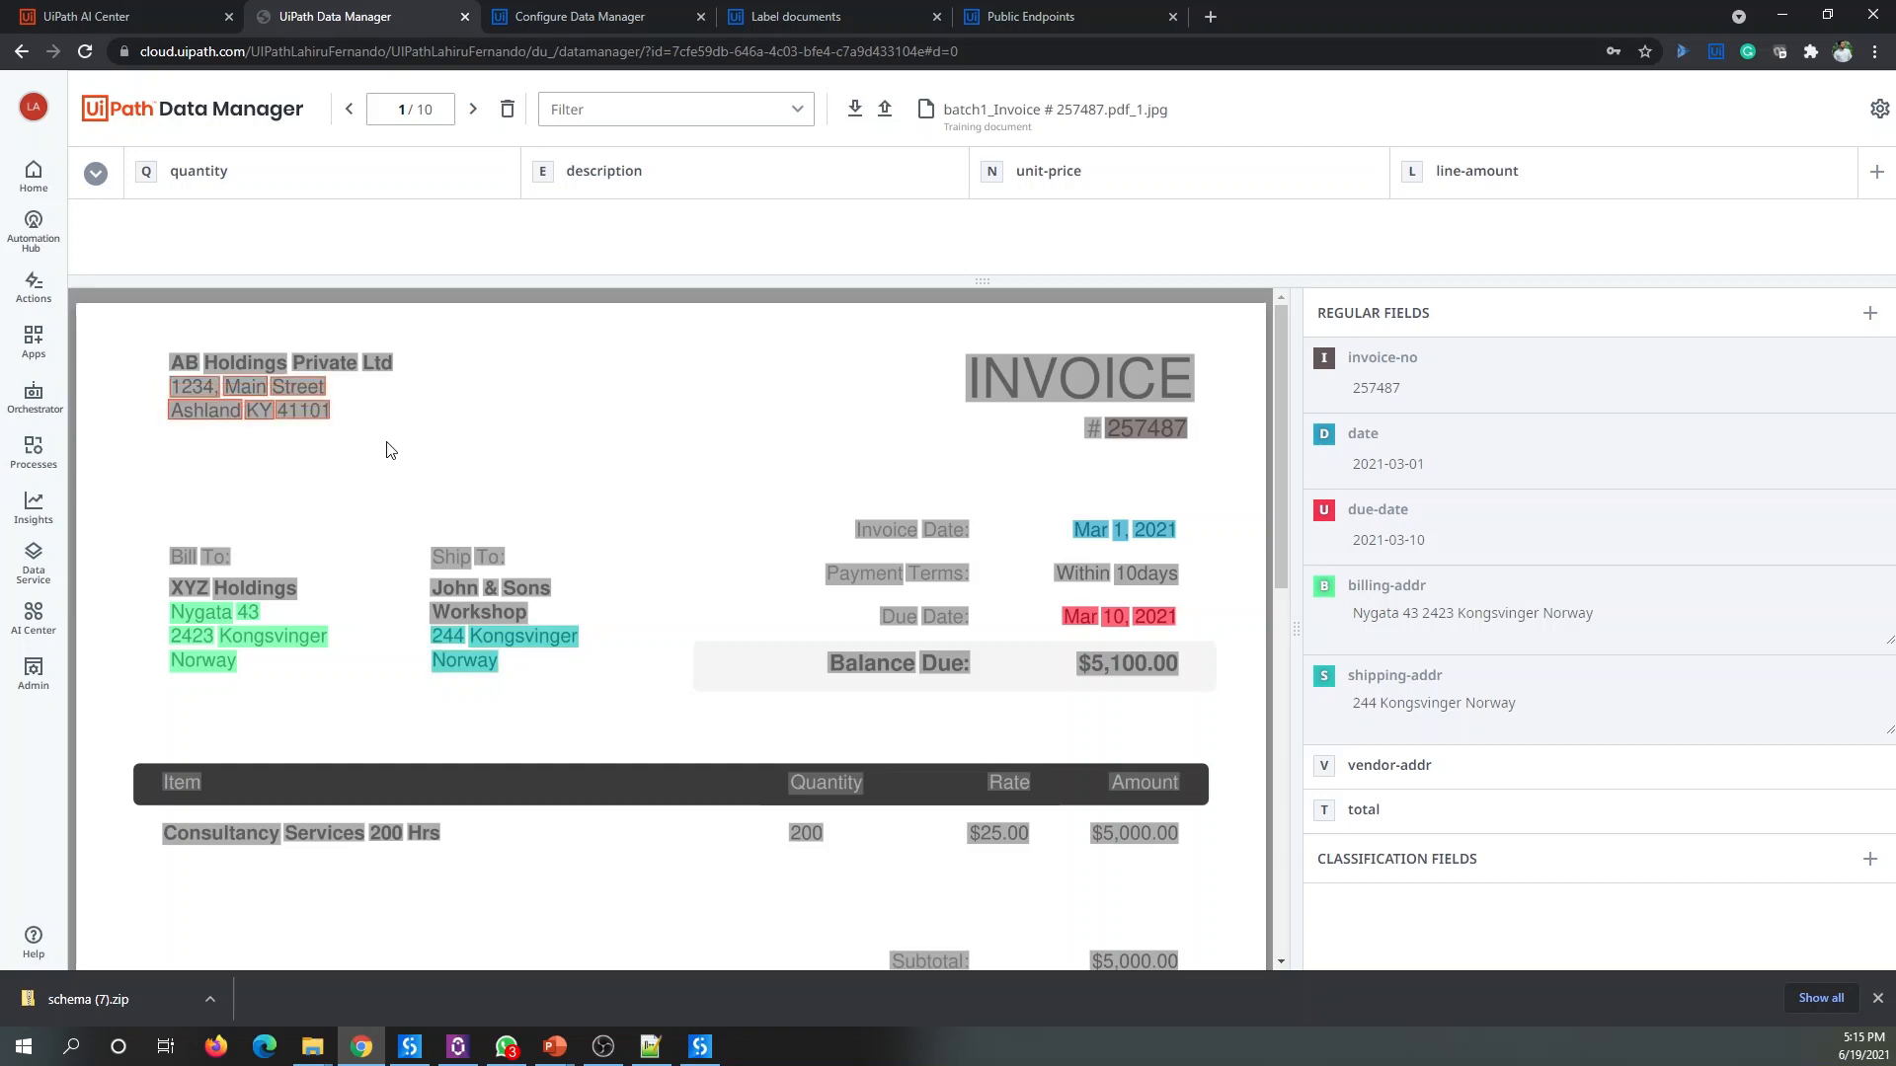
pyautogui.press('v')
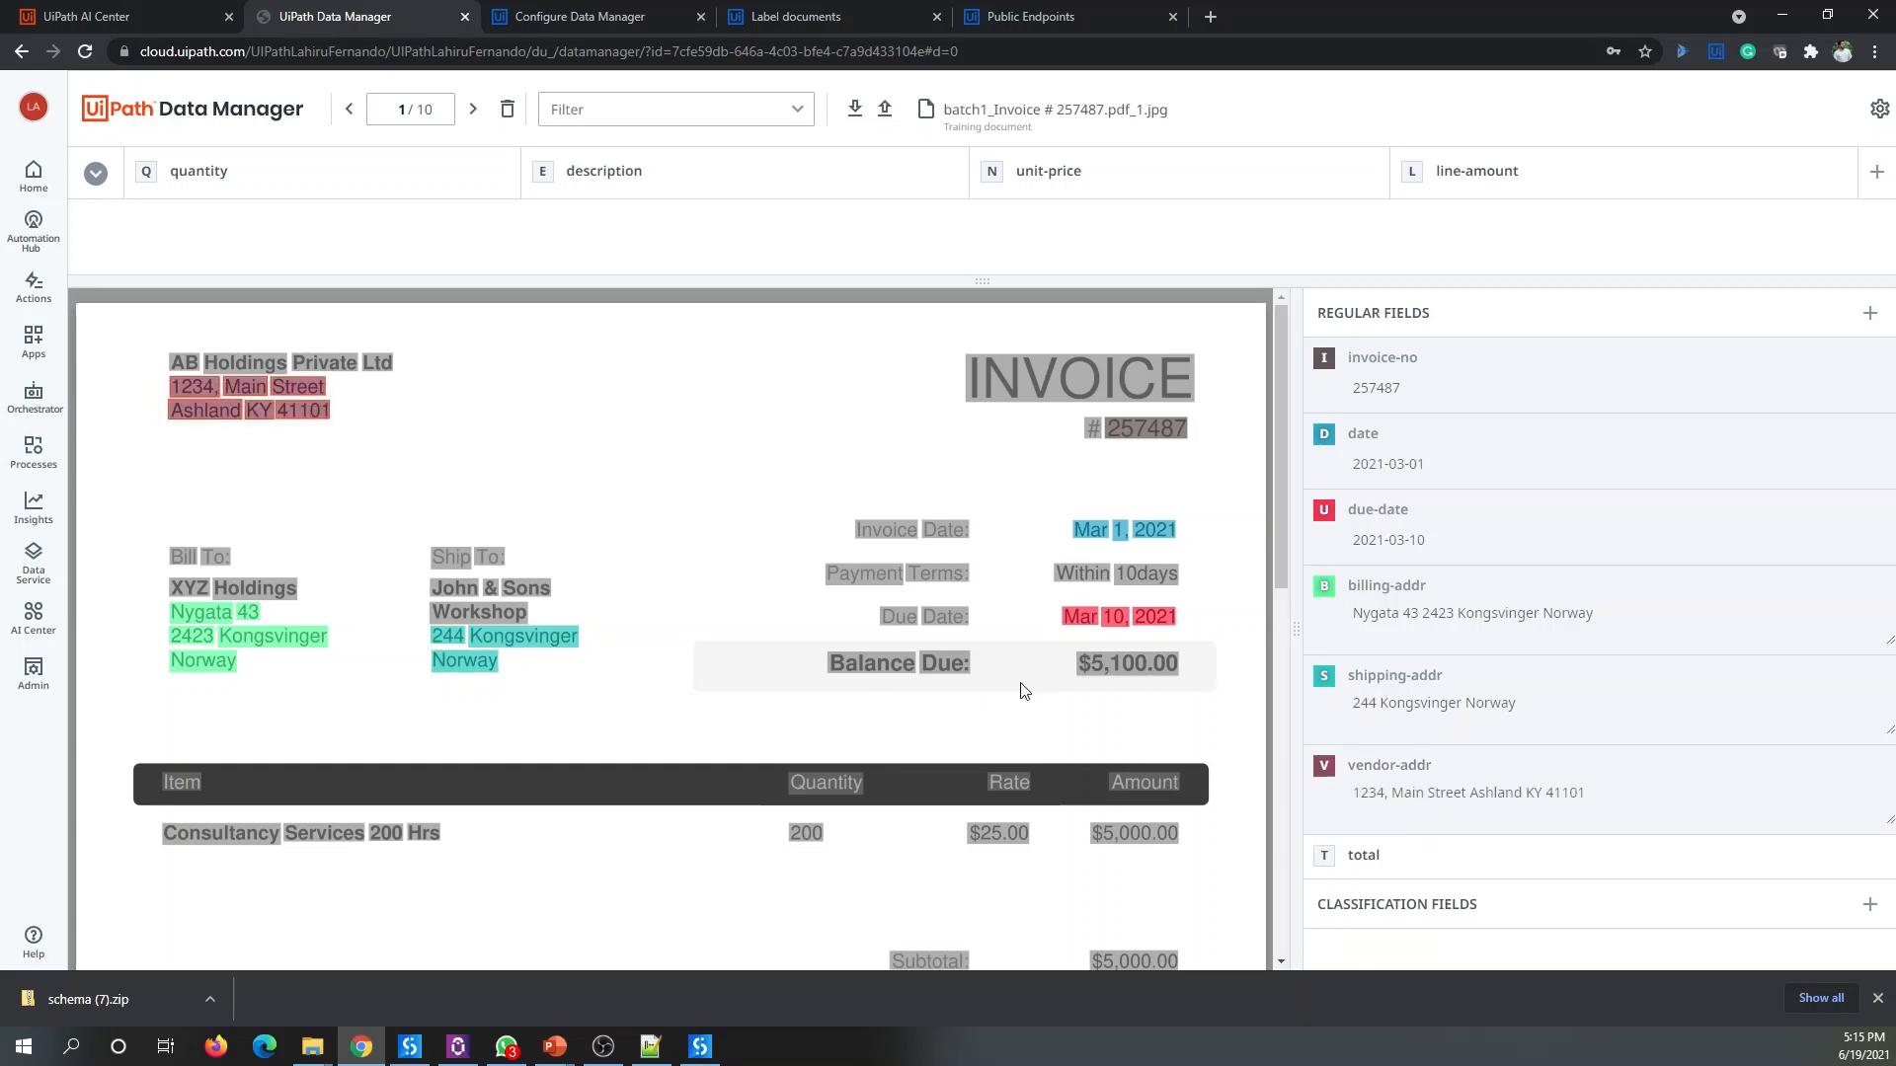
pyautogui.click(1110, 663)
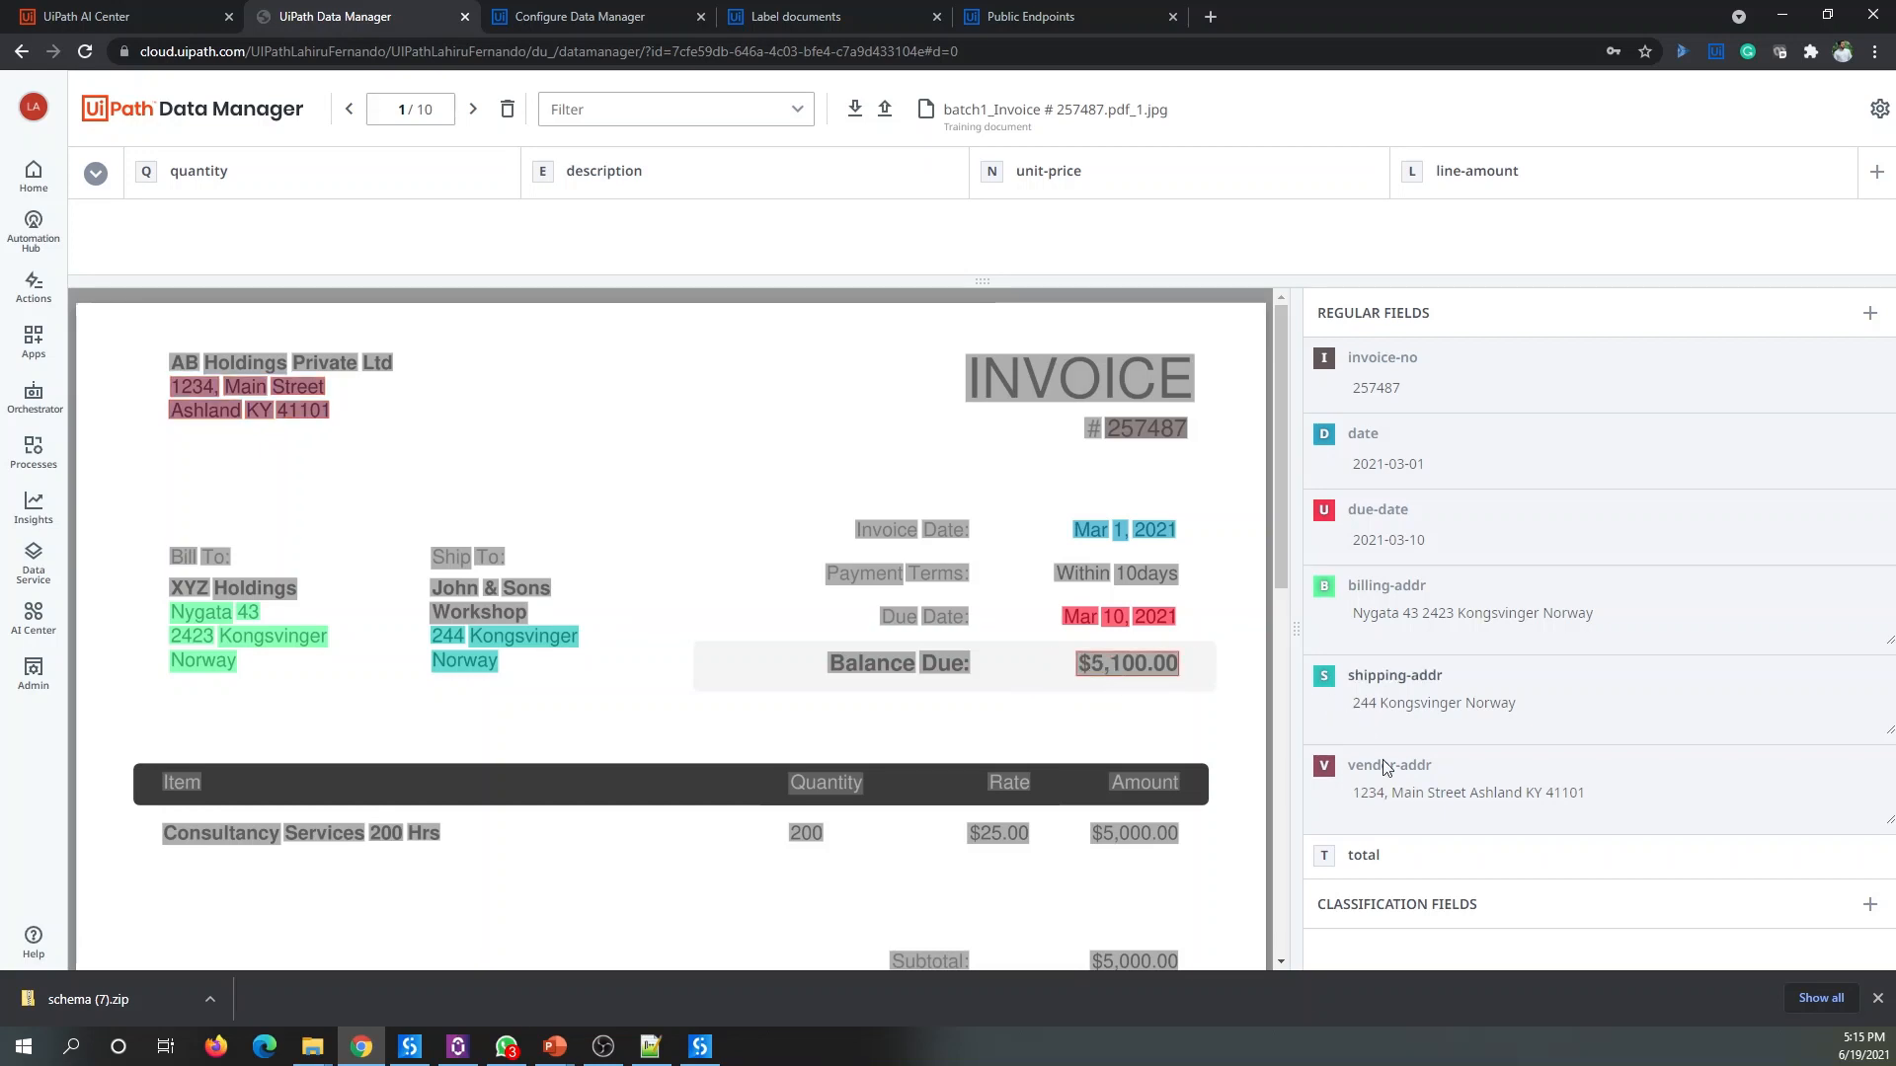
pyautogui.click(1325, 857)
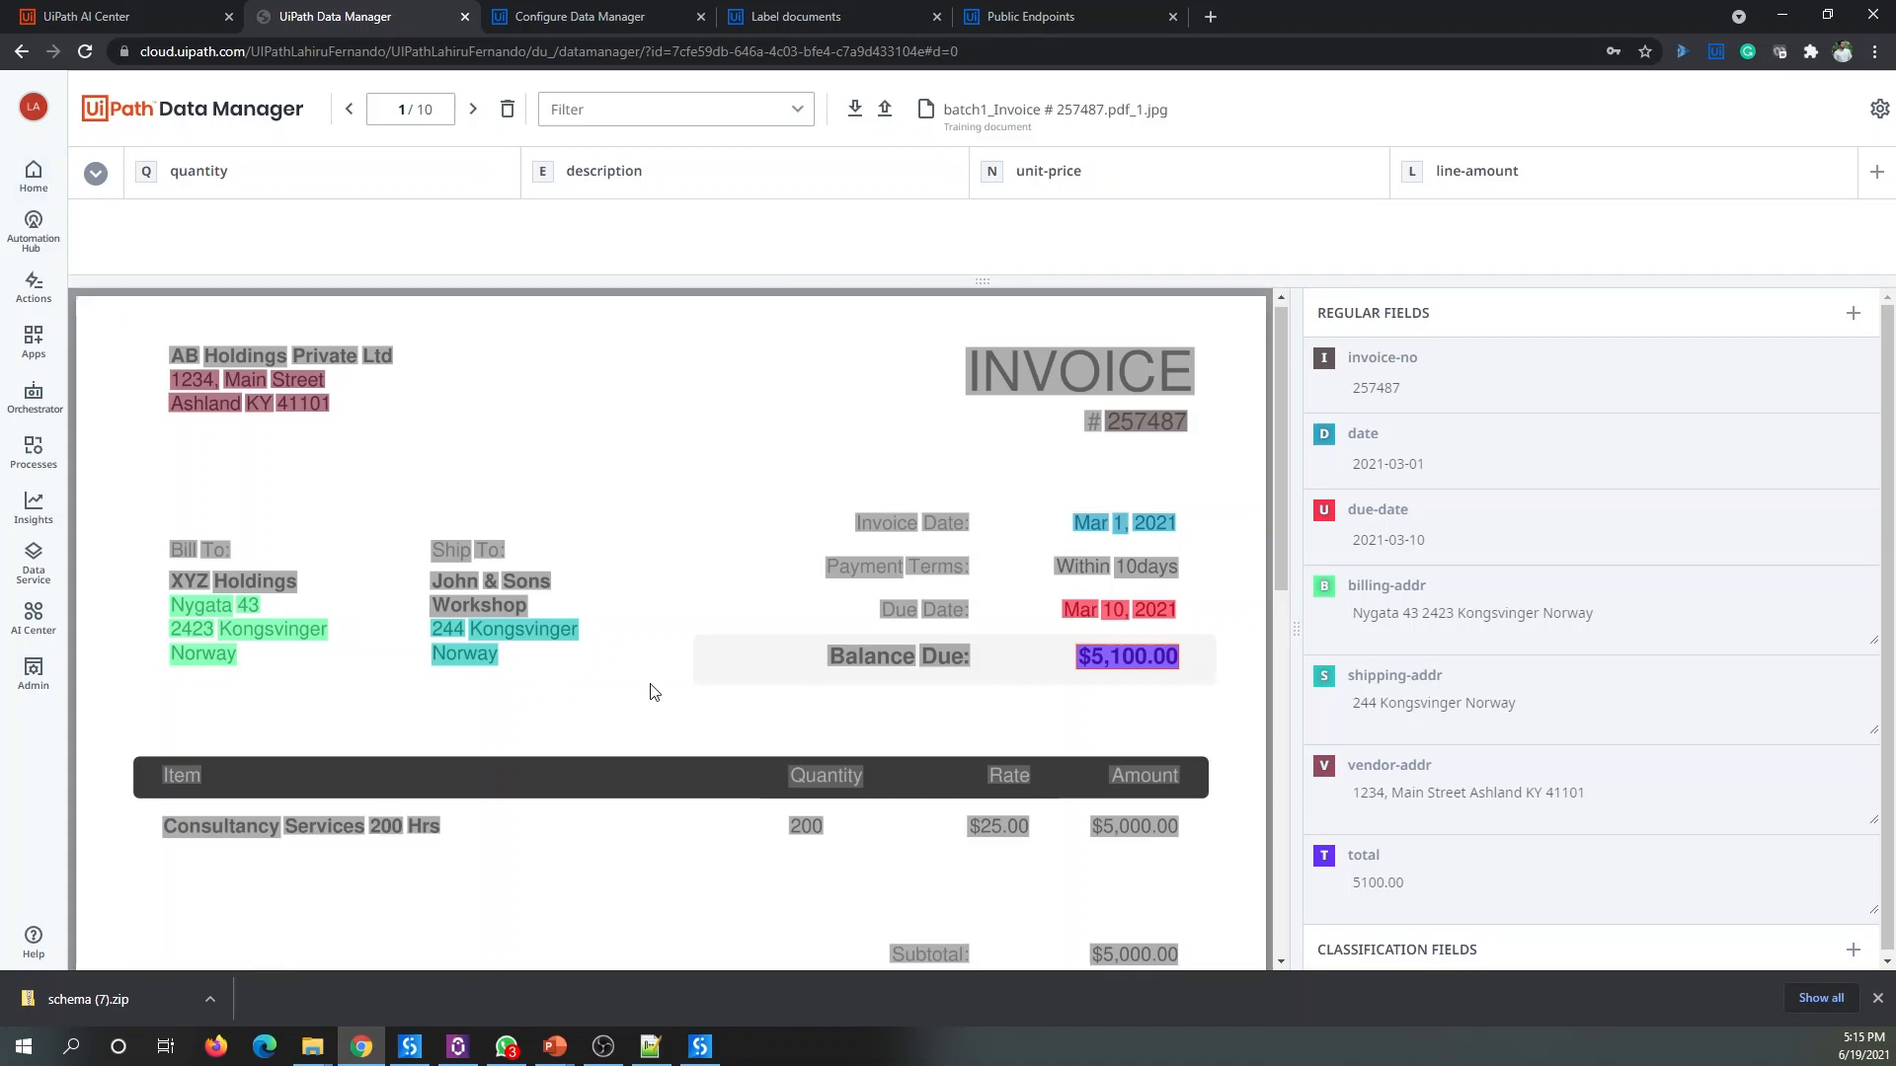
# Step: In the invoice's item row, label 200 as quantity and Consultancy Services 200 Hrs as description
pyautogui.scroll(-1, 250, 783)
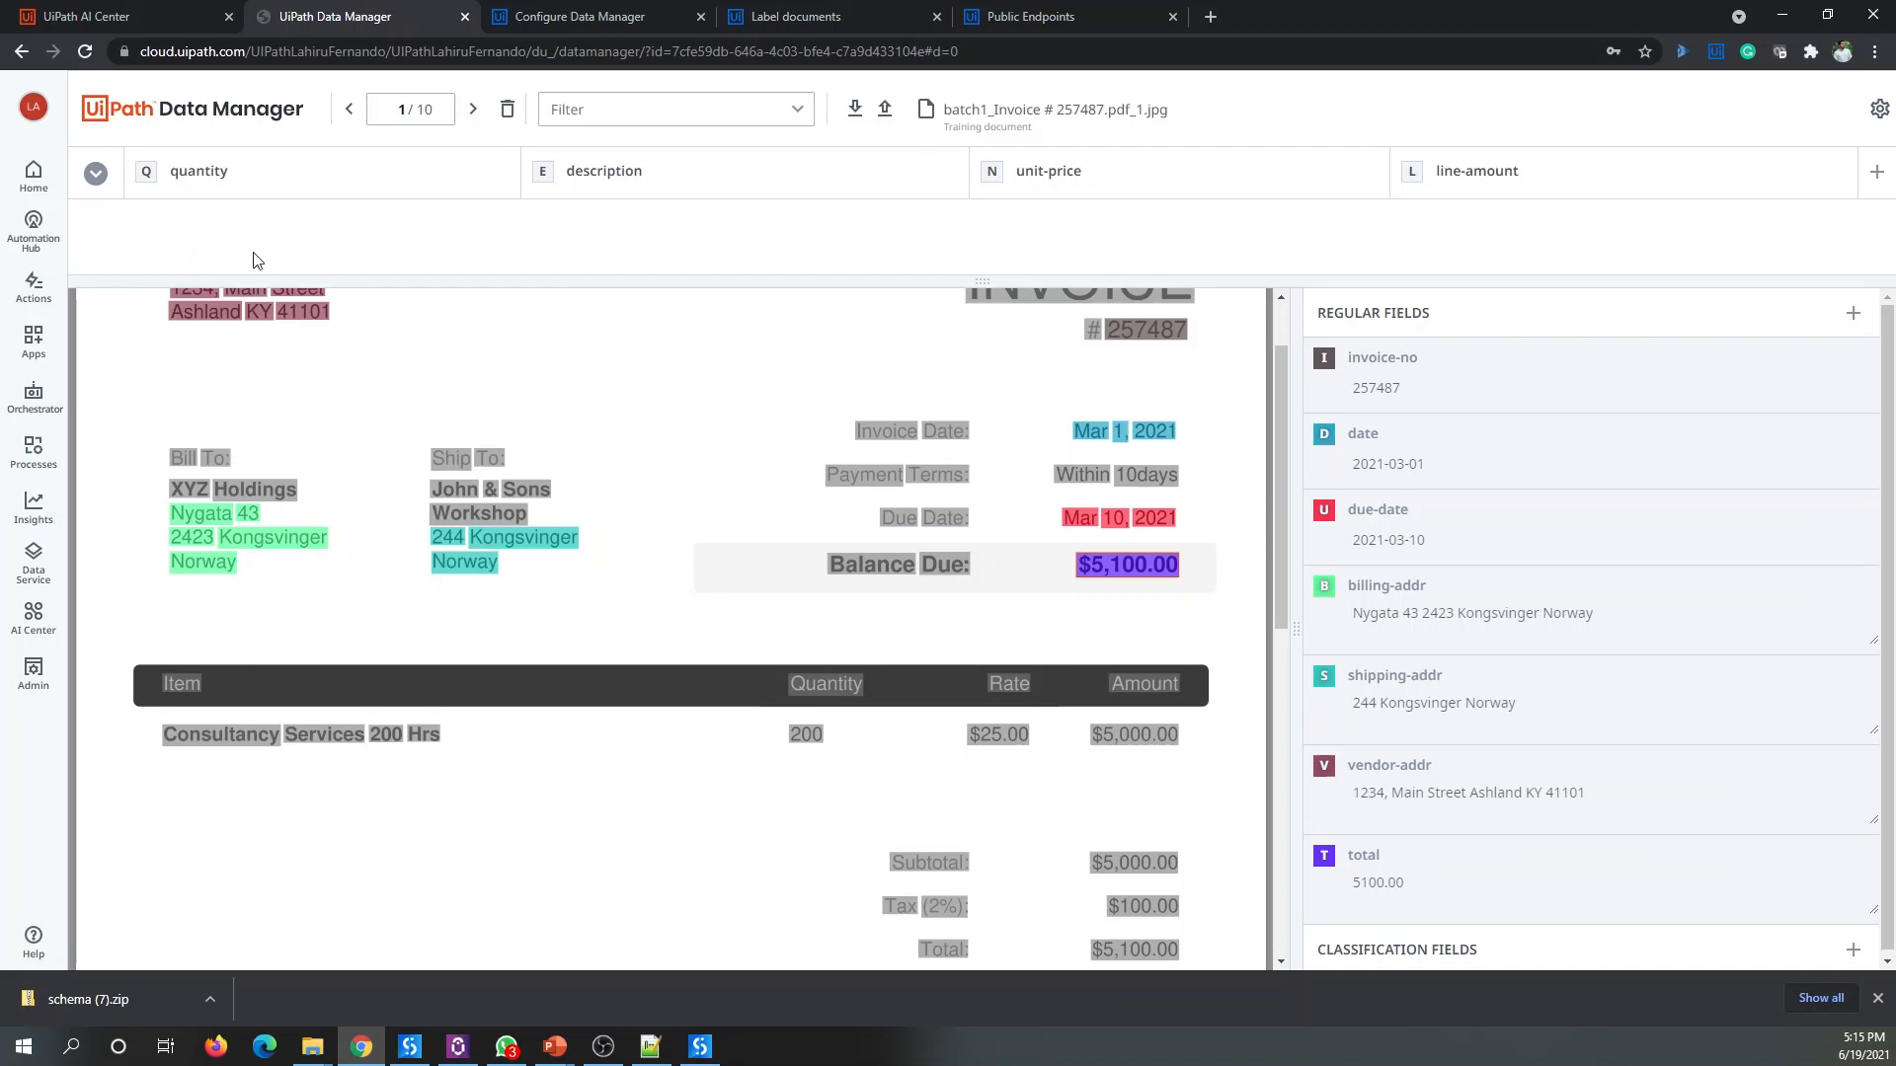
pyautogui.click(791, 731)
pyautogui.click(149, 173)
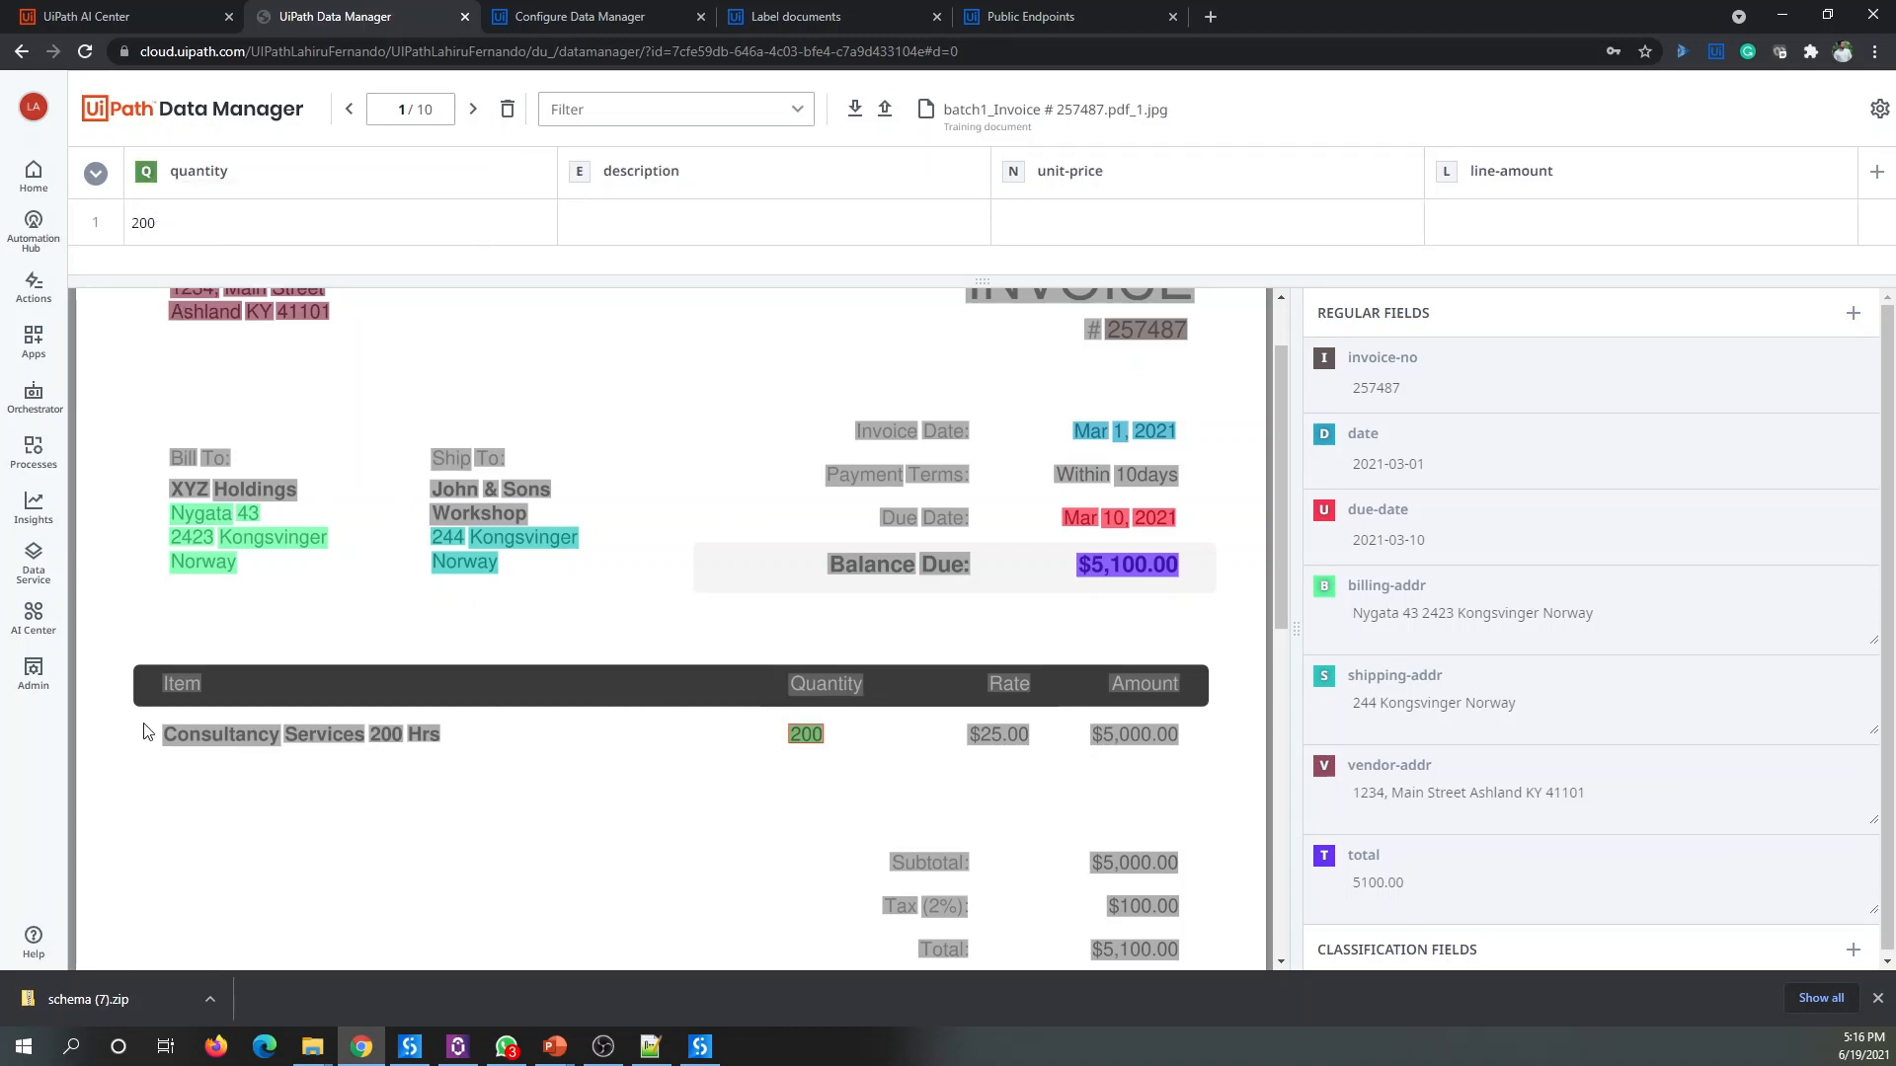
pyautogui.moveTo(138, 716); pyautogui.dragTo(581, 783)
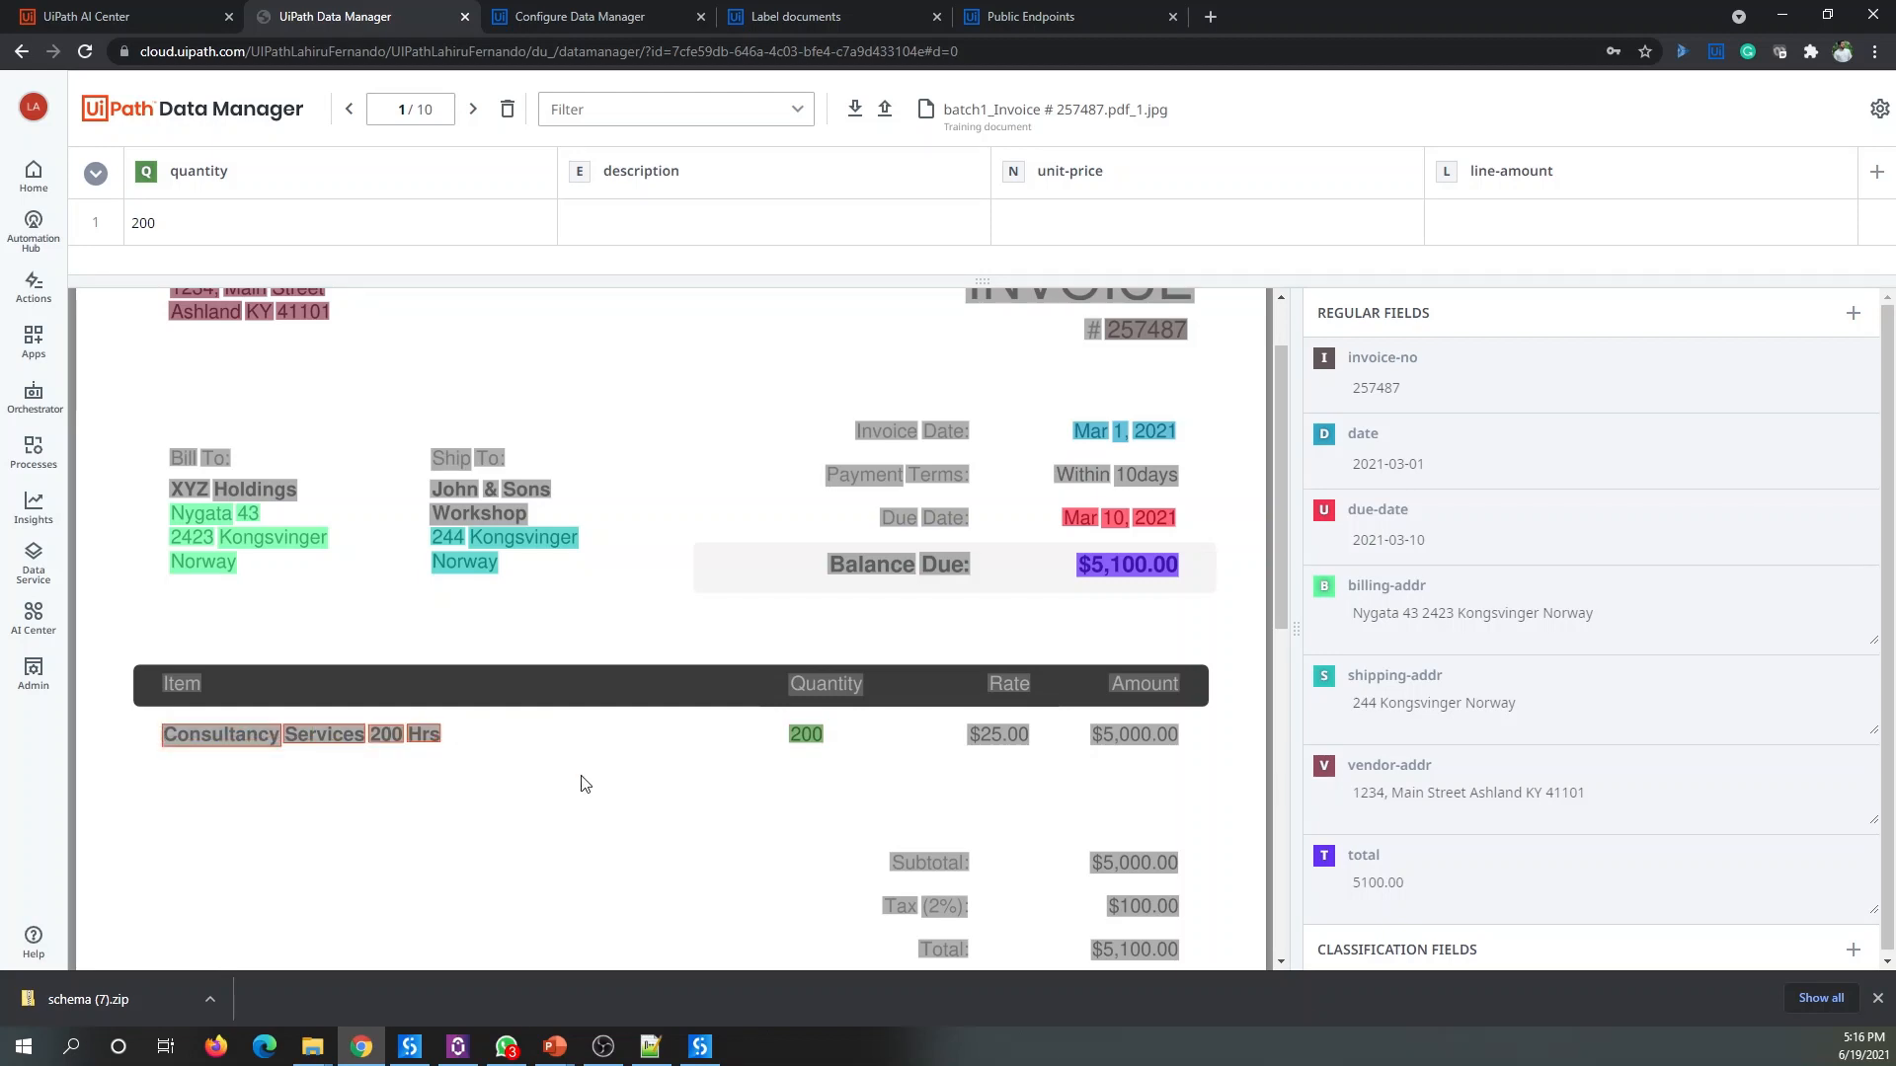
pyautogui.press('e')
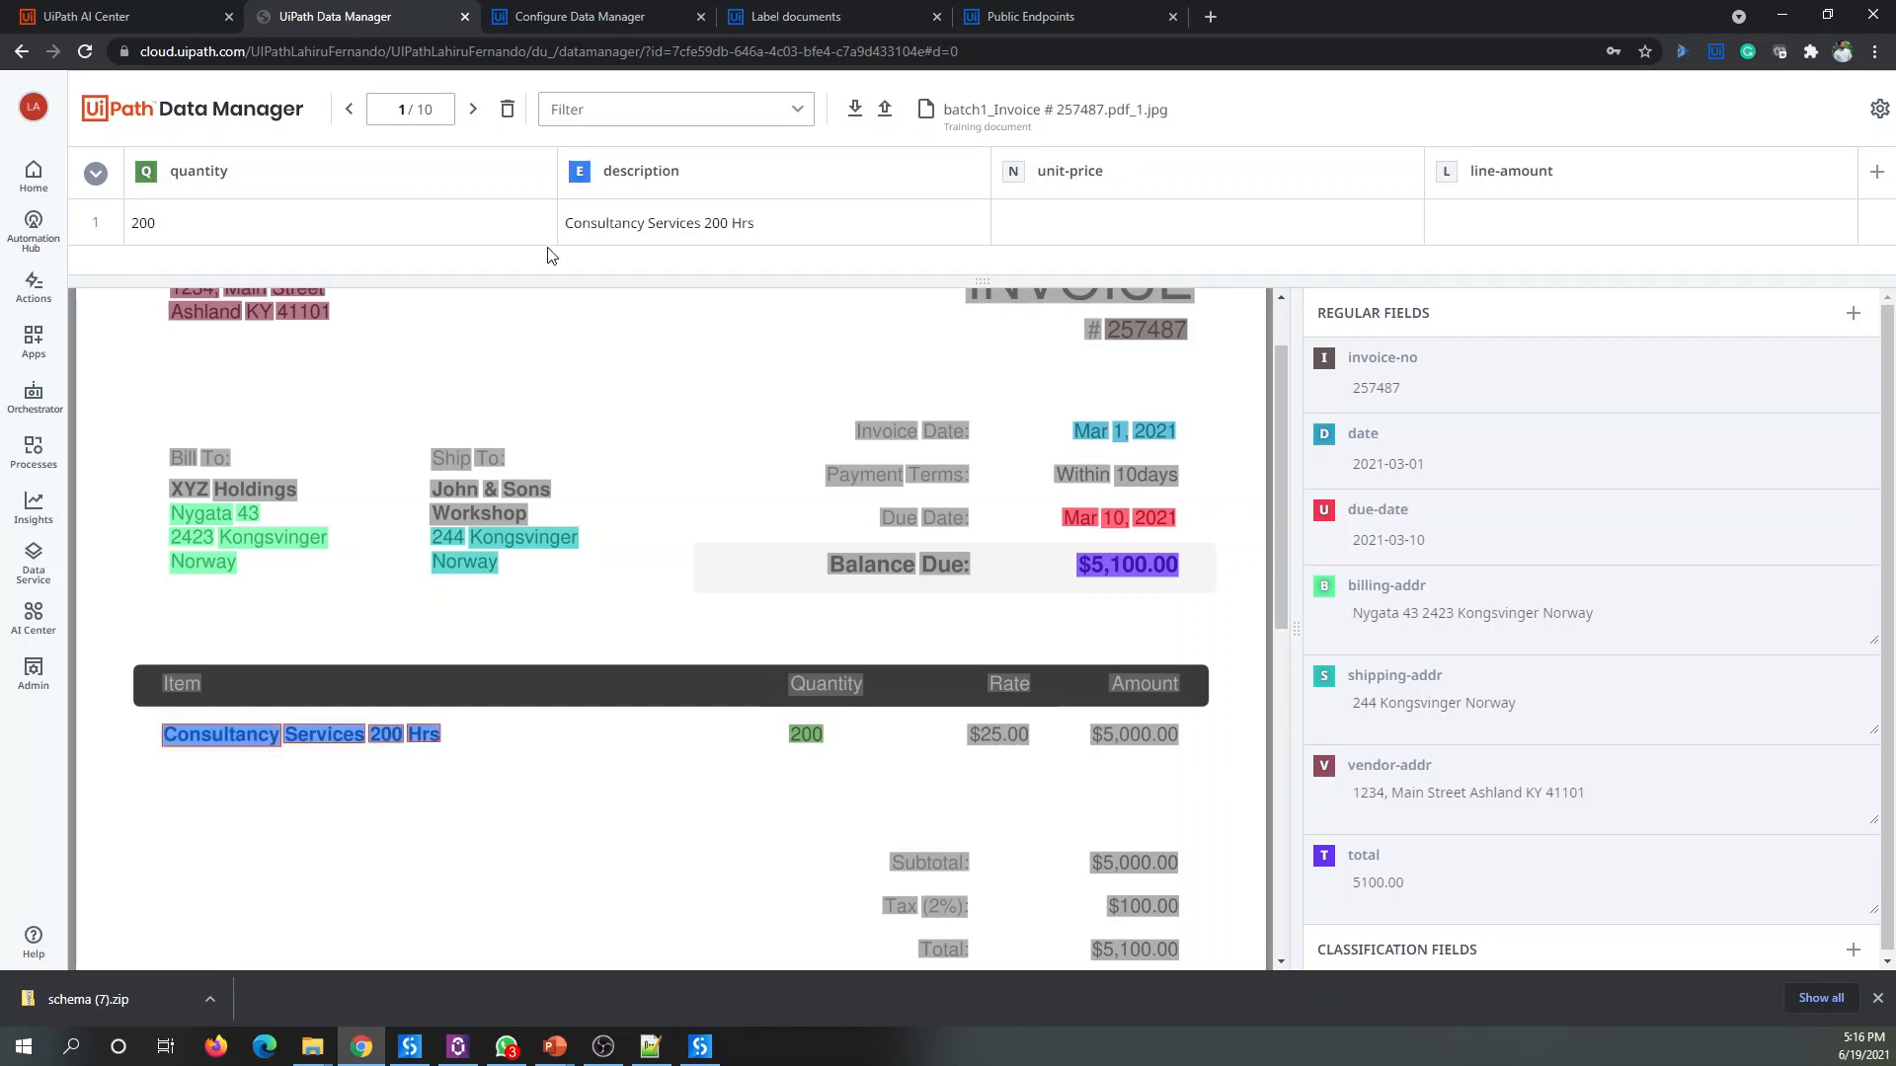
# Step: In the same item row, label the rate $25.00 as unit-price and the amount $5,000.00 as line-amount
pyautogui.click(998, 741)
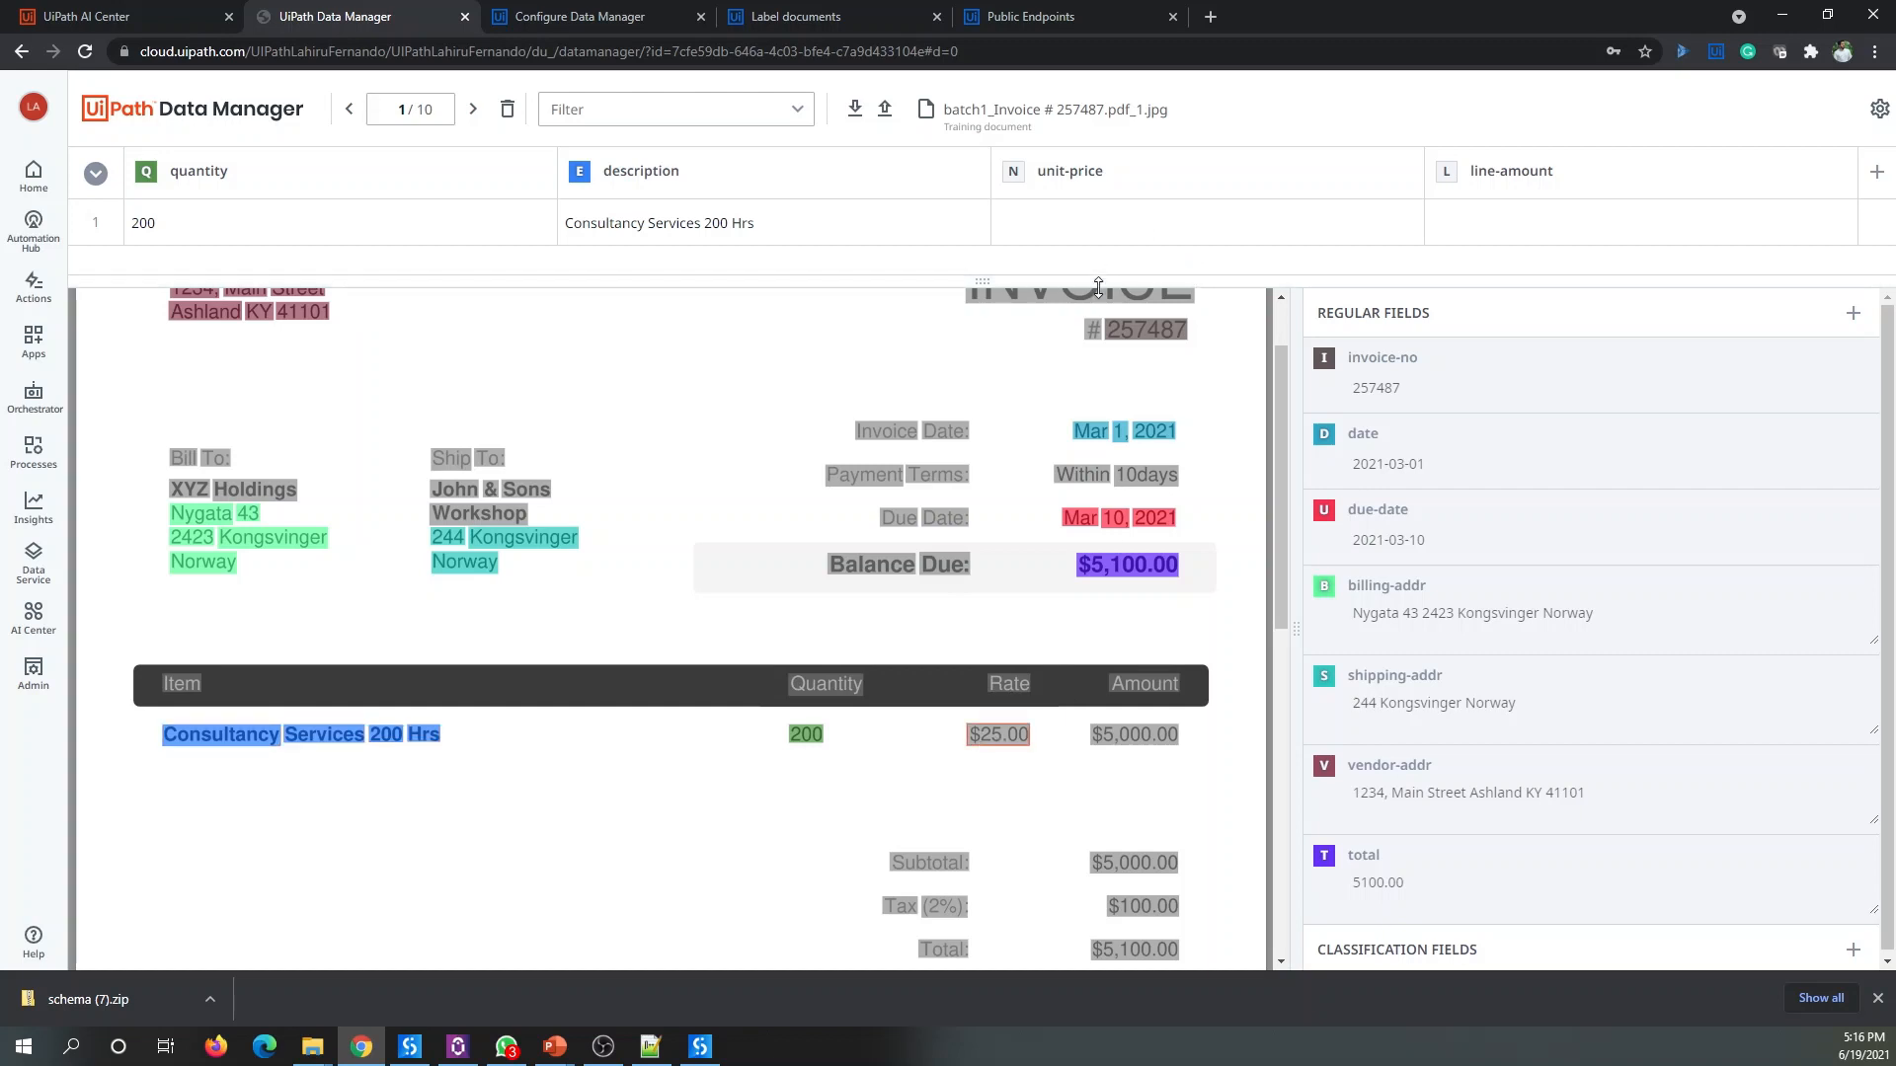
pyautogui.press('n')
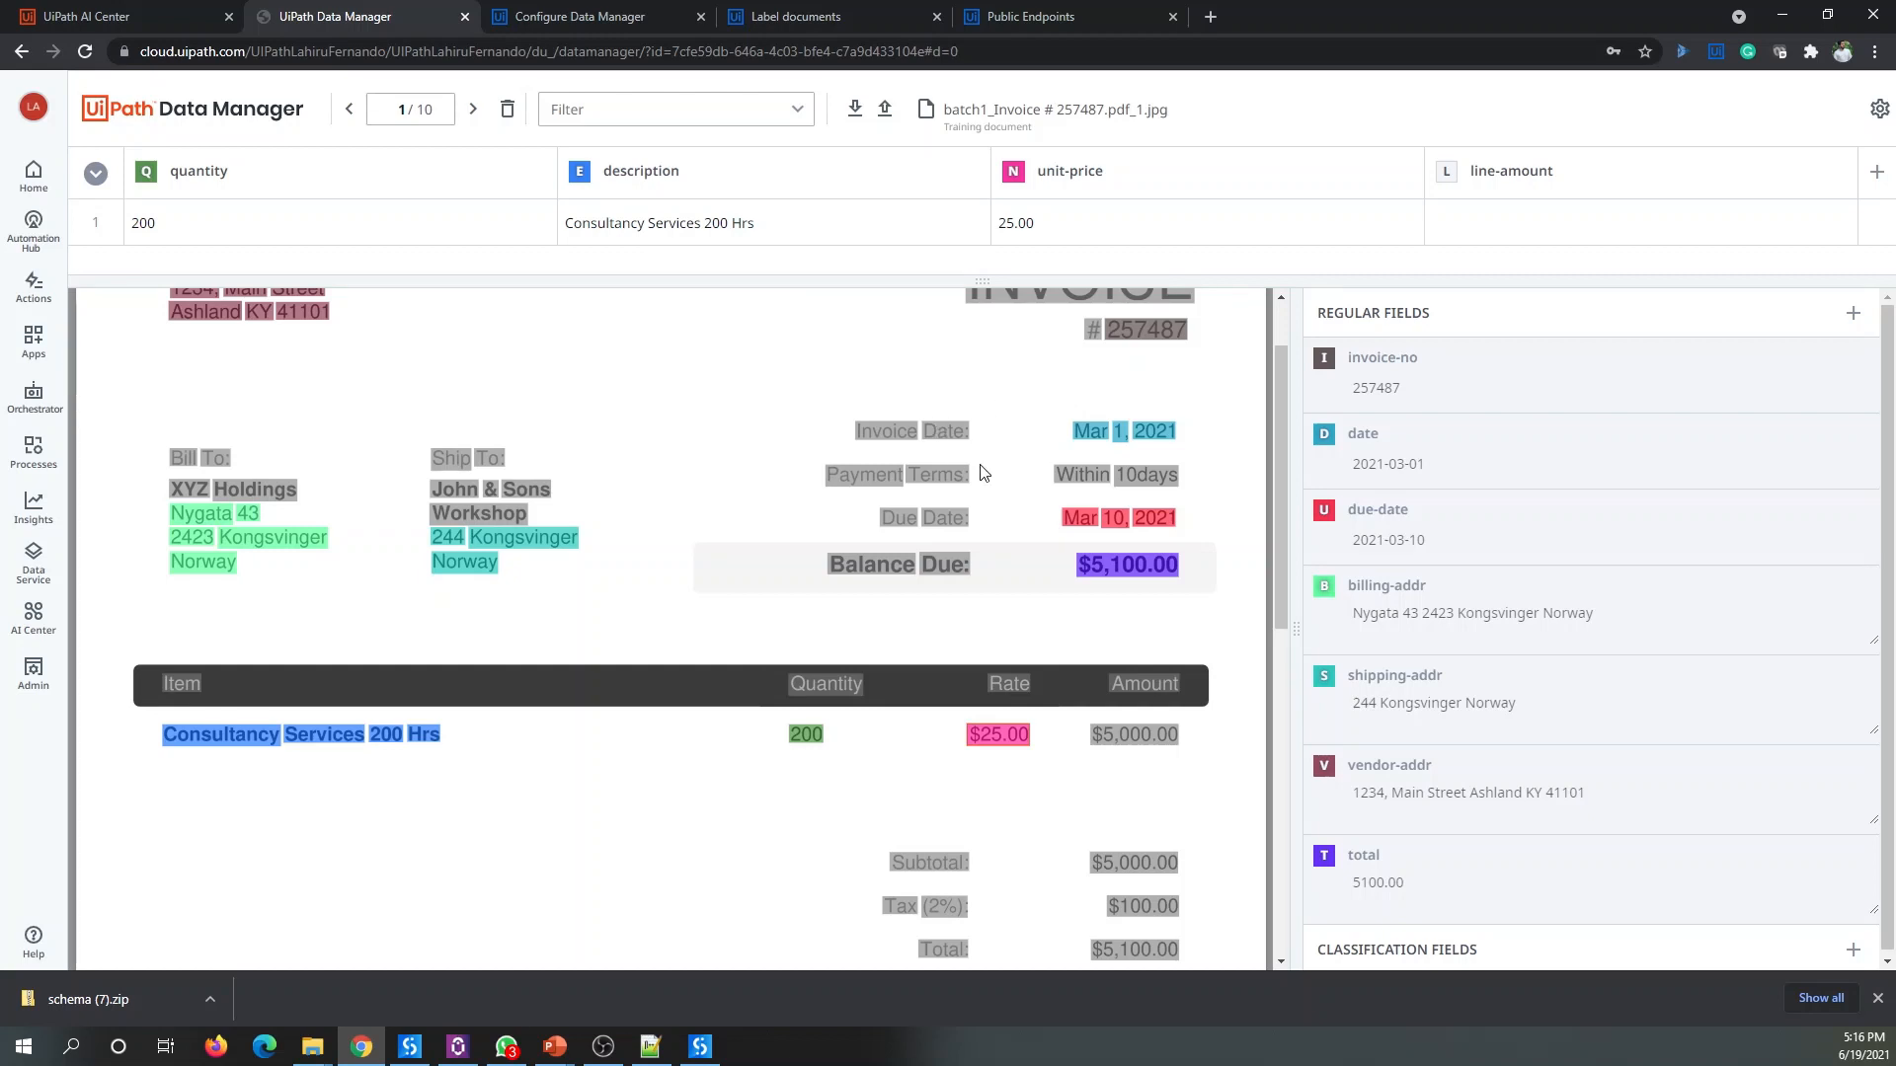
pyautogui.click(1137, 737)
pyautogui.press('l')
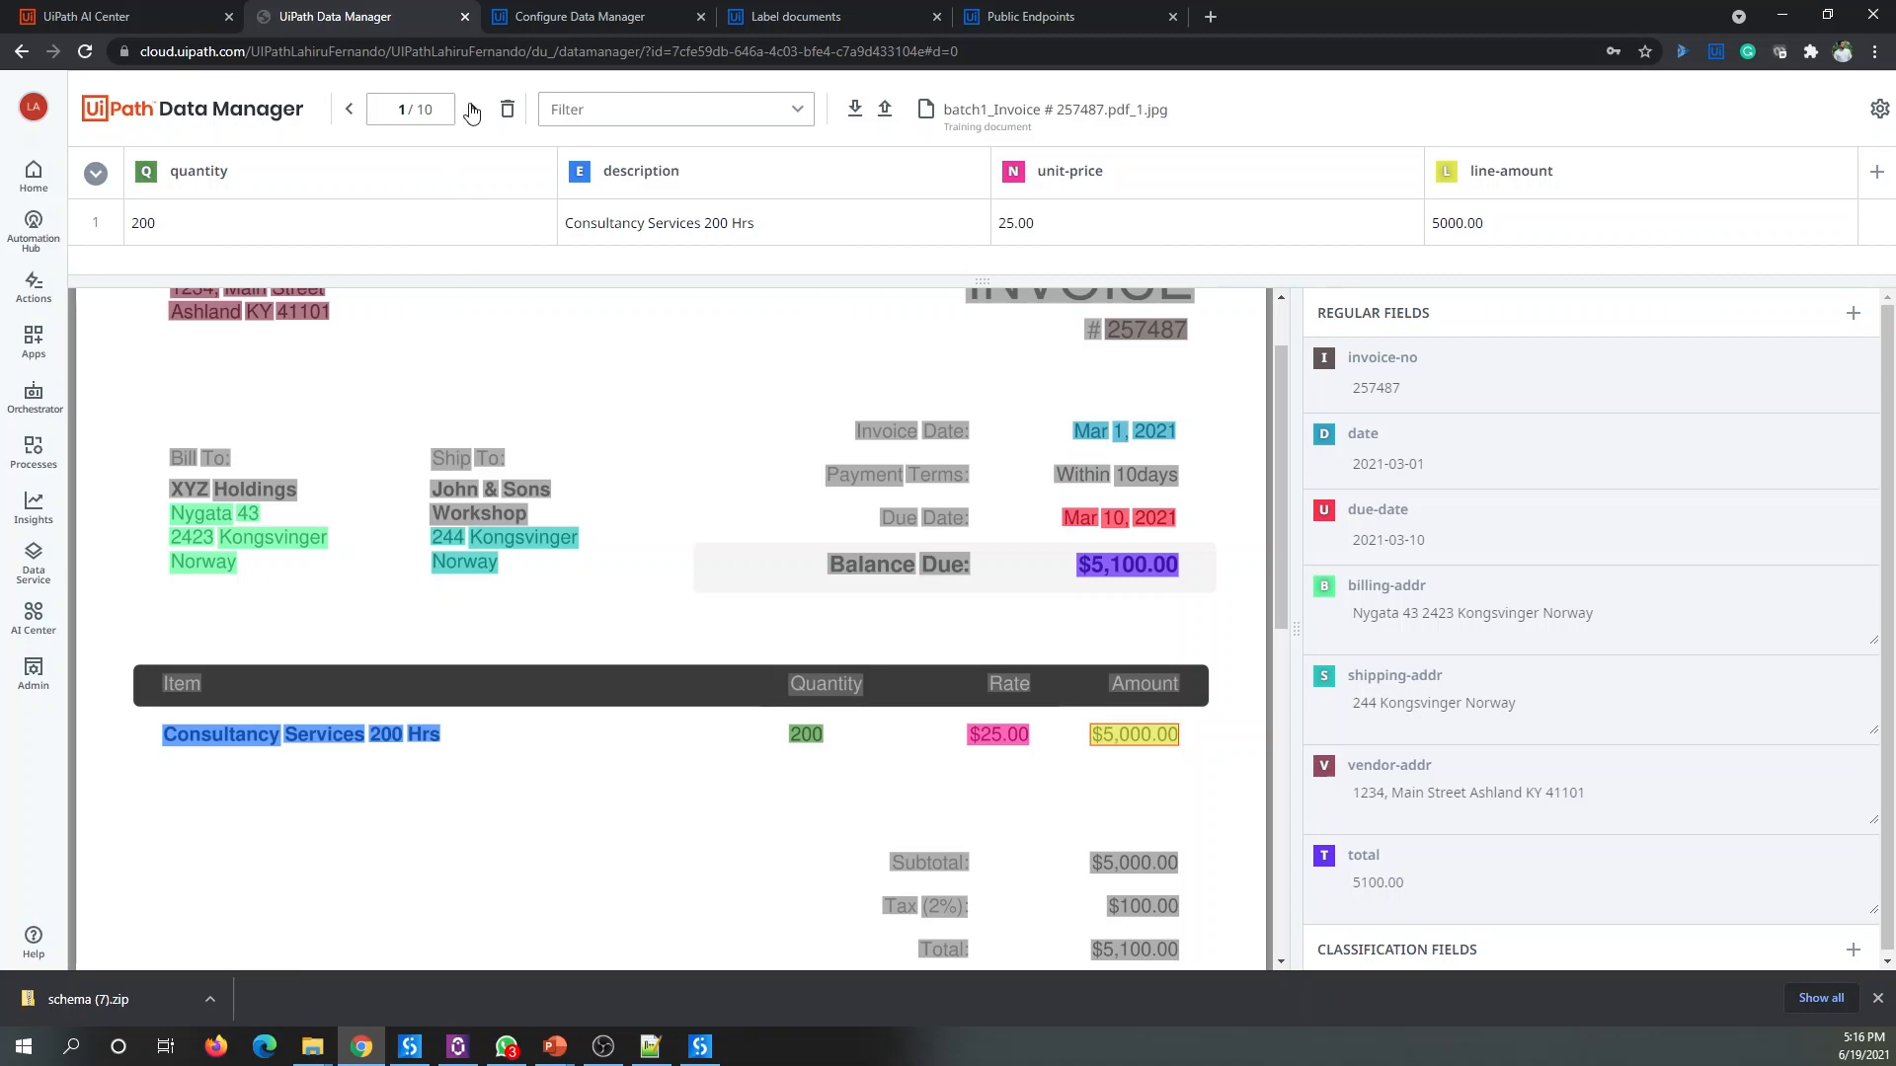
# Step: Go to the second invoice and label its invoice number as invoice-no, 01-03-2019 as date and 31-03-2019 as due-date
pyautogui.click(471, 110)
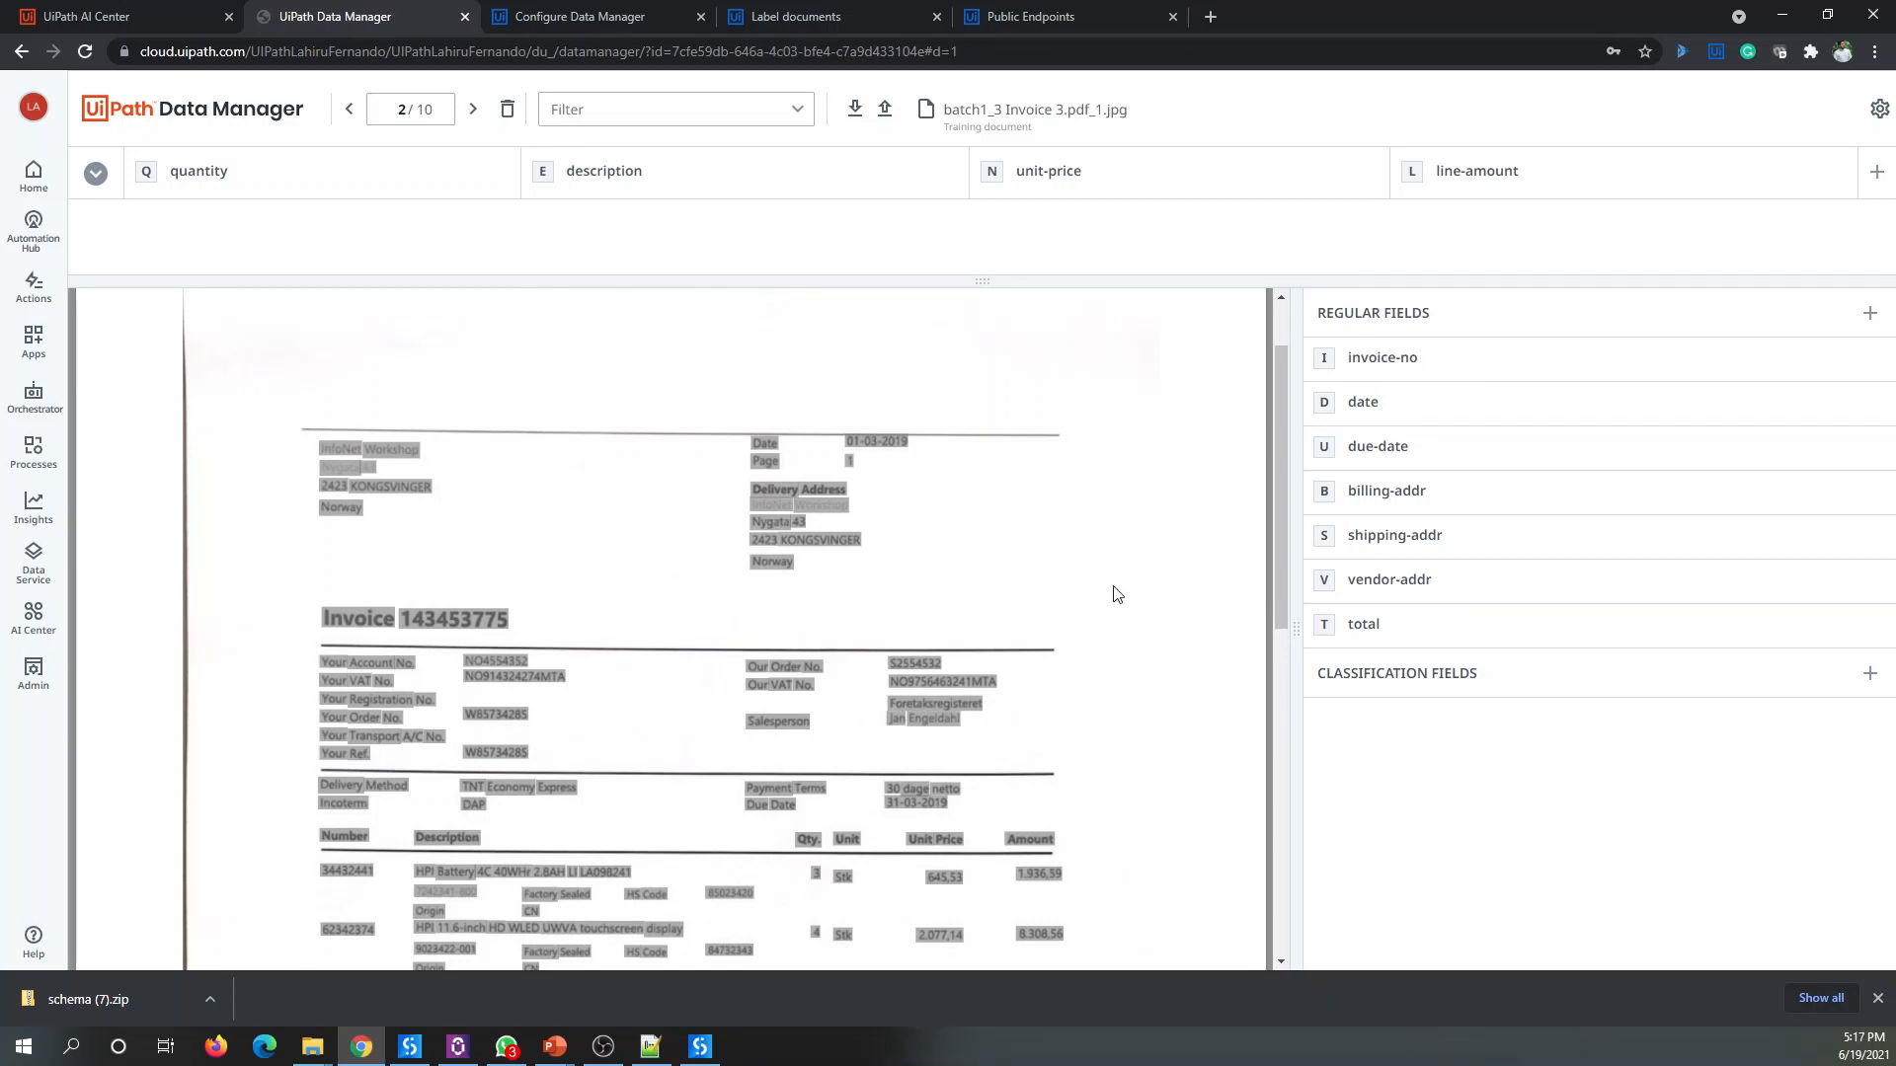
pyautogui.click(459, 614)
pyautogui.press('i')
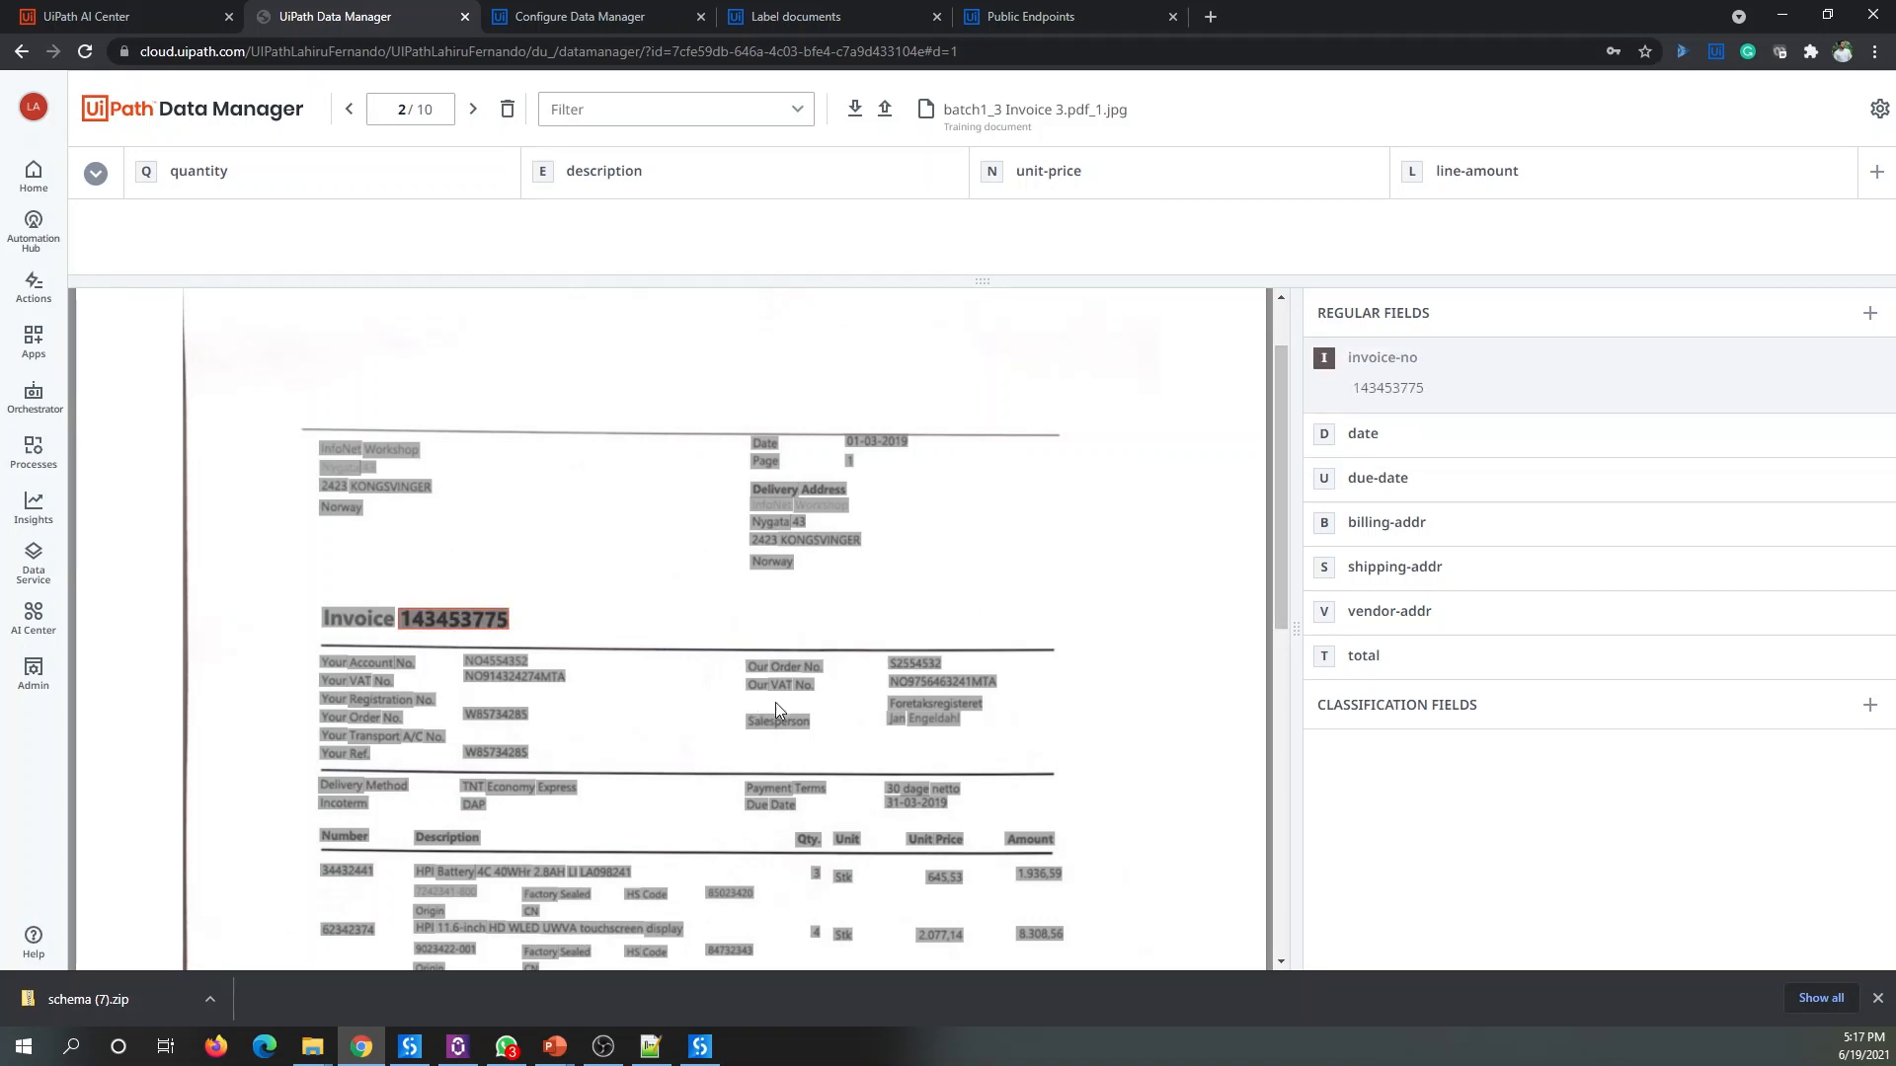
pyautogui.click(867, 444)
pyautogui.press('d')
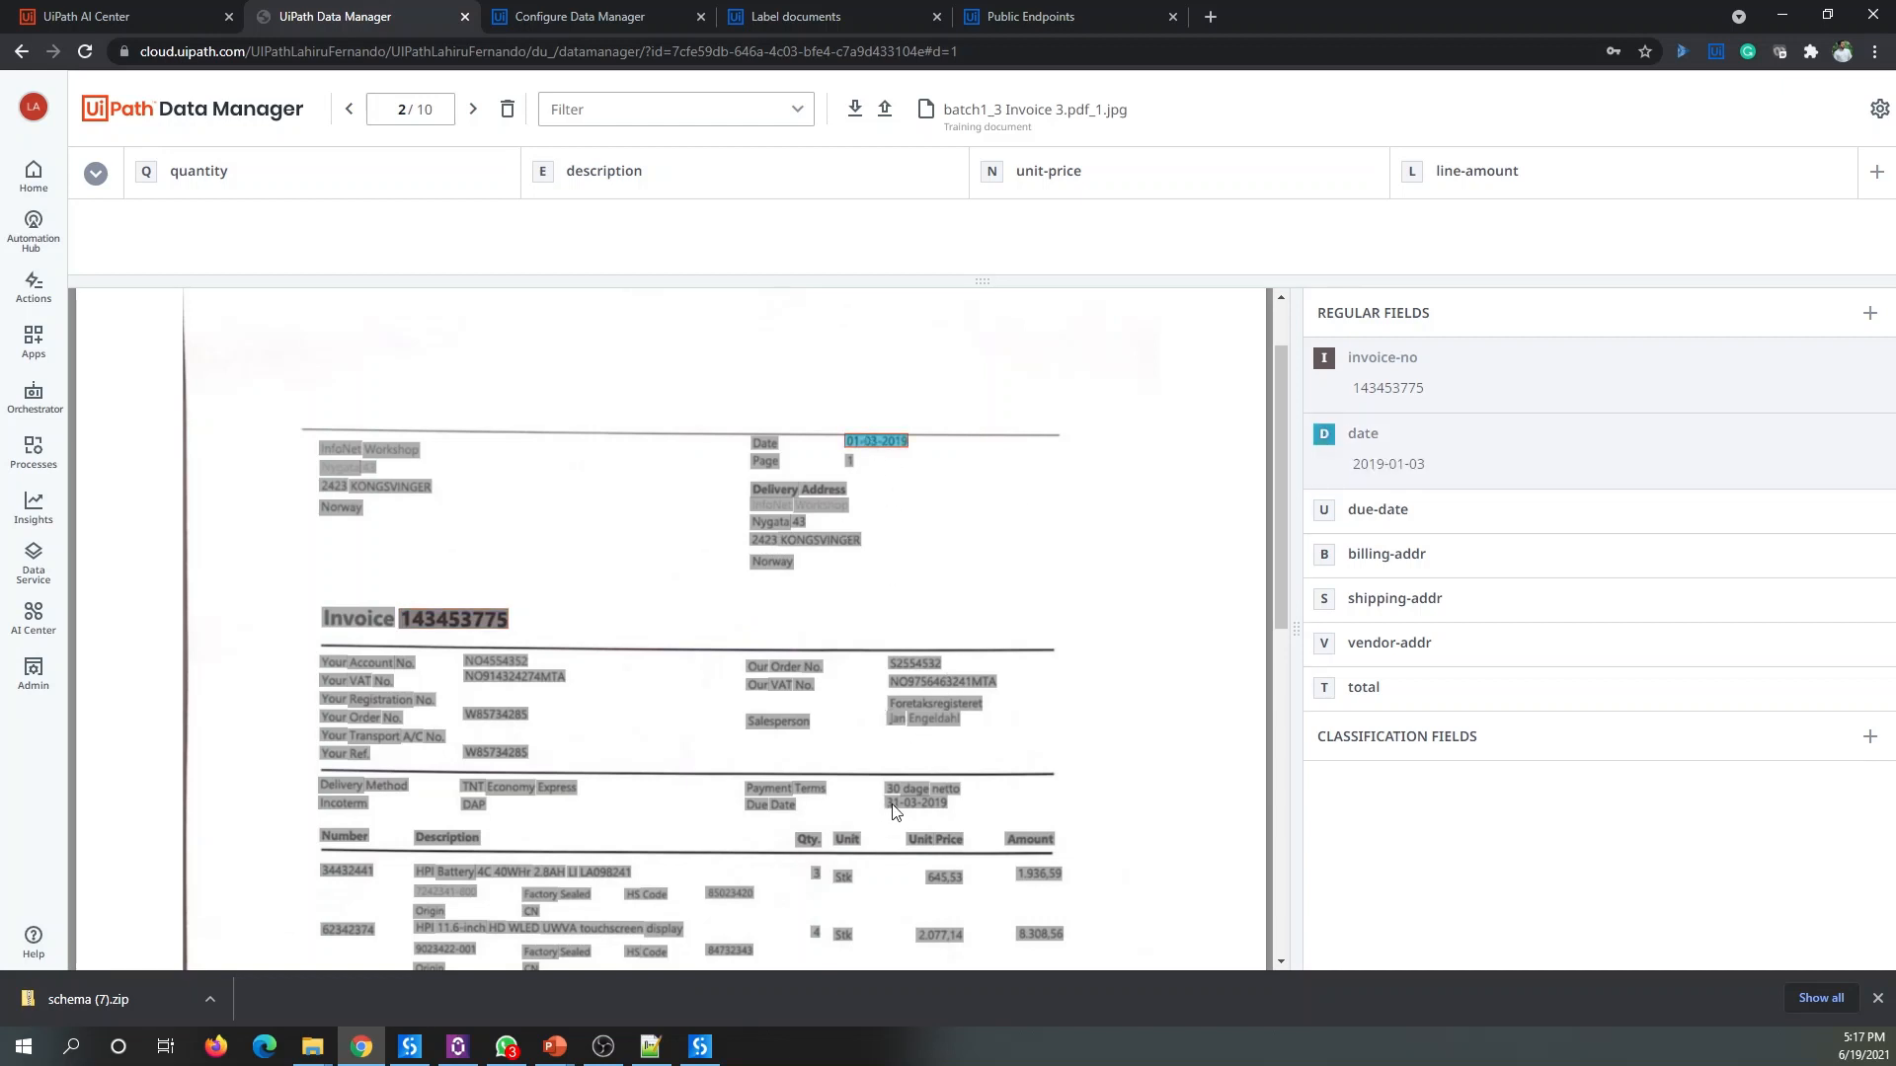
pyautogui.click(928, 802)
pyautogui.press('u')
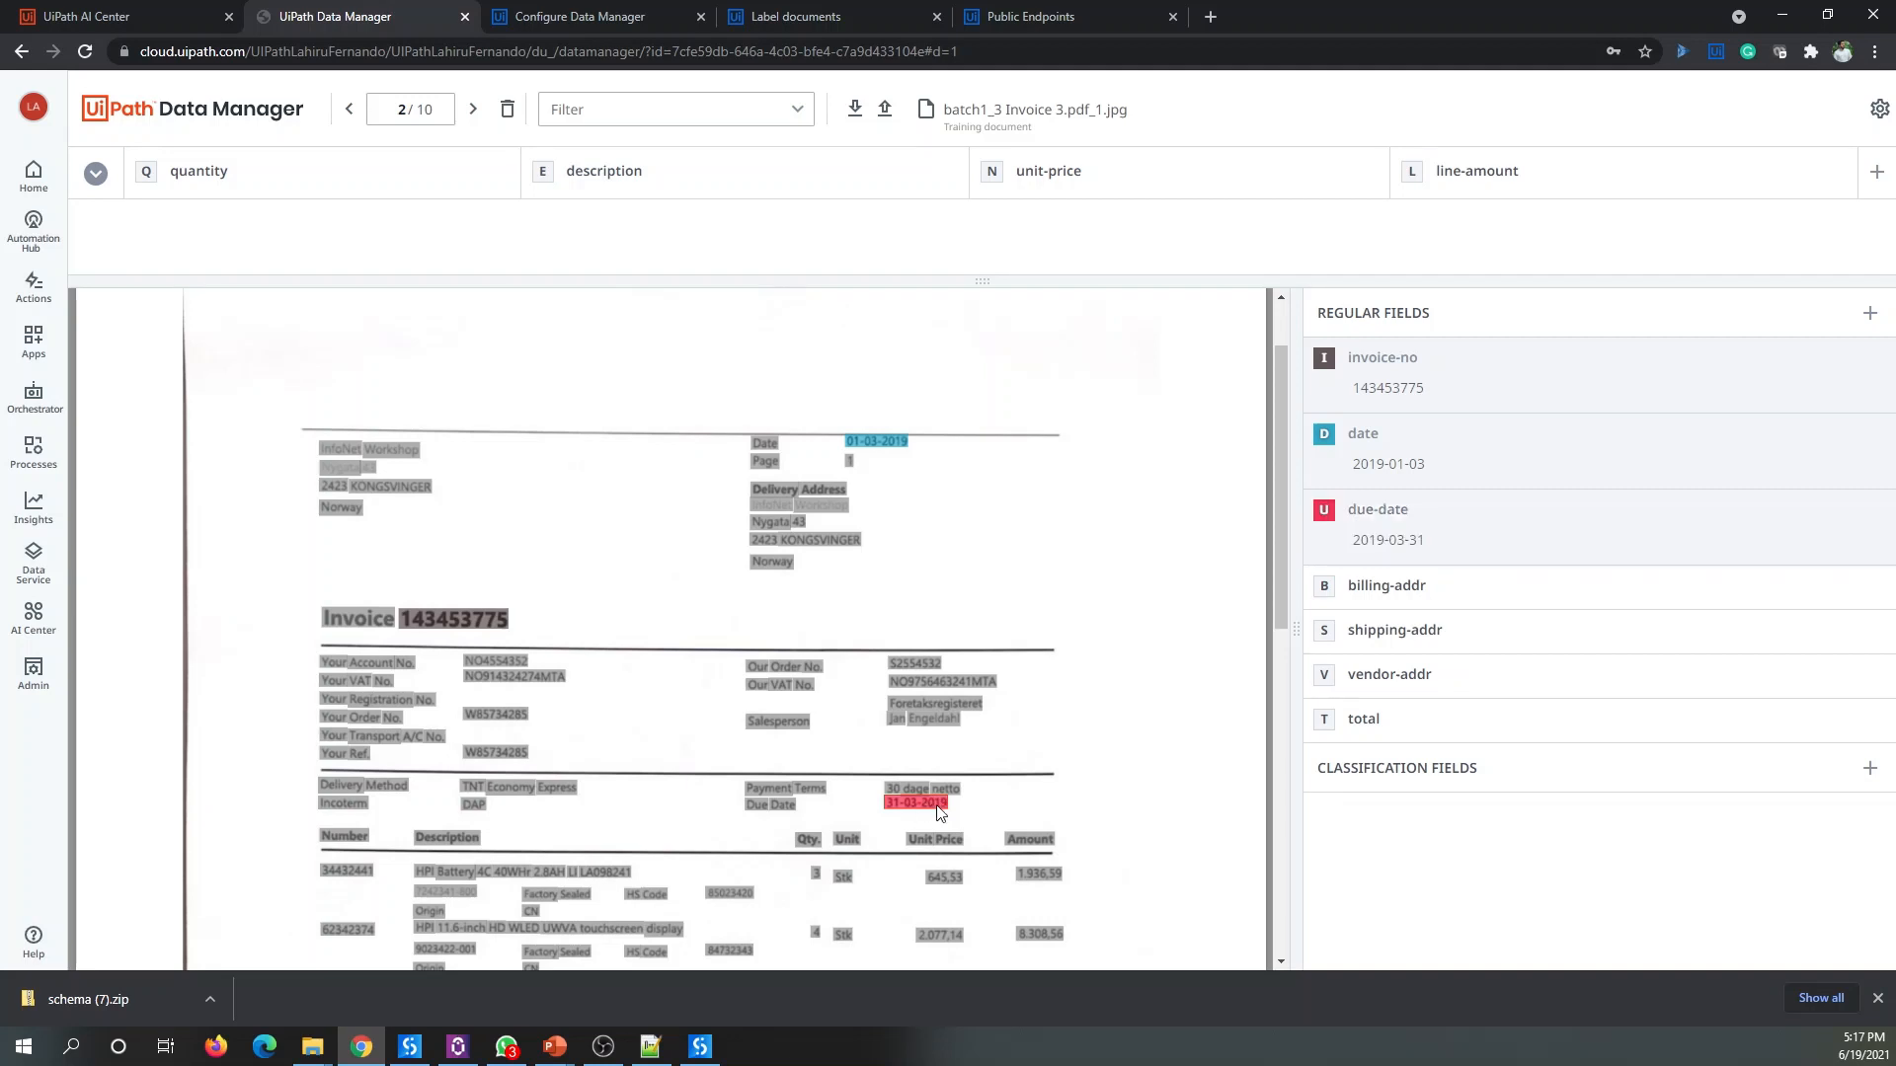
# Step: Label the Delivery Address lines as shipping-addr and the address lines under the company name opposite as vendor-addr, leaving out the names
pyautogui.scroll(-1, 883, 682)
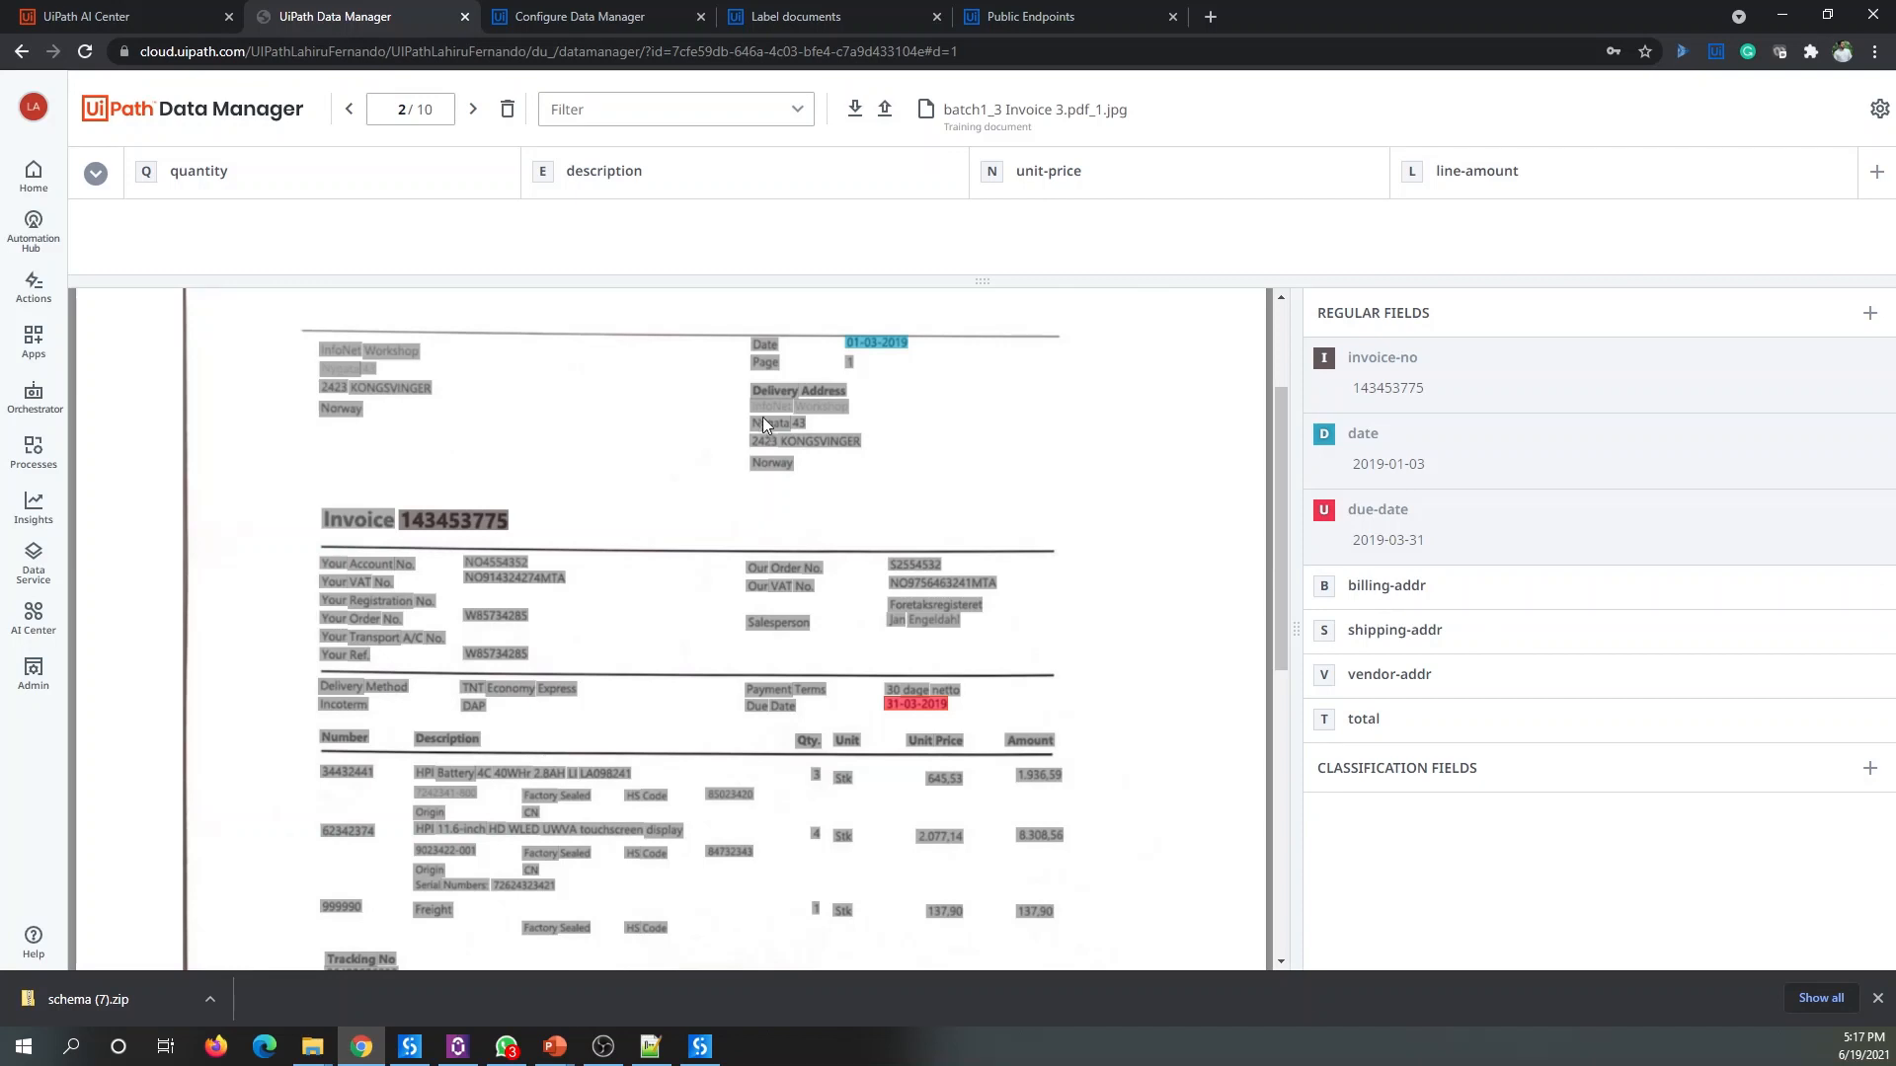
pyautogui.moveTo(736, 418); pyautogui.dragTo(913, 493)
pyautogui.click(1375, 648)
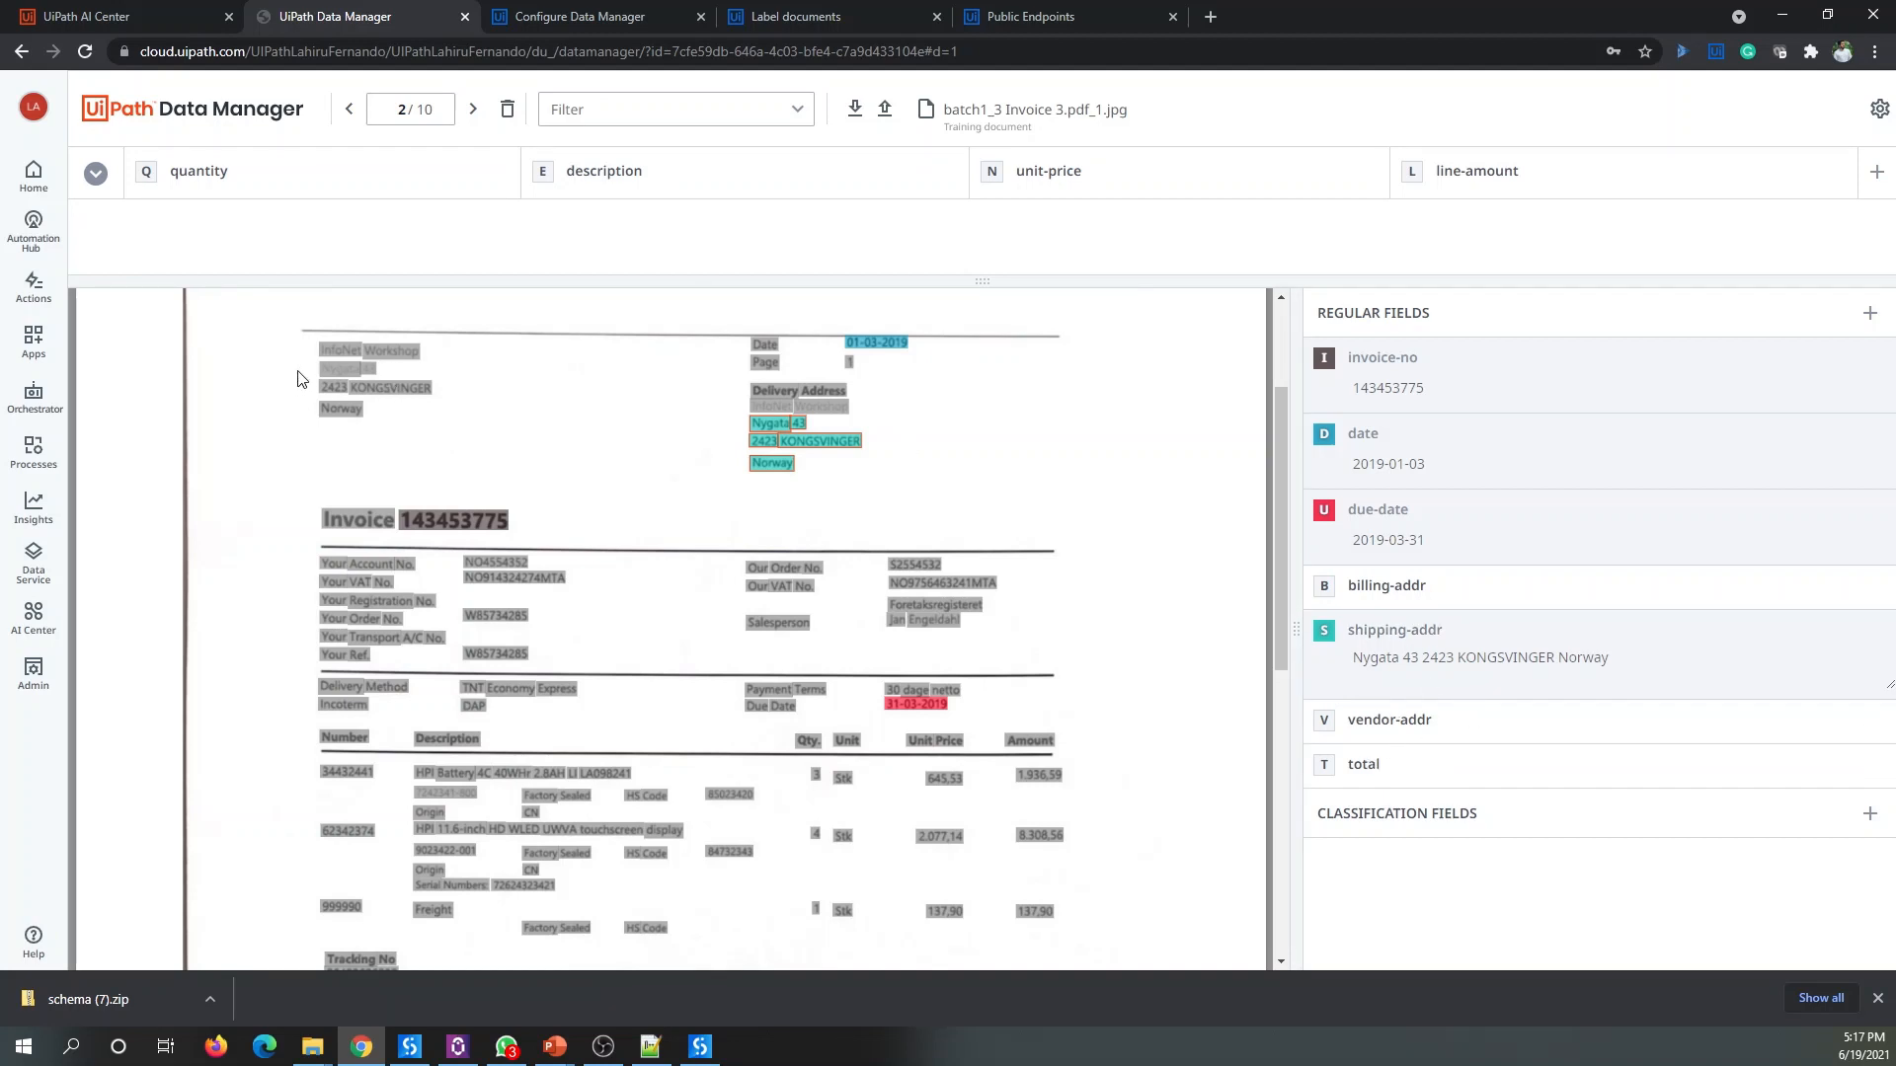
pyautogui.moveTo(297, 371); pyautogui.dragTo(513, 434)
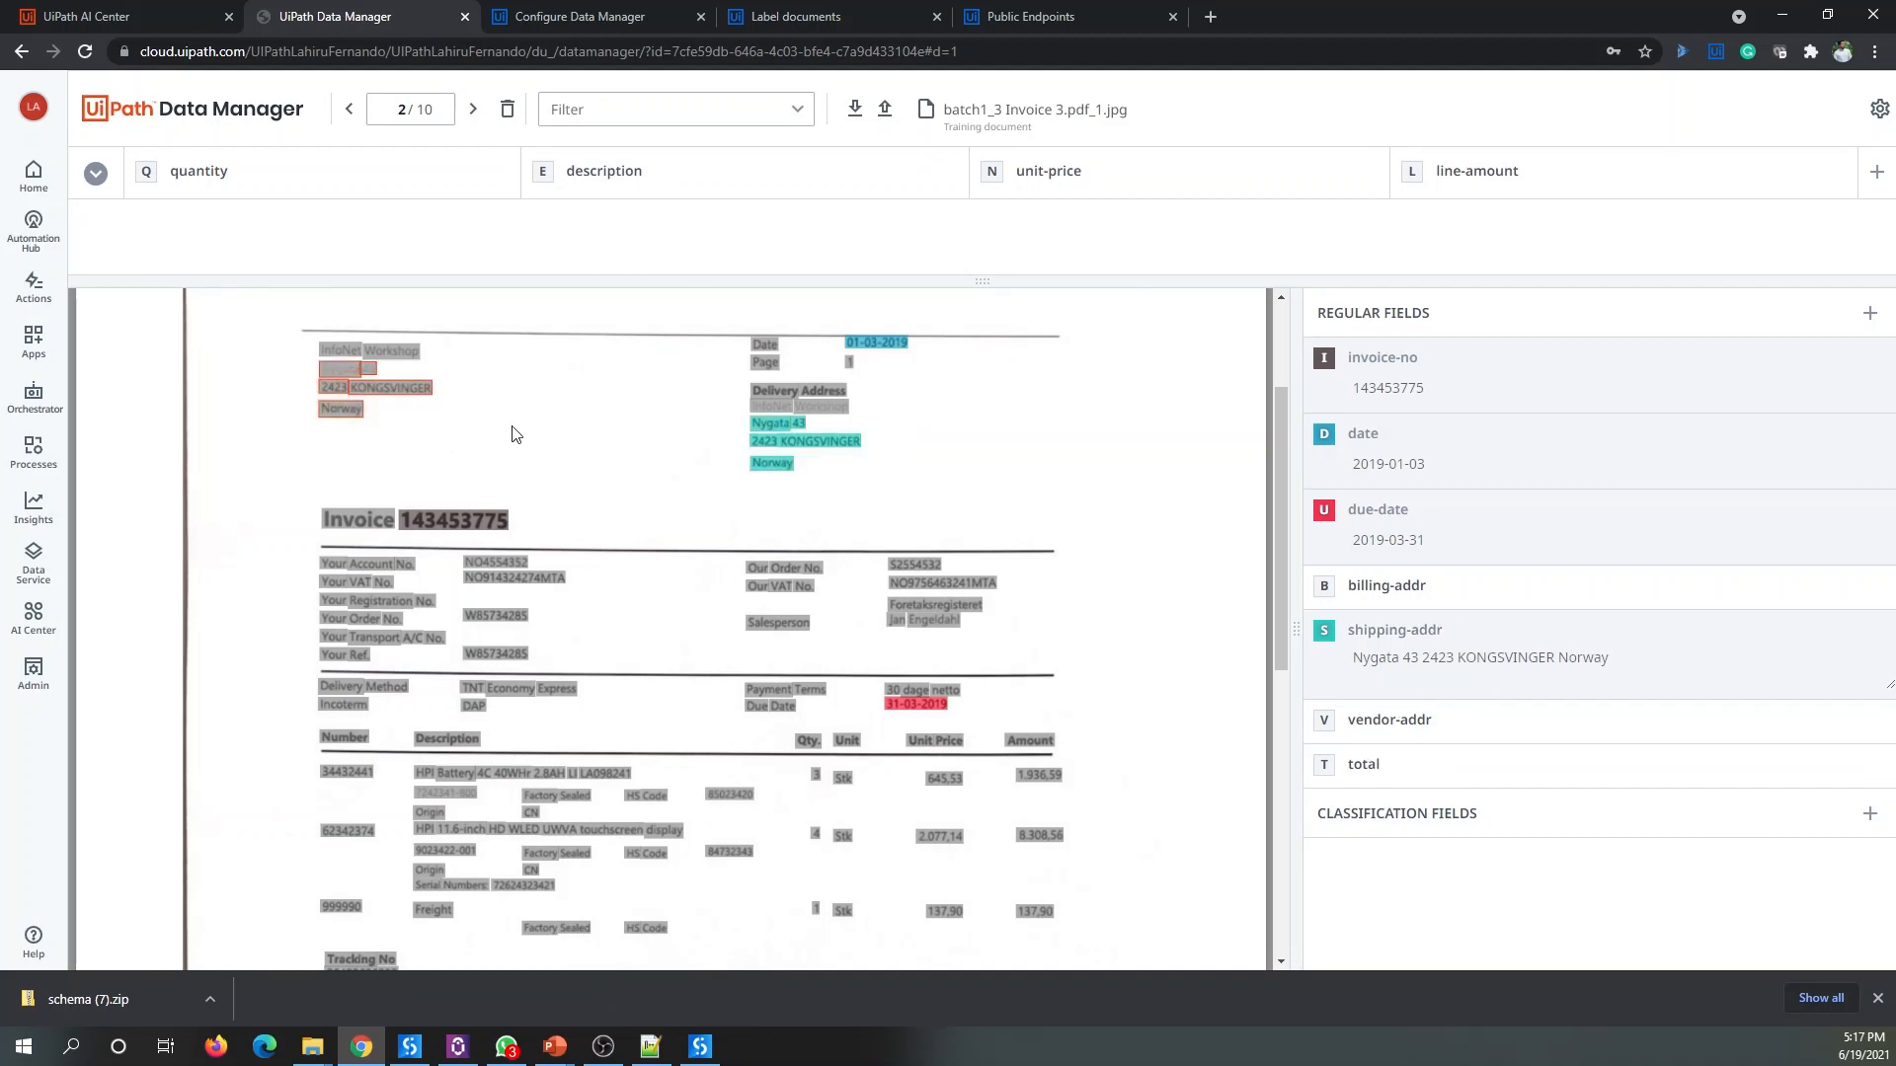
pyautogui.press('v')
# Step: Label the Total Amount value 12,978.81 in the summary box near the end of the second invoice as total
pyautogui.scroll(-3, 711, 731)
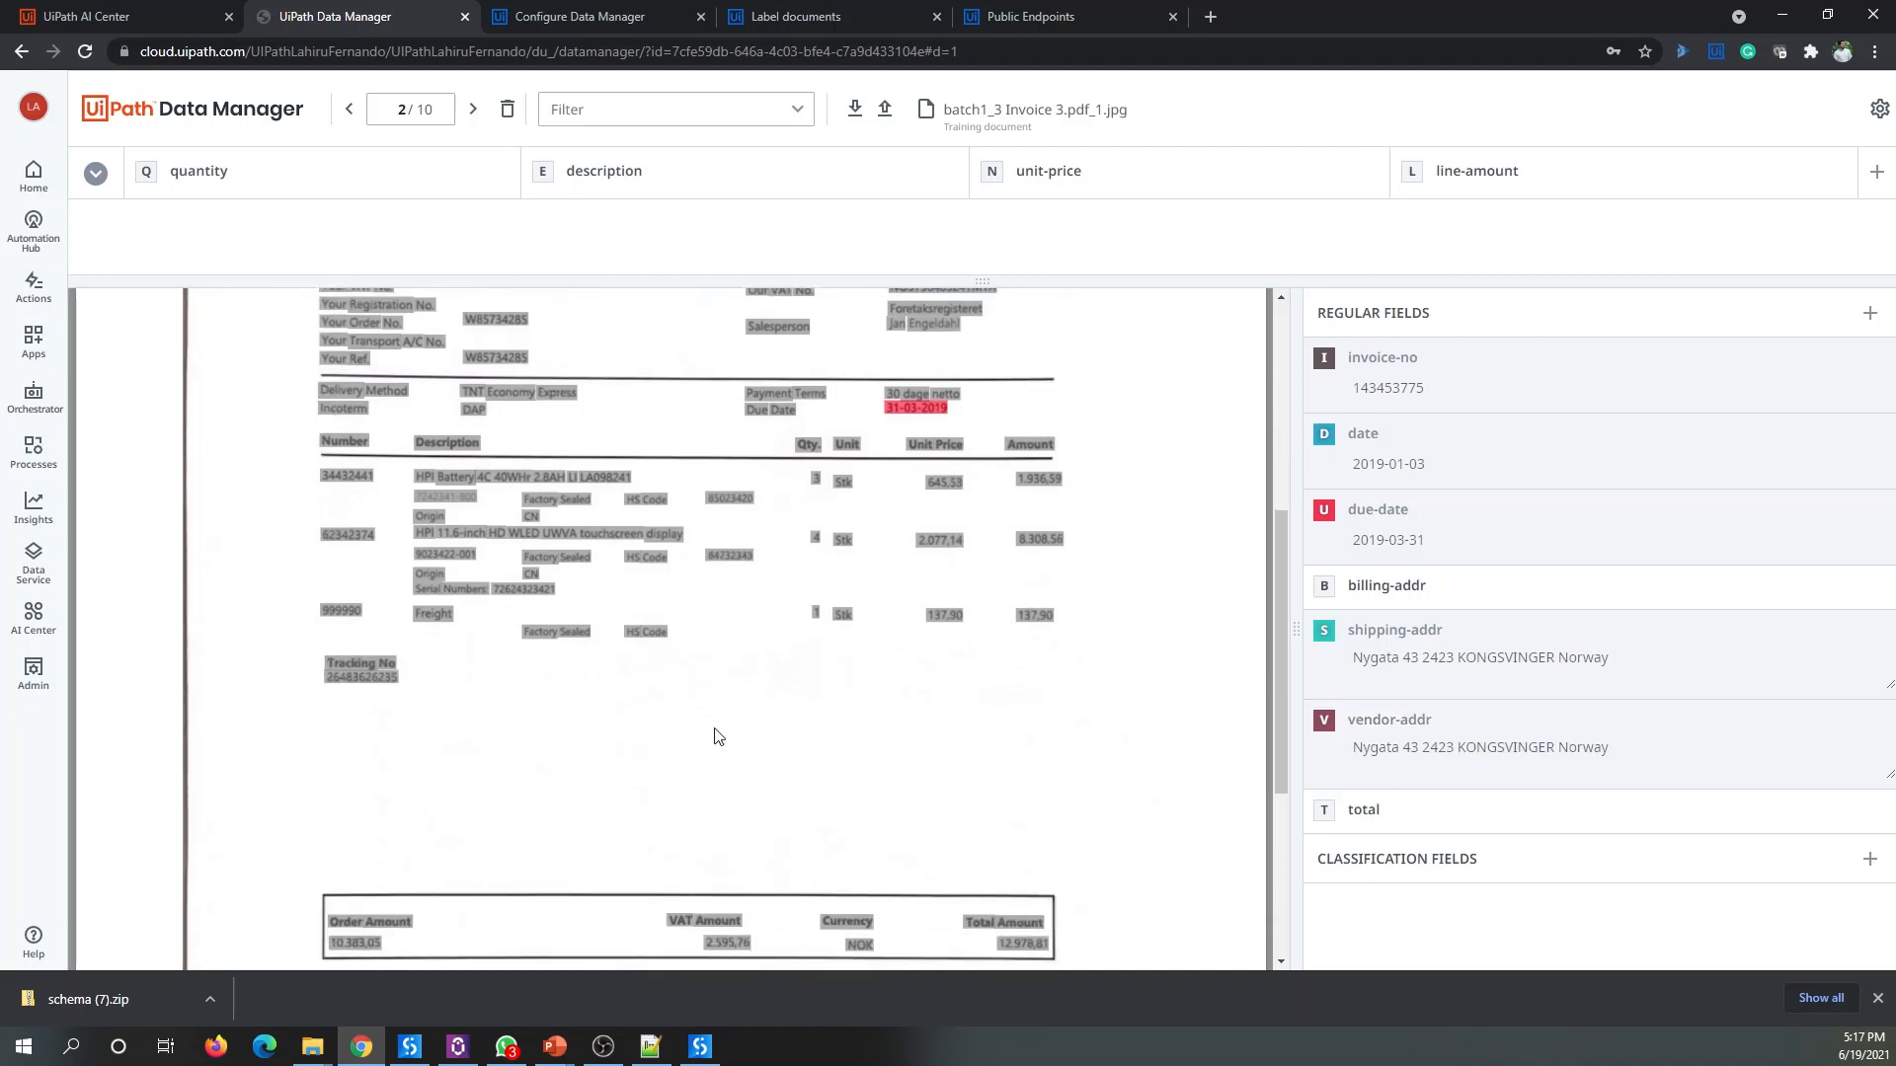
pyautogui.scroll(-3, 987, 711)
pyautogui.click(1018, 646)
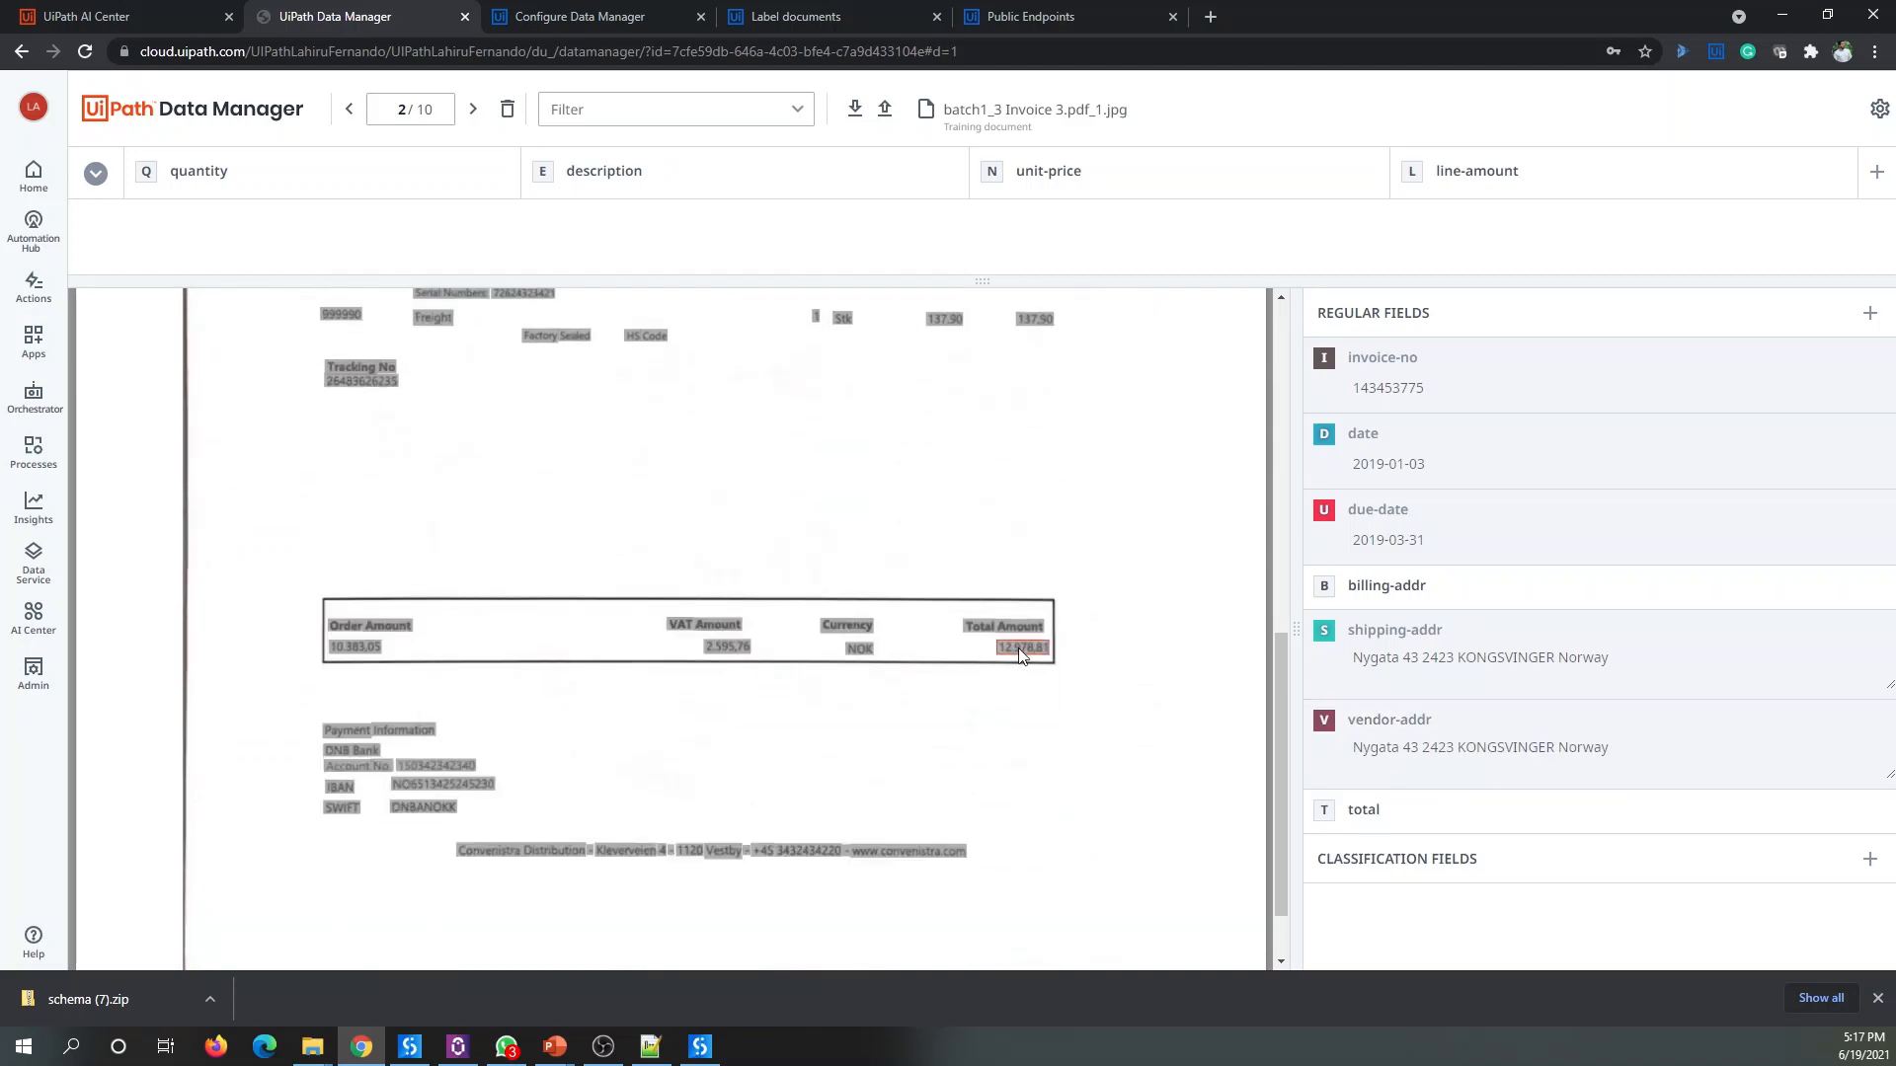
pyautogui.press('t')
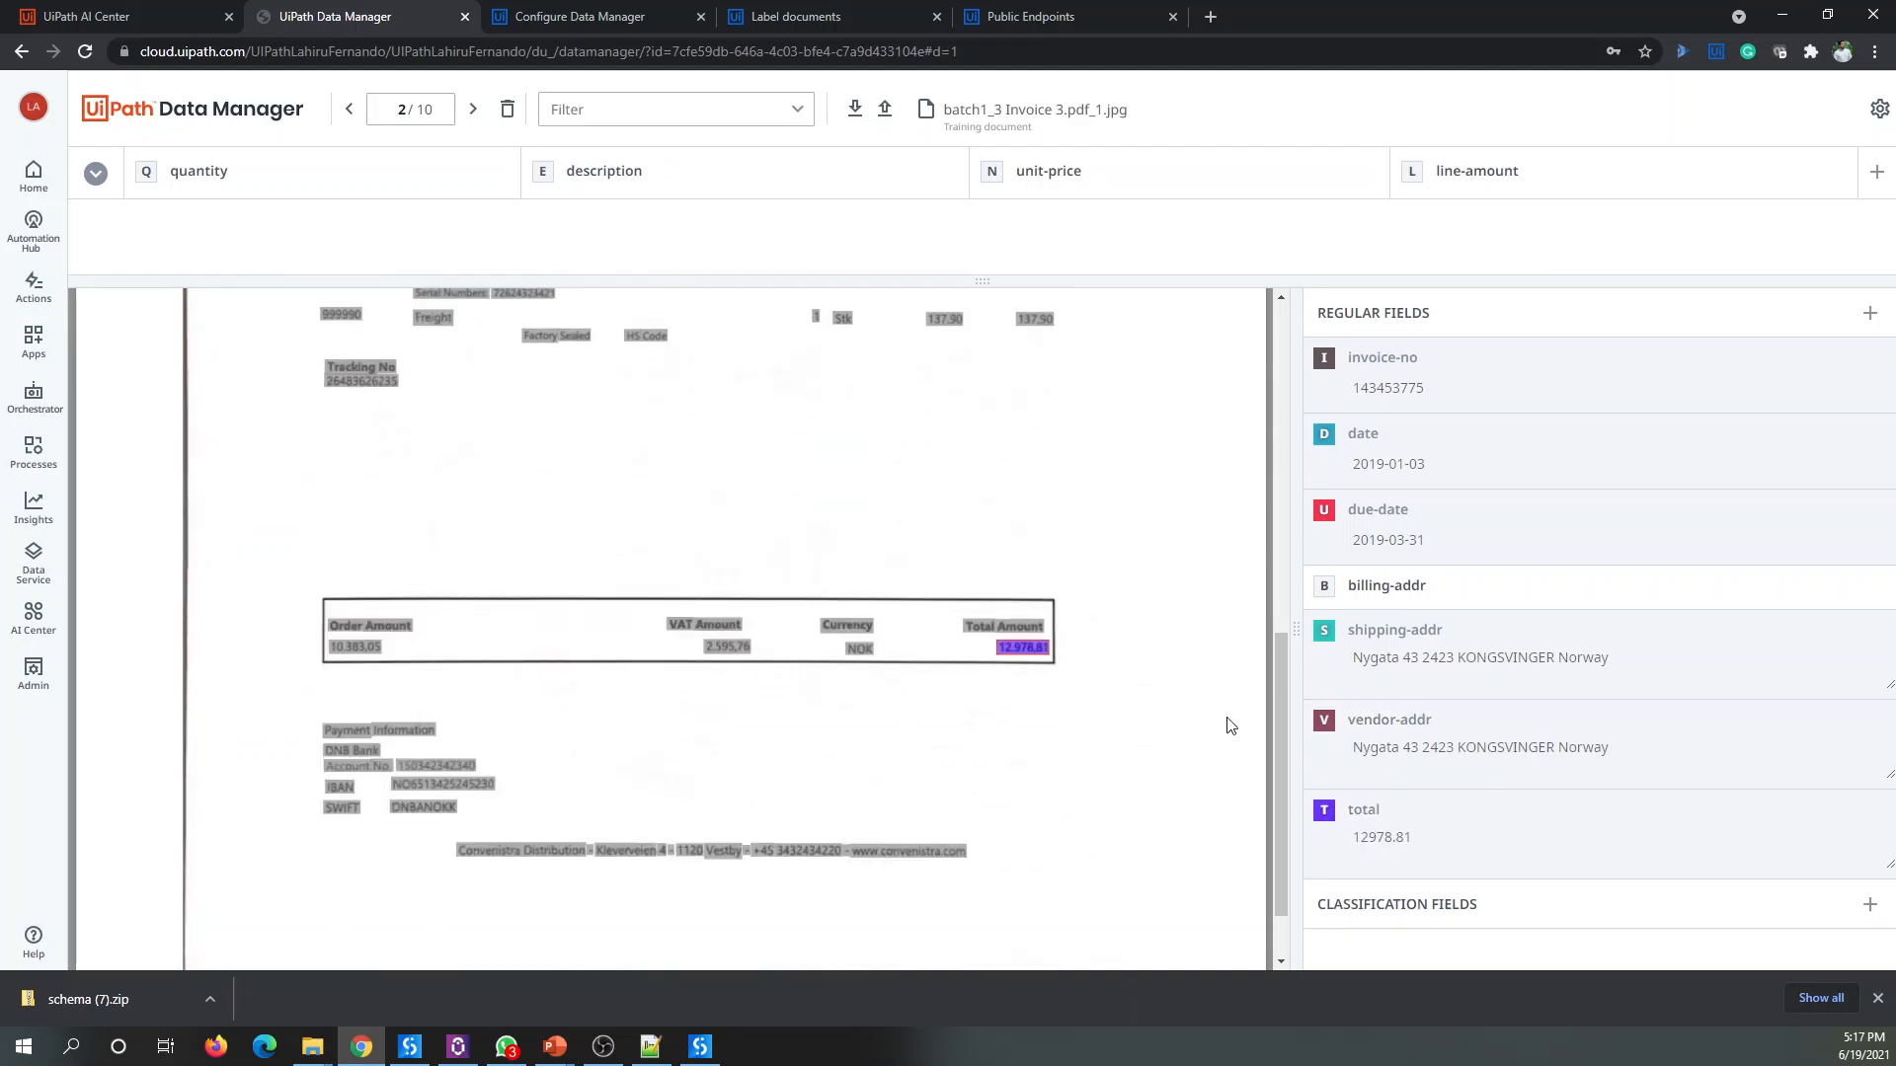
# Step: Review the labeled fields and item row on the first invoice, and return to the second invoice to view its labels and item table
pyautogui.scroll(2, 1091, 642)
pyautogui.scroll(1, 1086, 647)
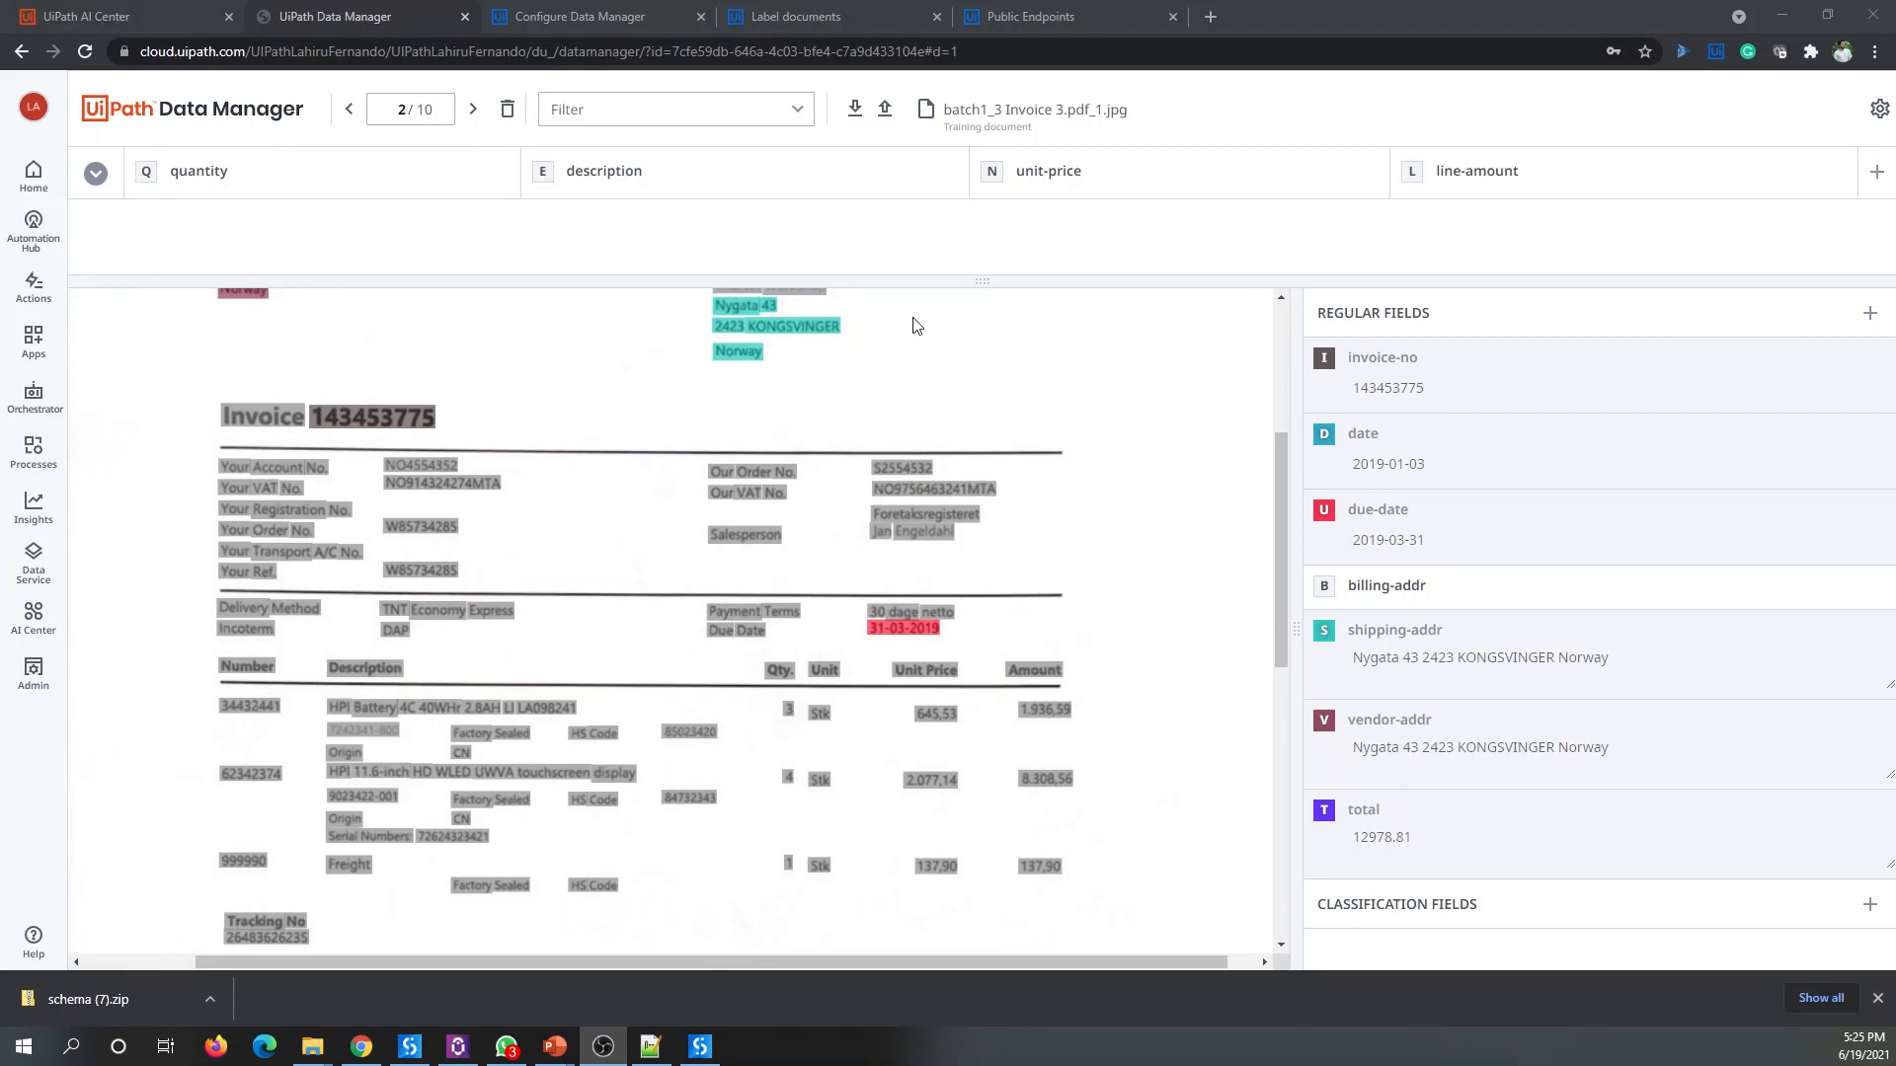
pyautogui.click(350, 110)
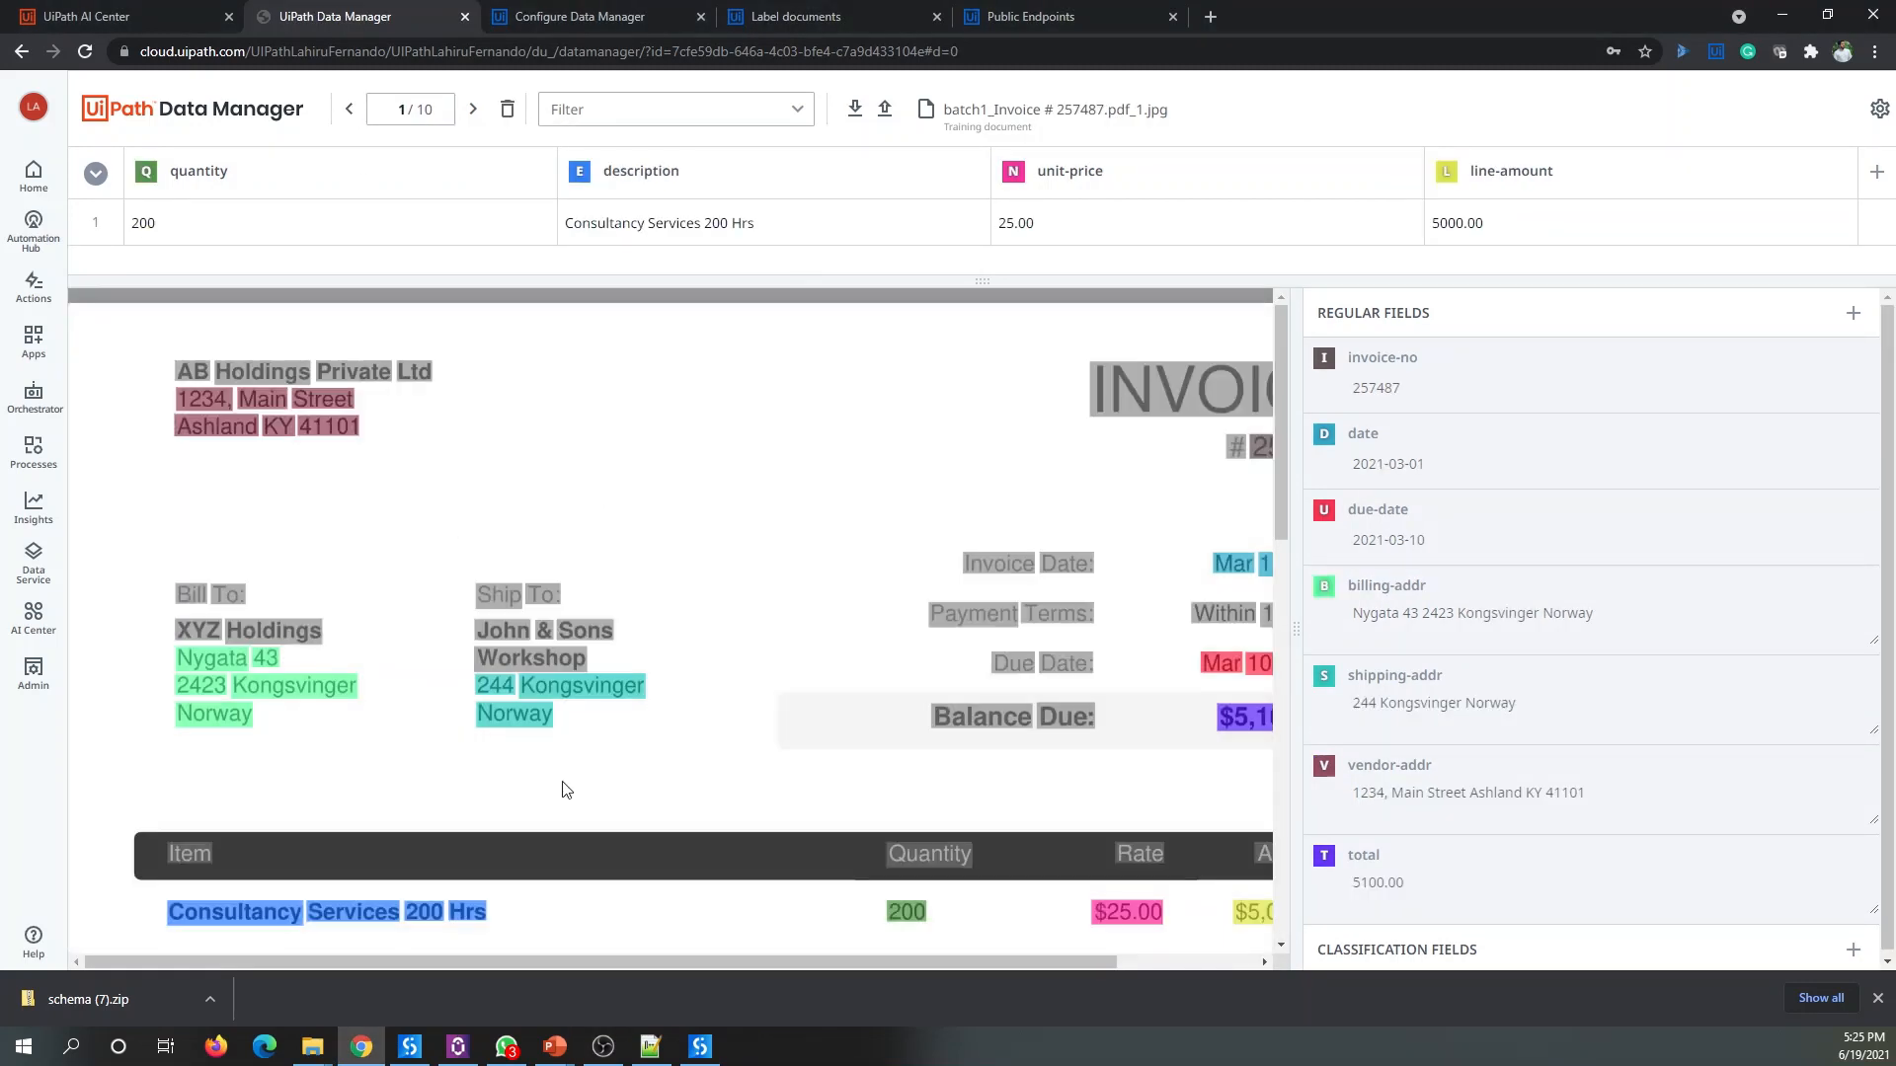
pyautogui.scroll(-1, 740, 522)
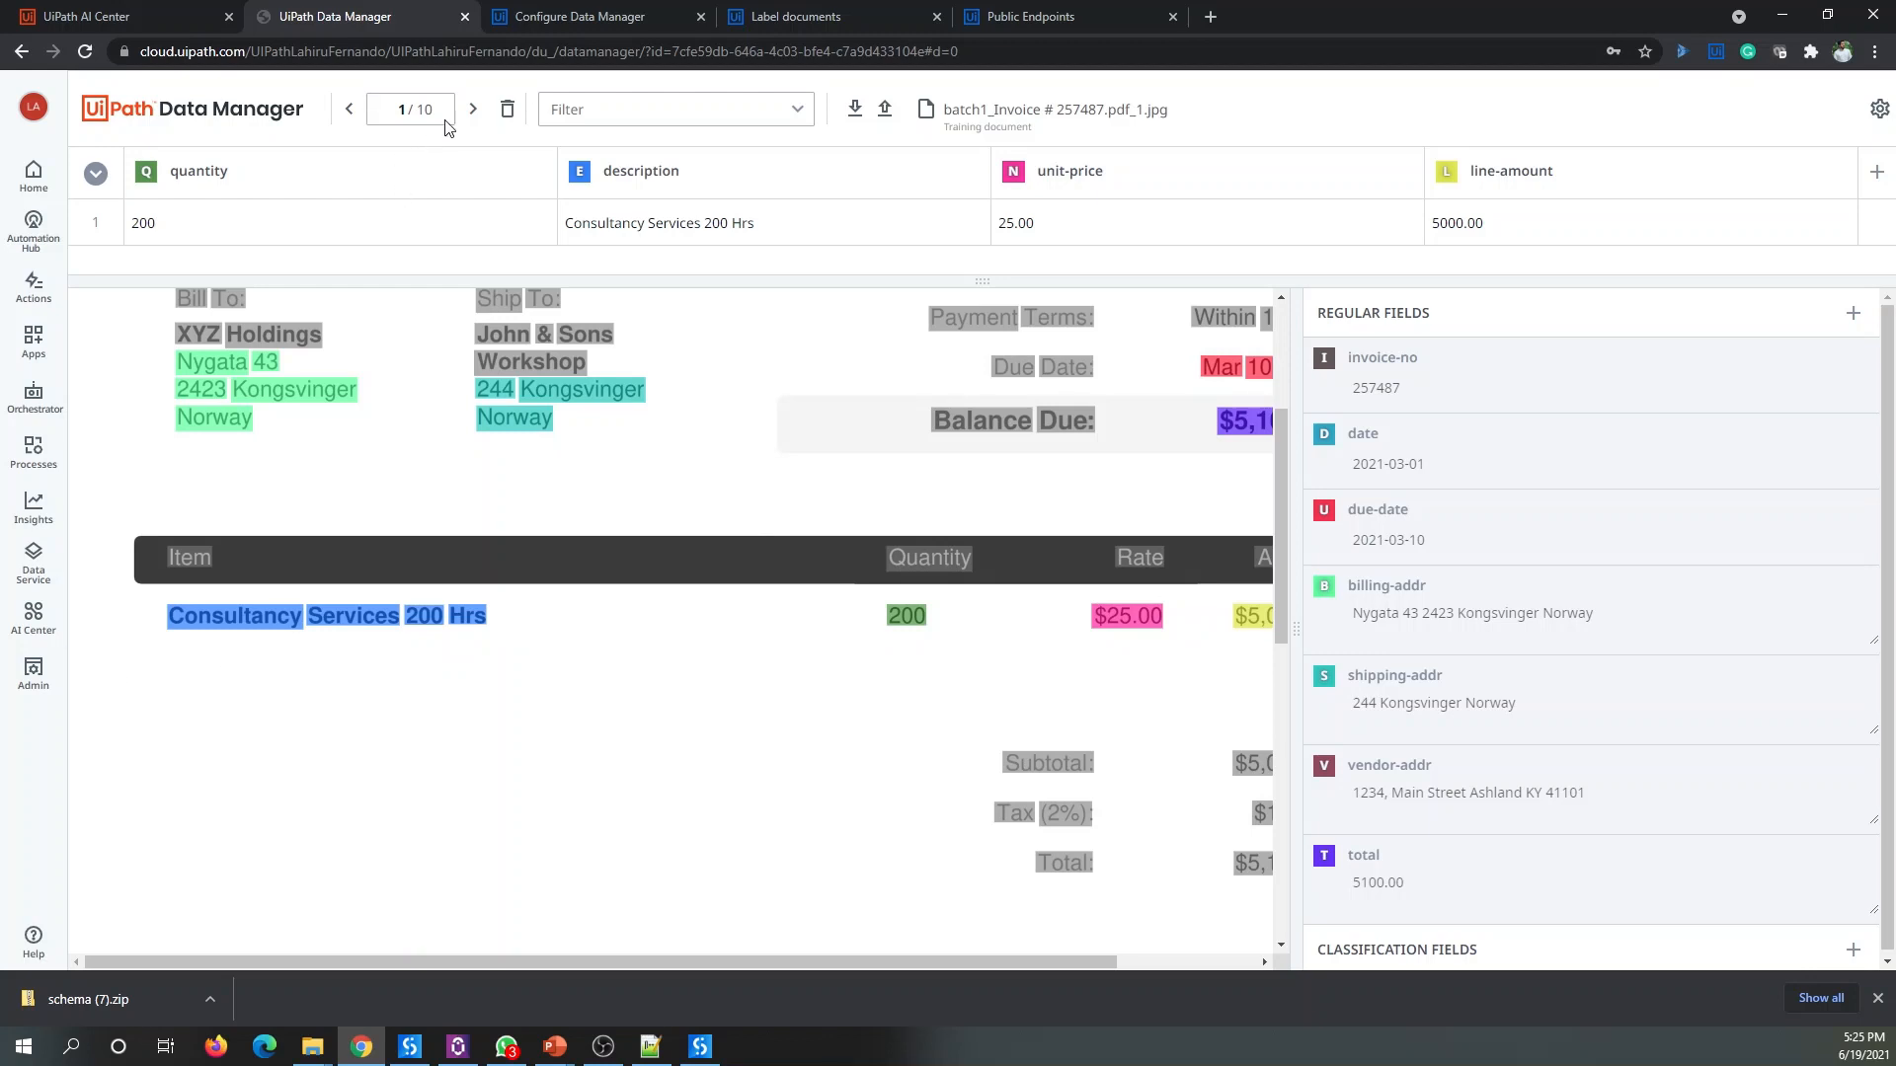
pyautogui.click(473, 114)
pyautogui.scroll(-5, 737, 499)
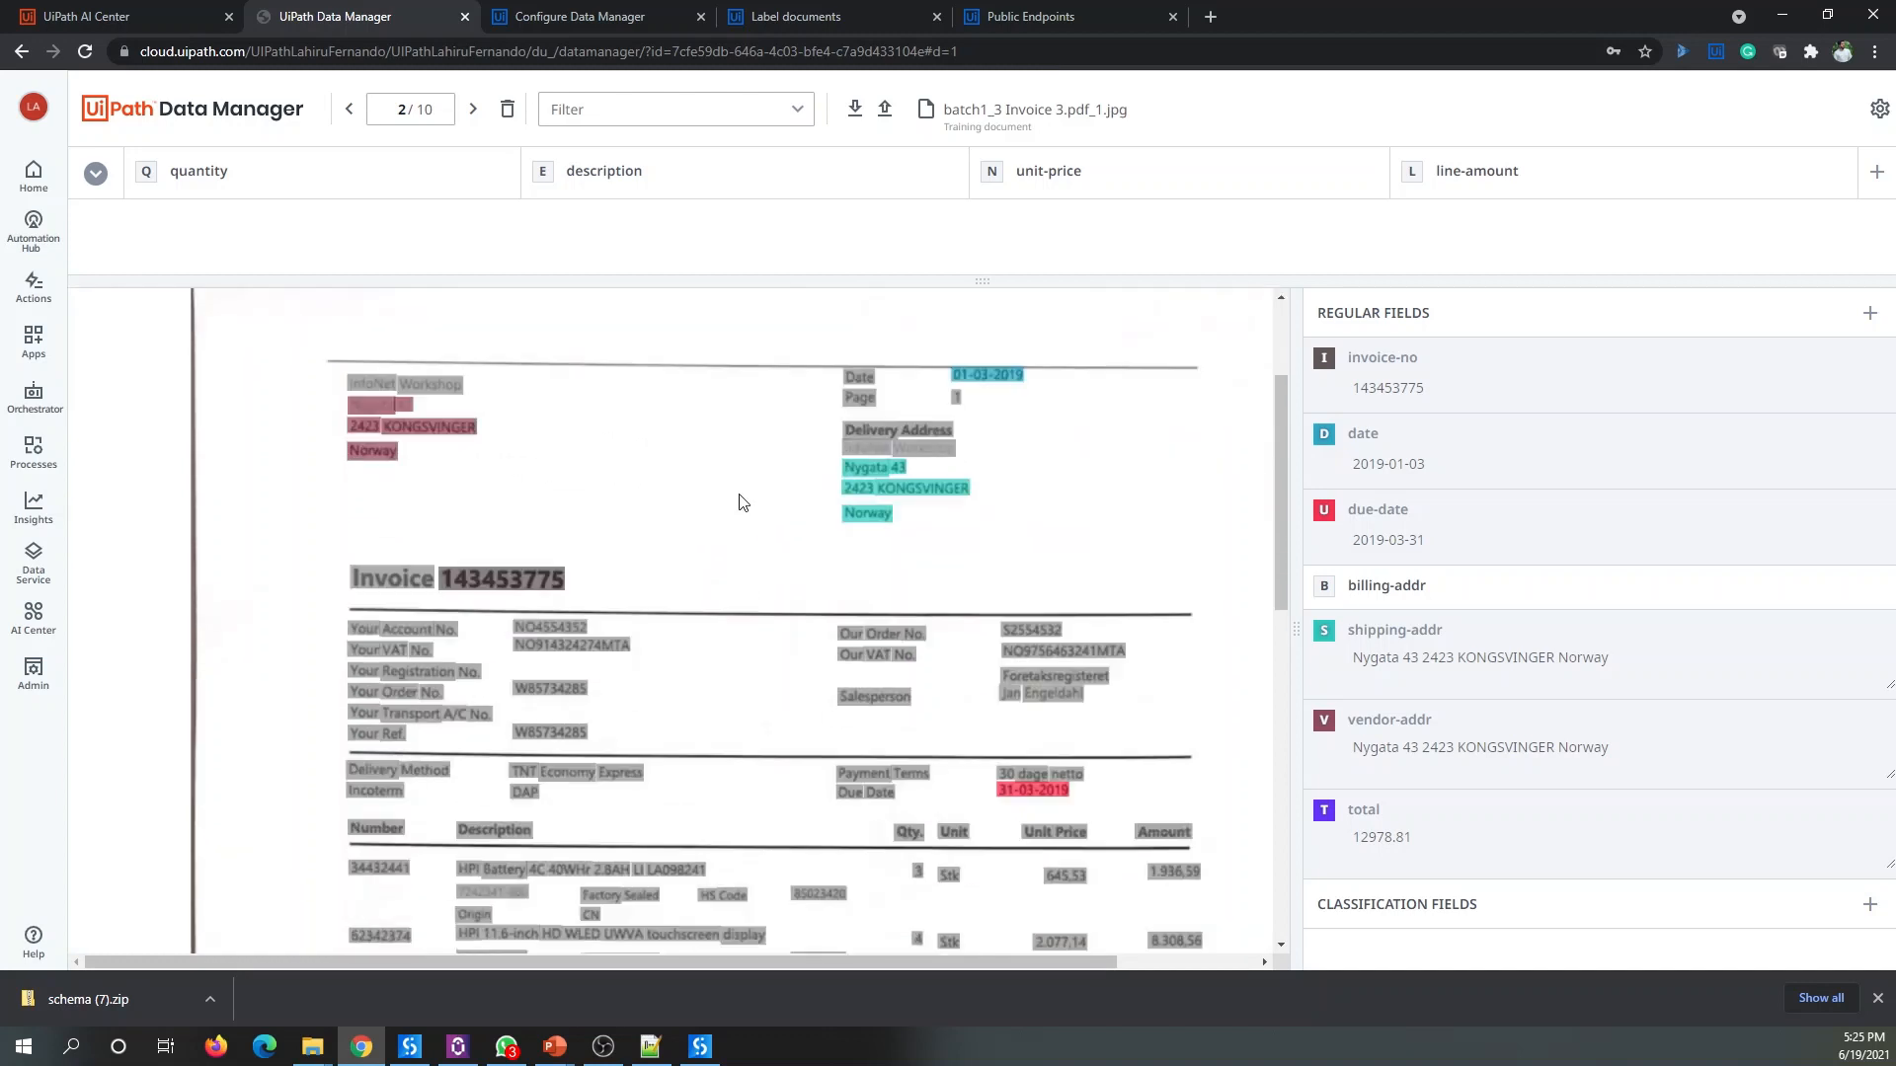
pyautogui.moveTo(449, 567); pyautogui.dragTo(853, 631)
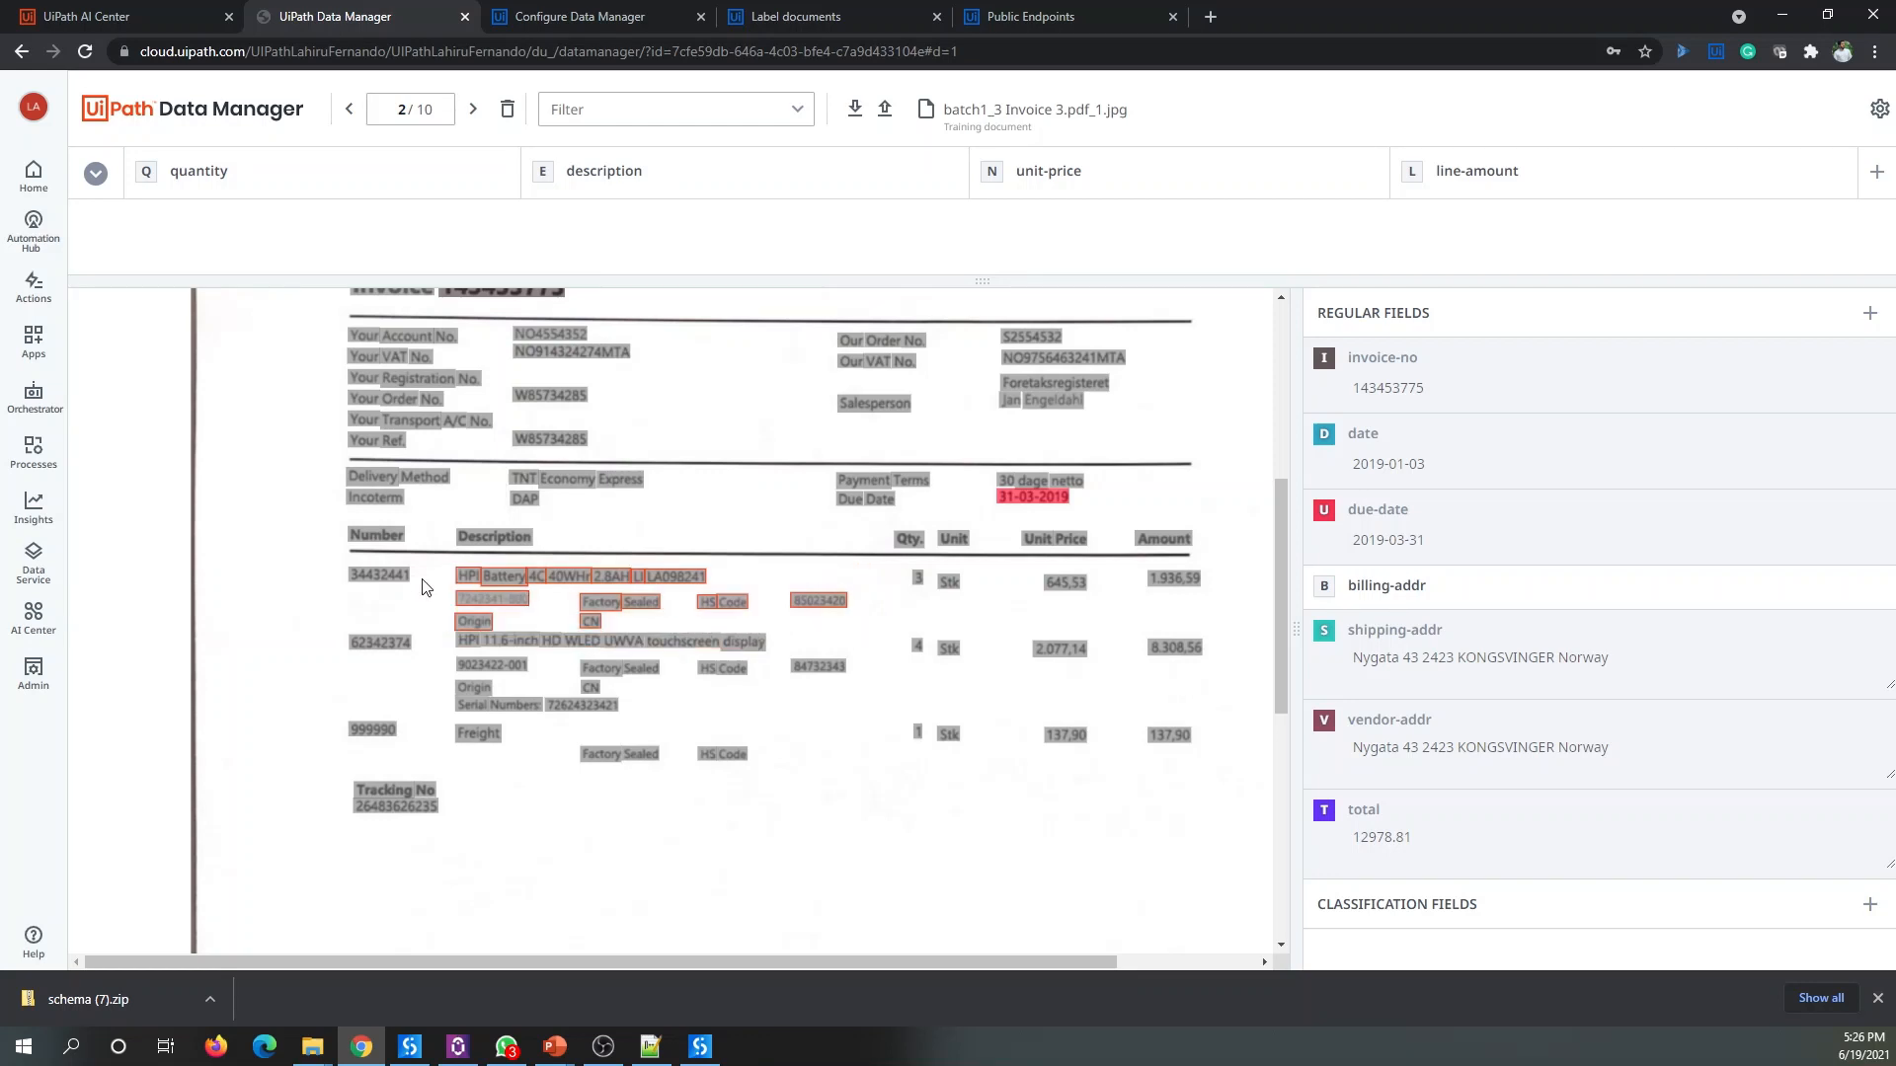
pyautogui.click(450, 586)
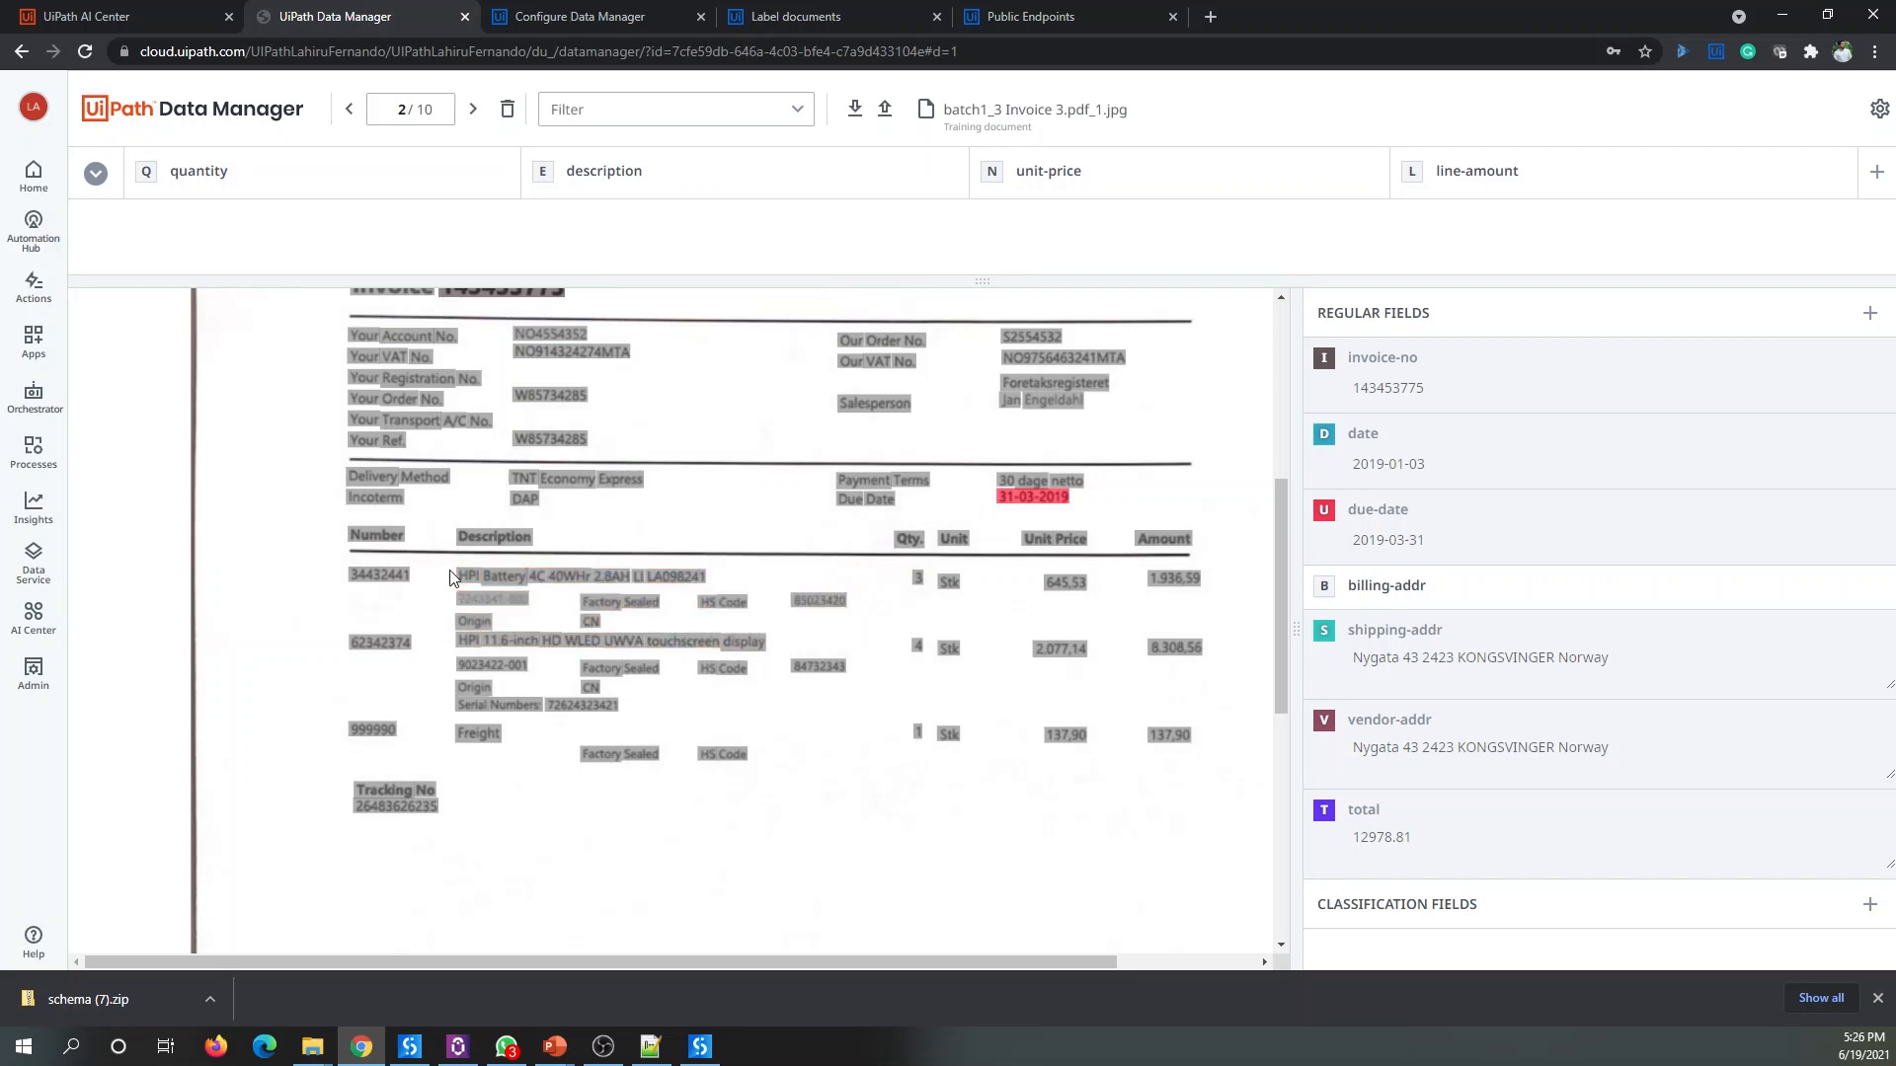
pyautogui.moveTo(450, 567); pyautogui.dragTo(853, 633)
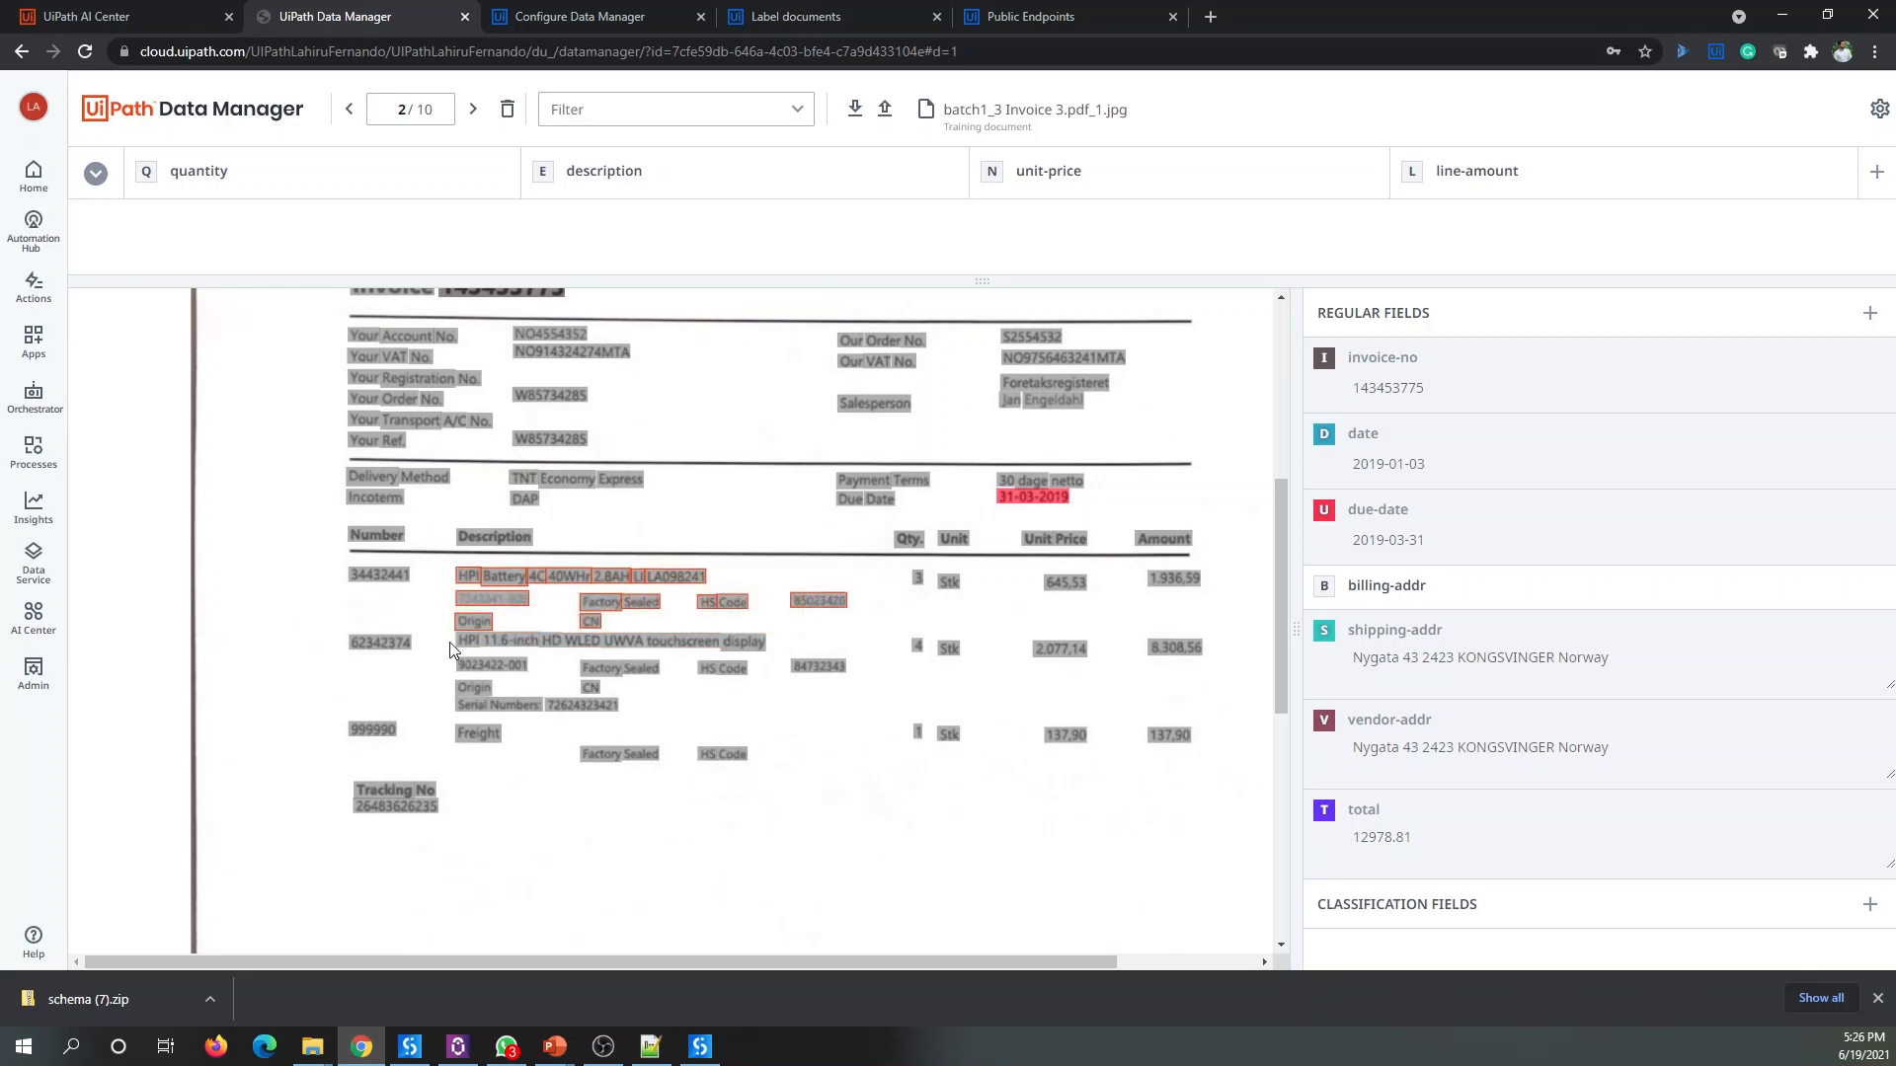
pyautogui.moveTo(441, 637); pyautogui.dragTo(869, 711)
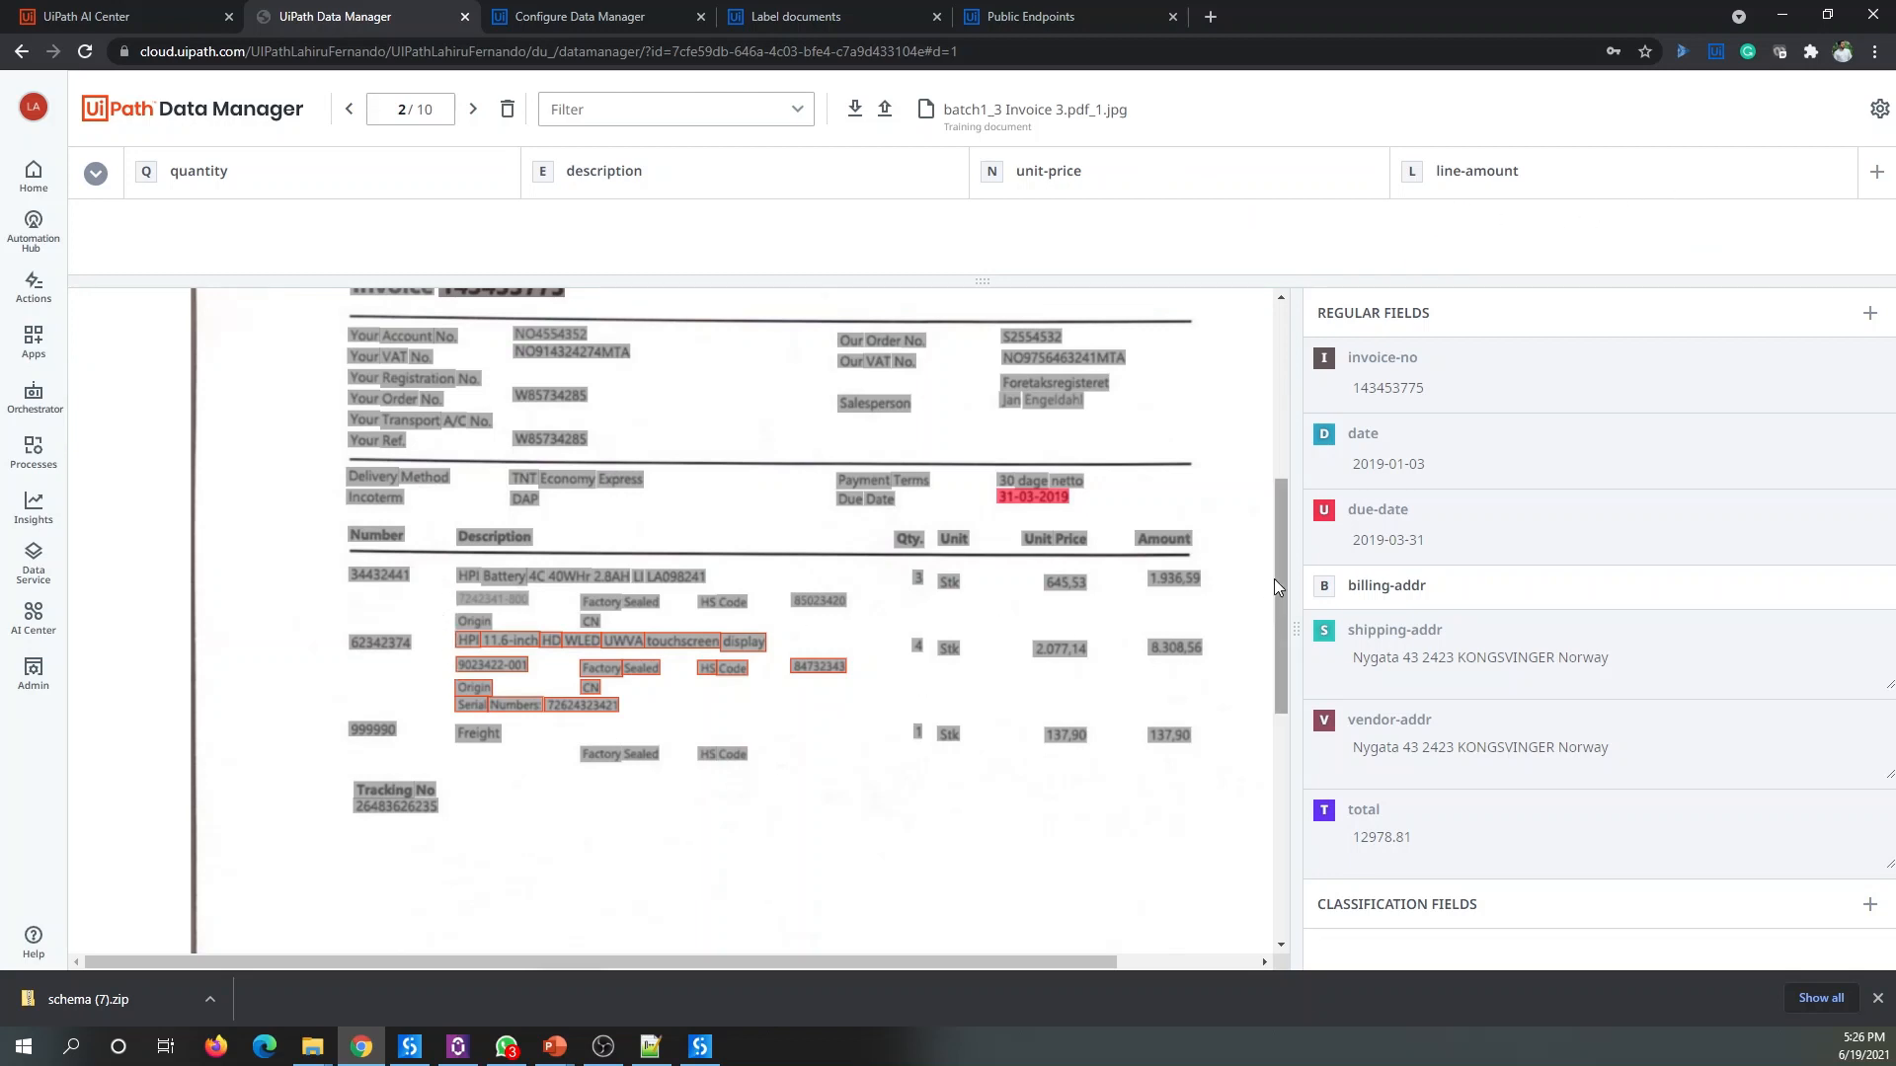
pyautogui.click(440, 592)
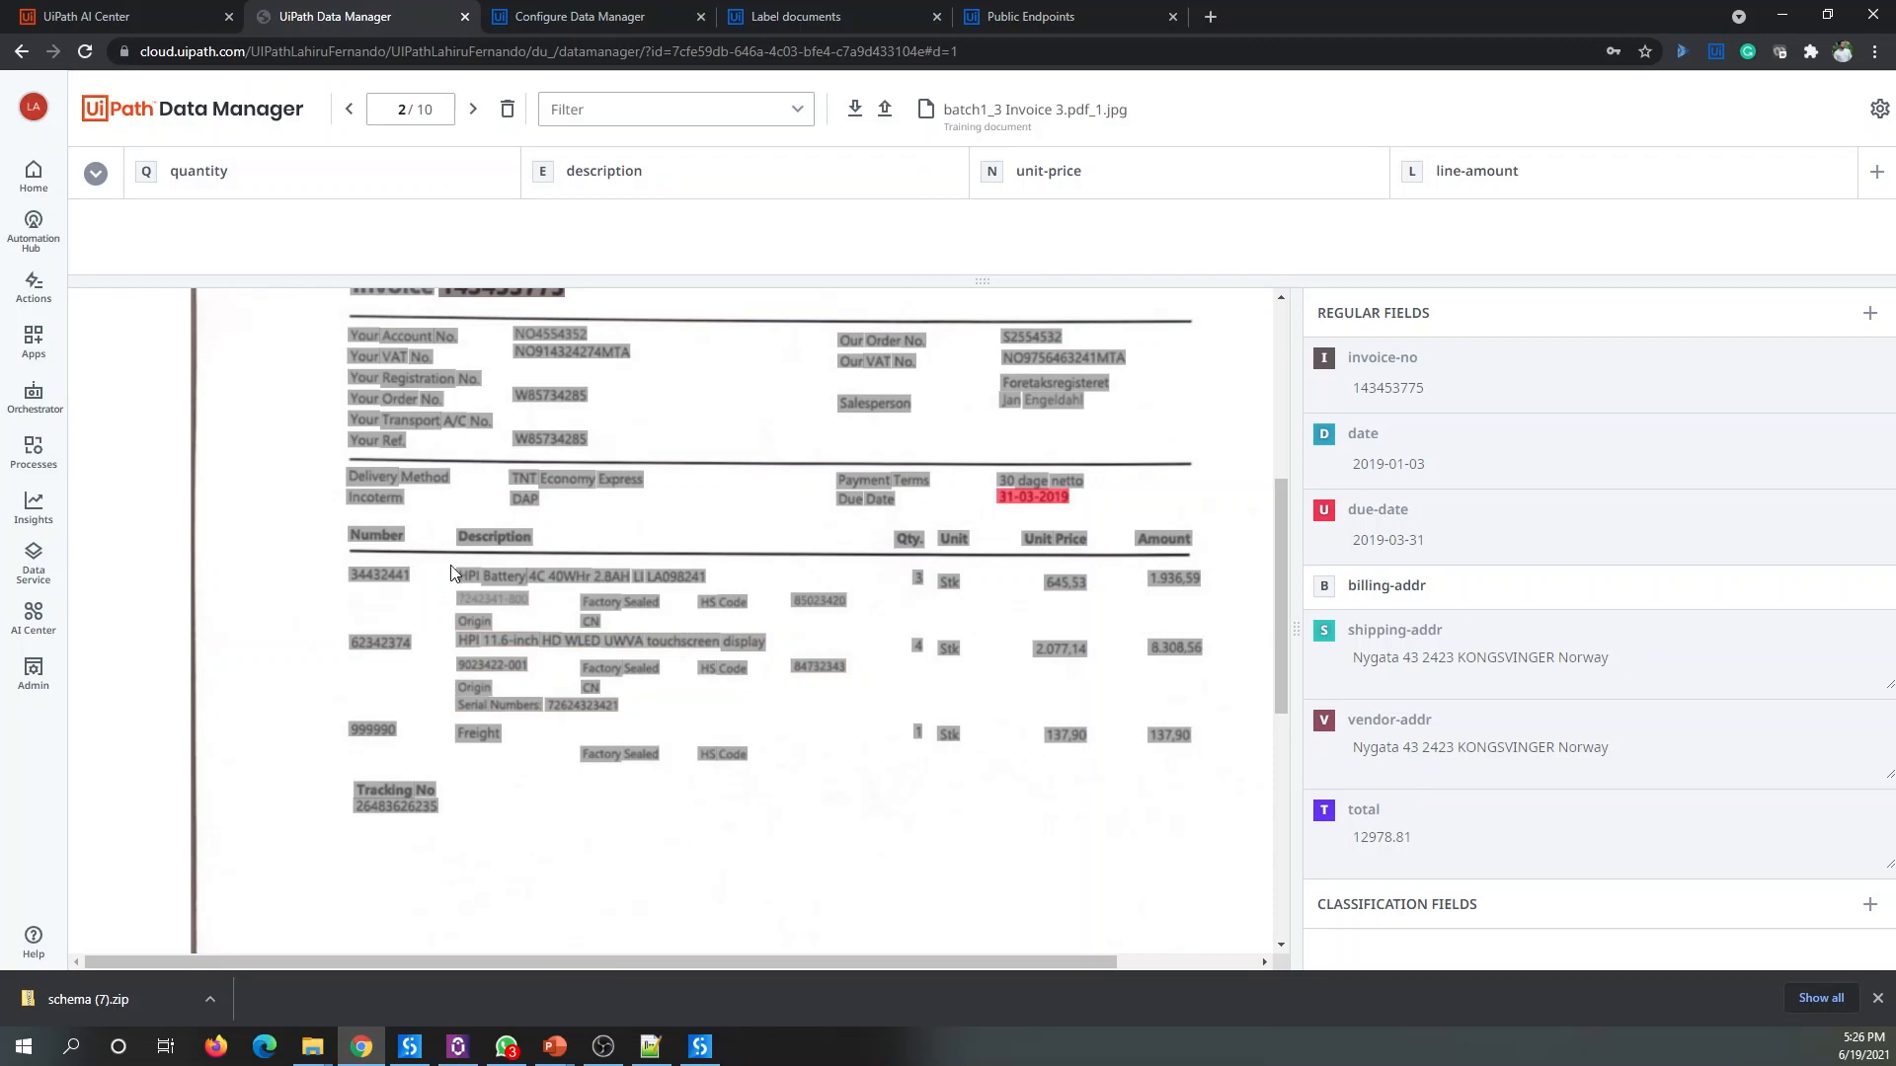
# Step: Switch to the Label documents page of the UiPath documentation and read how to group a table row that spans several lines
pyautogui.click(567, 20)
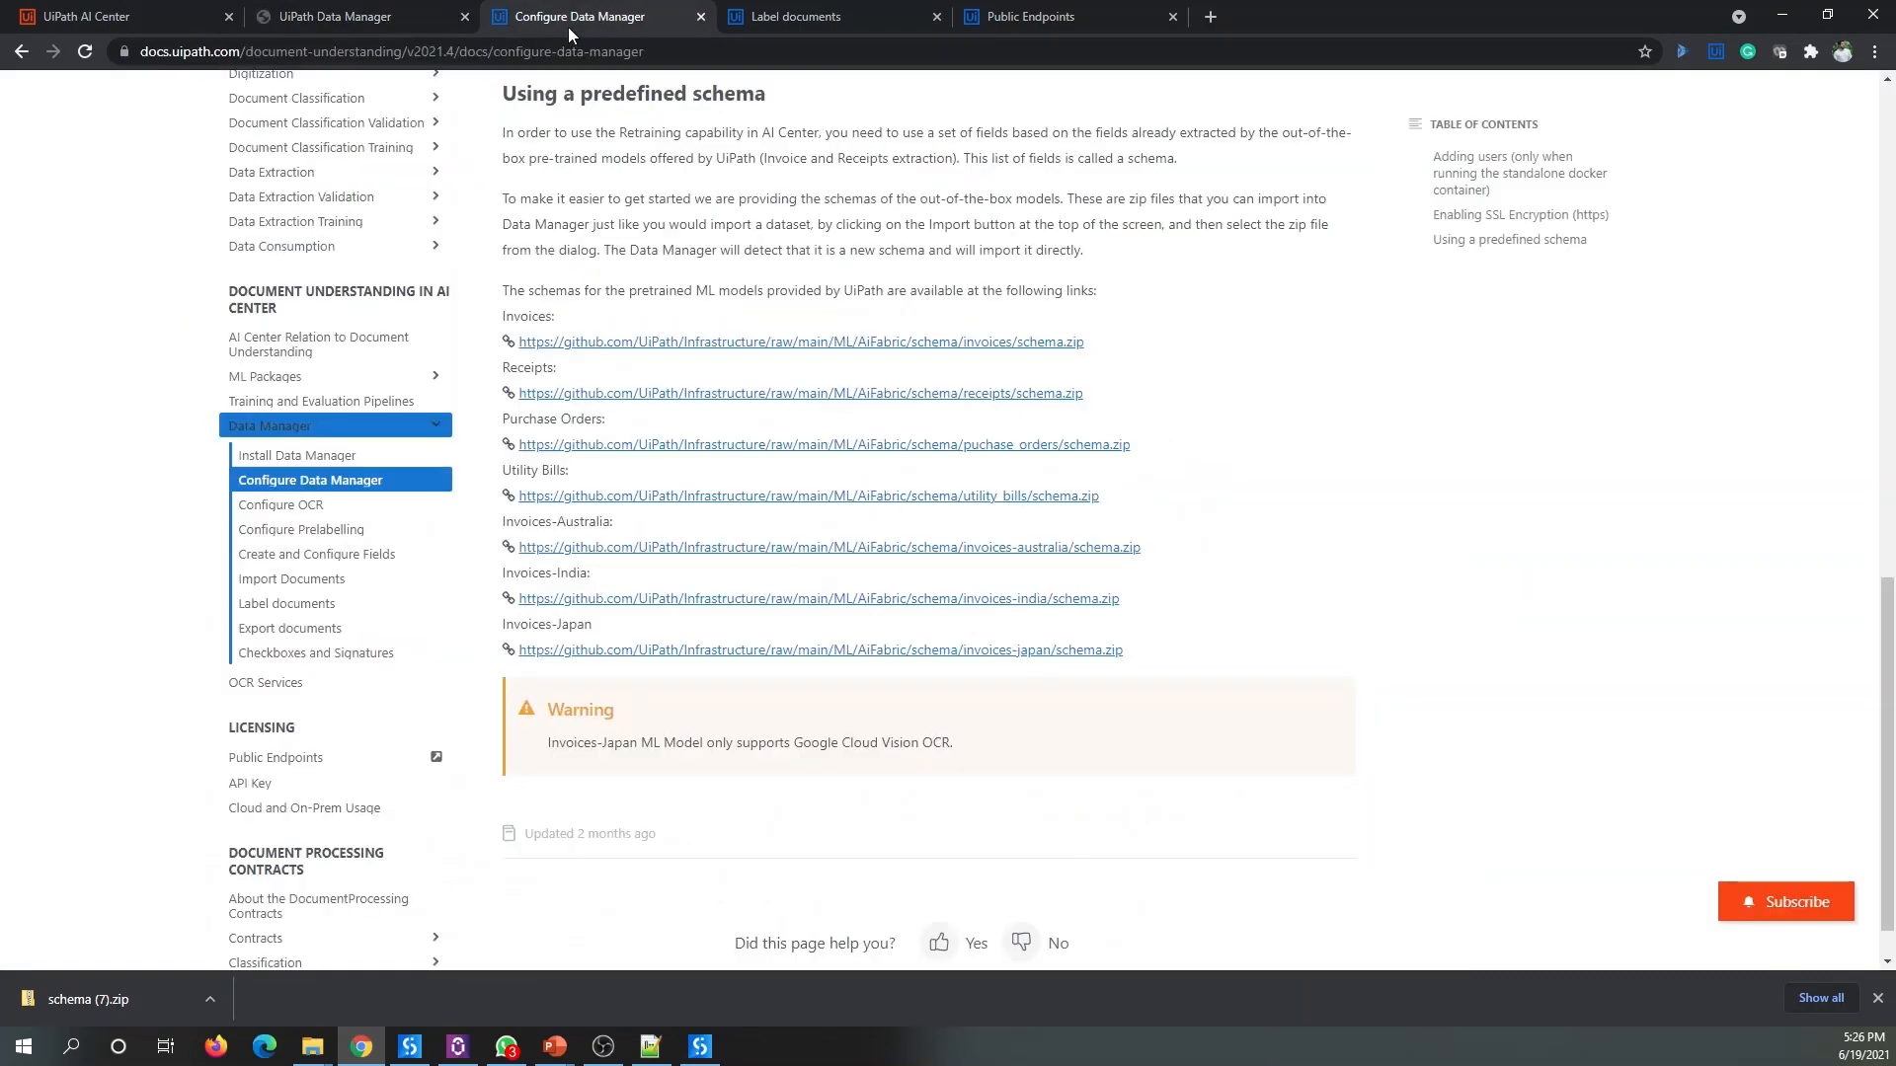
pyautogui.click(793, 12)
pyautogui.click(676, 617)
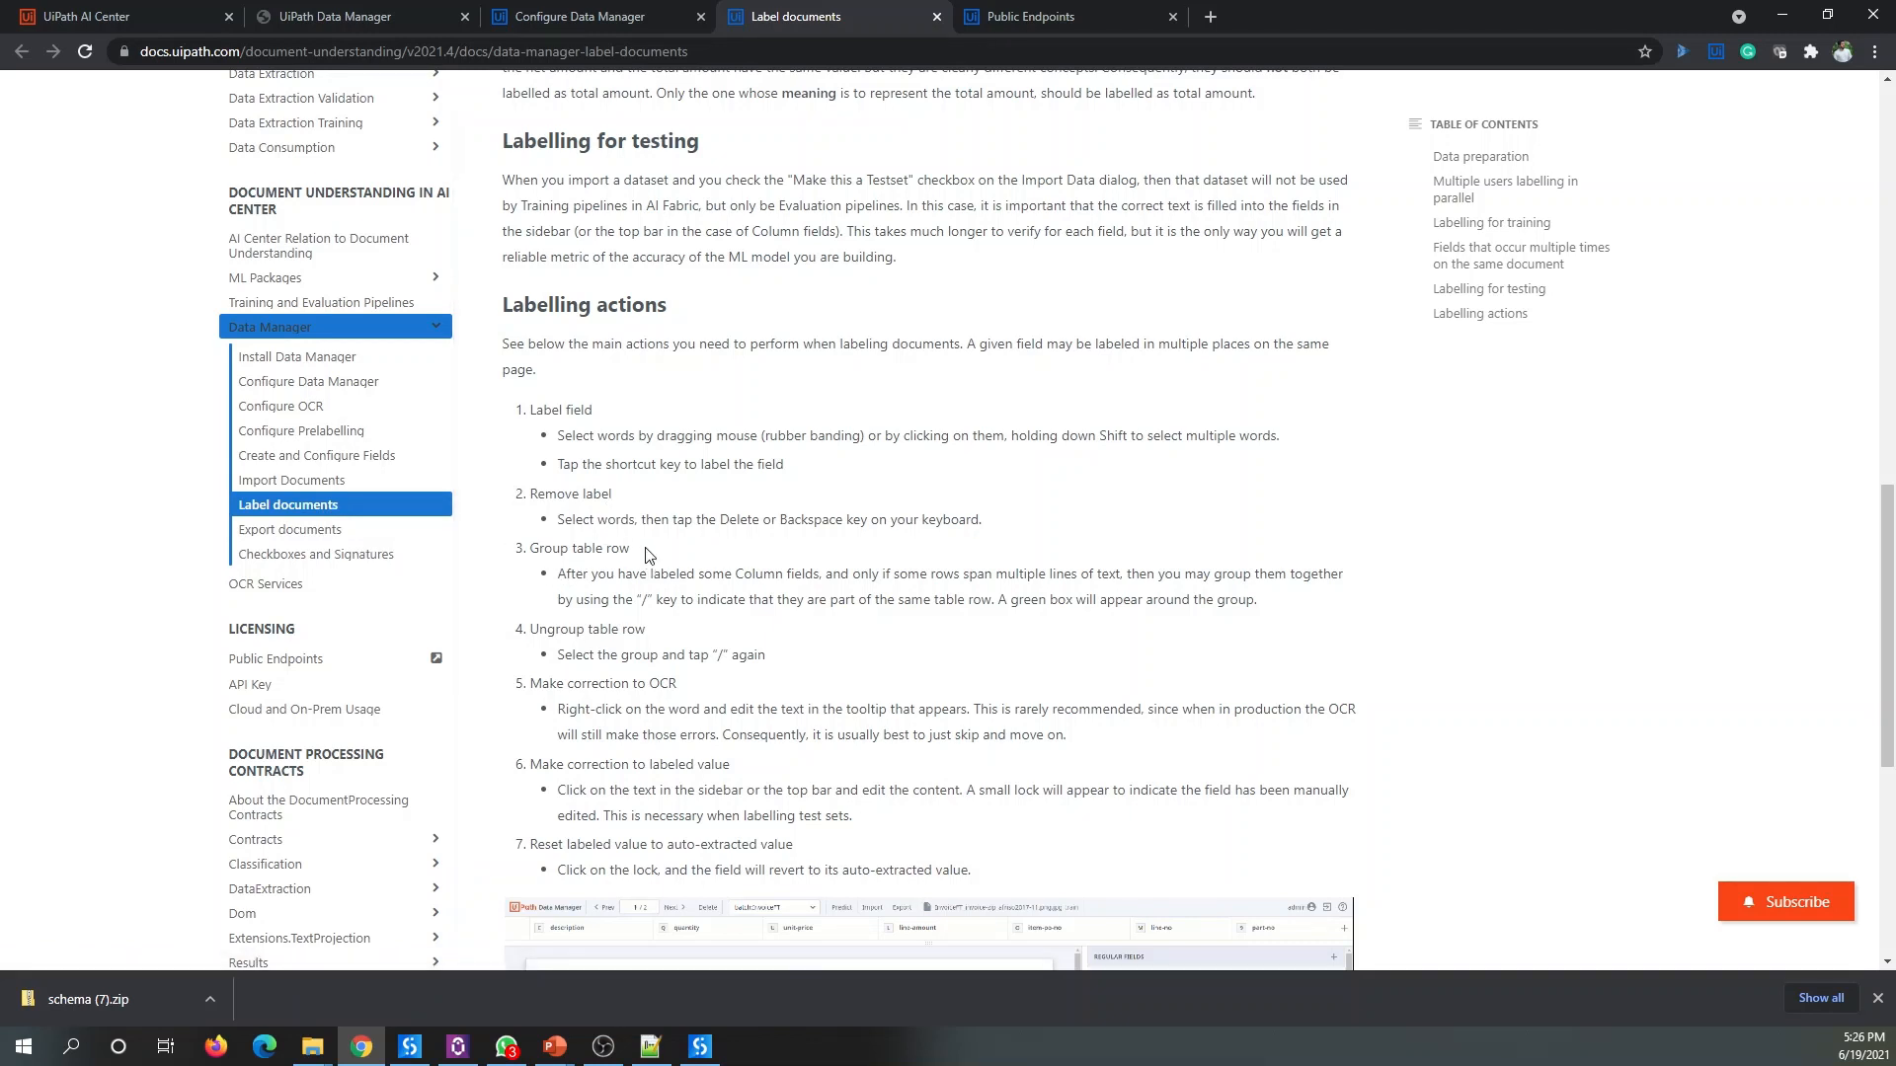
pyautogui.moveTo(530, 549); pyautogui.dragTo(620, 546)
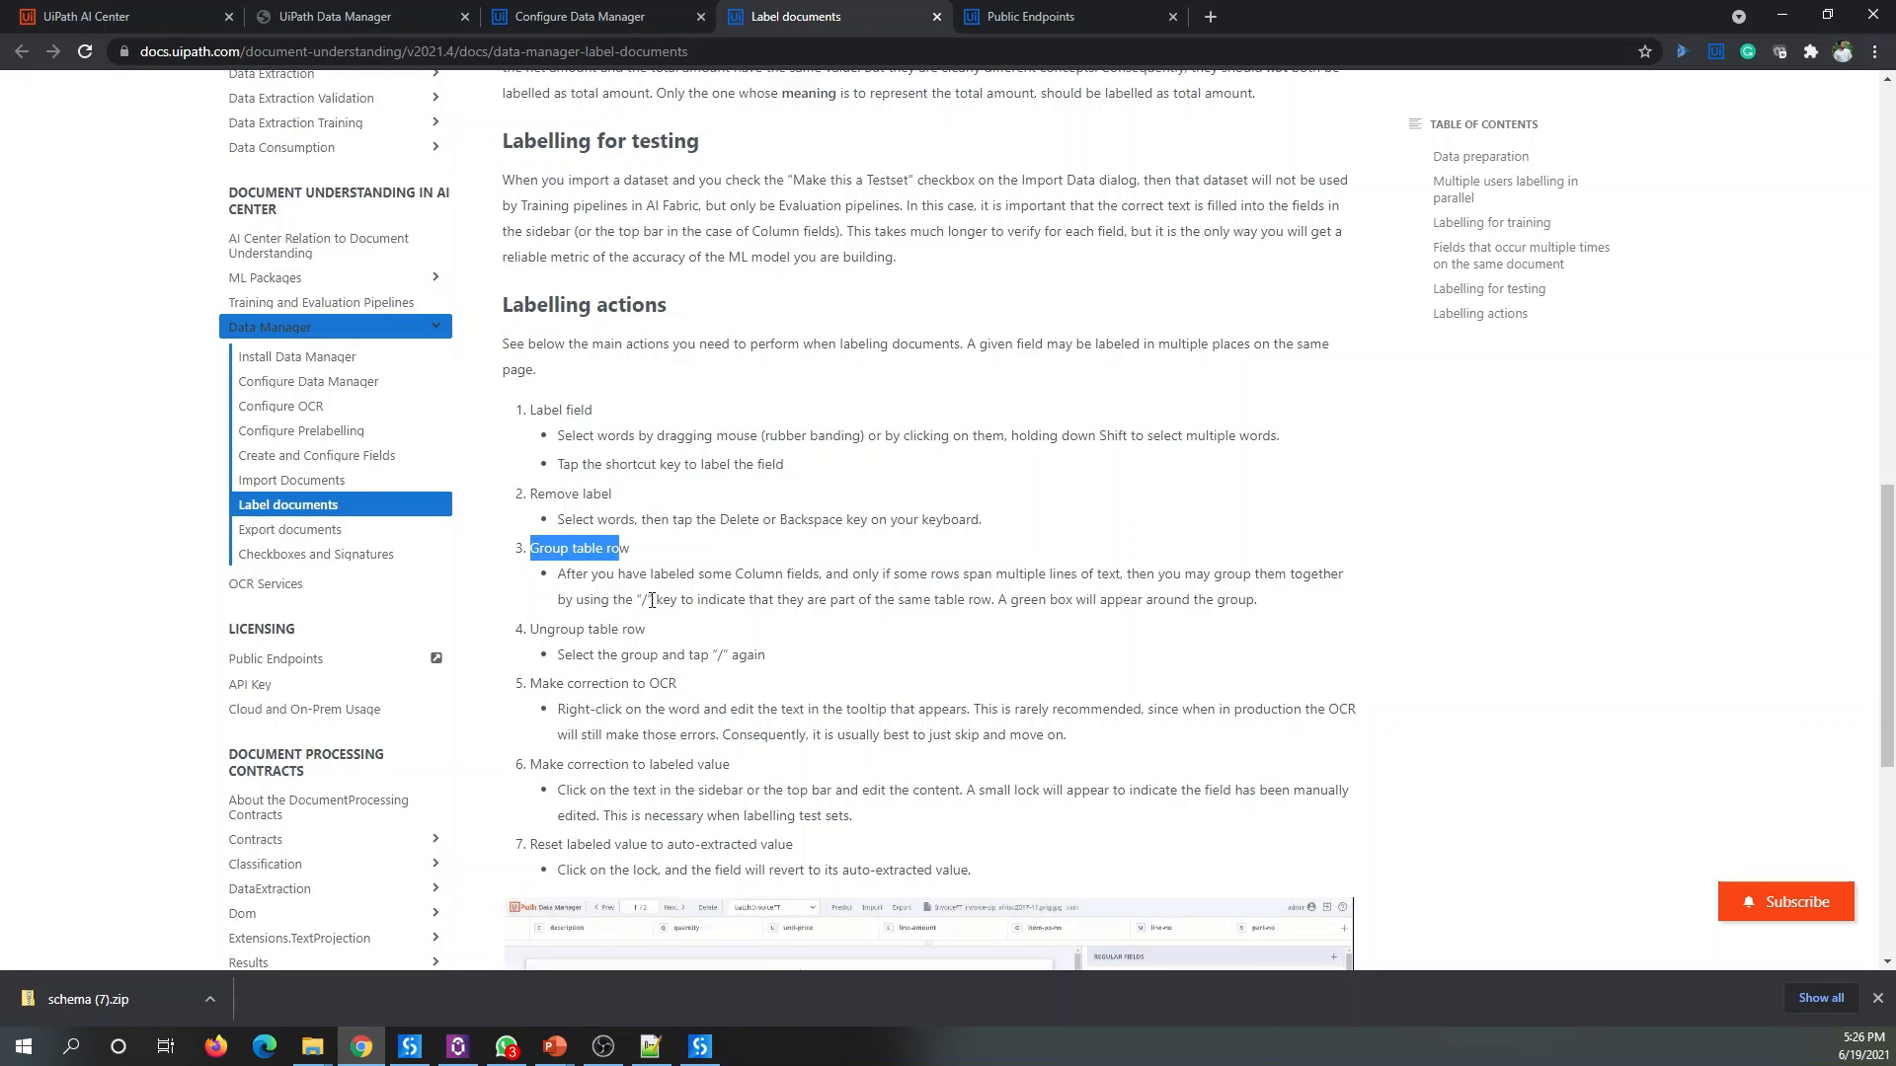
pyautogui.moveTo(638, 598); pyautogui.dragTo(658, 598)
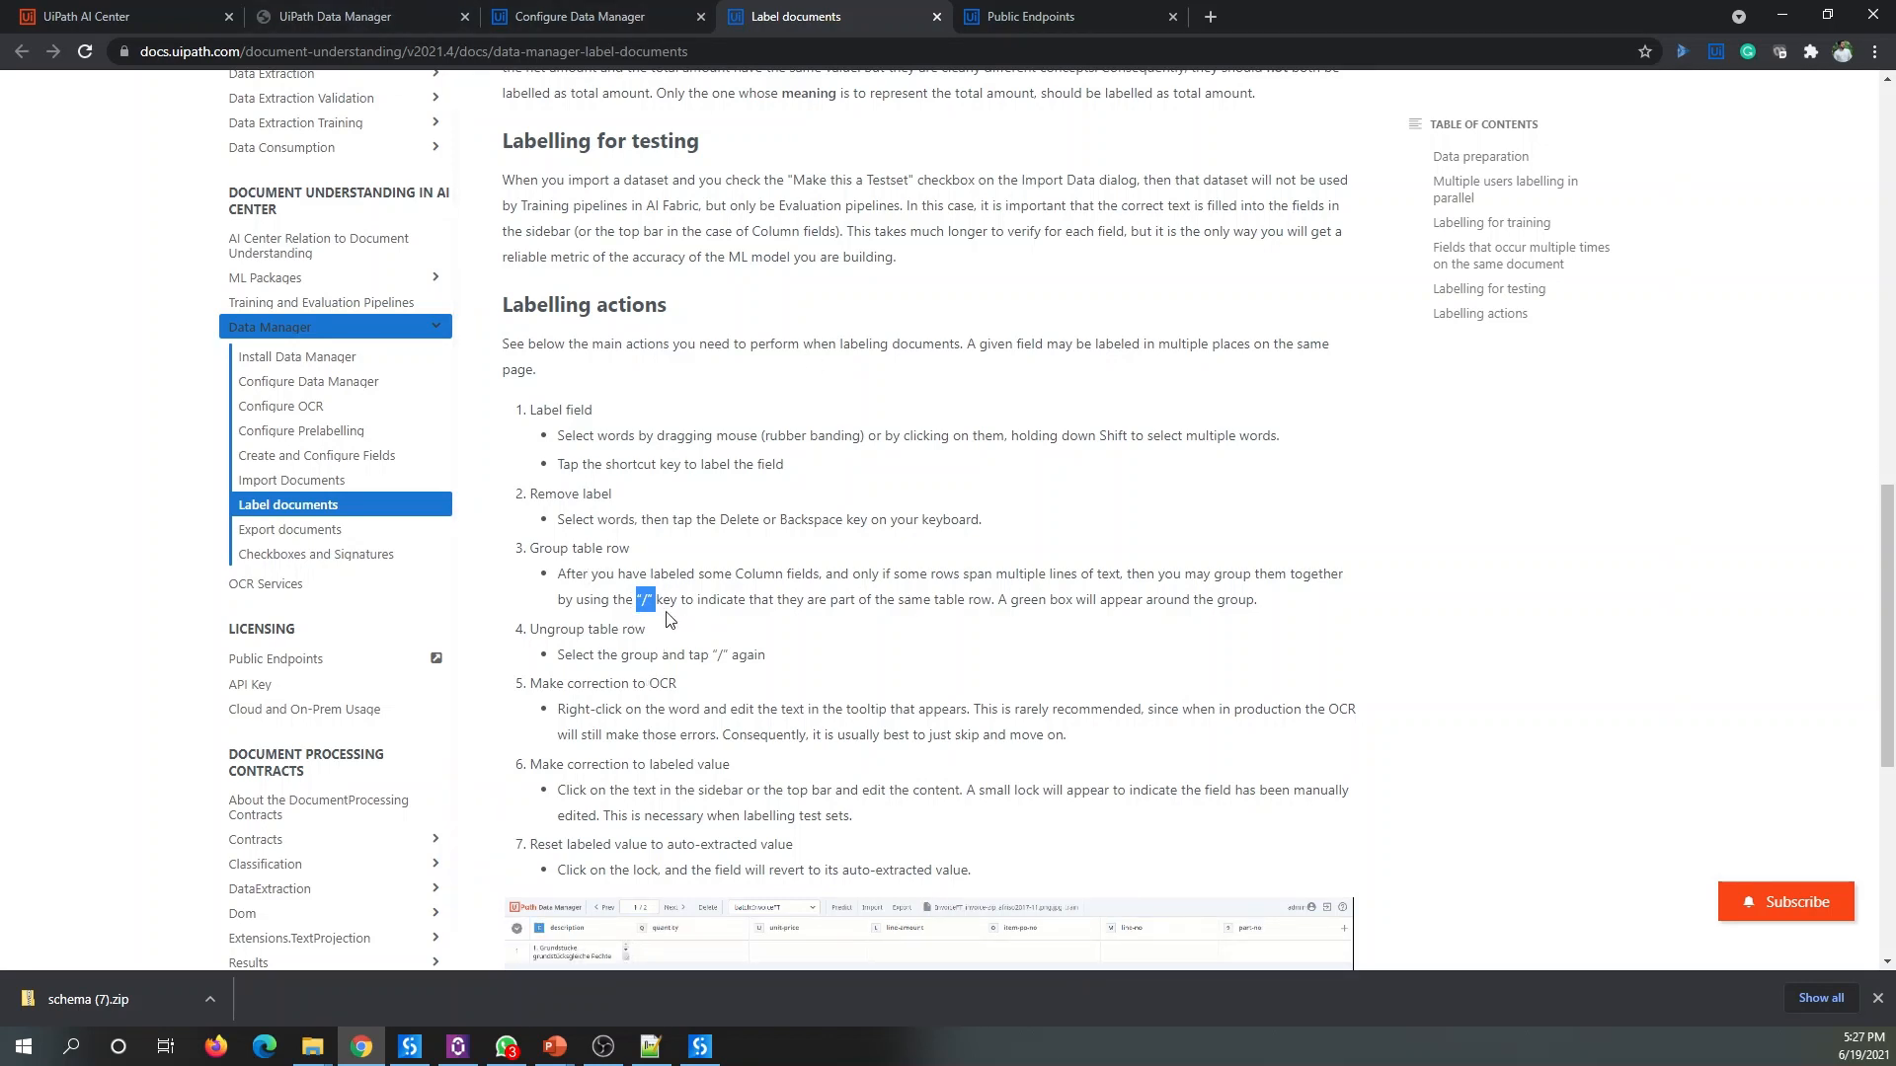
# Step: Return to UiPath Data Manager and group the first item's lines, from the HPI Battery description through its amount, as one table row
pyautogui.click(336, 15)
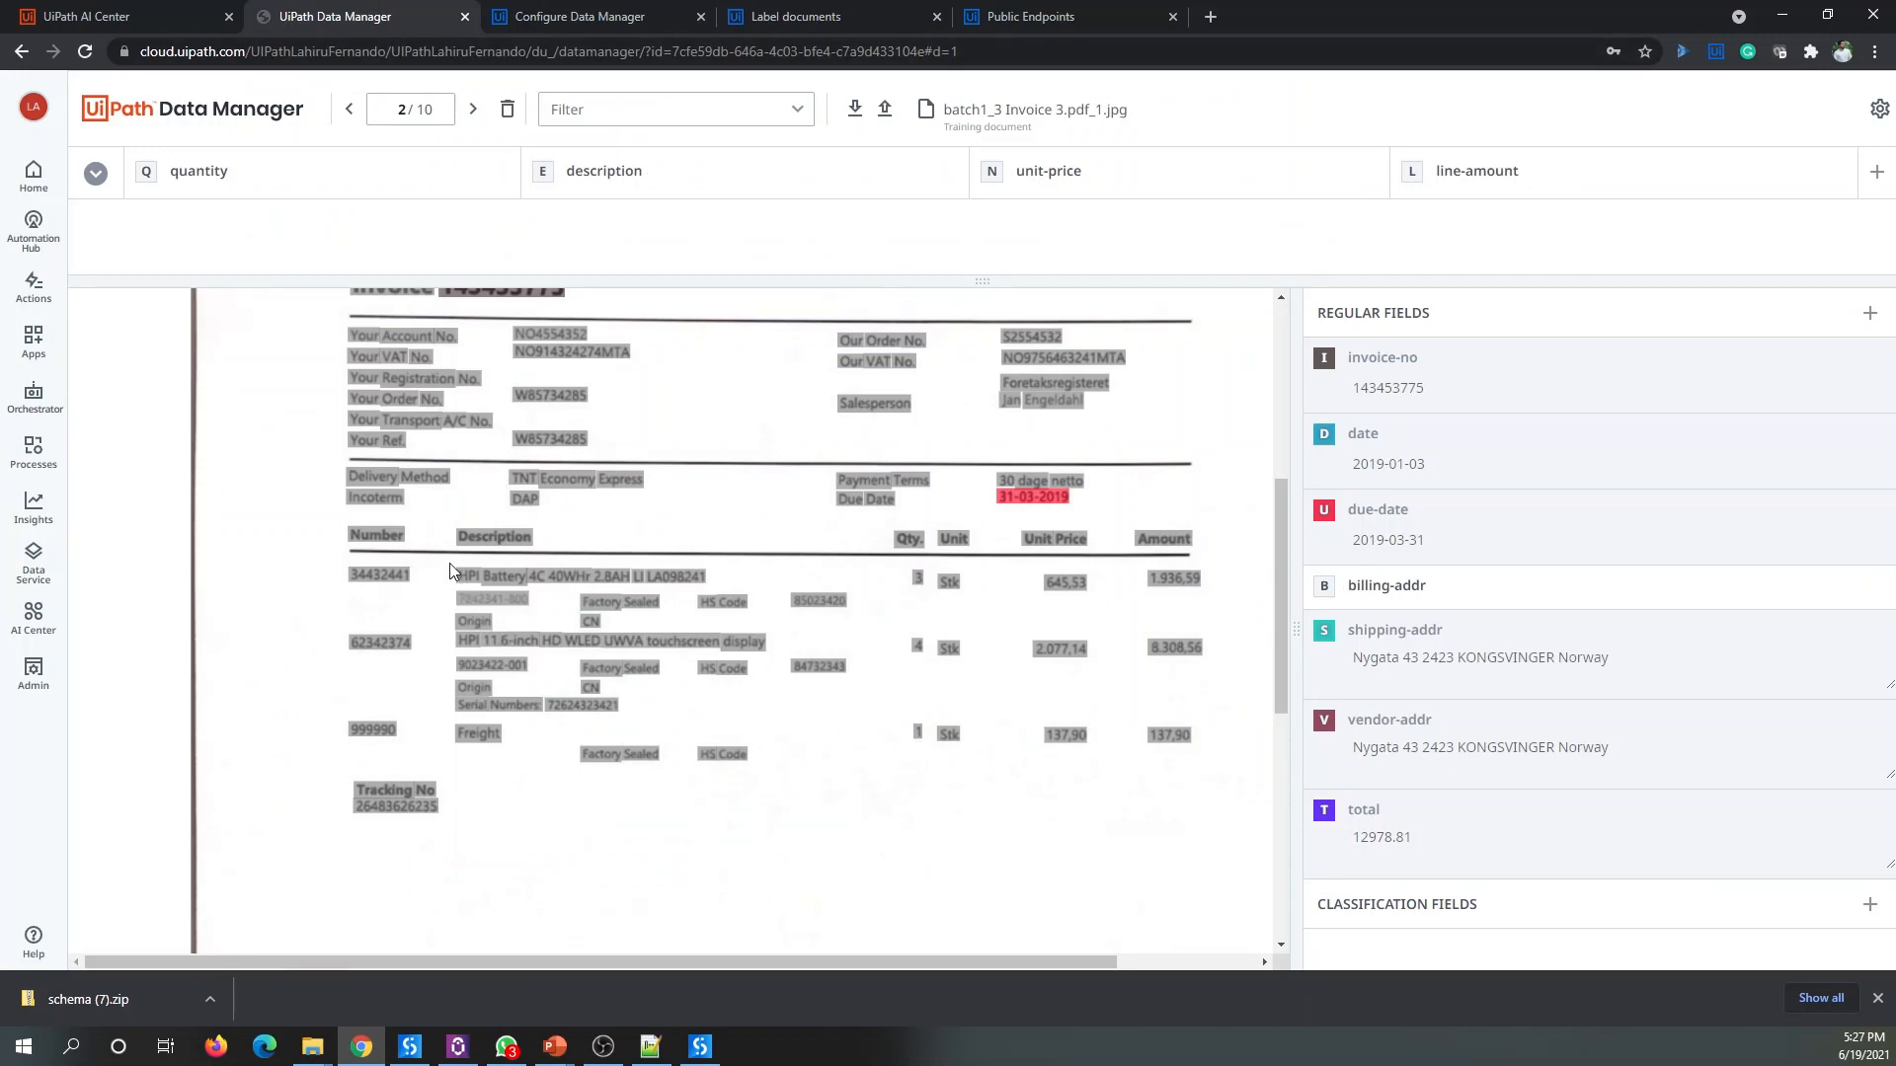
pyautogui.moveTo(448, 562); pyautogui.dragTo(1201, 636)
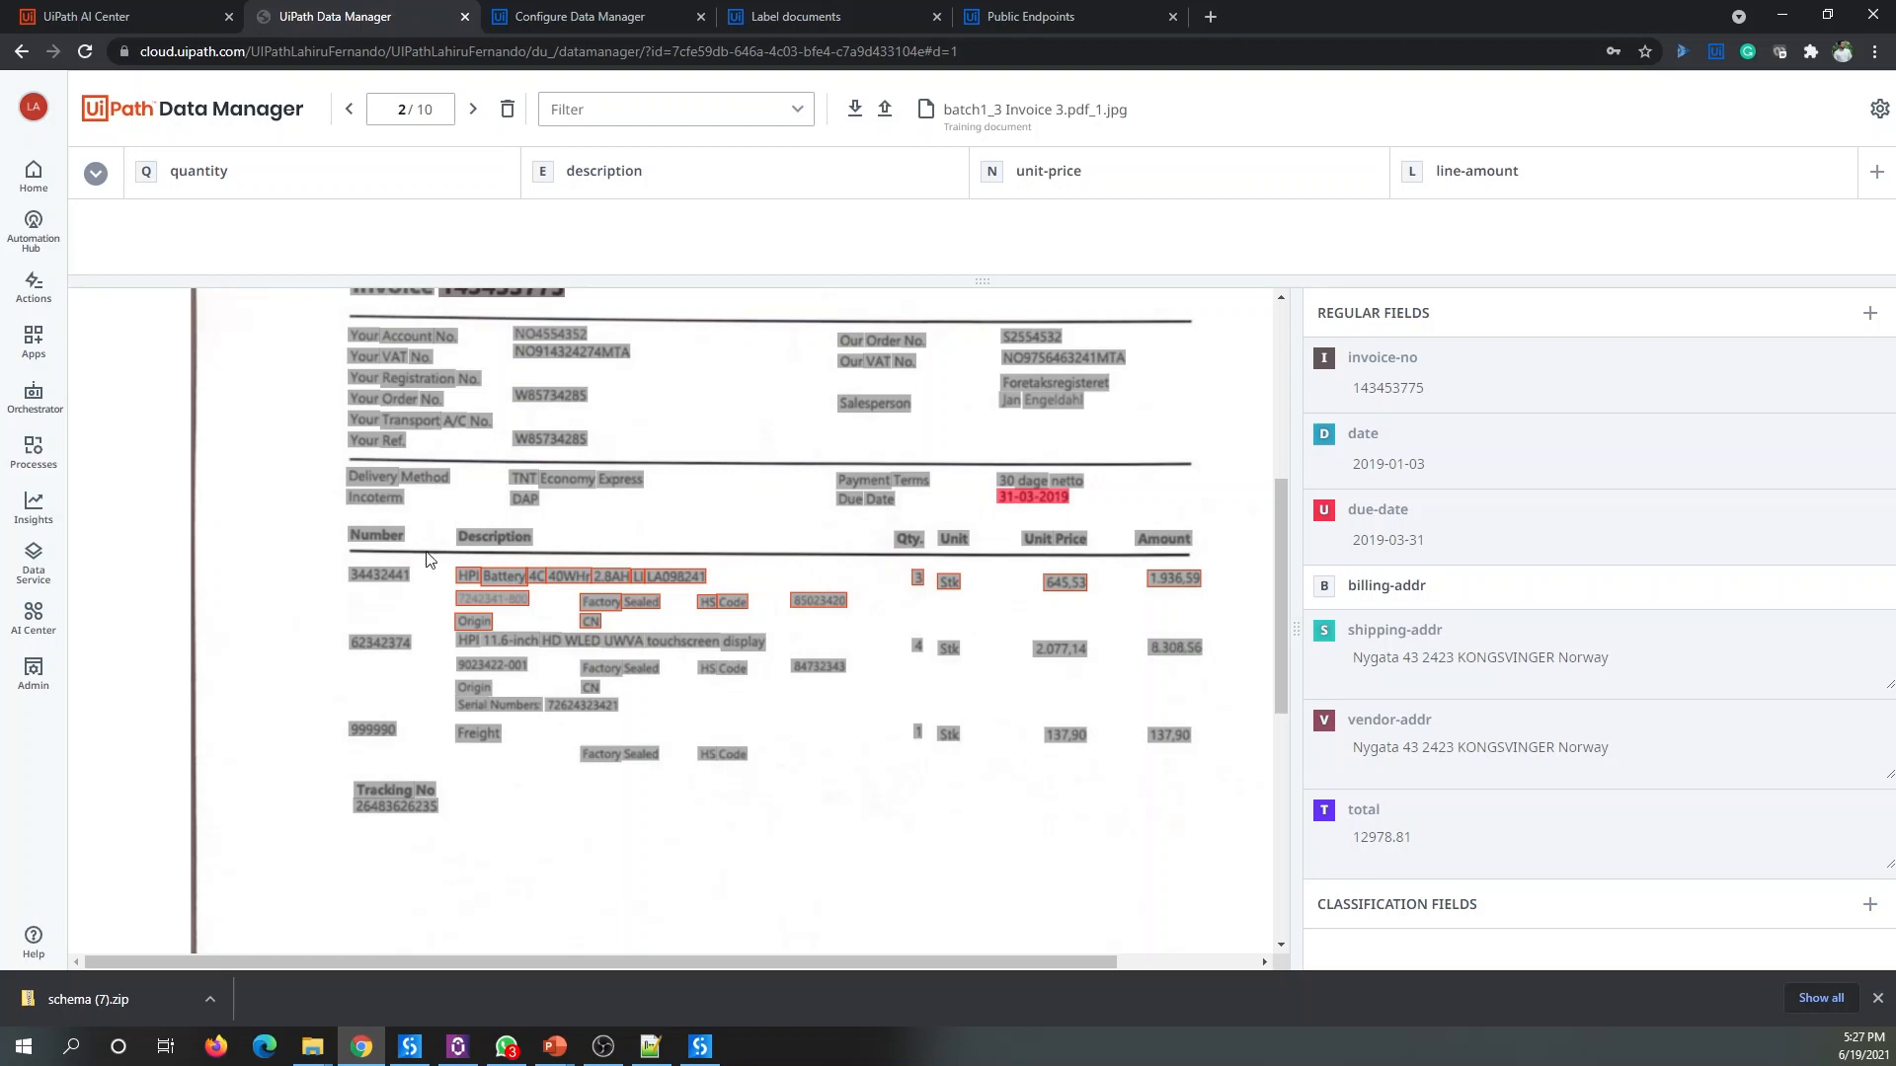
pyautogui.moveTo(445, 561); pyautogui.dragTo(1202, 637)
pyautogui.click(780, 15)
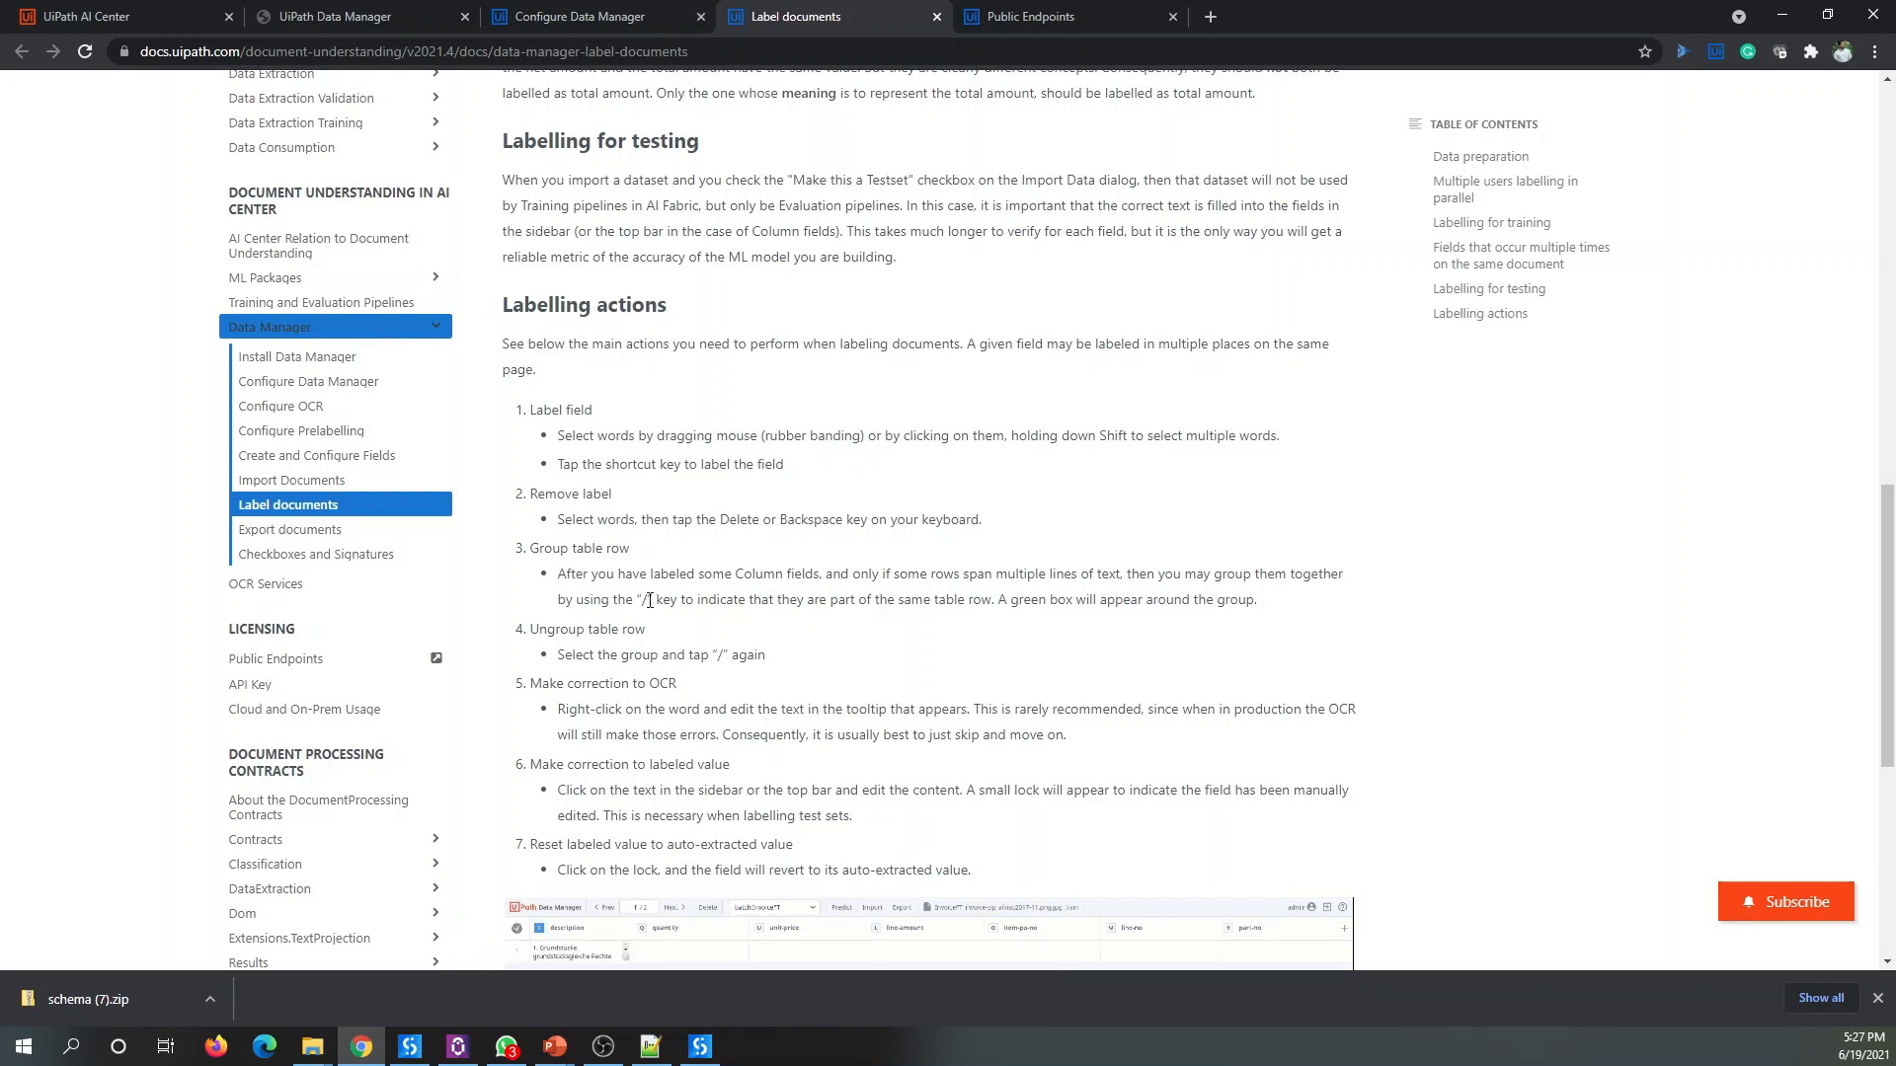
pyautogui.click(395, 15)
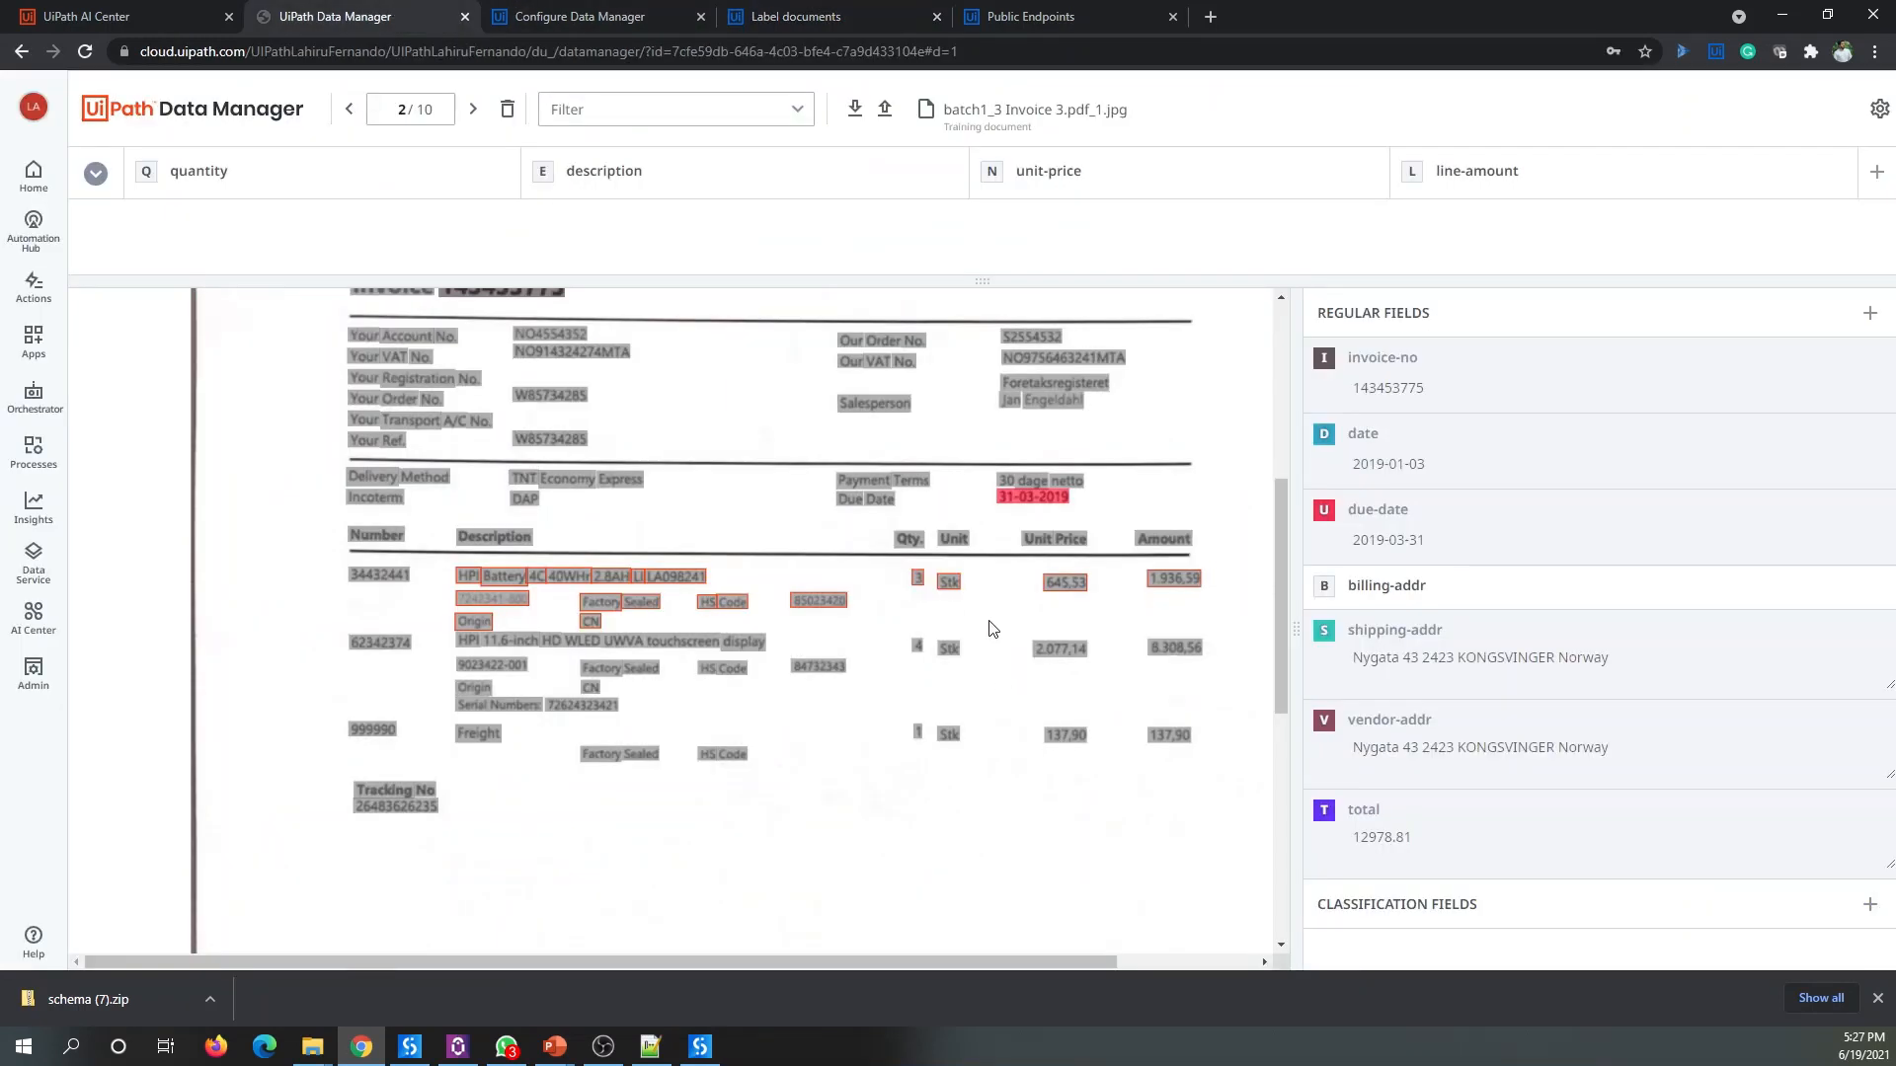
pyautogui.press('/')
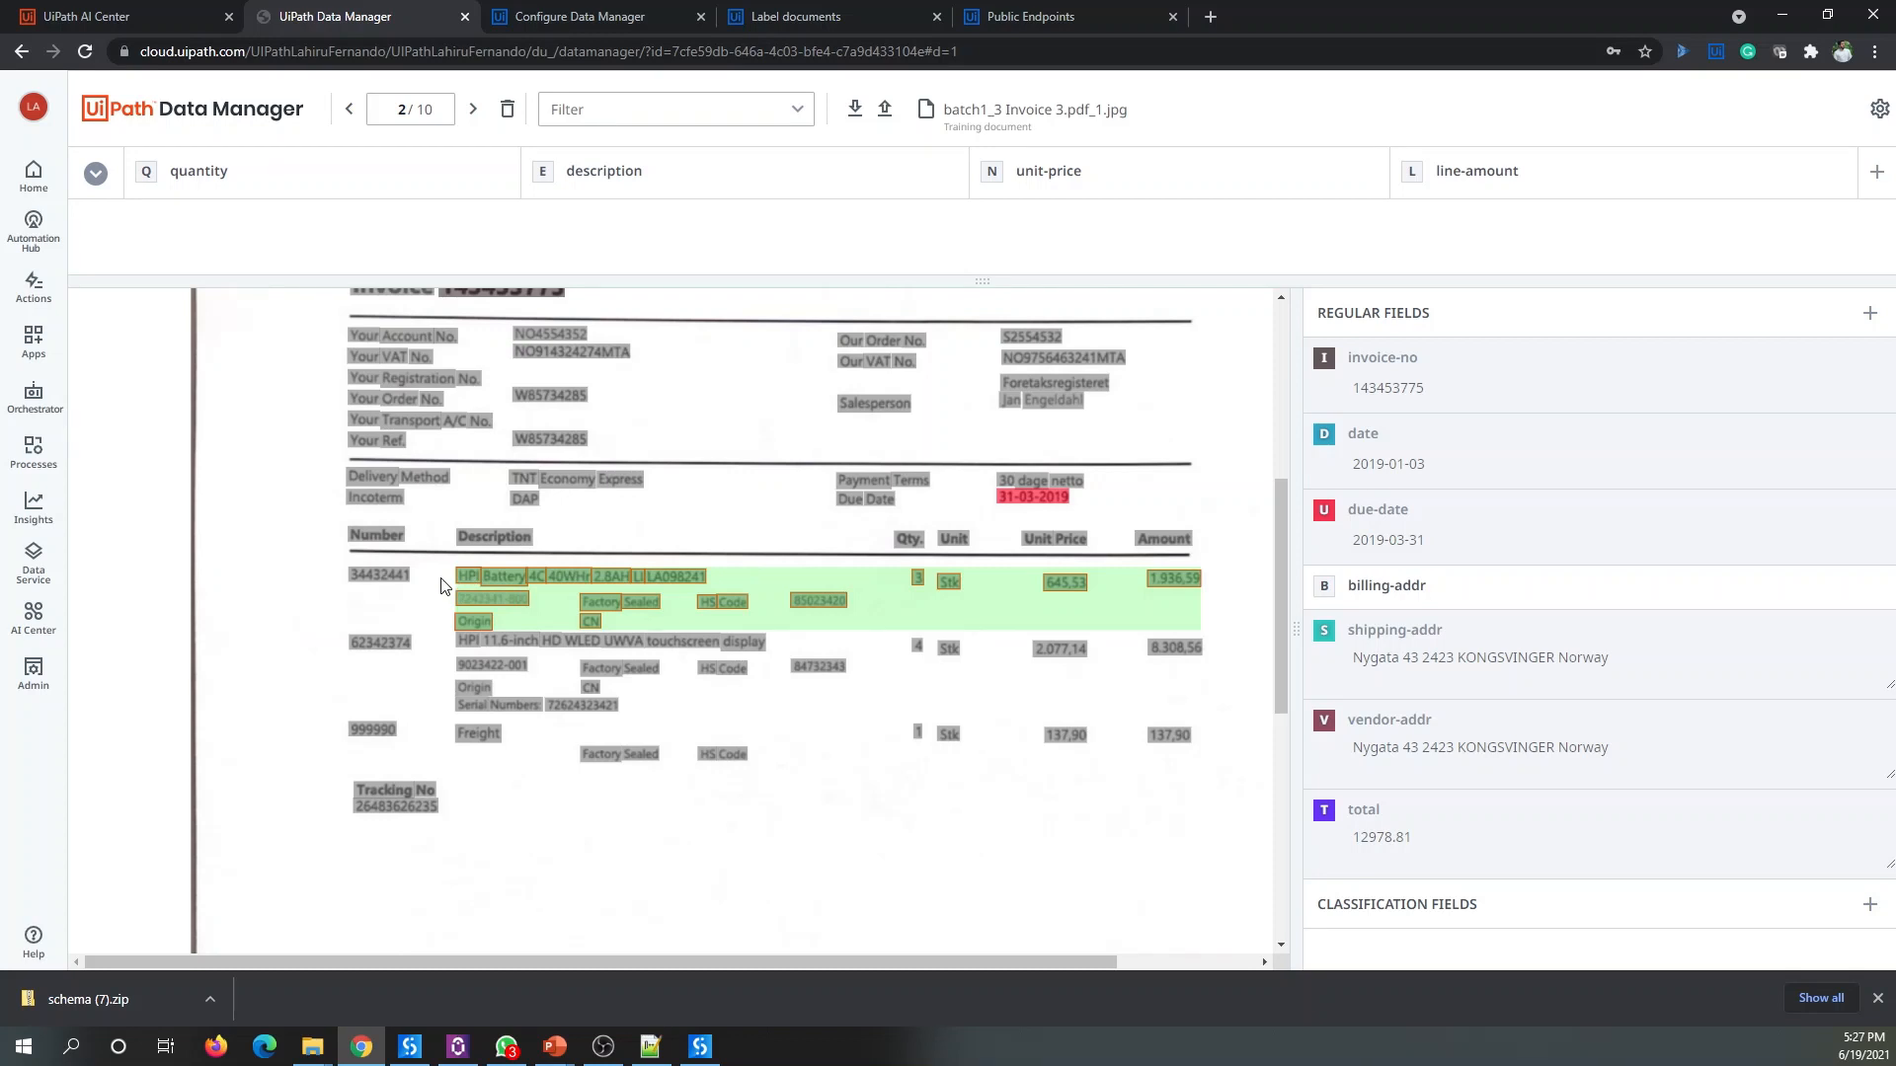
# Step: In the HPI Battery row, label the 3 under Qty. as quantity and all the description lines as description
pyautogui.click(918, 581)
pyautogui.scroll(2, 967, 592)
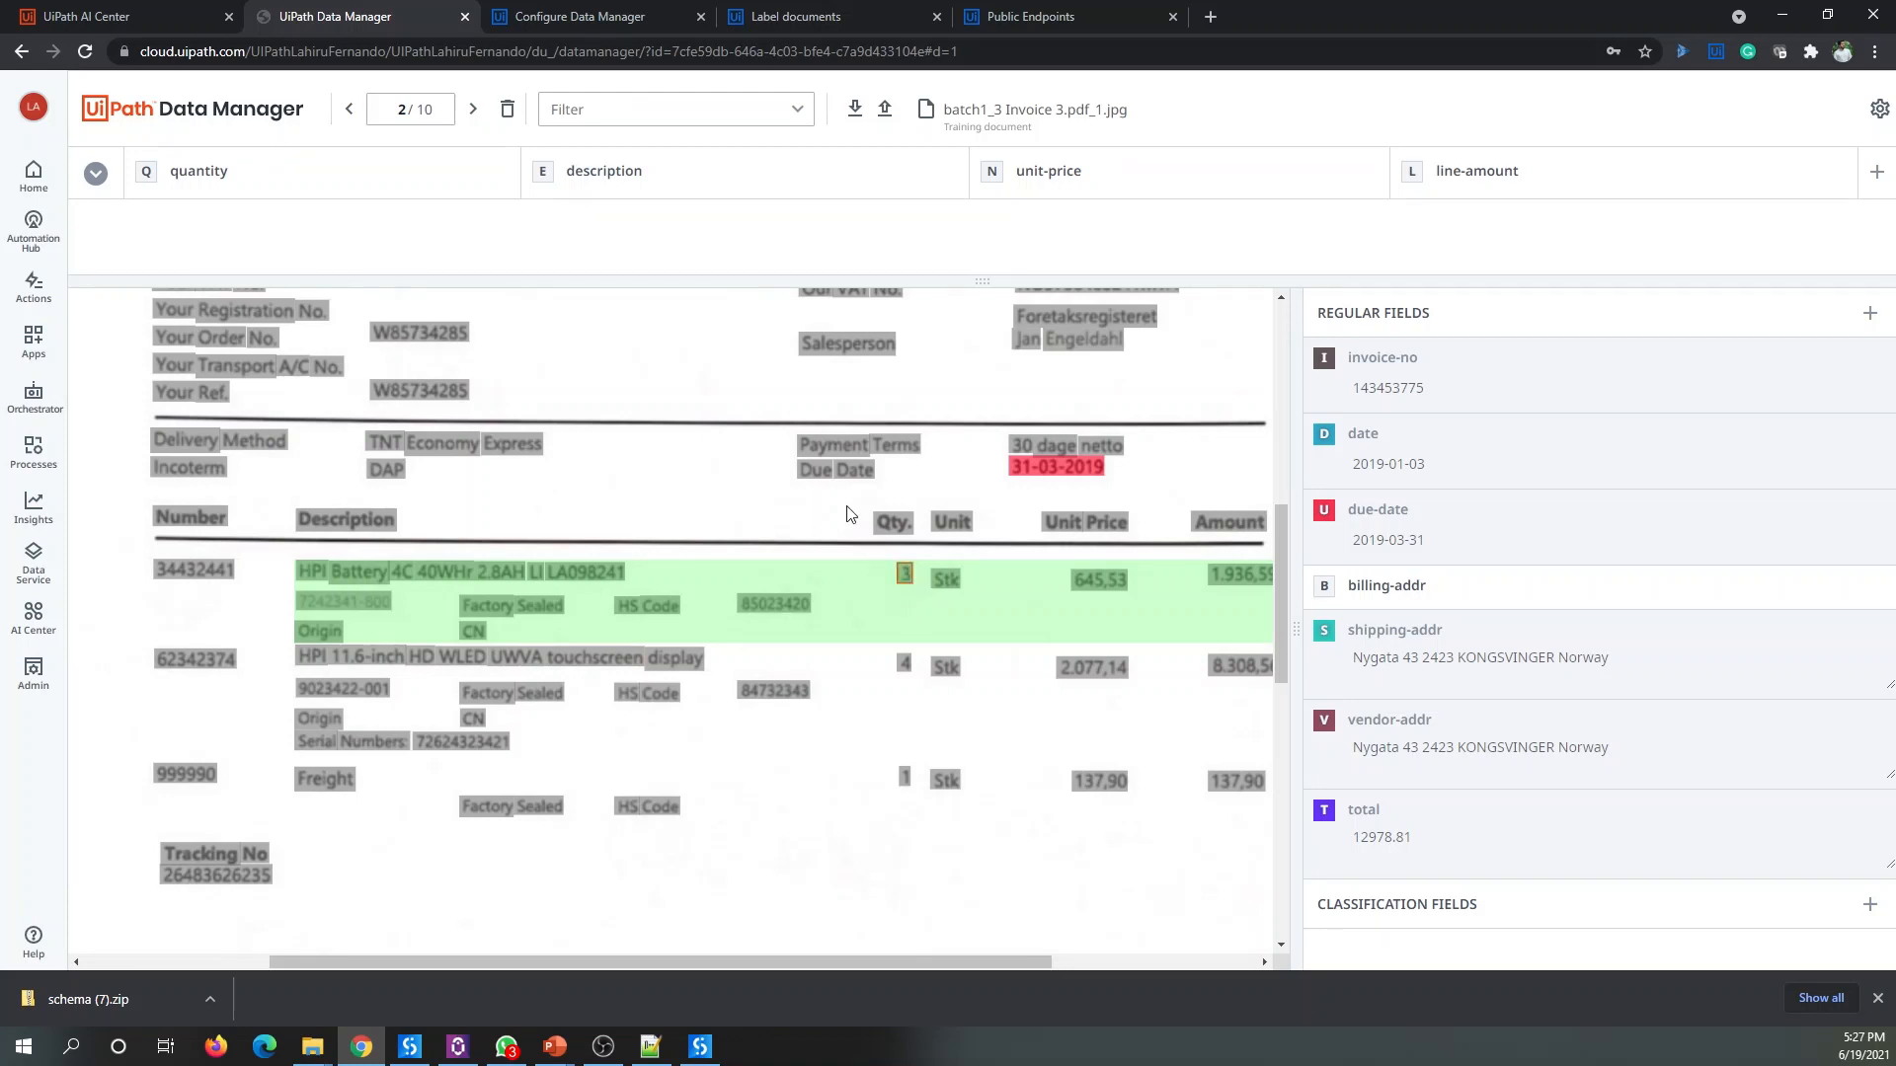
pyautogui.click(147, 173)
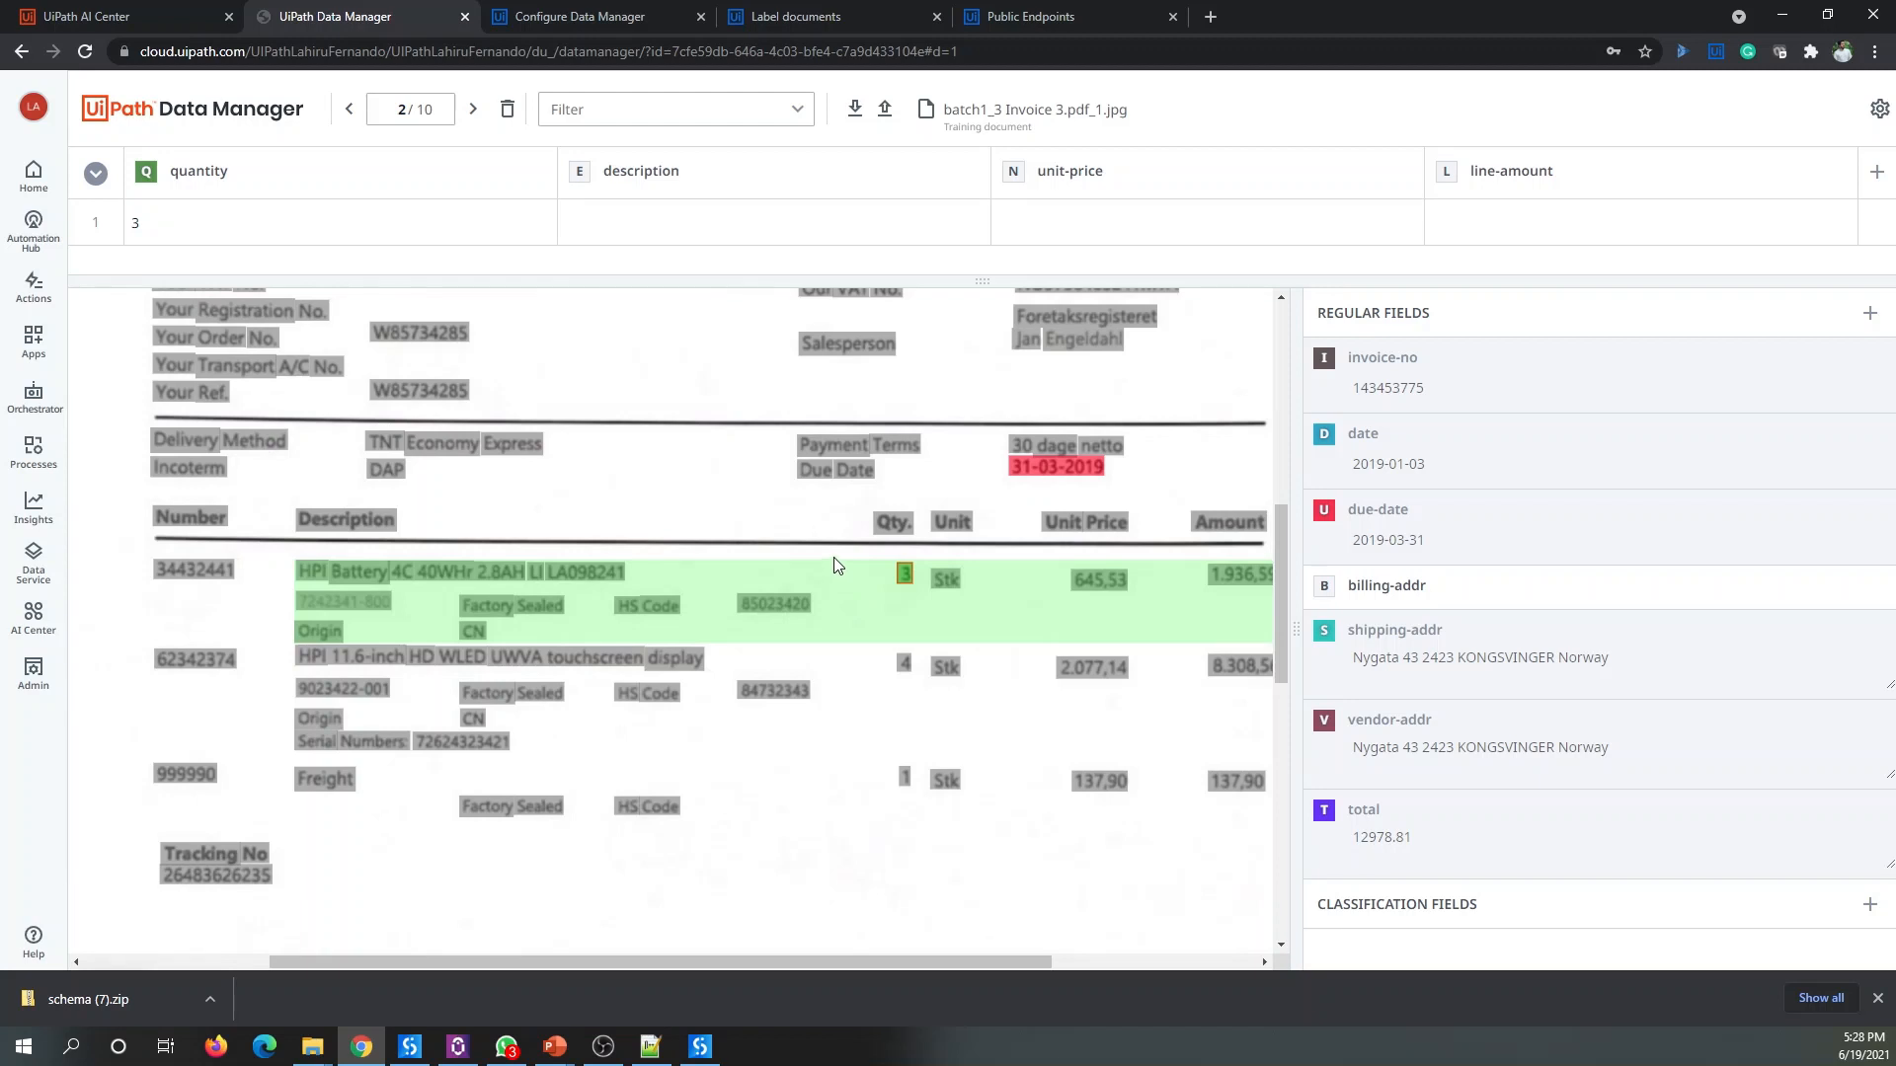
pyautogui.moveTo(833, 557); pyautogui.dragTo(294, 638)
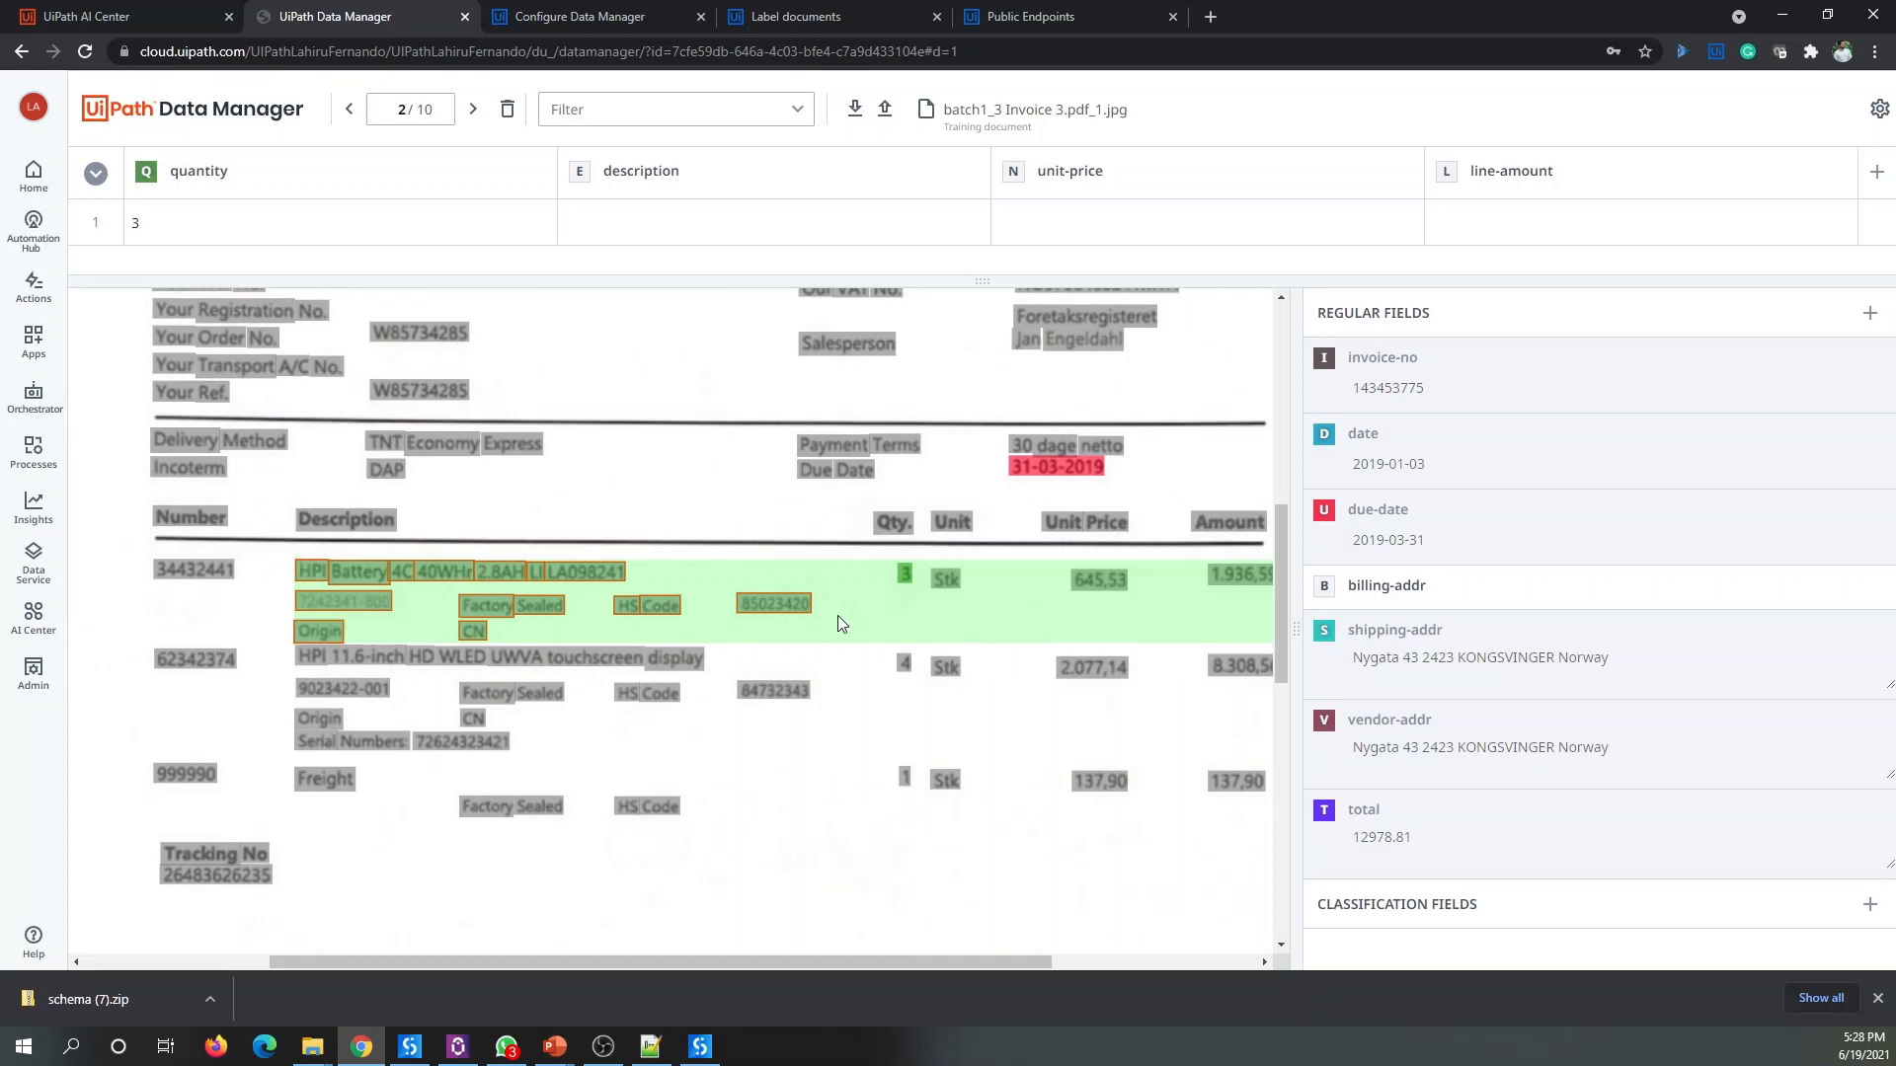
pyautogui.click(581, 176)
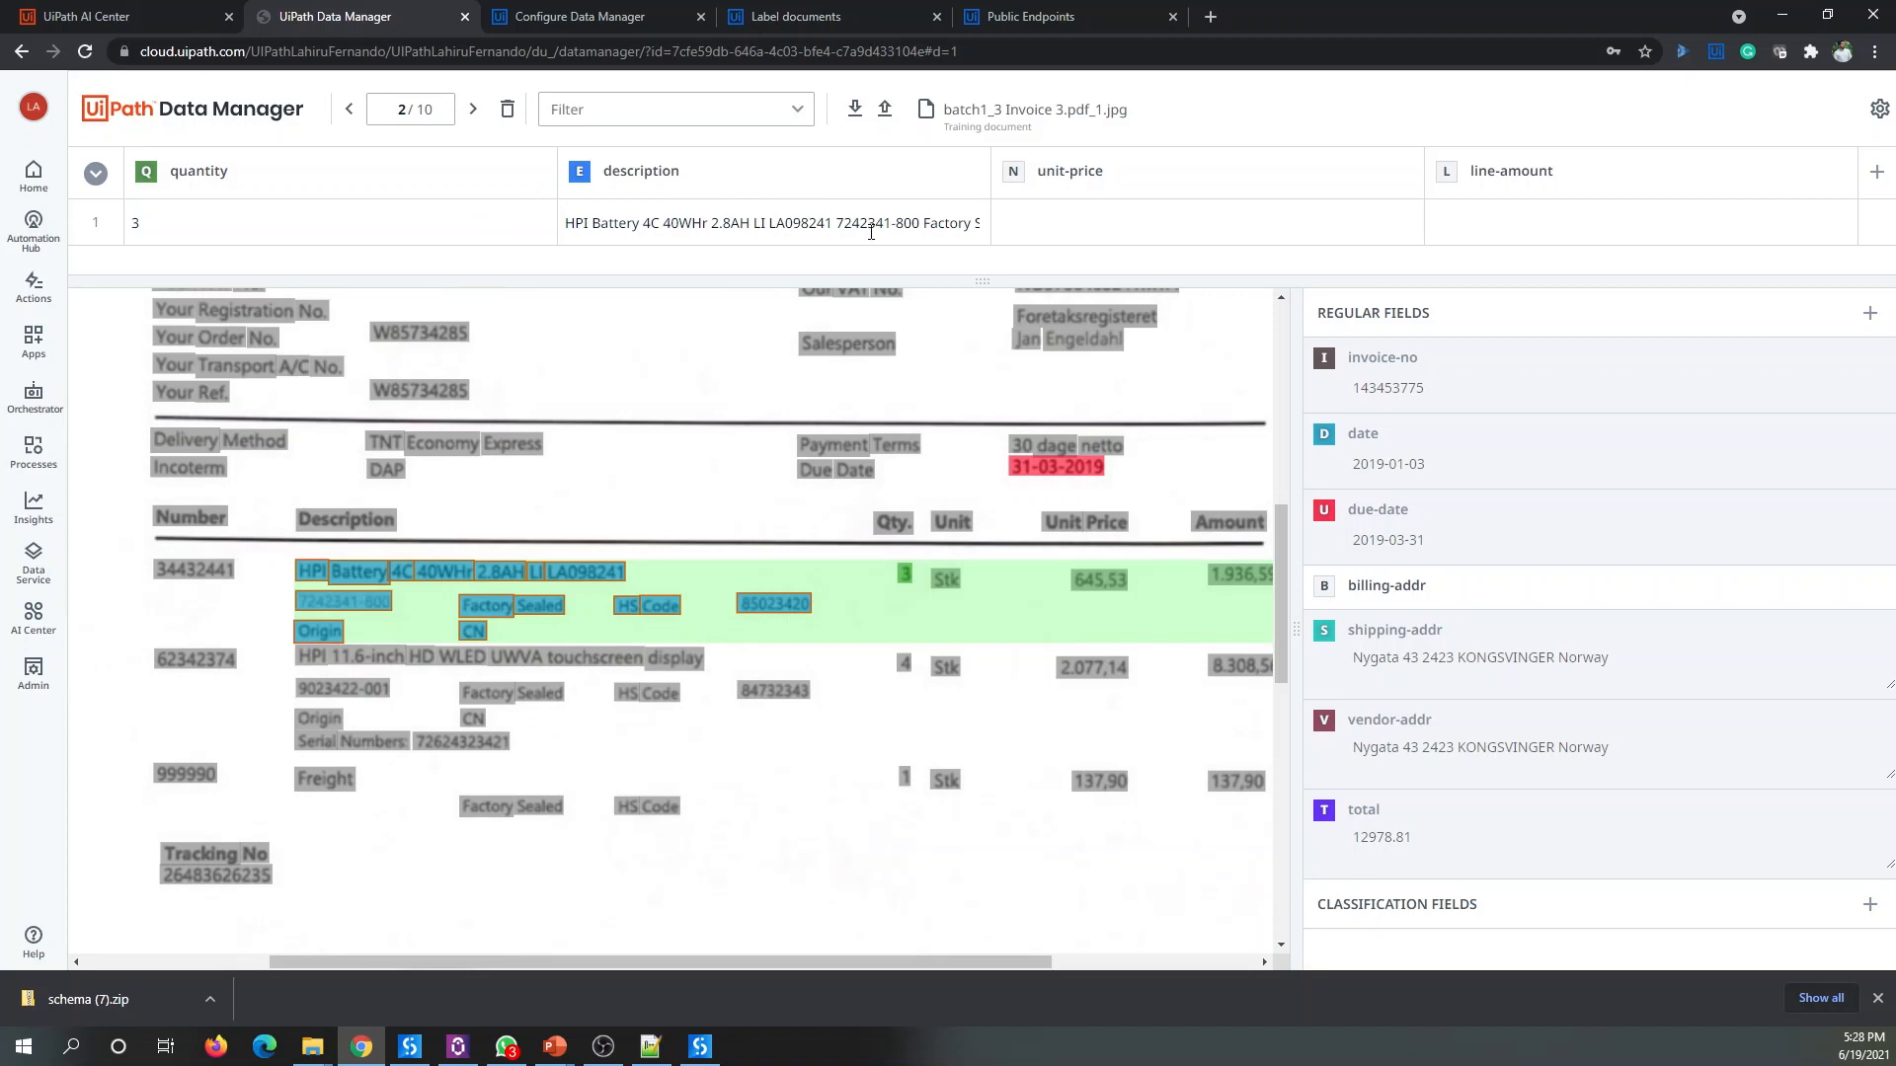
# Step: Label 645,53 in the HPI Battery row as unit-price and 1.936,59 as line-amount
pyautogui.click(1094, 581)
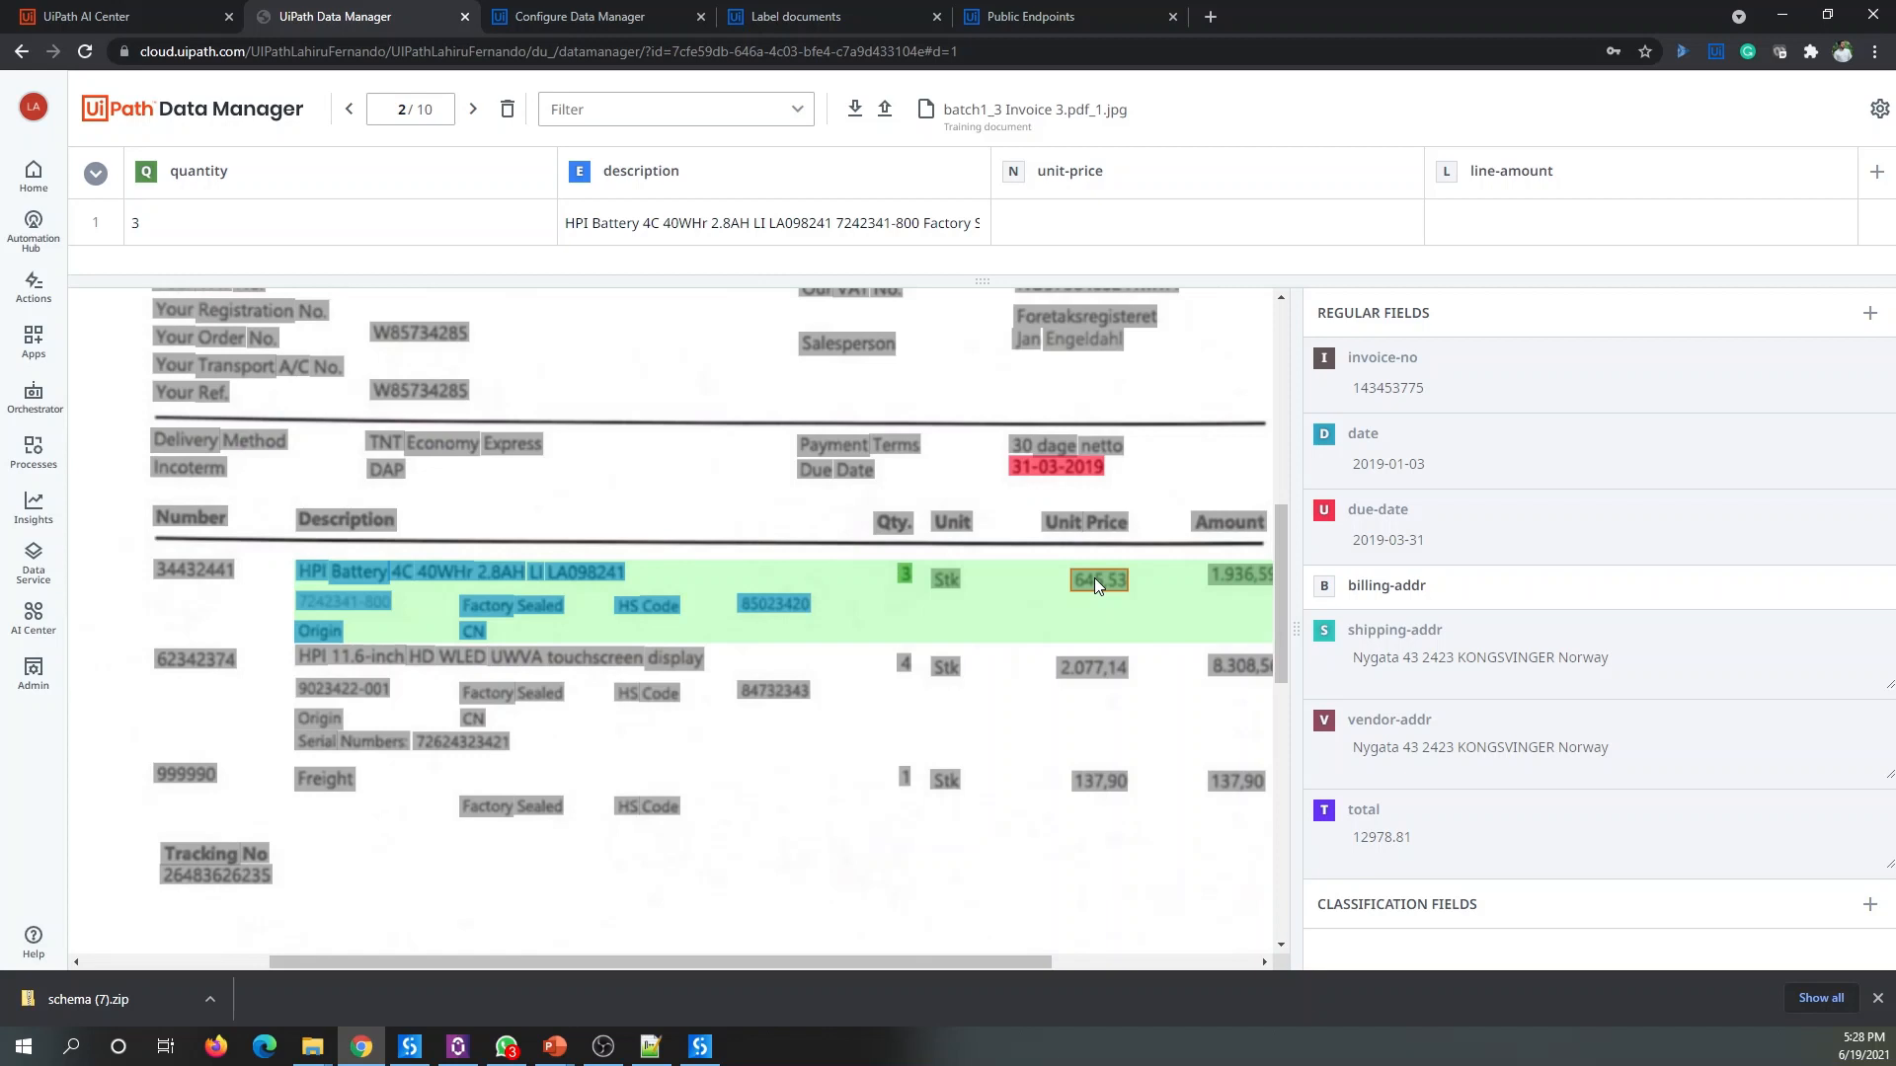
pyautogui.press('n')
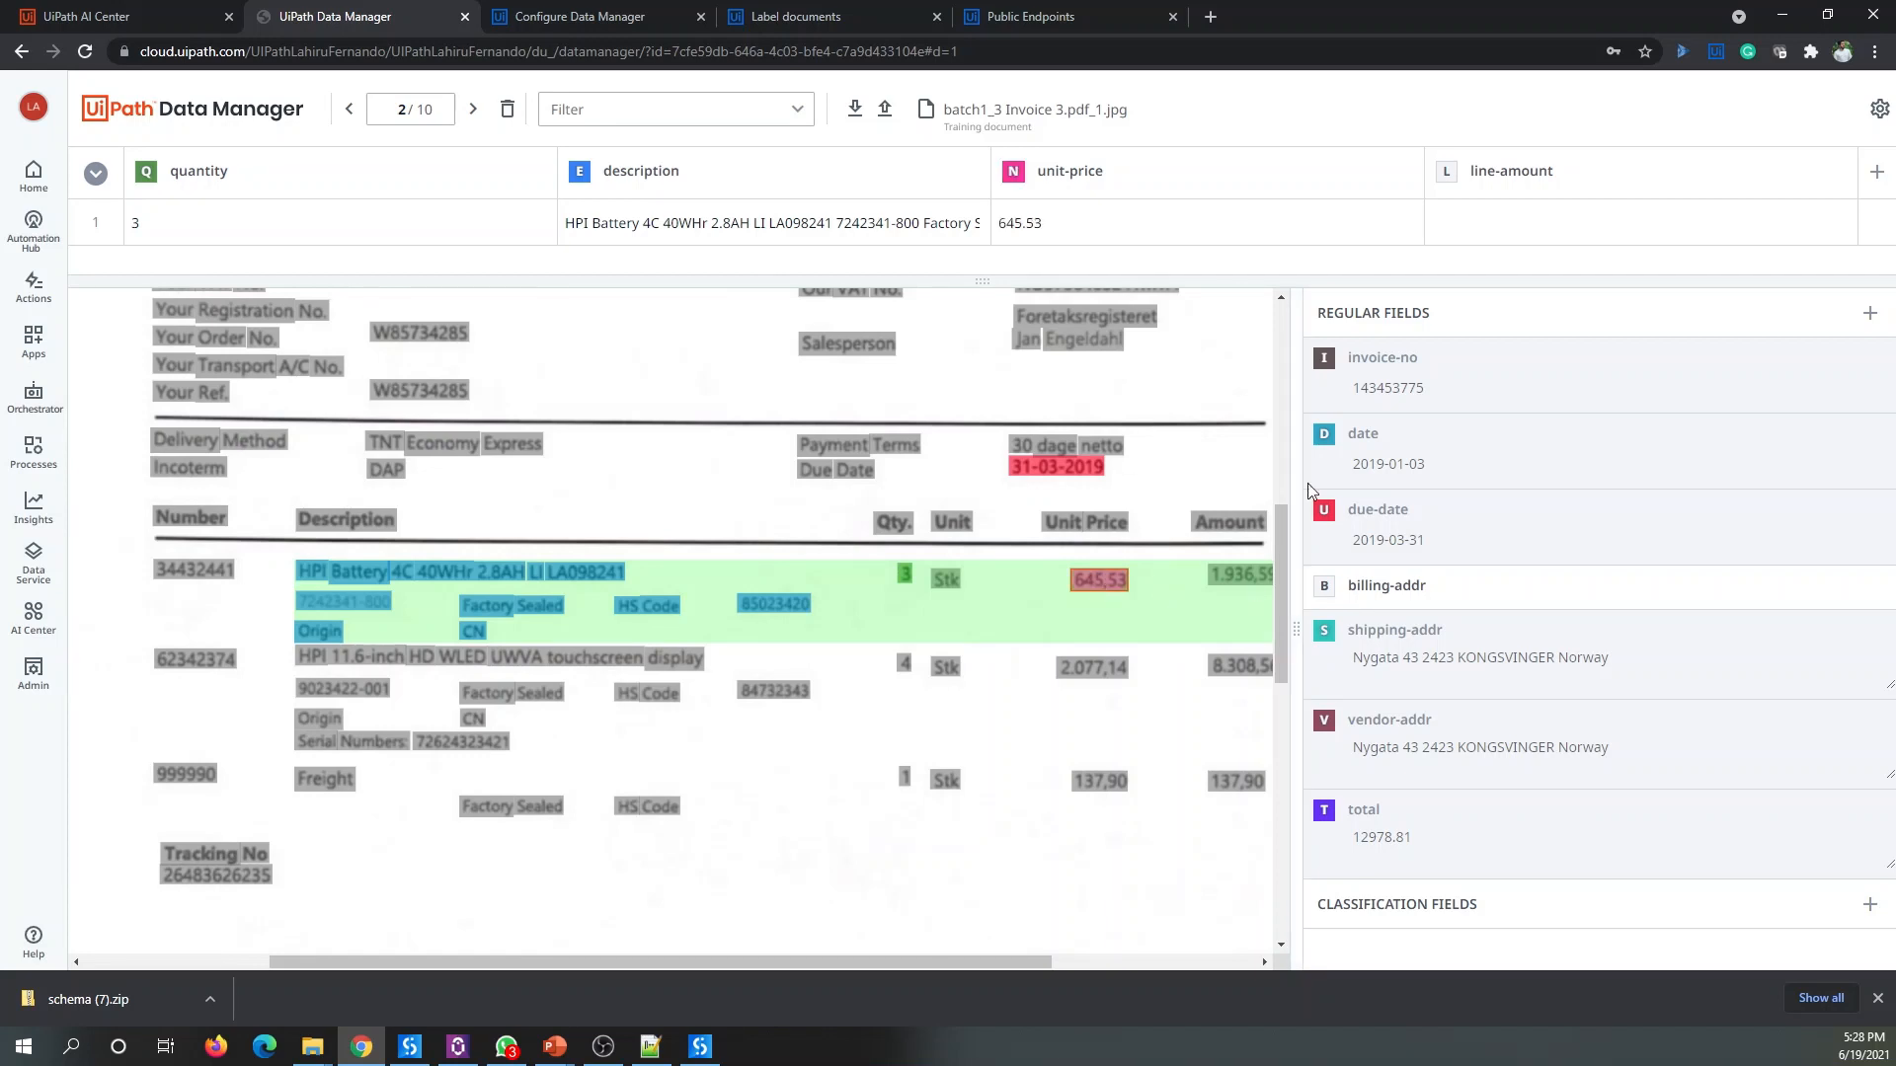
pyautogui.click(1252, 581)
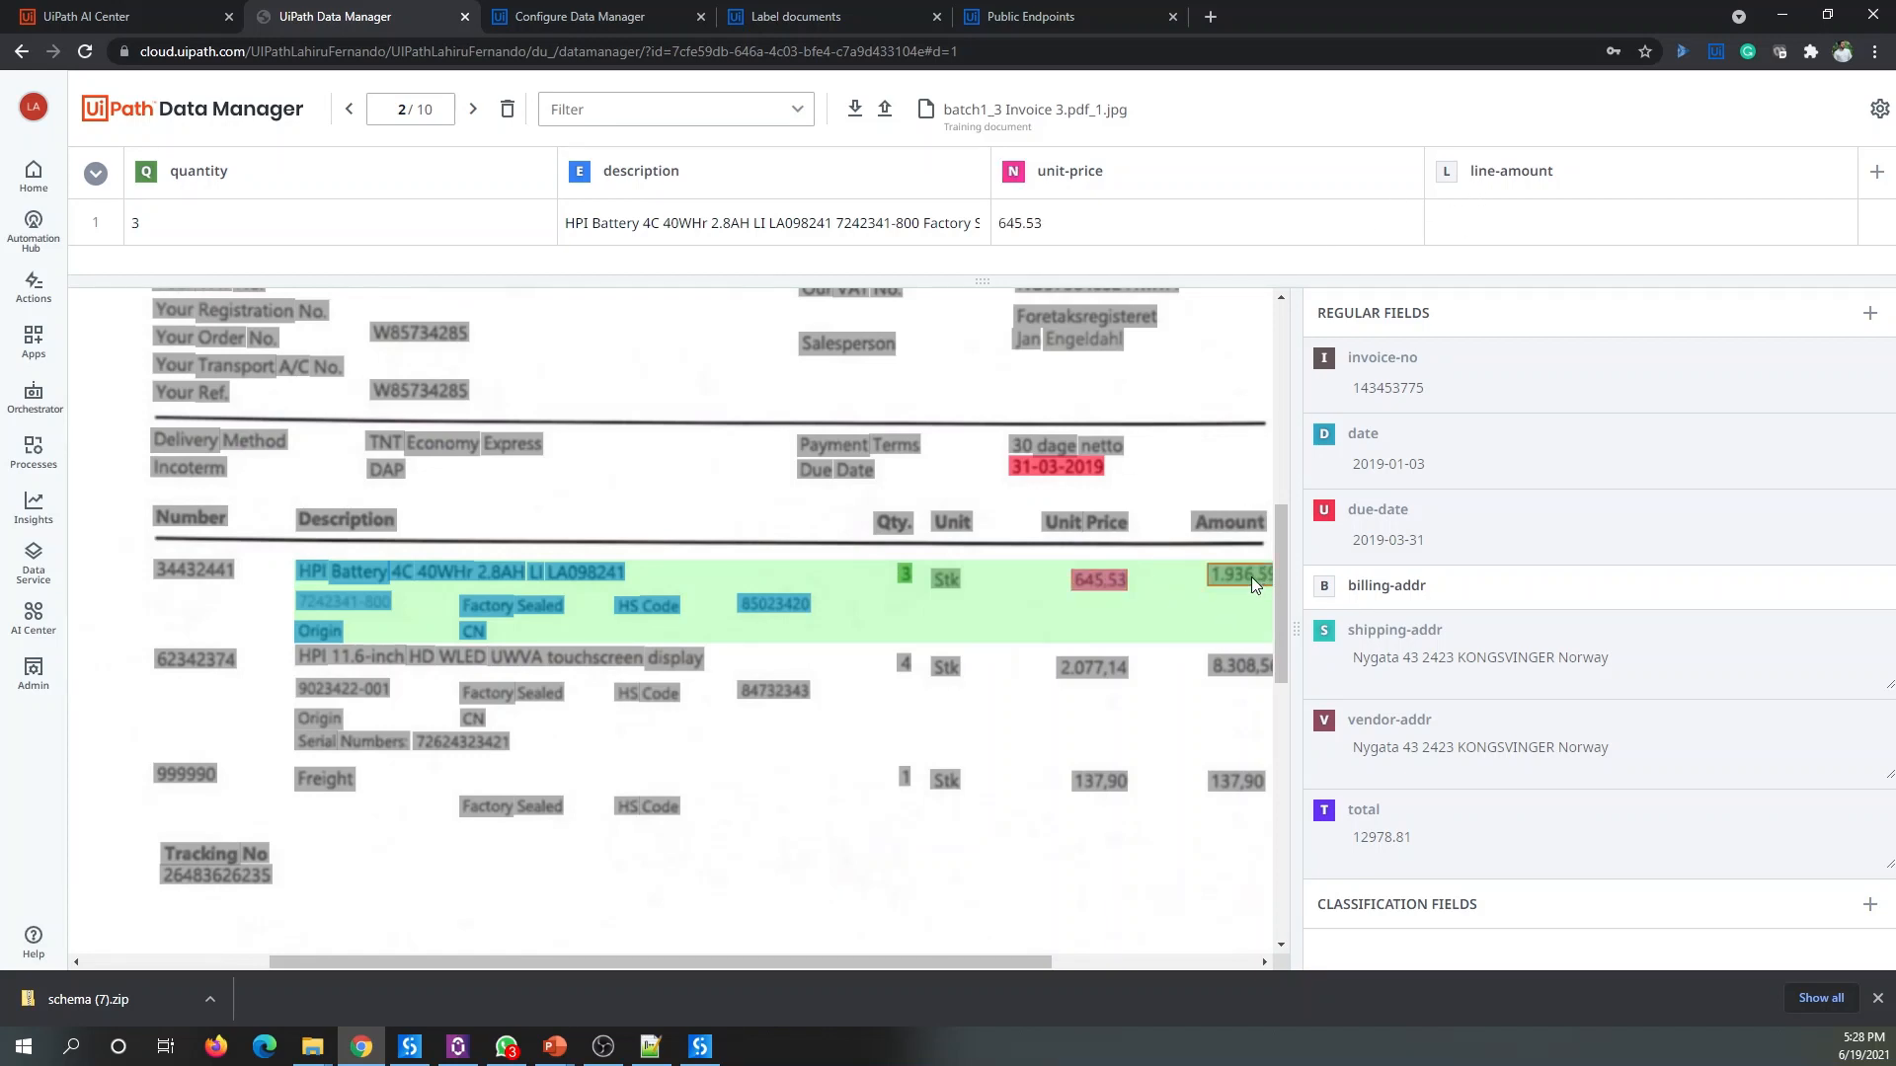
pyautogui.press('l')
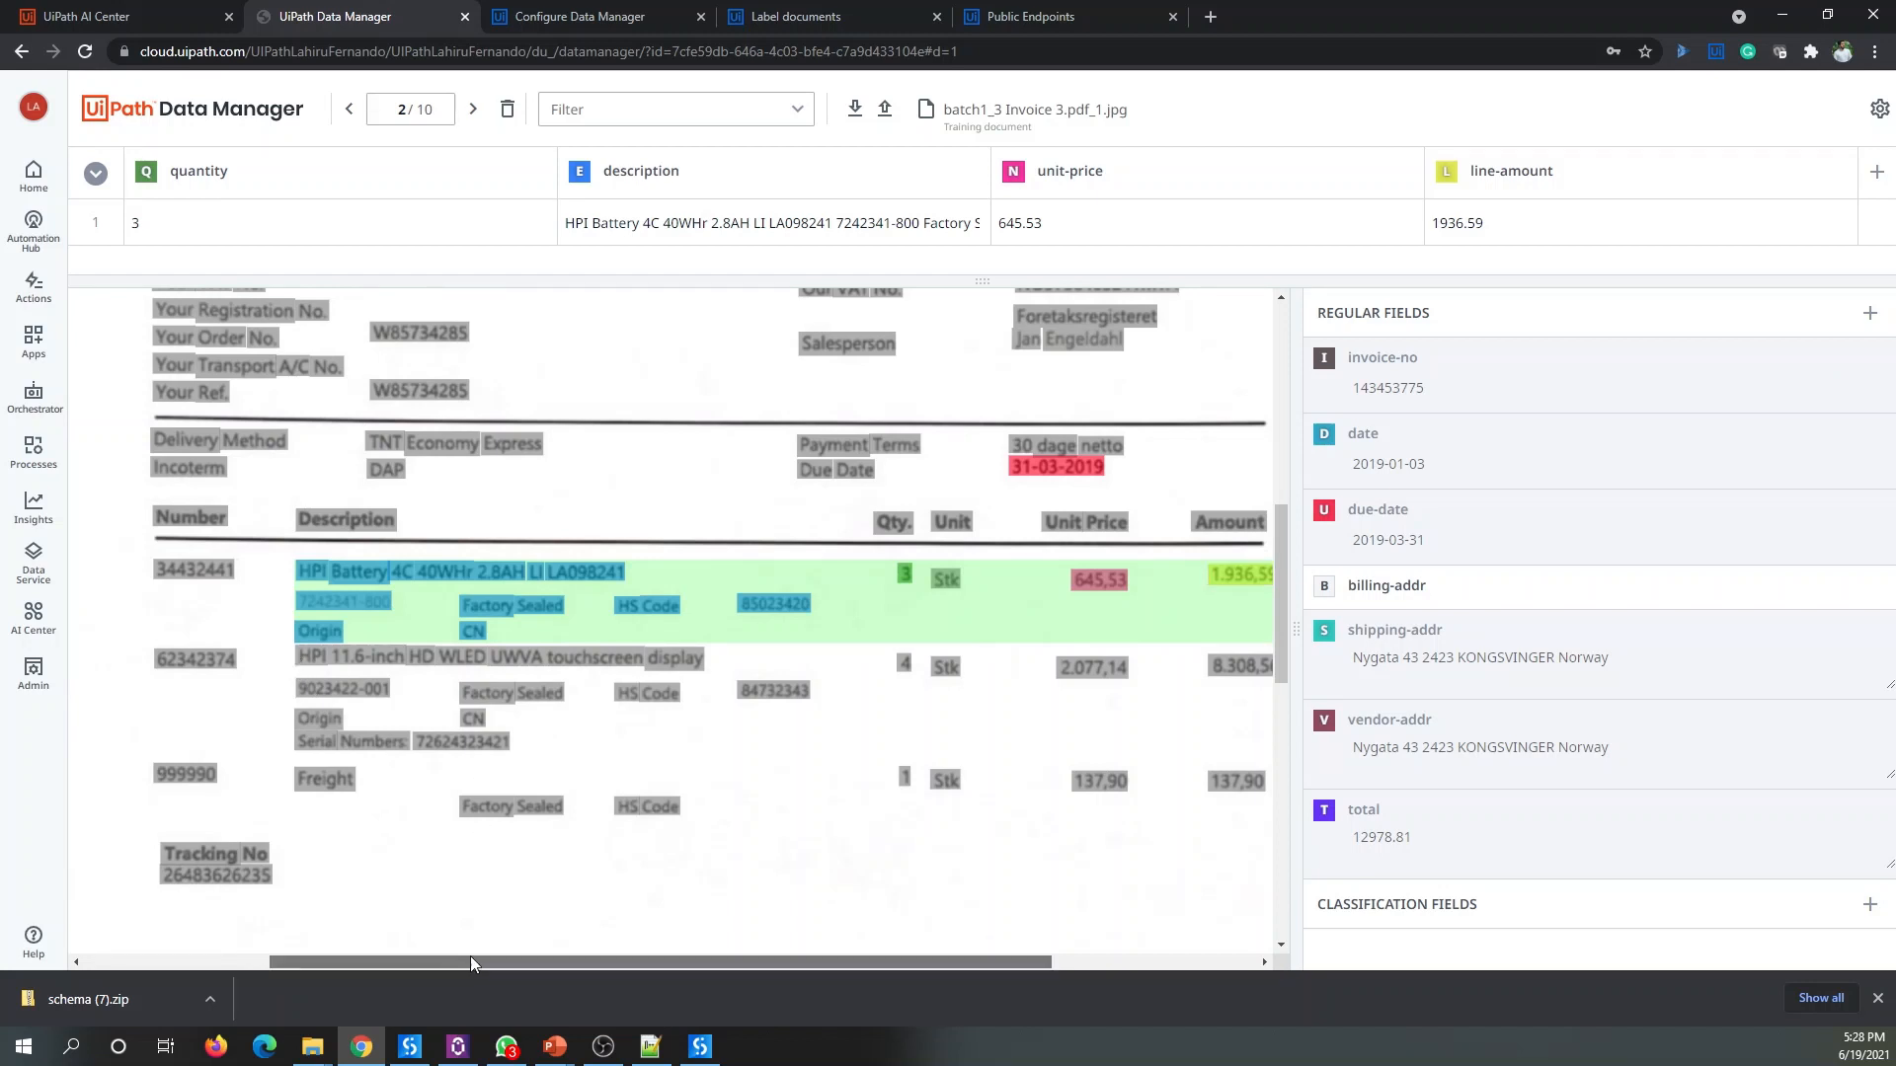
# Step: Group the second item's lines, from the HPI 11.6-inch touchscreen description and serial number through its amount, as one table row
pyautogui.moveTo(470, 957); pyautogui.dragTo(511, 957)
pyautogui.moveTo(206, 649); pyautogui.dragTo(1195, 752)
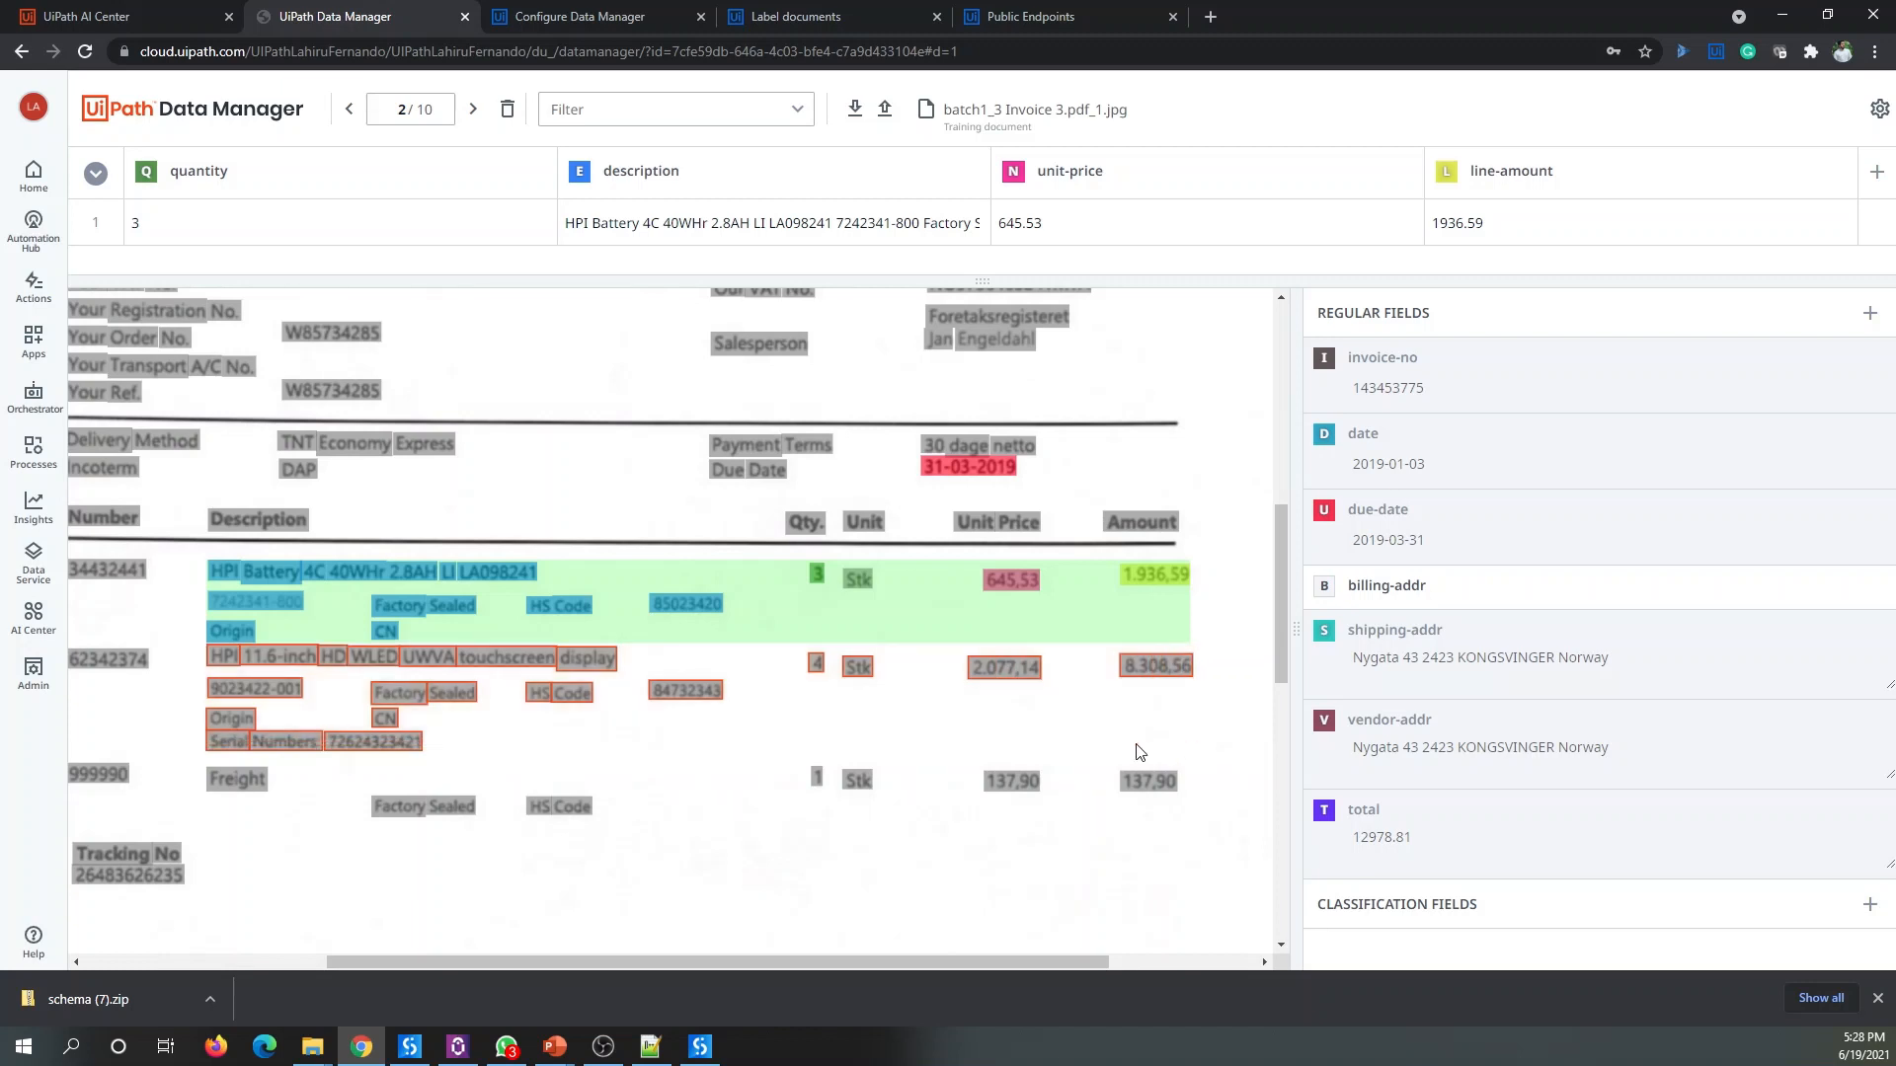
pyautogui.click(858, 699)
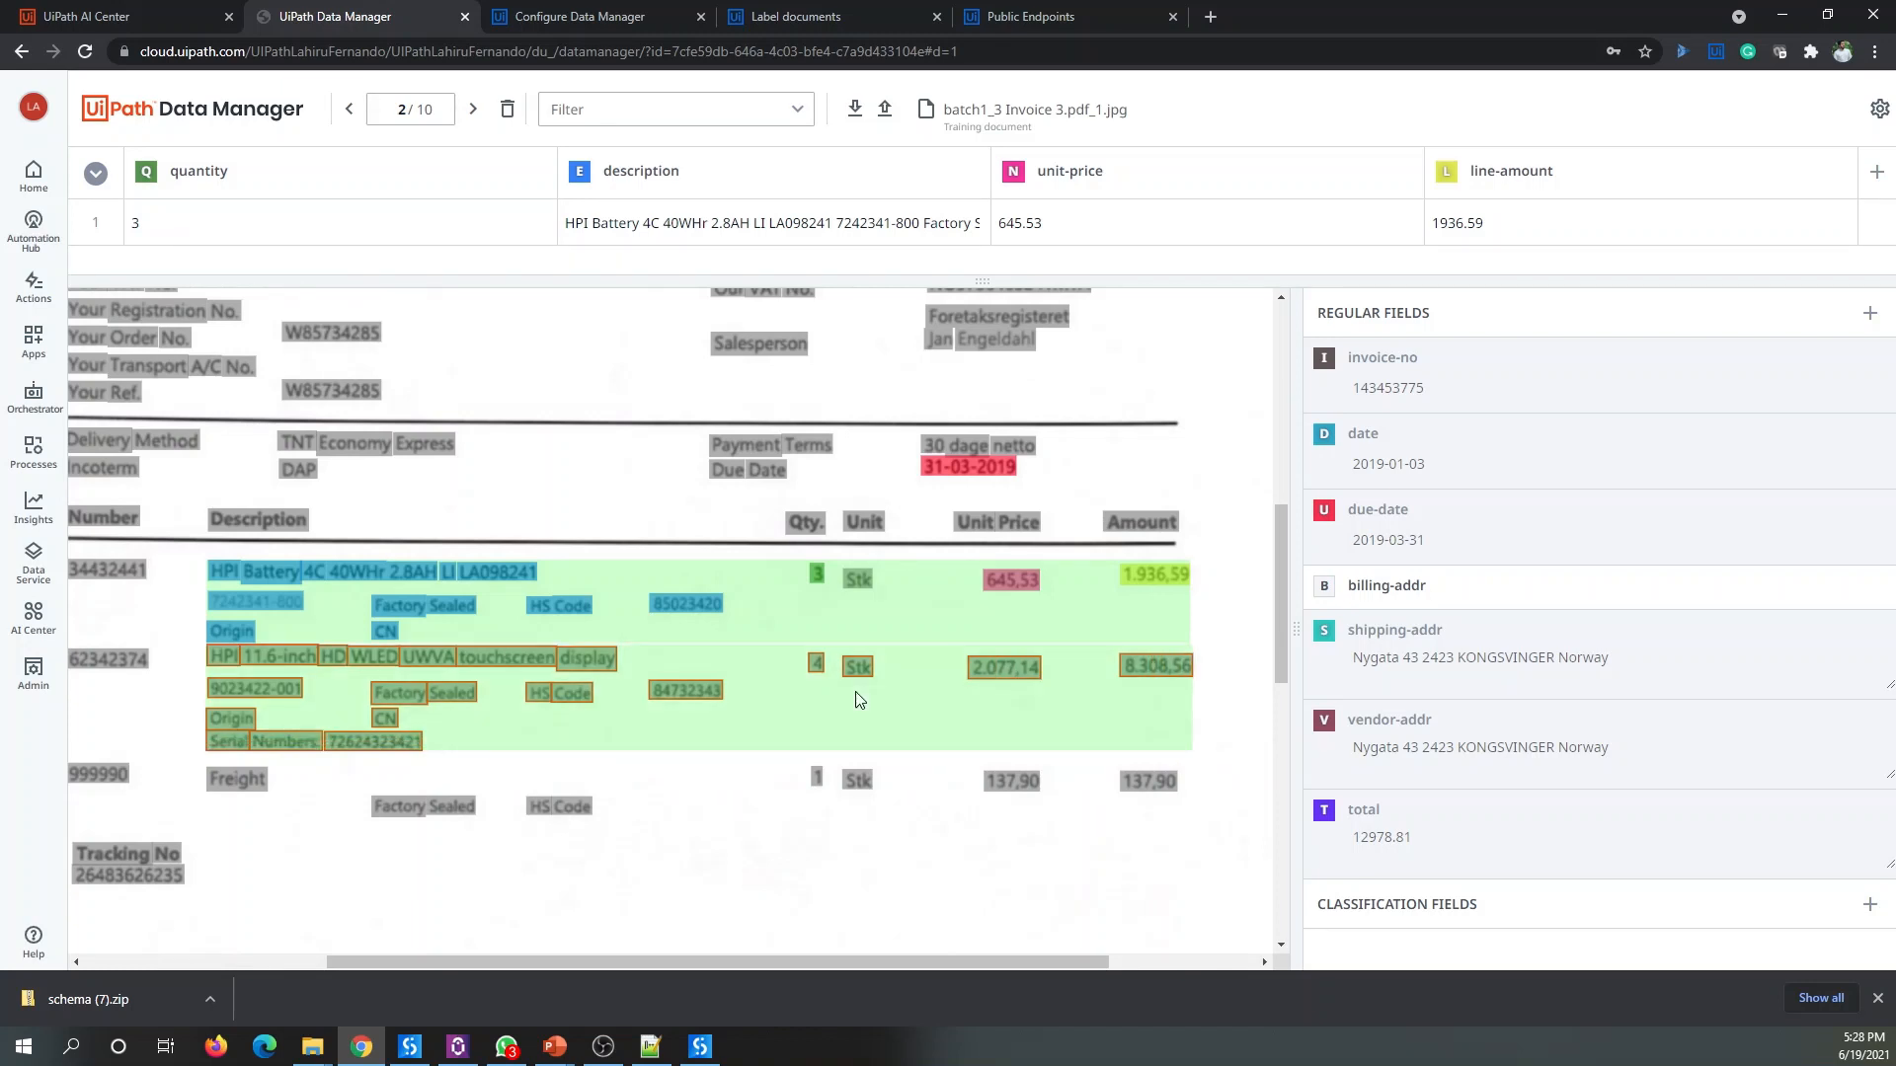
pyautogui.click(766, 696)
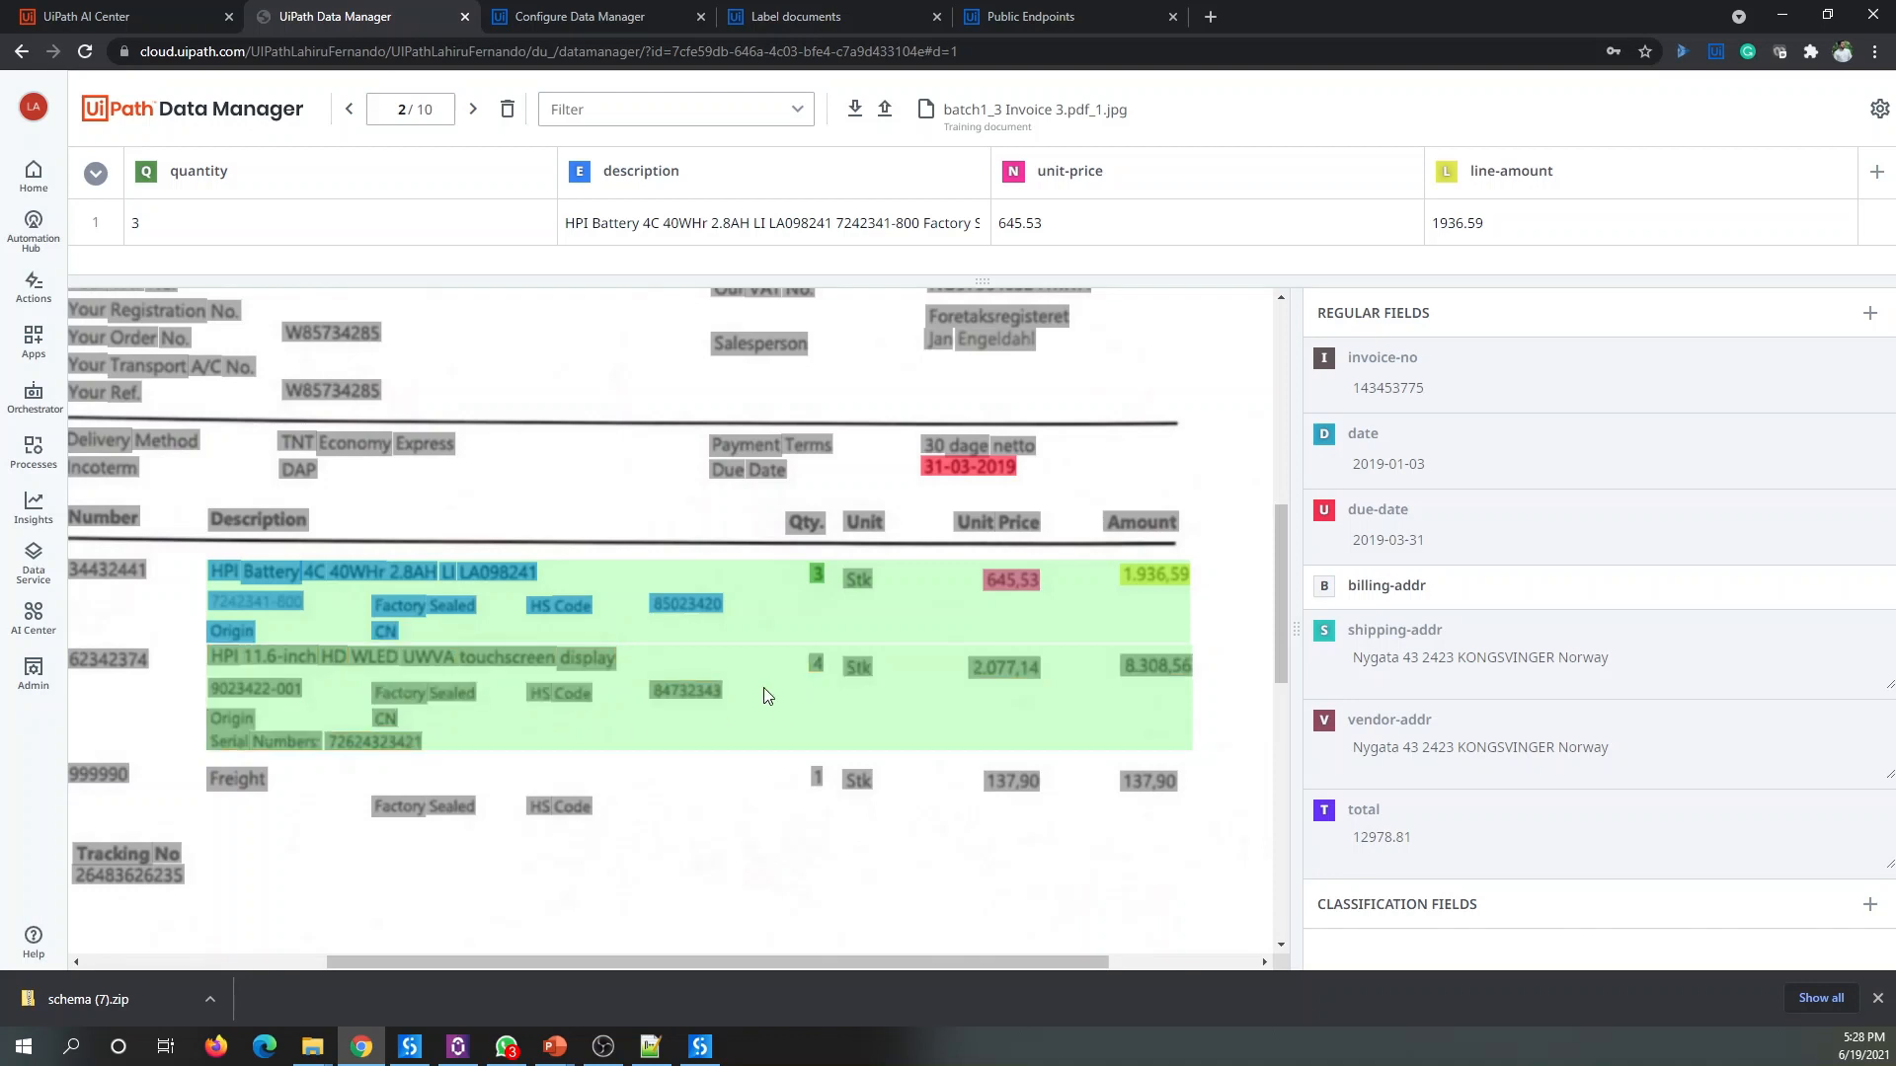
# Step: In the touchscreen display row, label the 4 under Qty. as quantity and all the description lines as description
pyautogui.click(815, 662)
pyautogui.scroll(-1, 237, 212)
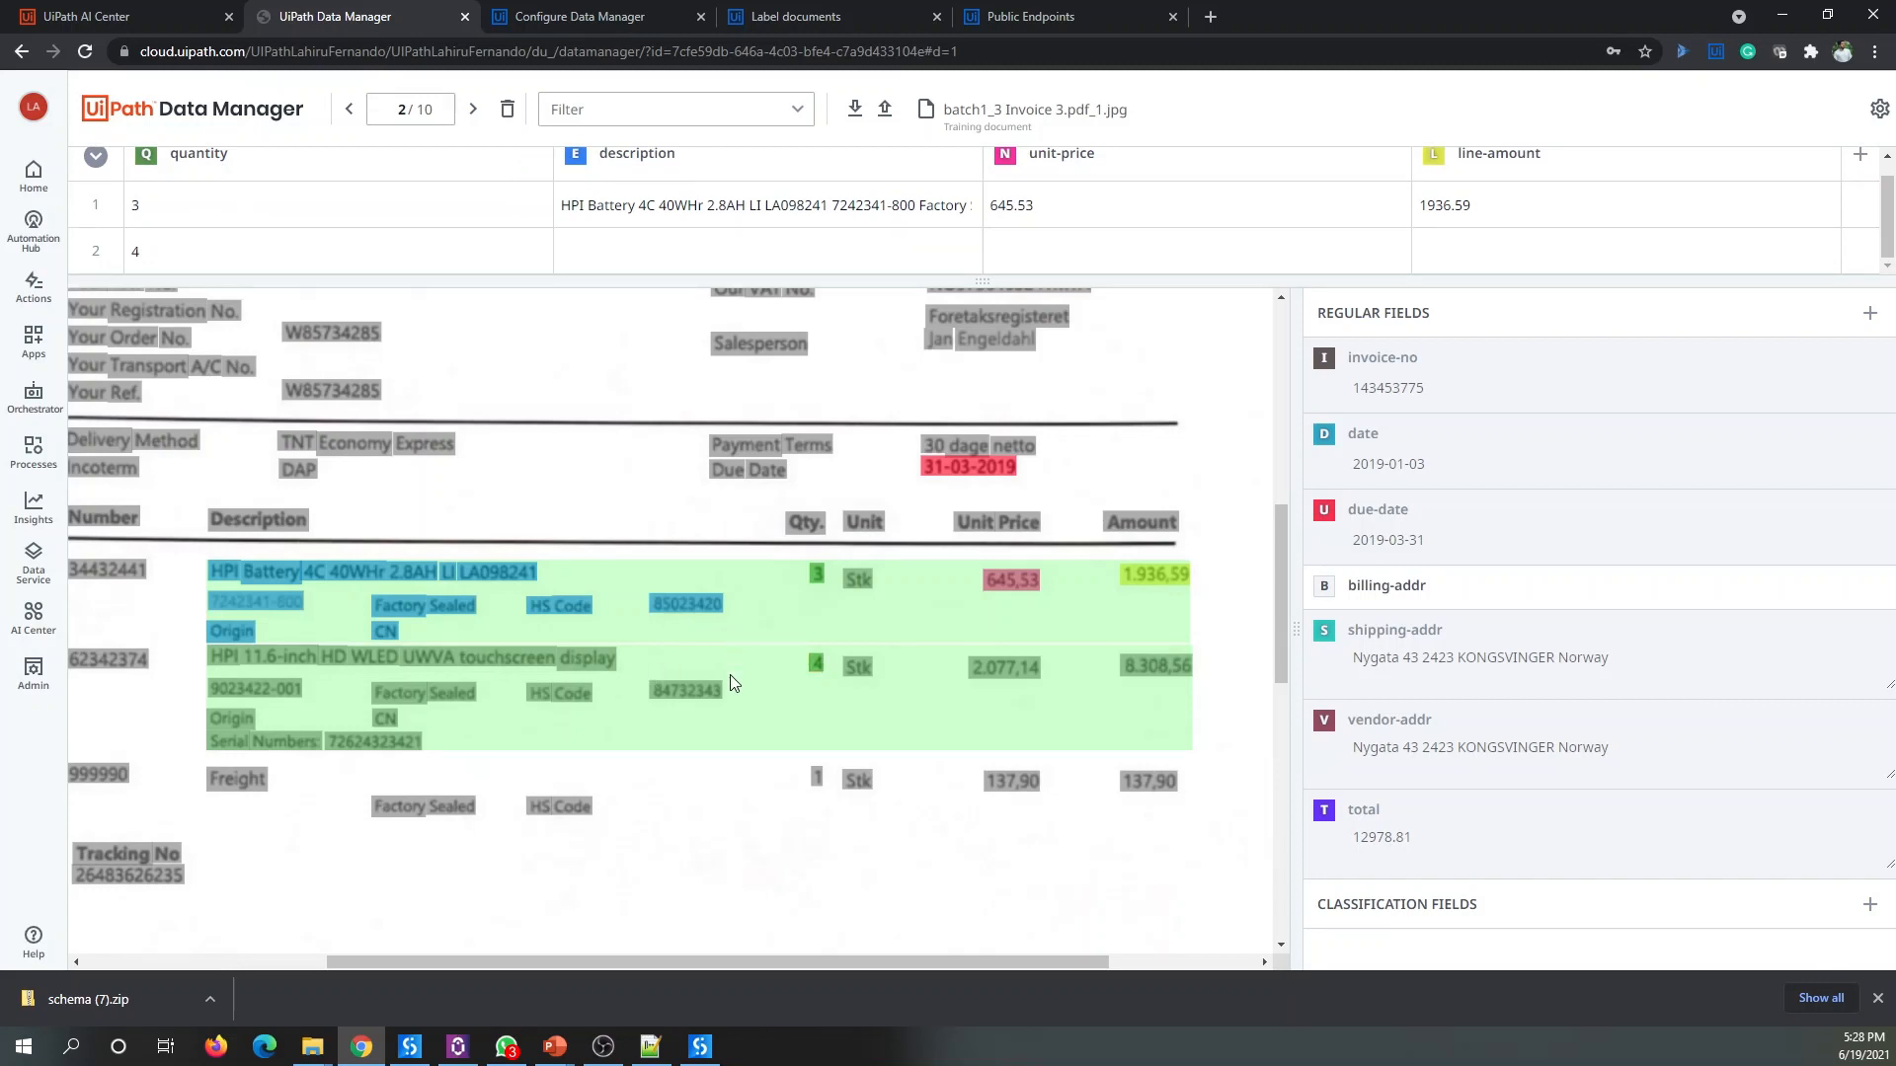
pyautogui.moveTo(733, 649); pyautogui.dragTo(208, 752)
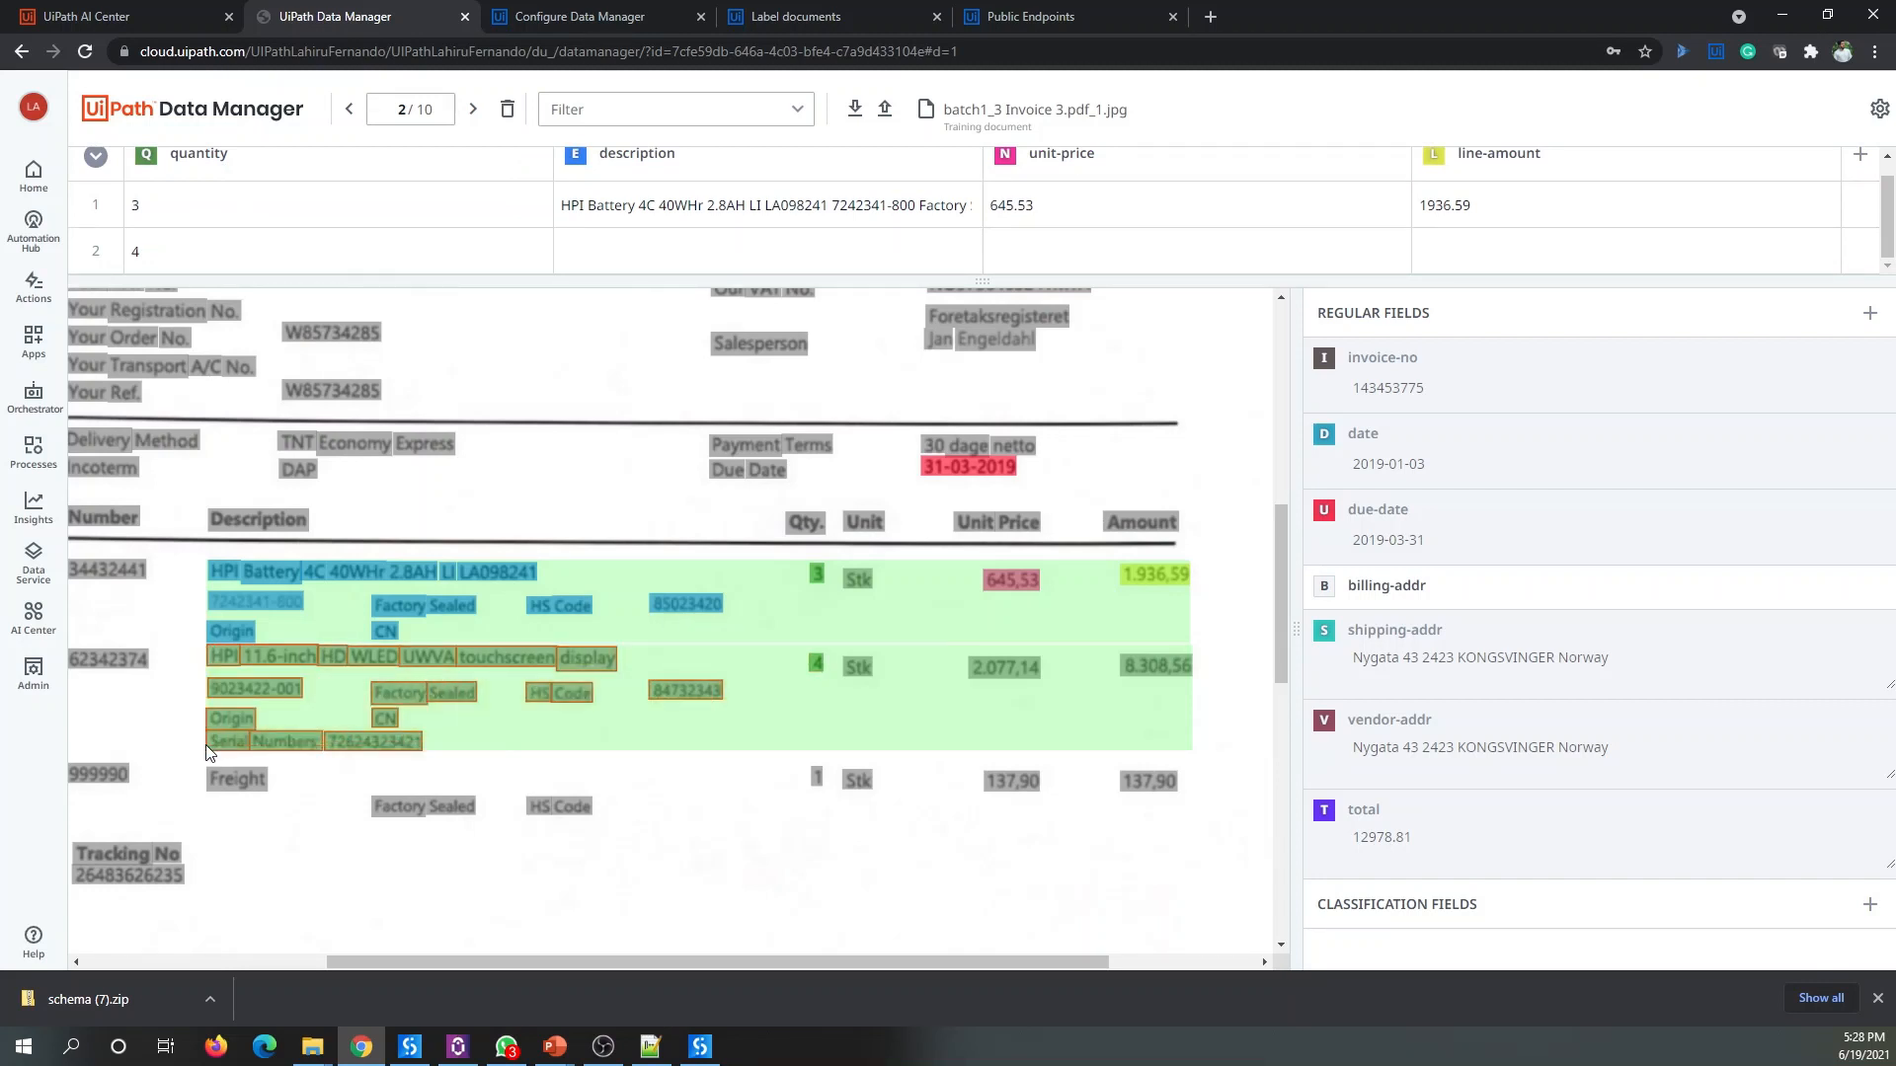
pyautogui.press('e')
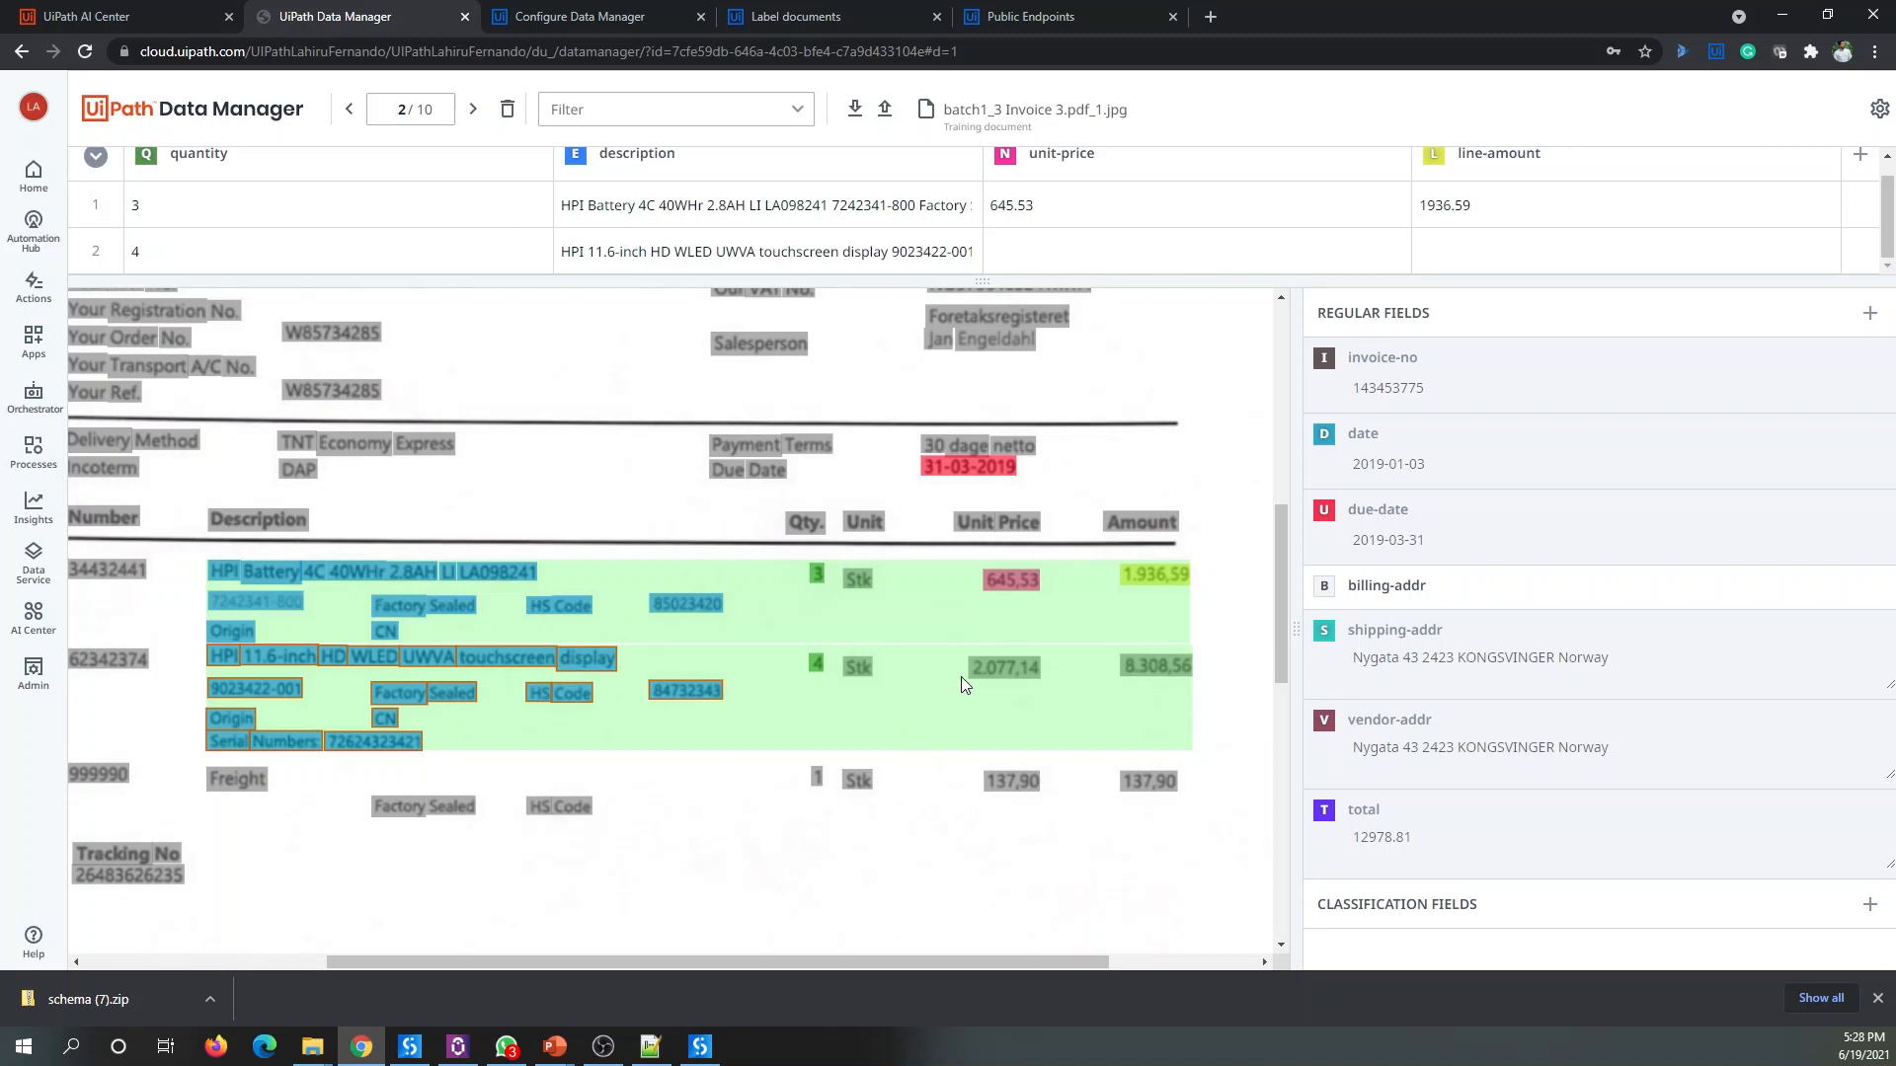
# Step: Label 2.077,14 in the touchscreen display row as unit-price and 8.308,56 as line-amount
pyautogui.click(979, 673)
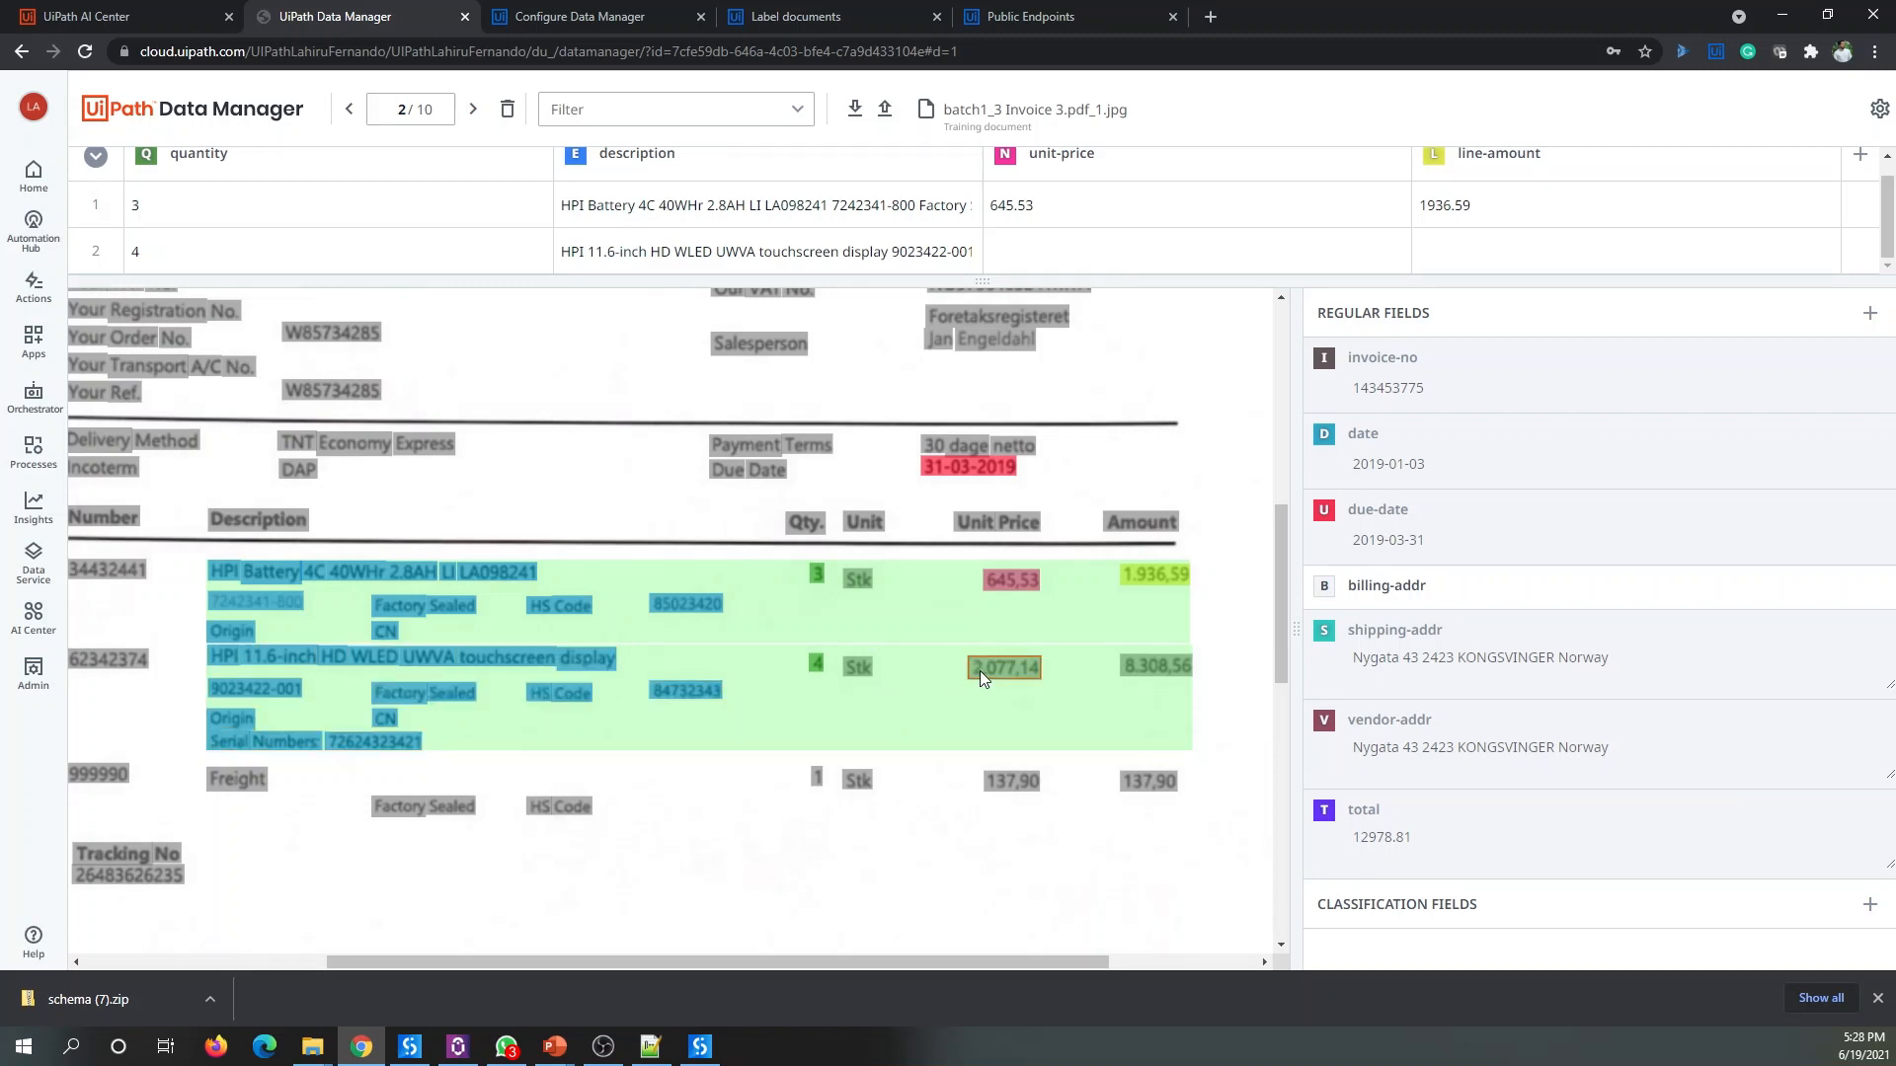
pyautogui.press('n')
pyautogui.click(1153, 665)
pyautogui.press('l')
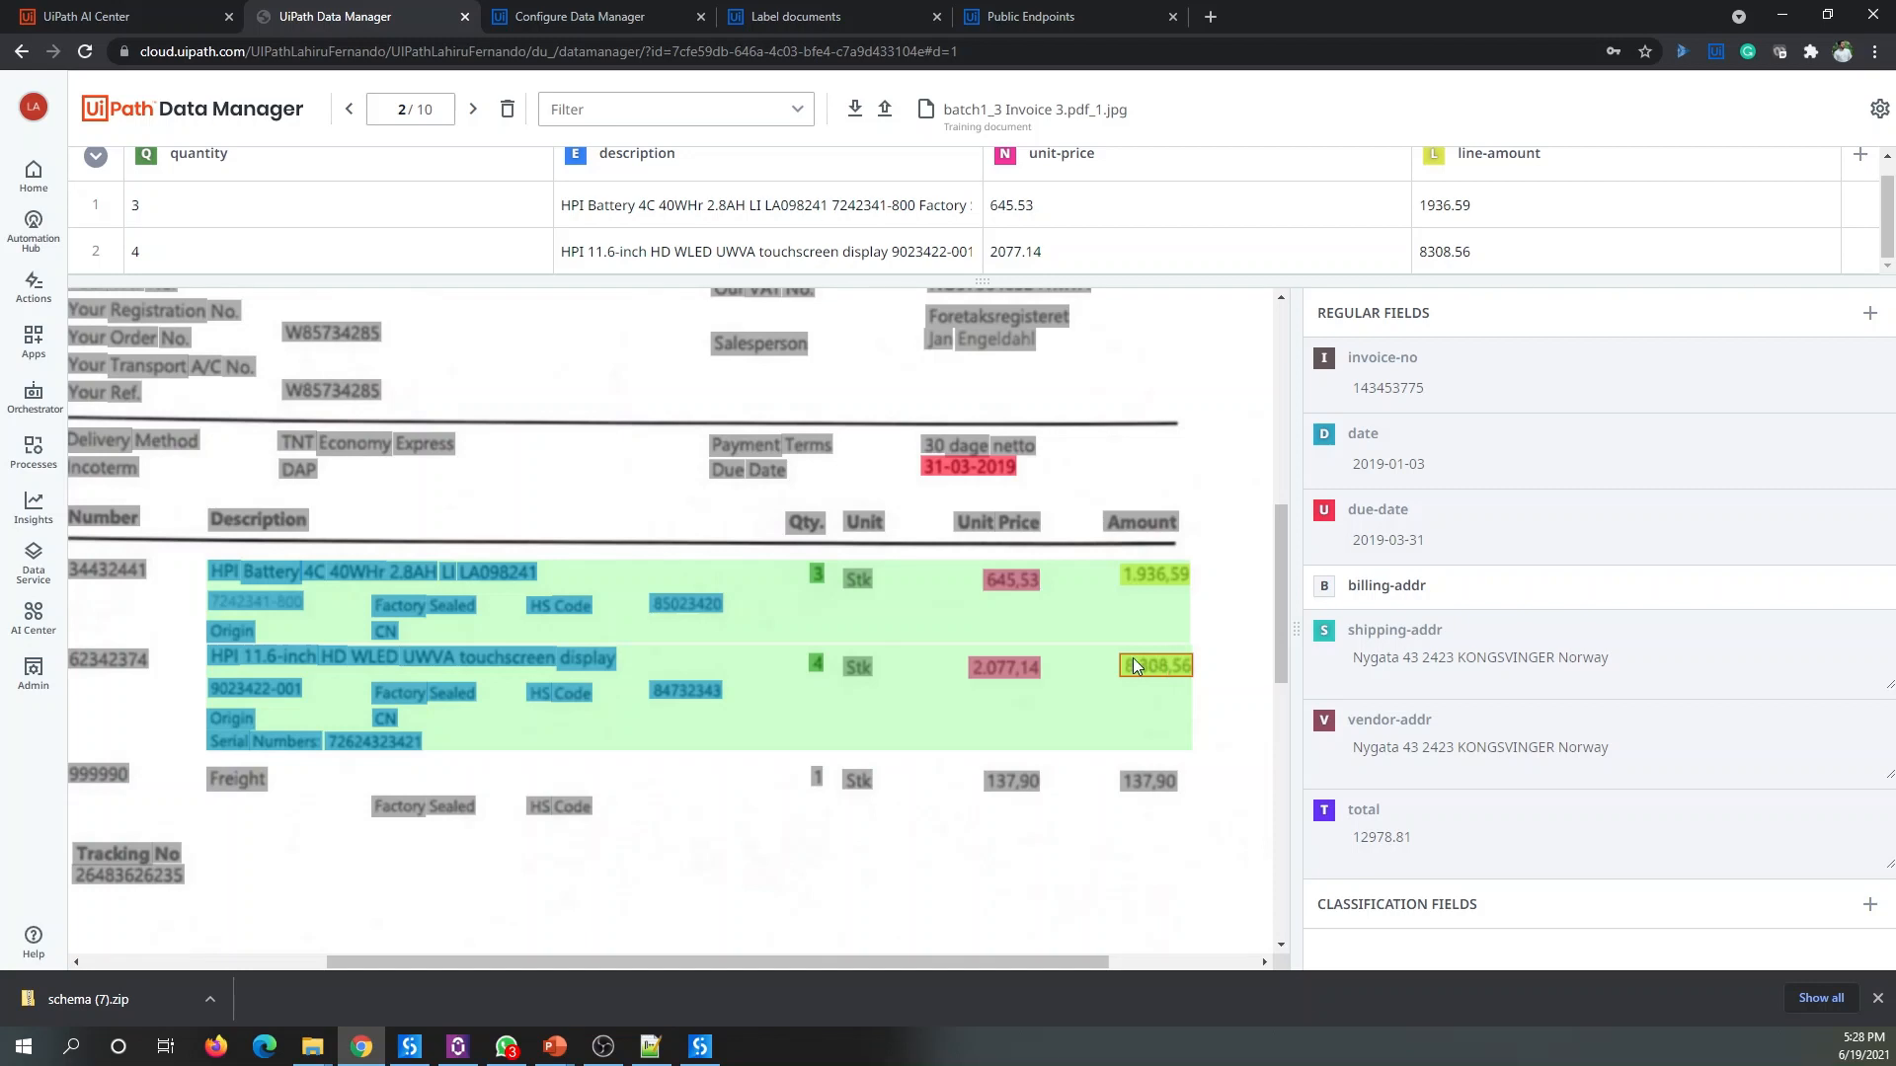
# Step: Group the Freight item's two lines through its amount as one table row and label its 1 under Qty. as quantity
pyautogui.scroll(-2, 765, 768)
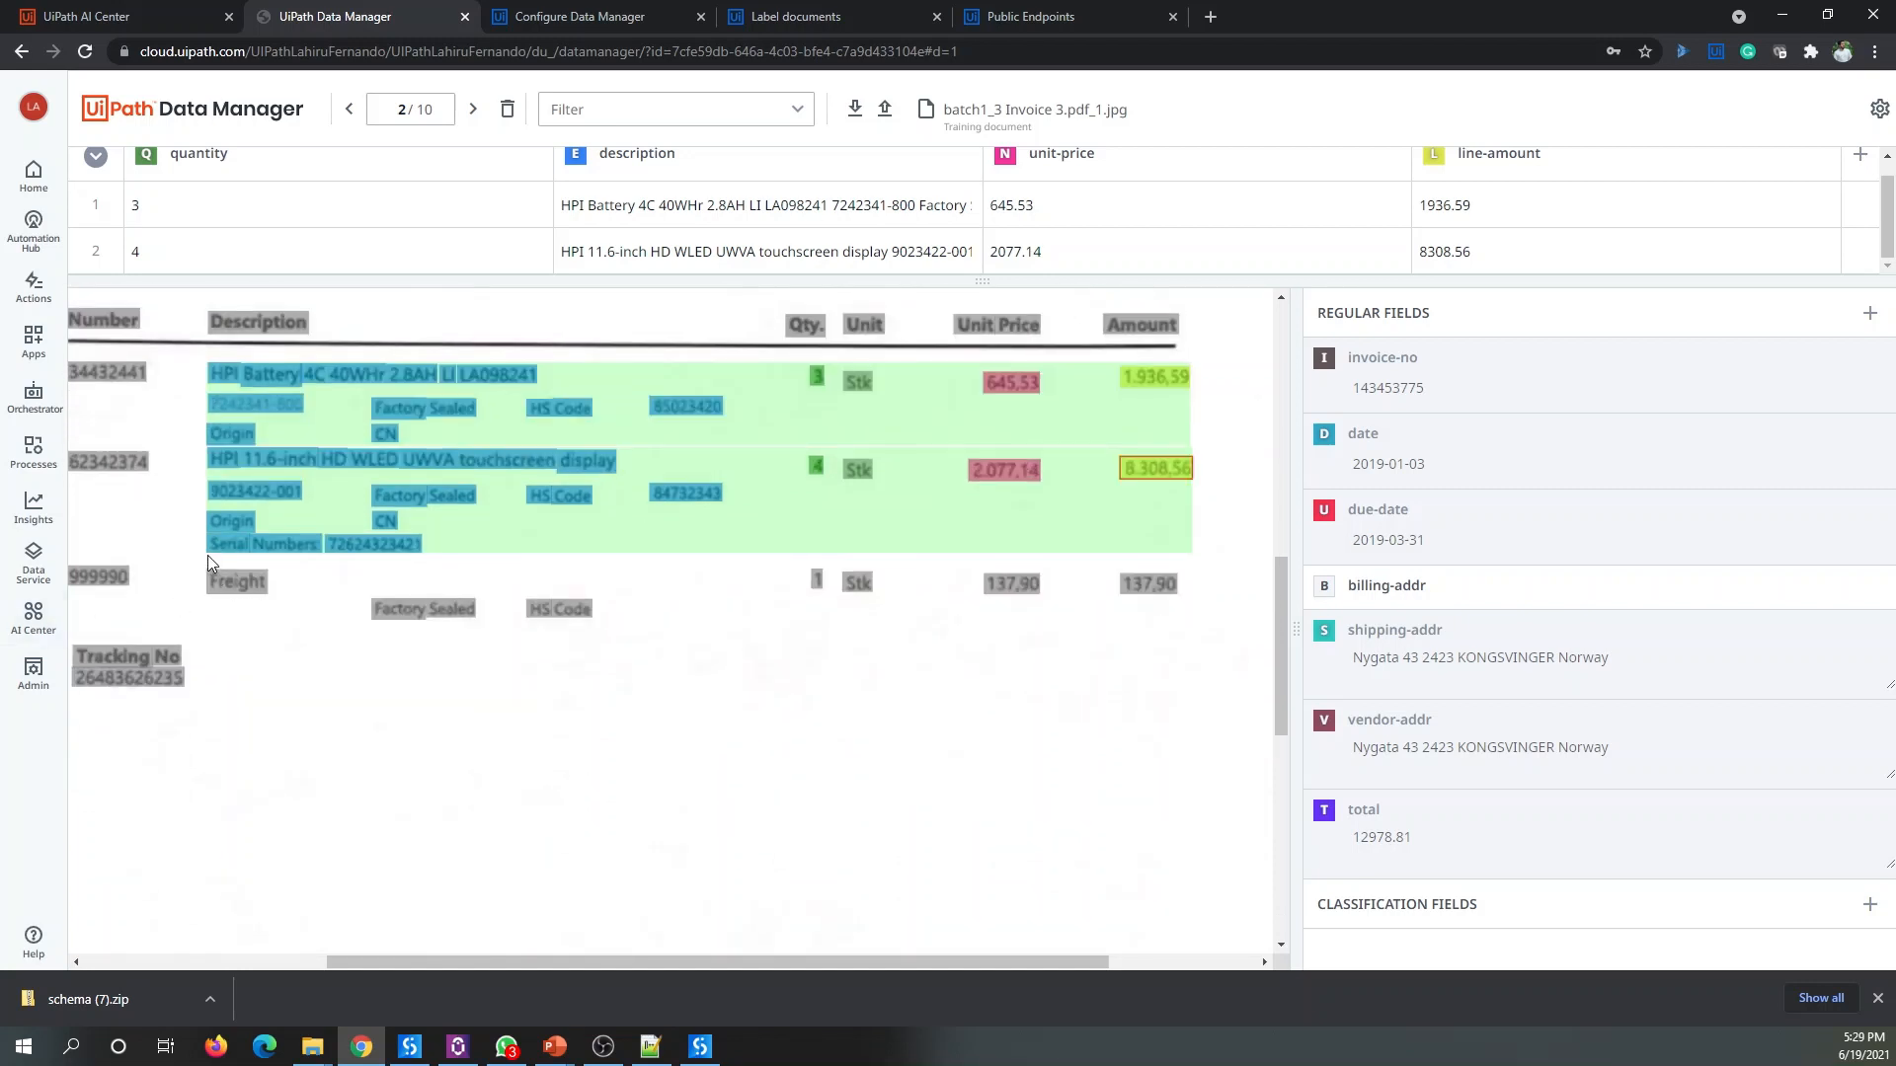
pyautogui.moveTo(207, 554); pyautogui.dragTo(1193, 651)
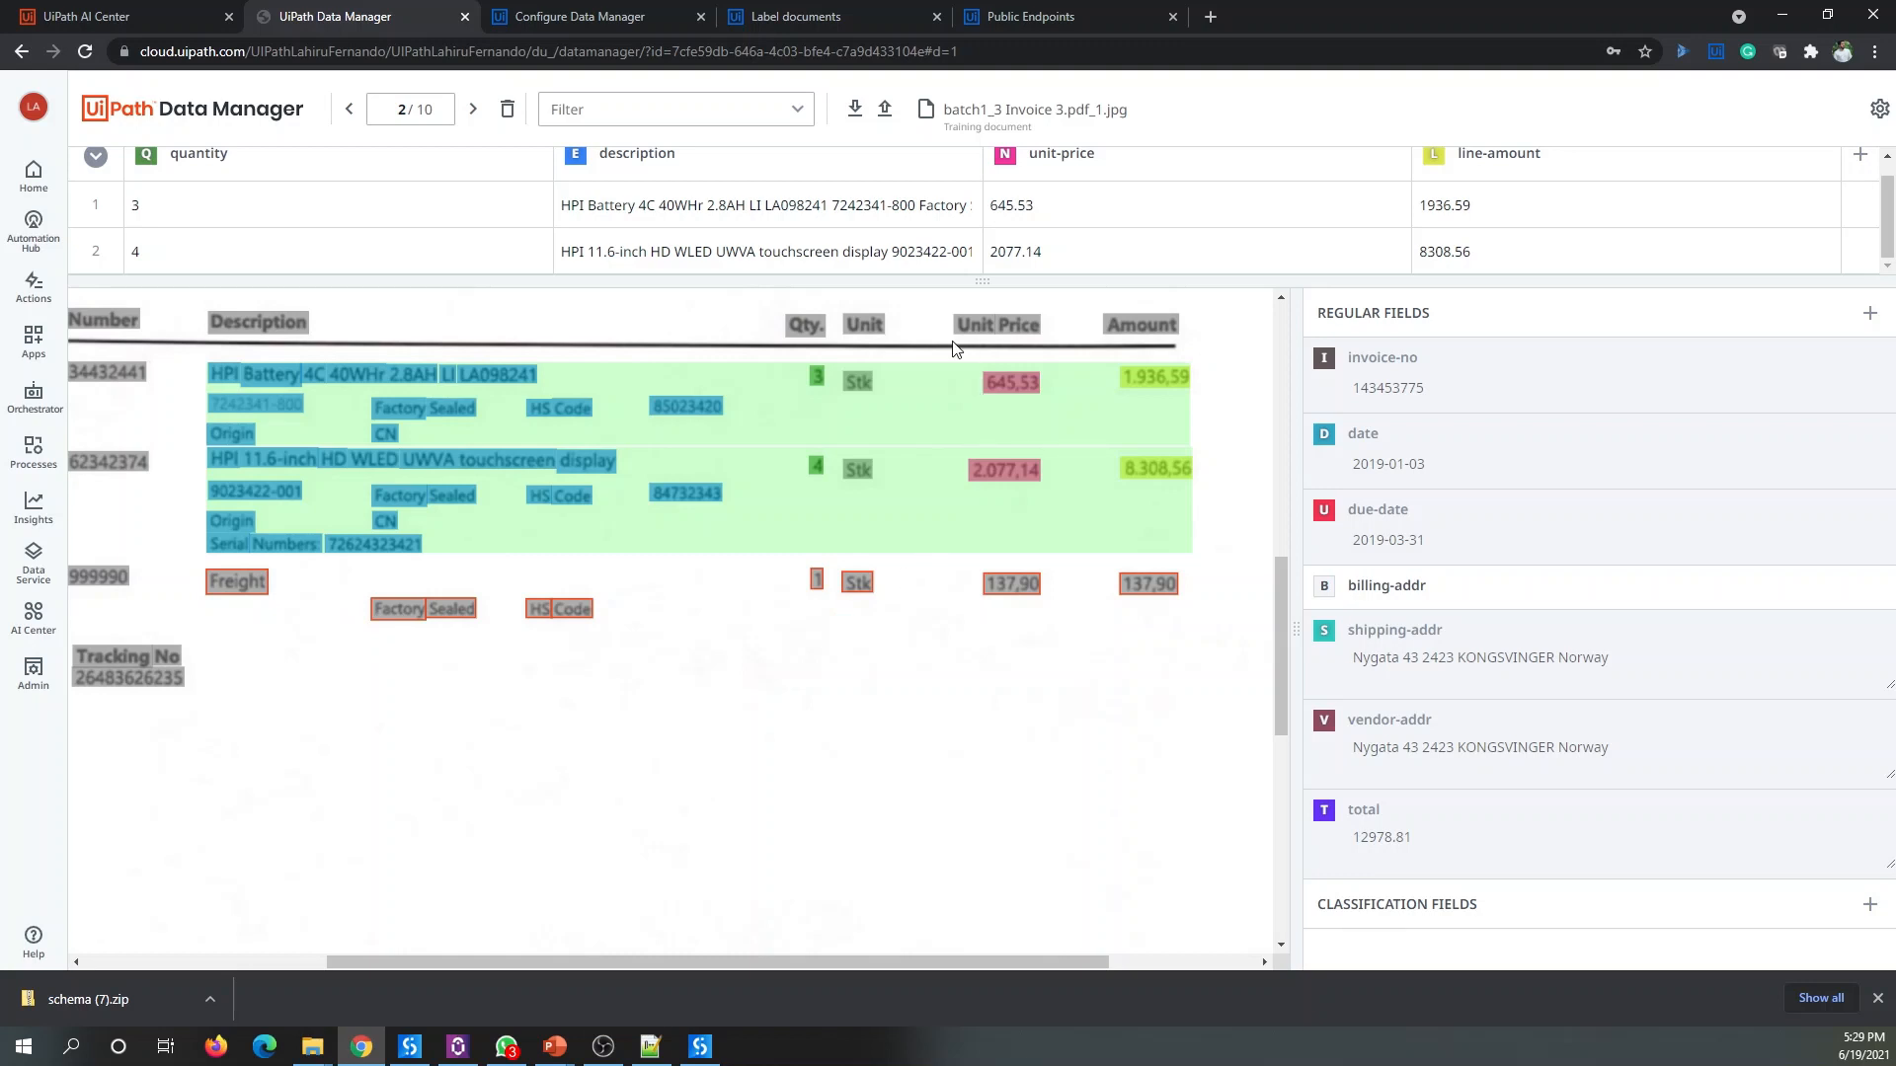
pyautogui.press('/')
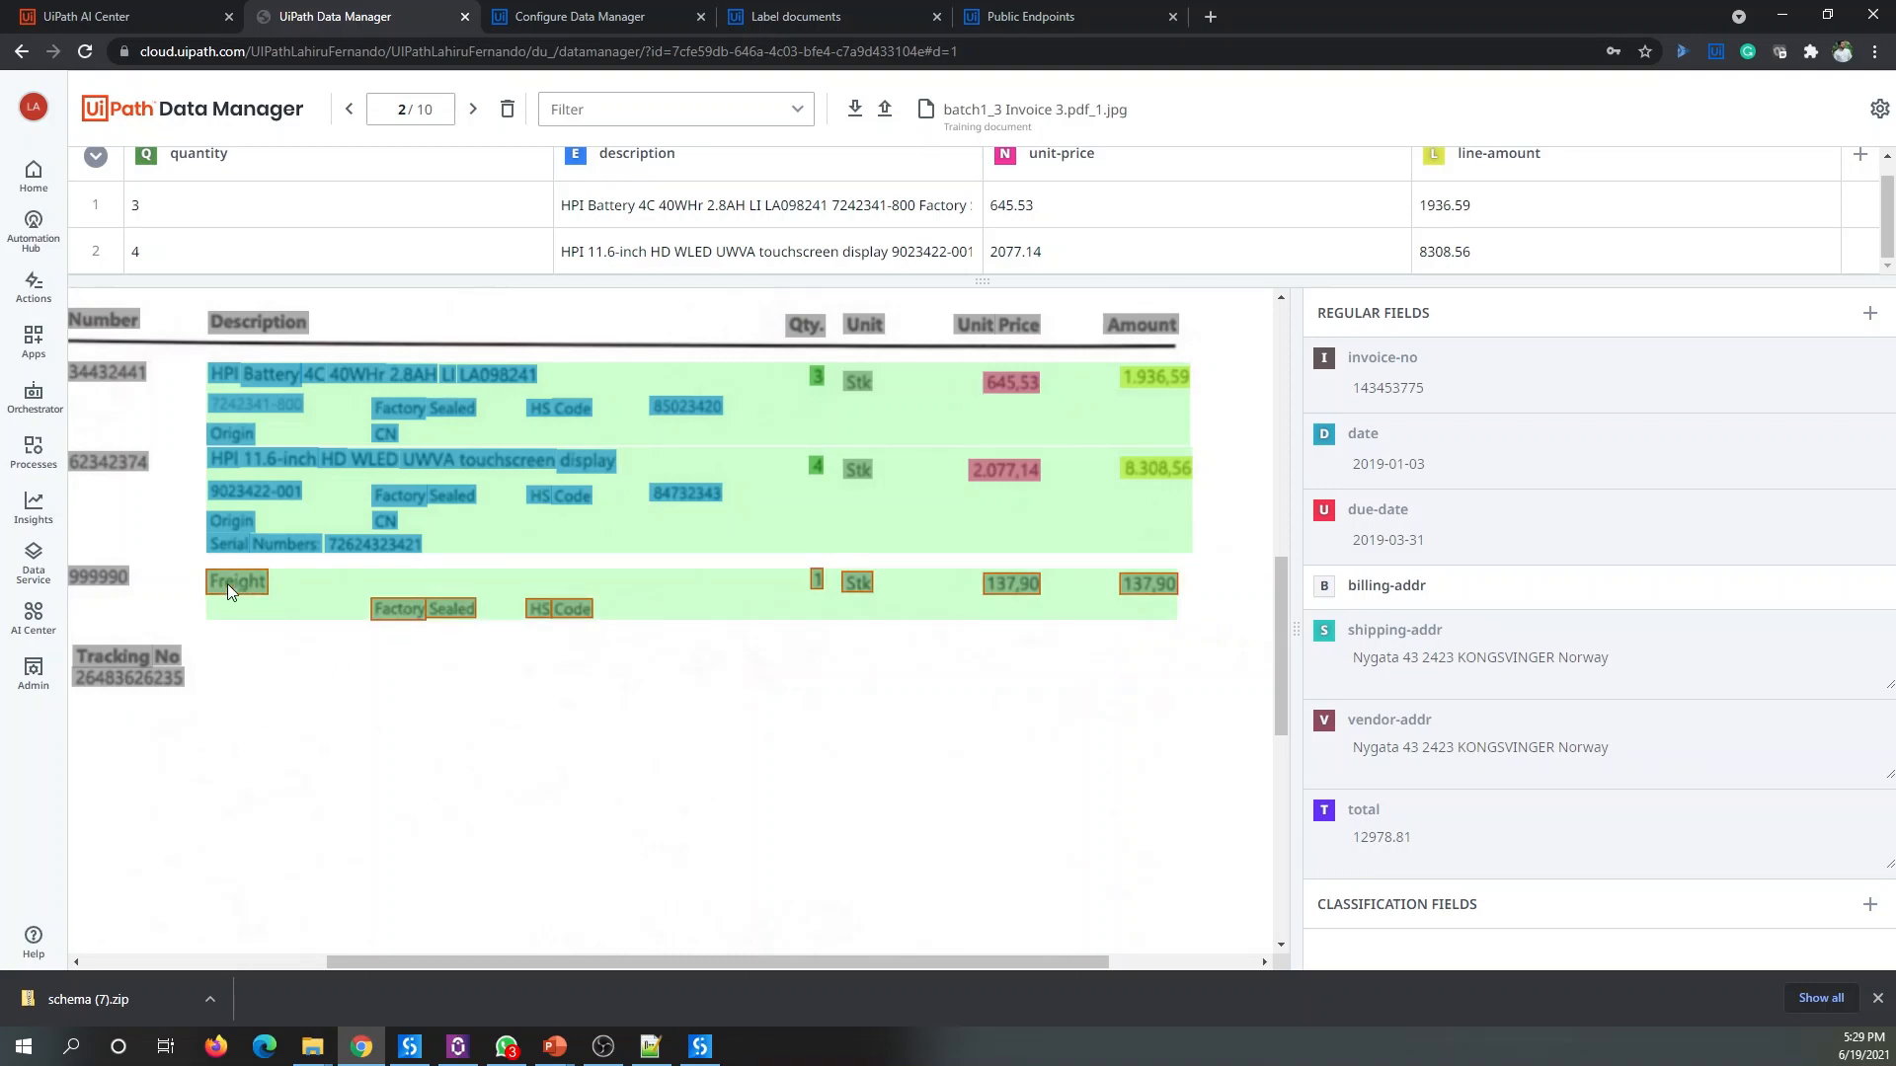
pyautogui.click(818, 580)
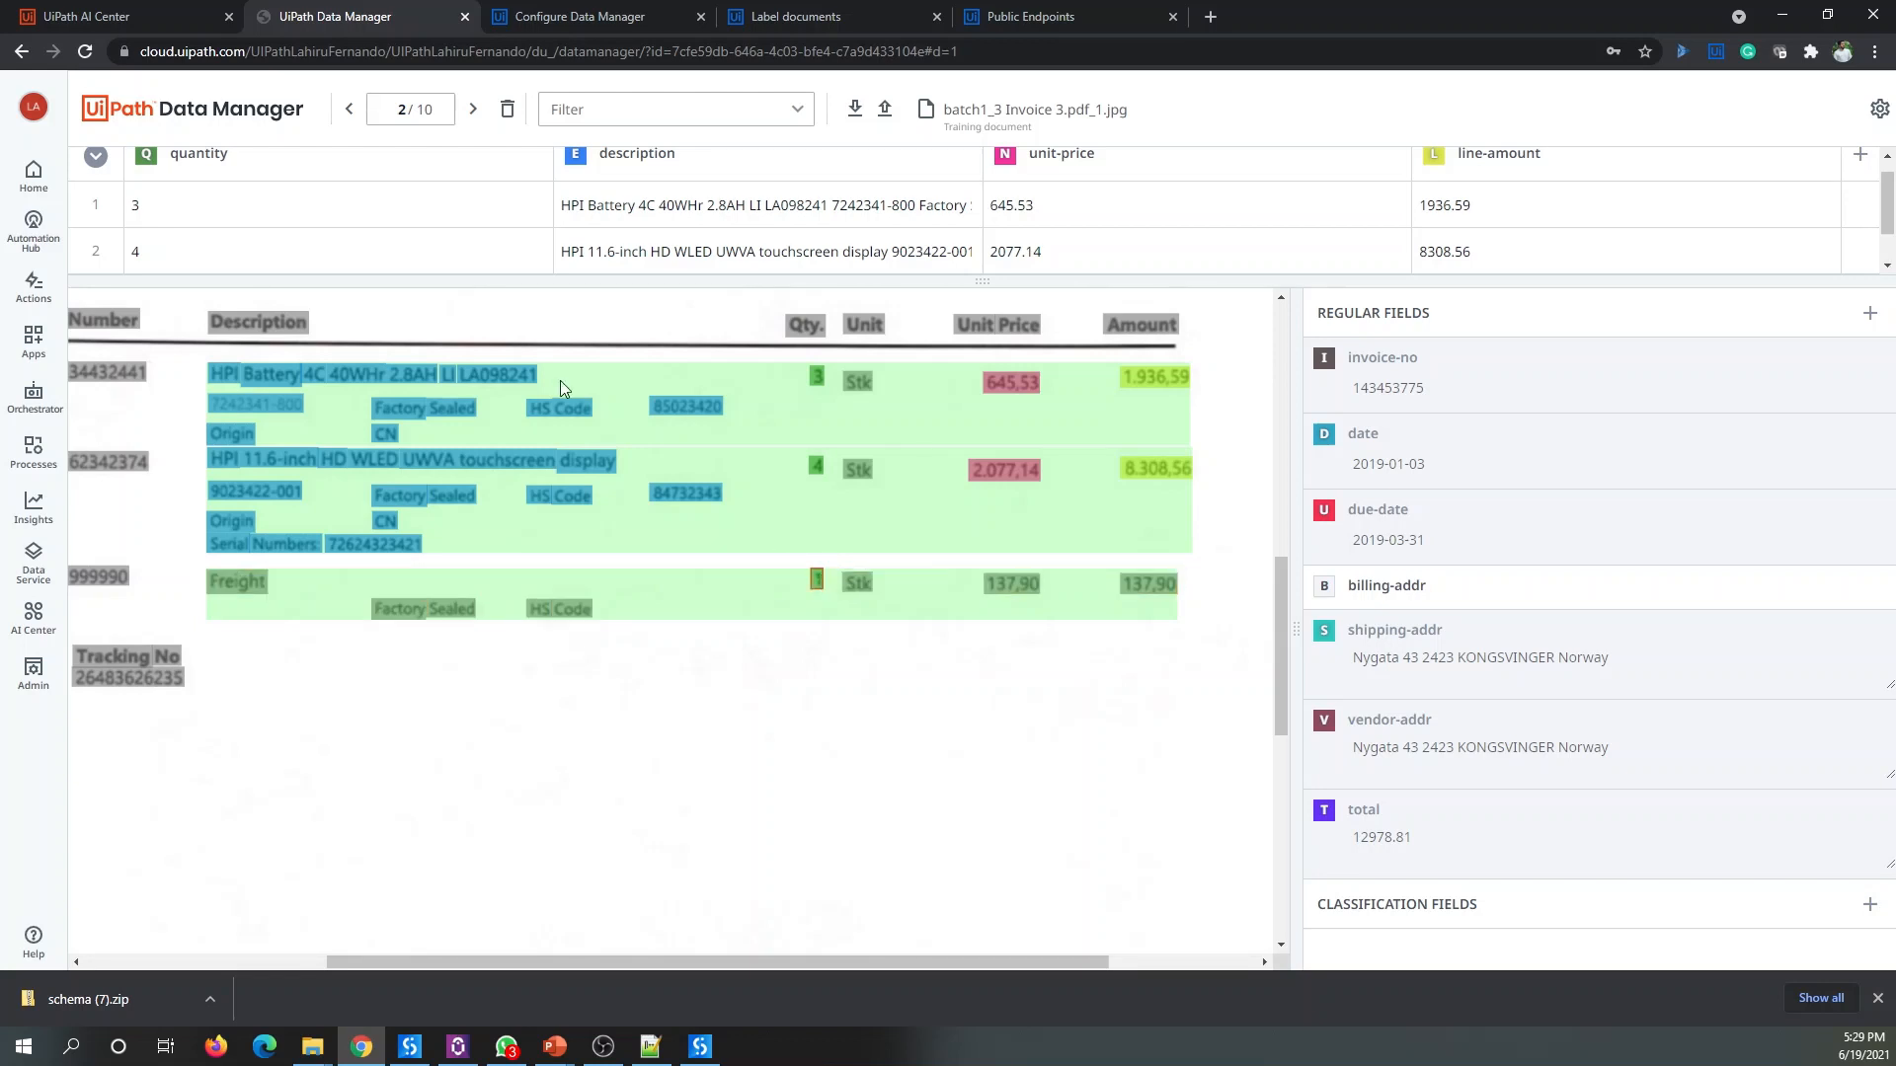
pyautogui.press('q')
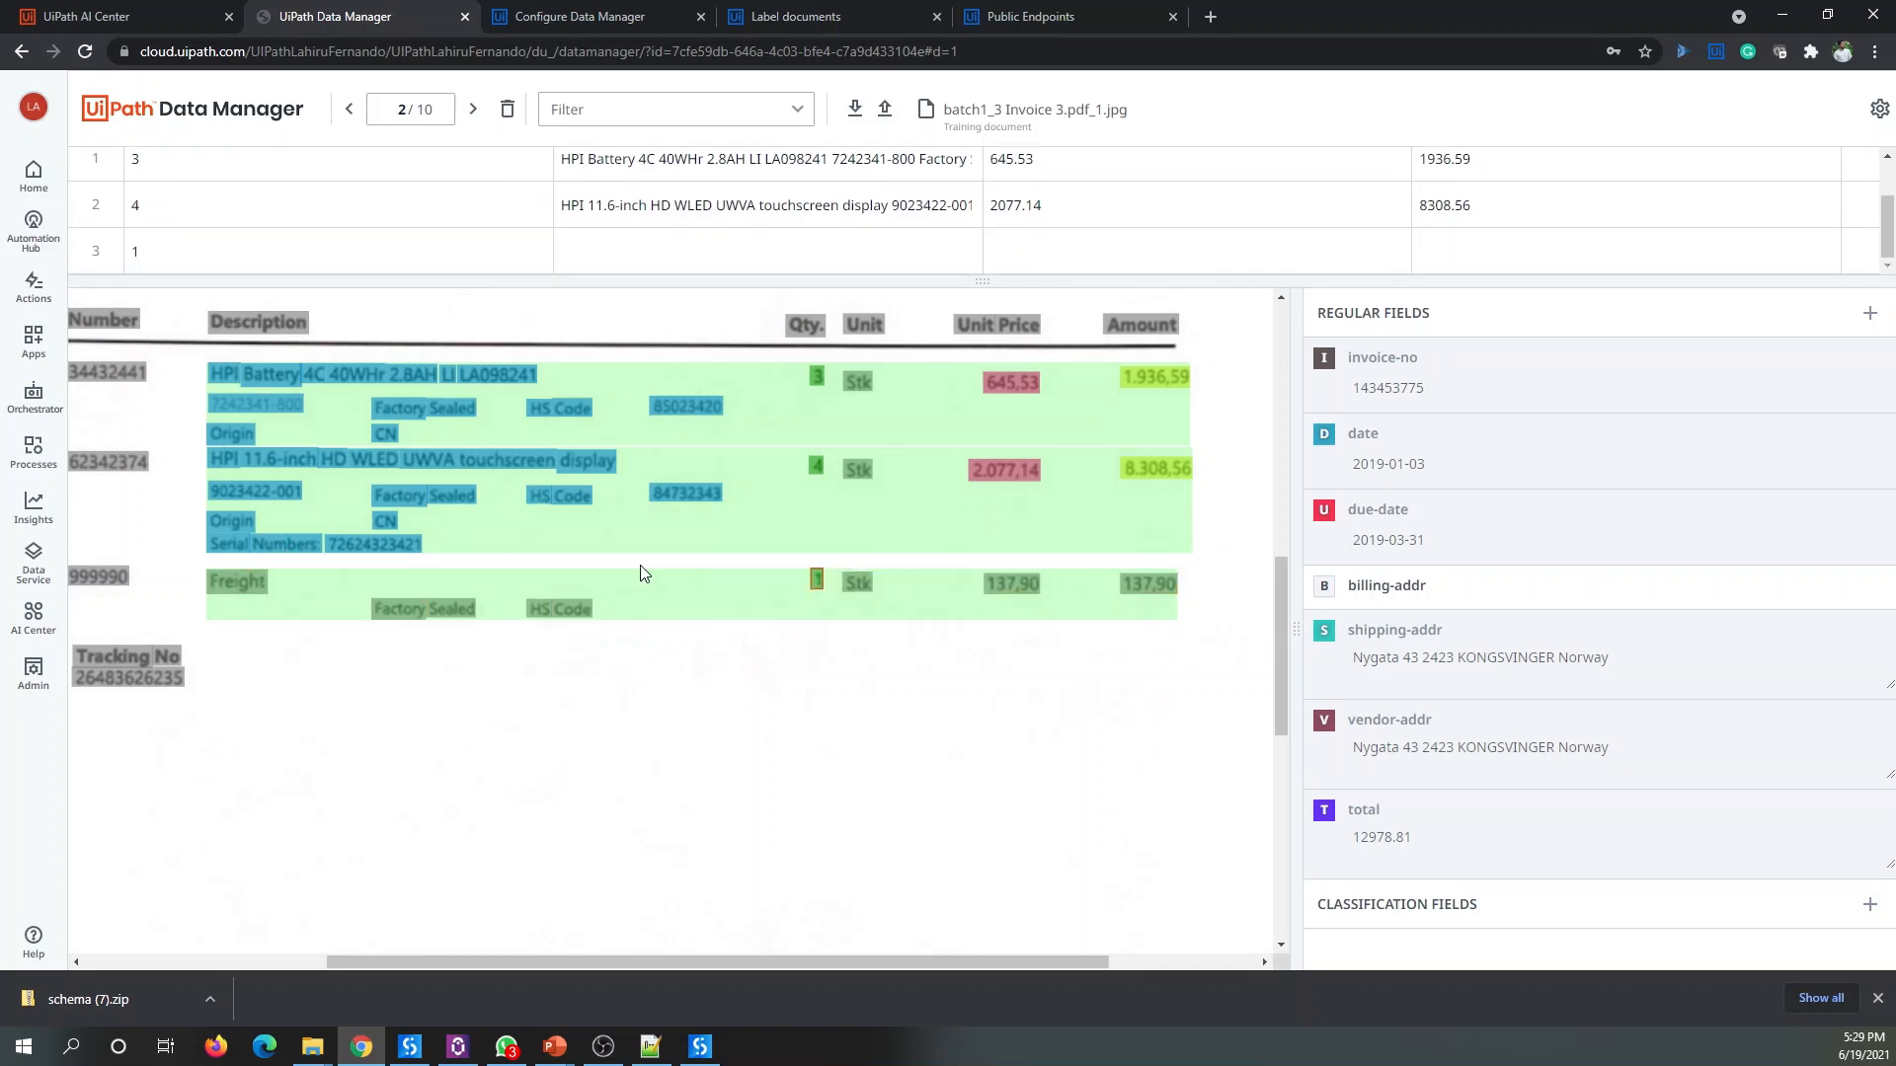
# Step: In the Freight row, label the Freight, Factory Sealed and HS Code text as description and 137,90 under Unit Price as unit-price
pyautogui.moveTo(629, 574); pyautogui.dragTo(206, 640)
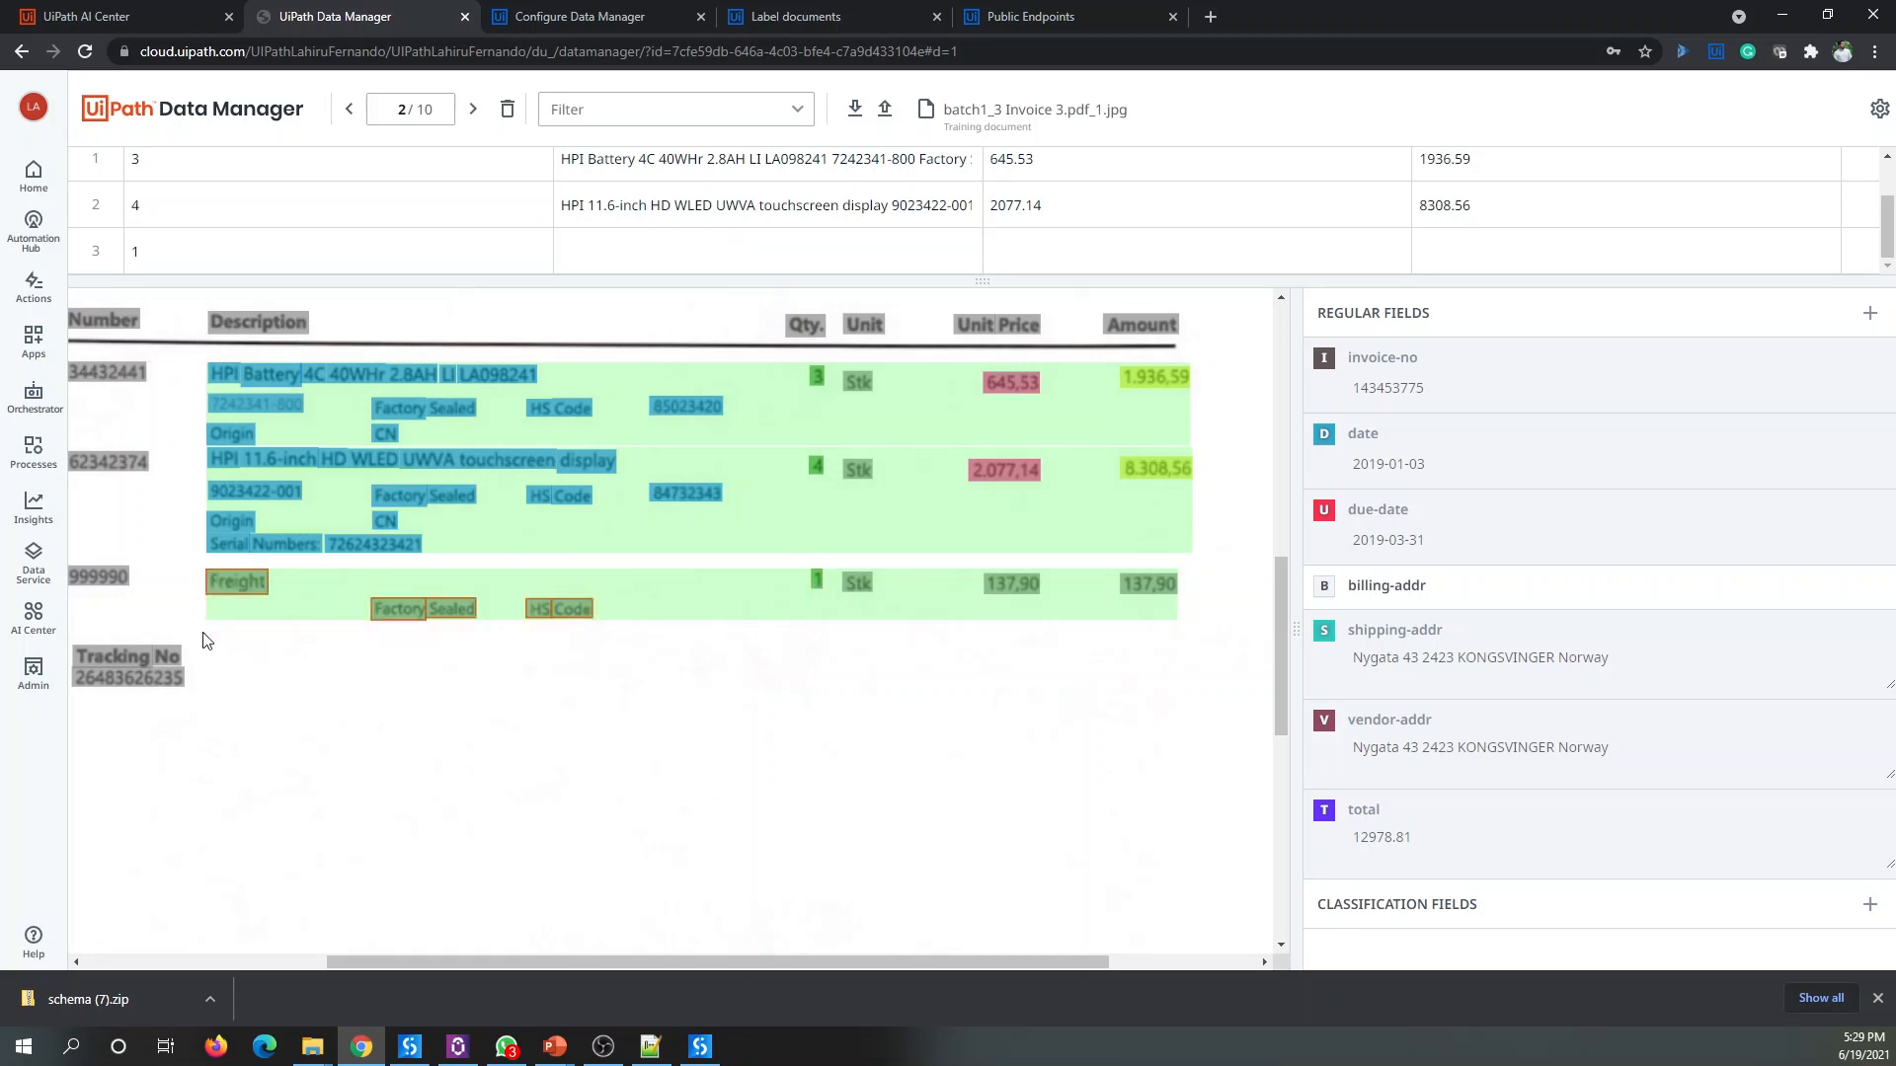
pyautogui.press('d')
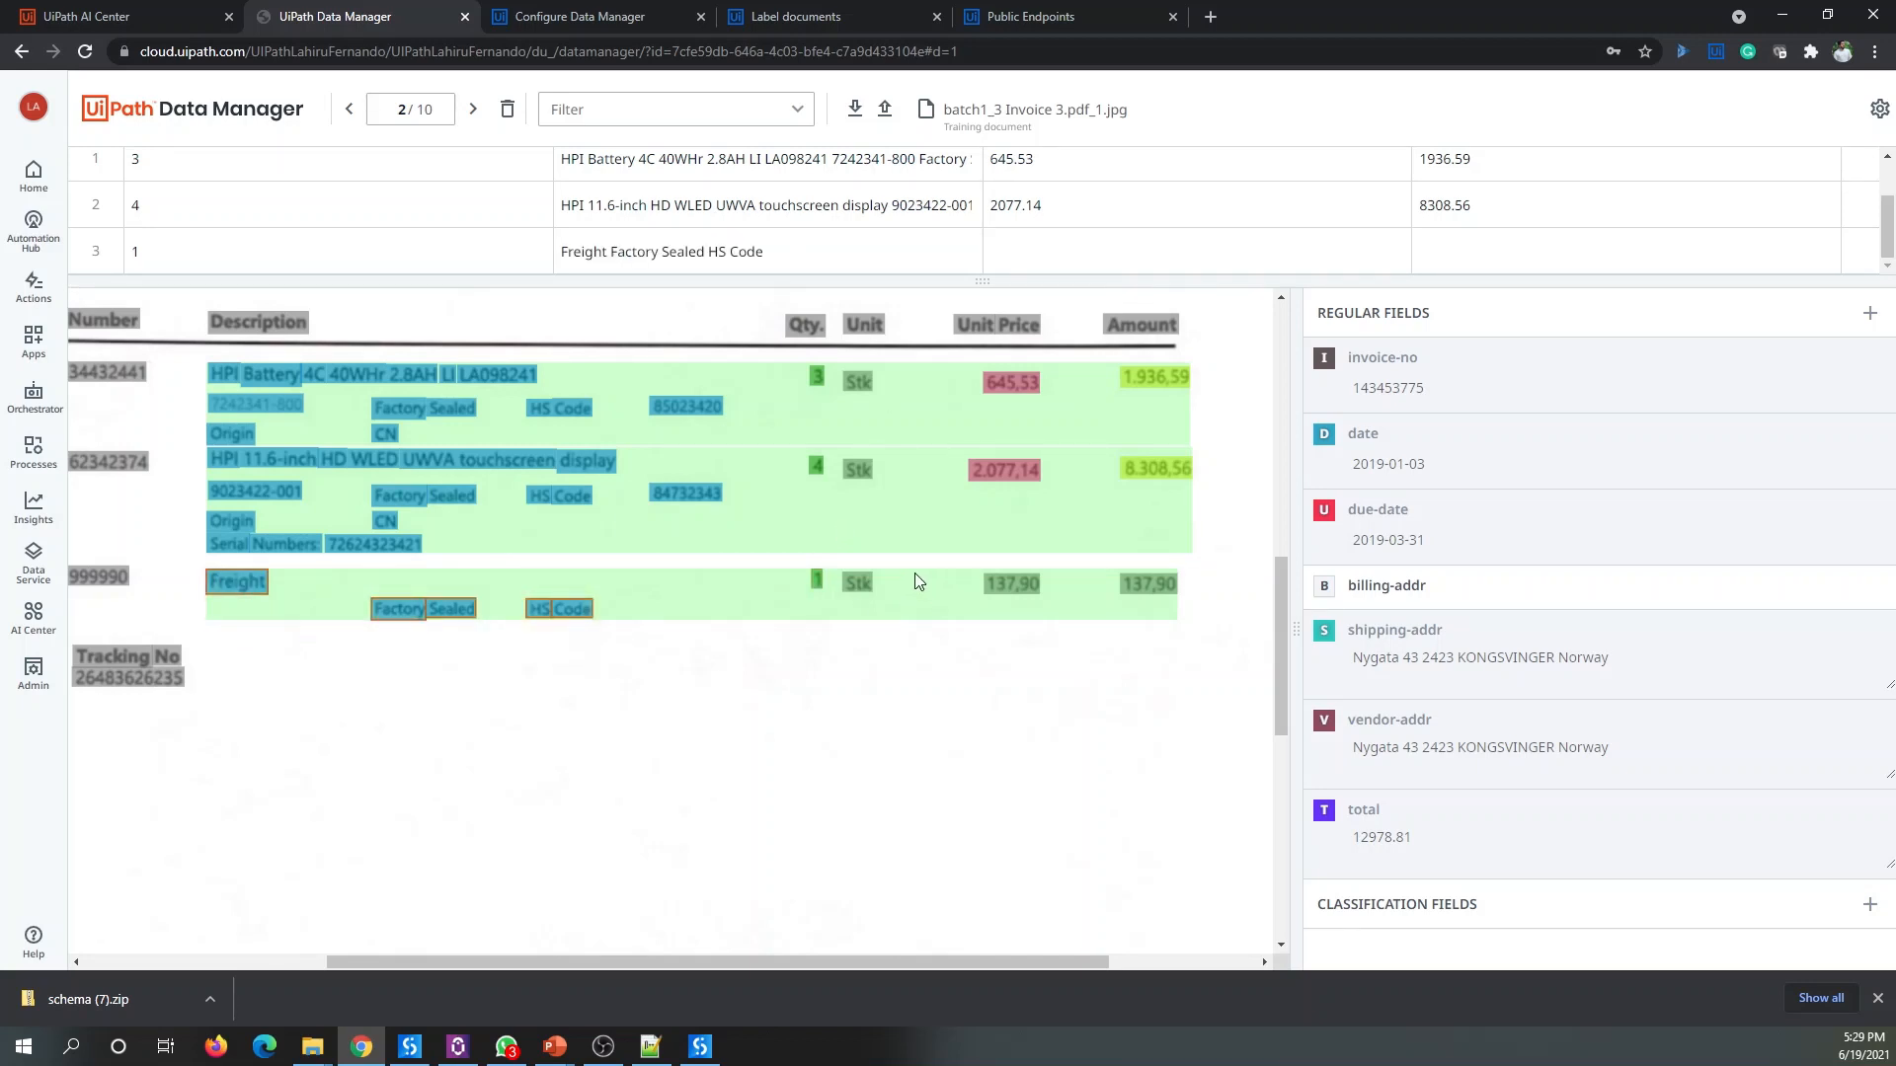
pyautogui.click(998, 588)
pyautogui.scroll(2, 1086, 188)
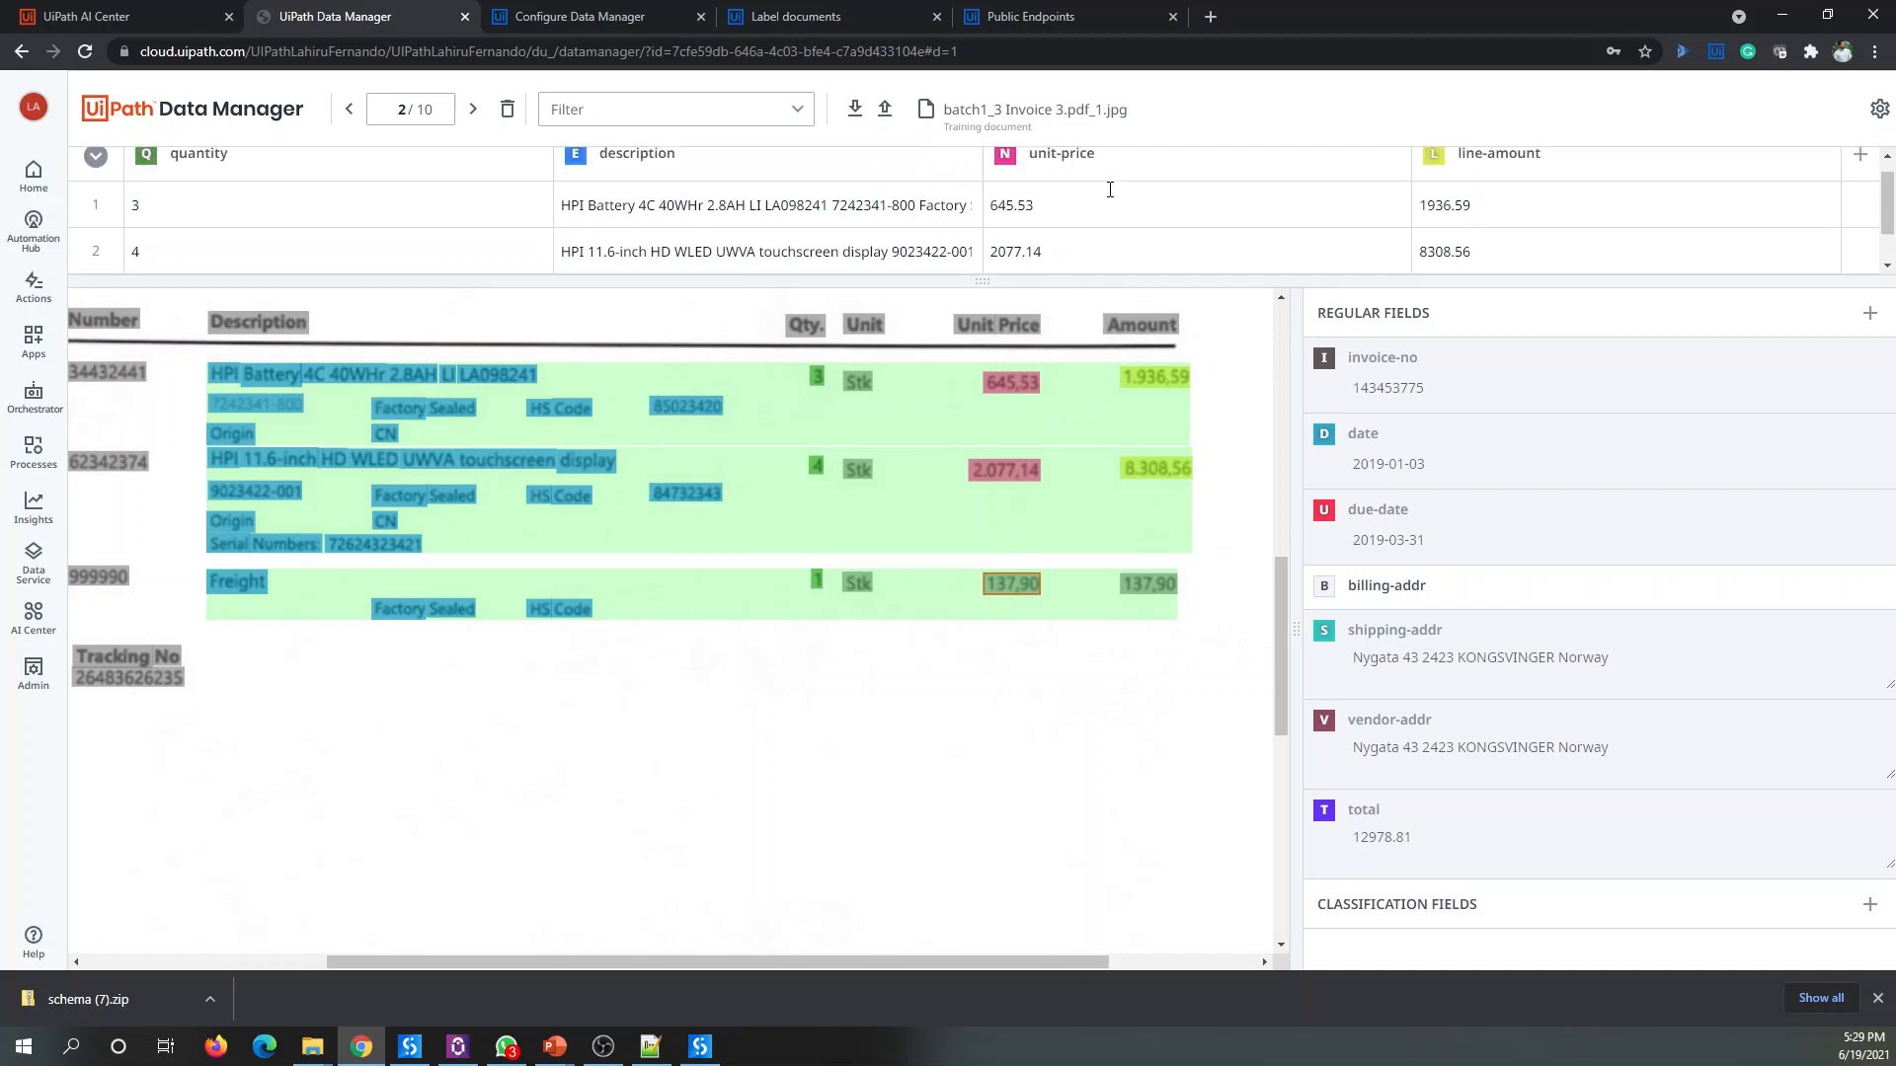
pyautogui.press('n')
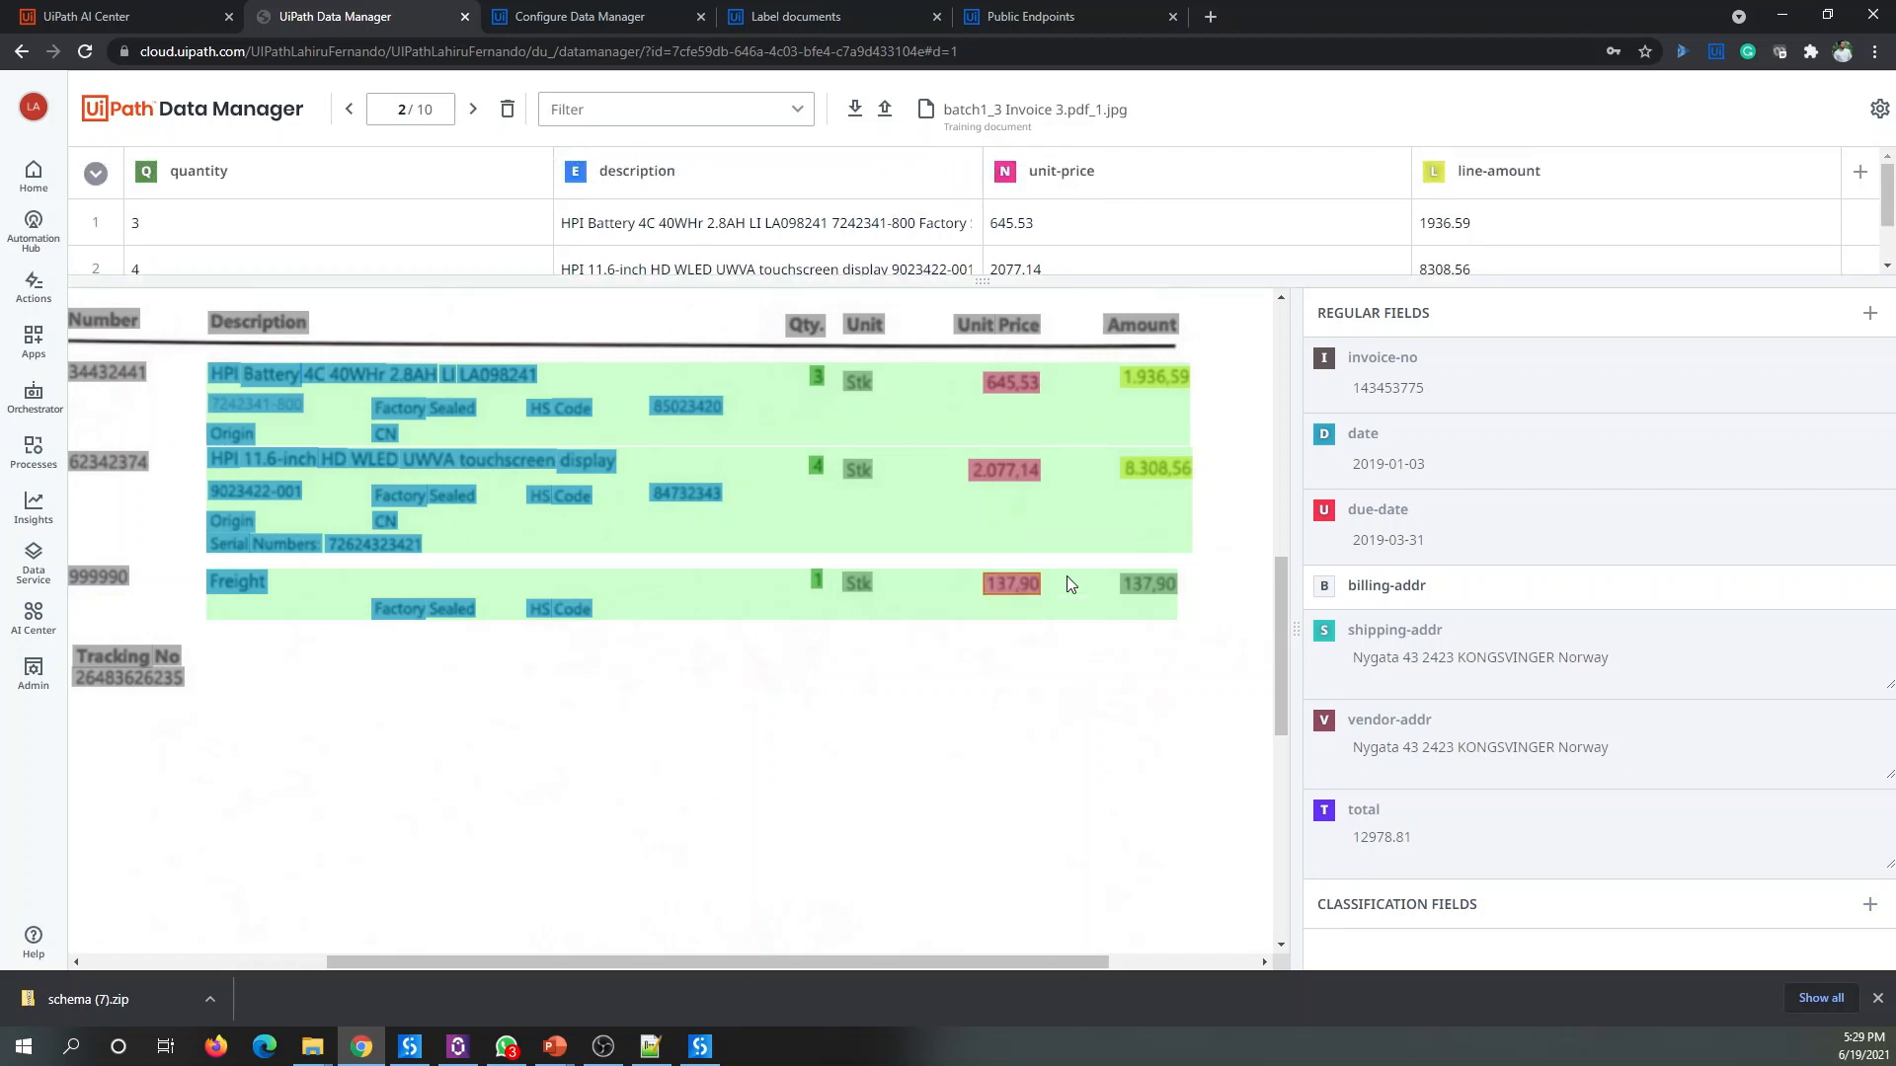
# Step: Label 137,90 under Amount in the Freight row as line-amount and check the extracted table rows
pyautogui.click(1146, 586)
pyautogui.press('l')
pyautogui.scroll(-2, 520, 236)
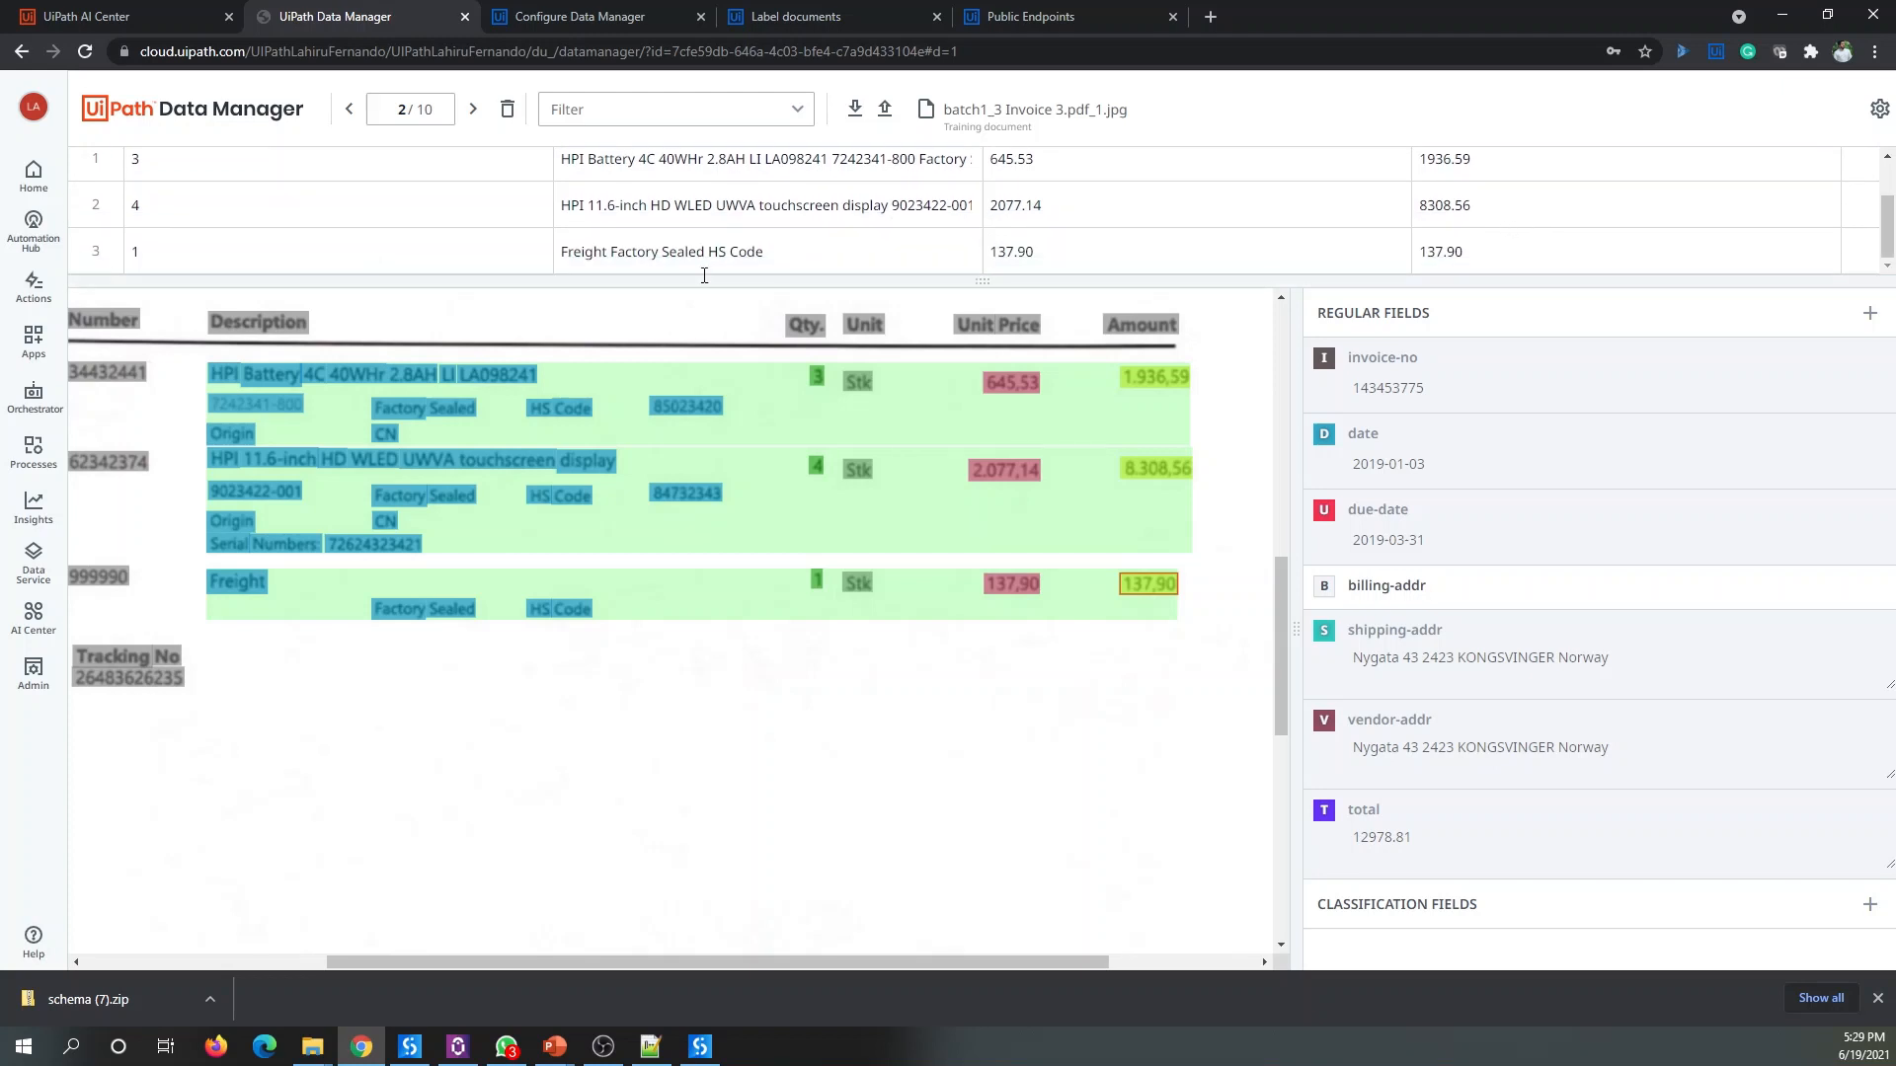
pyautogui.scroll(2, 657, 265)
pyautogui.scroll(-2, 1088, 234)
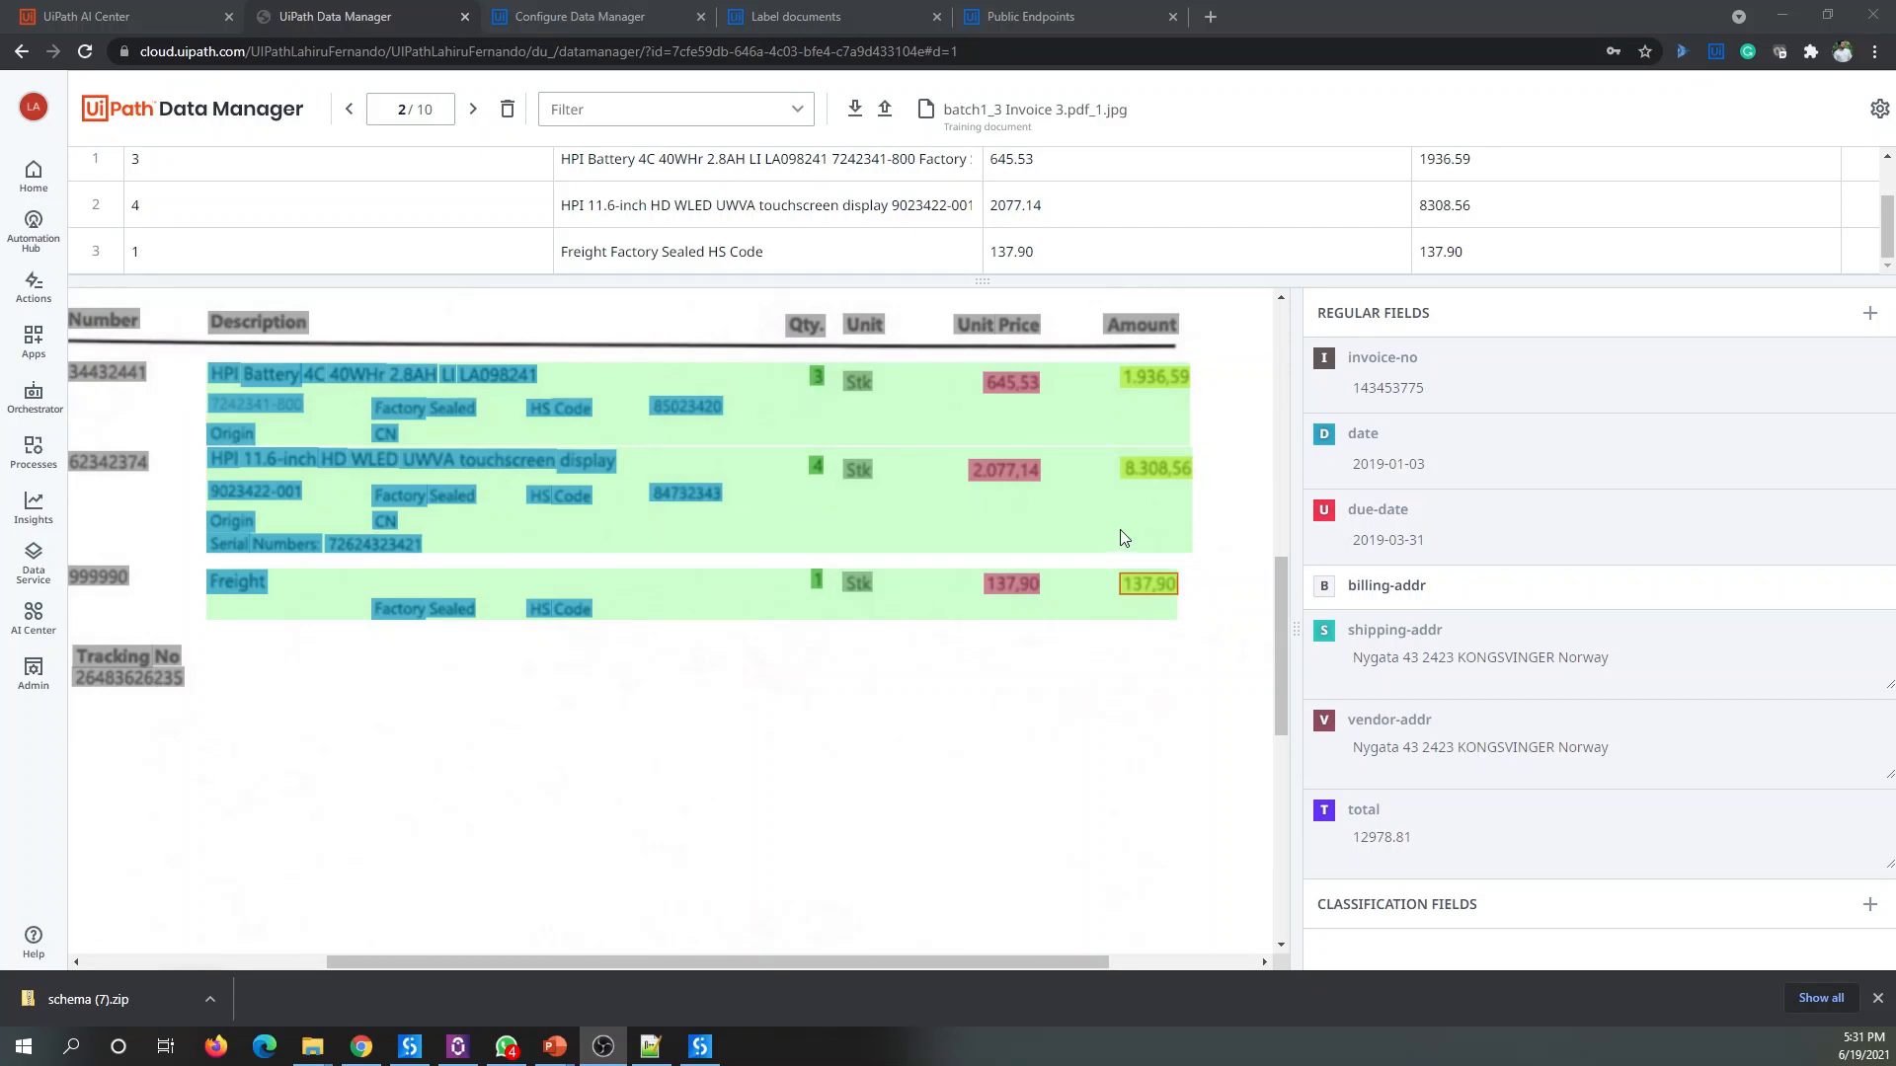
# Step: Go to the third document, batch1_Invoice 4.pdf_1.jpg, and look over its addresses, item table and invoice details
pyautogui.click(471, 114)
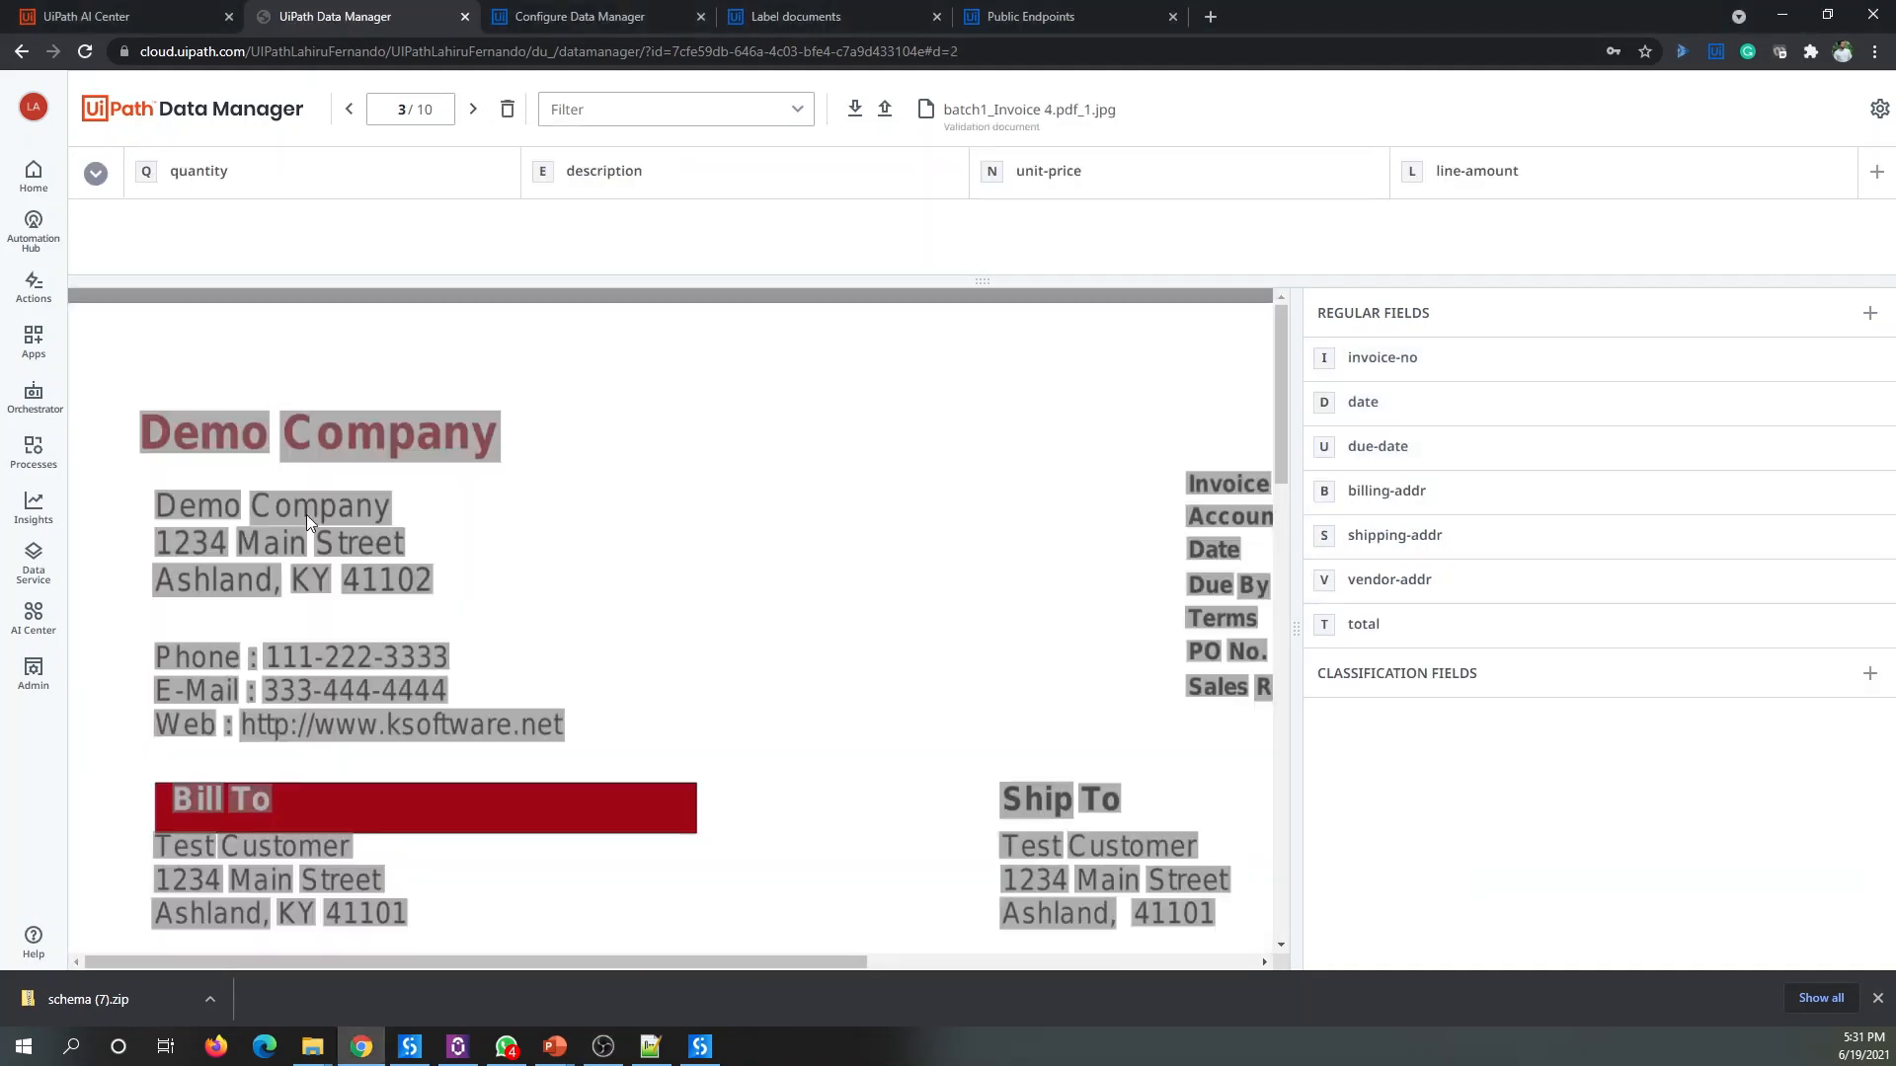
pyautogui.scroll(-8, 923, 567)
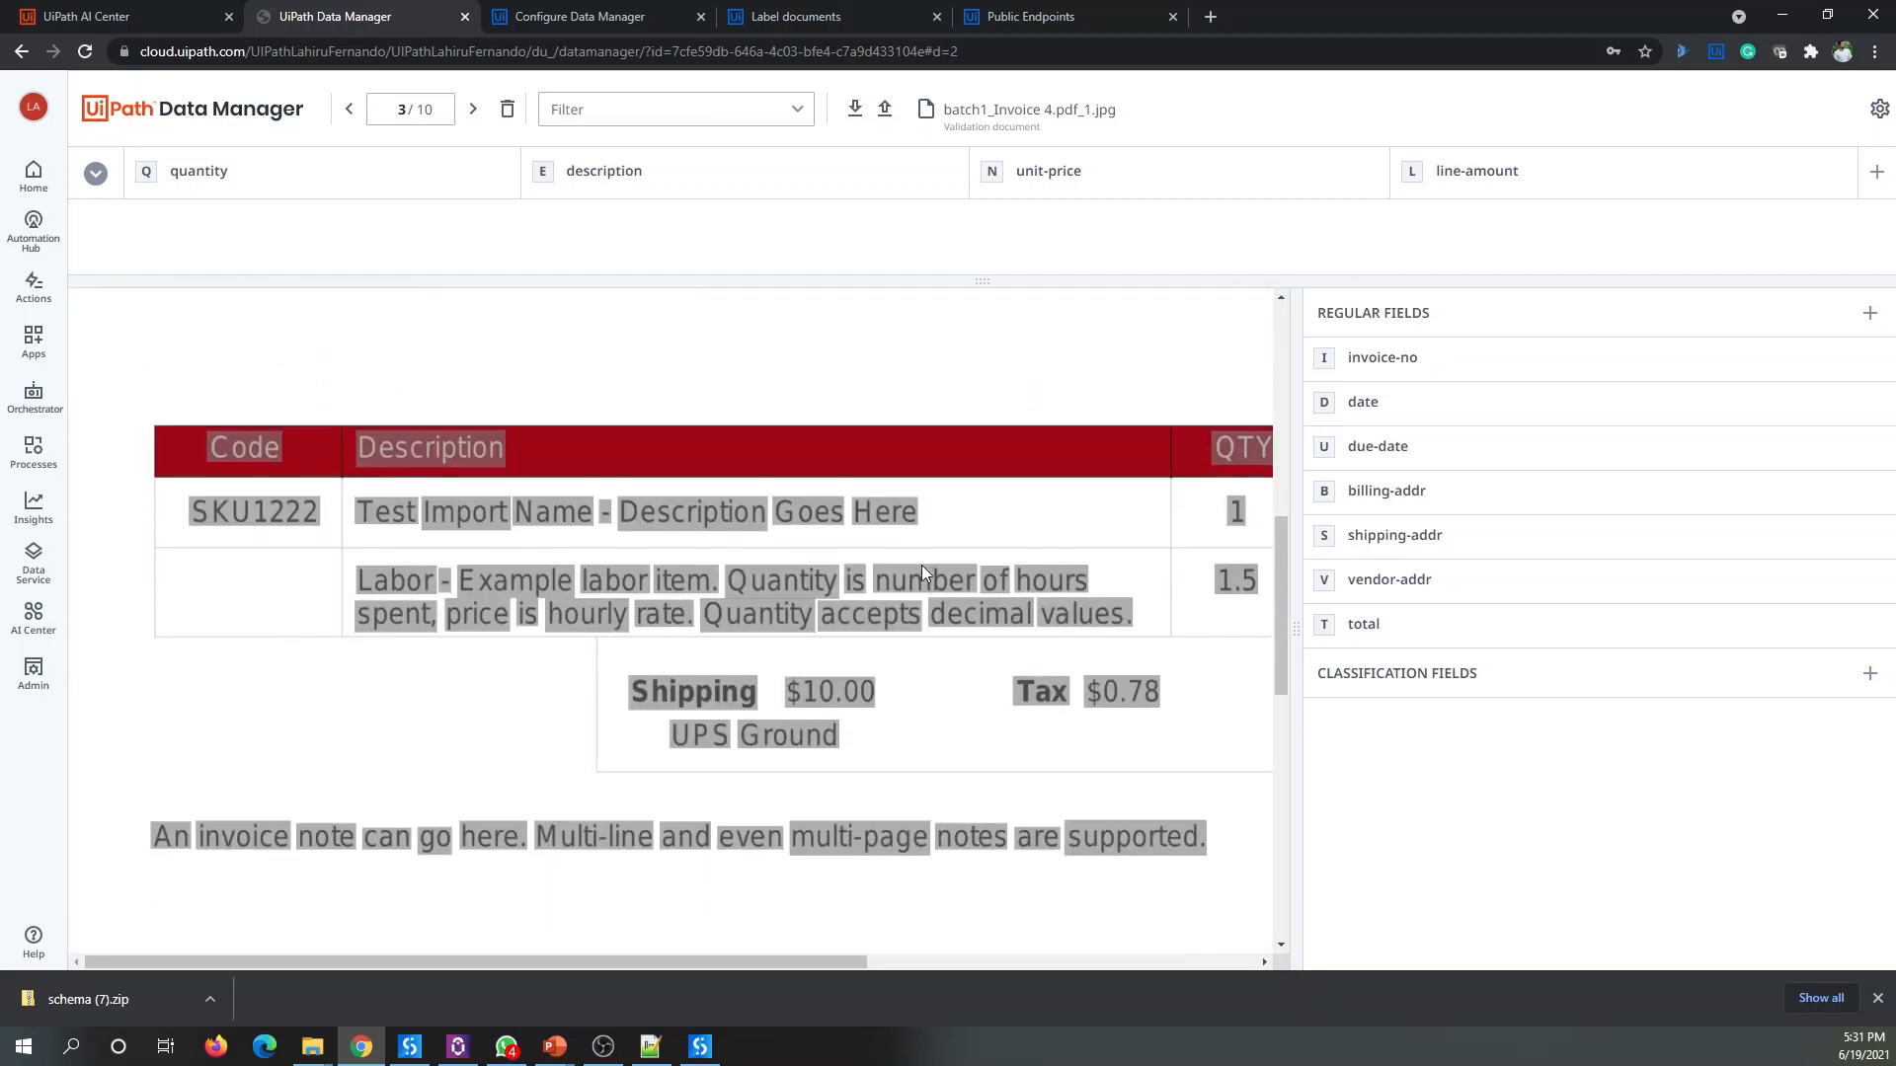
pyautogui.scroll(1, 968, 664)
pyautogui.scroll(2, 958, 660)
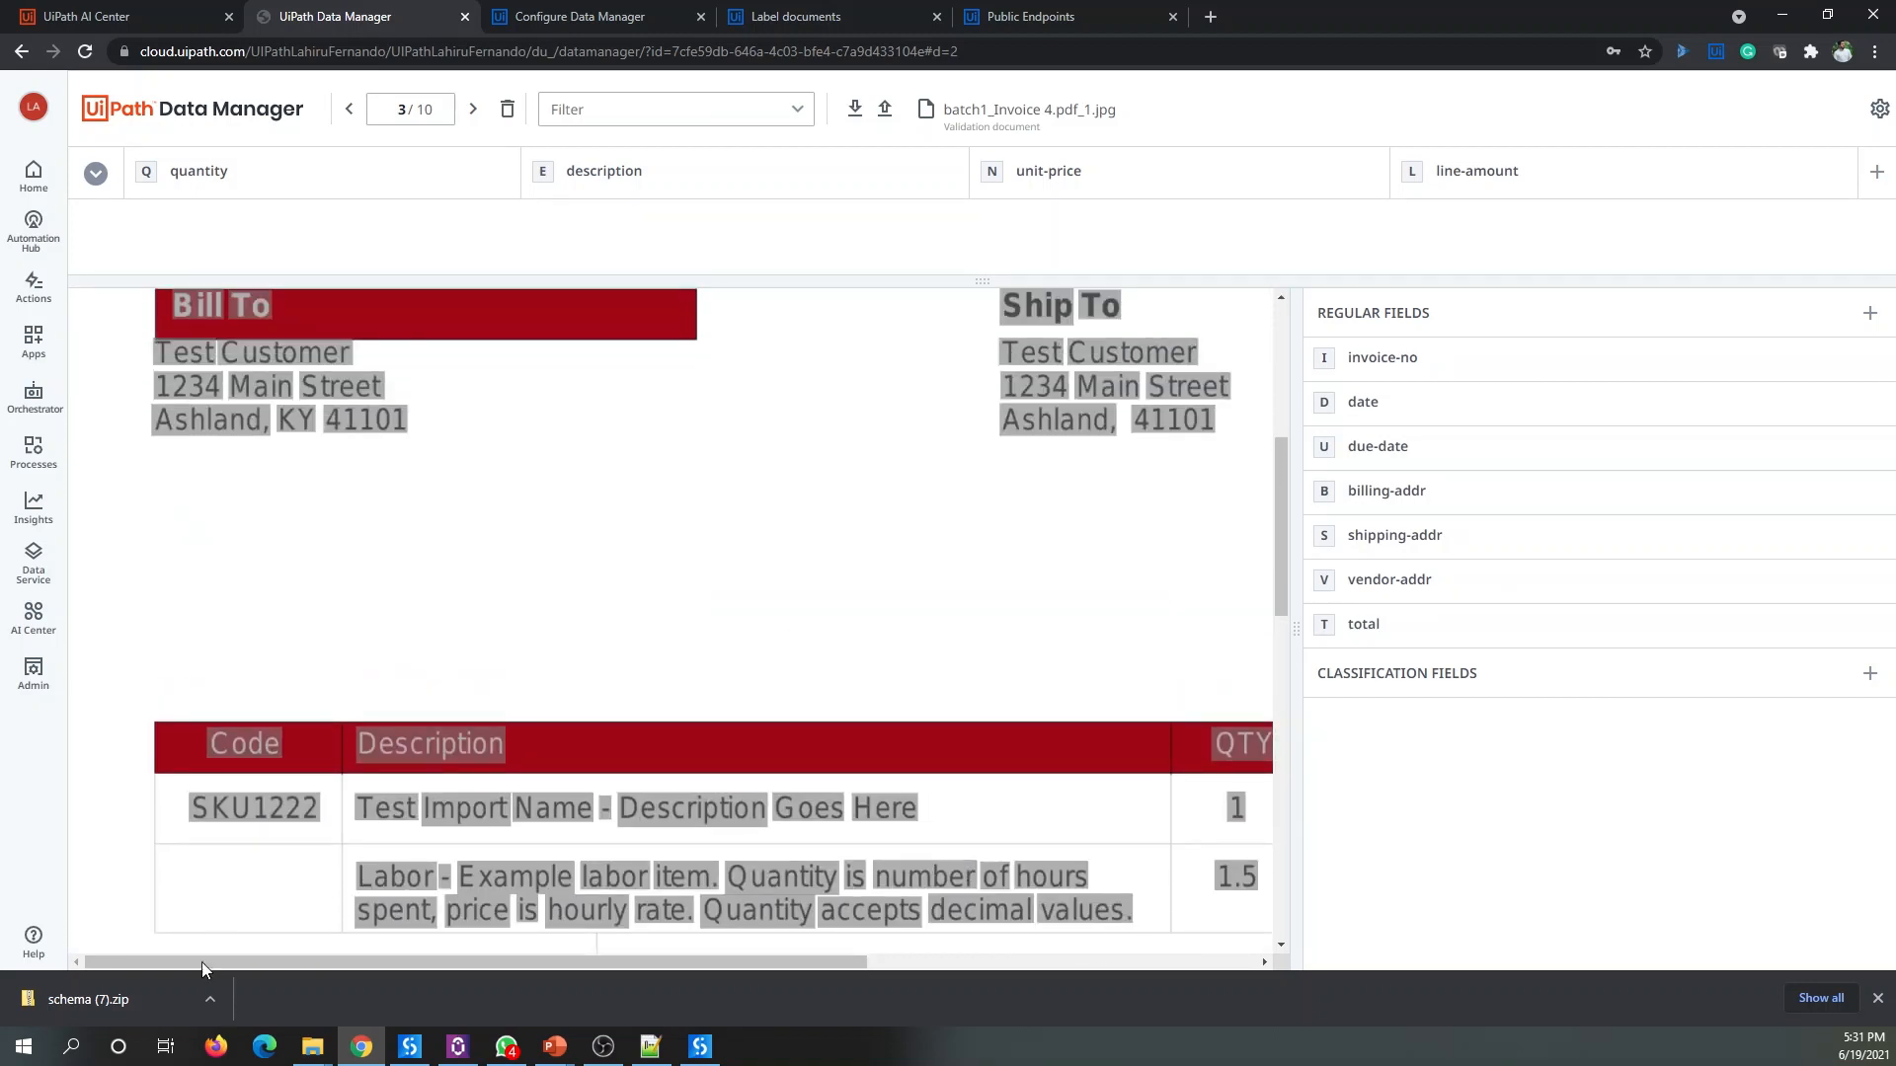
pyautogui.moveTo(244, 962); pyautogui.dragTo(303, 988)
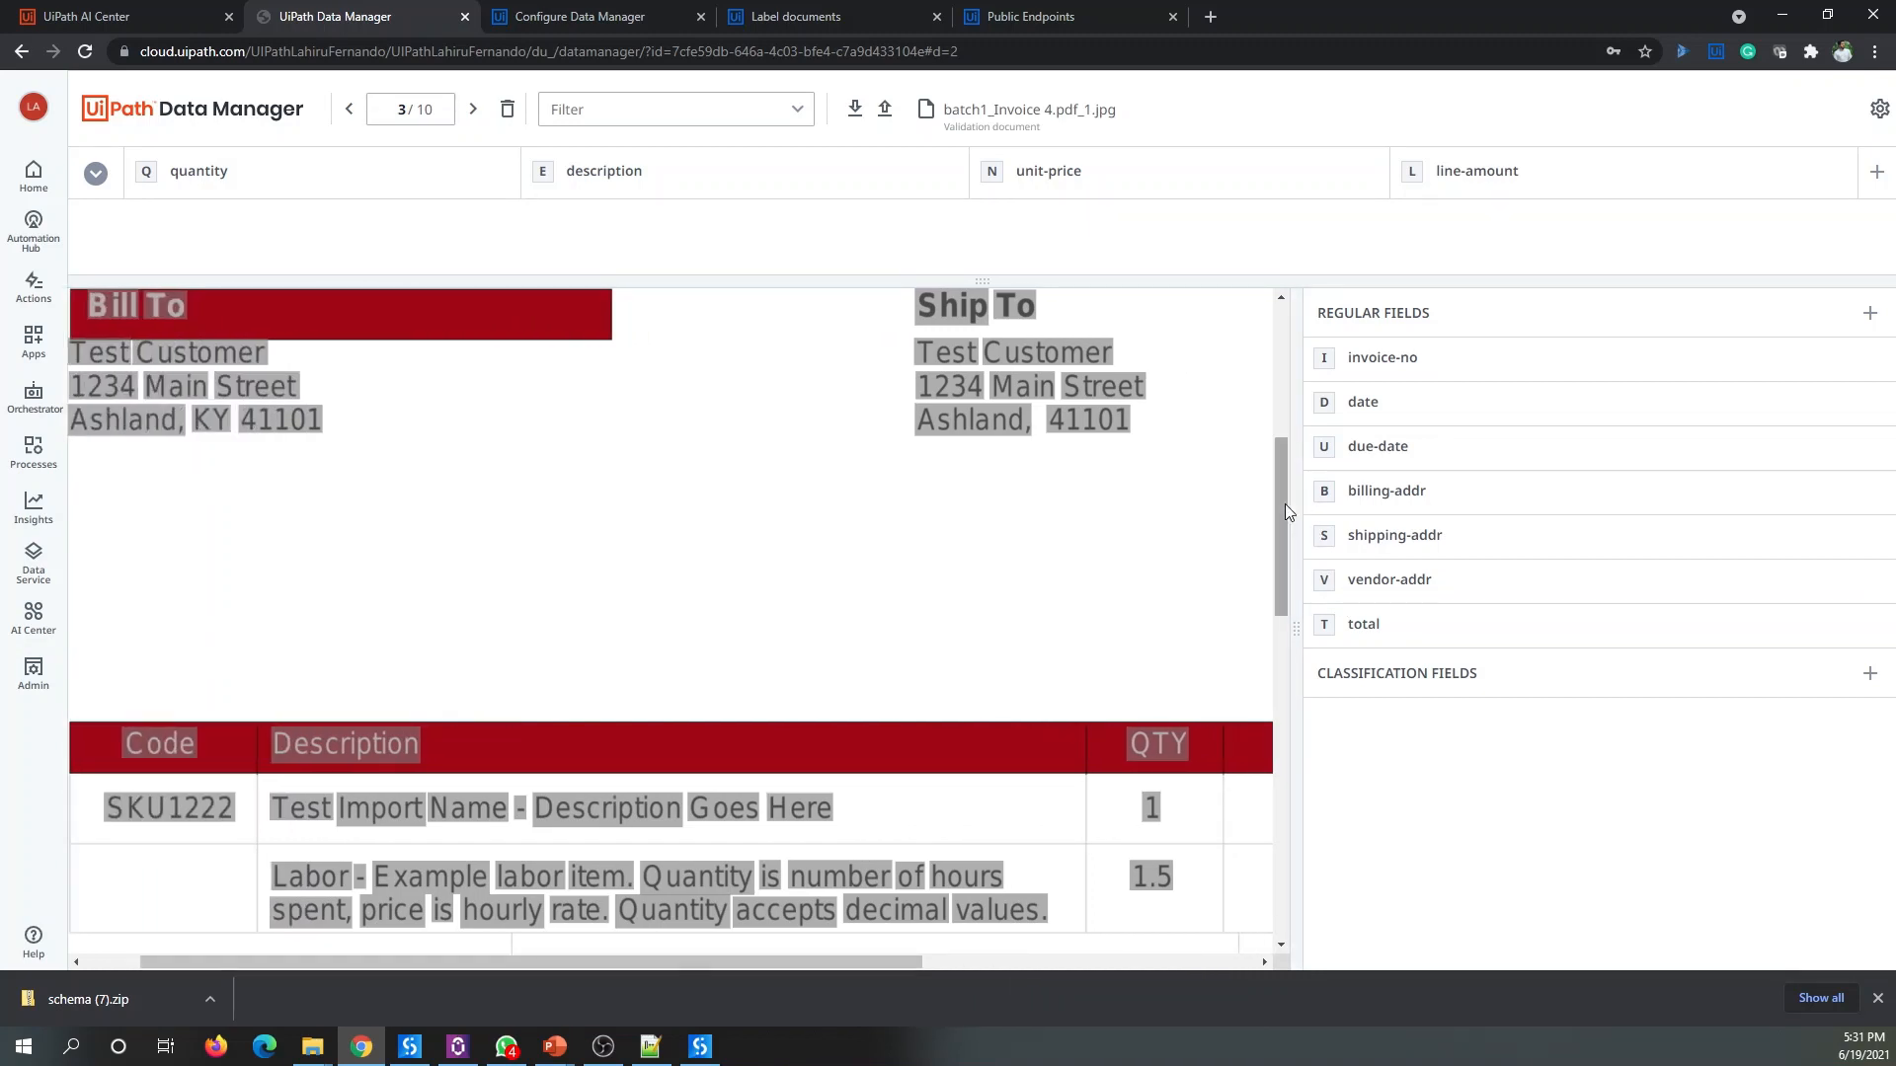
pyautogui.moveTo(1284, 505); pyautogui.dragTo(1282, 448)
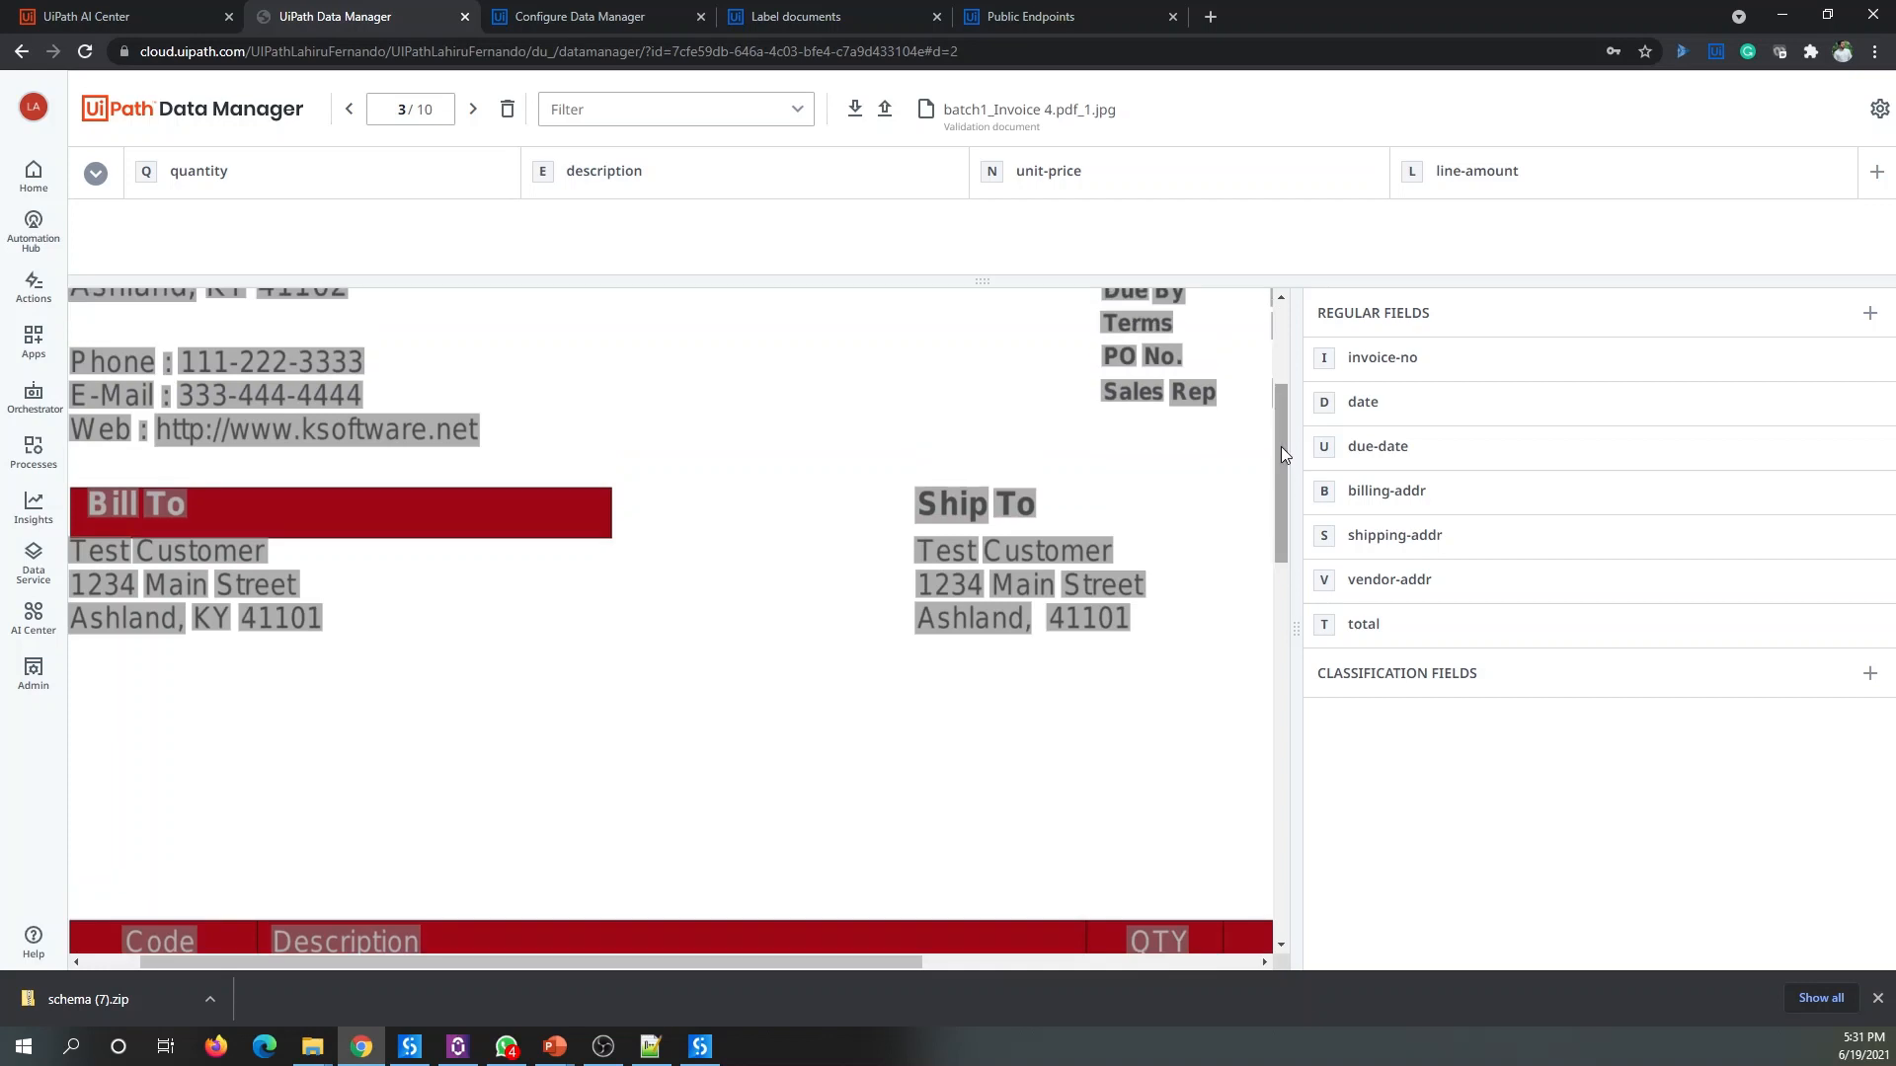
pyautogui.scroll(1, 1214, 555)
pyautogui.scroll(1, 1213, 555)
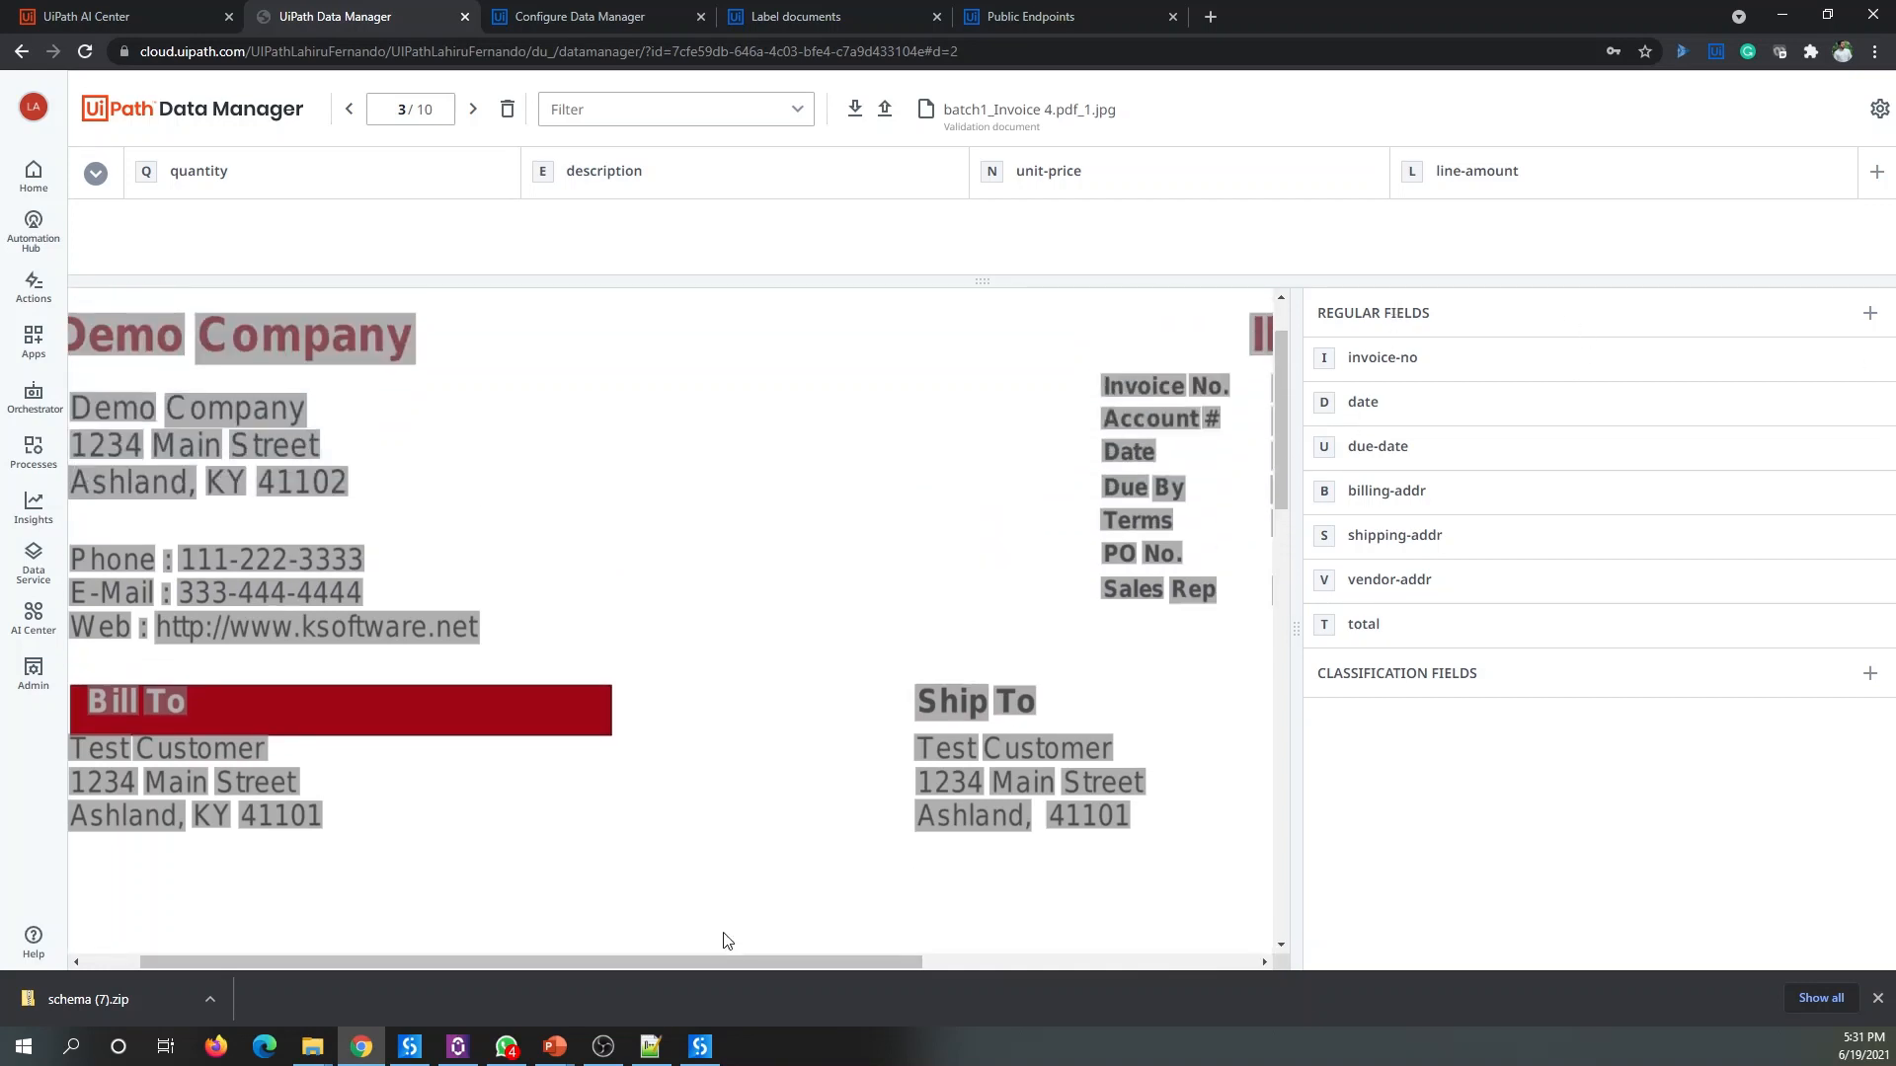
pyautogui.moveTo(713, 959); pyautogui.dragTo(934, 962)
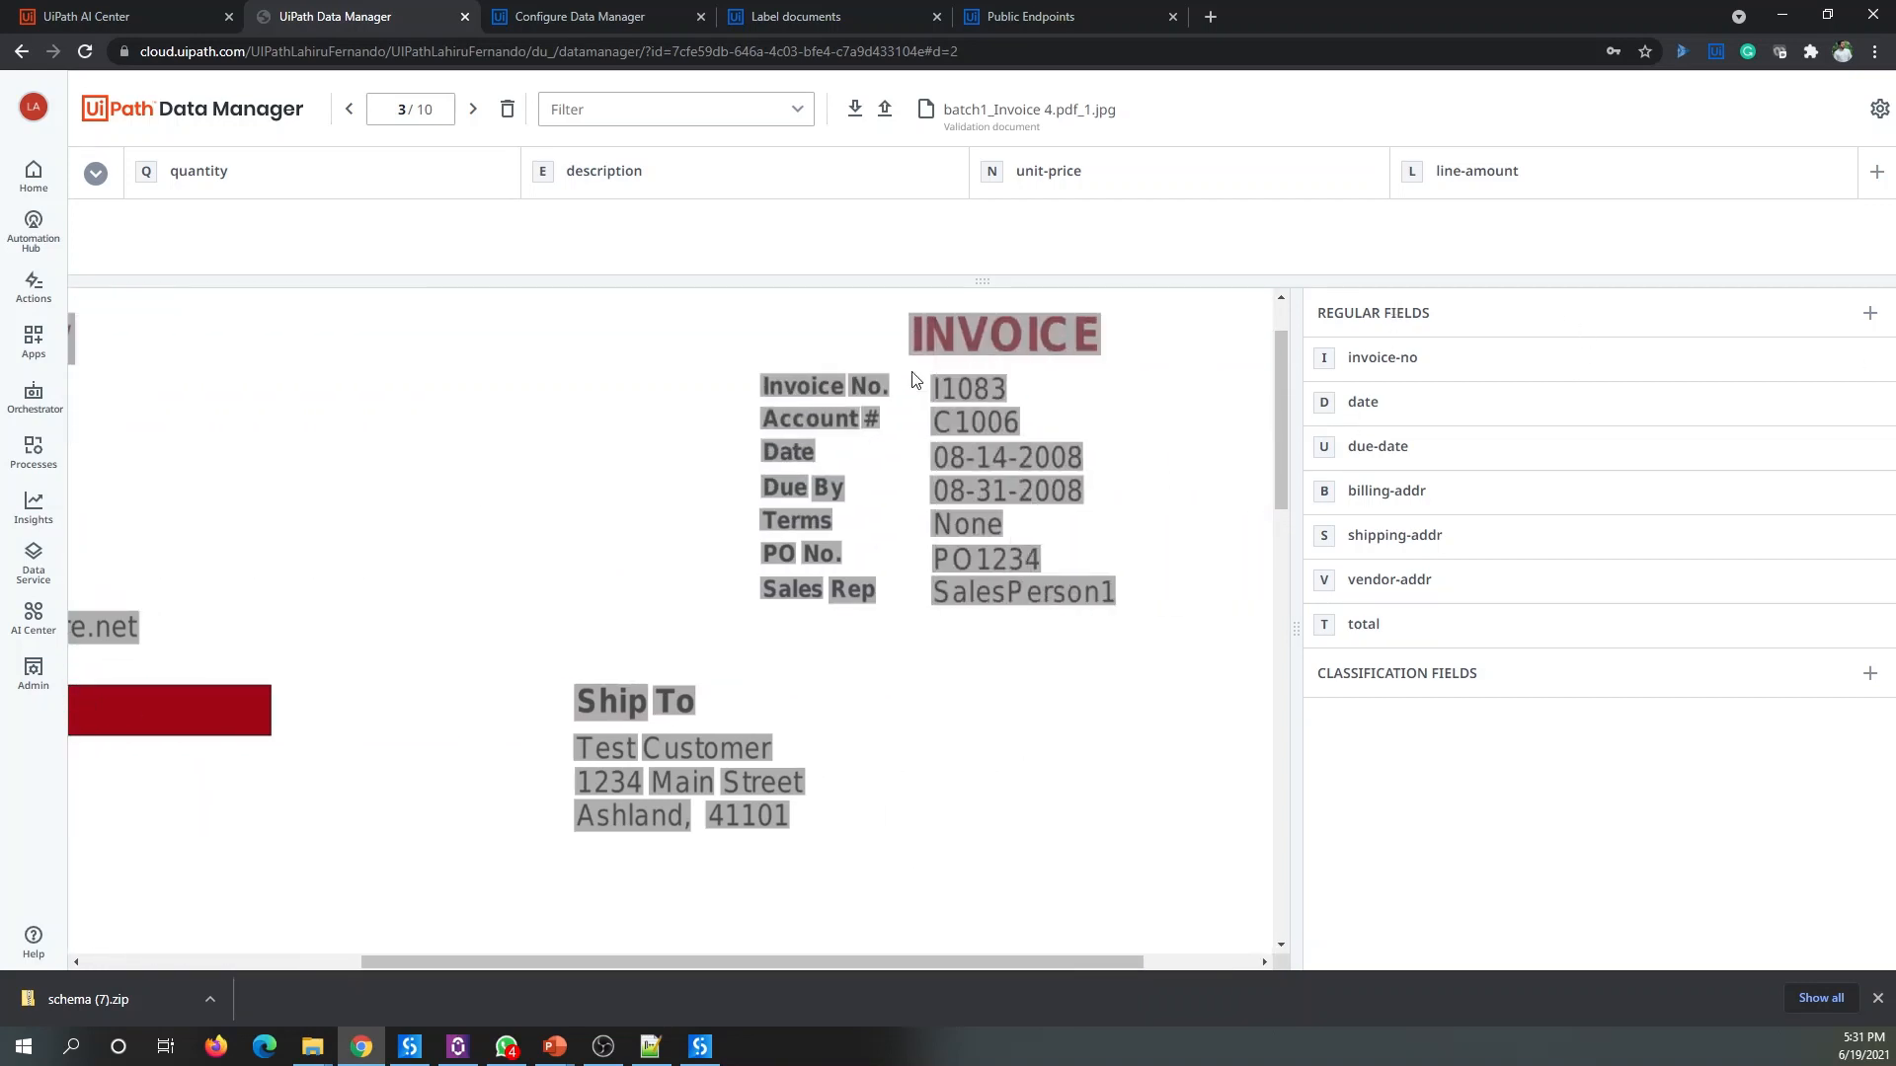
# Step: Label the value beside Invoice No. as invoice-no
pyautogui.moveTo(919, 364); pyautogui.dragTo(1039, 408)
pyautogui.scroll(-5, 355, 618)
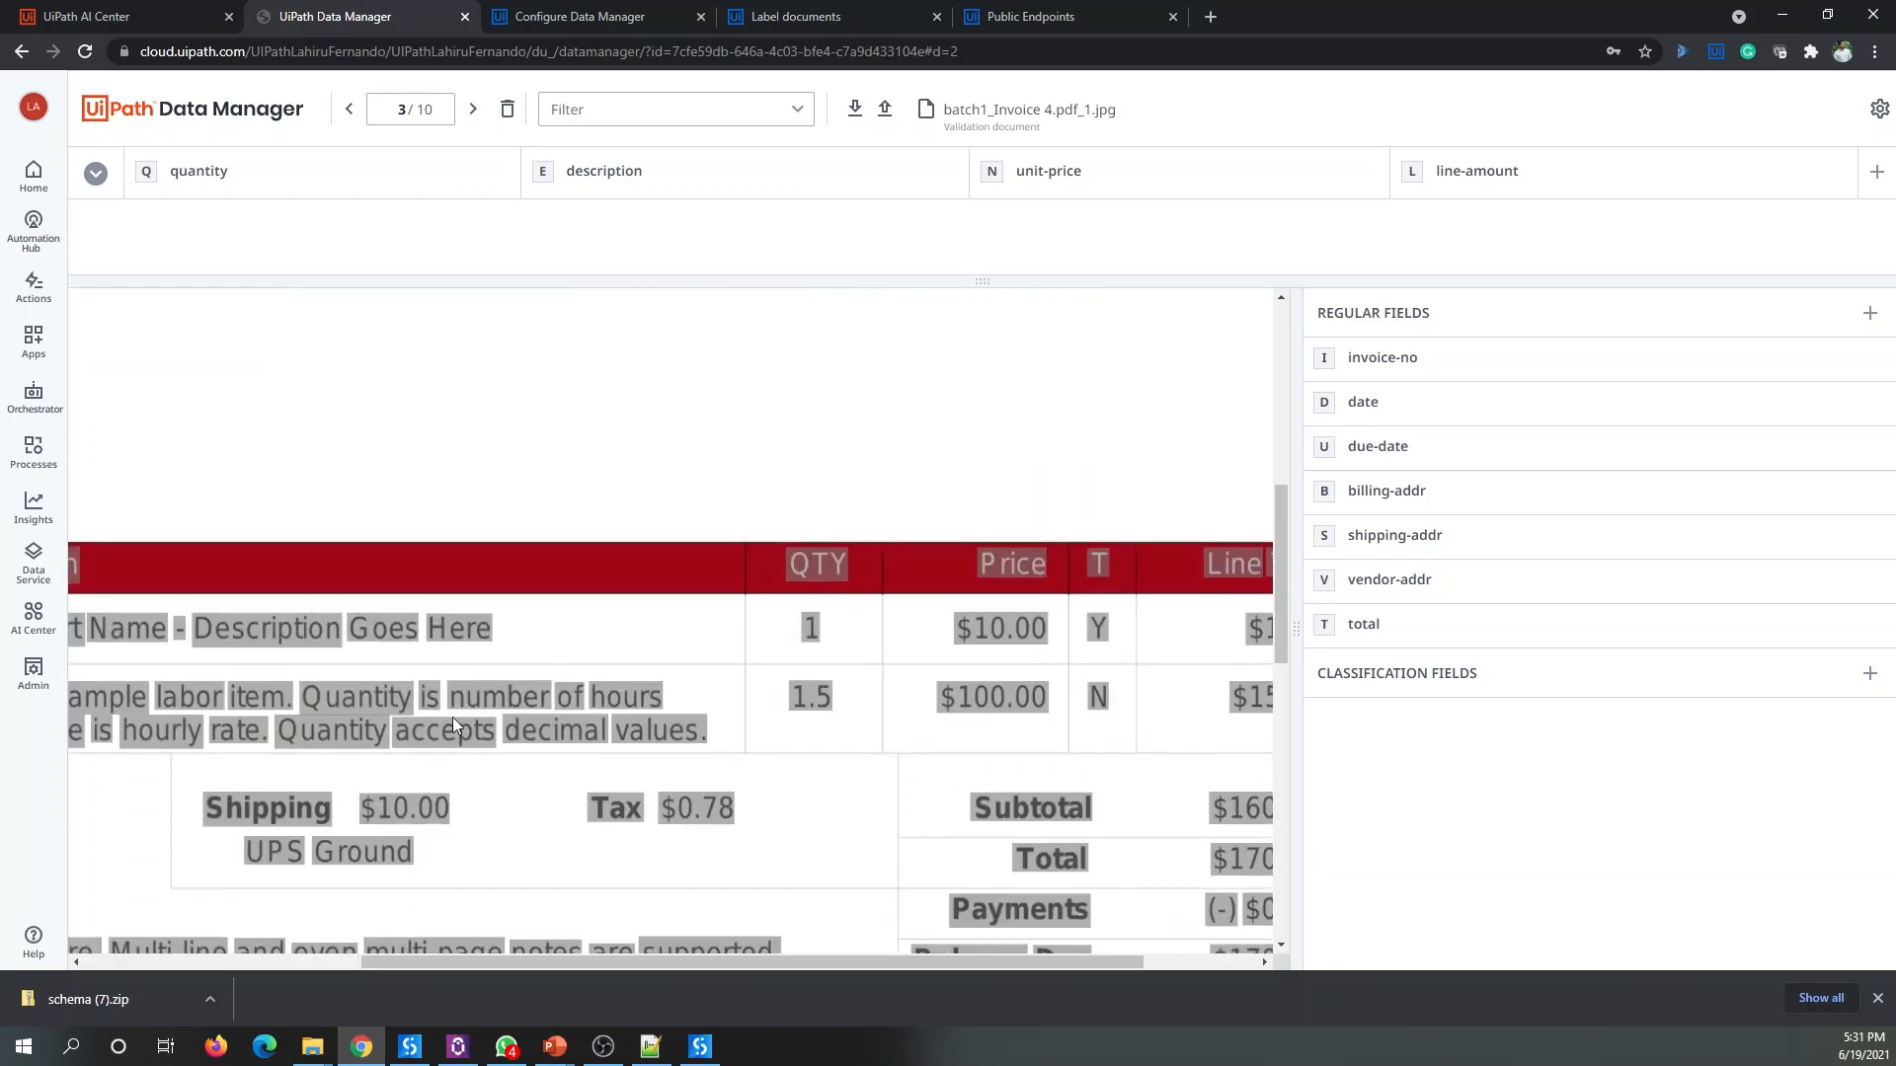
pyautogui.scroll(5, 1061, 546)
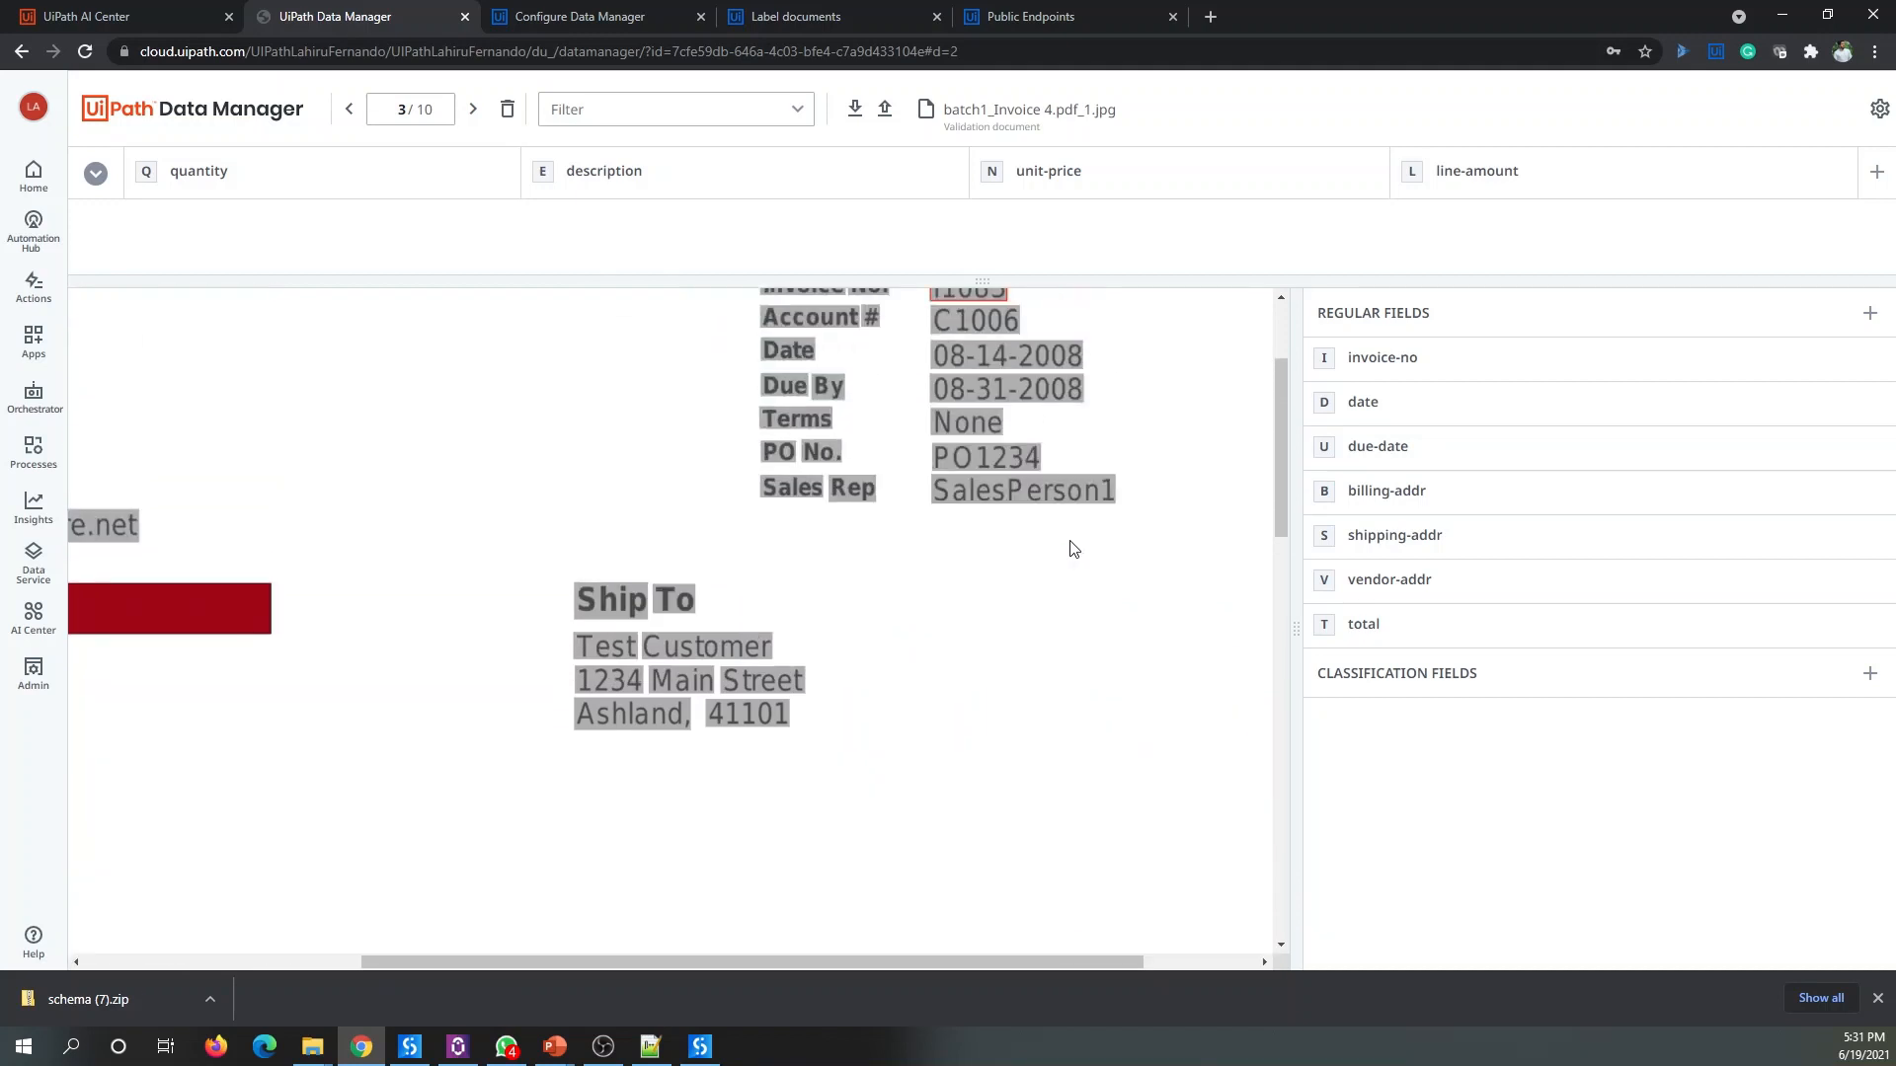
pyautogui.click(940, 488)
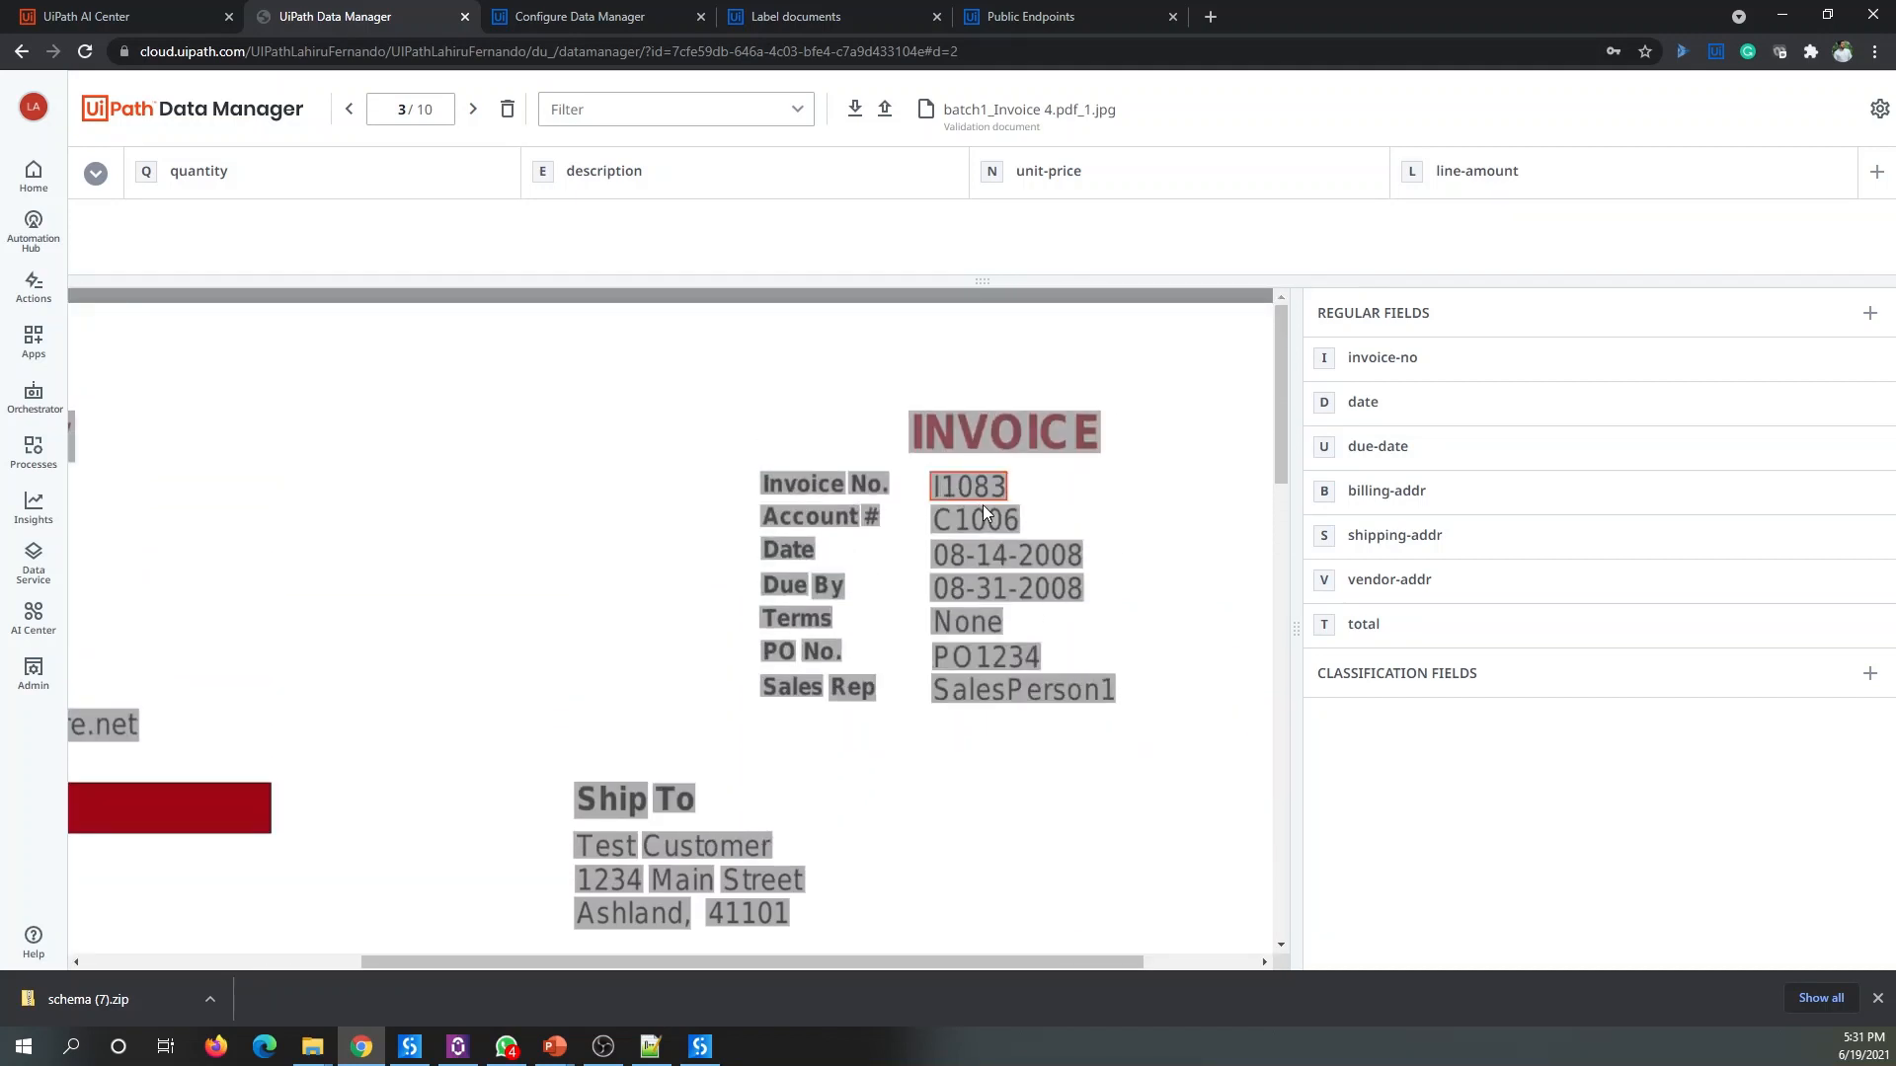
pyautogui.press('i')
# Step: Label 08-14-2008 beside Date as date and 08-31-2008 beside Due By as due-date
pyautogui.moveTo(989, 537); pyautogui.dragTo(1007, 555)
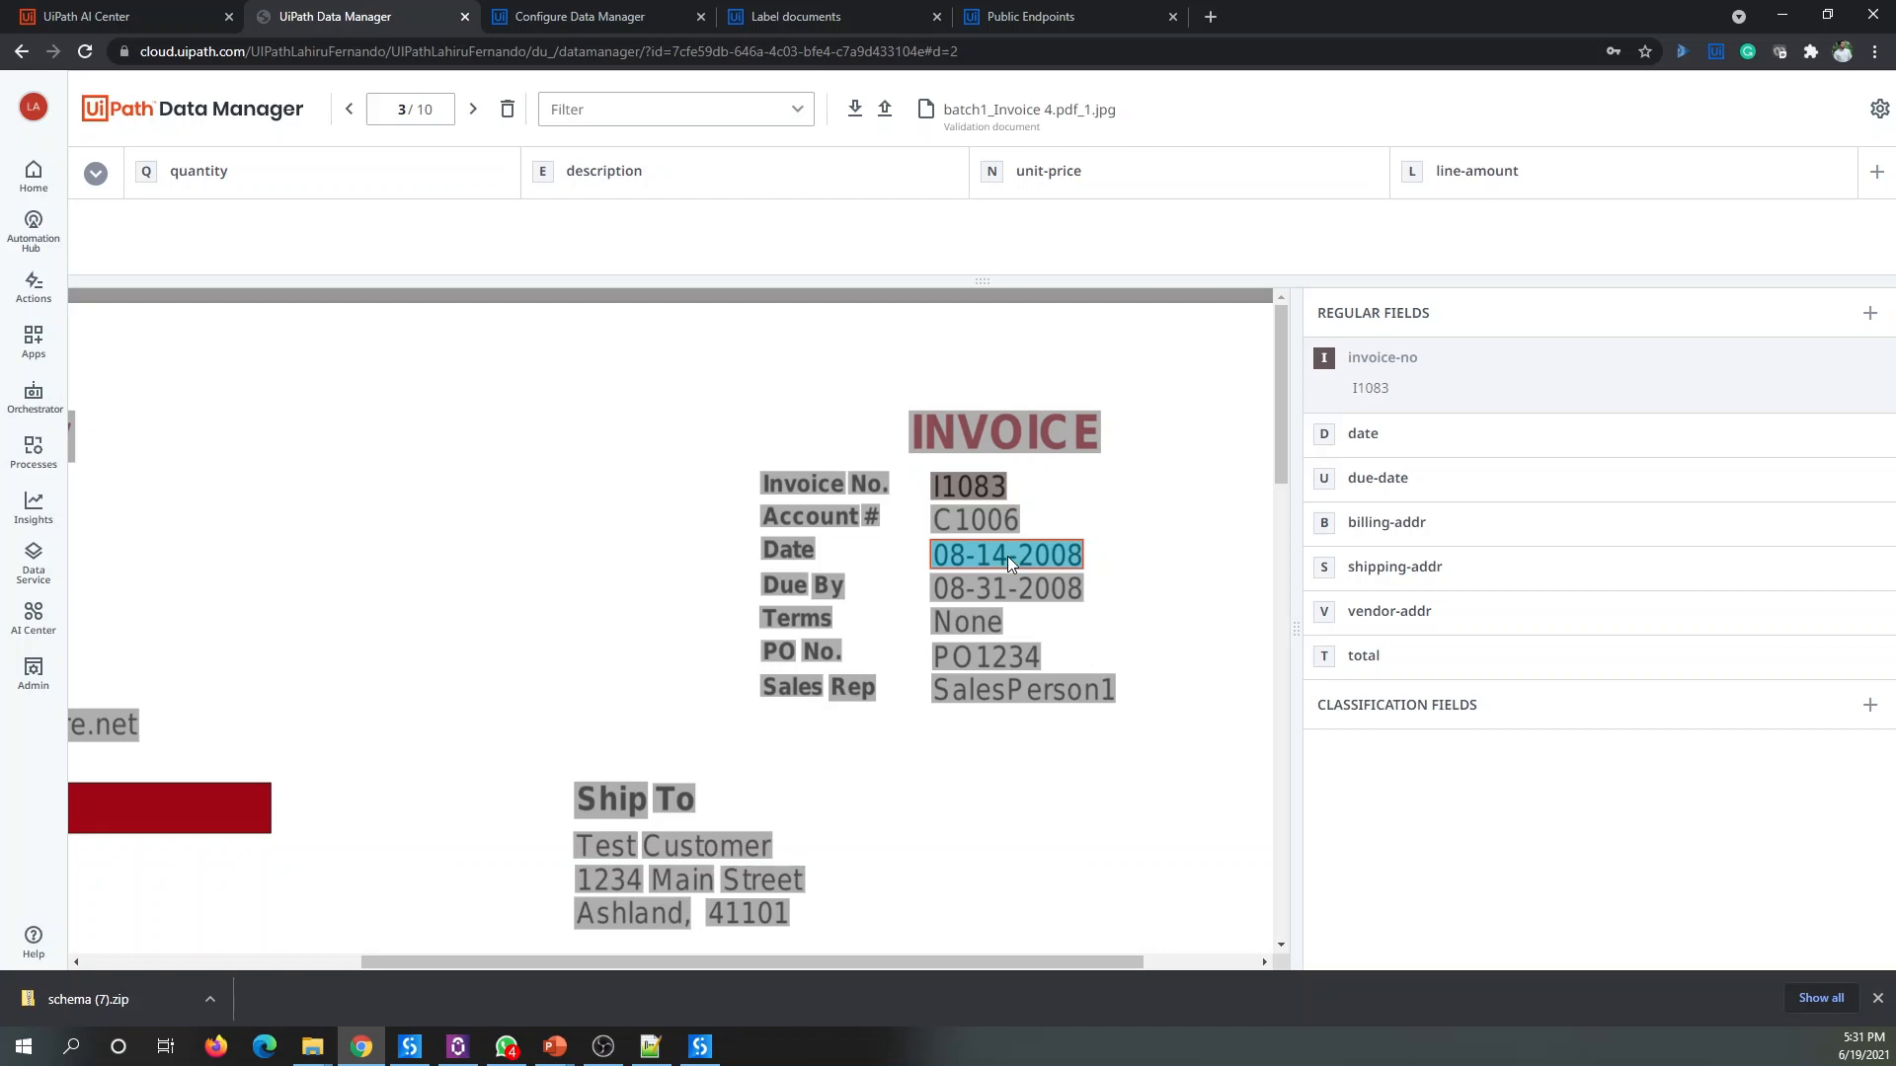
pyautogui.press('d')
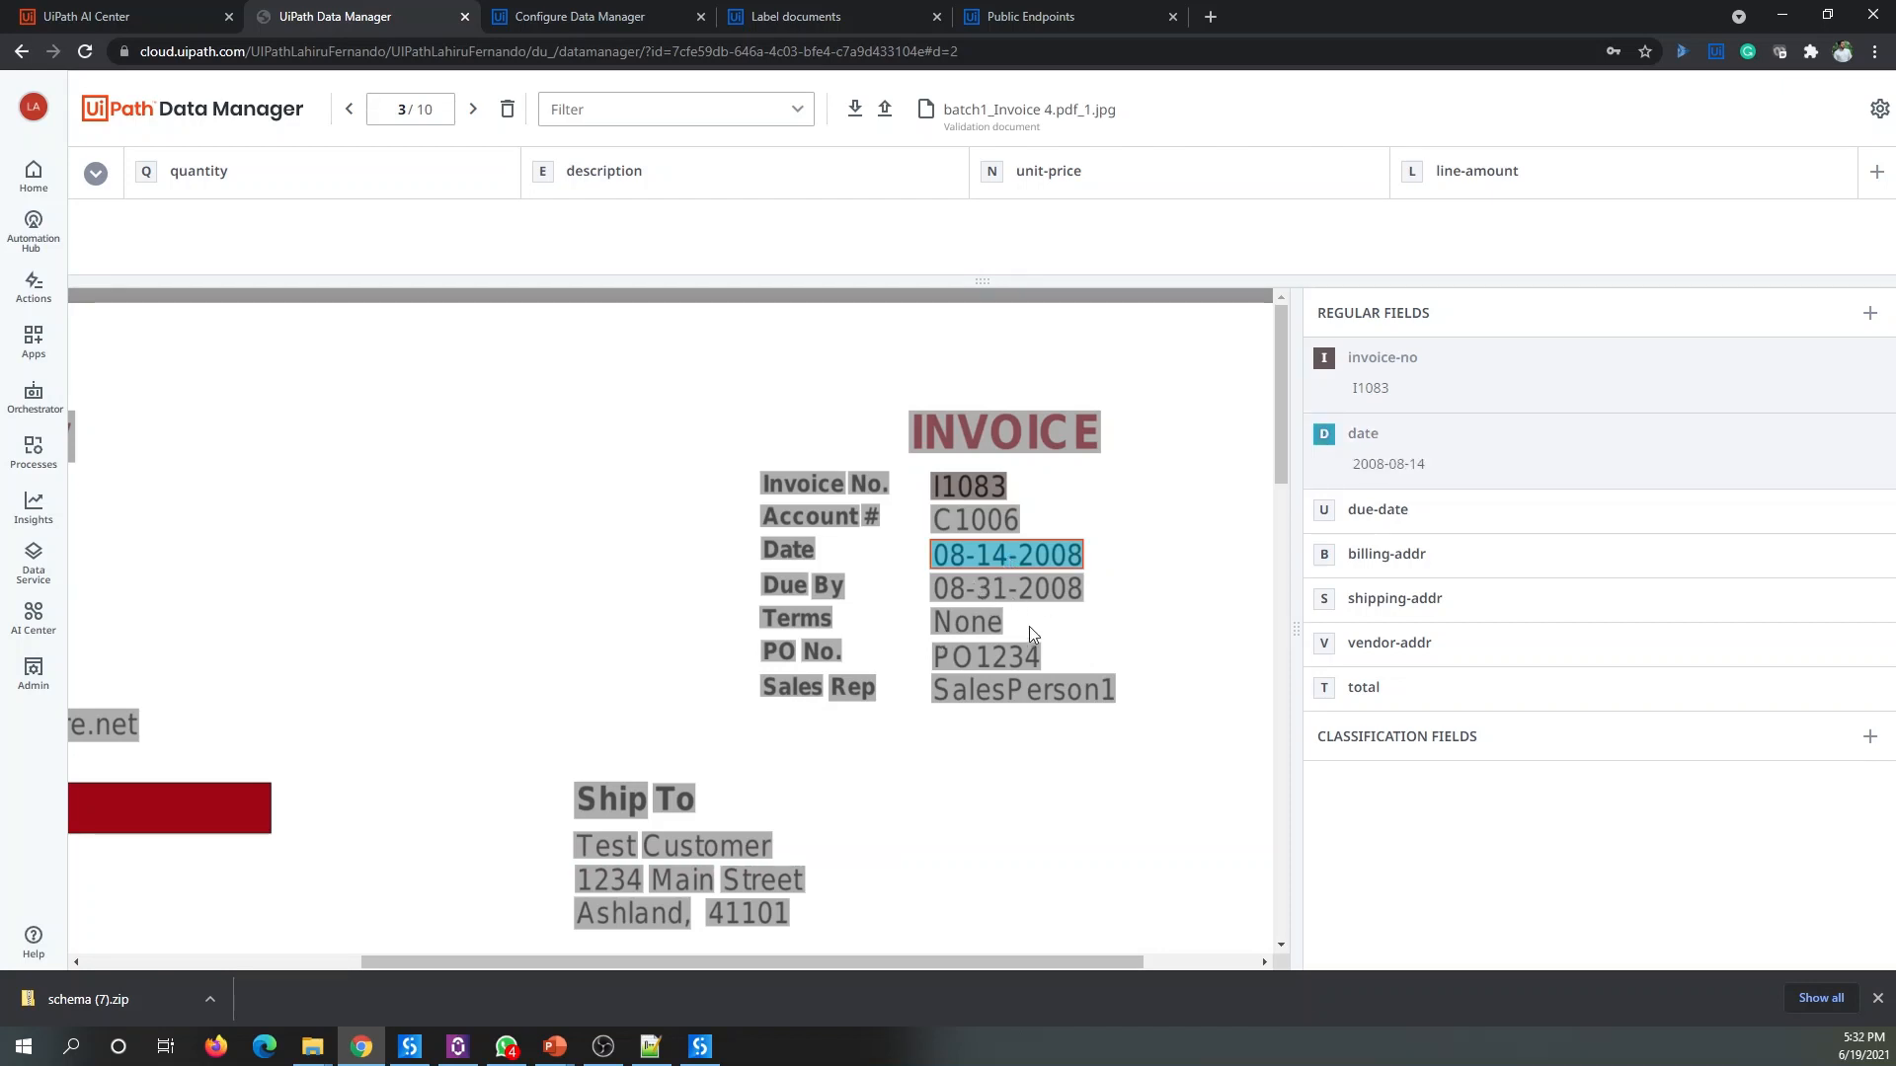
pyautogui.click(1005, 586)
pyautogui.press('u')
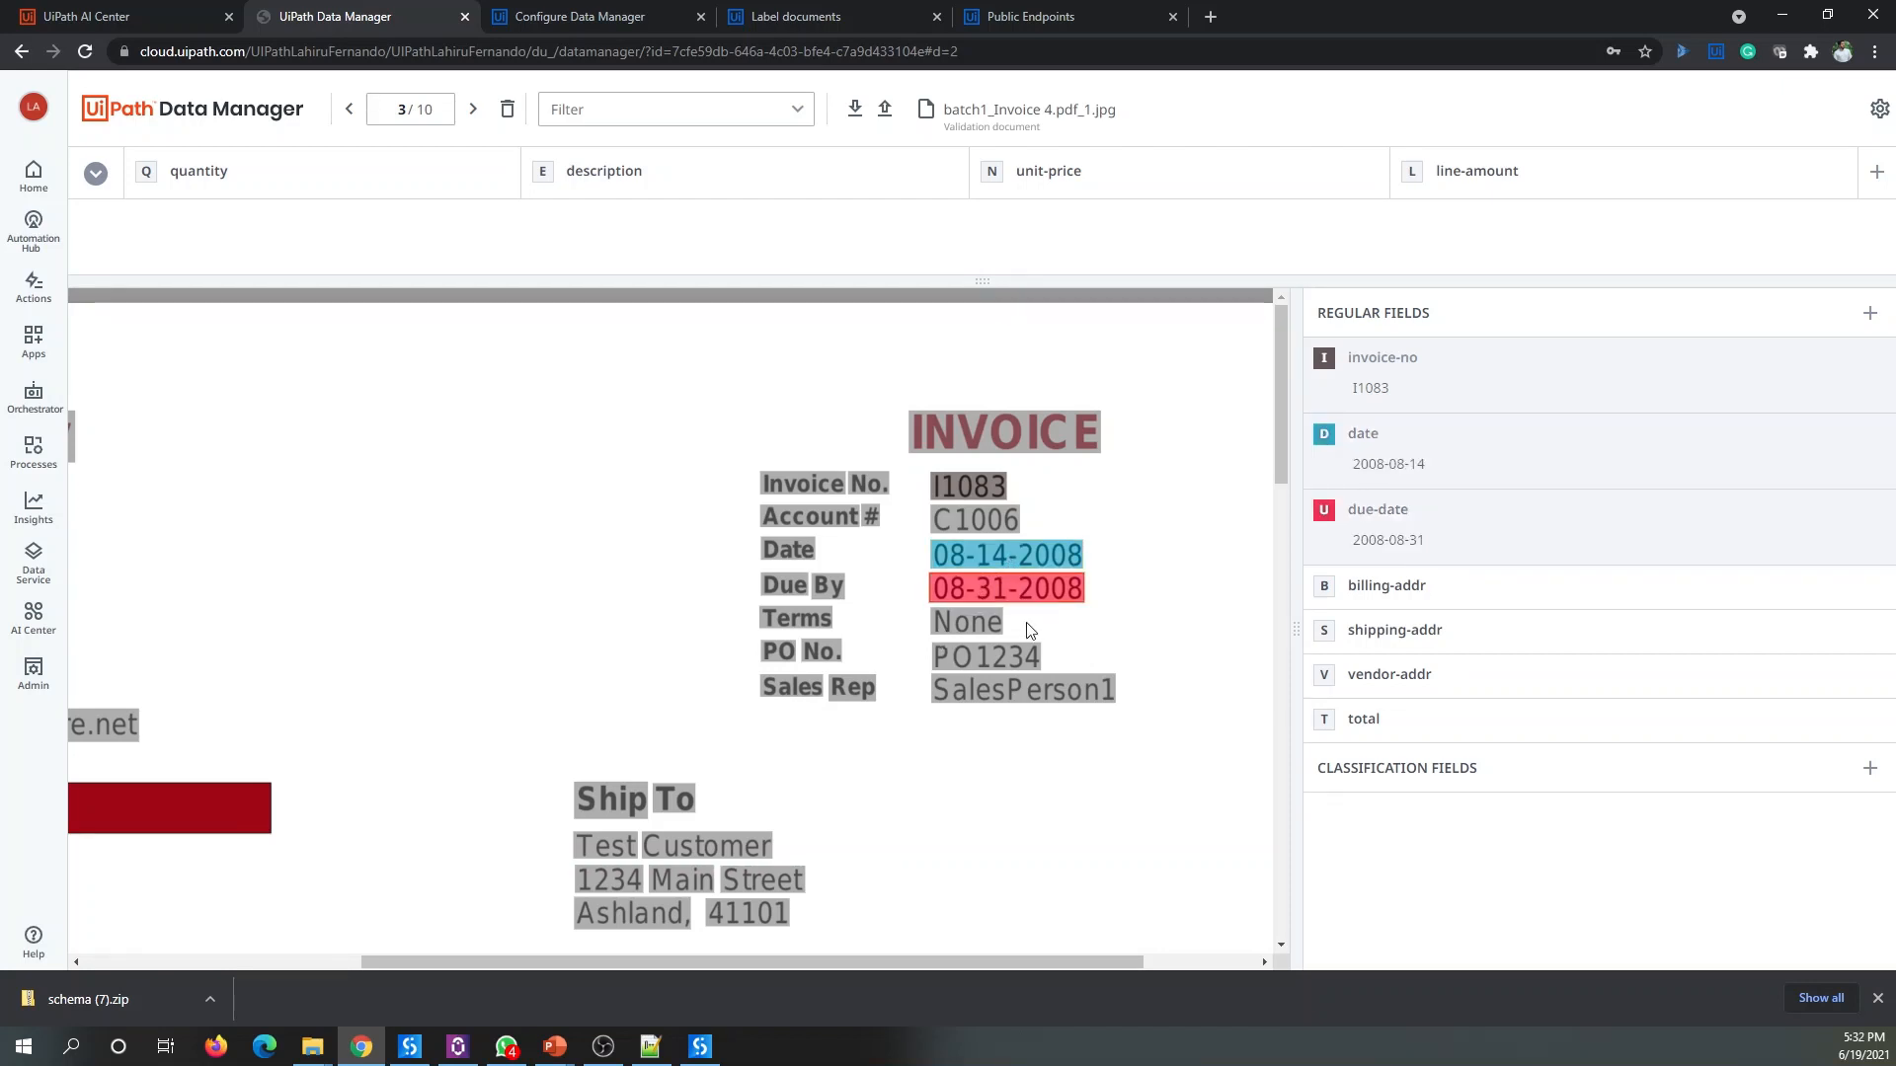
# Step: Label the two address lines under Bill To as billing-addr, leaving out the customer name
pyautogui.scroll(-1, 802, 827)
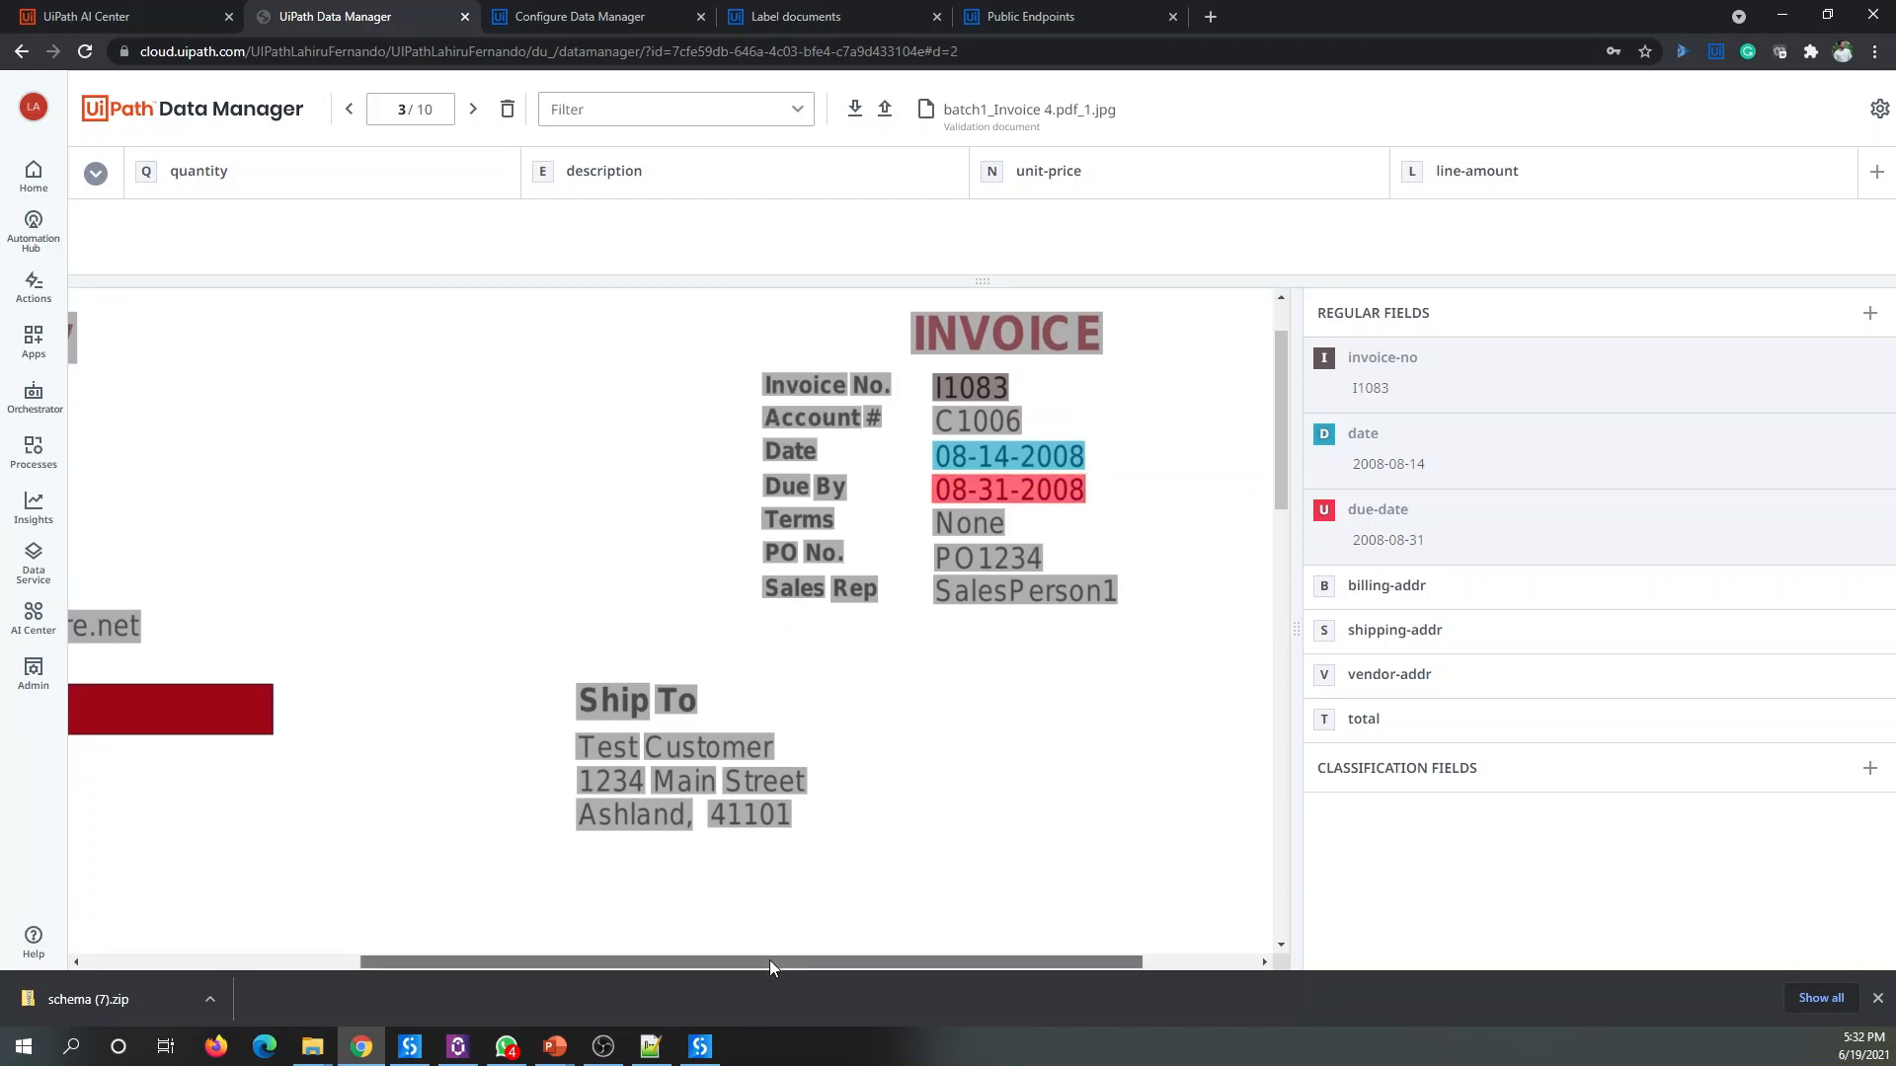
pyautogui.moveTo(768, 960); pyautogui.dragTo(505, 1047)
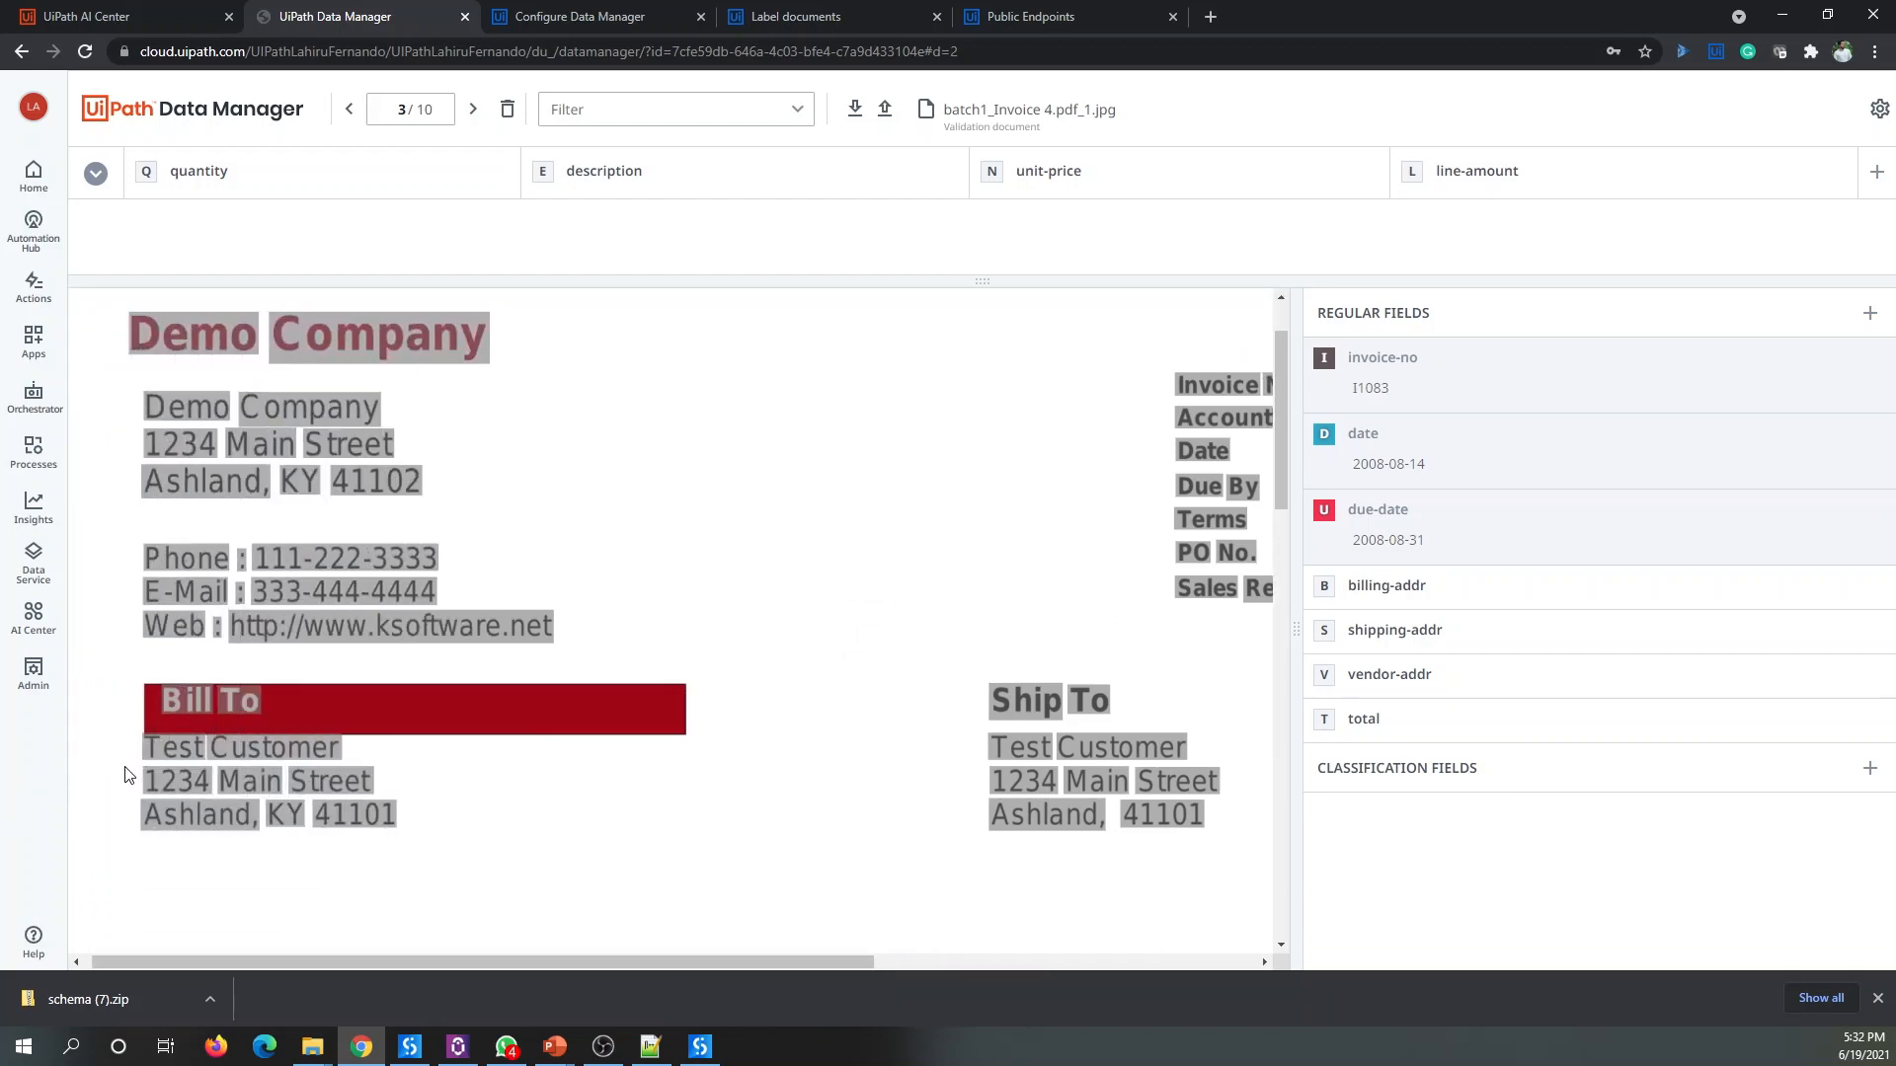
pyautogui.moveTo(138, 767); pyautogui.dragTo(484, 863)
pyautogui.press('b')
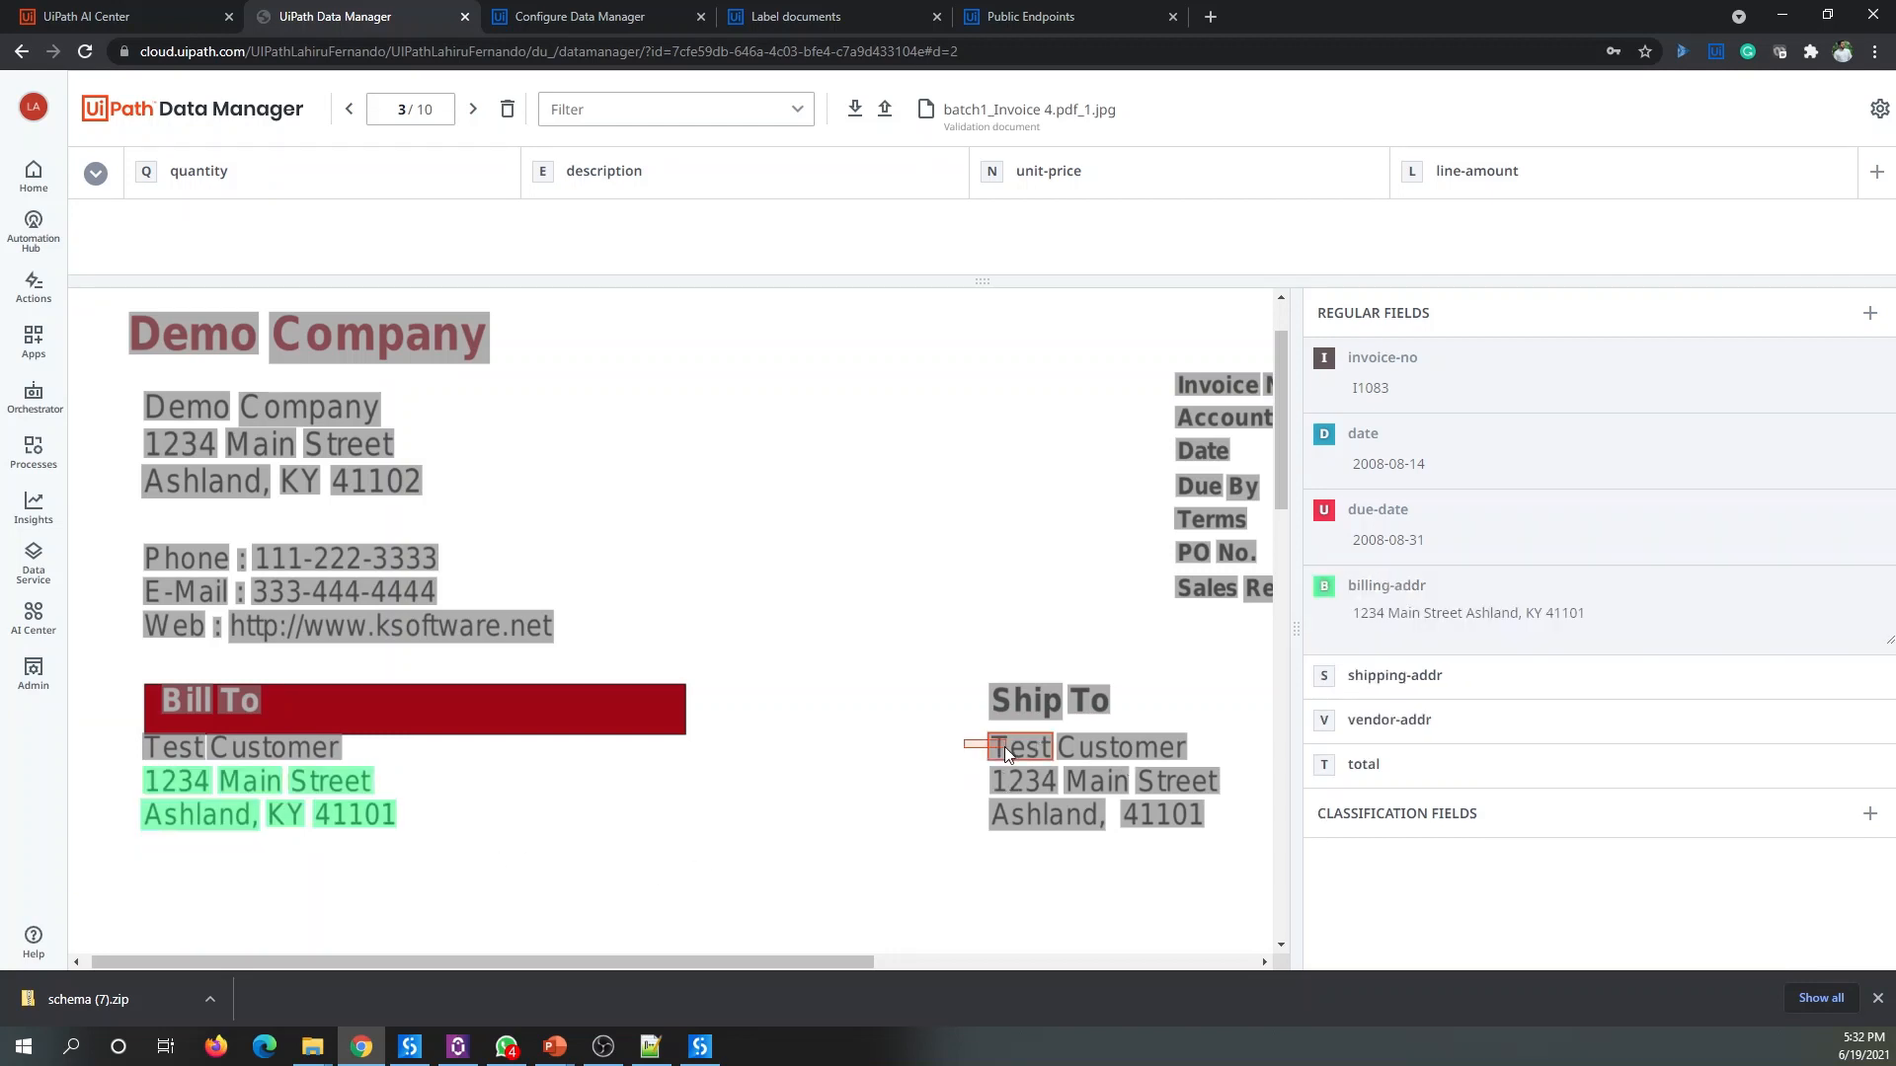
# Step: Label the two address lines under Ship To as shipping-addr and the two under Demo Company as vendor-addr
pyautogui.moveTo(948, 768); pyautogui.dragTo(1241, 845)
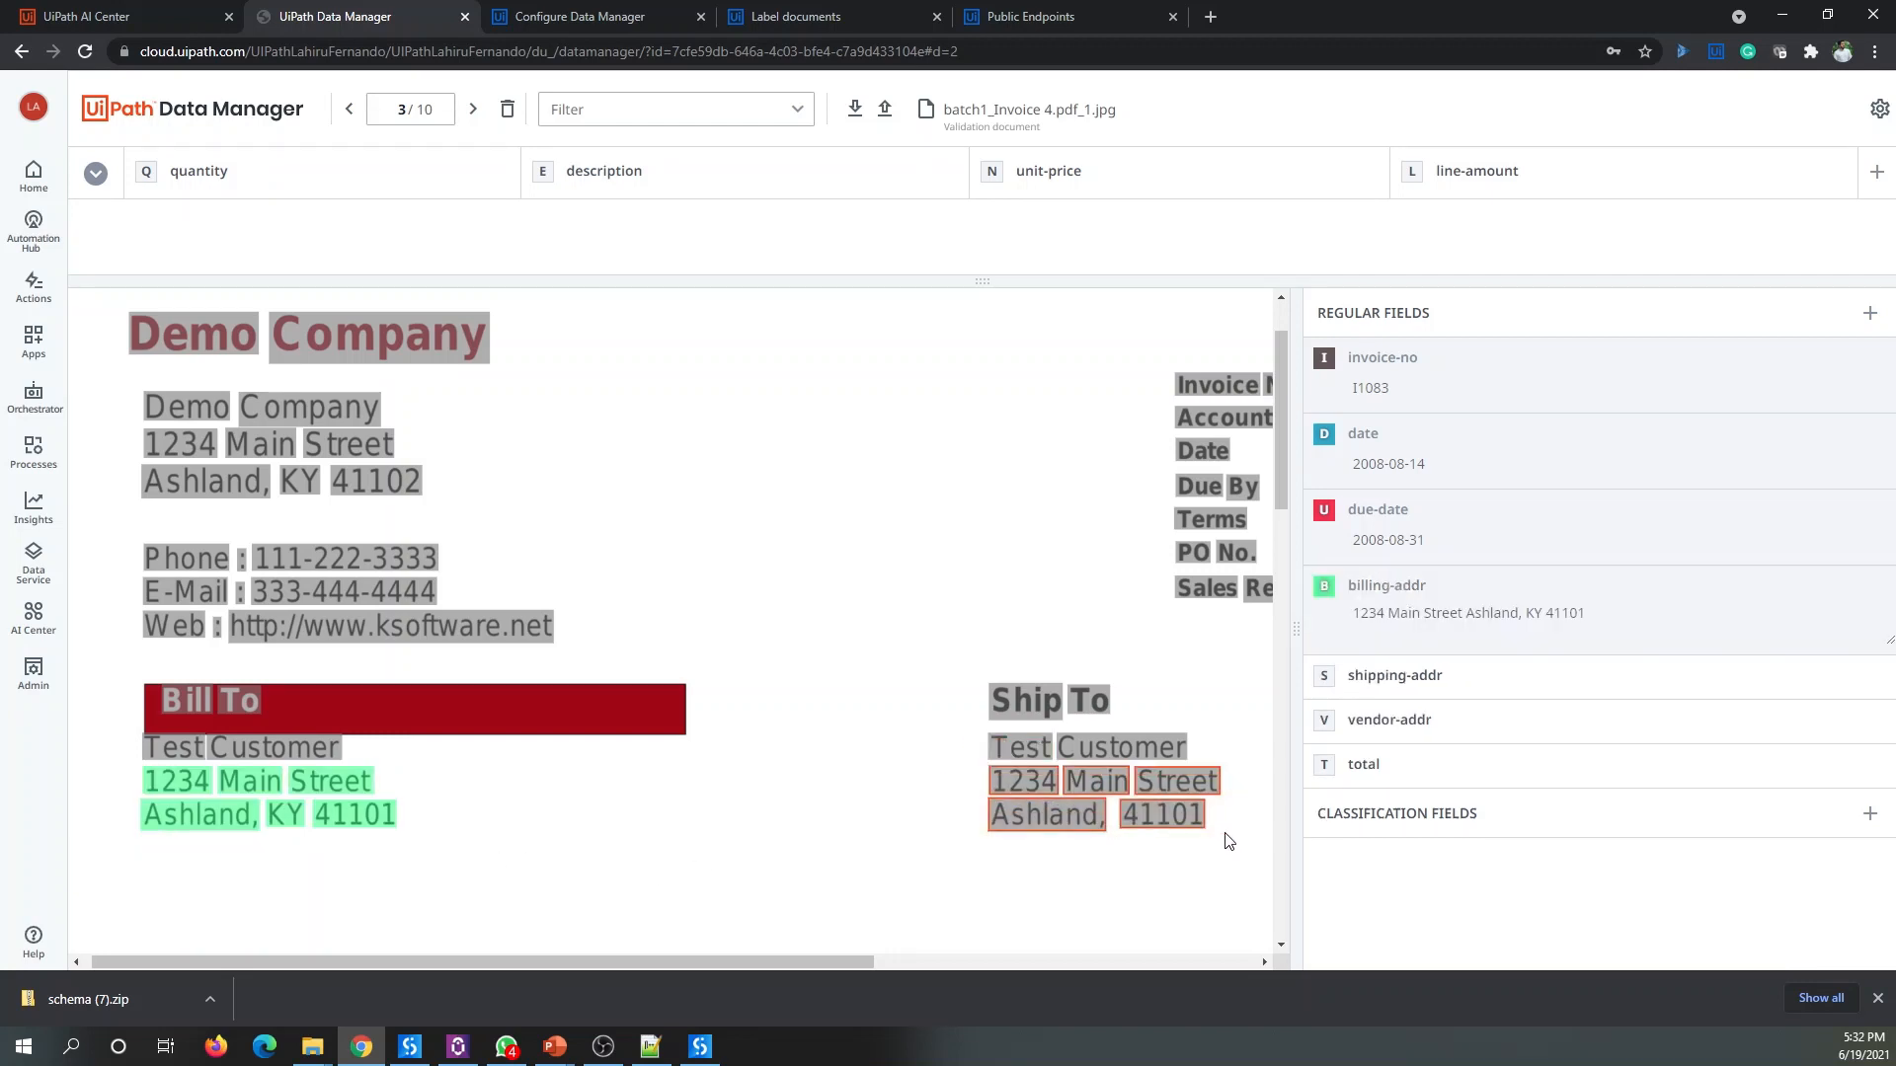
pyautogui.press('s')
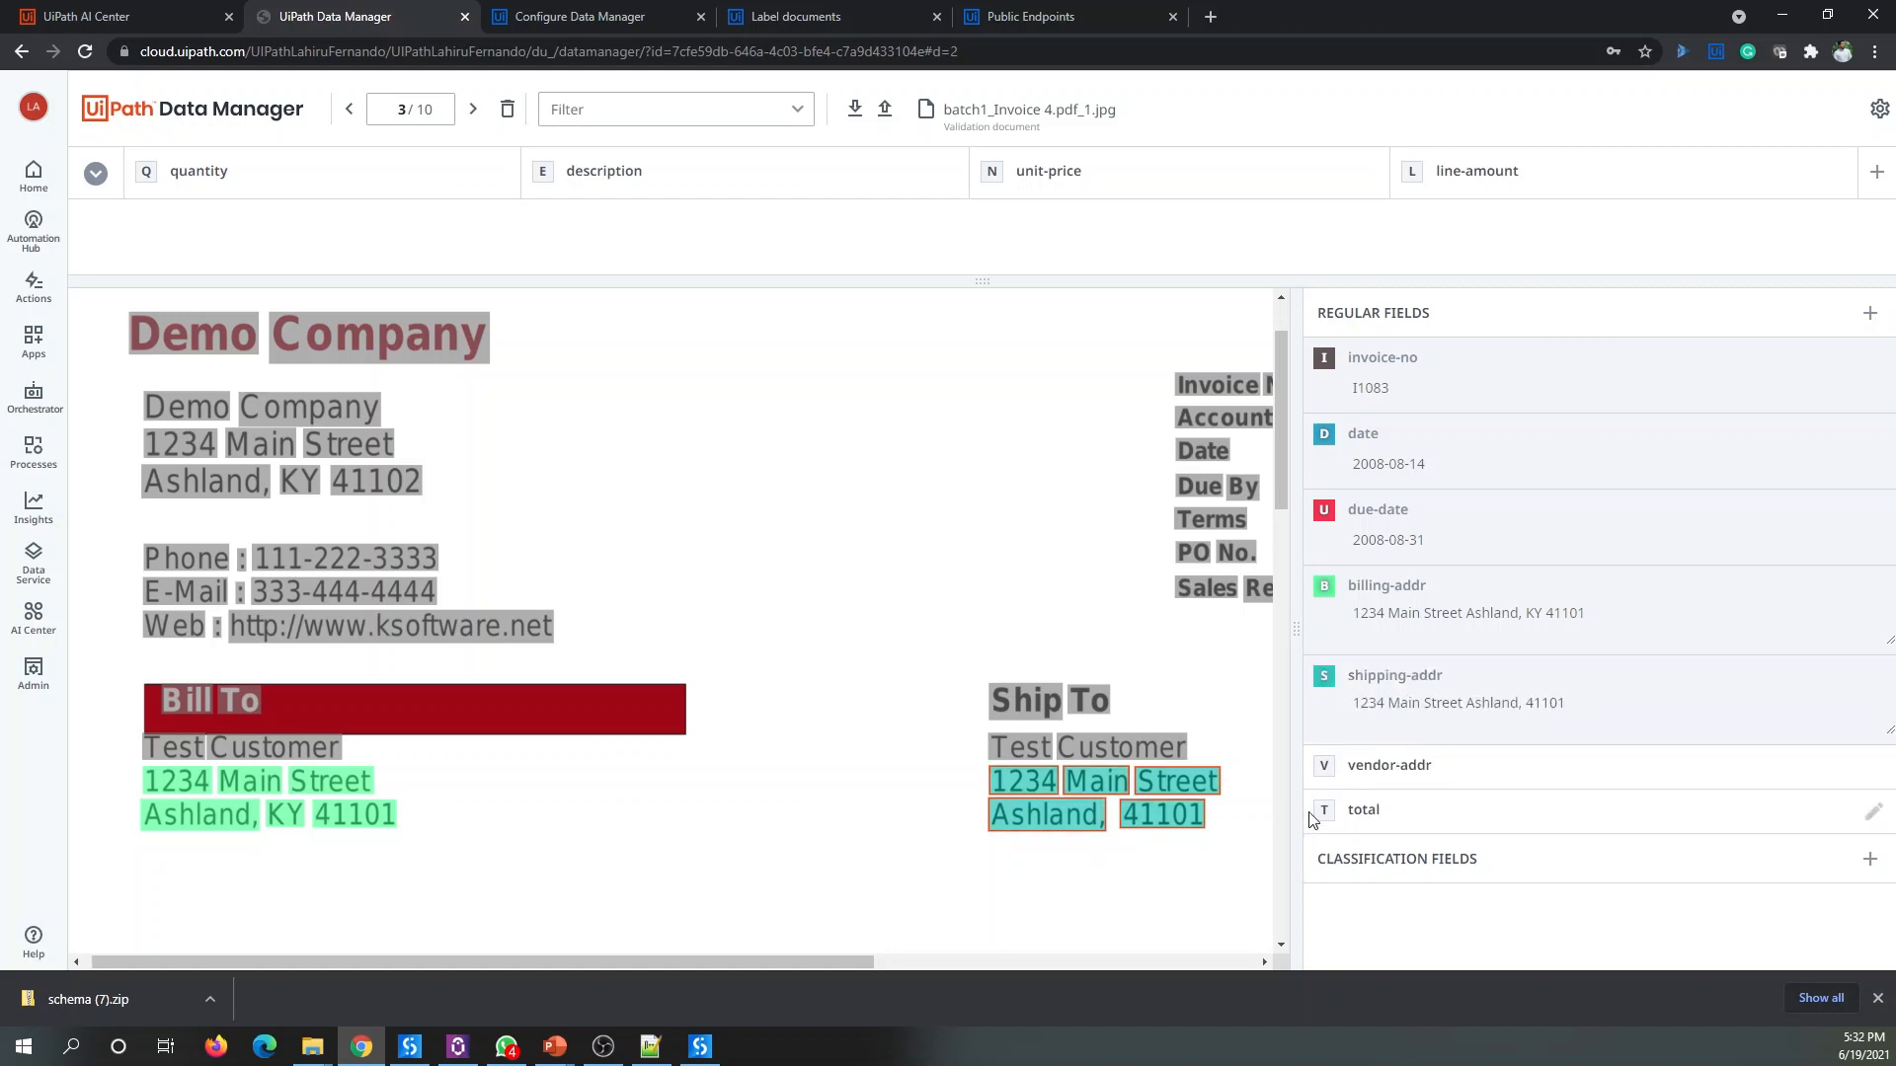
pyautogui.moveTo(126, 438); pyautogui.dragTo(541, 510)
pyautogui.press('v')
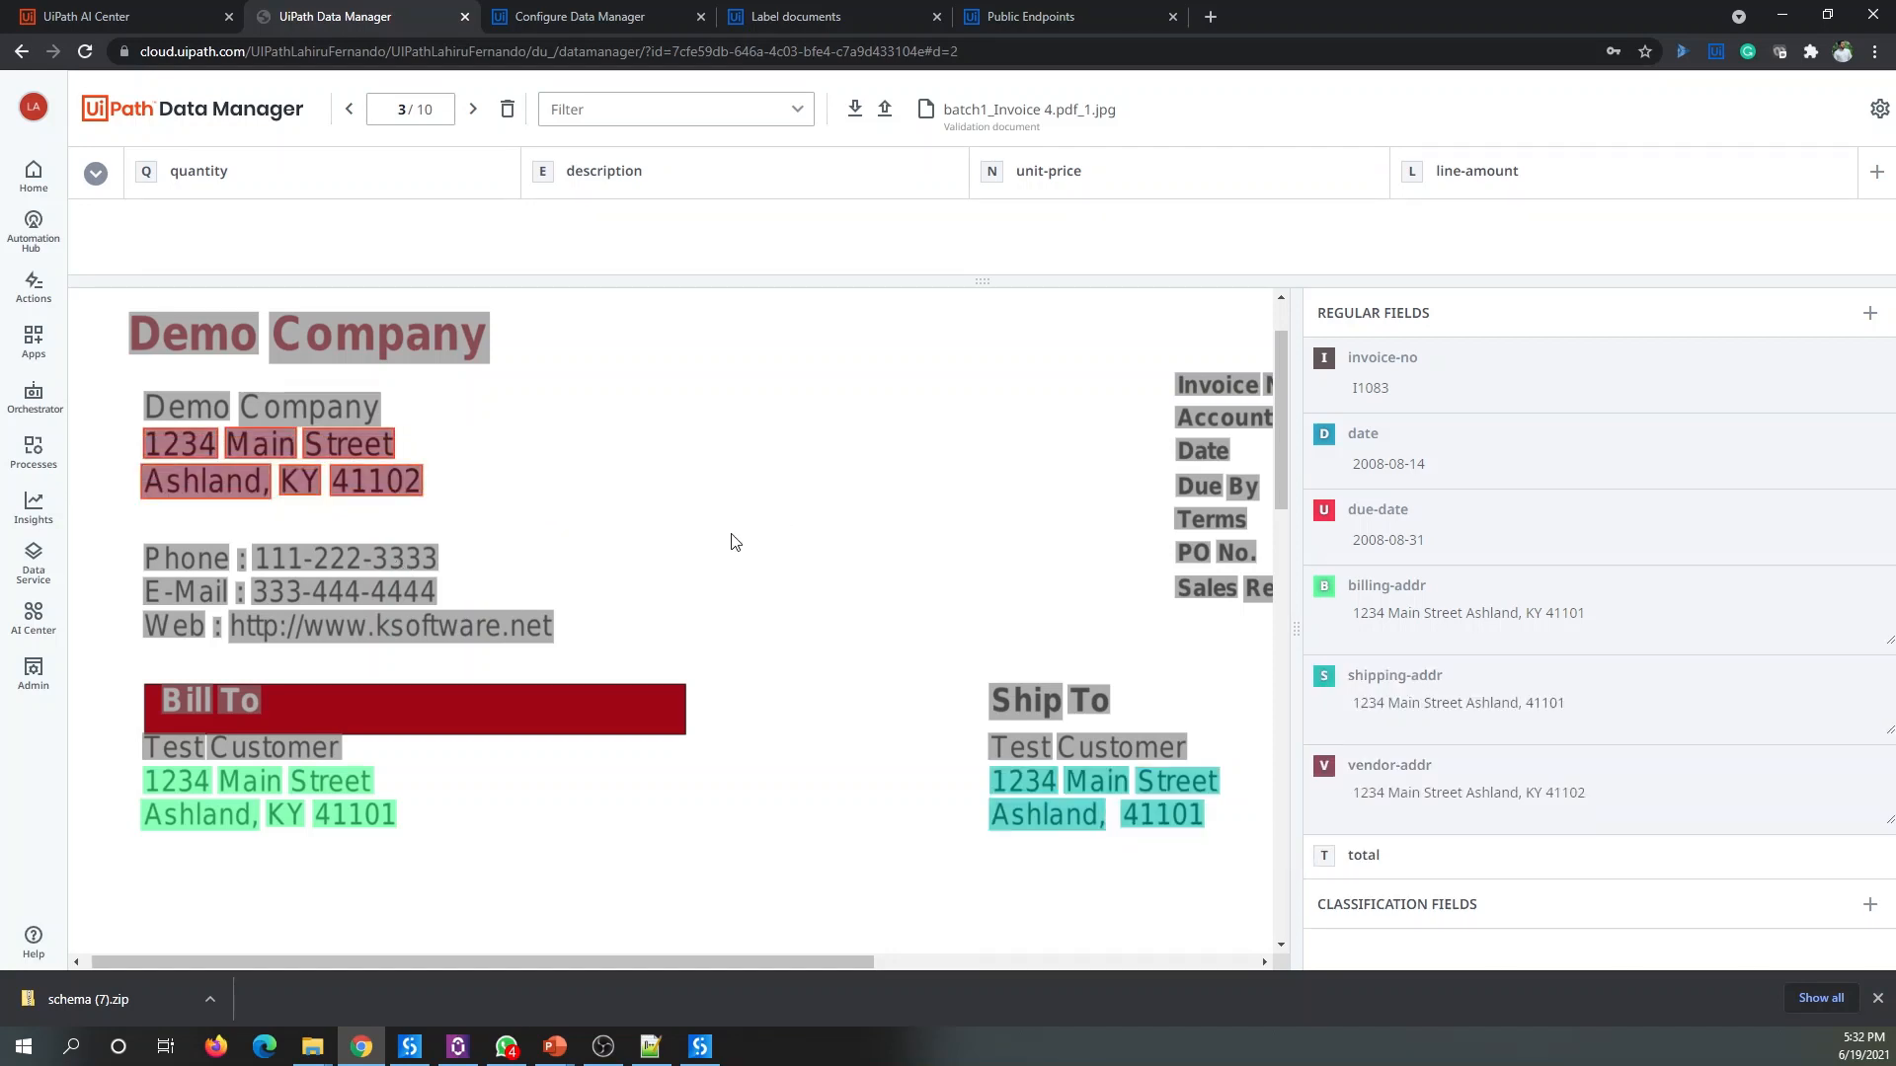
# Step: Label the $170.78 beside Balance Due as total
pyautogui.scroll(-5, 916, 709)
pyautogui.scroll(-3, 915, 709)
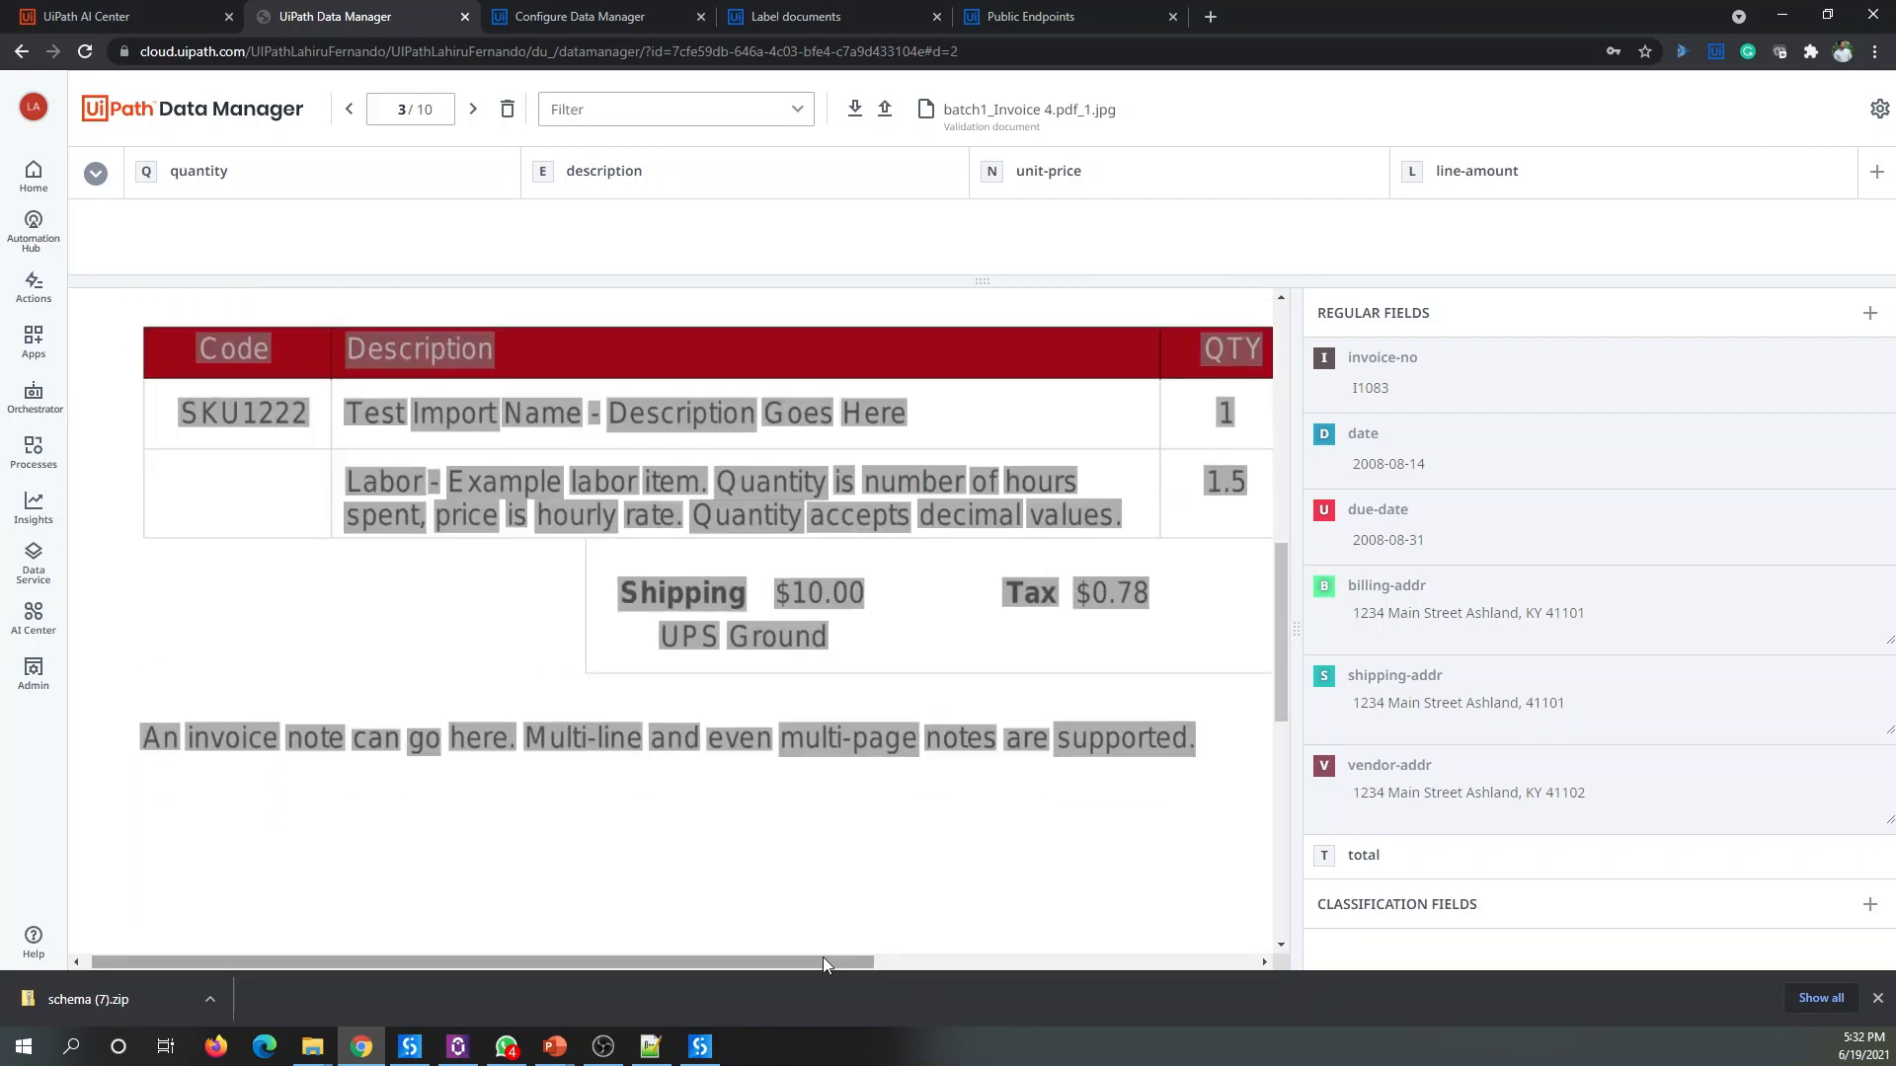
pyautogui.moveTo(821, 957); pyautogui.dragTo(1203, 962)
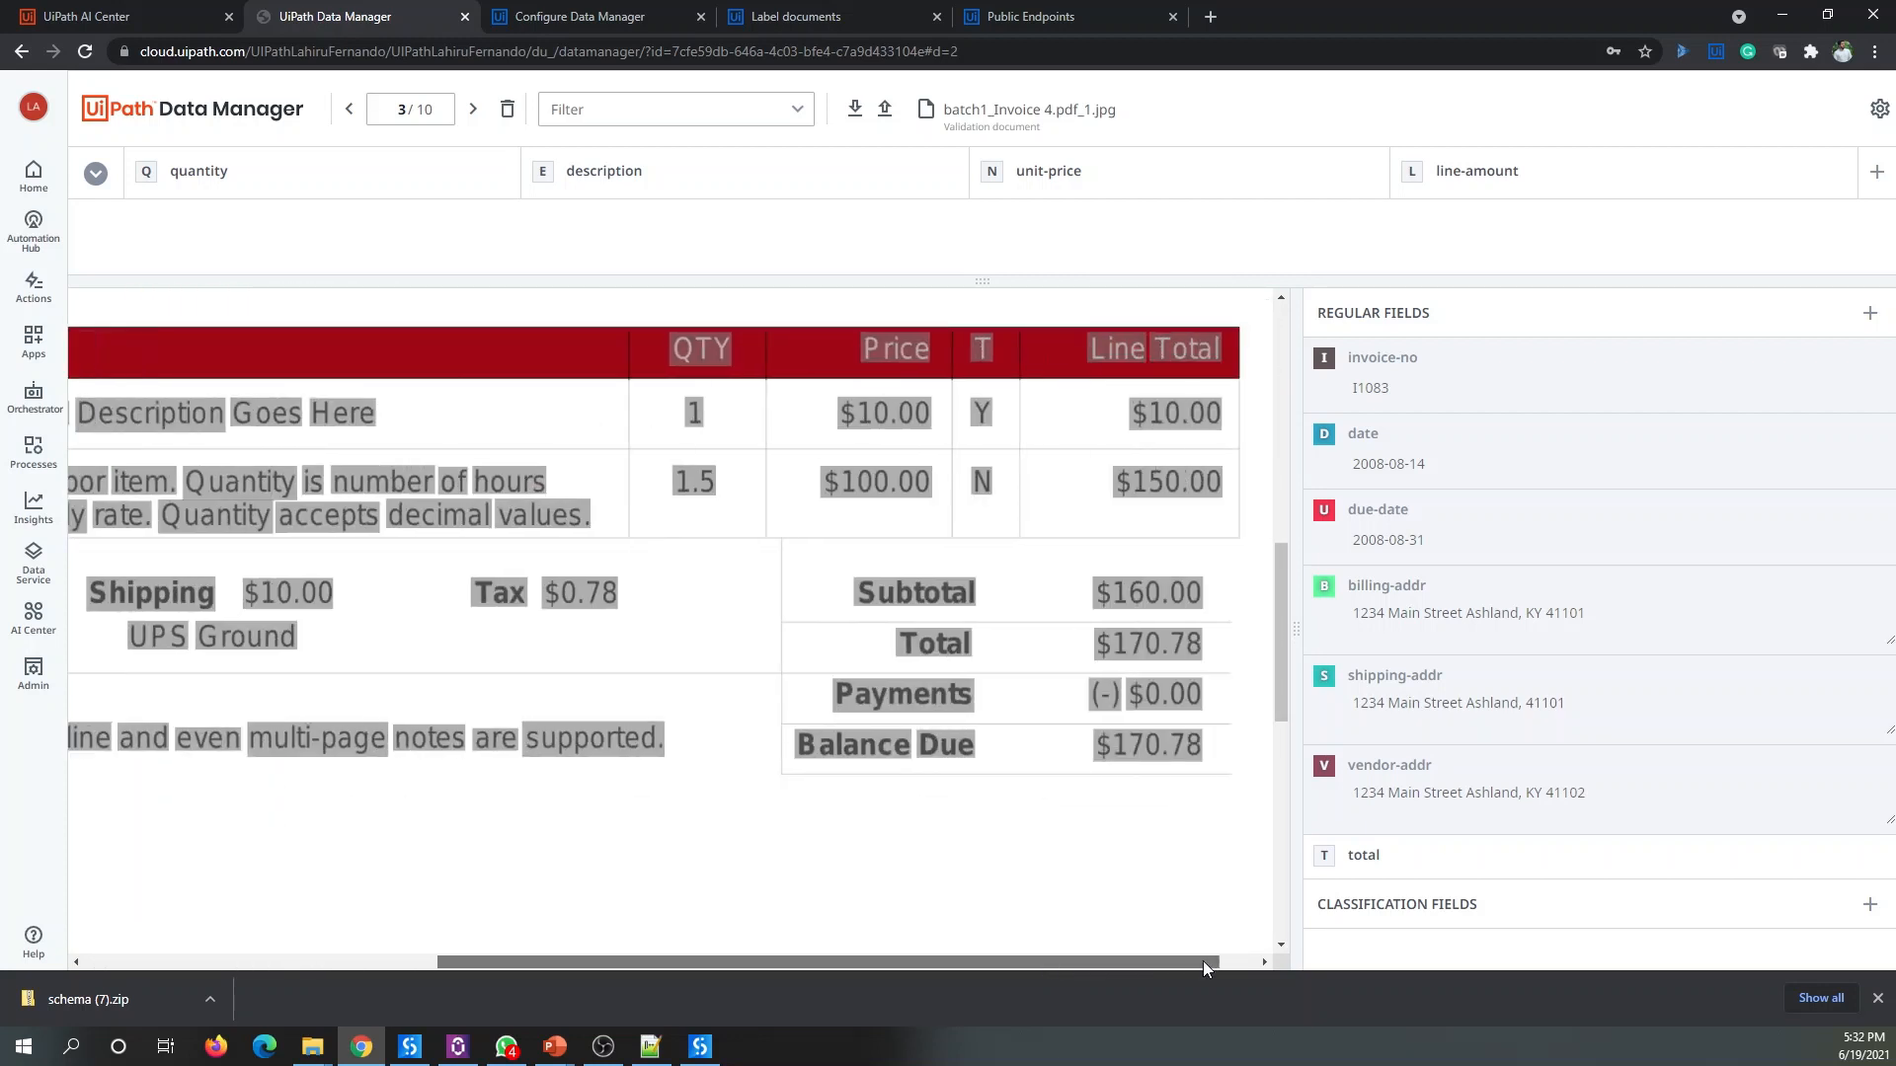
pyautogui.click(1115, 745)
pyautogui.press('t')
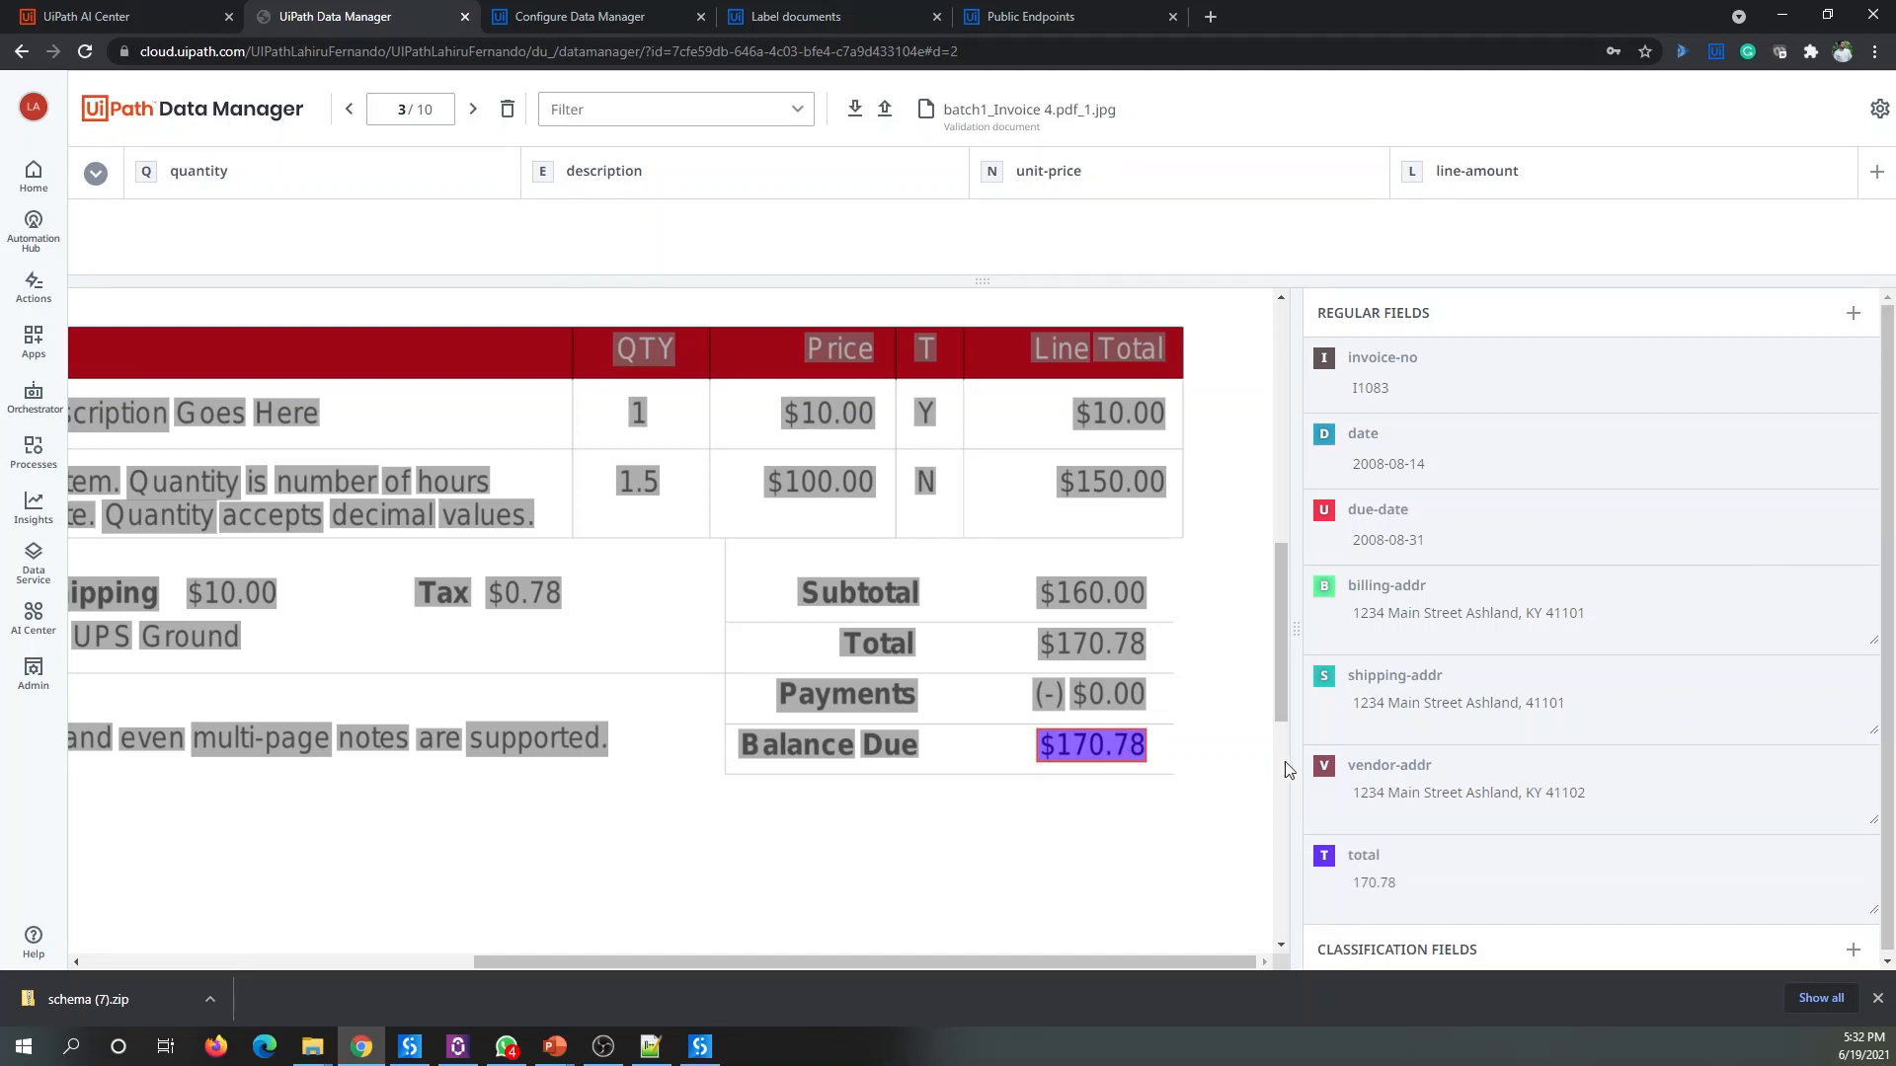
# Step: Group the first item row, from SKU1222 to its line total, as one table row
pyautogui.scroll(1, 625, 555)
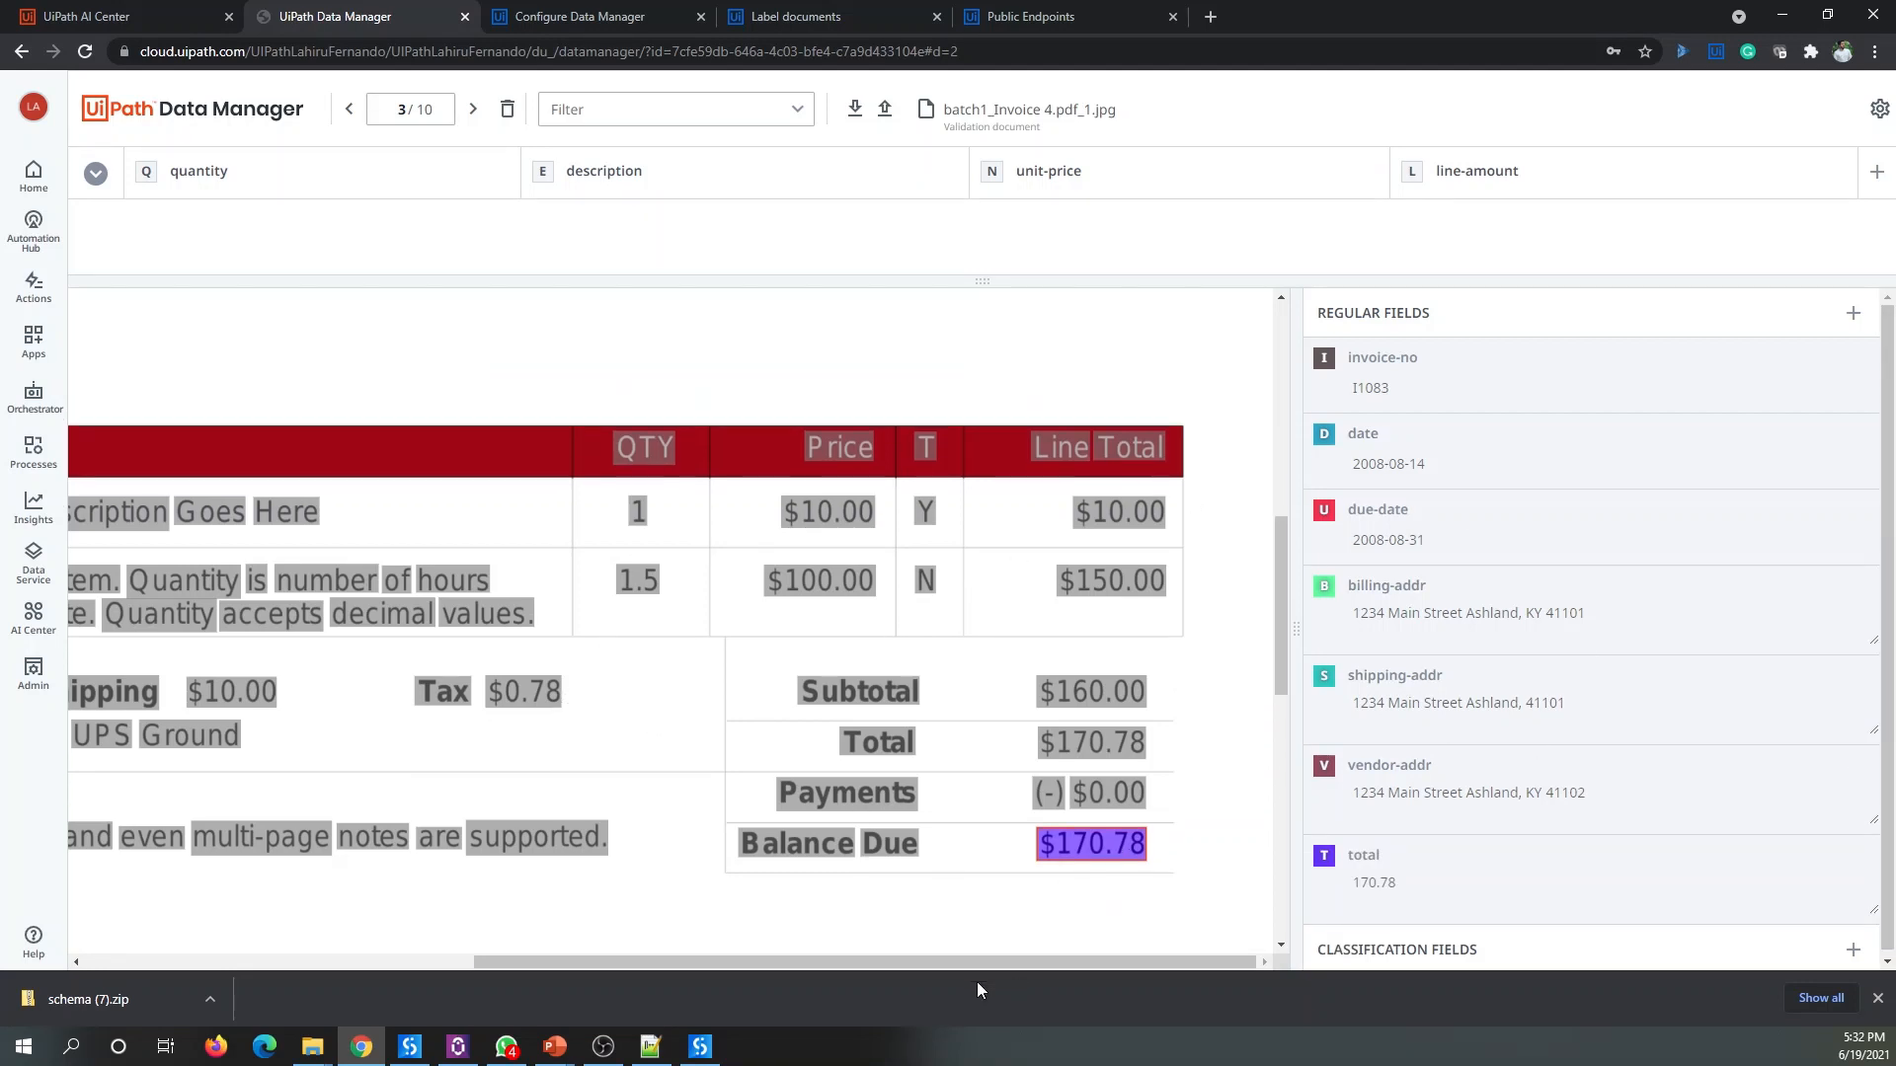
pyautogui.moveTo(903, 959); pyautogui.dragTo(580, 1015)
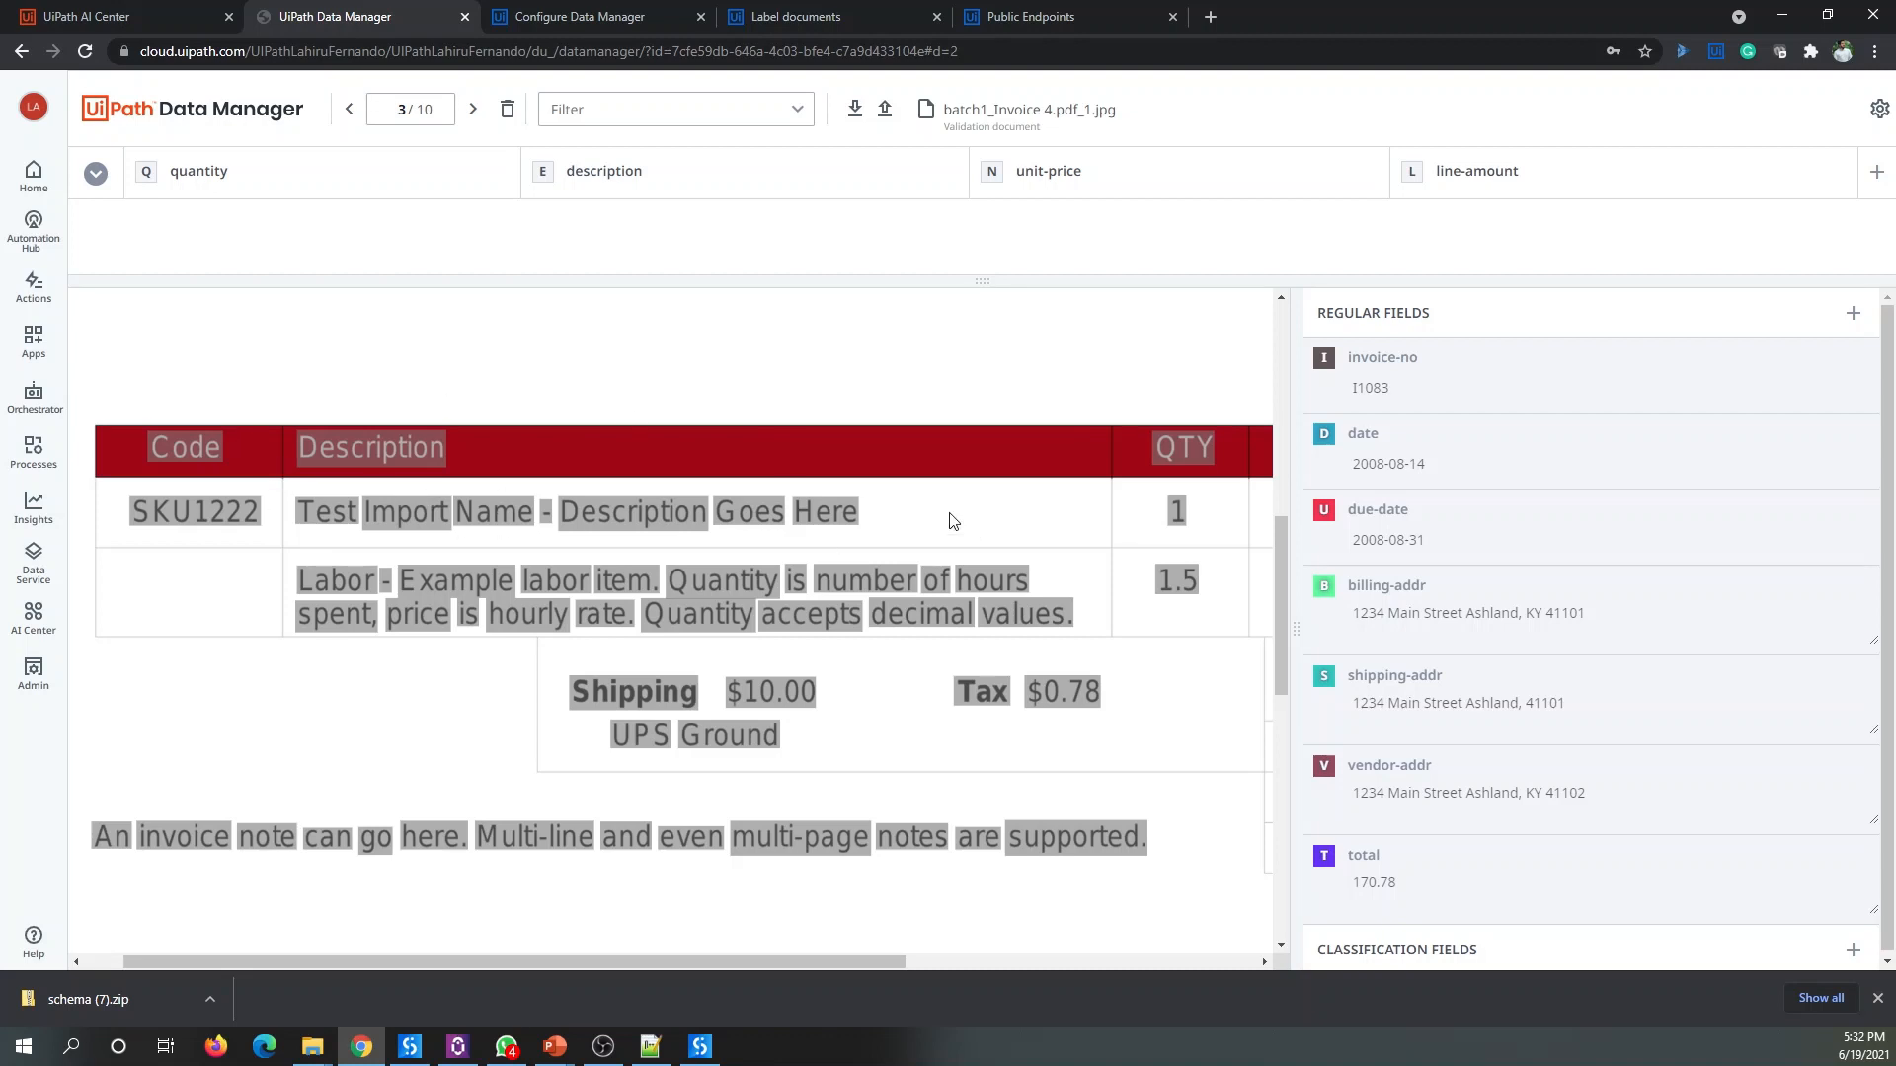
pyautogui.moveTo(519, 963); pyautogui.dragTo(558, 965)
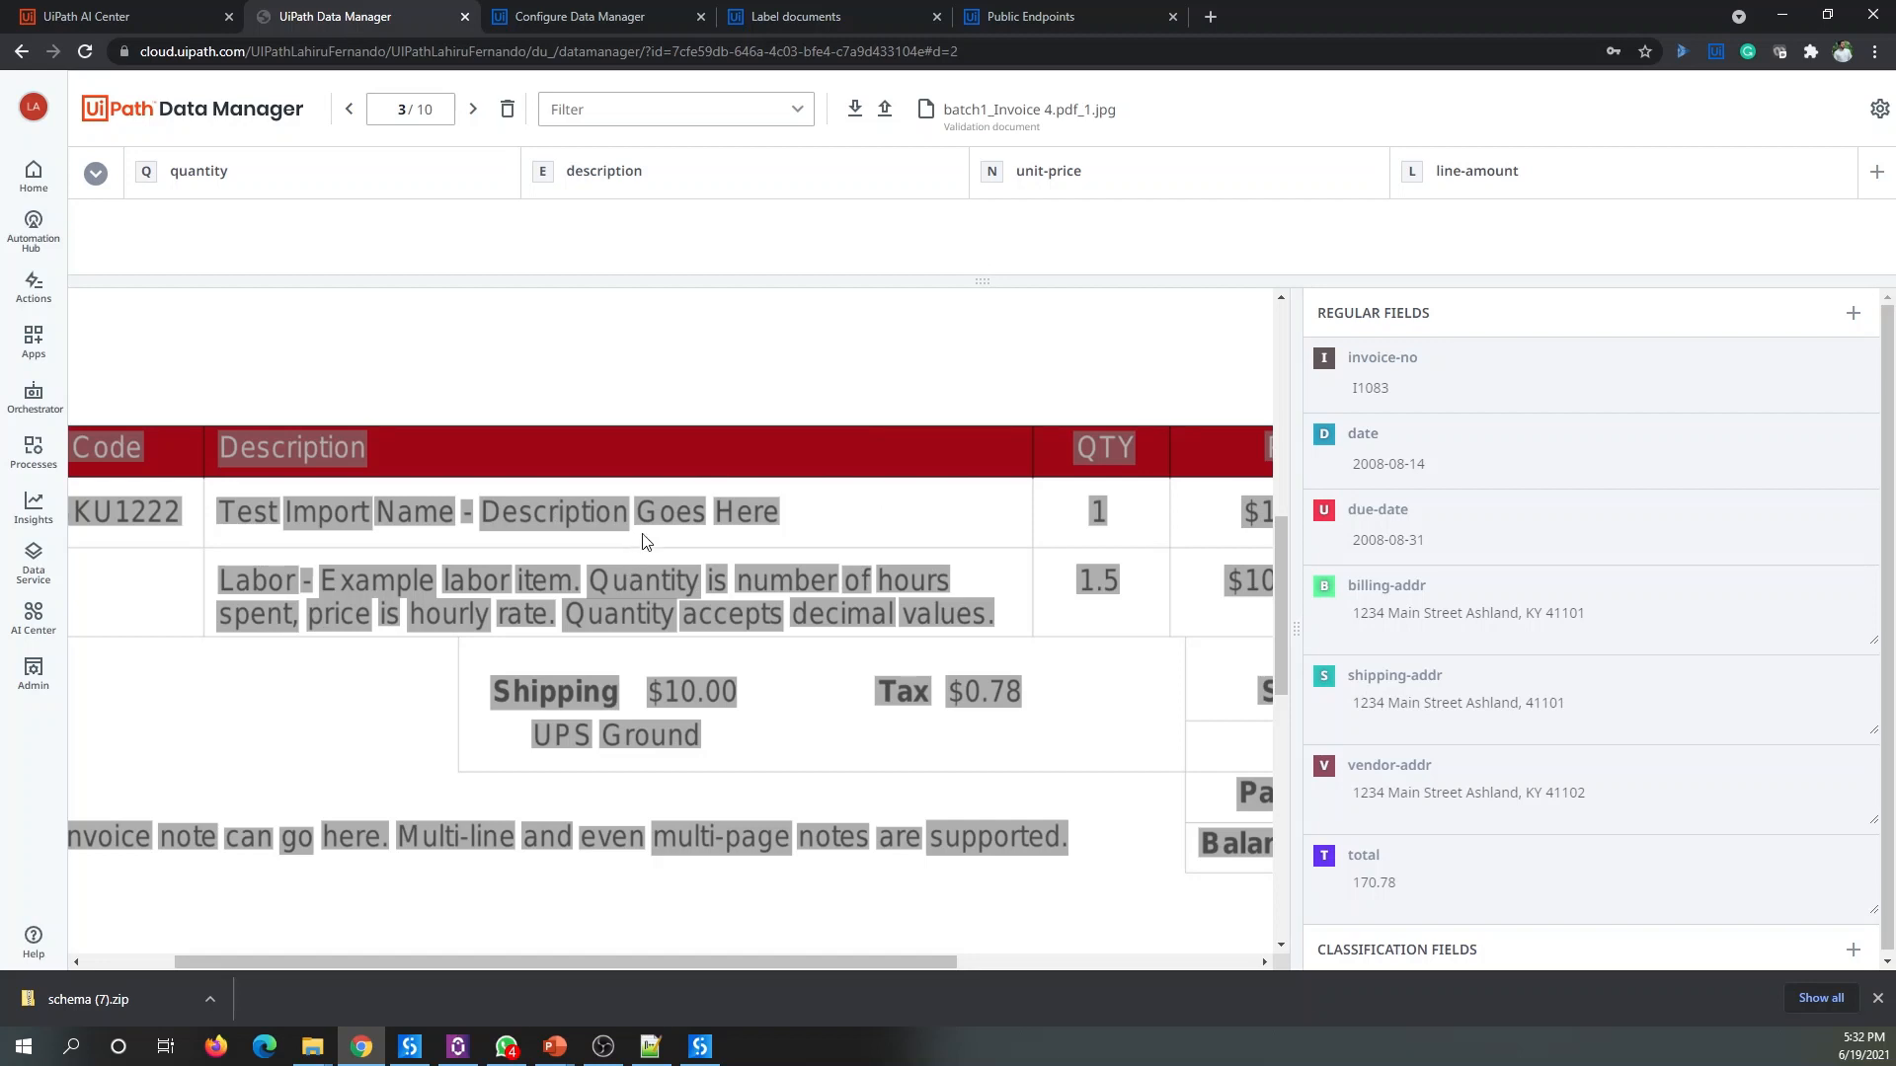
pyautogui.scroll(-2, 869, 470)
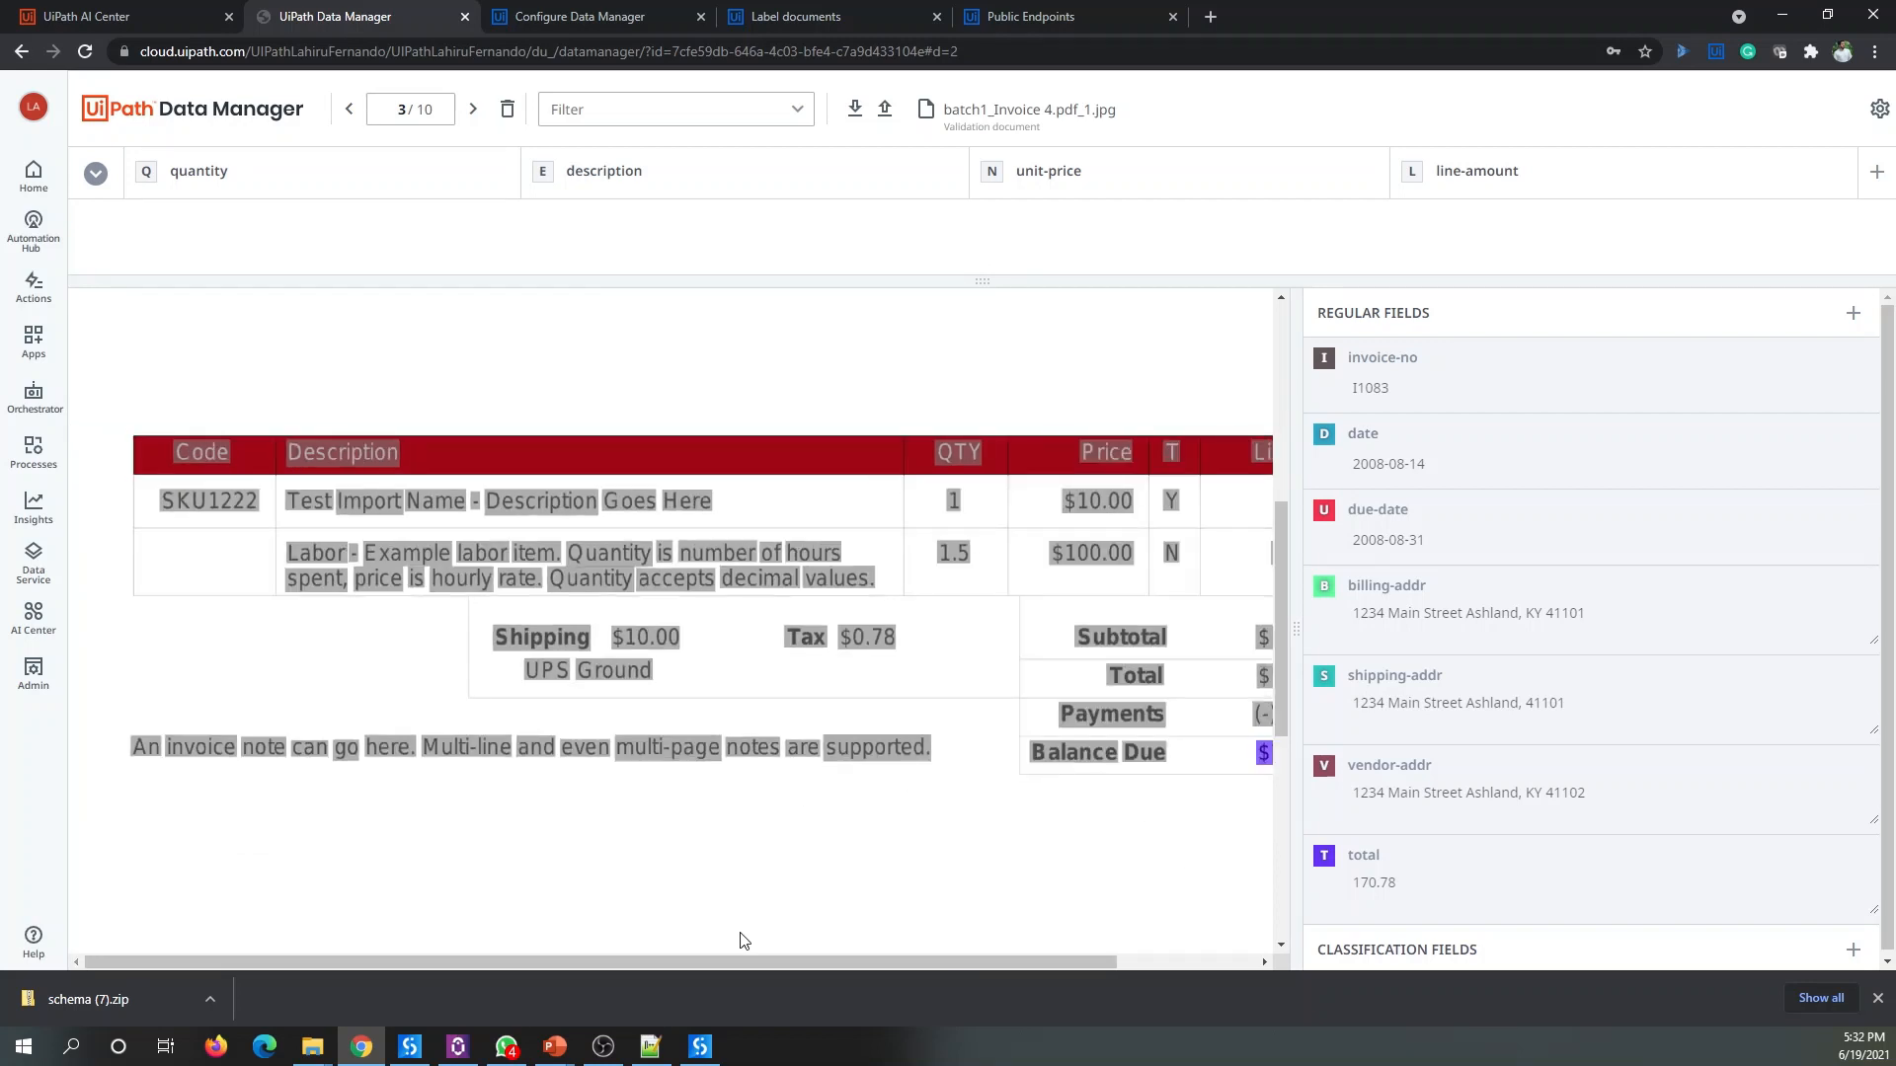
pyautogui.moveTo(745, 961); pyautogui.dragTo(814, 983)
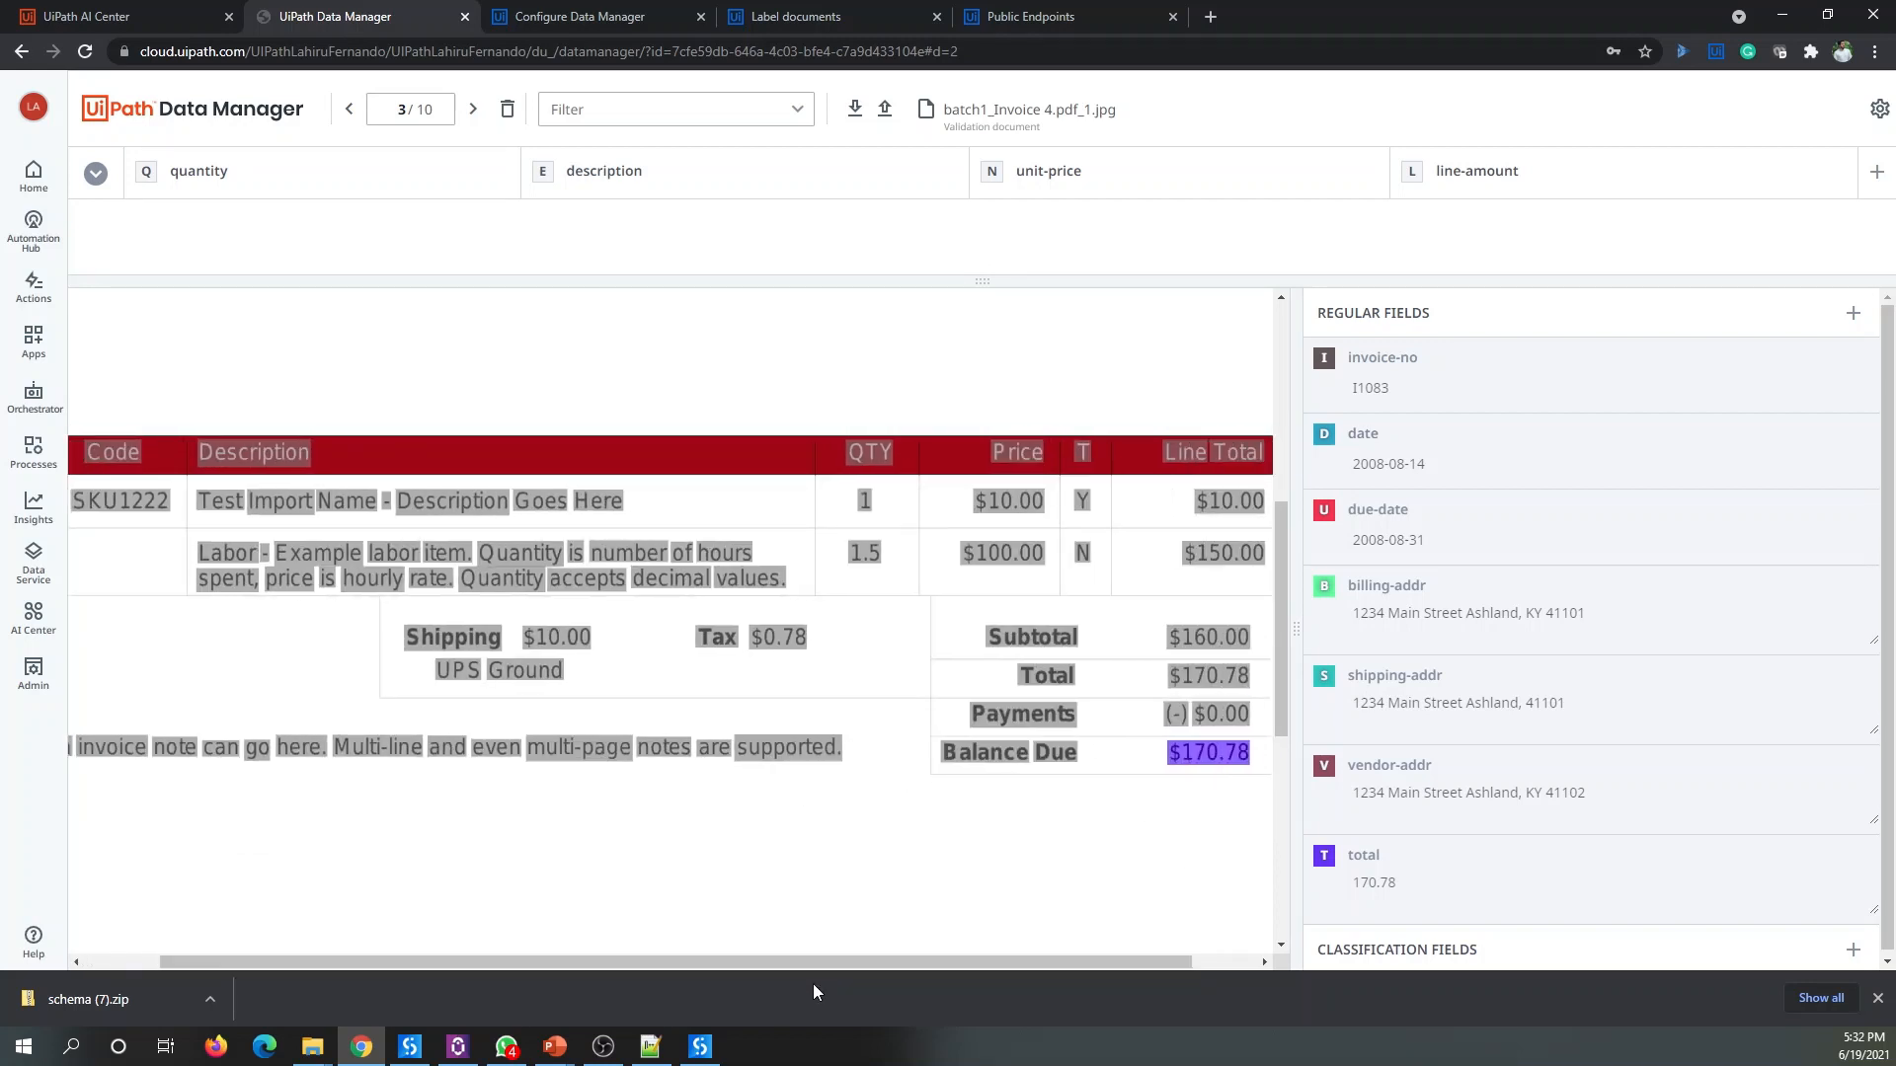
pyautogui.moveTo(526, 962); pyautogui.dragTo(508, 962)
pyautogui.scroll(-1, 455, 780)
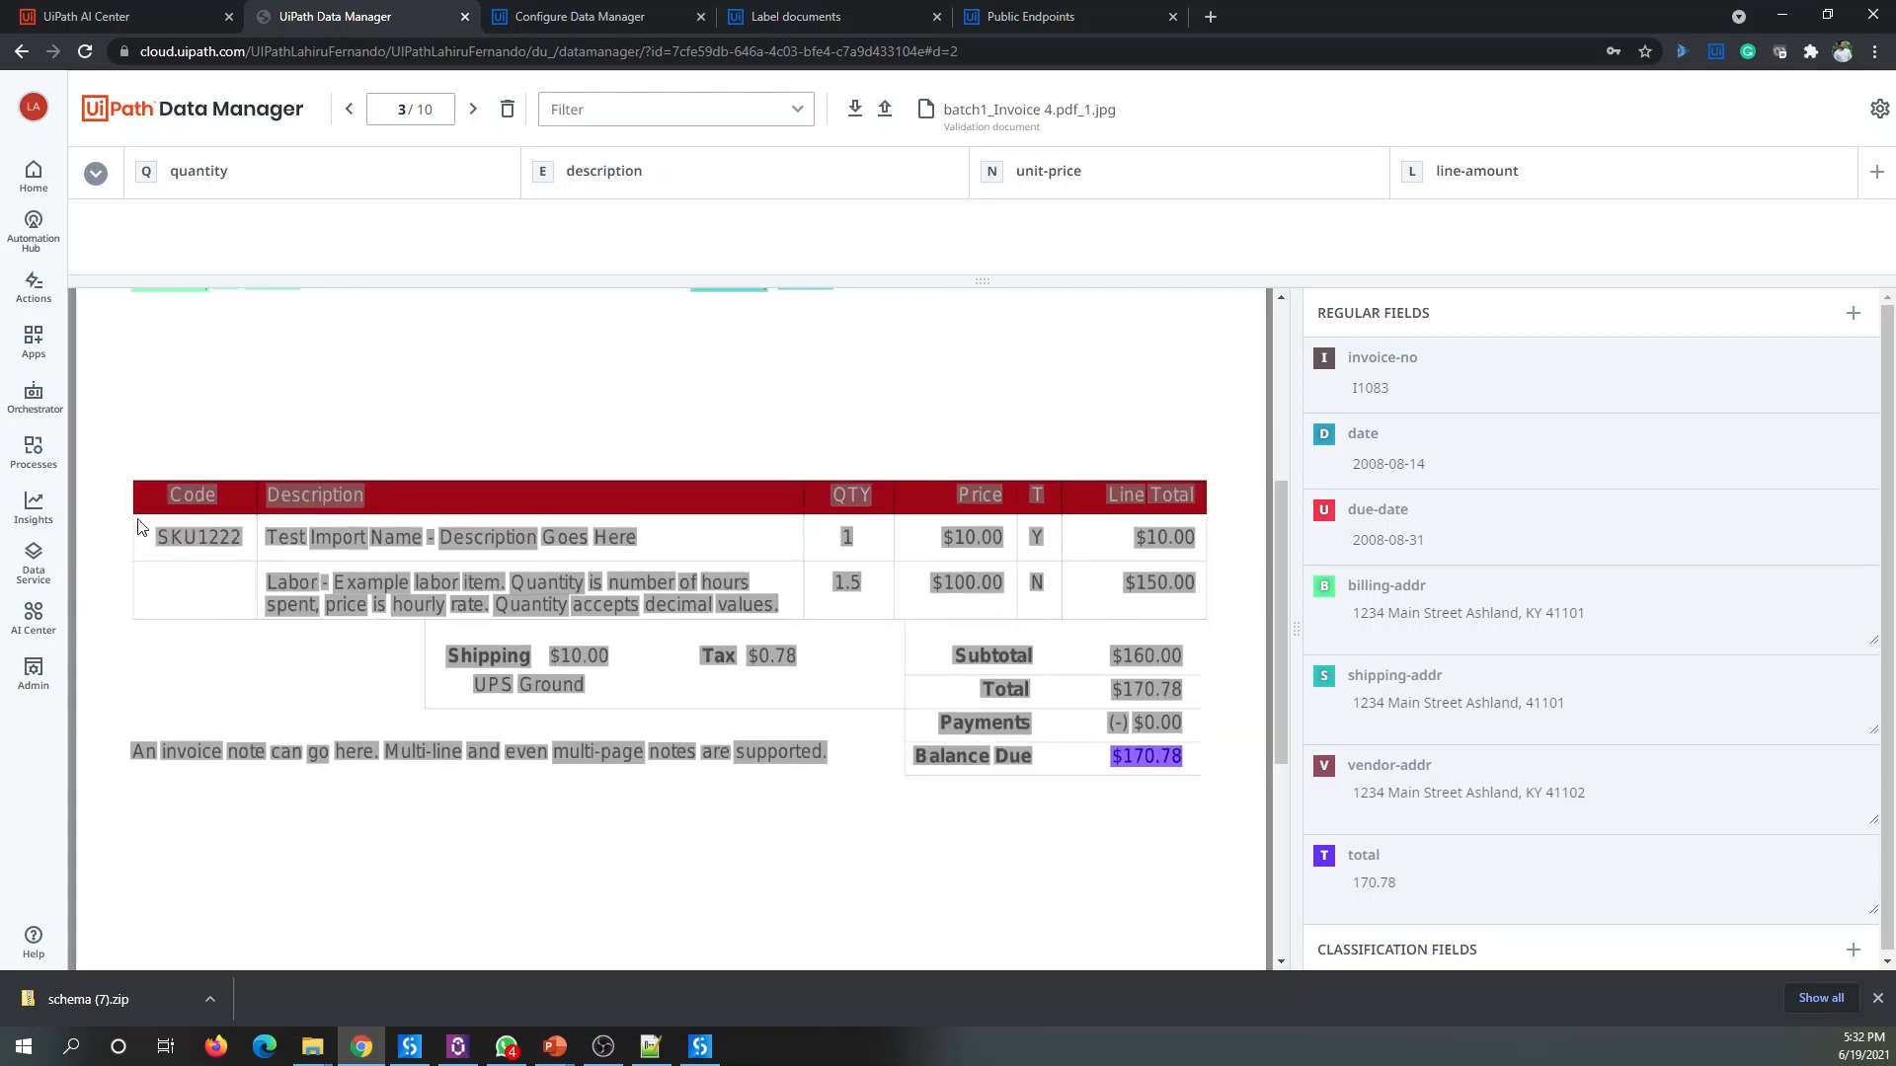
pyautogui.moveTo(138, 528); pyautogui.dragTo(1204, 563)
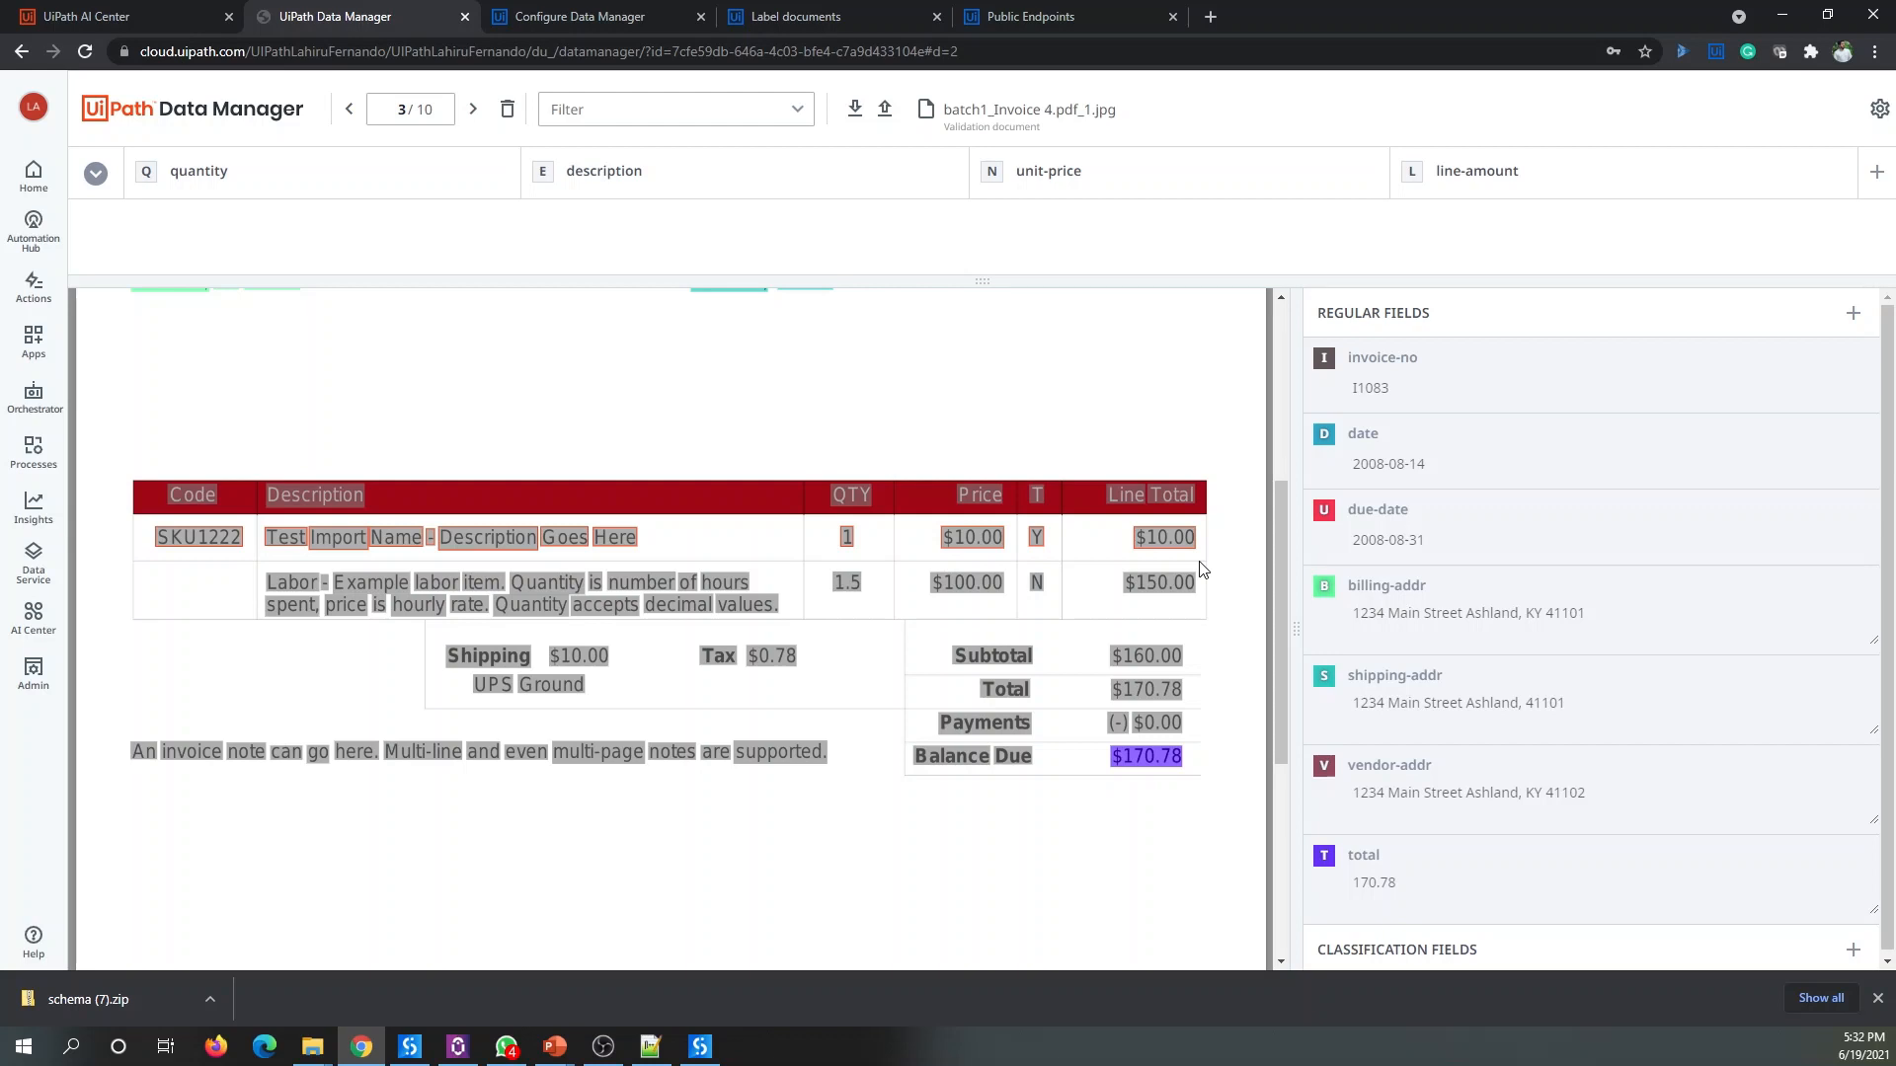
pyautogui.press('/')
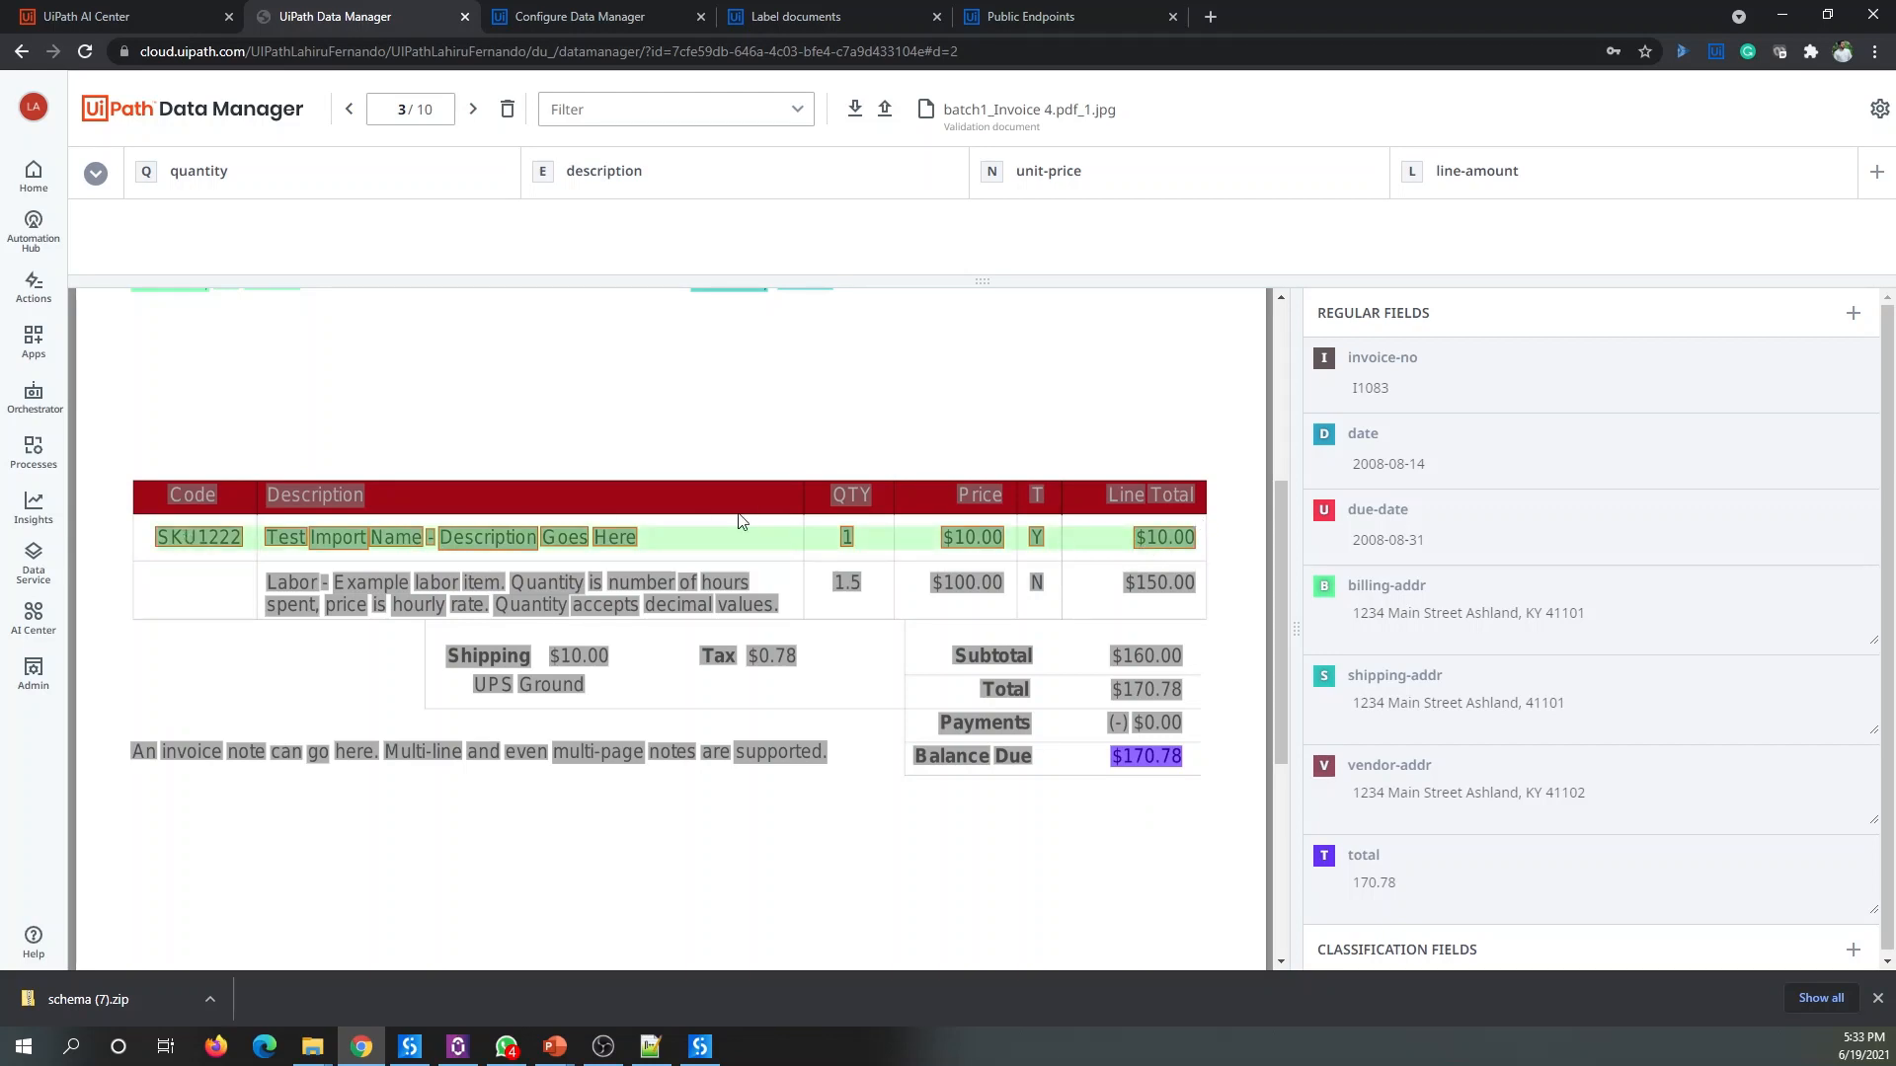
# Step: Label the first item row's QTY as quantity, Price as unit-price, Line Total as line-amount and the description text as description
pyautogui.click(845, 536)
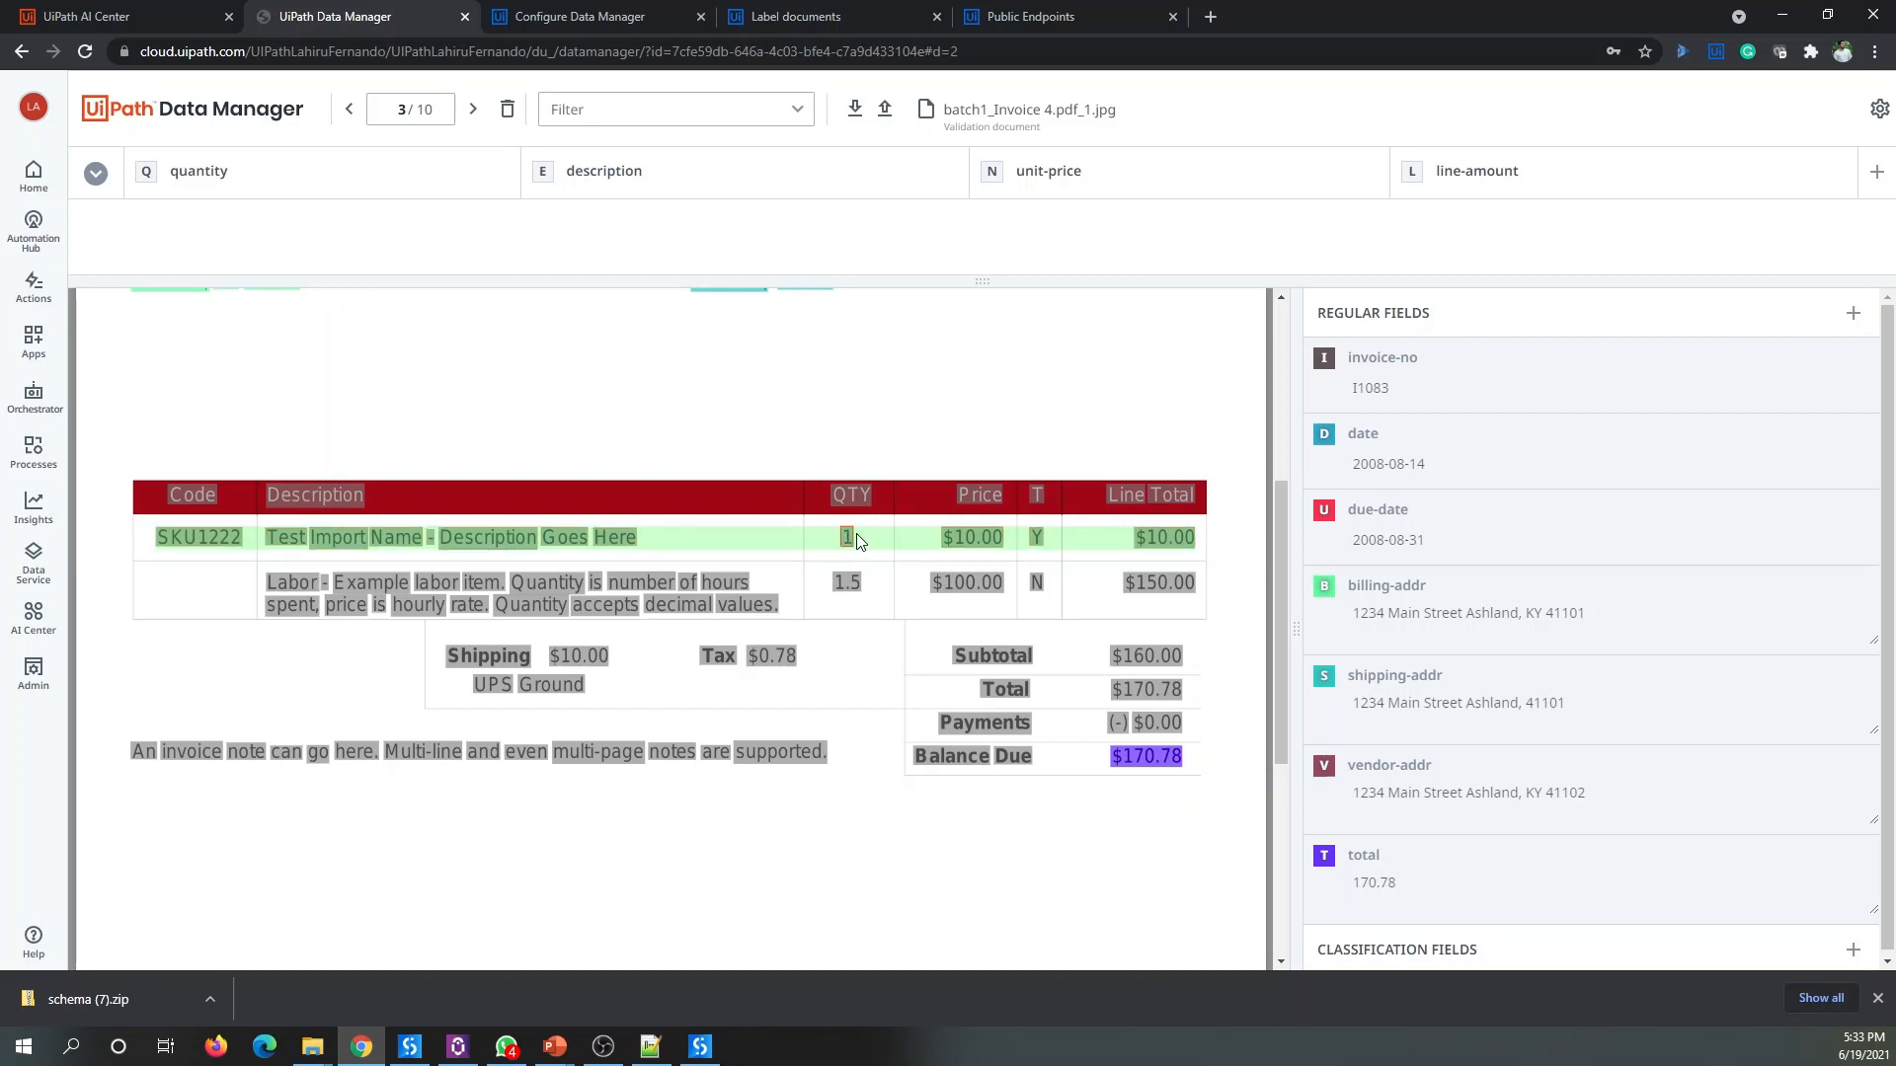
pyautogui.press('q')
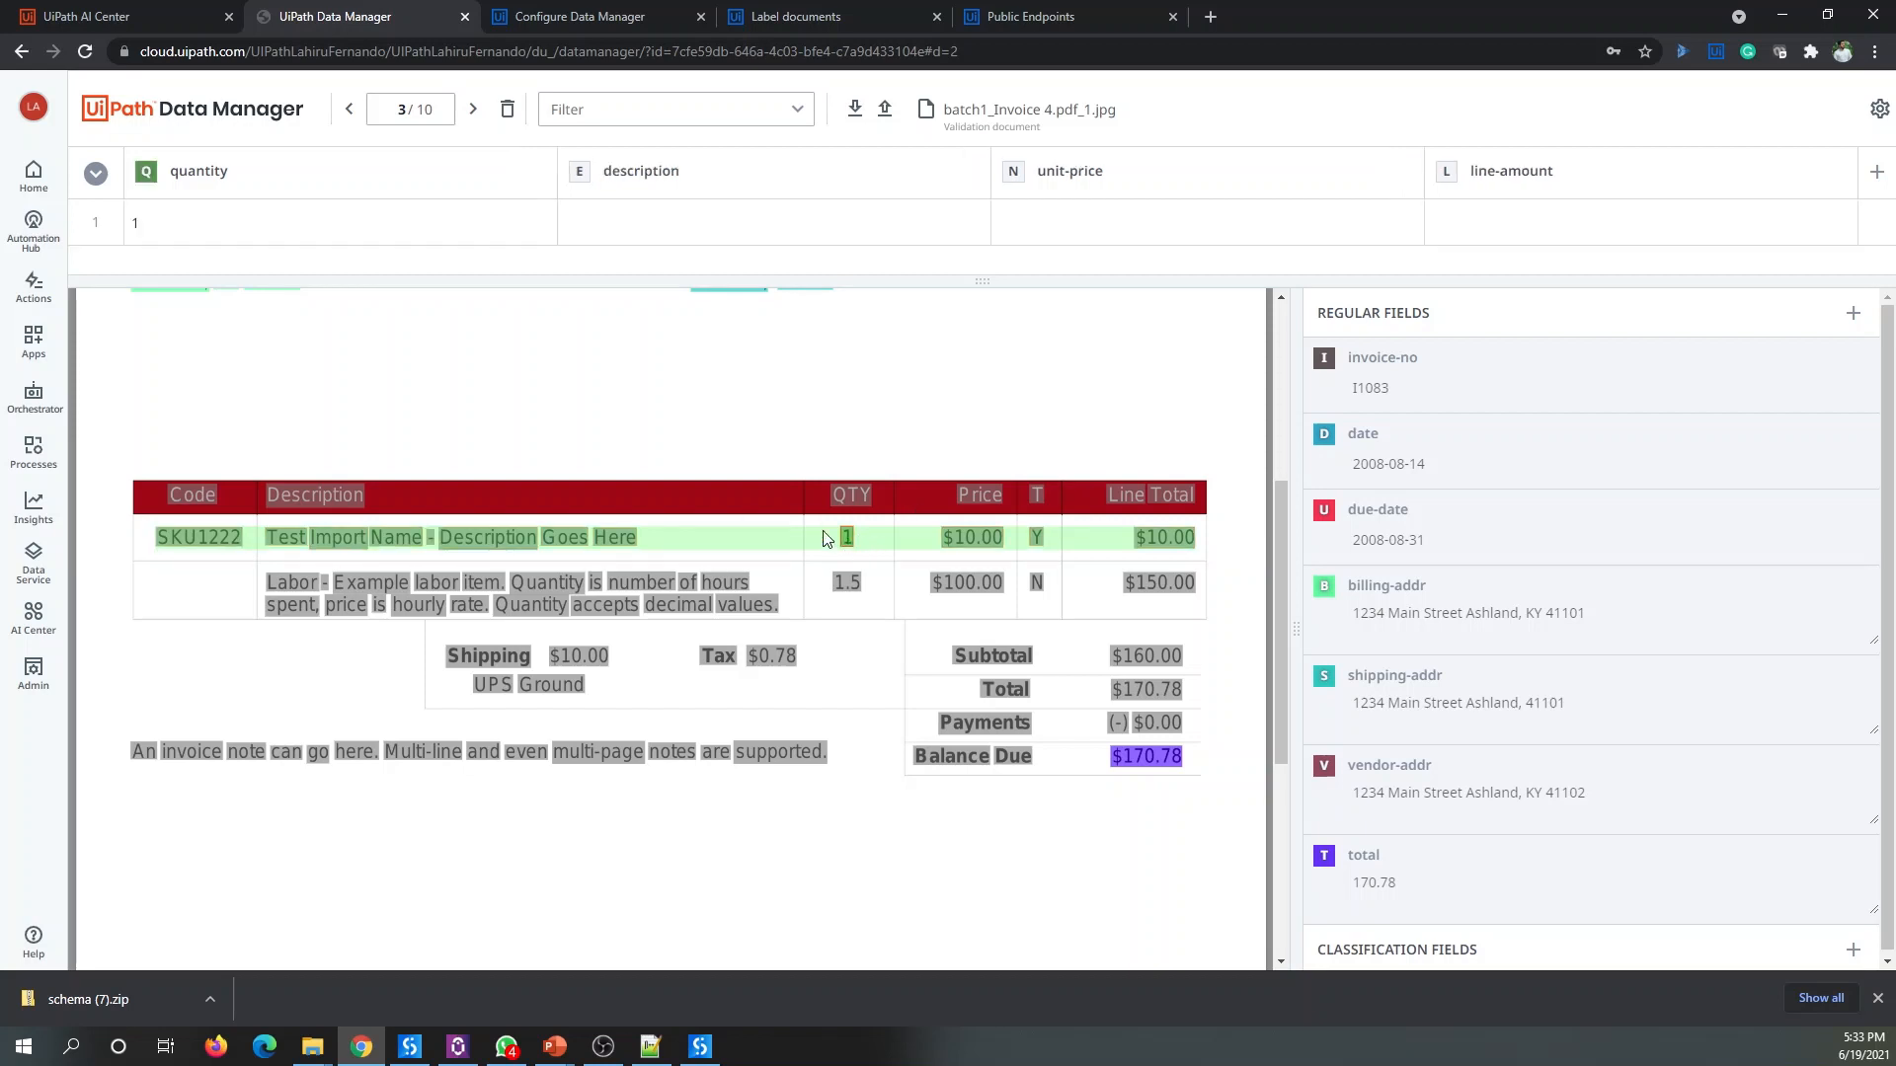
pyautogui.click(962, 536)
pyautogui.press('n')
pyautogui.click(1162, 539)
pyautogui.press('l')
pyautogui.moveTo(257, 523); pyautogui.dragTo(676, 559)
pyautogui.press('e')
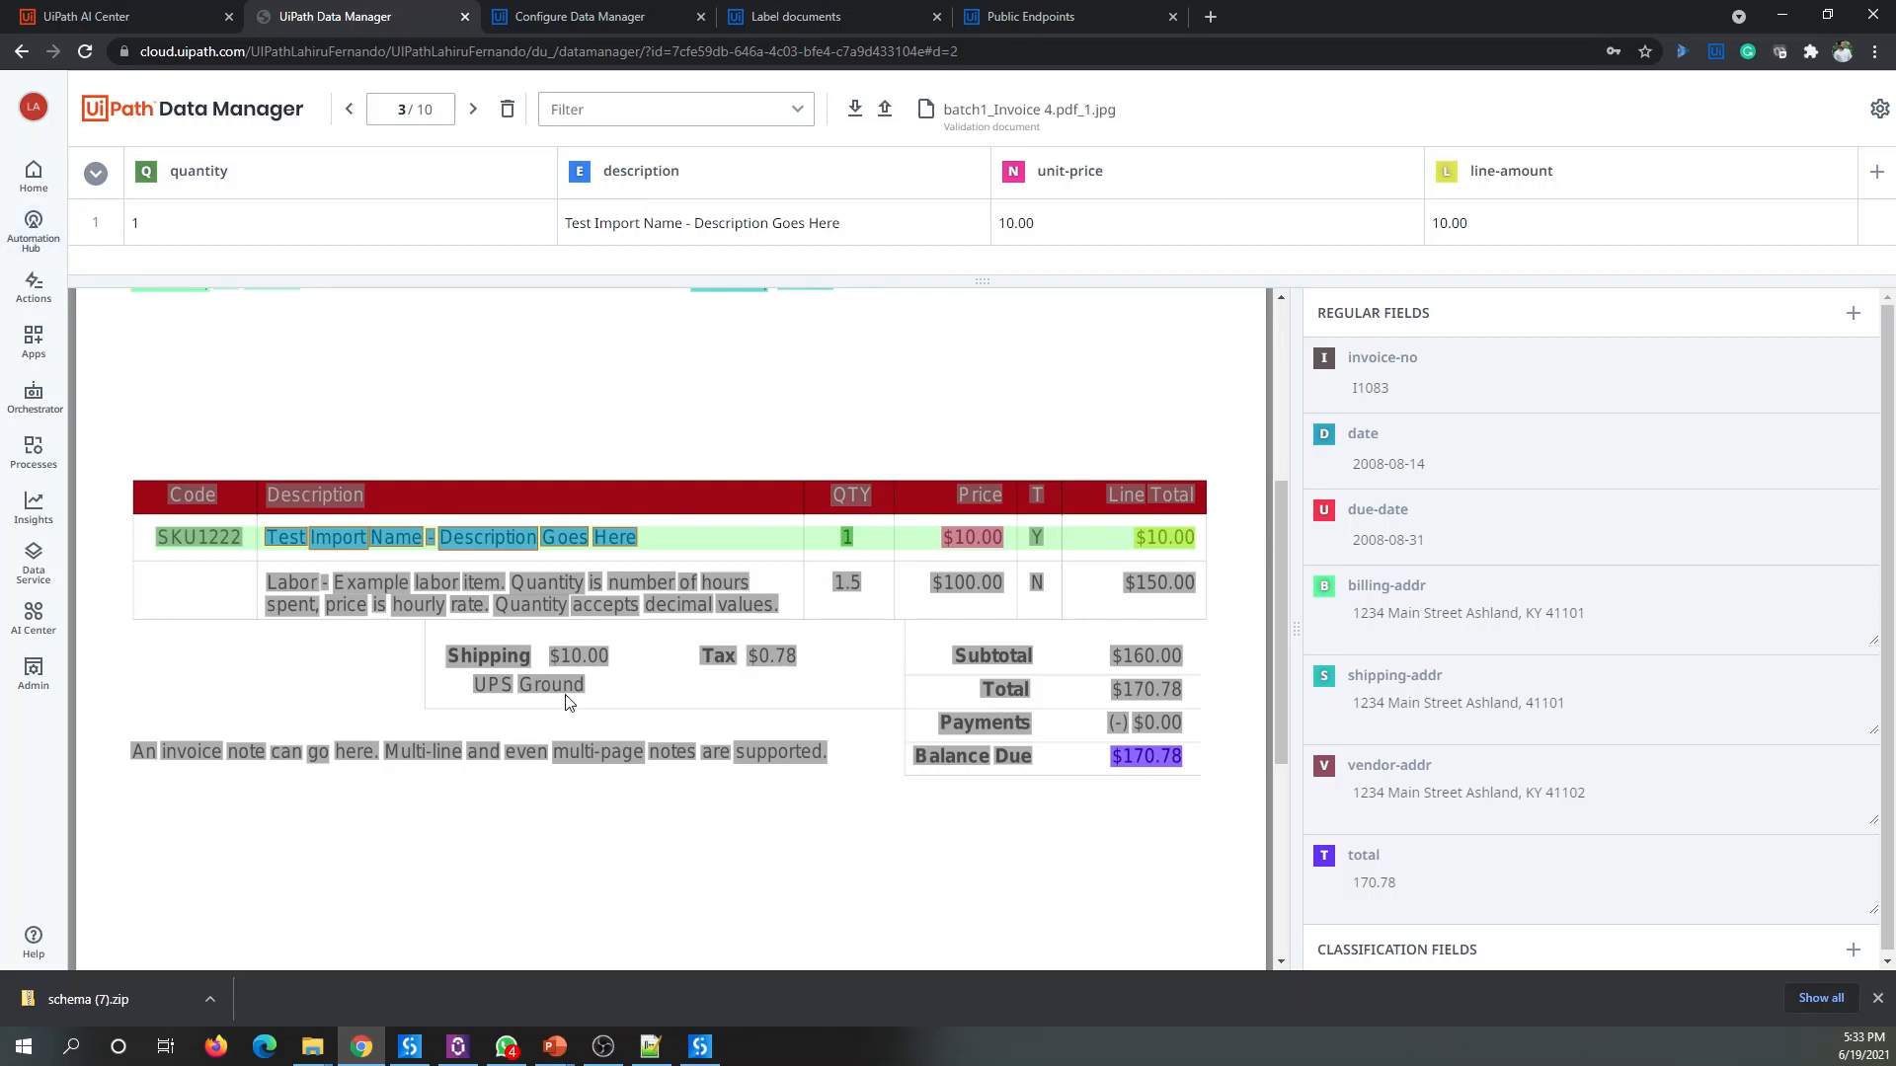
# Step: Group the two-line labor item, from its description to its line total, as a second table row
pyautogui.click(849, 580)
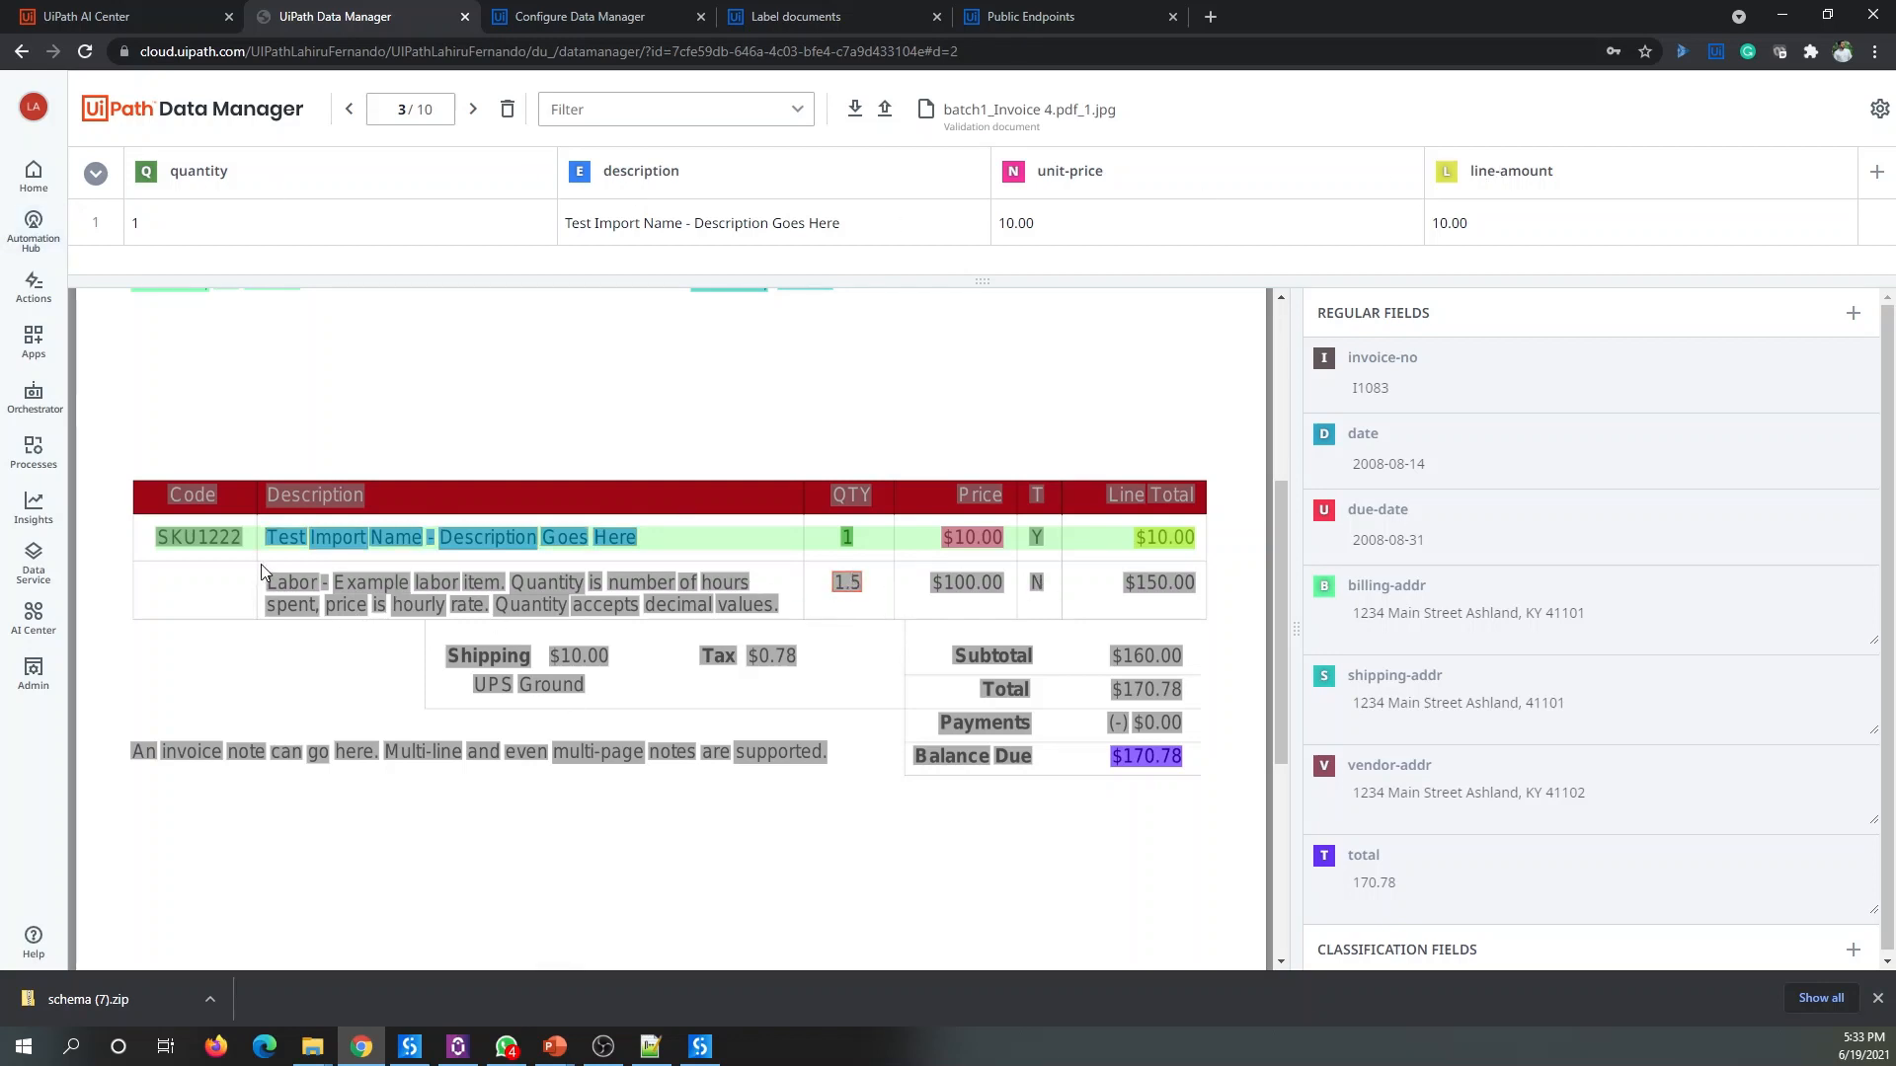
pyautogui.moveTo(148, 575); pyautogui.dragTo(1208, 628)
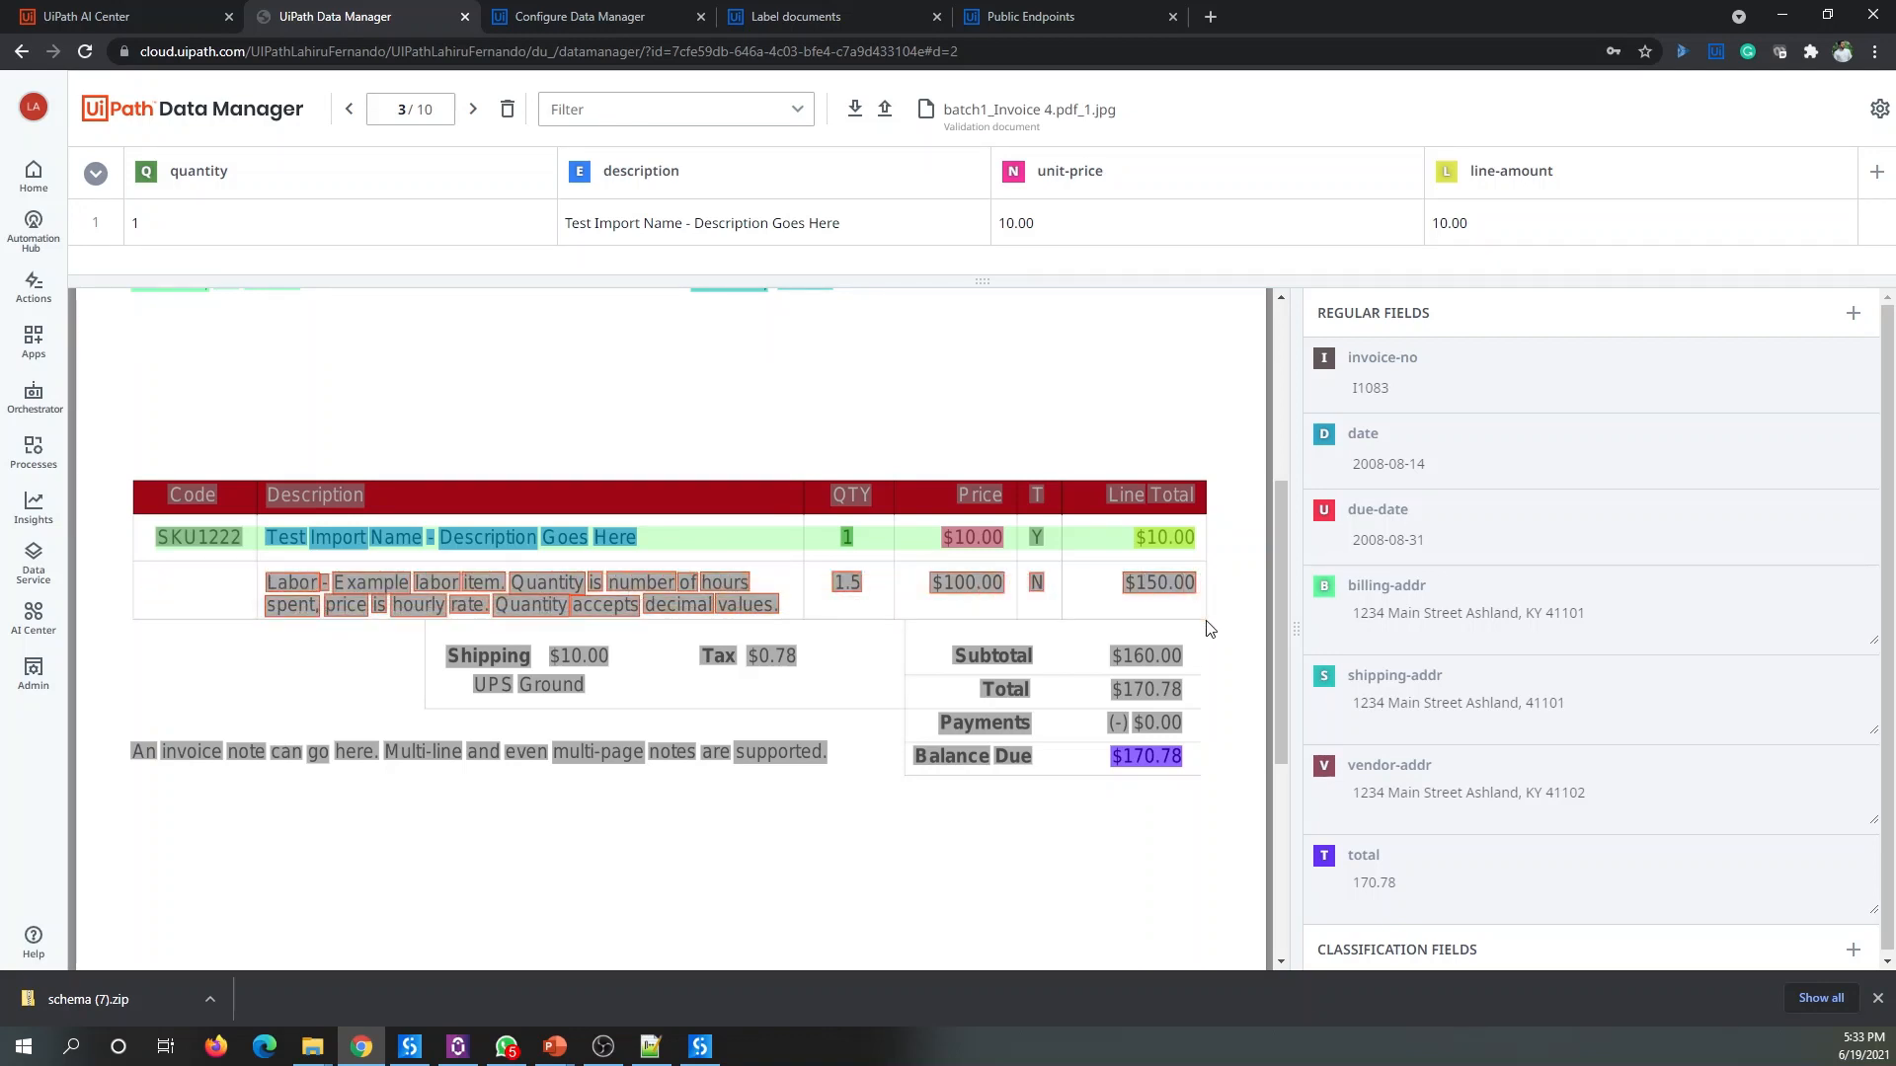
pyautogui.press('/')
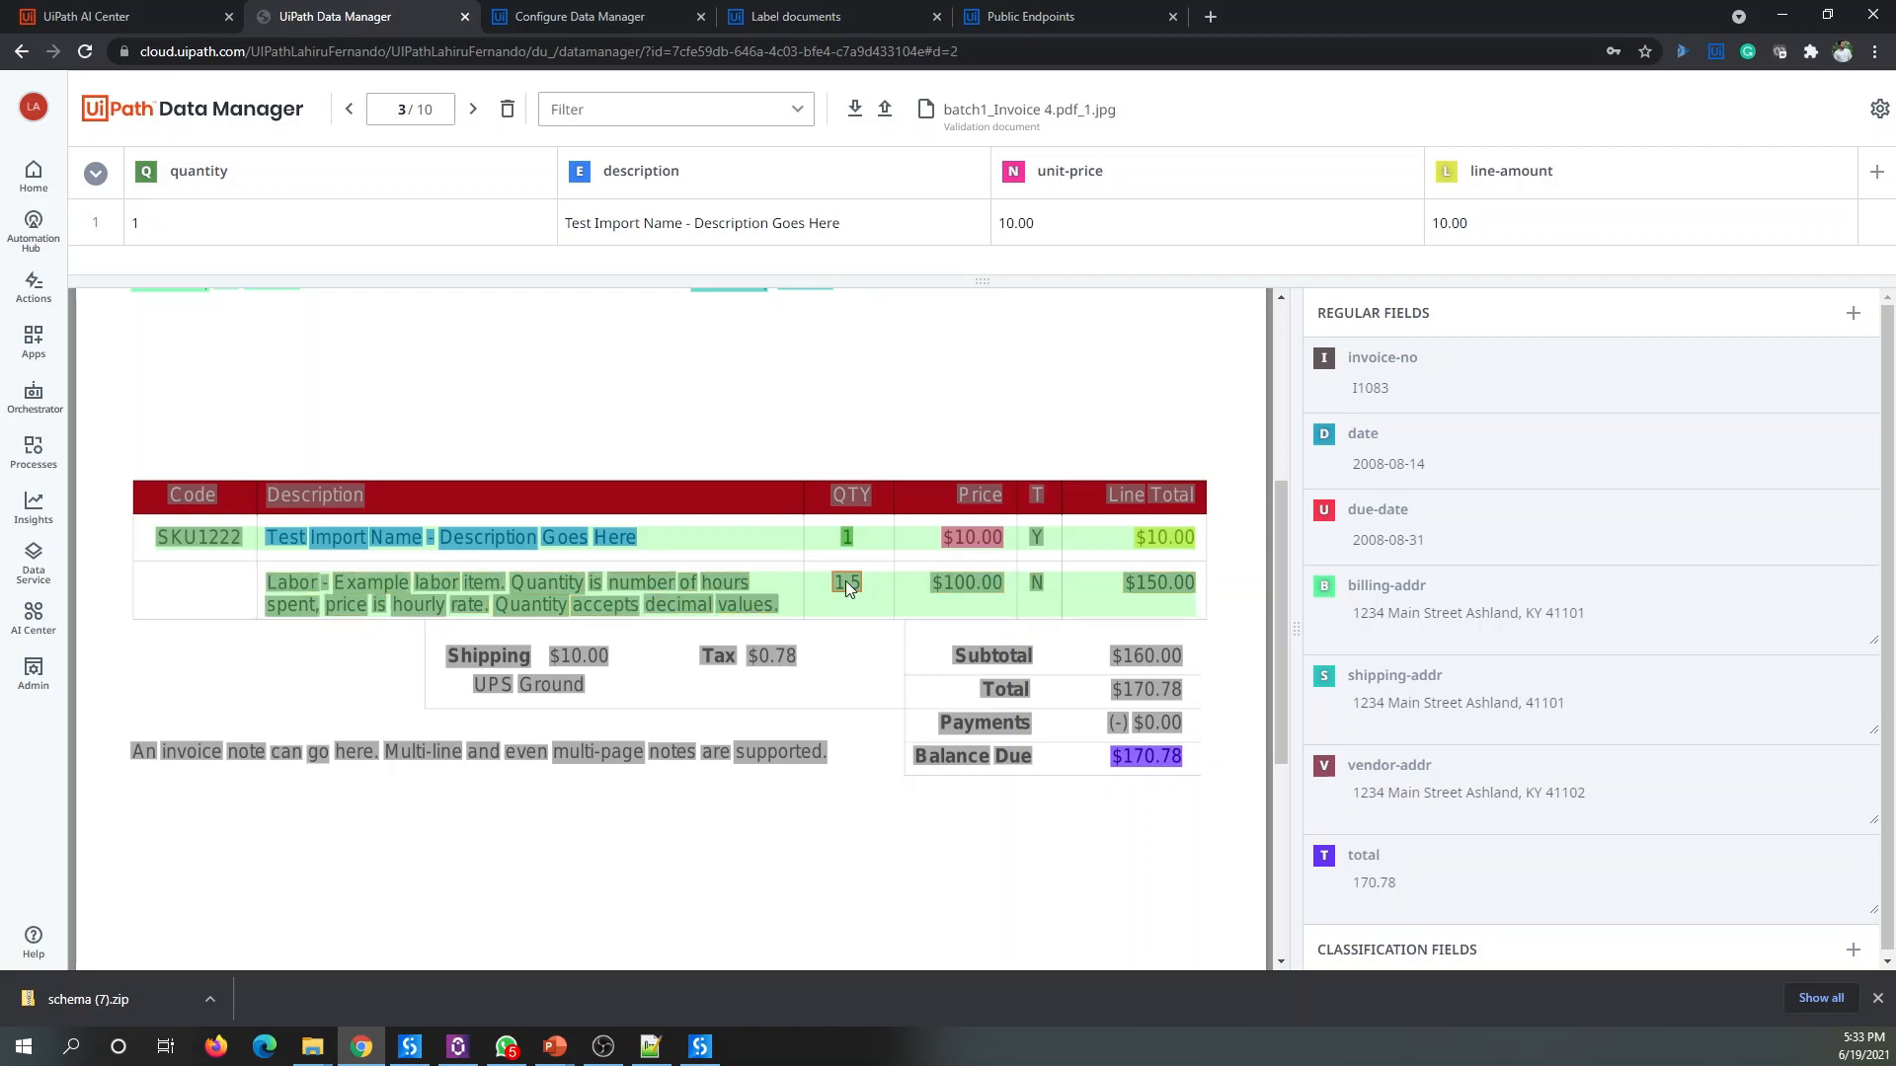
# Step: Label the labor row's 1.5 as quantity, its two description lines as description, $100.00 as unit-price and $150.00 as line-amount
pyautogui.press('q')
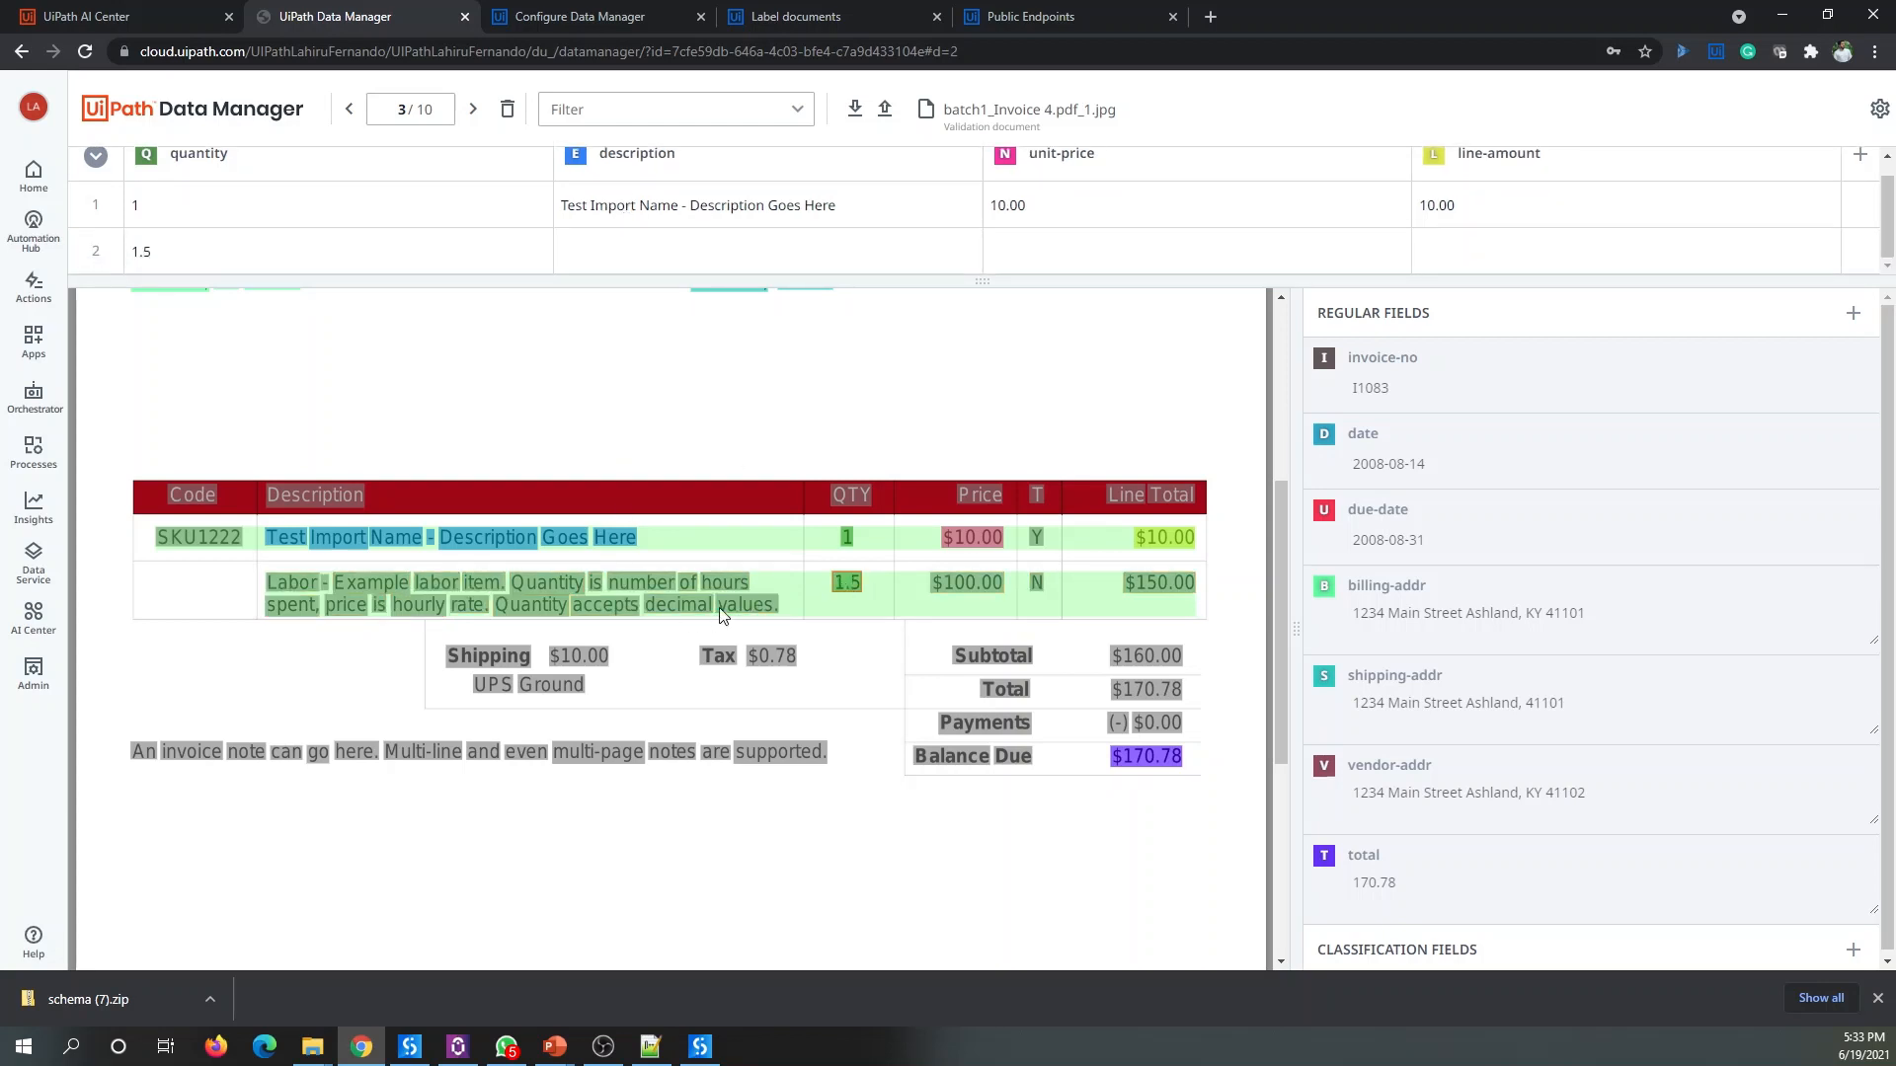
pyautogui.moveTo(799, 571); pyautogui.dragTo(255, 636)
pyautogui.press('e')
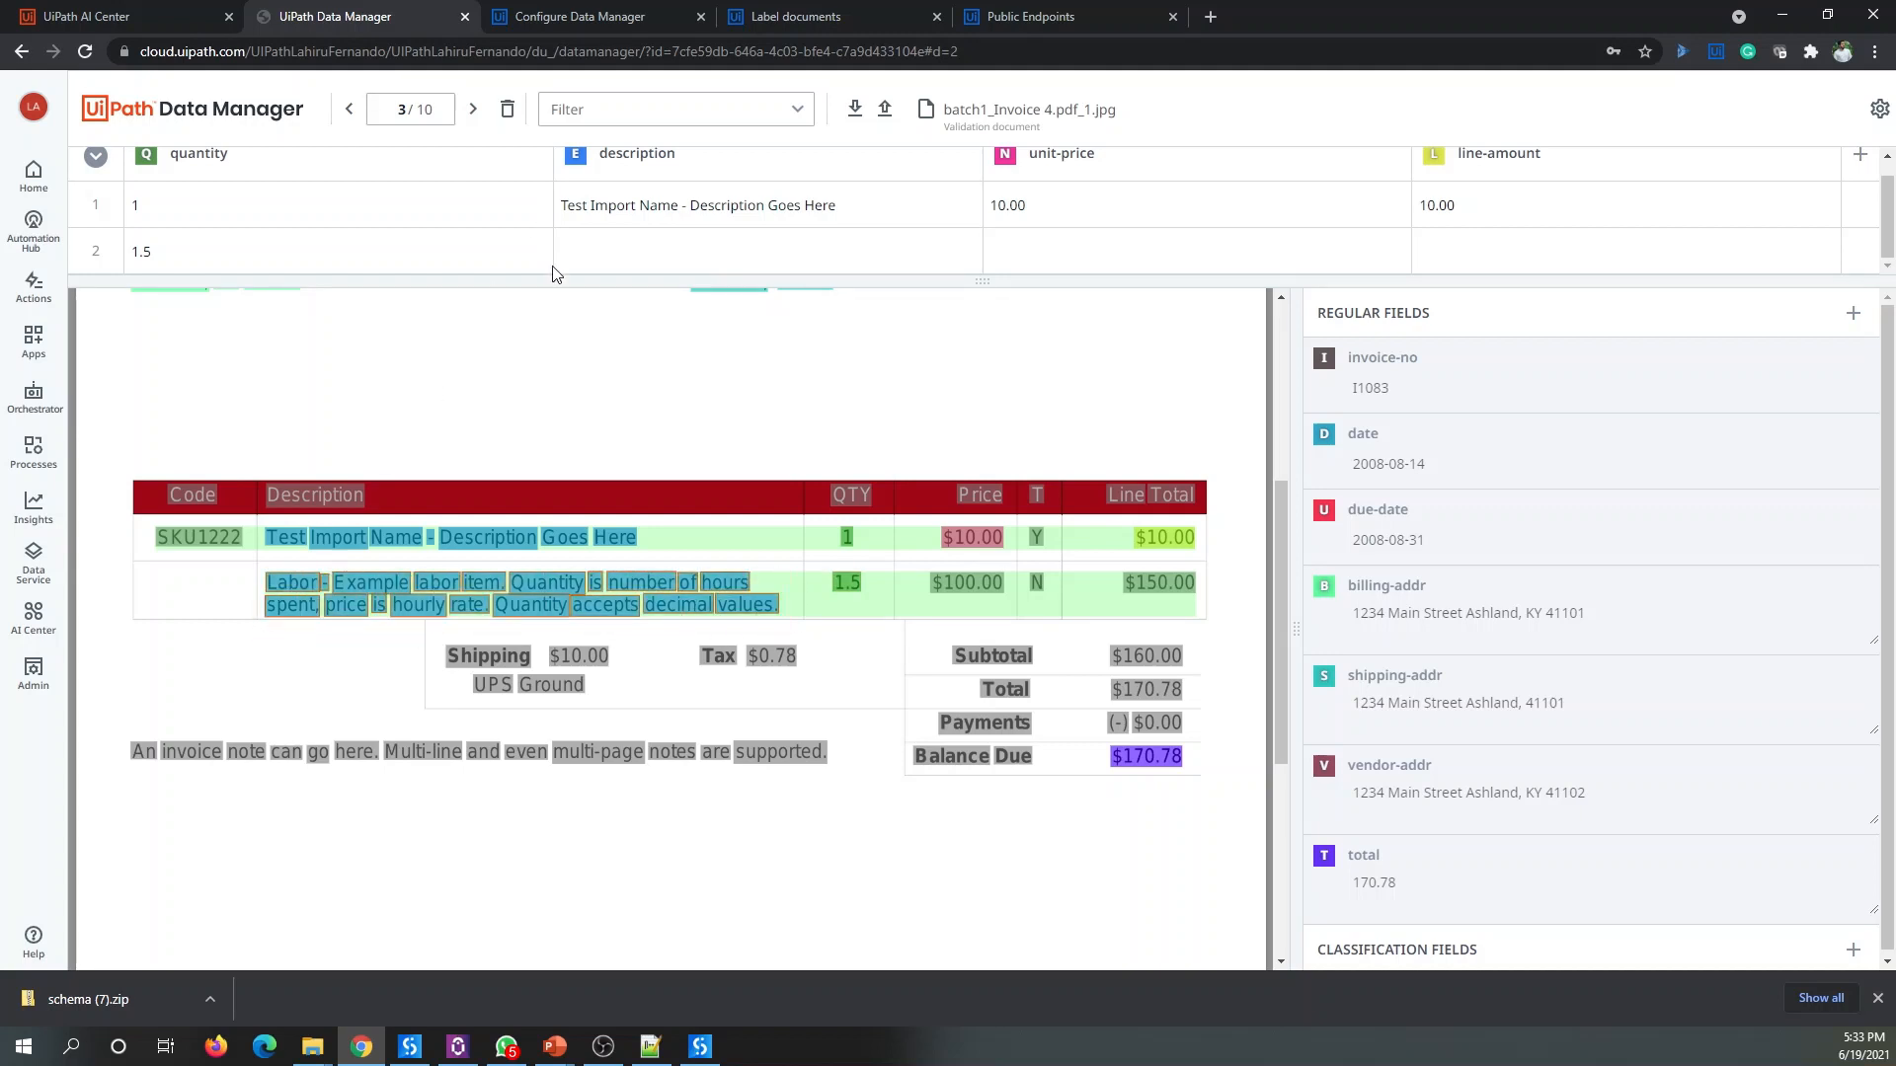
pyautogui.click(841, 582)
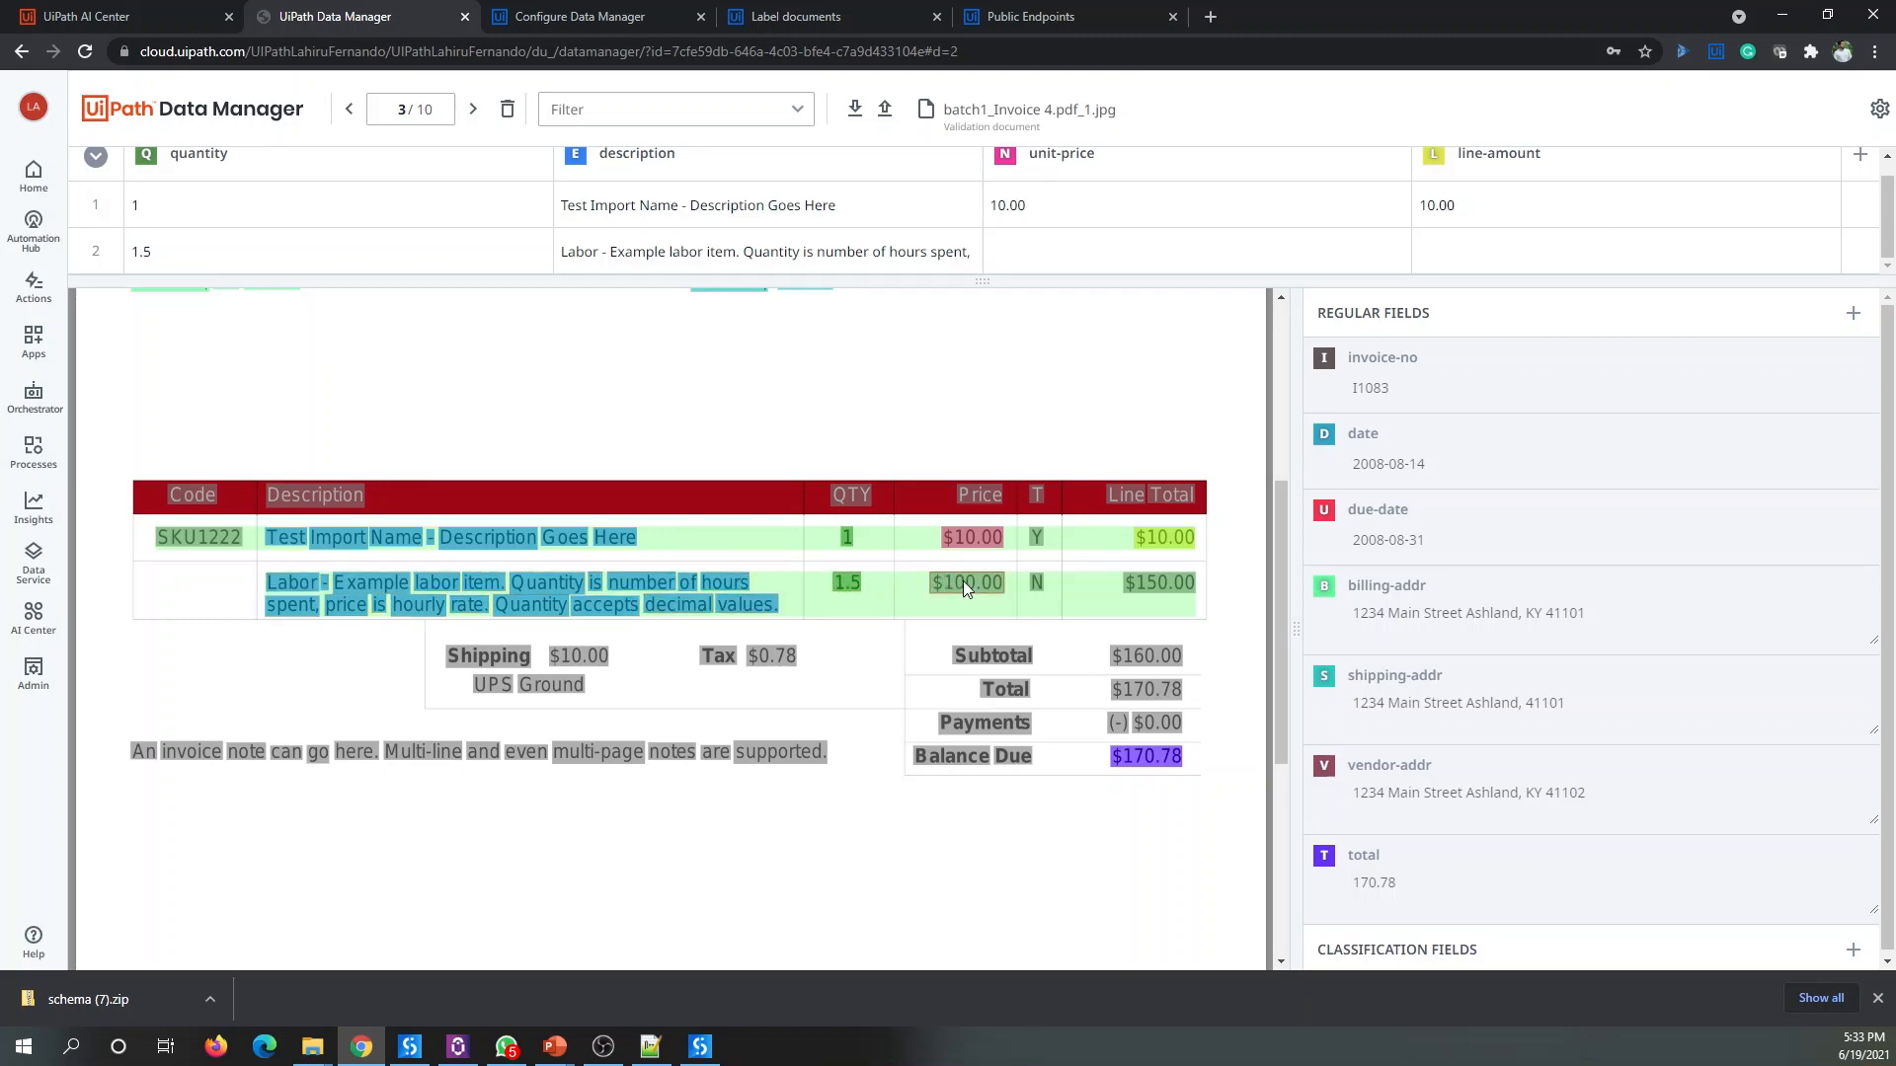
pyautogui.click(964, 587)
pyautogui.press('n')
pyautogui.press('l')
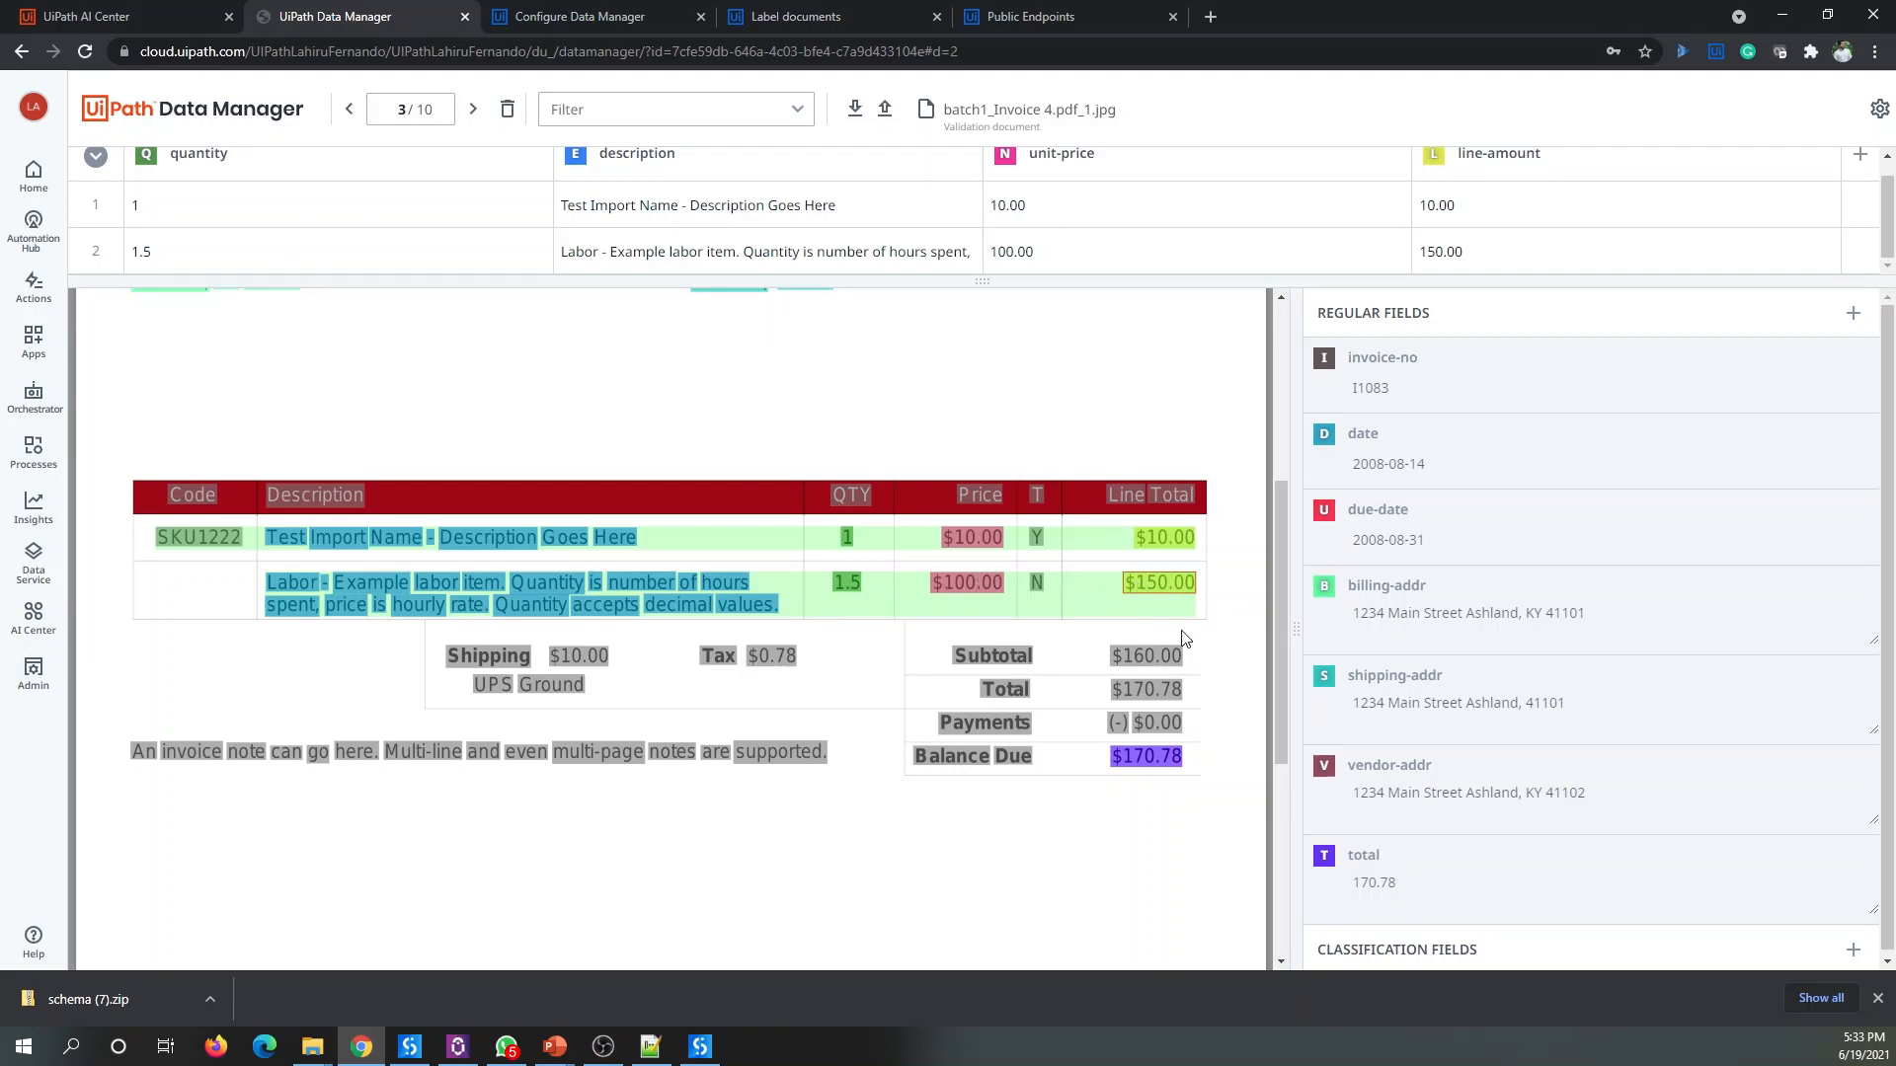
# Step: Go to document 4 and label its invoice number as invoice-no, 30/06/2018 as date and 30/07/2018 as due-date
pyautogui.click(471, 111)
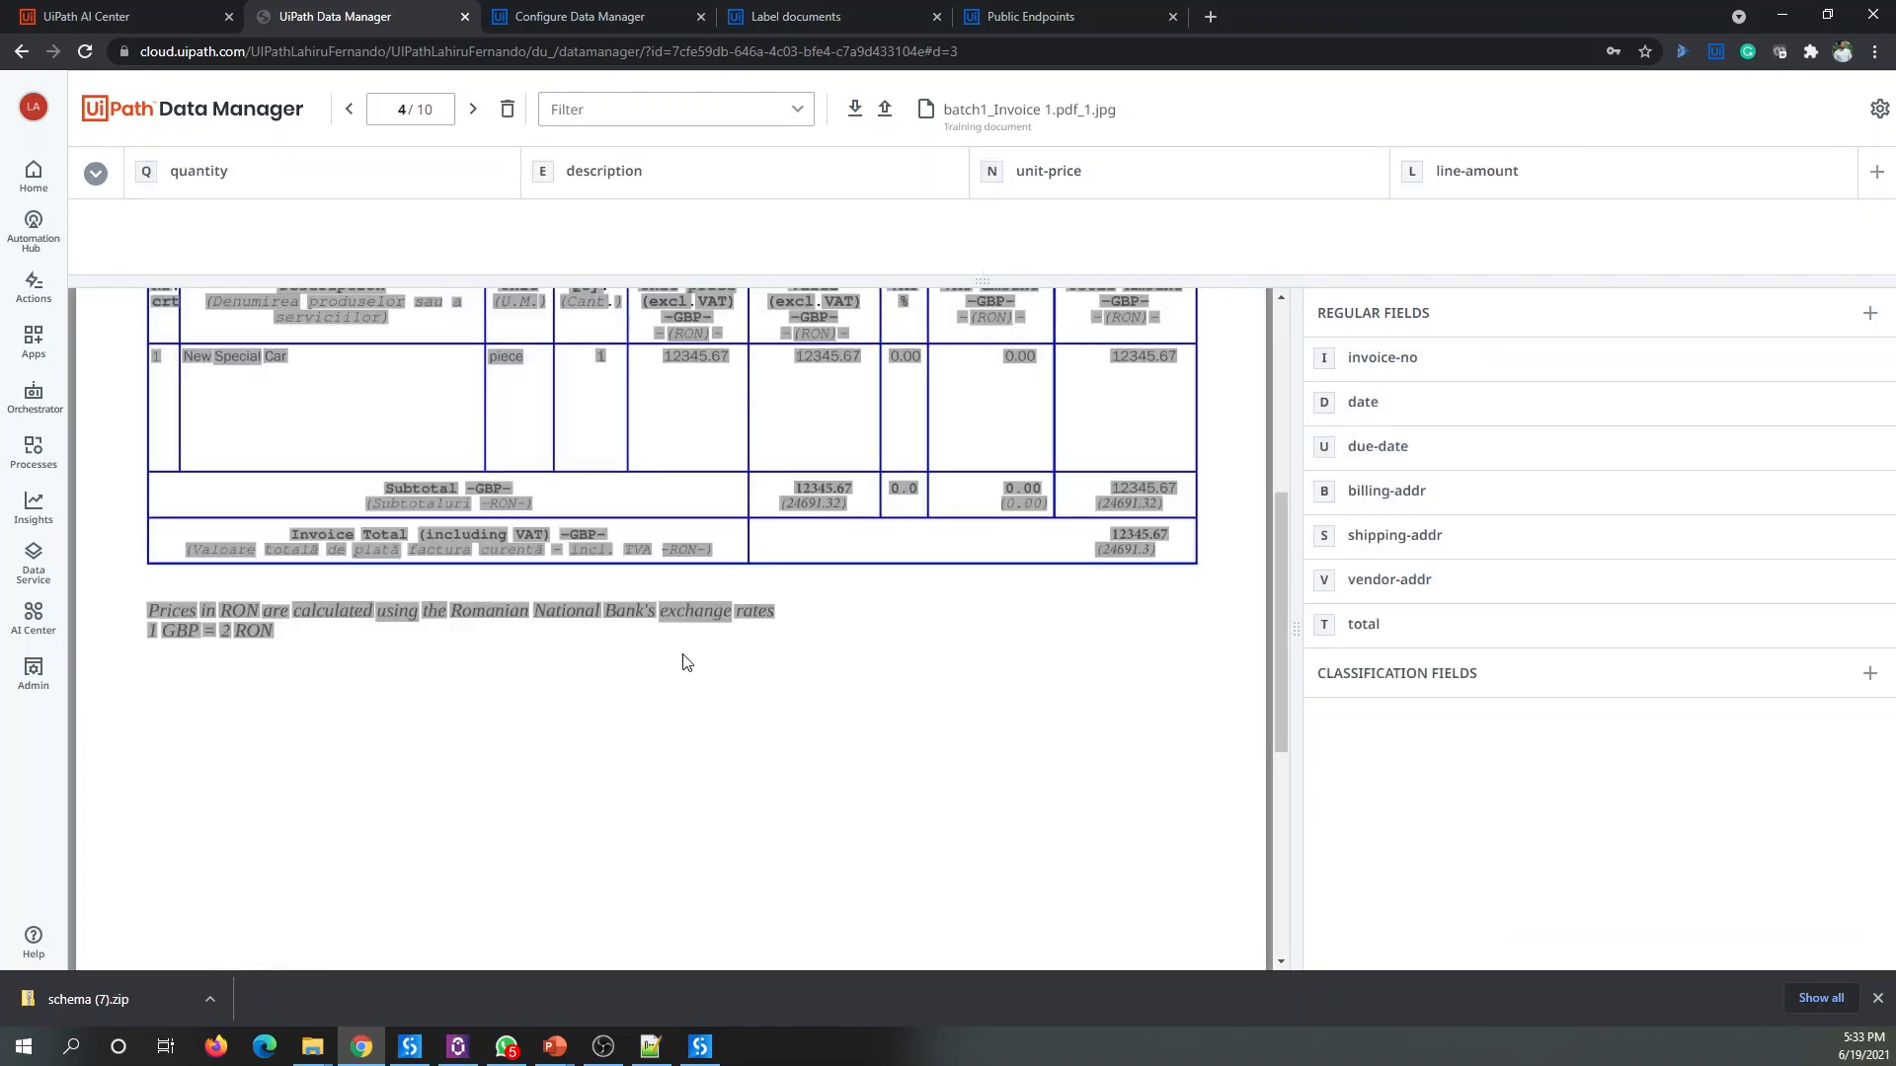
pyautogui.scroll(5, 723, 761)
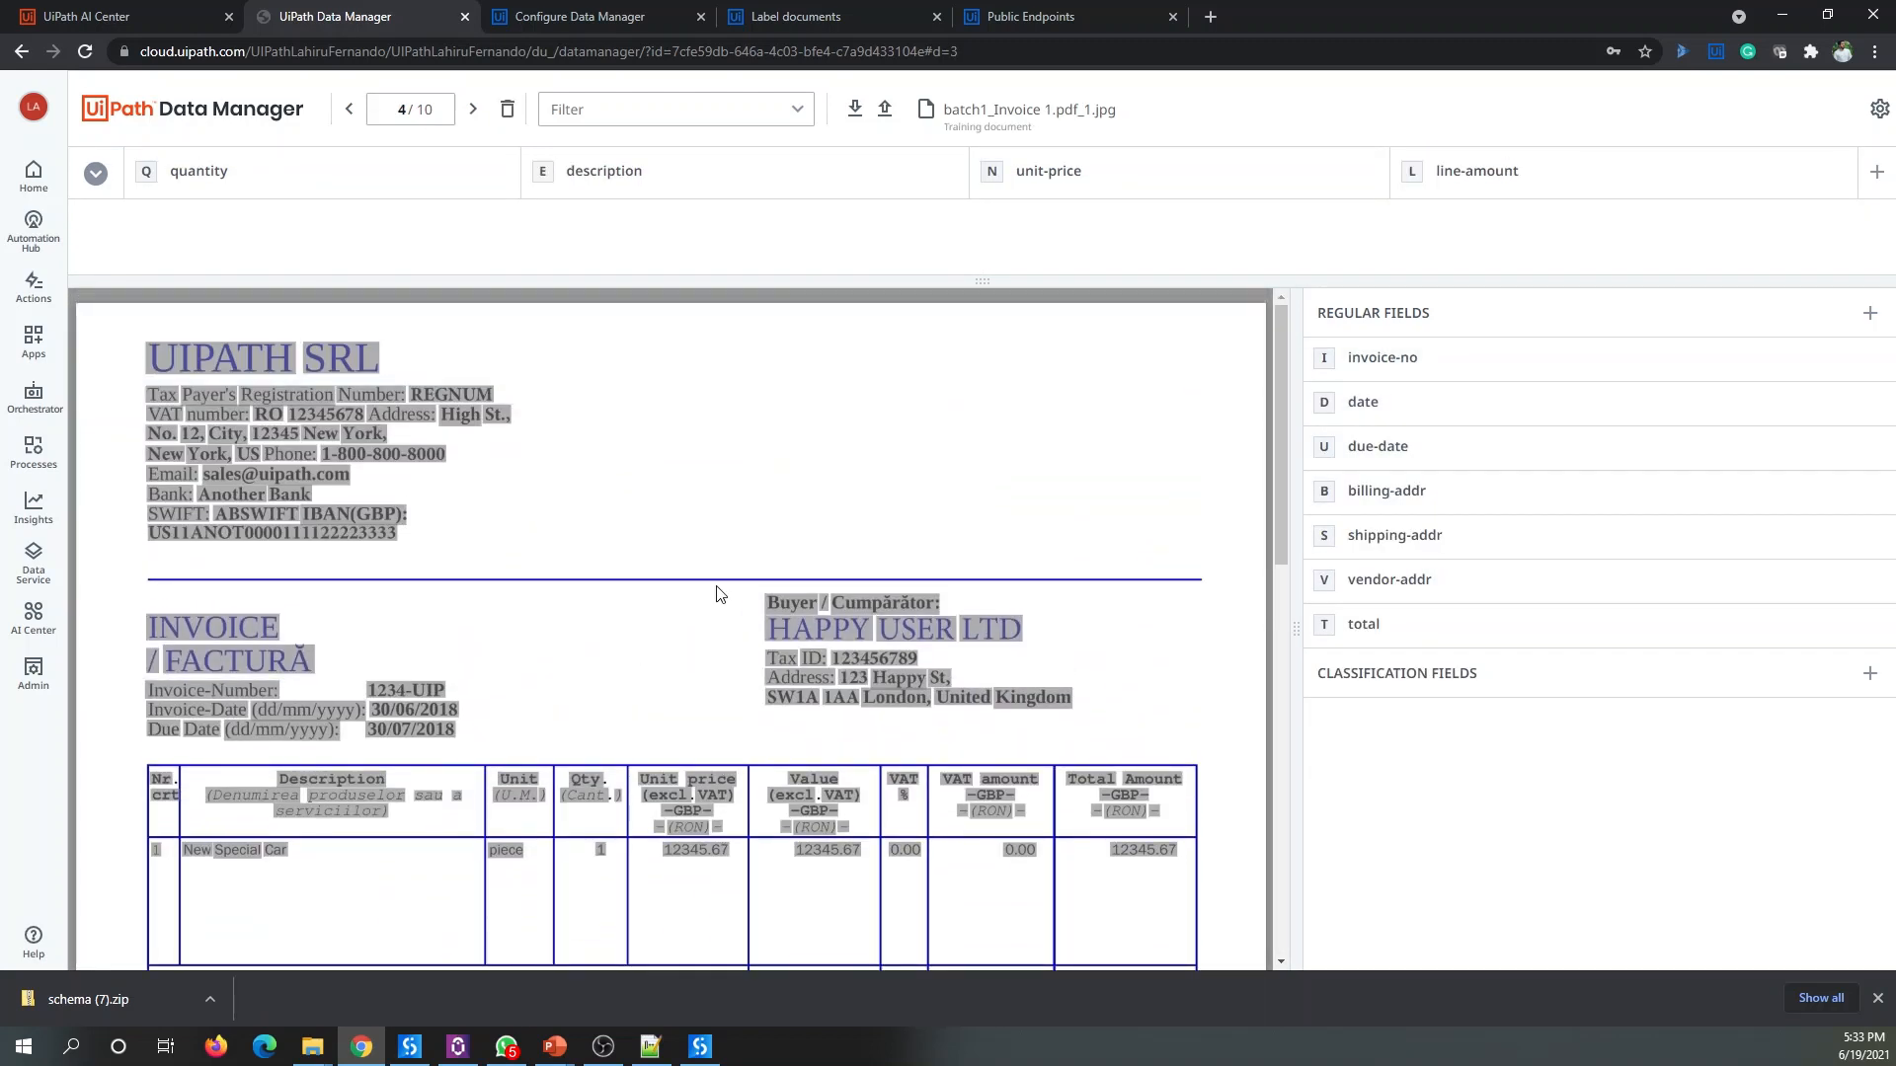
pyautogui.moveTo(1277, 393)
pyautogui.mouseDown()
pyautogui.moveTo(1278, 565)
pyautogui.moveTo(1265, 381)
pyautogui.moveTo(1282, 435)
pyautogui.moveTo(1285, 379)
pyautogui.mouseUp()
pyautogui.click(391, 691)
pyautogui.press('i')
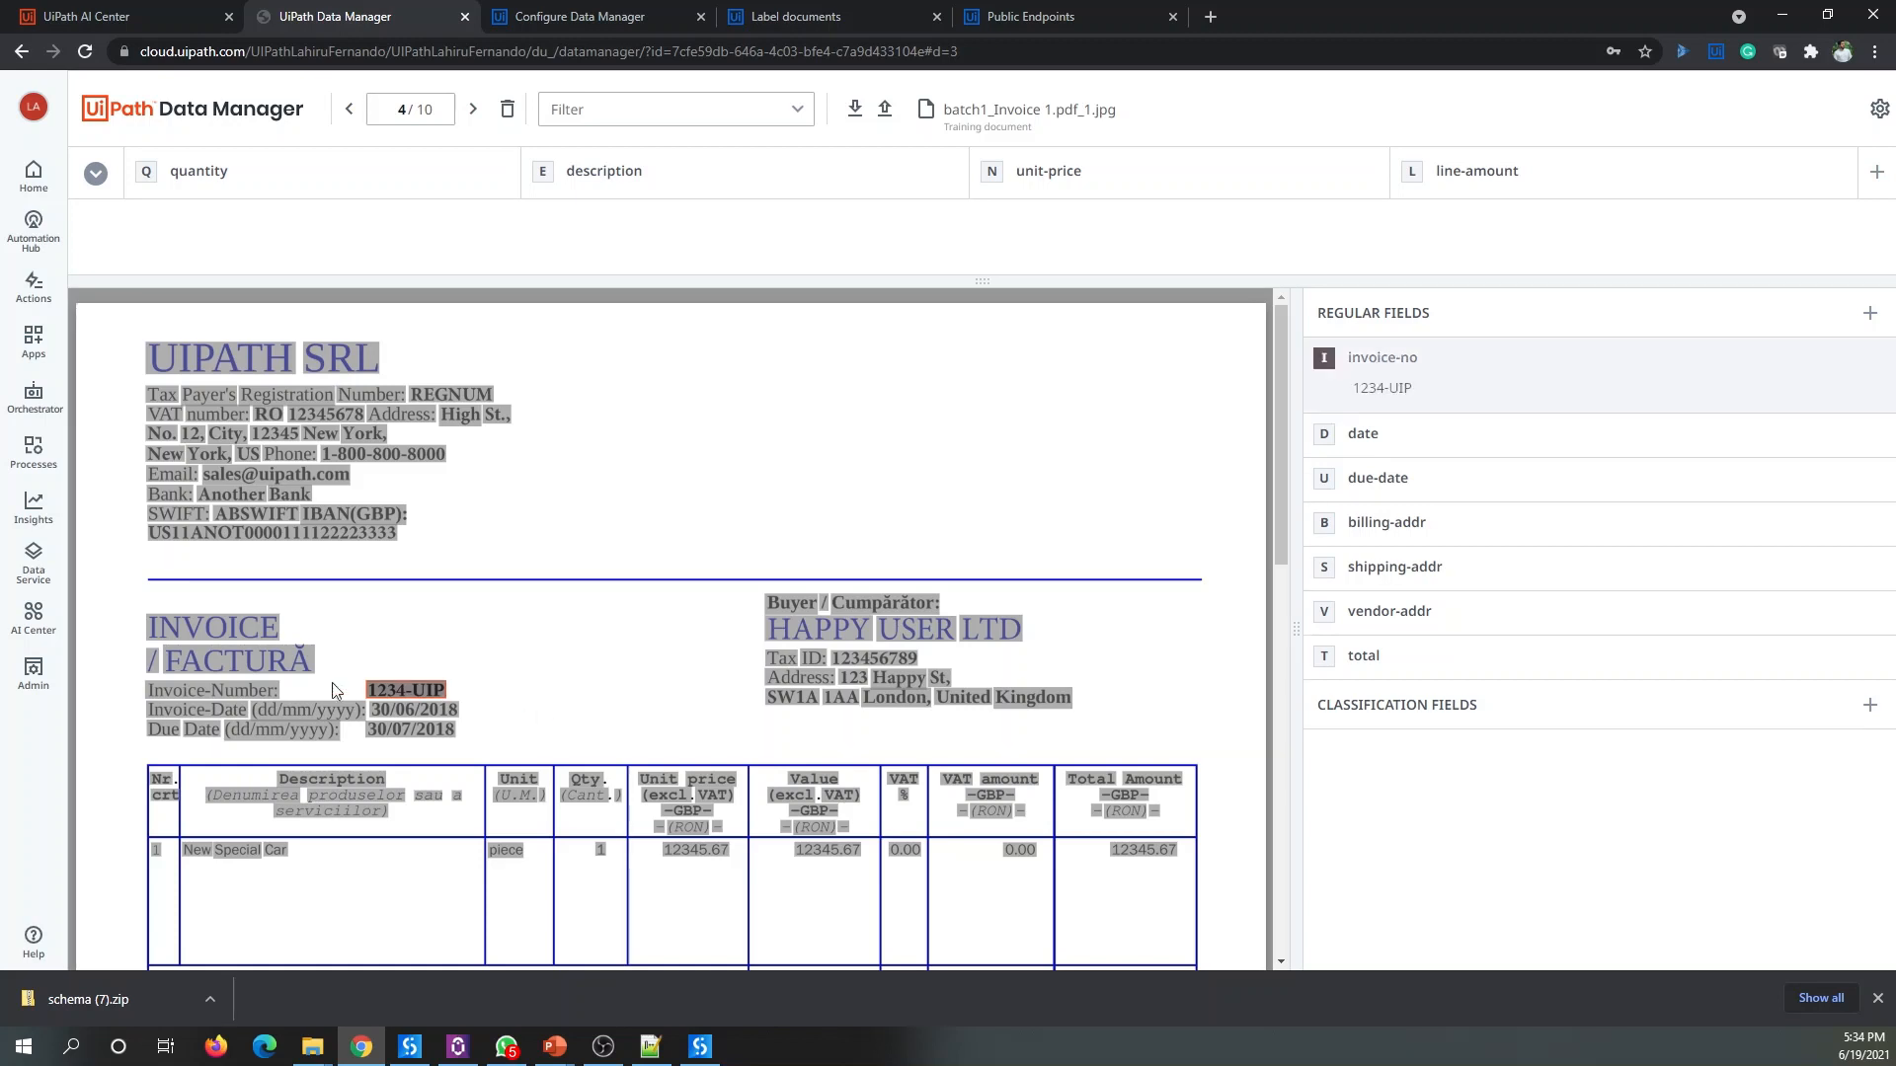
pyautogui.press('d')
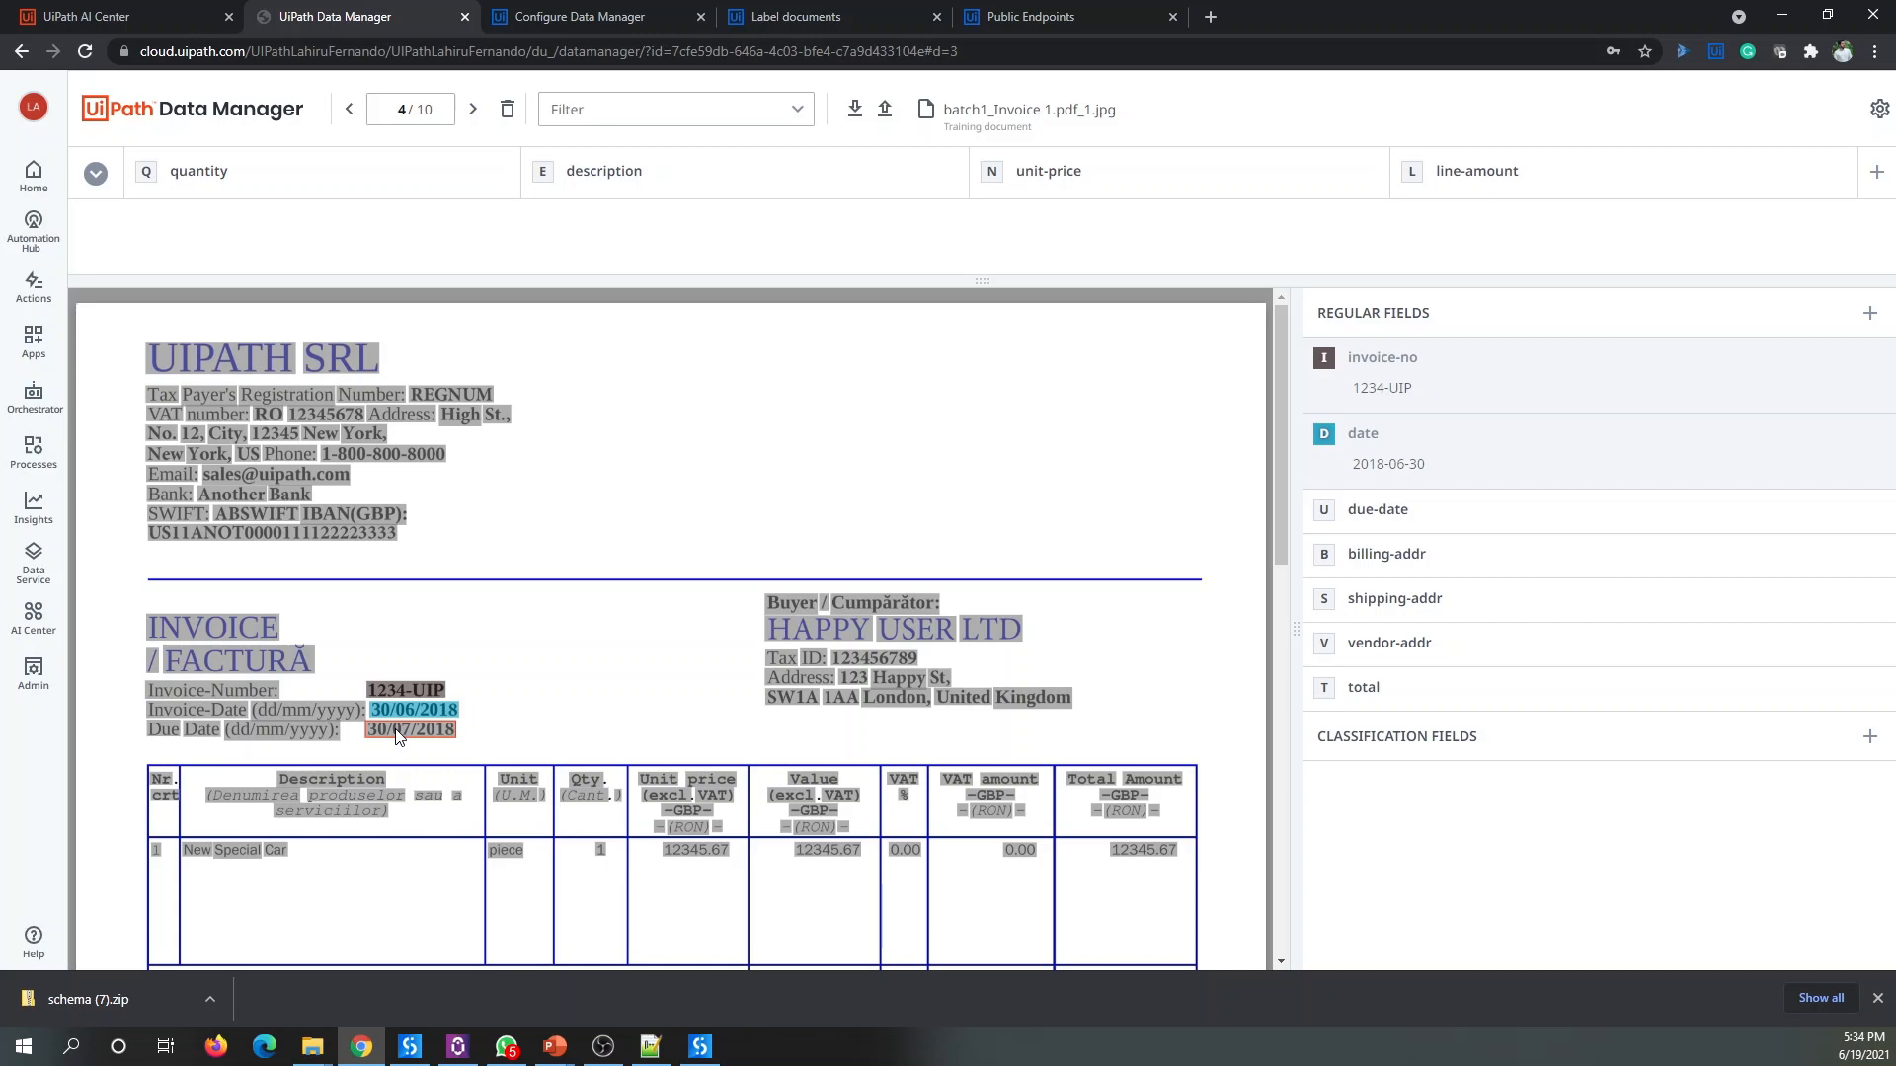
pyautogui.press('u')
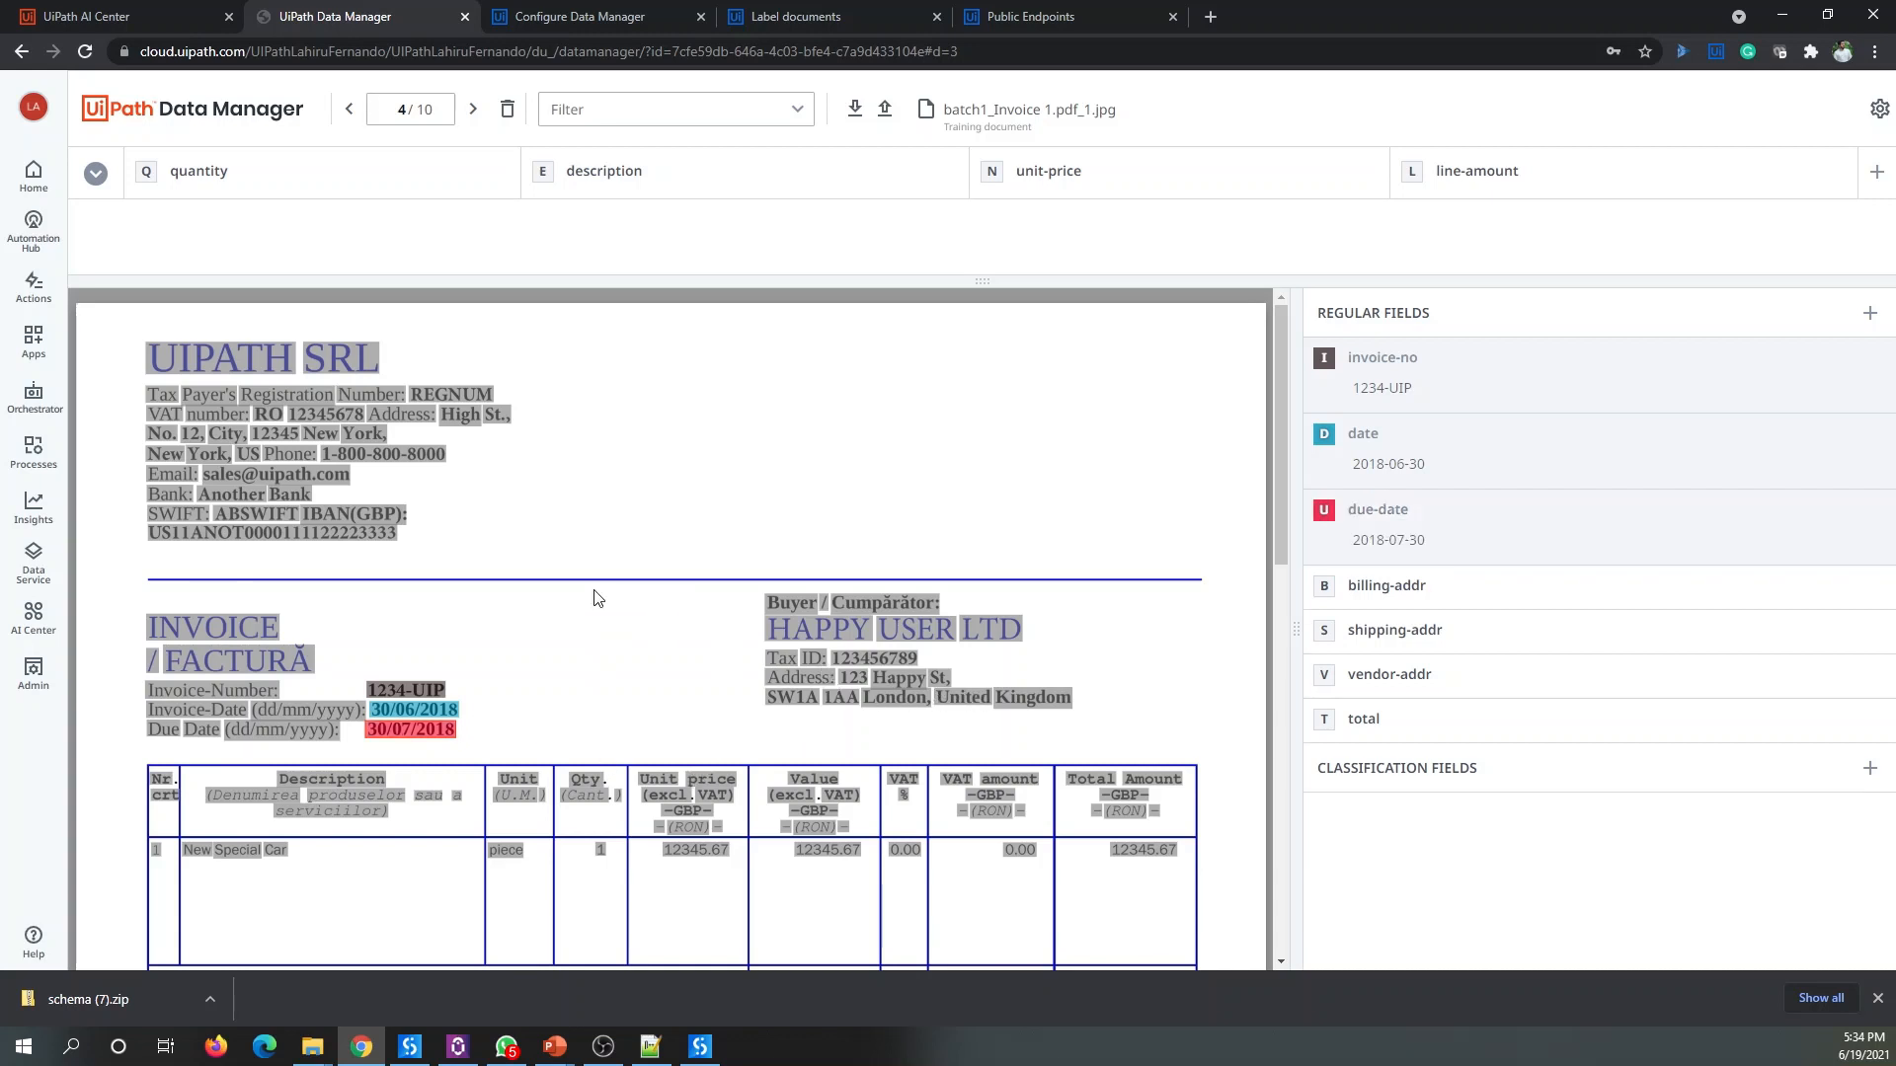
pyautogui.scroll(-1, 593, 598)
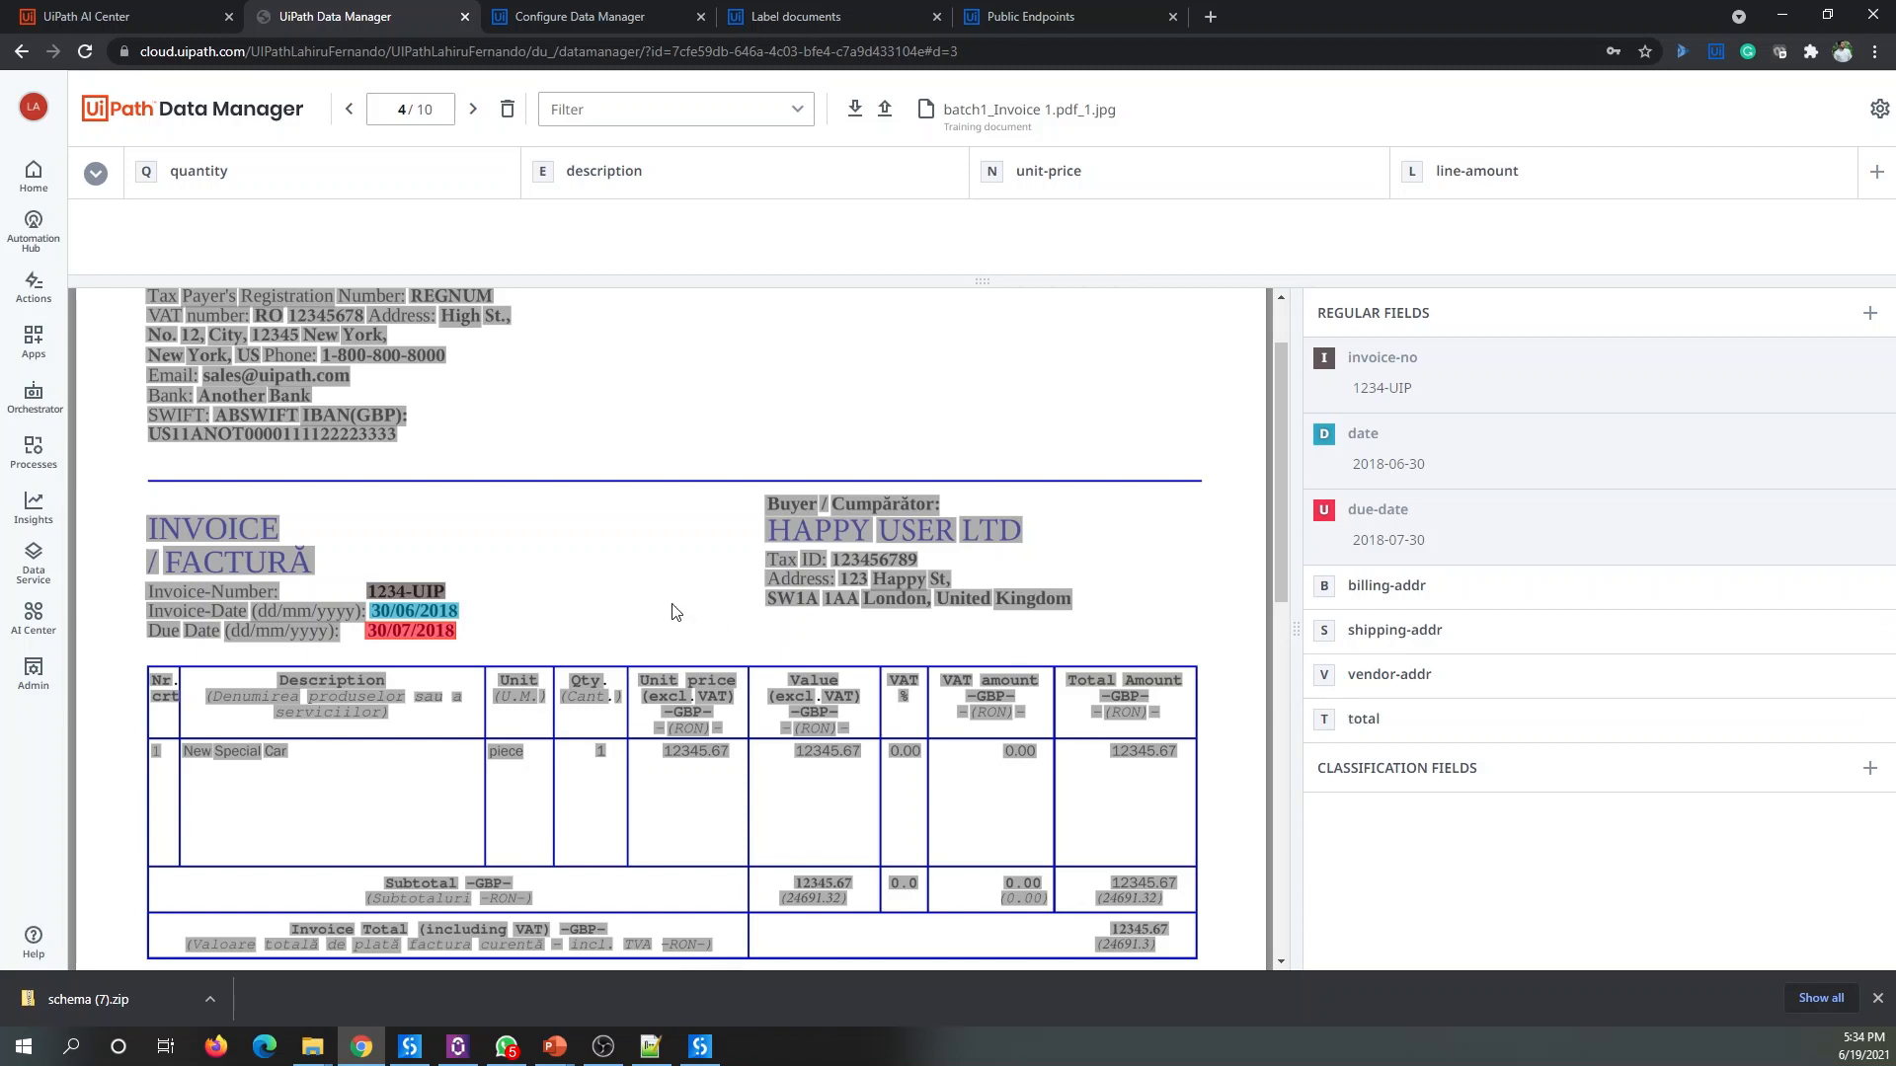
pyautogui.moveTo(738, 577); pyautogui.dragTo(784, 589)
pyautogui.moveTo(772, 577); pyautogui.dragTo(1133, 640)
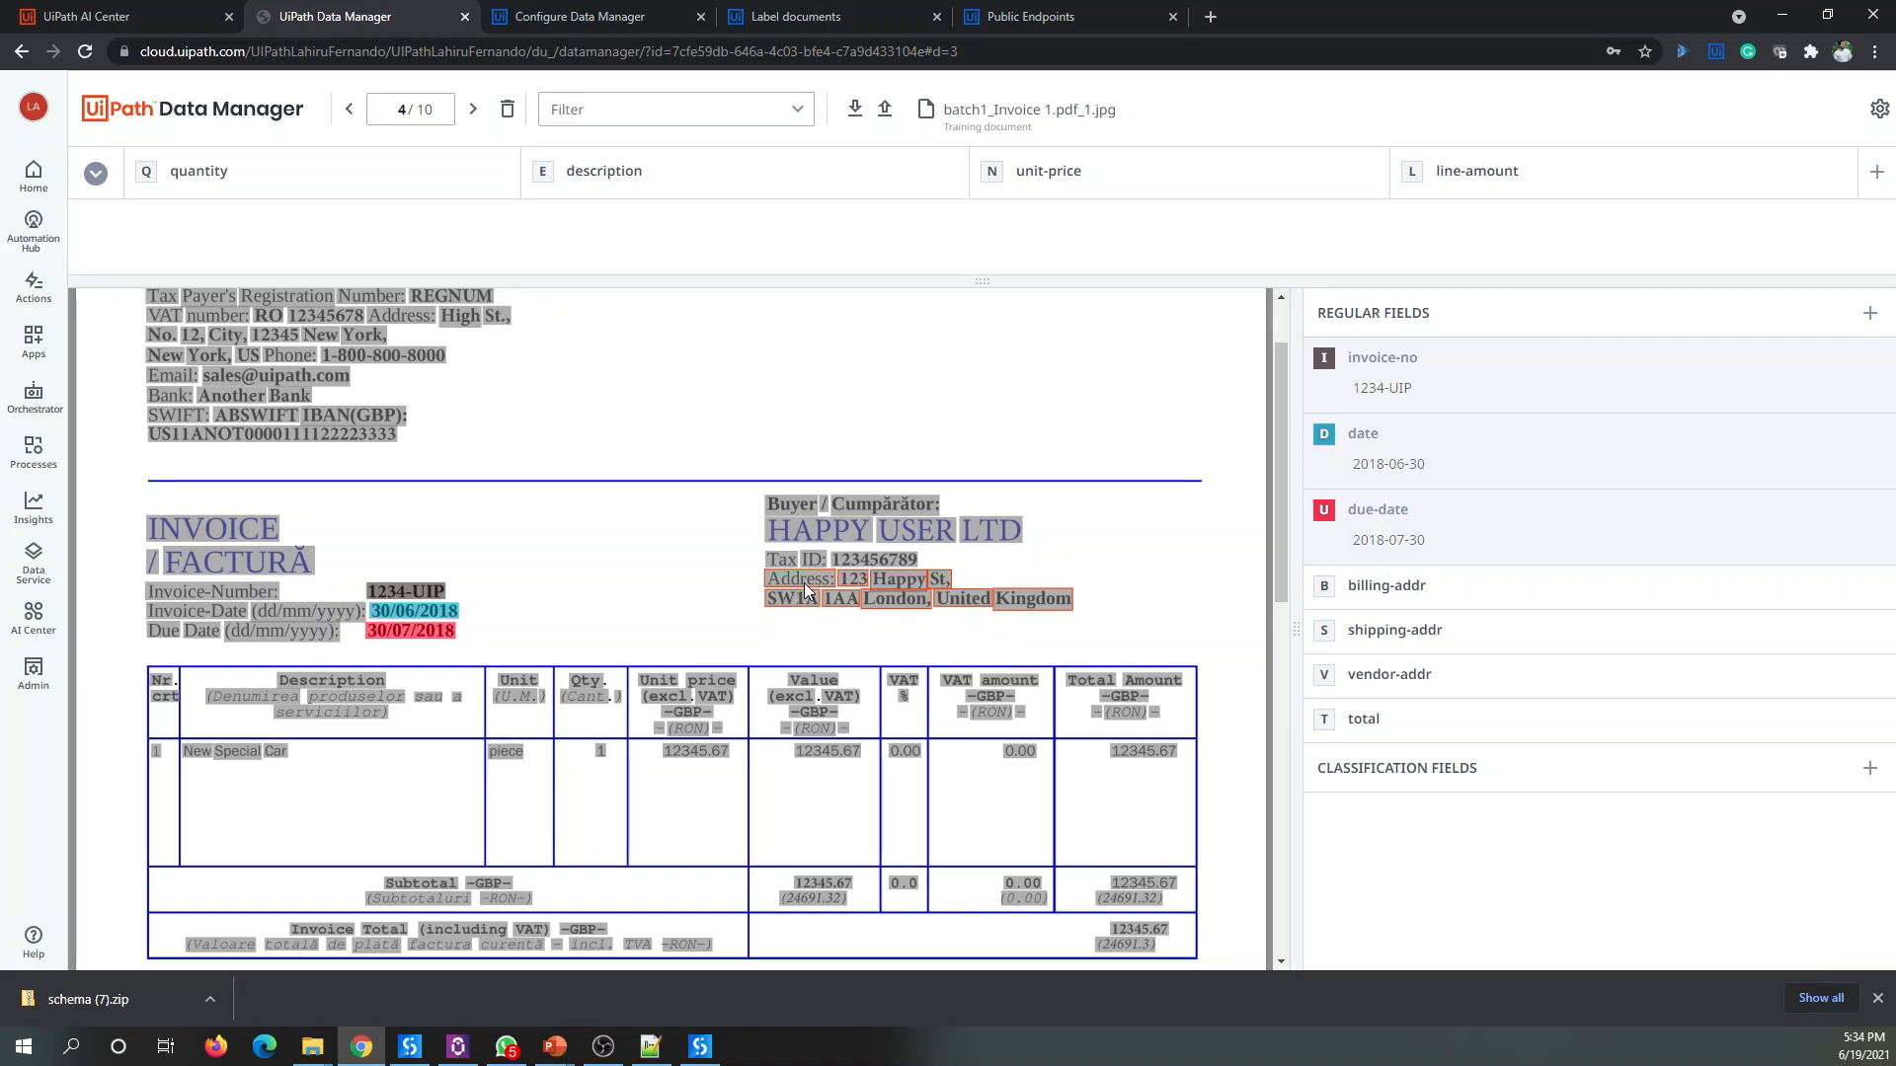
pyautogui.click(829, 593)
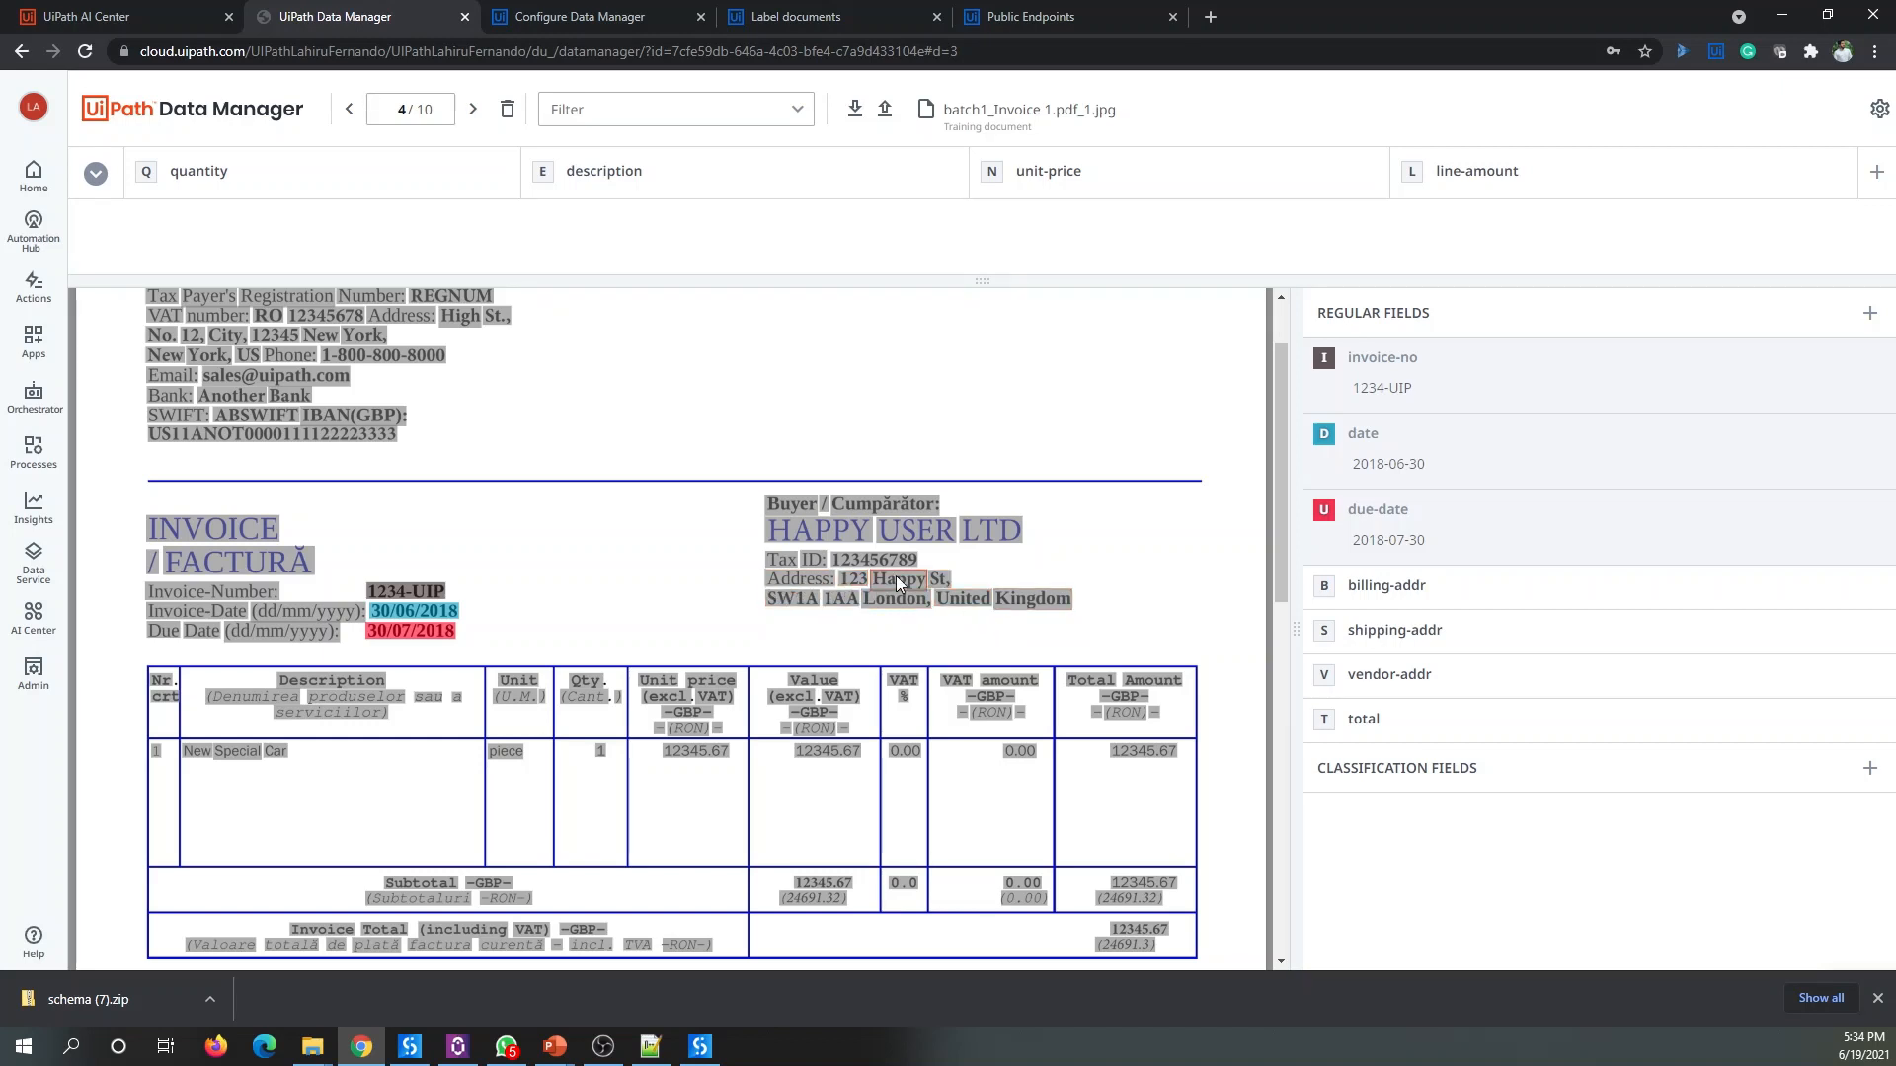
pyautogui.click(943, 581)
pyautogui.click(805, 600)
pyautogui.click(971, 601)
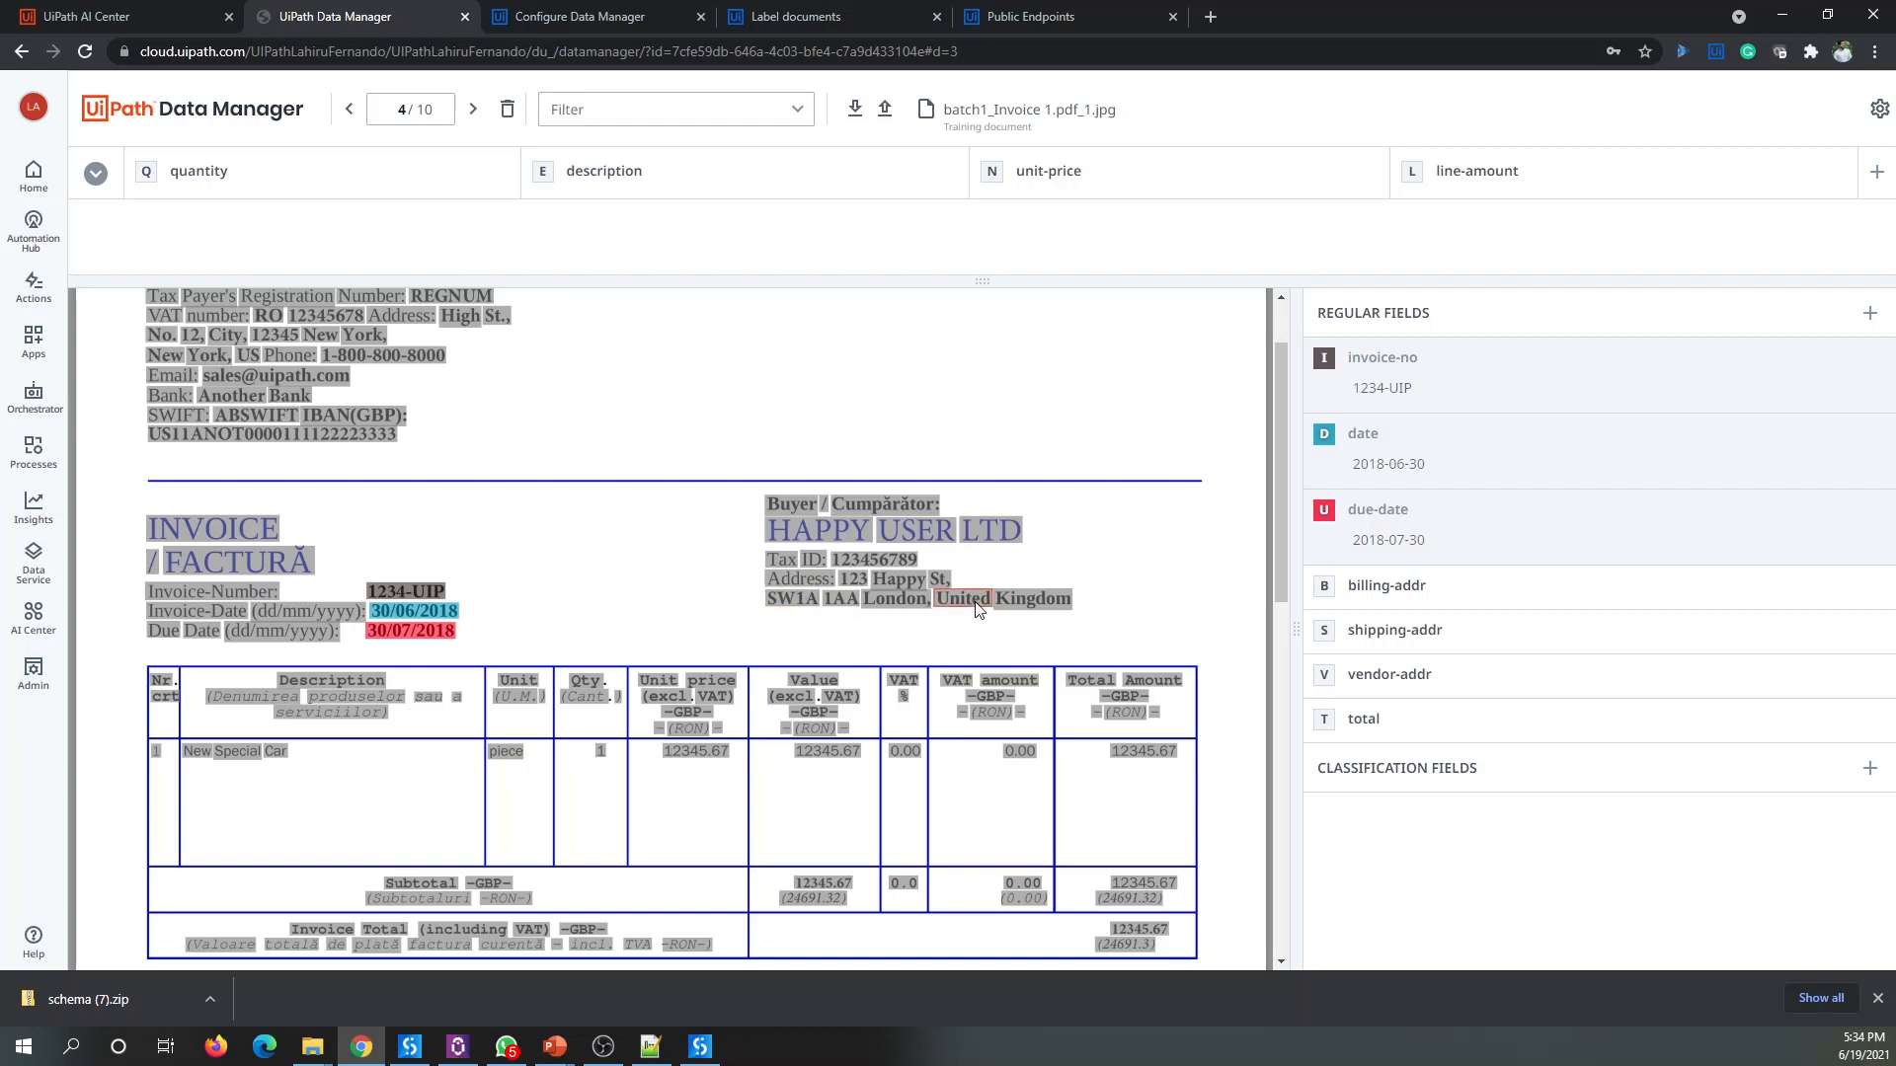
pyautogui.click(1026, 600)
# Step: Label the buyer's two-line address as shipping-addr, leaving out the word "Address:"
pyautogui.moveTo(751, 571); pyautogui.dragTo(1129, 624)
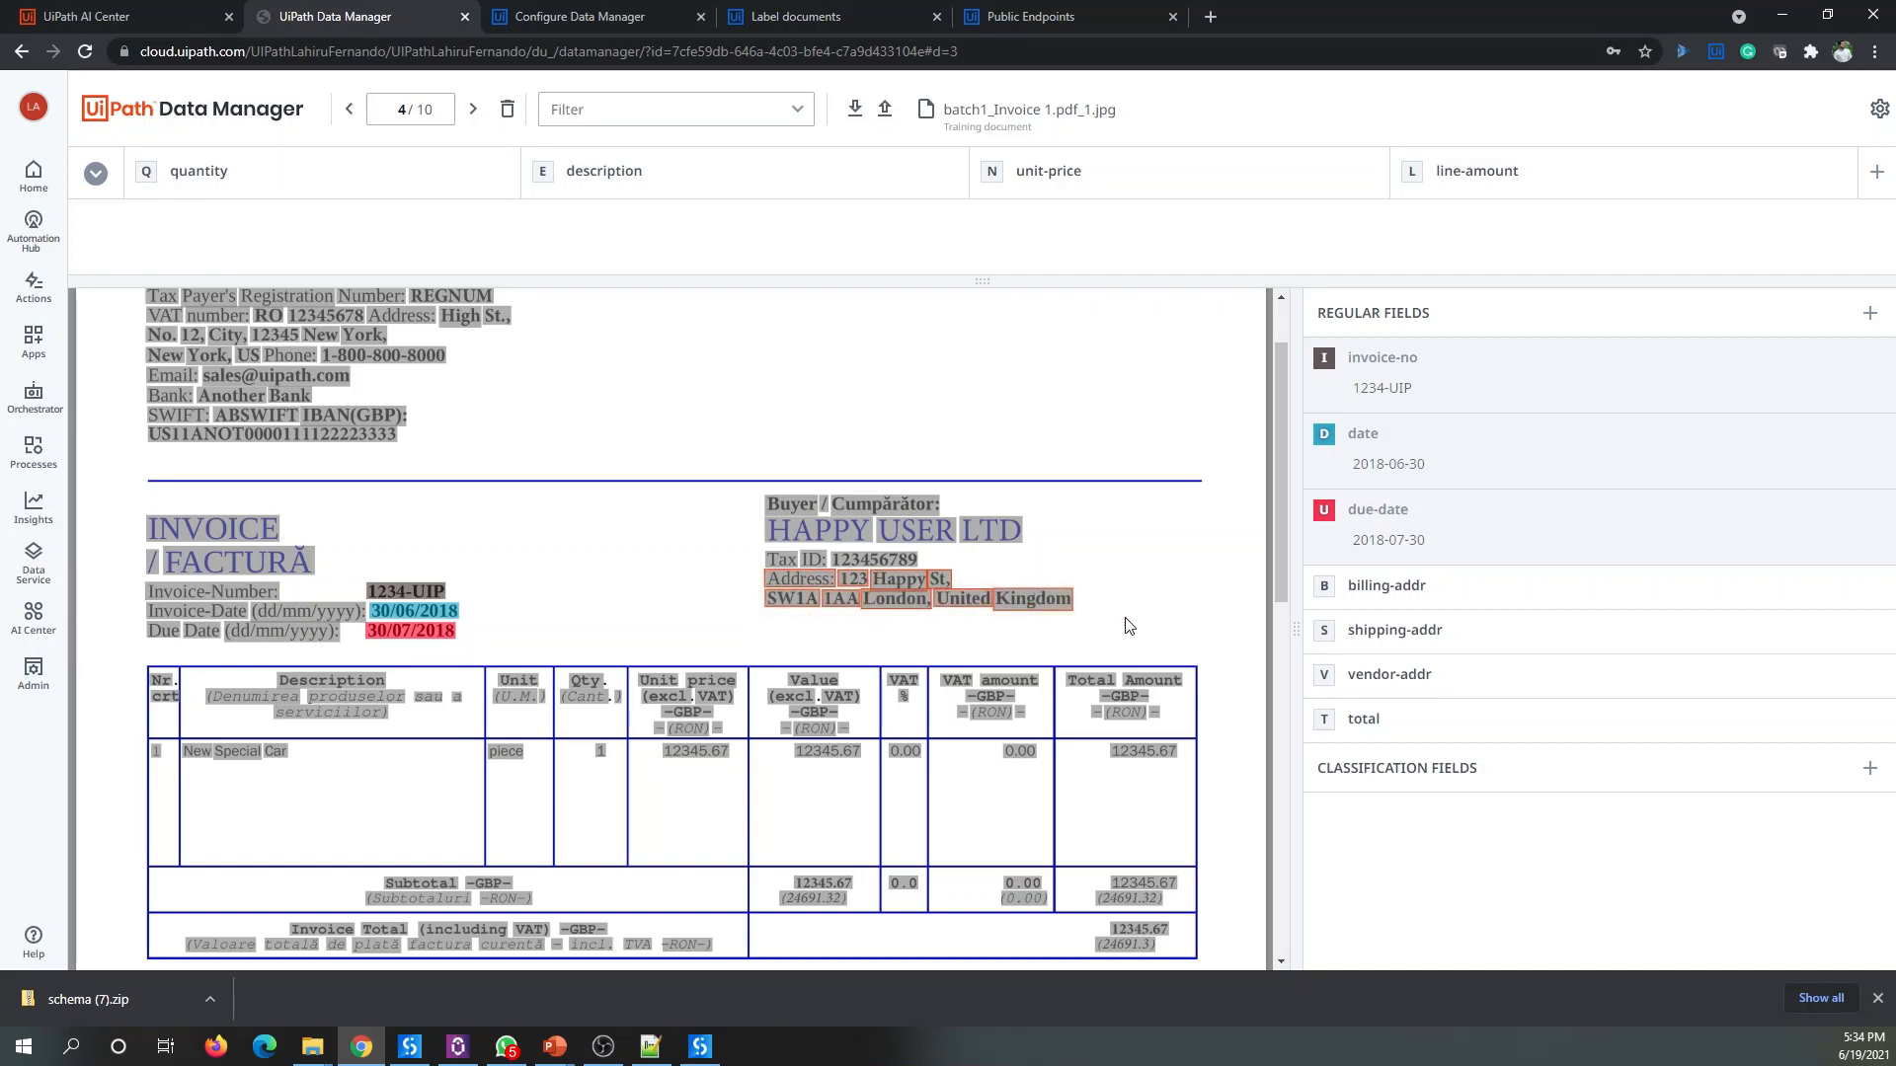
pyautogui.moveTo(1360, 646)
pyautogui.click(1351, 639)
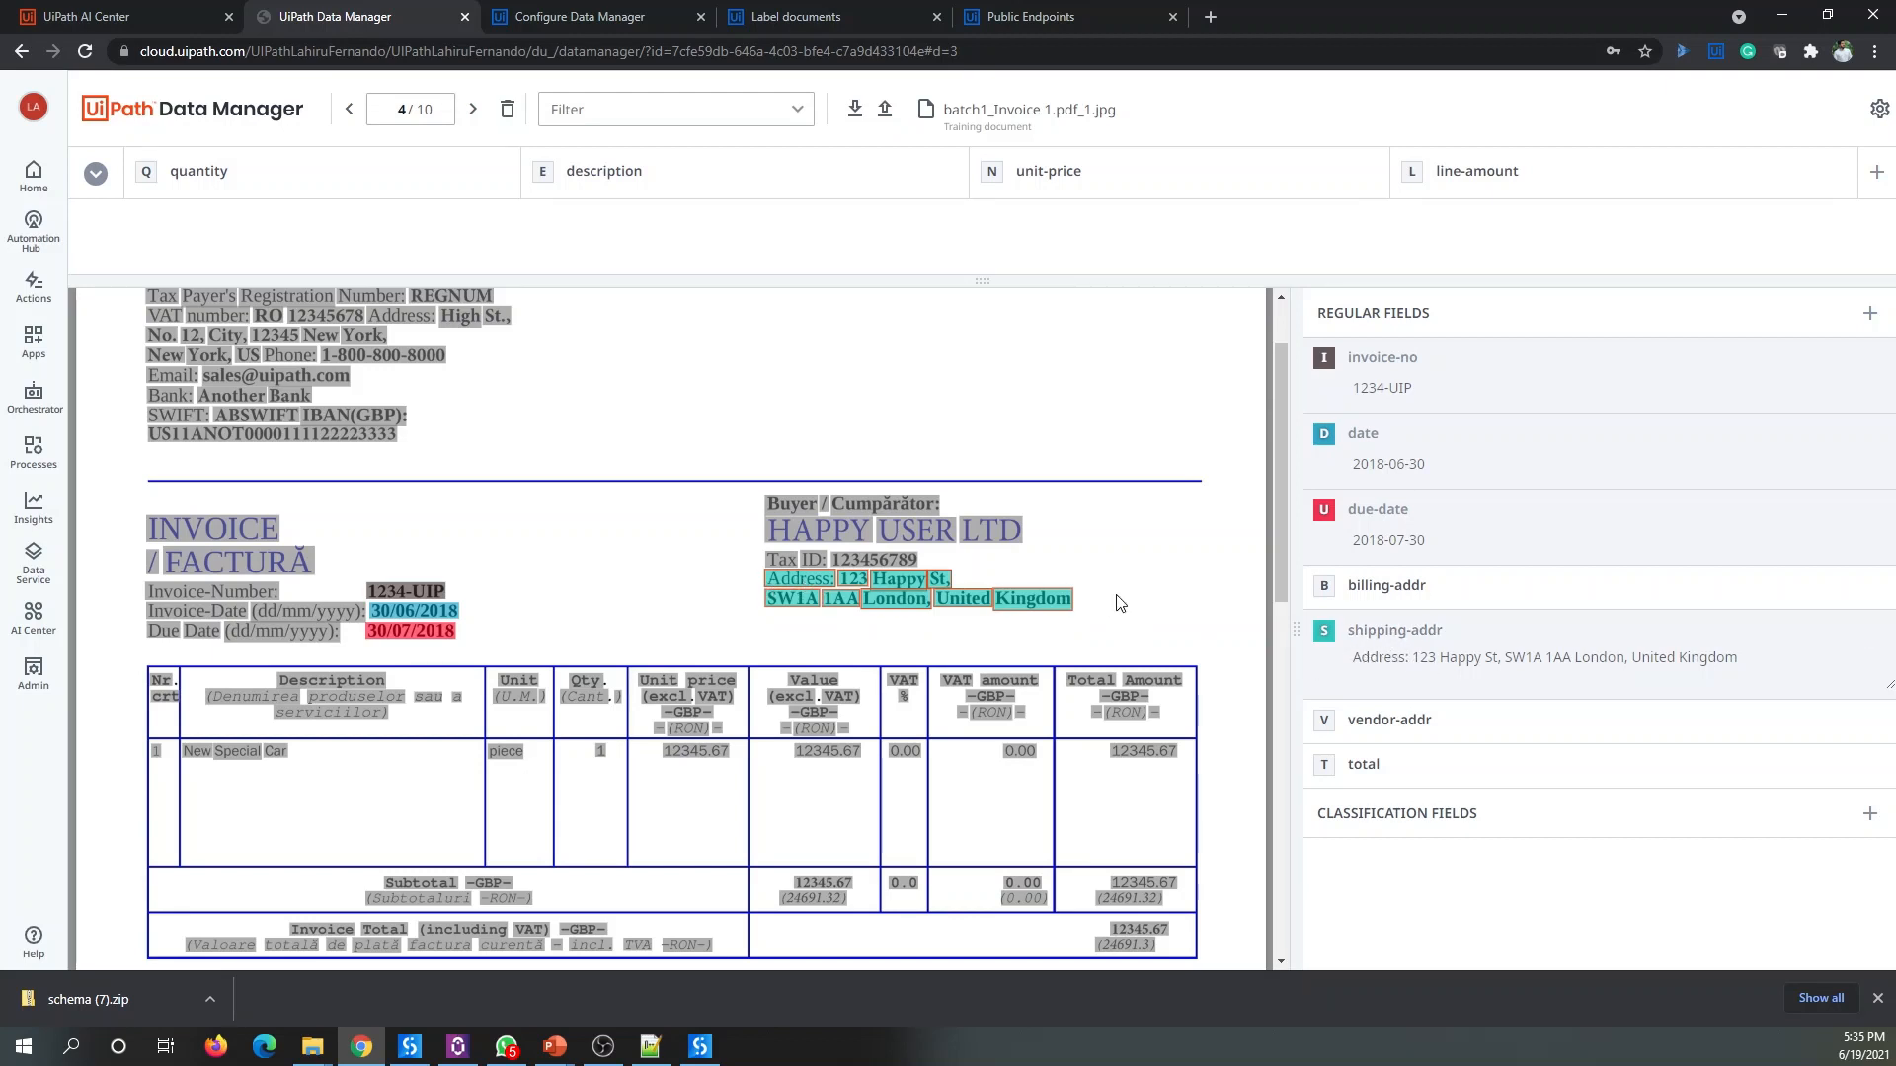
pyautogui.click(789, 583)
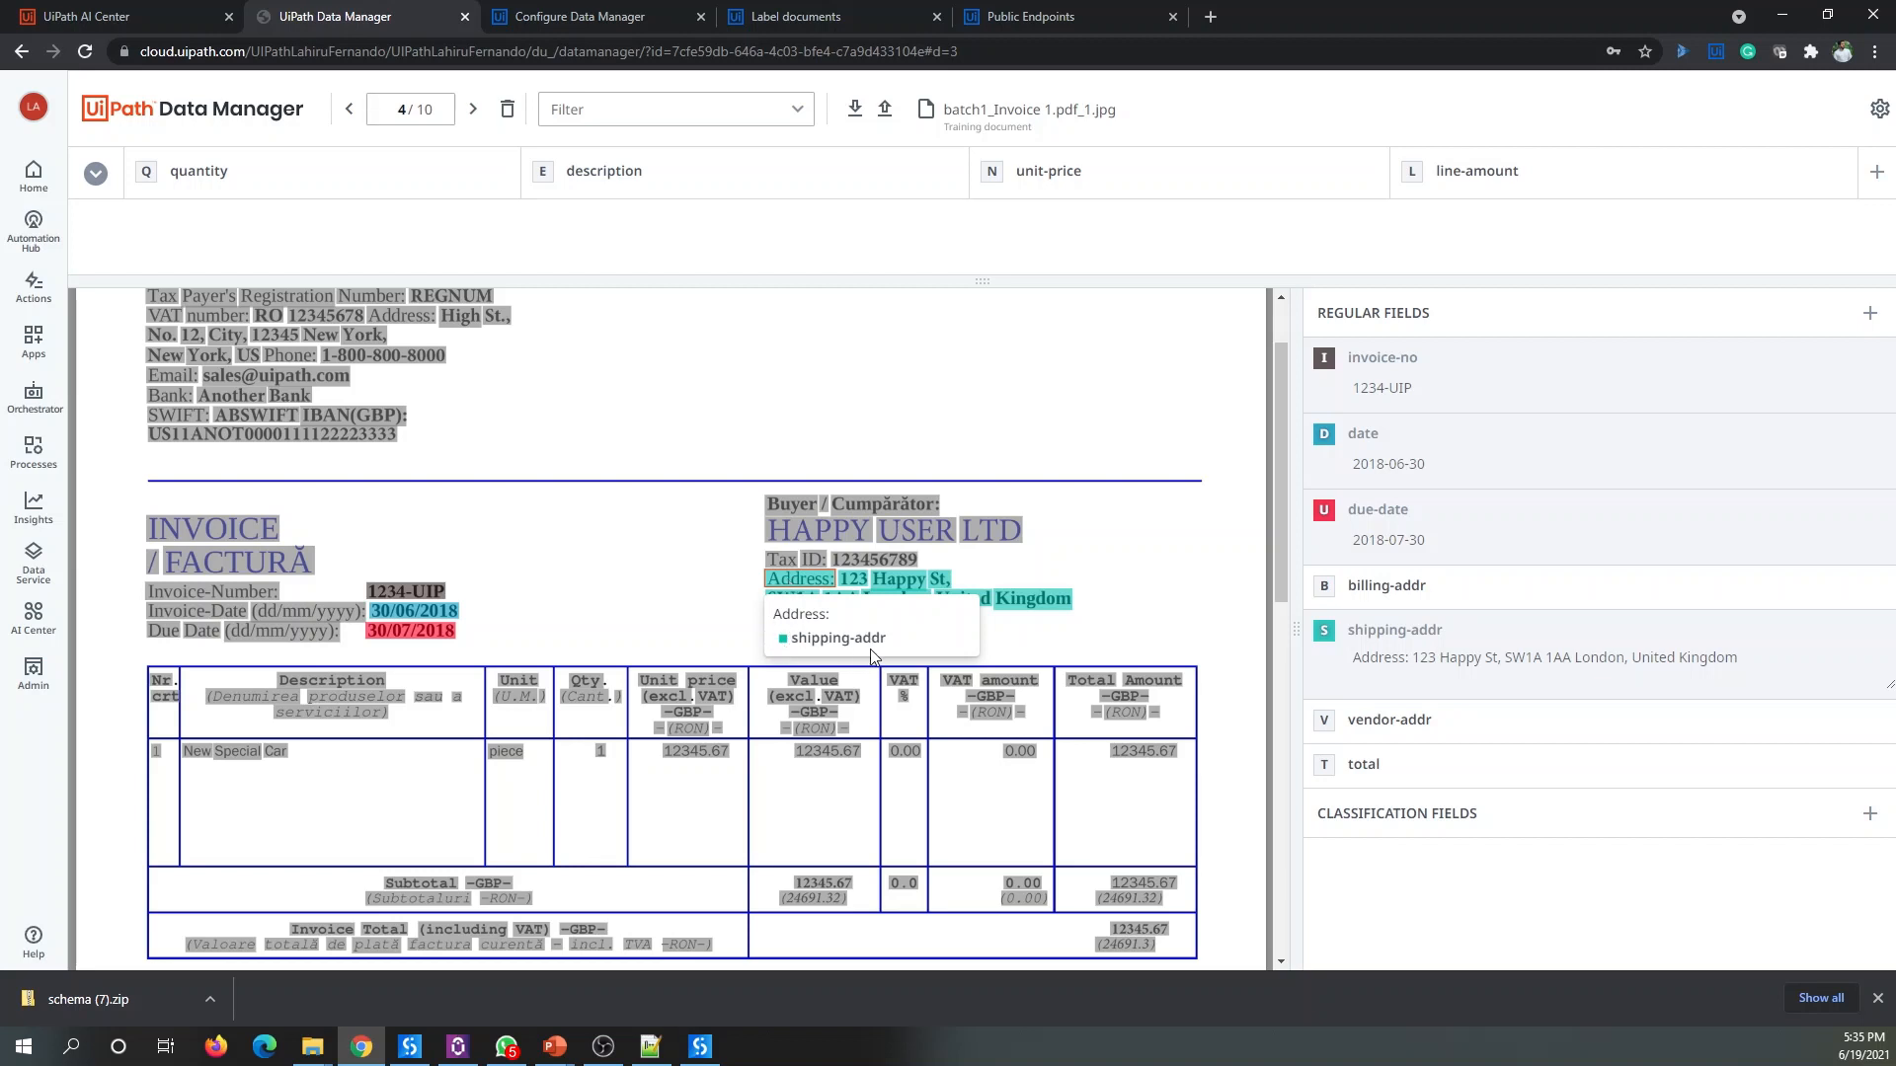
pyautogui.click(721, 602)
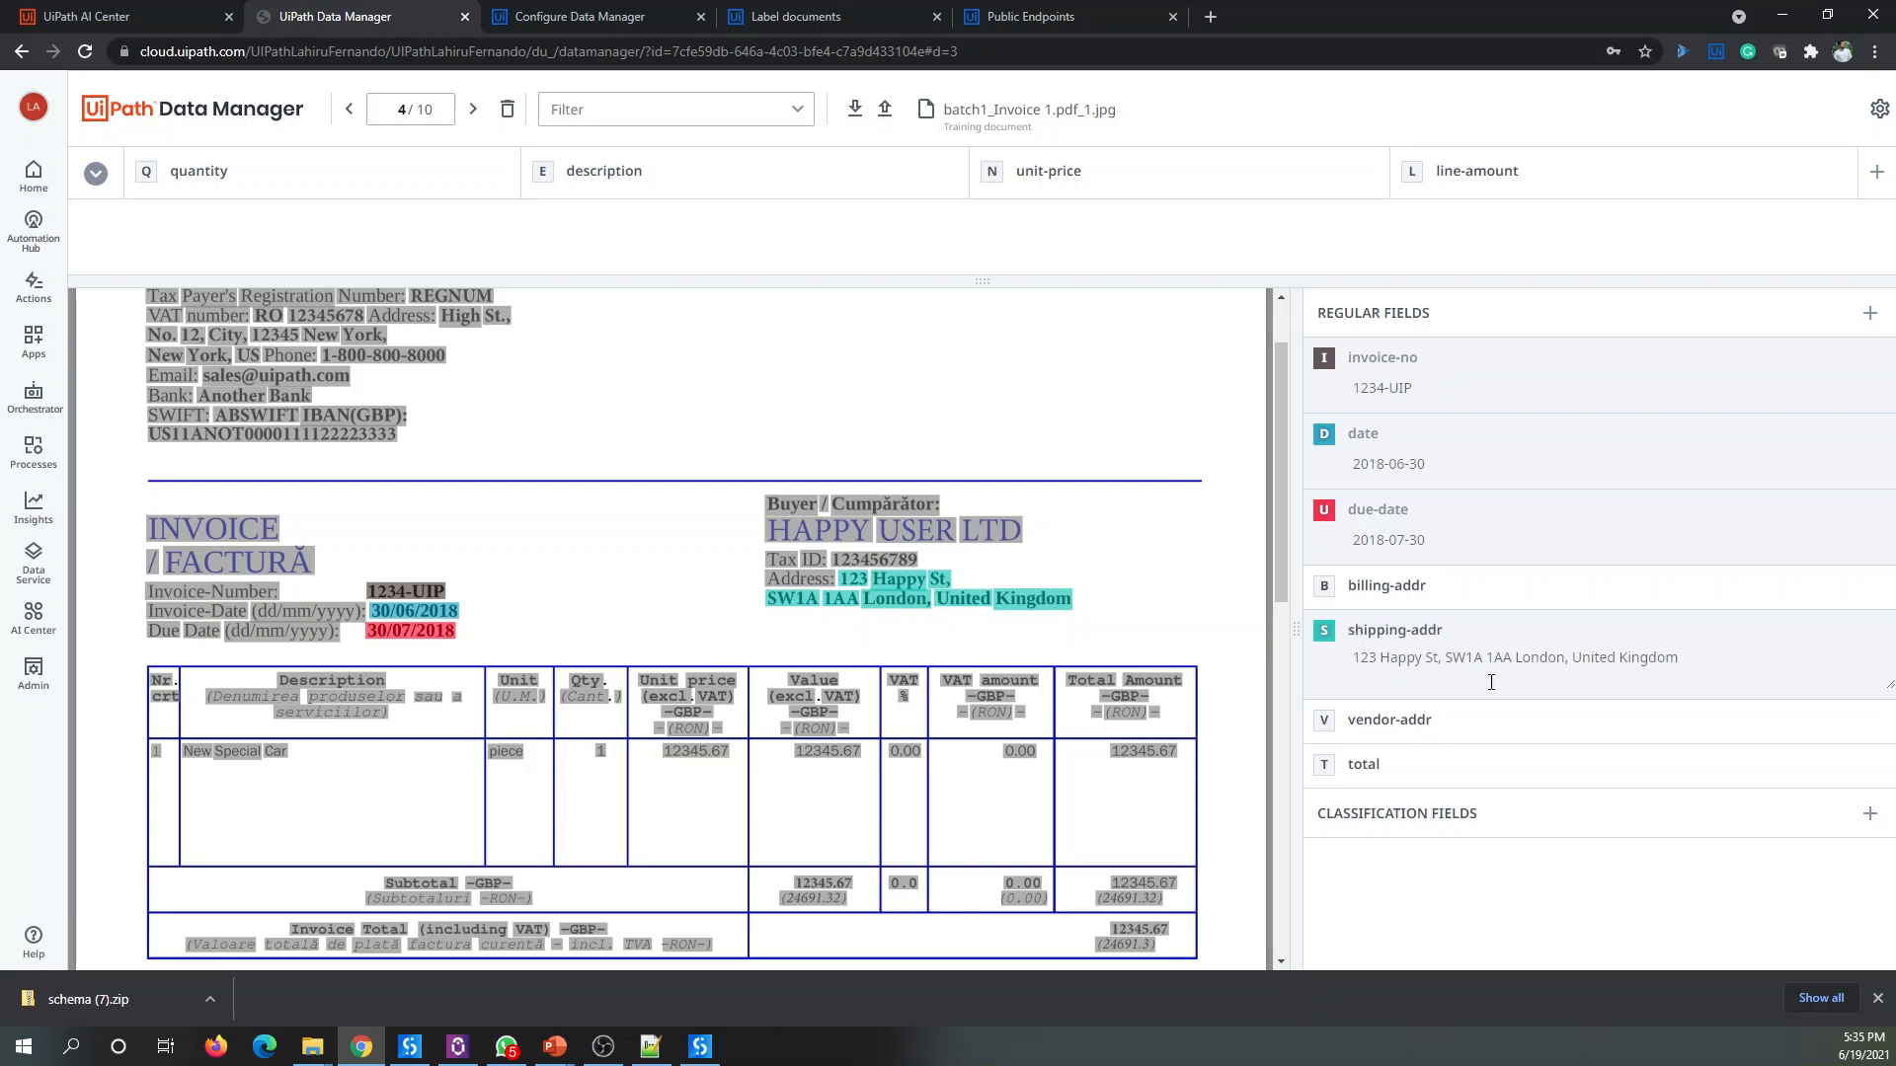
# Step: Label the three lines containing UIPATH SRL's address, from the VAT number through the phone number, as vendor-addr
pyautogui.scroll(1, 284, 489)
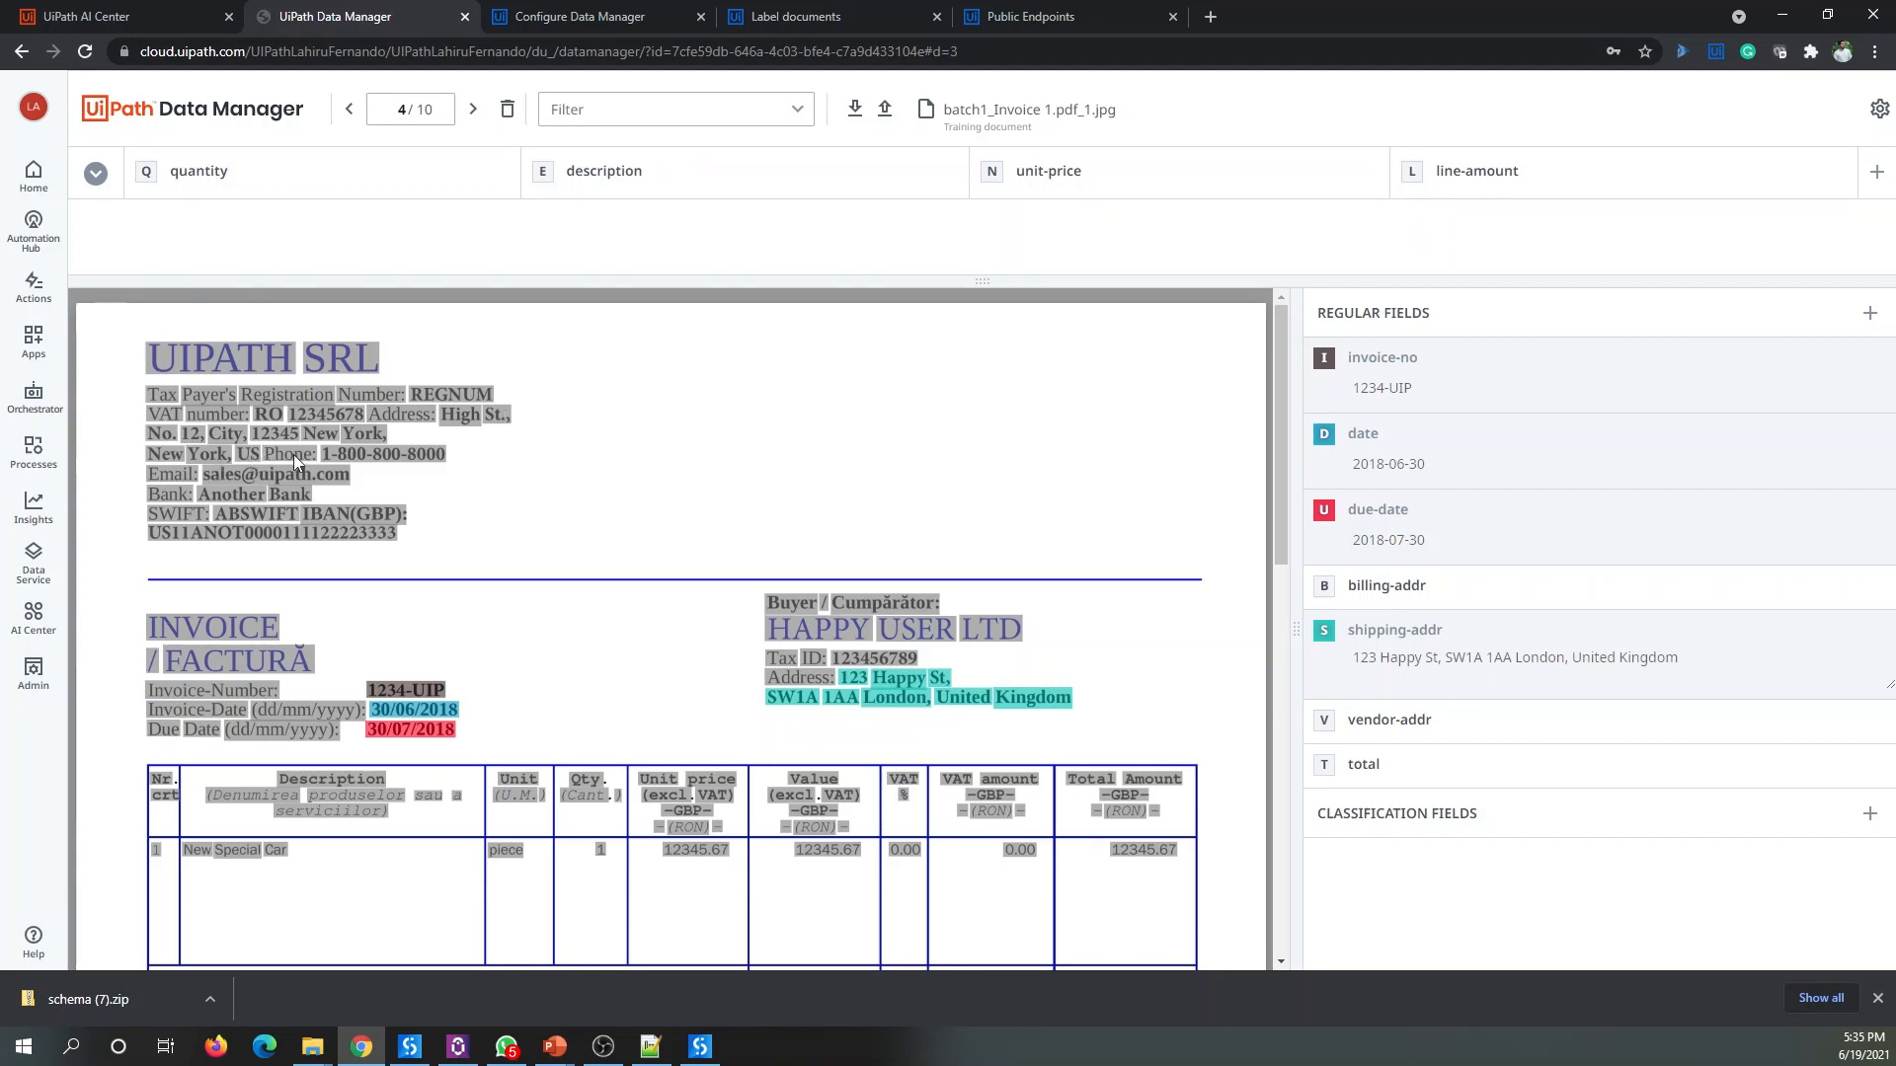
pyautogui.moveTo(496, 453); pyautogui.dragTo(144, 407)
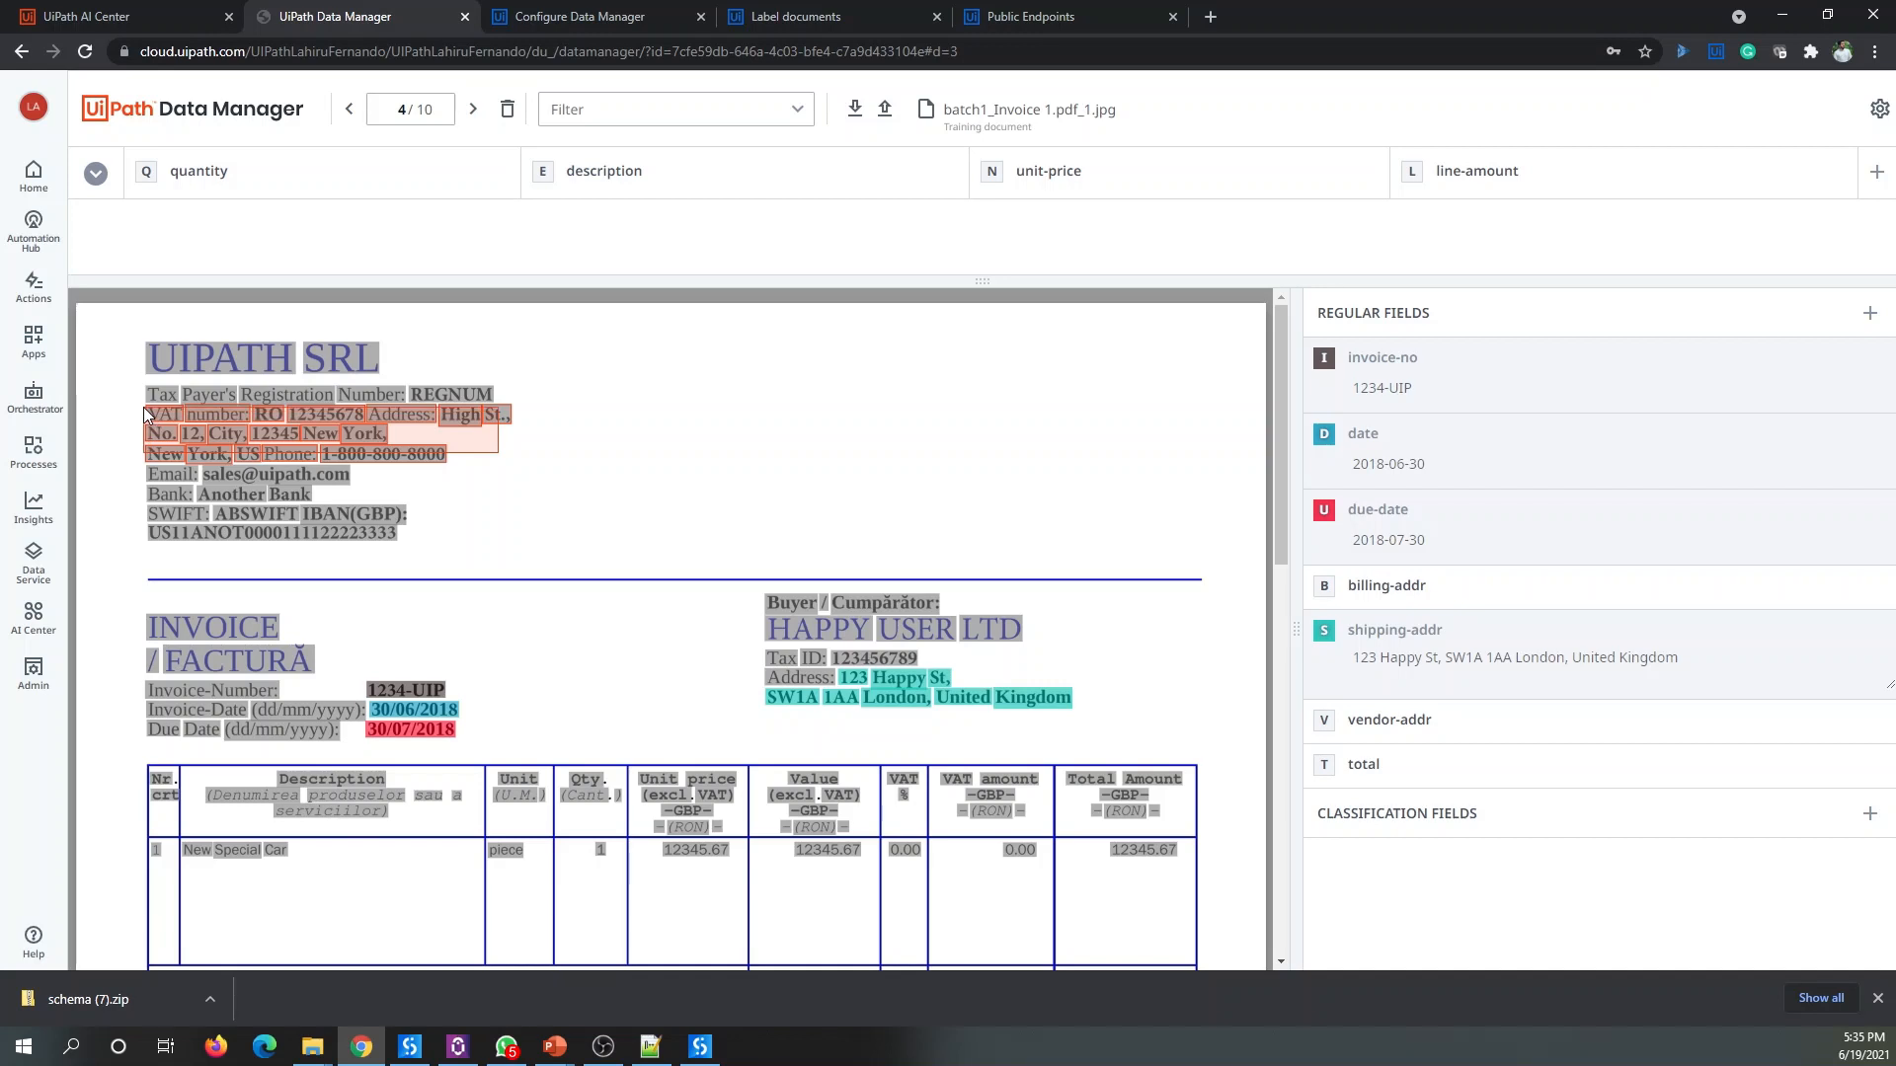
pyautogui.moveTo(151, 407); pyautogui.dragTo(141, 417)
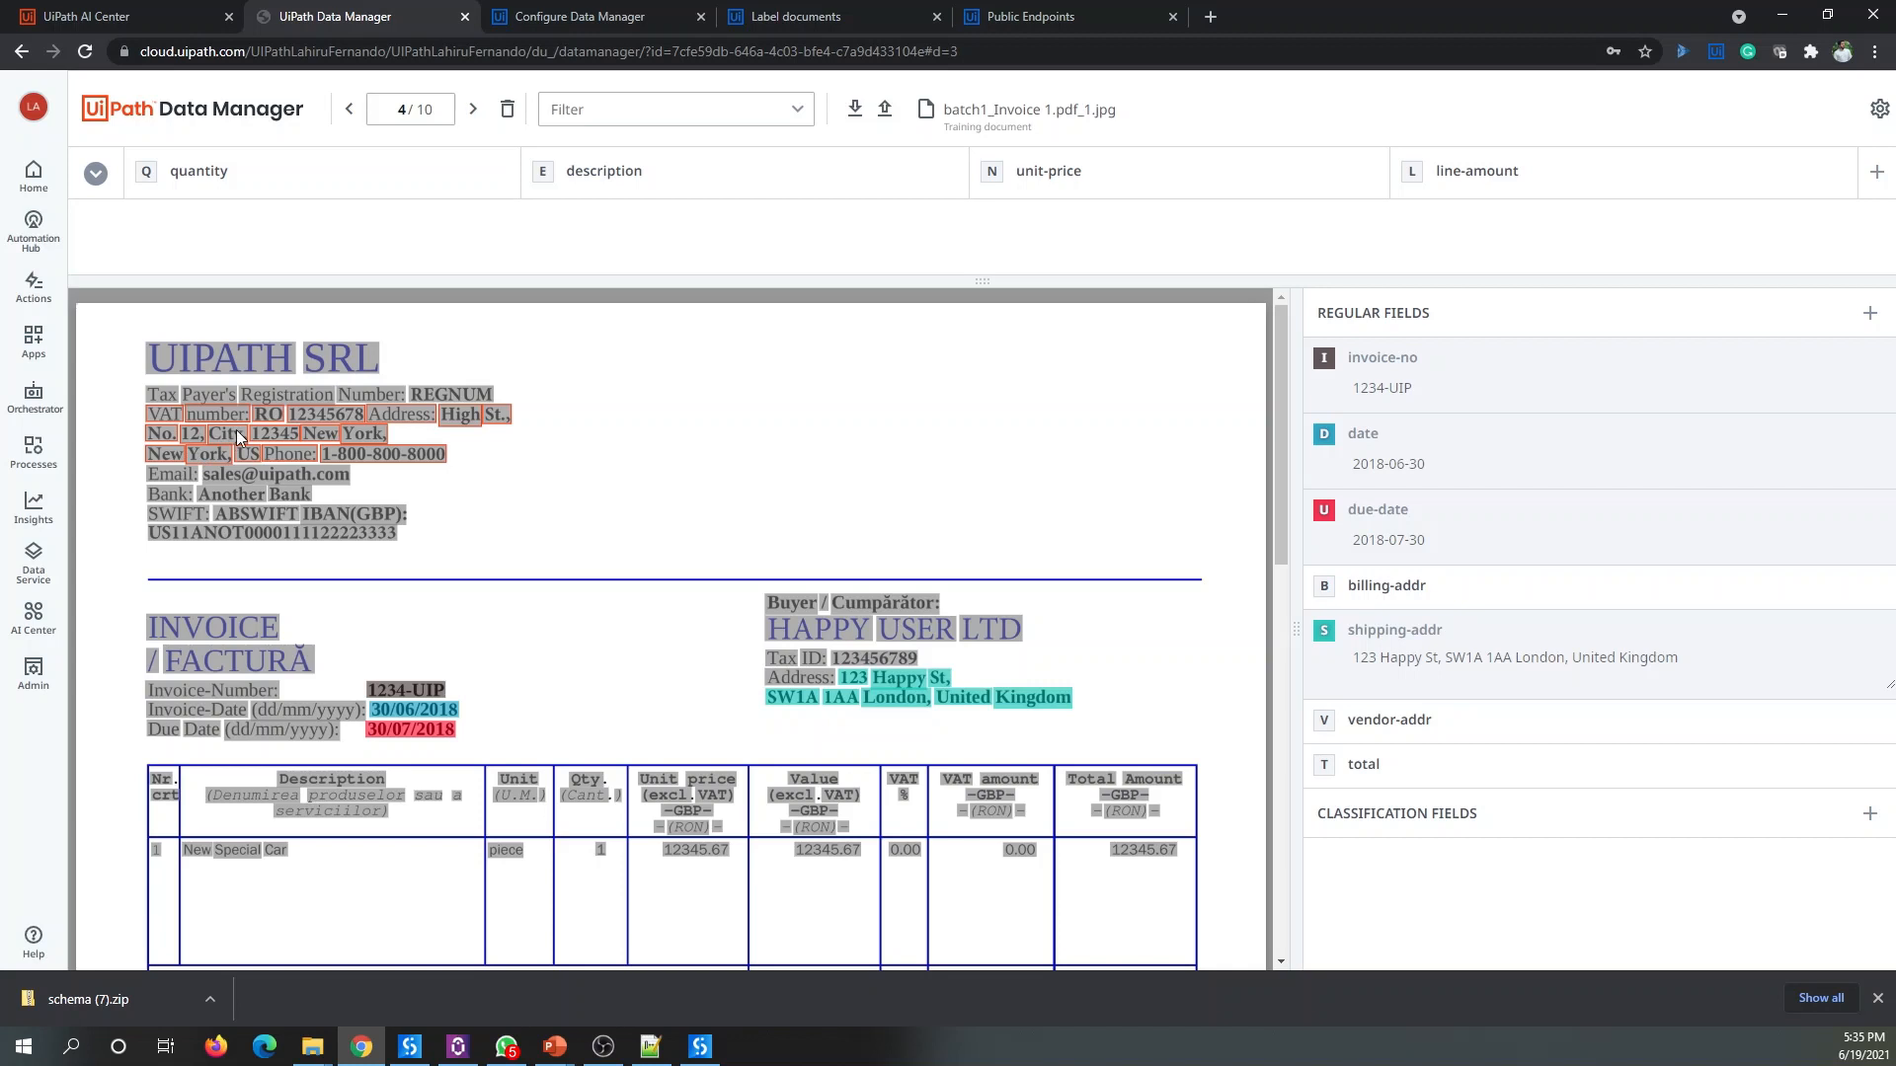
pyautogui.press('v')
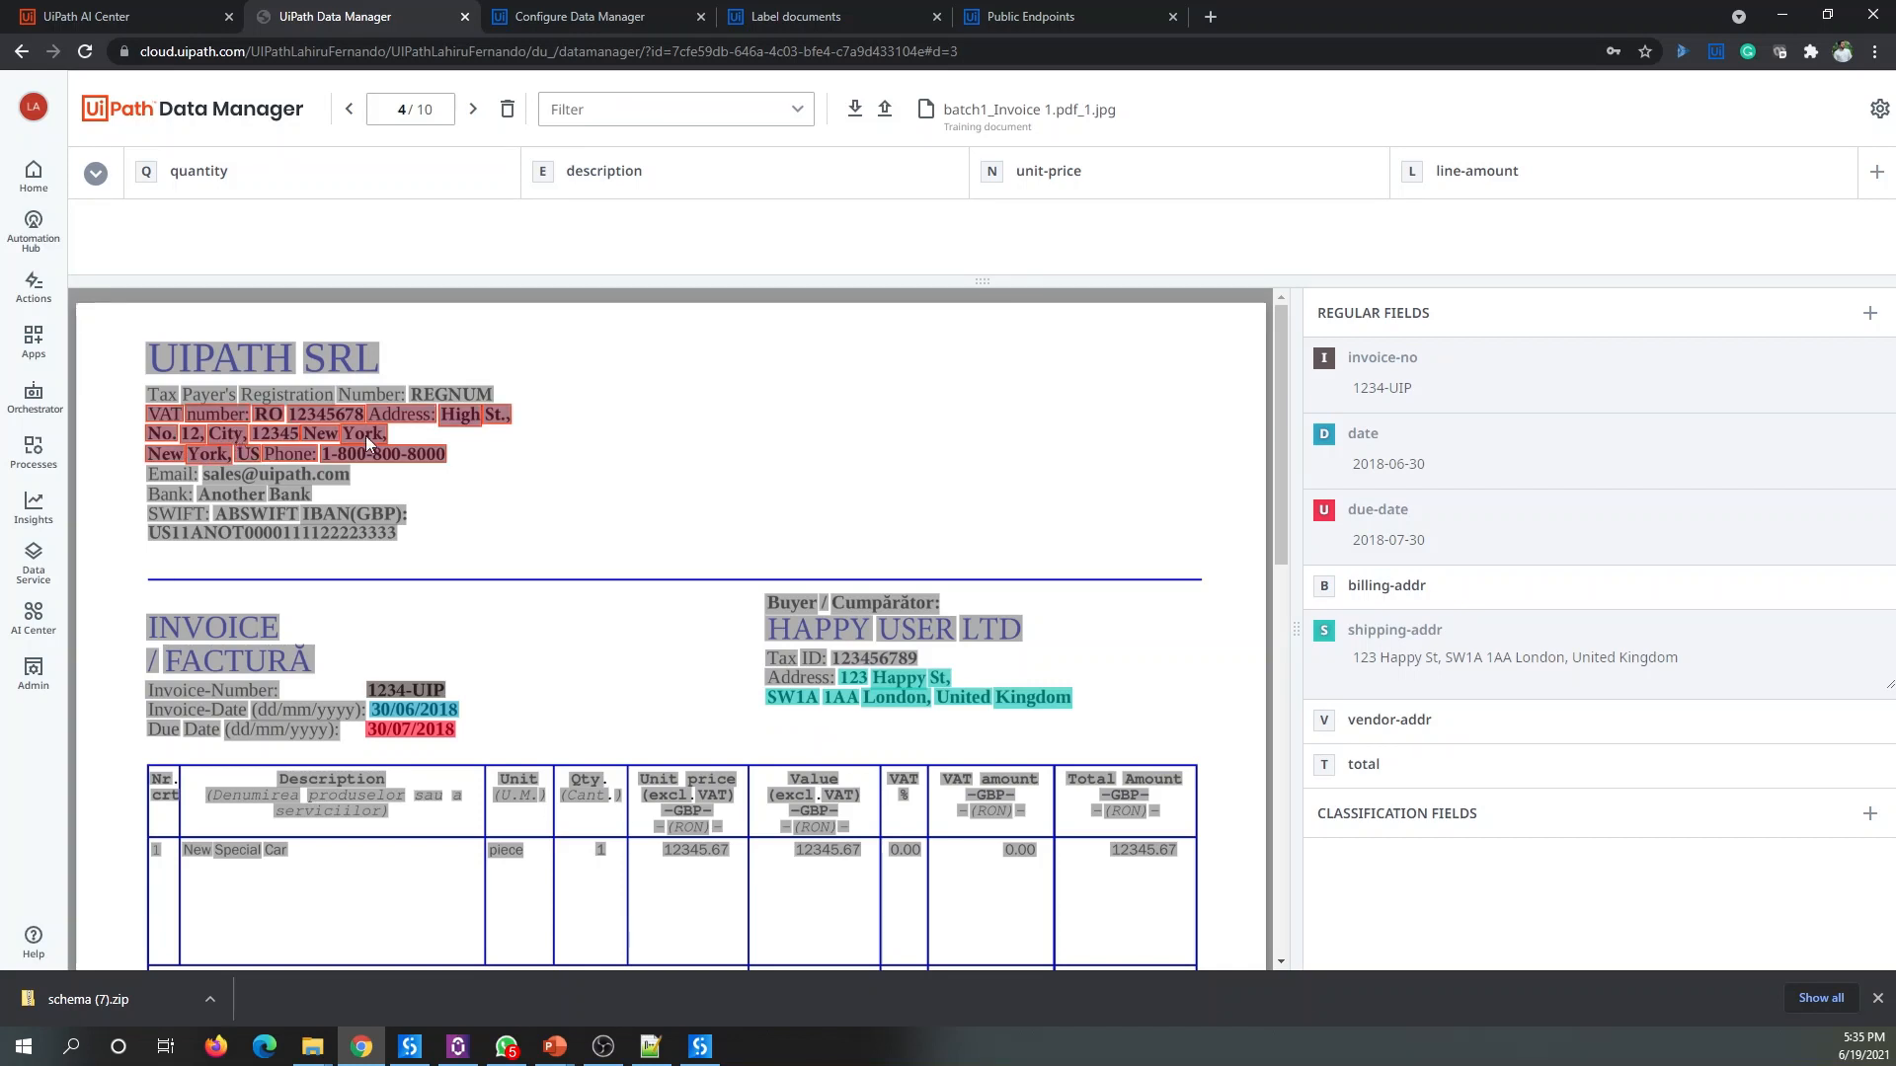
# Step: Remove the VAT number, the phone number and the words "VAT number:", "Address:" and "Phone:" from the vendor-addr label, keeping only the address
pyautogui.click(568, 446)
pyautogui.moveTo(179, 417)
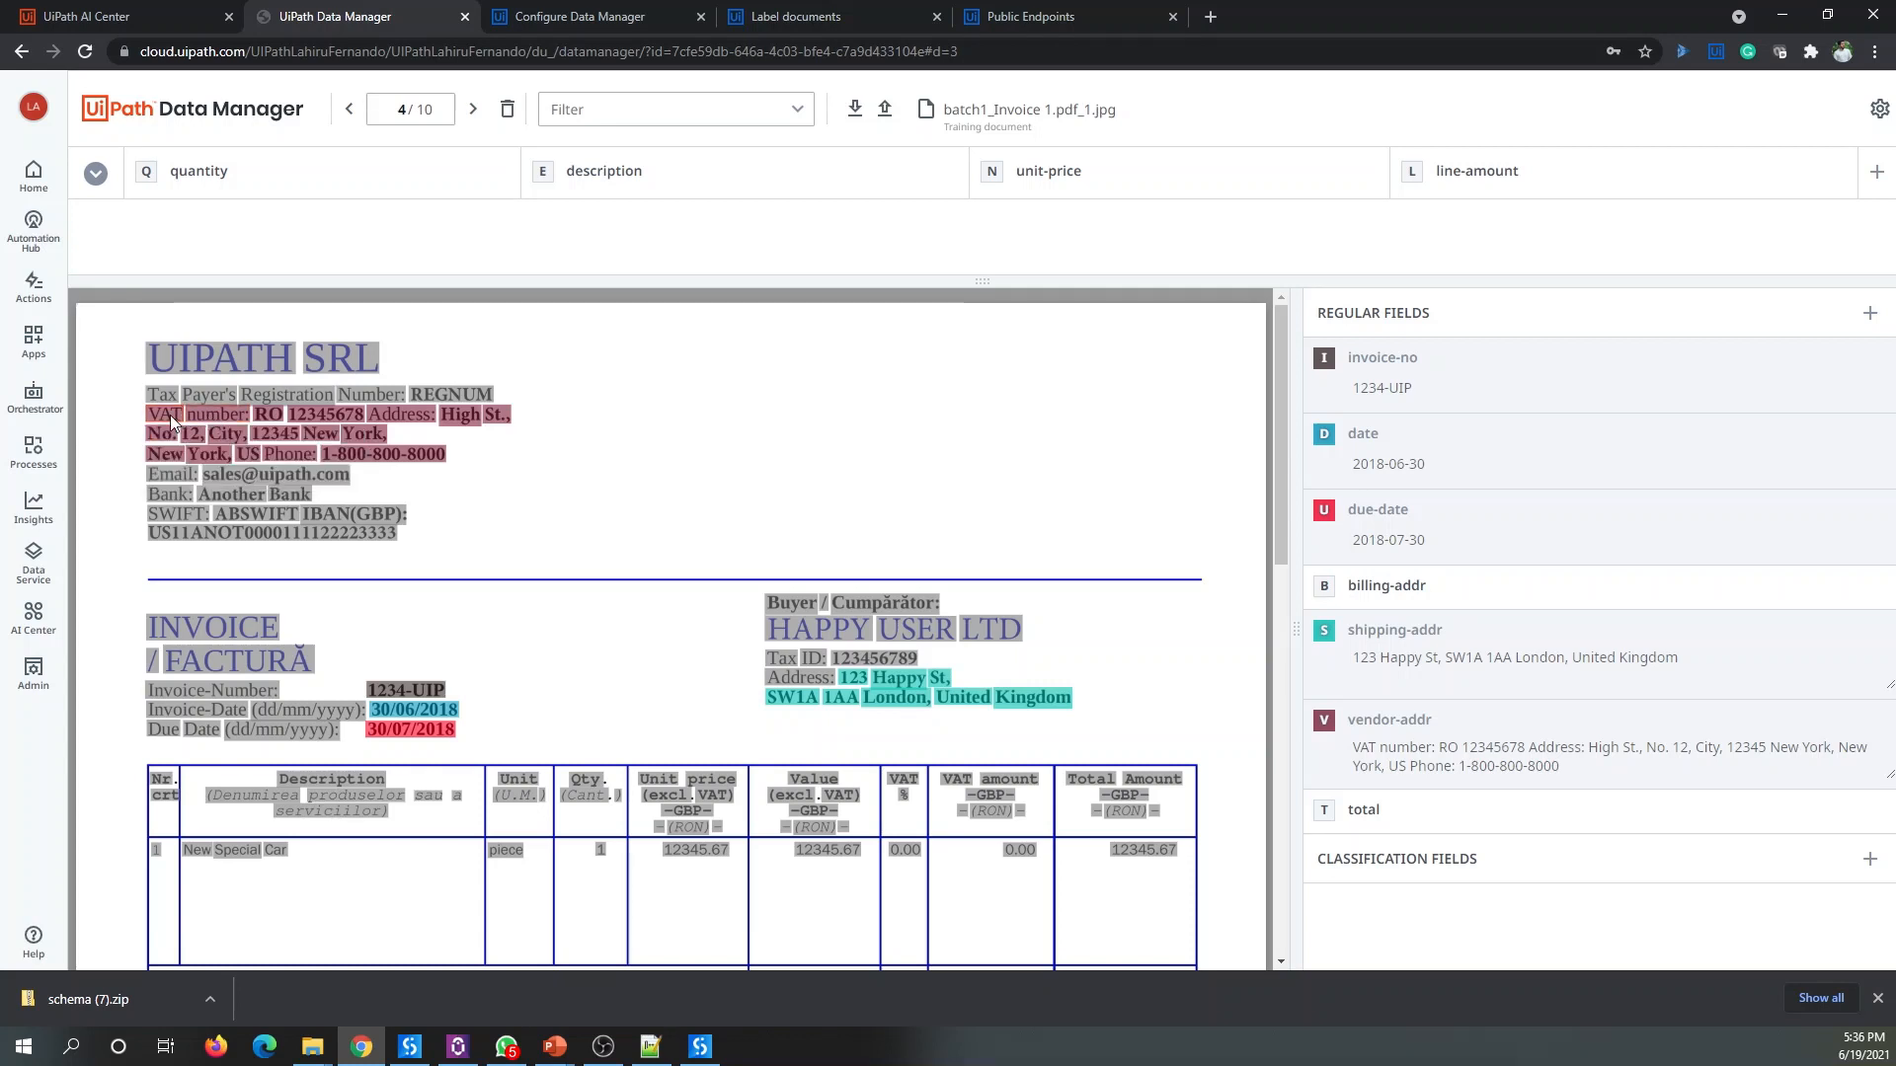
pyautogui.click(170, 414)
pyautogui.click(210, 417)
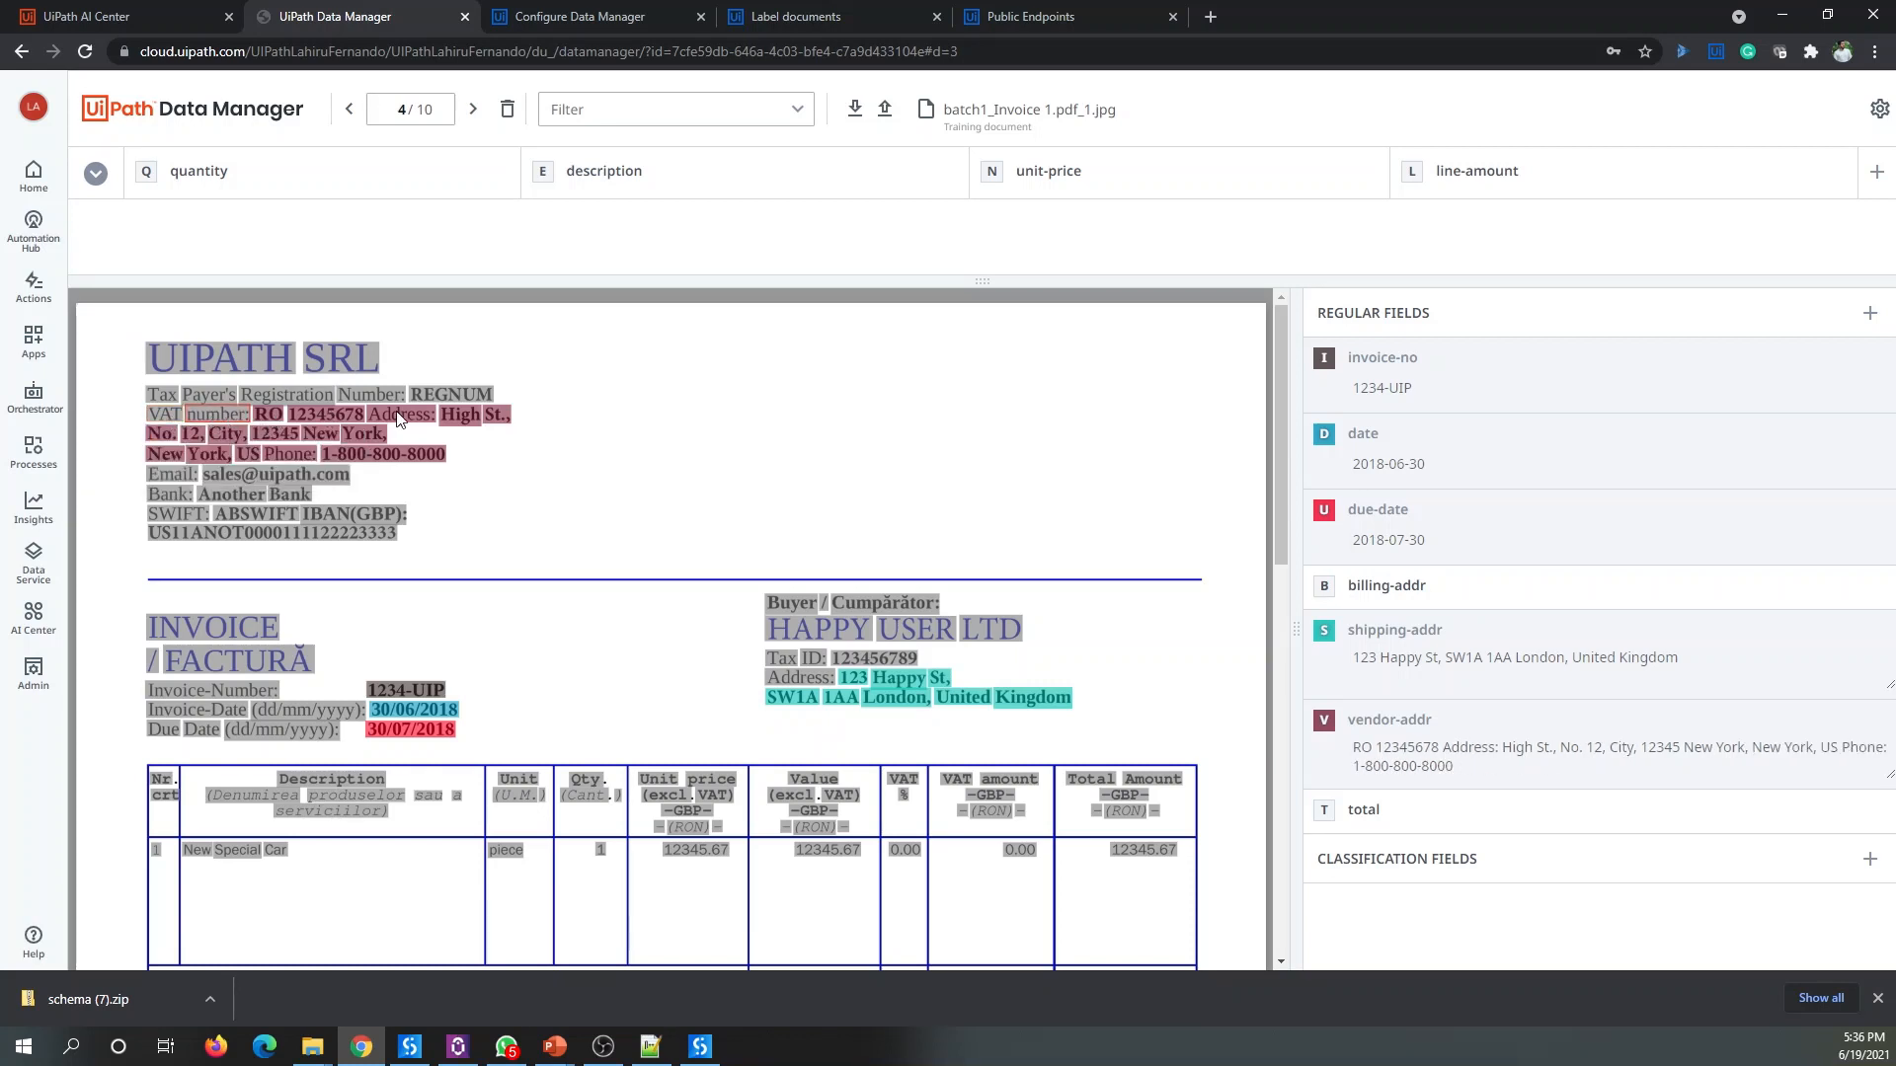
pyautogui.click(266, 414)
pyautogui.click(326, 414)
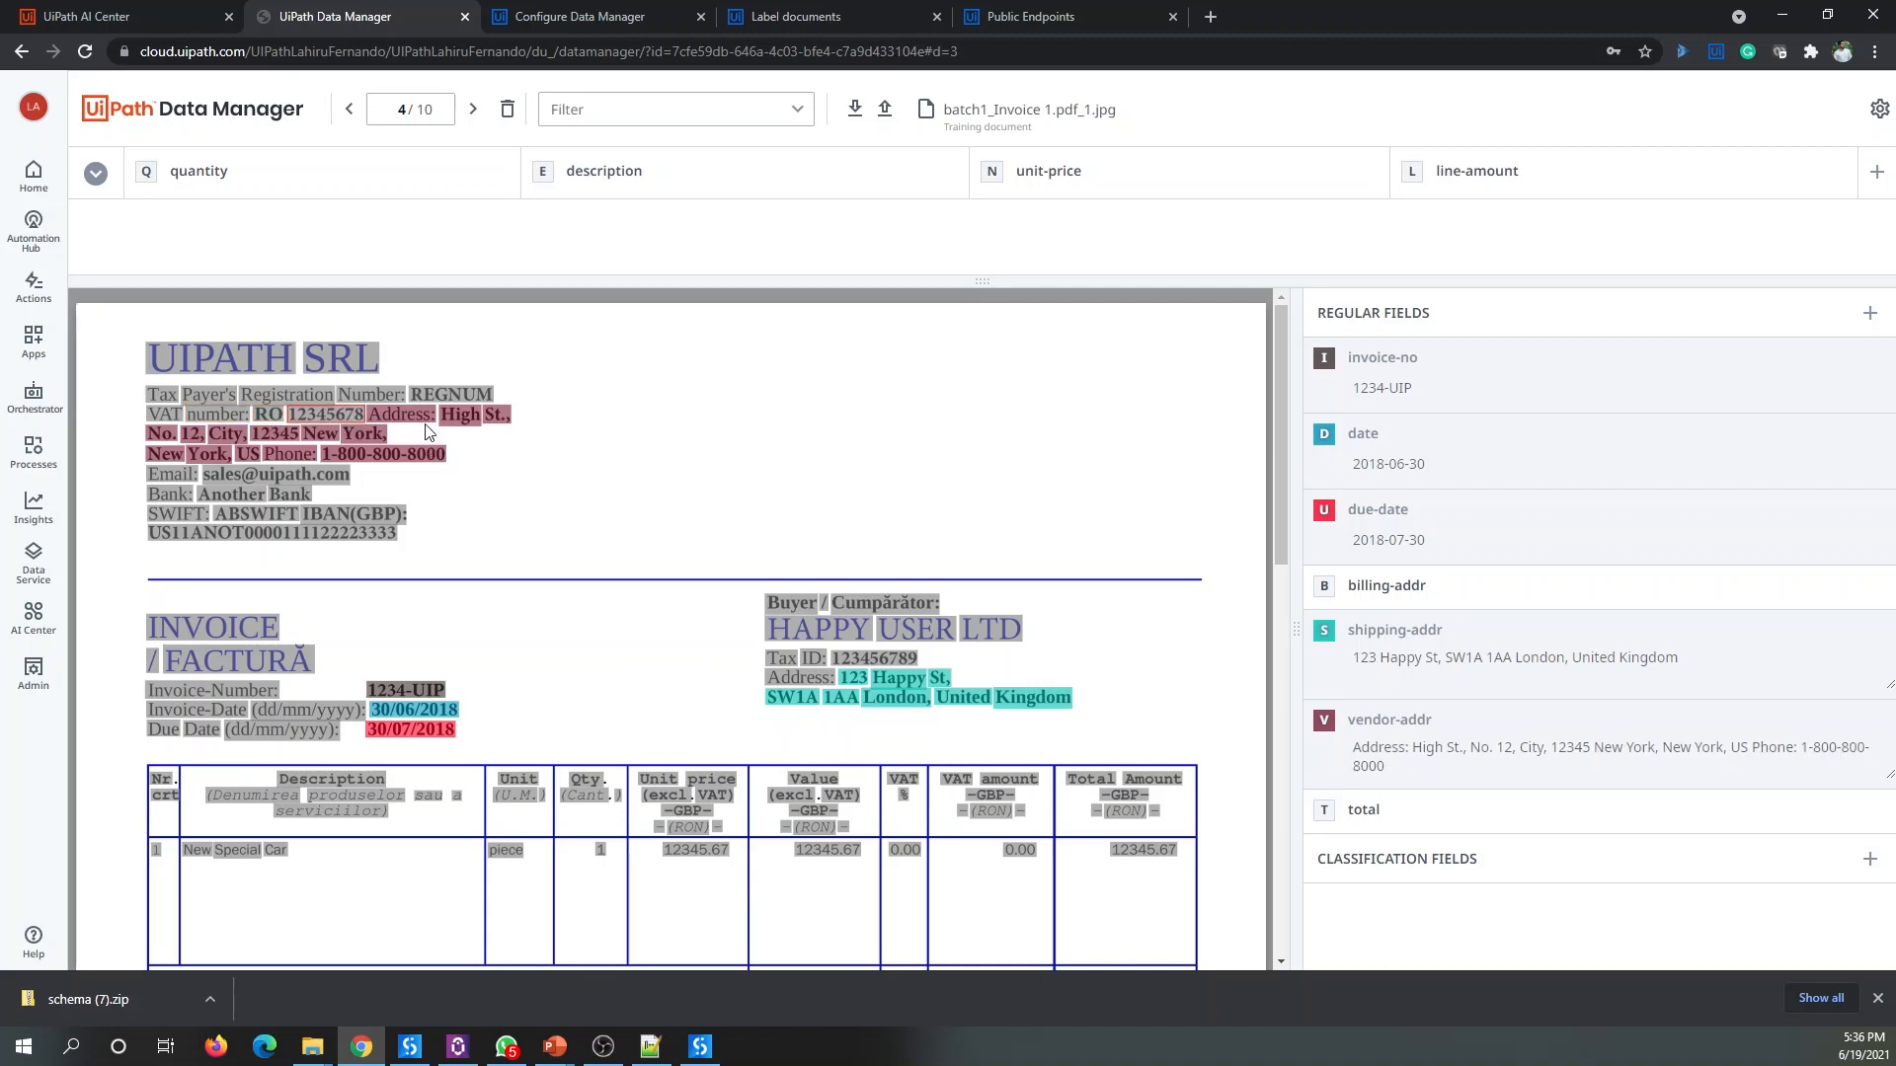
pyautogui.click(400, 415)
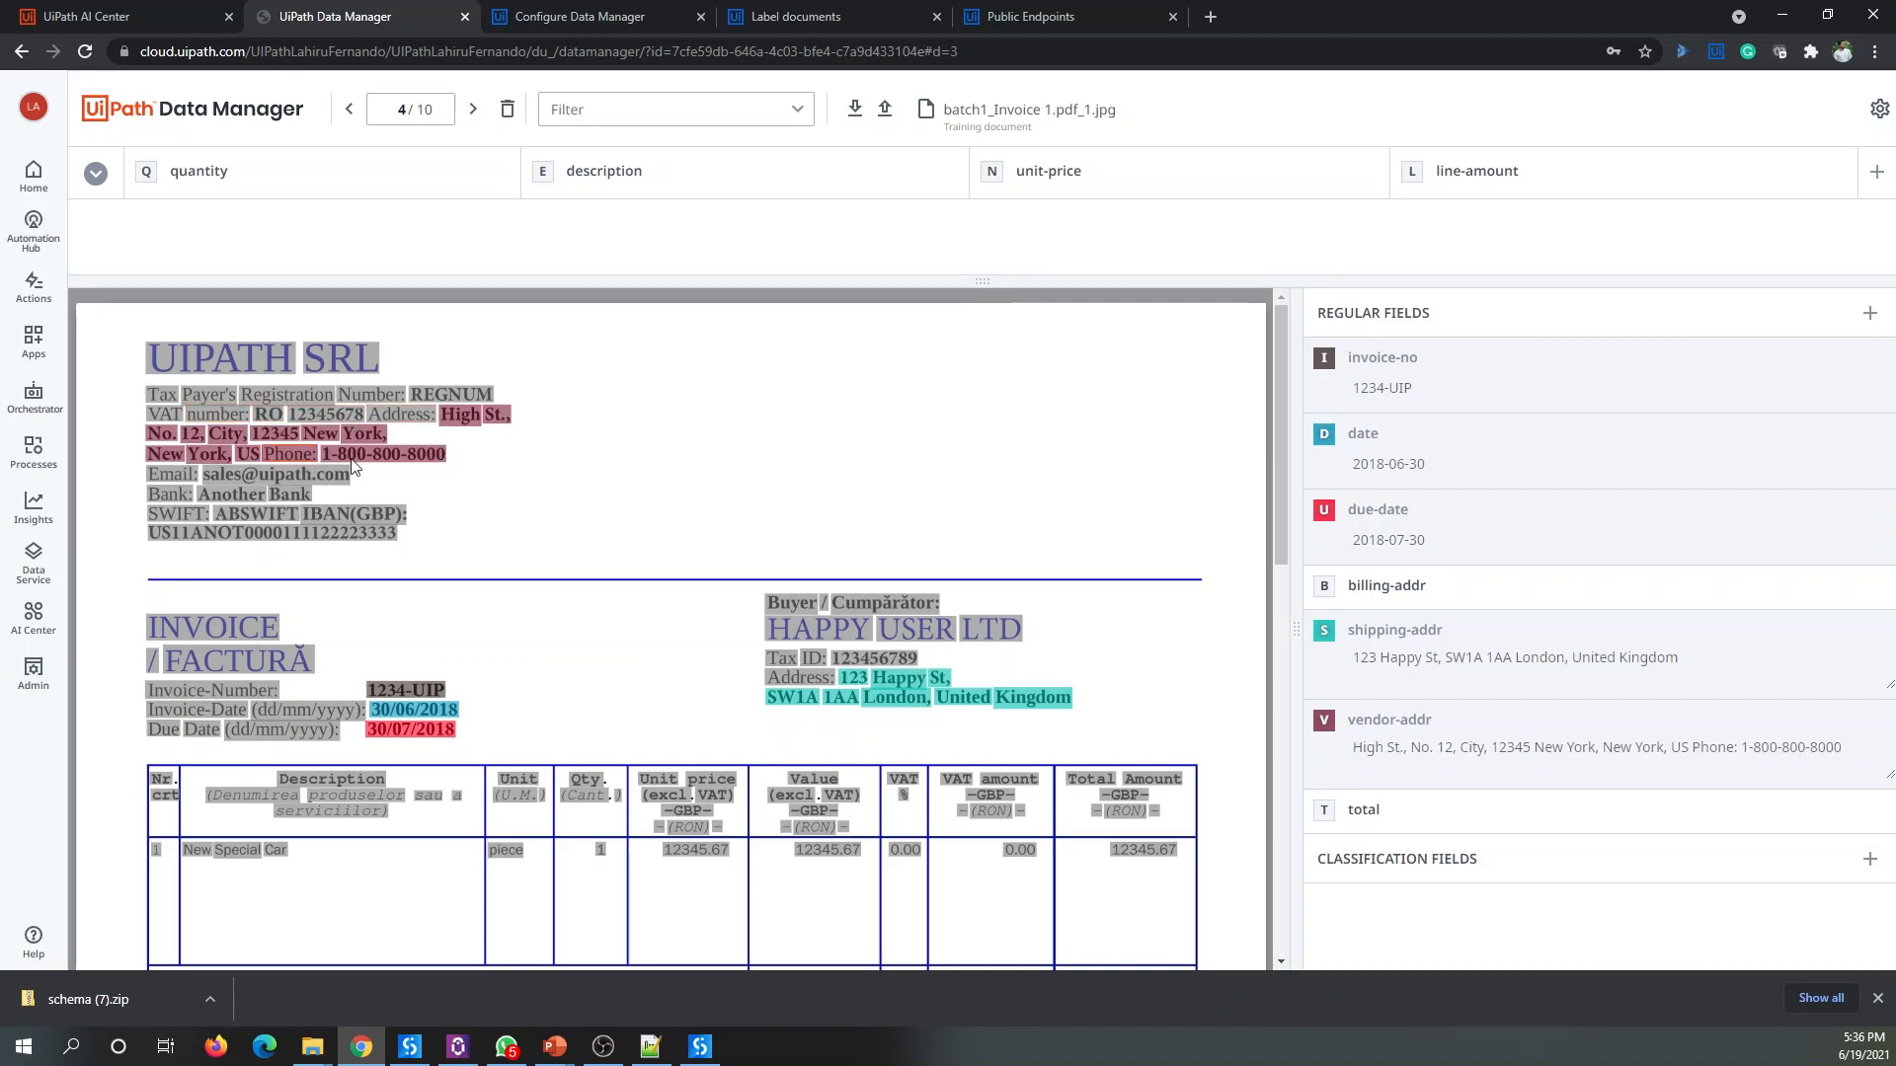
pyautogui.click(297, 453)
pyautogui.click(384, 453)
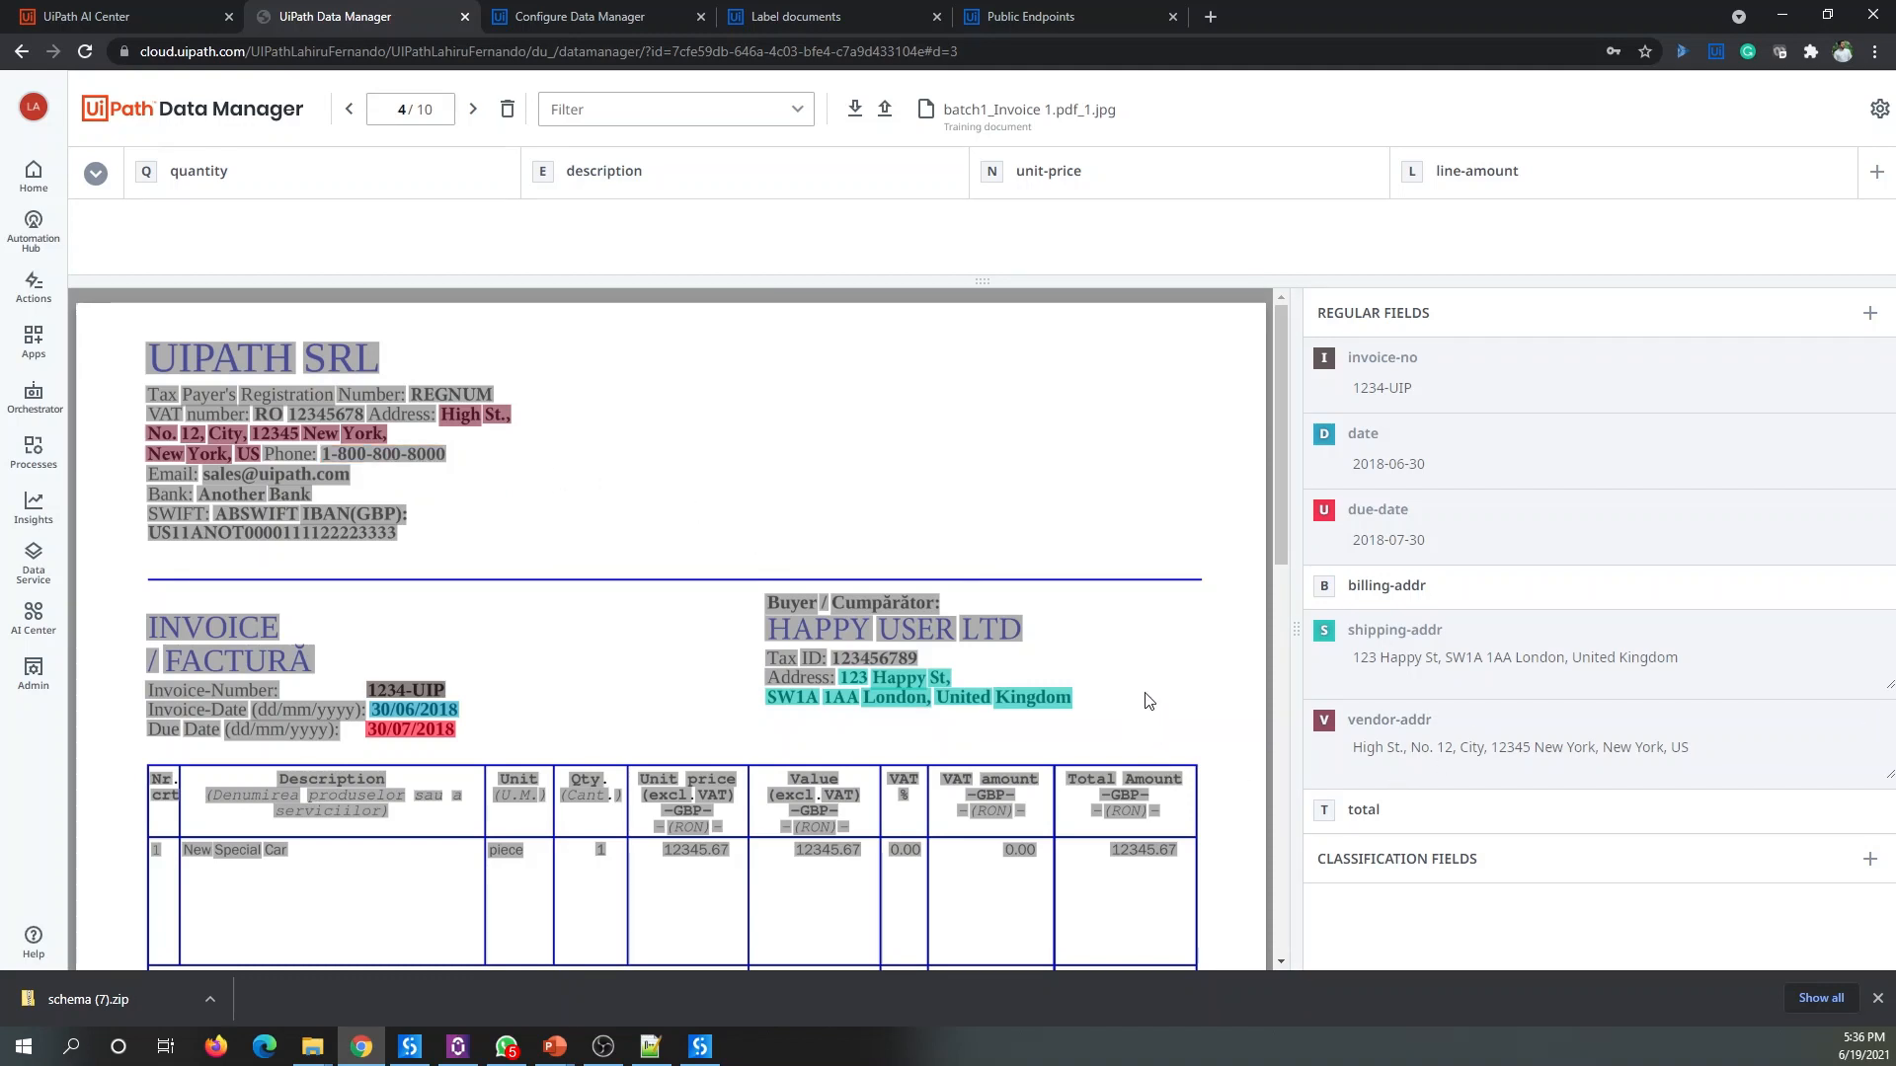
# Step: Label the GBP amount 12345.67 in the Invoice Total row, below the item table, as total
pyautogui.scroll(-4, 1146, 588)
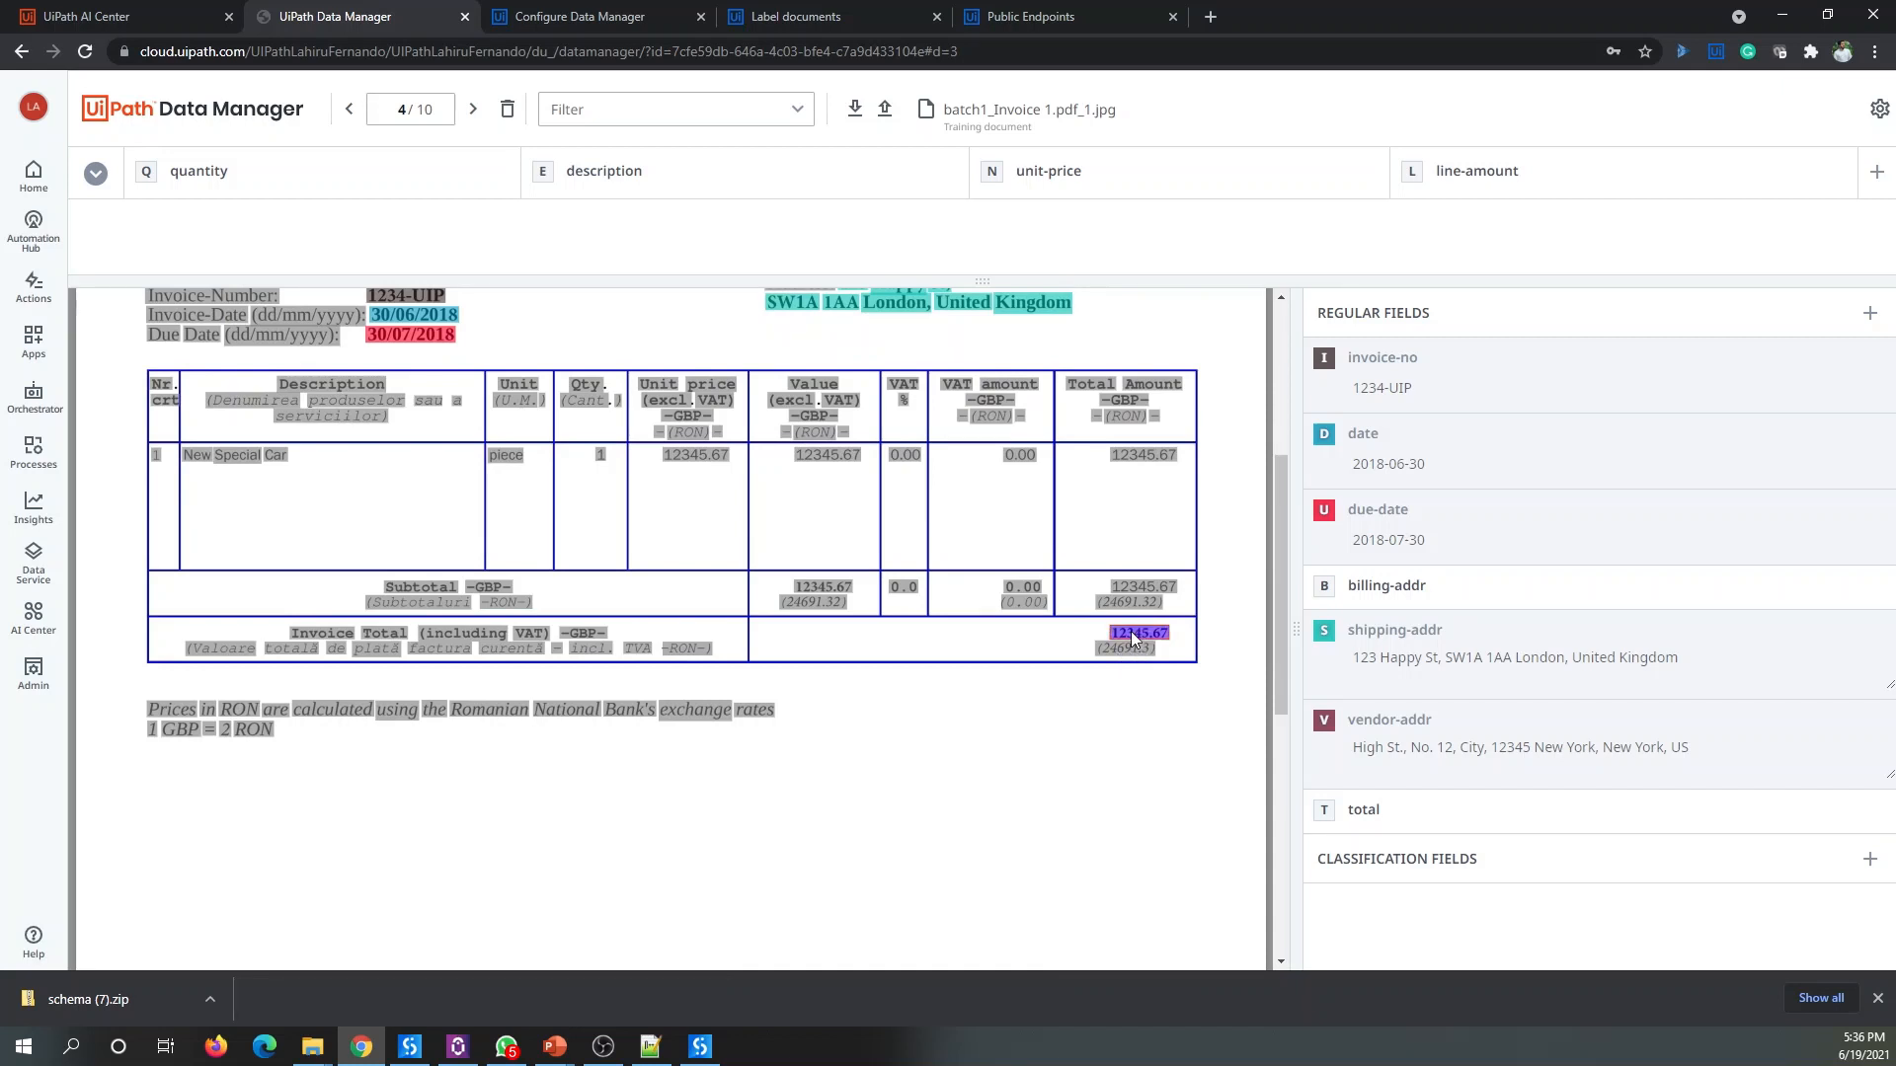
pyautogui.press('t')
pyautogui.scroll(3, 1075, 773)
pyautogui.scroll(1, 1072, 770)
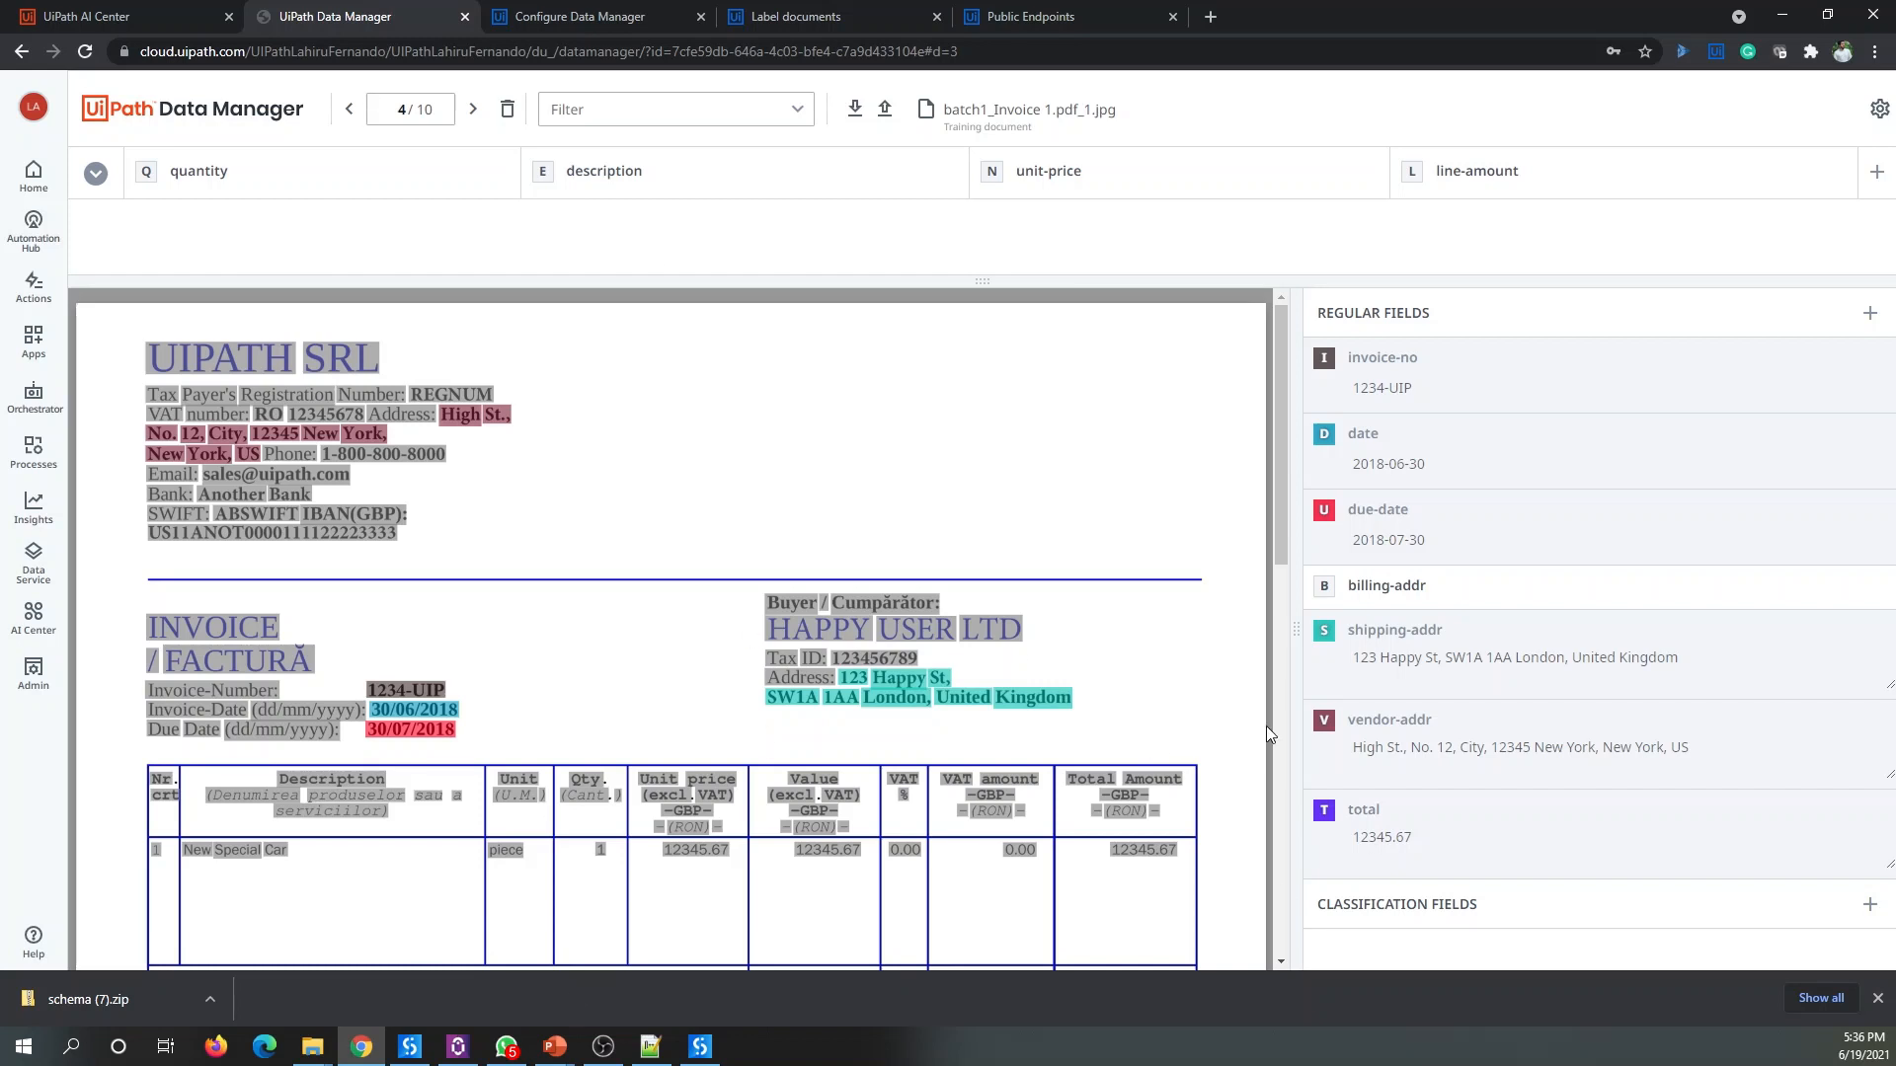
pyautogui.moveTo(1284, 490)
pyautogui.mouseDown()
pyautogui.moveTo(1281, 547)
pyautogui.moveTo(1270, 495)
pyautogui.mouseUp()
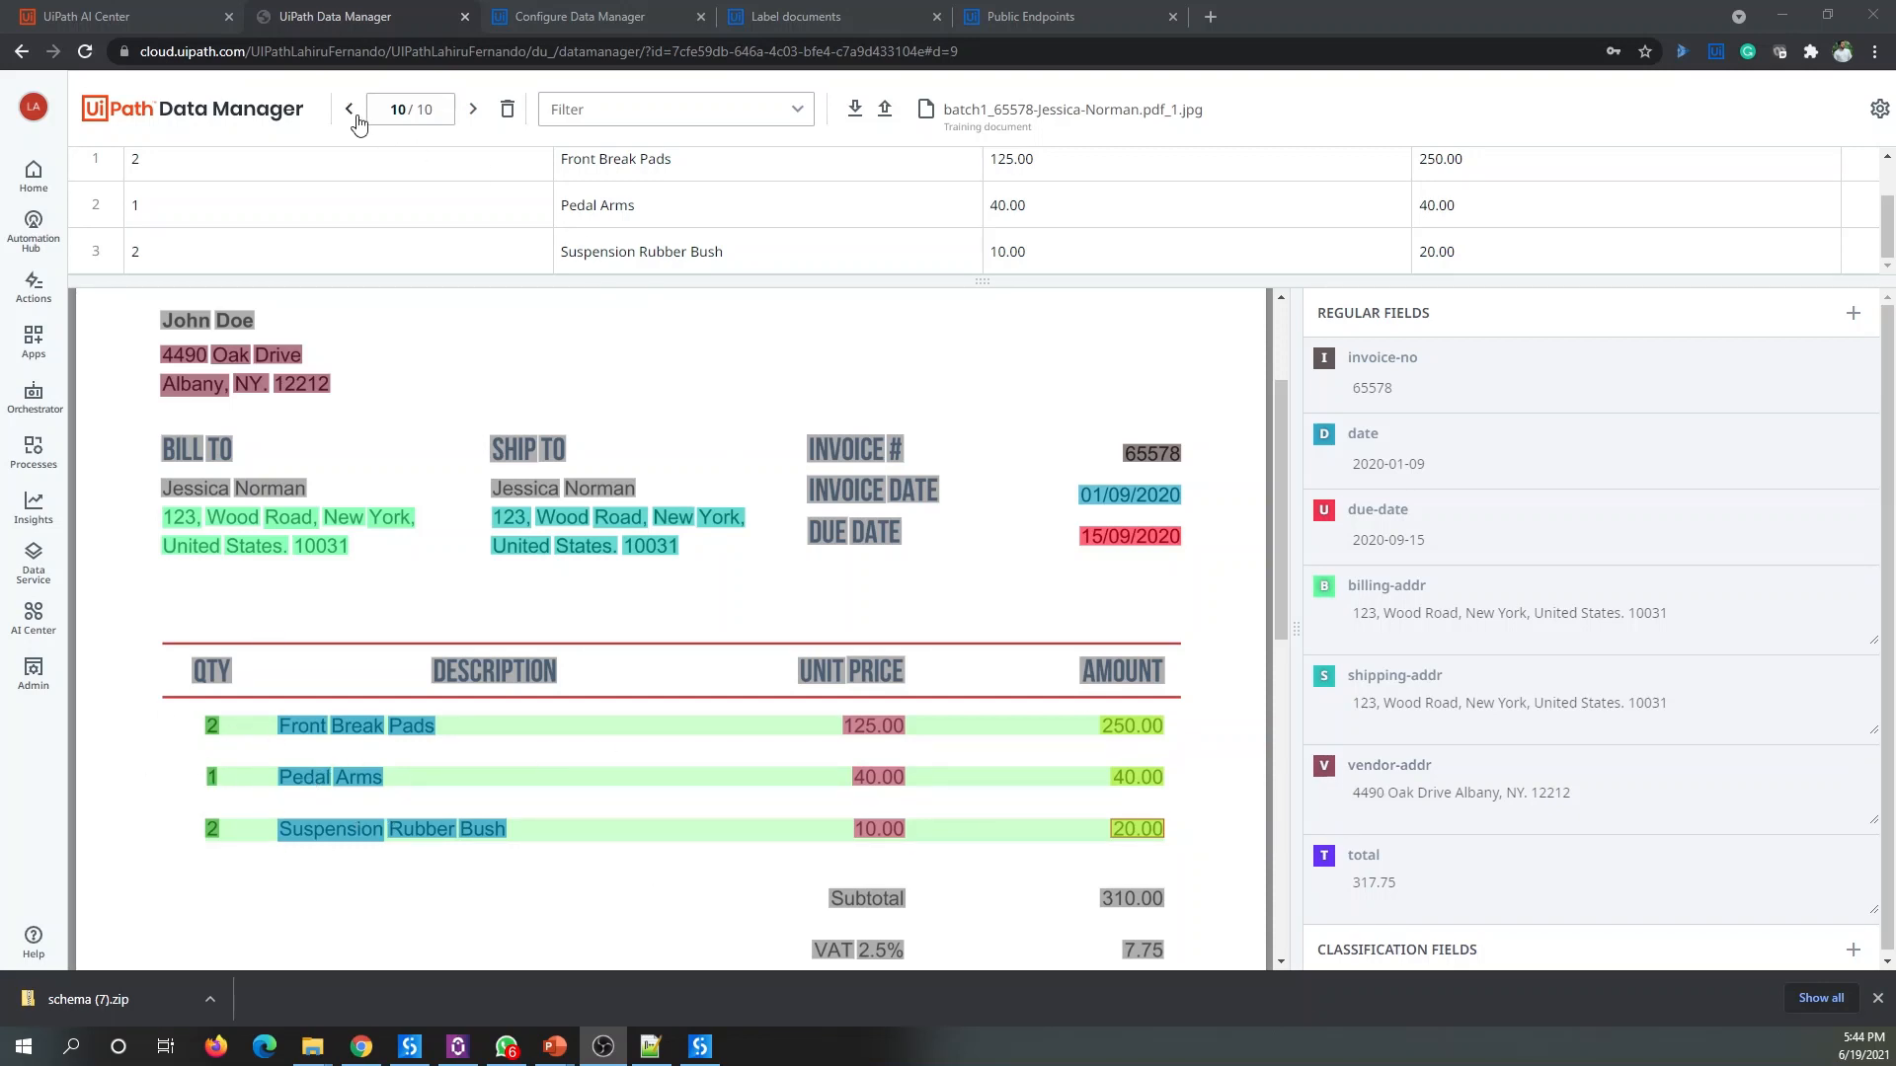
# Step: Go back through the labelled invoices from document 10 and review their regular fields and item rows
pyautogui.click(348, 109)
pyautogui.click(349, 109)
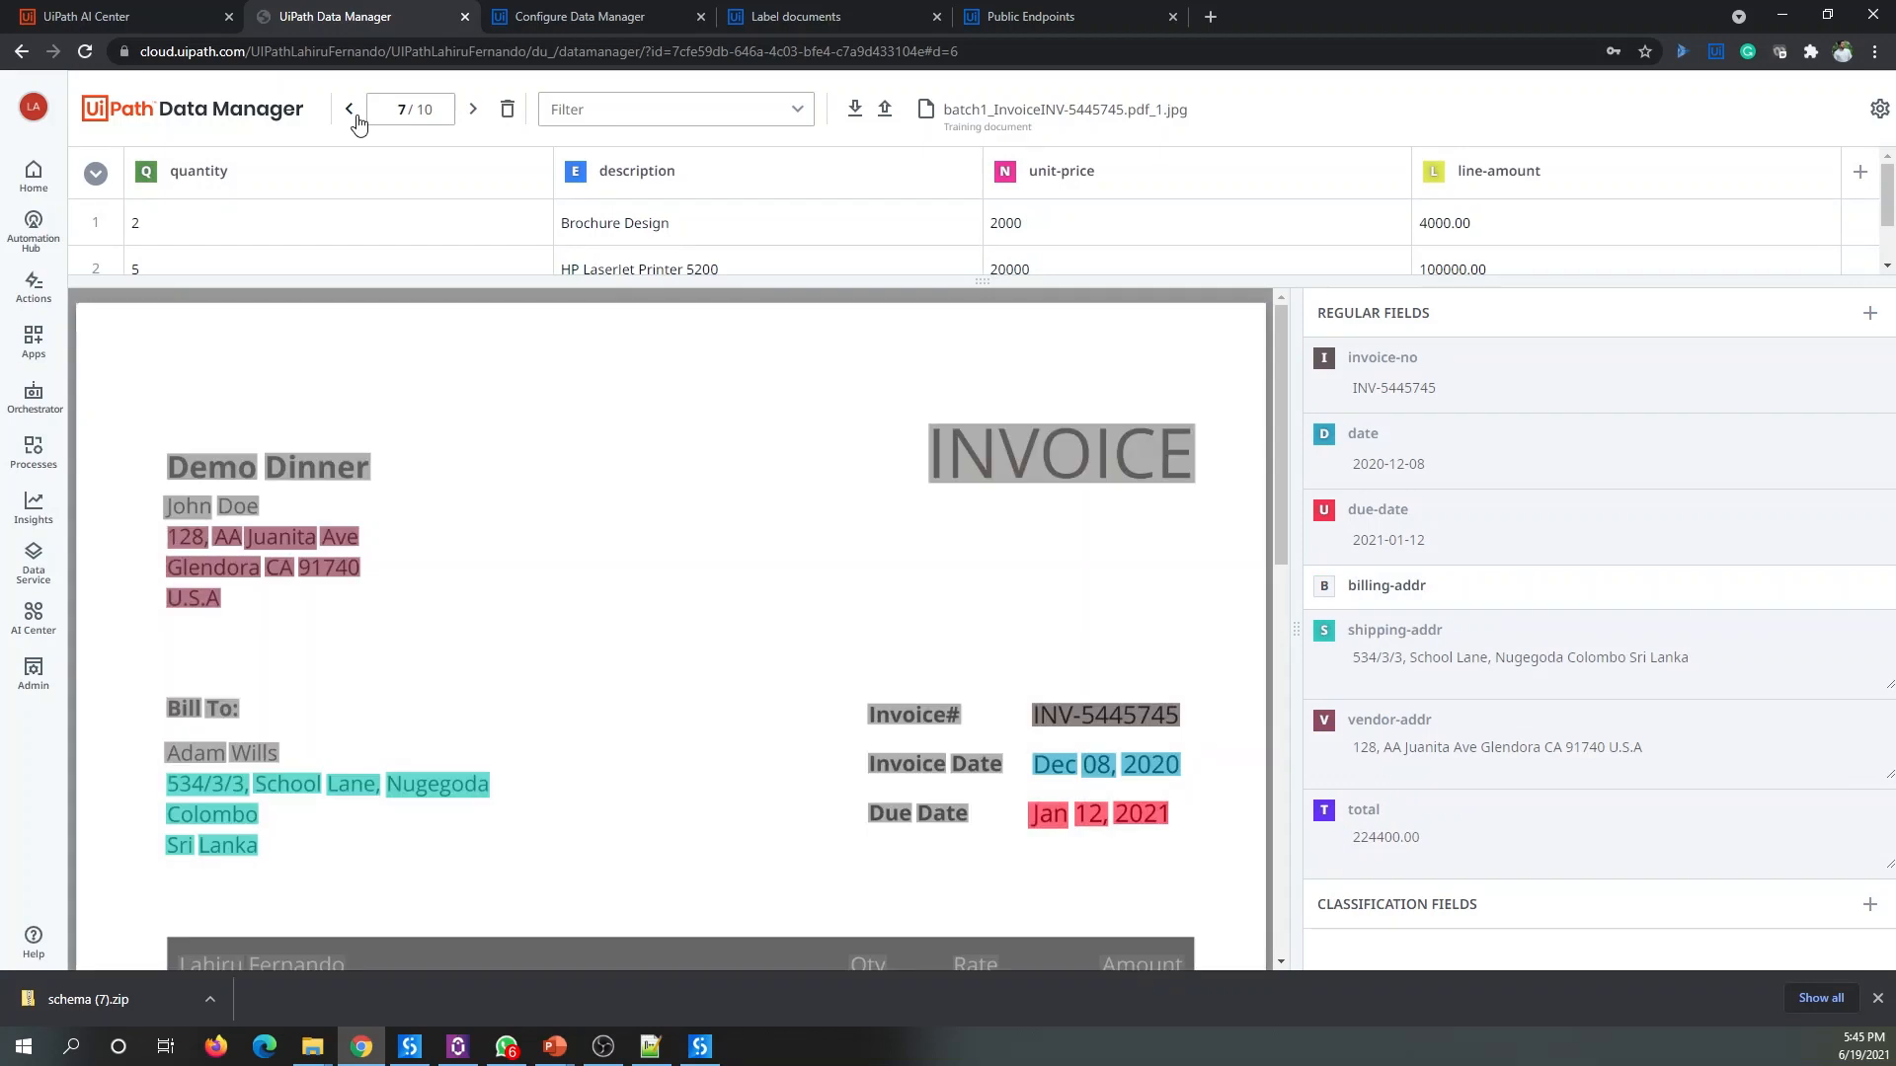
pyautogui.scroll(-6, 612, 706)
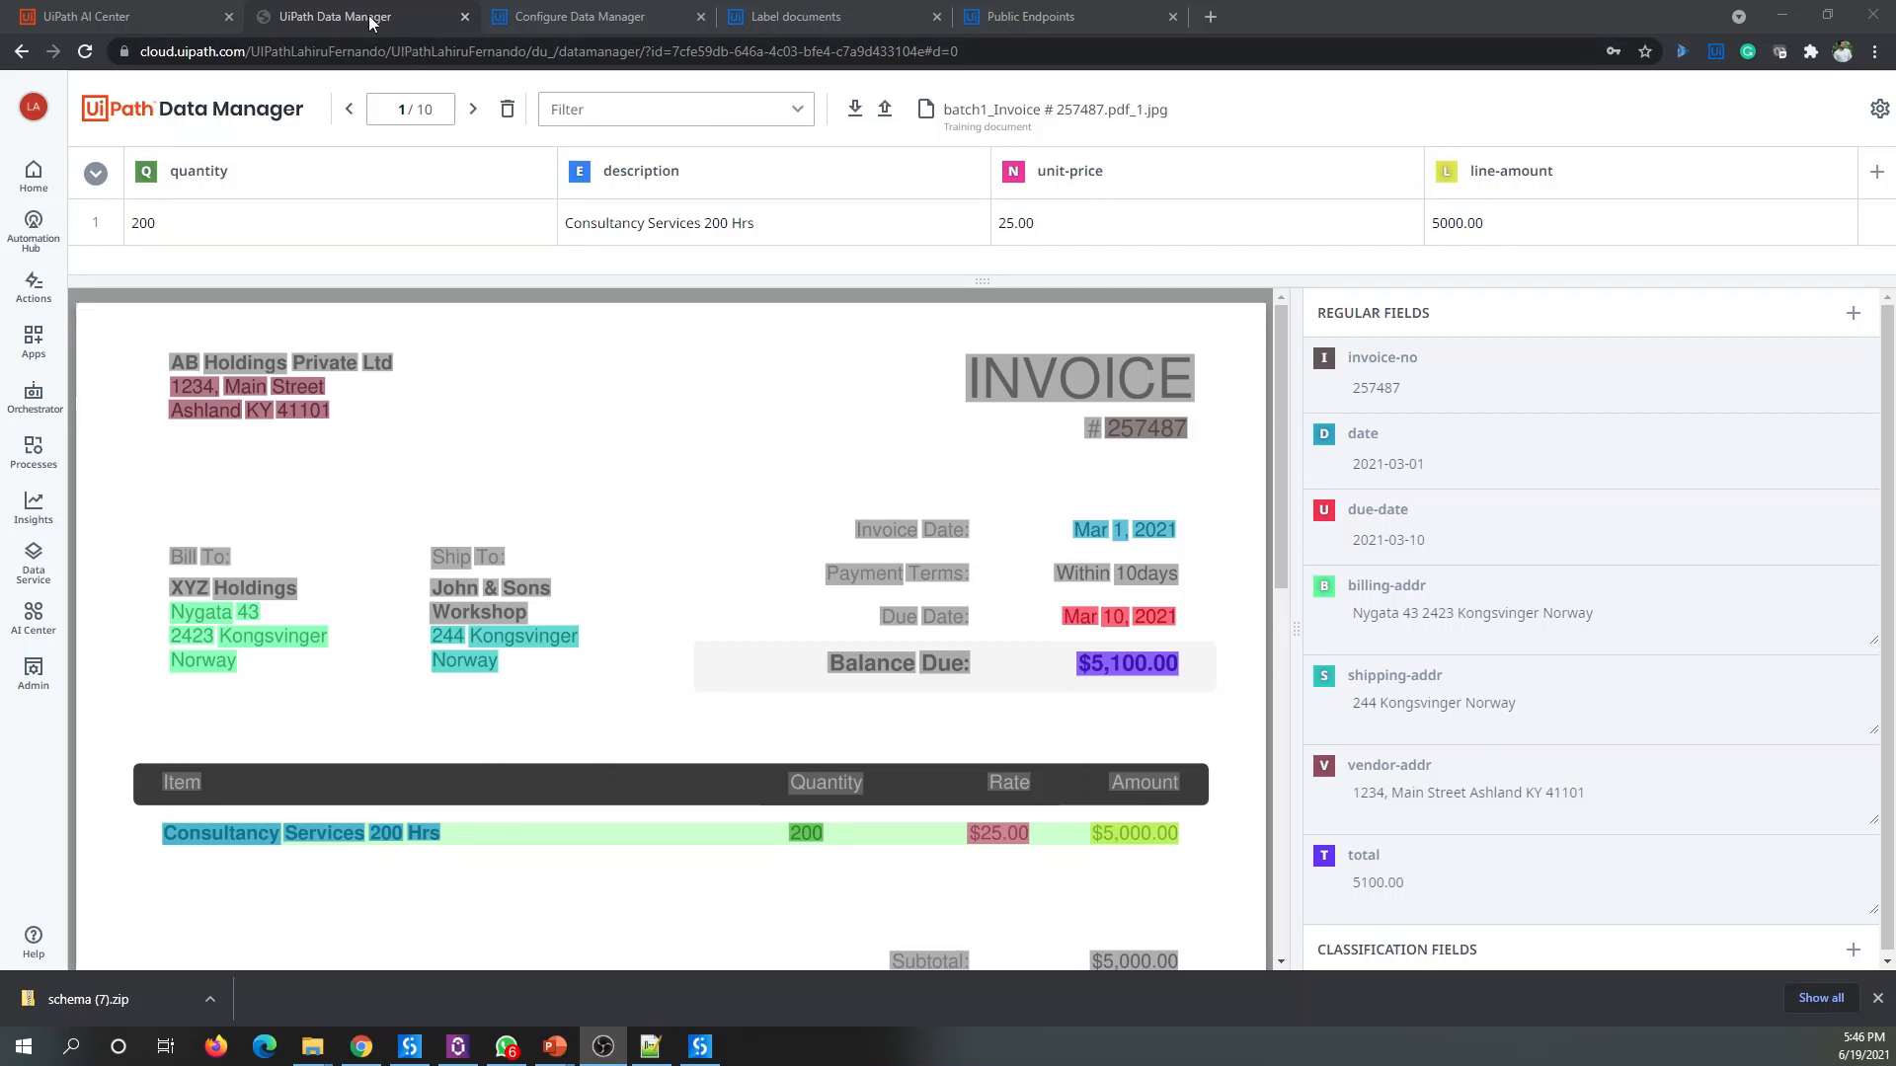
# Step: Switch to AI Center and open the Invoice_Training dataset to view its contents
pyautogui.click(73, 26)
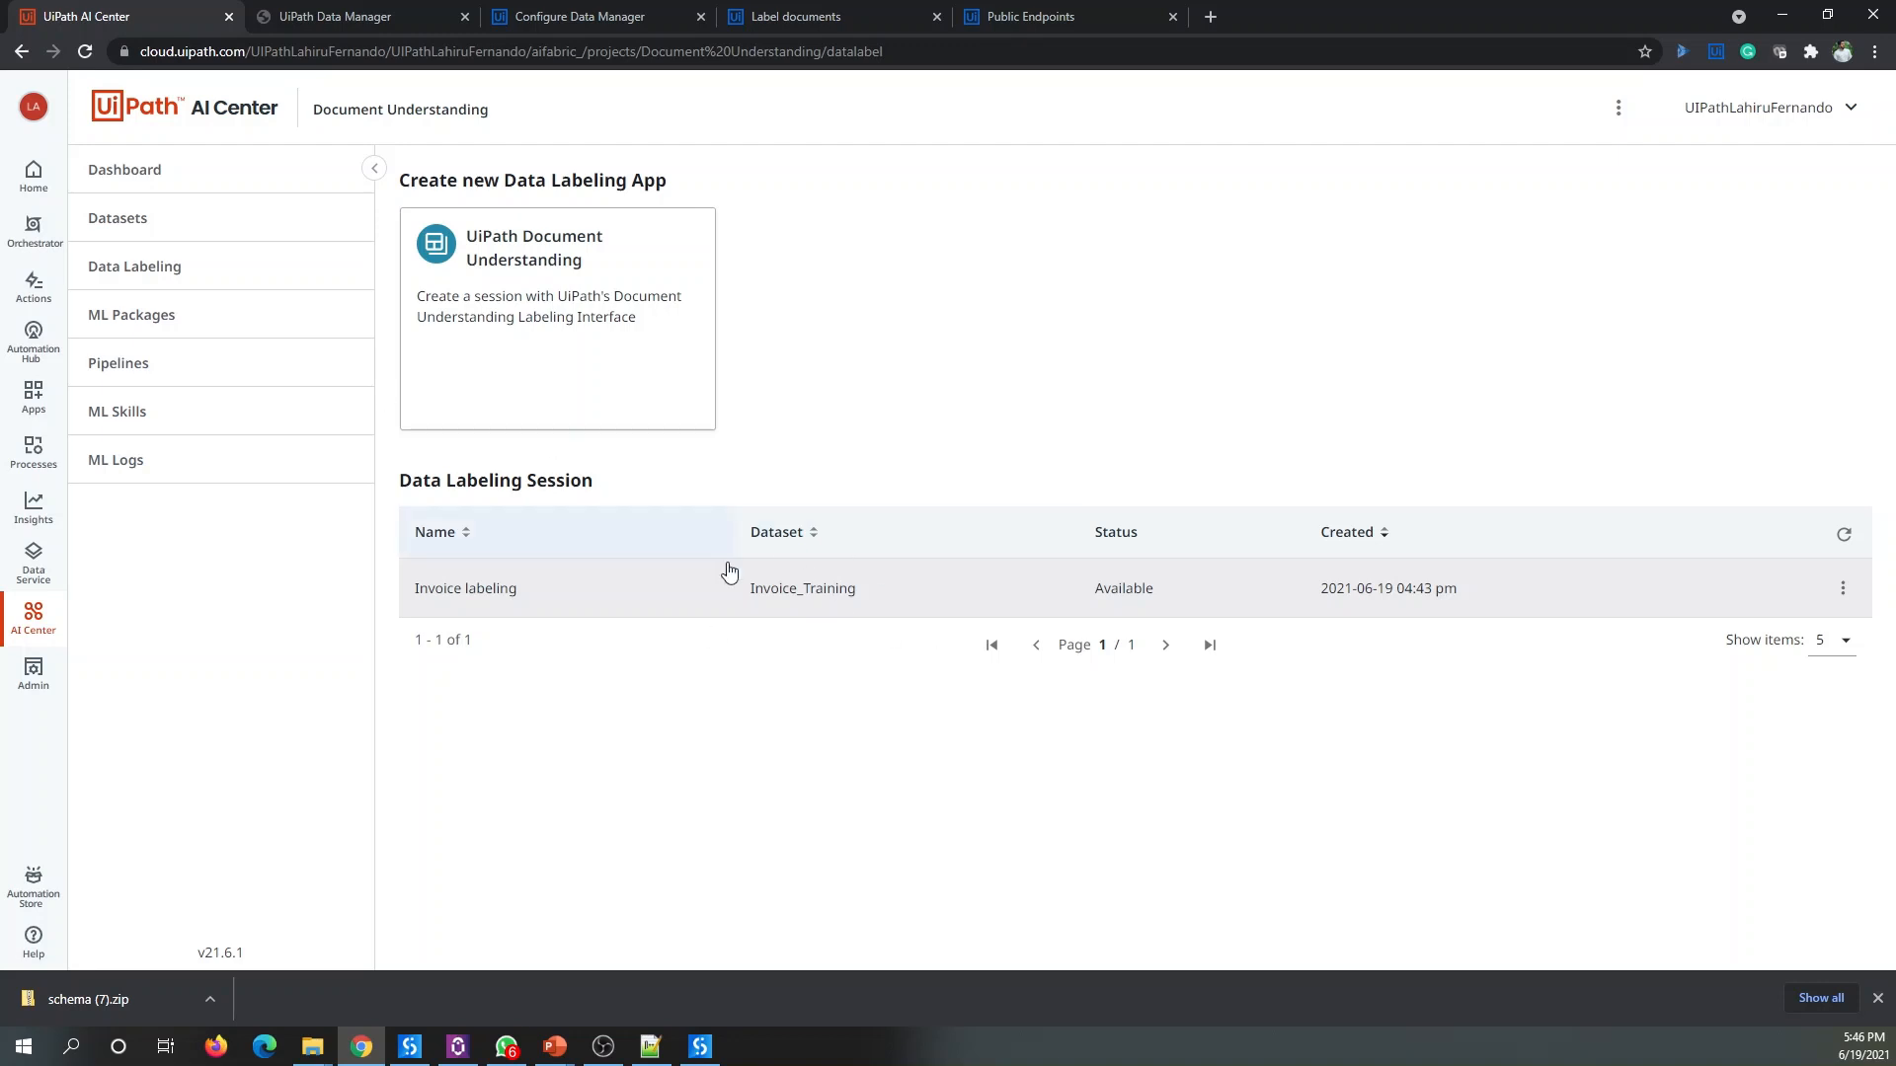
pyautogui.click(180, 216)
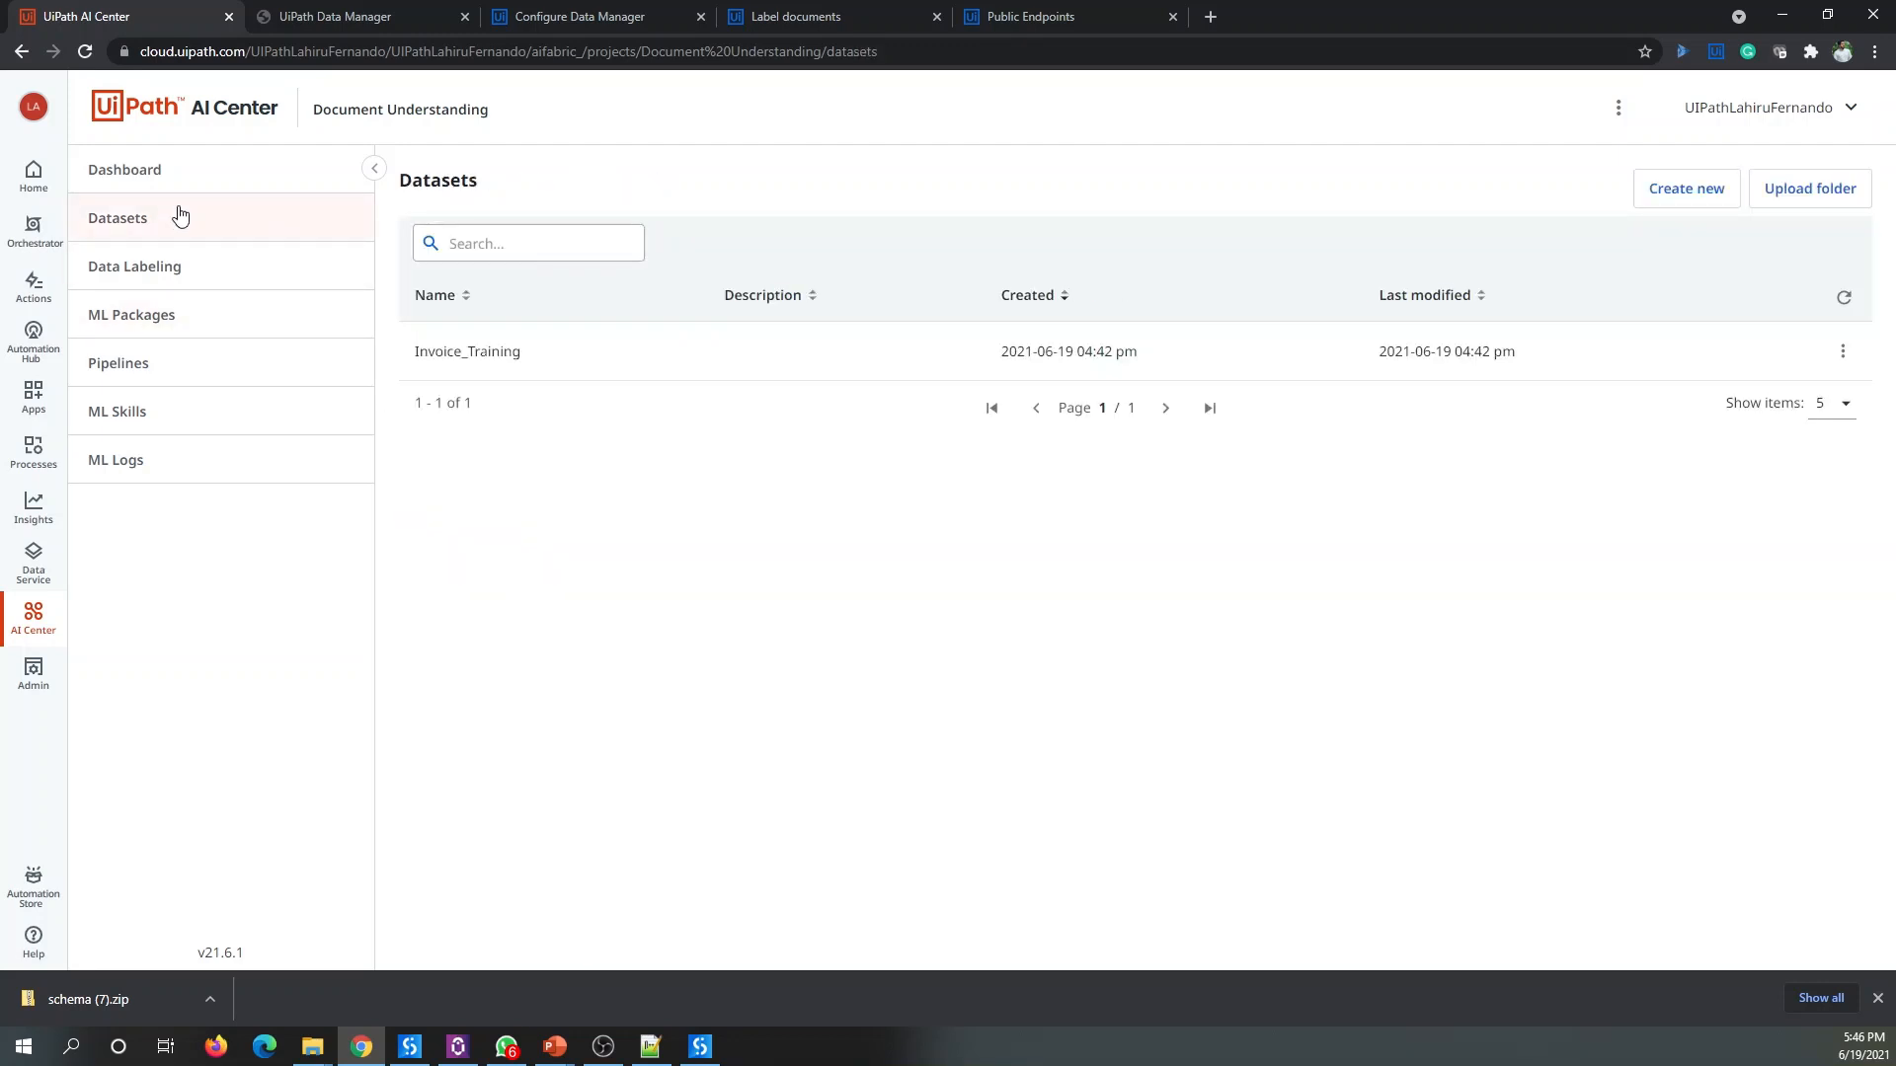
pyautogui.click(575, 378)
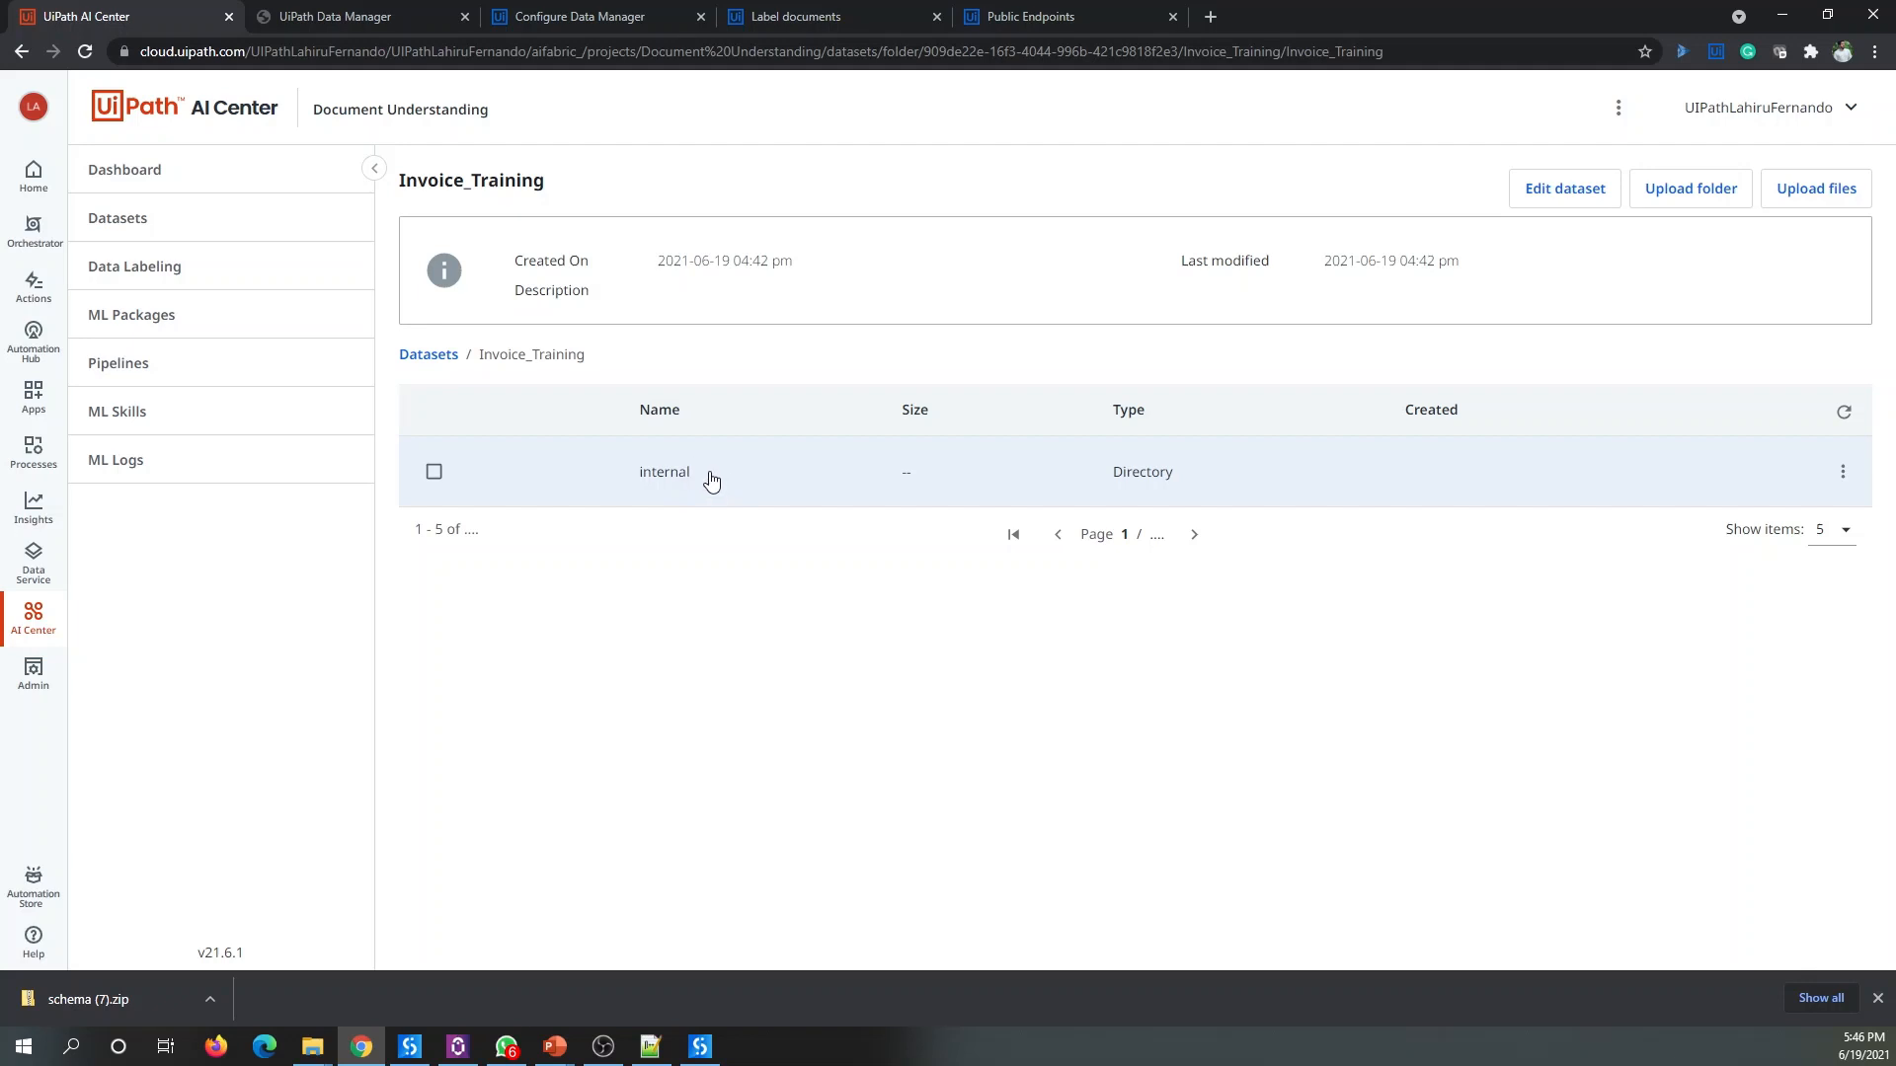
# Step: Return to Data Manager and try to export all labelled documents under the name initial_extract_demo
pyautogui.click(383, 14)
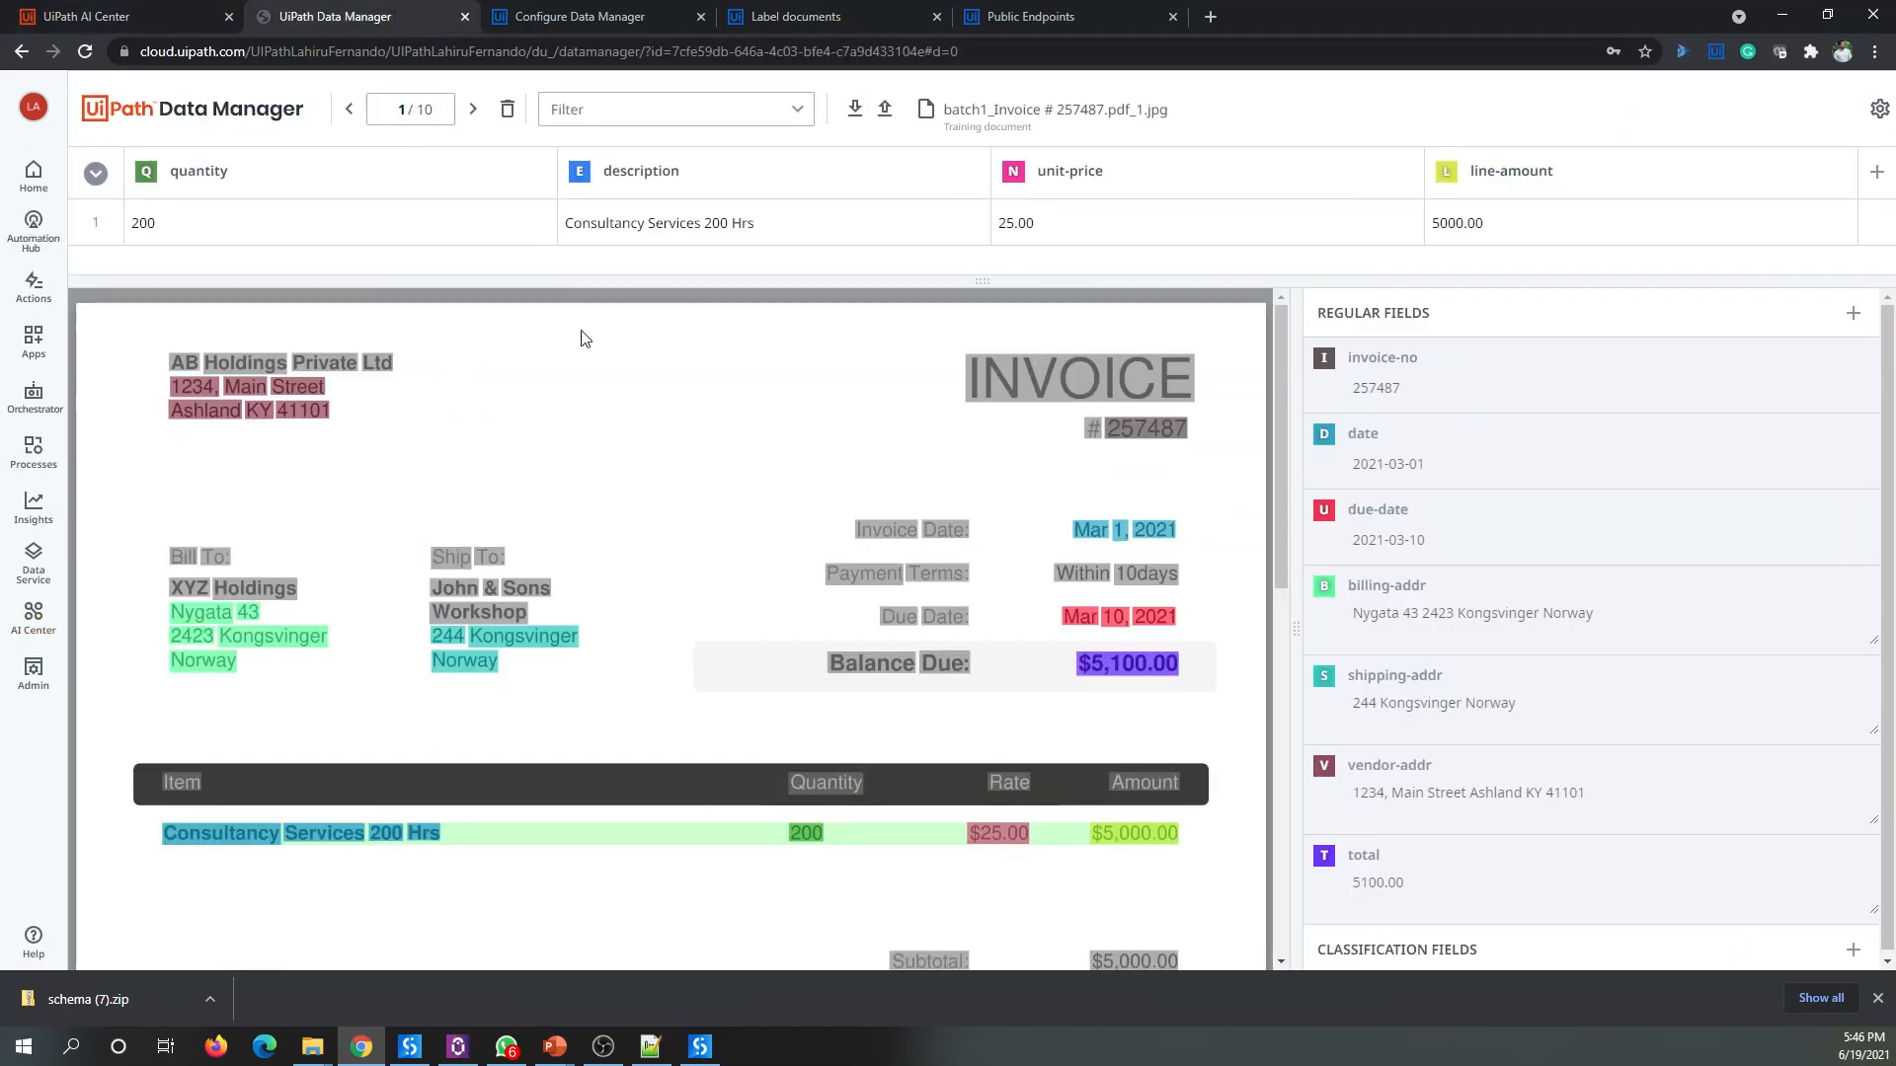
pyautogui.click(885, 114)
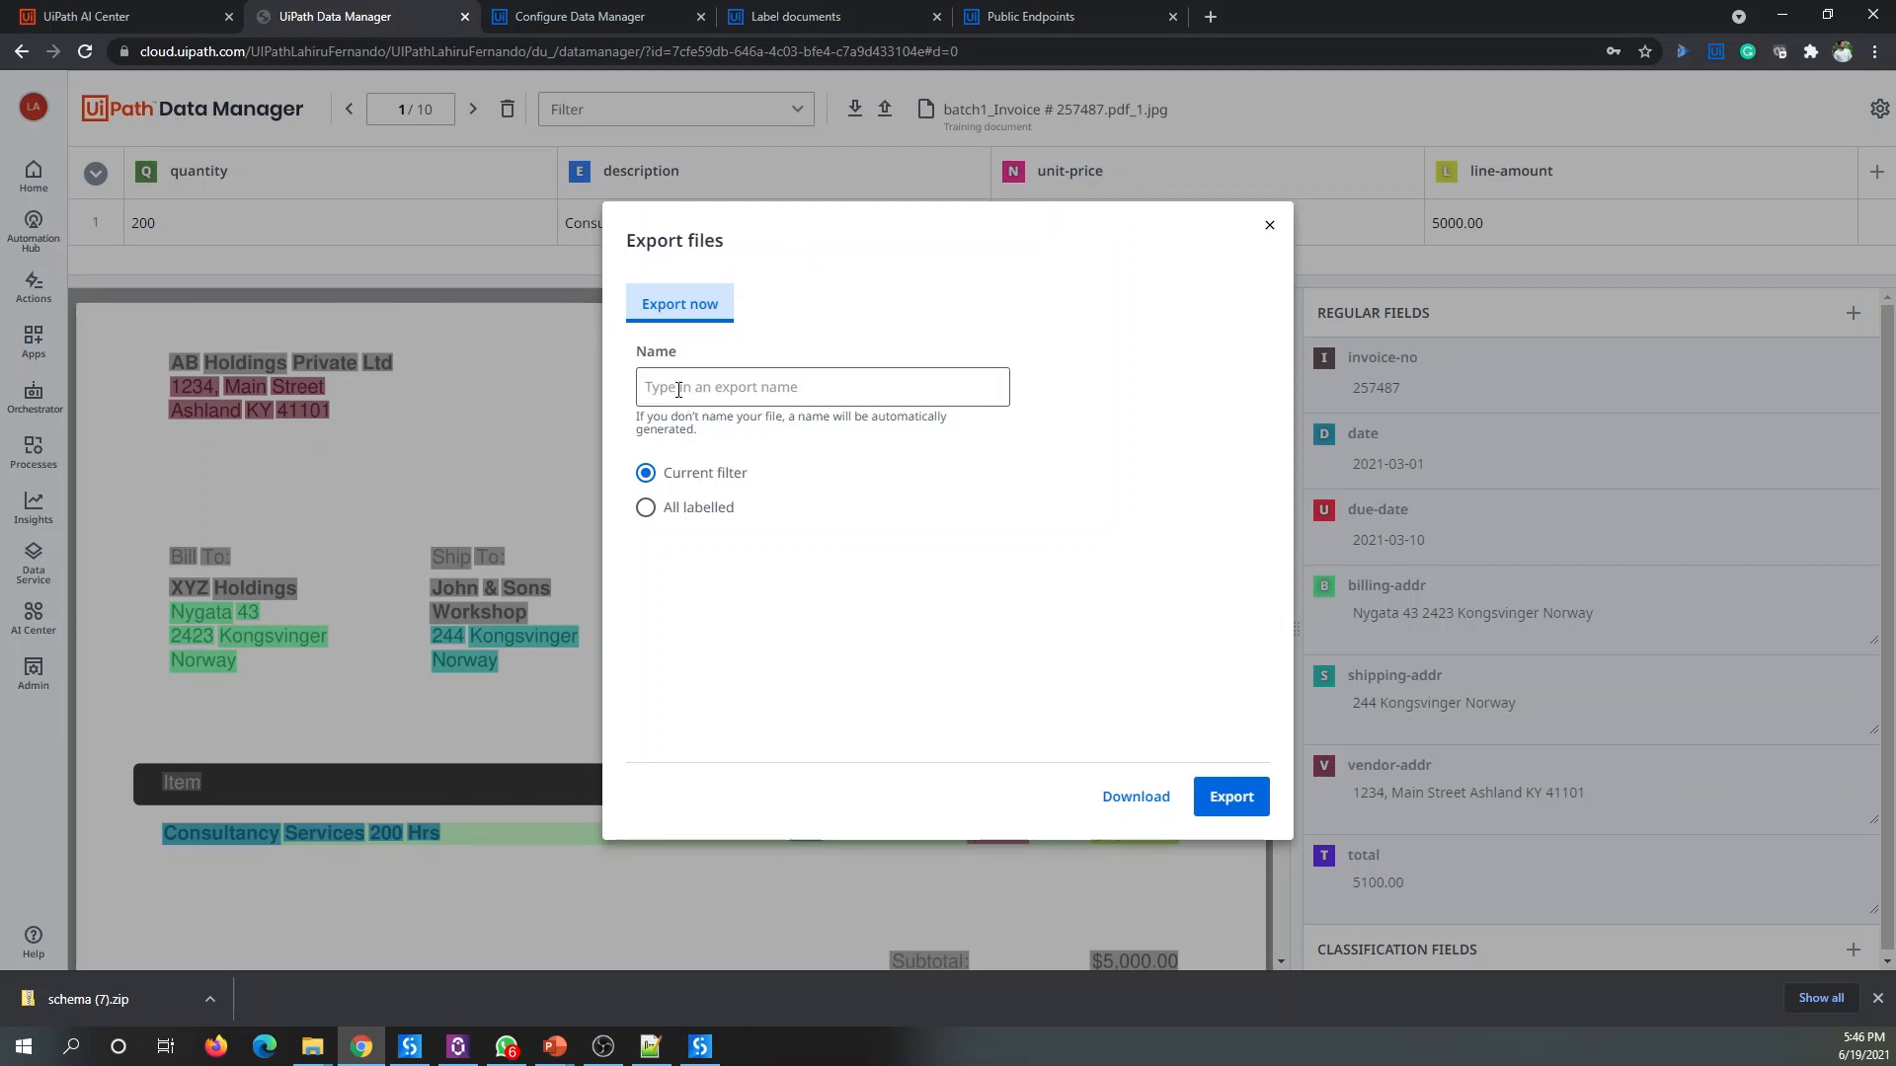
pyautogui.click(732, 390)
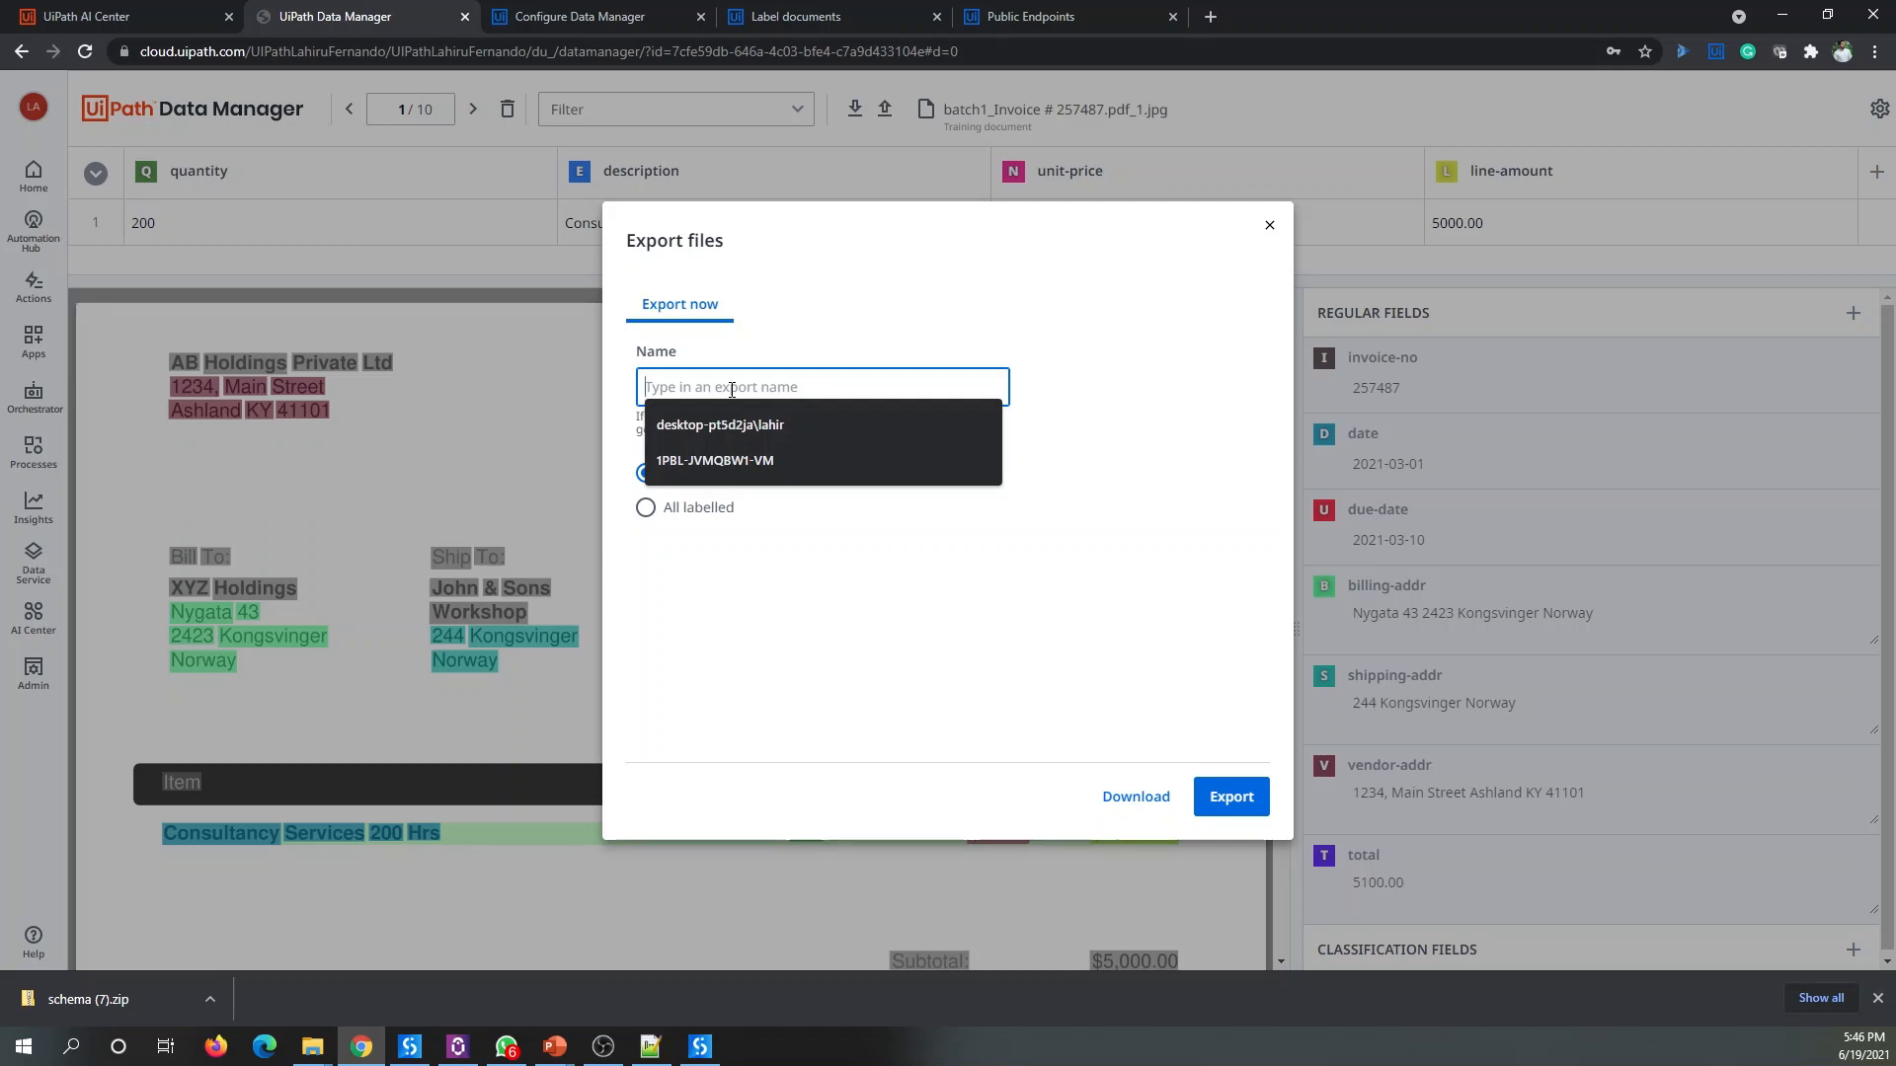
pyautogui.write('initia')
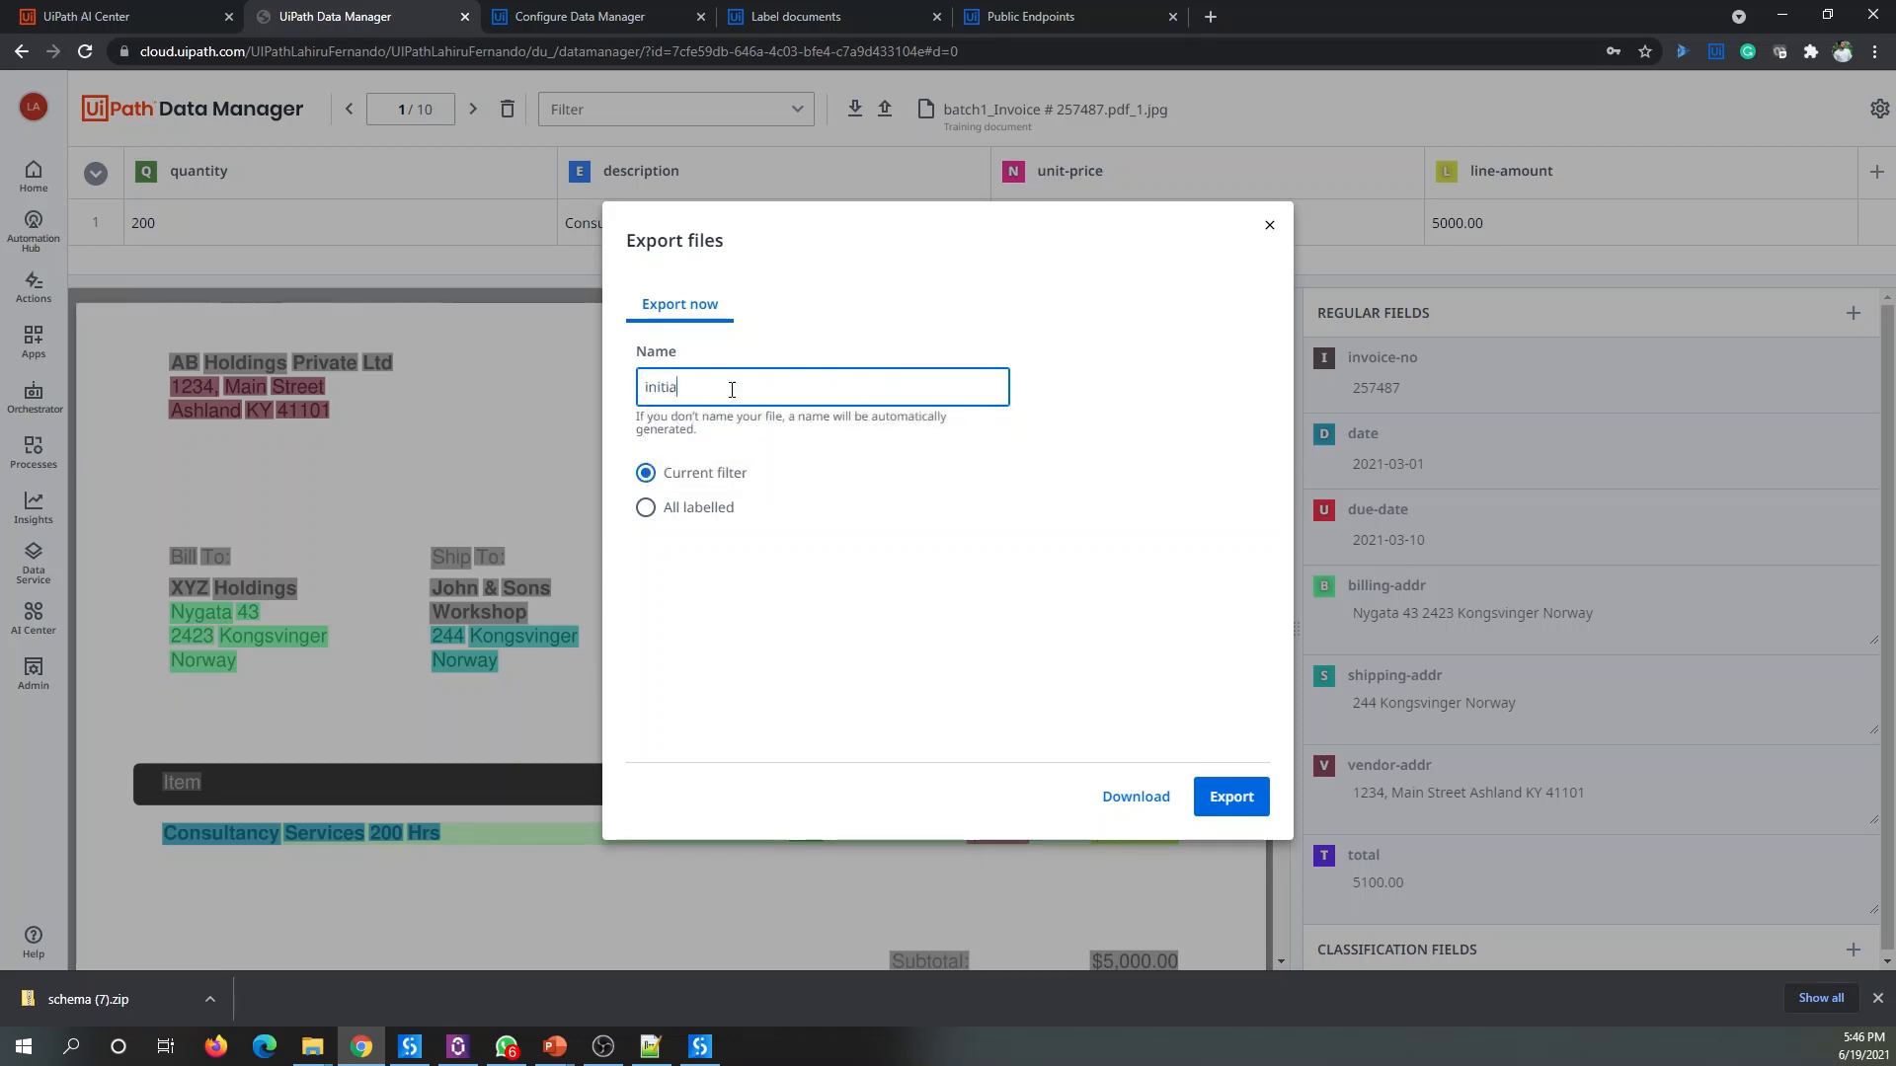
pyautogui.write('l_extract_demo')
pyautogui.click(645, 513)
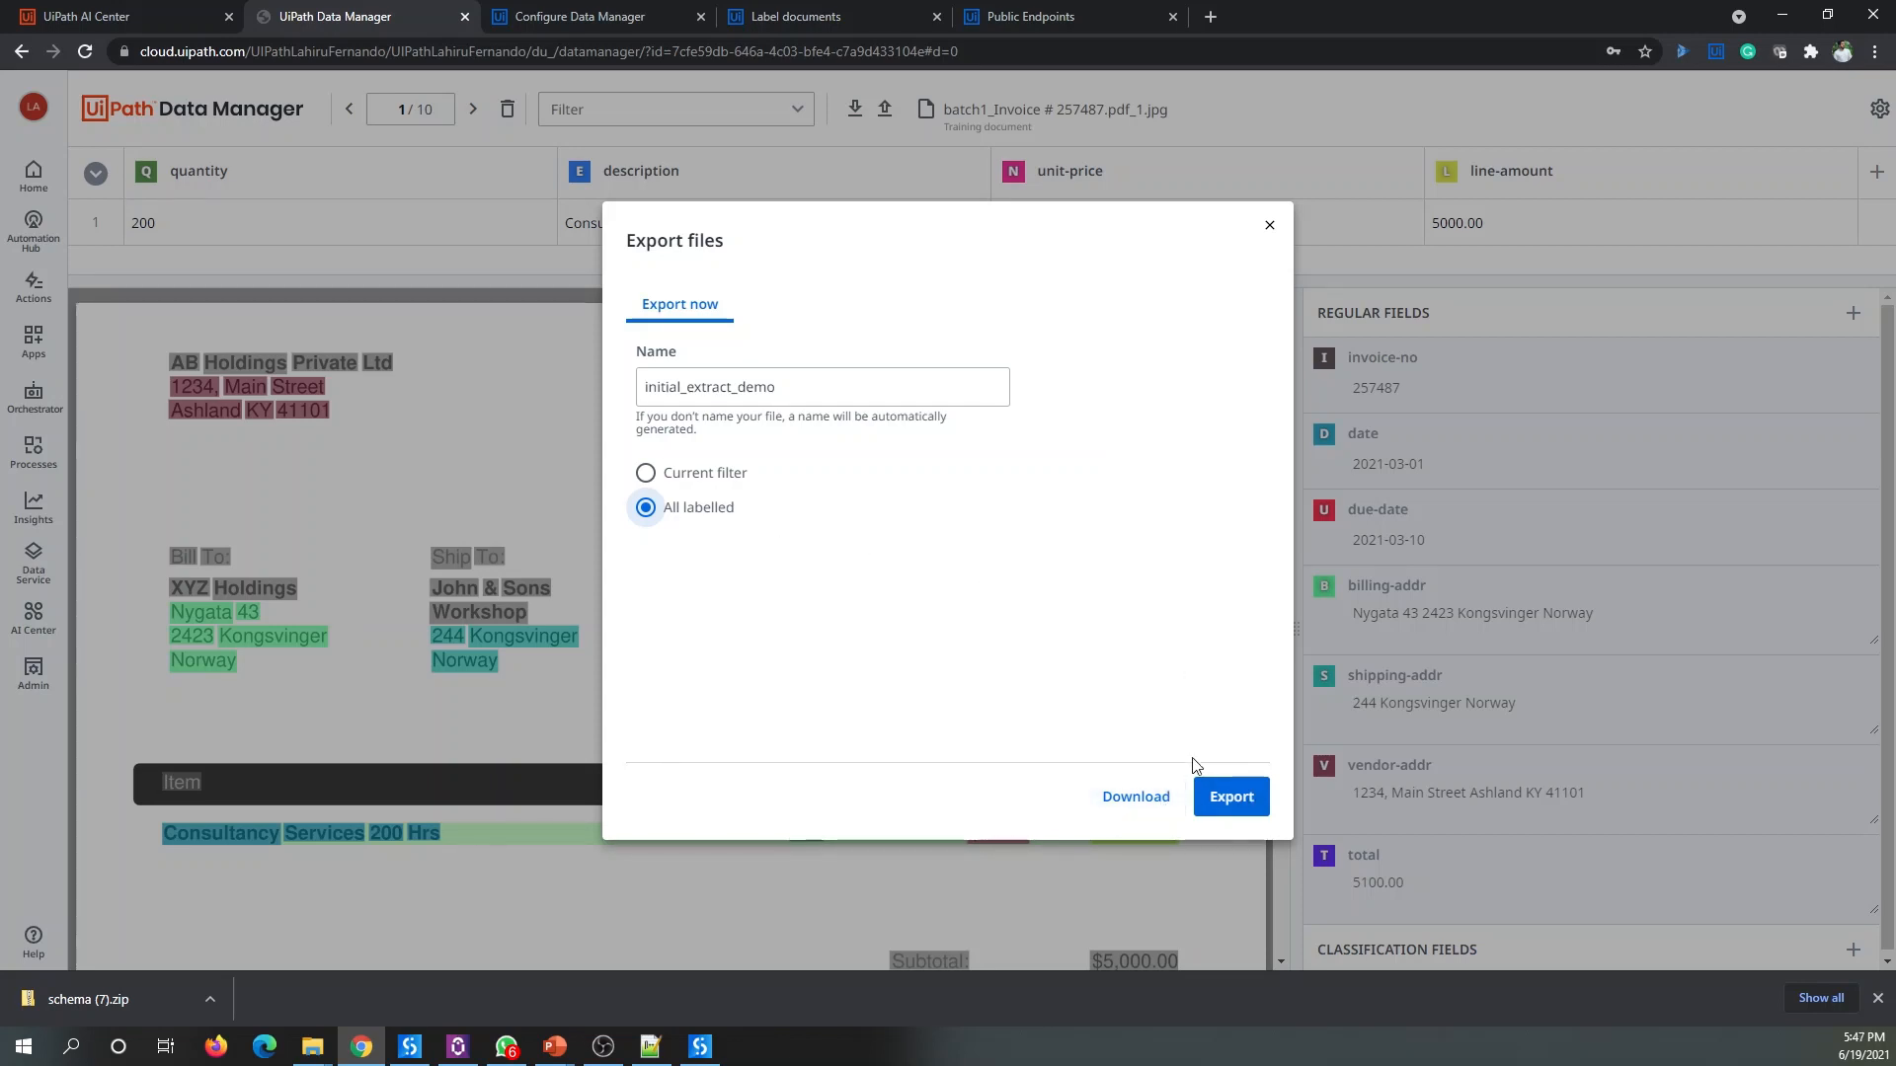
pyautogui.click(1259, 808)
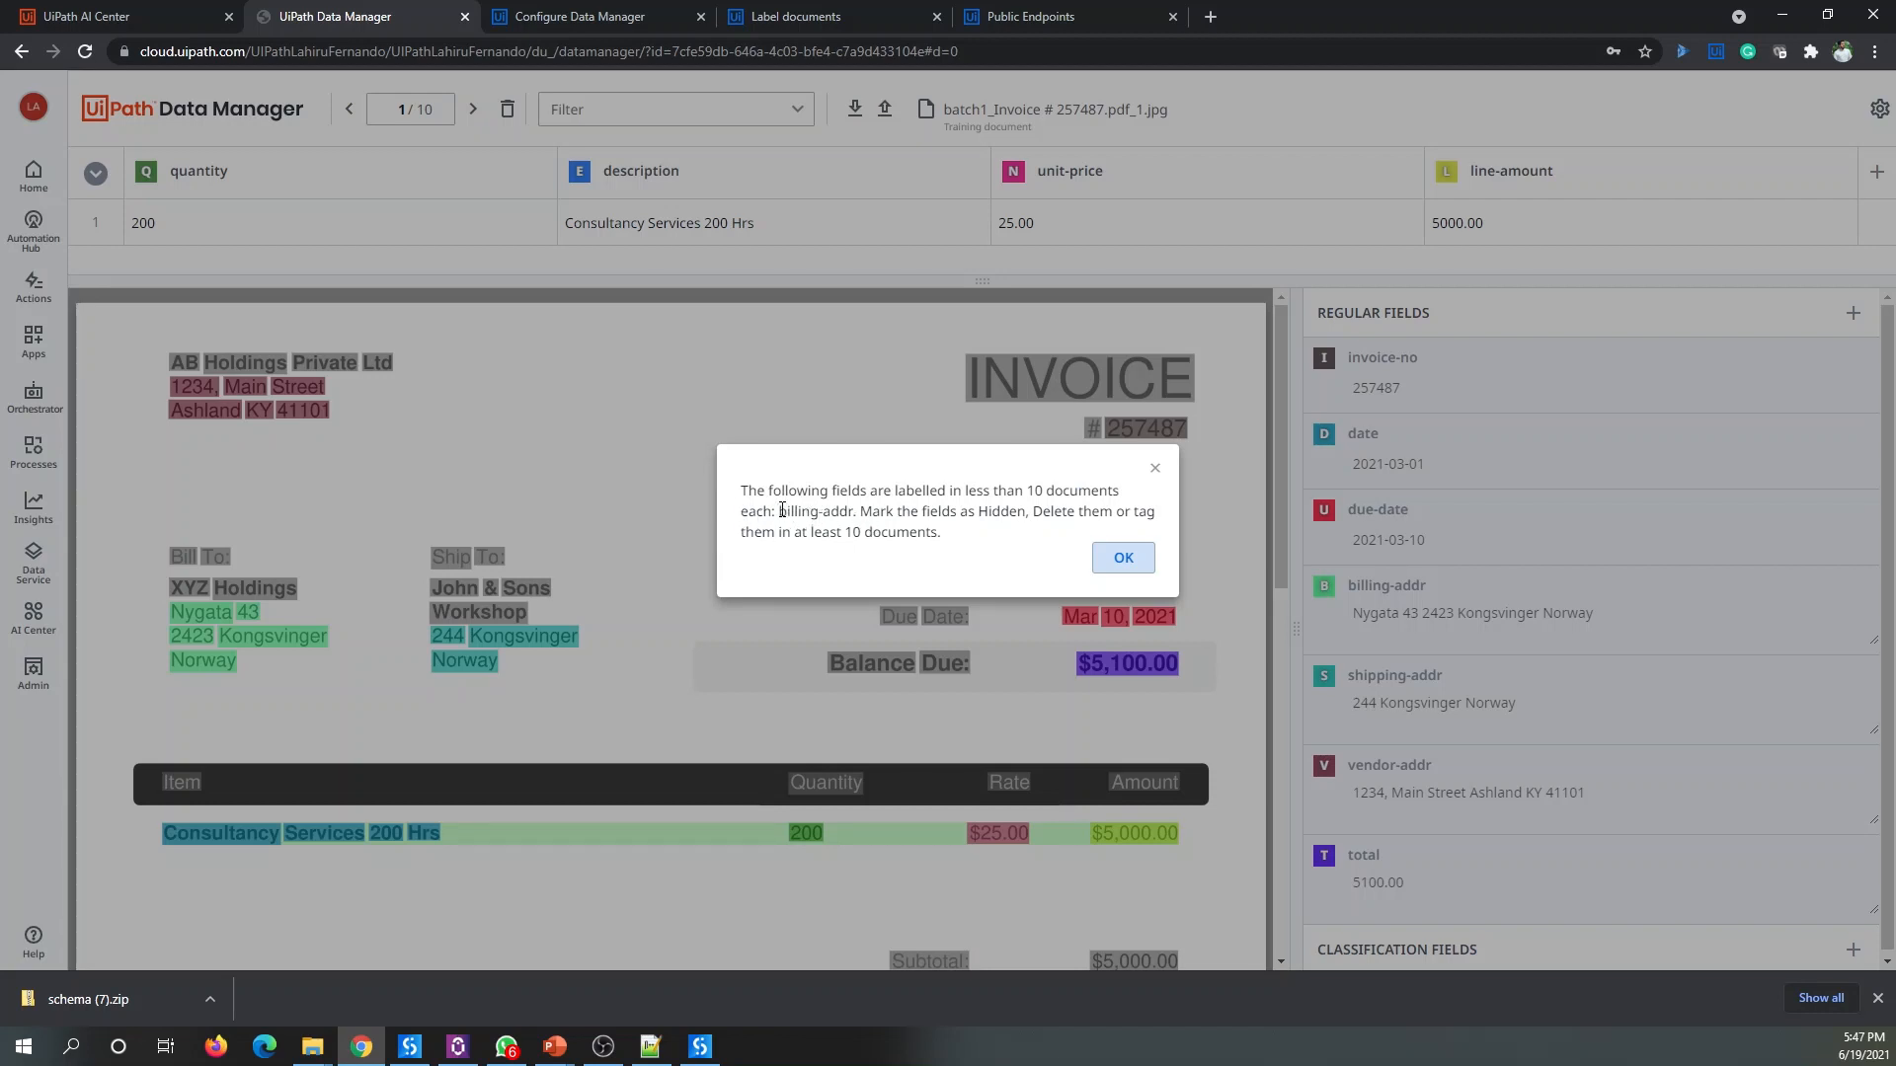
pyautogui.moveTo(782, 510); pyautogui.dragTo(857, 510)
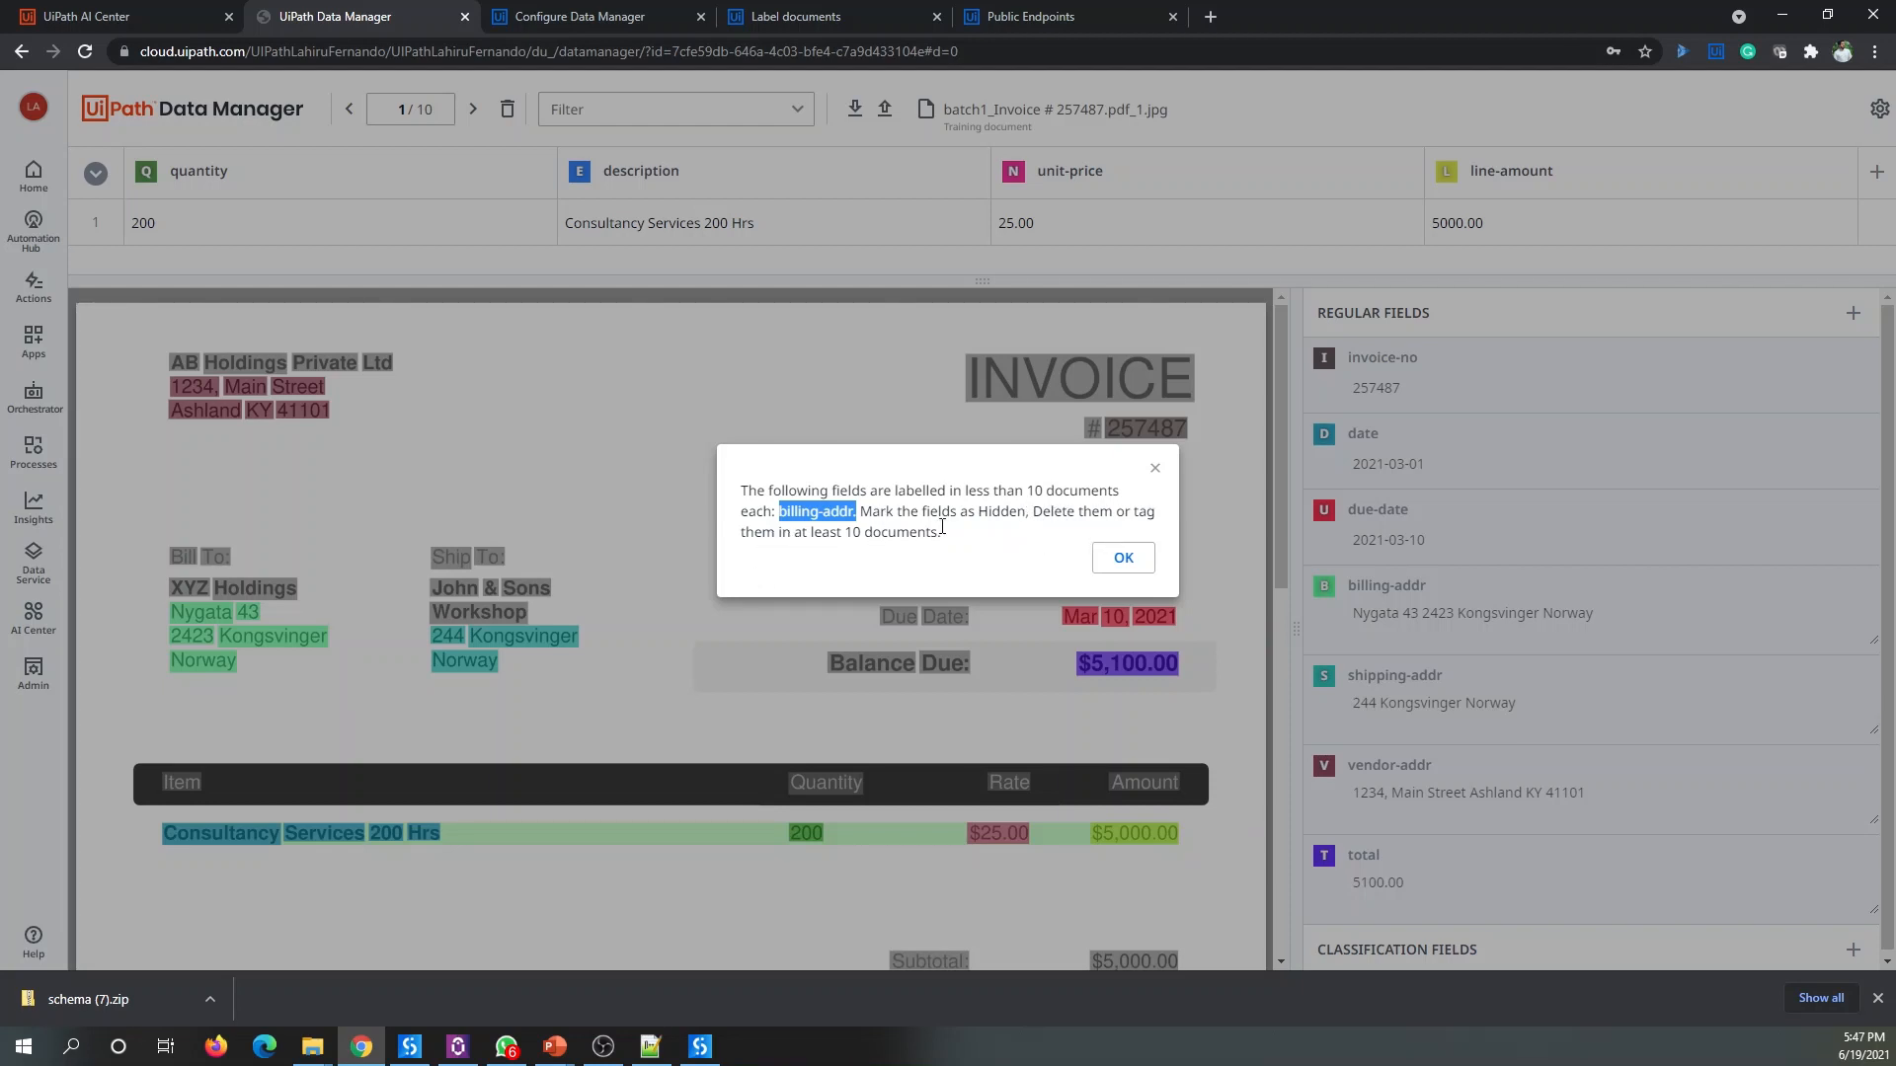
pyautogui.click(1121, 557)
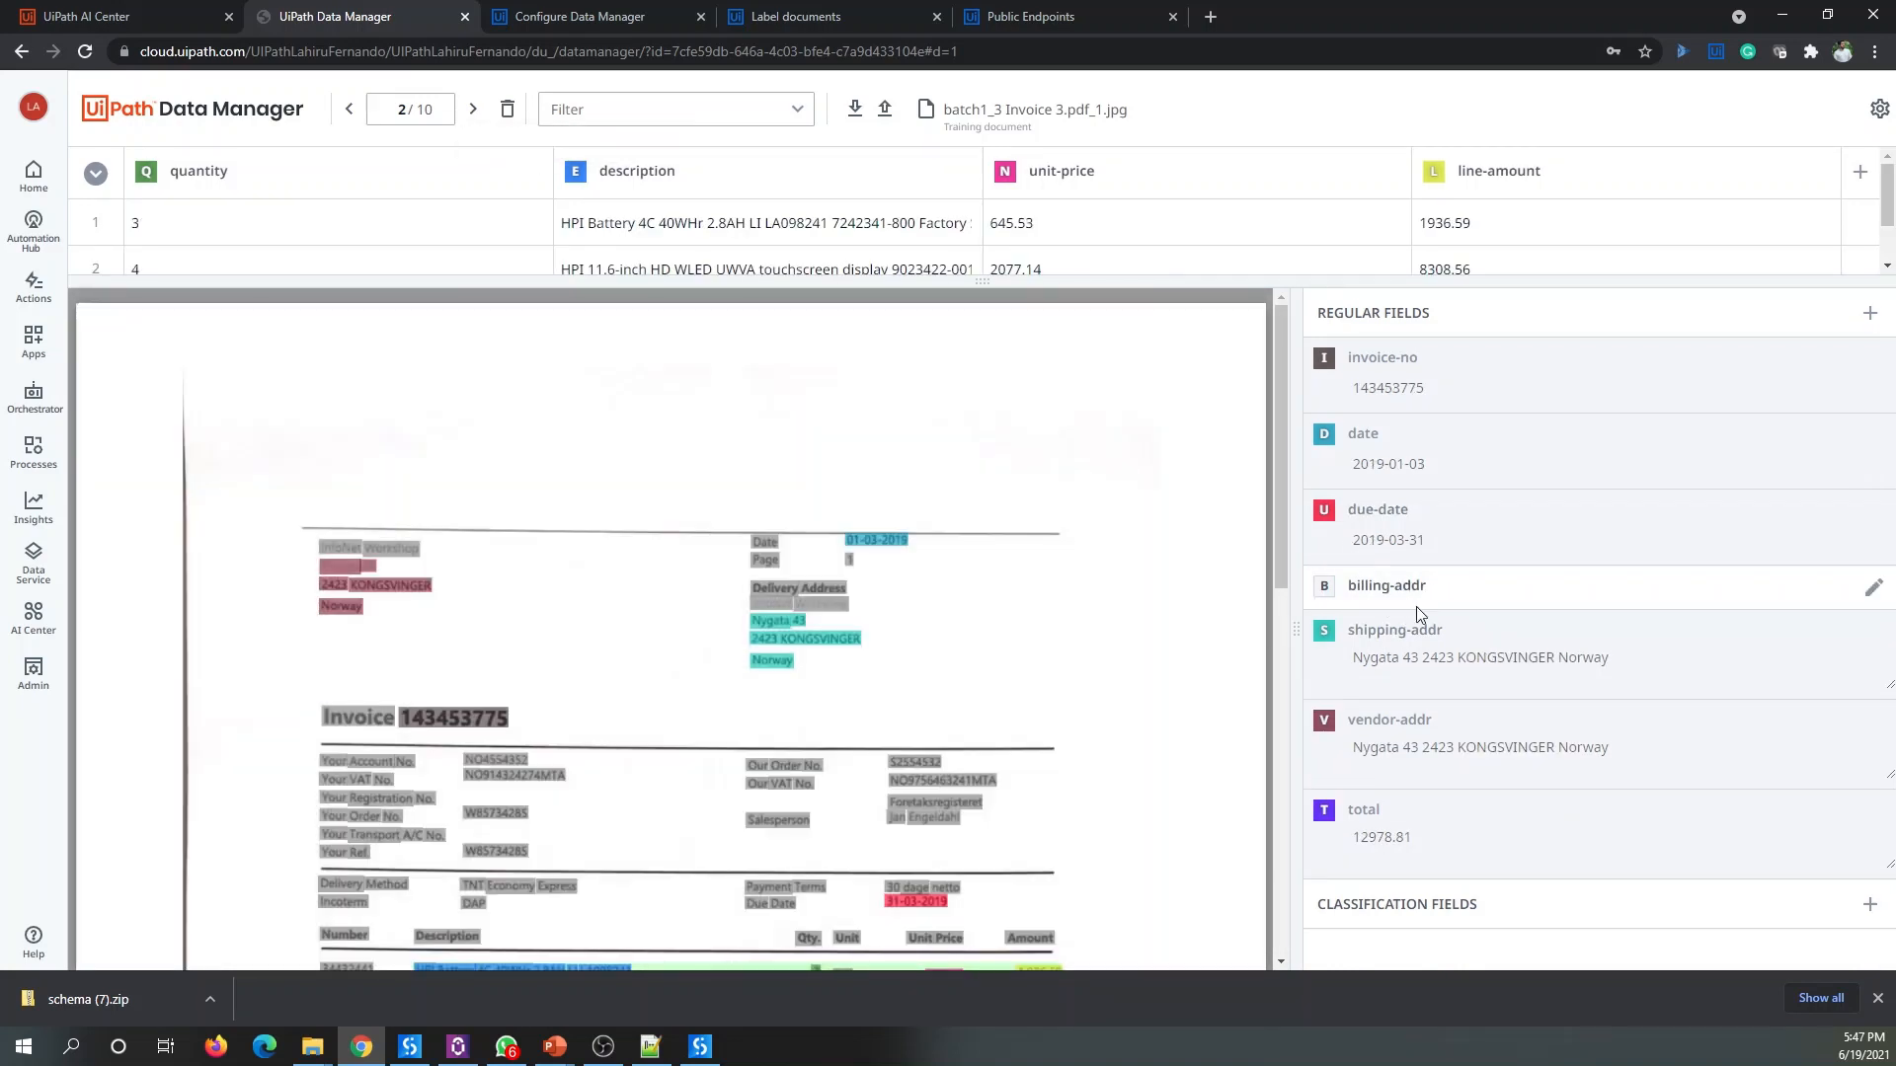
# Step: Look through documents 2 to 5 to check which invoices have the billing-addr field labelled, ending on document 4
pyautogui.click(476, 116)
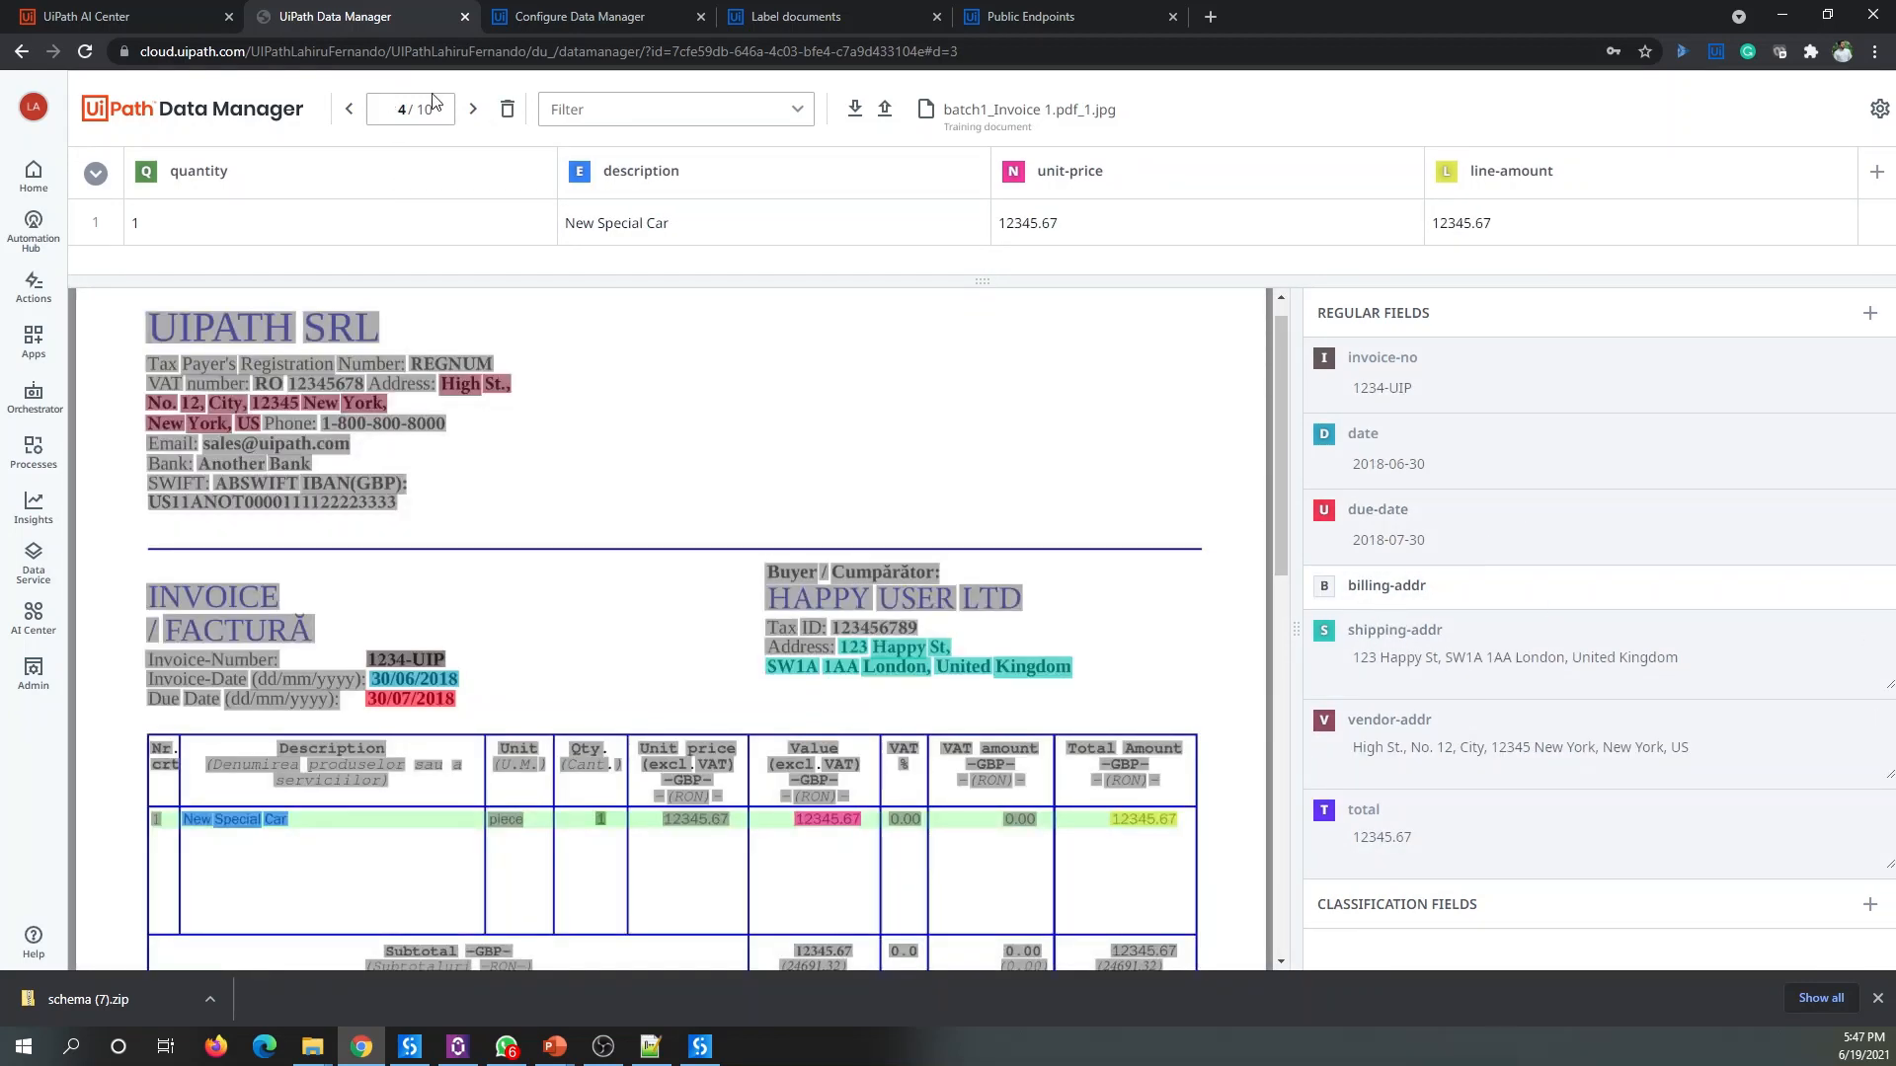
pyautogui.click(473, 110)
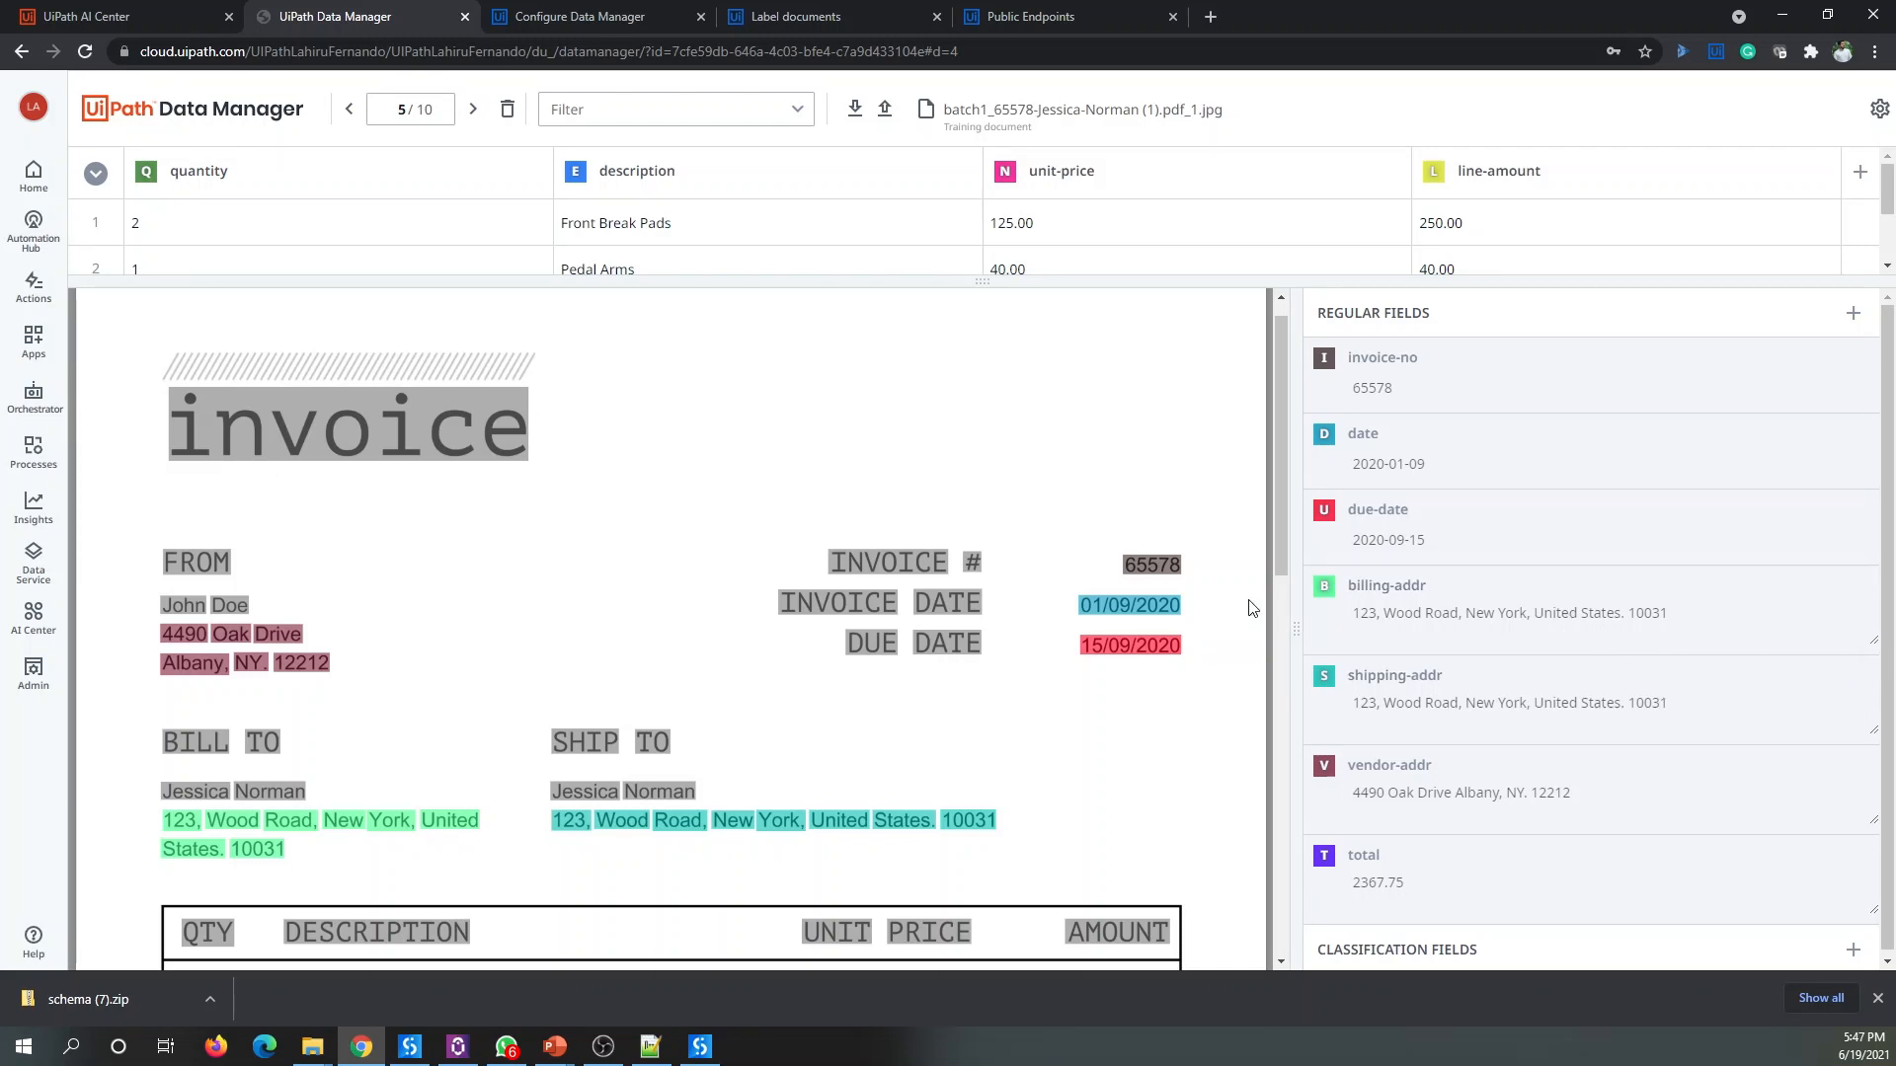
pyautogui.click(347, 116)
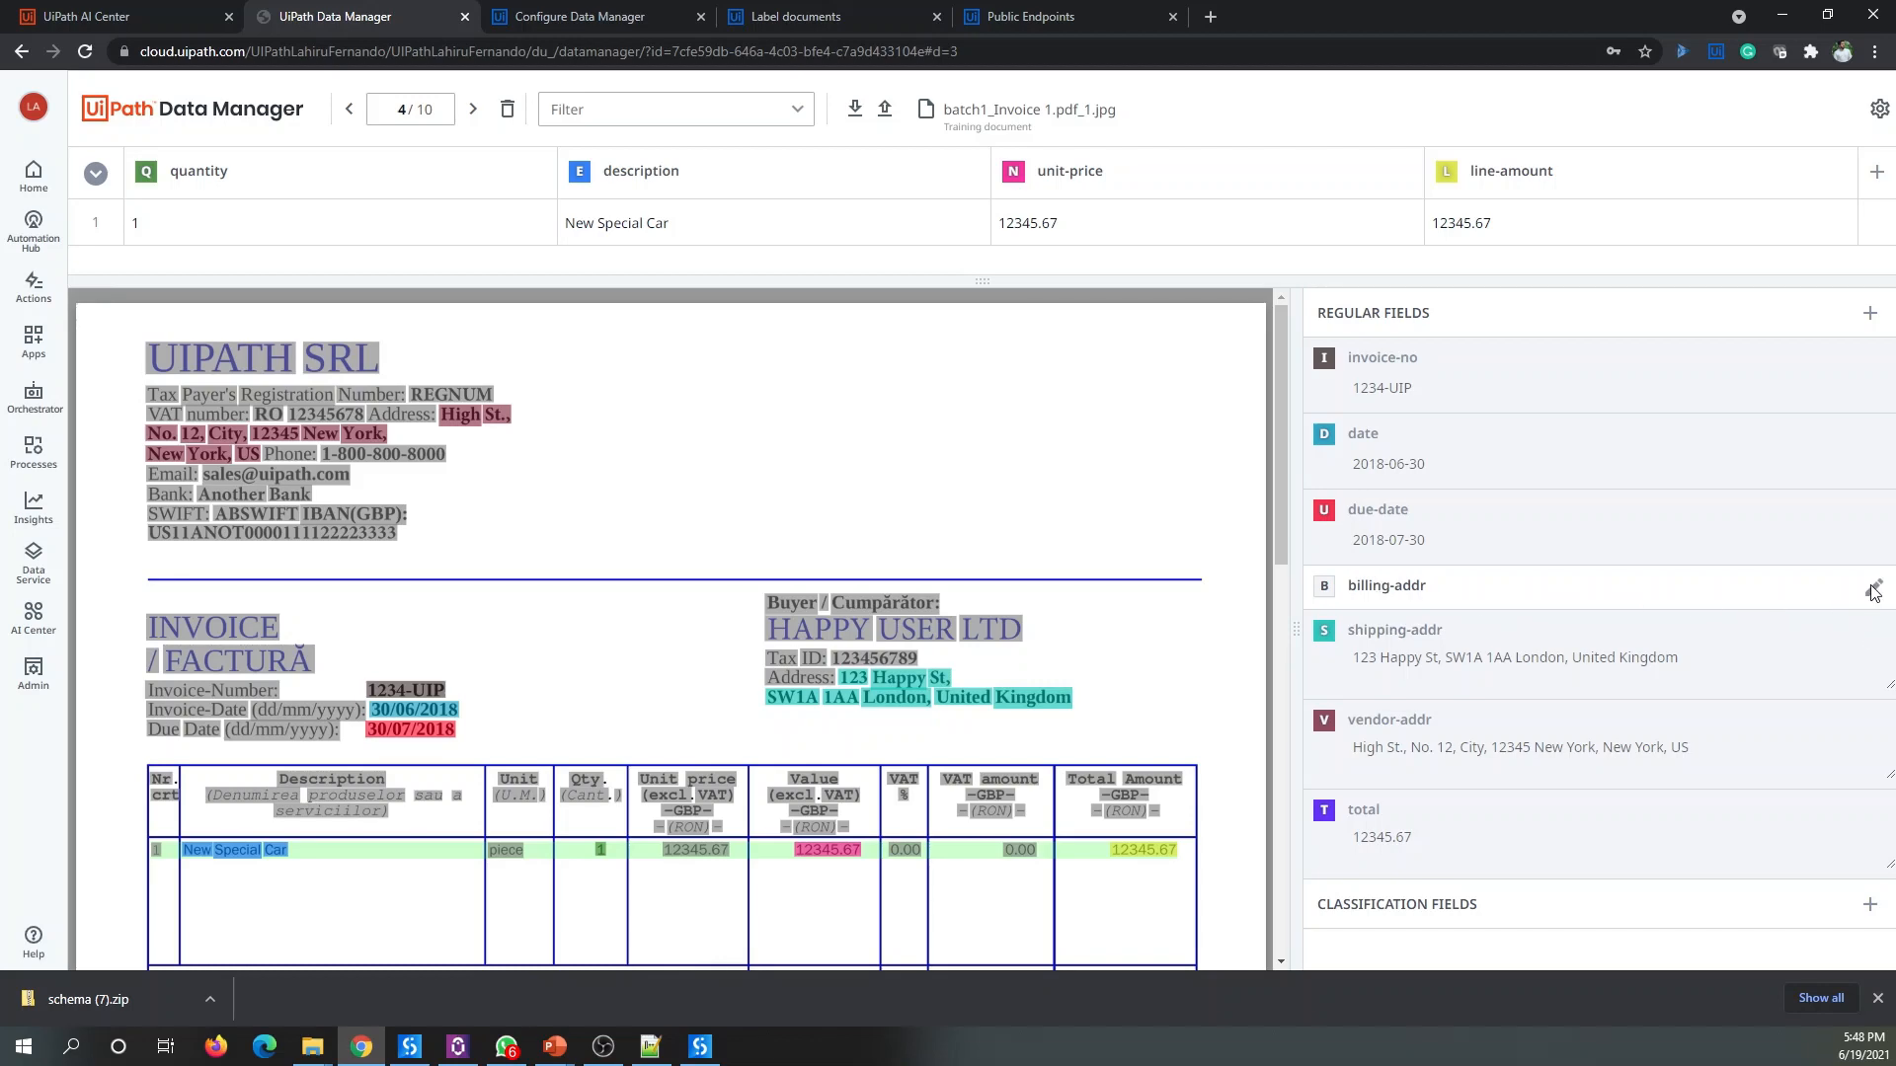
# Step: Mark the billing-addr field as Hidden and save the field settings
pyautogui.click(1875, 589)
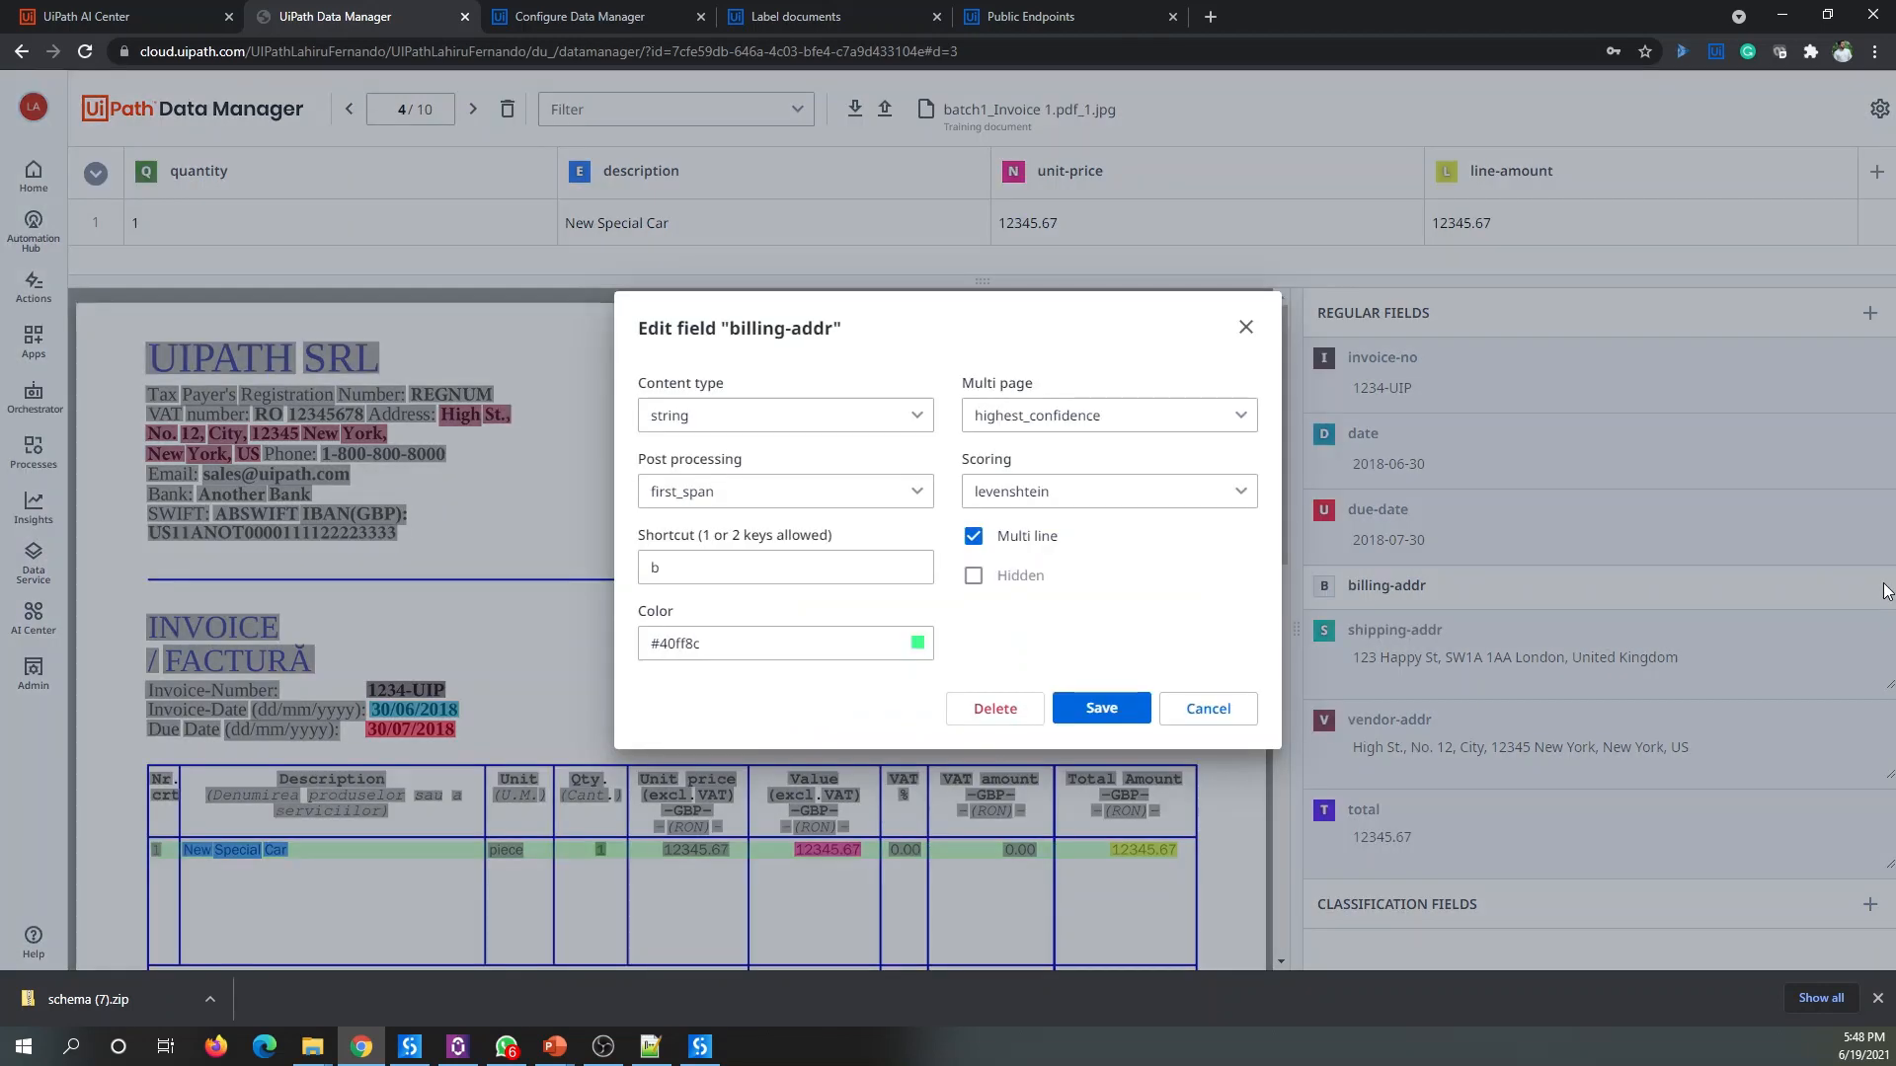
pyautogui.click(973, 576)
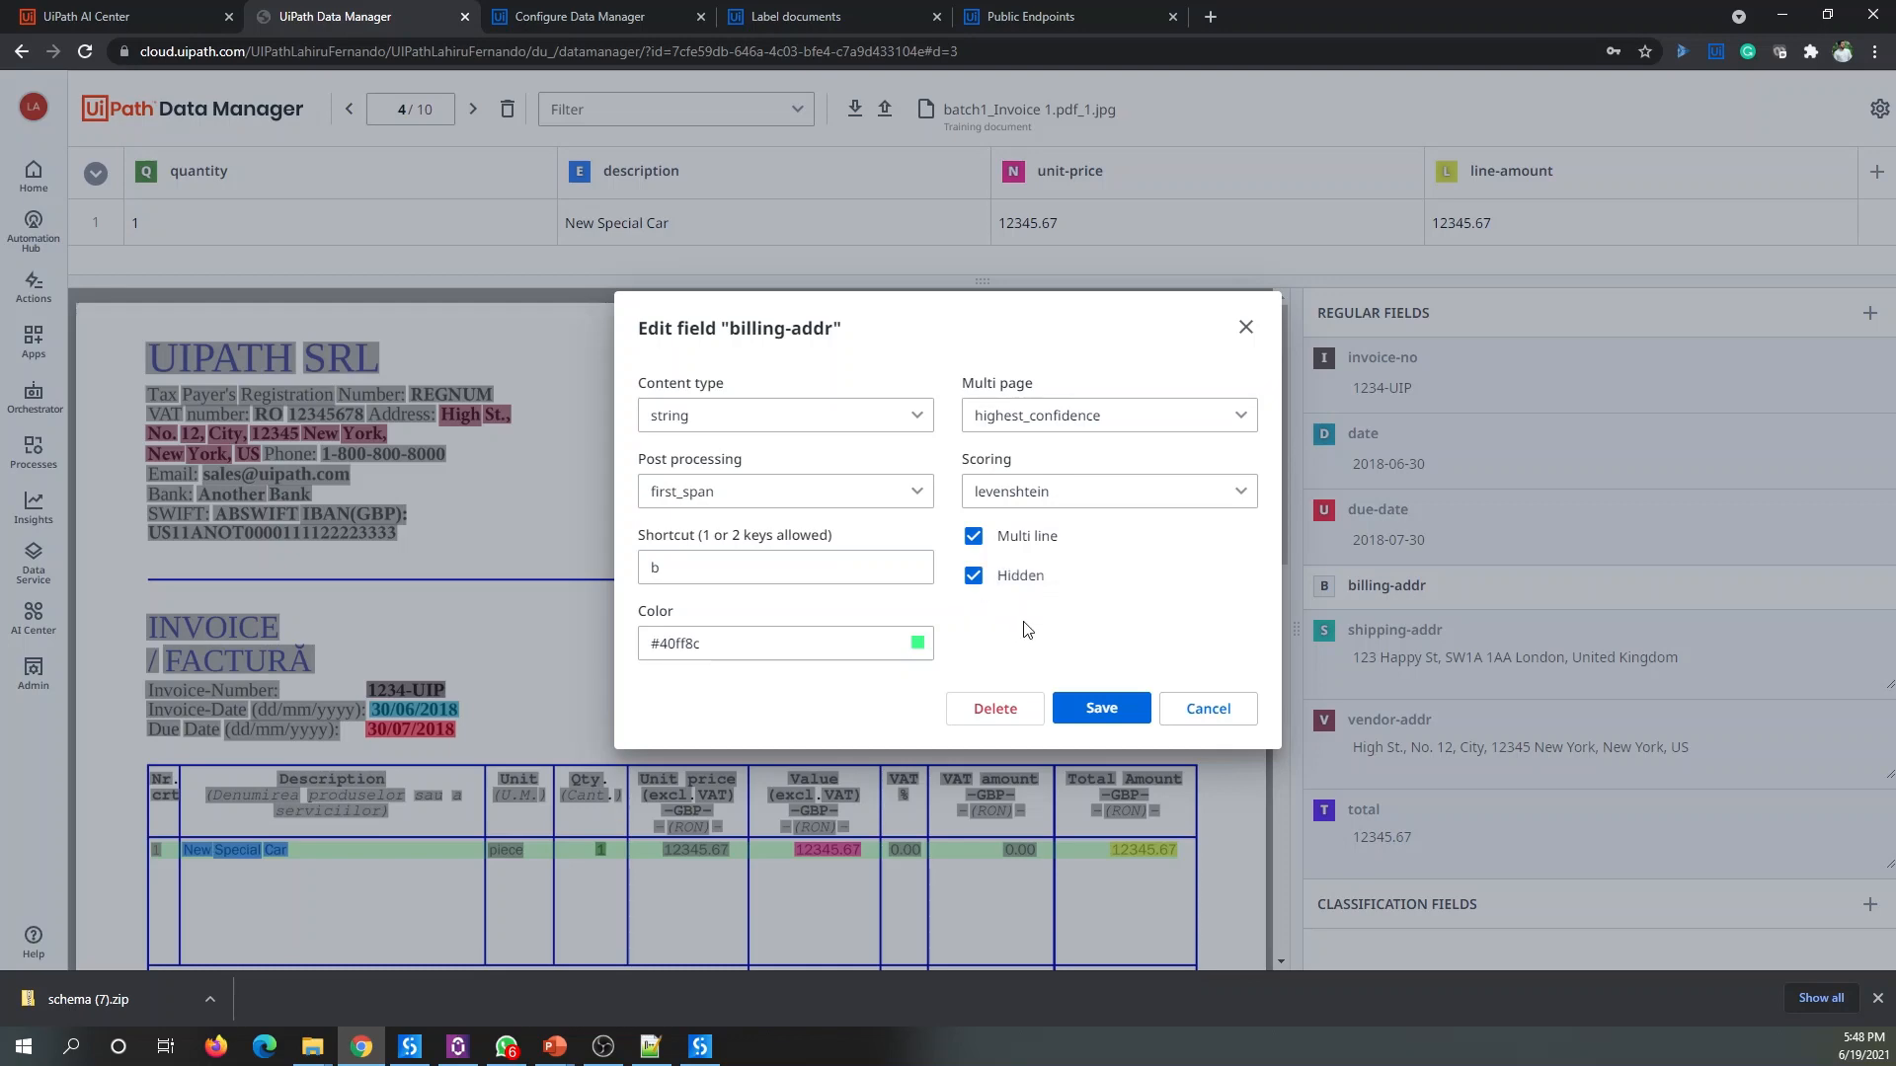
pyautogui.click(1103, 710)
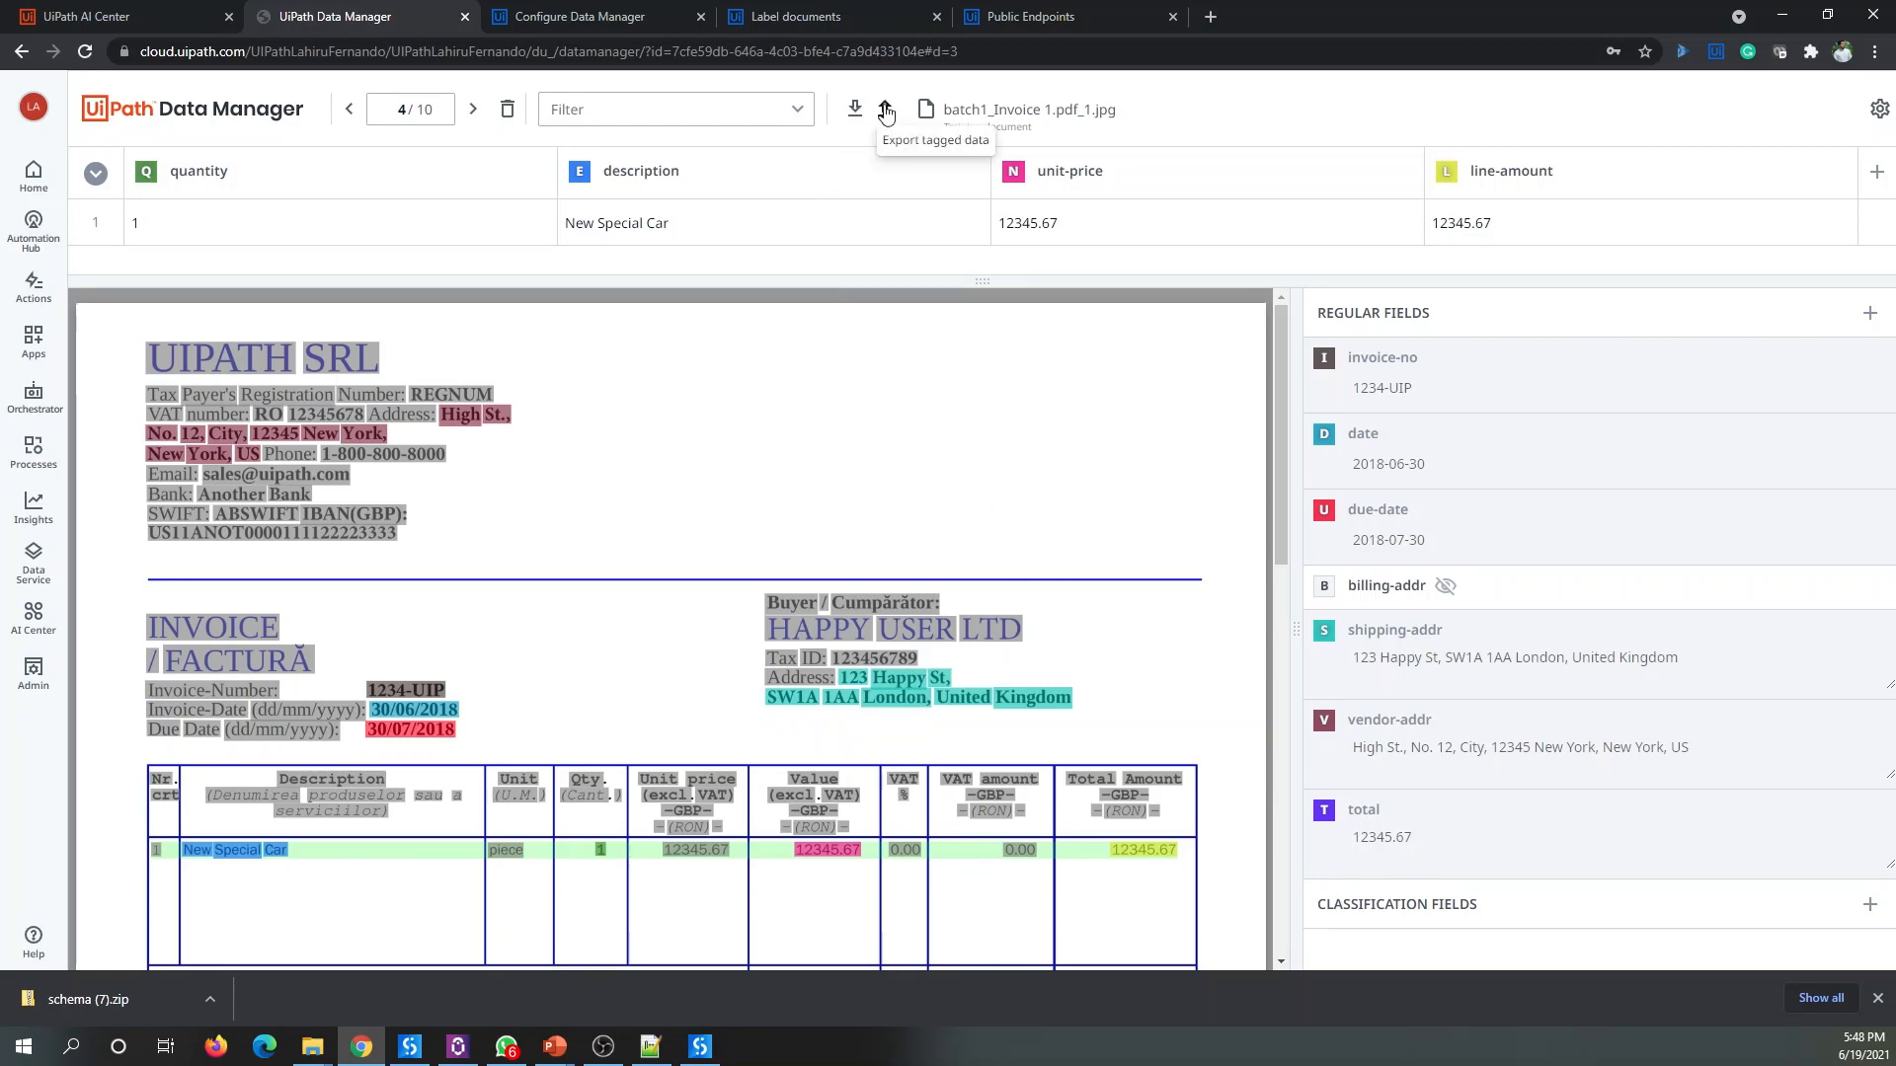
pyautogui.click(855, 109)
pyautogui.click(775, 385)
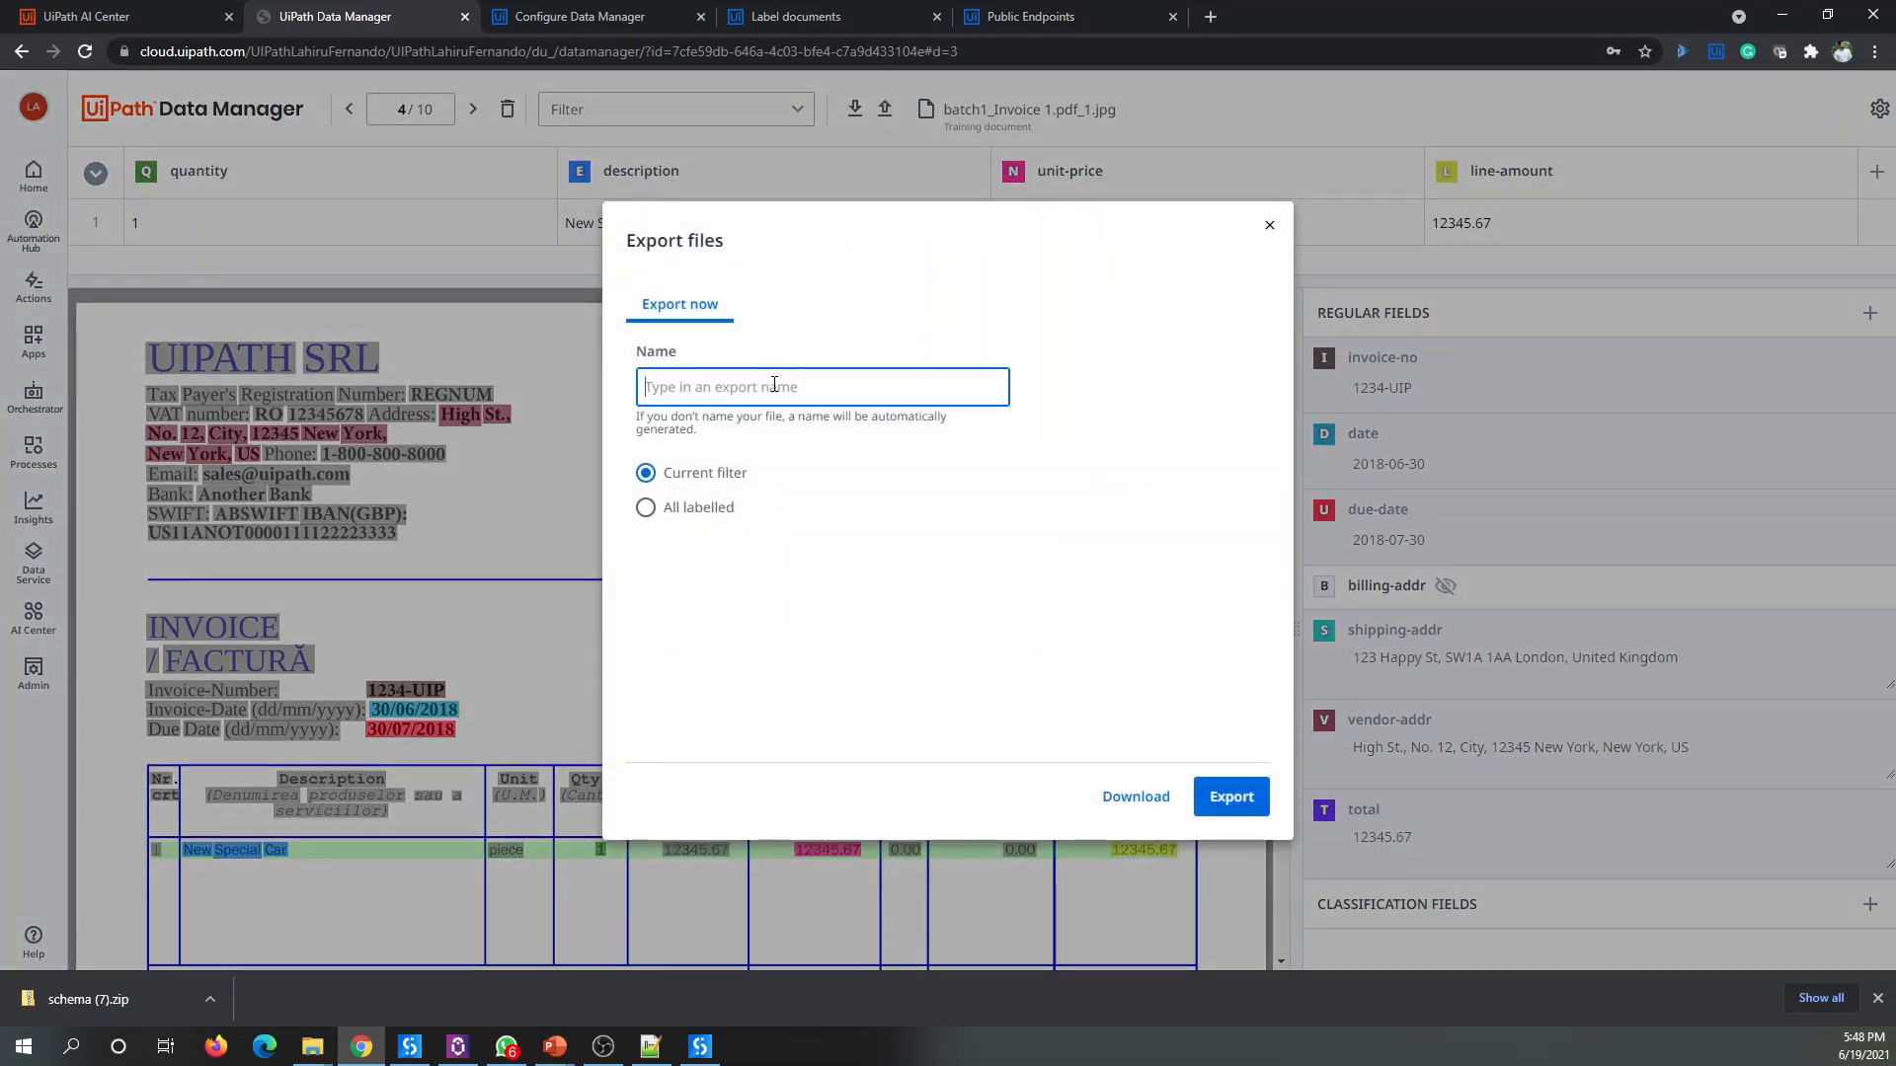
pyautogui.write('initial')
pyautogui.write('_export_D')
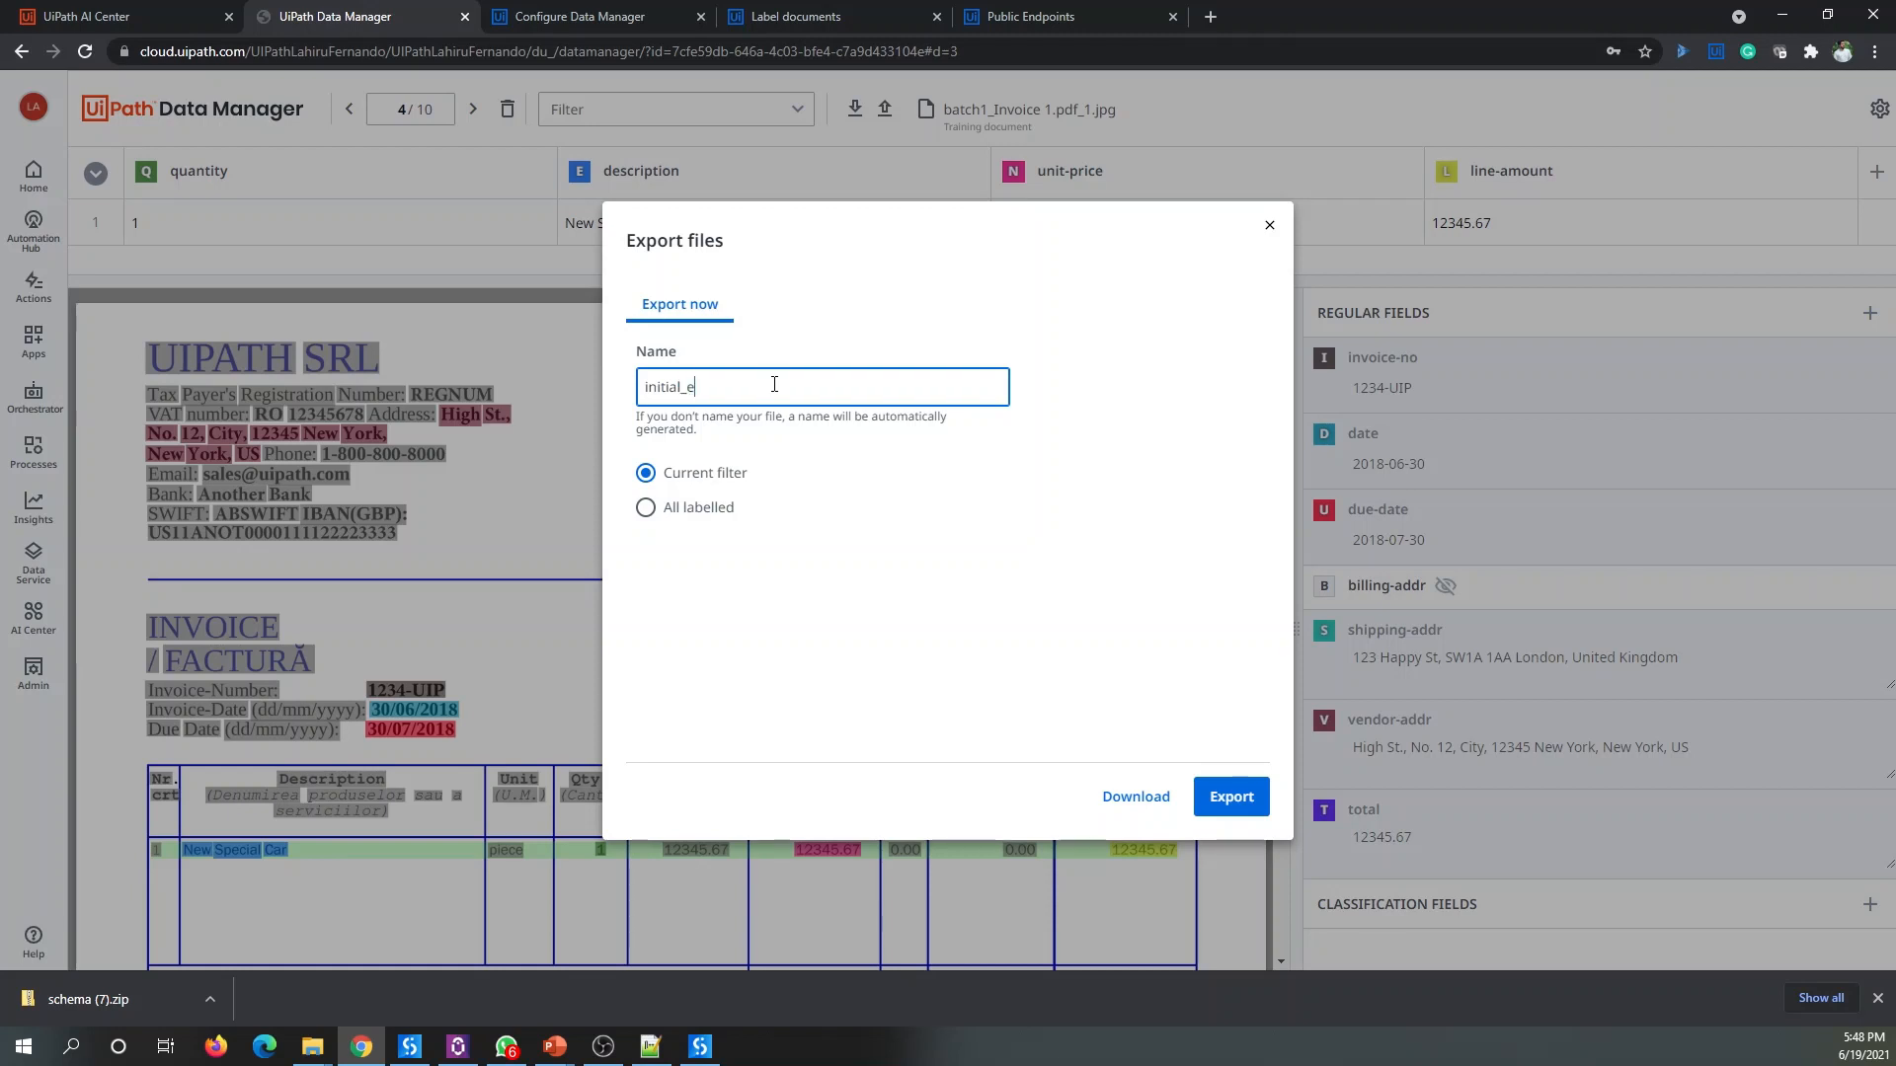
pyautogui.press('Return')
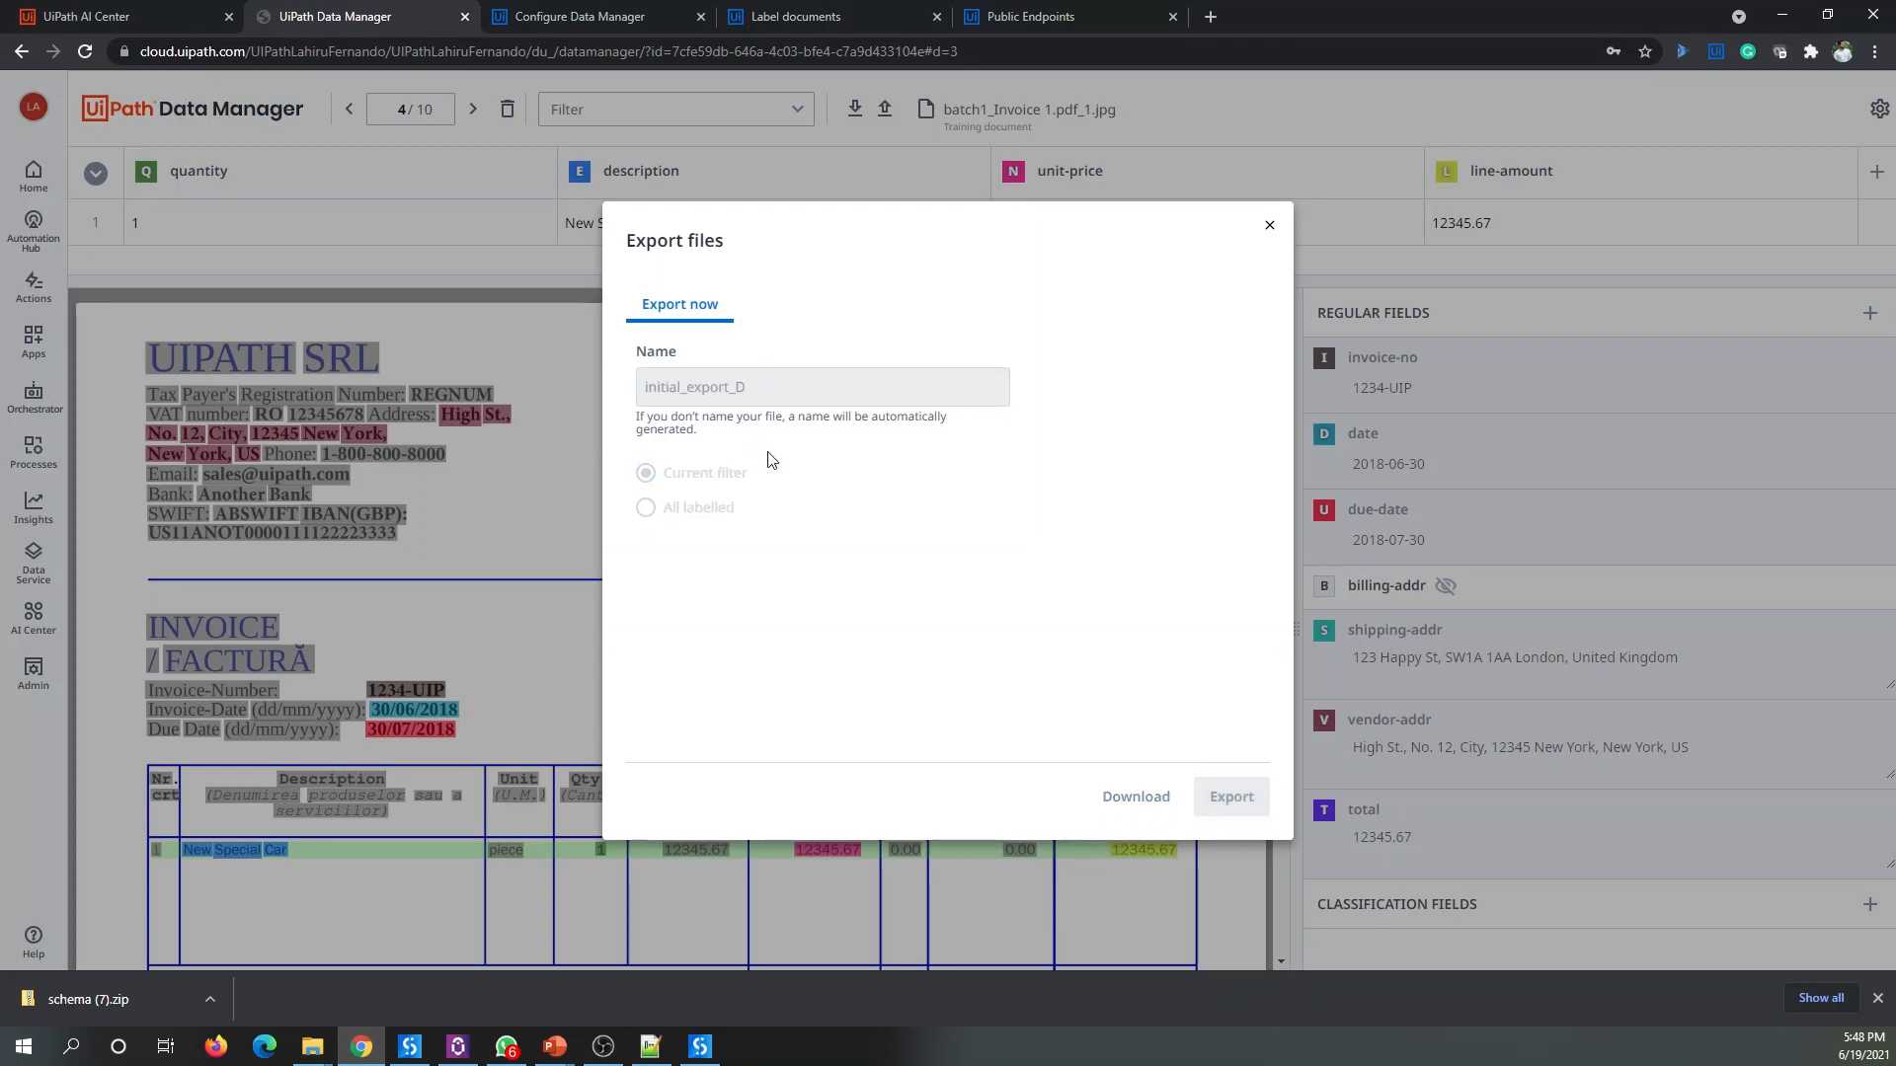
pyautogui.click(1271, 228)
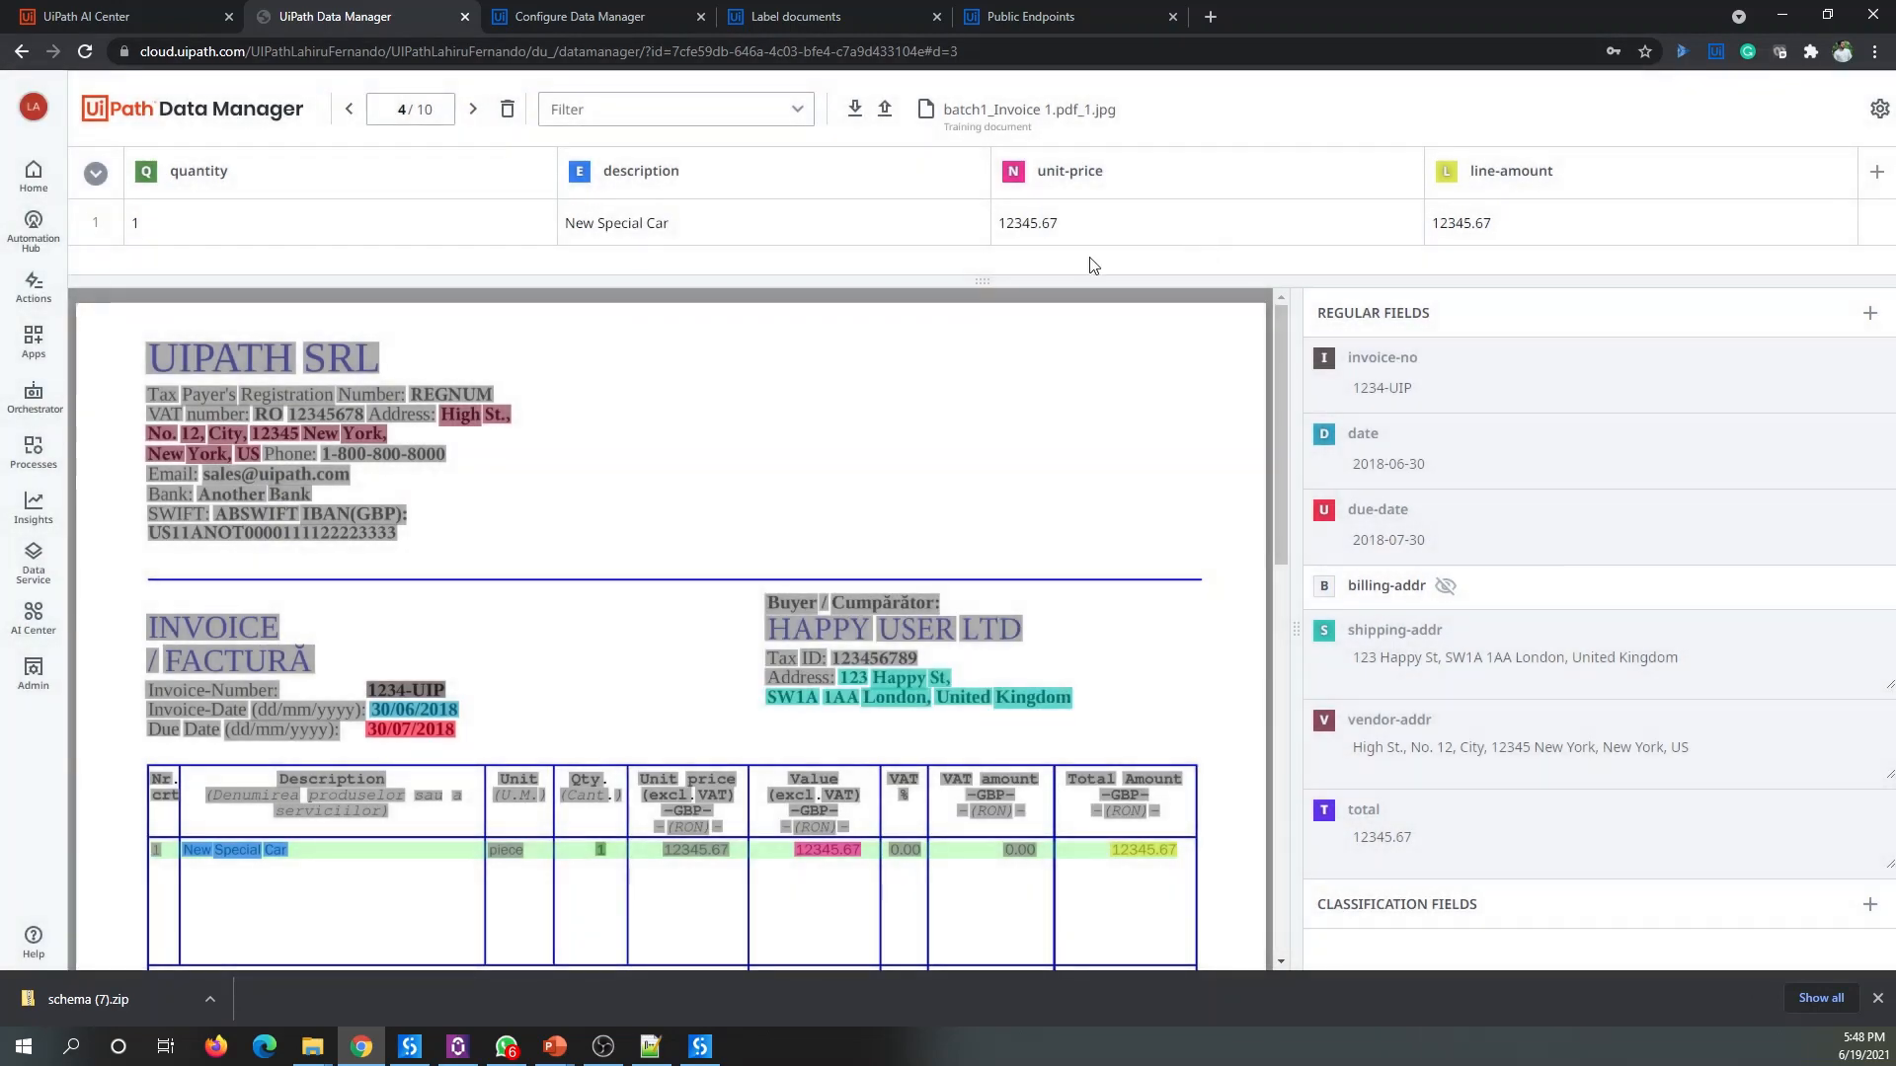
# Step: Export all labelled documents under the name initial_export_demo
pyautogui.click(885, 110)
pyautogui.click(777, 395)
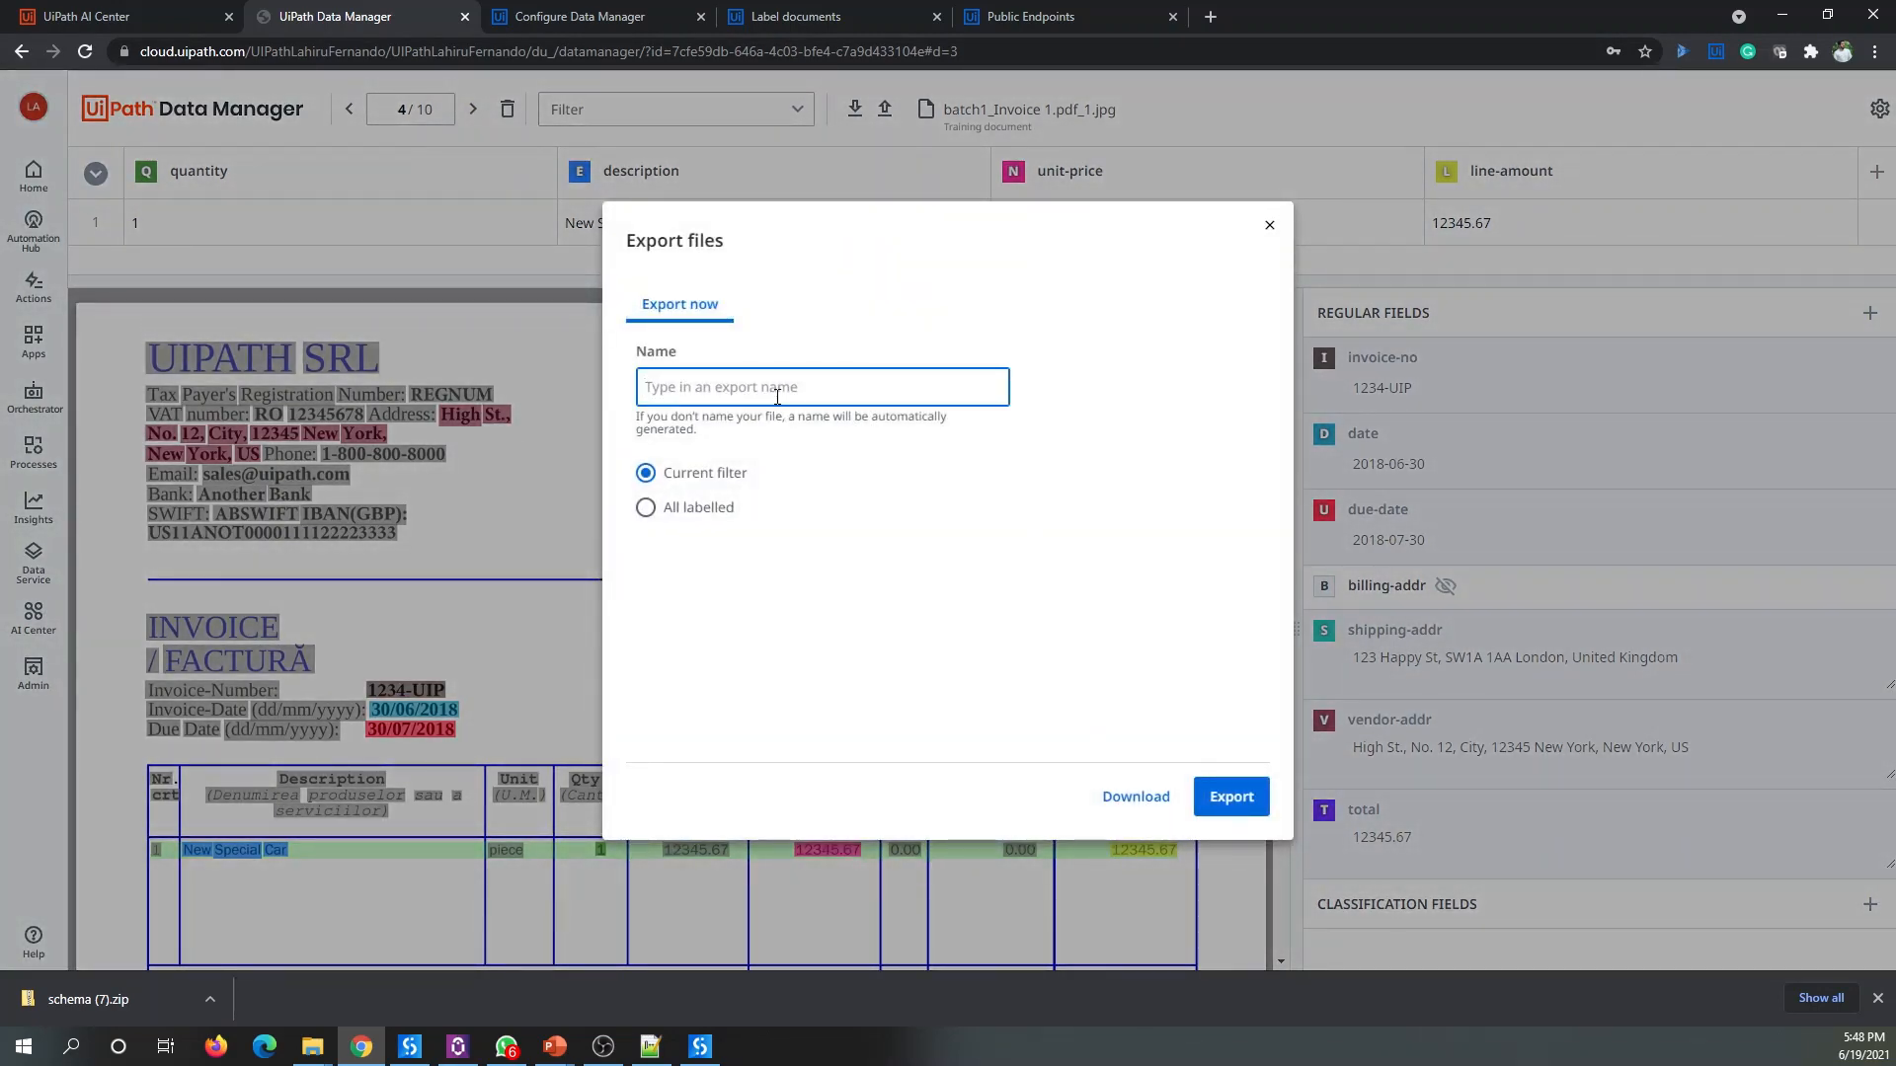
pyautogui.write('initial_export_demo')
pyautogui.click(650, 508)
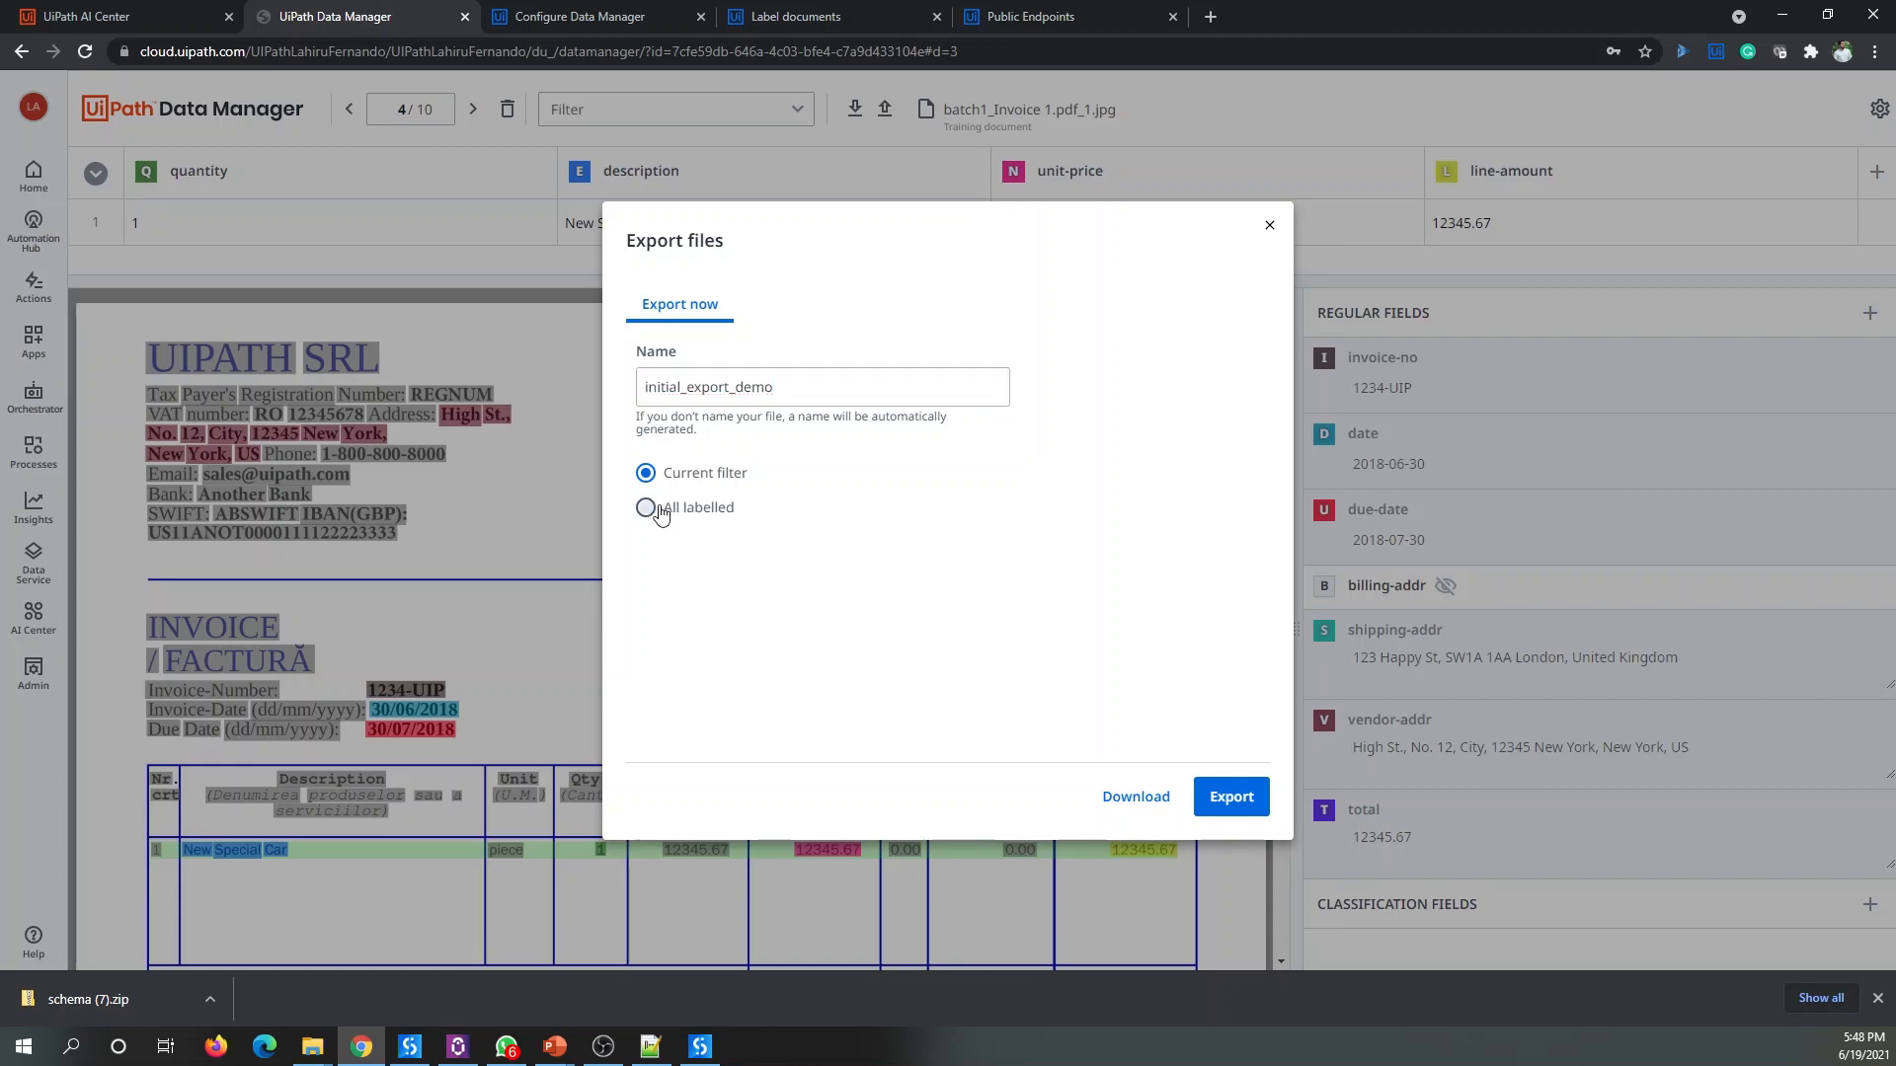
pyautogui.click(1231, 802)
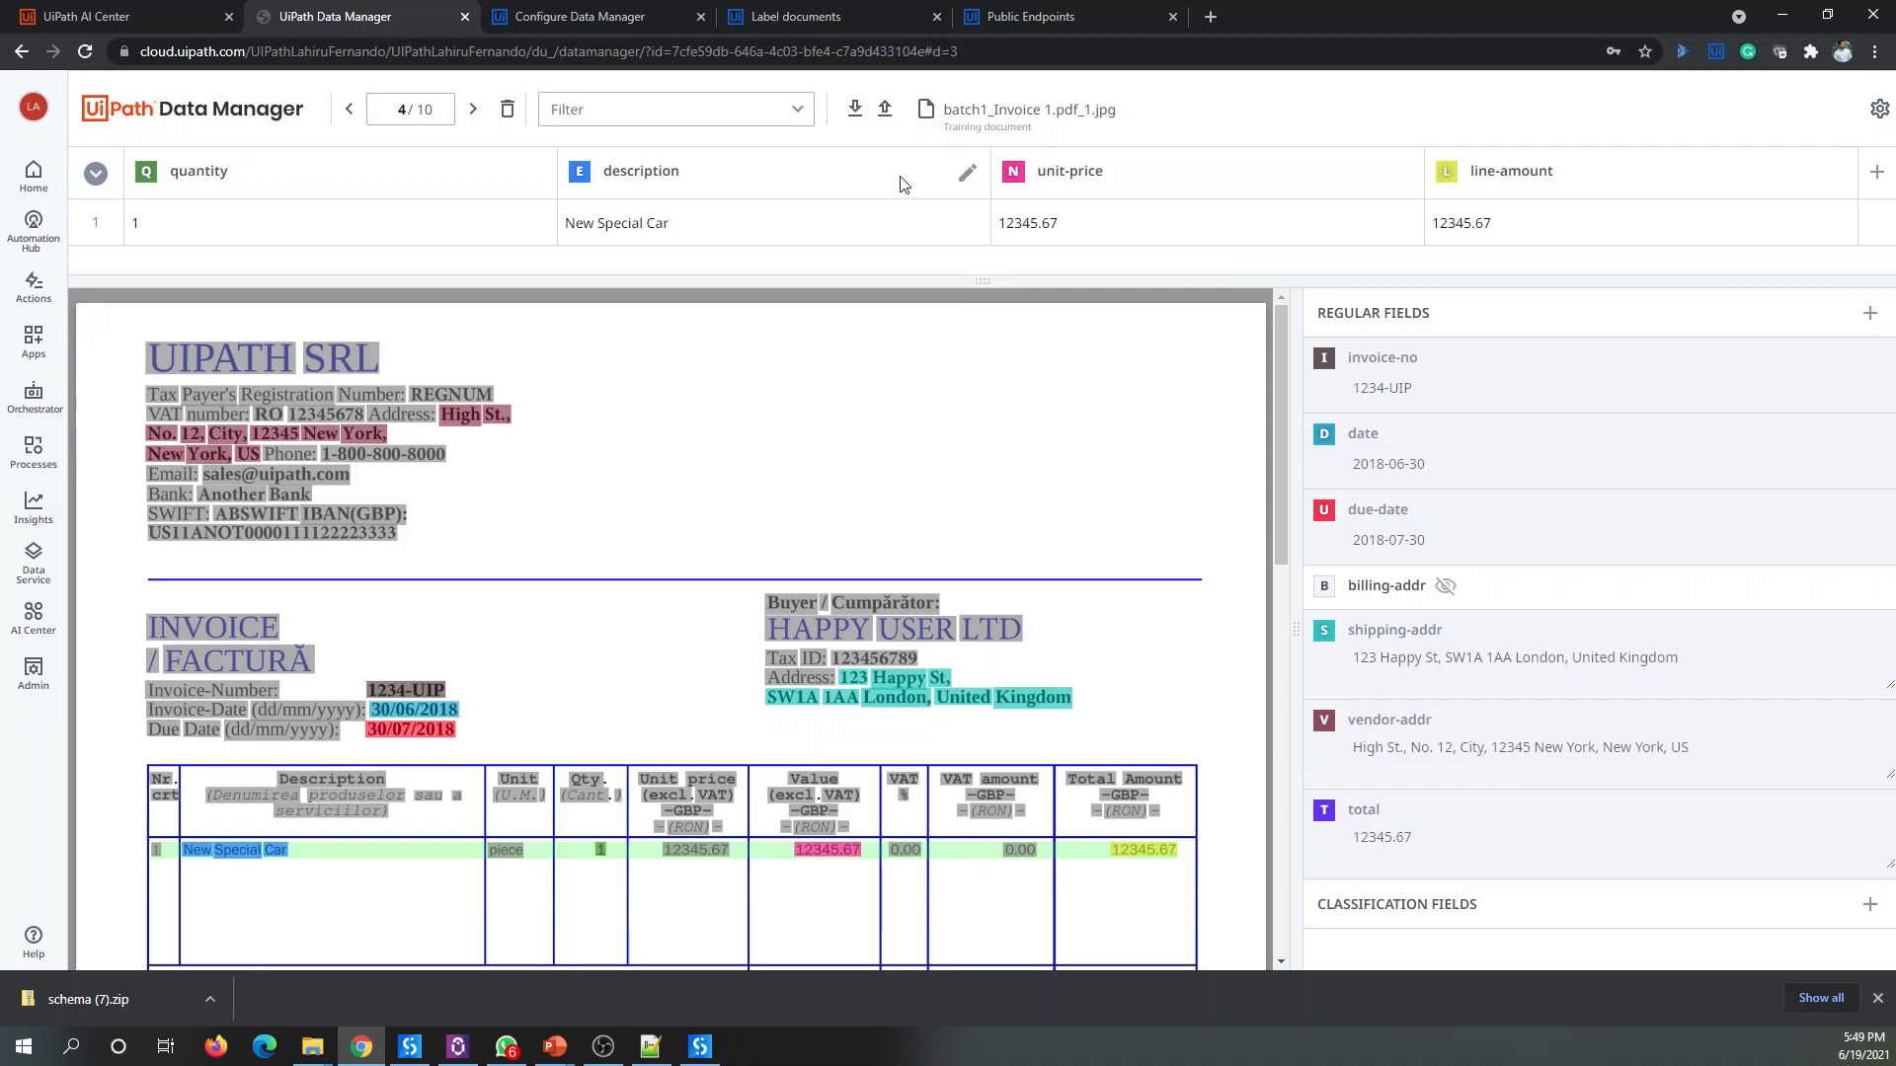
# Step: Switch to AI Center, refresh the Invoice_Training dataset and open the initial_export_demo folder inside its export directory
pyautogui.click(129, 17)
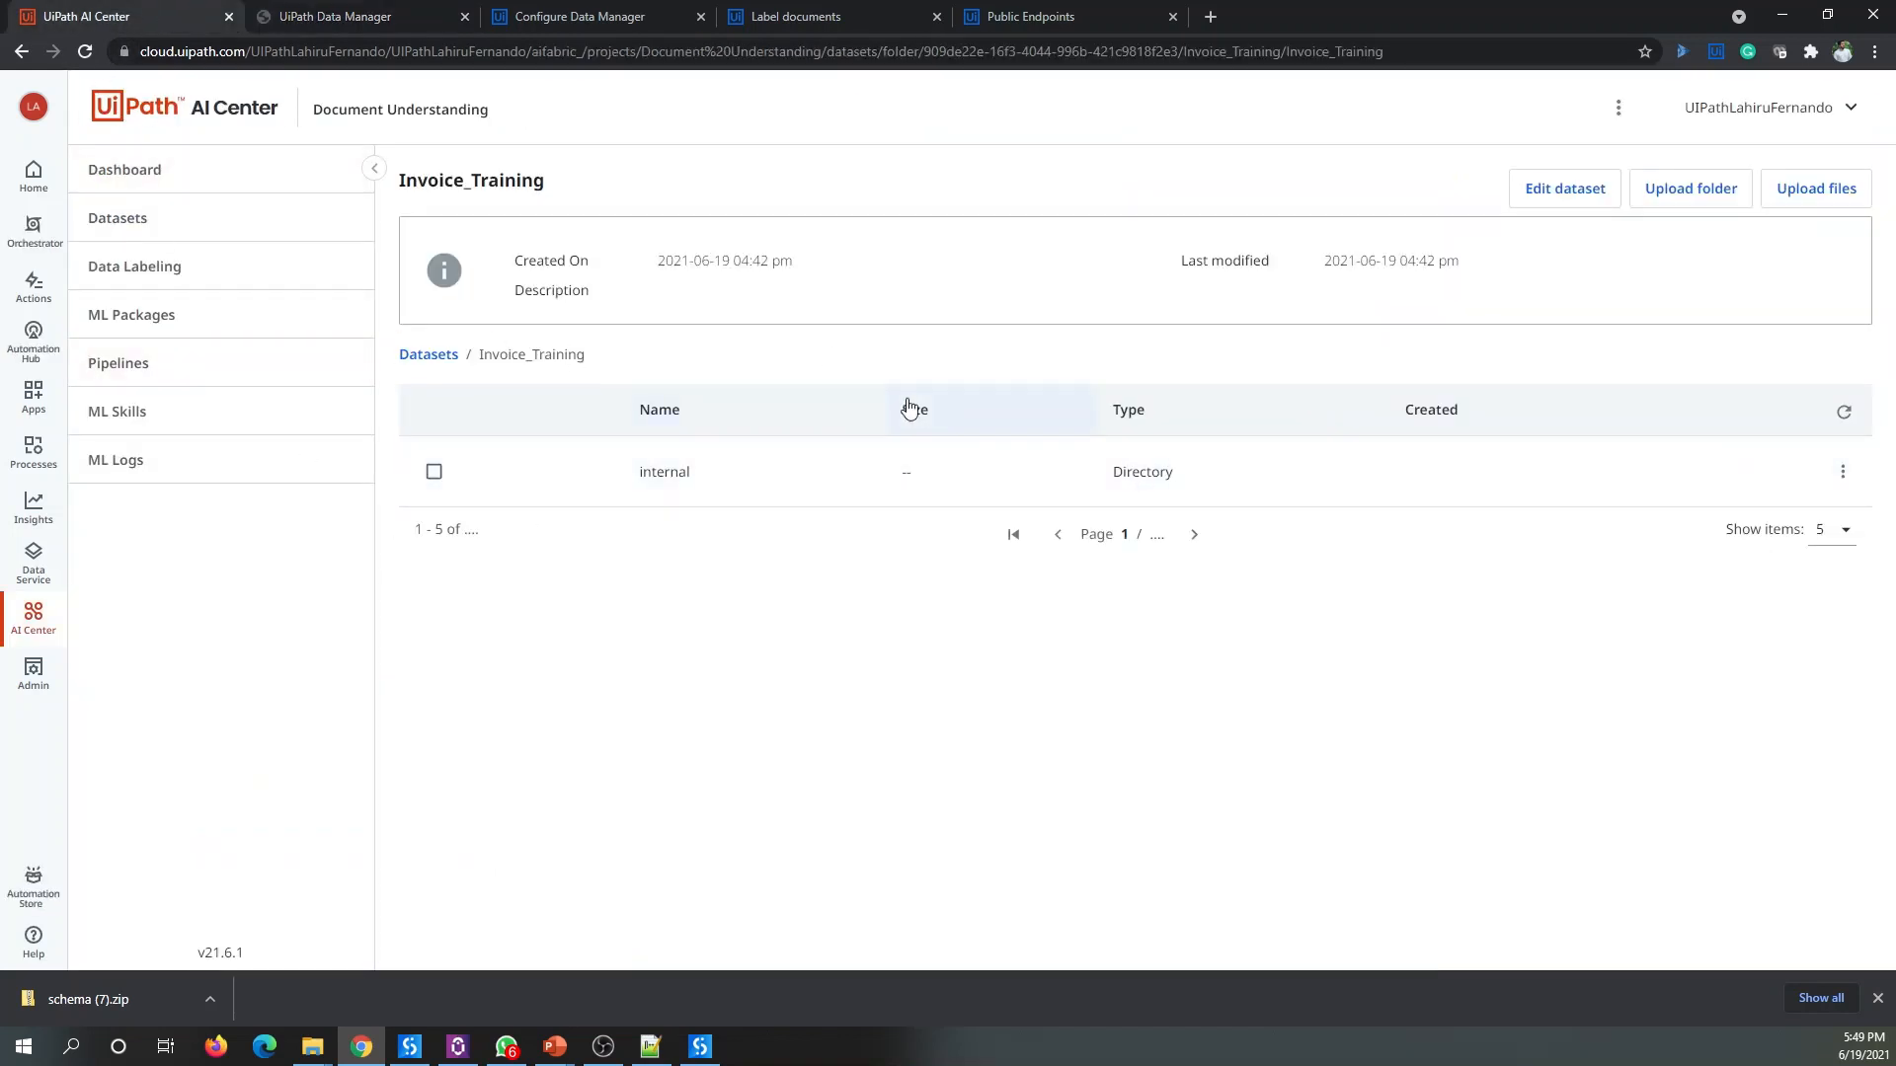
pyautogui.click(1844, 414)
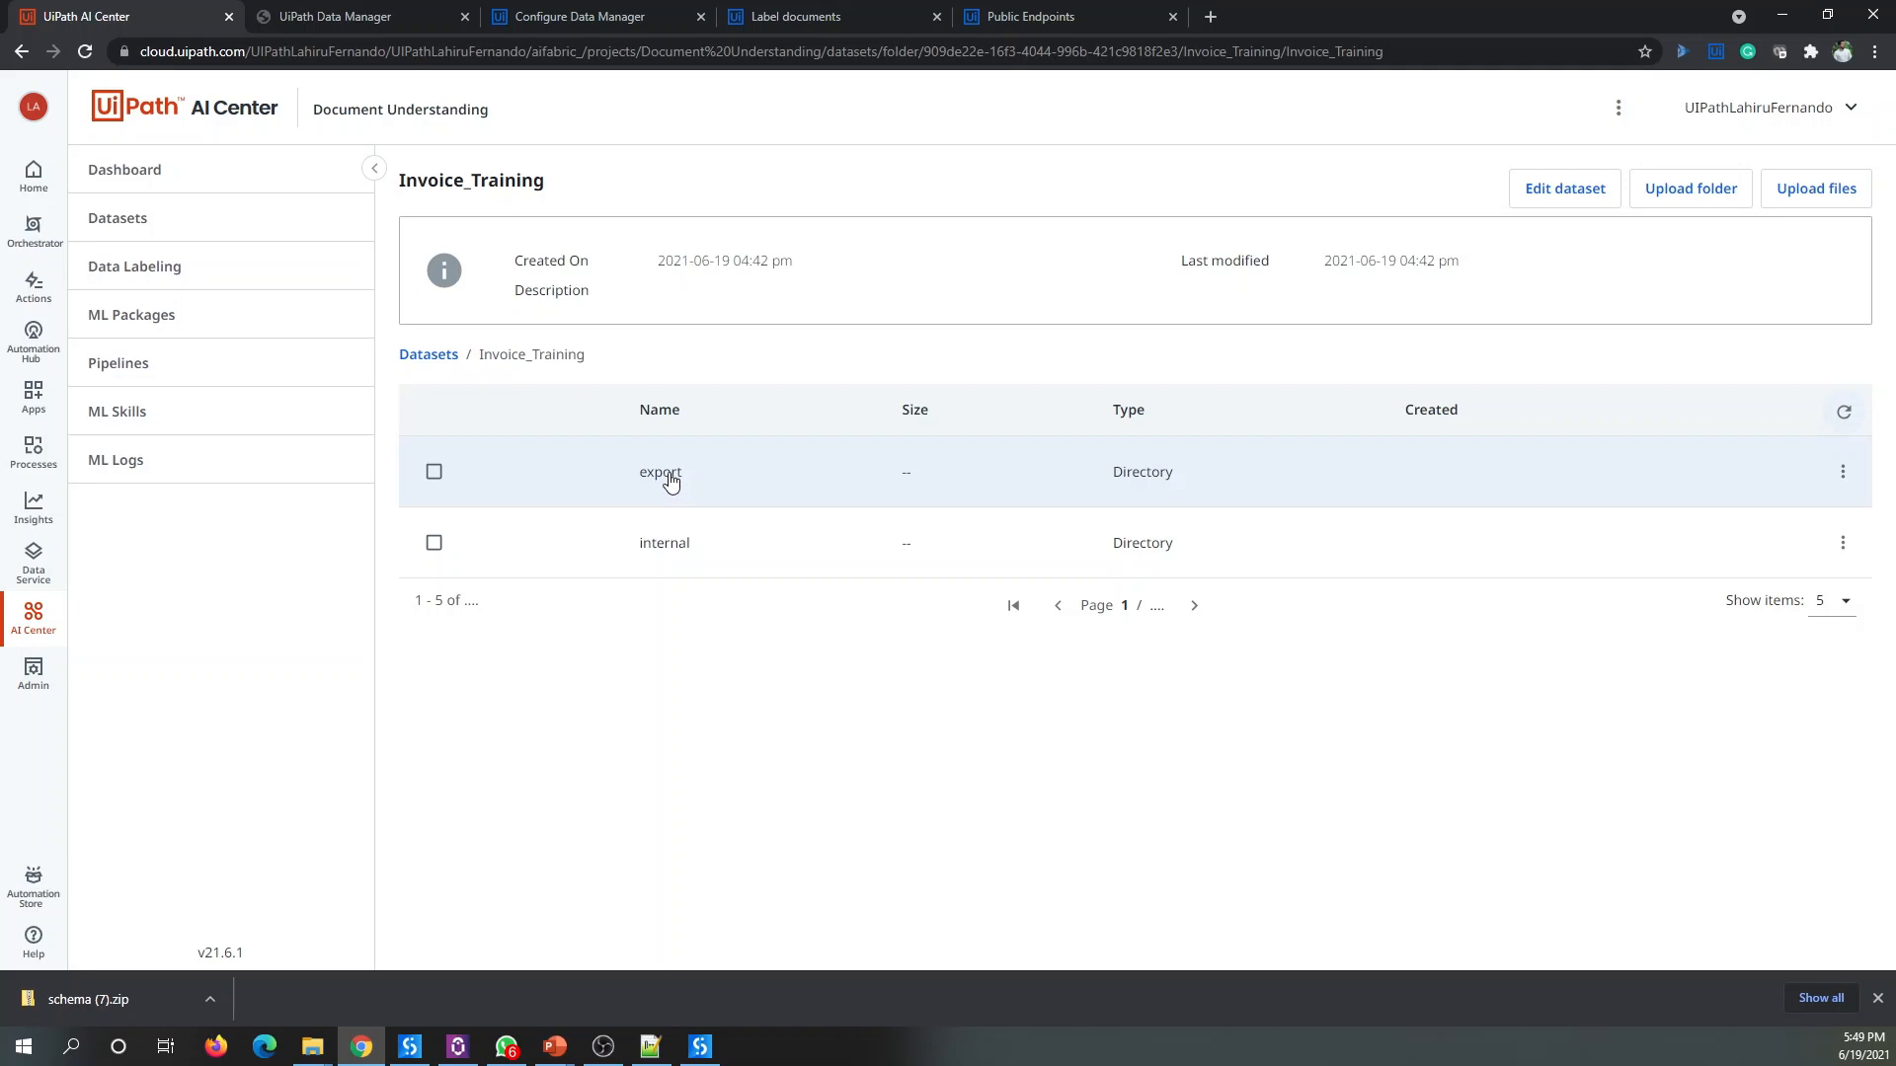
pyautogui.click(660, 472)
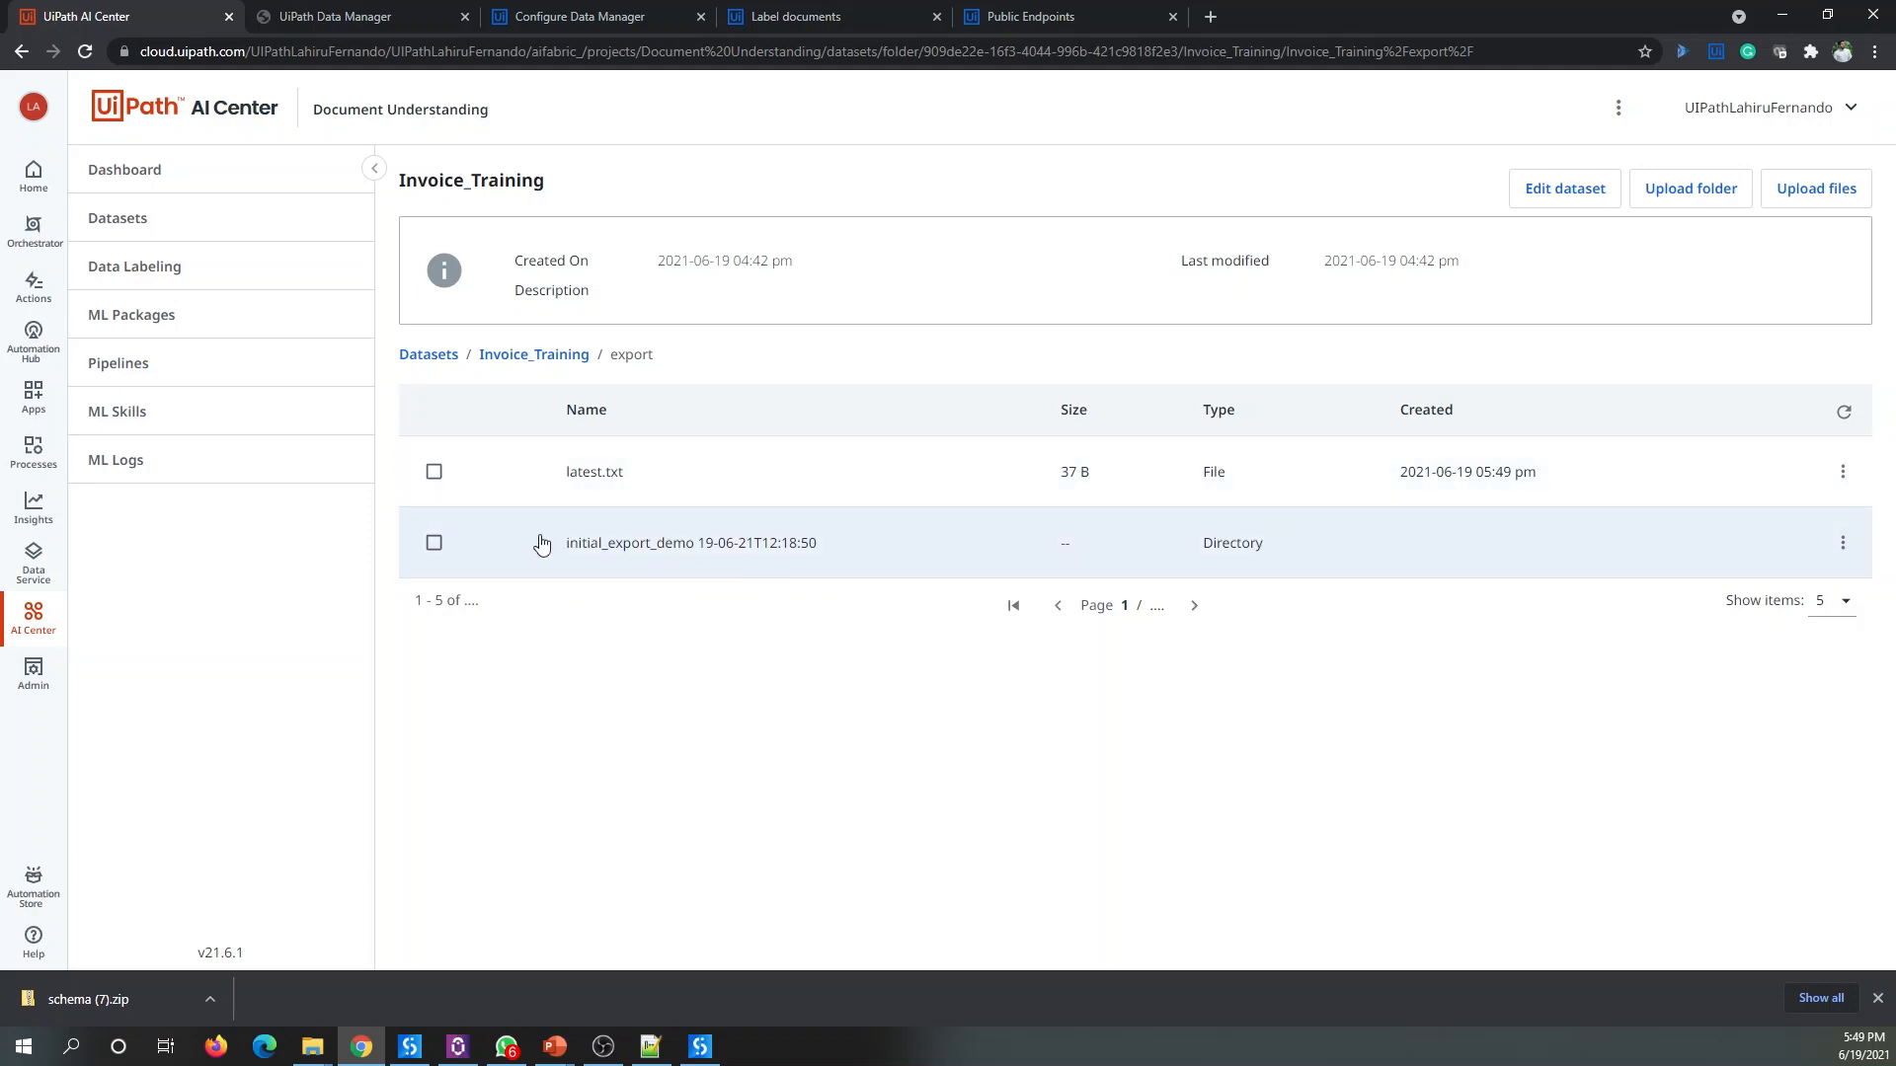
pyautogui.click(683, 553)
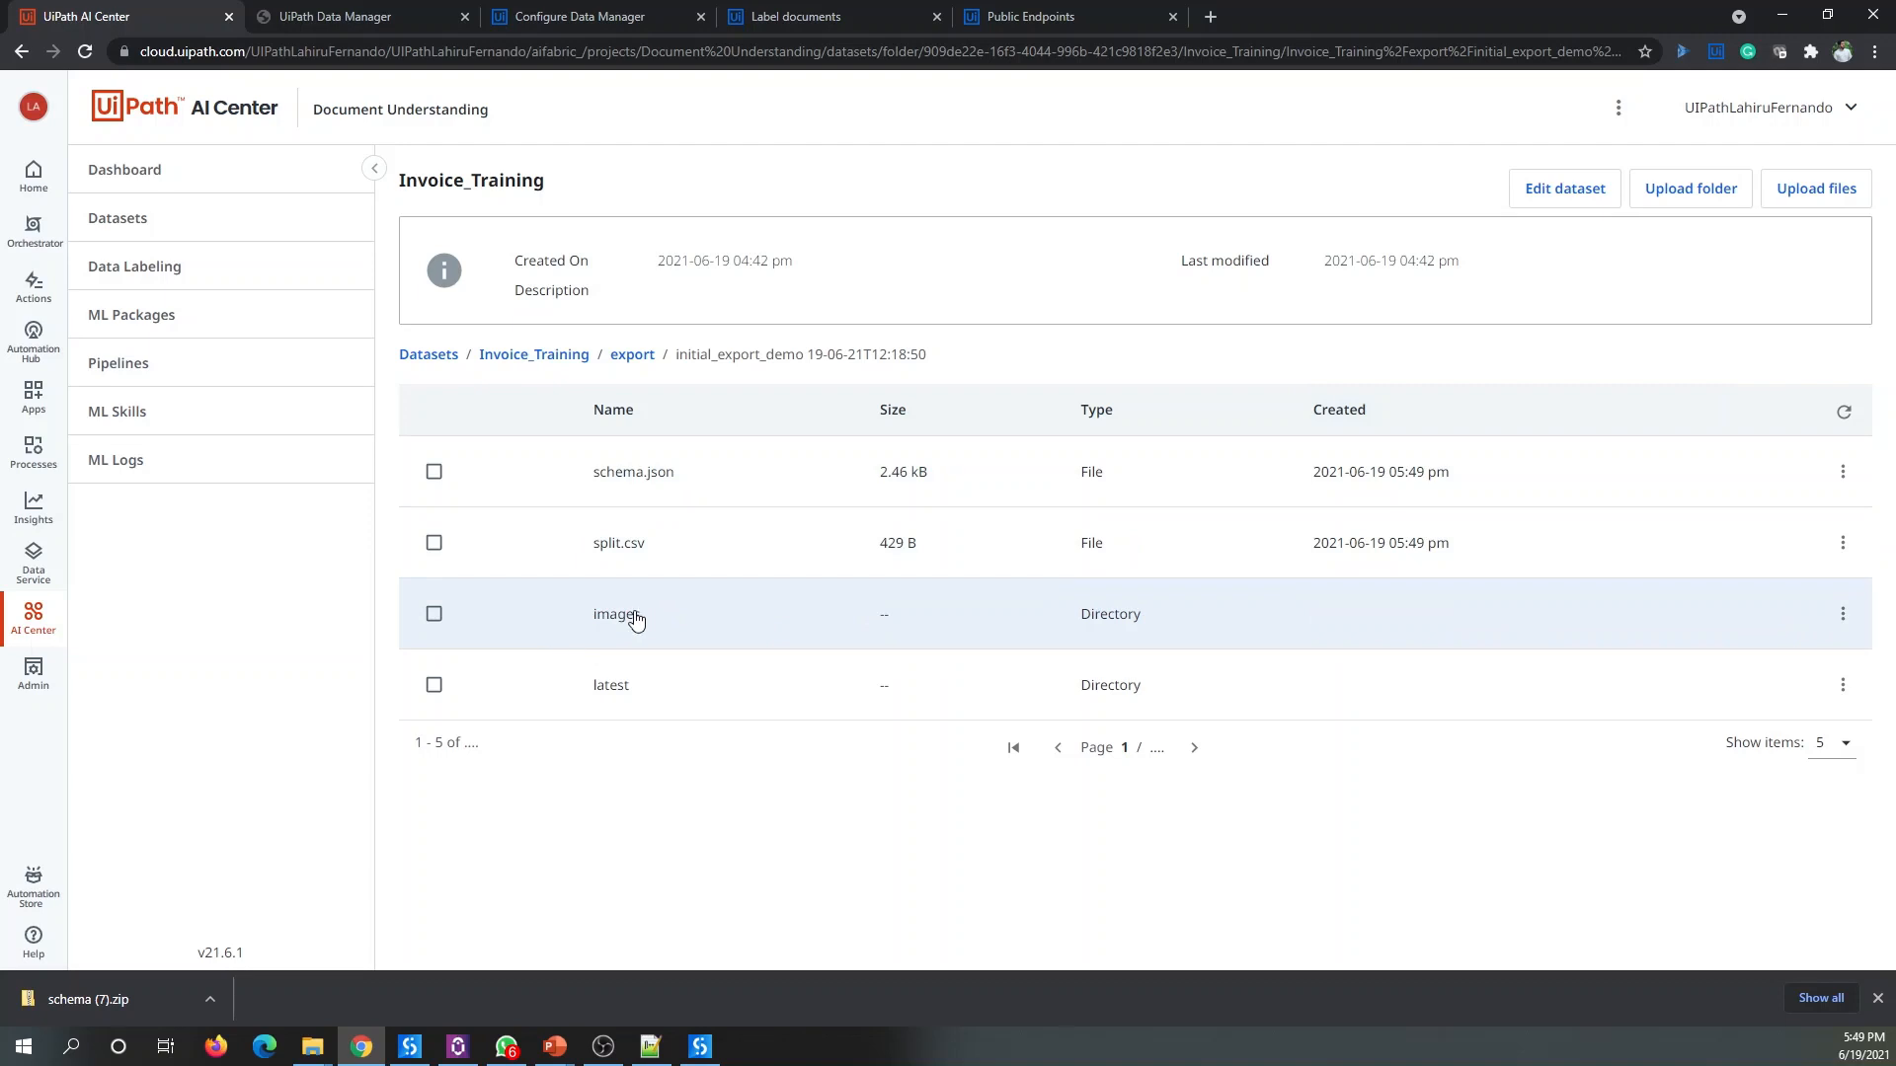
# Step: Examine the contents of the images and latest subfolders, then return to the initial_export_demo folder and check its name
pyautogui.click(636, 617)
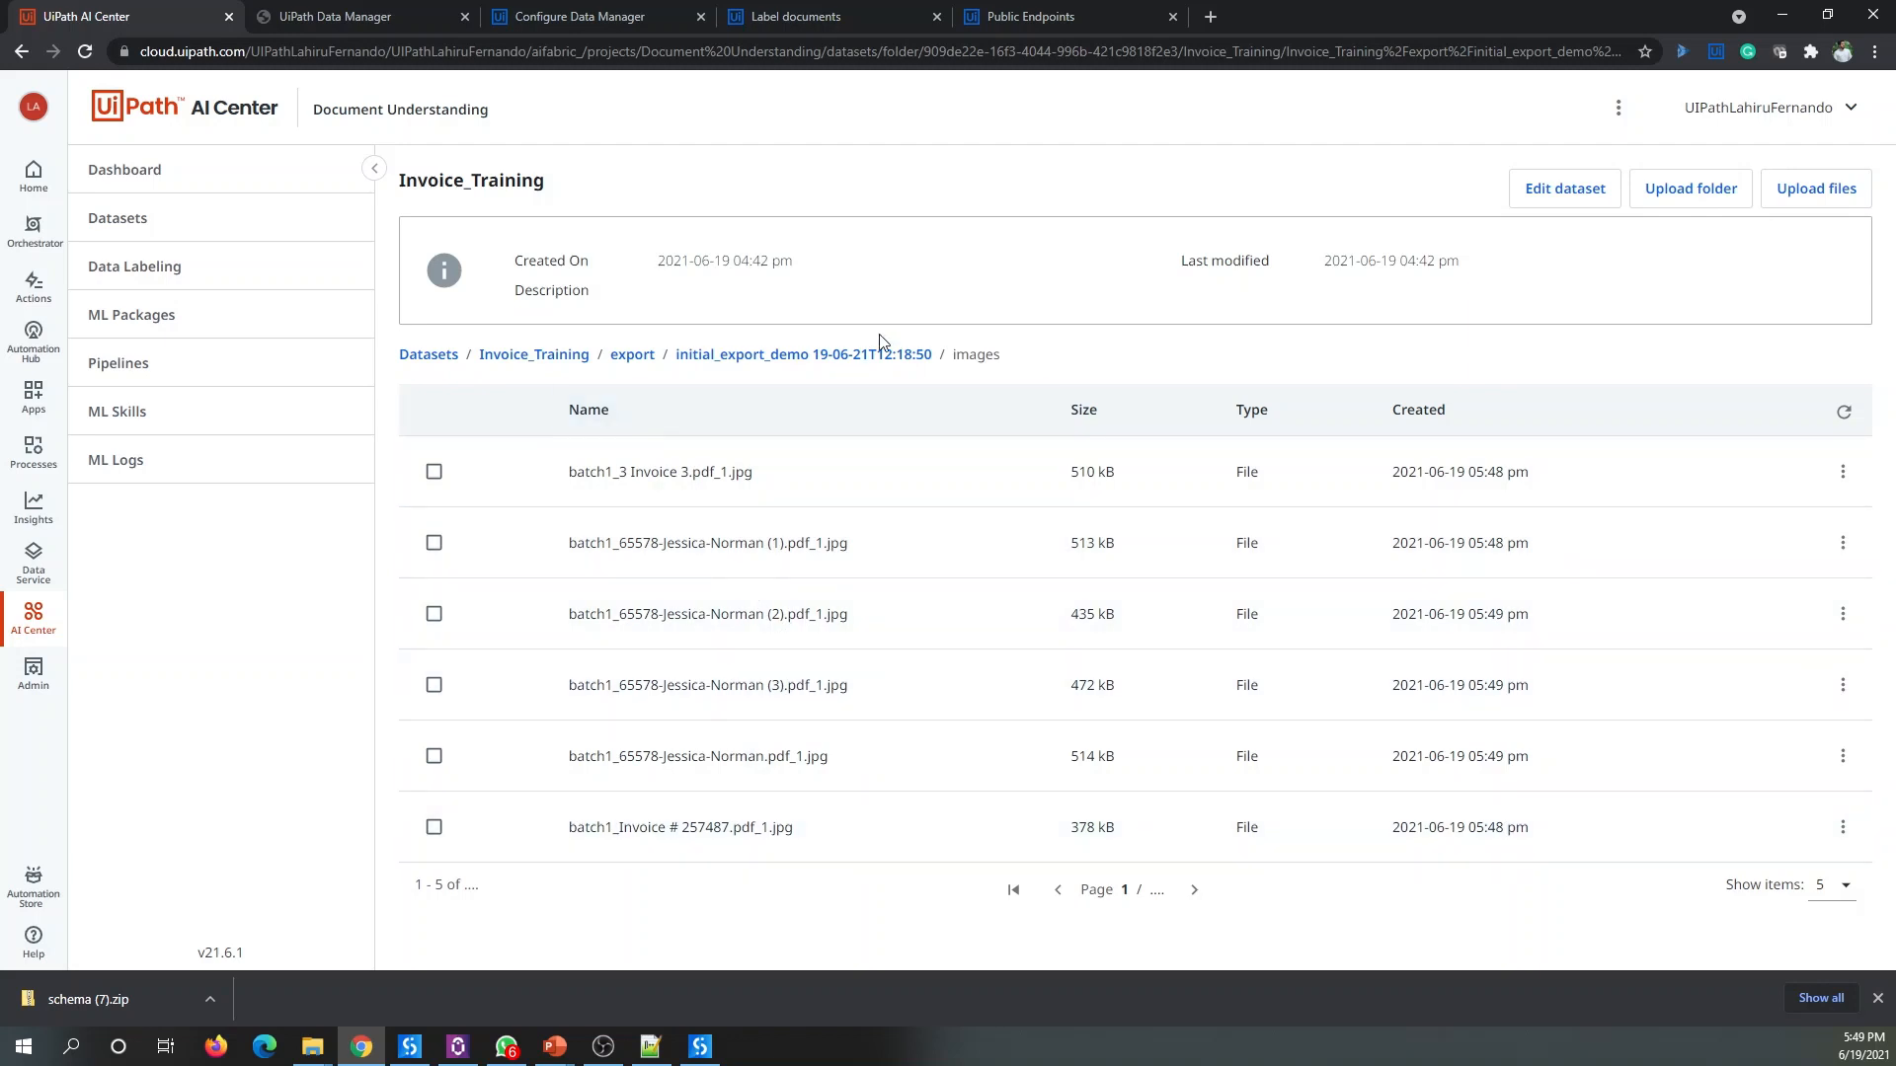
pyautogui.click(890, 355)
pyautogui.click(628, 699)
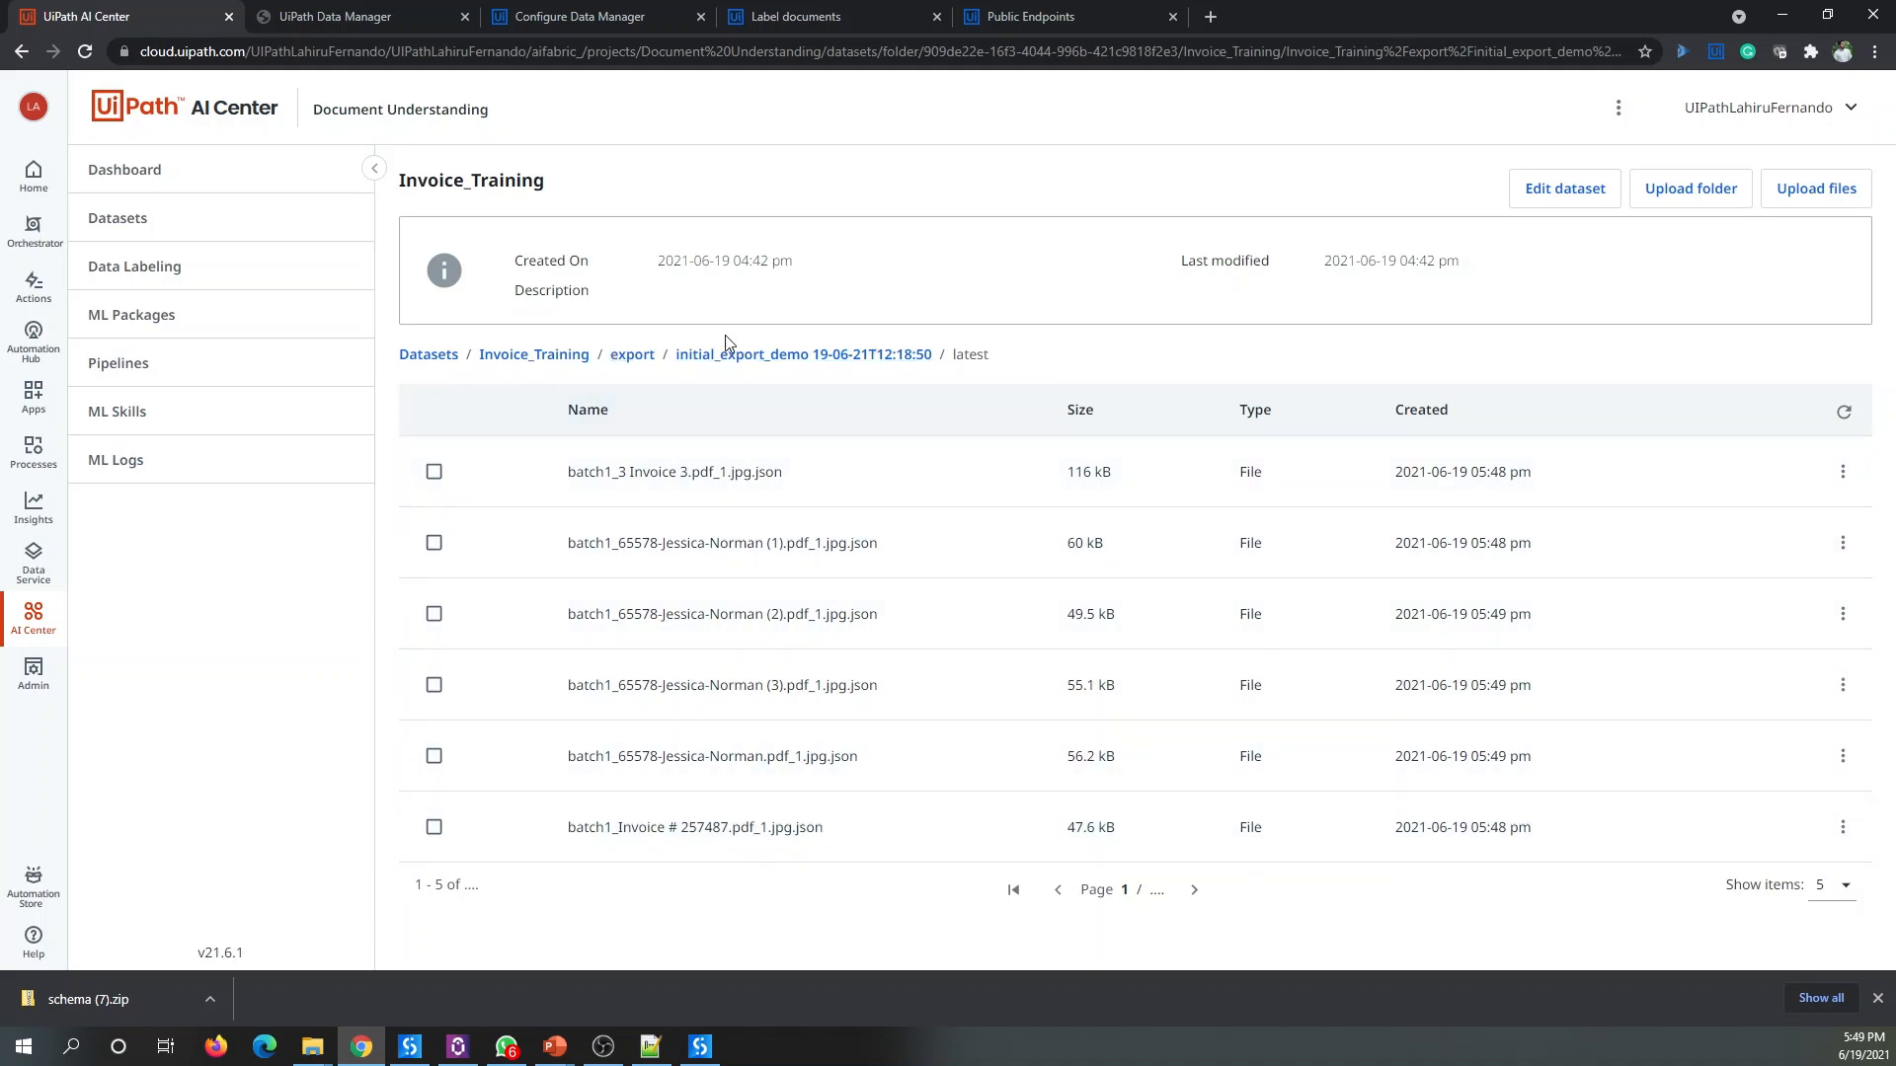
pyautogui.click(743, 357)
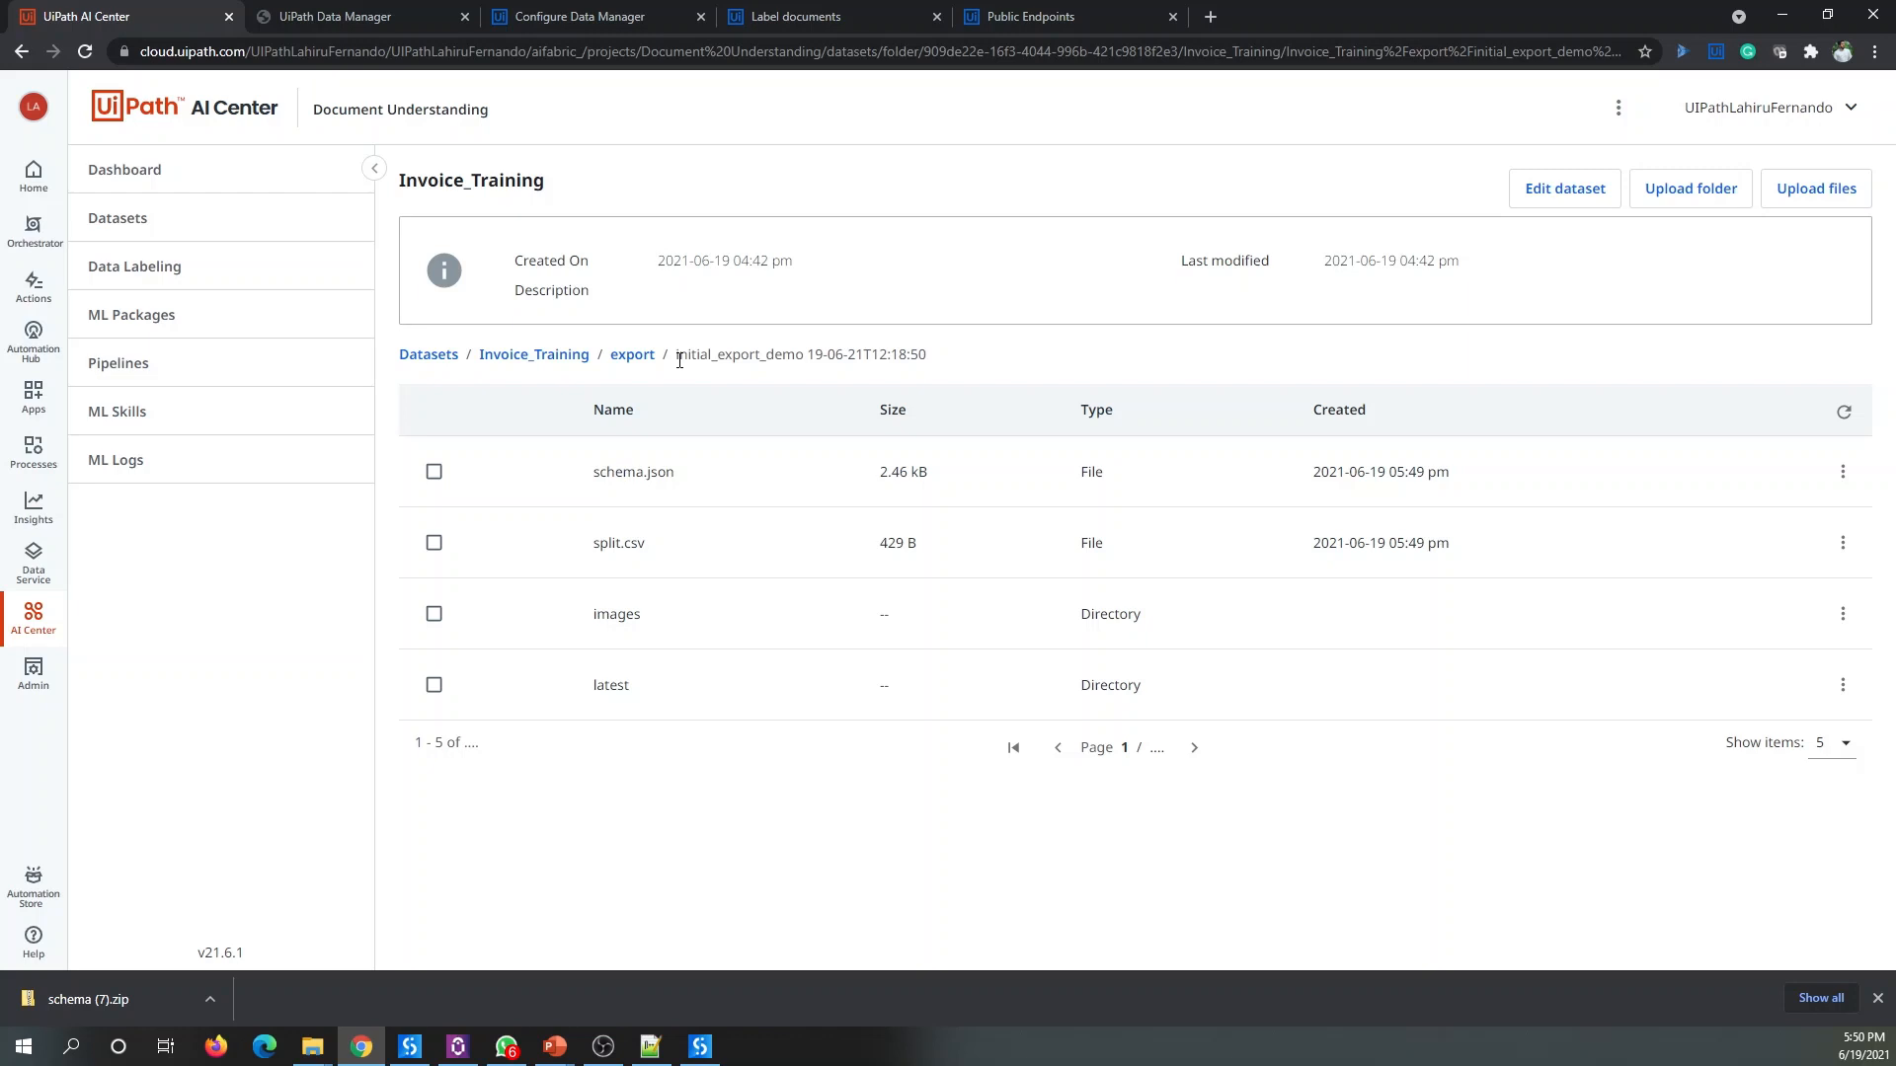
pyautogui.moveTo(676, 359); pyautogui.dragTo(955, 371)
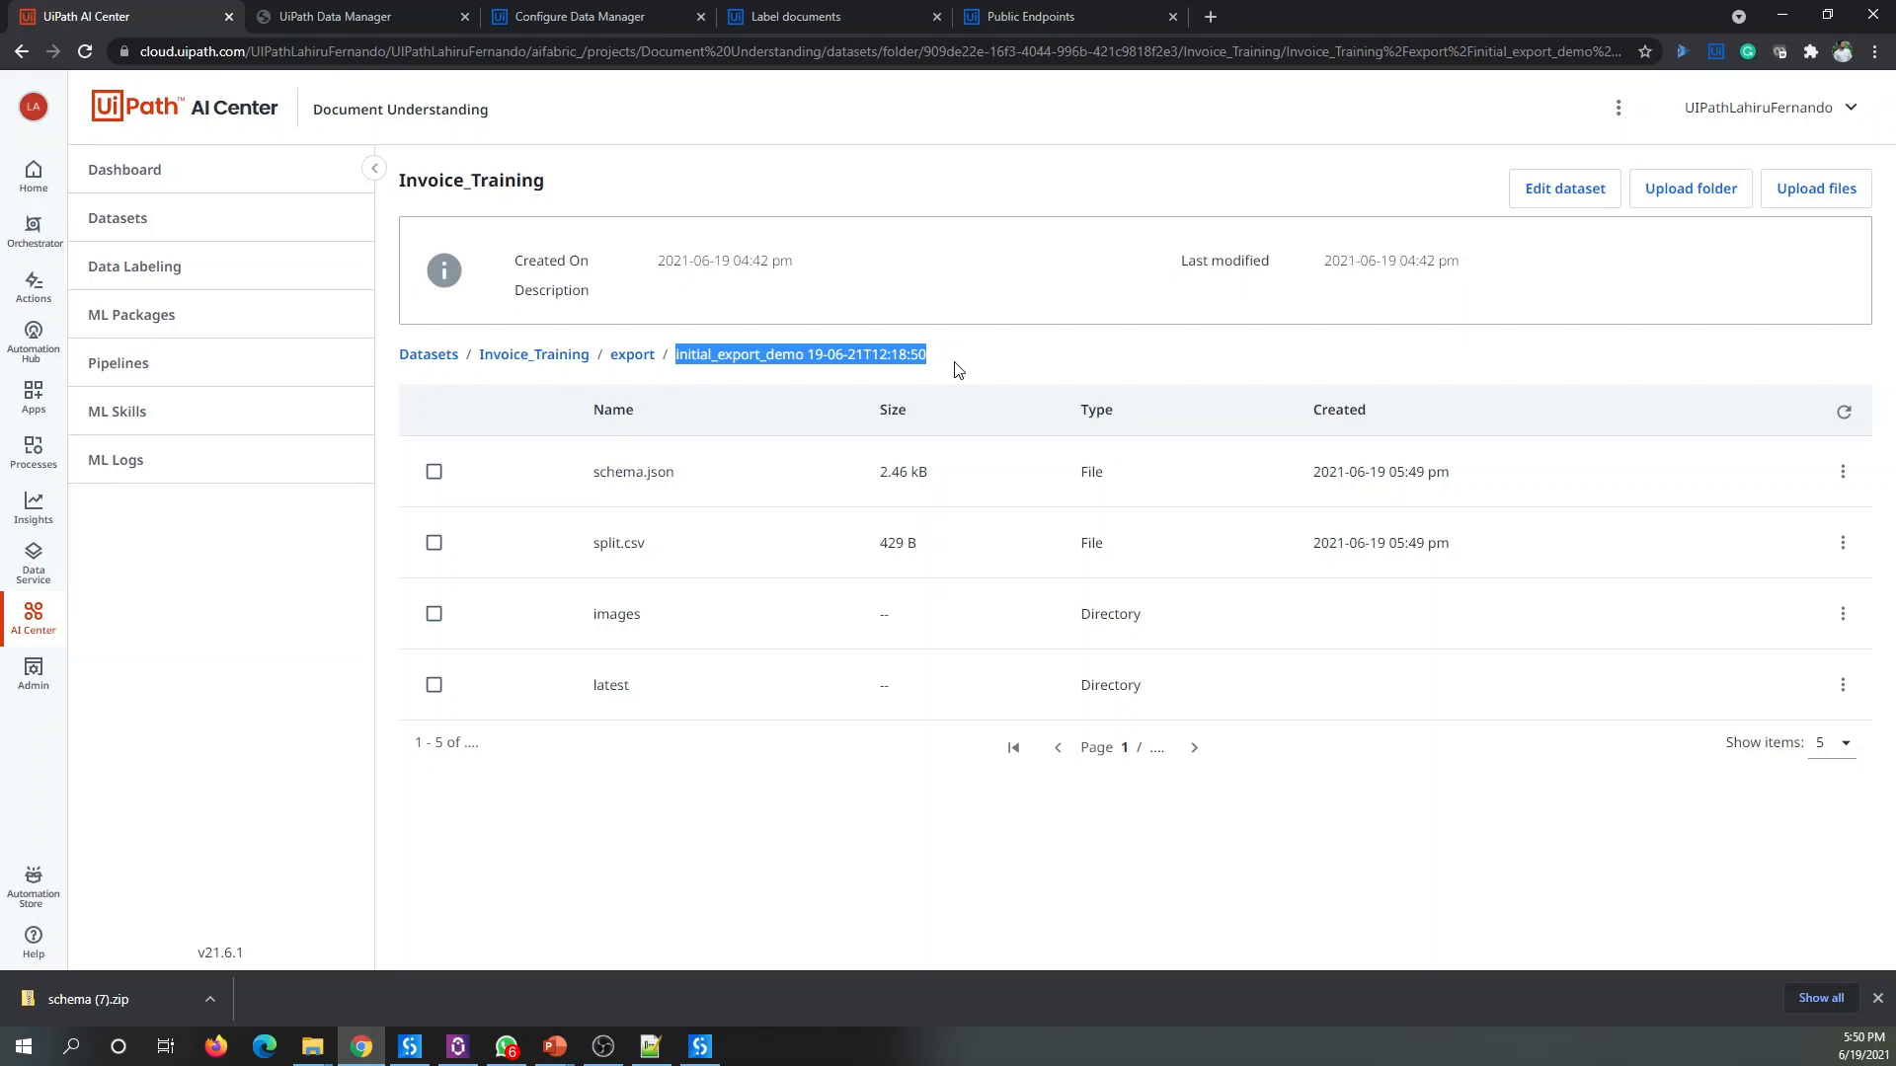
pyautogui.click(702, 361)
pyautogui.moveTo(711, 352); pyautogui.dragTo(965, 365)
pyautogui.click(761, 382)
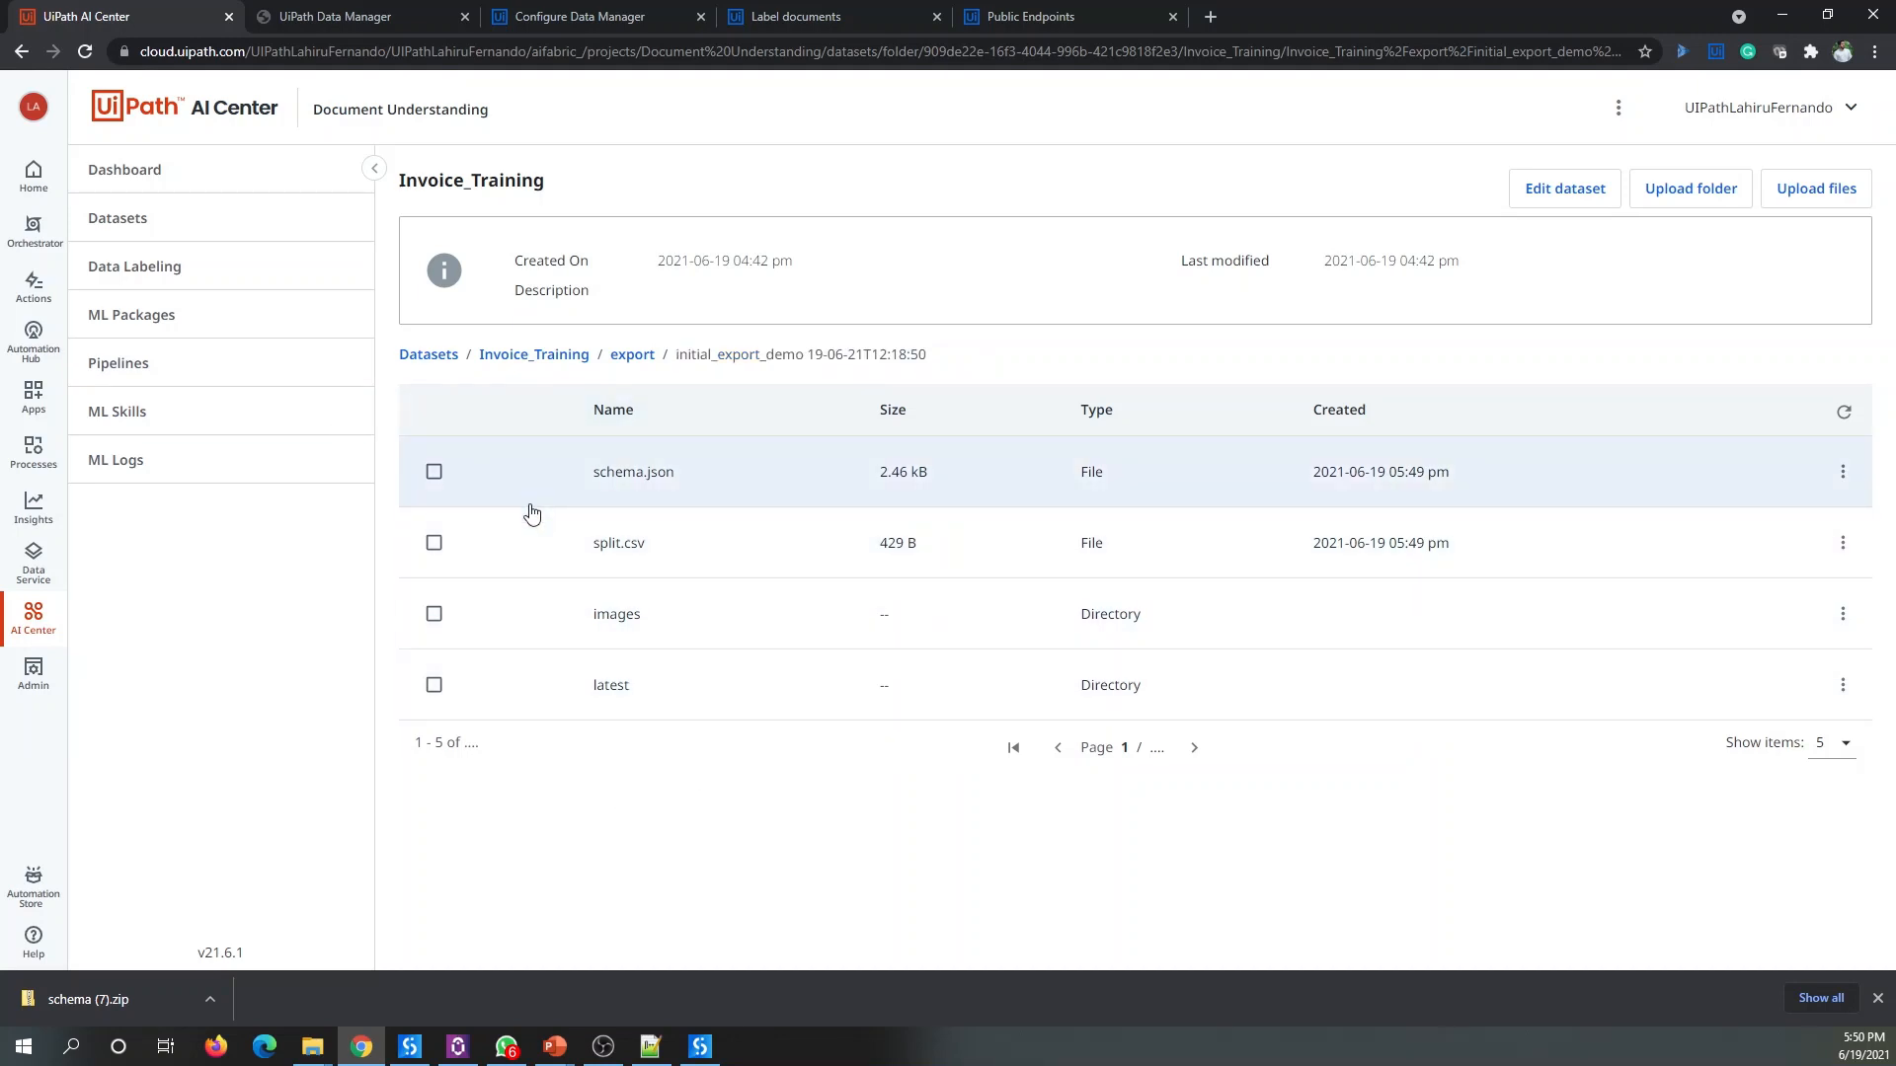
# Step: Start a new pipeline run in the Document Understanding project with the pipeline type Train run
pyautogui.click(145, 415)
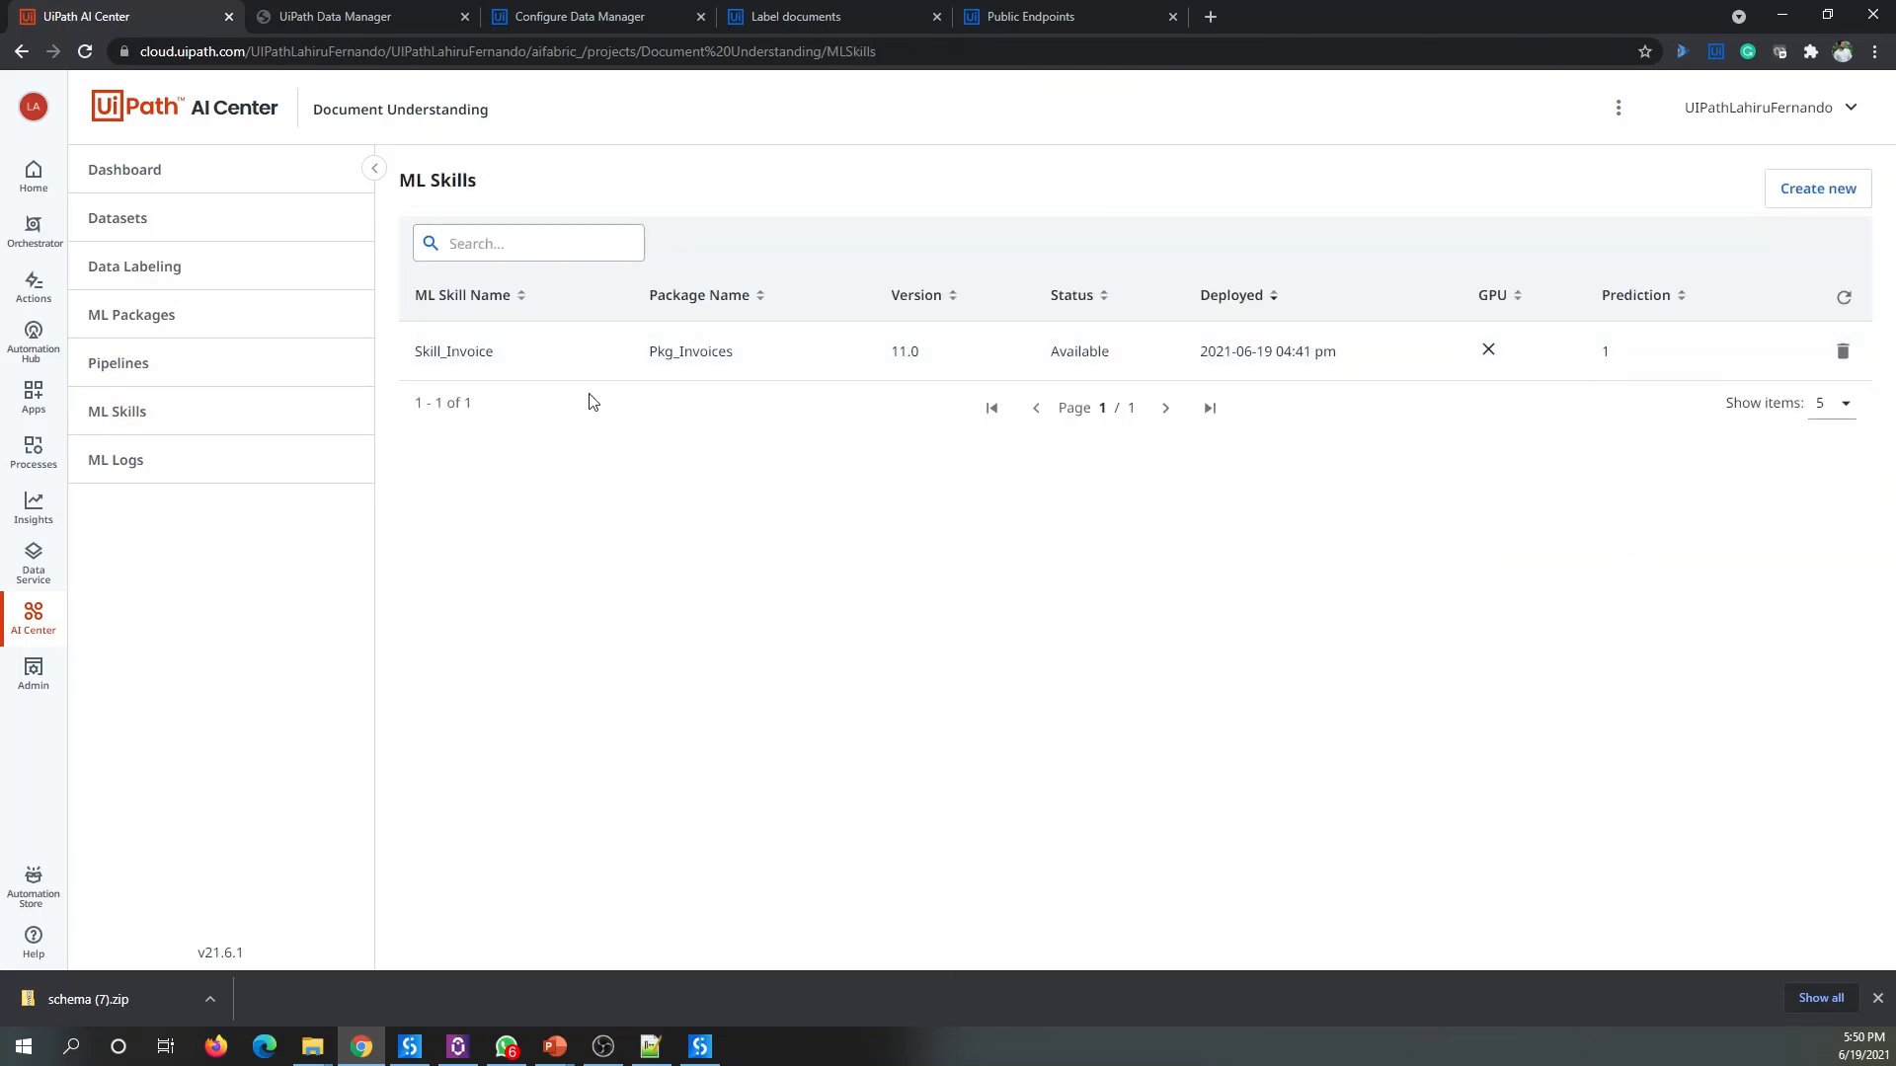
pyautogui.click(138, 376)
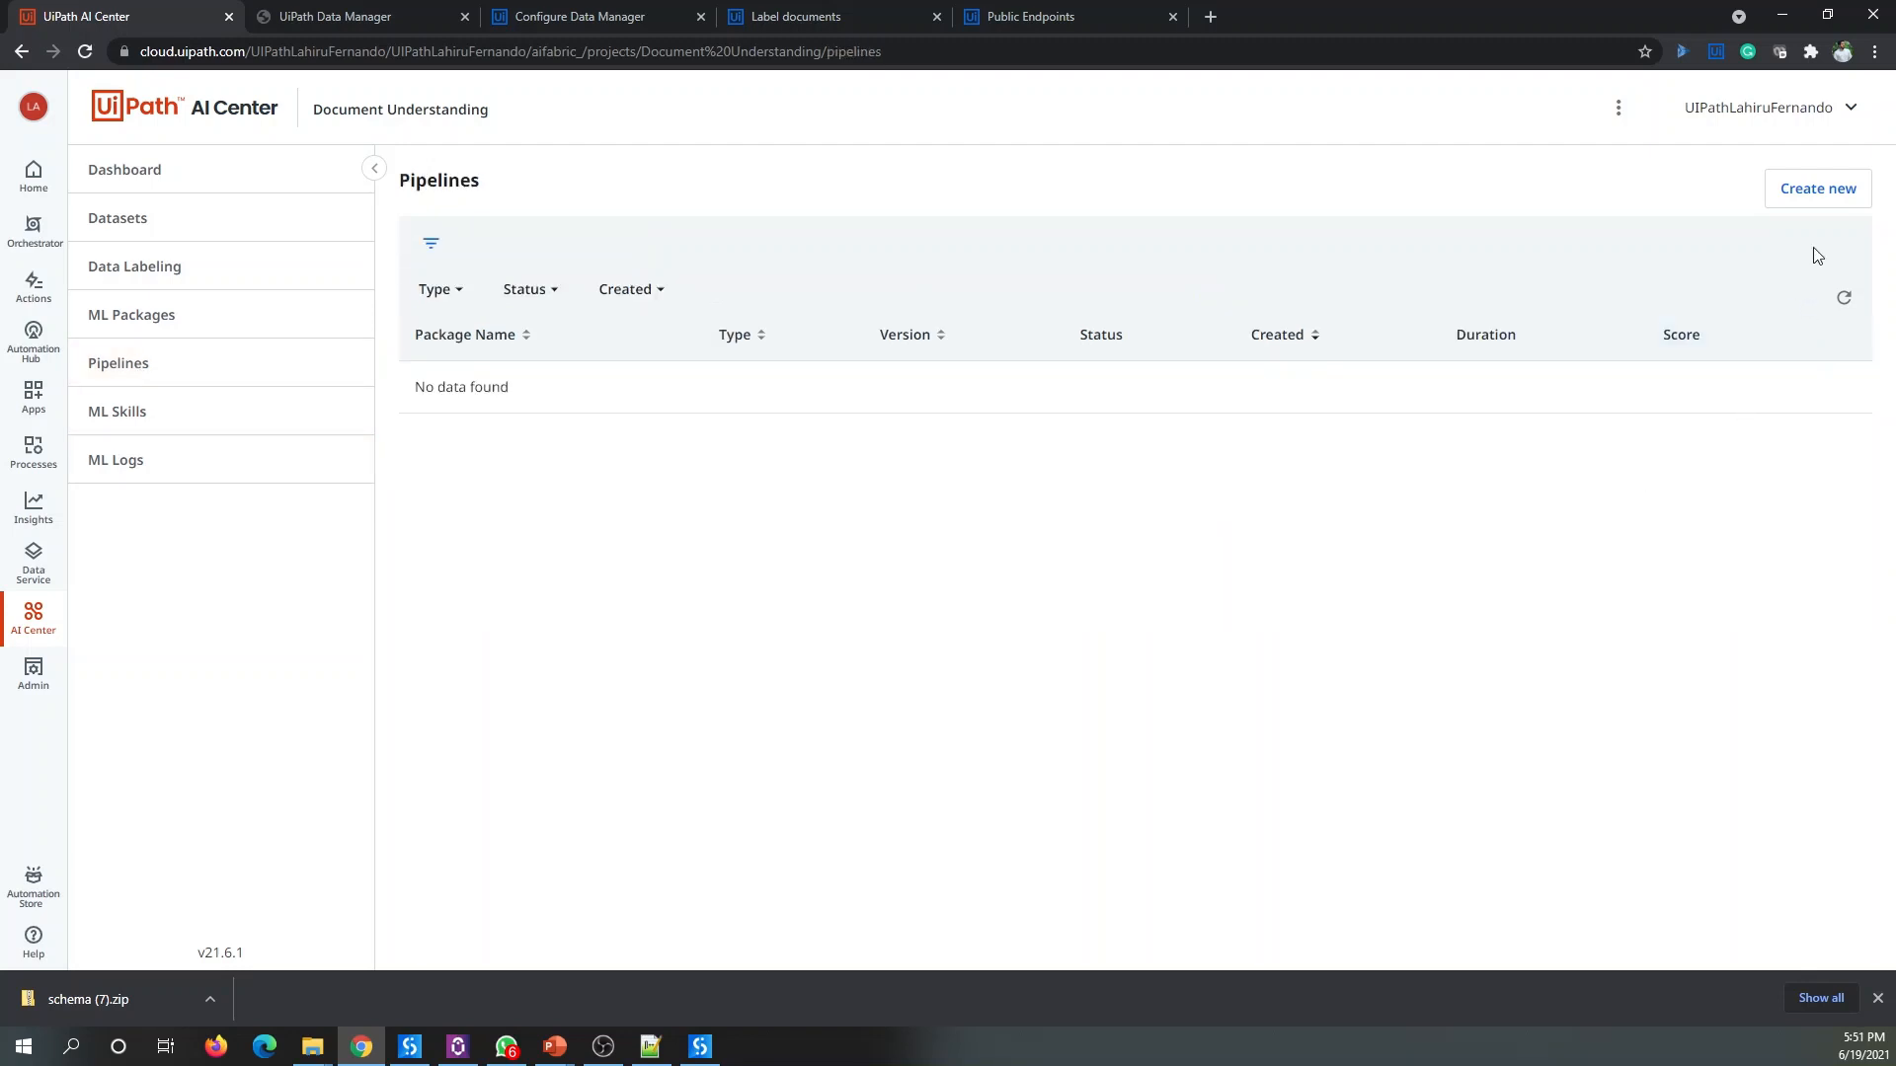
pyautogui.click(1833, 197)
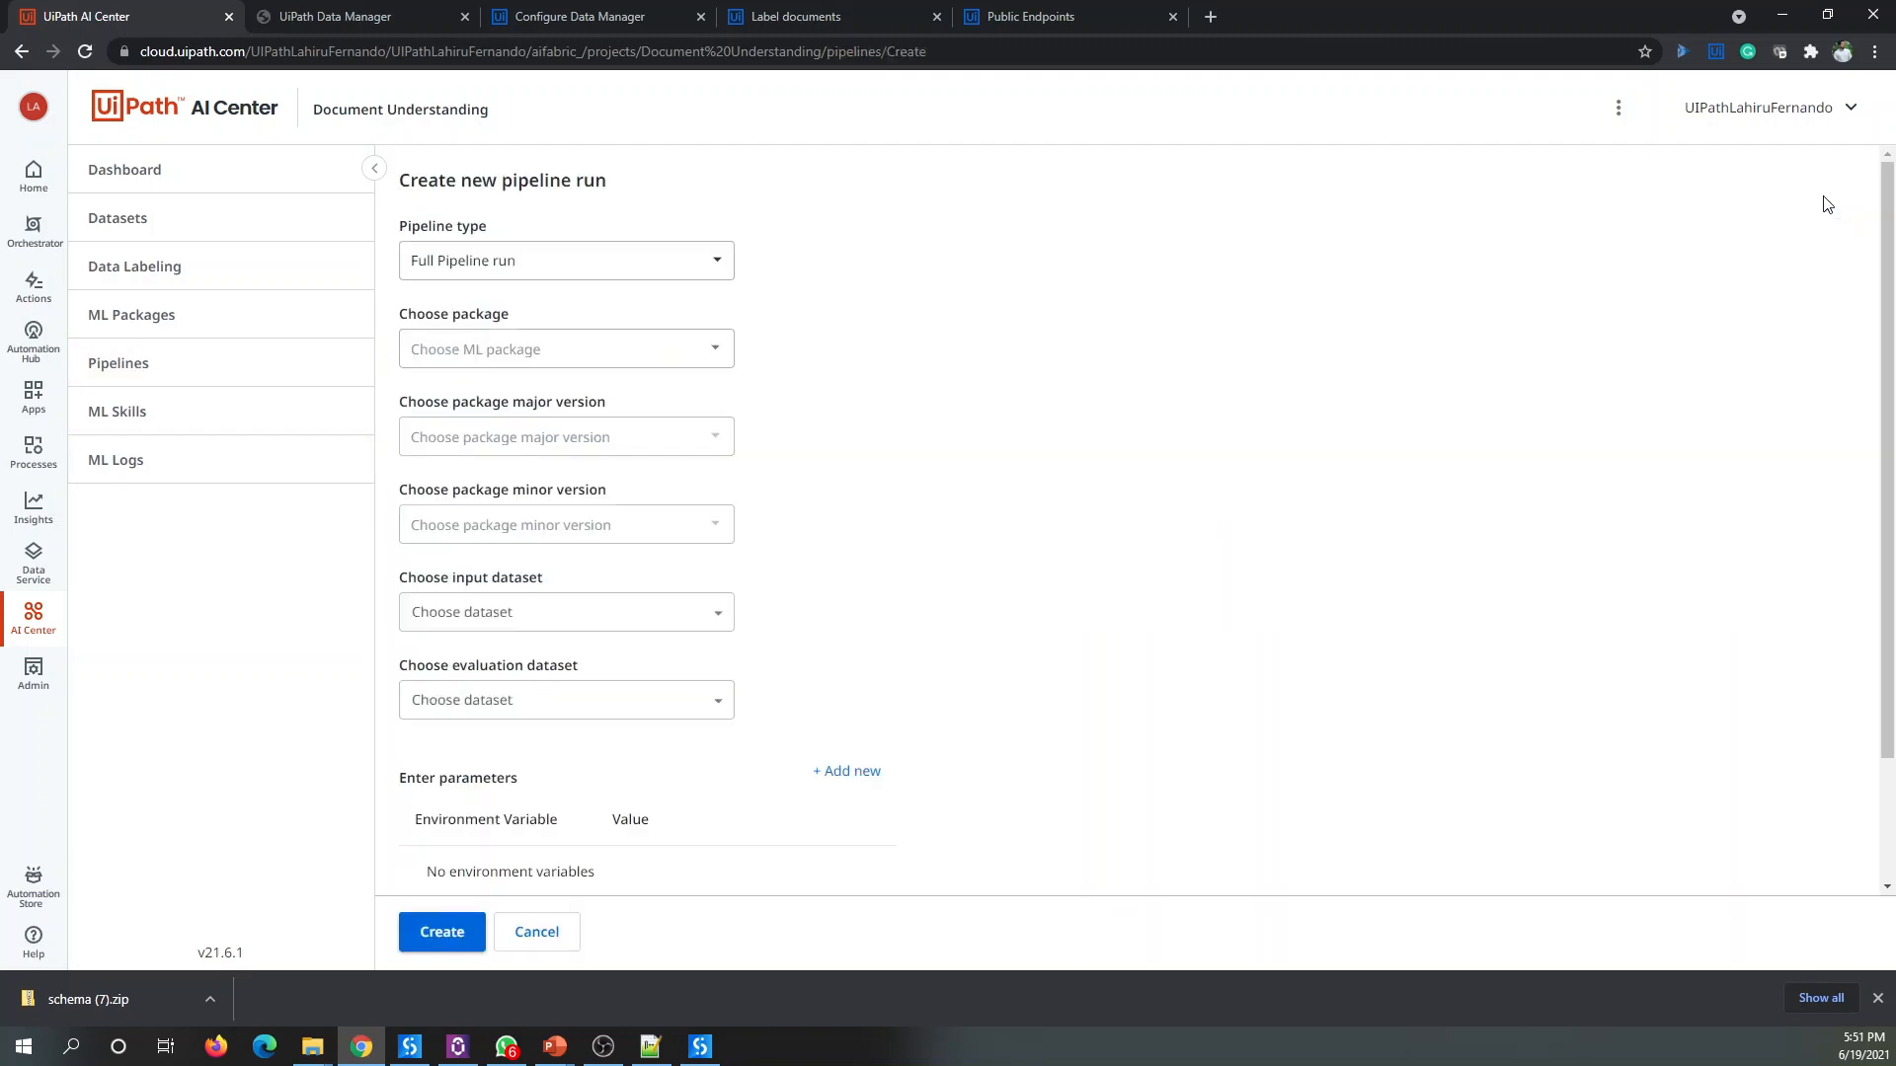
pyautogui.click(571, 277)
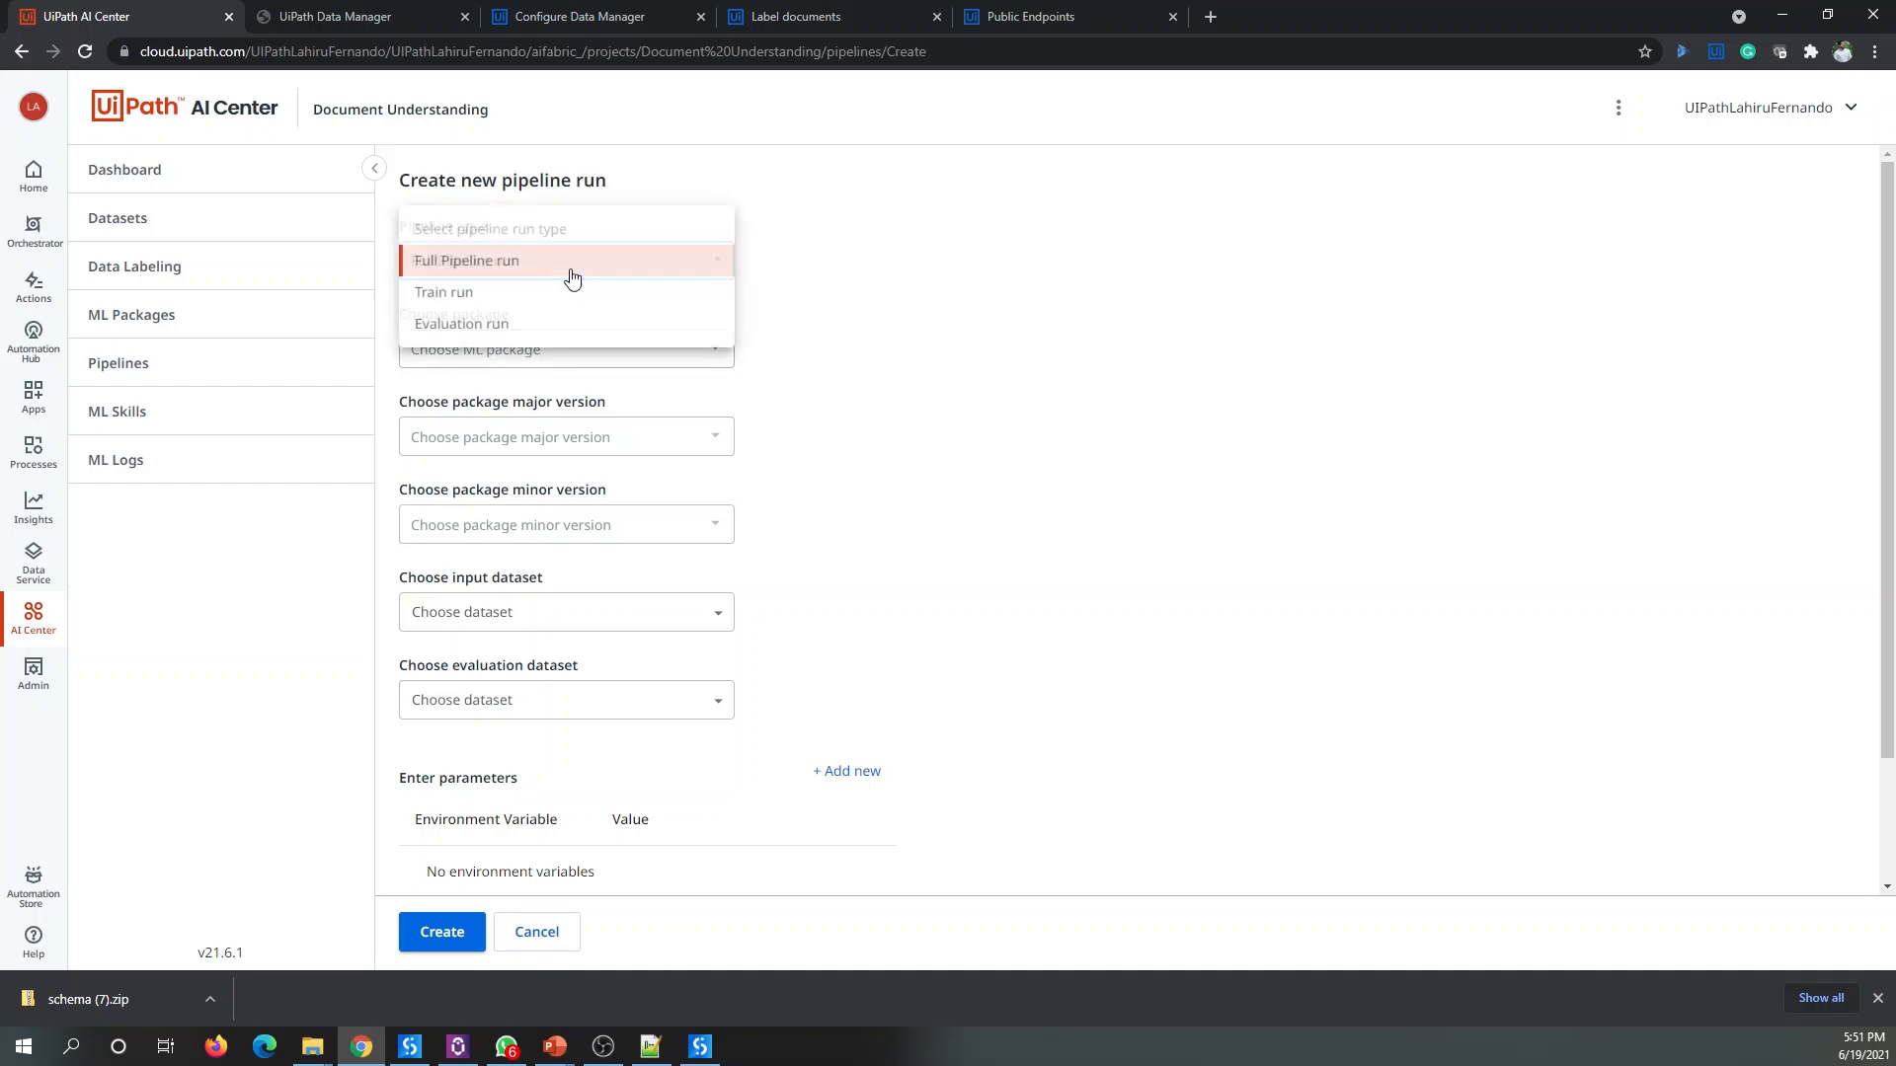
pyautogui.click(468, 298)
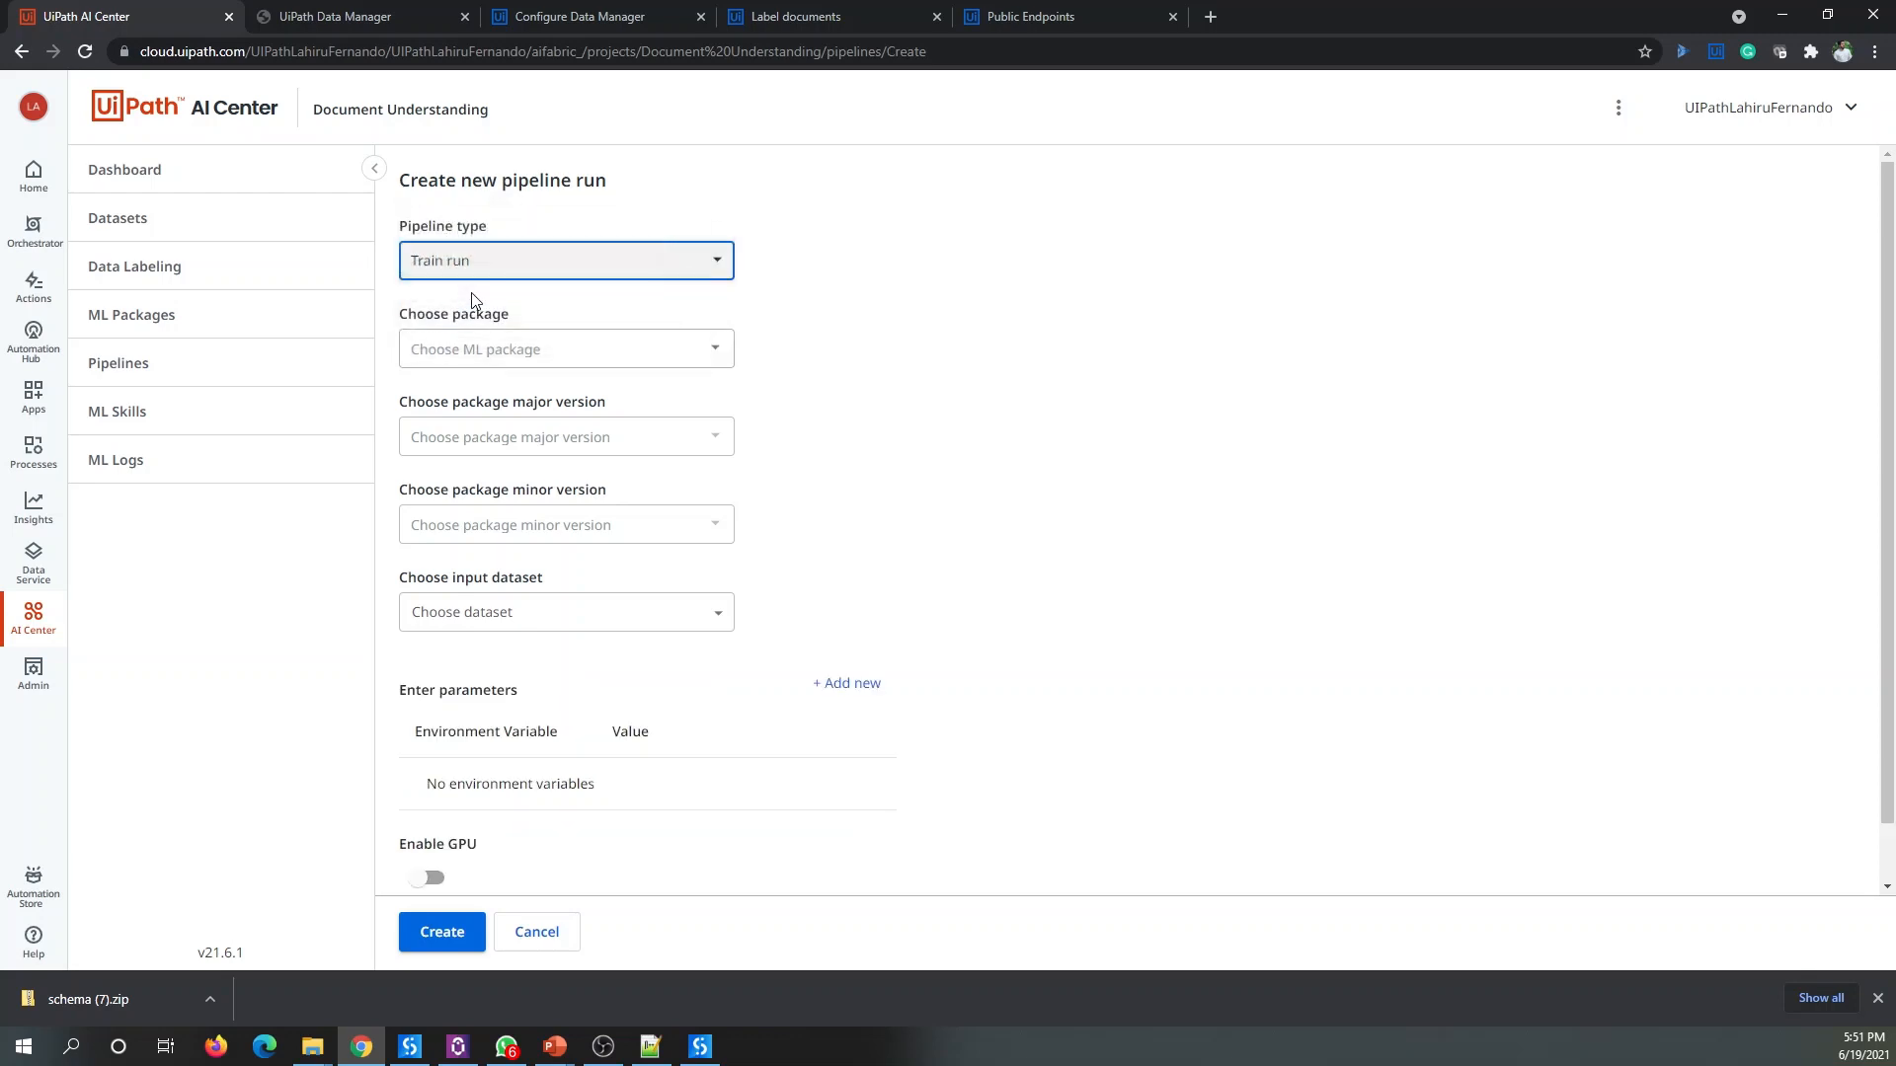
# Step: Choose the Pkg_Invoices package with major version 11 and minor version 0 for the train run
pyautogui.click(658, 358)
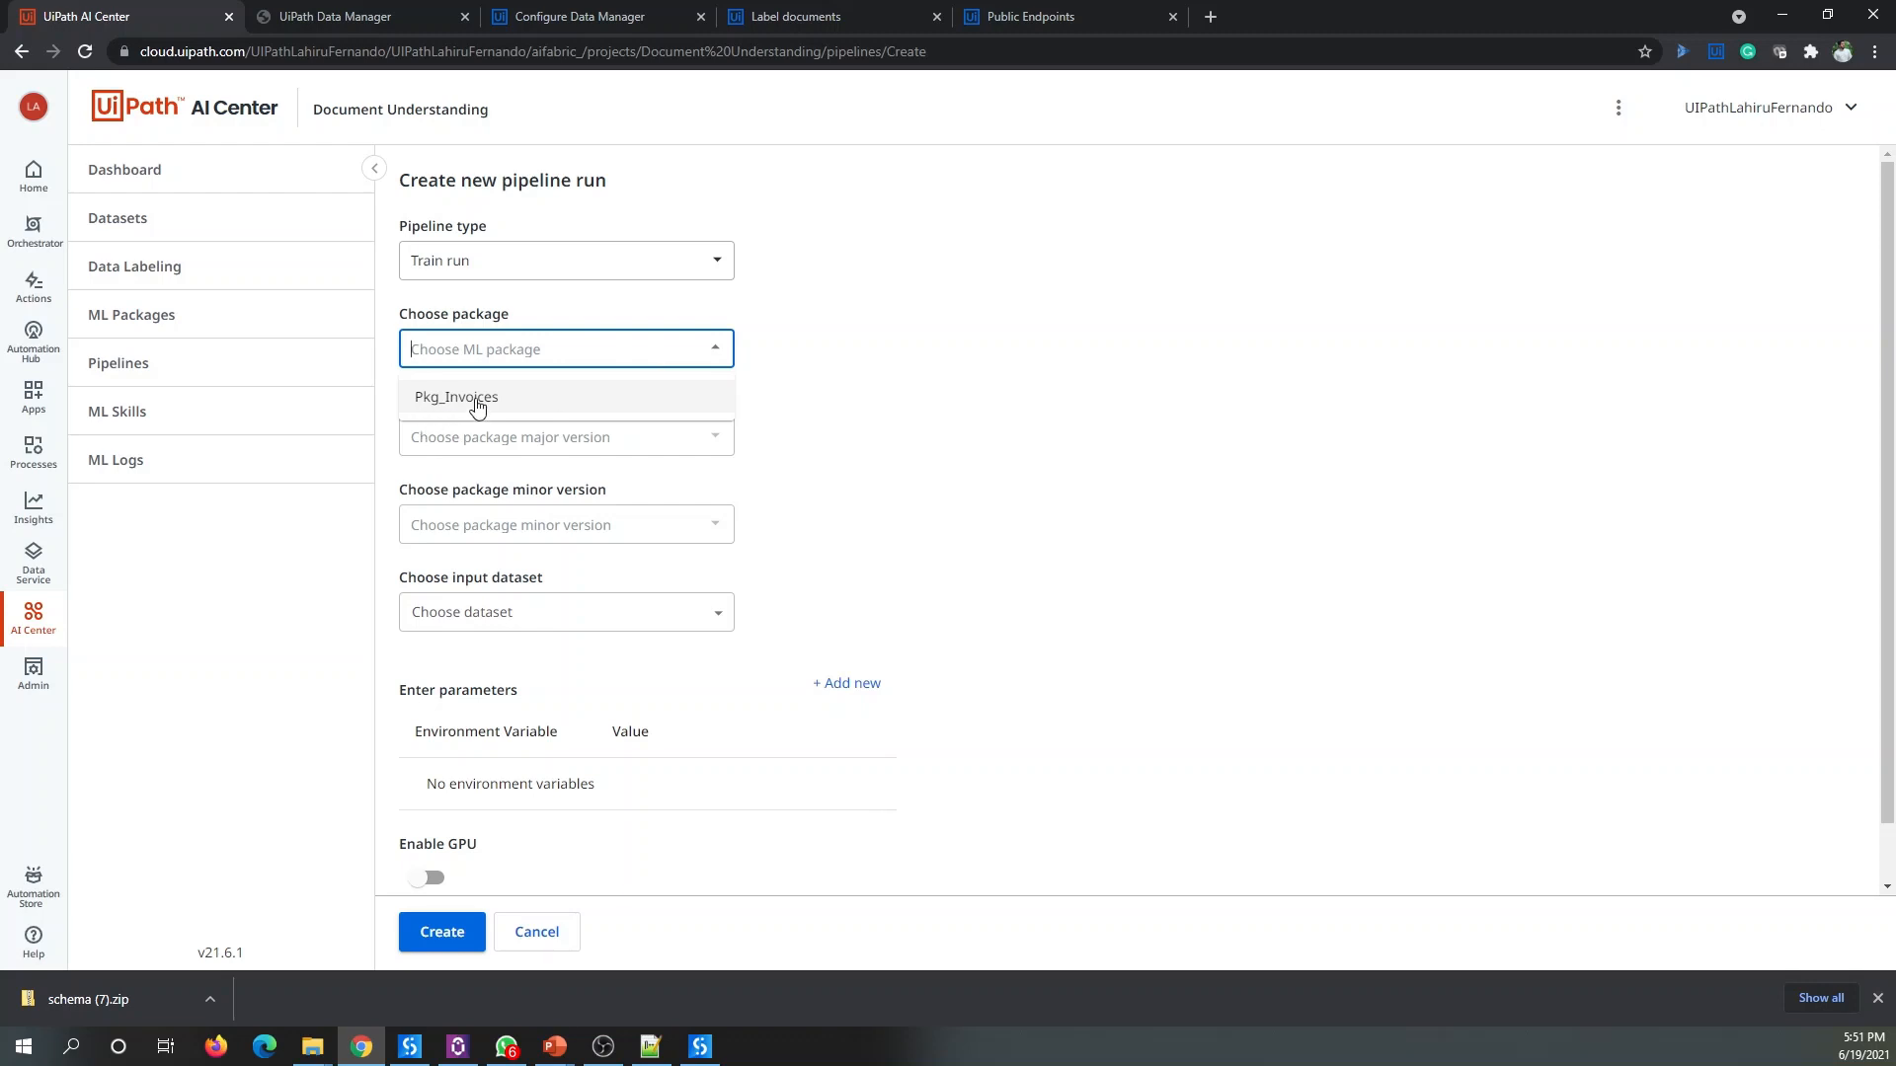
pyautogui.click(477, 400)
pyautogui.click(540, 437)
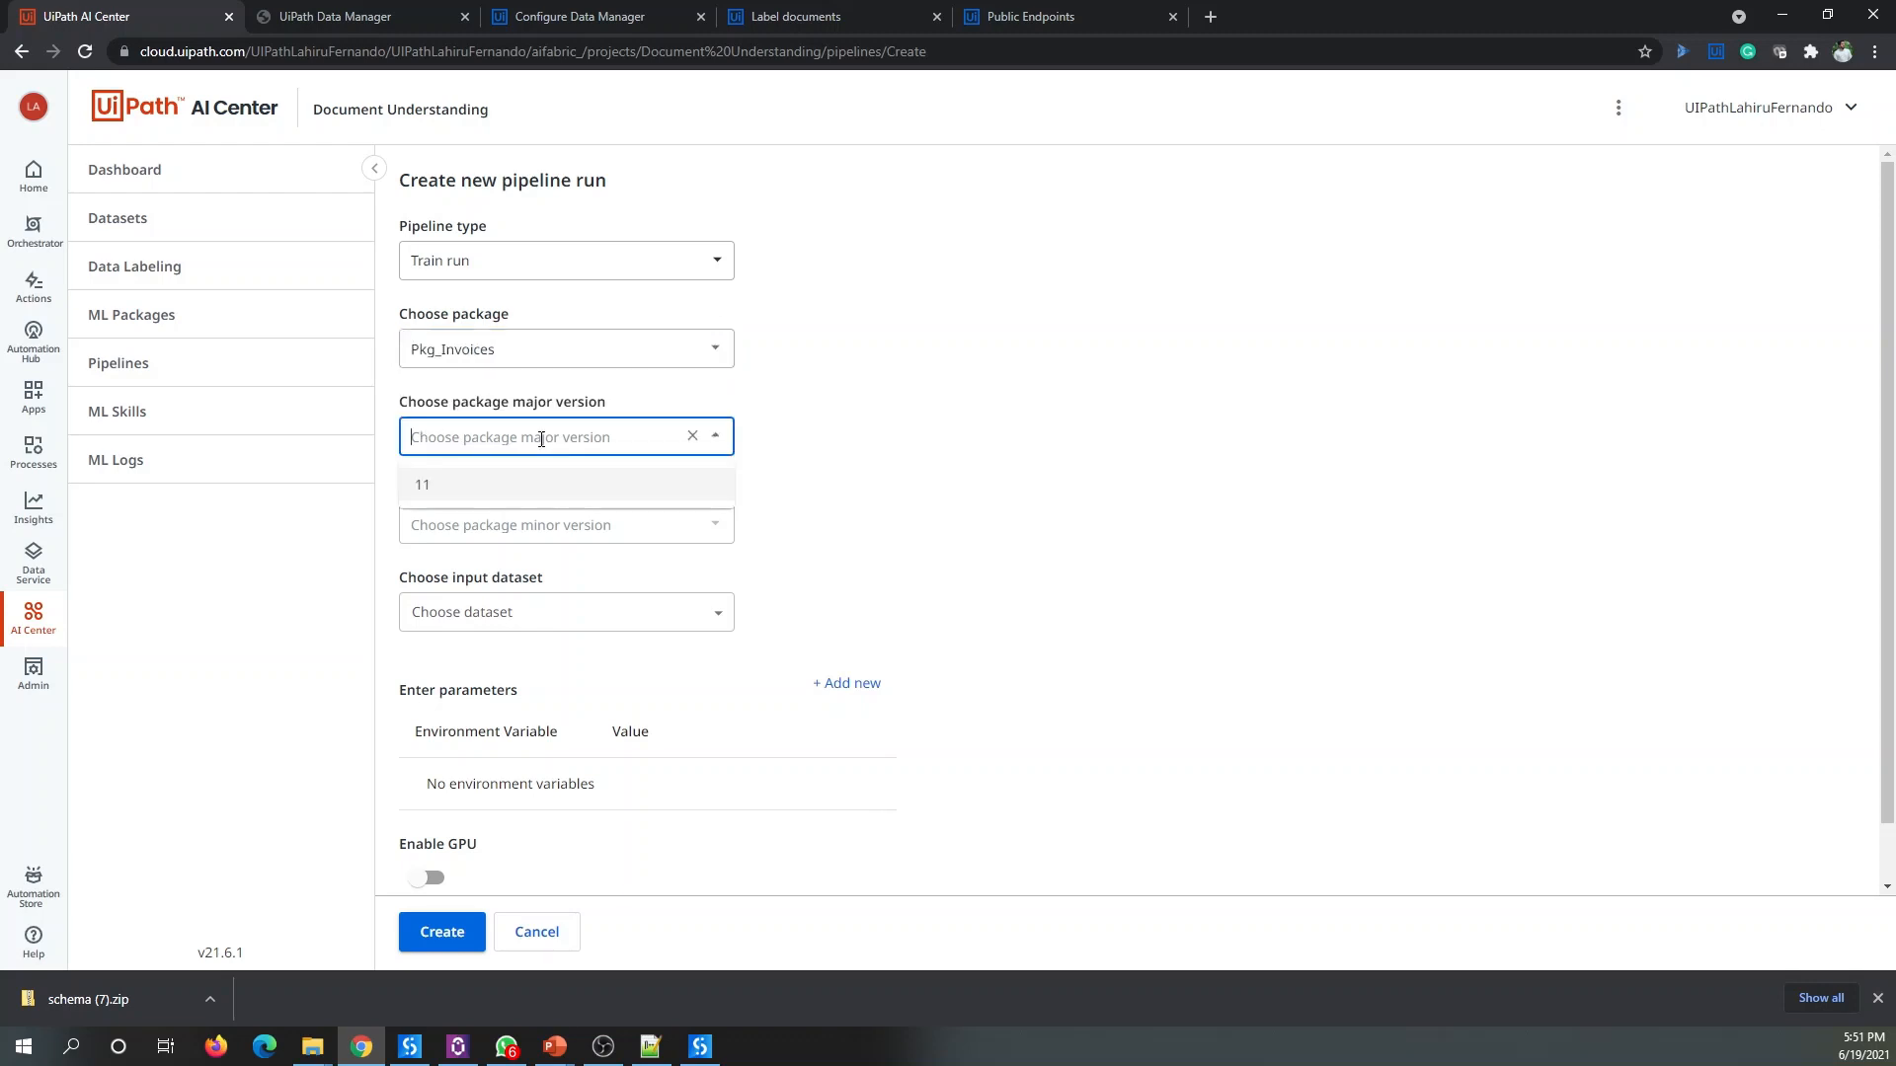
pyautogui.click(426, 494)
pyautogui.click(536, 525)
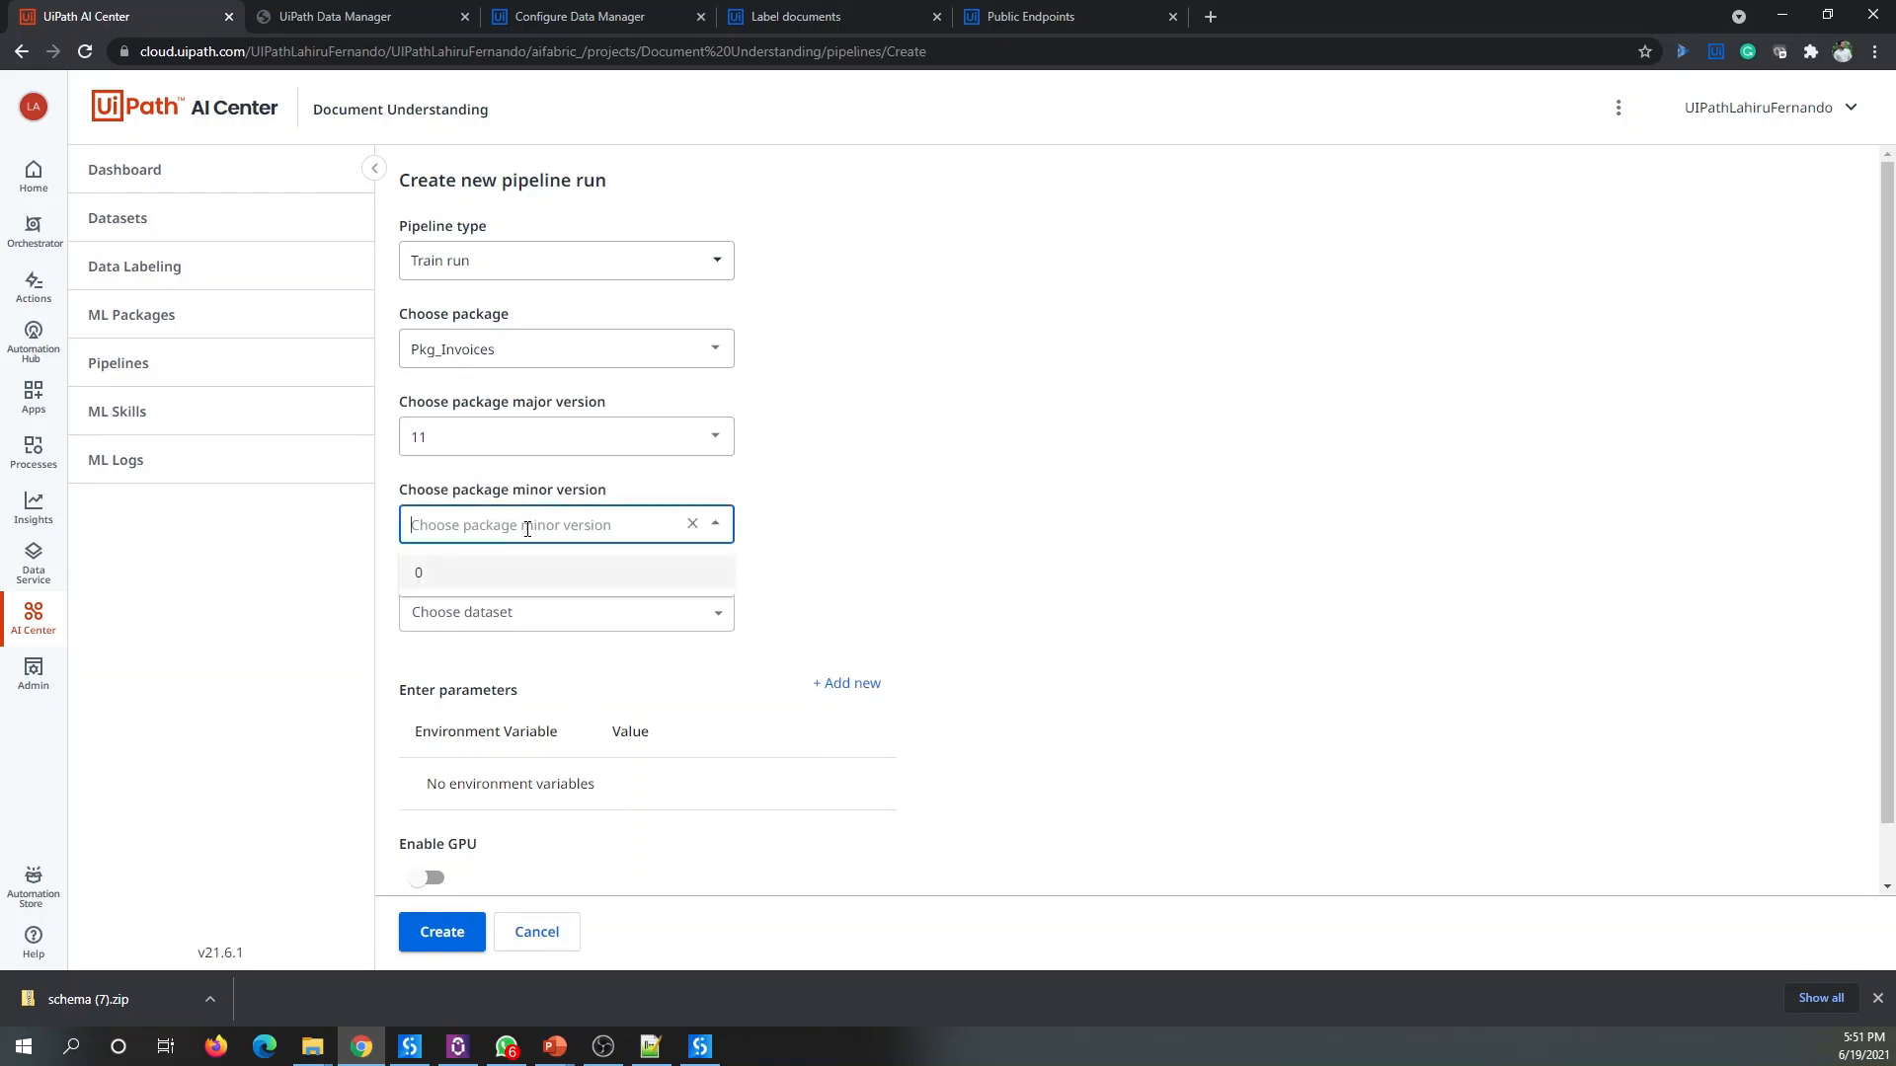
pyautogui.click(424, 582)
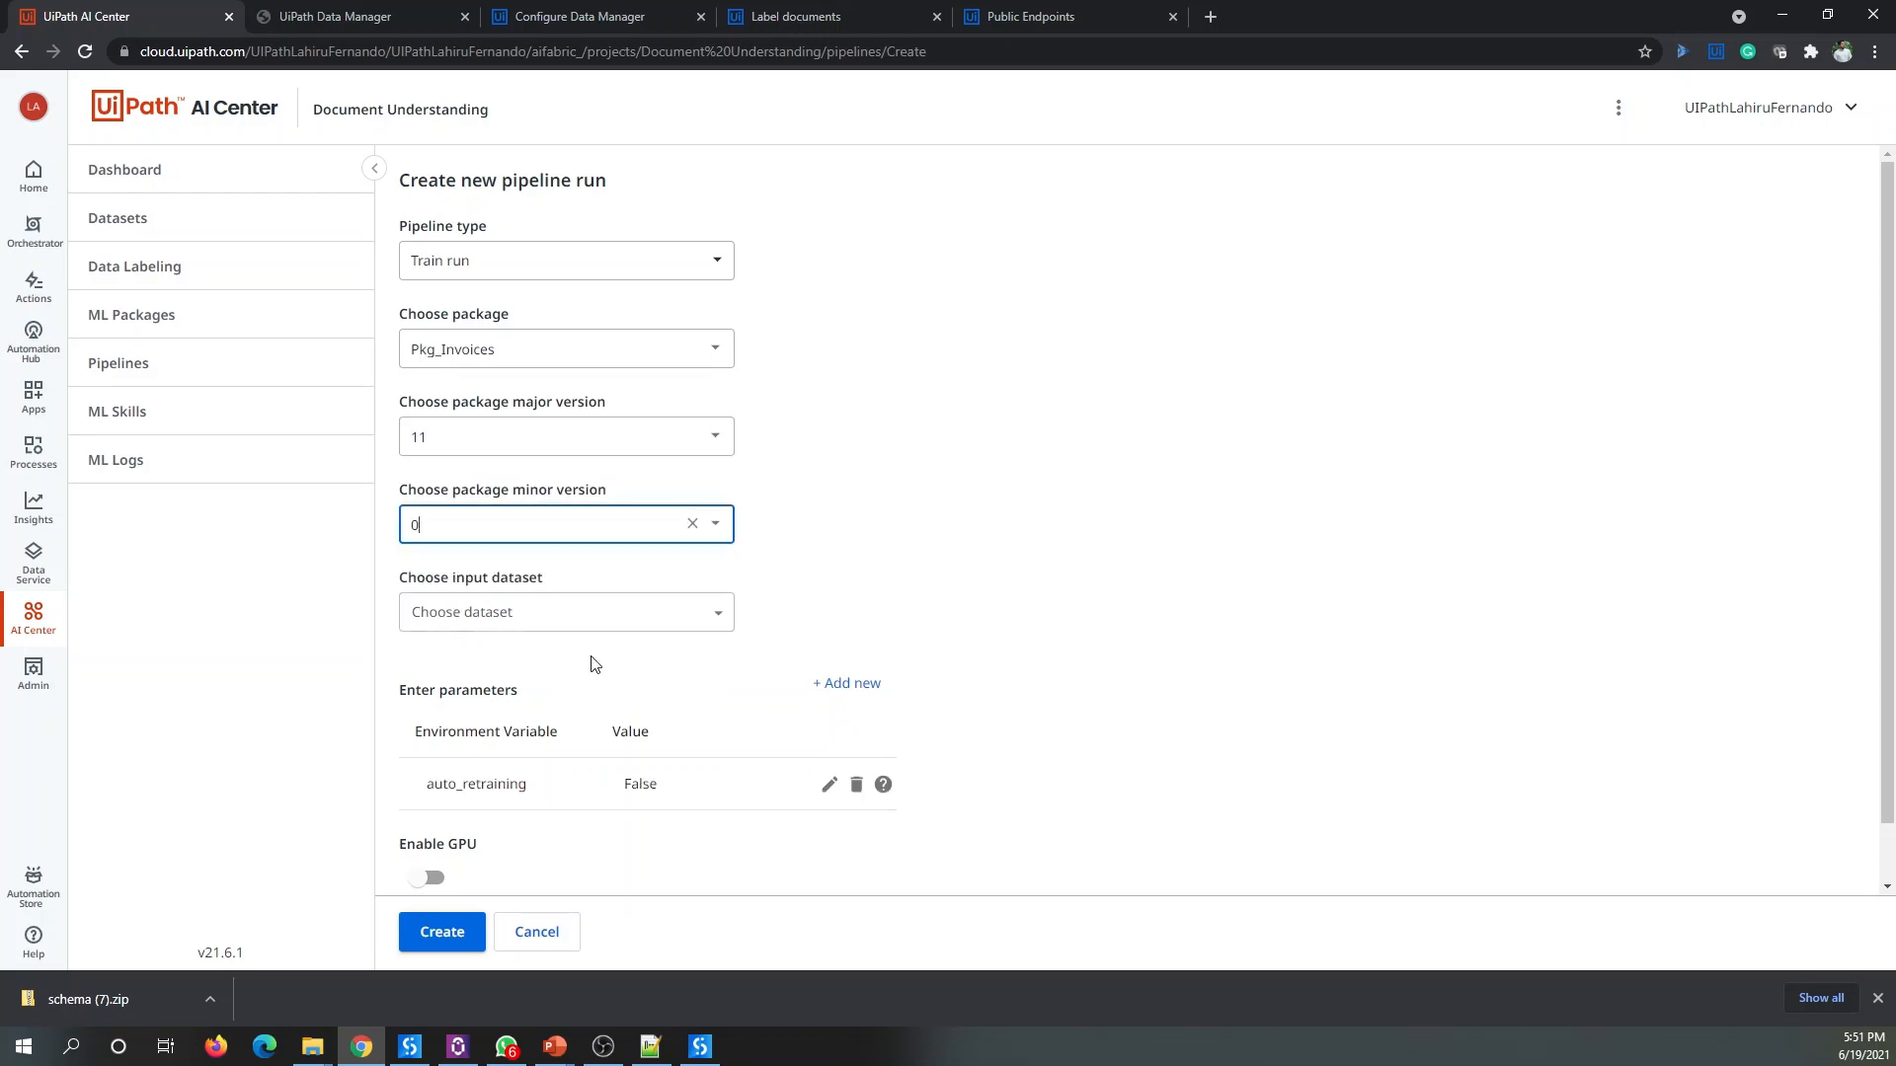
# Step: Set Invoice_Training's export/initial_export_demo folder as the input dataset and create the pipeline with the Run now option
pyautogui.click(534, 614)
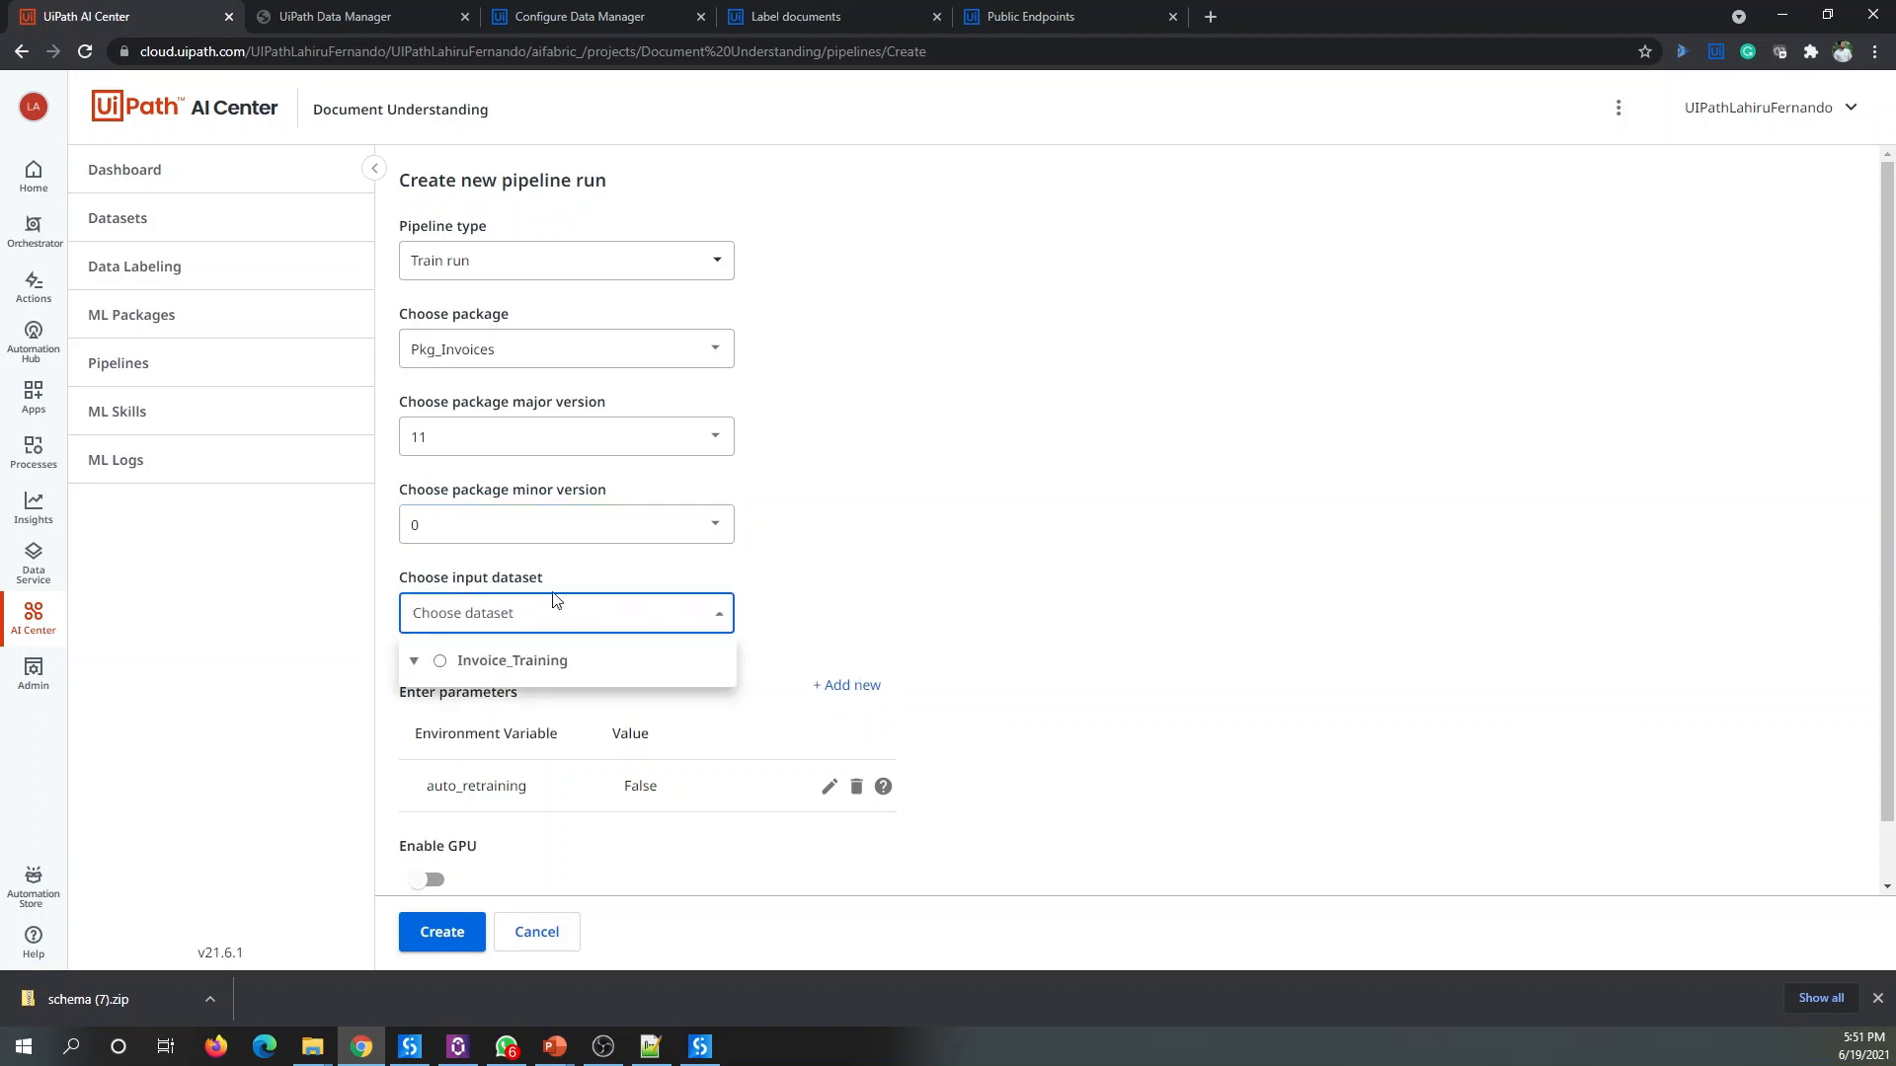
pyautogui.scroll(-1, 553, 604)
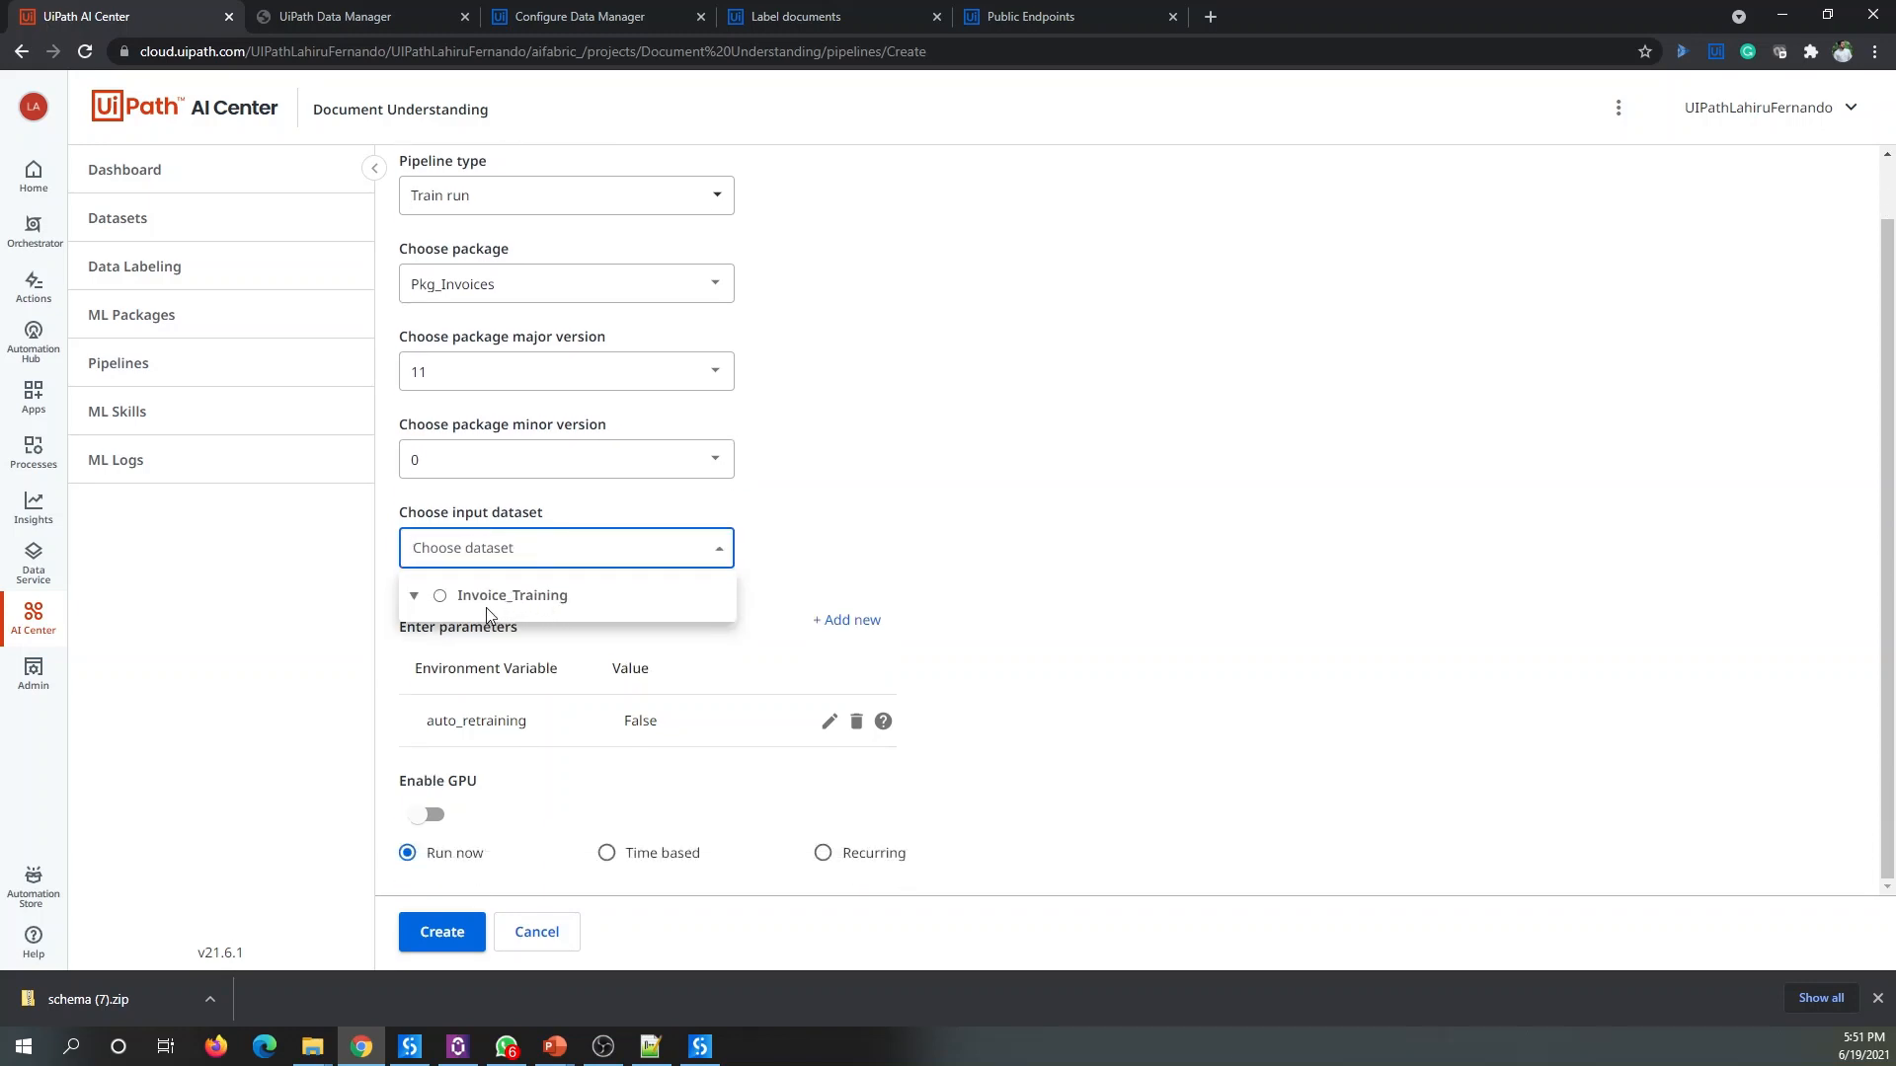
pyautogui.click(415, 598)
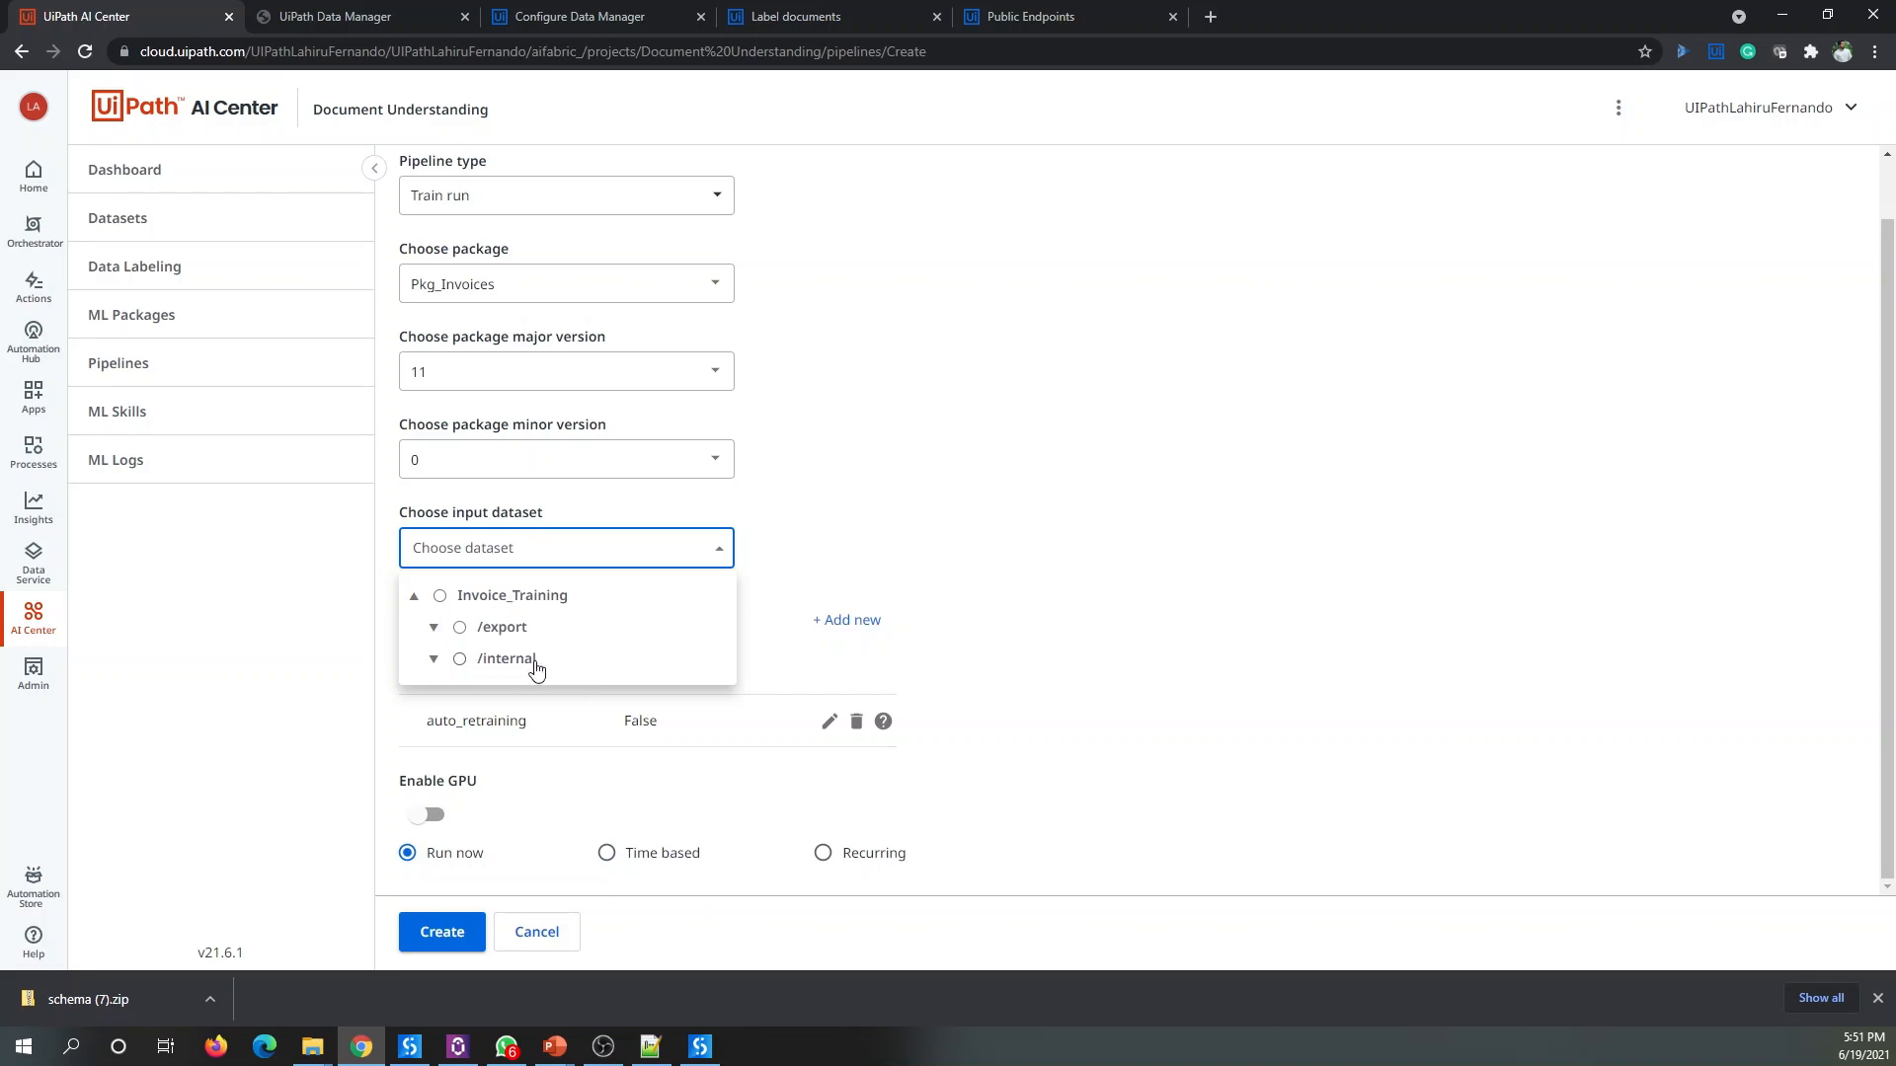
pyautogui.click(435, 630)
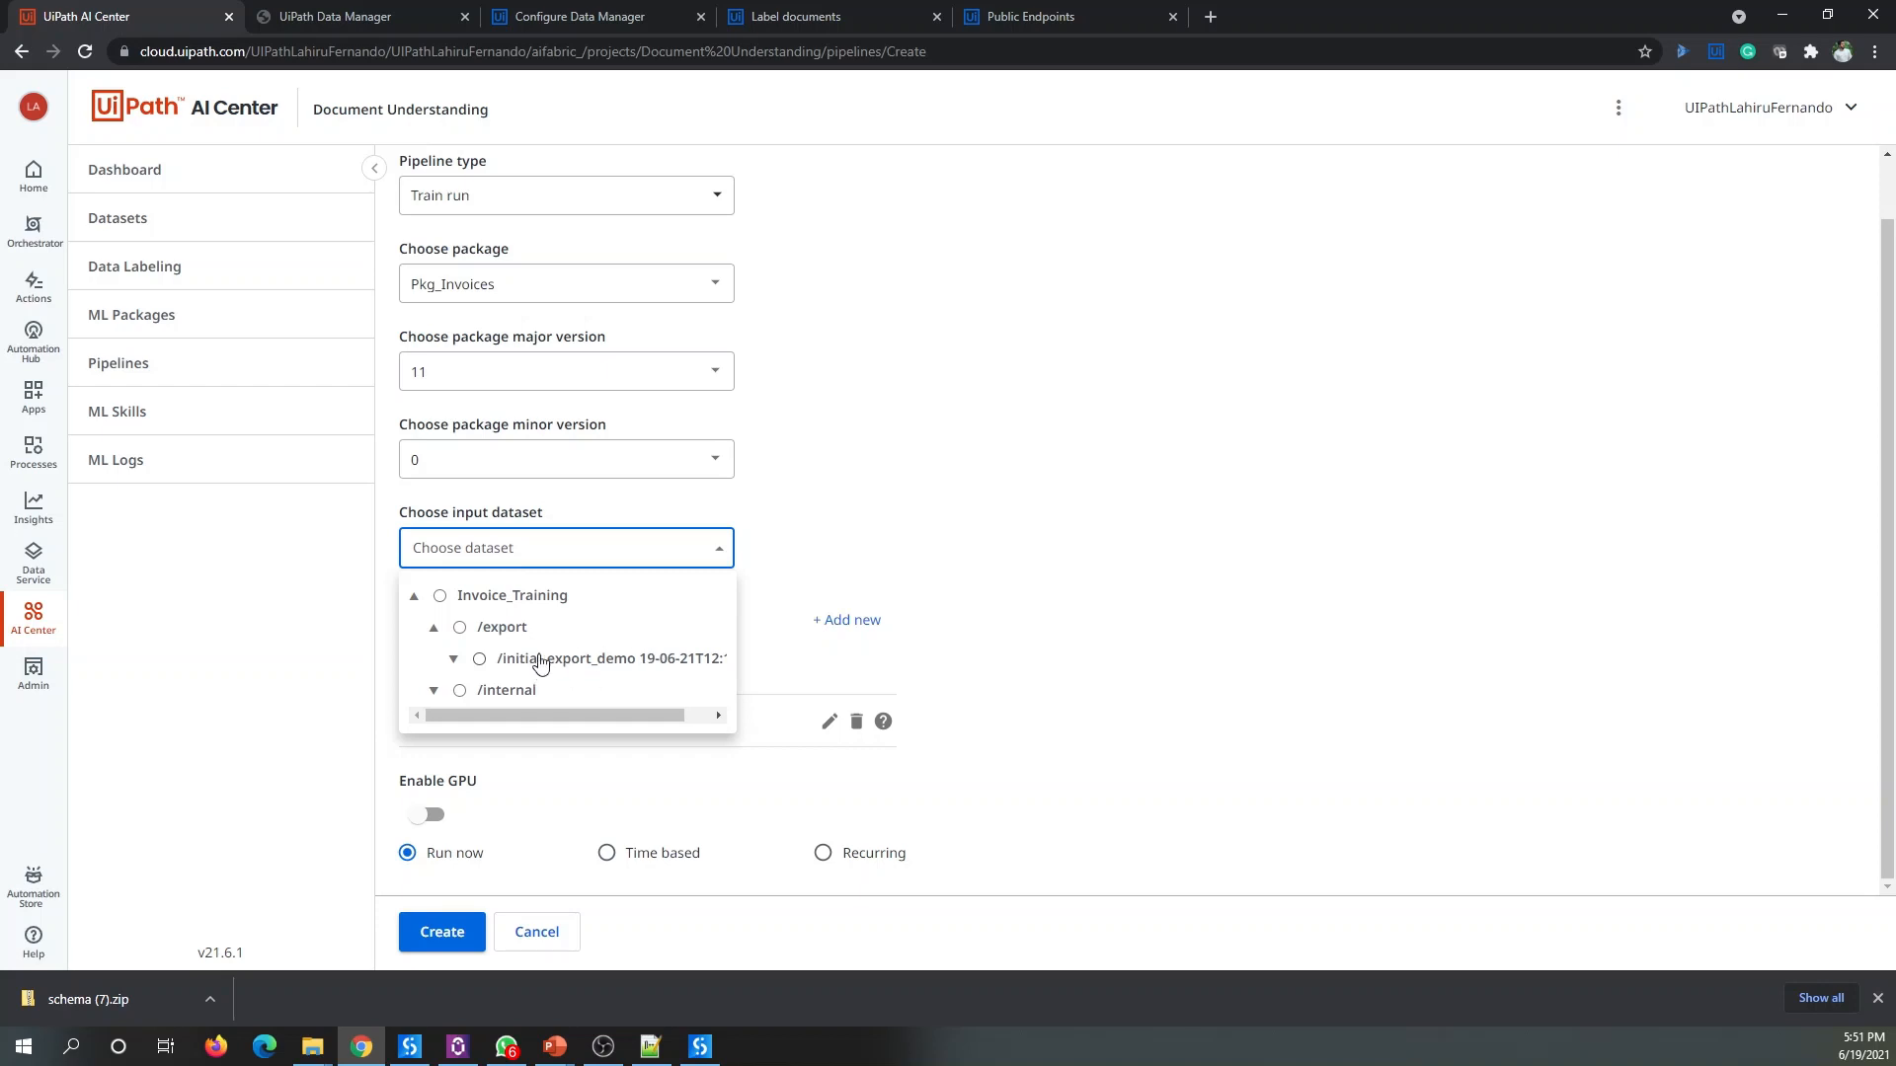
pyautogui.click(480, 660)
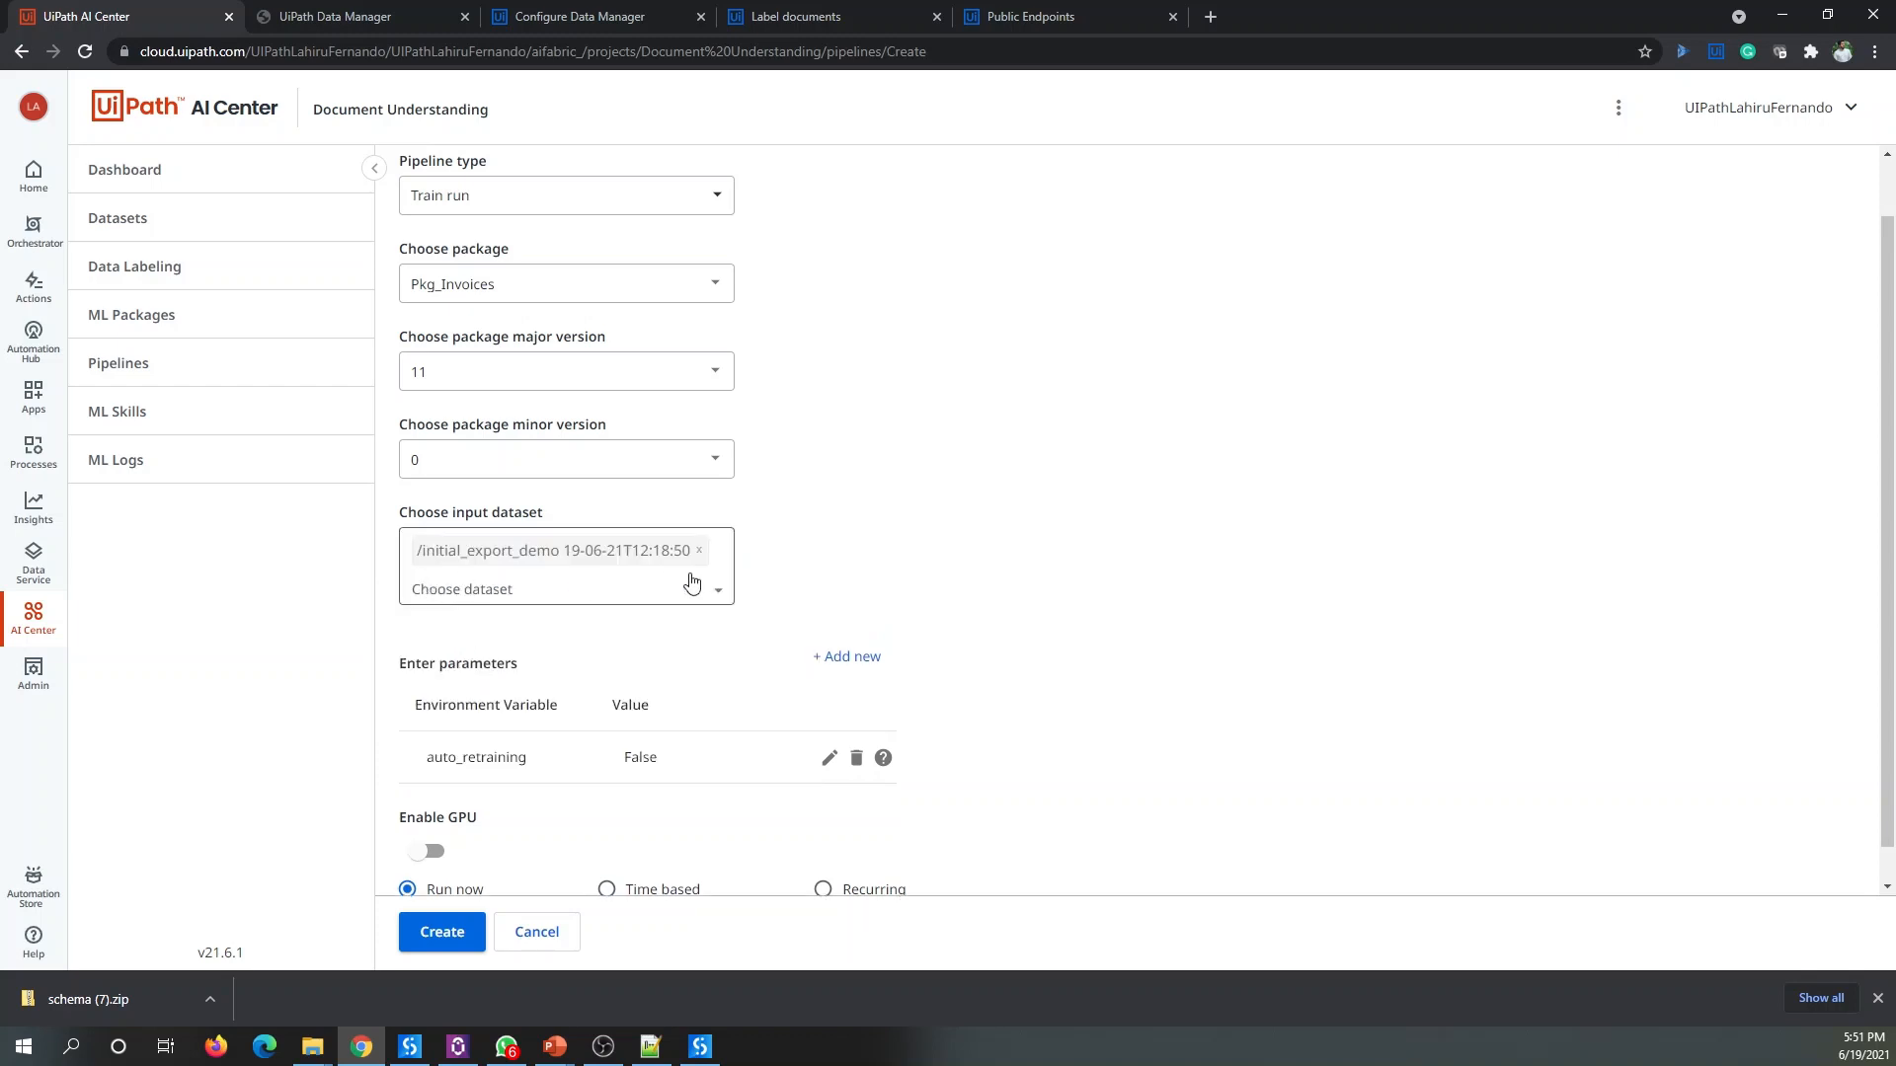
pyautogui.scroll(-1, 1105, 454)
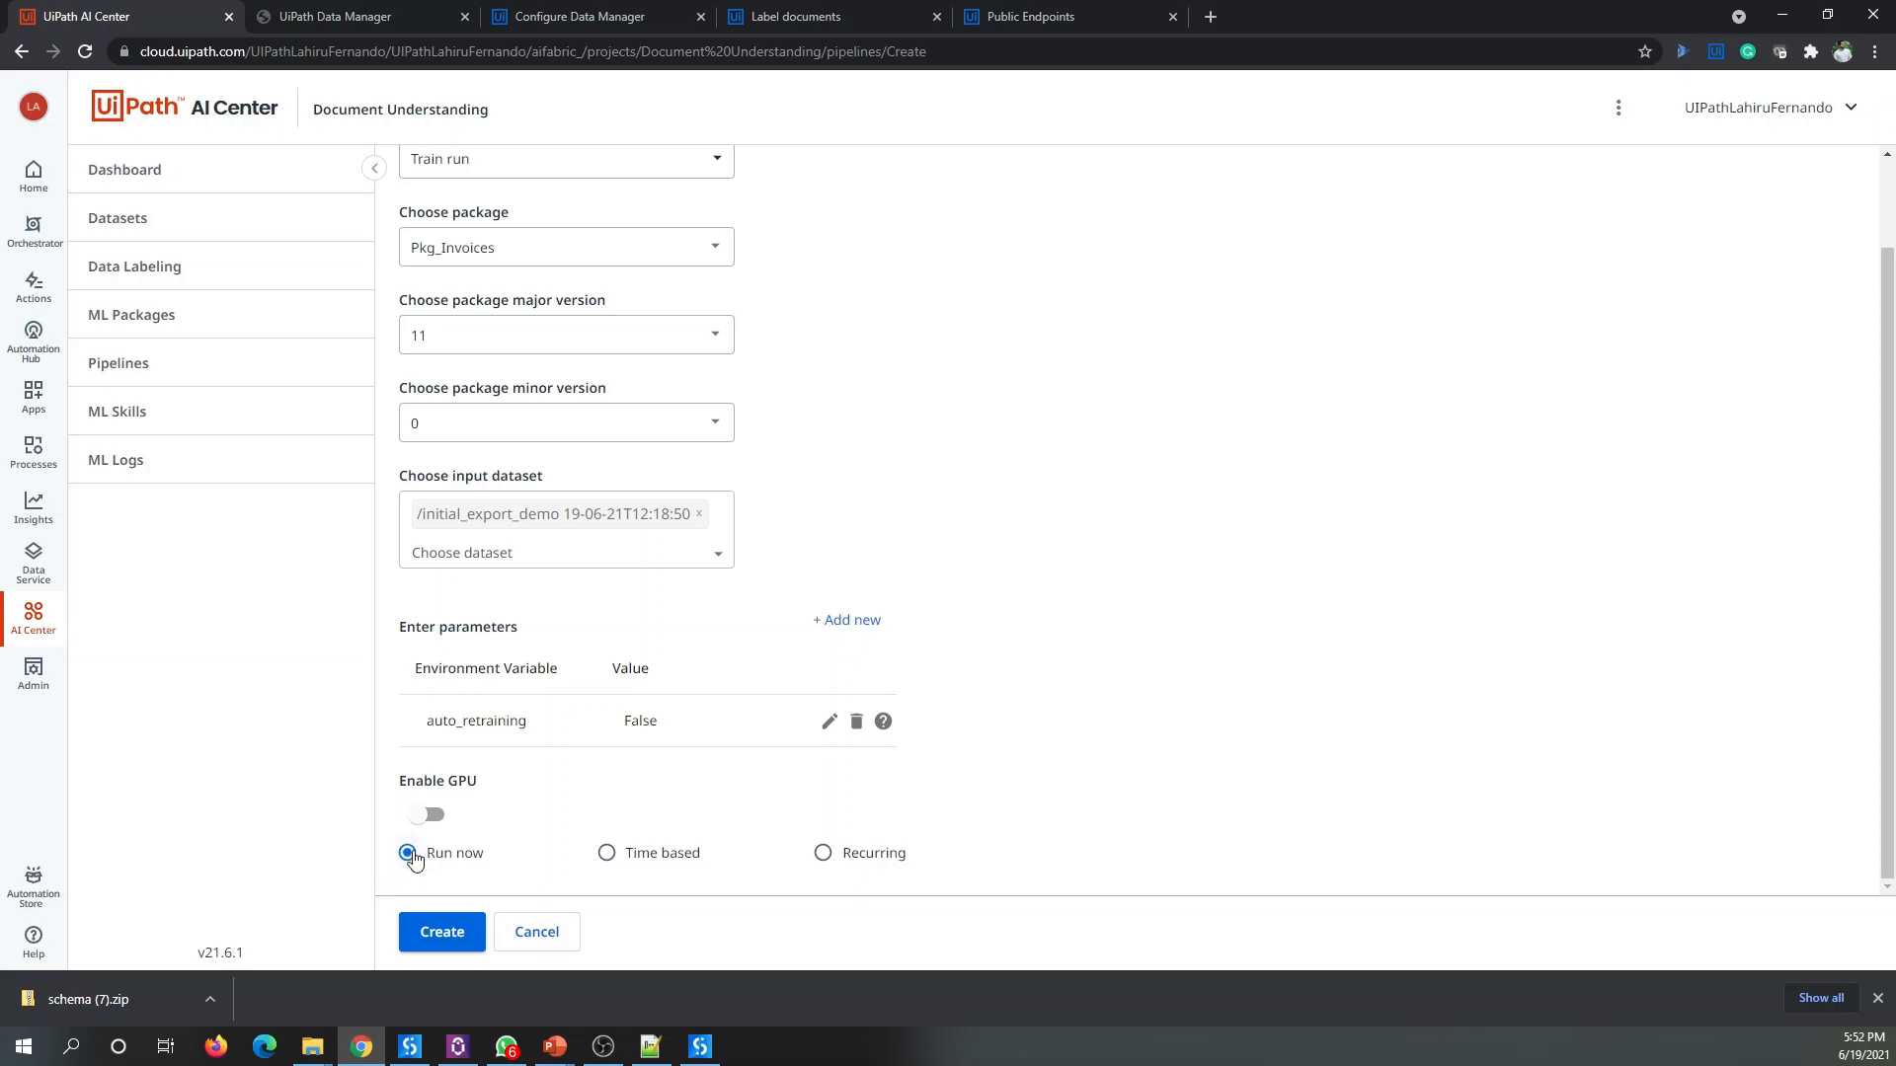
pyautogui.click(441, 938)
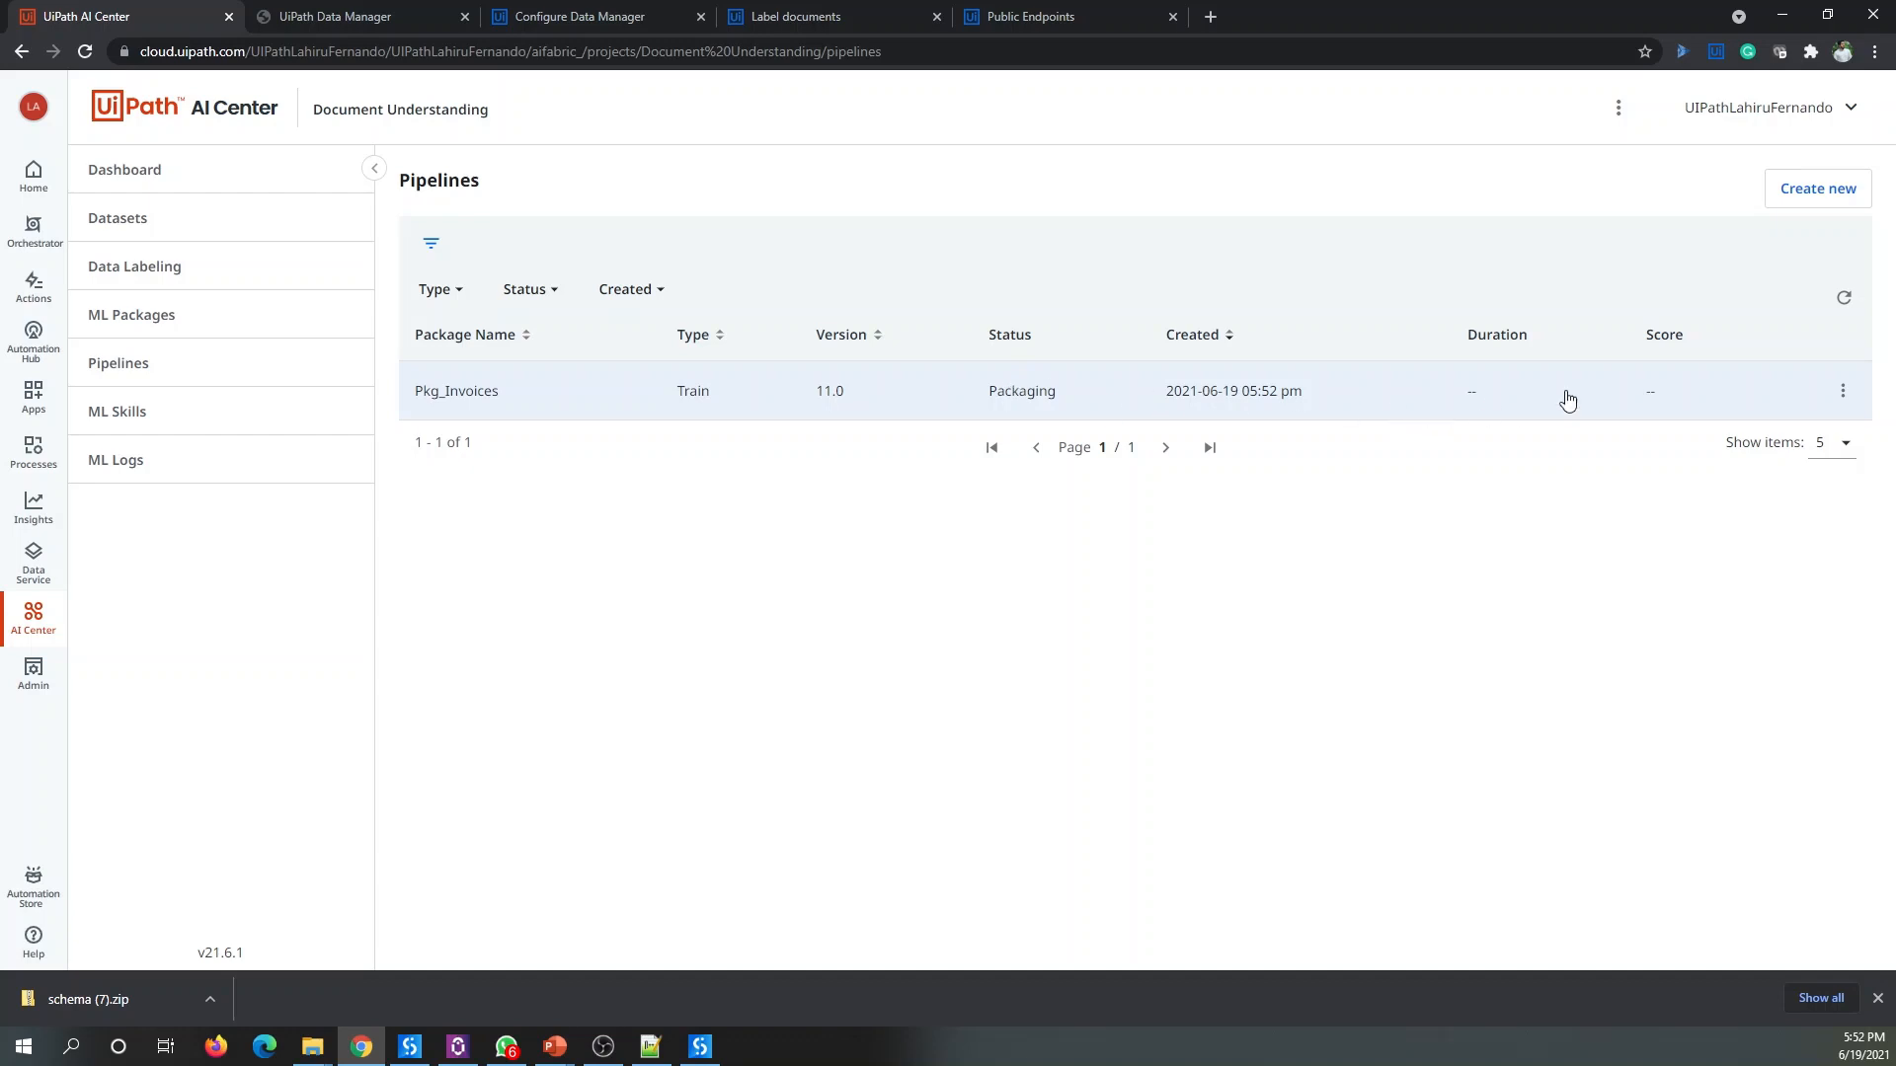
# Step: Refresh the pipeline list and check the status of the Pkg_Invoices train run
pyautogui.click(1860, 298)
pyautogui.click(1844, 297)
pyautogui.click(1843, 298)
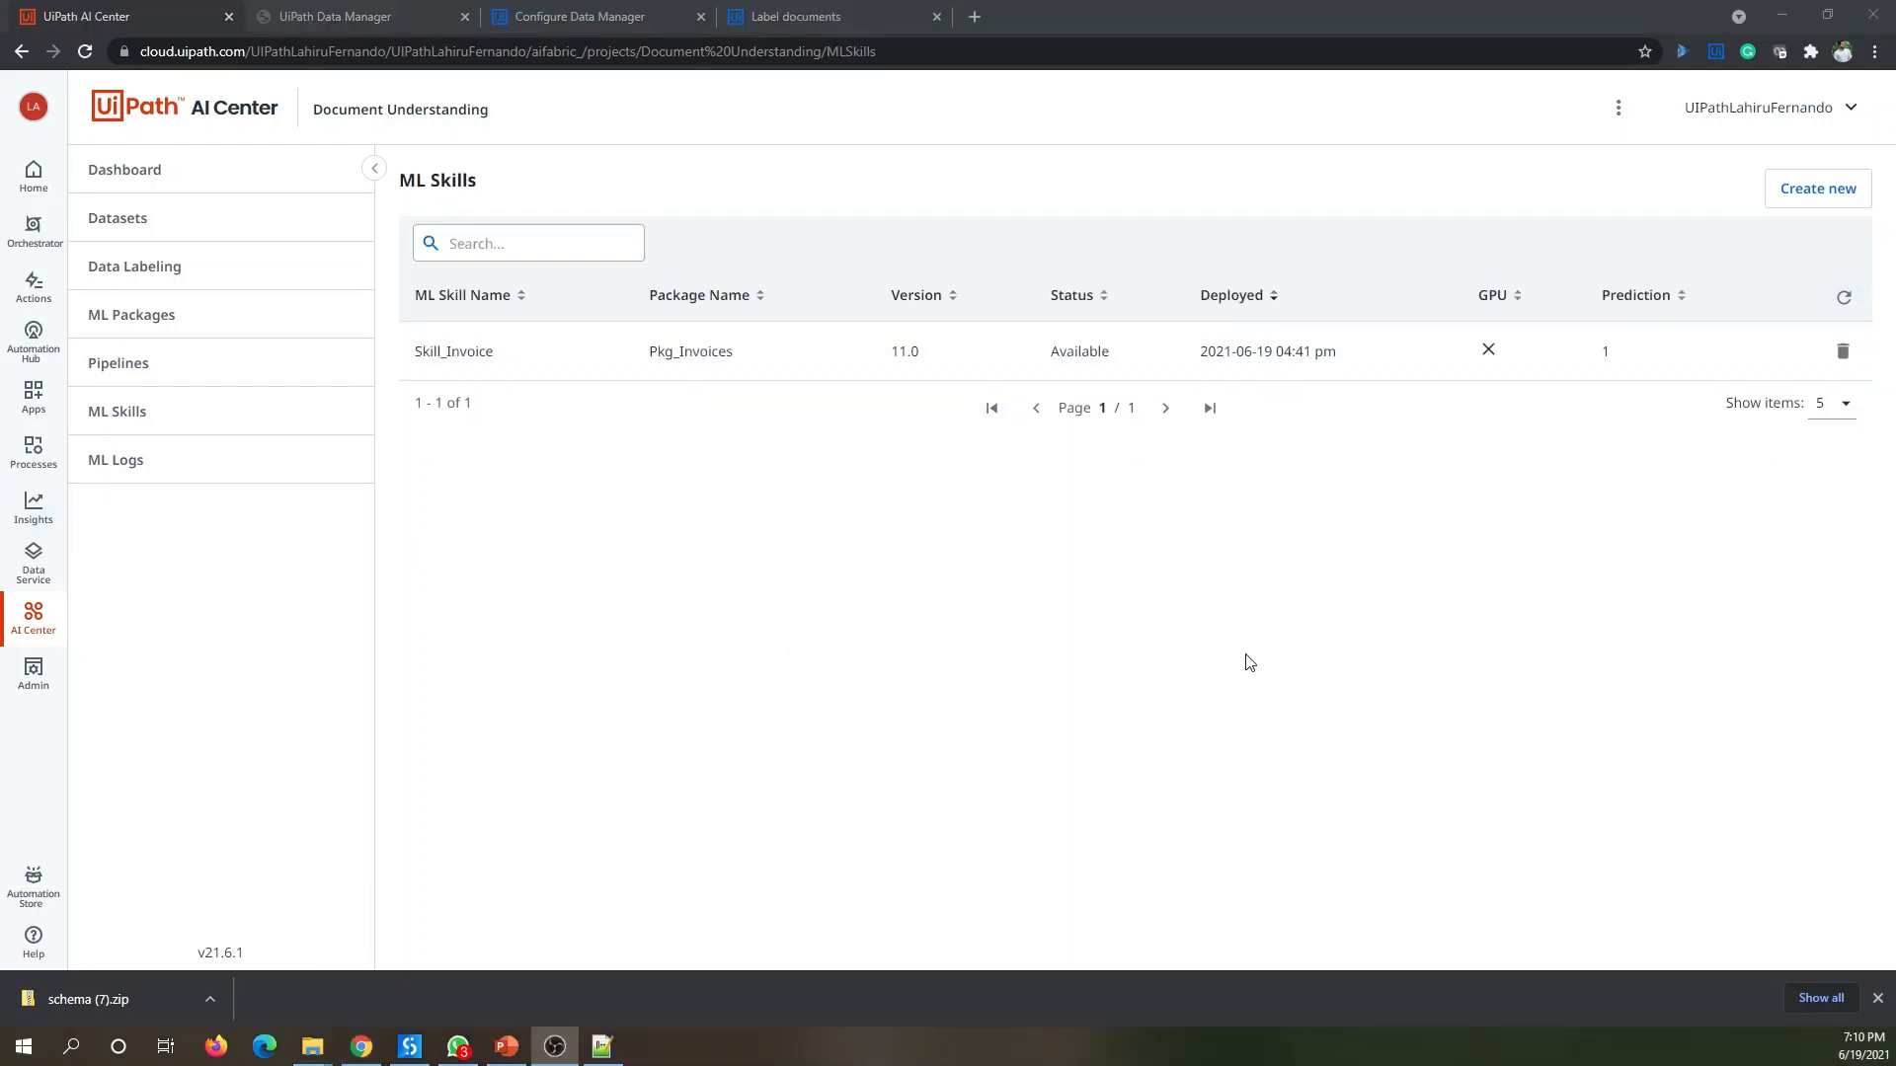
pyautogui.click(1705, 541)
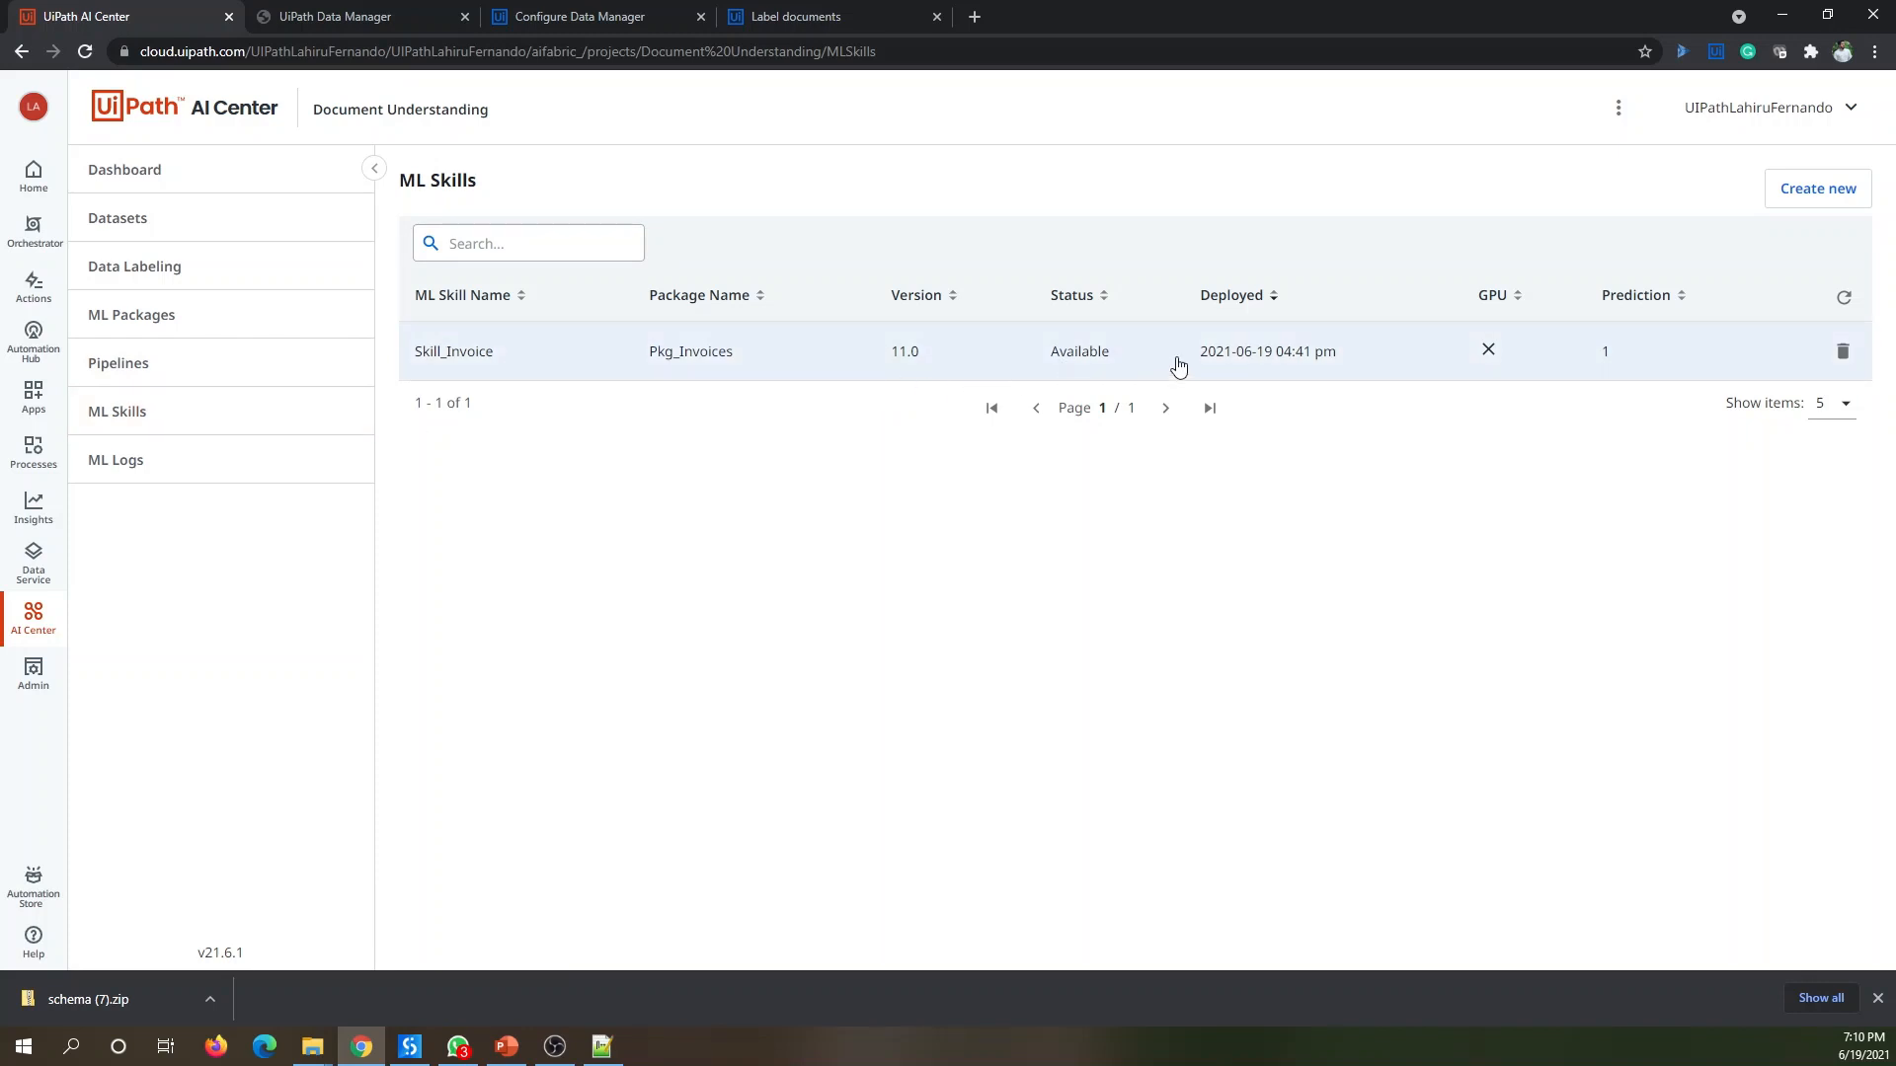
pyautogui.click(207, 371)
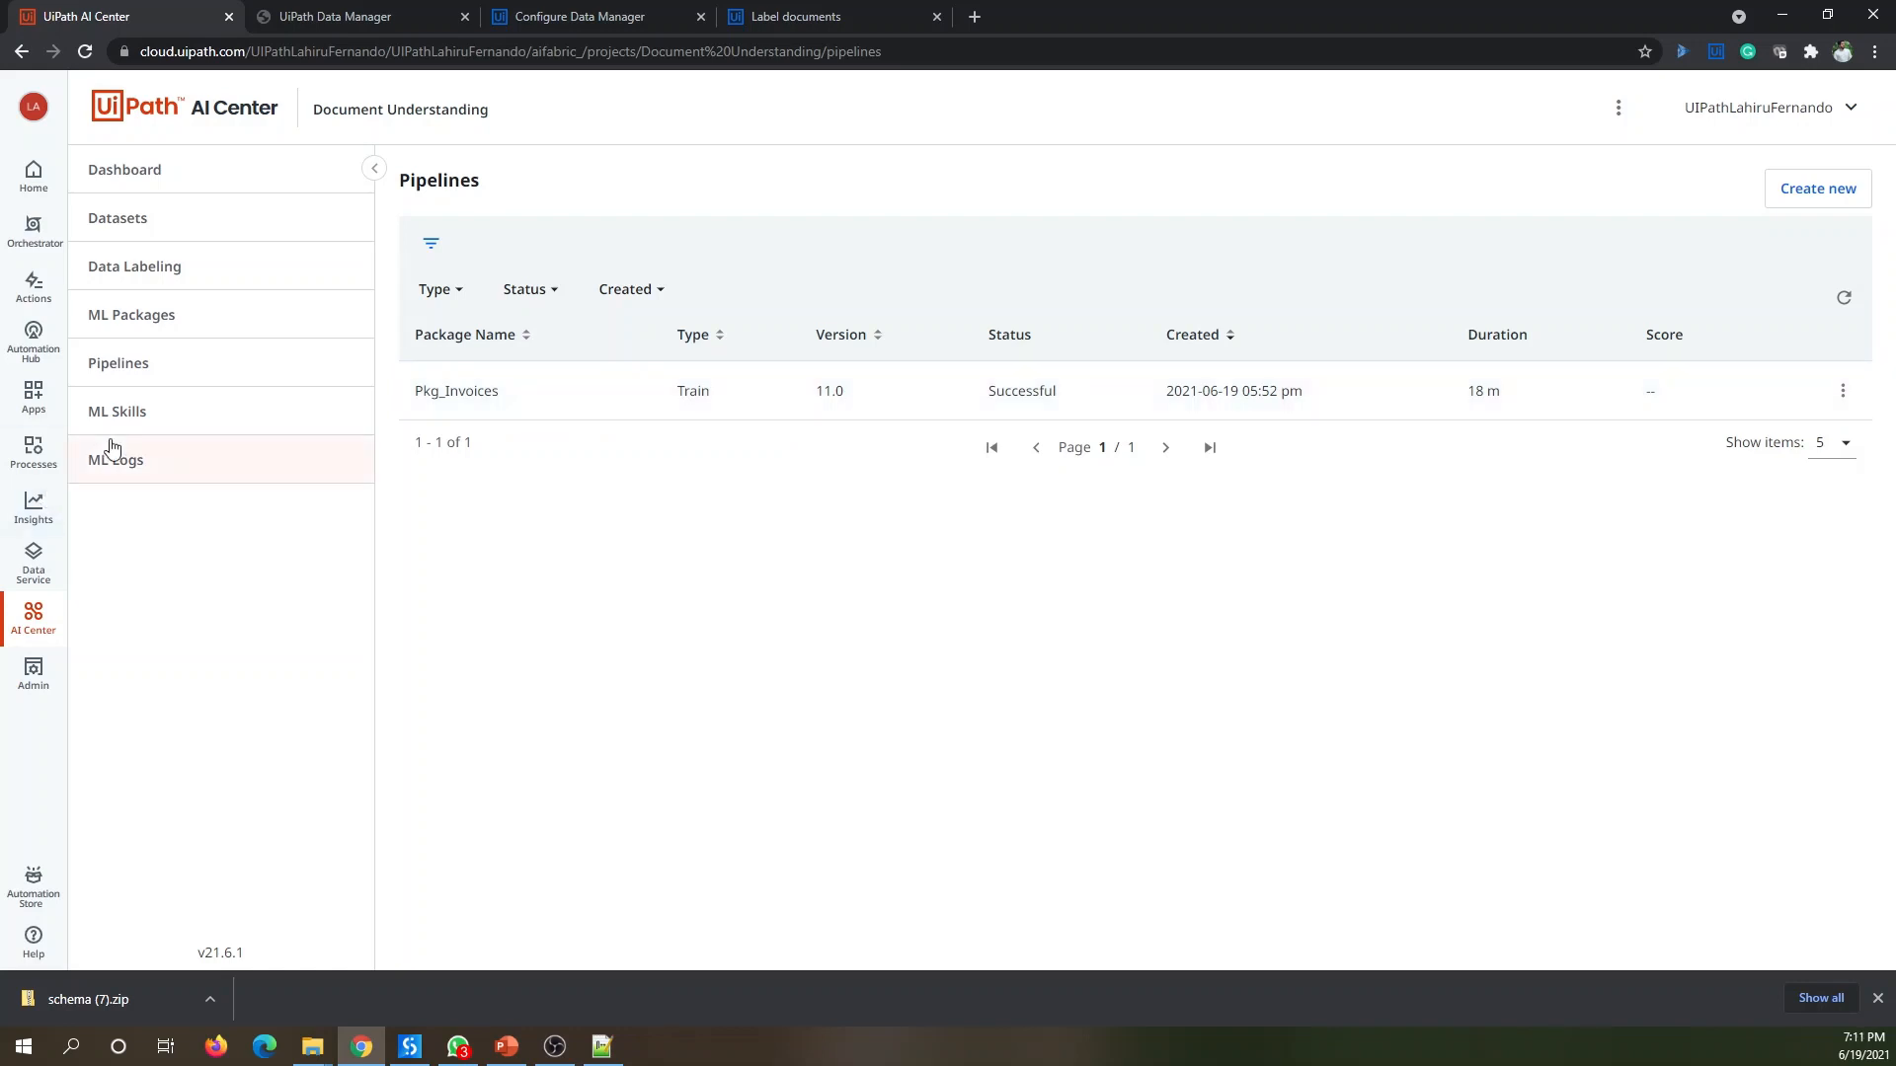
# Step: Update the Skill_Invoice ML skill to Pkg_Invoices version 11.1 and refresh the skills list to check its deployment
pyautogui.click(184, 413)
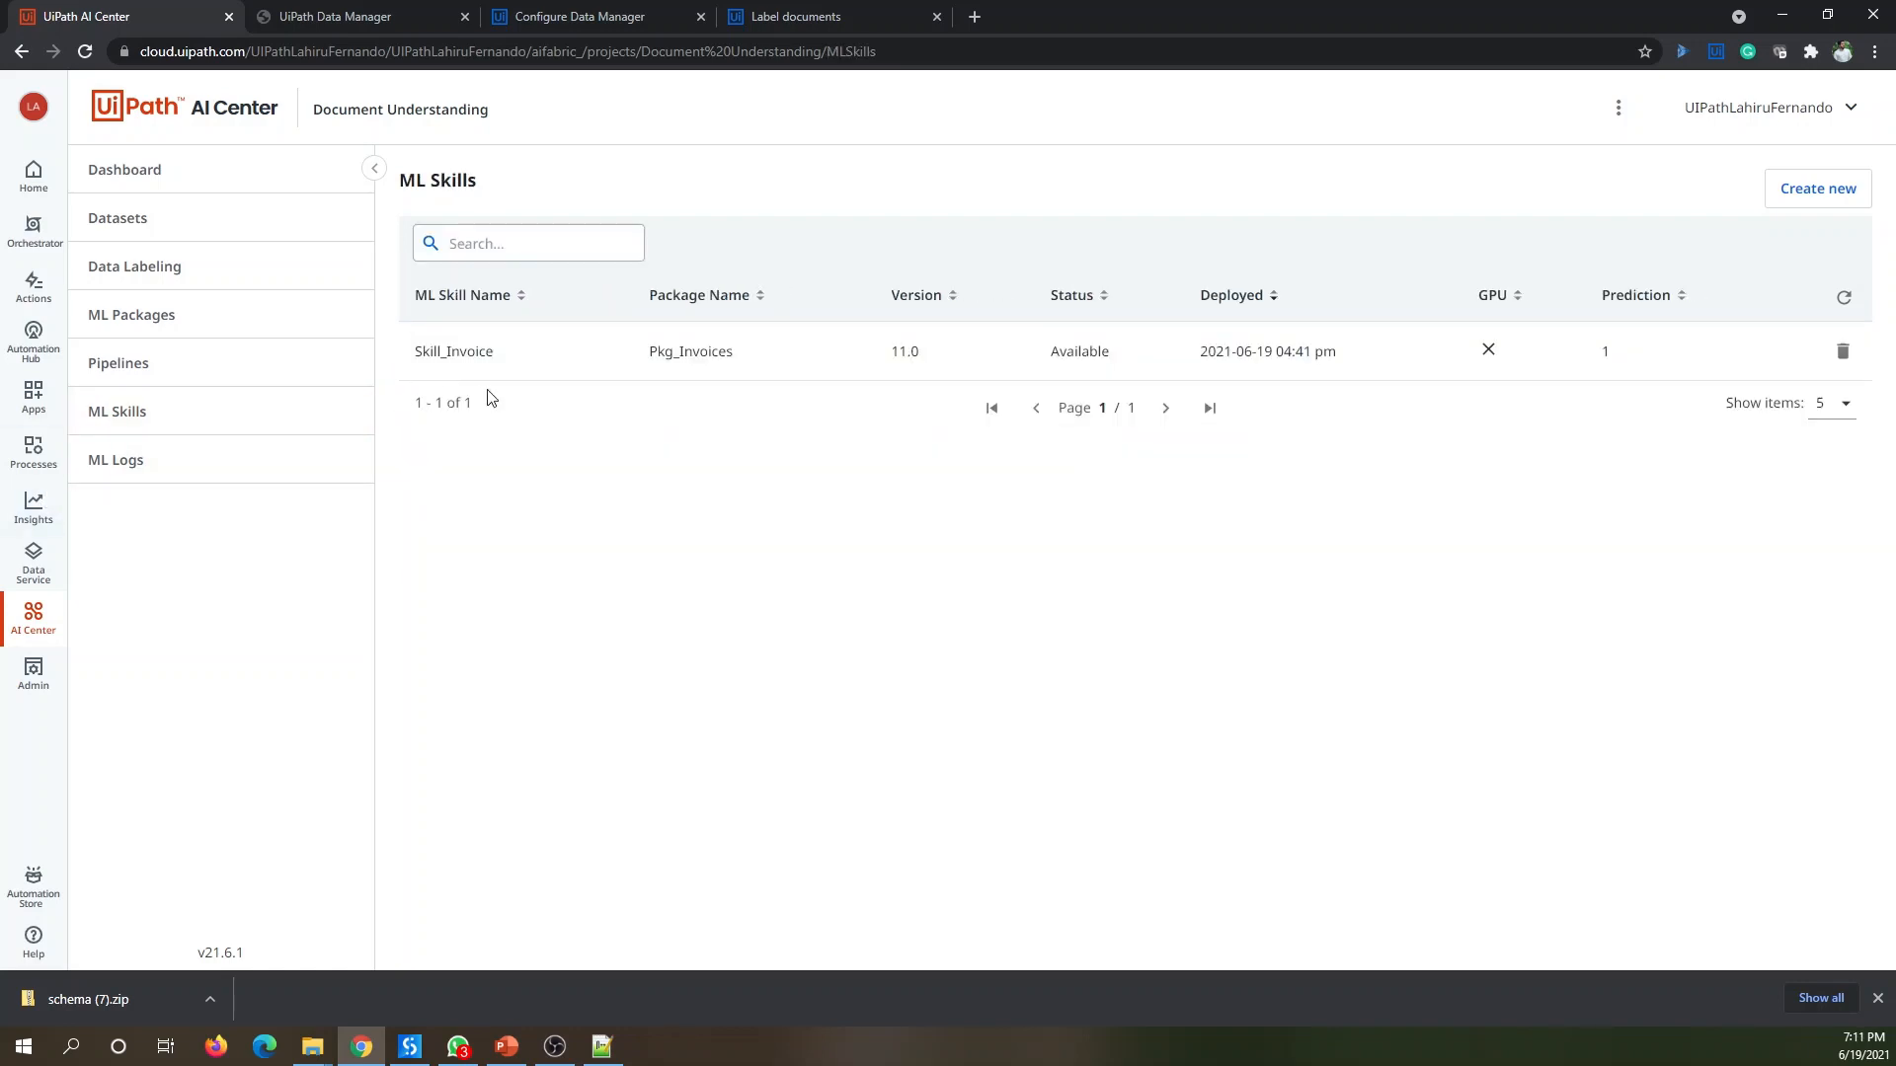
pyautogui.click(892, 362)
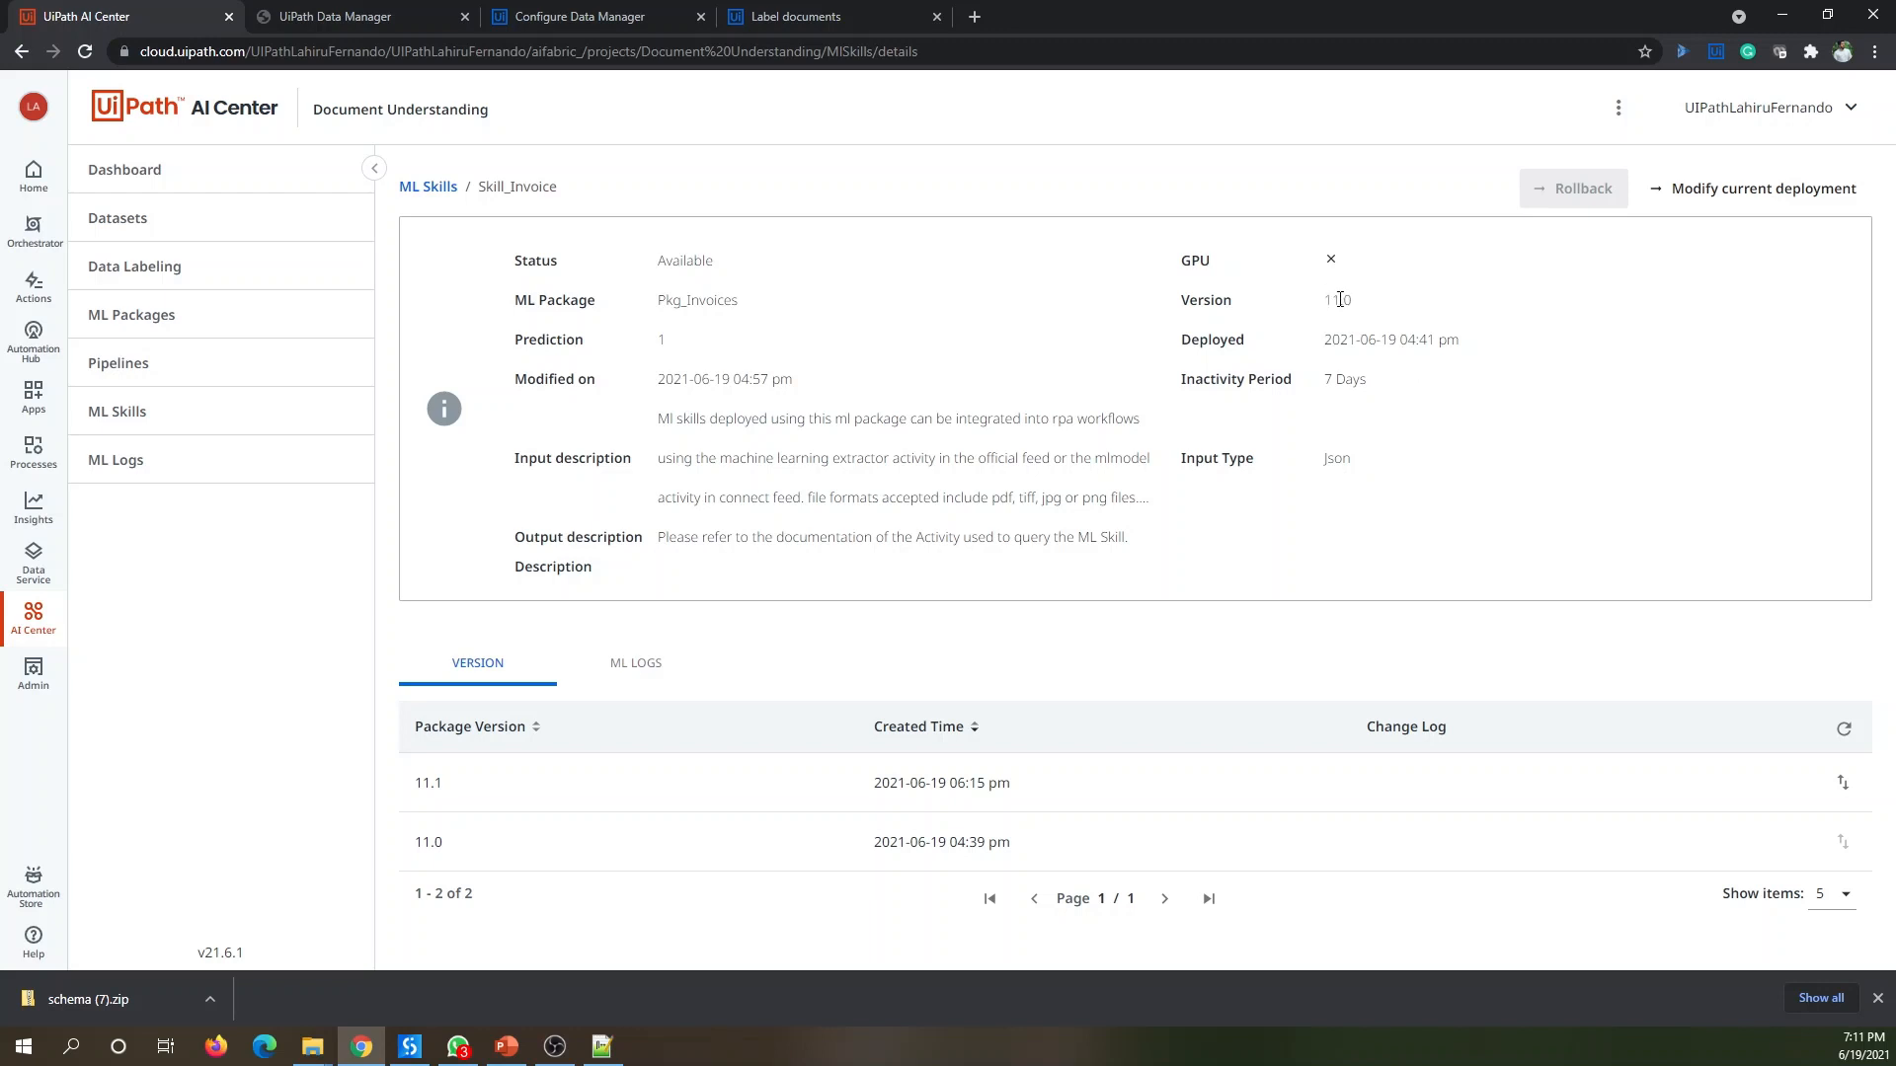
pyautogui.moveTo(1325, 298); pyautogui.dragTo(1360, 303)
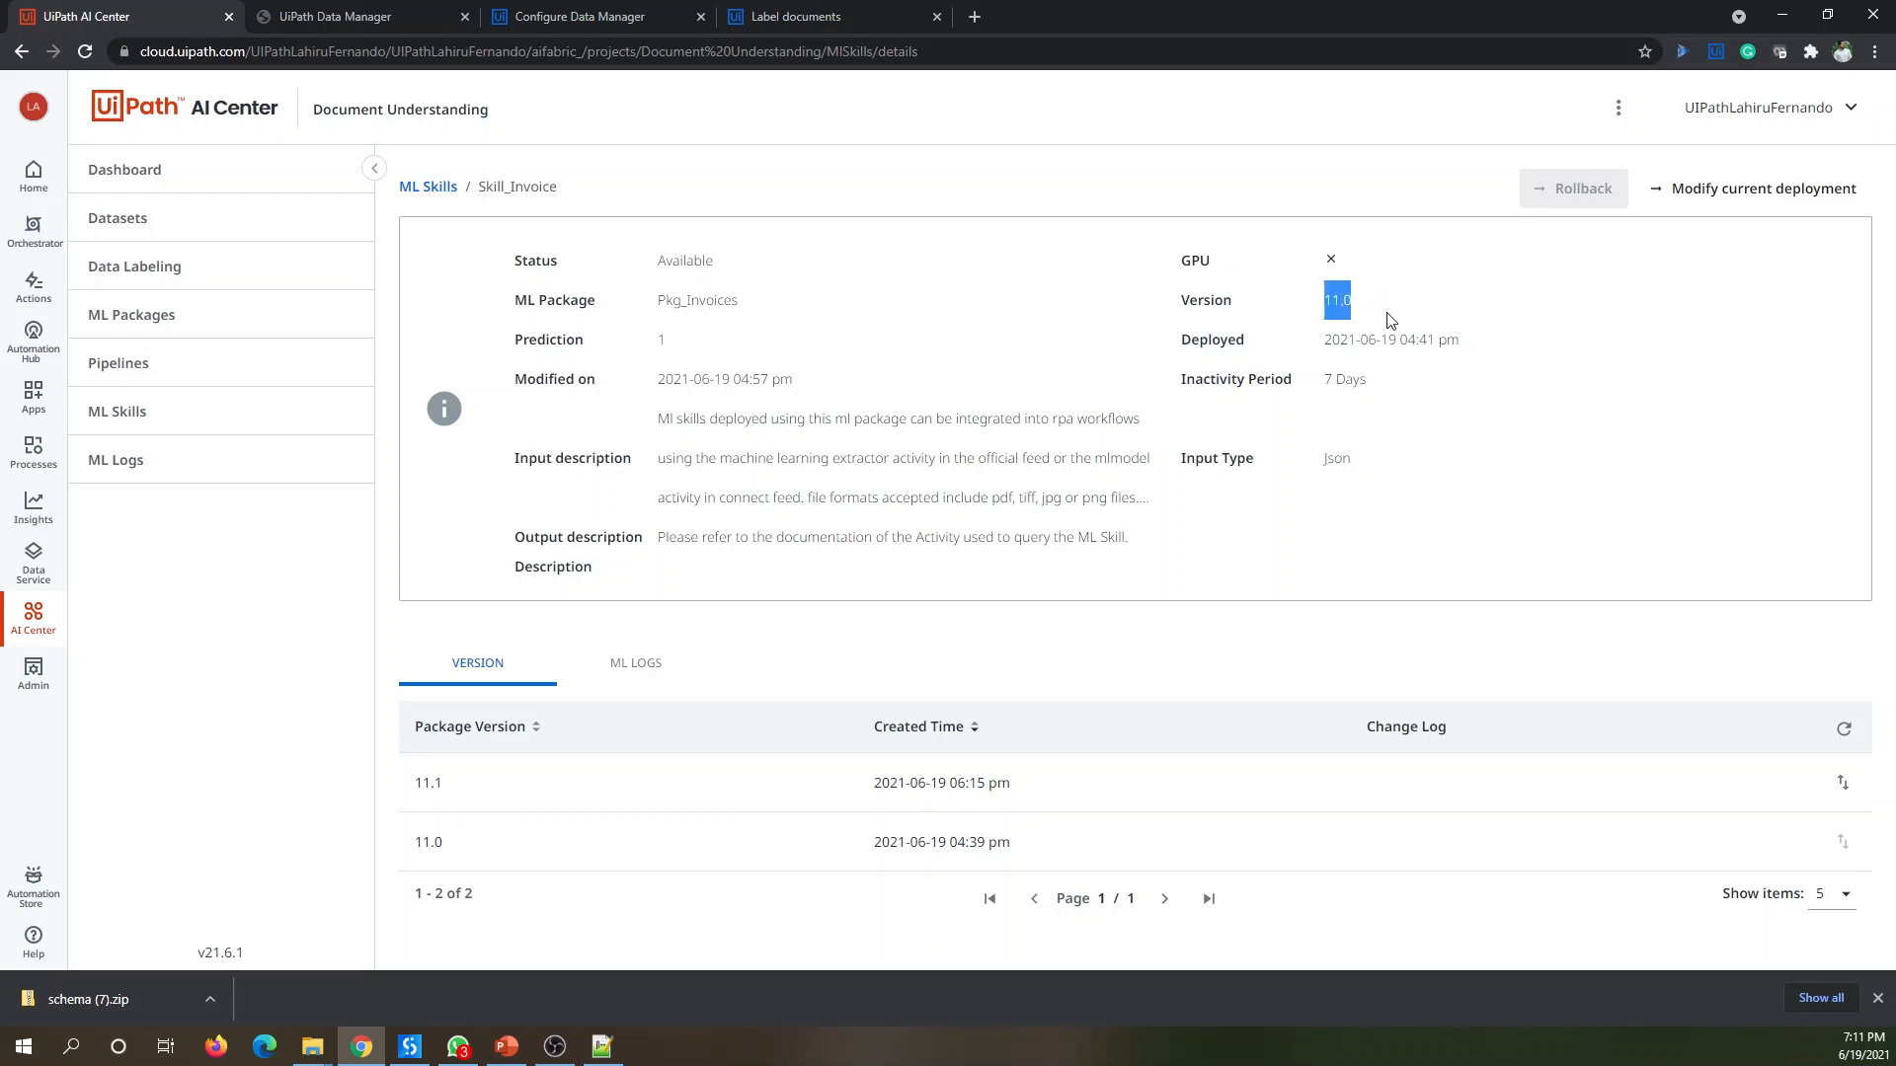
pyautogui.click(1843, 784)
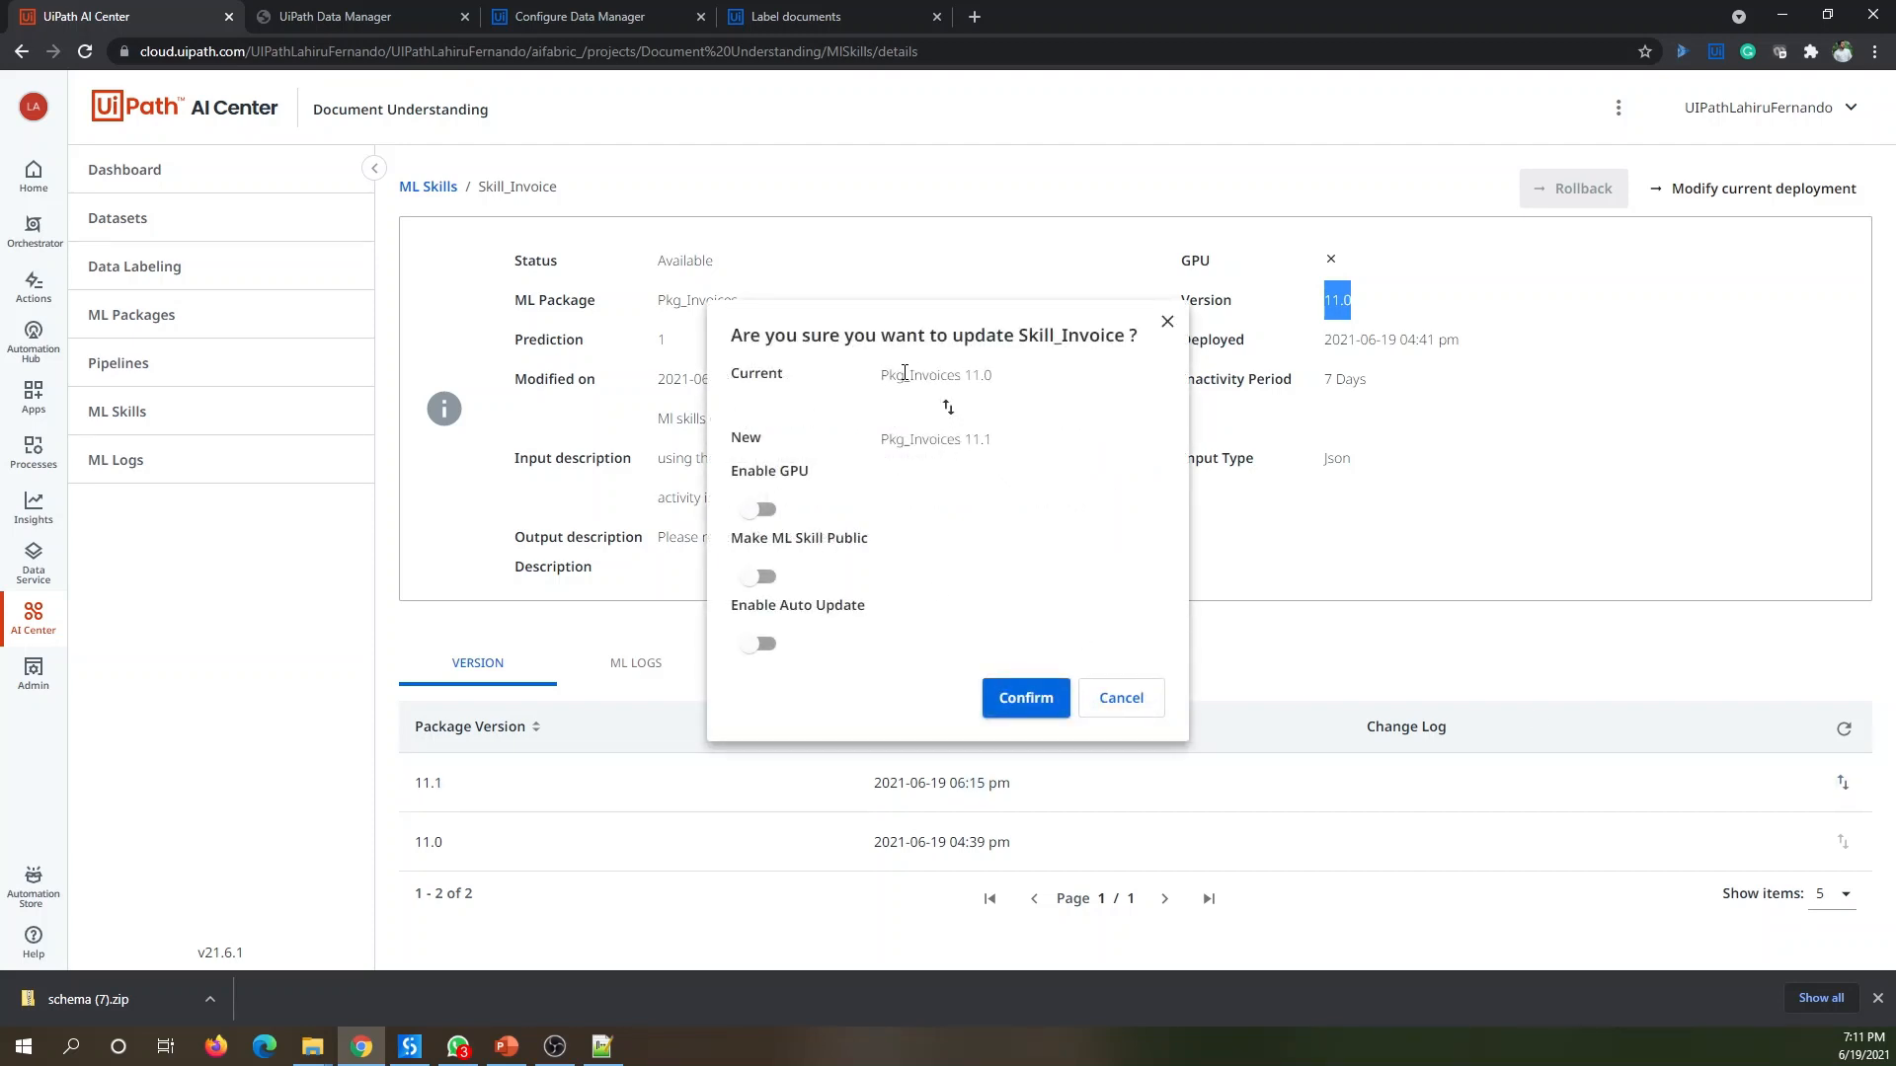
pyautogui.moveTo(888, 375); pyautogui.dragTo(994, 376)
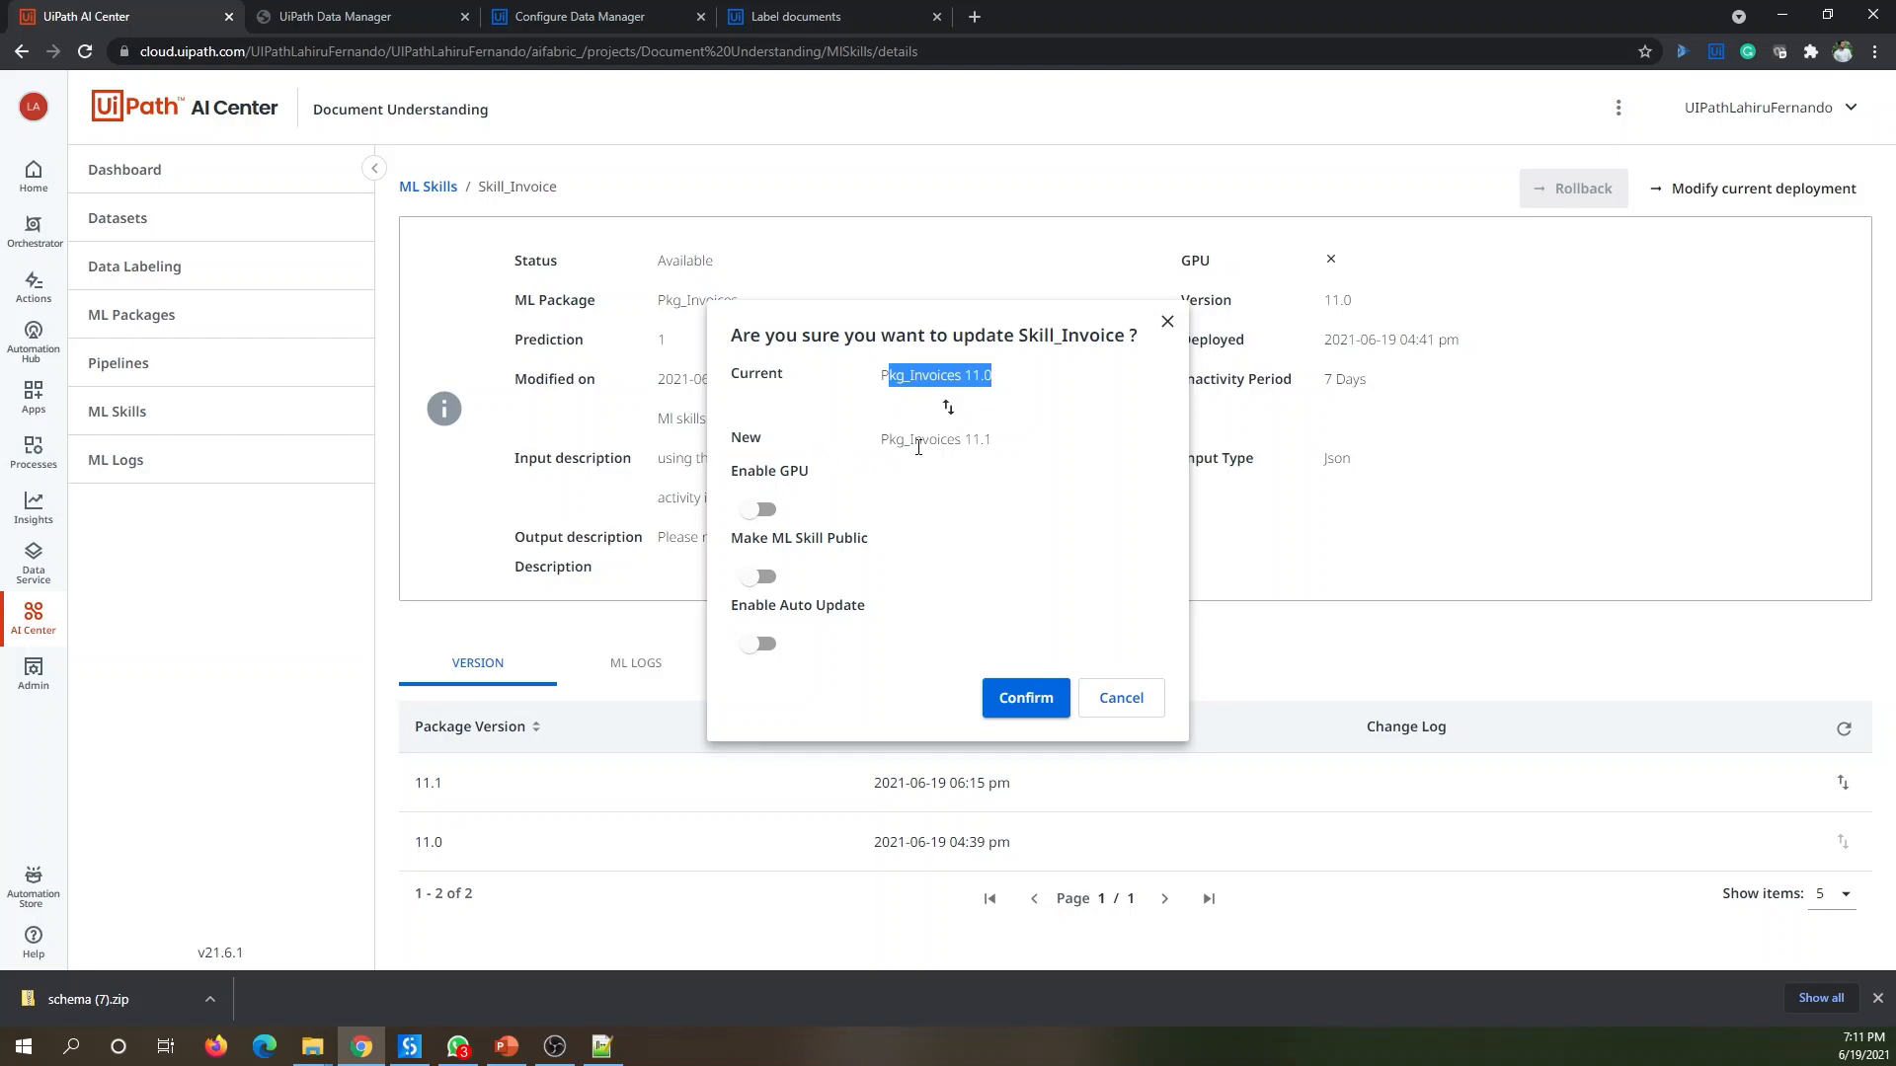
pyautogui.moveTo(909, 440); pyautogui.dragTo(1033, 451)
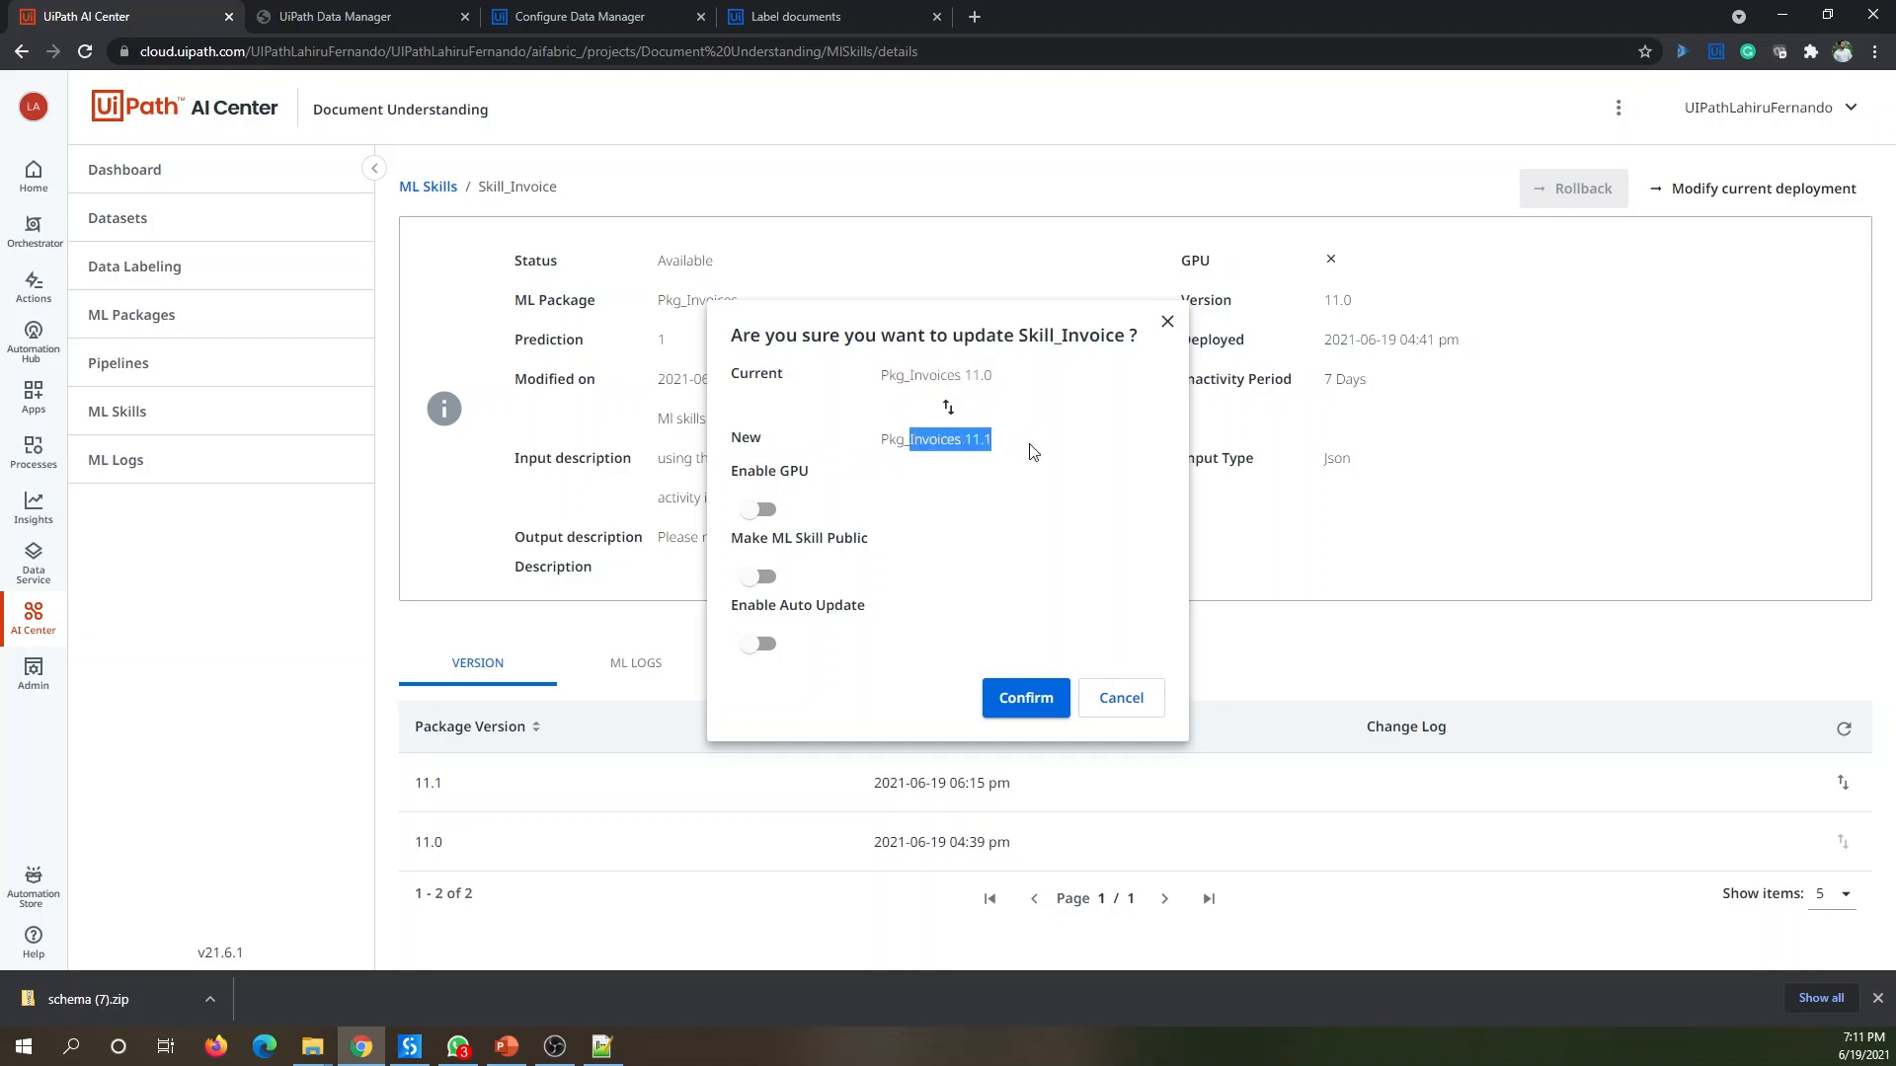
pyautogui.click(1023, 695)
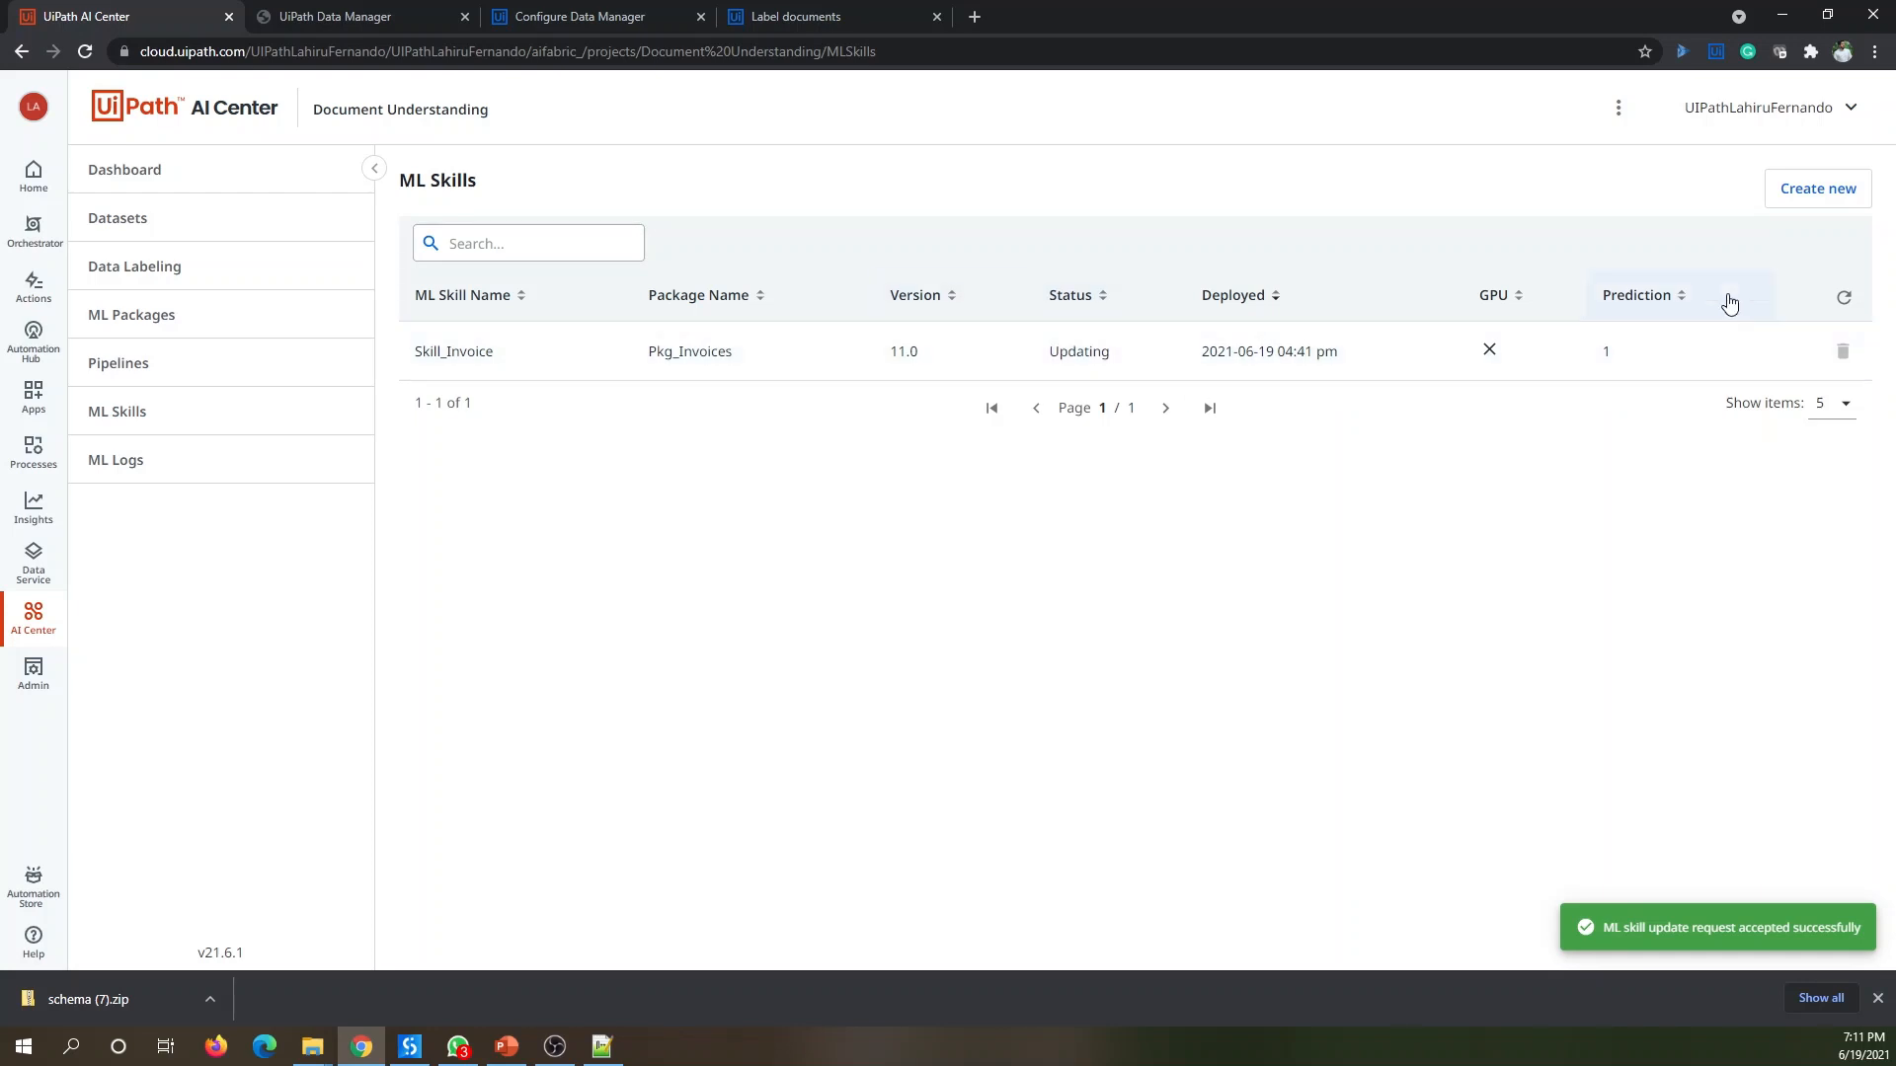
pyautogui.click(1844, 298)
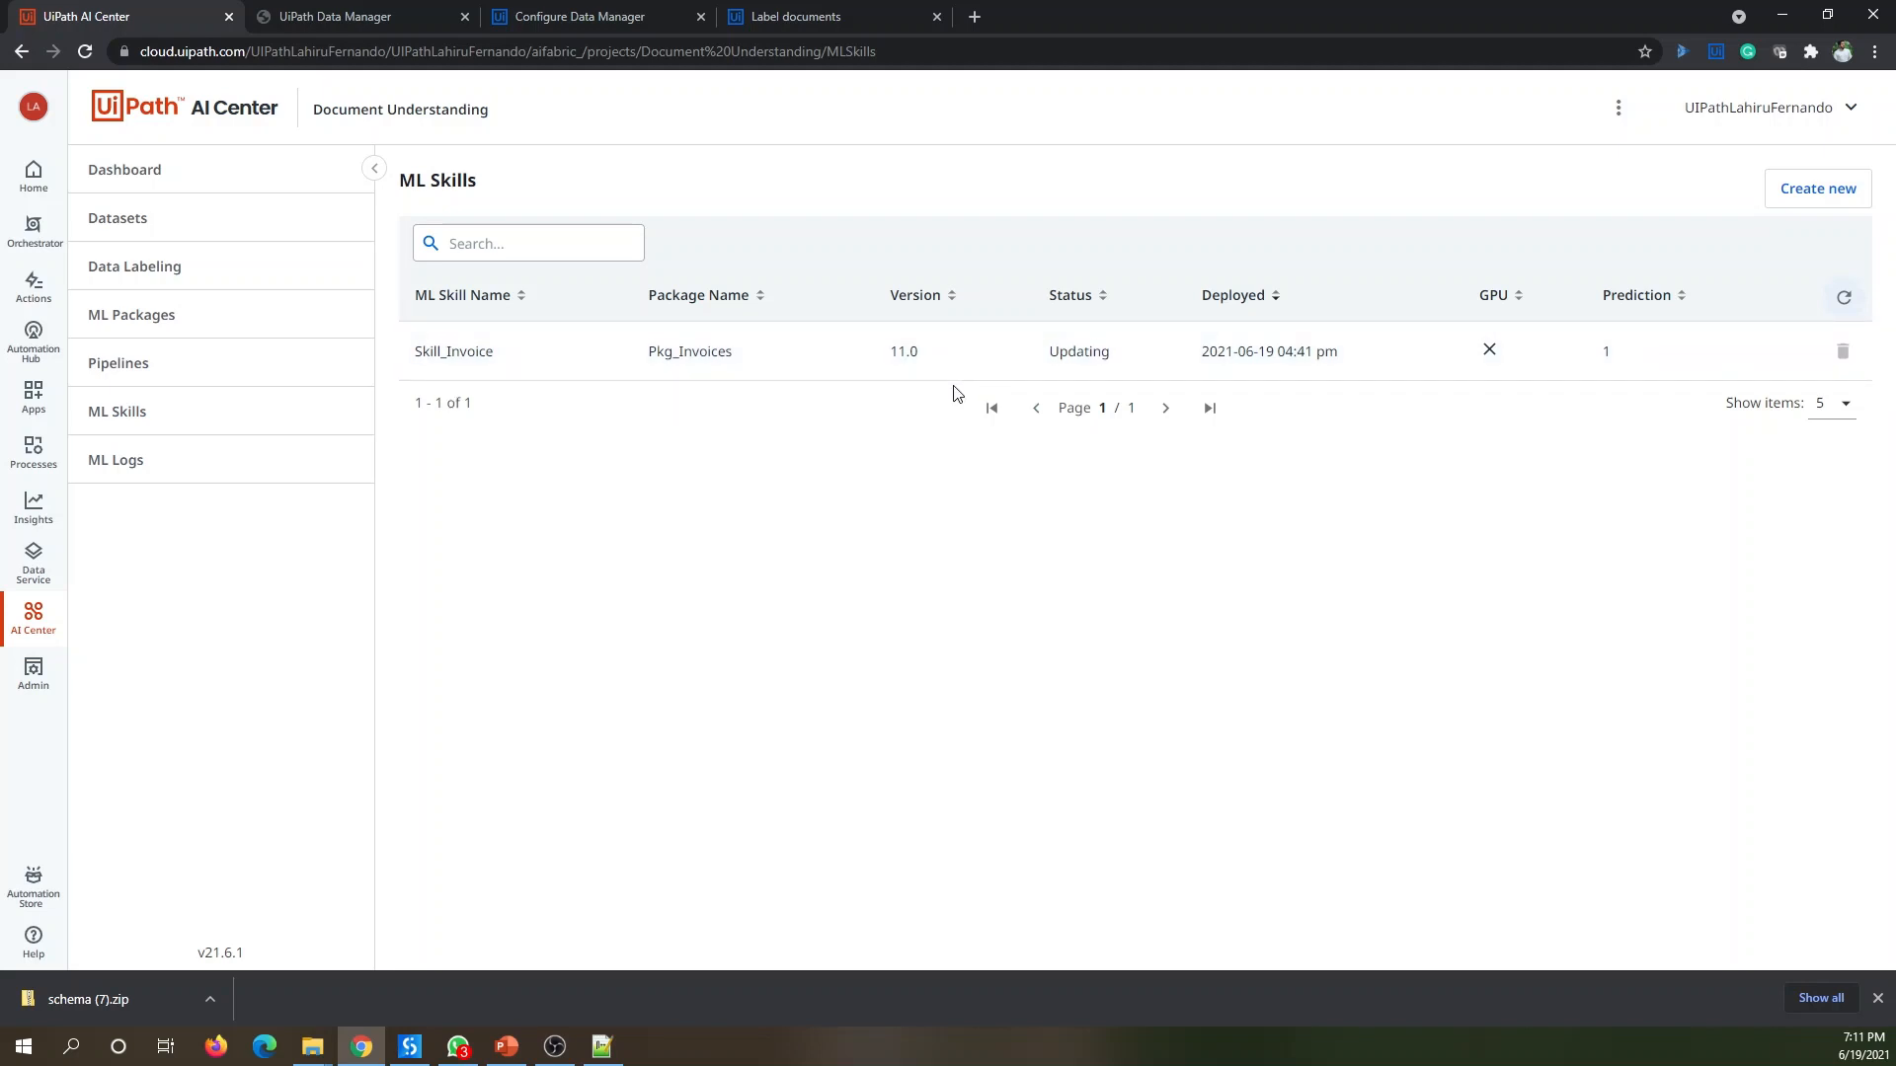
pyautogui.click(1846, 296)
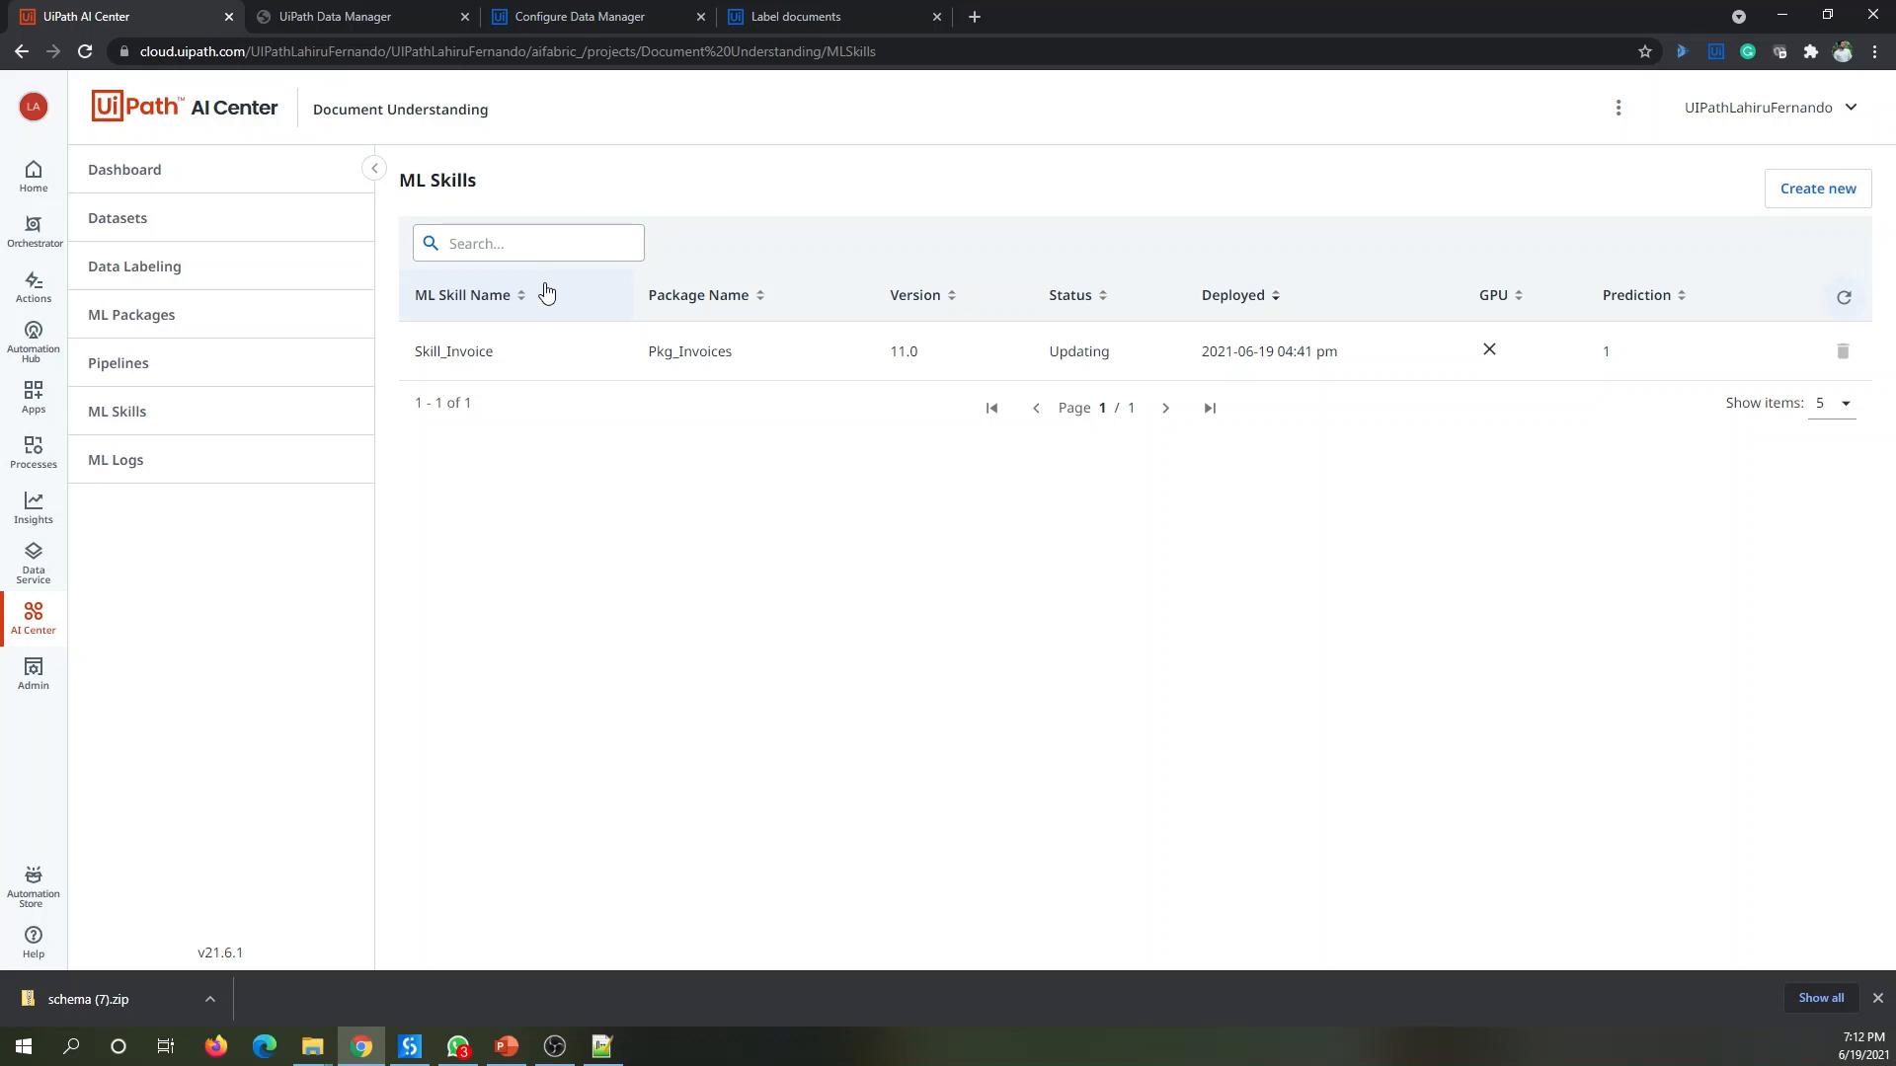
# Step: Switch back to Data Manager and review the labelled fields on document 4
pyautogui.click(339, 15)
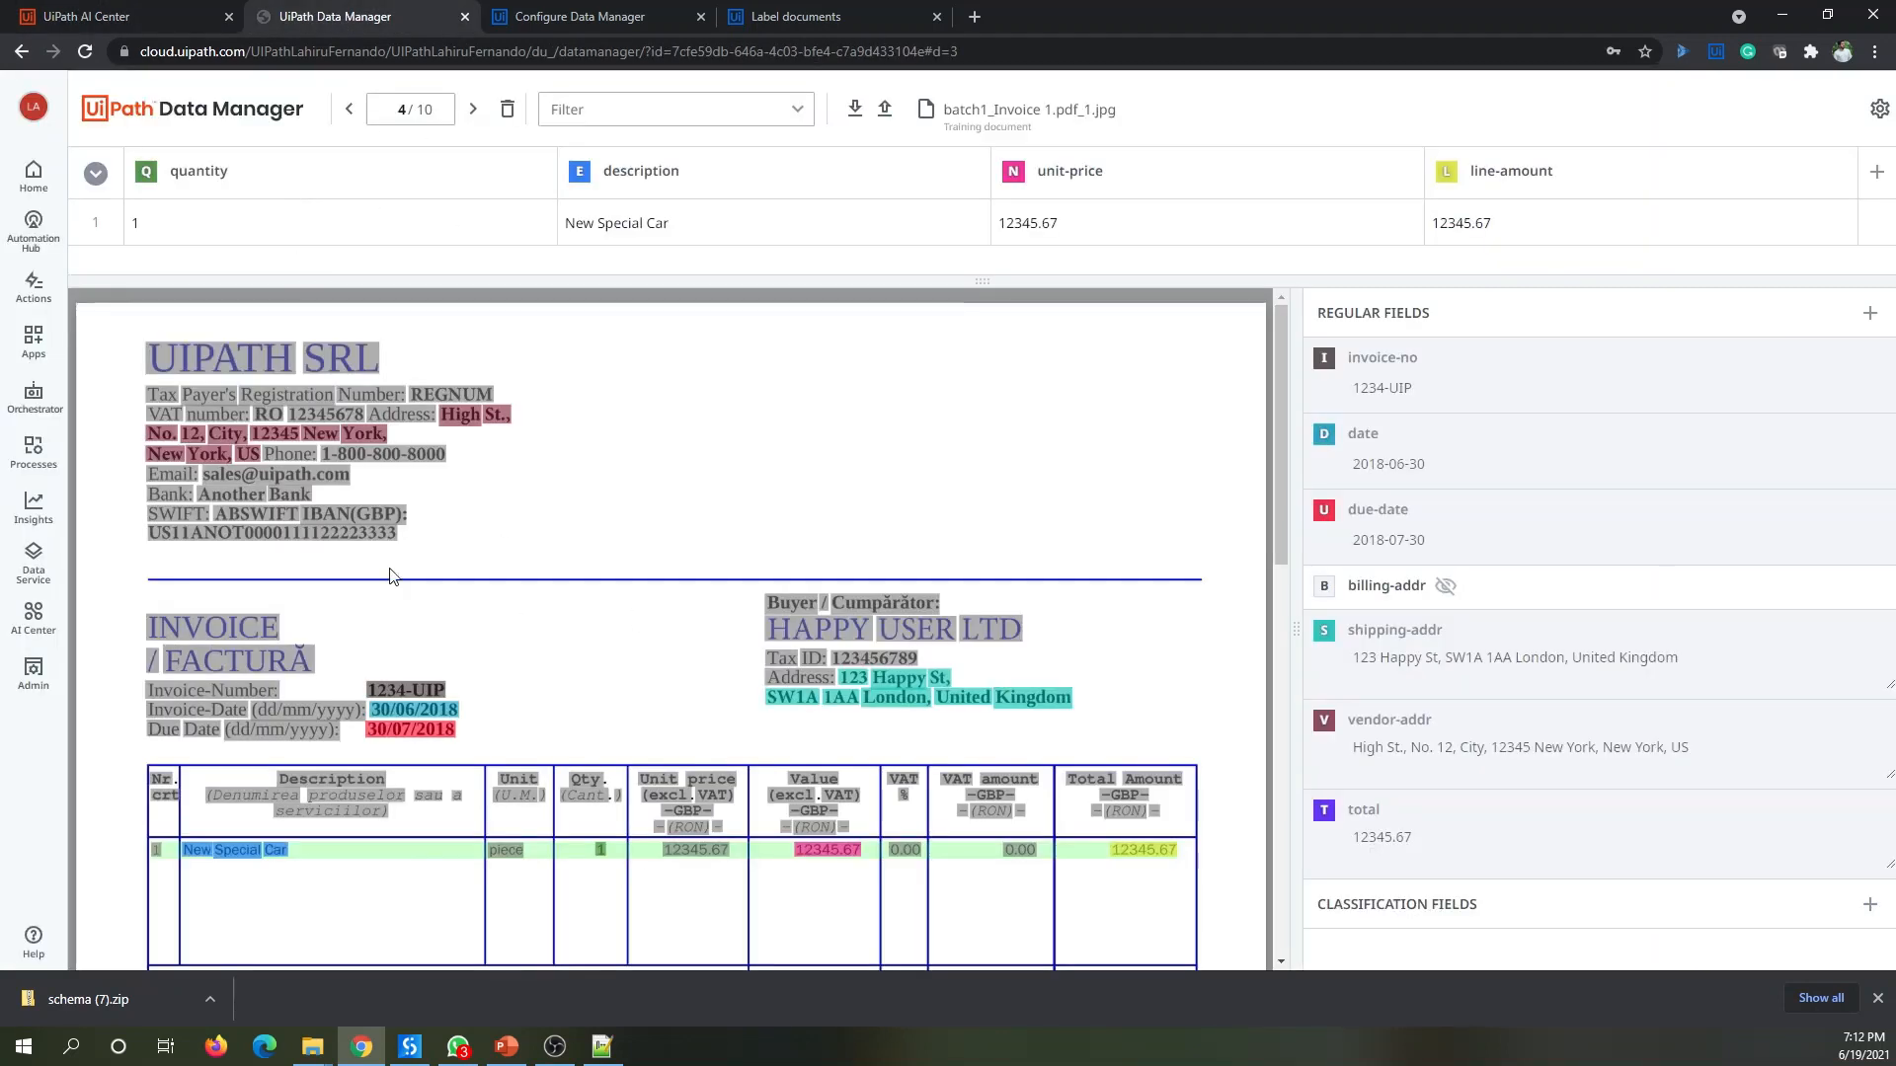
pyautogui.scroll(-3, 483, 755)
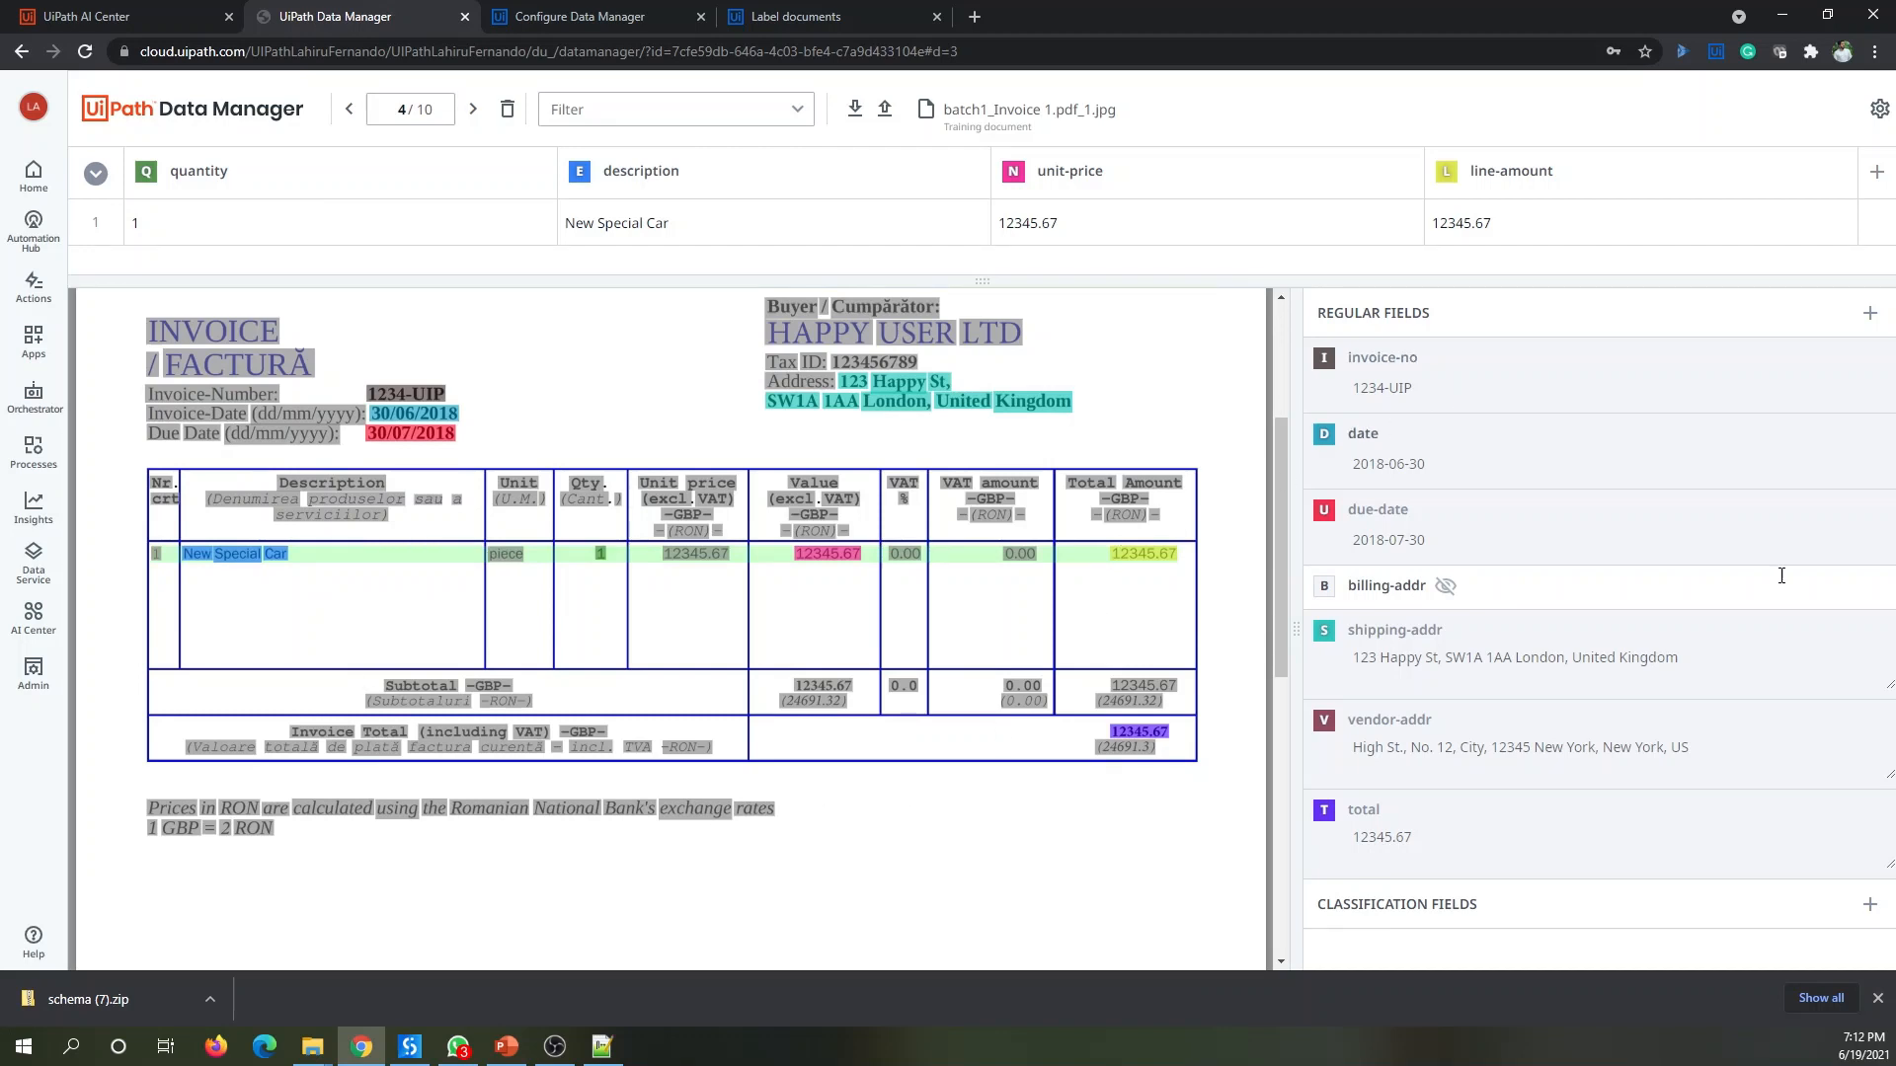